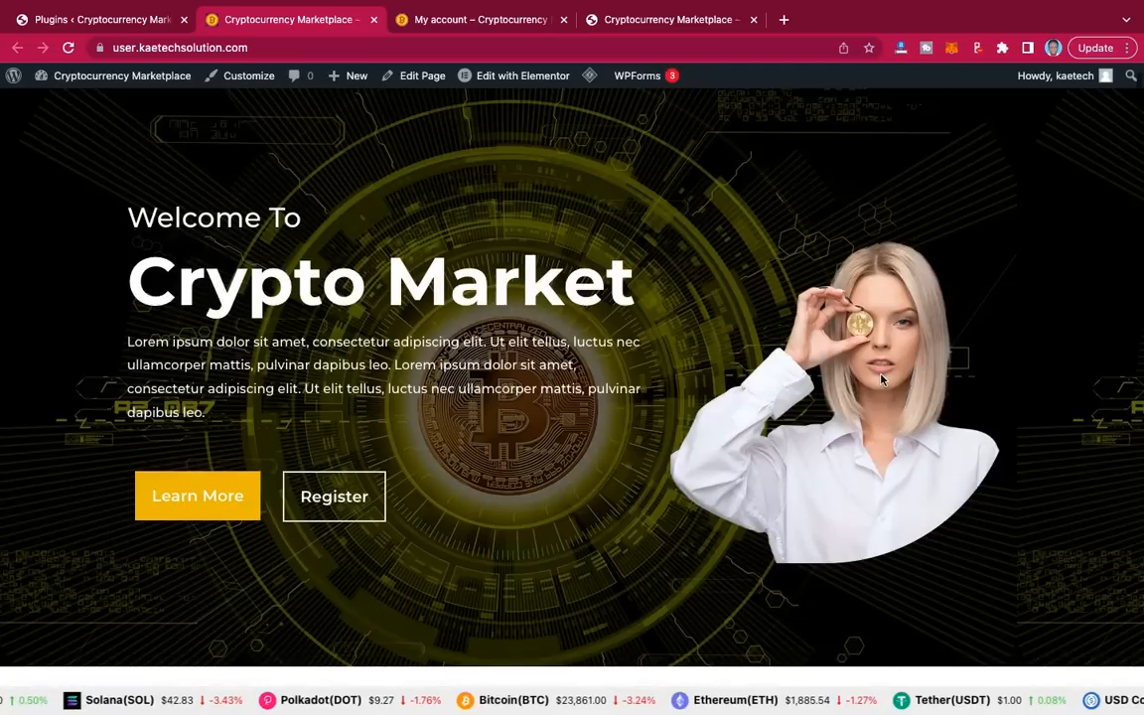
Step: Switch to the My account tab and view its dashboard menu, coin prices and Crypto Converter
scroll(880, 378, "down", 4)
scroll(880, 378, "down", 3)
scroll(880, 378, "down", 5)
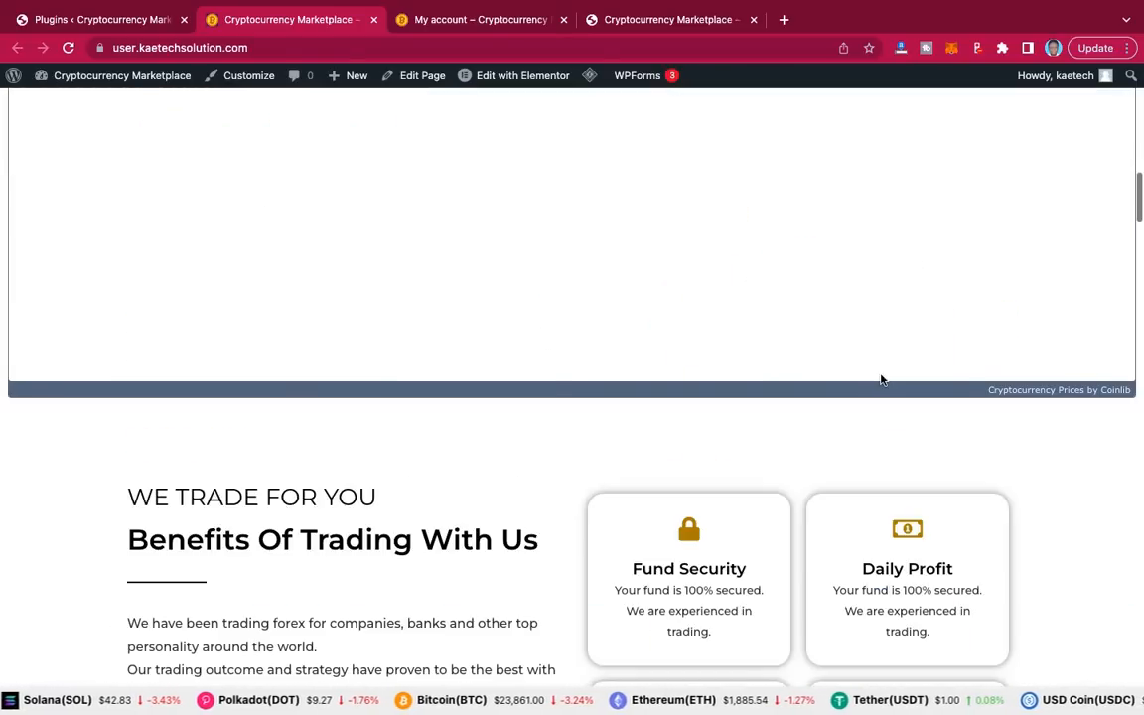
scroll(880, 378, "up", 12)
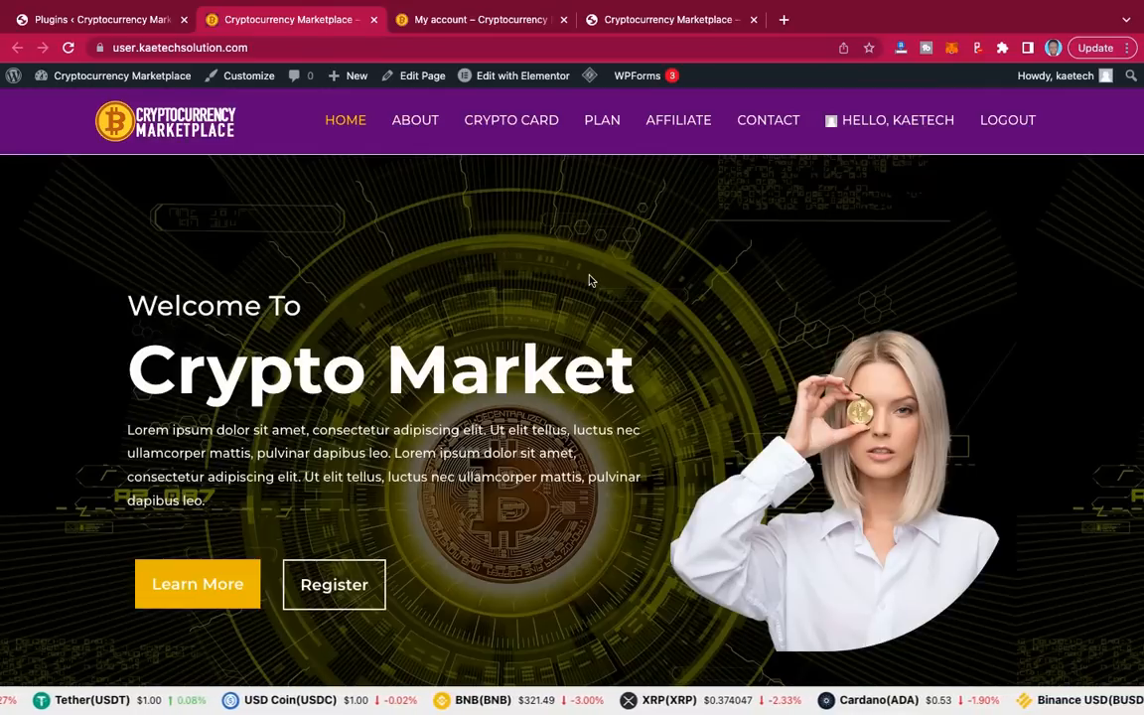
left_click(468, 22)
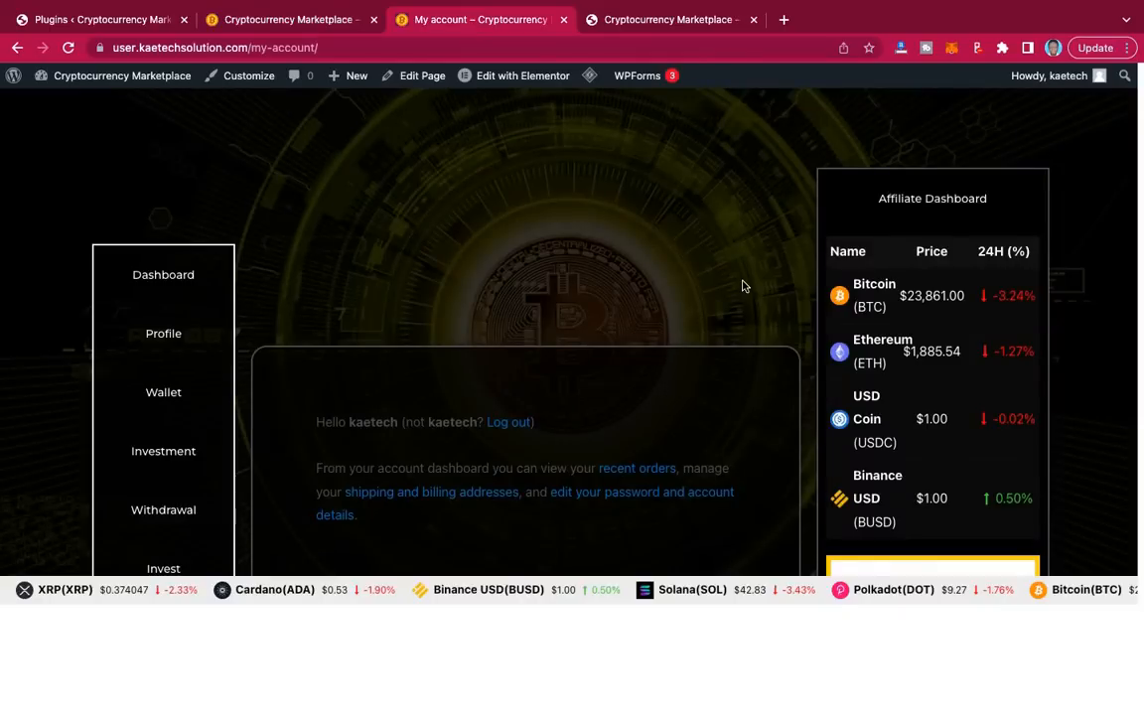
scroll(743, 286, "down", 3)
scroll(743, 286, "up", 4)
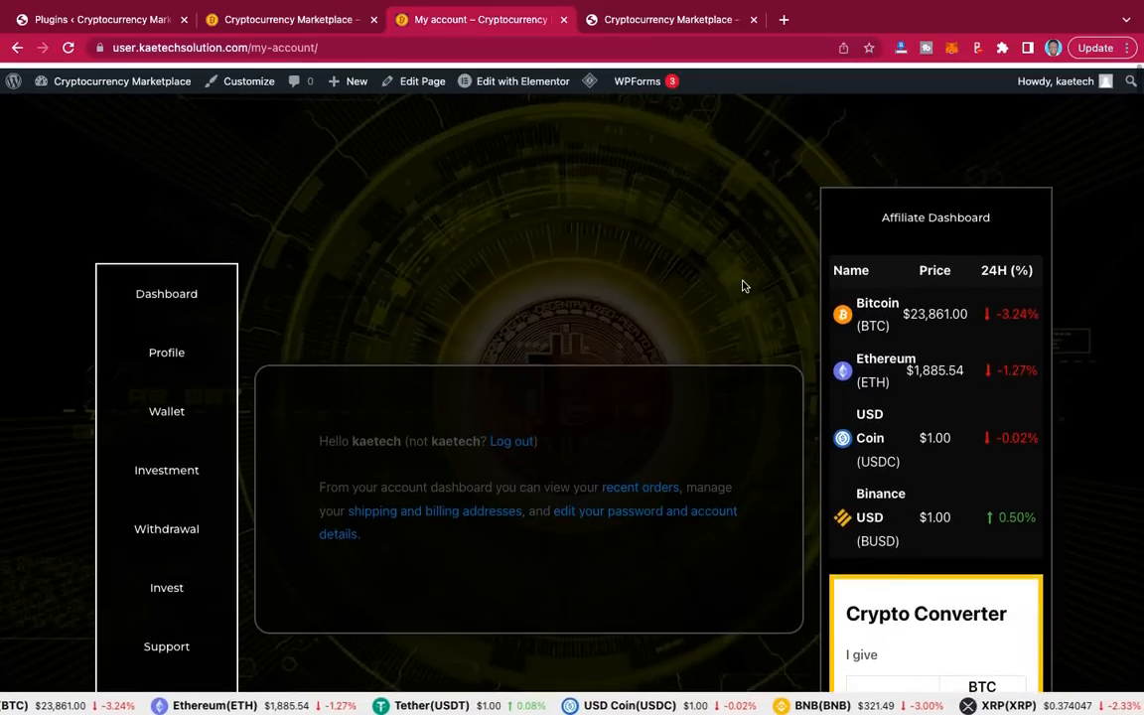
scroll(743, 286, "down", 2)
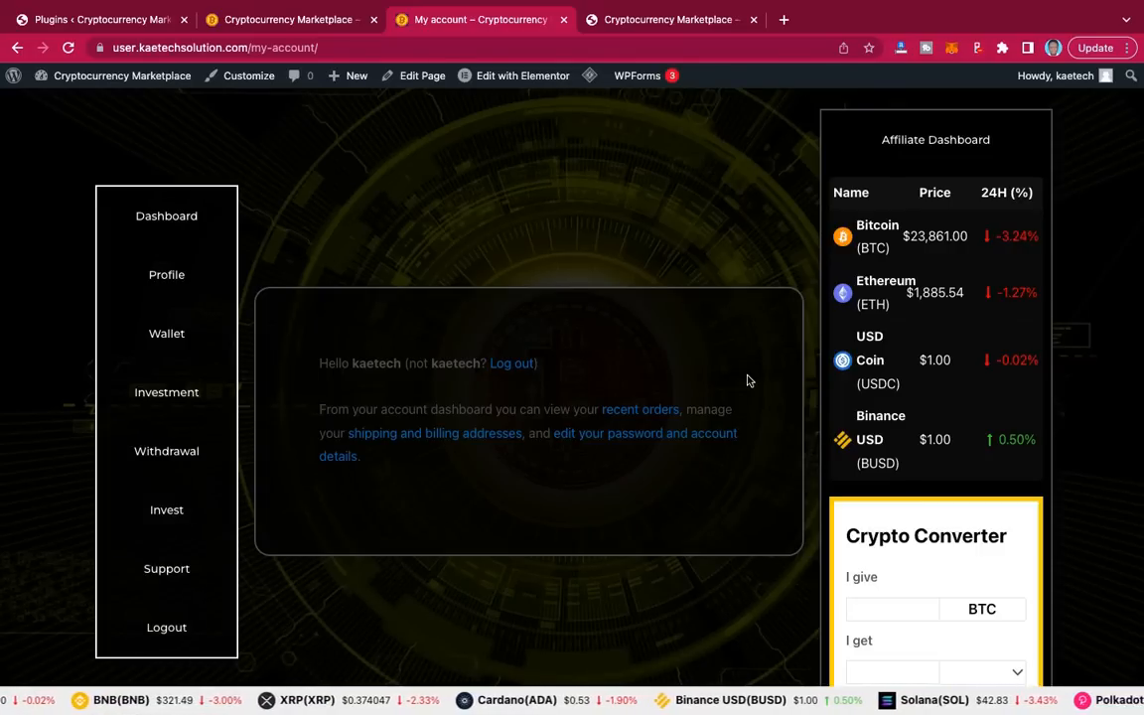
scroll(749, 380, "down", 2)
scroll(749, 380, "up", 2)
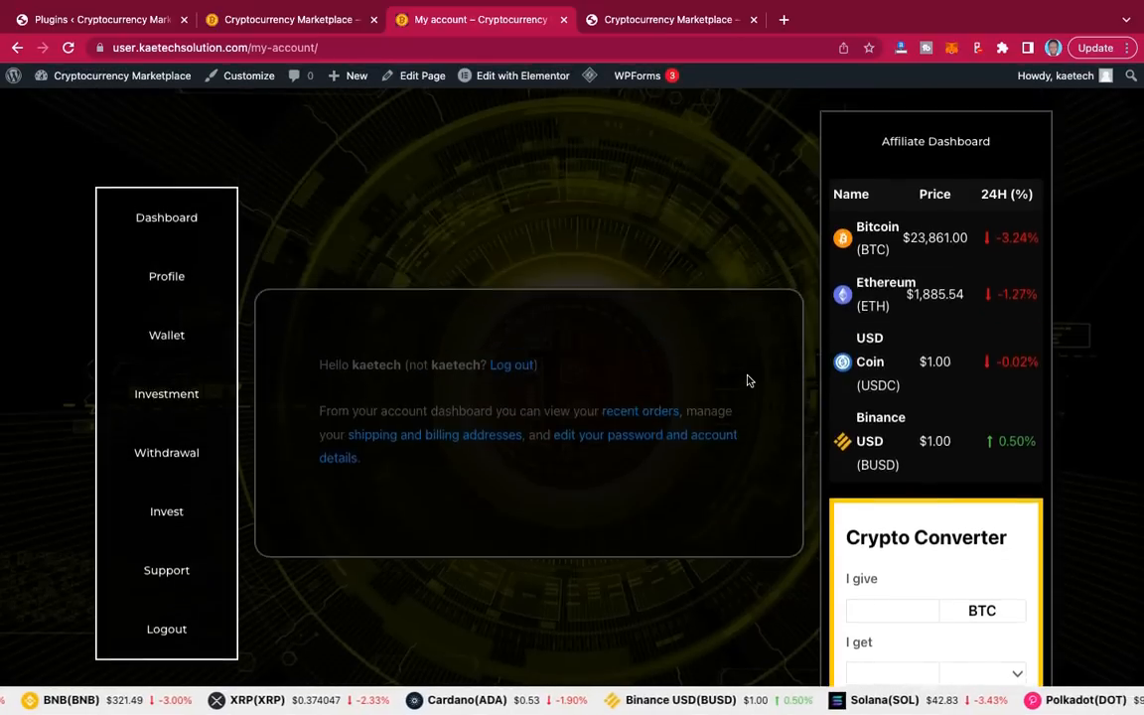
scroll(748, 380, "up", 1)
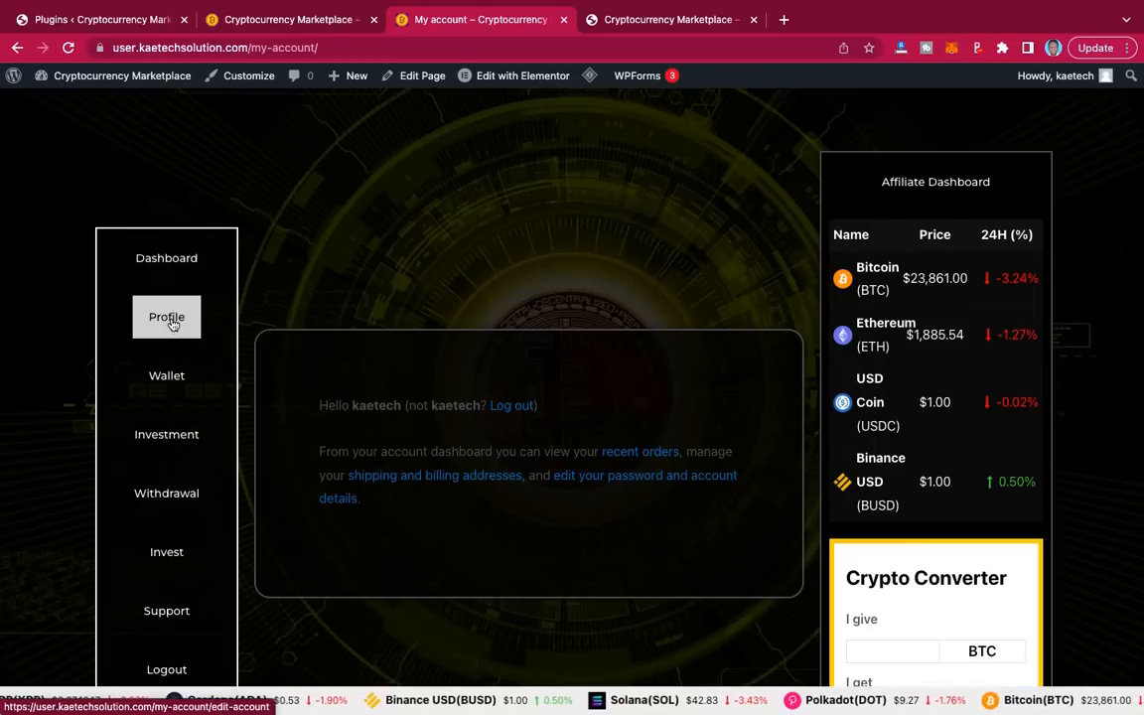
left_click(178, 382)
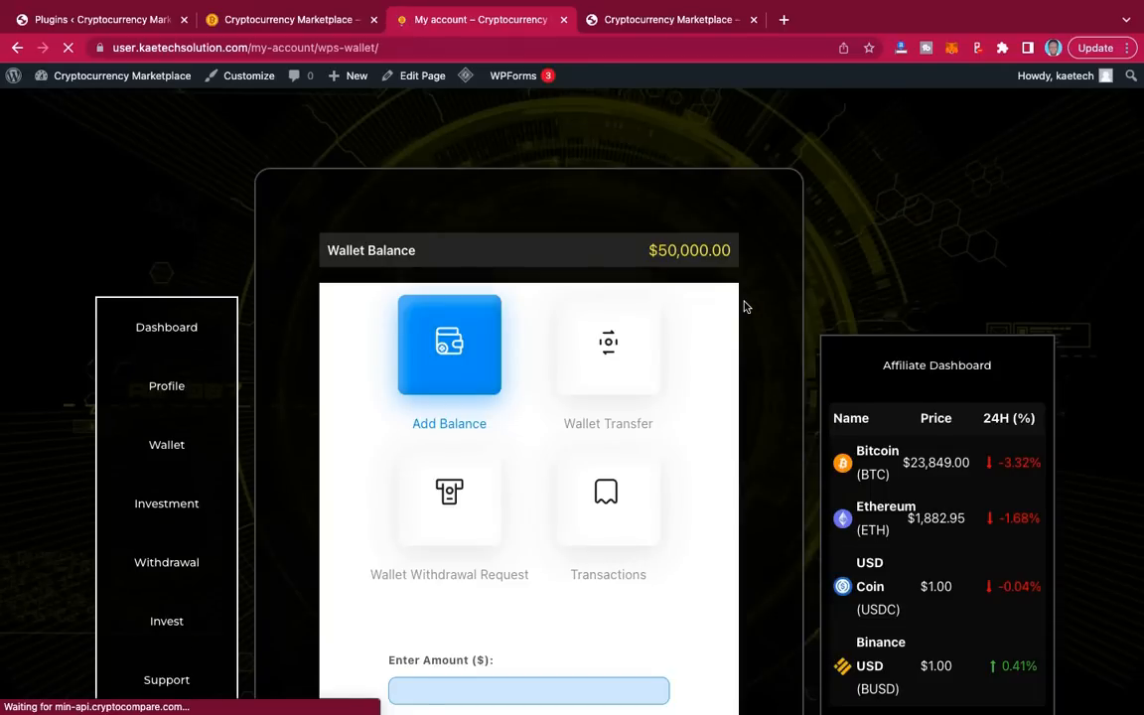
scroll(745, 307, "down", 1)
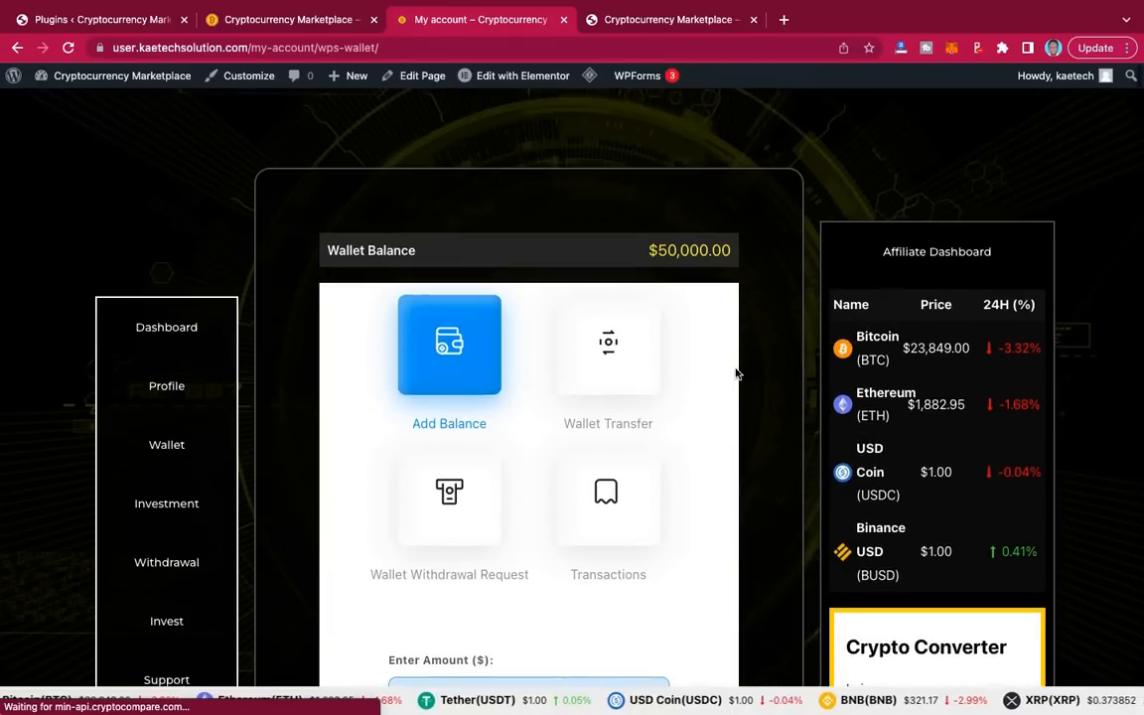
scroll(736, 373, "down", 2)
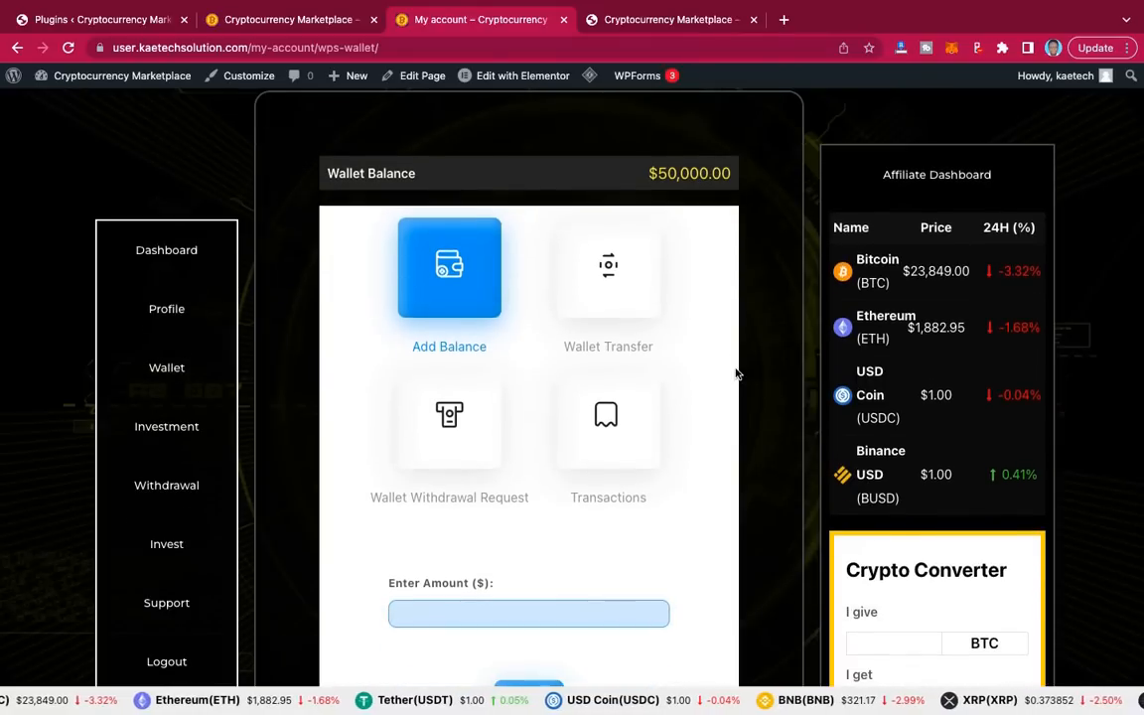
left_click(165, 429)
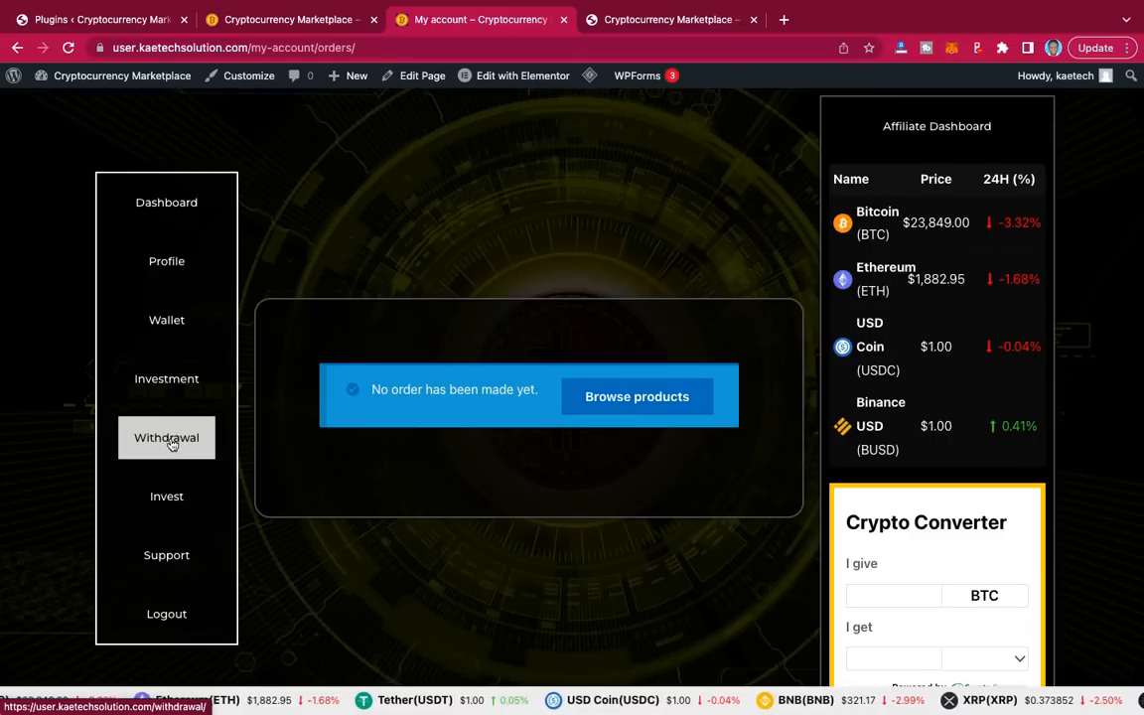
left_click(170, 445)
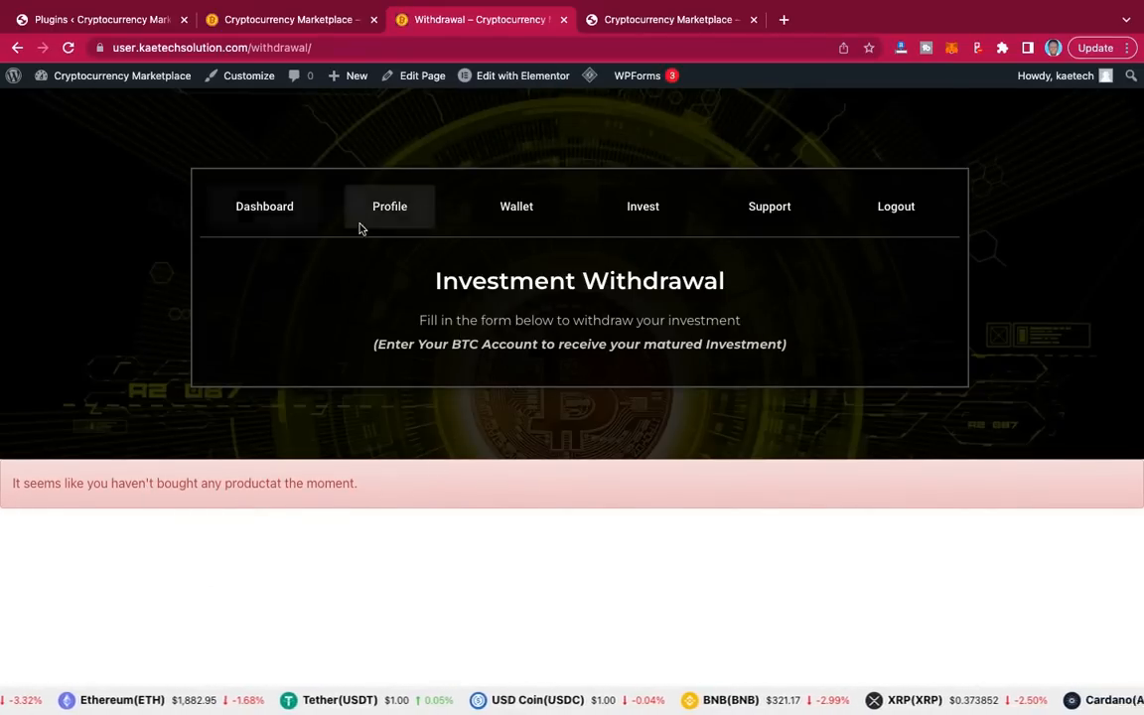
left_click(273, 214)
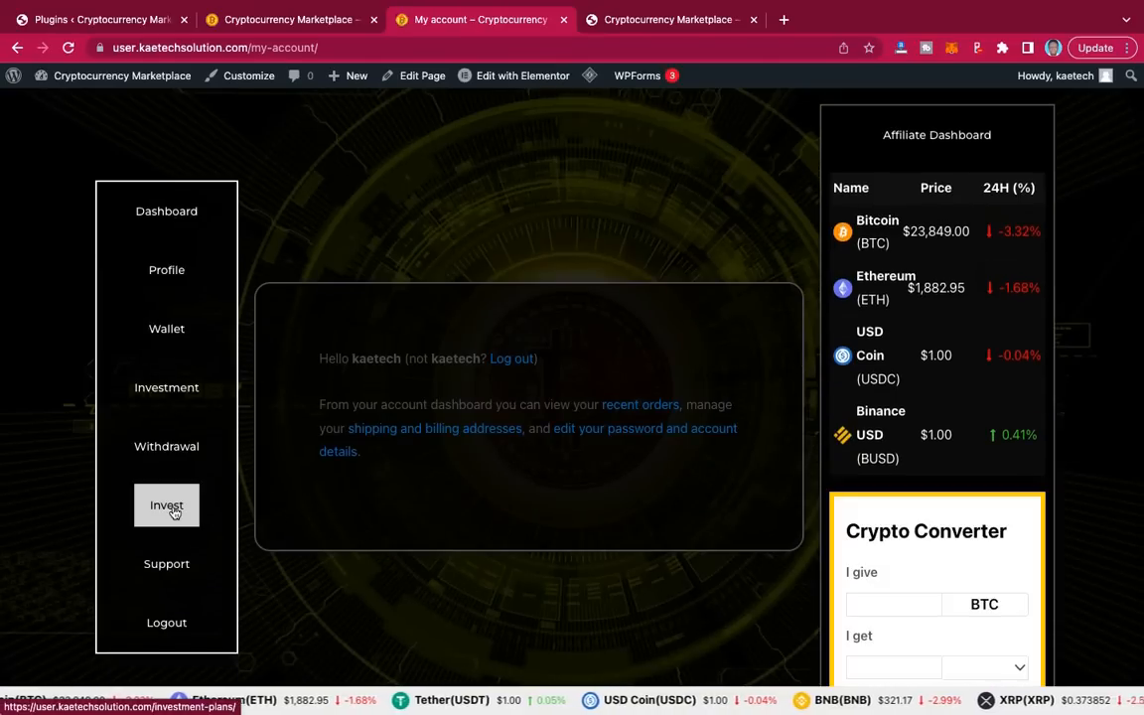
left_click(171, 509)
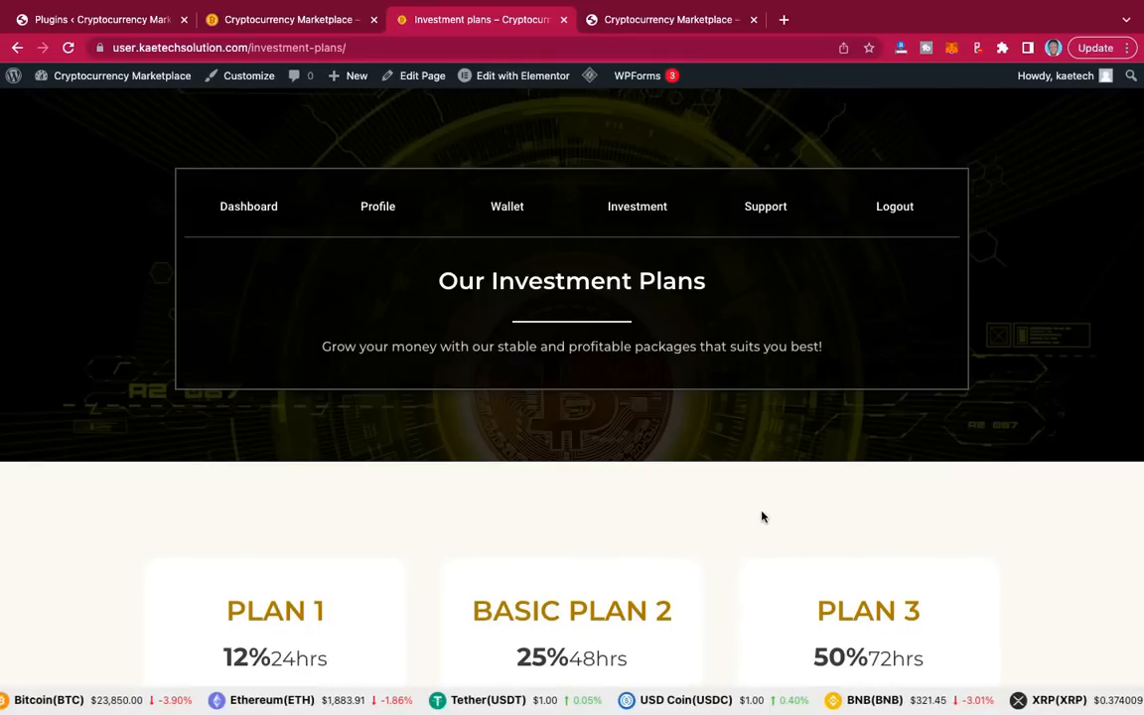
scroll(762, 517, "down", 10)
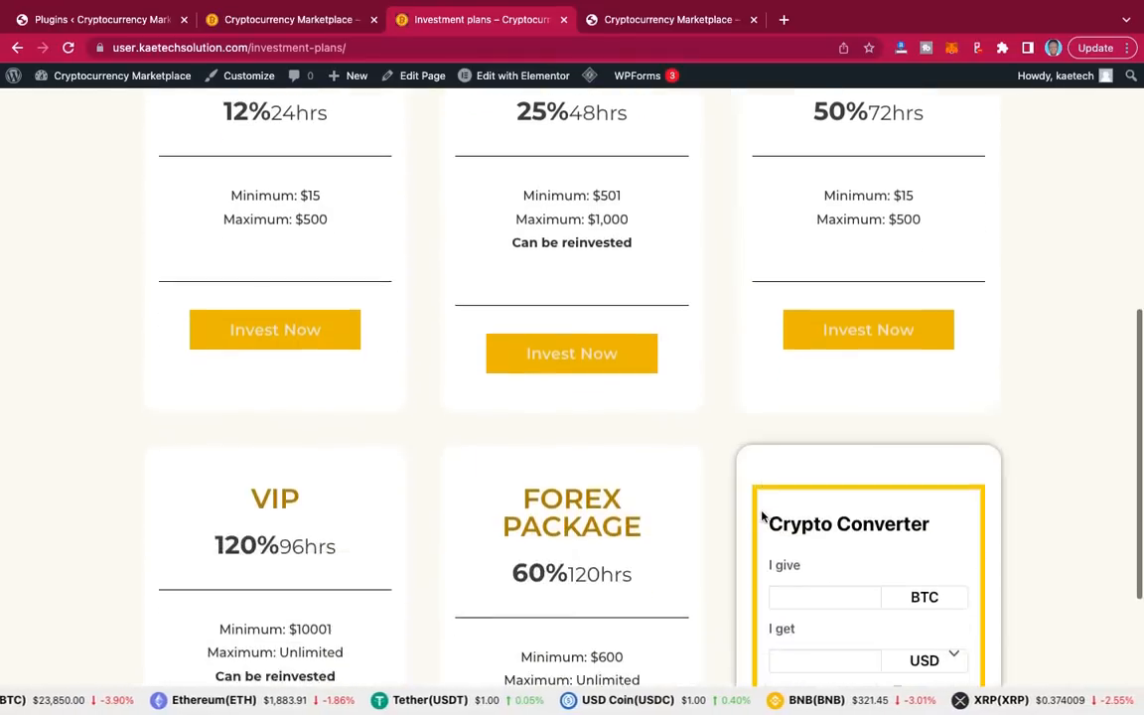
scroll(761, 517, "up", 6)
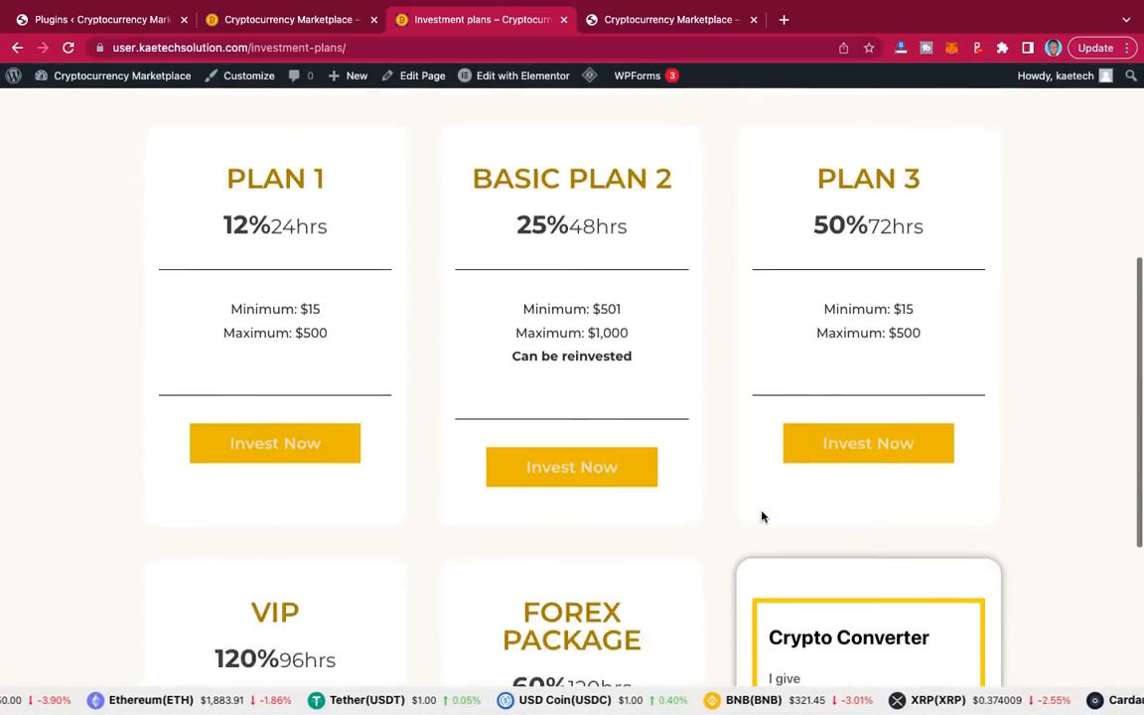
scroll(762, 516, "down", 3)
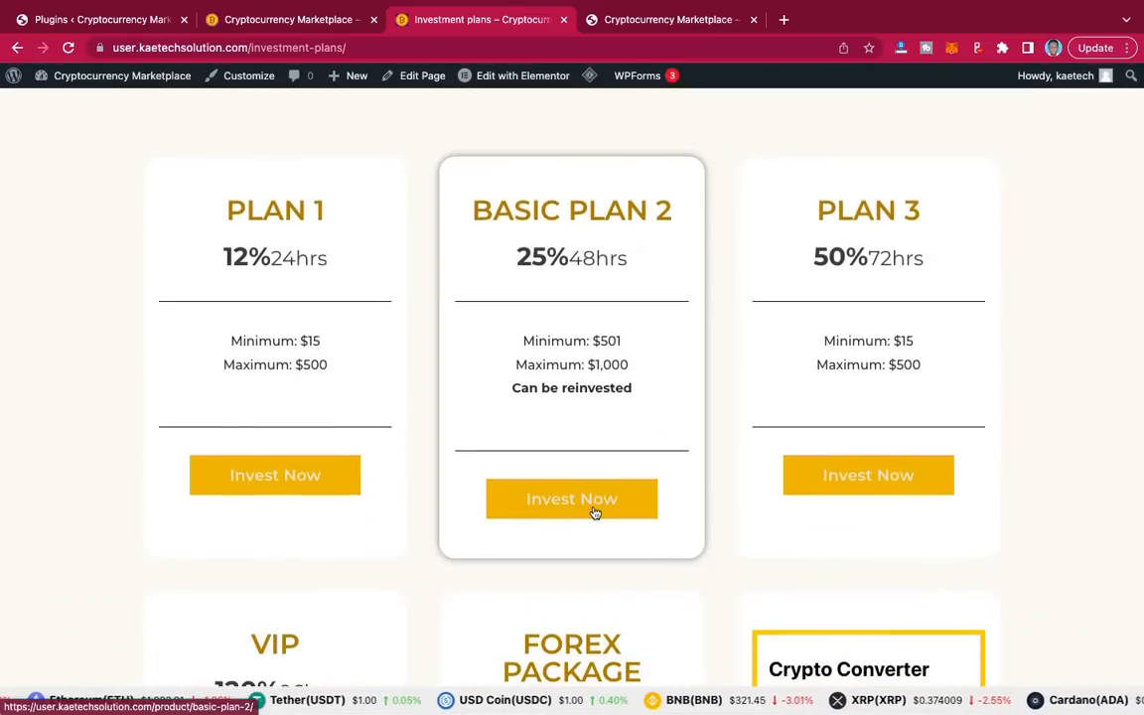
scroll(712, 408, "up", 5)
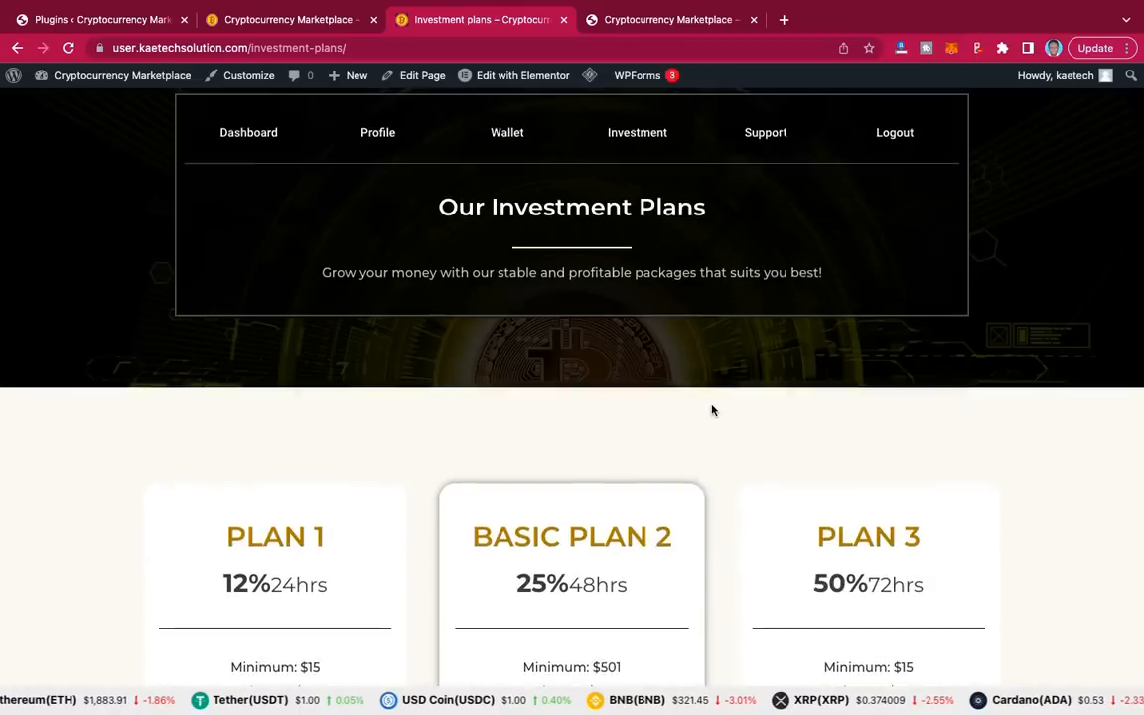
left_click(247, 144)
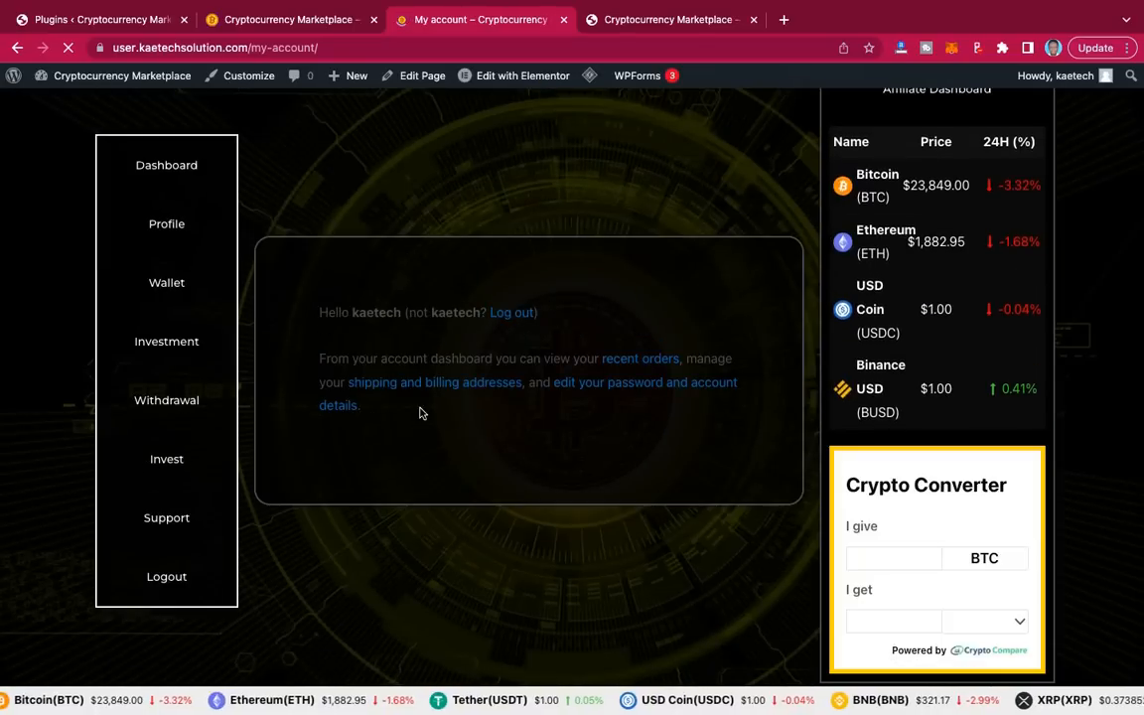
Step: Look through the Customer Support page, then go back to the My account Dashboard
left_click(170, 524)
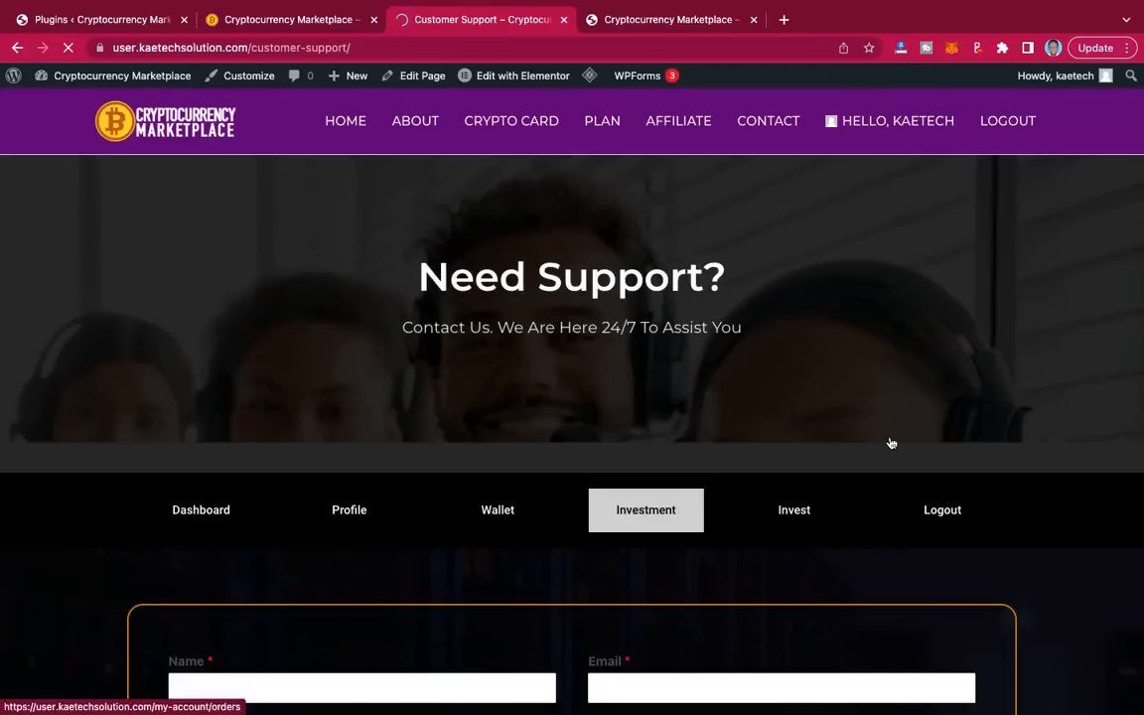
scroll(1061, 562, "down", 3)
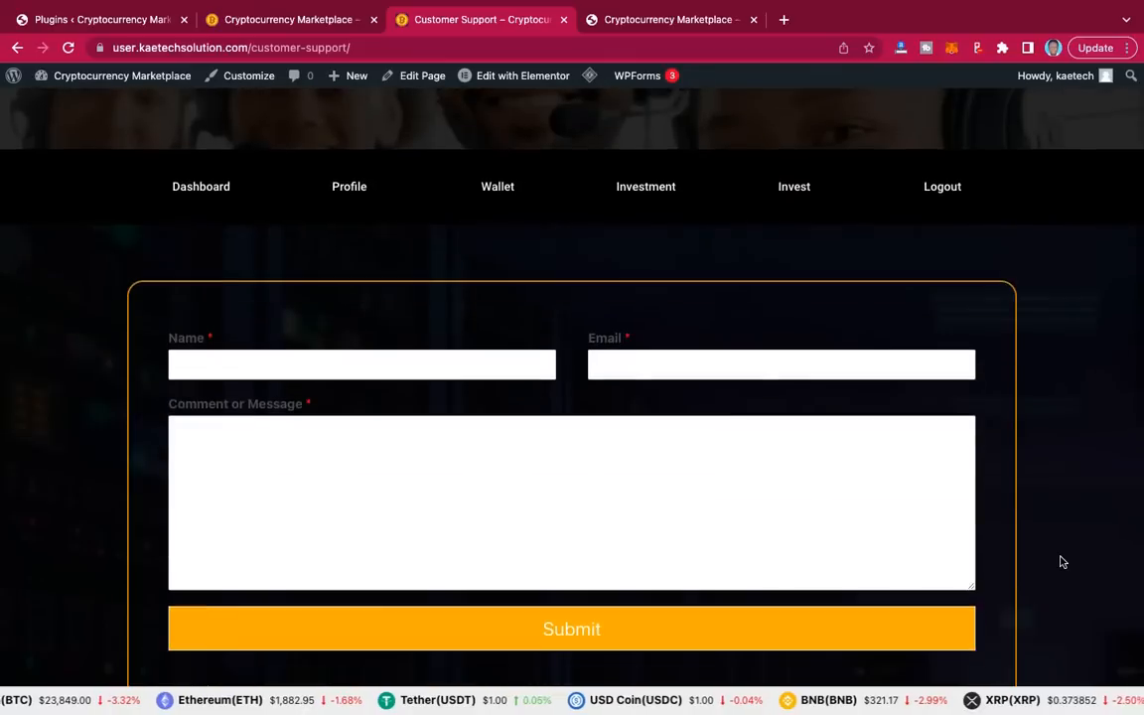
scroll(1061, 562, "down", 3)
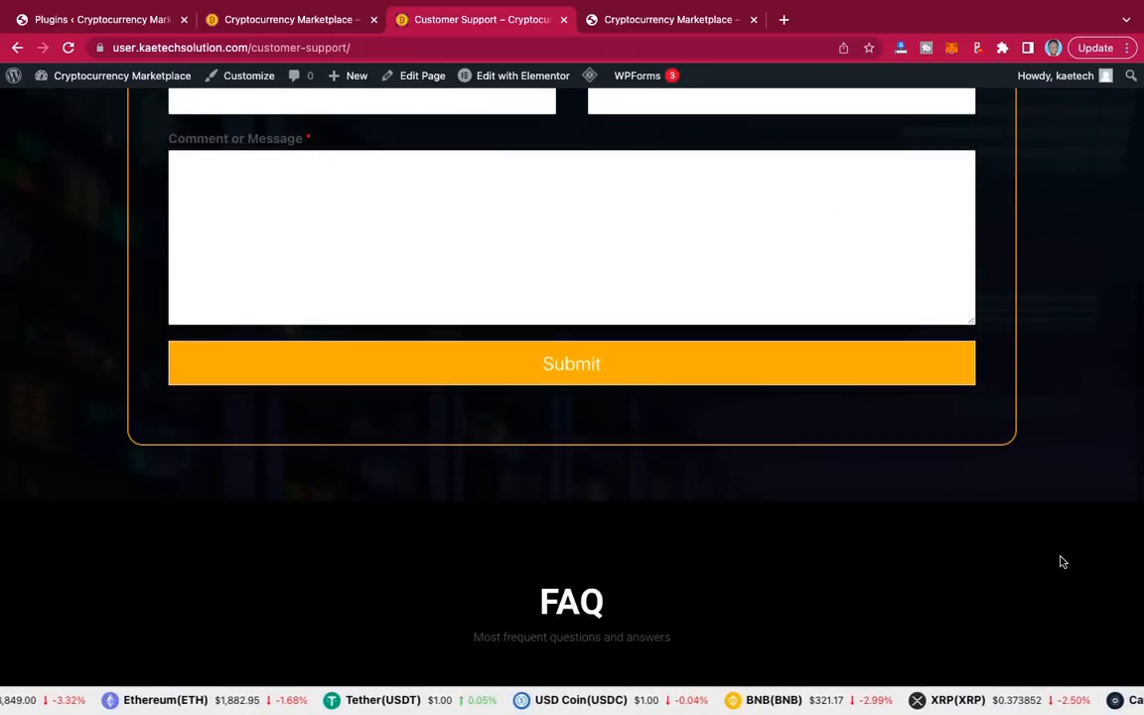
scroll(1060, 562, "down", 5)
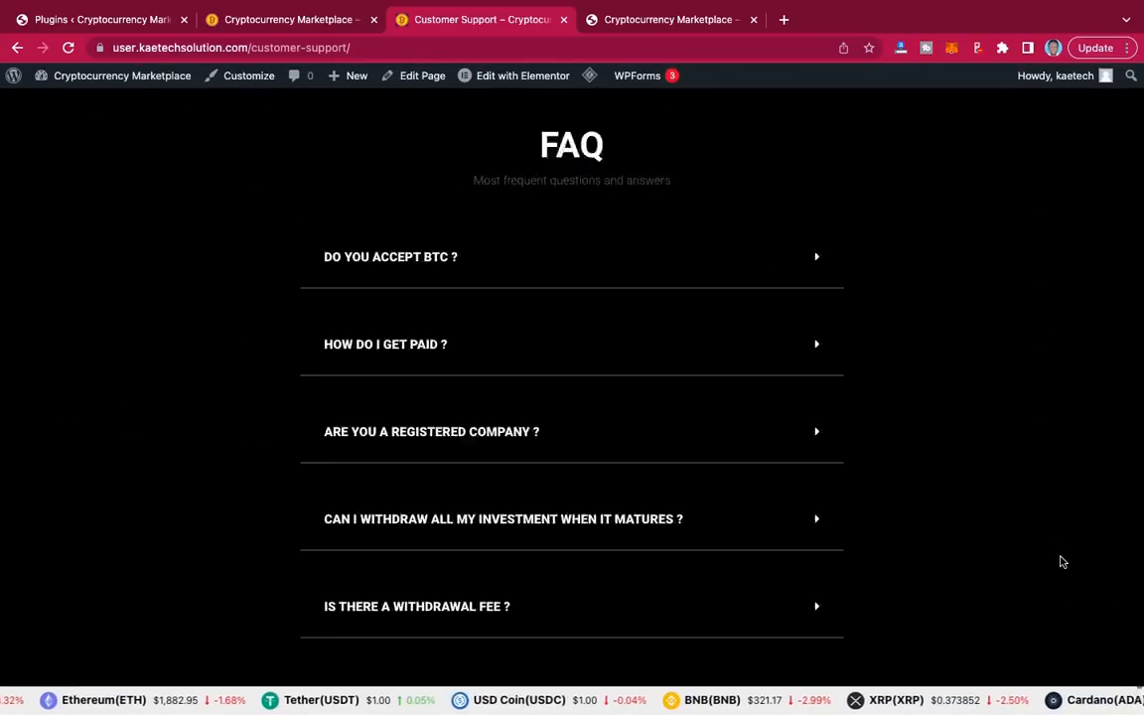
scroll(1060, 562, "up", 10)
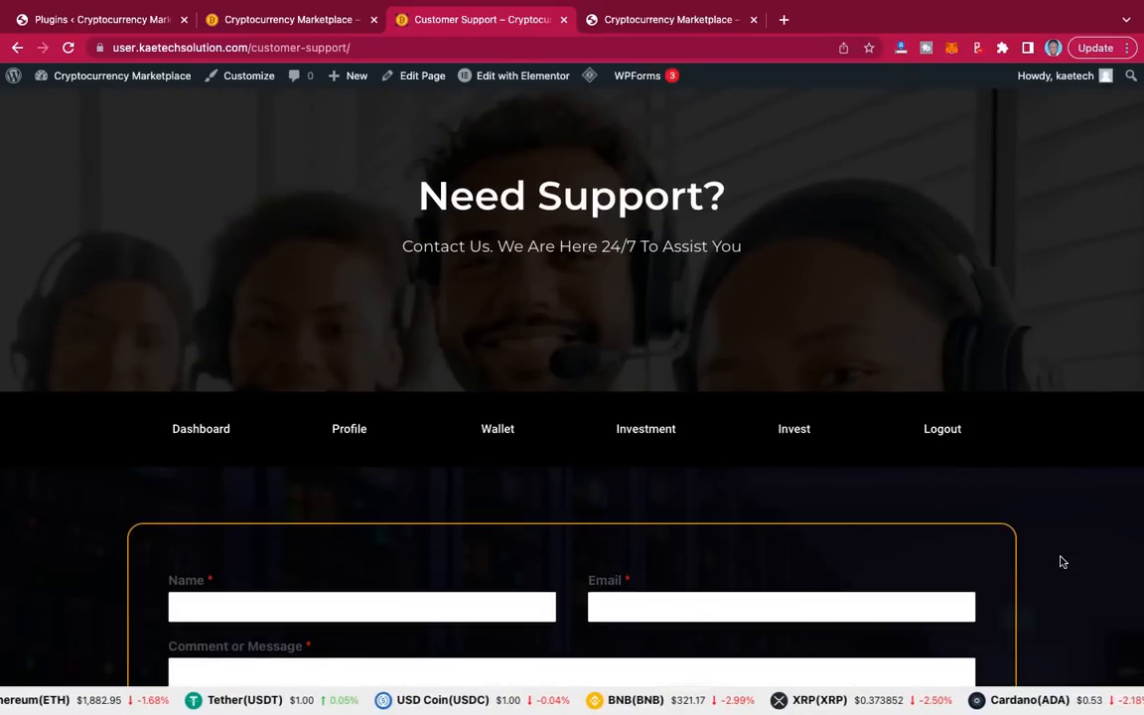
scroll(1060, 562, "down", 1)
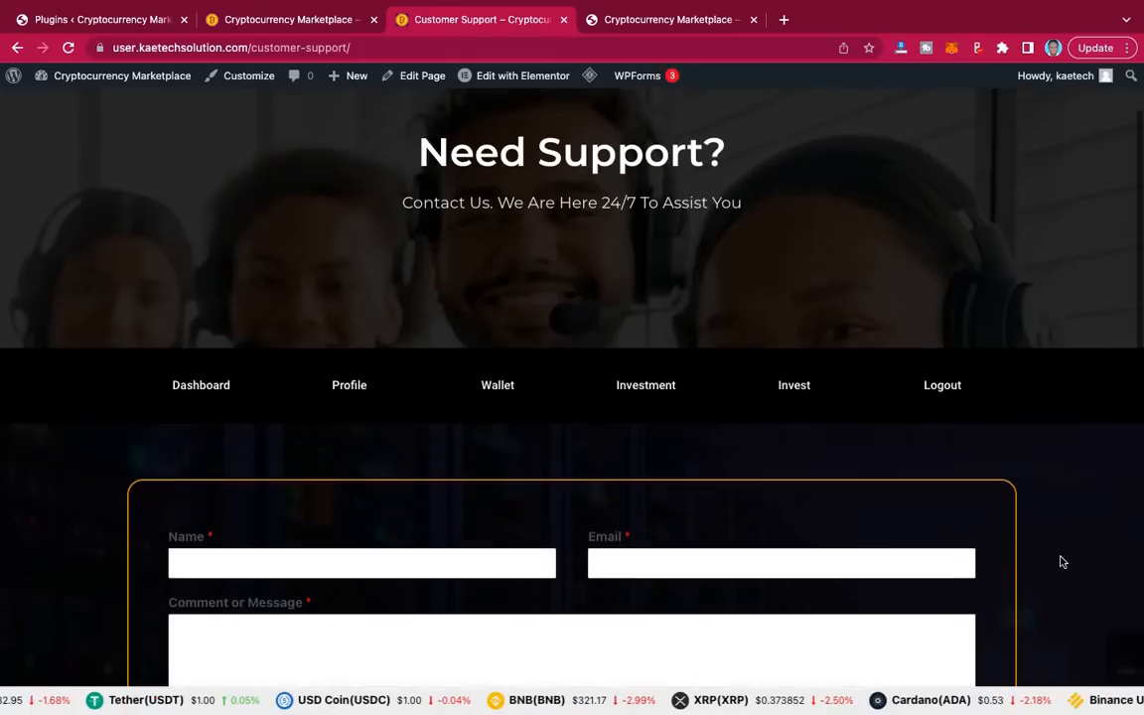
scroll(1060, 562, "up", 1)
scroll(1060, 562, "down", 5)
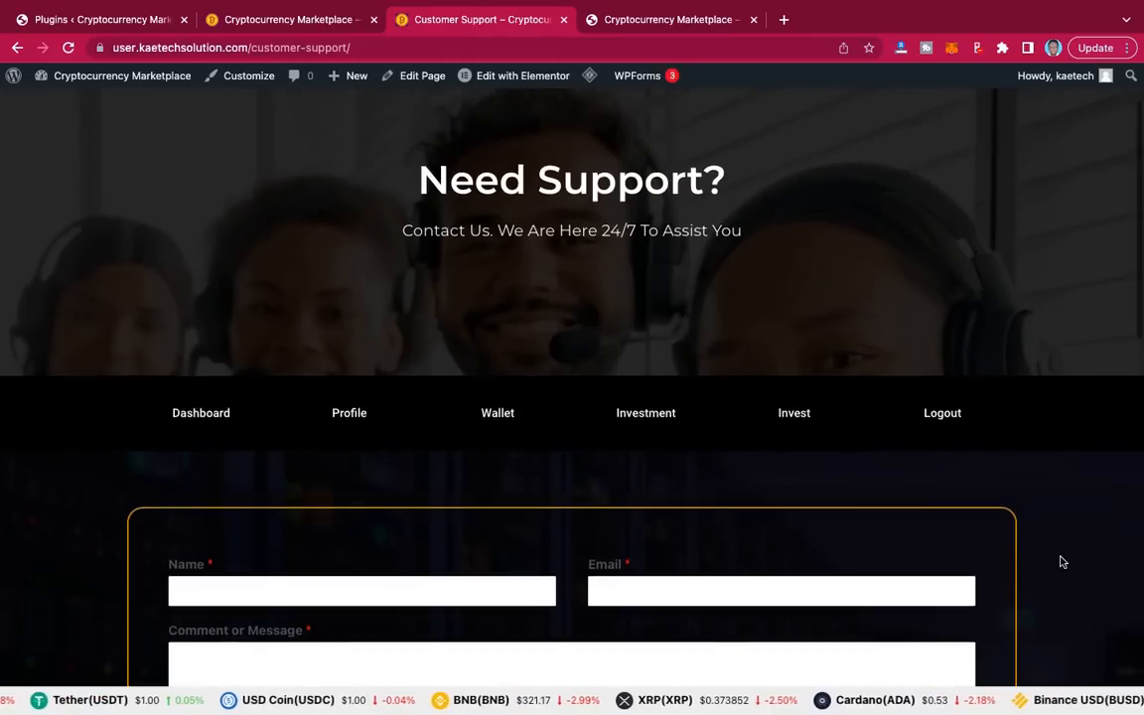
scroll(1061, 562, "down", 2)
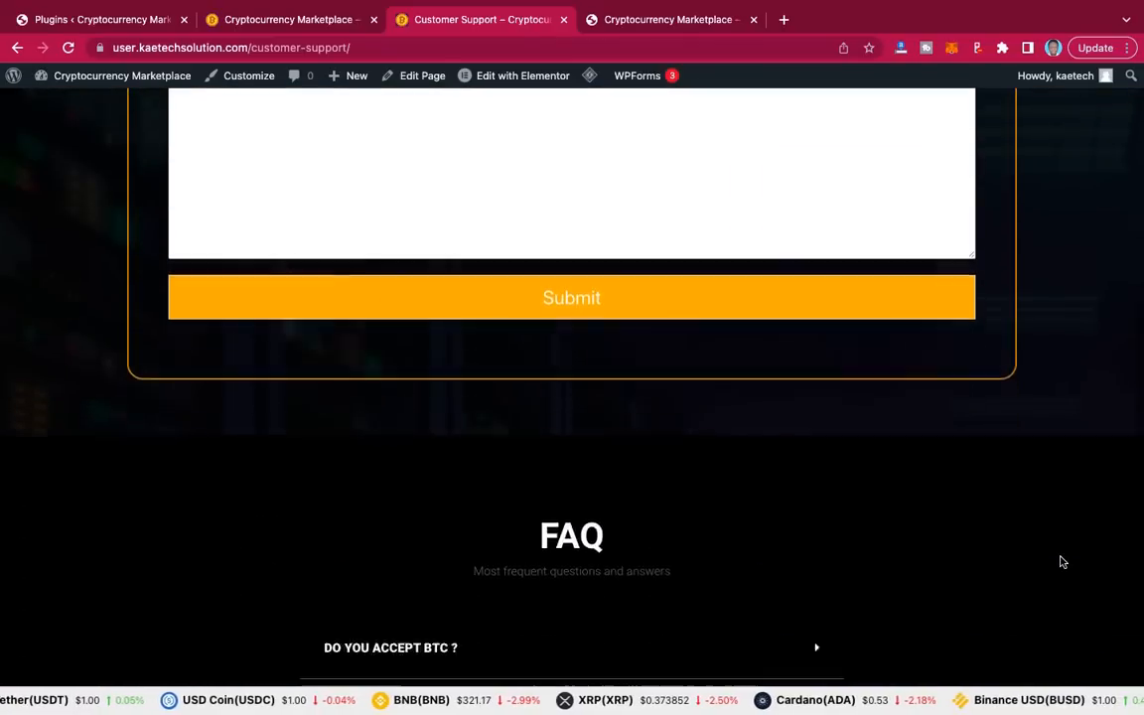
scroll(1061, 562, "up", 4)
scroll(1060, 562, "up", 1)
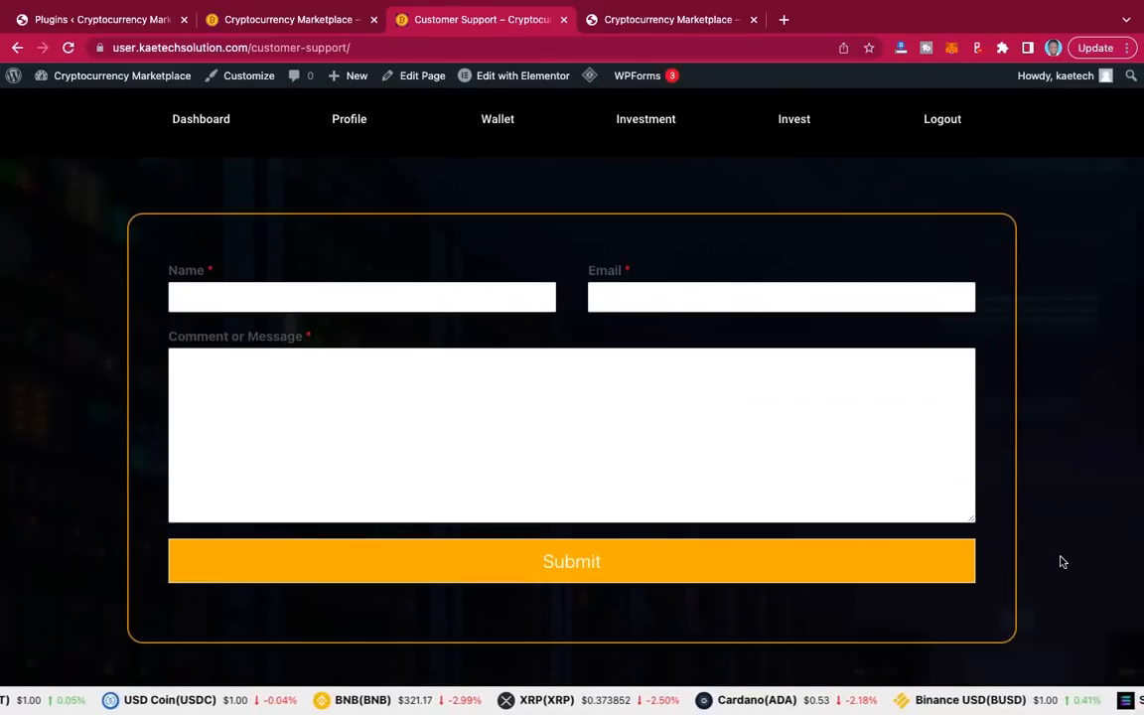
scroll(1061, 562, "up", 5)
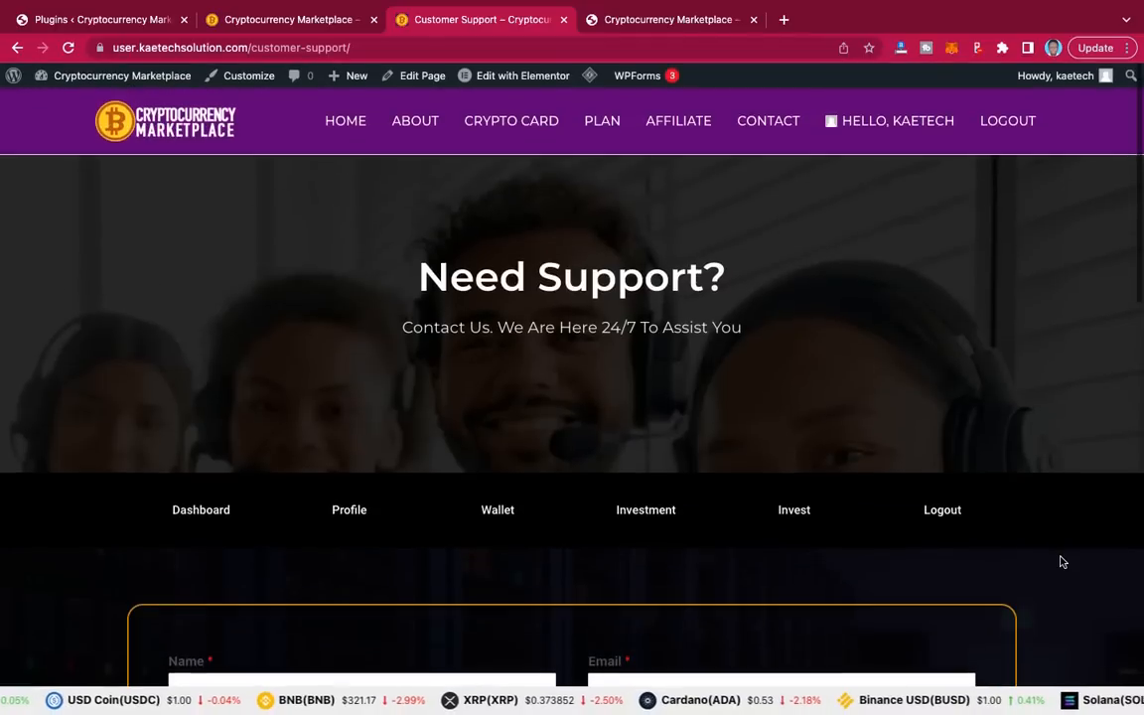
left_click(200, 513)
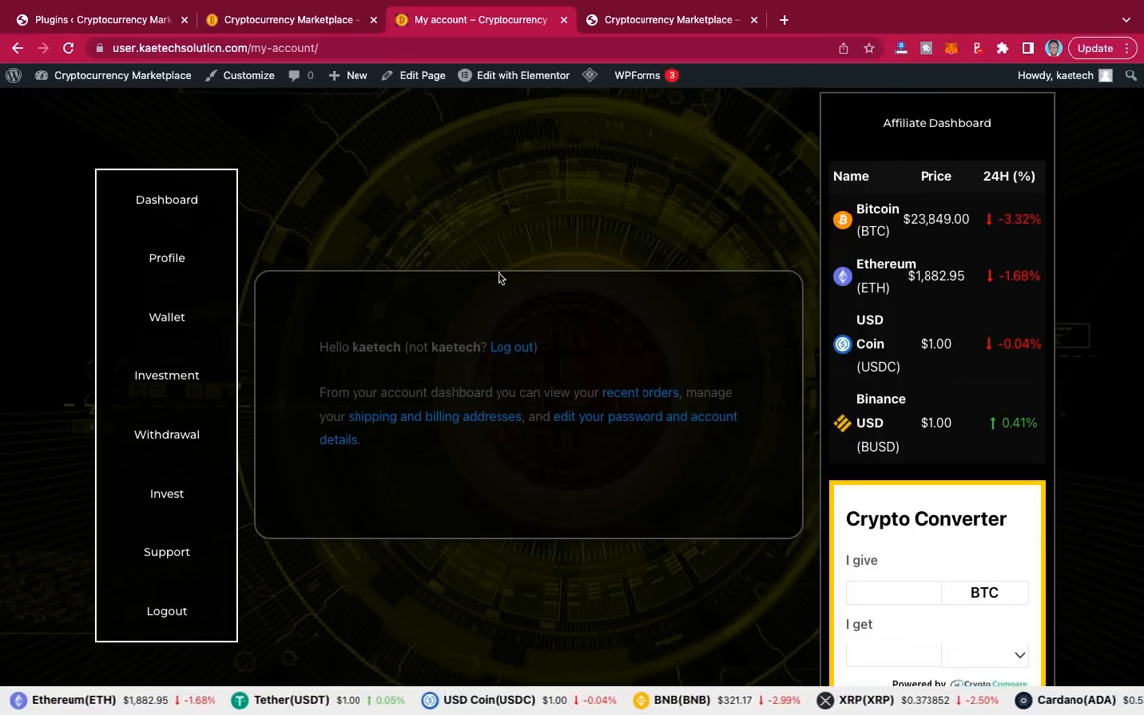
scroll(499, 278, "up", 2)
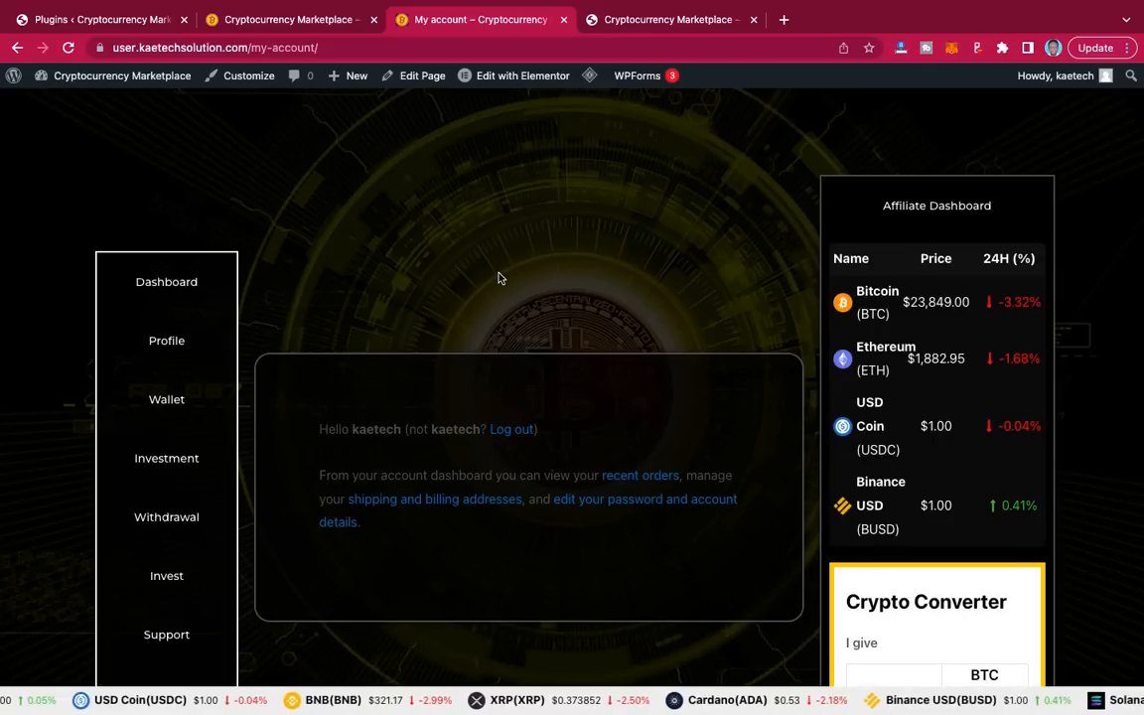
right_click(526, 192)
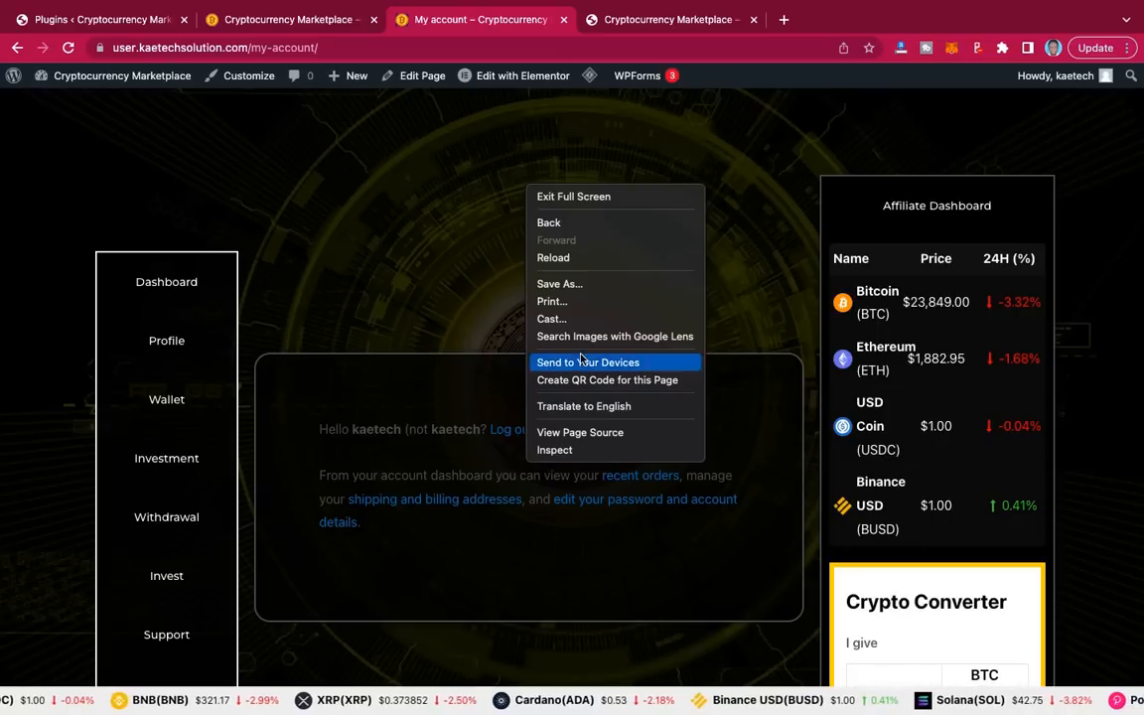
left_click(555, 450)
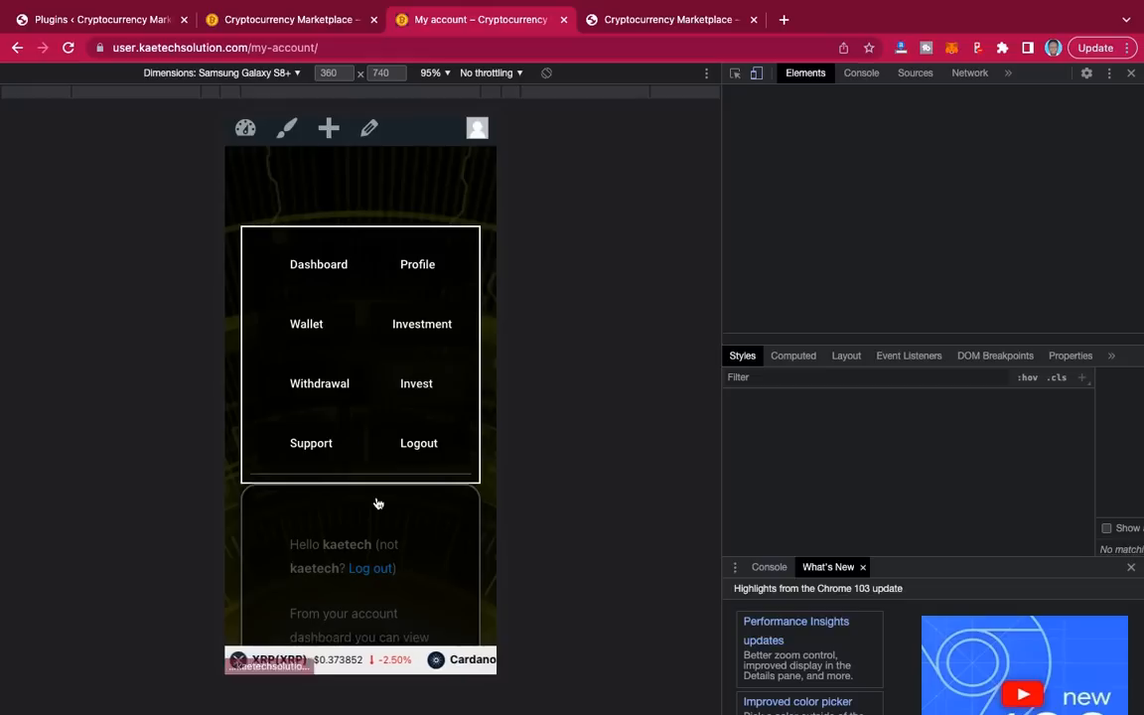
scroll(378, 501, "down", 4)
scroll(378, 501, "down", 2)
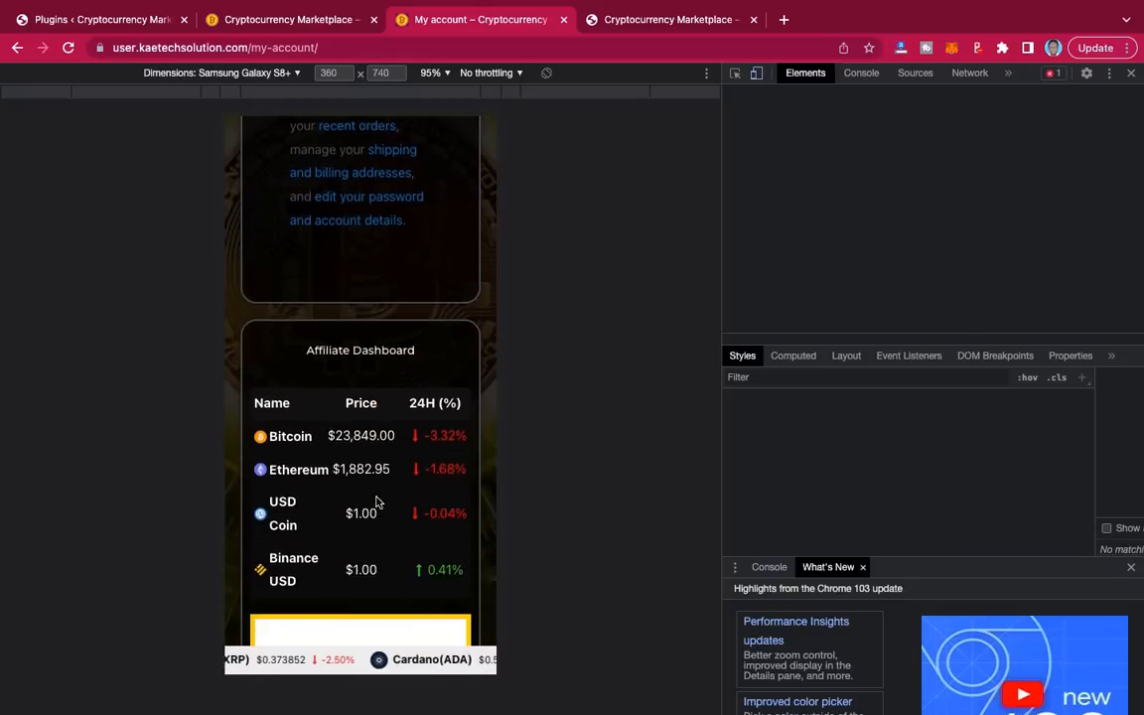
scroll(377, 502, "up", 5)
scroll(378, 502, "up", 2)
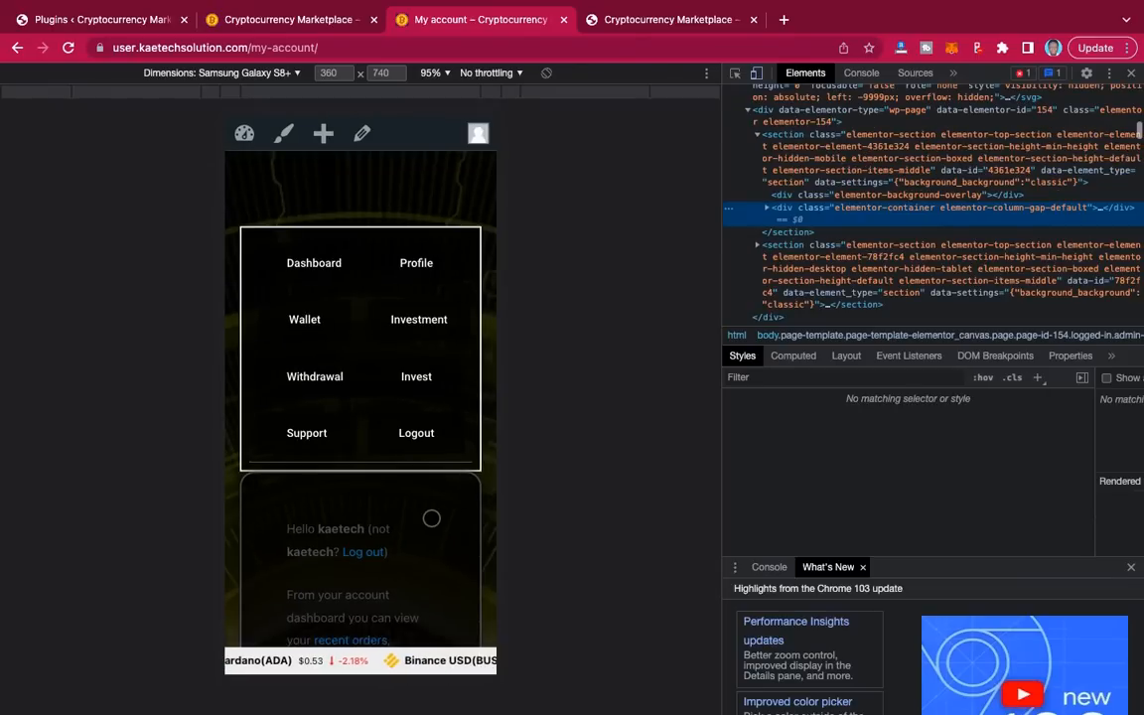
scroll(431, 519, "down", 2)
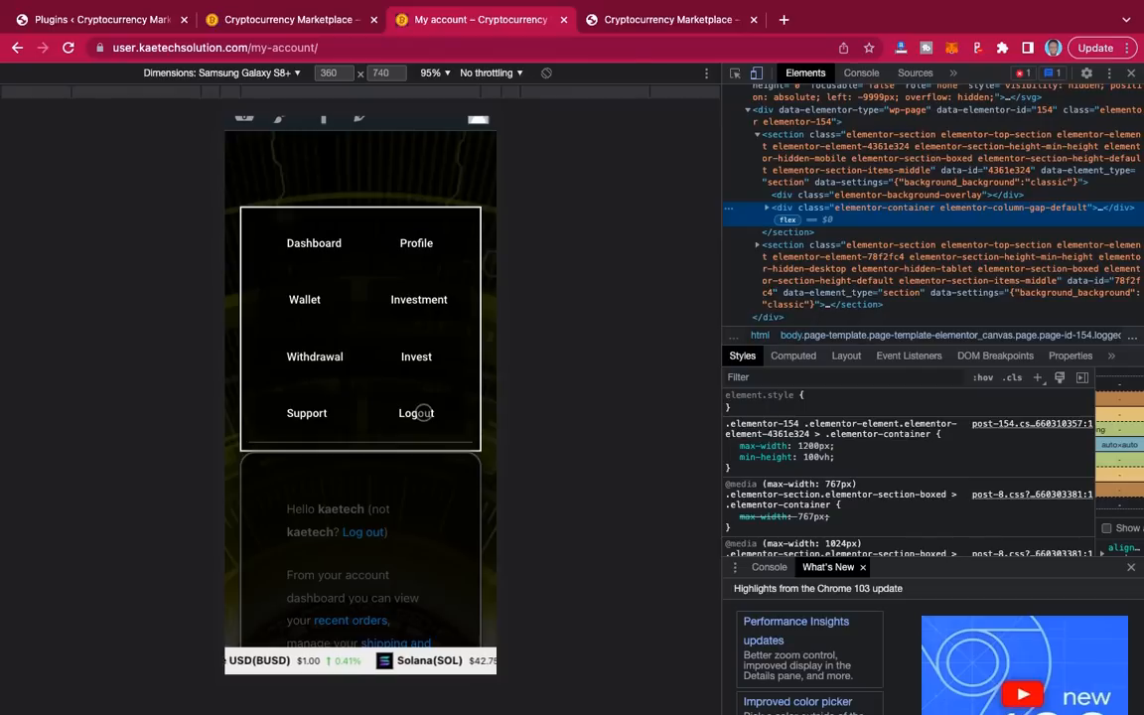
scroll(433, 445, "down", 10)
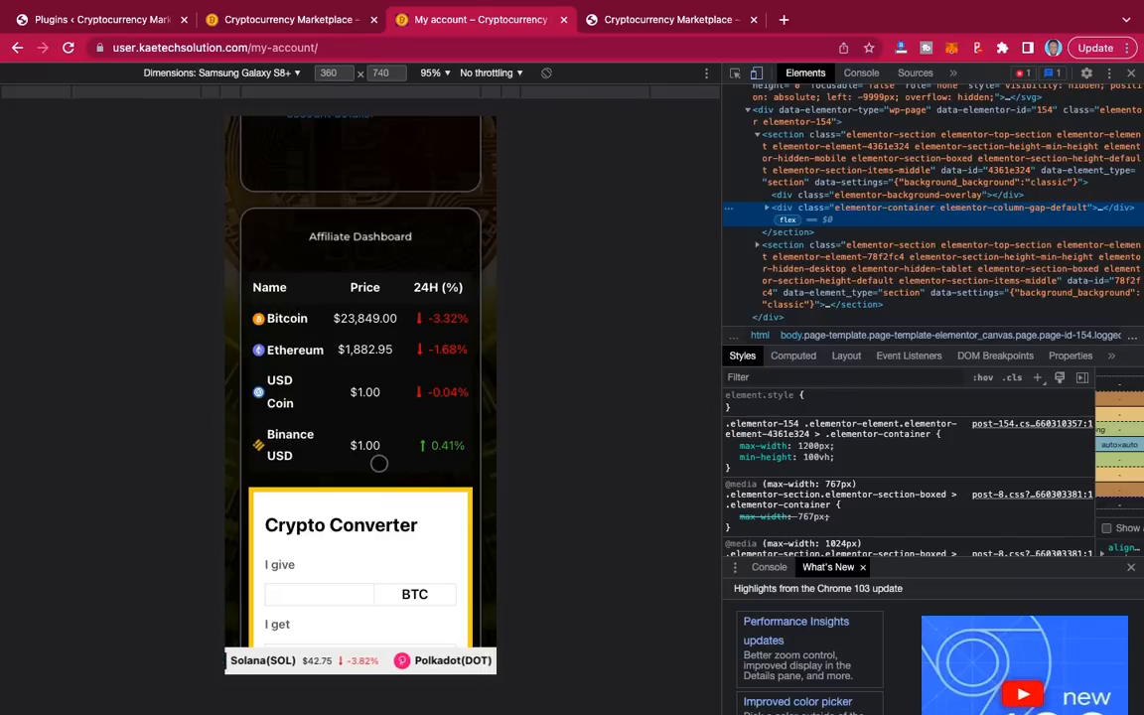
scroll(442, 495, "down", 1)
scroll(442, 494, "up", 3)
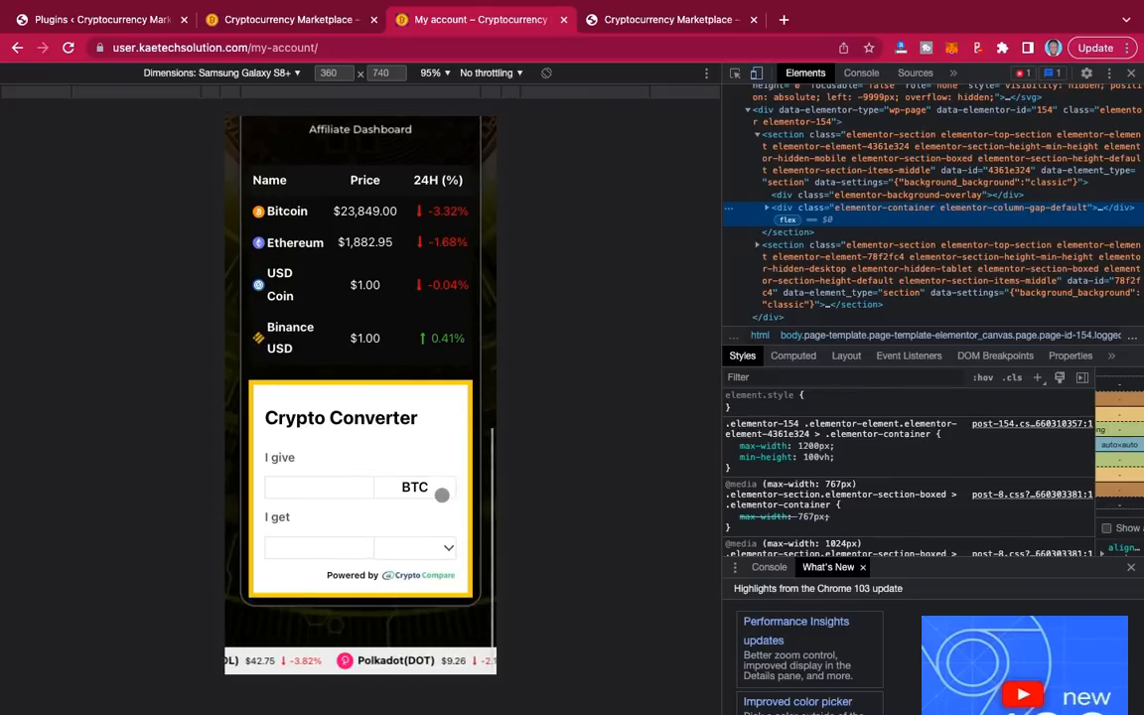
scroll(442, 495, "up", 5)
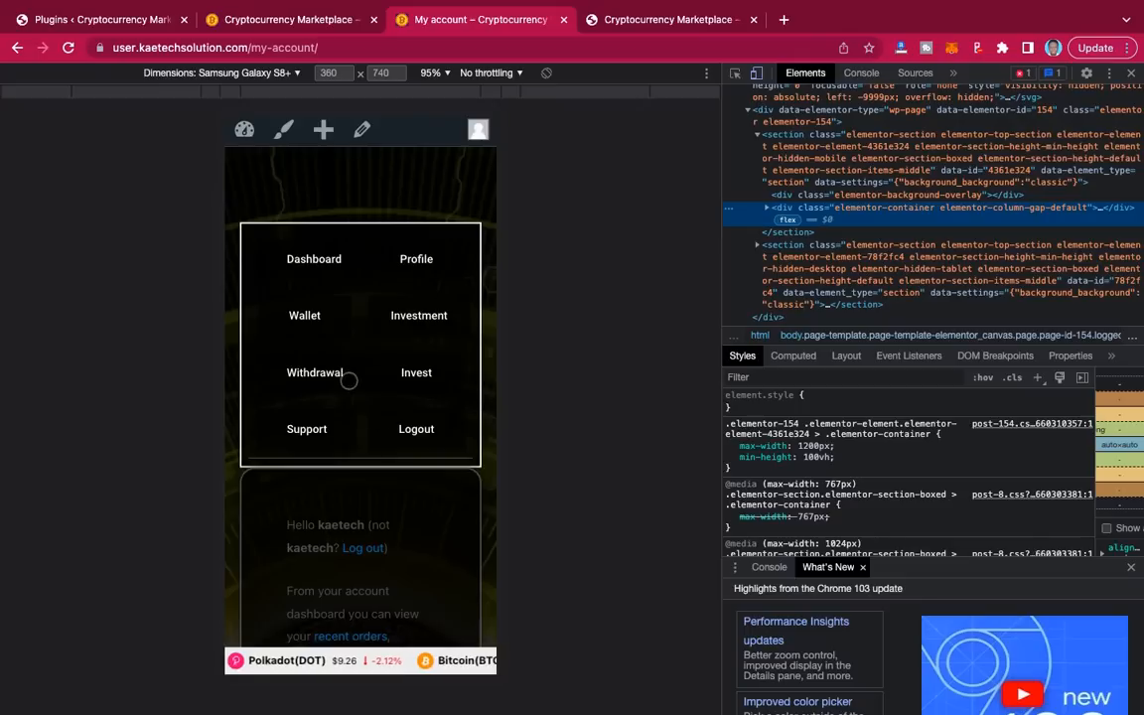
scroll(419, 467, "down", 2)
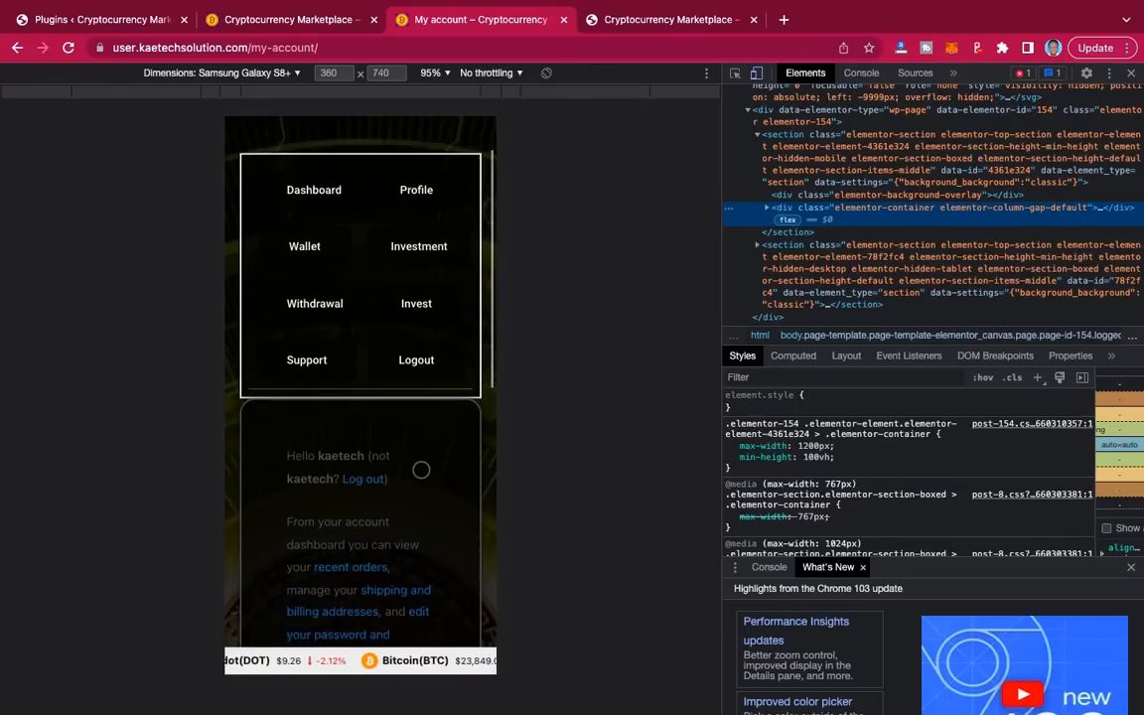
scroll(421, 470, "up", 1)
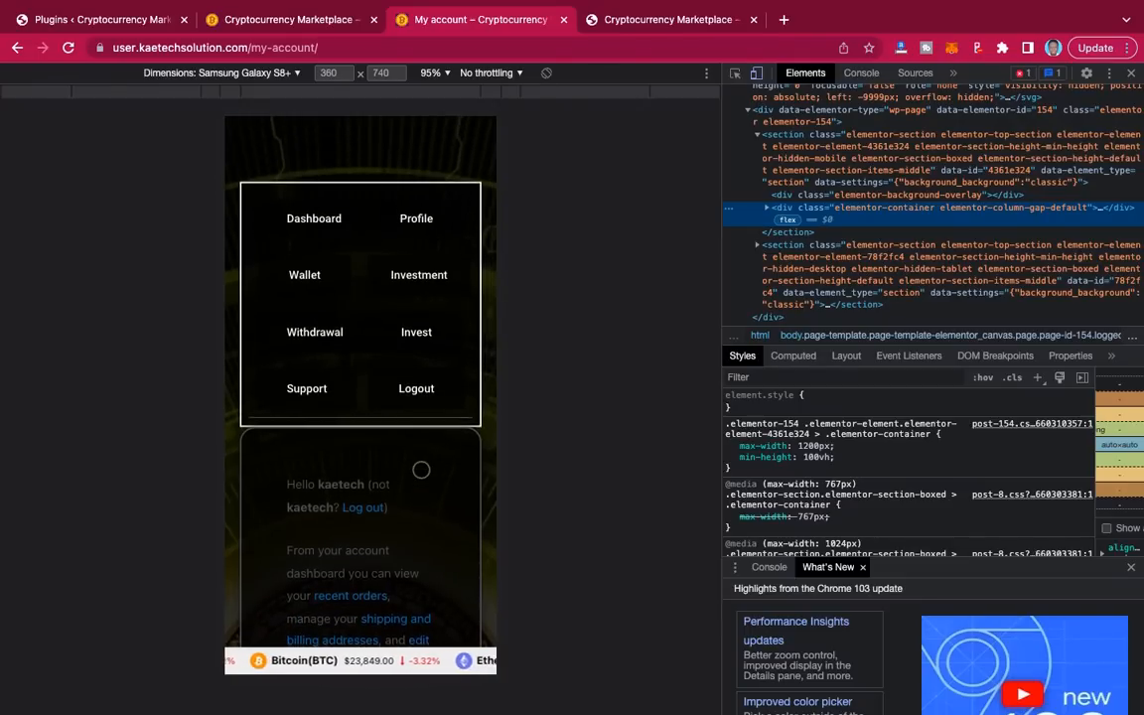
scroll(421, 469, "up", 1)
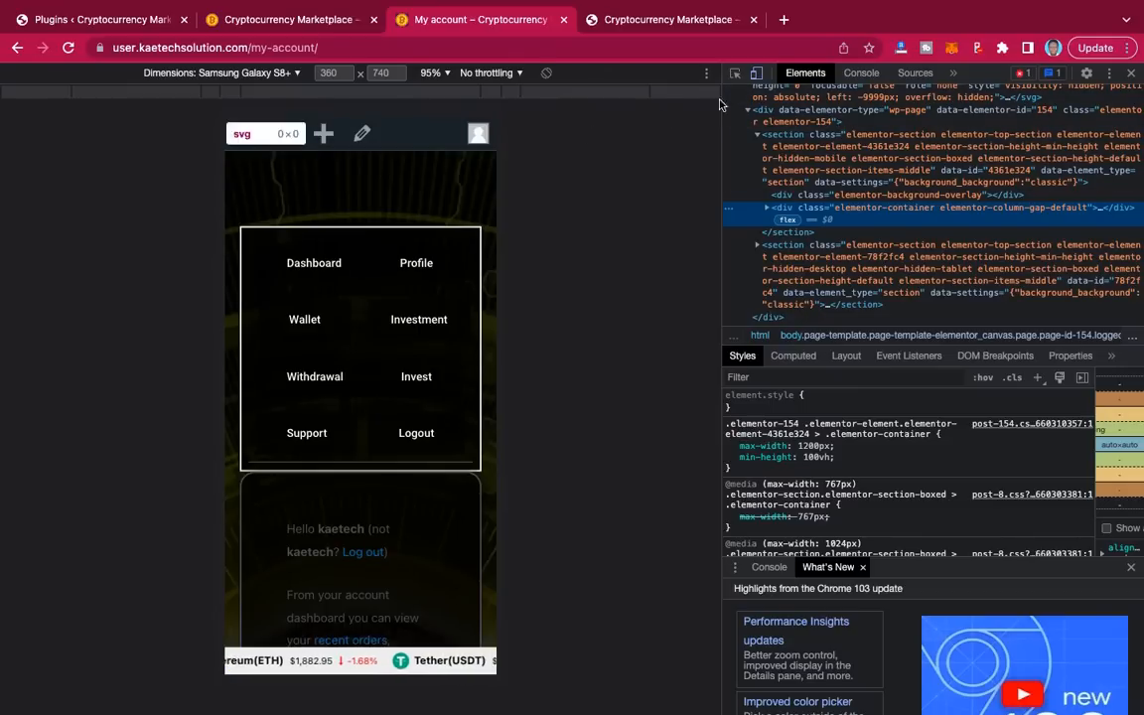
left_click(1132, 73)
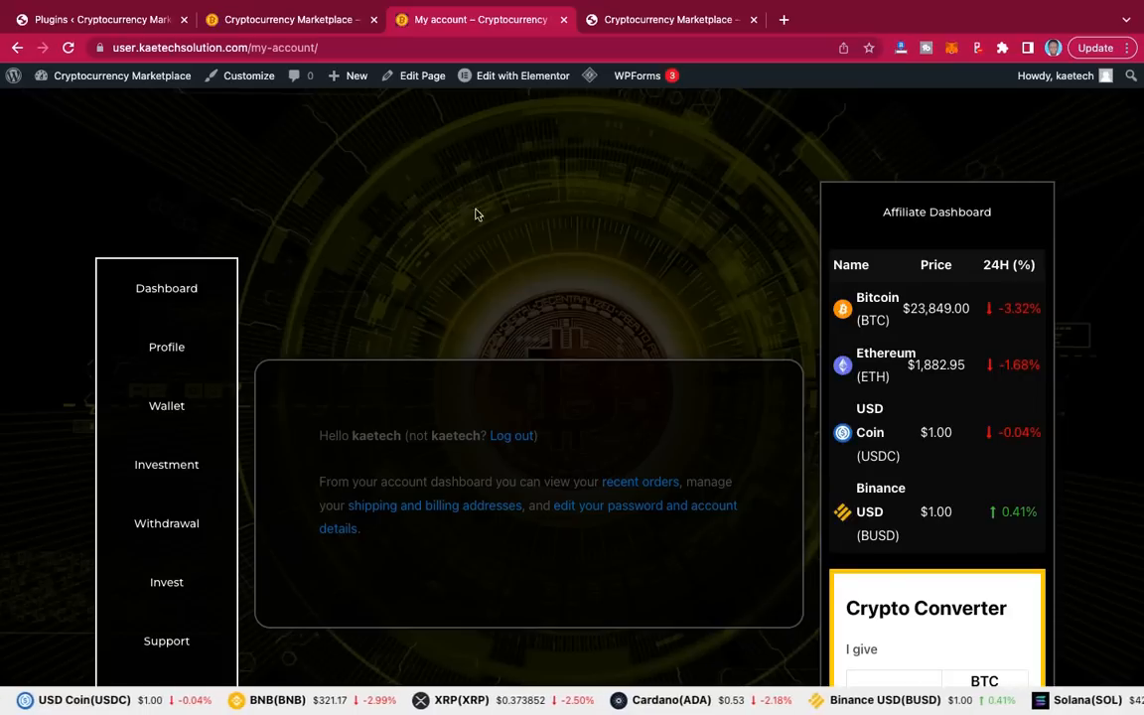
Step: Open the account's Investment orders section, which has no orders yet
scroll(604, 311, "down", 2)
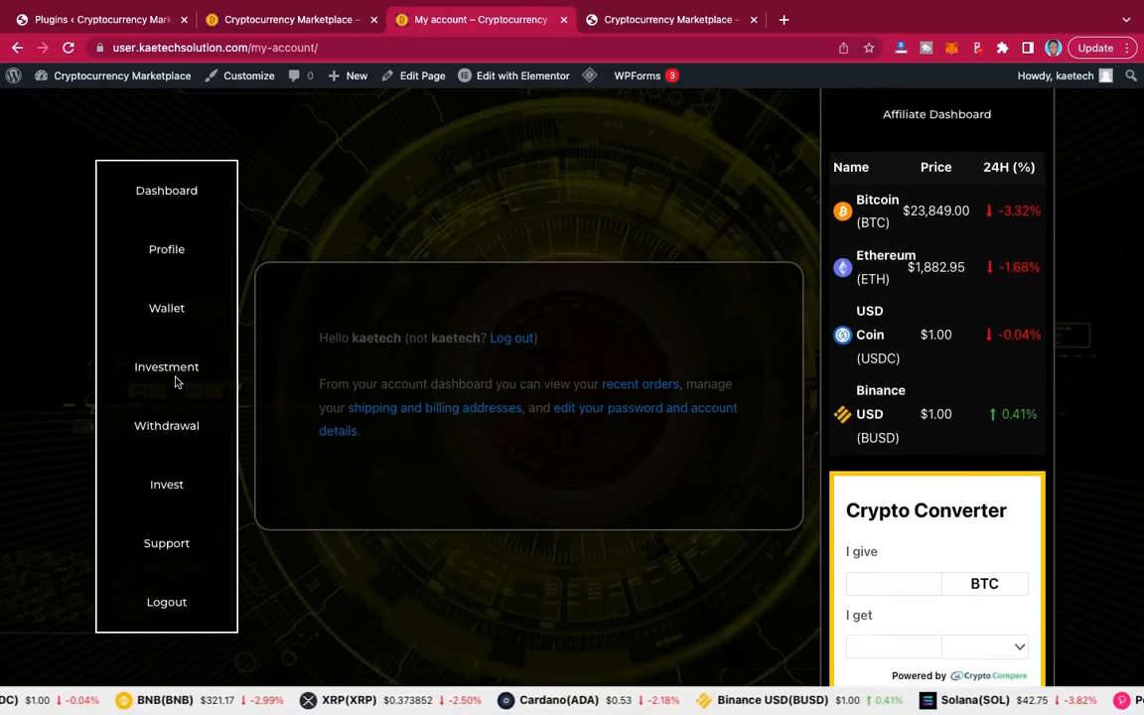
left_click(169, 367)
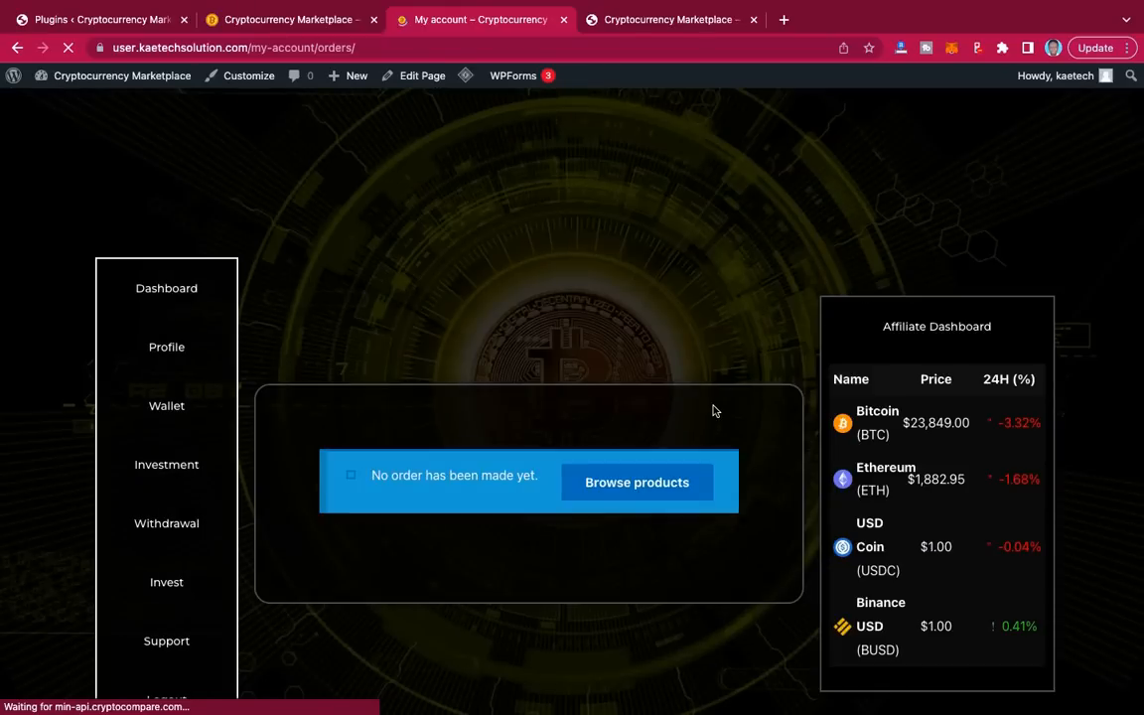
scroll(715, 407, "down", 1)
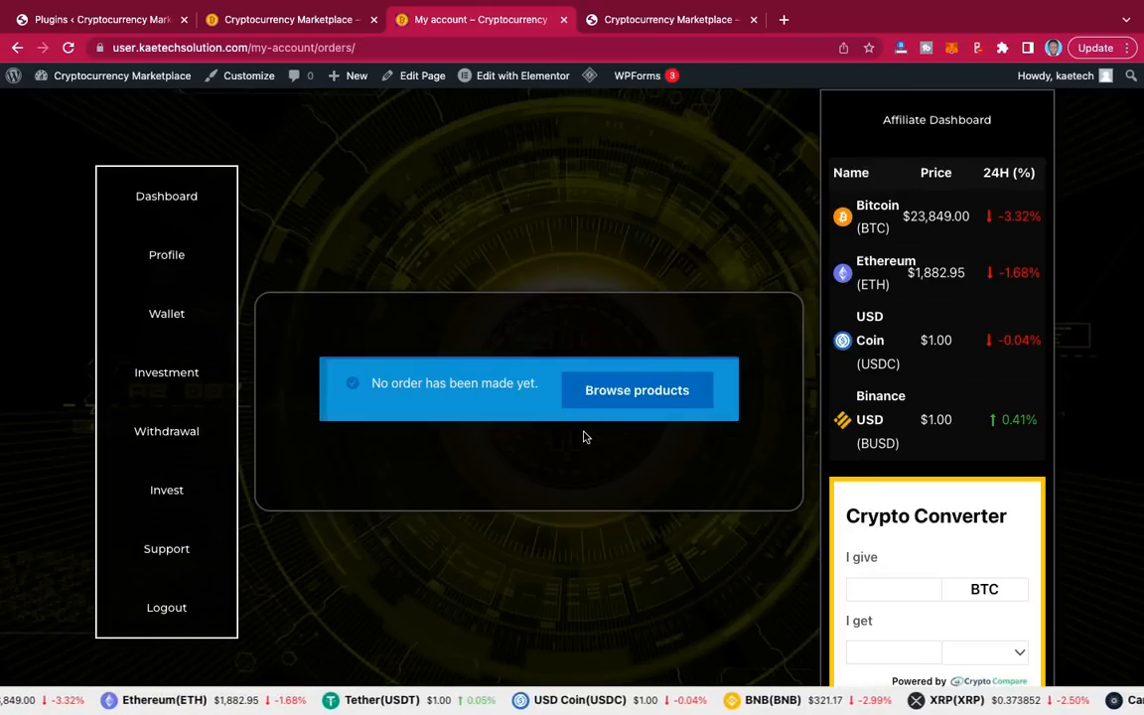
Step: Browse the Investment Plans and choose Invest Now on Plan 1
left_click(637, 391)
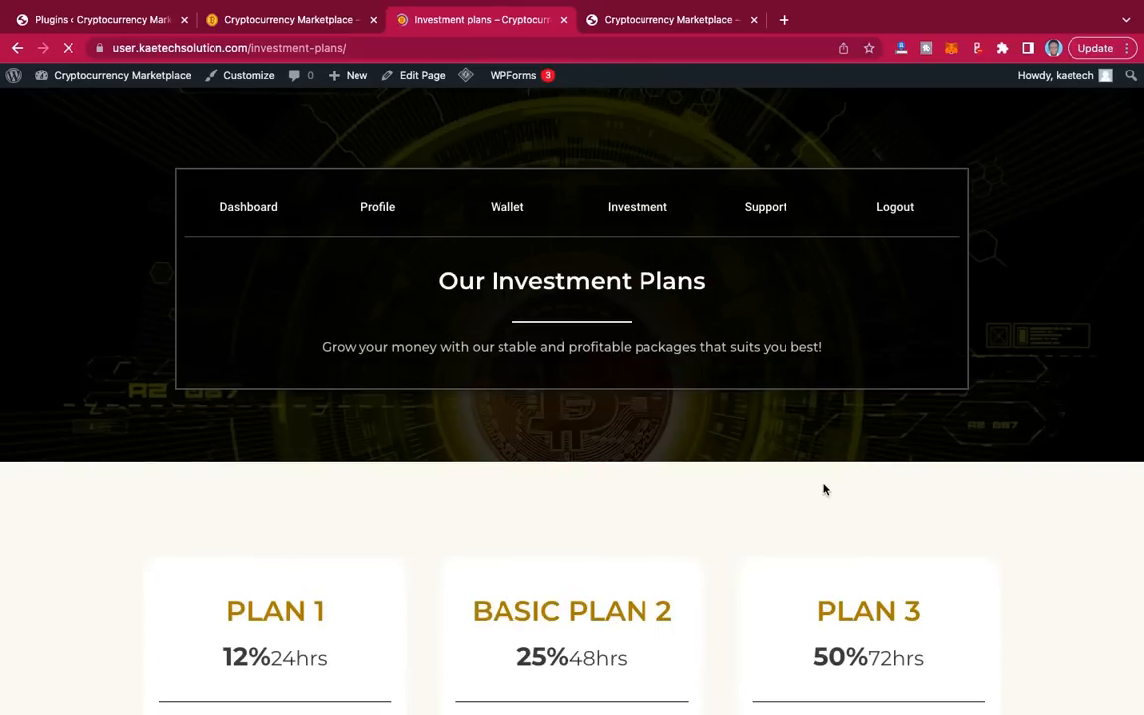
scroll(824, 489, "down", 7)
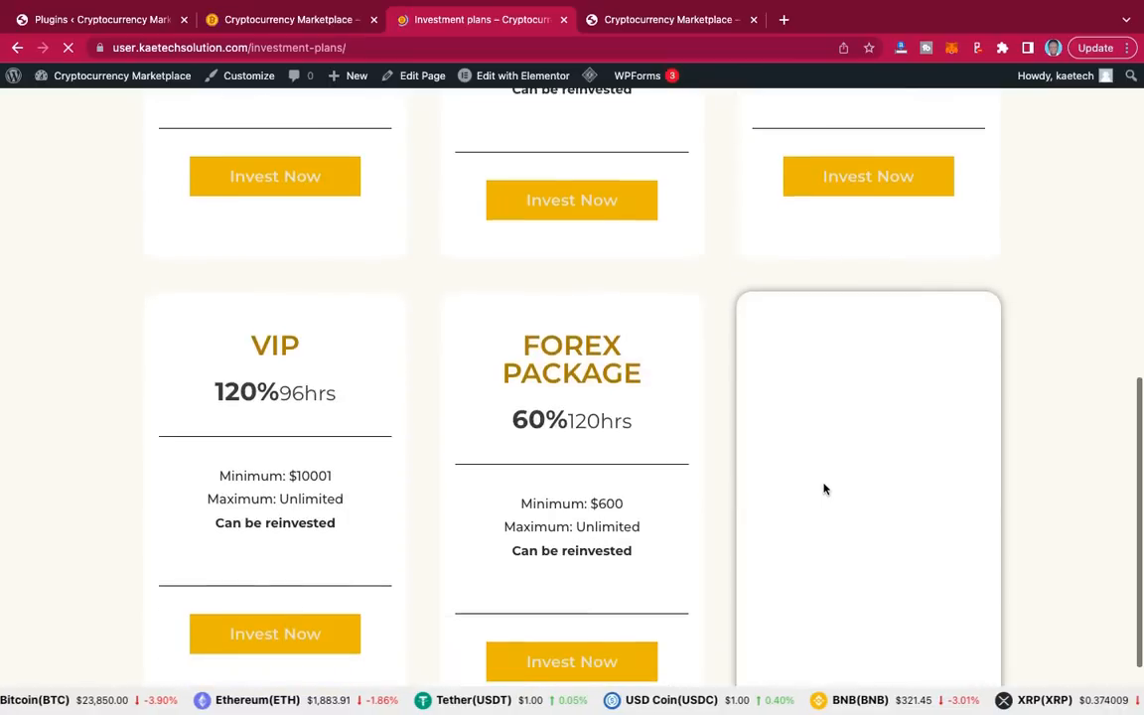
scroll(823, 489, "up", 2)
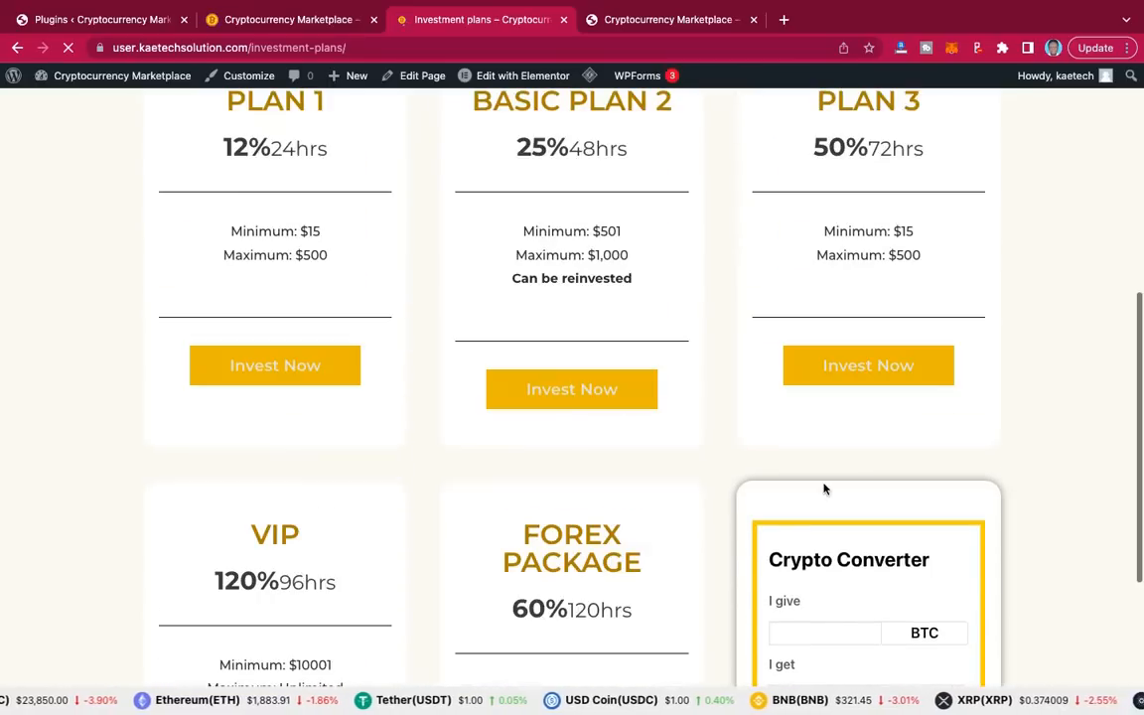
scroll(823, 485, "up", 1)
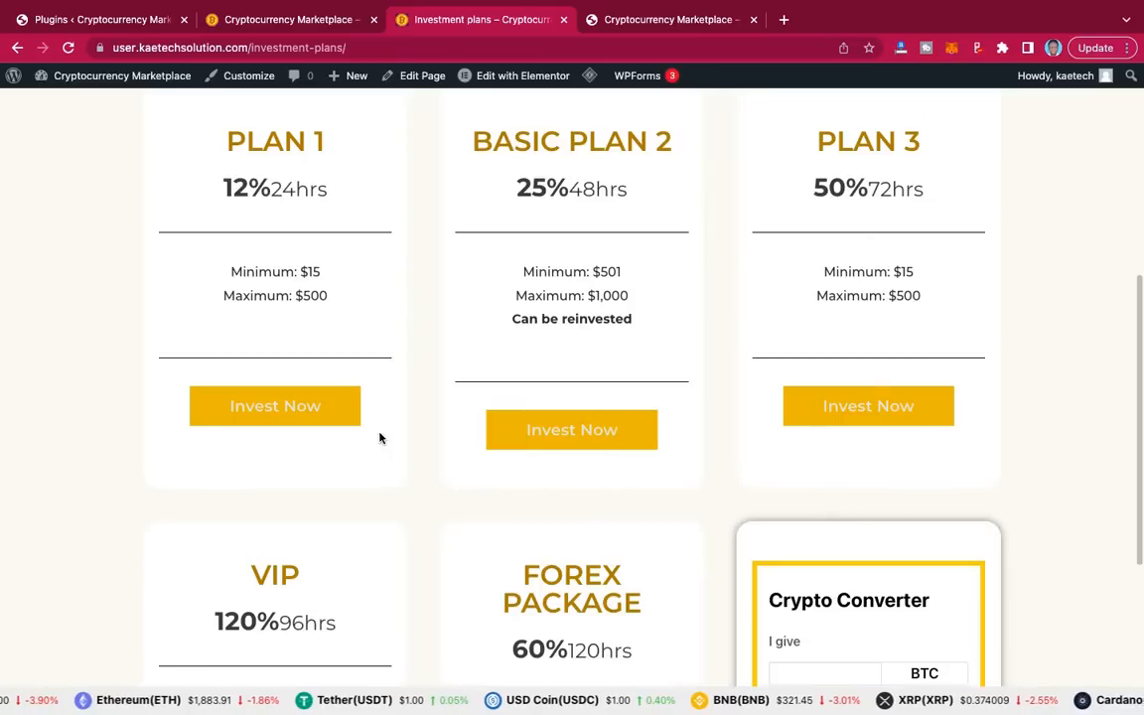
left_click(292, 411)
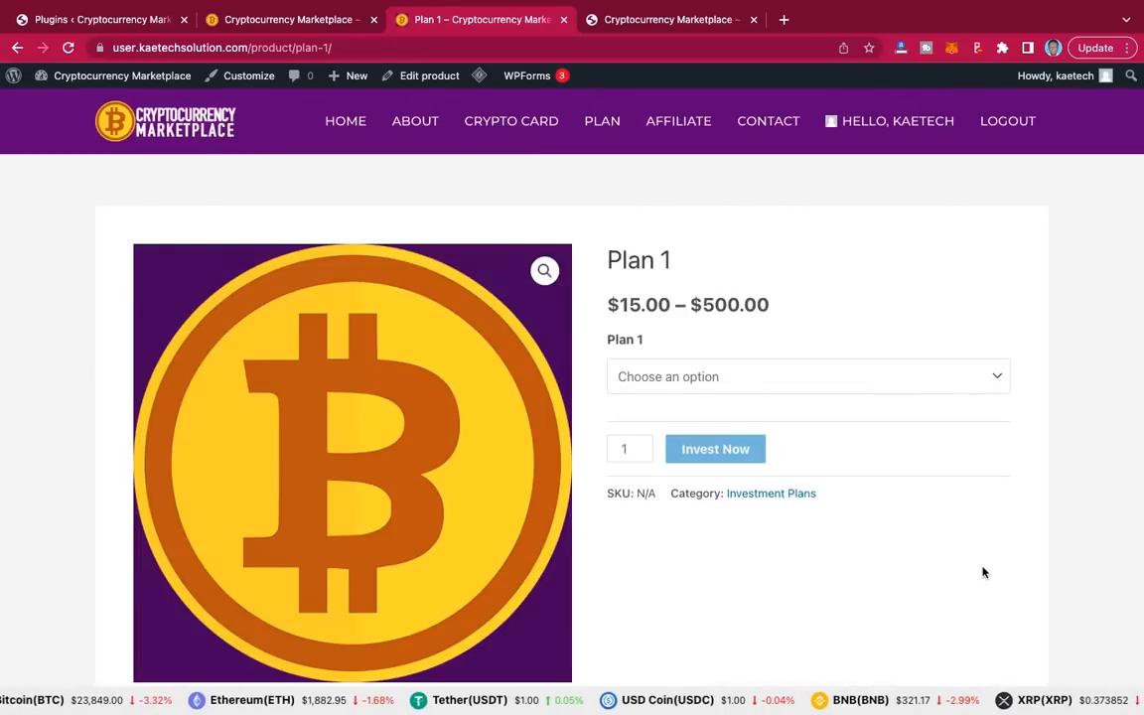
Step: Choose 205 as the Plan 1 amount for a $205.00 price, then review the additional information
left_click(834, 382)
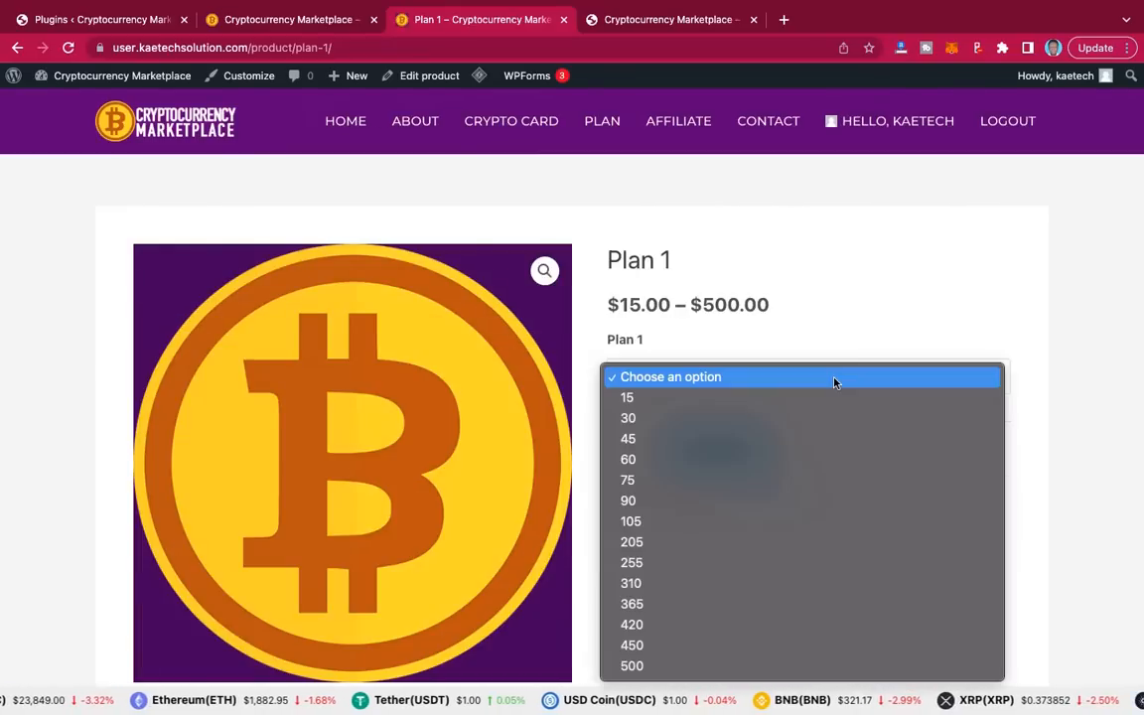
left_click(652, 542)
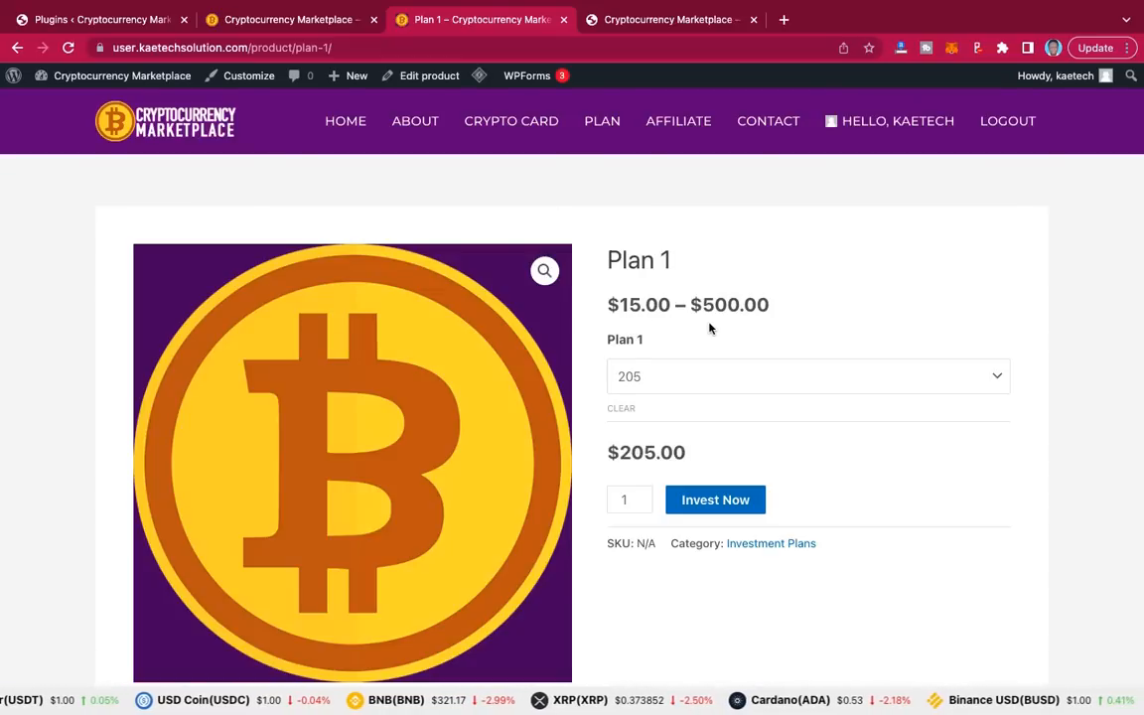
scroll(787, 499, "down", 3)
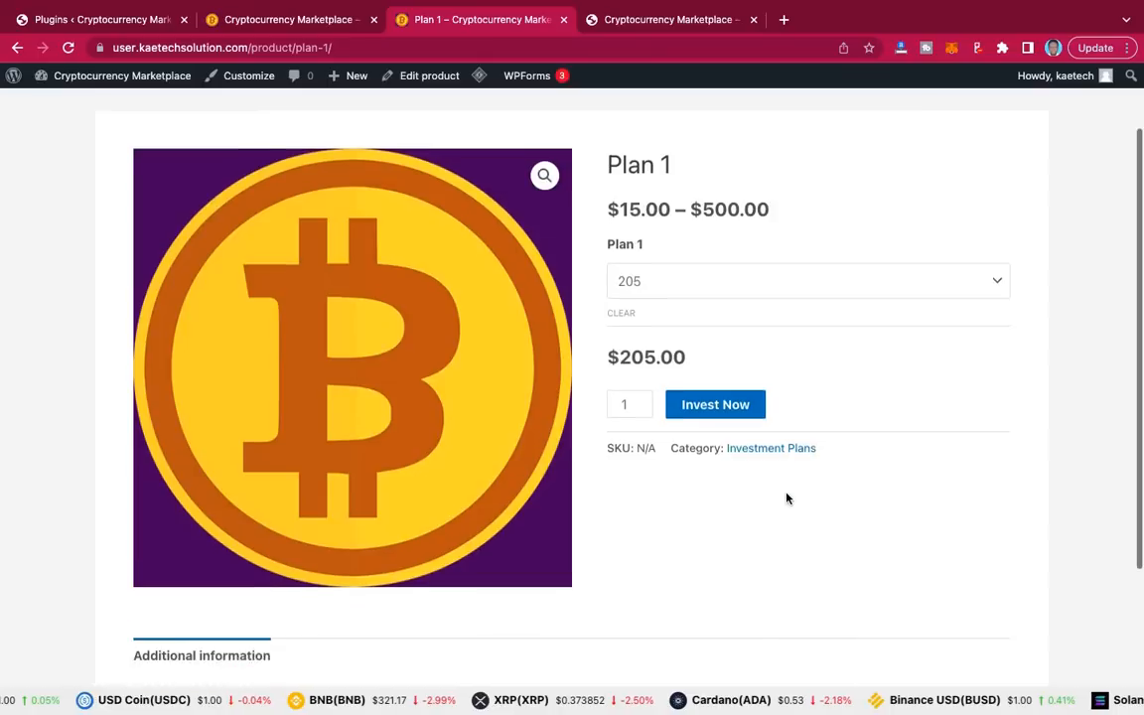
scroll(788, 499, "down", 1)
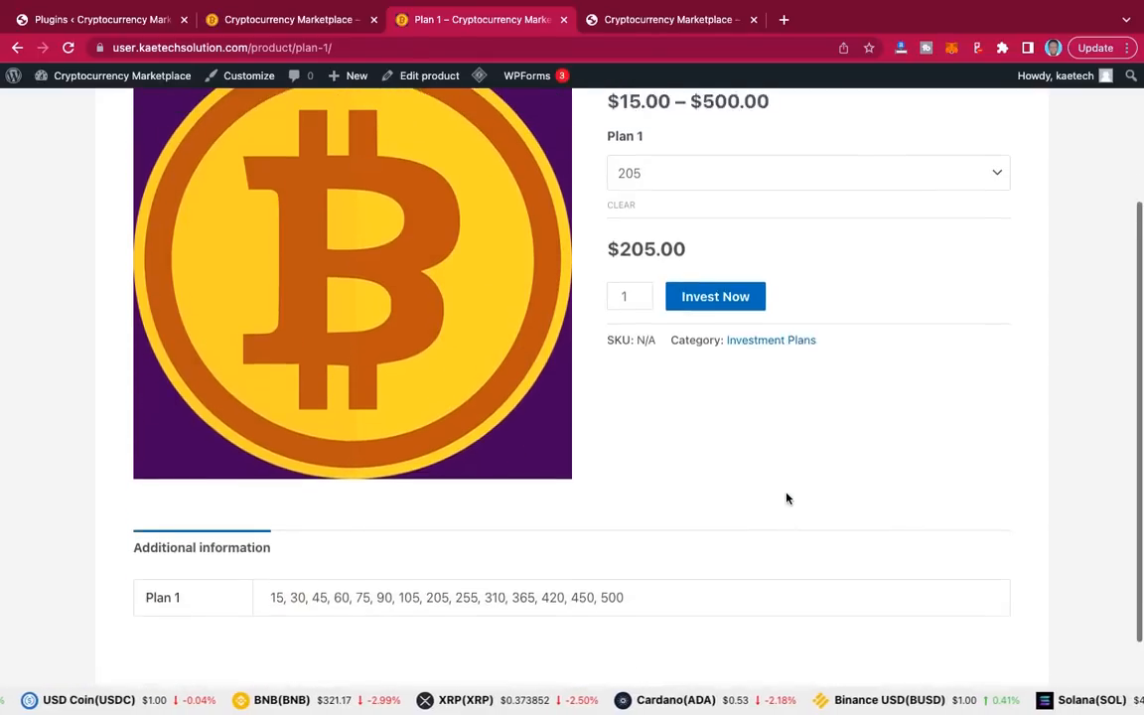
scroll(787, 498, "up", 3)
scroll(787, 498, "down", 3)
scroll(786, 498, "down", 2)
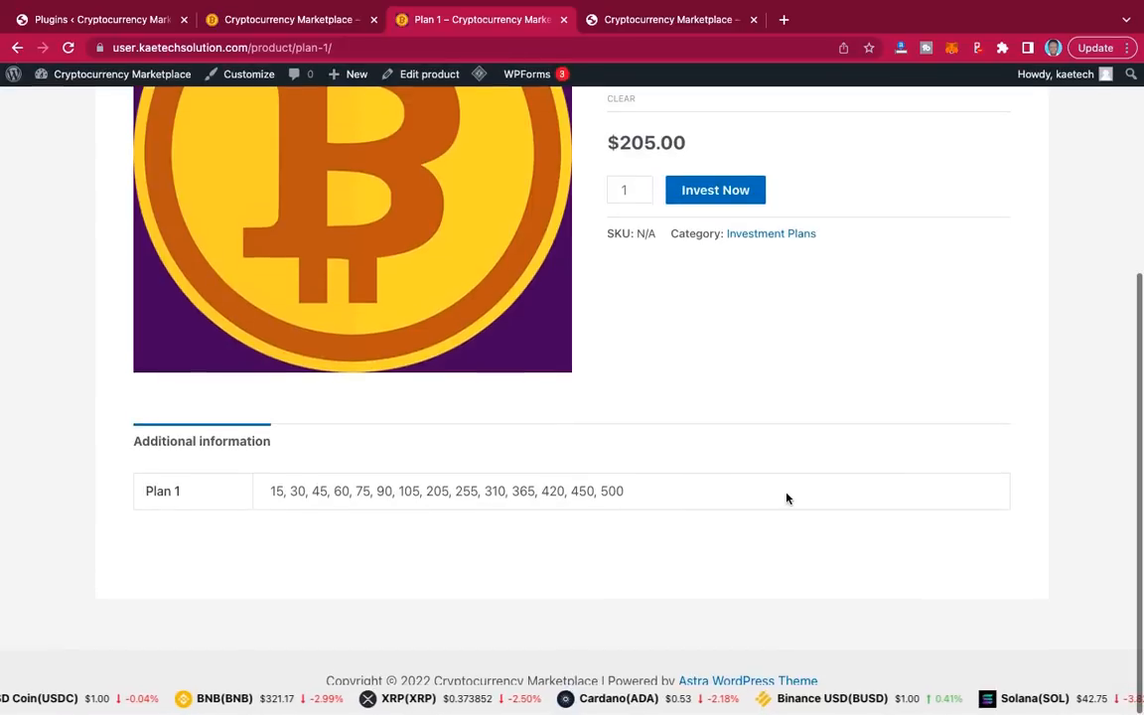
scroll(813, 541, "up", 4)
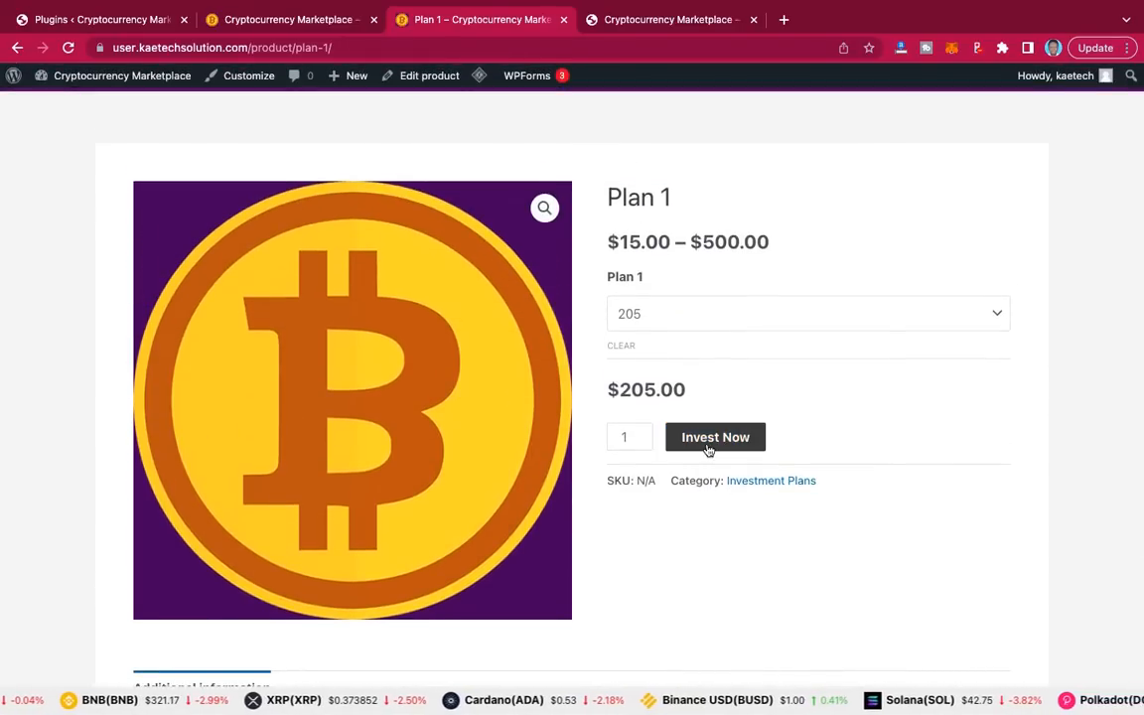
Step: Submit the $205 Plan 1 investment to proceed to checkout
left_click(721, 447)
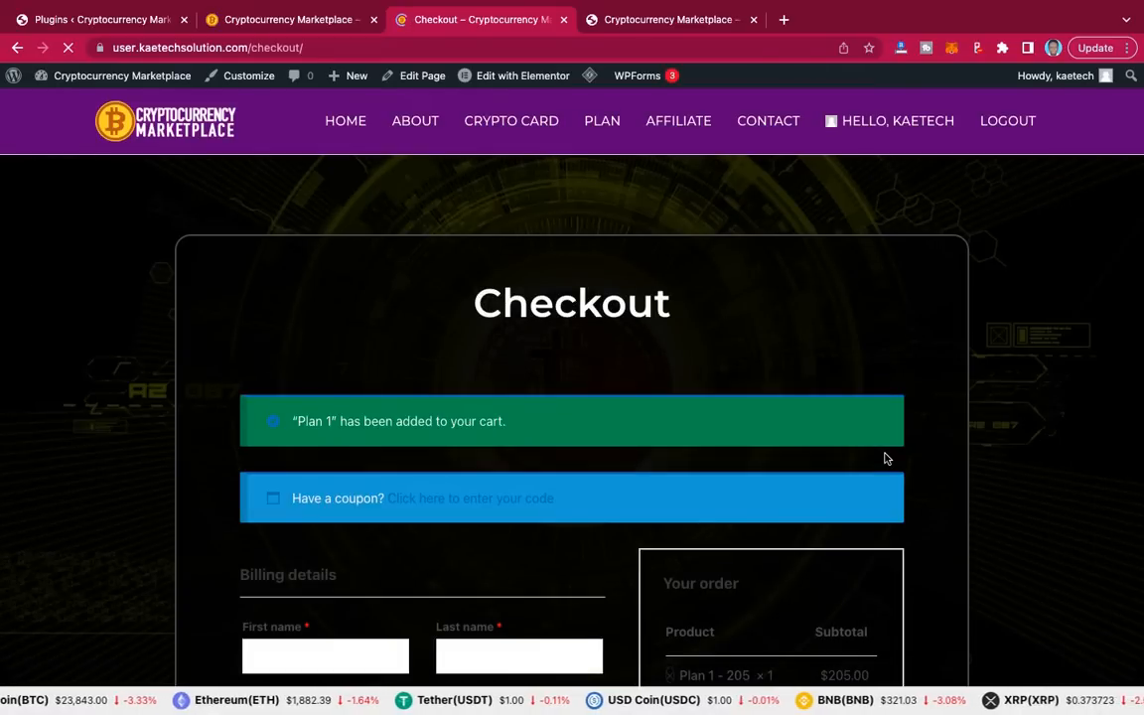
scroll(887, 458, "down", 5)
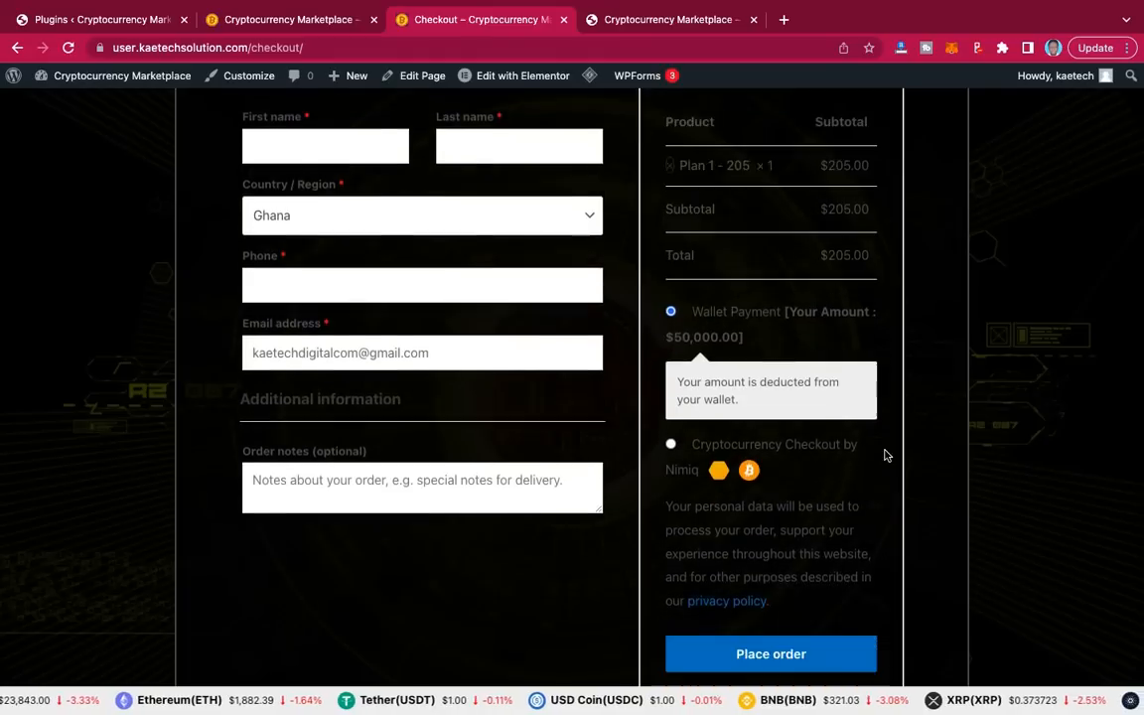
scroll(887, 456, "up", 2)
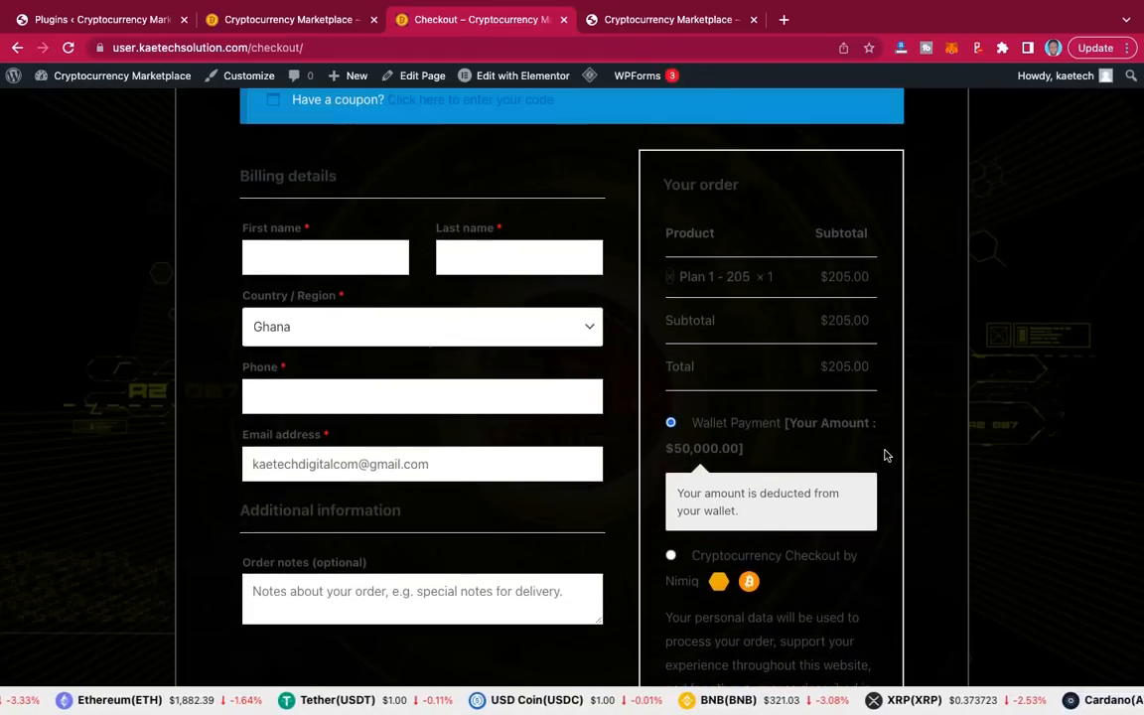
Step: Enter the customer's first name, last name and phone number in the billing details
left_click(338, 264)
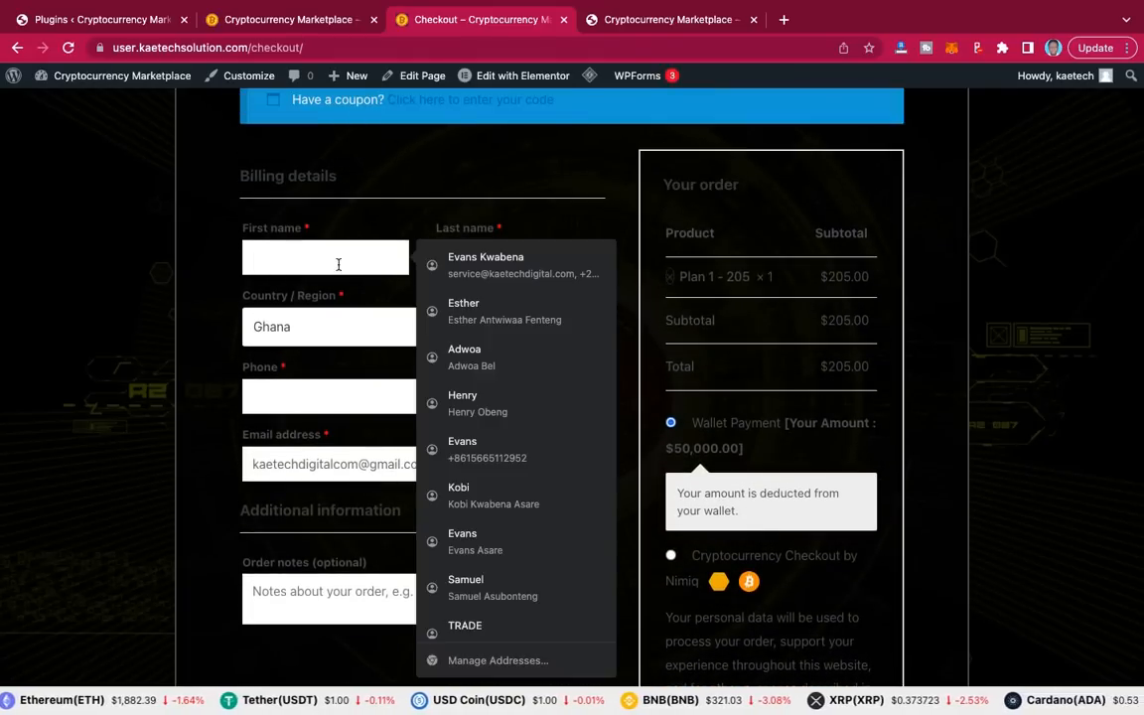
type("Kobi")
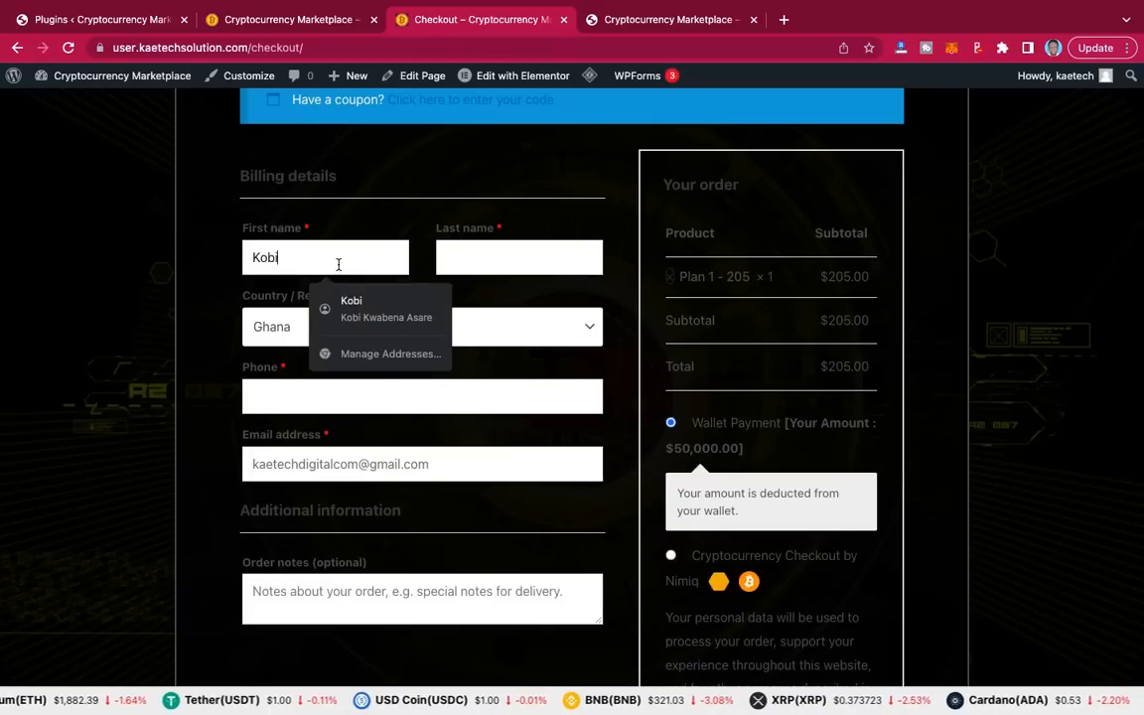
left_click(496, 258)
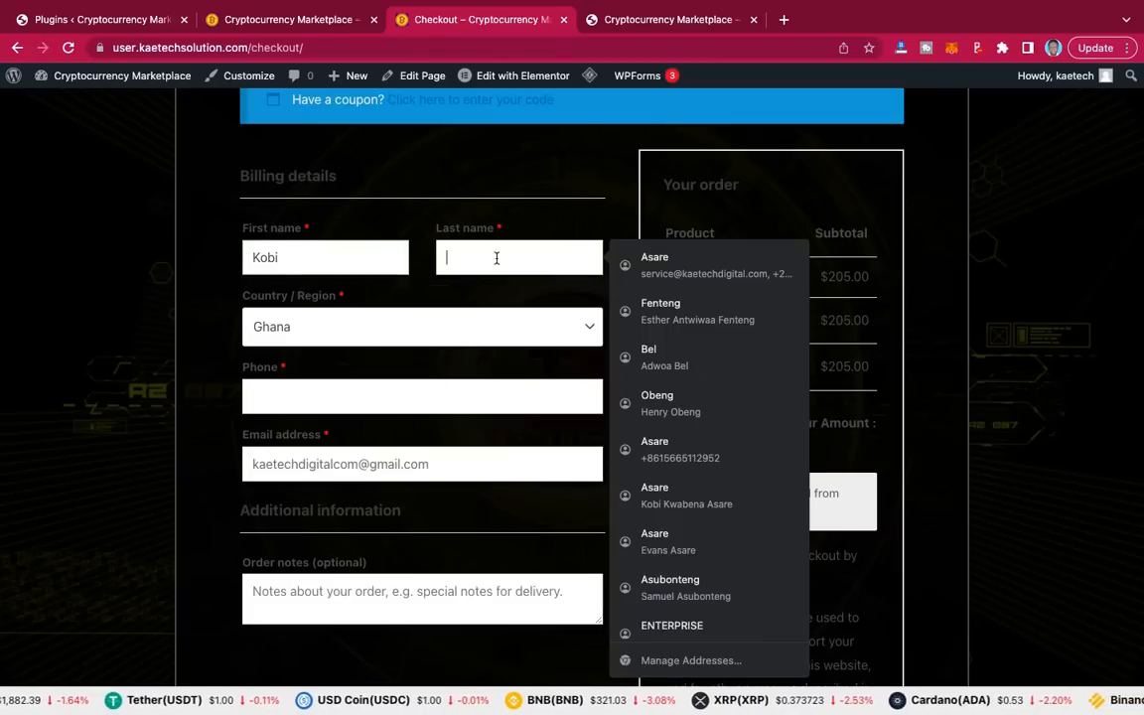
type("Kobi")
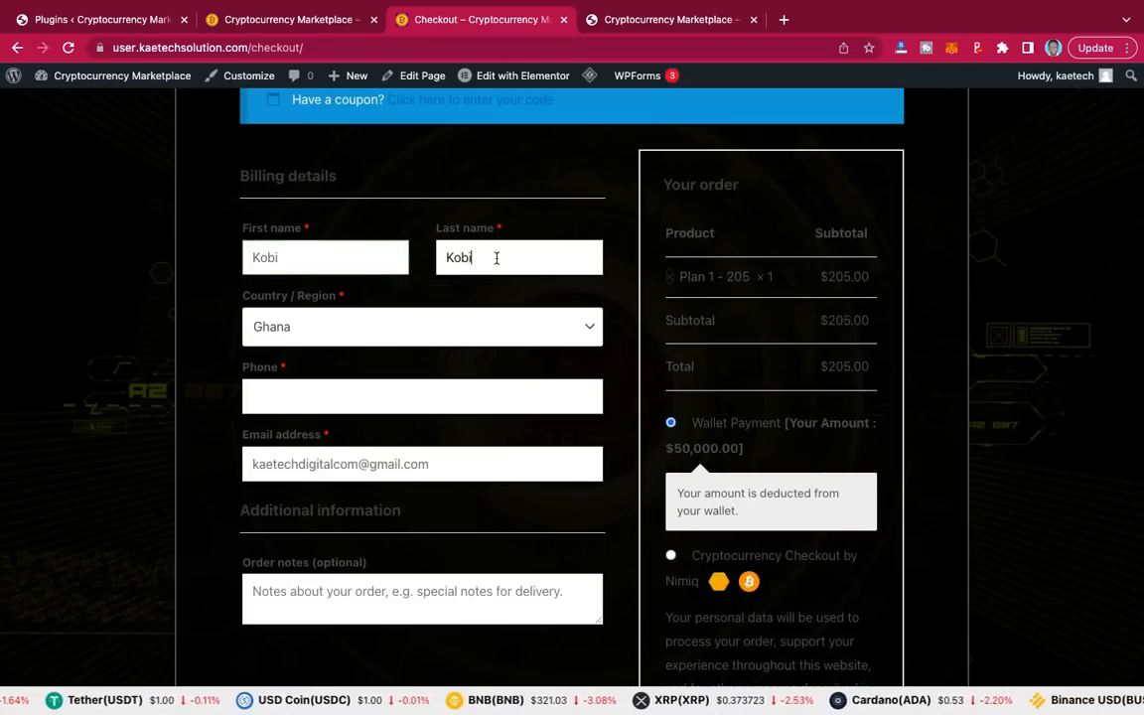
left_click(321, 396)
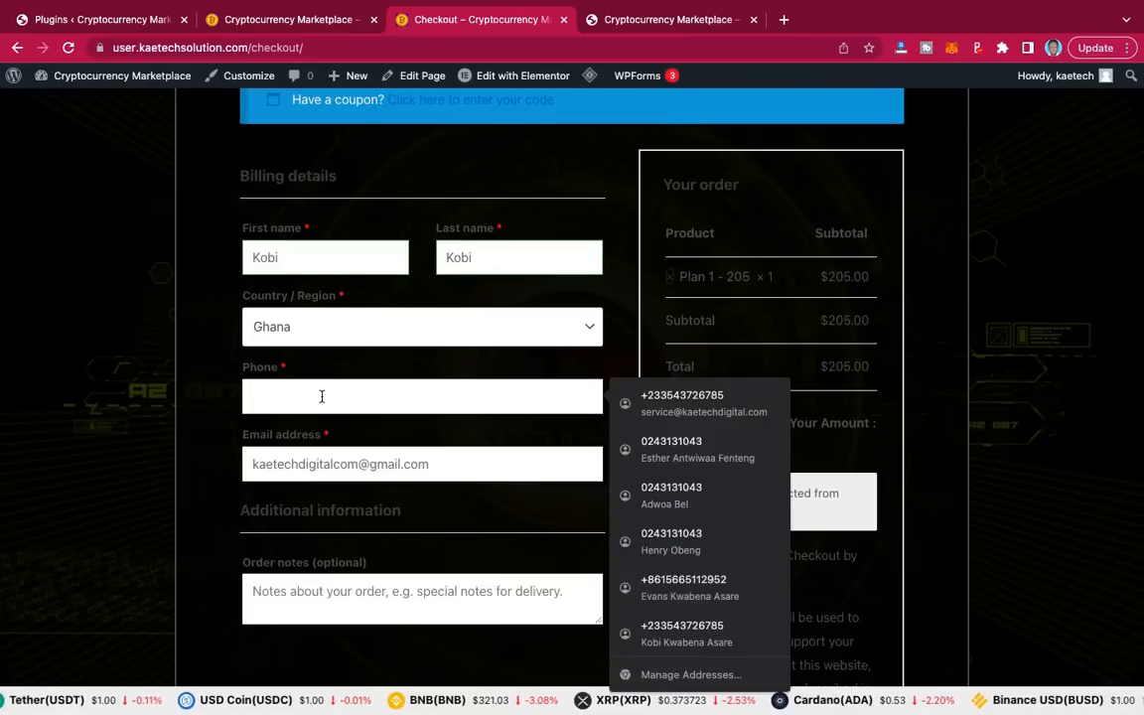
type("1234567")
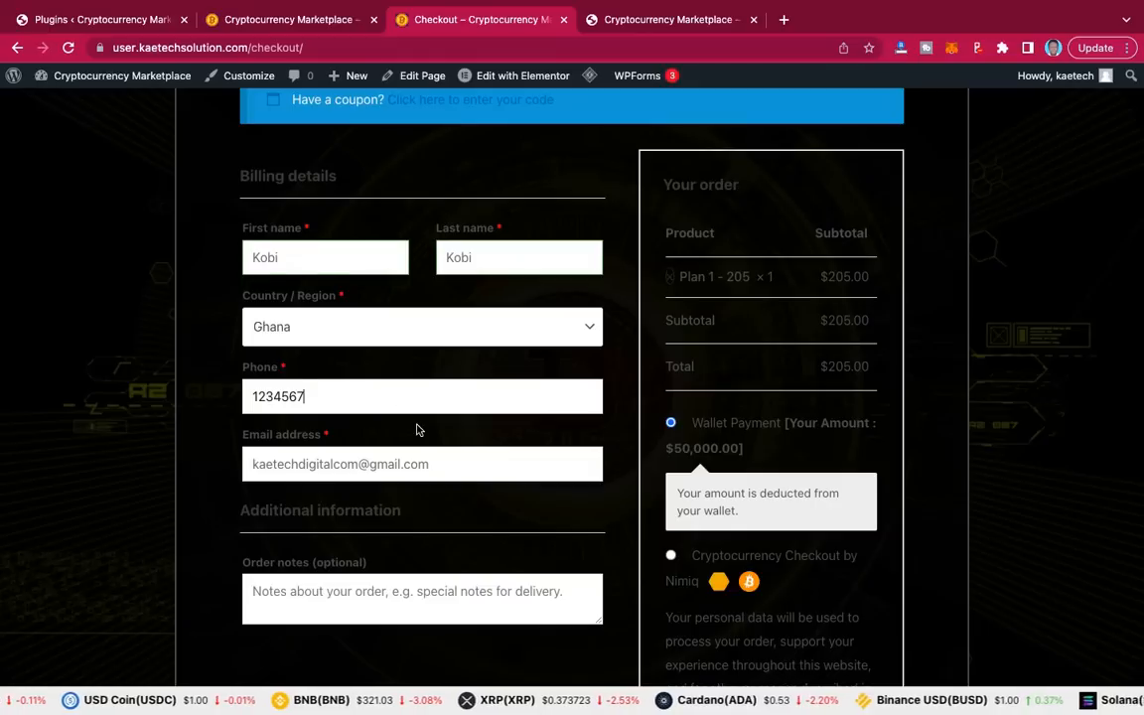
scroll(417, 429, "down", 1)
scroll(417, 429, "down", 1)
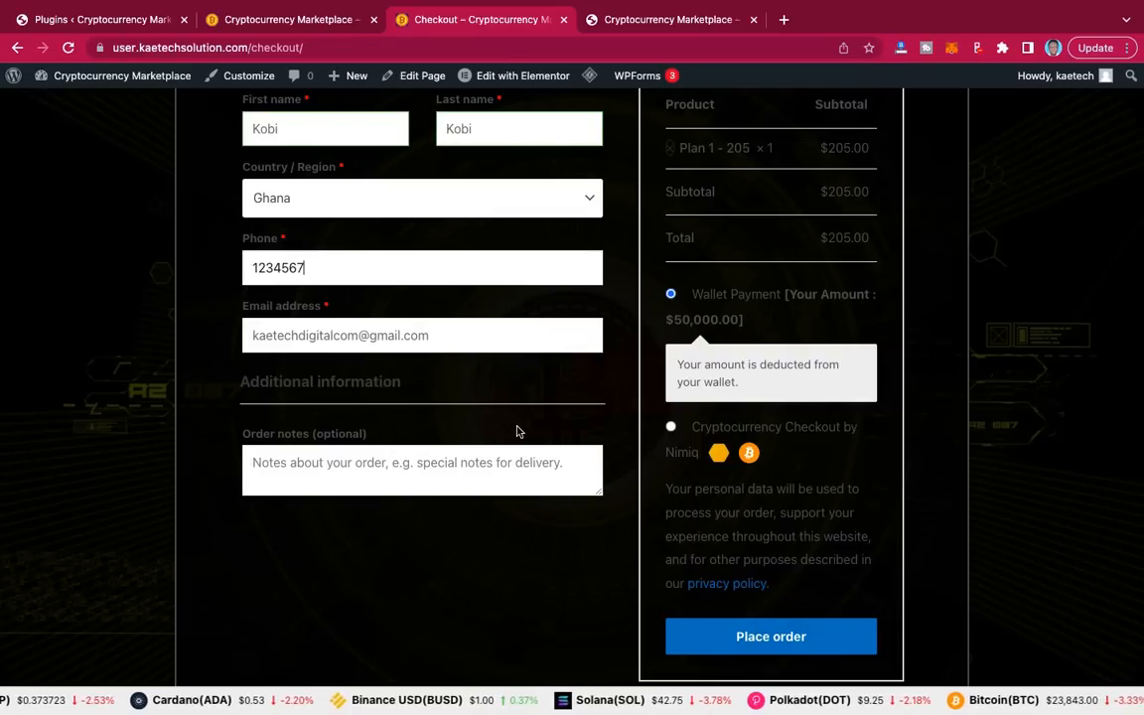
scroll(515, 432, "up", 2)
scroll(701, 373, "down", 2)
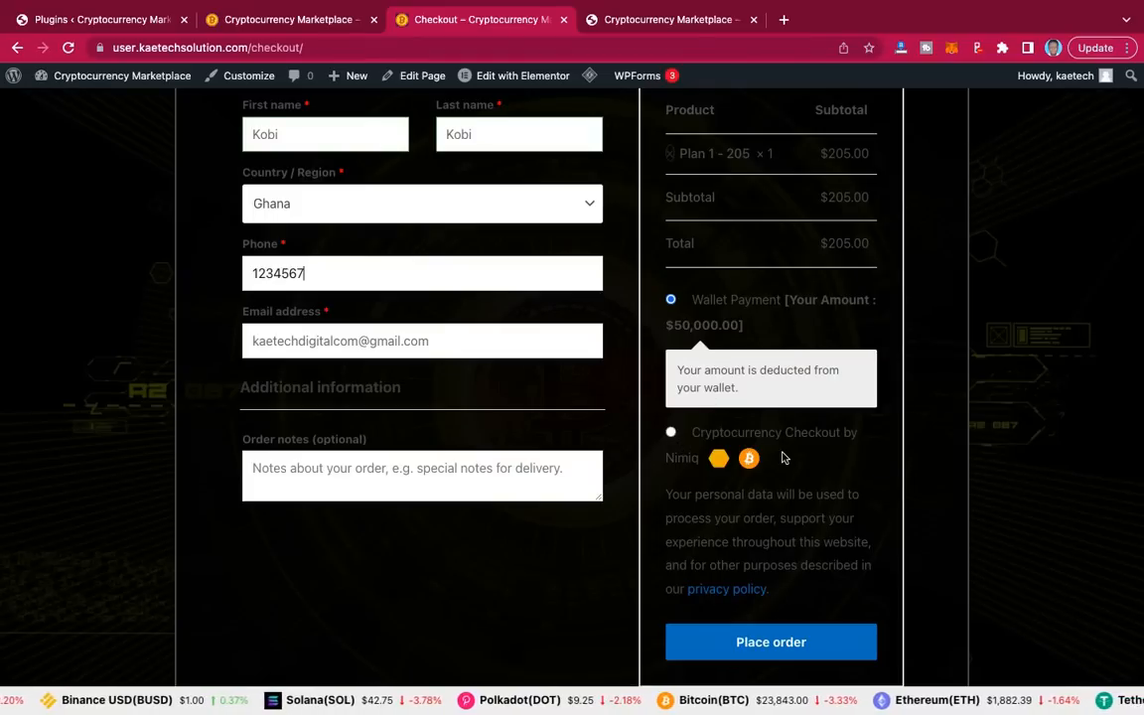
scroll(799, 361, "up", 1)
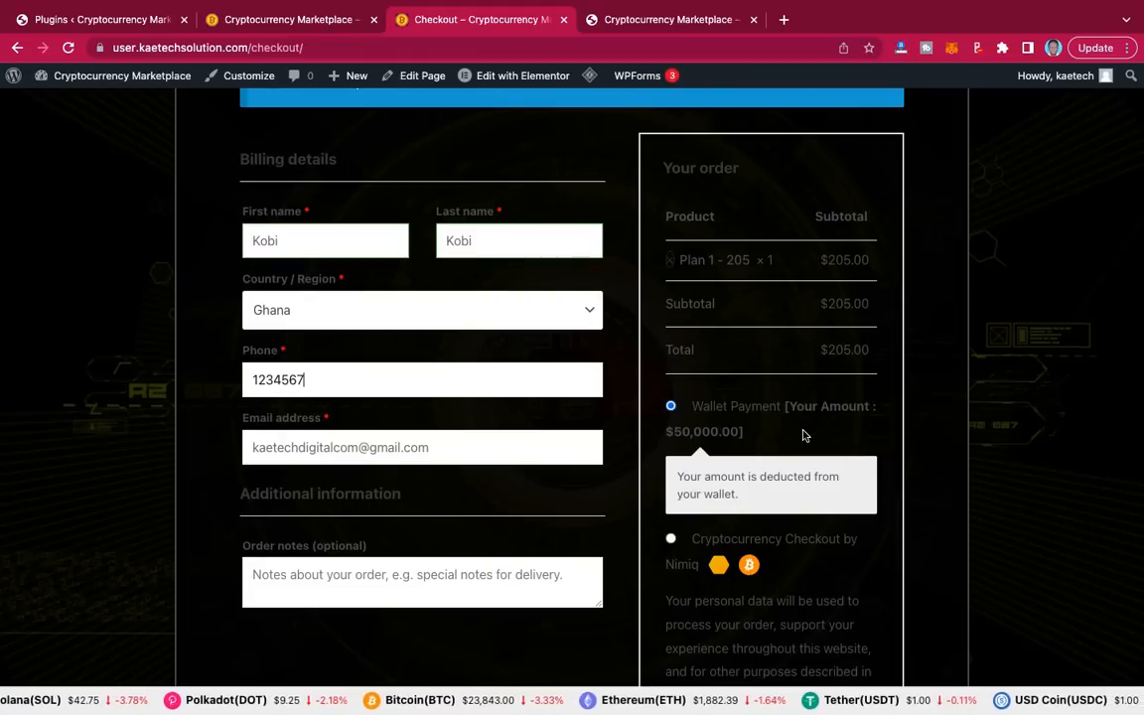
scroll(804, 435, "down", 3)
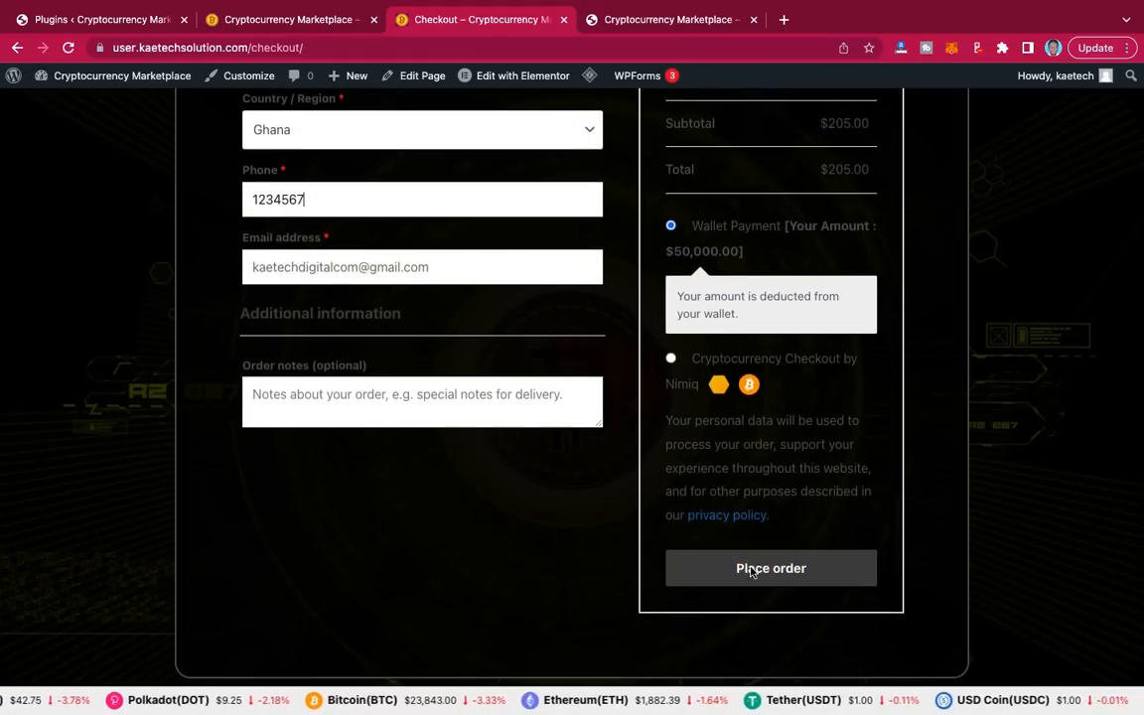
Step: Place the $205 wallet-paid Plan 1 order, review confirmation 456, then open the account dashboard
left_click(754, 572)
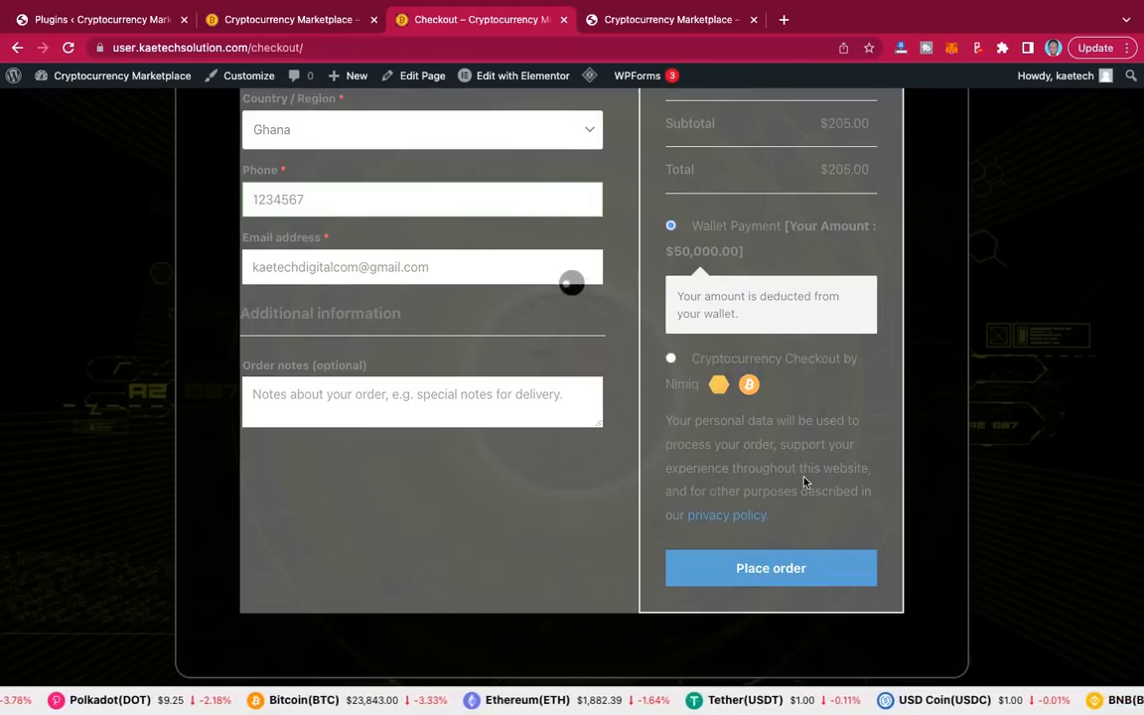
scroll(804, 483, "down", 4)
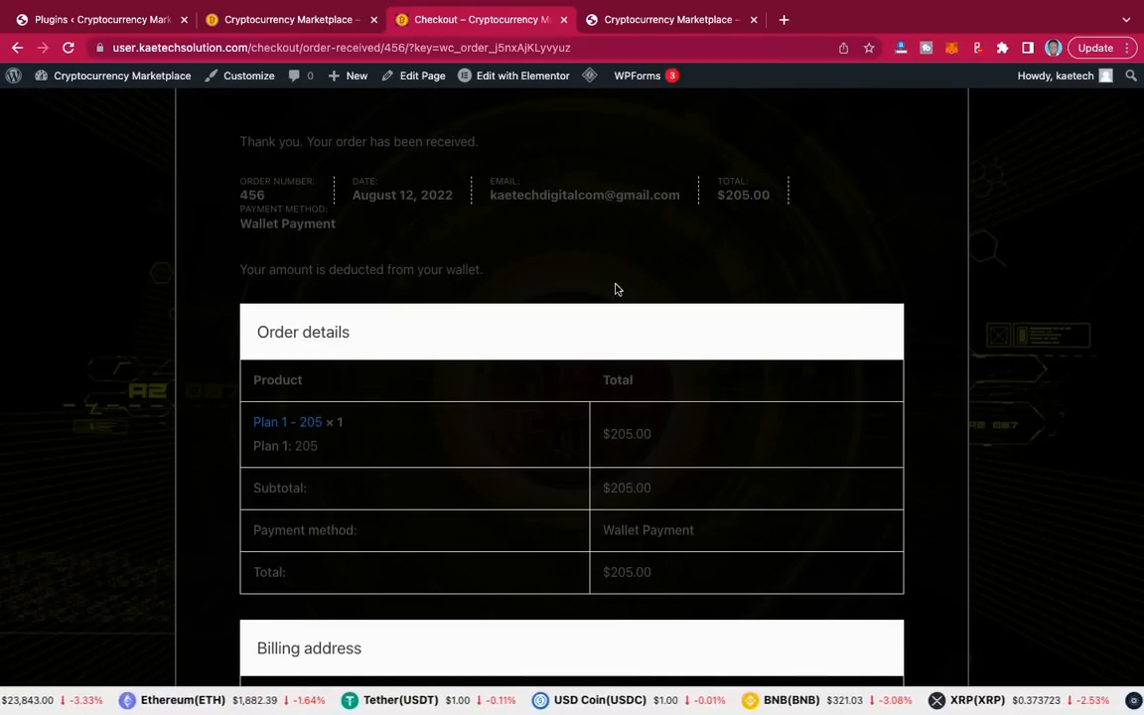
scroll(688, 390, "down", 3)
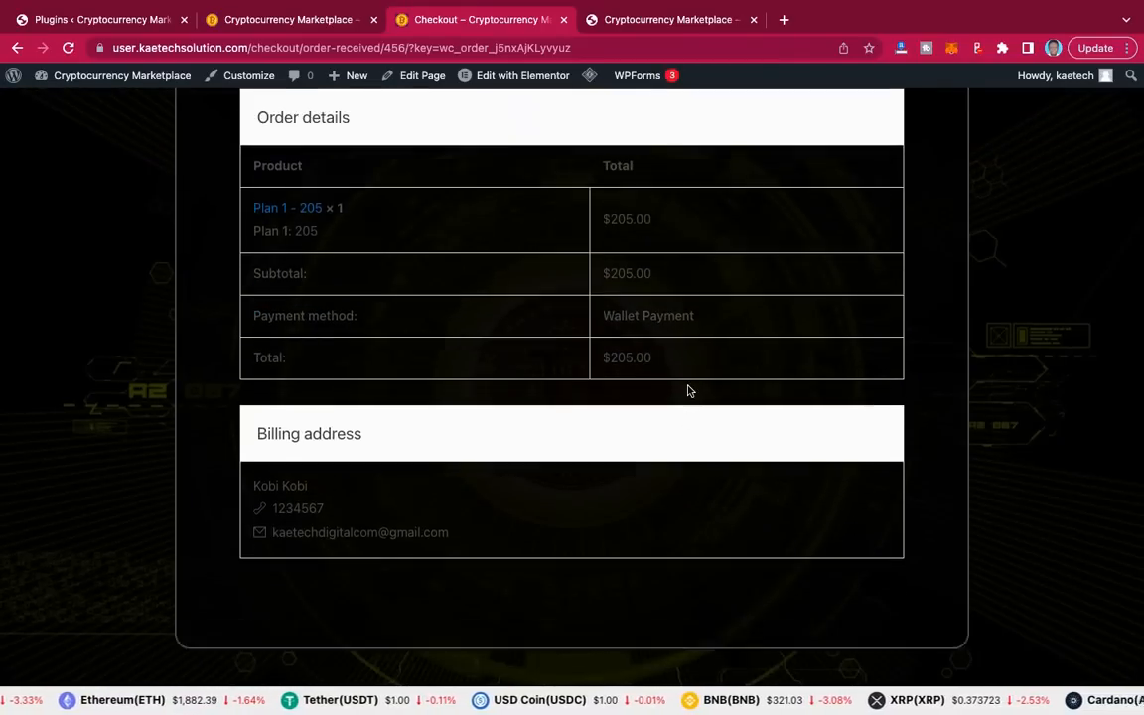
scroll(688, 390, "up", 3)
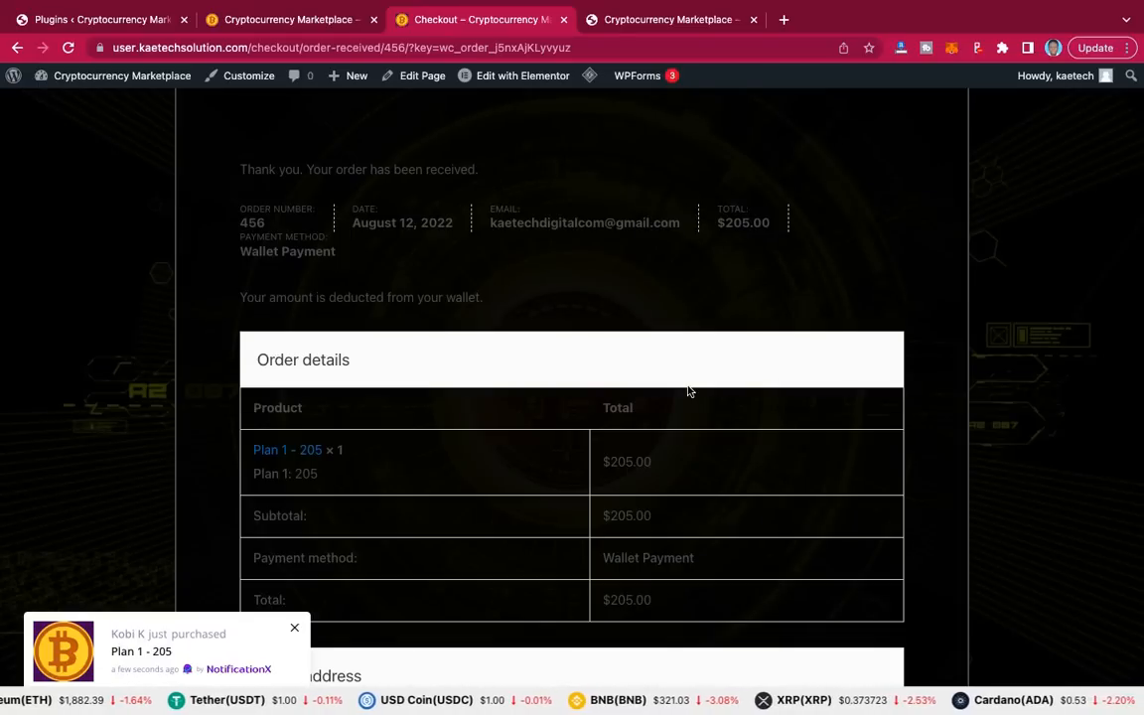
scroll(688, 390, "down", 3)
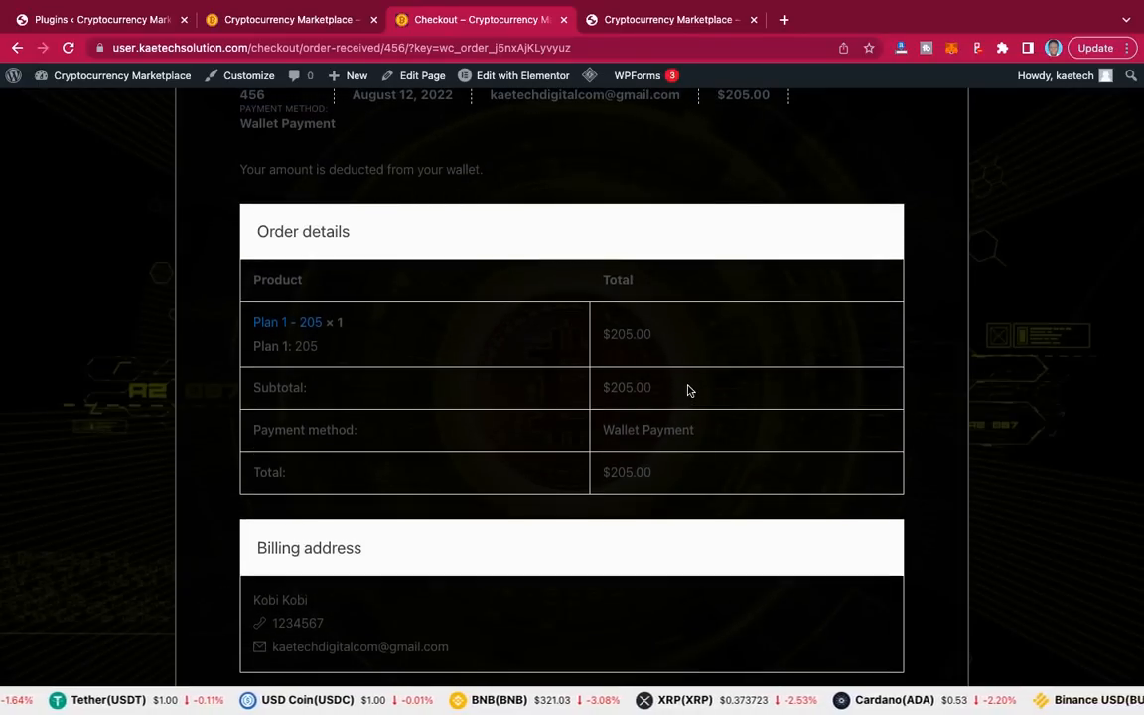
scroll(688, 390, "up", 6)
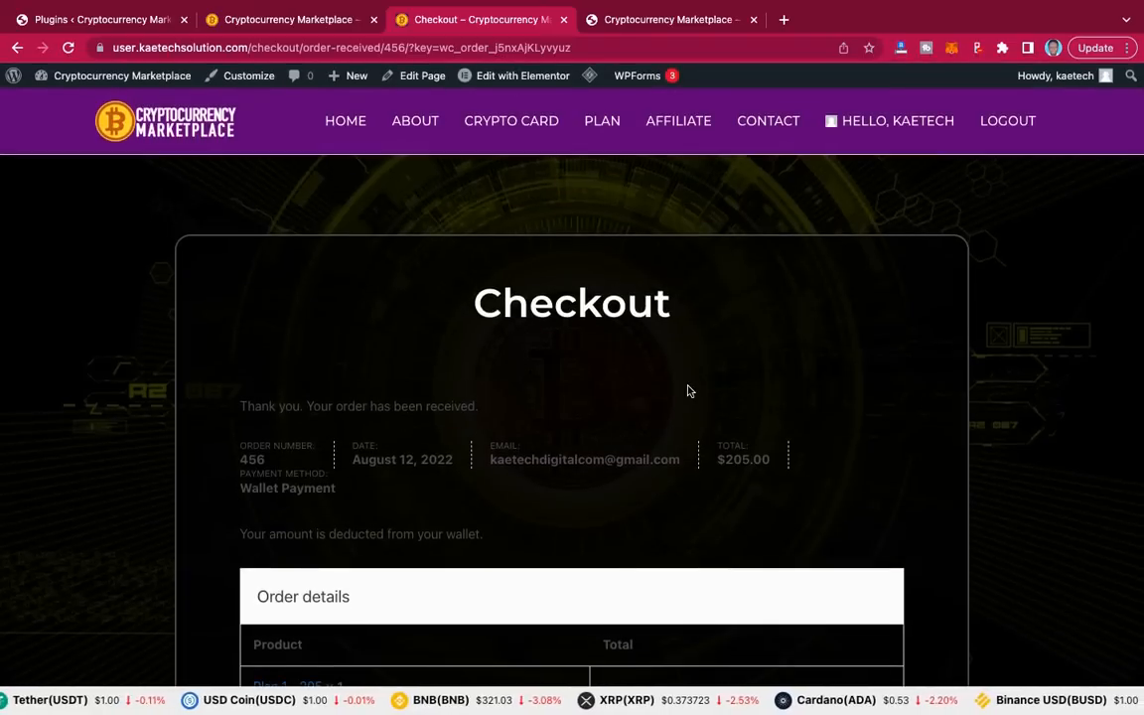
scroll(688, 390, "down", 6)
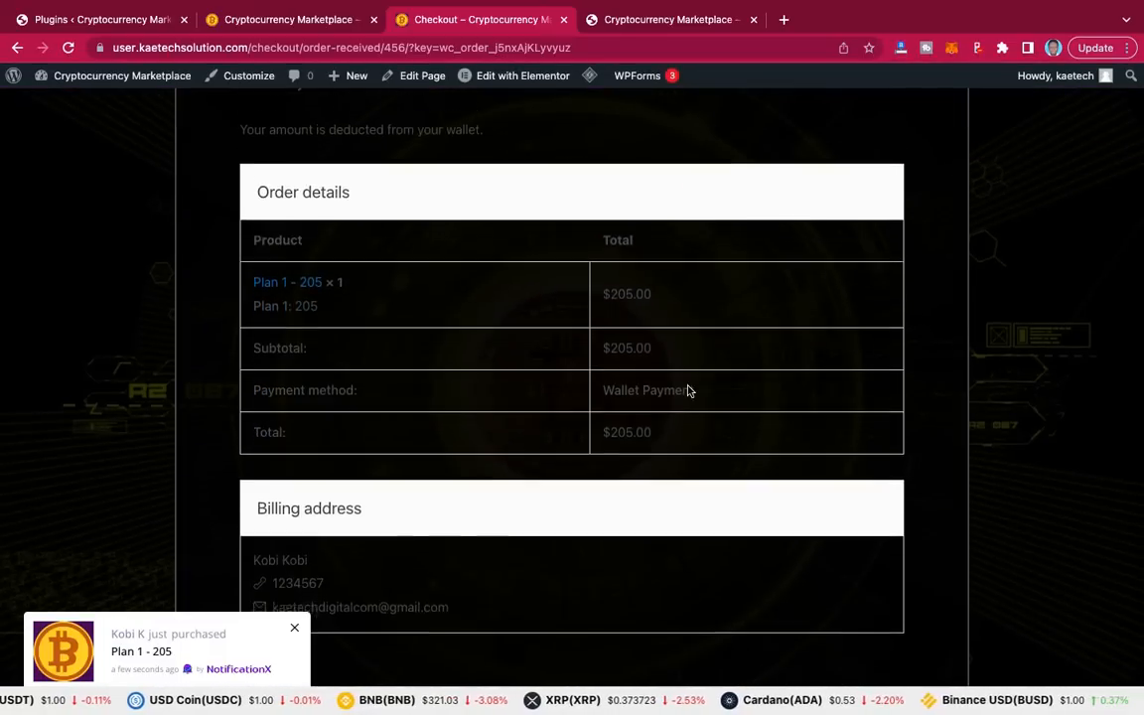
scroll(686, 390, "up", 6)
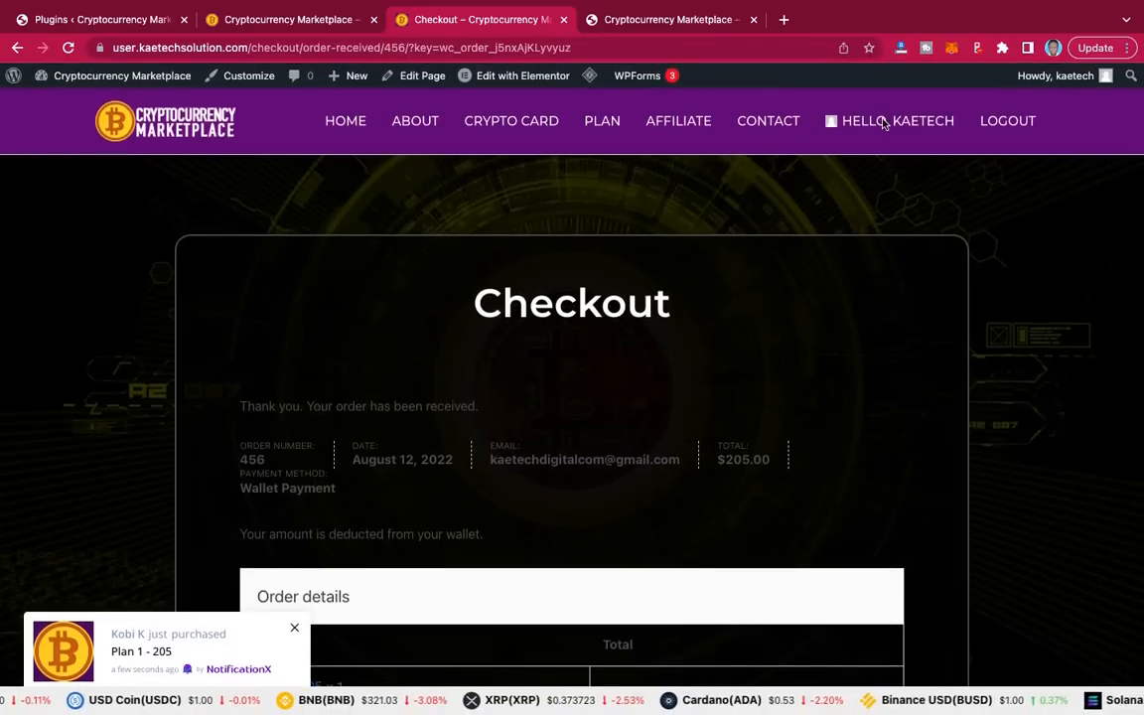
left_click(881, 121)
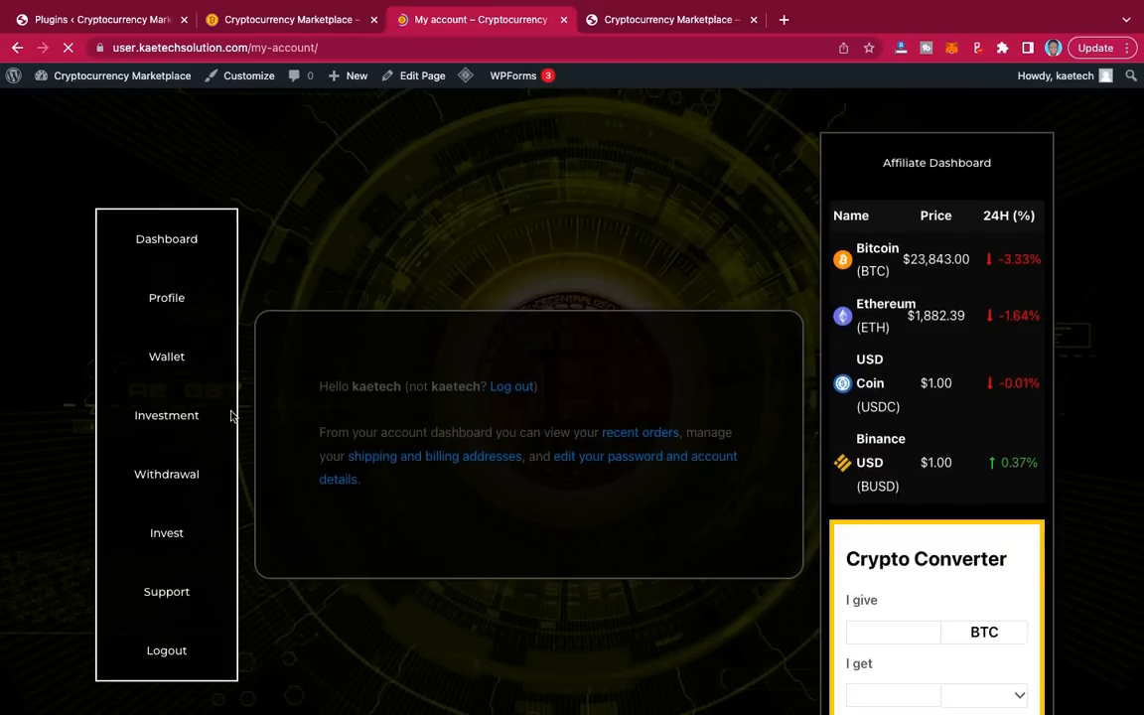
Step: Check order #456 listed as Processing under Investment, then switch to the homepage tab
left_click(174, 417)
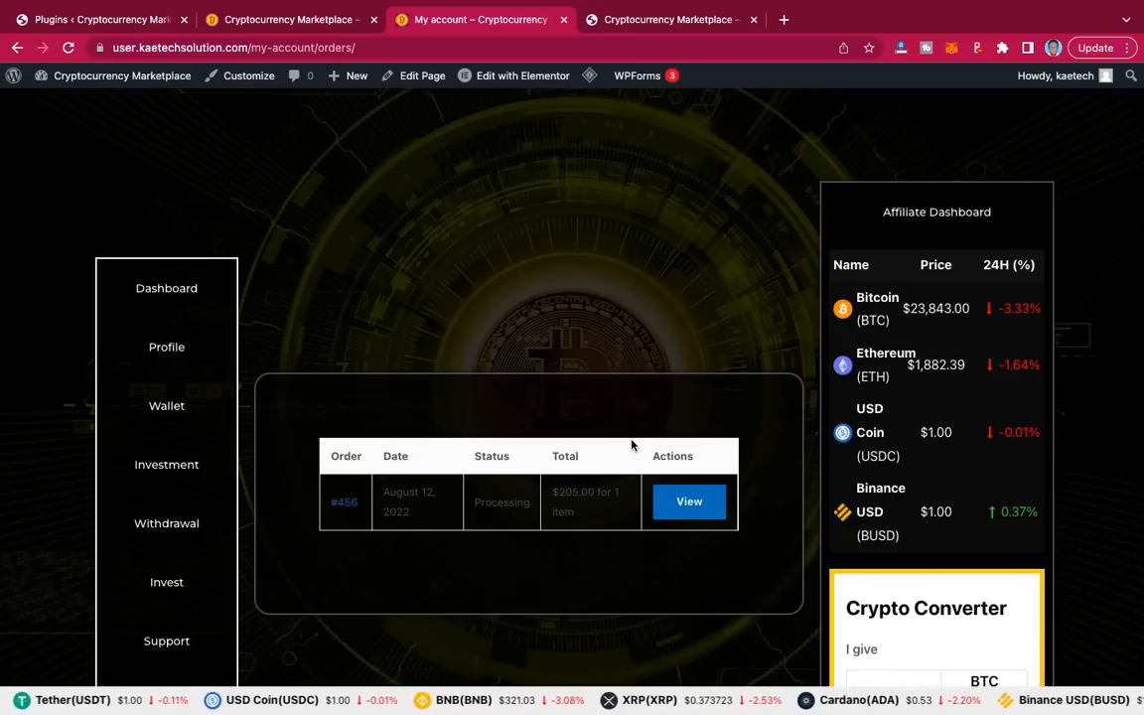
scroll(544, 445, "down", 2)
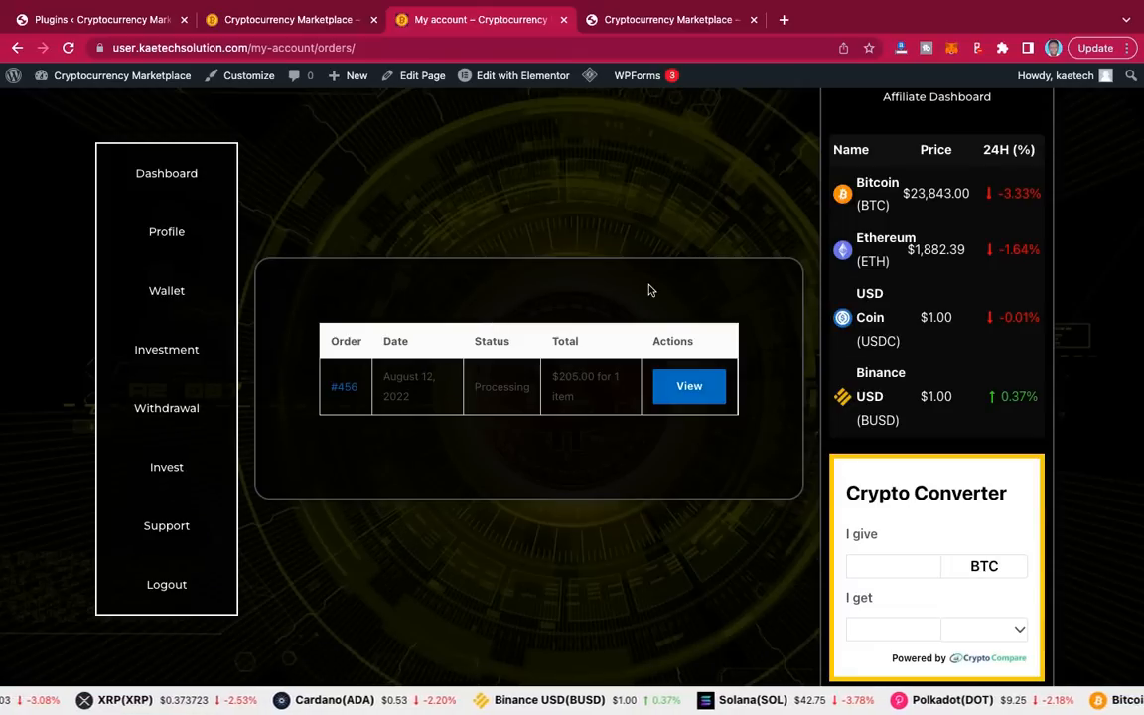
scroll(687, 290, "up", 2)
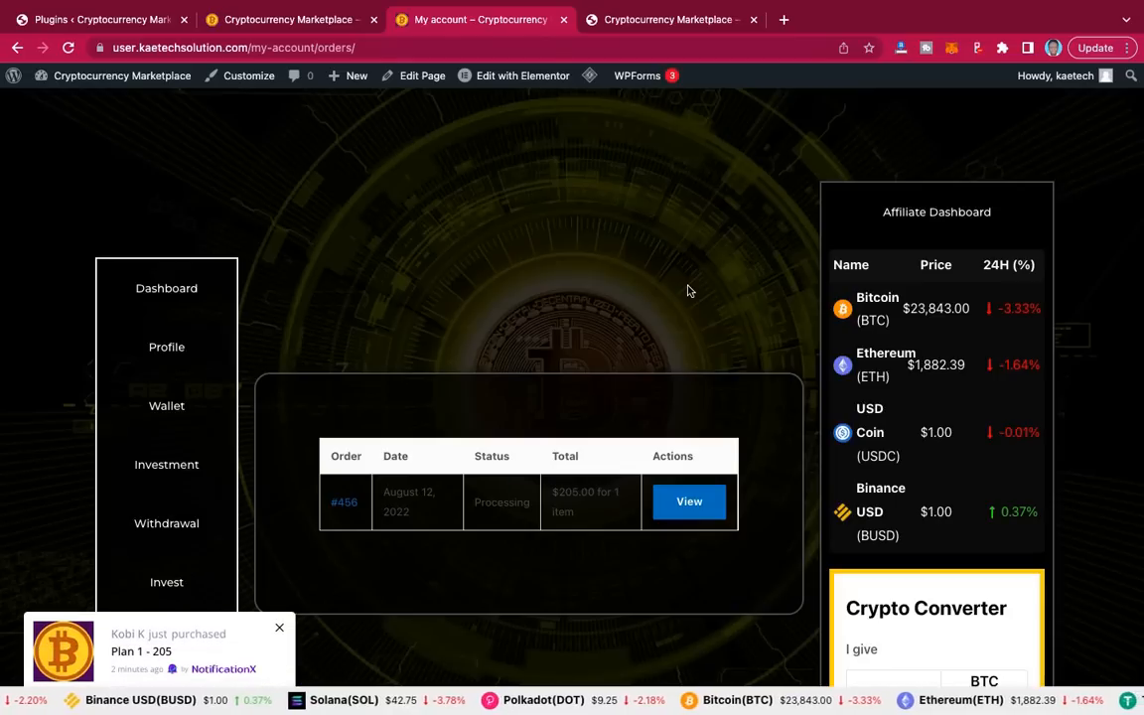
scroll(689, 291, "down", 2)
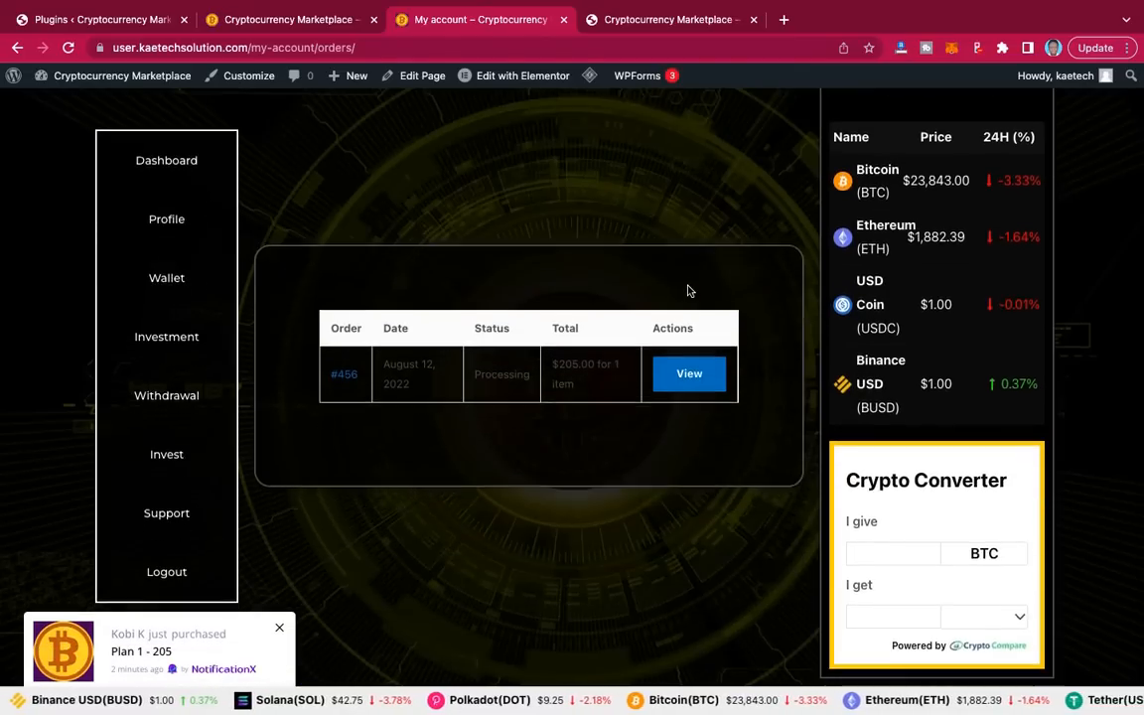
scroll(689, 291, "up", 2)
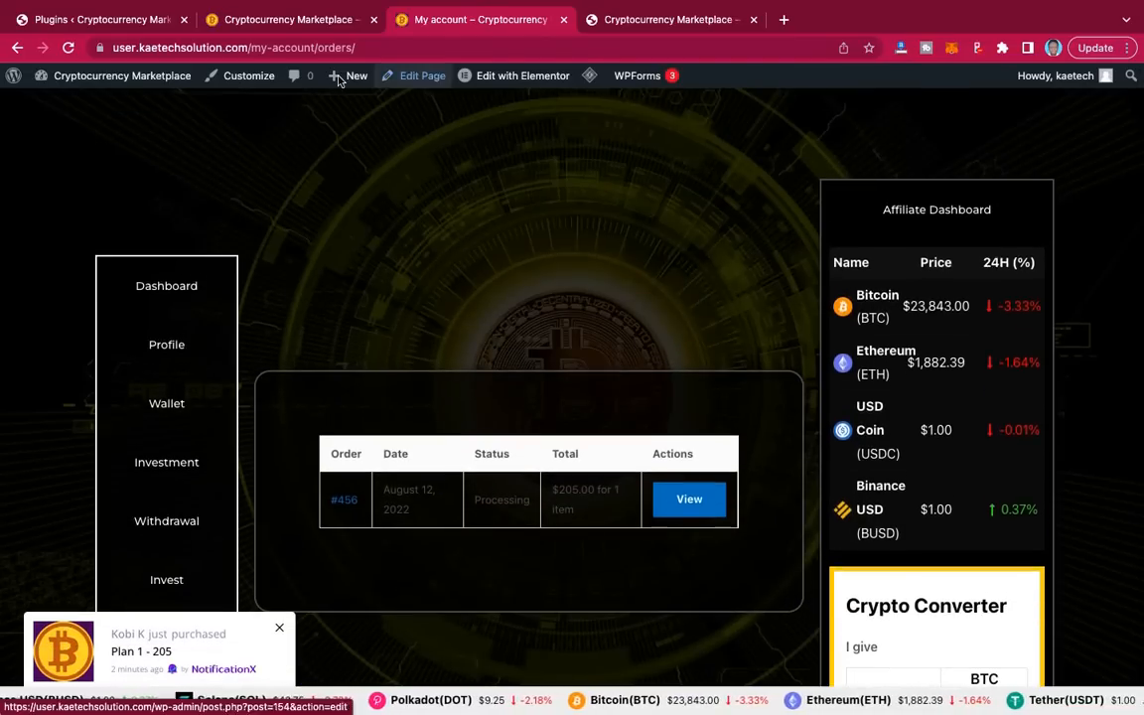
left_click(276, 22)
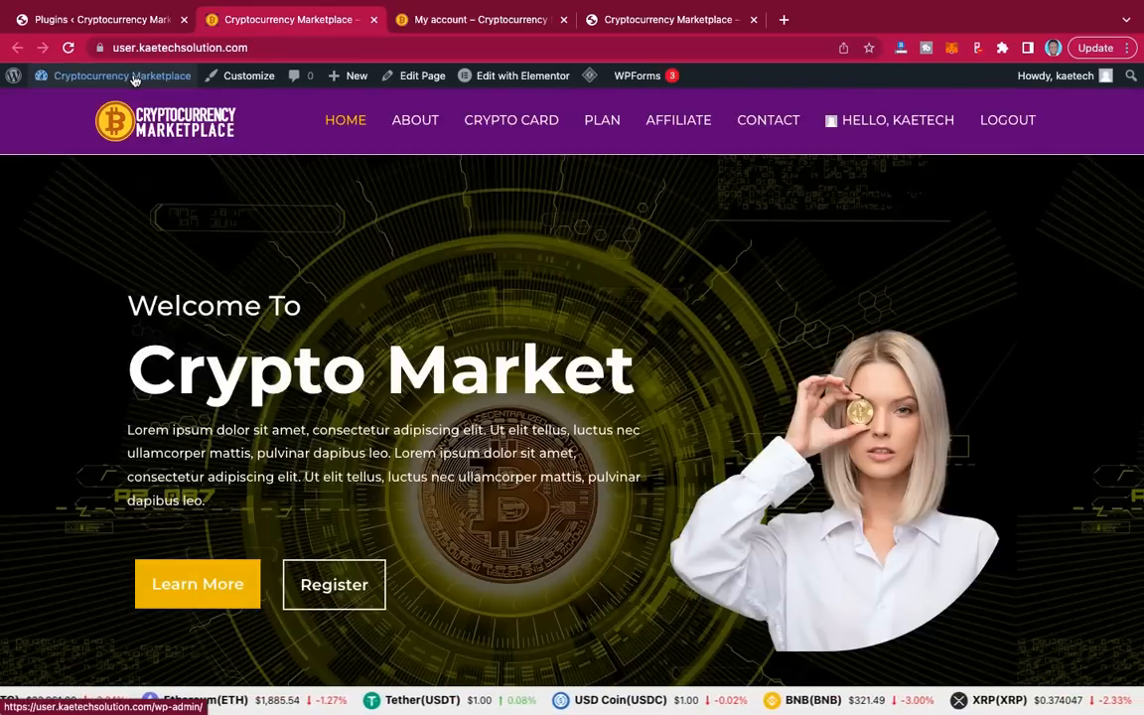
Step: Open the newest order from WooCommerce > Orders in the admin
left_click(109, 22)
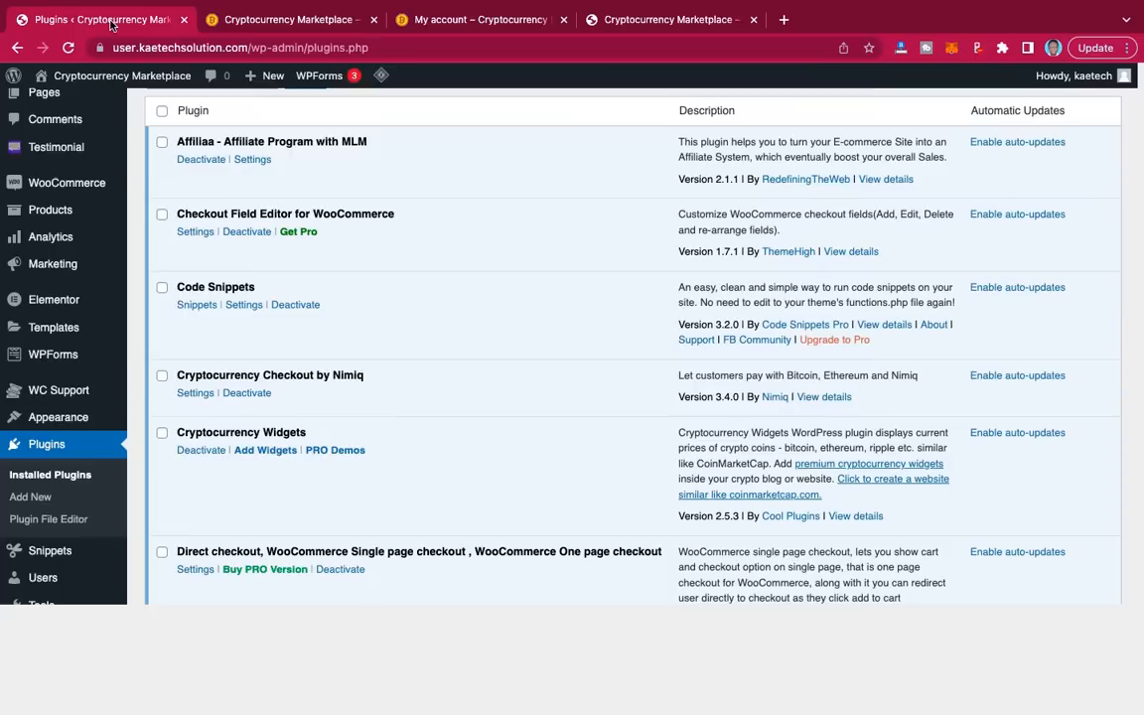
mouse_move(62, 319)
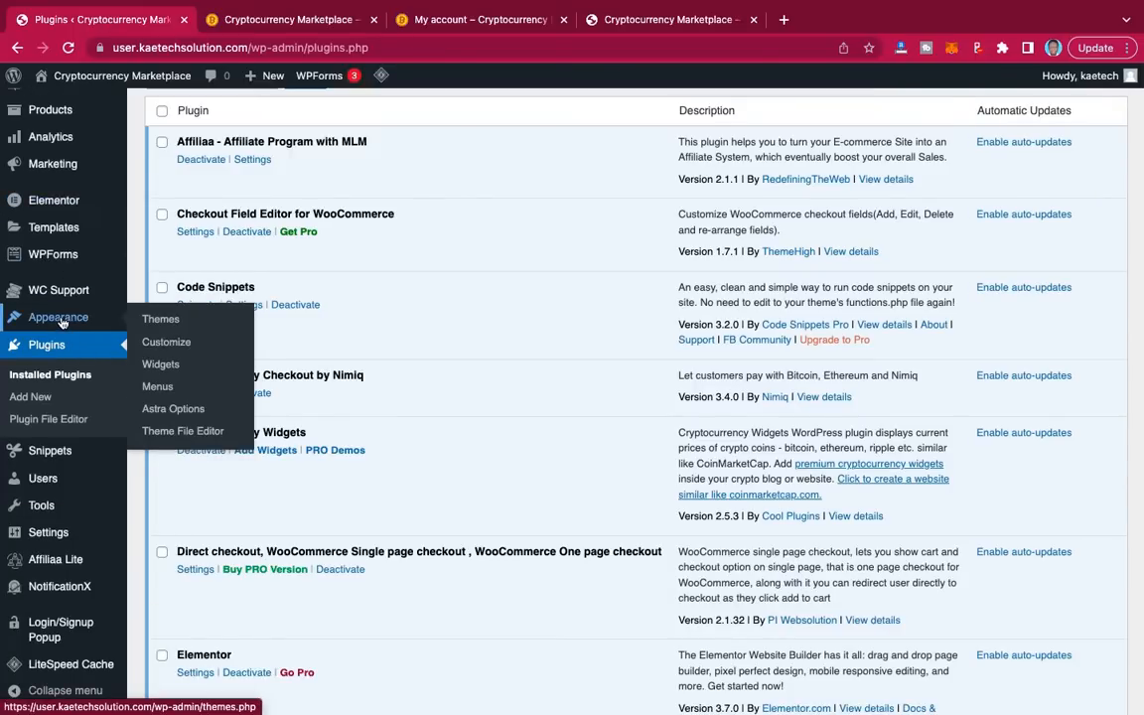
mouse_move(61, 204)
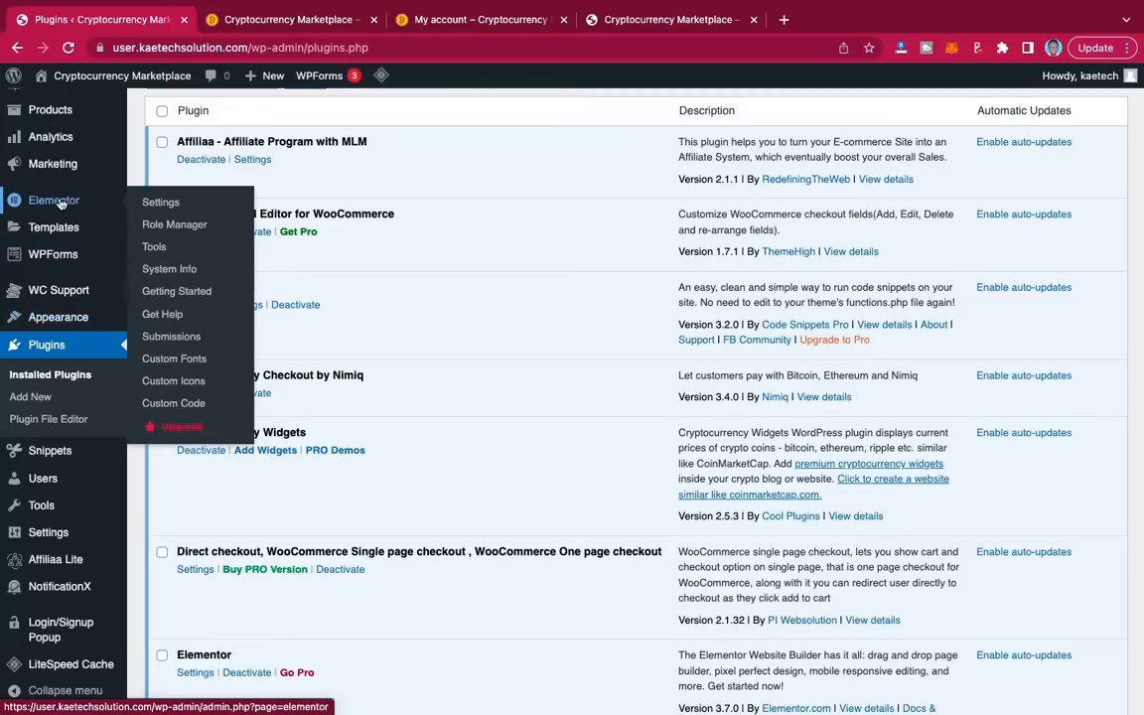
scroll(58, 204, "up", 3)
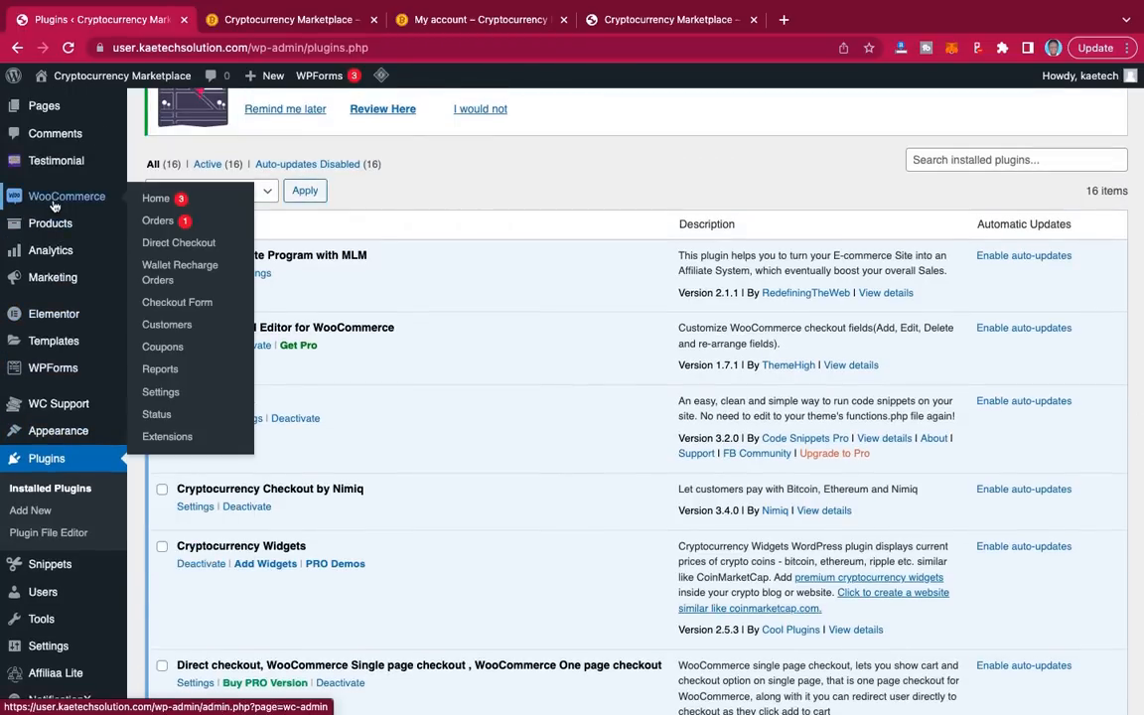
left_click(161, 220)
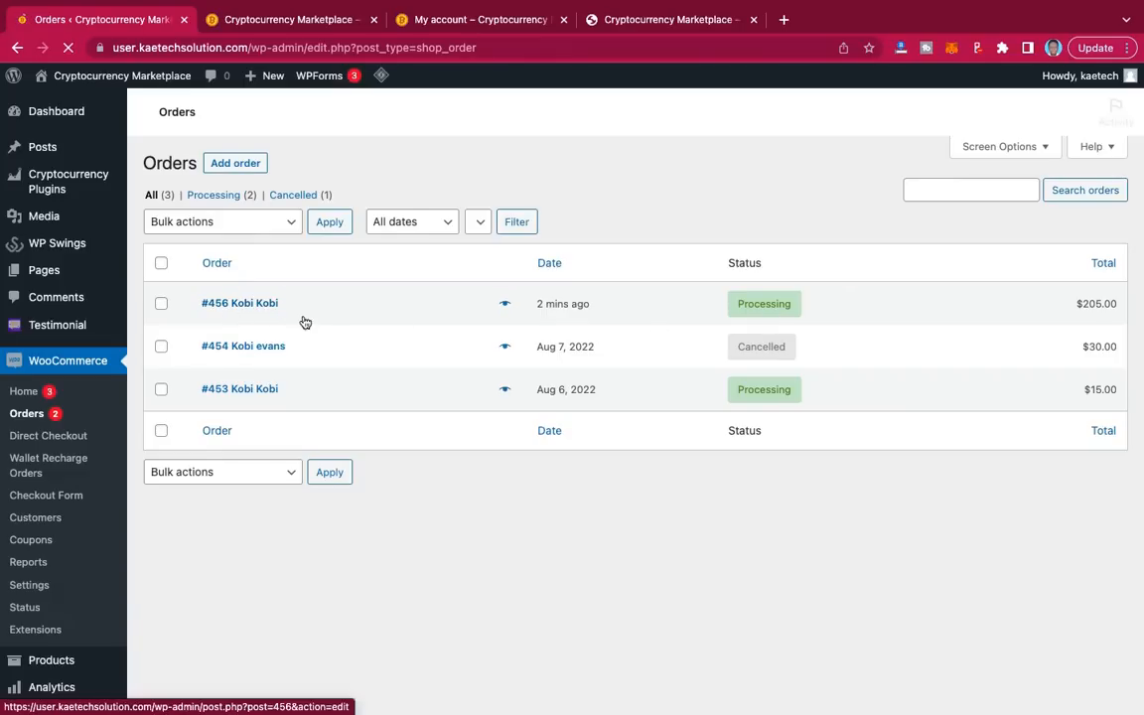
scroll(283, 466, "down", 5)
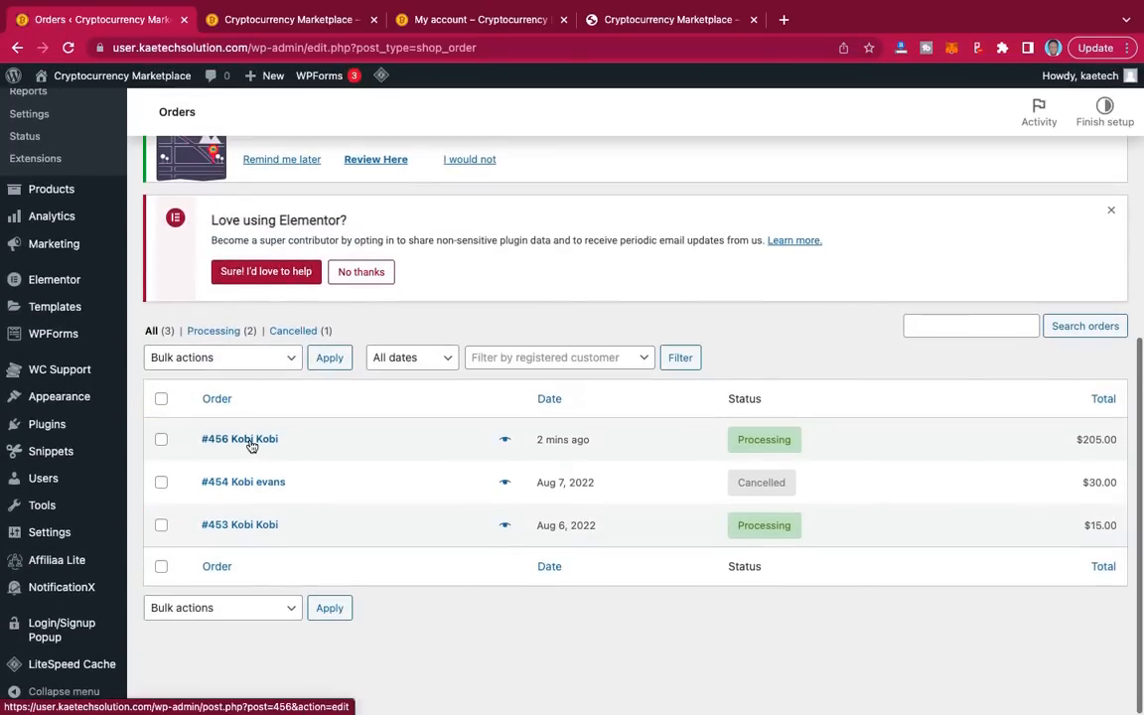
left_click(213, 440)
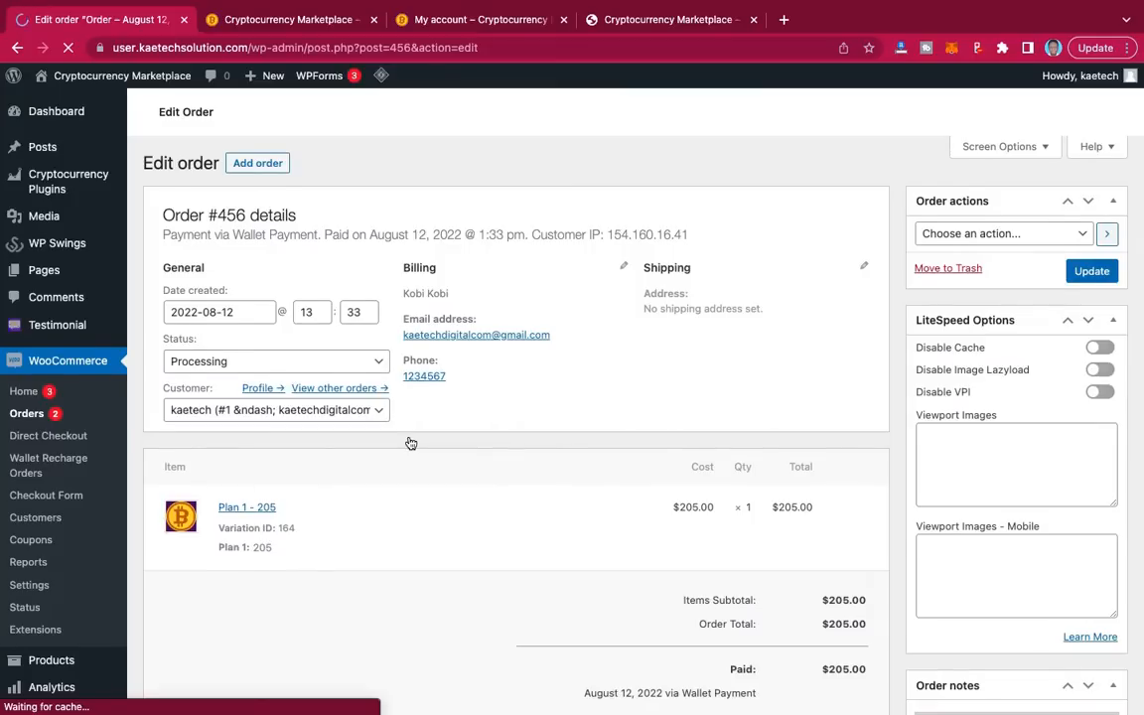
Step: Change the order status from Processing to Completed and update the order
scroll(410, 443, "down", 1)
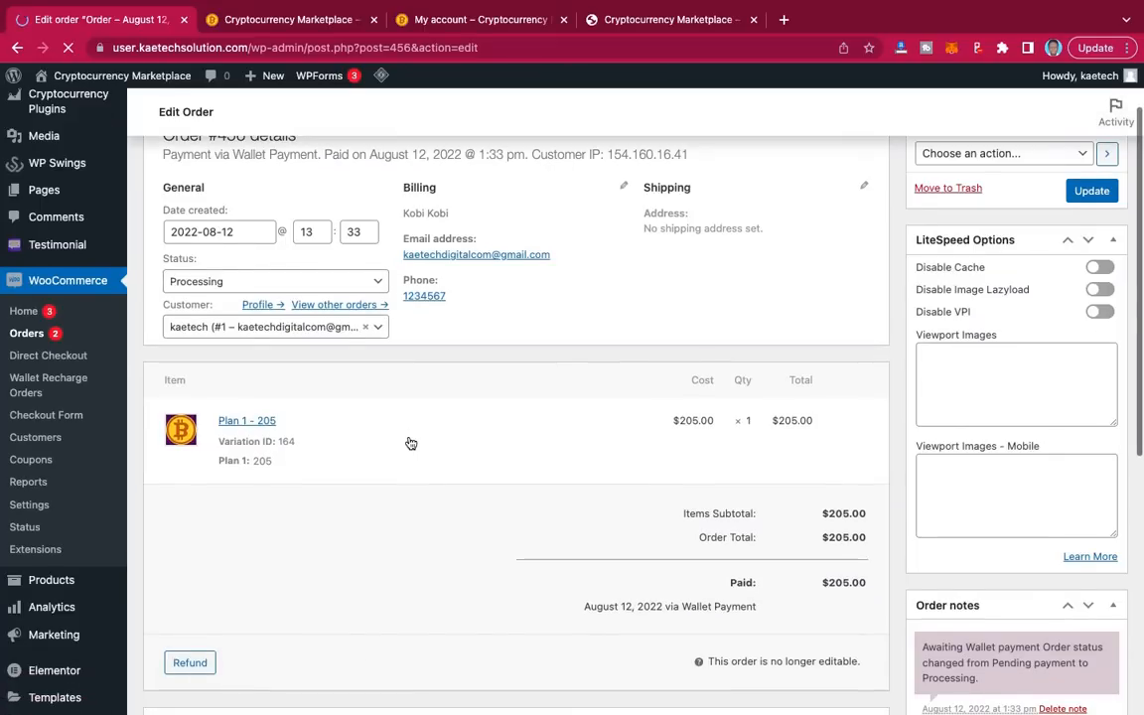
scroll(410, 443, "down", 2)
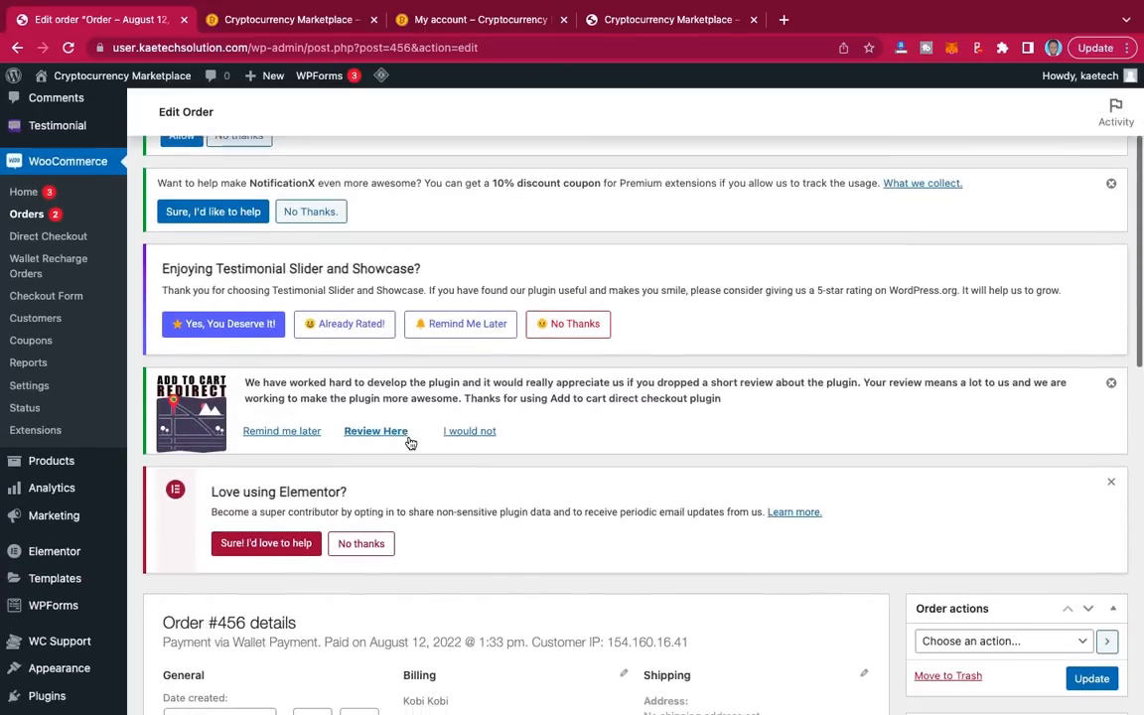
scroll(411, 443, "down", 3)
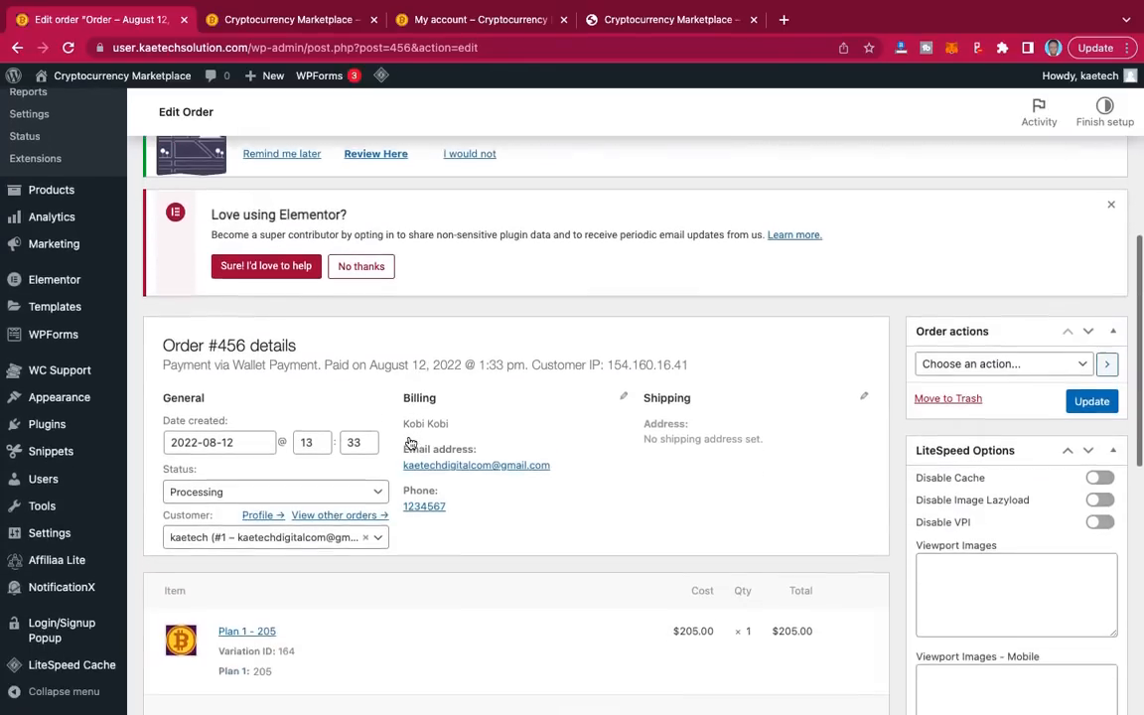
scroll(408, 443, "down", 1)
scroll(408, 443, "down", 1)
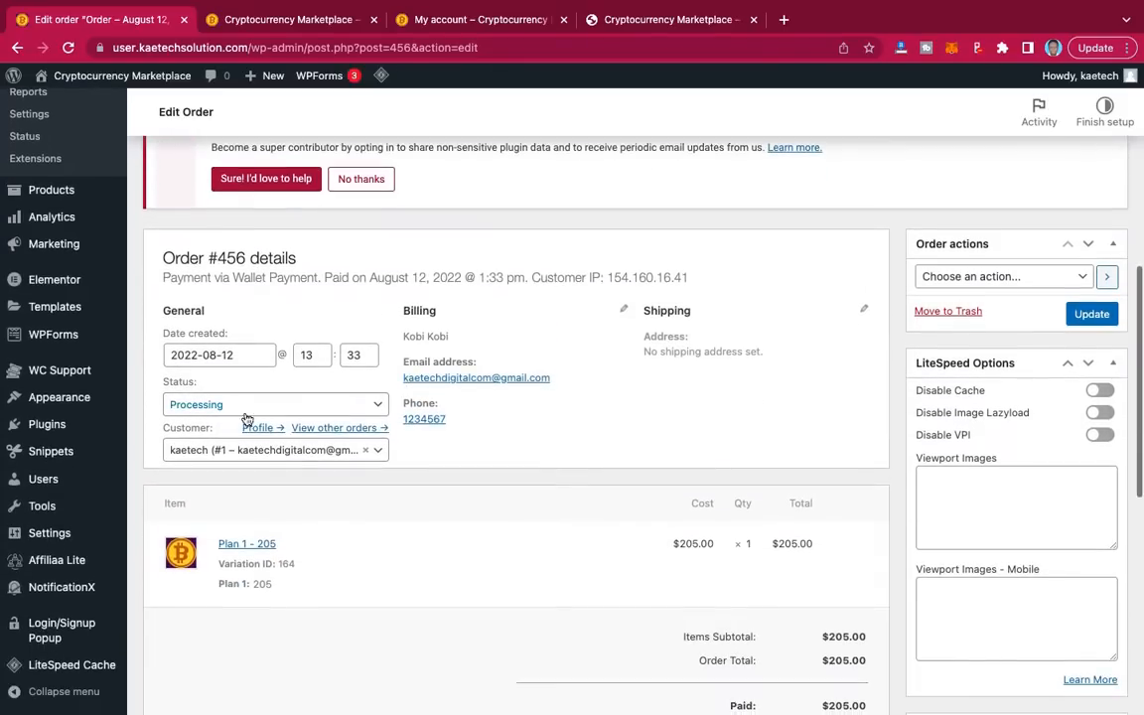
left_click(281, 405)
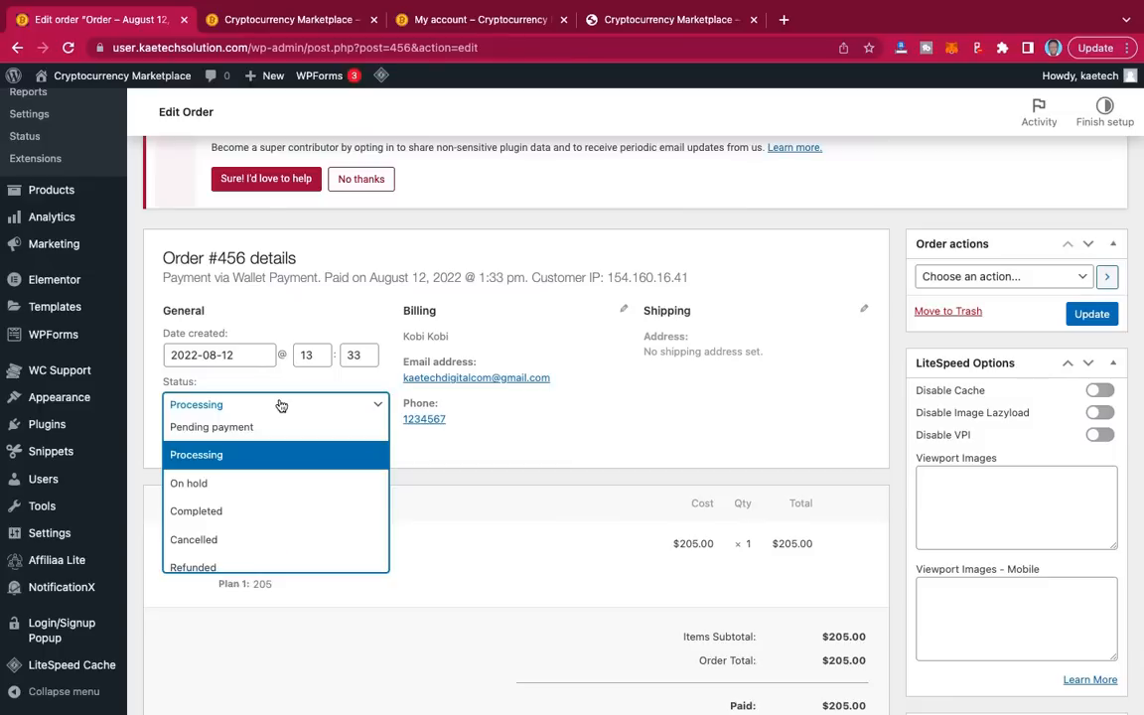
left_click(241, 517)
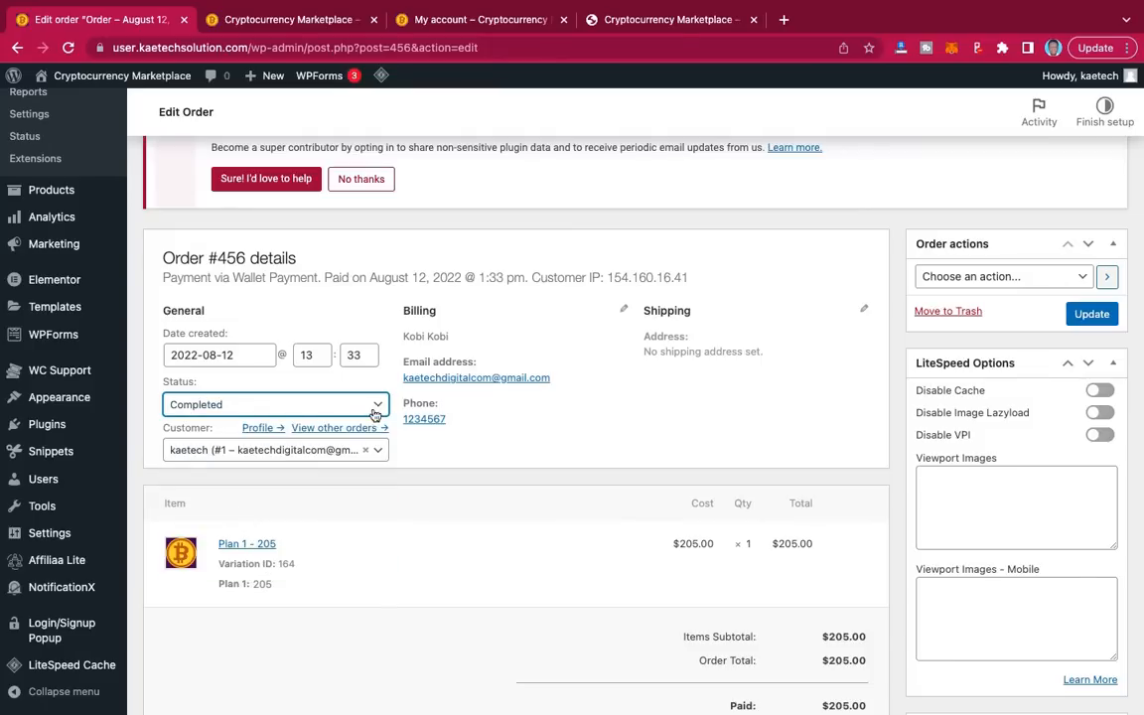
left_click(1091, 315)
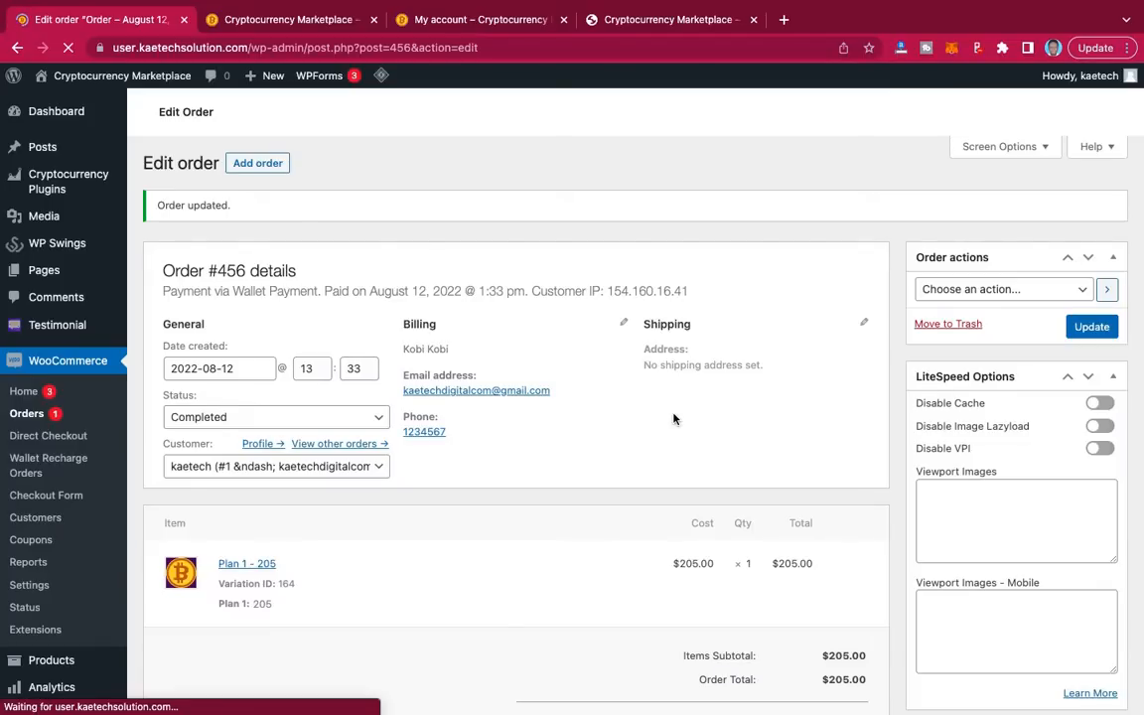
scroll(674, 418, "down", 5)
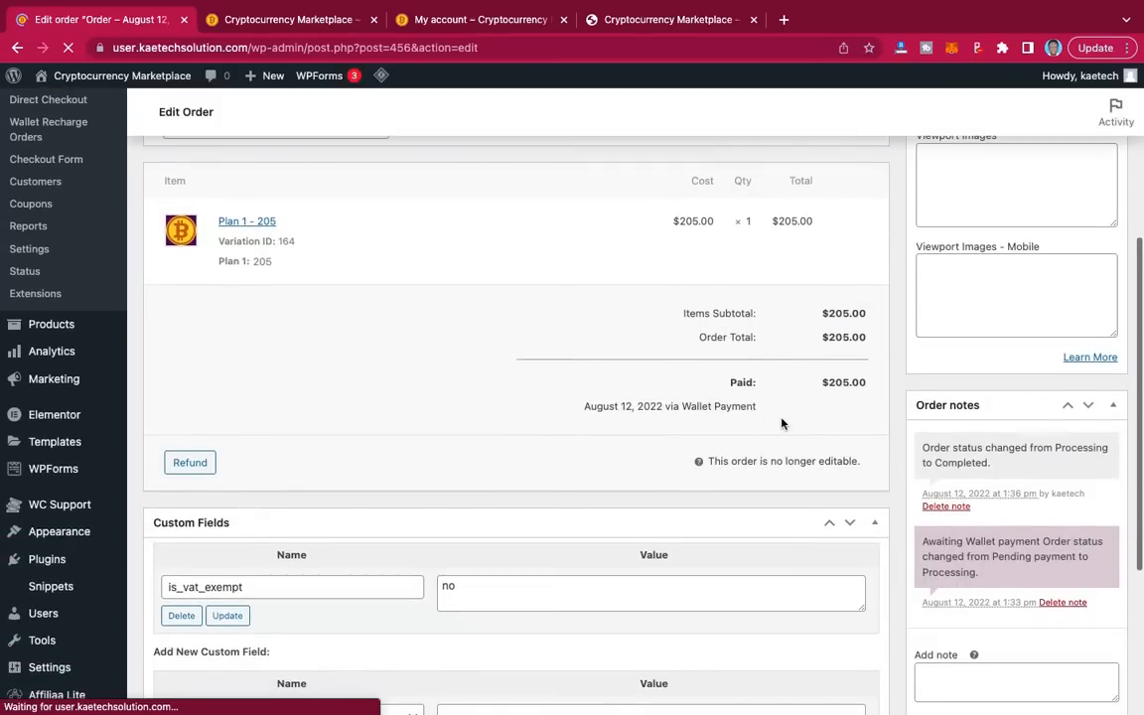
scroll(791, 460, "down", 5)
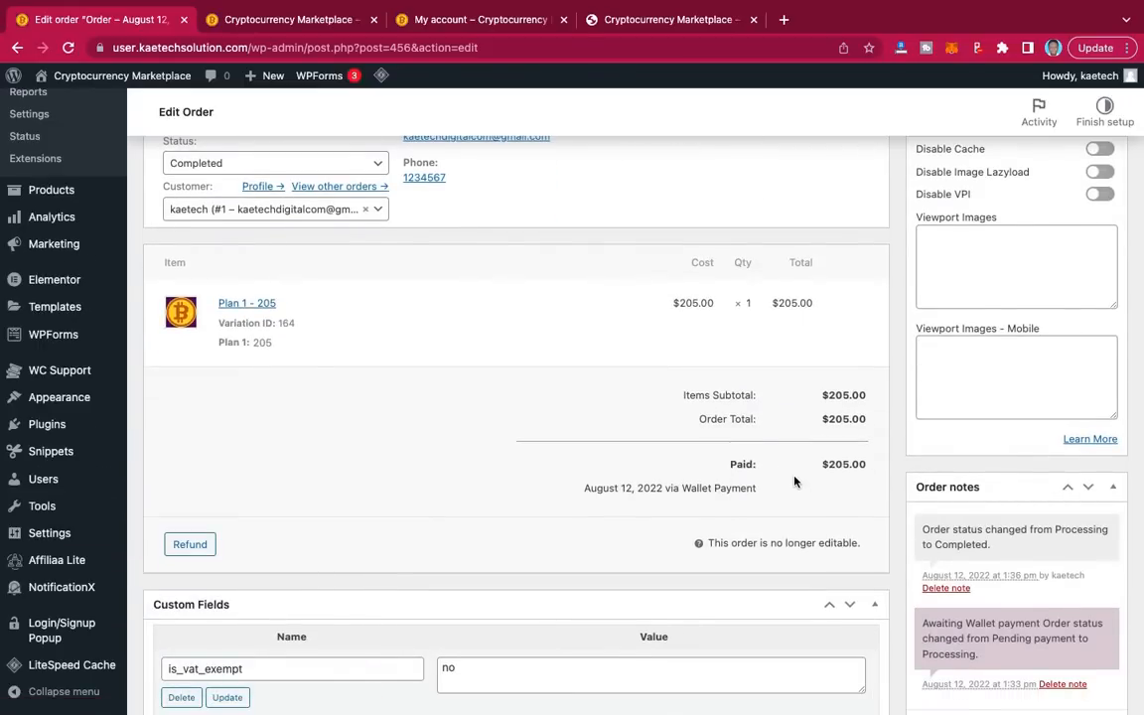
scroll(793, 481, "up", 5)
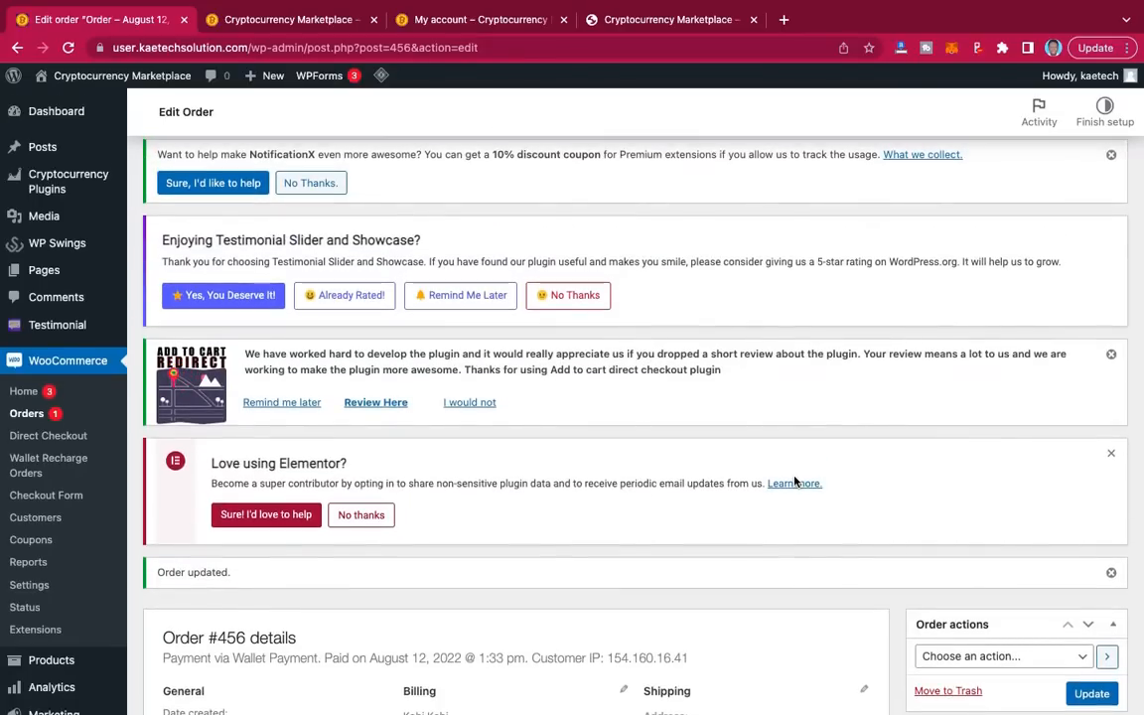
Step: Reload My account orders, view order 456's $205.00 Plan 1 details, then return to the homepage
left_click(460, 20)
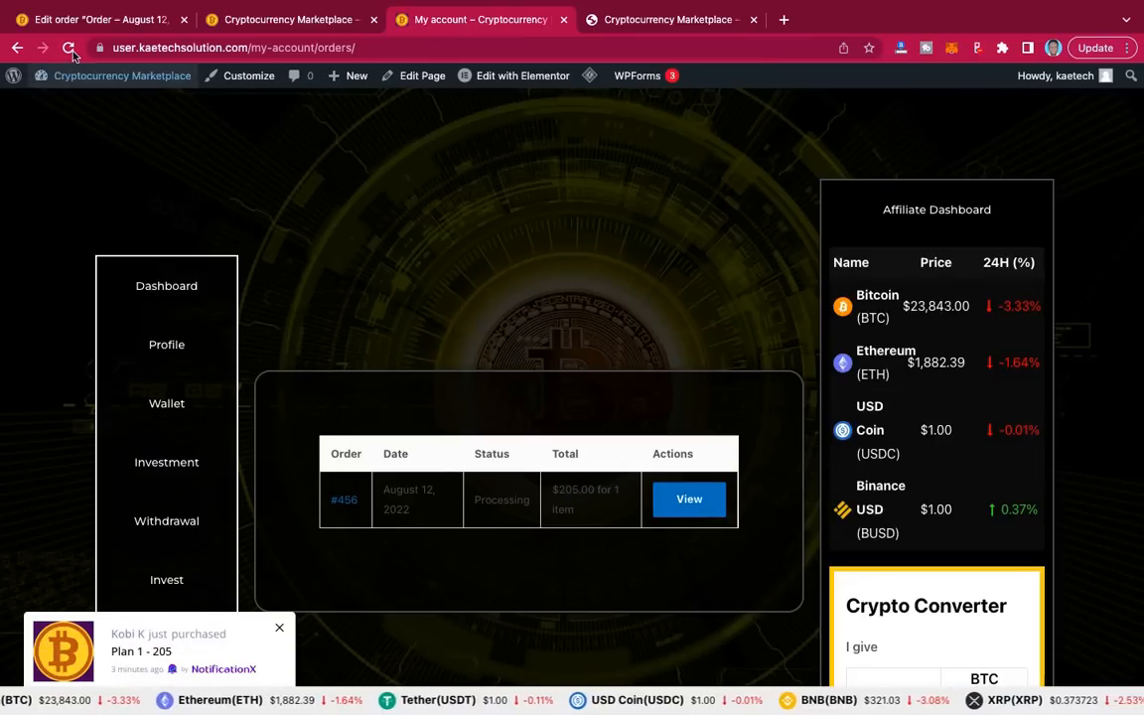
left_click(70, 50)
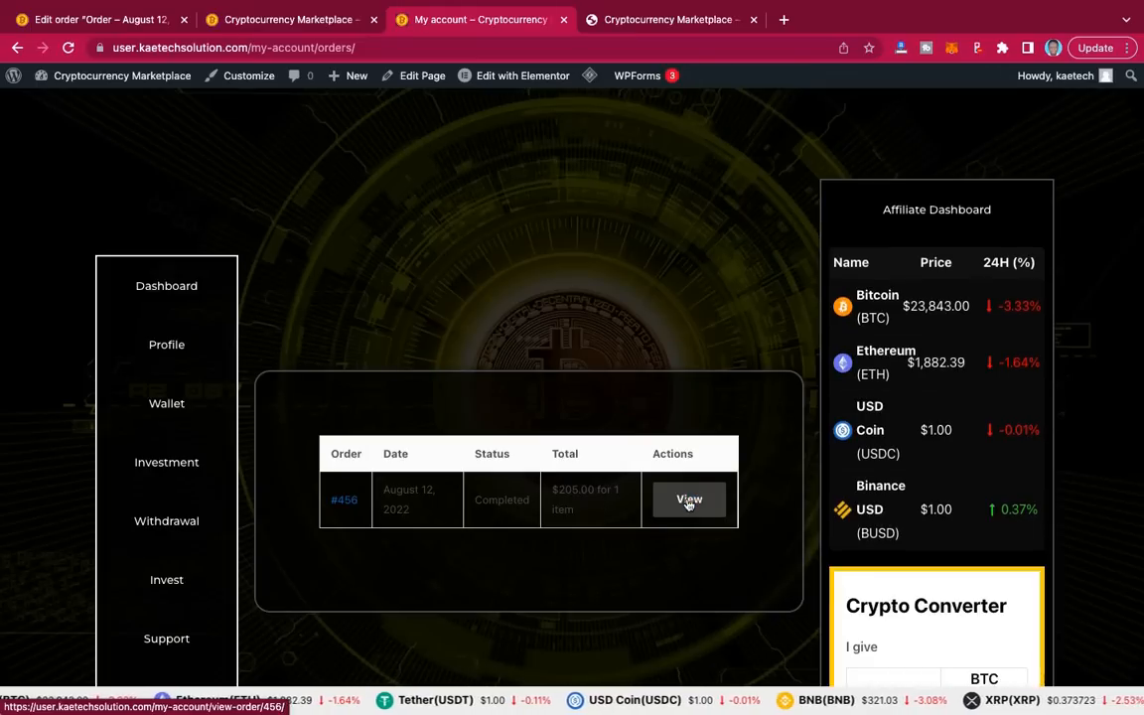
left_click(688, 505)
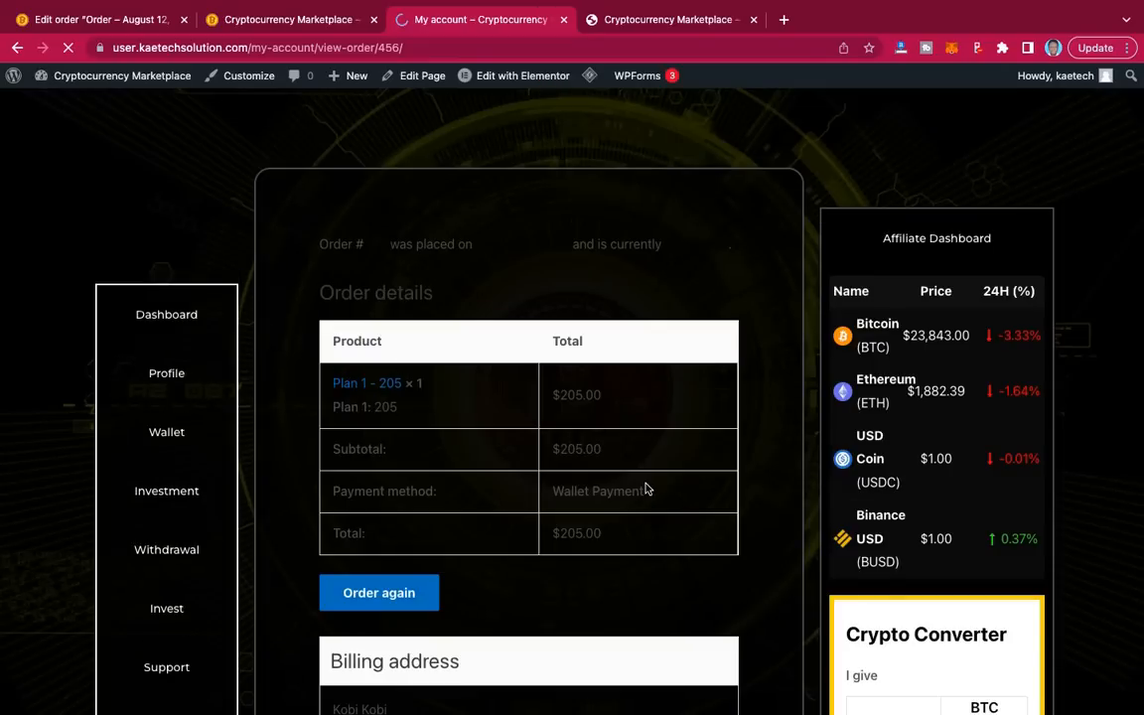
scroll(645, 488, "down", 4)
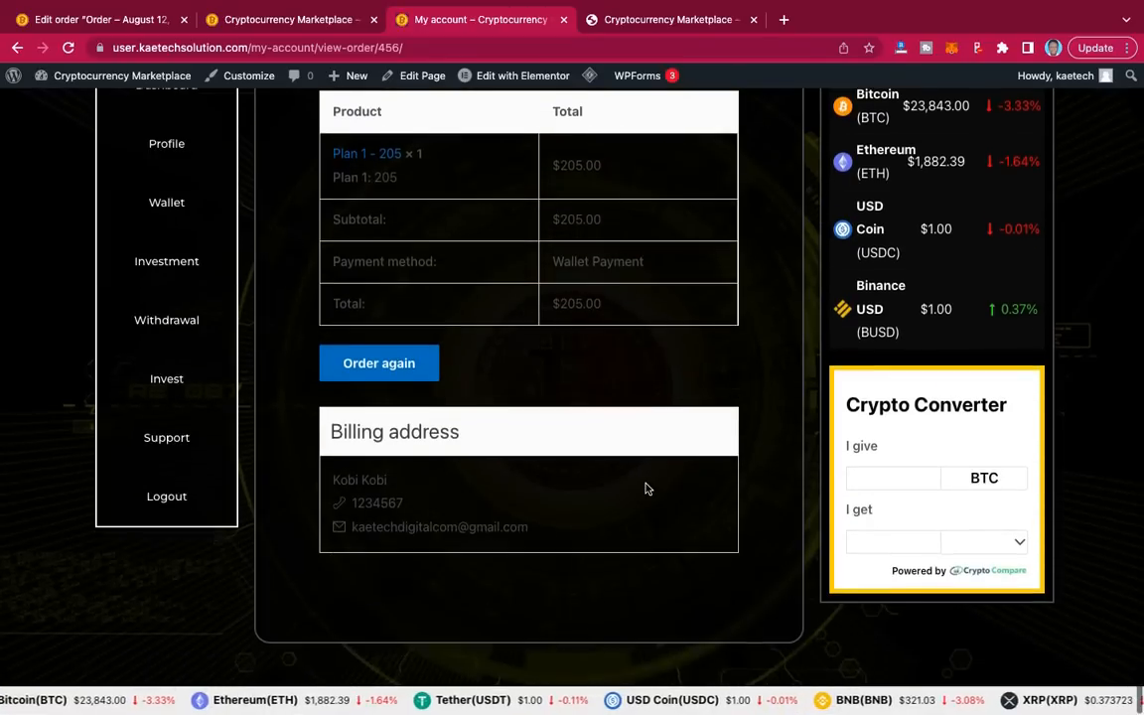
scroll(646, 488, "up", 2)
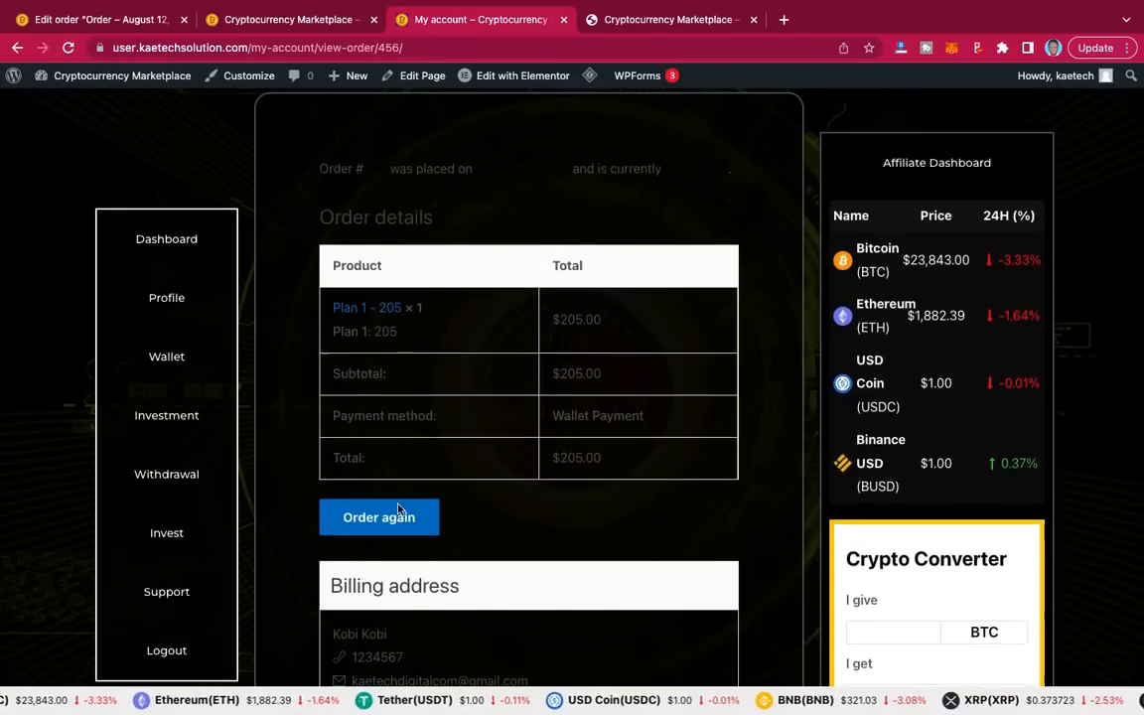
scroll(577, 503, "up", 1)
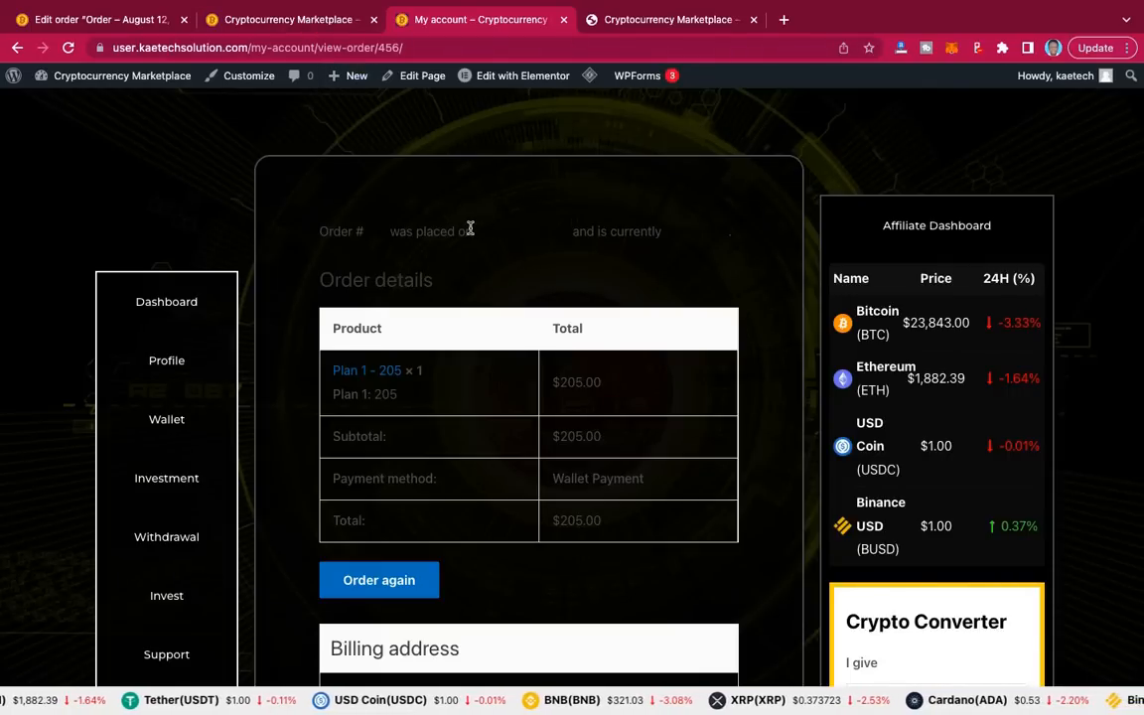
left_click(281, 21)
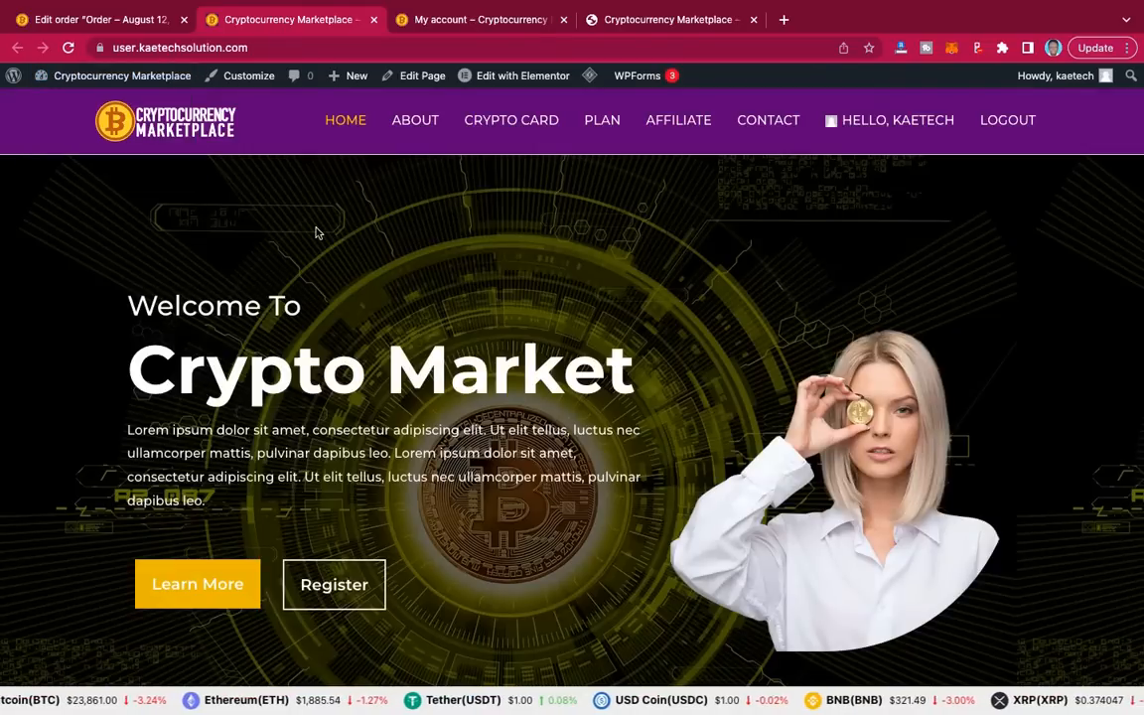
Step: Check order #456 on its admin edit page, then scroll through the marketplace homepage
left_click(100, 19)
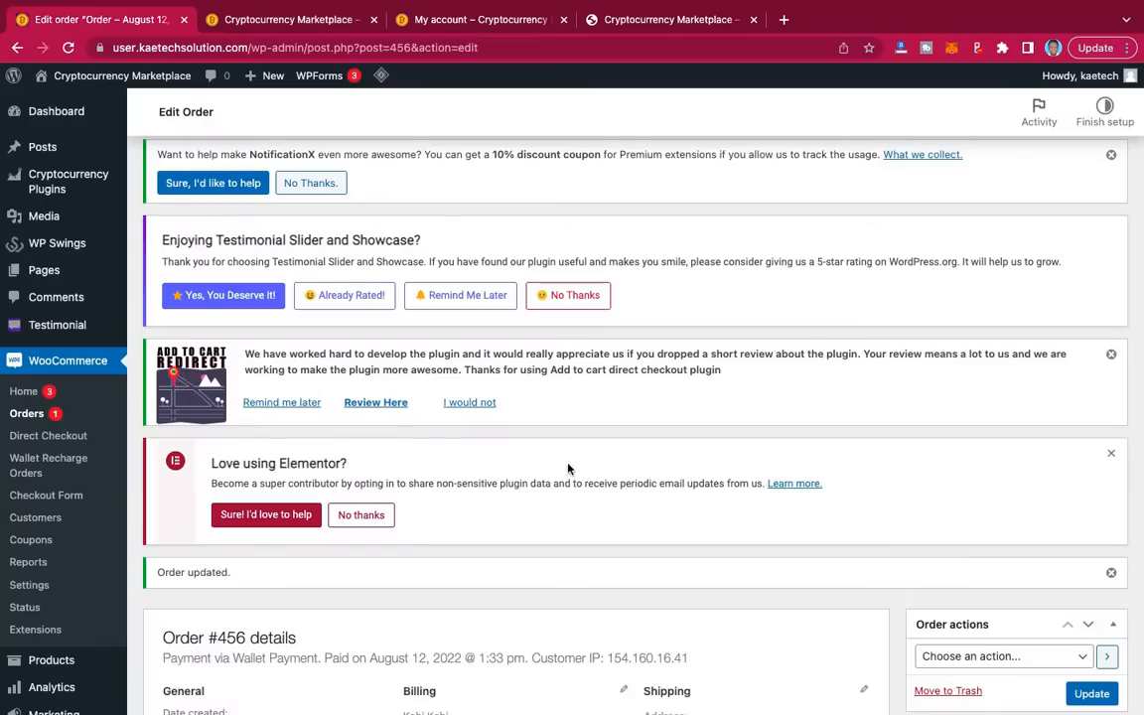
scroll(605, 486, "down", 3)
scroll(605, 487, "down", 2)
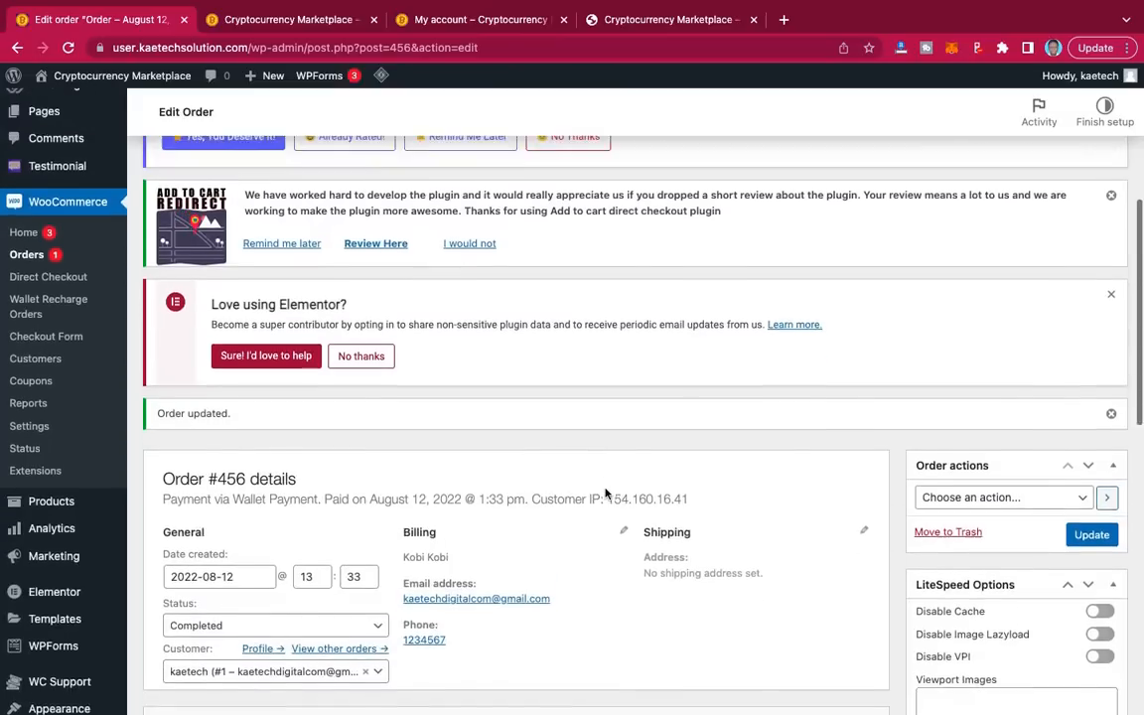
scroll(605, 492, "up", 1)
scroll(605, 492, "down", 4)
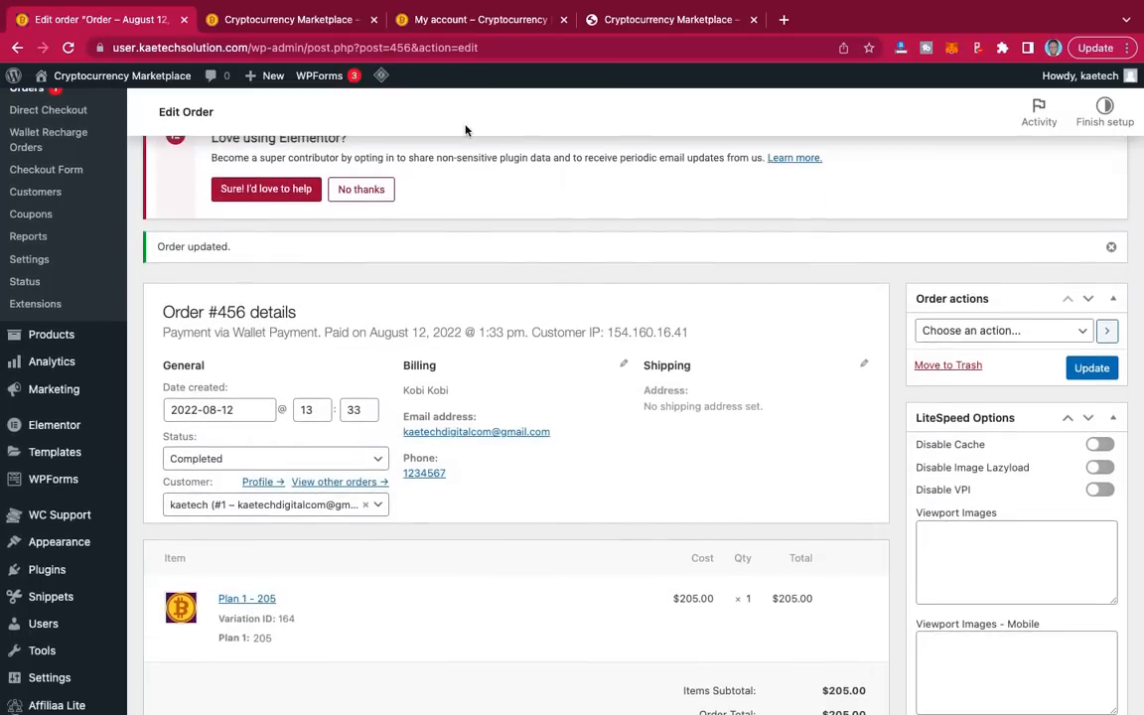
left_click(320, 20)
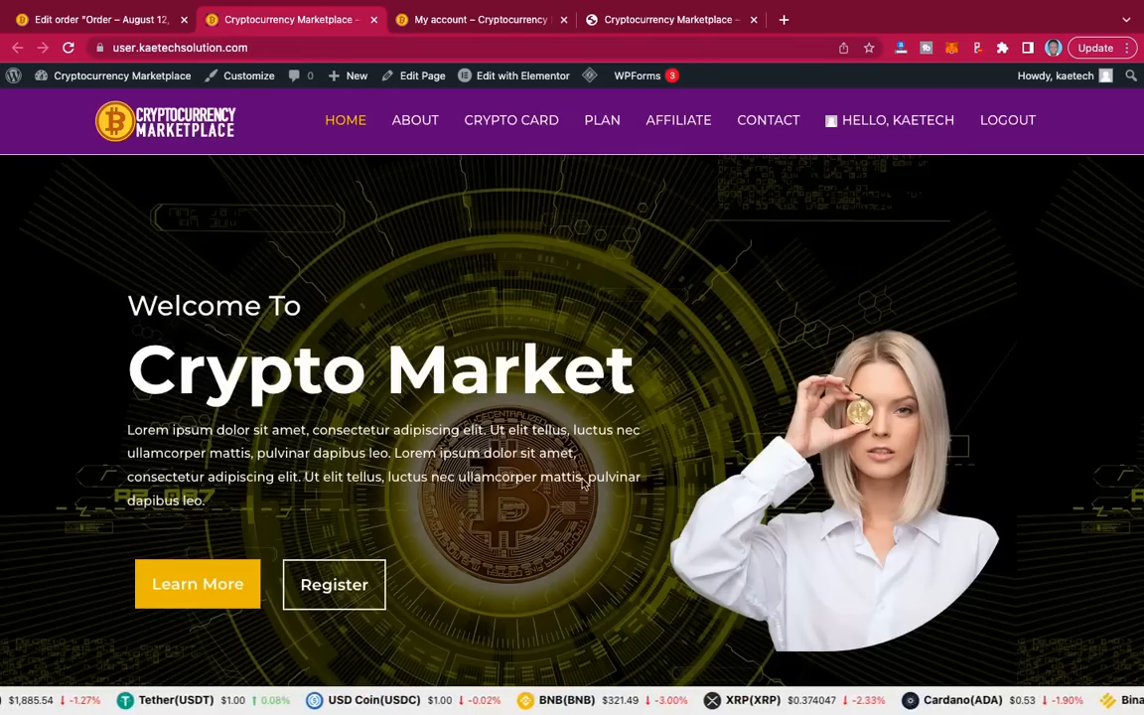
scroll(582, 480, "down", 10)
scroll(583, 479, "down", 12)
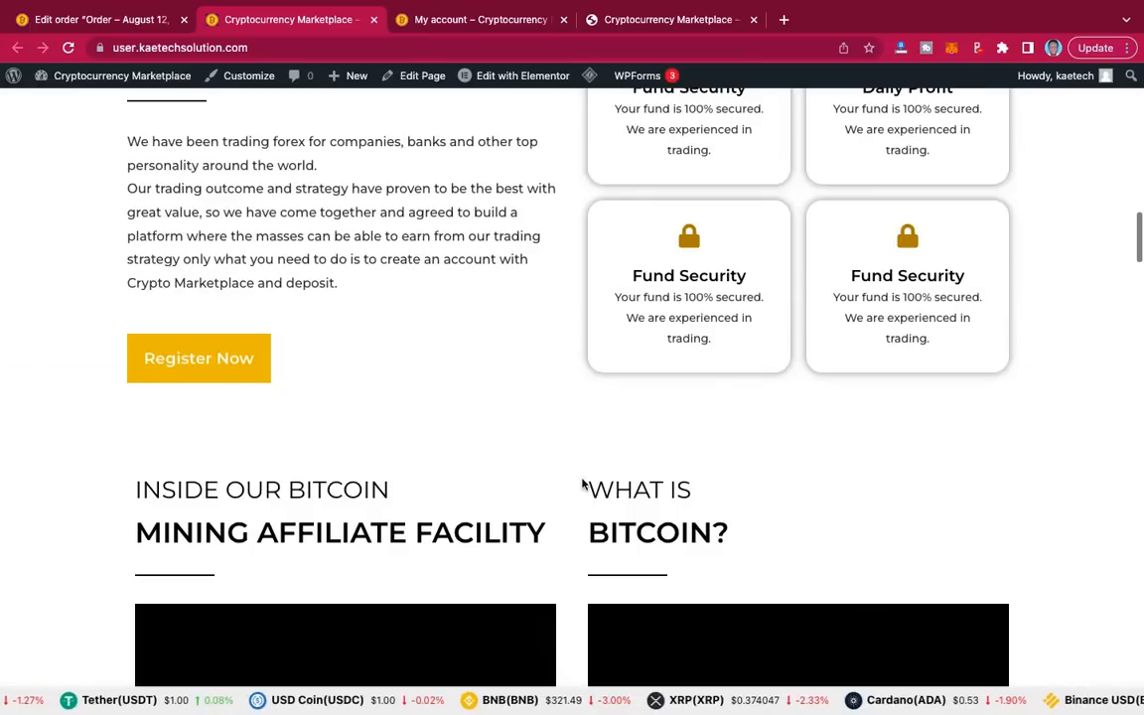
scroll(583, 484, "down", 10)
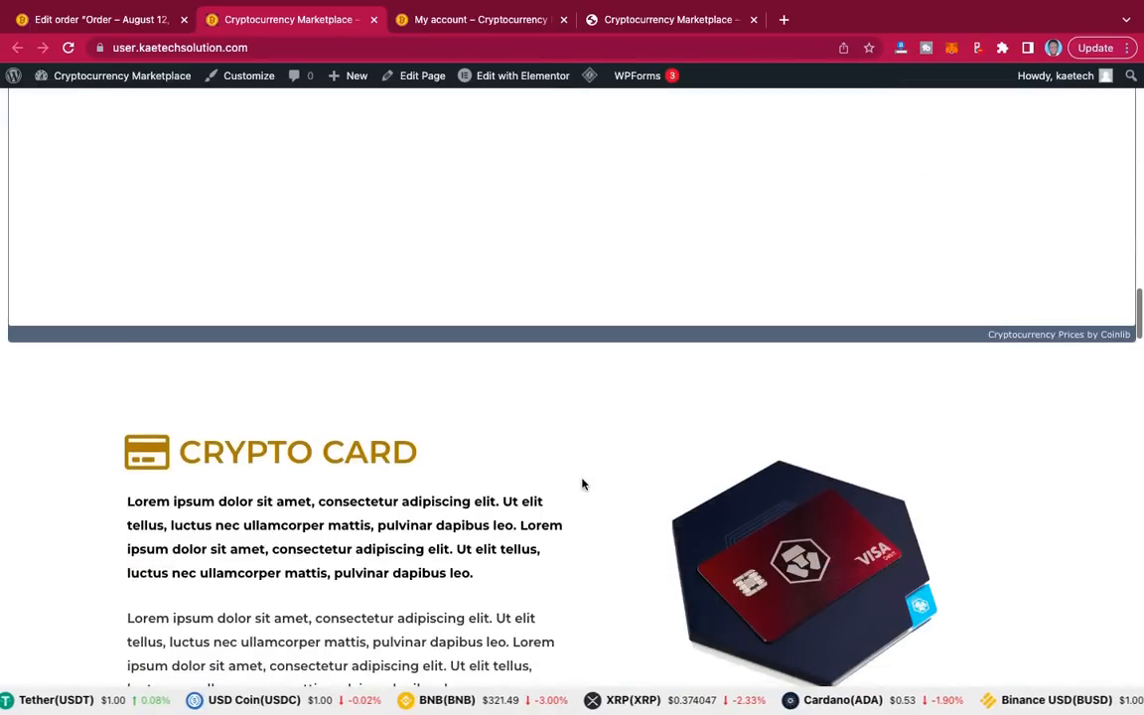
scroll(582, 484, "down", 8)
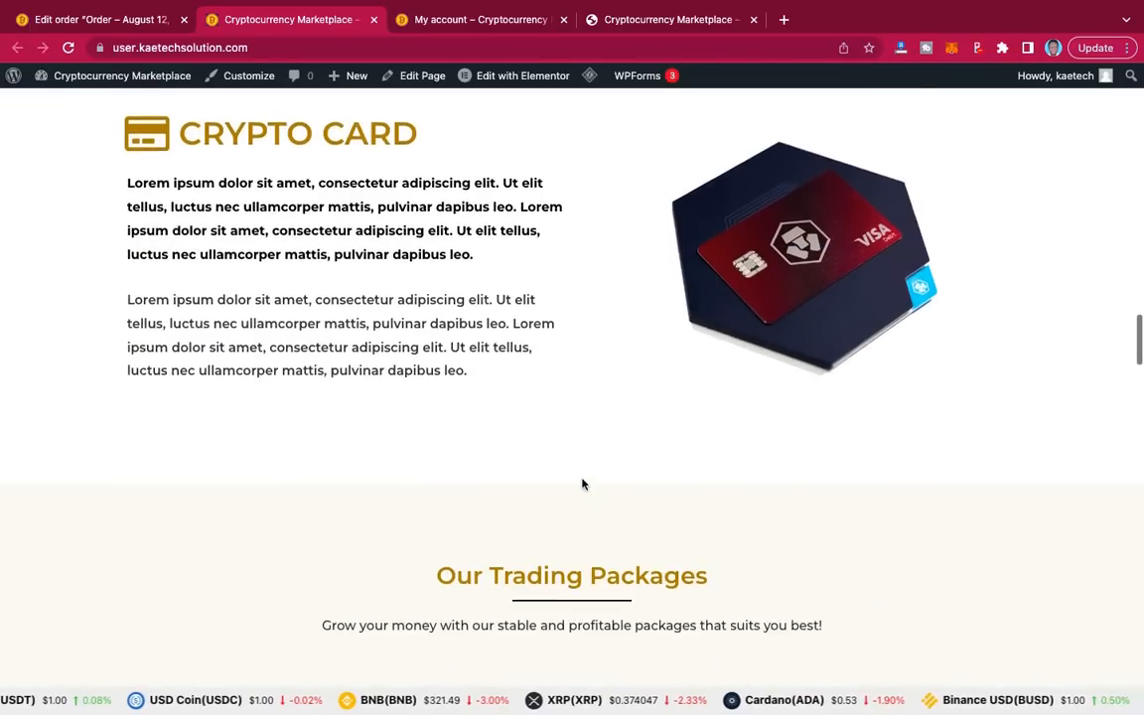
scroll(583, 484, "down", 4)
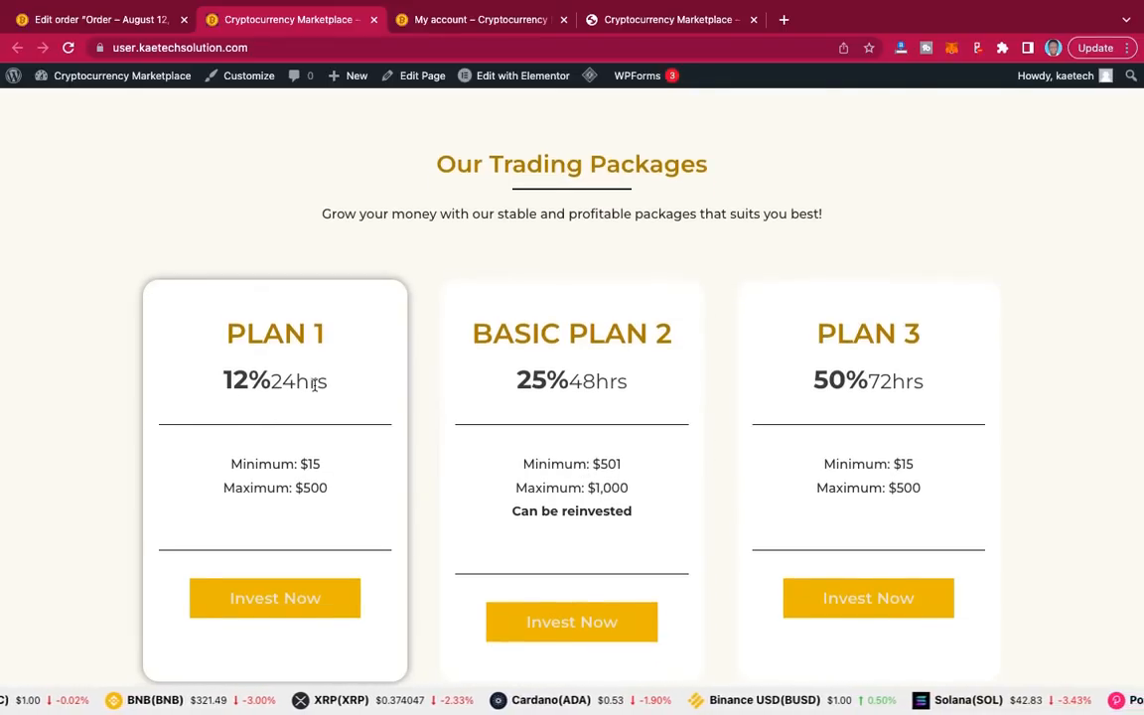
Step: Compare order #456 in admin with the customer's view-order page, ending on the customer's view
left_click(103, 24)
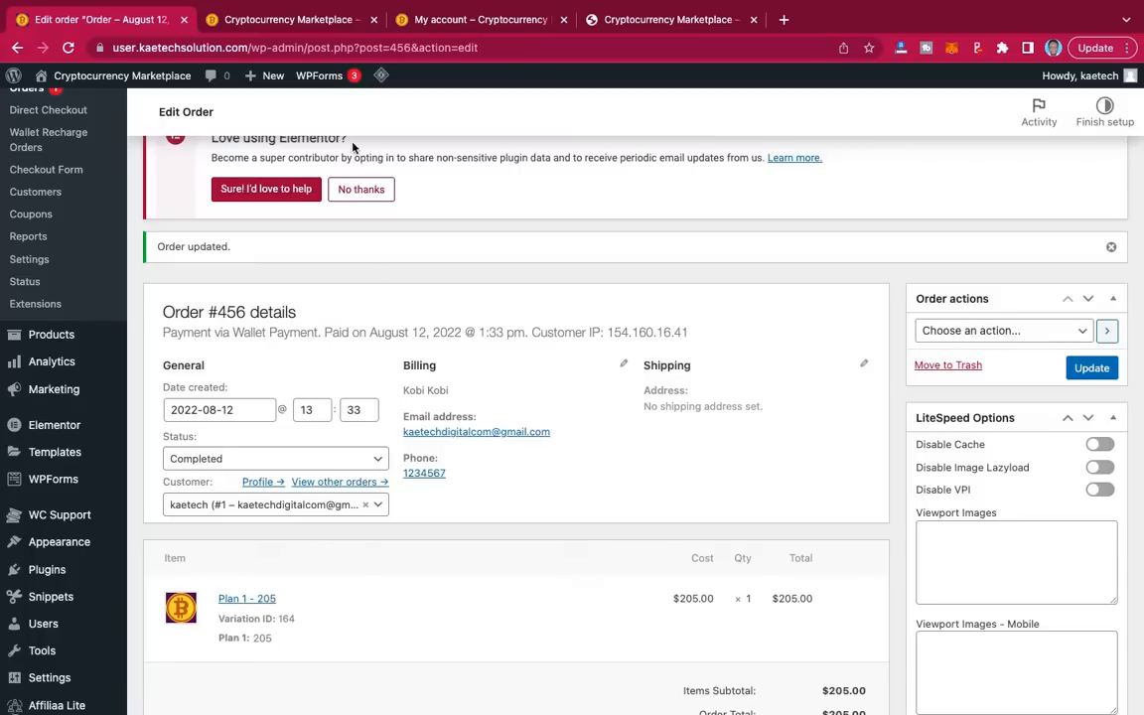
left_click(296, 24)
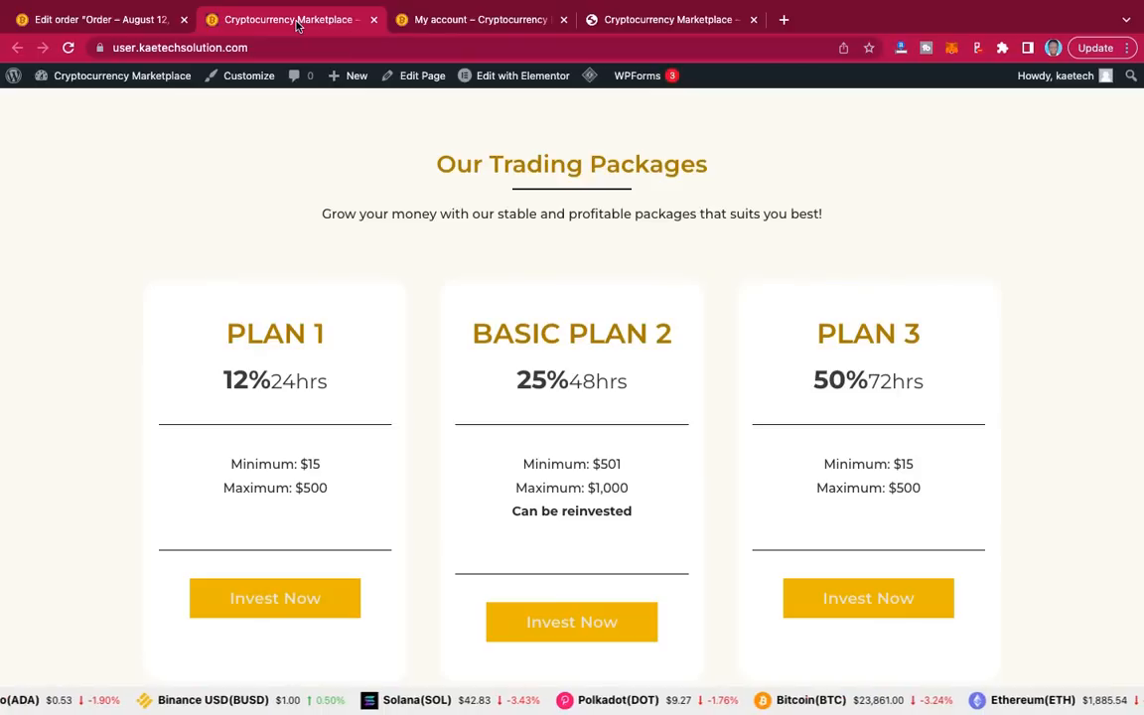
left_click(449, 22)
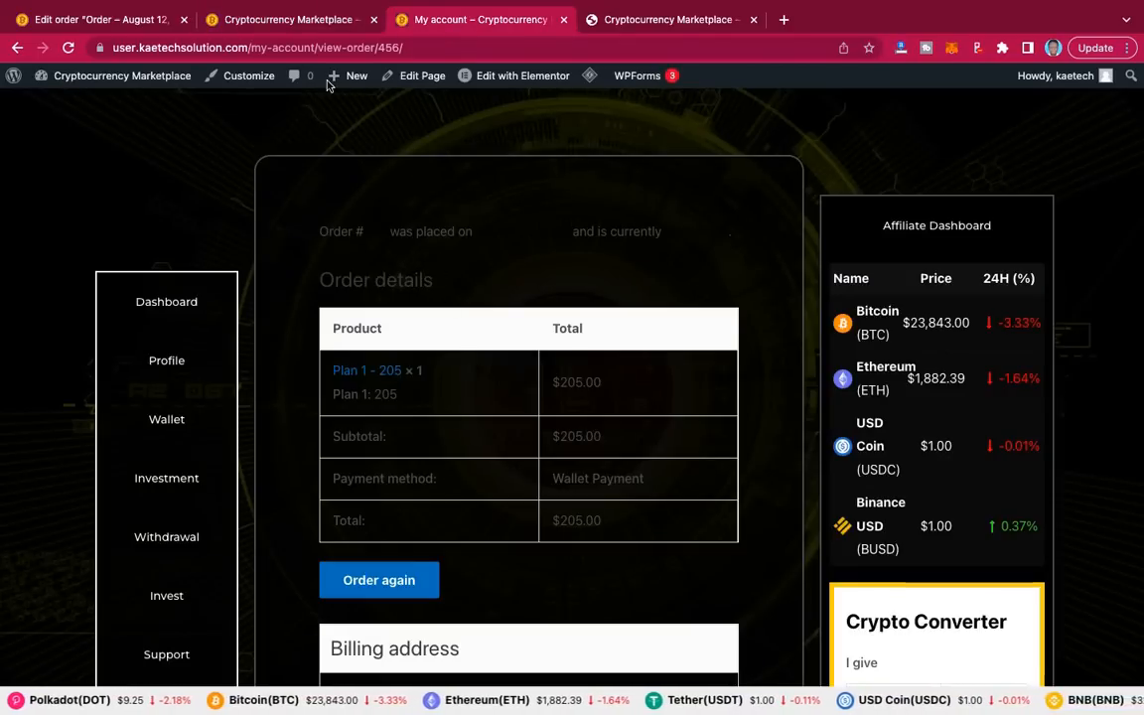
left_click(104, 20)
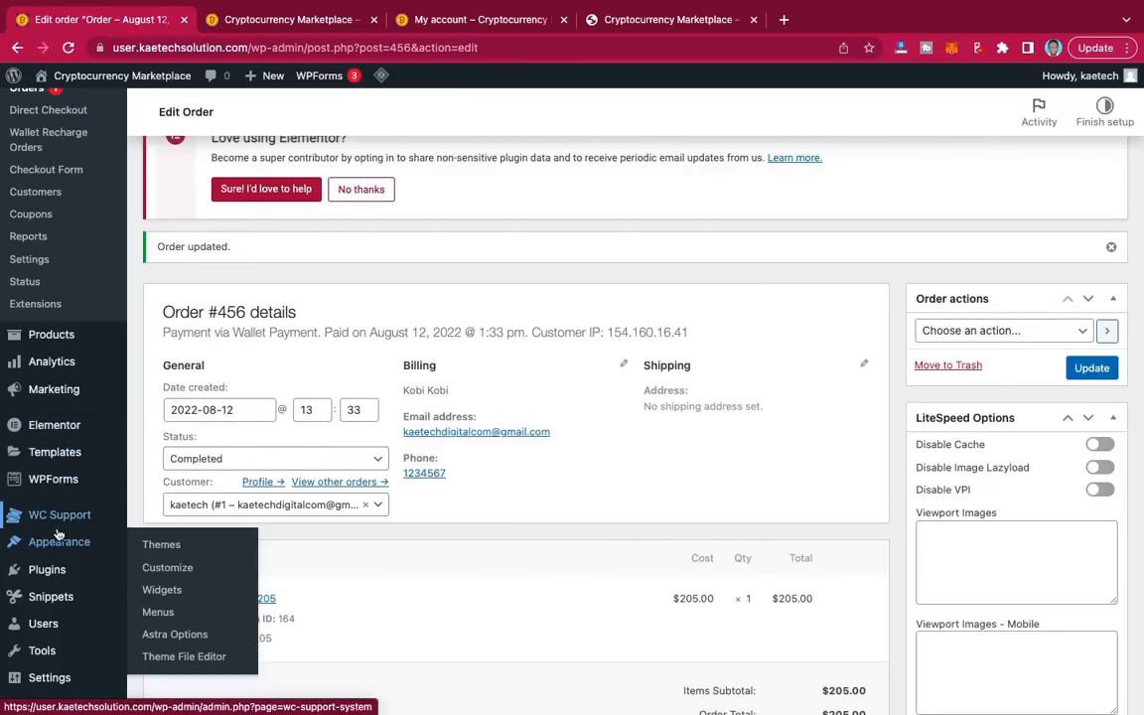
mouse_move(59, 515)
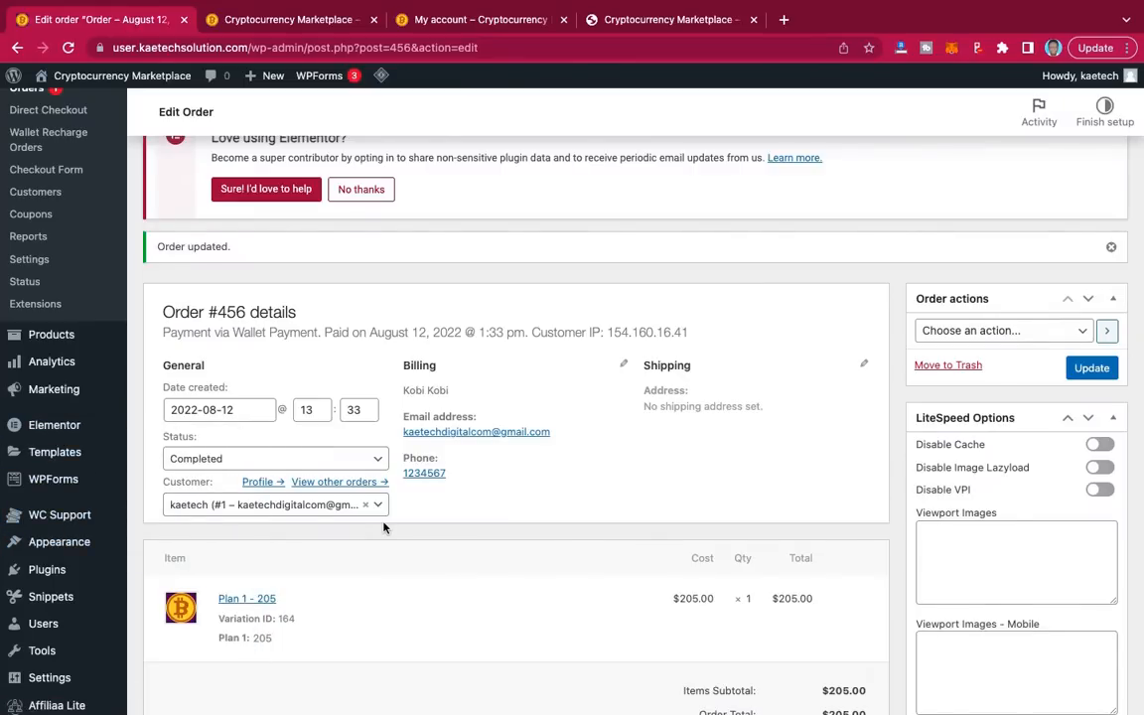
scroll(384, 527, "down", 2)
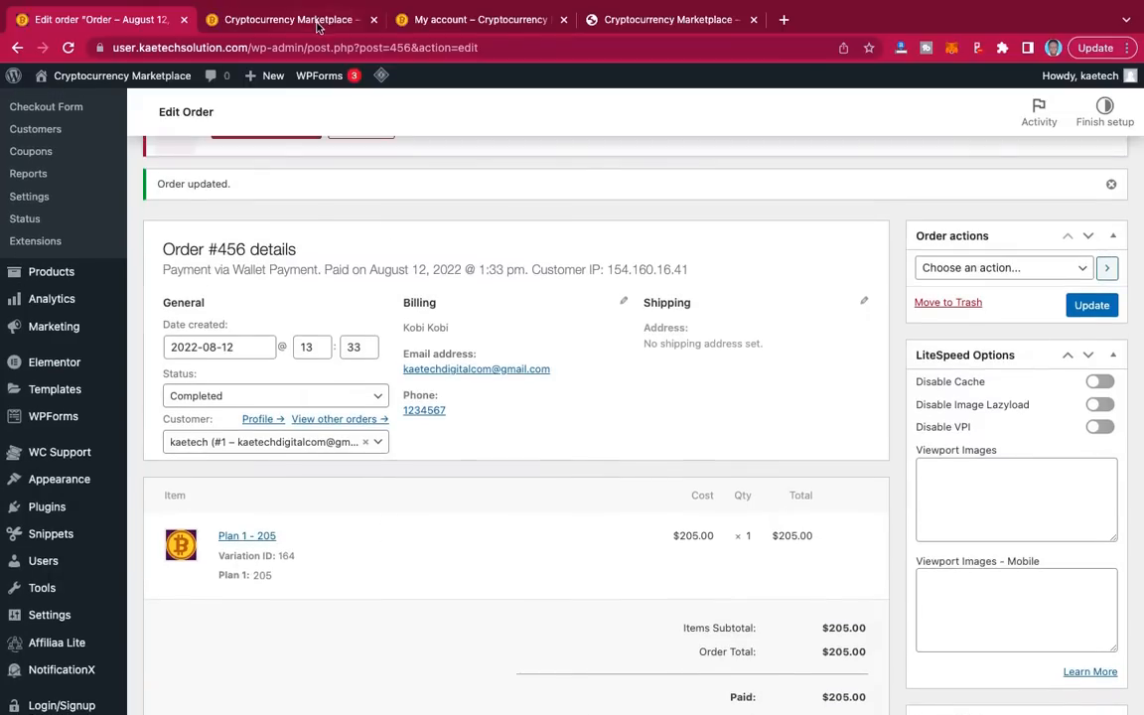
left_click(455, 22)
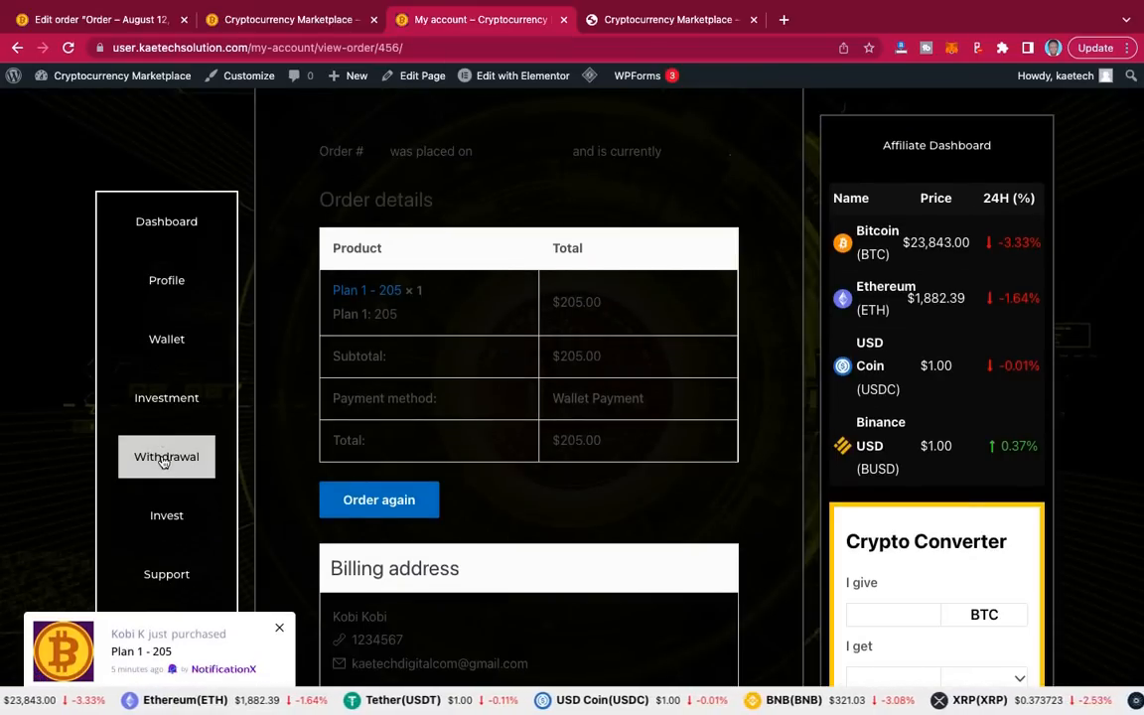
Step: Start a new support ticket on the Withdrawal page with Plan 1 as the product
left_click(164, 460)
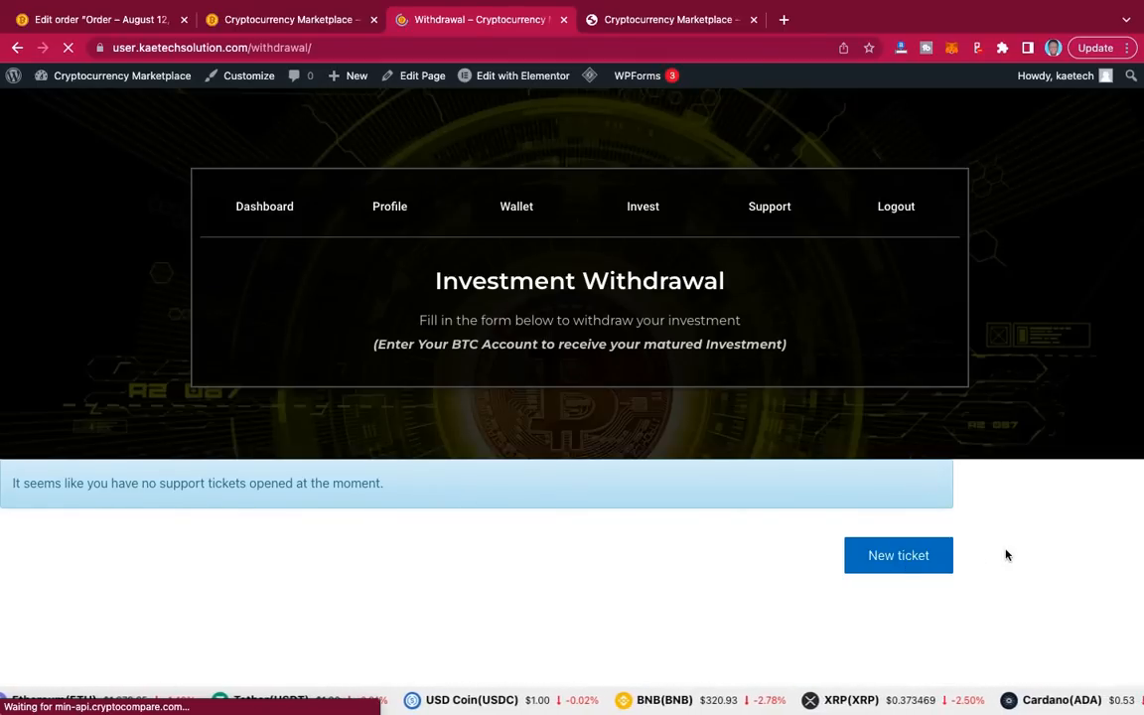
left_click(912, 558)
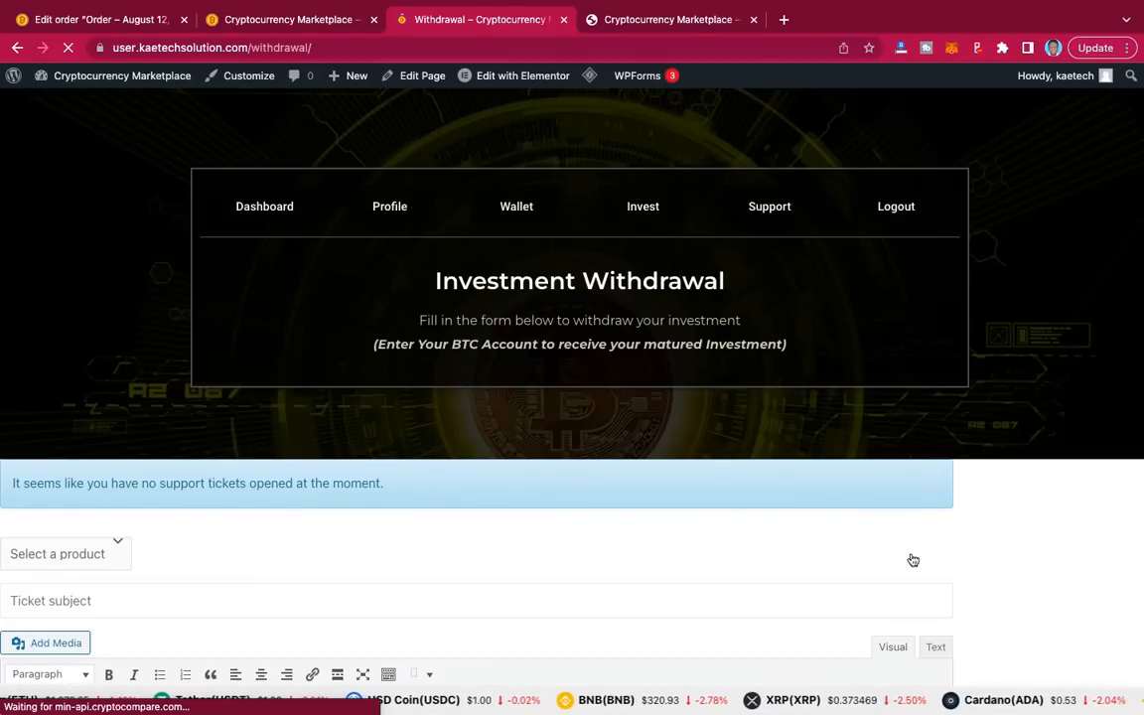
scroll(667, 524, "down", 5)
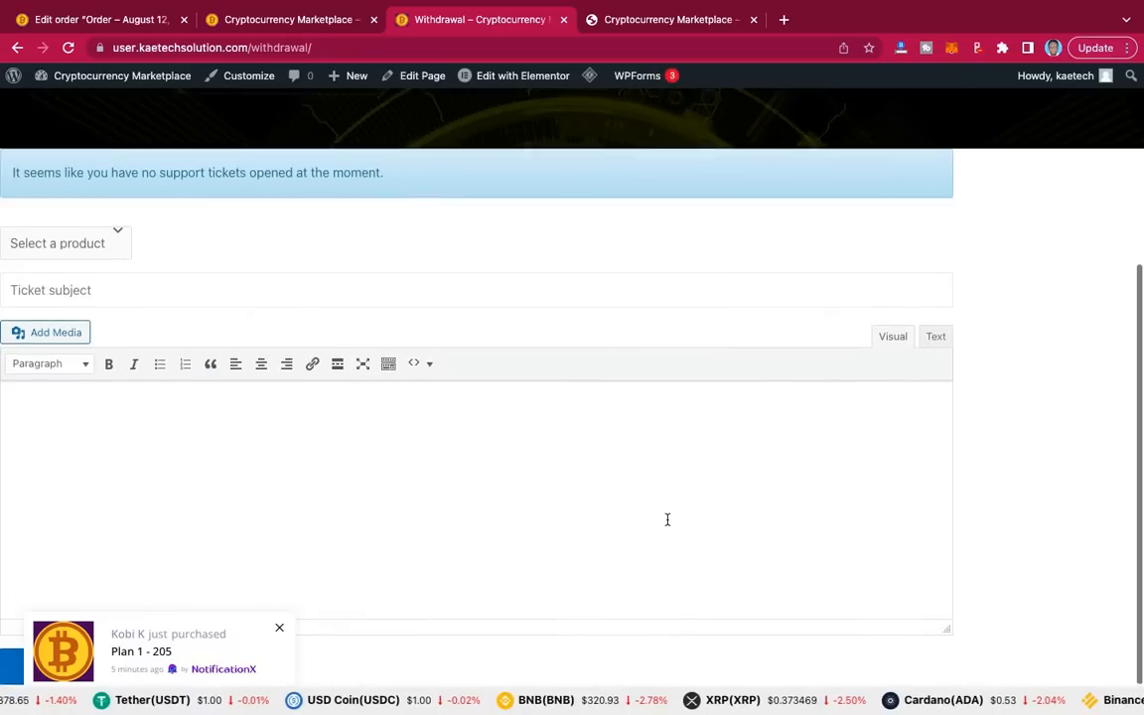
scroll(667, 519, "up", 1)
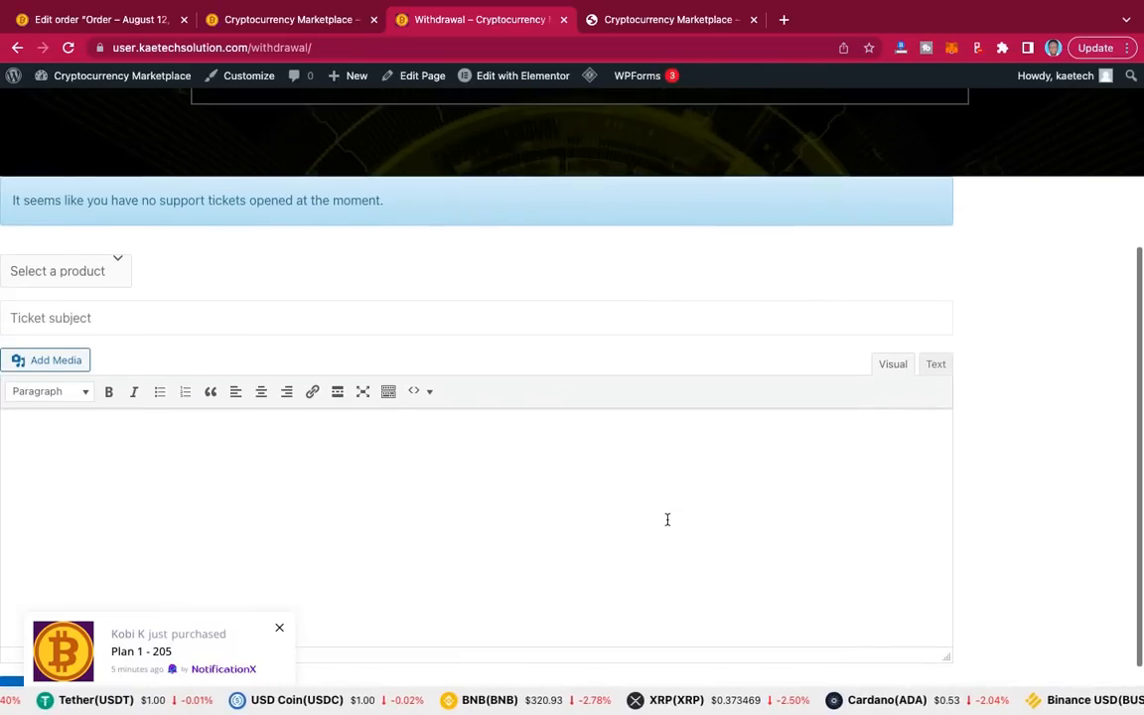
left_click(111, 265)
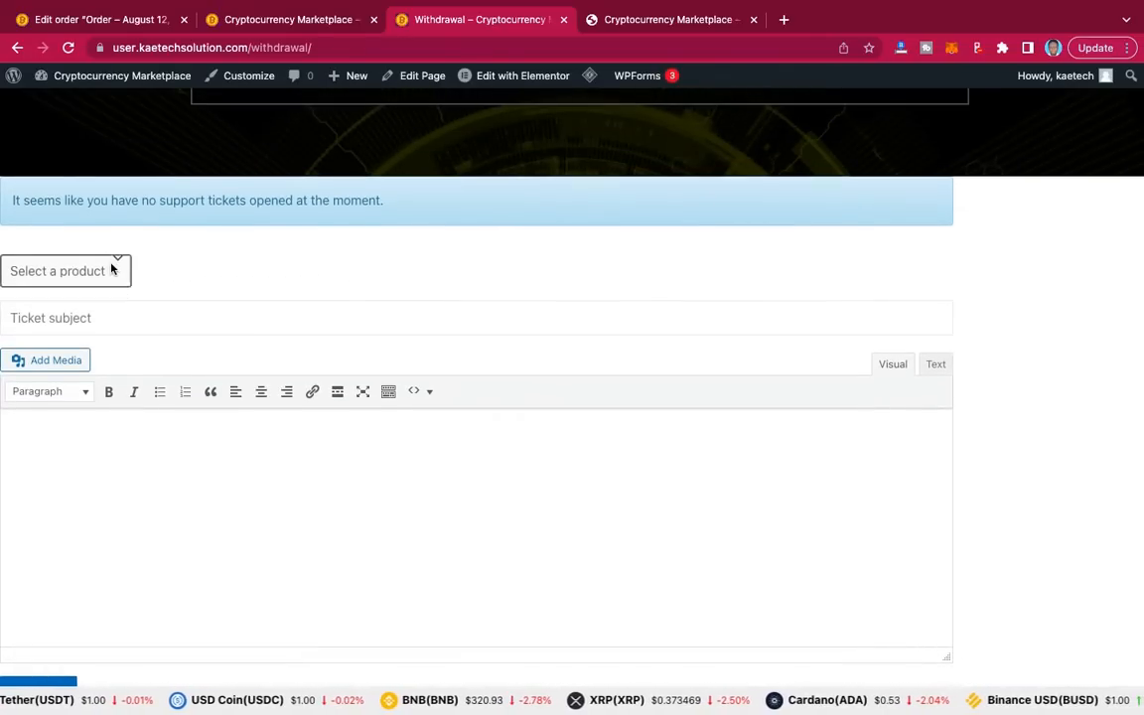
left_click(83, 296)
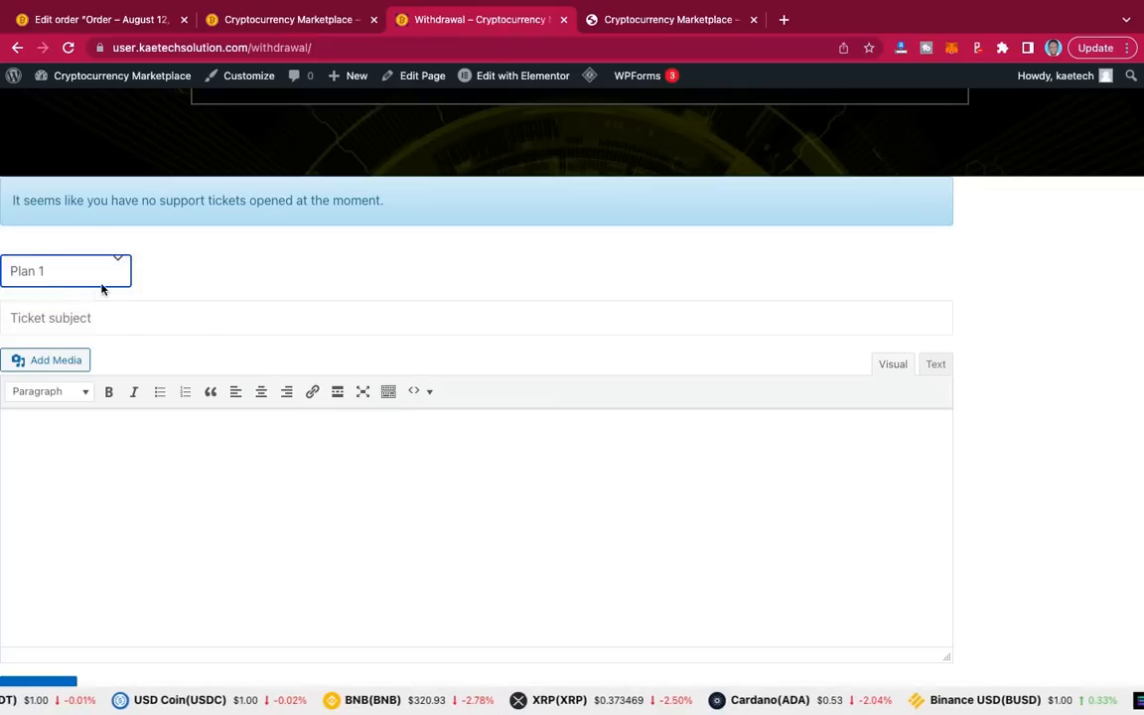
Step: Give the ticket subject 'Withdrawal' and a message with the BTC wallet address, then submit it
left_click(87, 318)
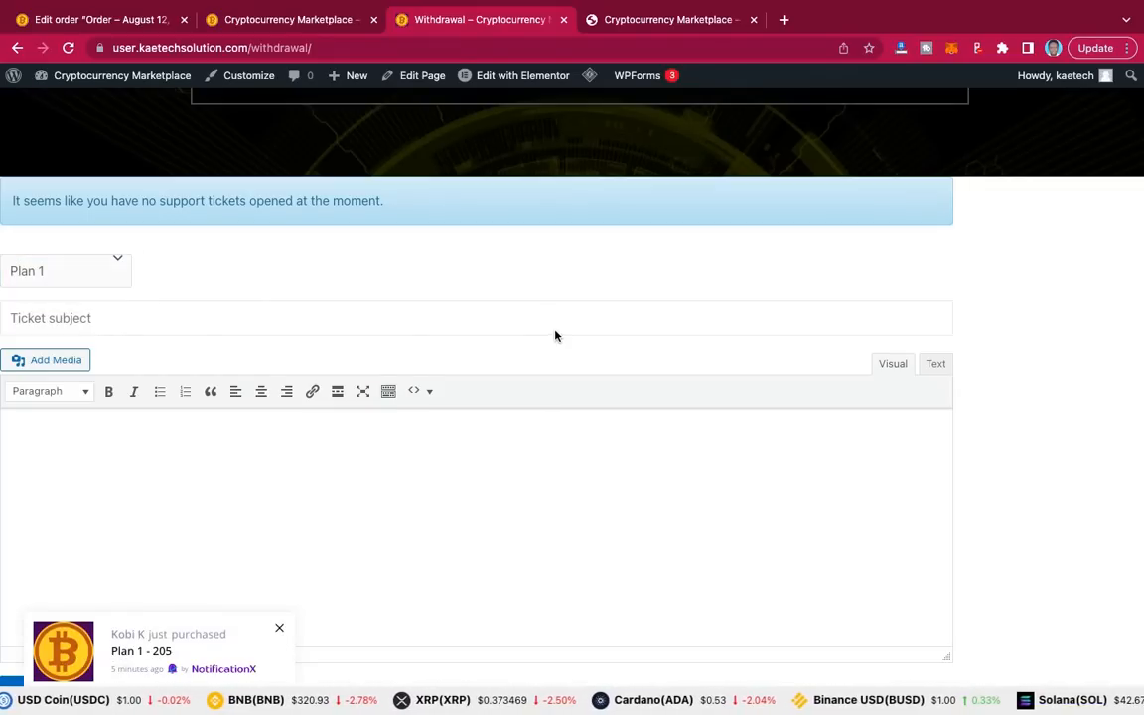
type("W")
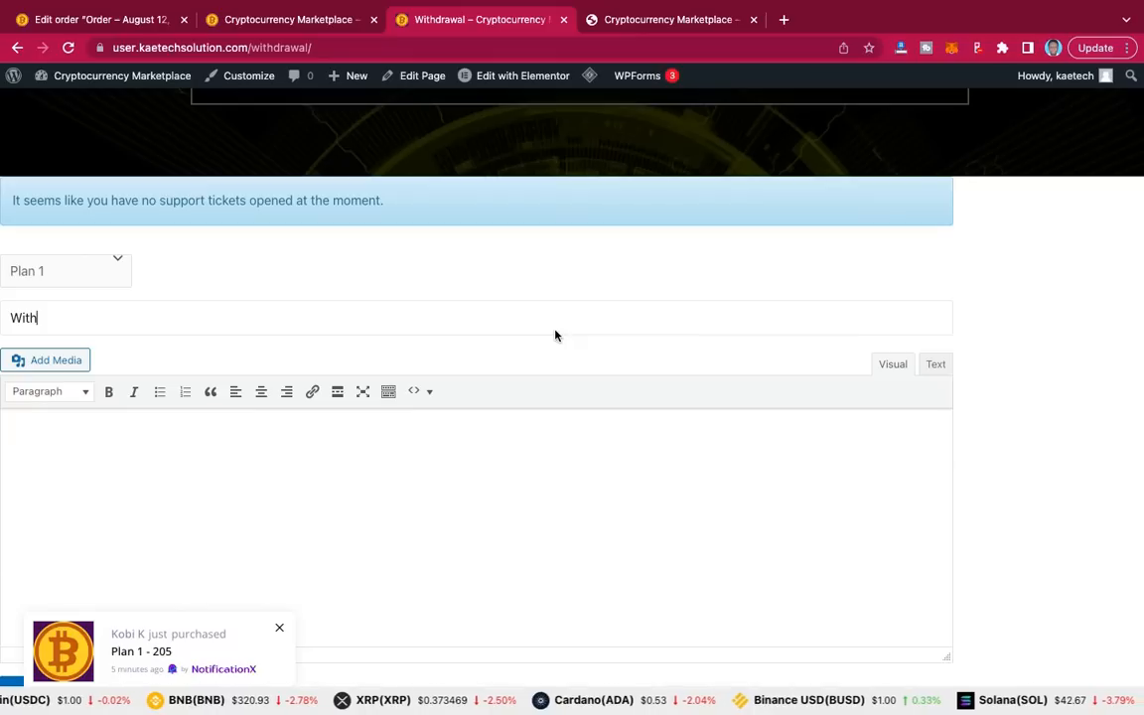
type("ithdra")
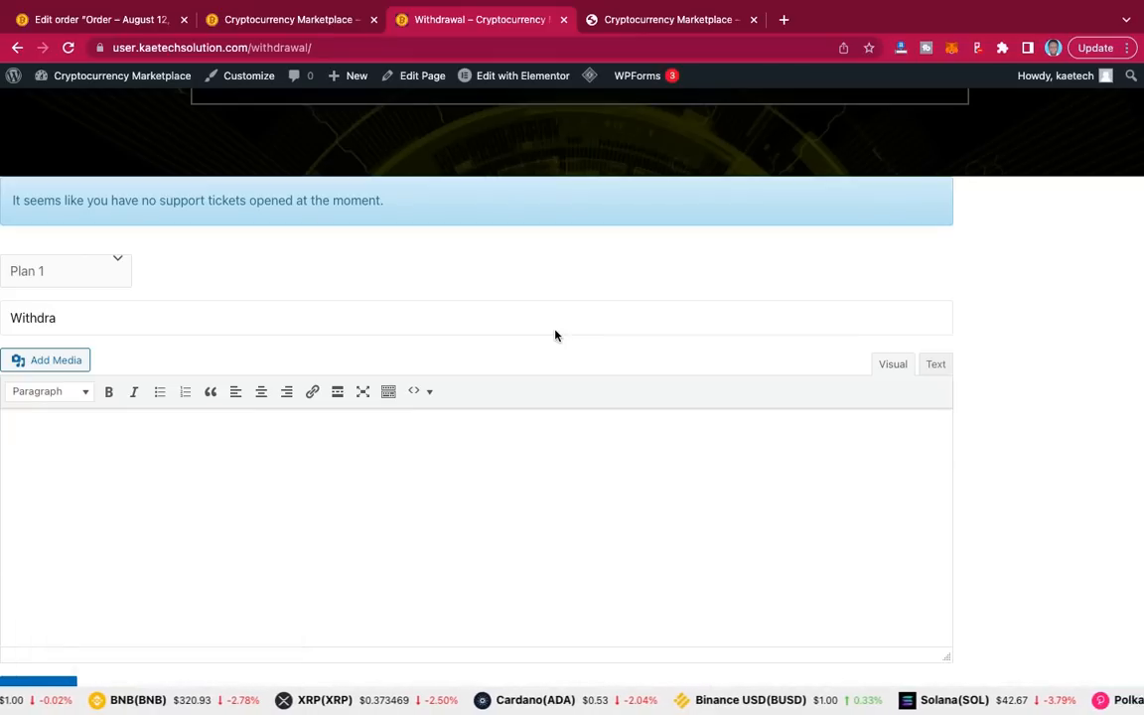
type("wal")
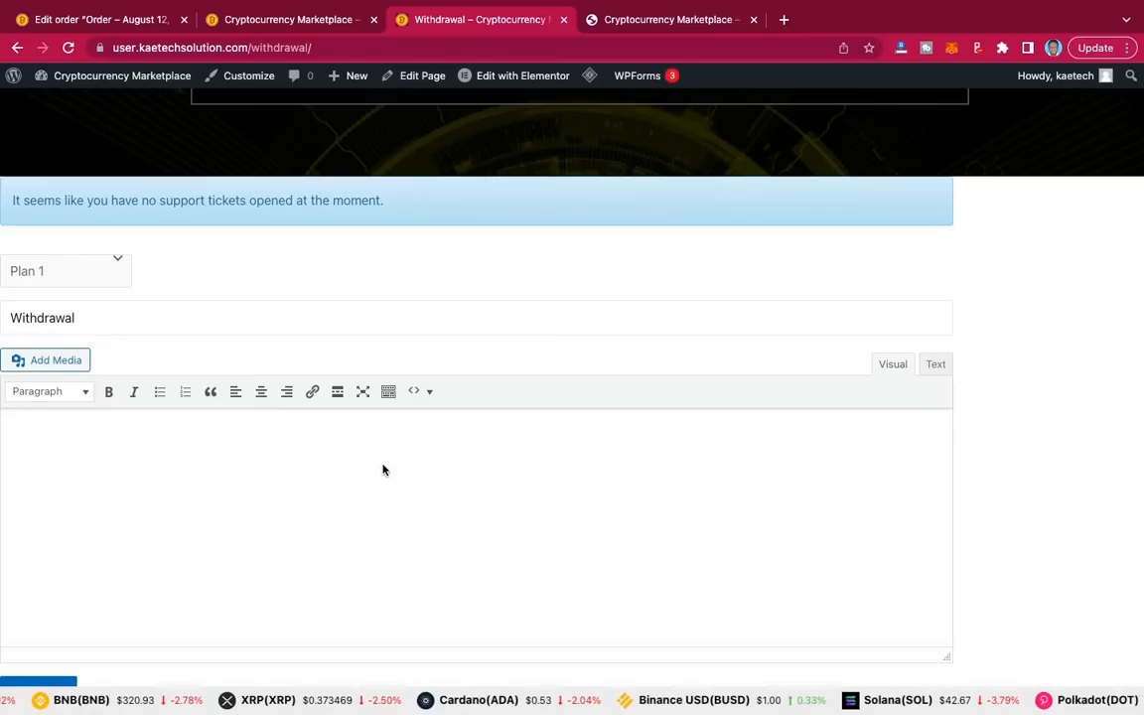
scroll(486, 431, "up", 2)
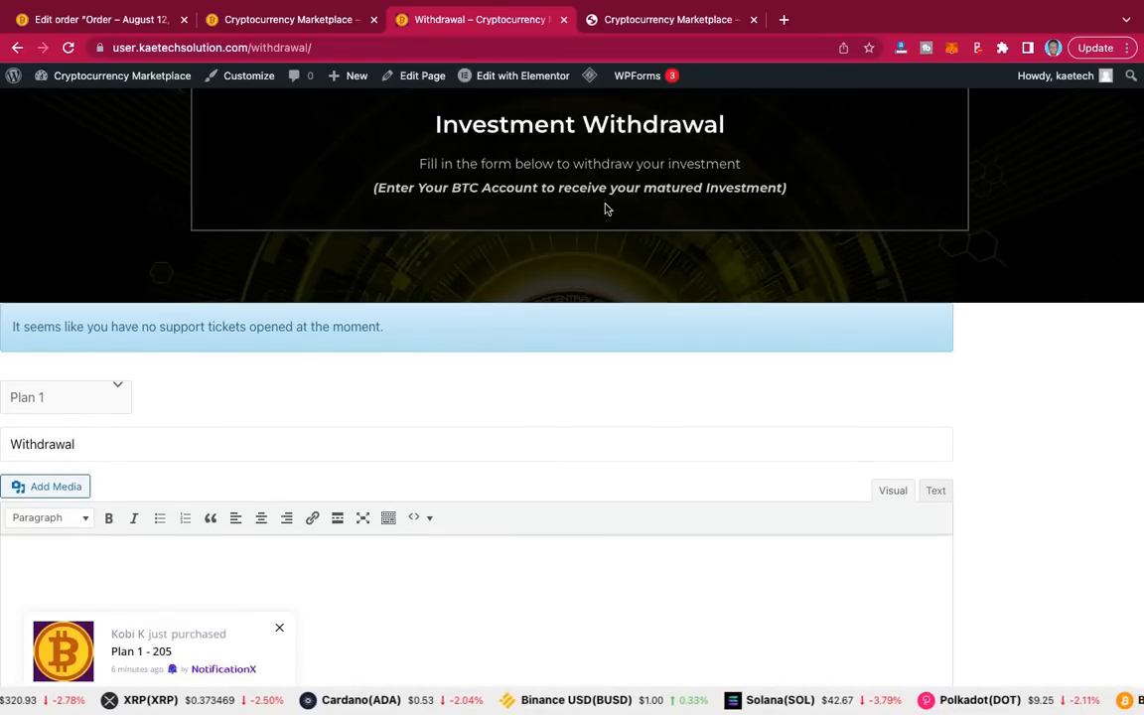
scroll(637, 327, "down", 3)
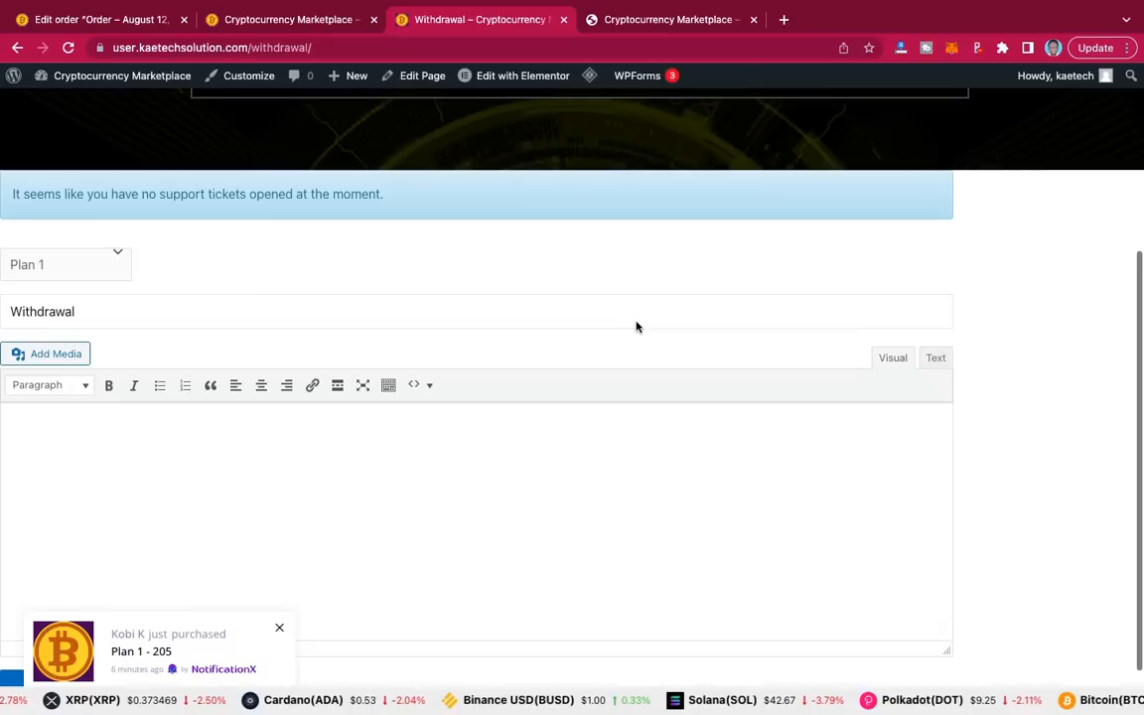
left_click(457, 433)
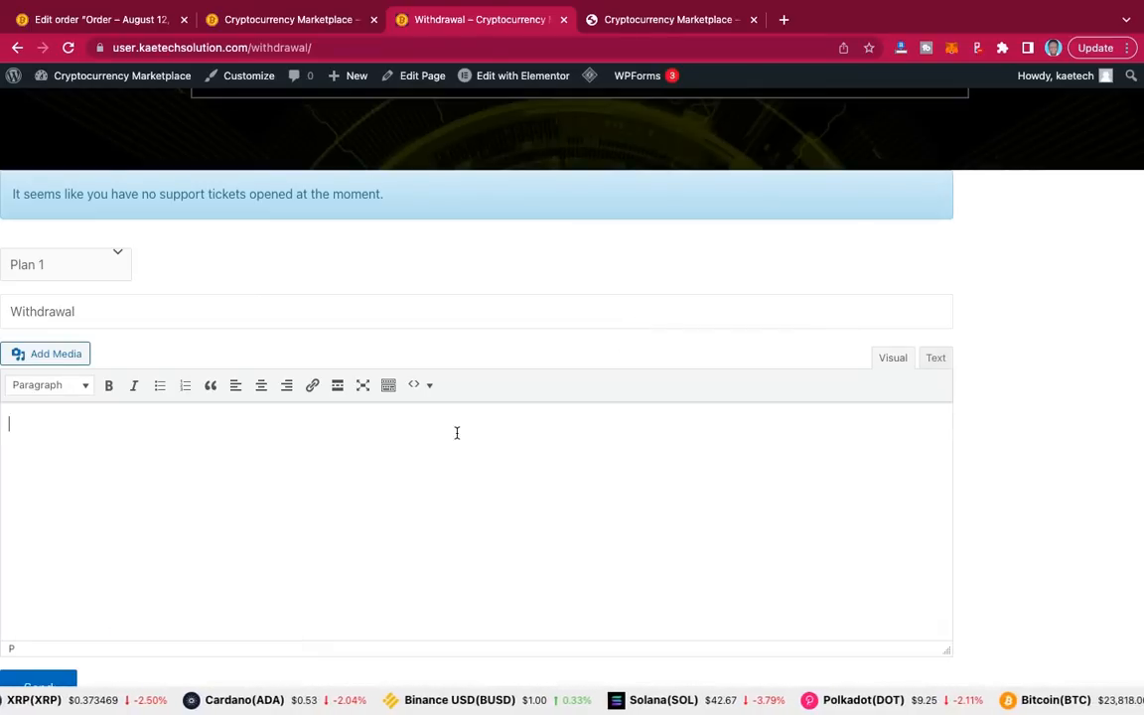
type("BTC")
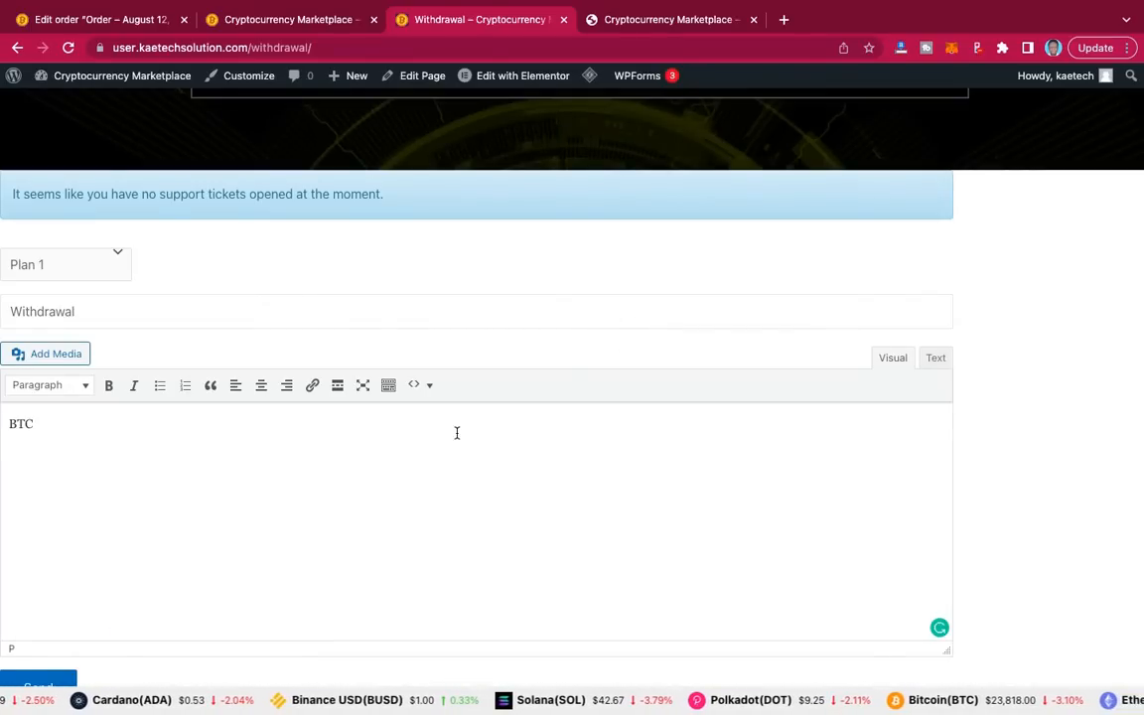
type(" Wallet")
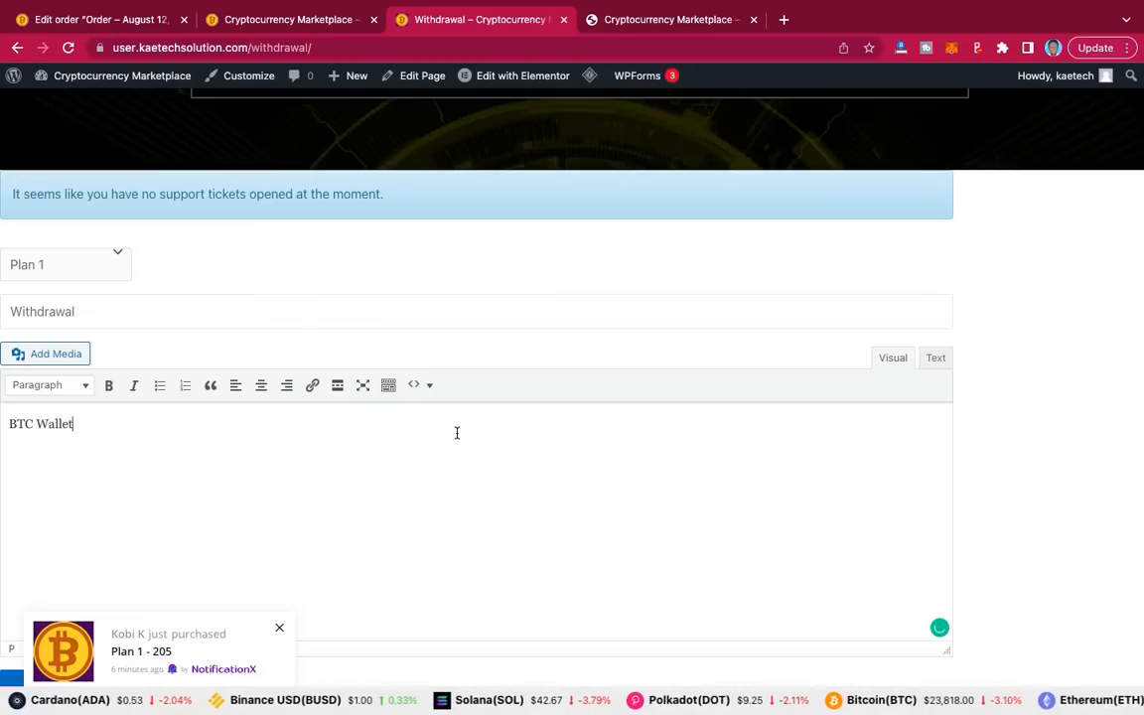
type(" A")
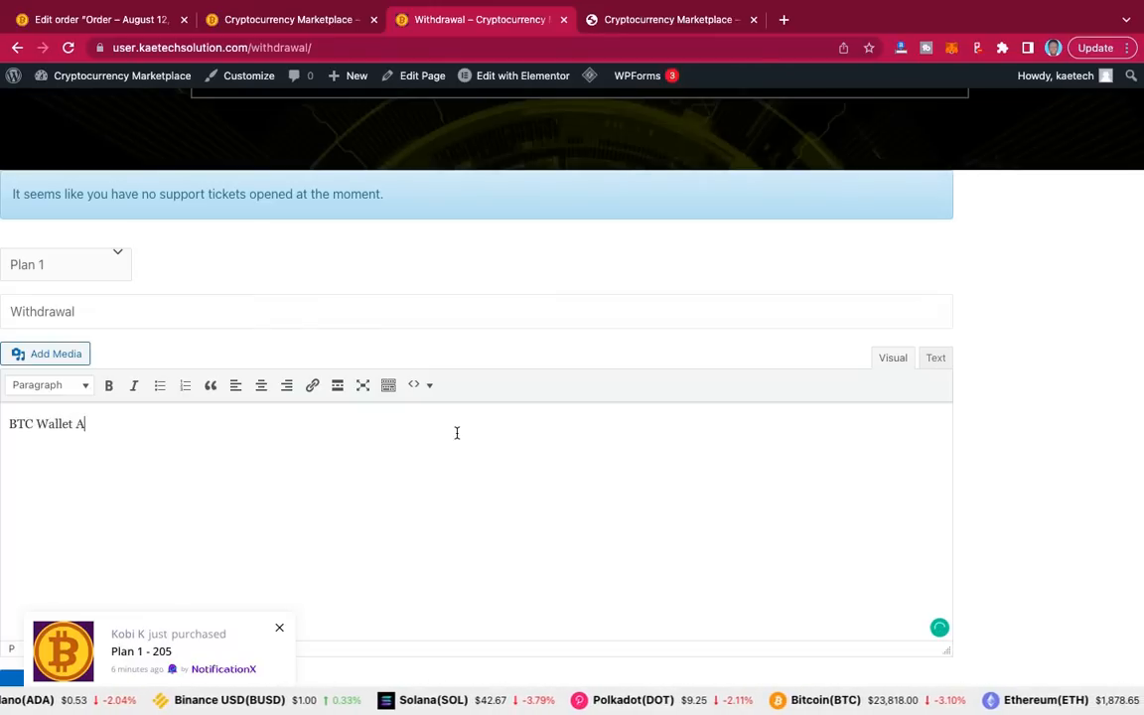
type("gg")
type("ddr")
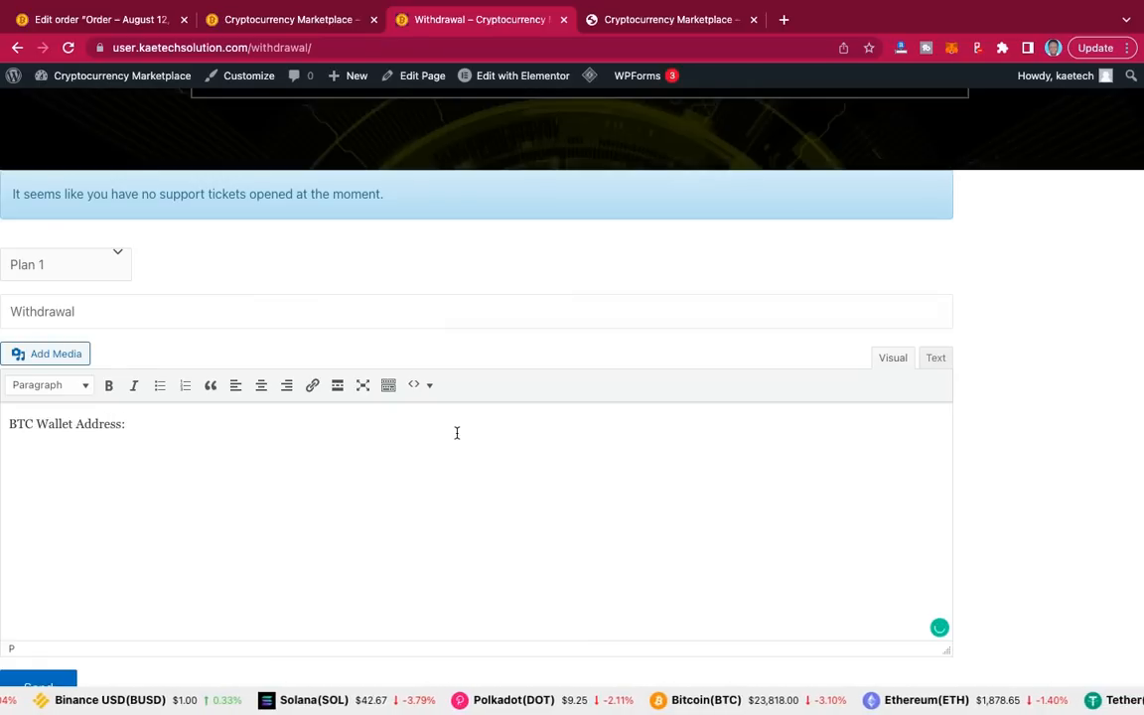
type("ess:")
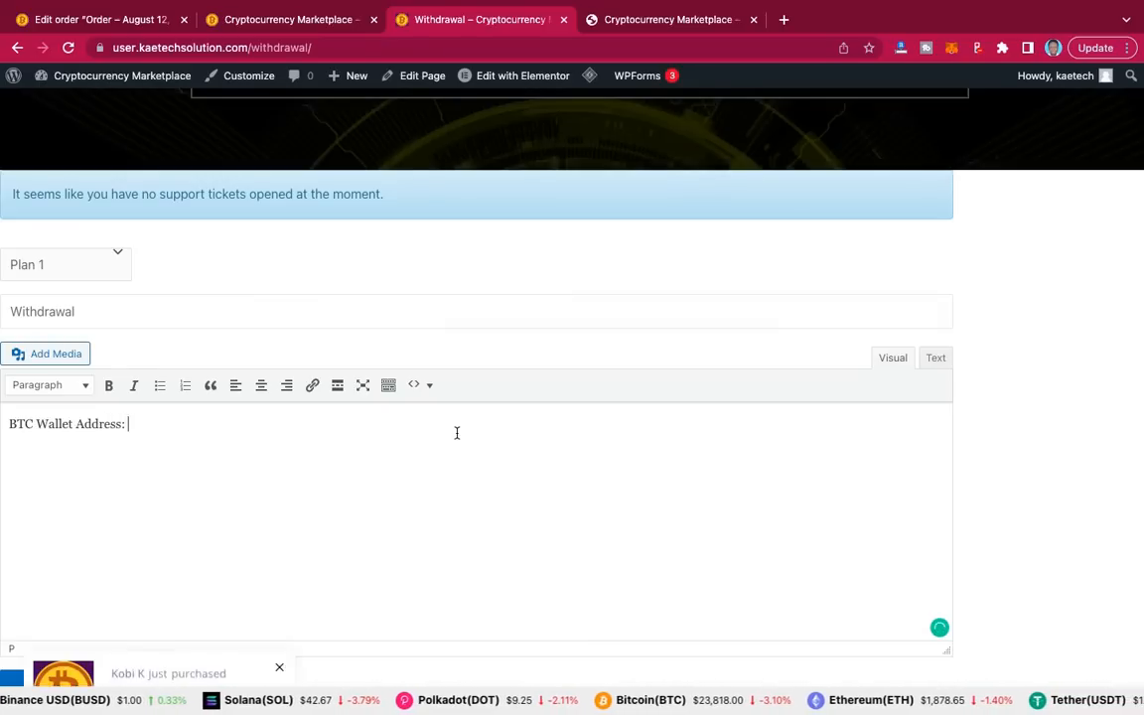
type(" bdsgdhgsjhwffhwjsgrhwrhqhwjkrwbwrfhrwj")
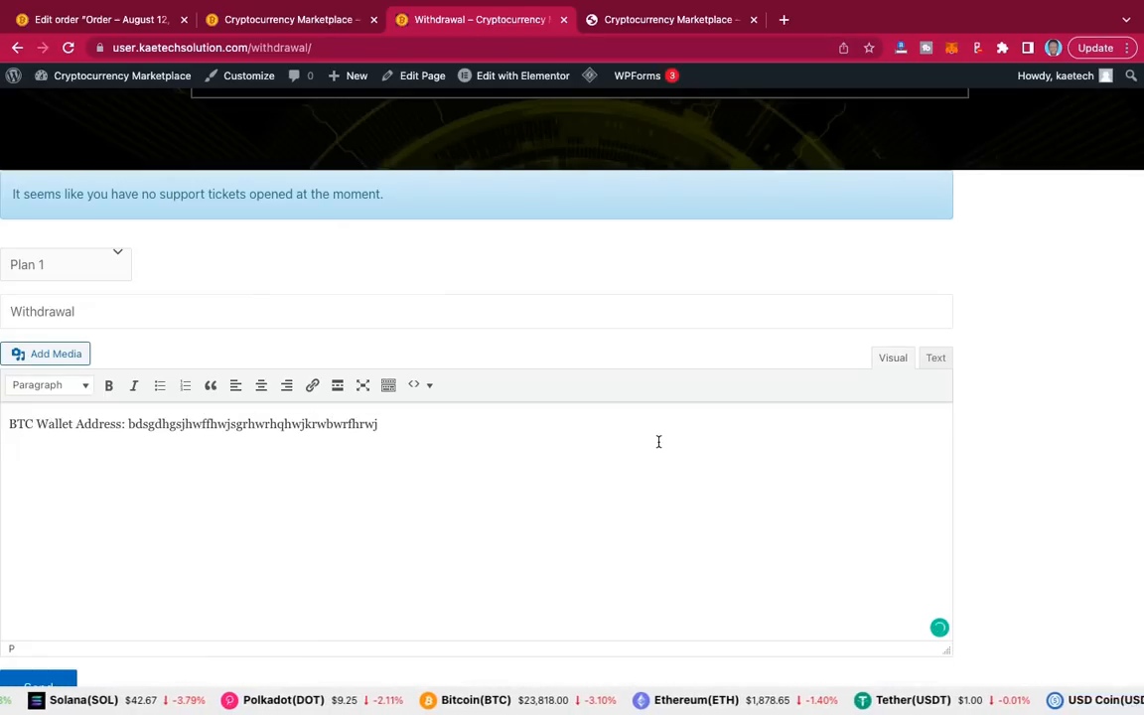
scroll(723, 362, "down", 2)
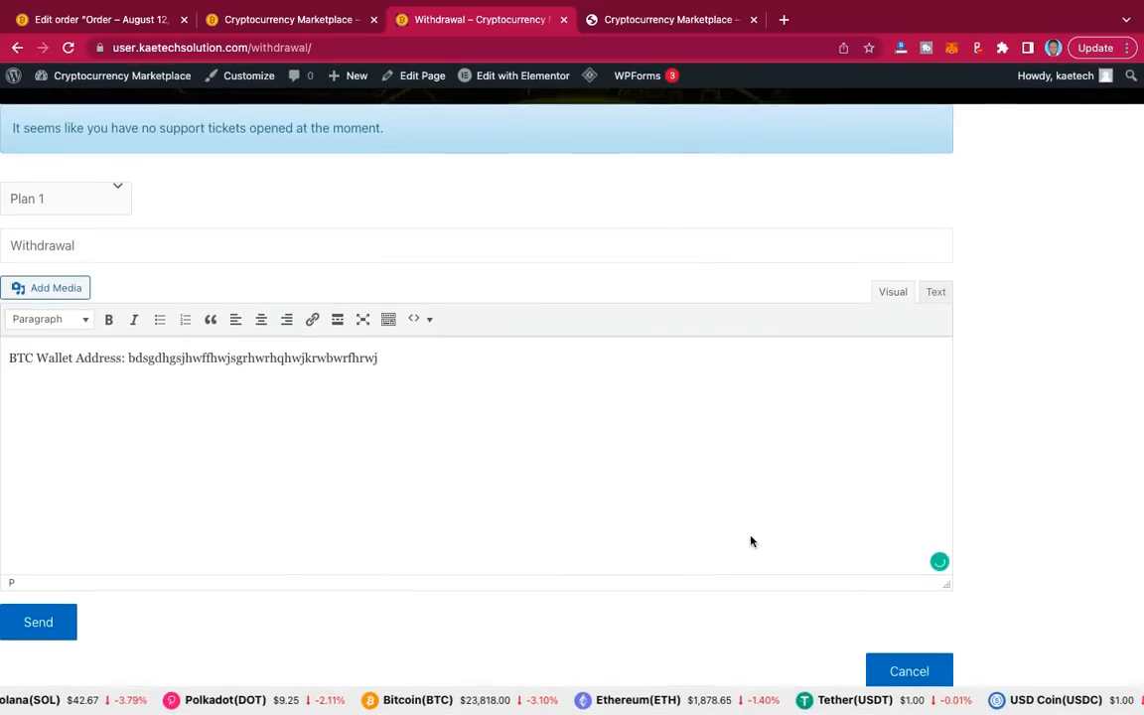
left_click(44, 623)
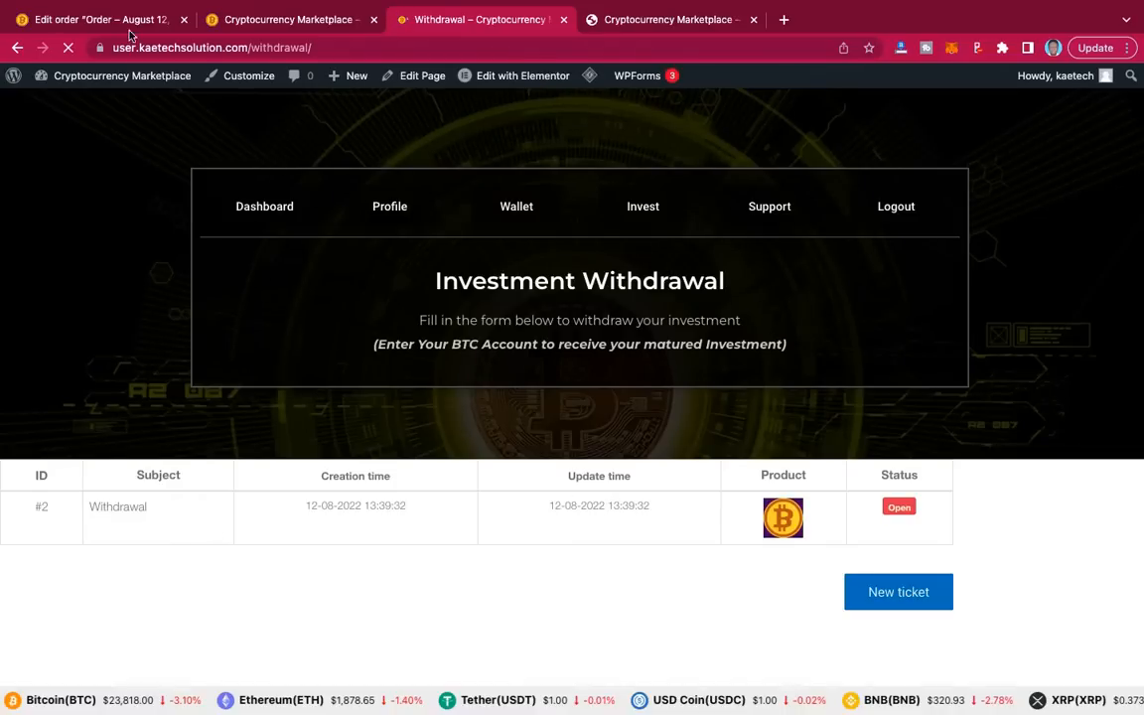
Step: Switch to the admin tab and open the WC Support Tickets list
left_click(123, 19)
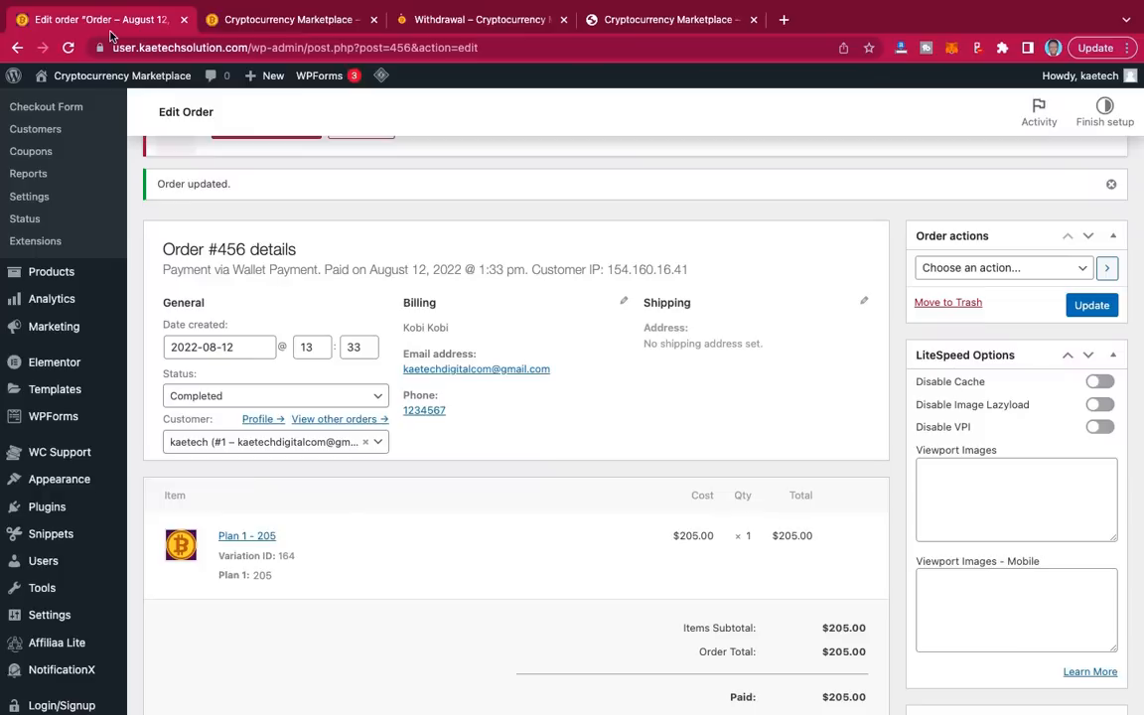
mouse_move(77, 321)
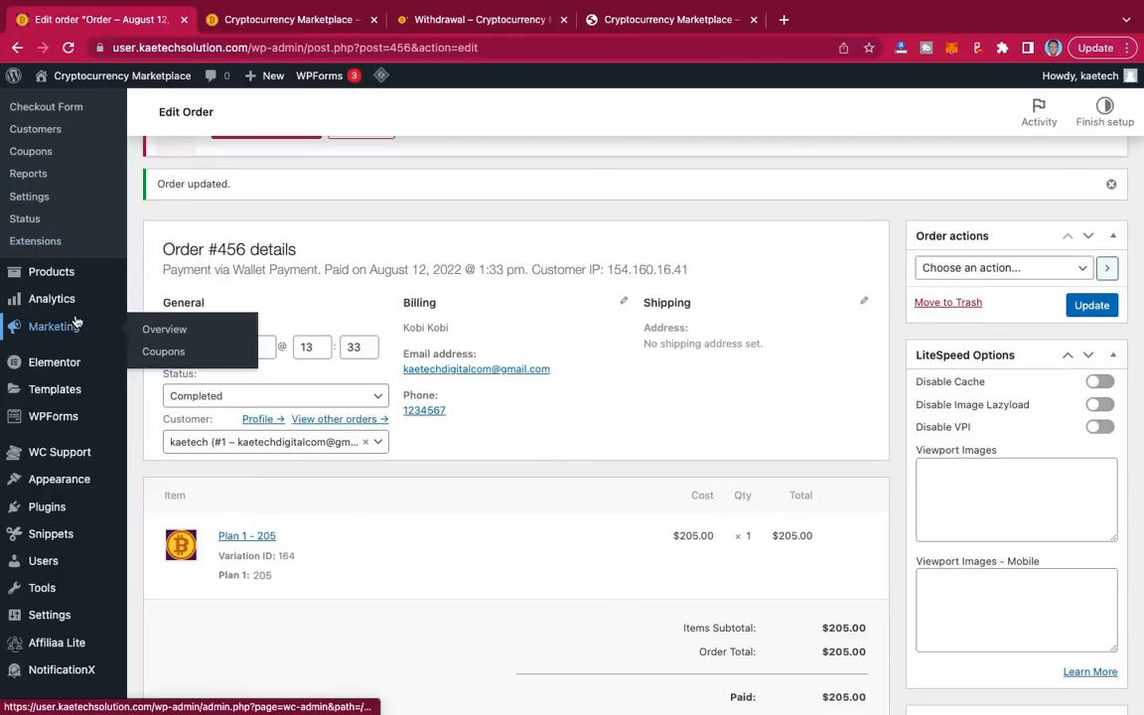
mouse_move(60, 459)
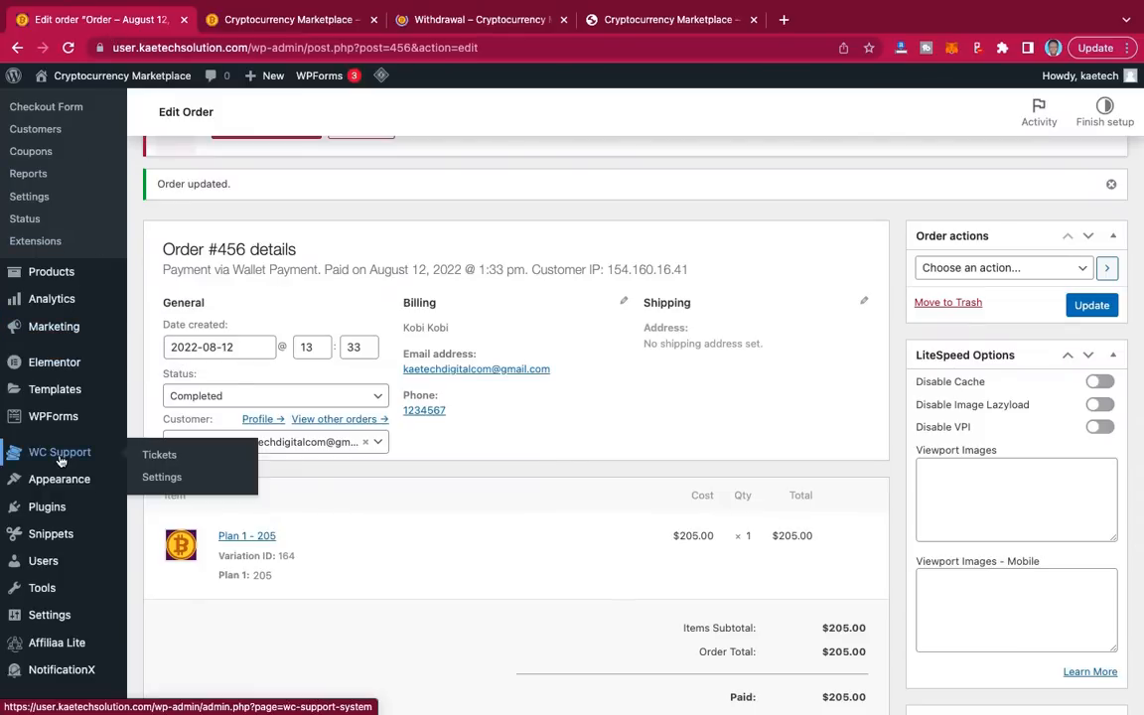
left_click(163, 455)
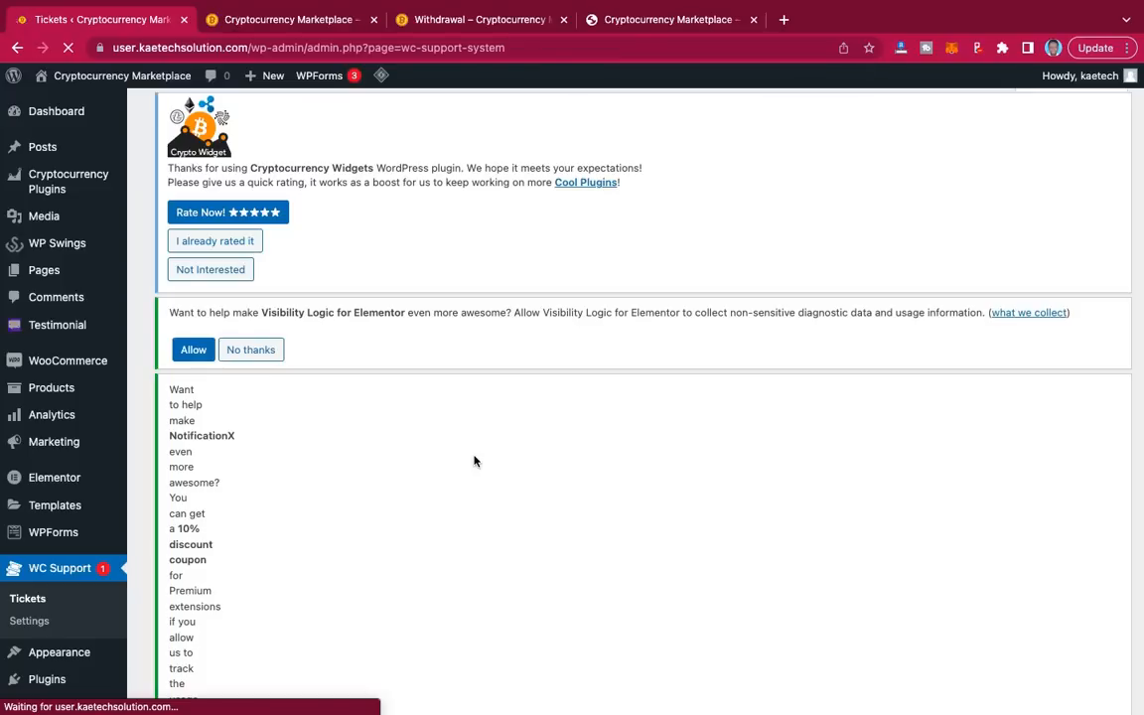
scroll(475, 461, "down", 5)
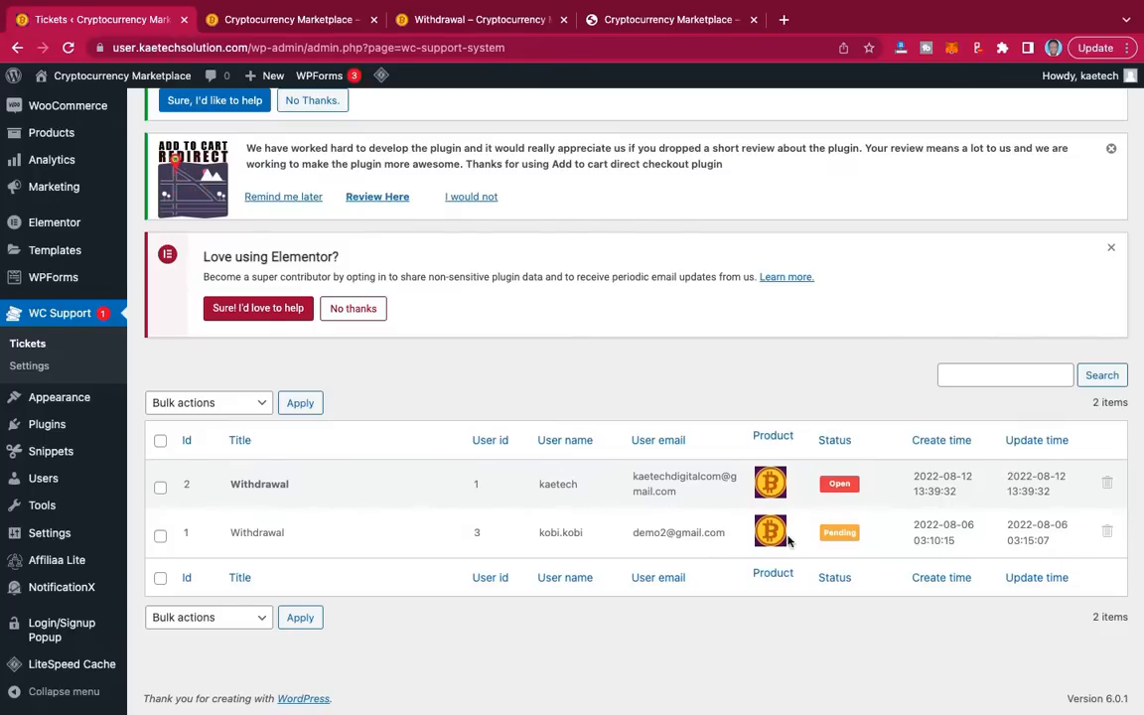
Step: Check ticket #1's status options without changing them, then read the Withdrawal ticket conversation
left_click(840, 534)
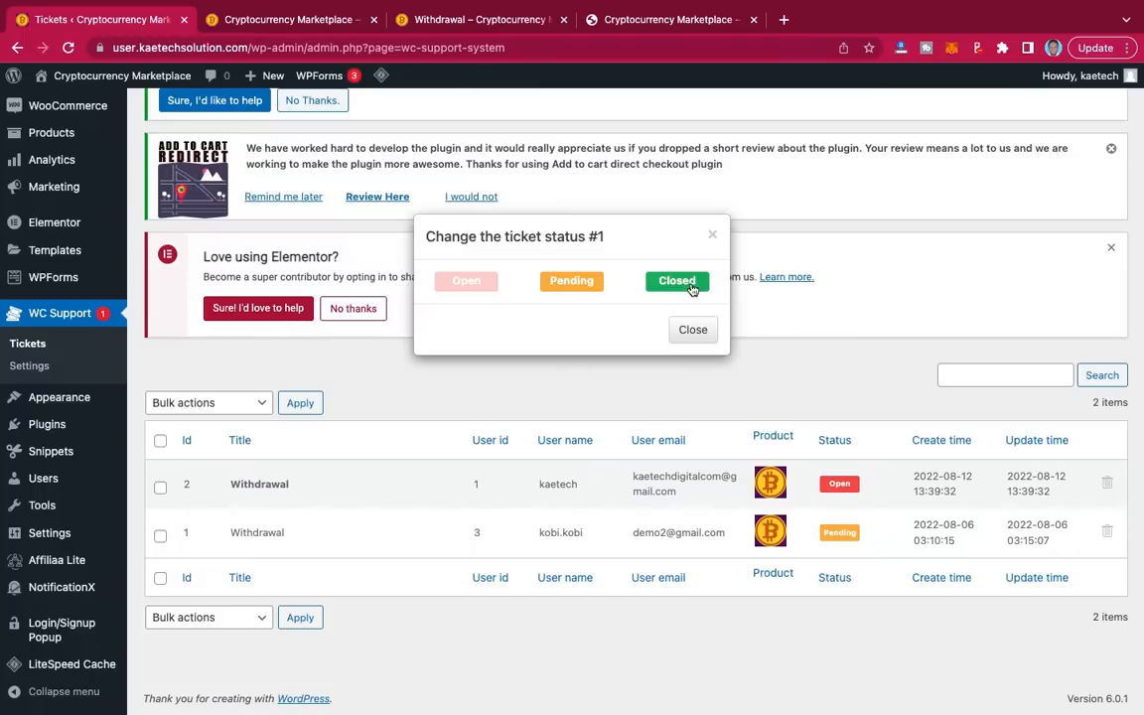
left_click(690, 331)
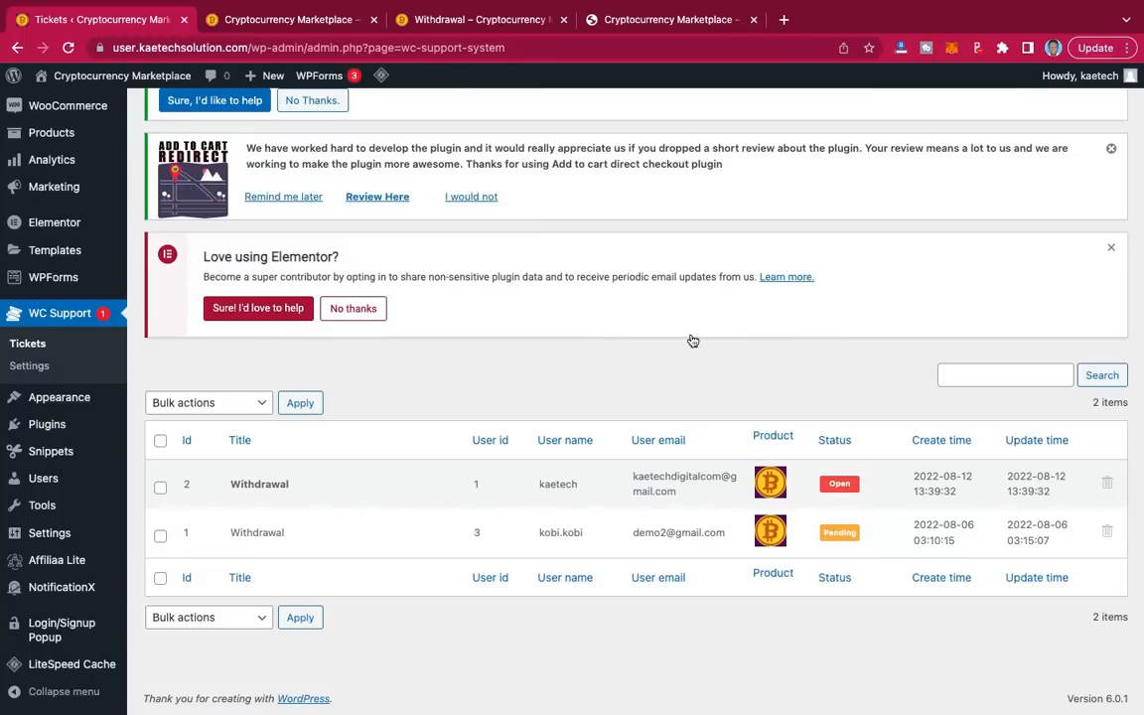
left_click(250, 533)
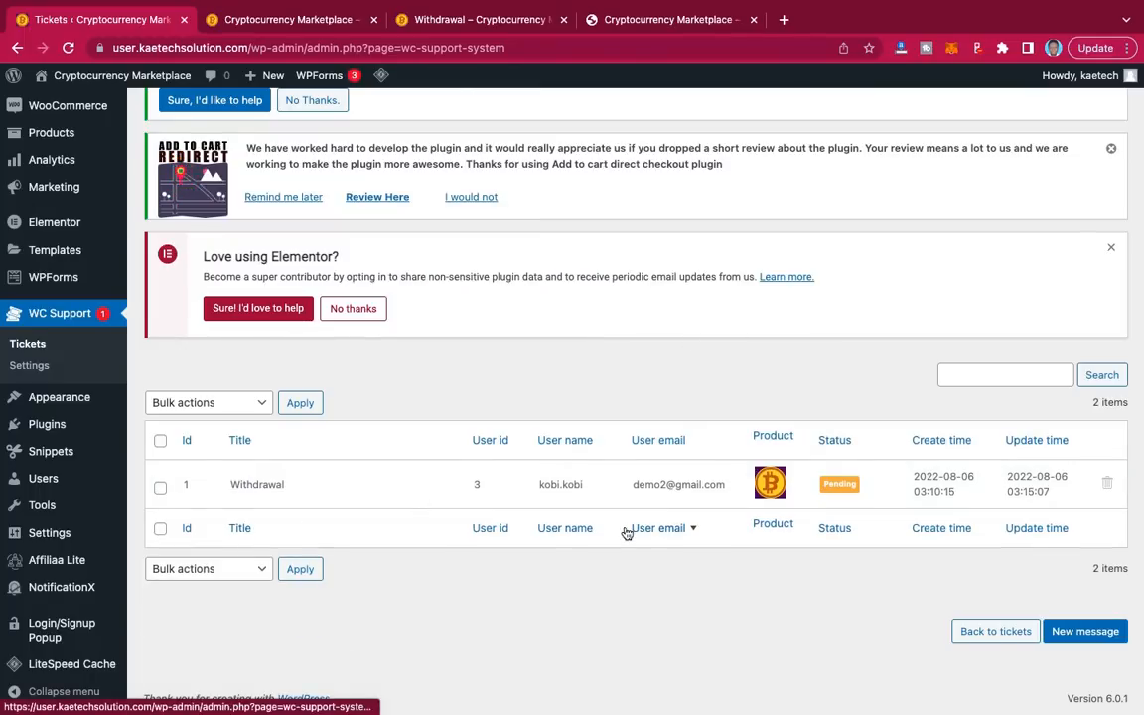
scroll(625, 534, "down", 7)
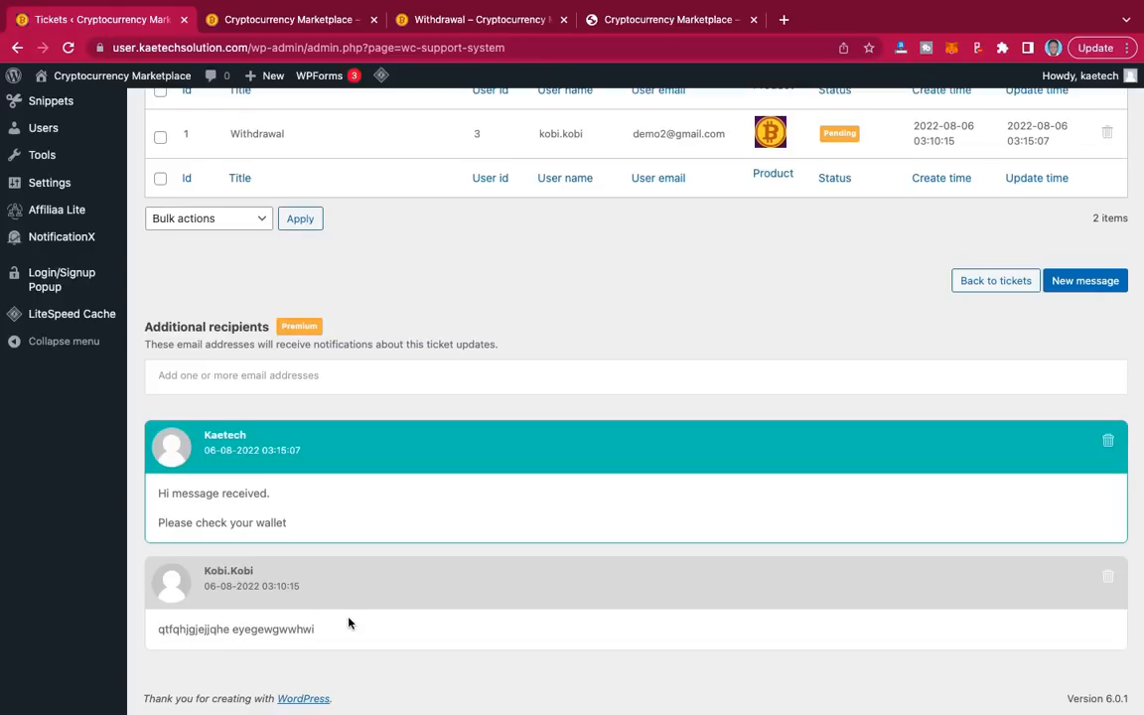
scroll(388, 509, "up", 3)
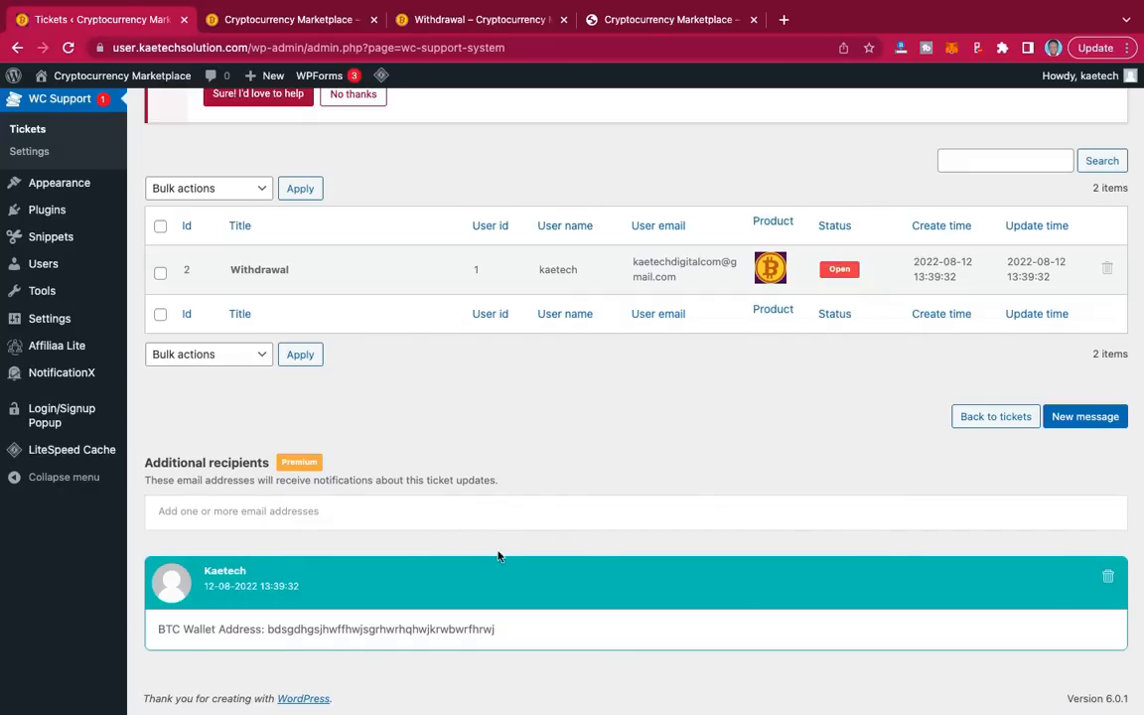
Step: Send a new reply on ticket #2 saying 'Hi investment paid. Check your wallet'
left_click(1089, 419)
left_click(458, 500)
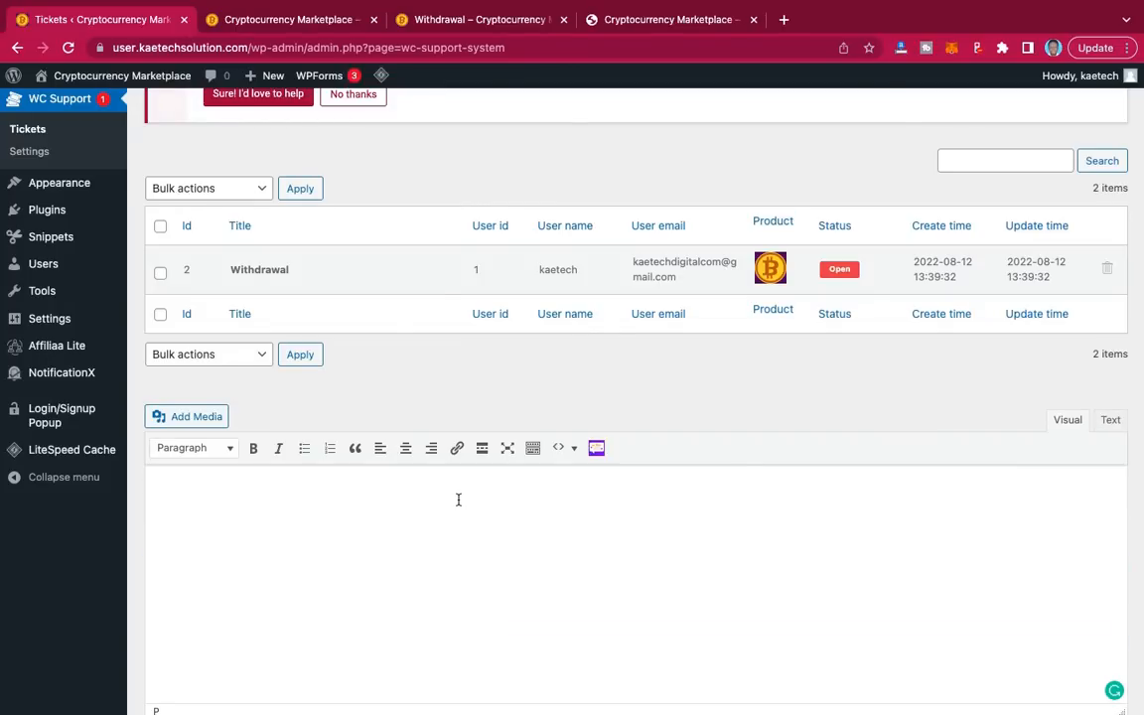
type("Hi")
type("ins")
type("estment pa")
type("id")
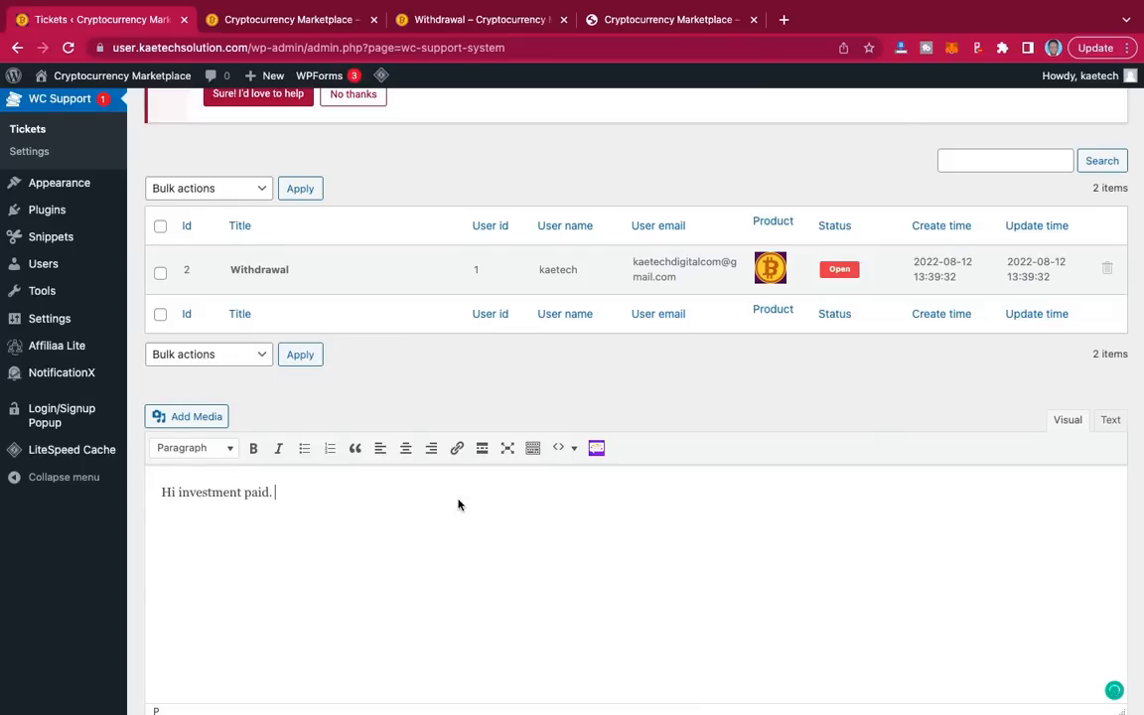
type(". Check your wallet")
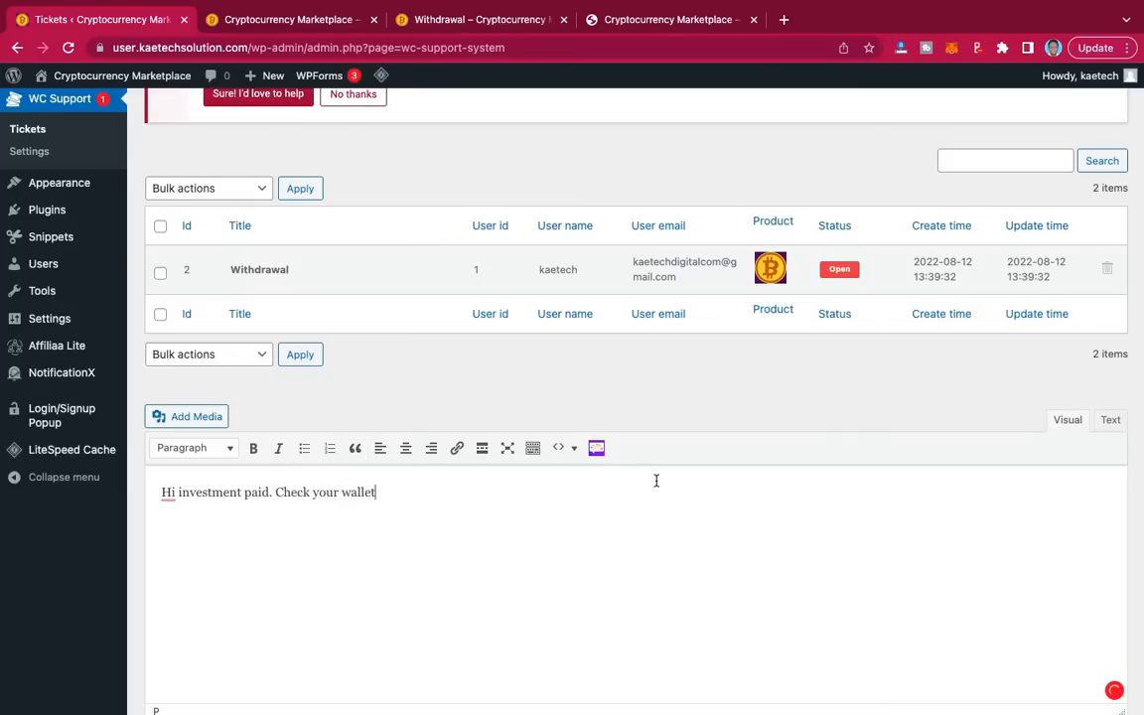
scroll(656, 480, "down", 3)
scroll(655, 480, "down", 1)
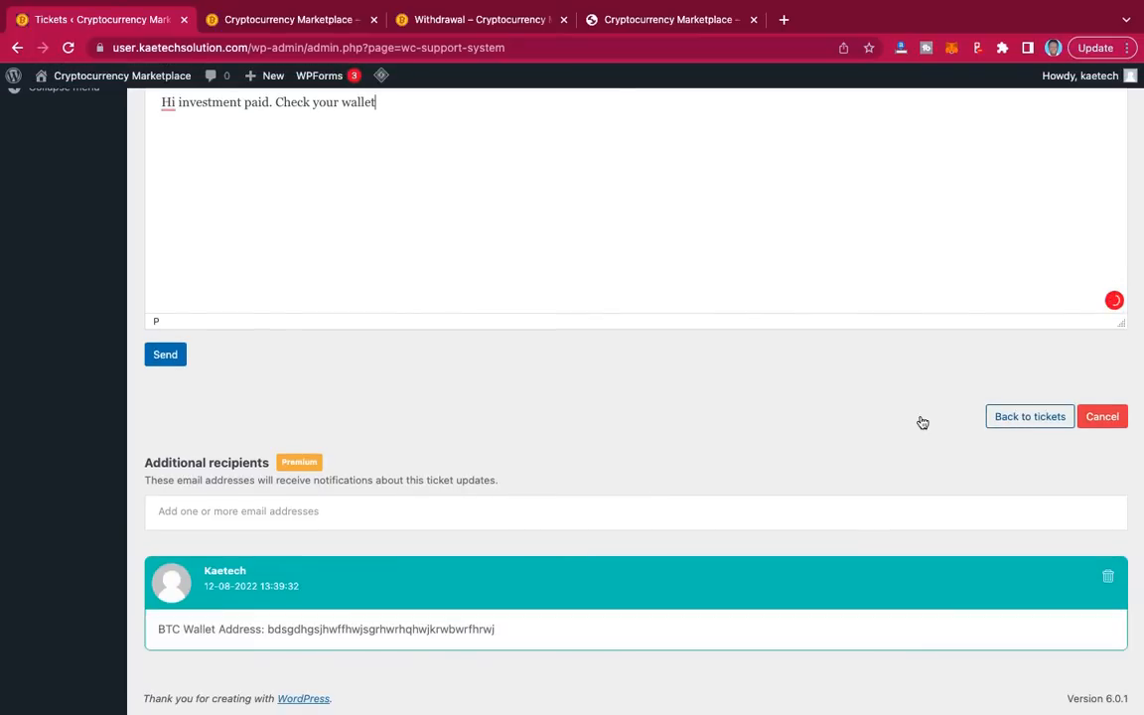
left_click(166, 354)
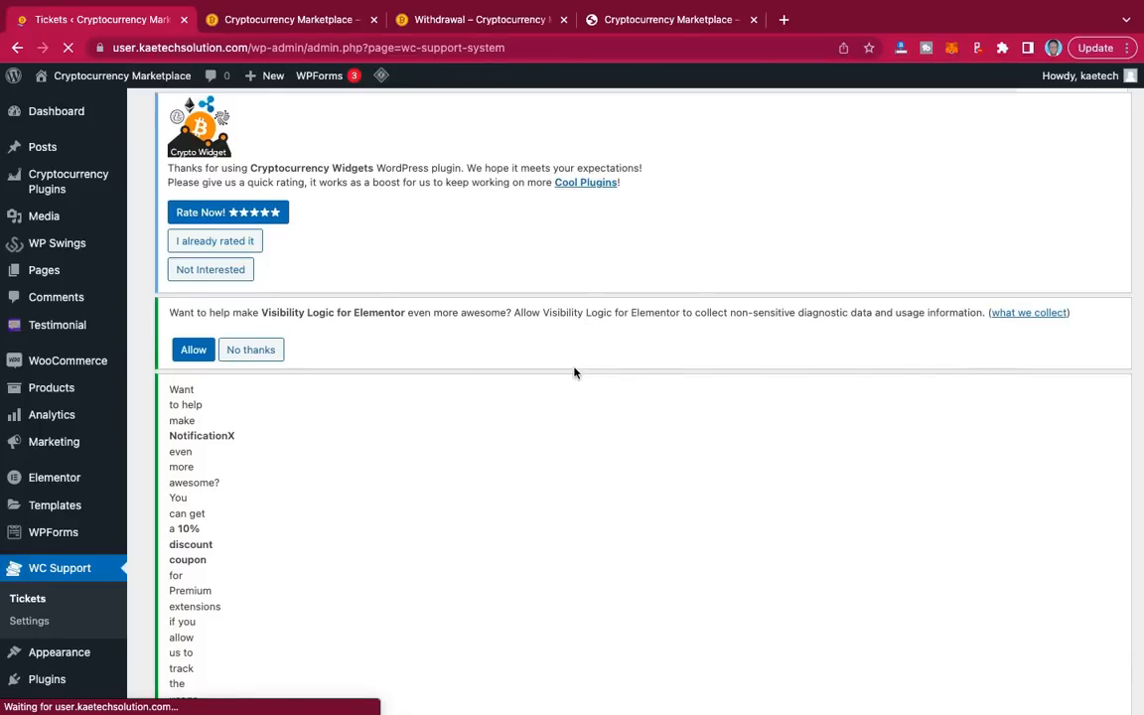
Step: Open WP Swings > Wallet System and its Wallet tab to view the four users' balances
scroll(574, 373, "down", 3)
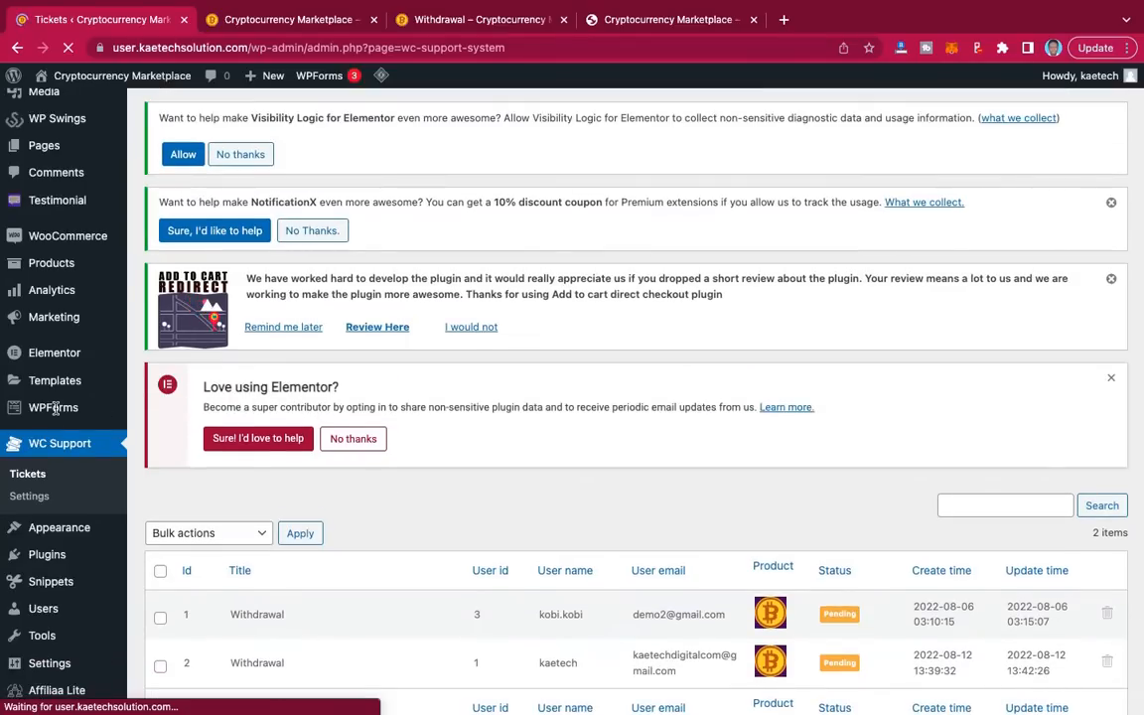
left_click(44, 381)
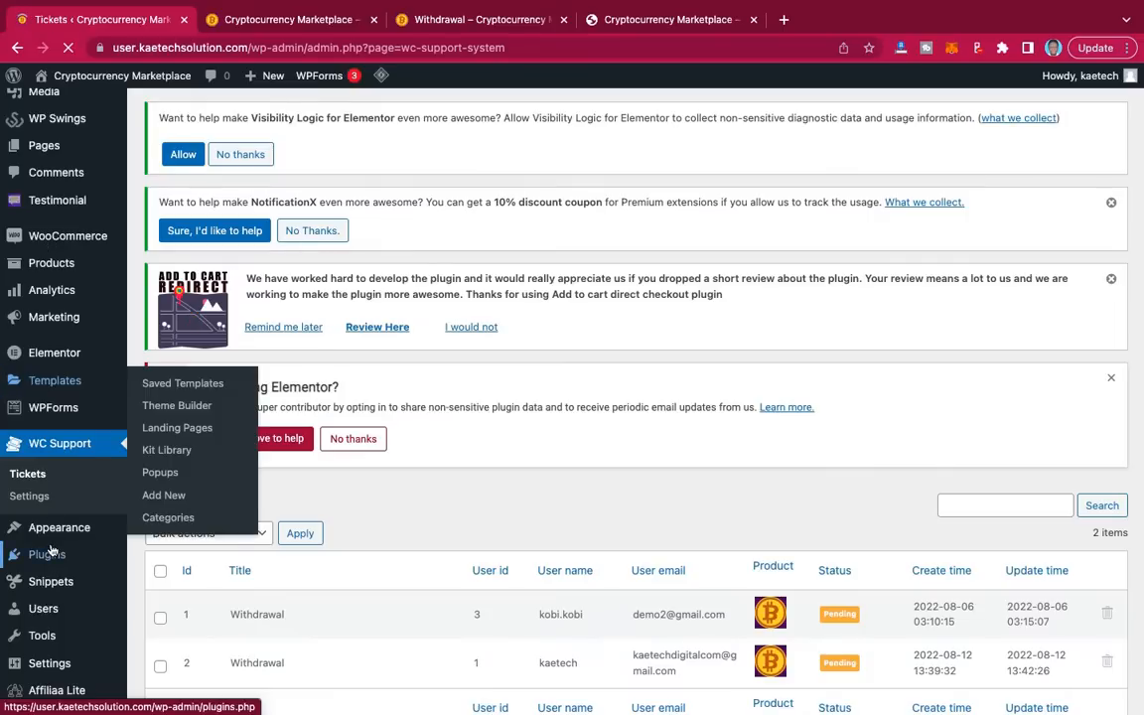
mouse_move(52, 551)
scroll(49, 551, "down", 2)
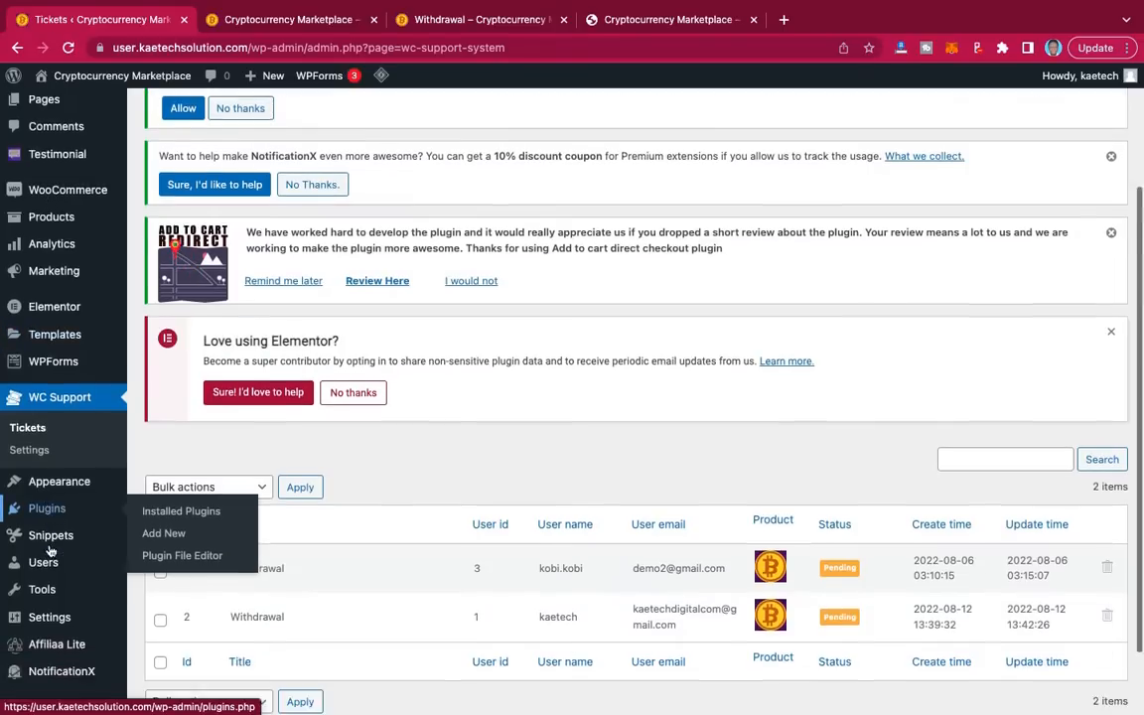
scroll(50, 551, "down", 2)
scroll(49, 551, "up", 4)
scroll(50, 551, "down", 2)
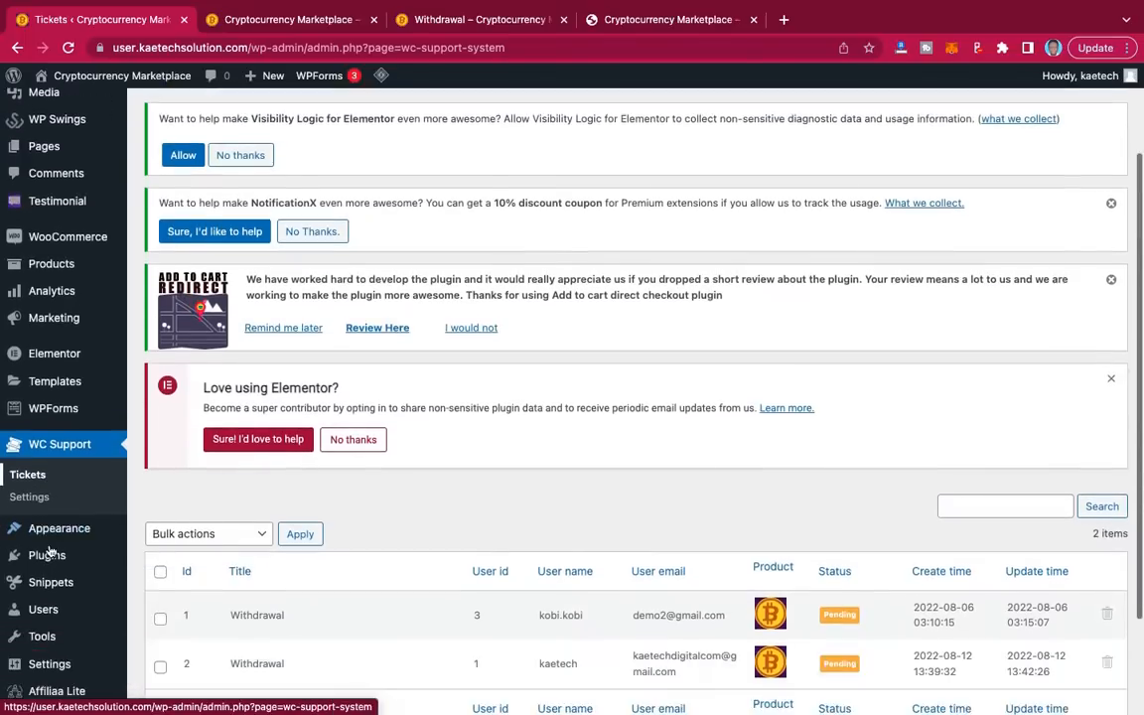
scroll(50, 551, "up", 3)
mouse_move(57, 248)
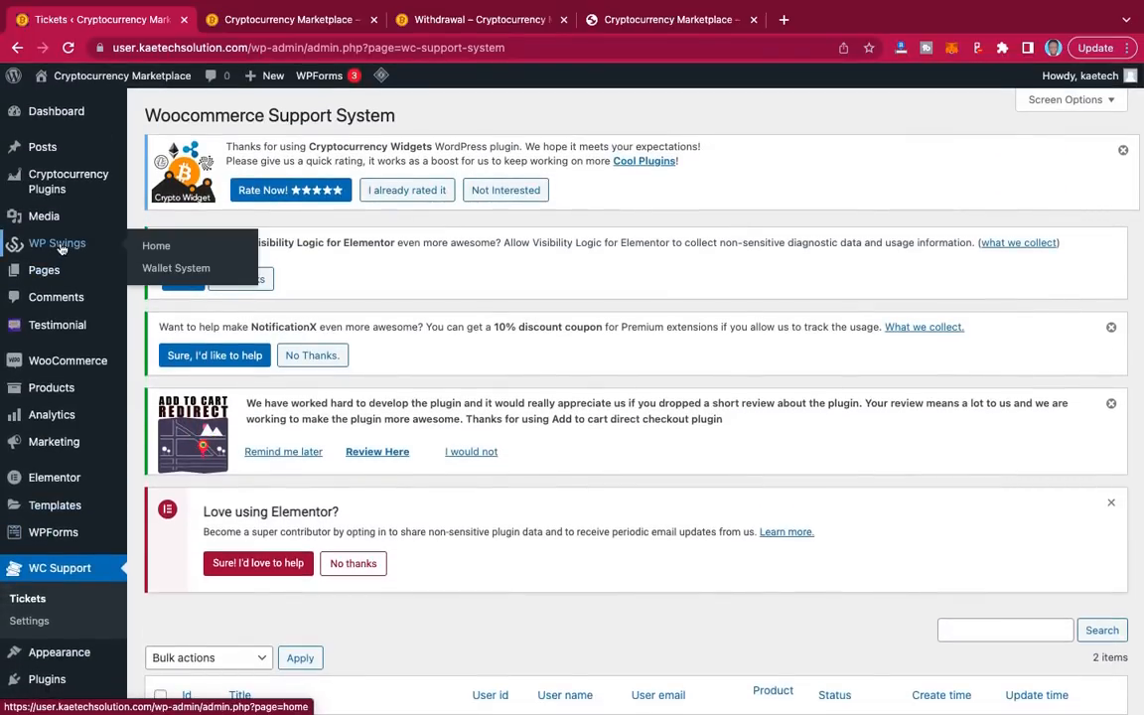
left_click(159, 271)
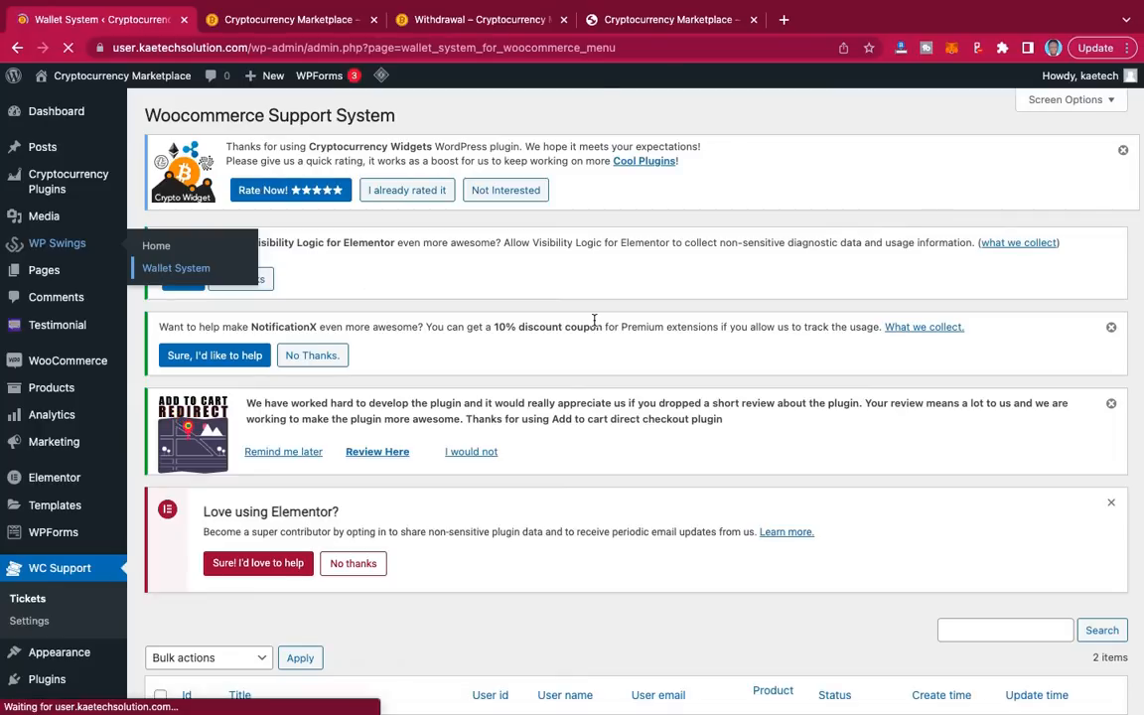
scroll(637, 435, "down", 5)
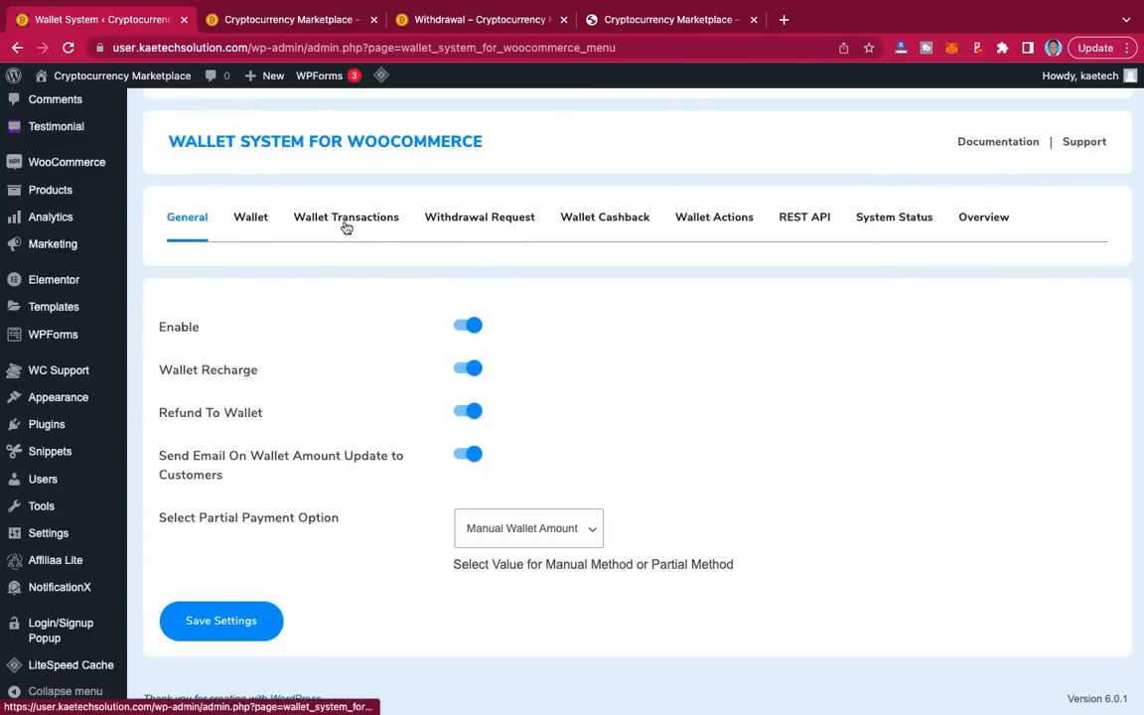
left_click(249, 222)
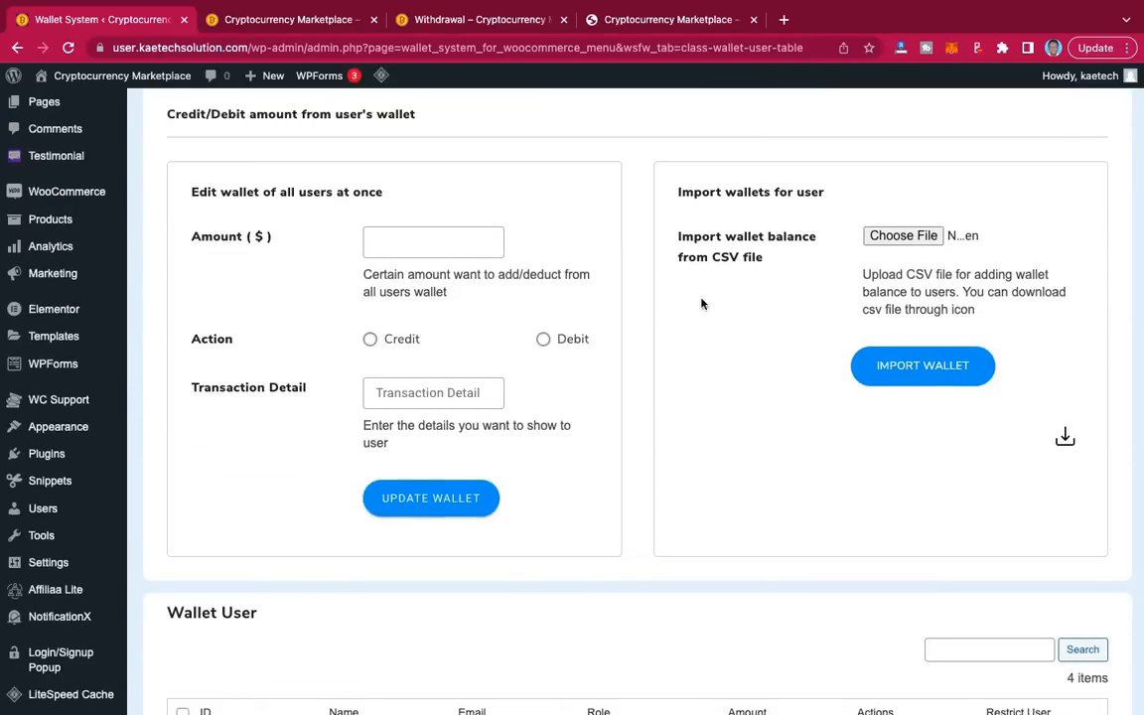
scroll(702, 301, "down", 3)
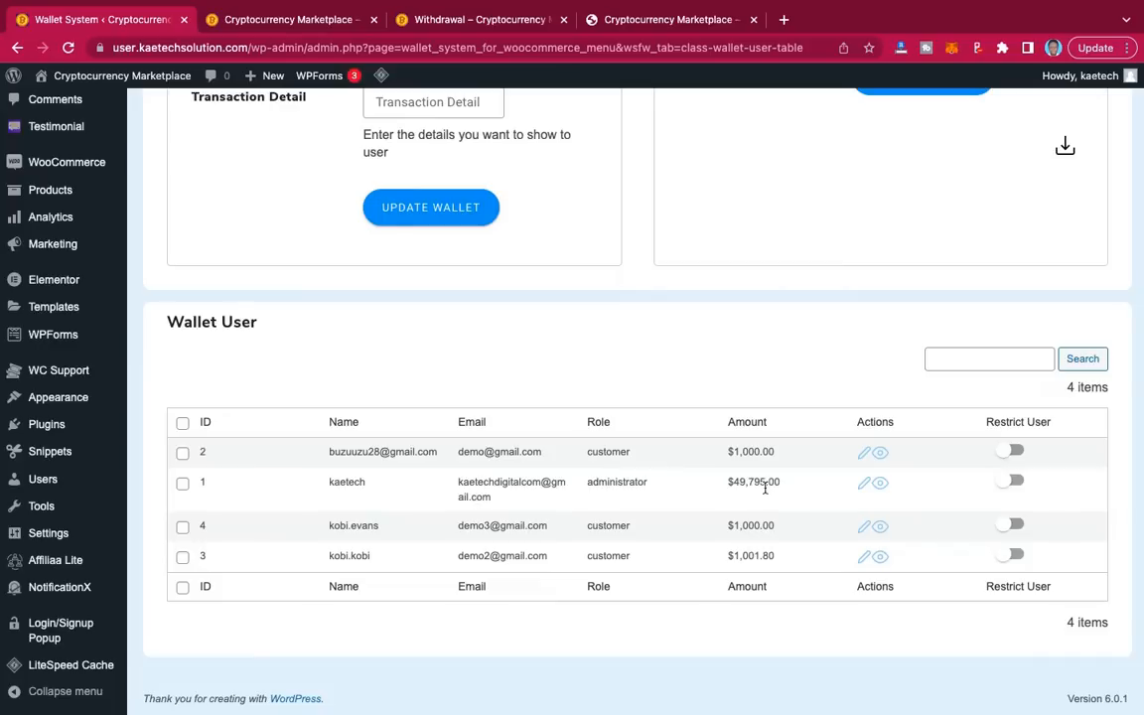
Step: Use Edit Wallet on the administrator row to apply a $450 Credit Wallet update
left_click(864, 485)
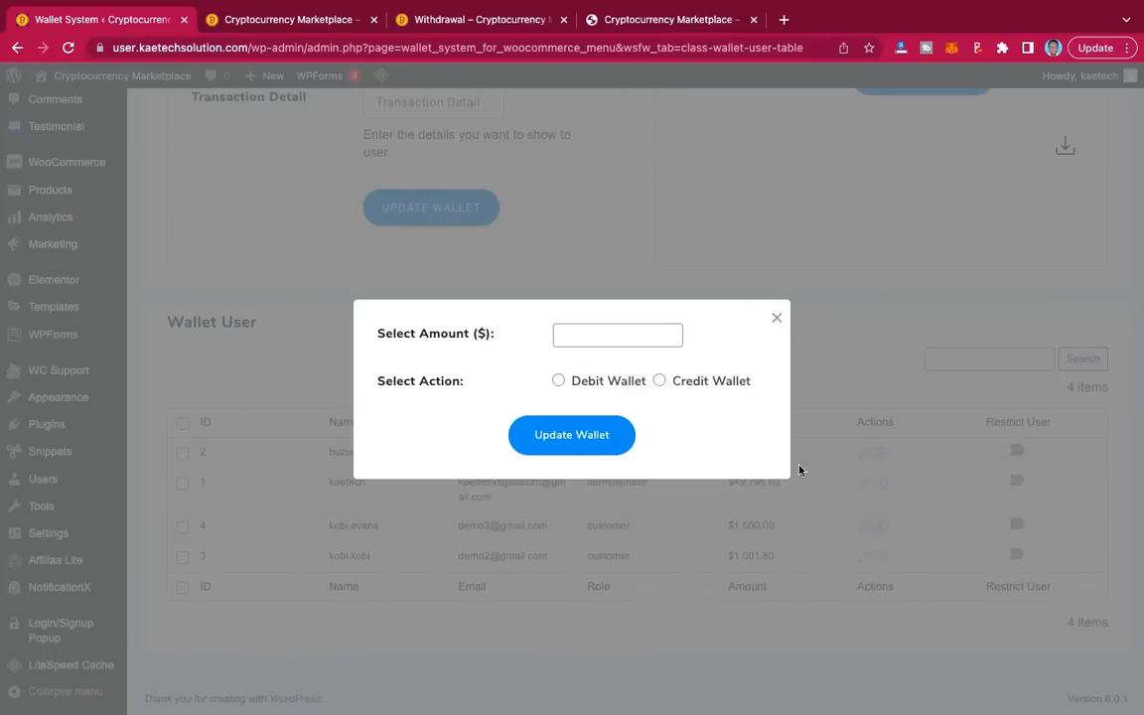
left_click(658, 381)
left_click(595, 338)
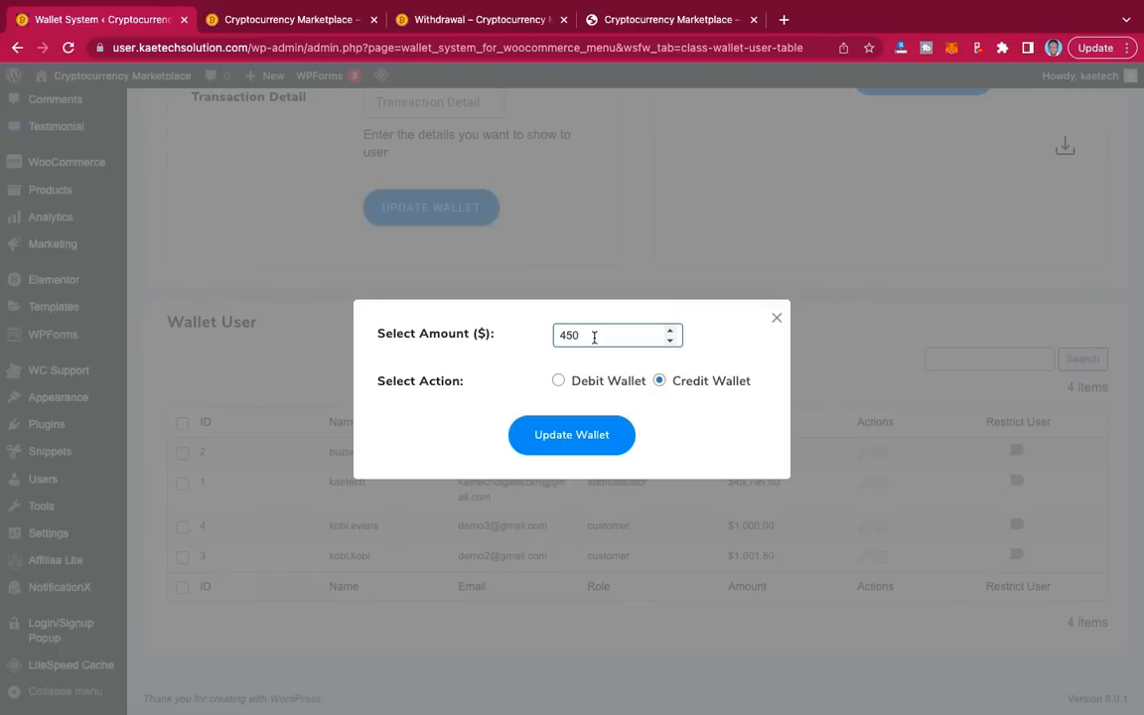
left_click(588, 440)
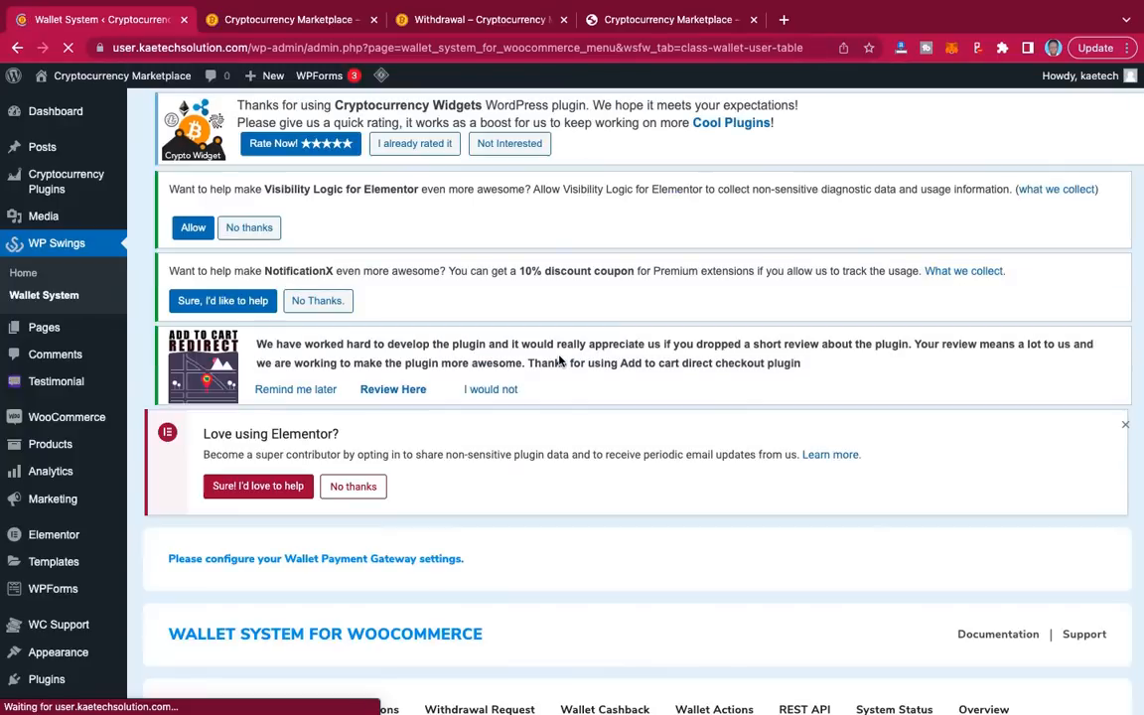
scroll(559, 360, "down", 10)
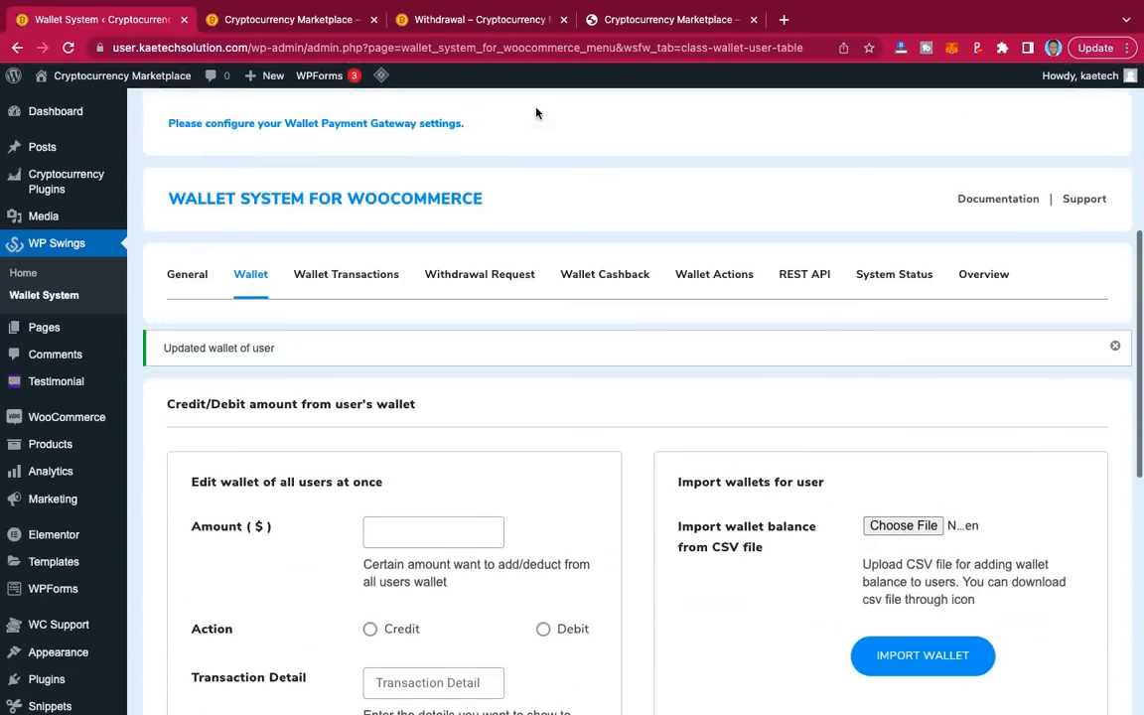
Step: From My Account, open Wallet (balance $50,245.00) and then the Wallet Withdrawal Request form
left_click(481, 28)
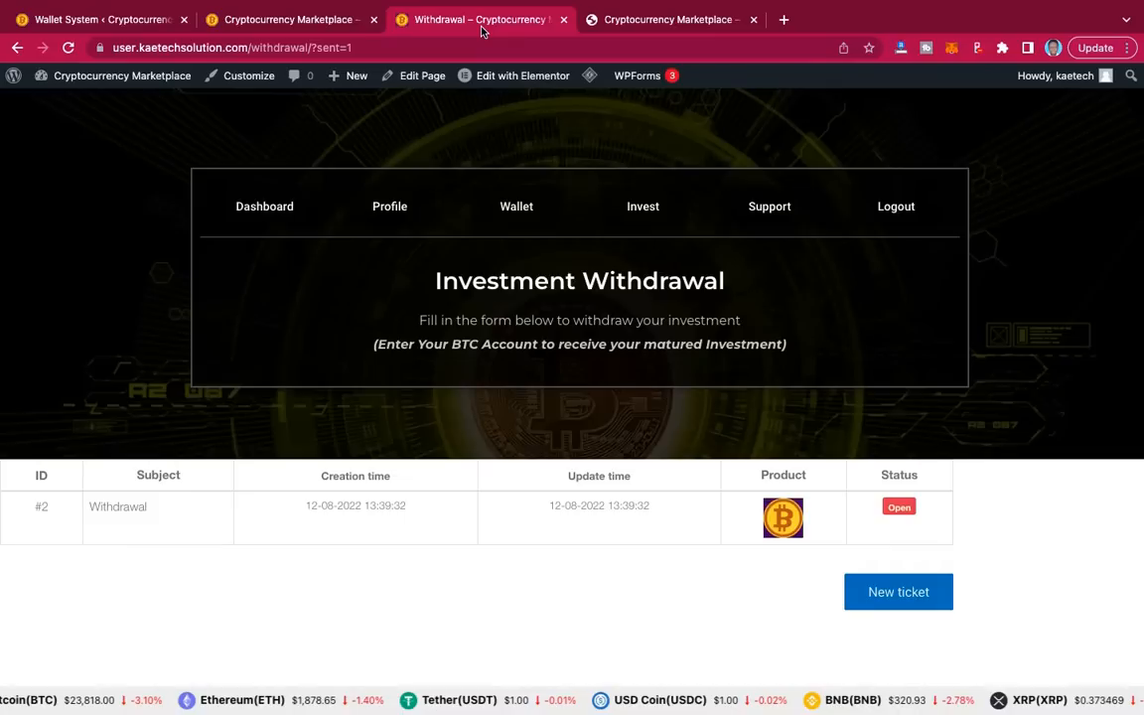
left_click(253, 206)
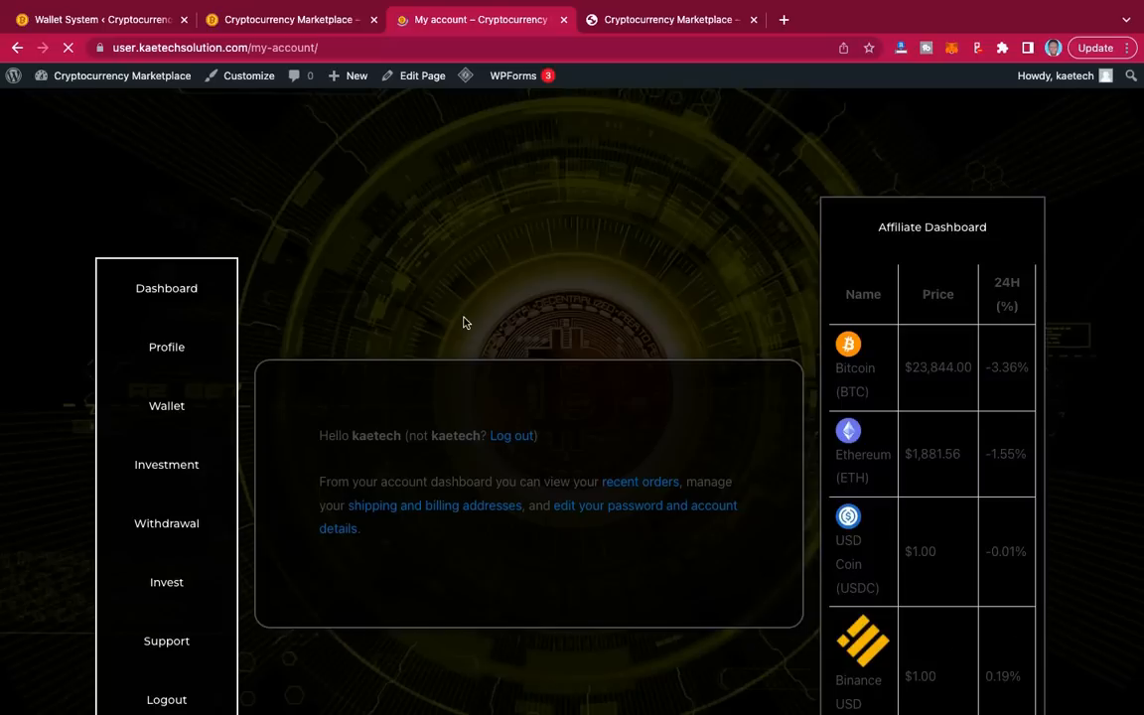
left_click(170, 416)
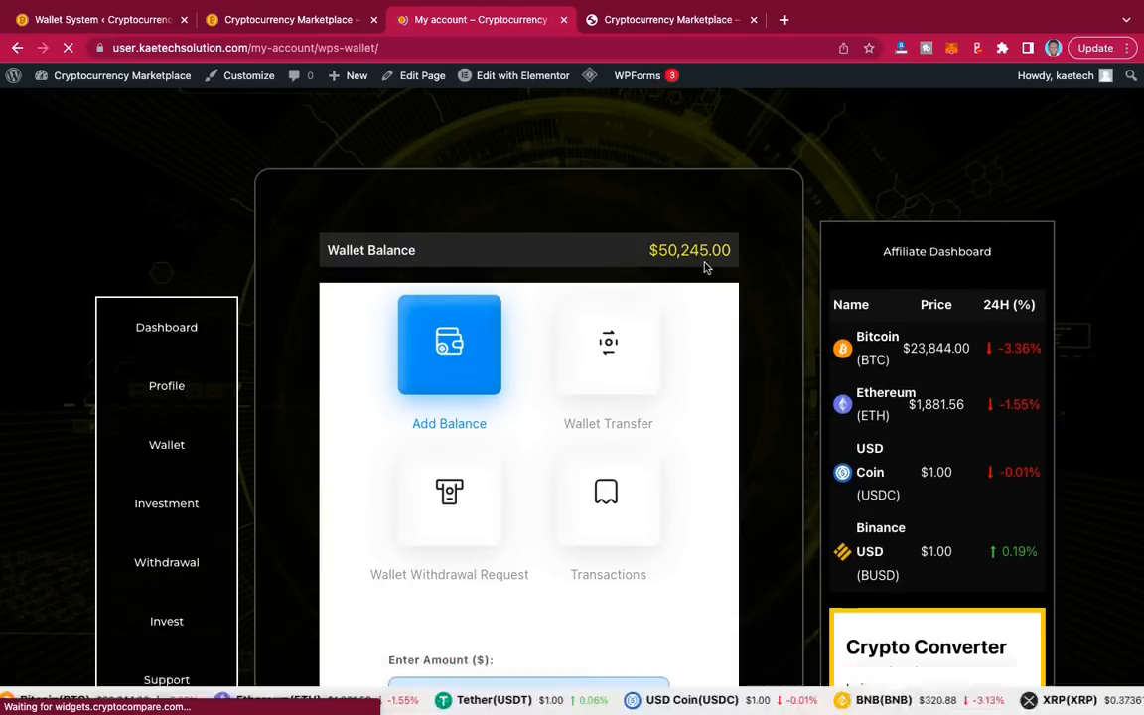
scroll(669, 369, "down", 2)
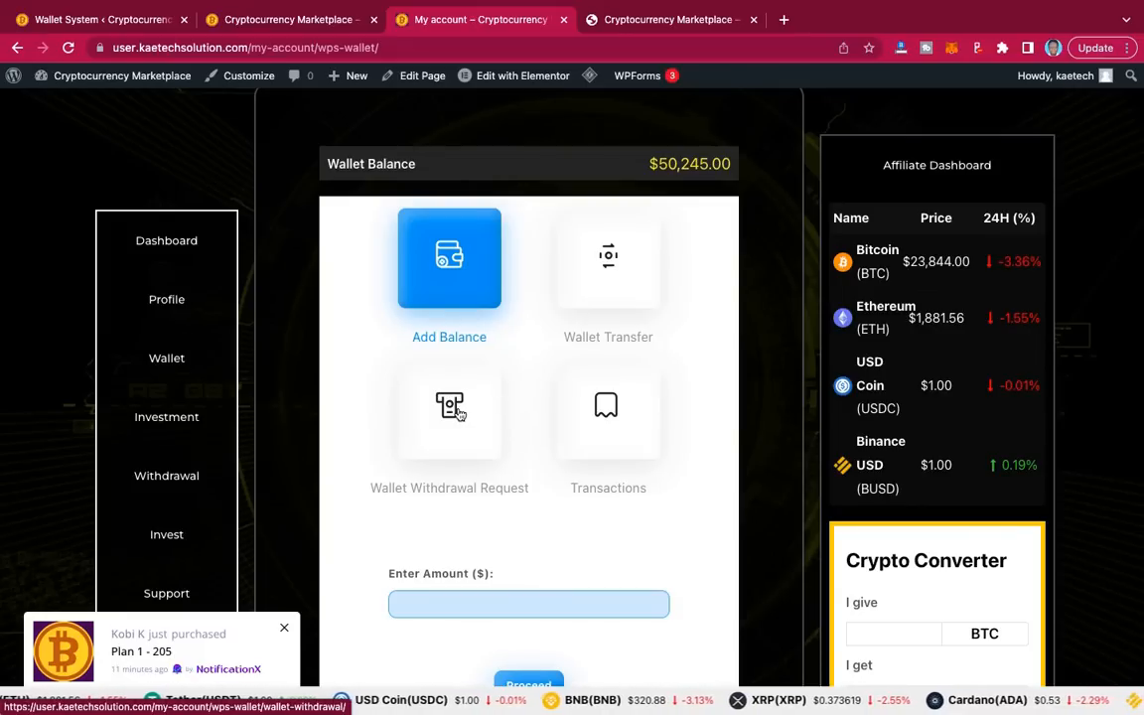
left_click(457, 413)
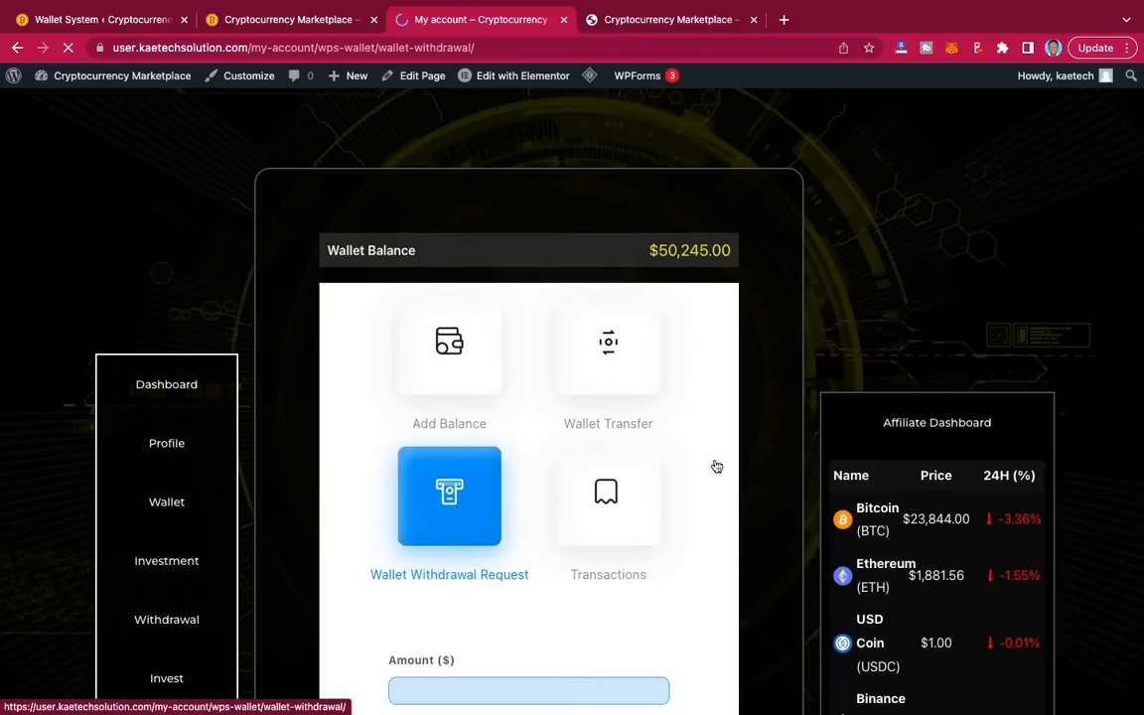
Step: Enter 1000 as the withdrawal amount and start the note with the bank name Ecobank Ghana
scroll(695, 427, "down", 4)
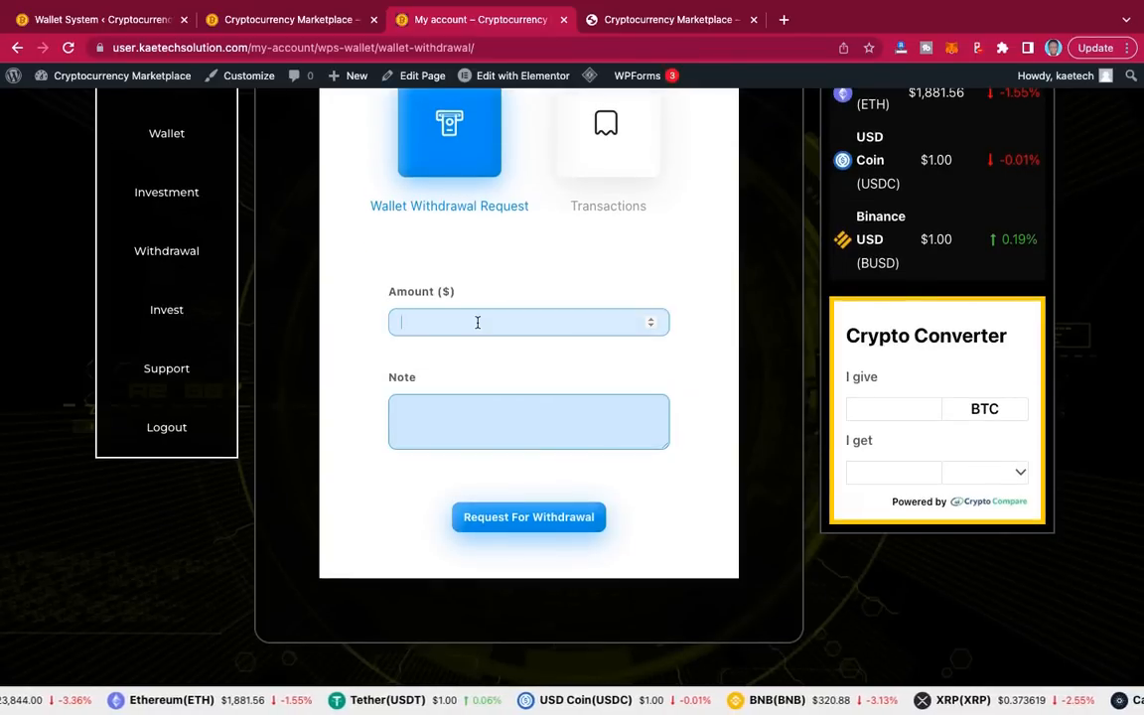
type("000")
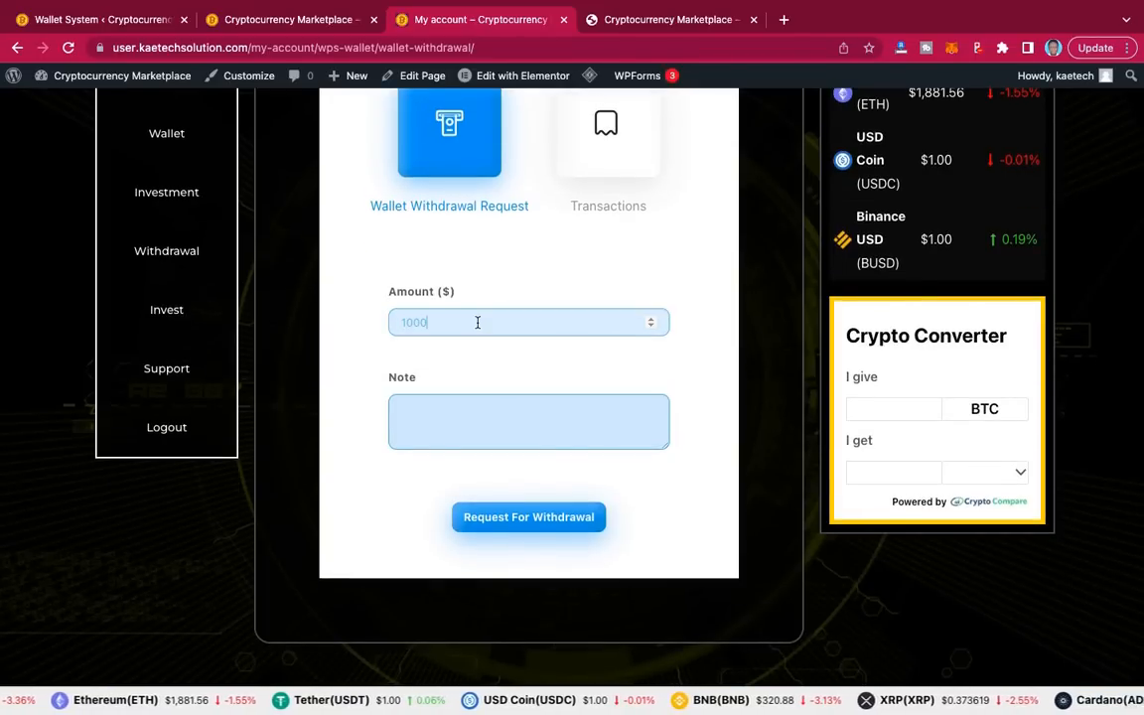
left_click(474, 425)
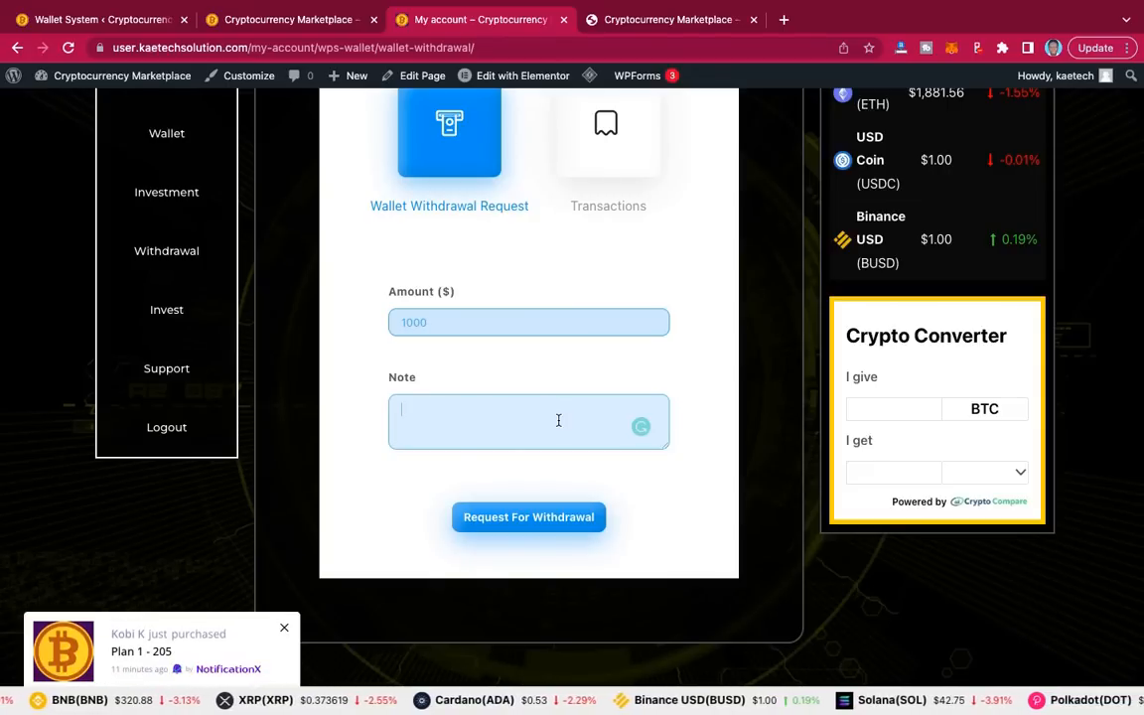
type("nk N")
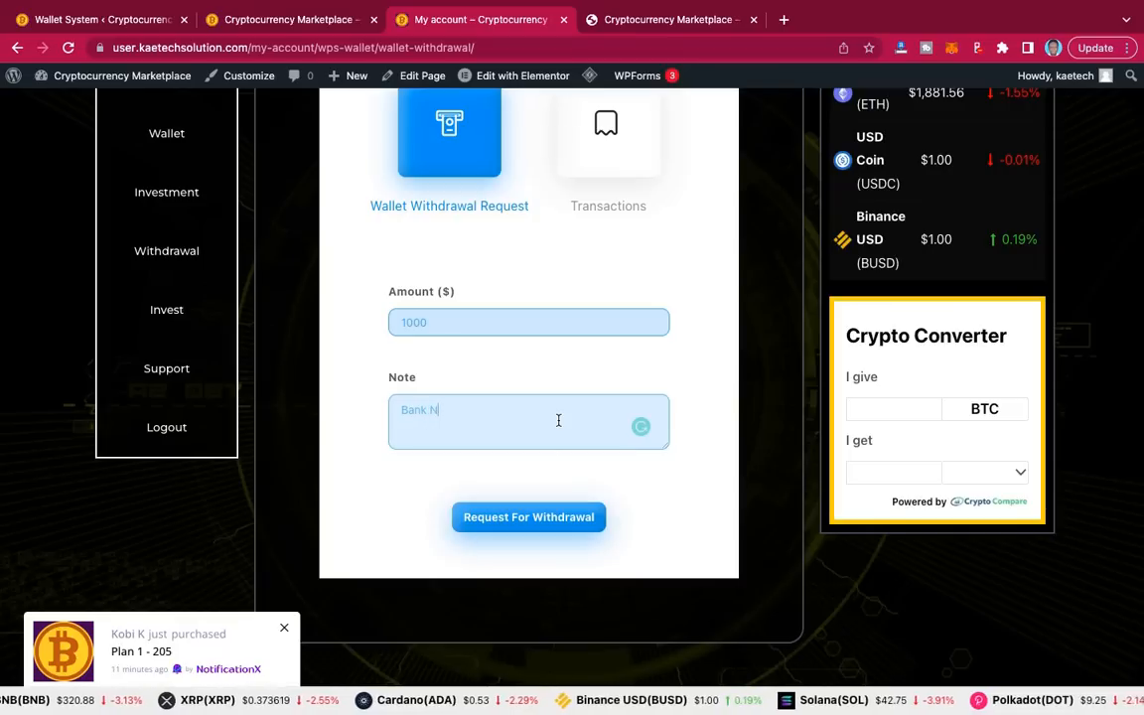
type("ame ")
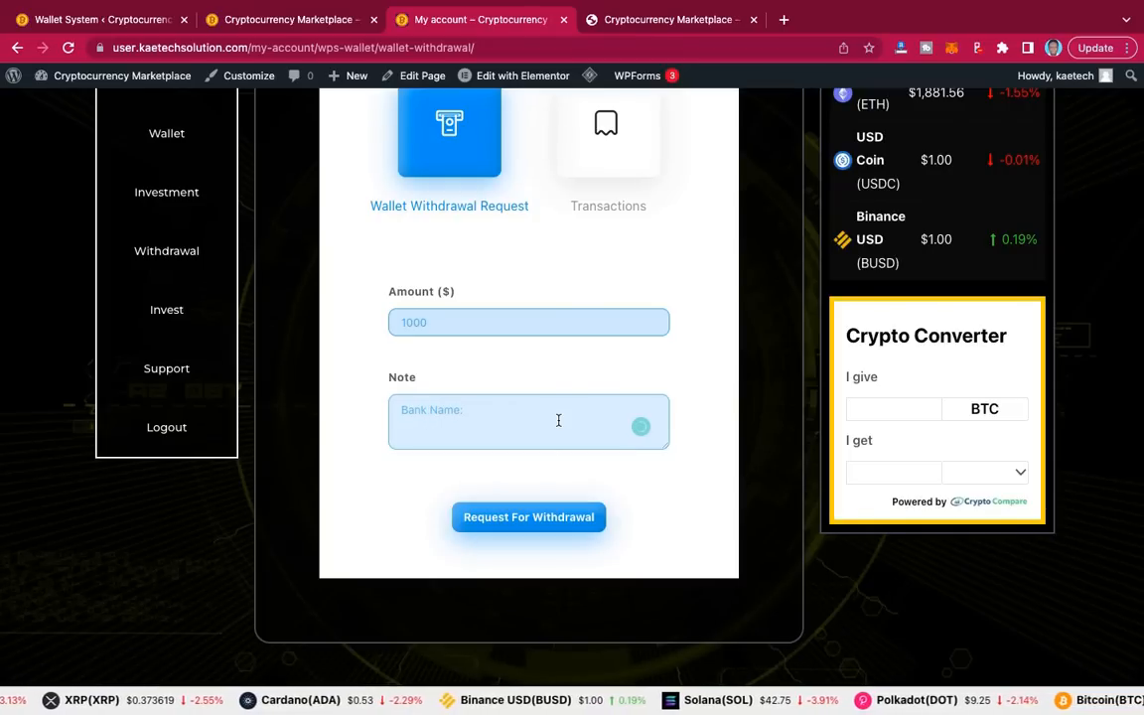
type(" Ecobank")
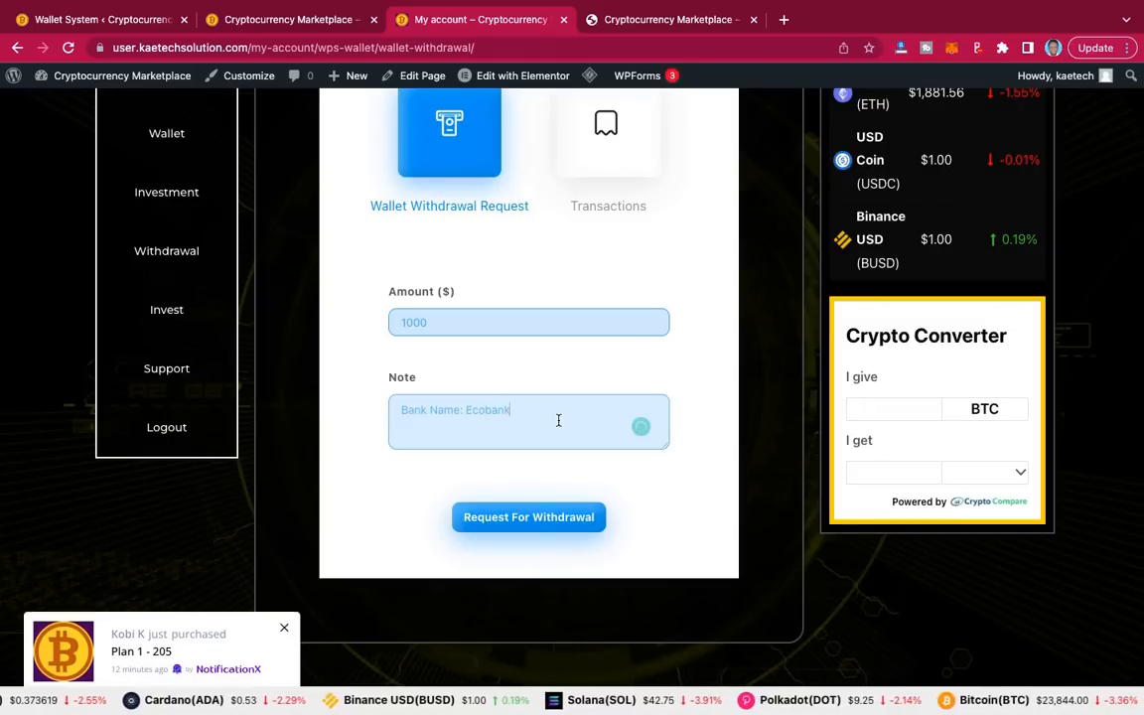
type(" Ghana")
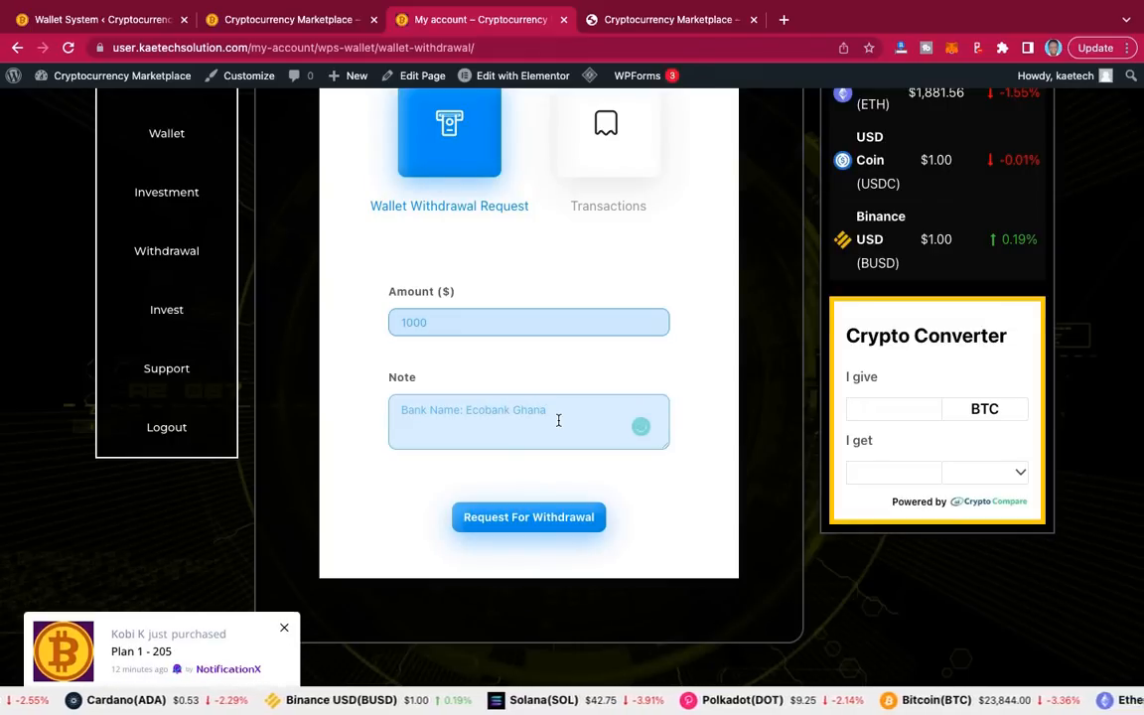
Step: Add the beneficiary name, account number and SWIFT code on separate note lines
key("Return")
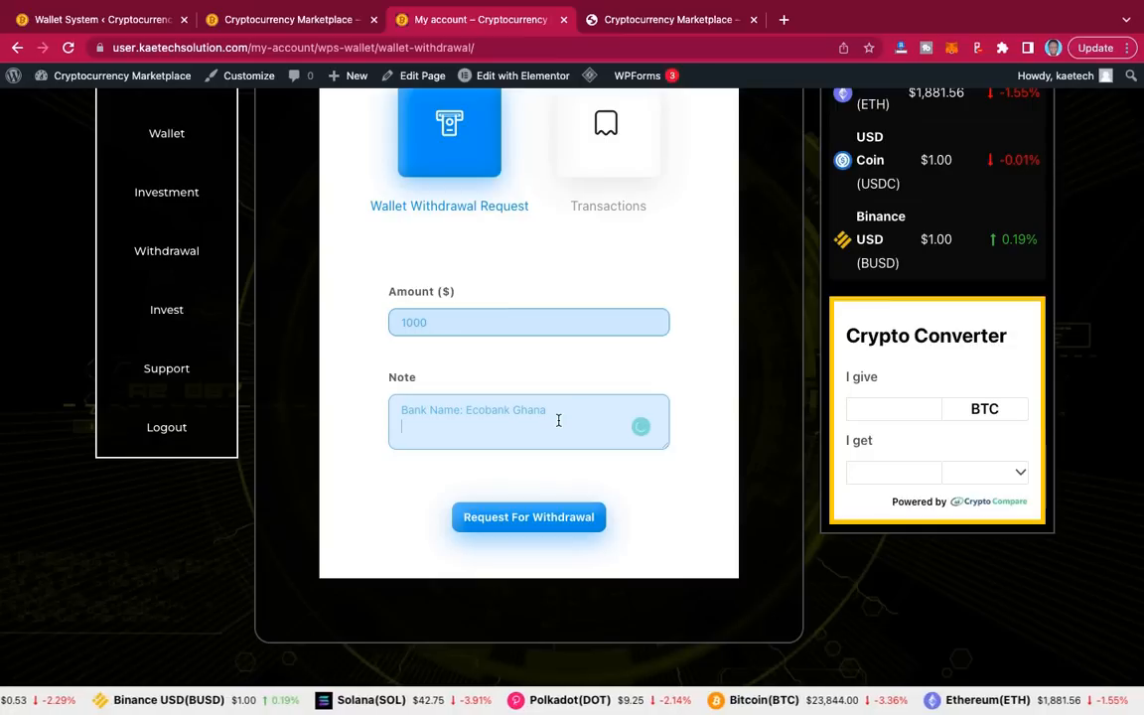
type("Be")
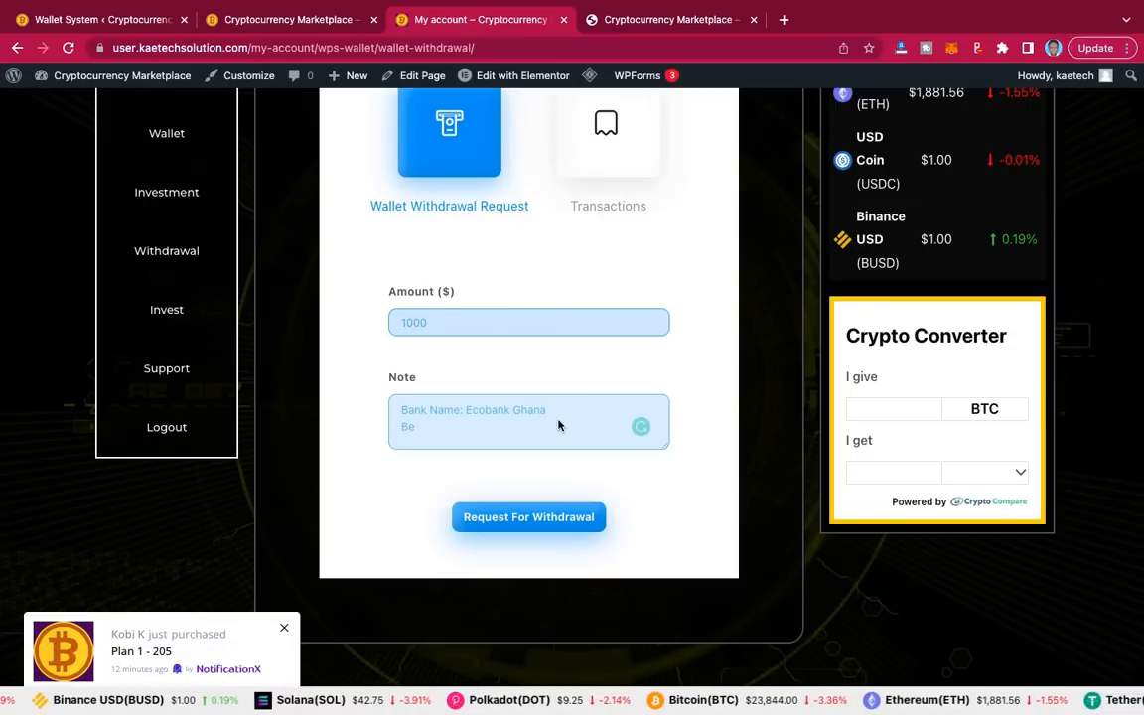
type("nef")
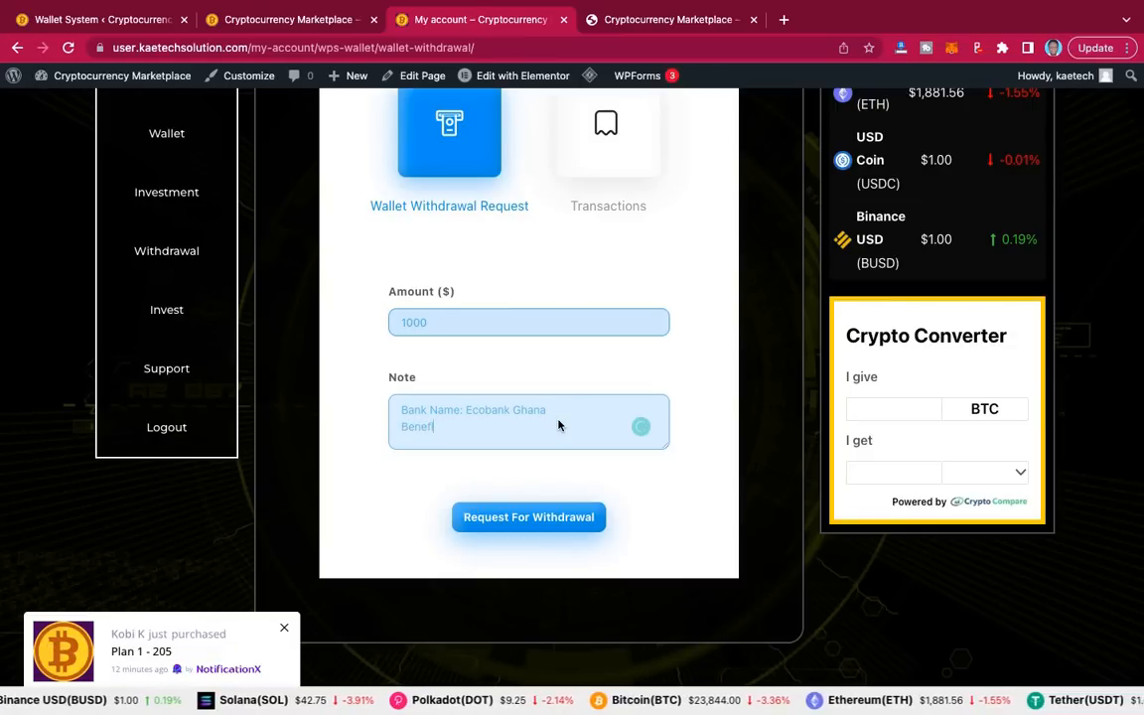
type("iciary Name")
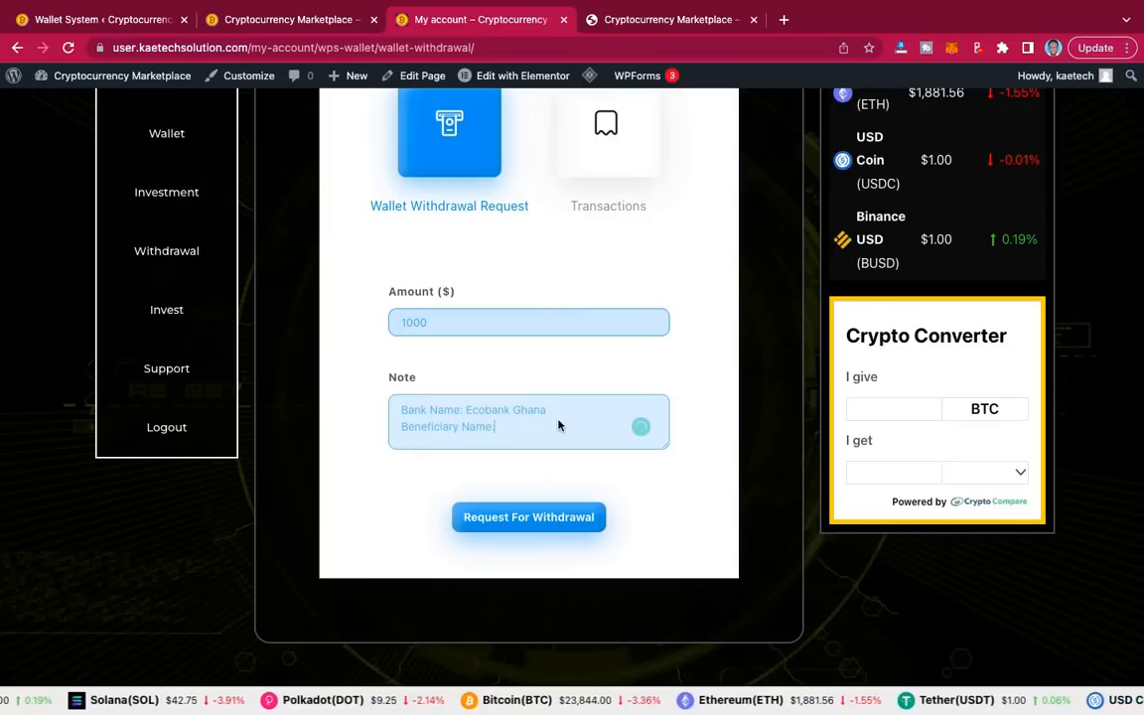
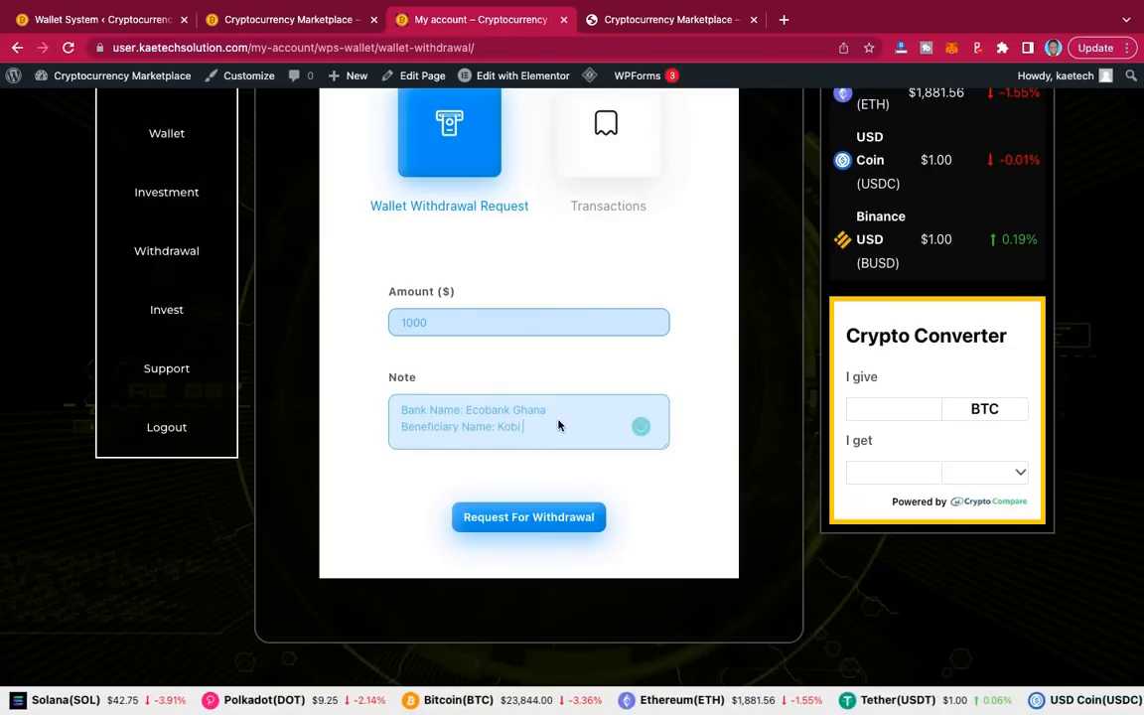
key("Return")
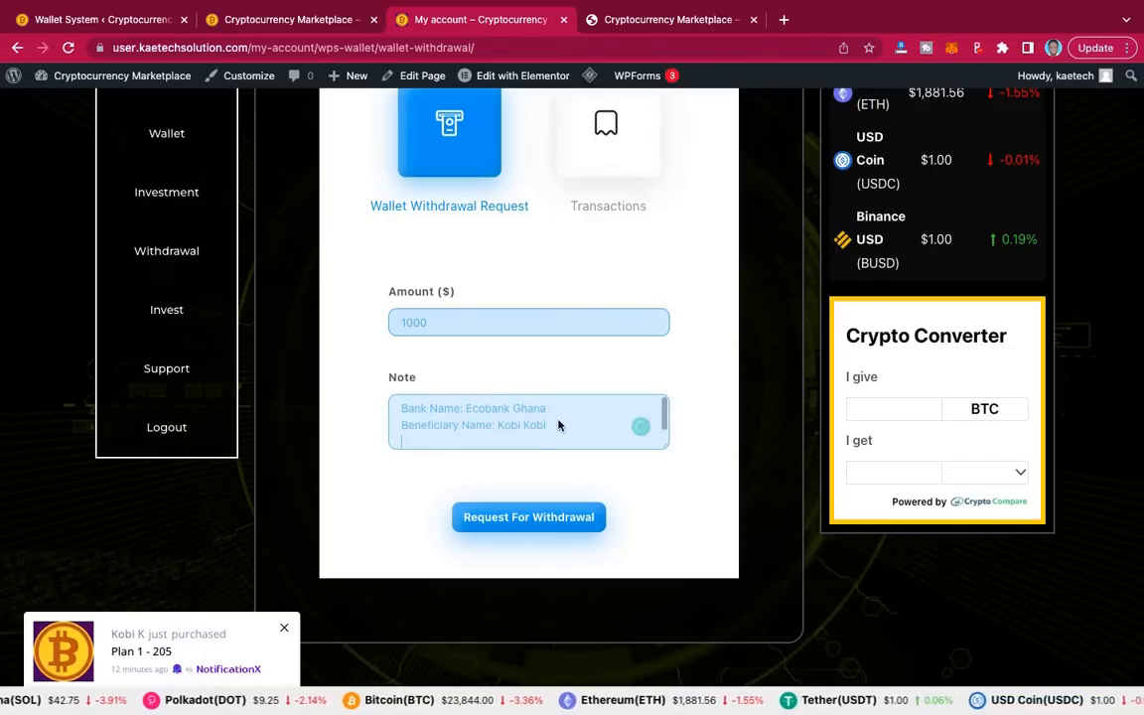
type("Account Number")
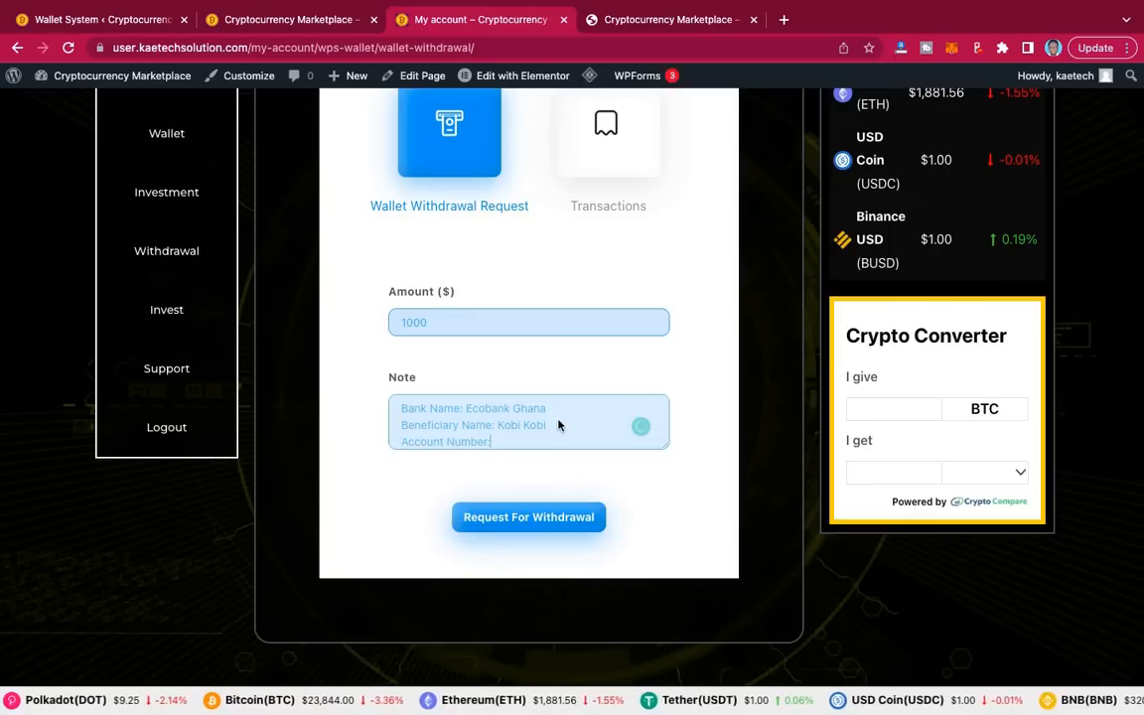
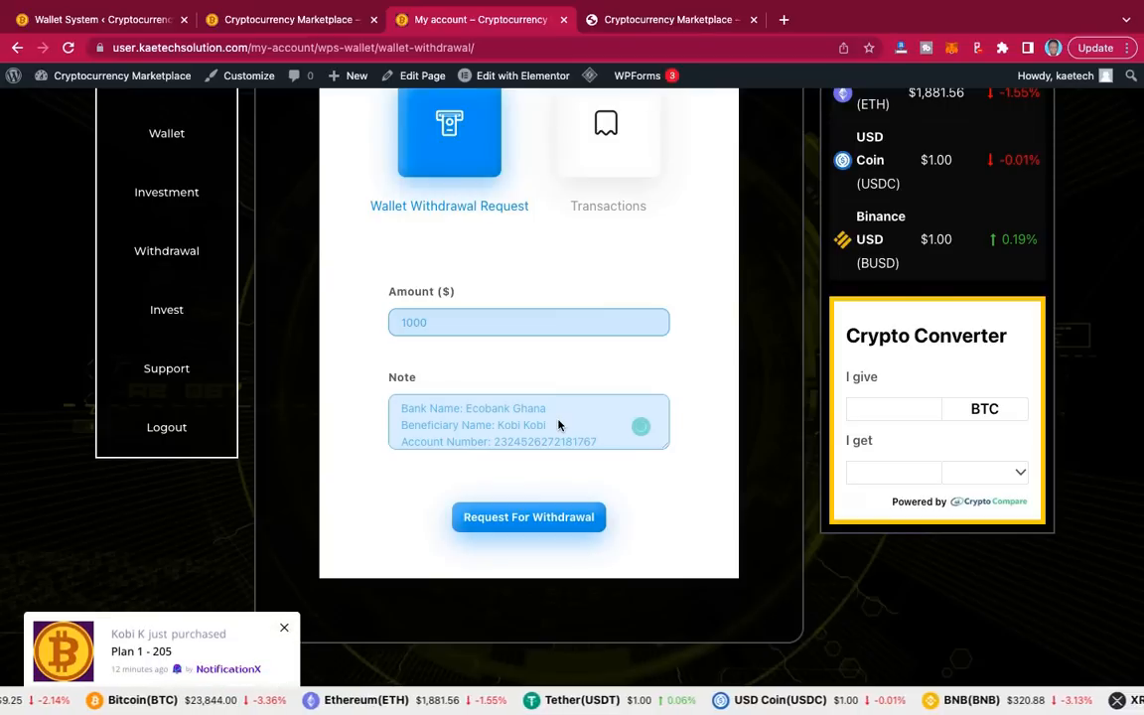
key("Return")
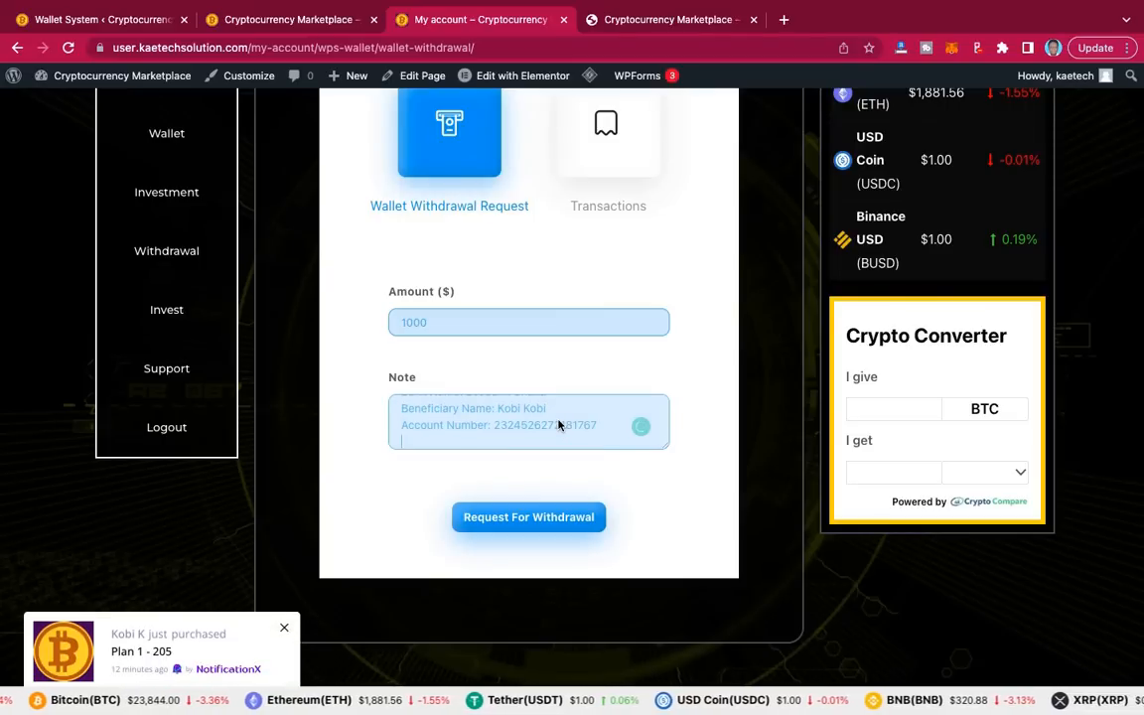
type("SWIFT Code:")
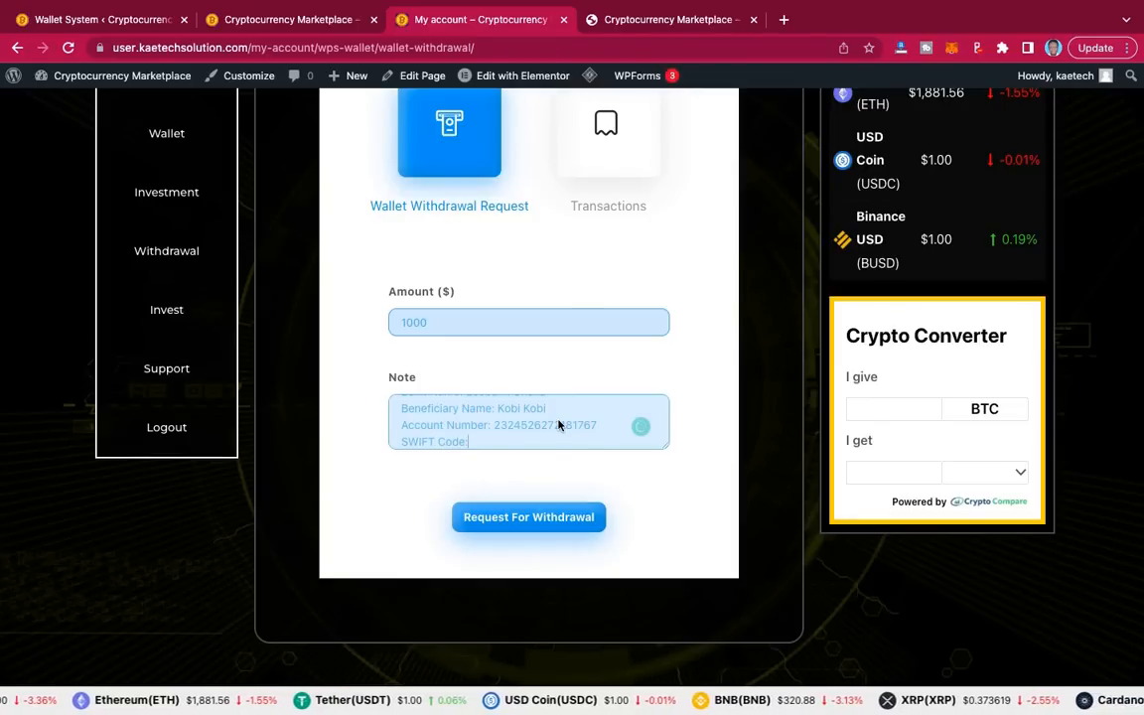
type("E")
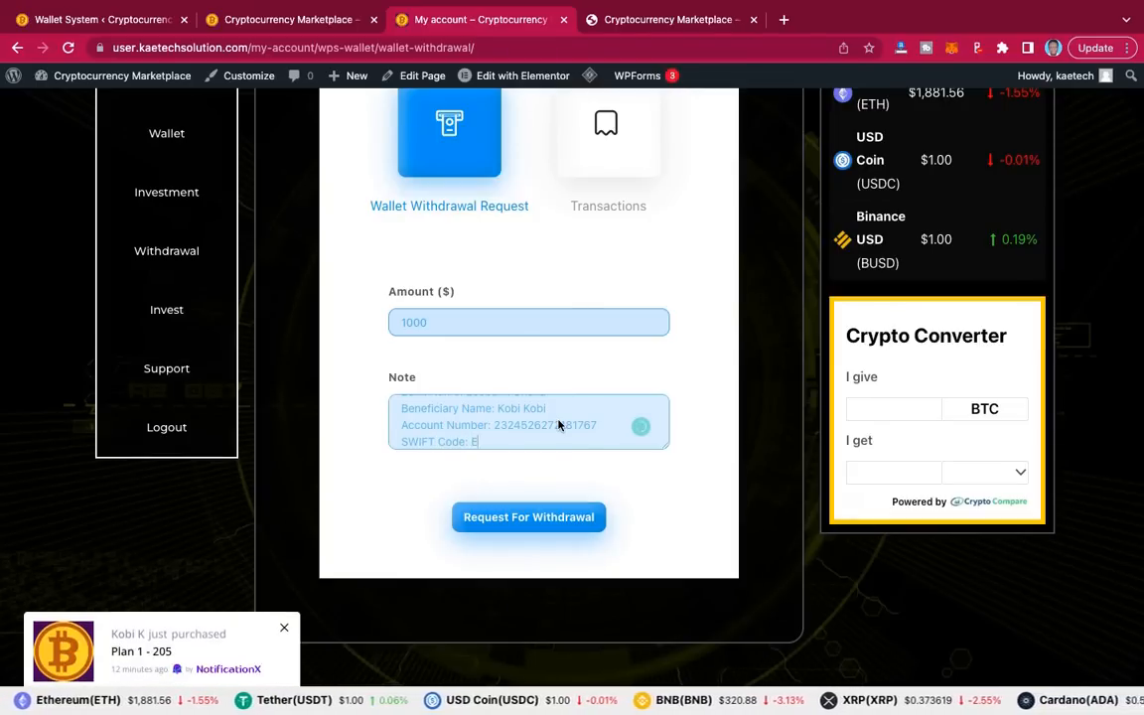
type("CHoo2425")
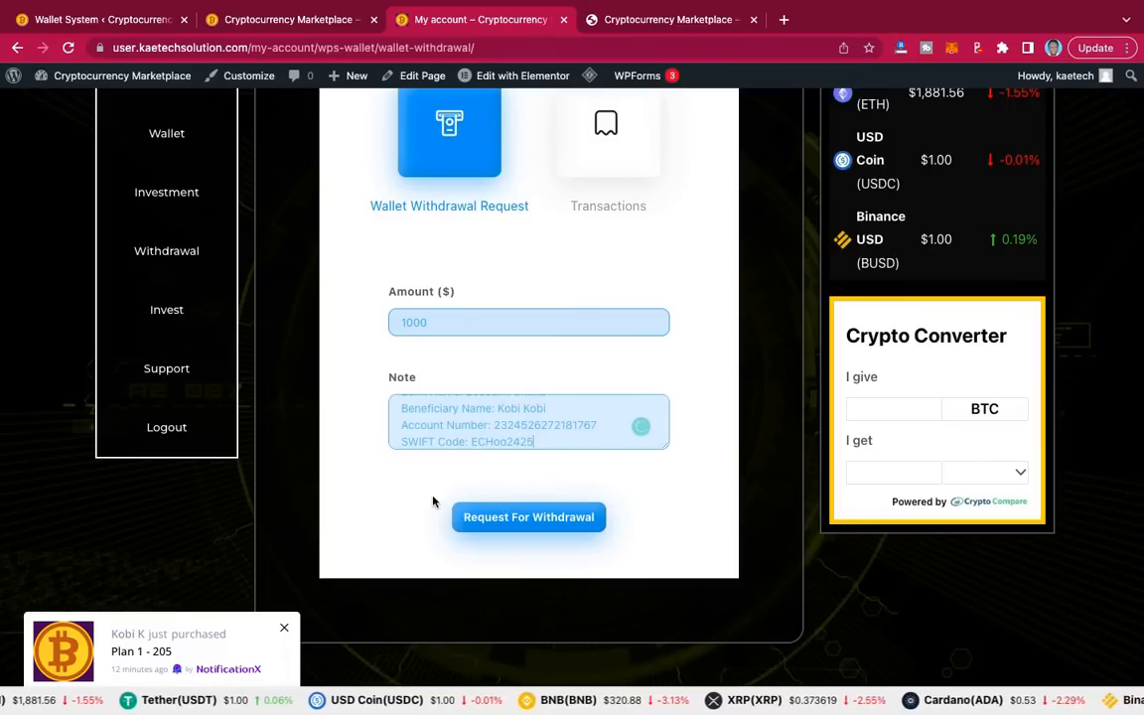
left_click(529, 521)
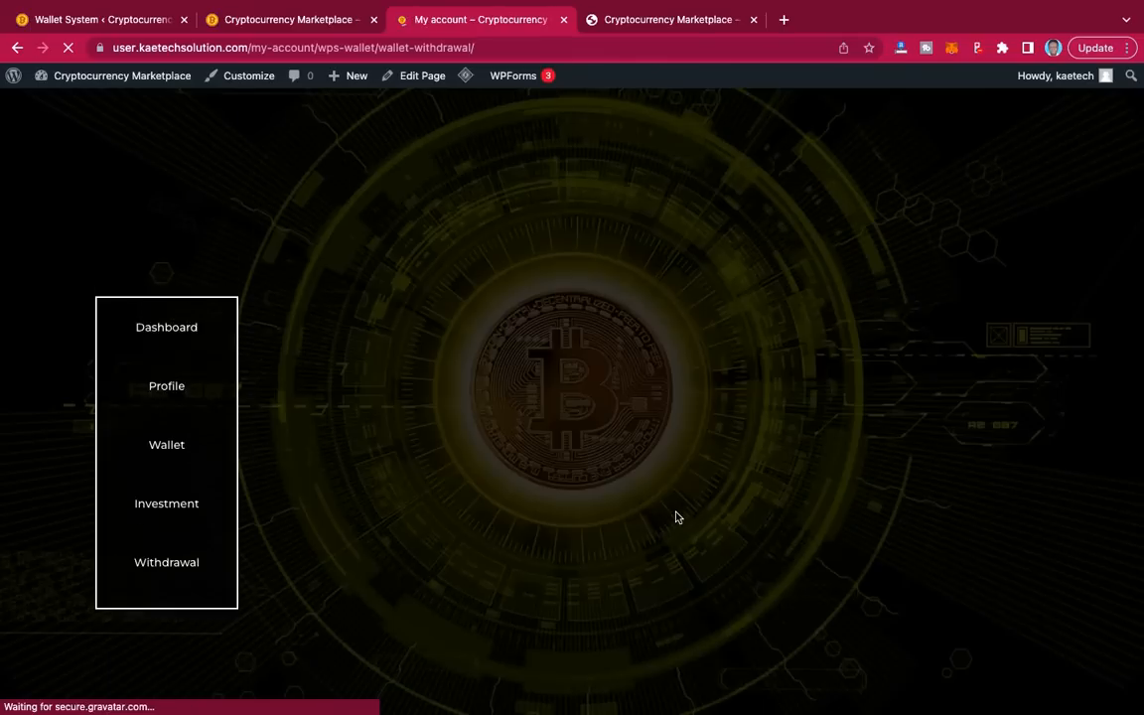
scroll(675, 517, "down", 1)
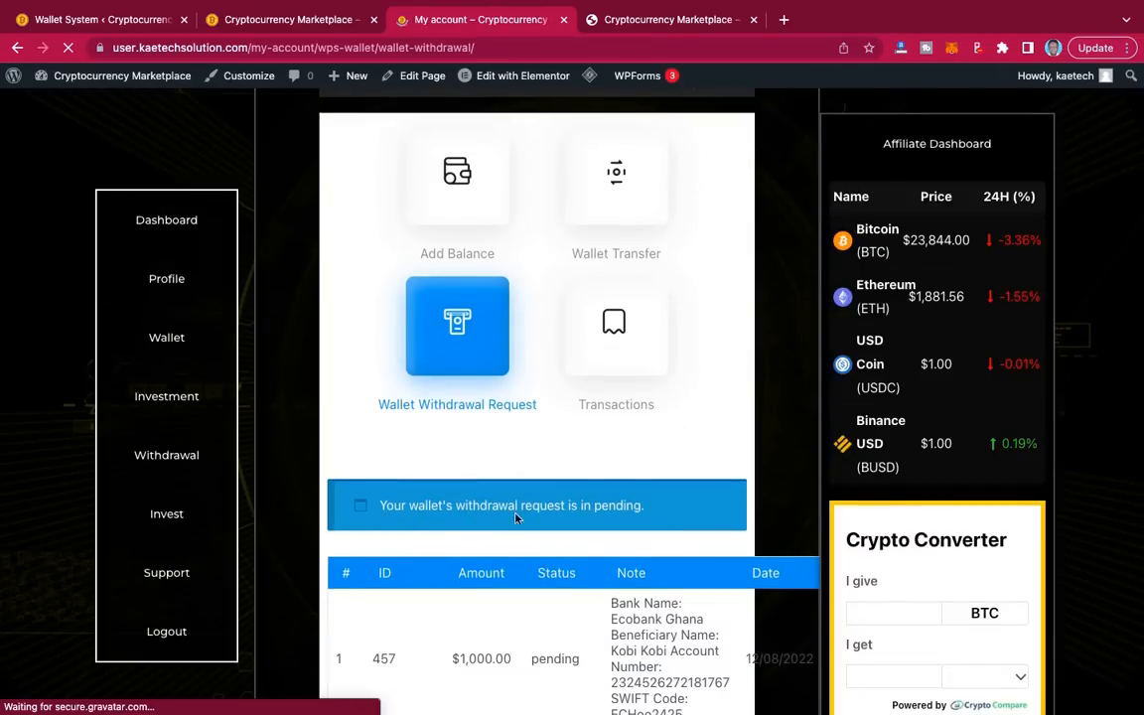
scroll(639, 522, "down", 3)
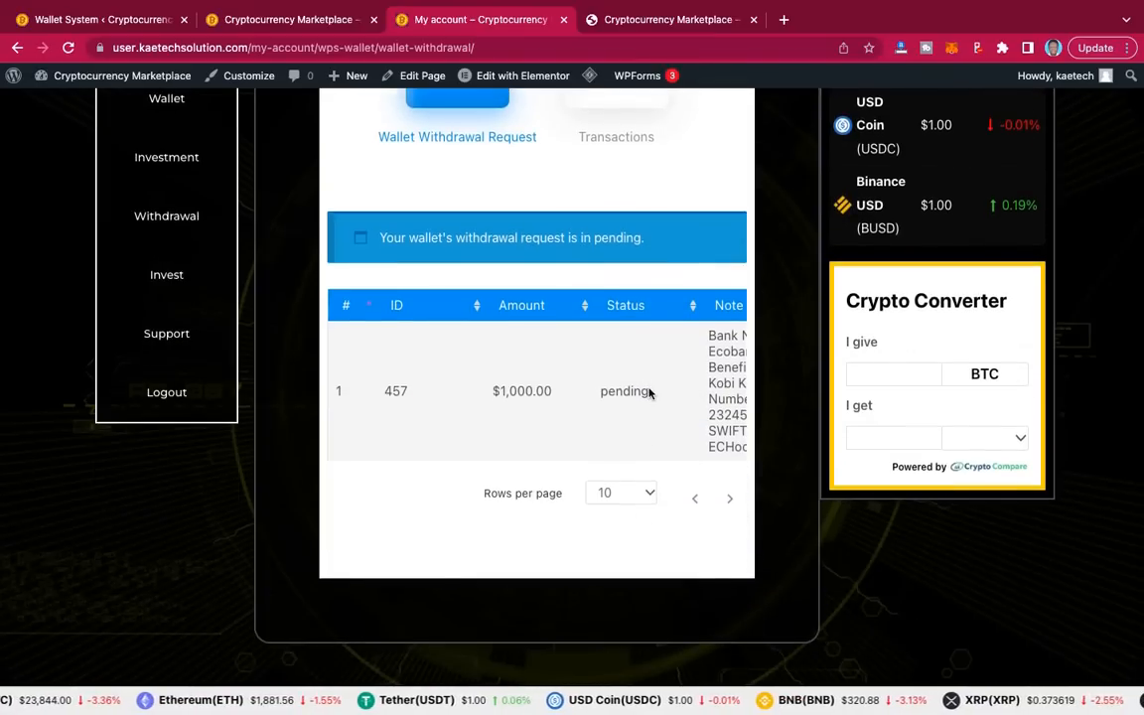
scroll(651, 390, "up", 1)
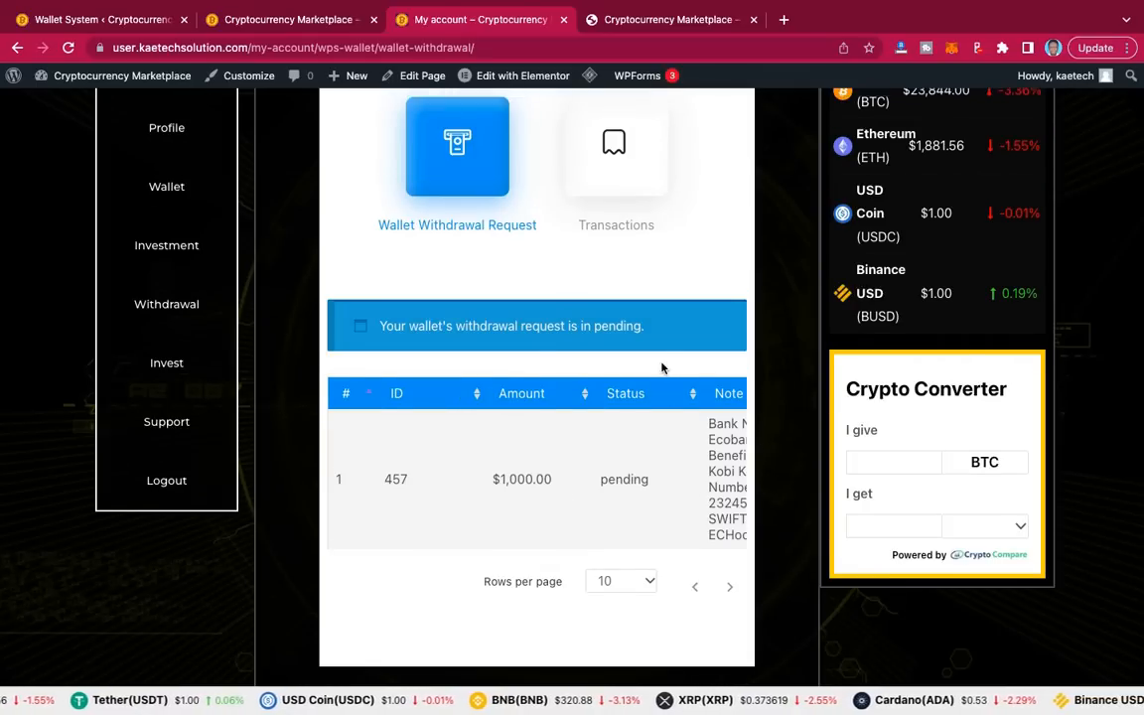
scroll(664, 368, "up", 3)
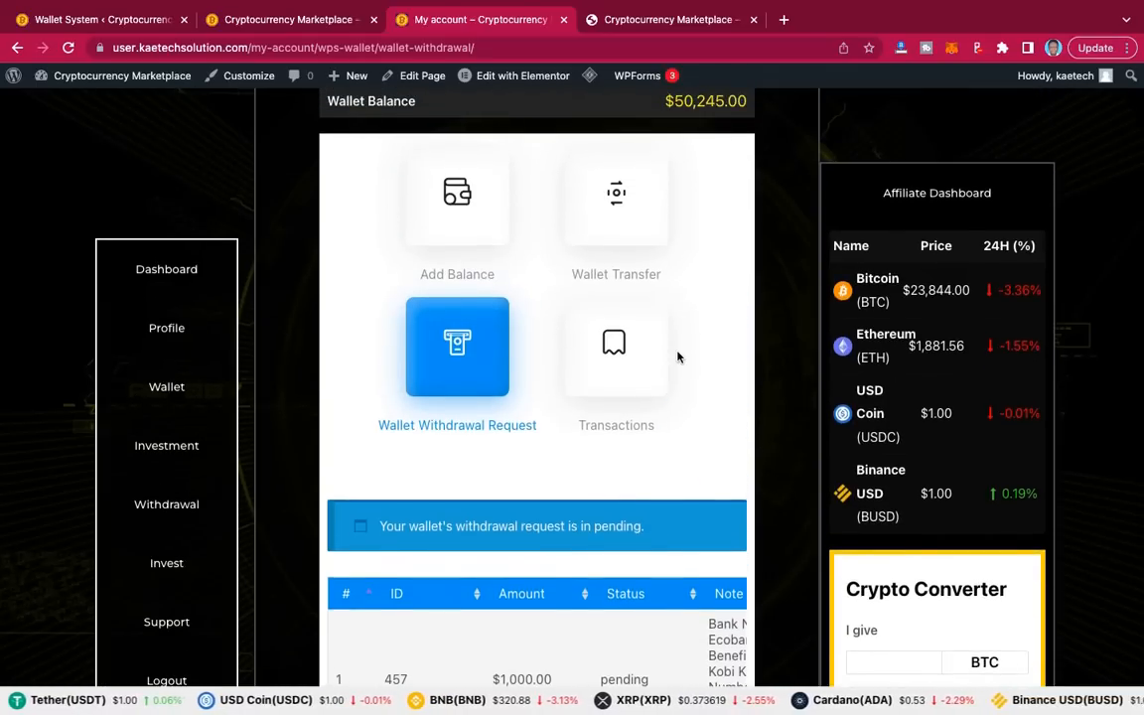
scroll(678, 358, "down", 3)
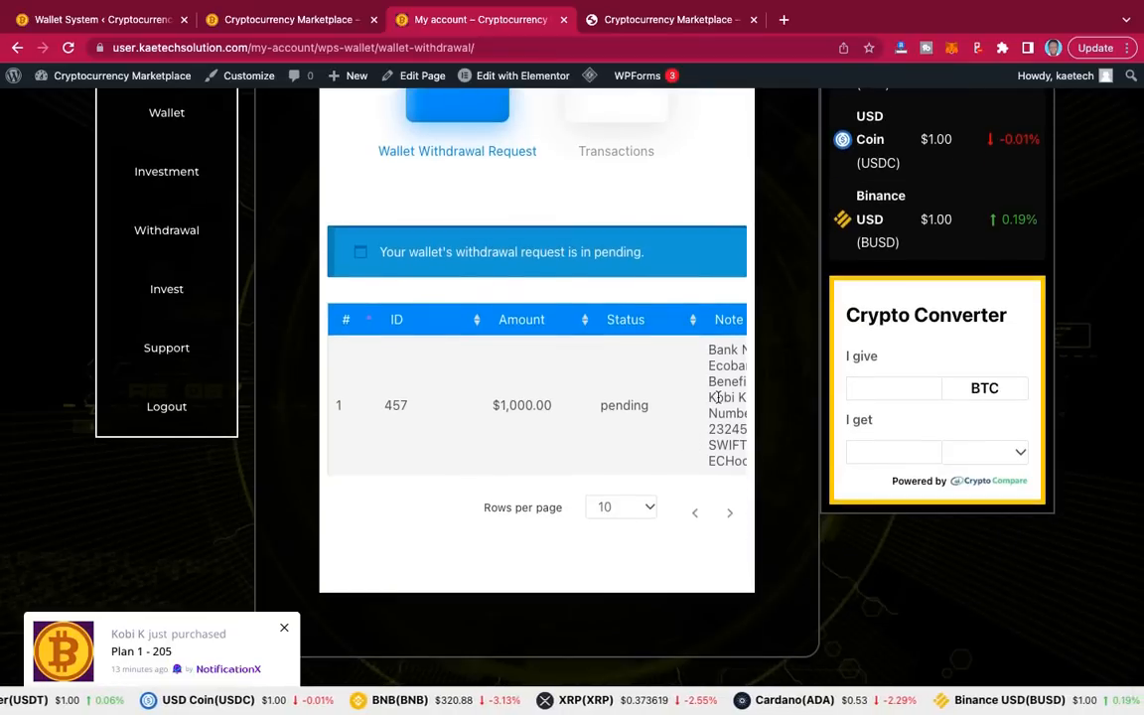
scroll(675, 352, "up", 3)
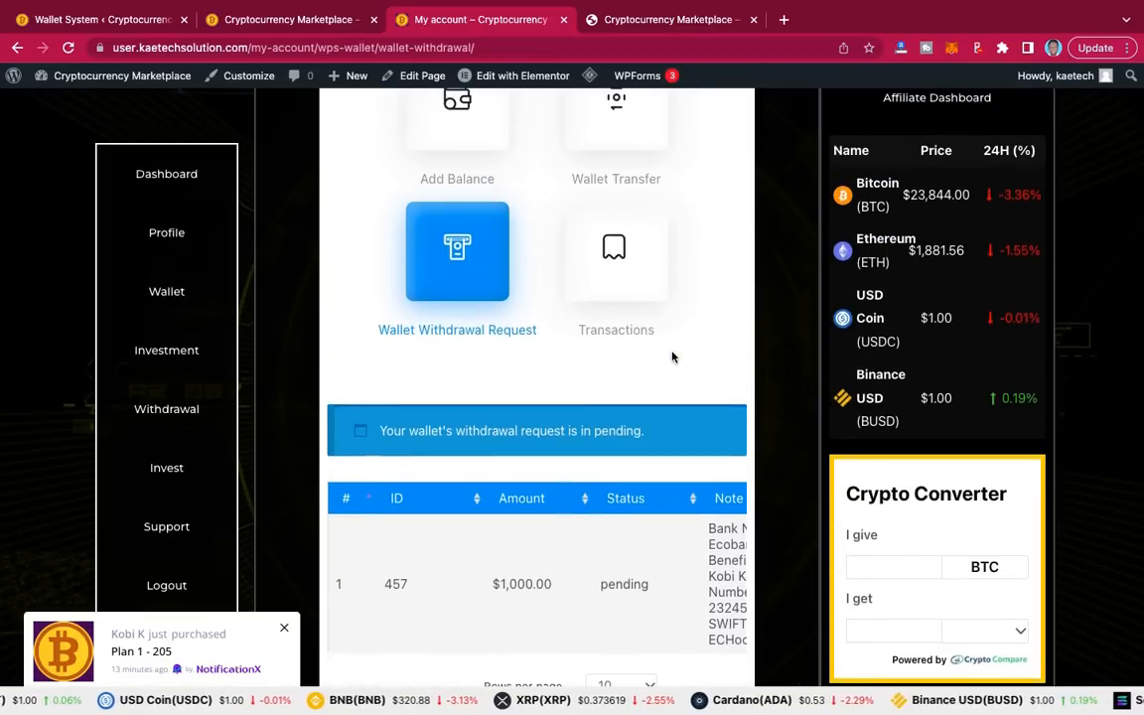
Step: In the Wallet System admin, open the Withdrawal Request tab to see the pending $1,000.00 request
left_click(105, 20)
scroll(435, 316, "down", 3)
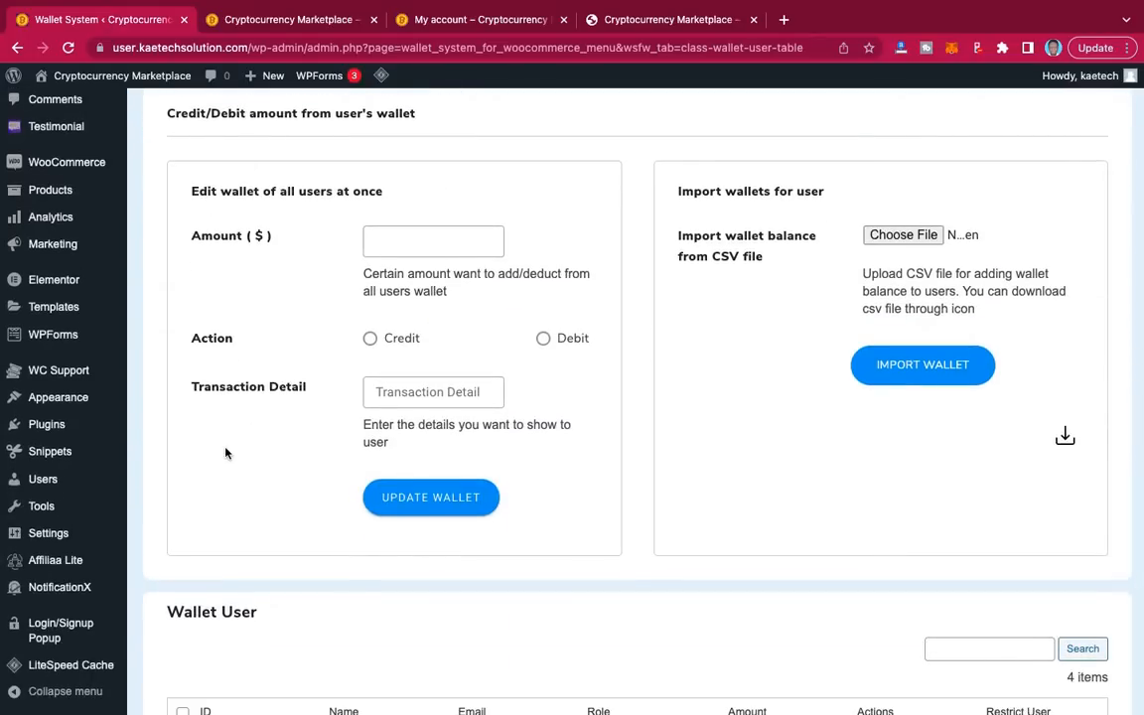
scroll(277, 306, "up", 3)
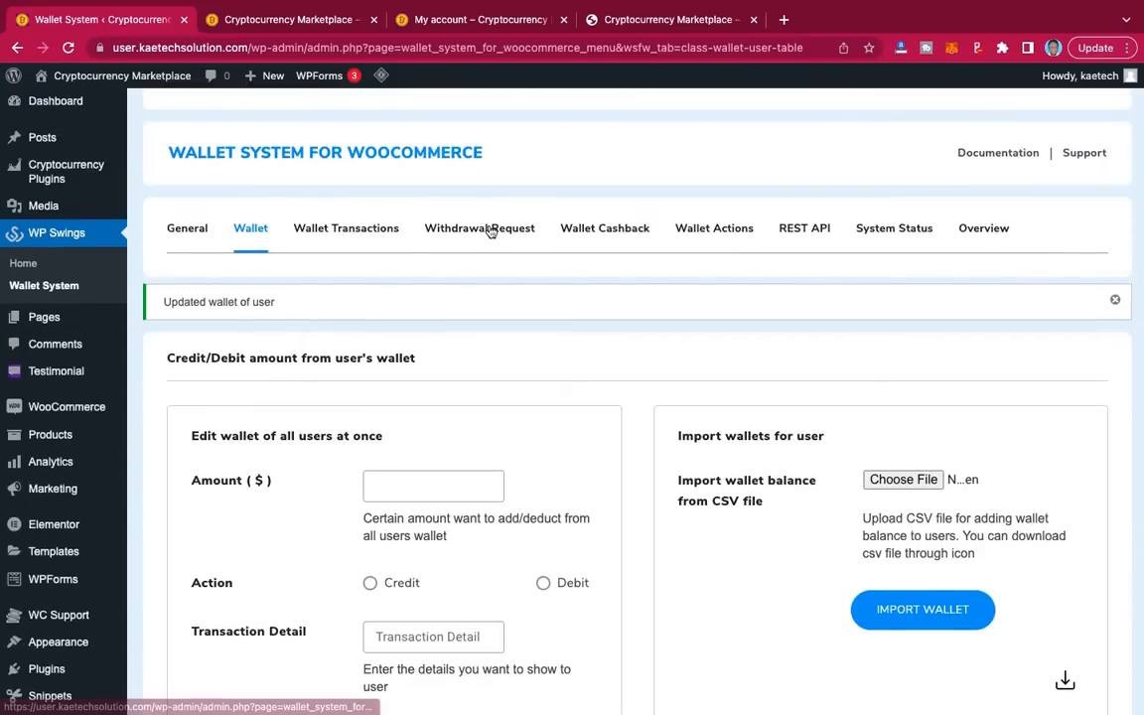
left_click(490, 231)
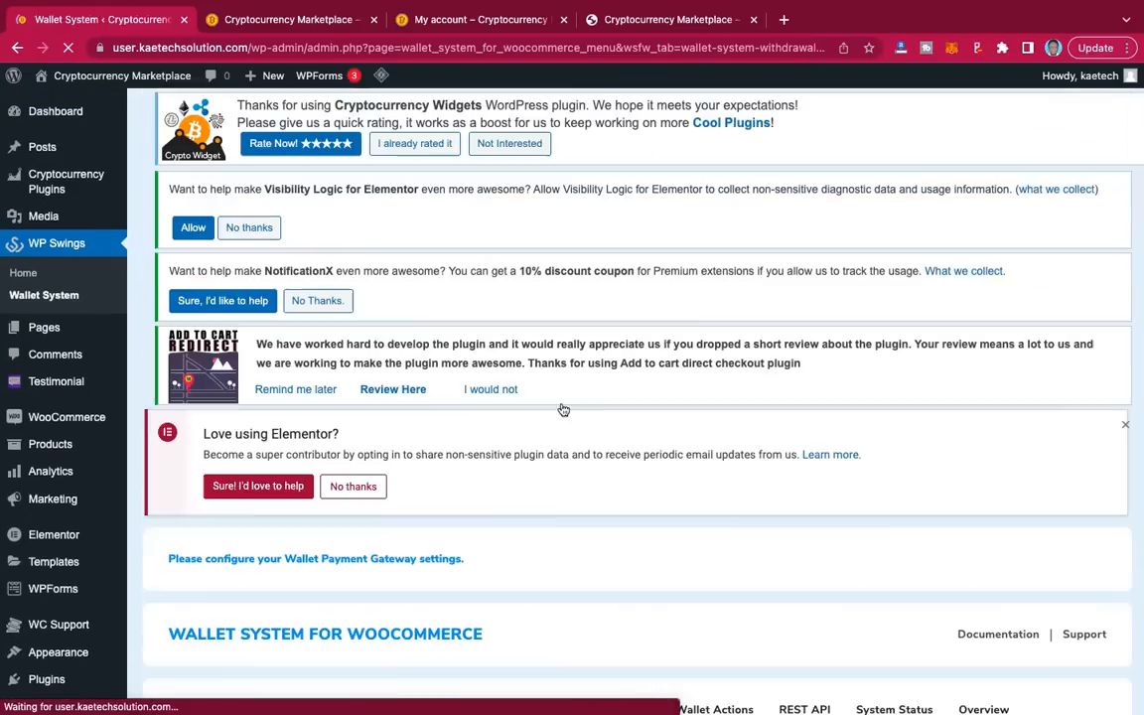
scroll(561, 408, "down", 5)
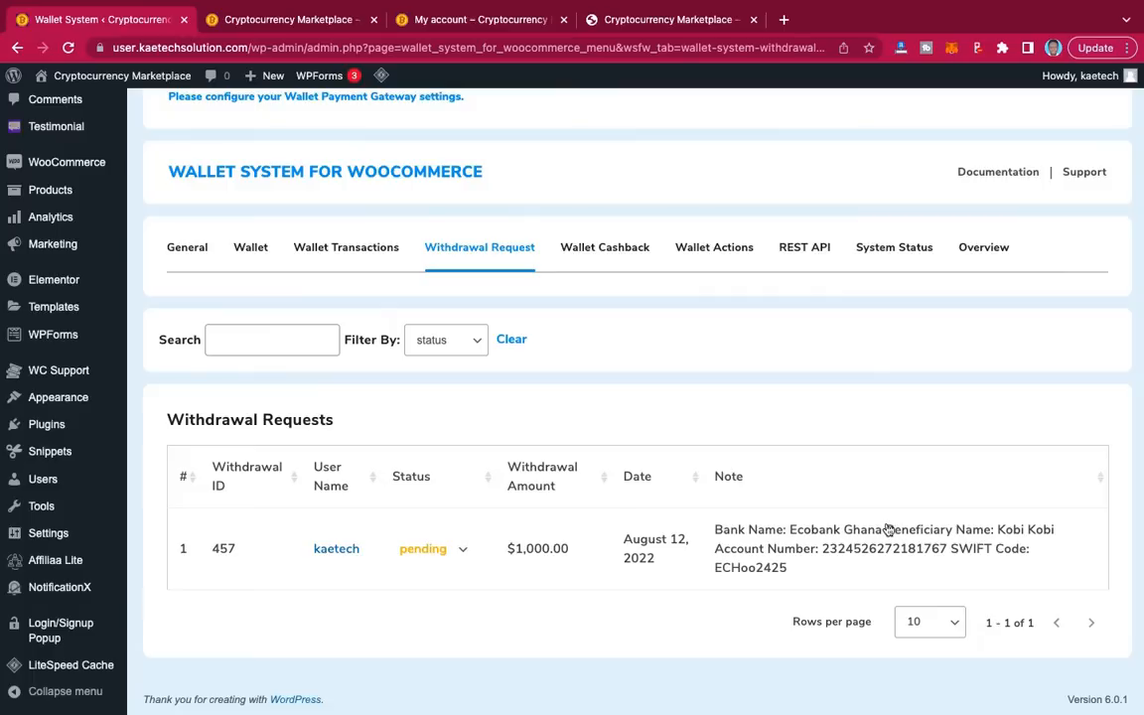
Step: Set request 457's status to approved, then go back to the My account tab
left_click(459, 550)
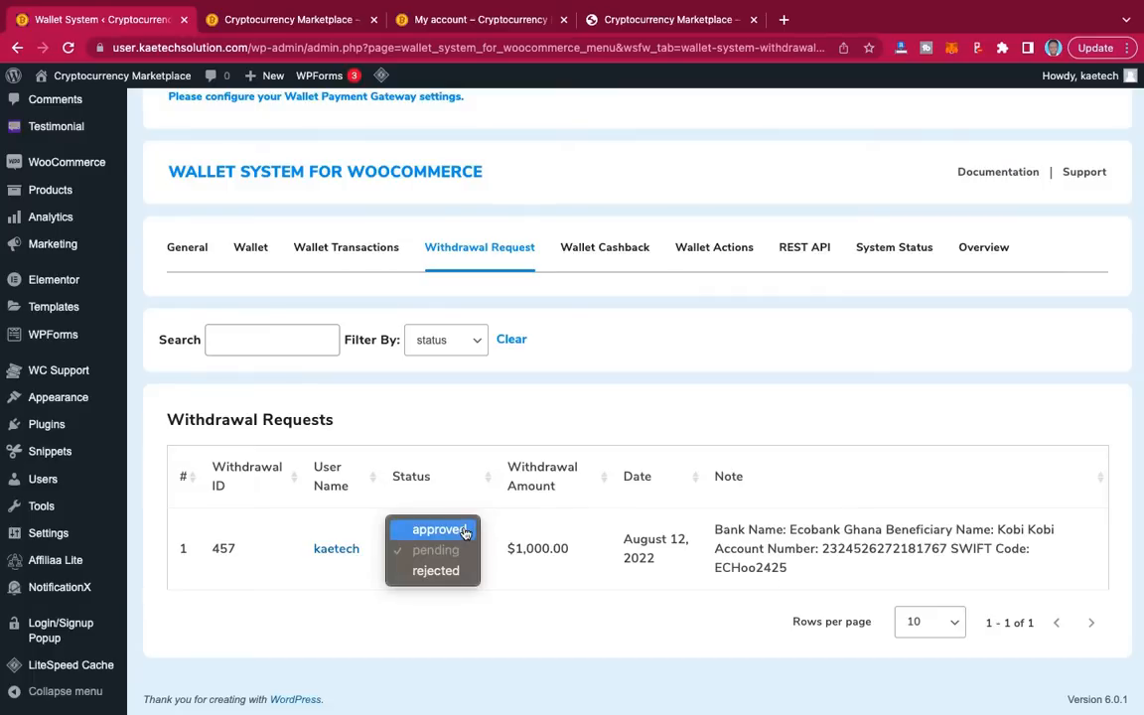
left_click(464, 531)
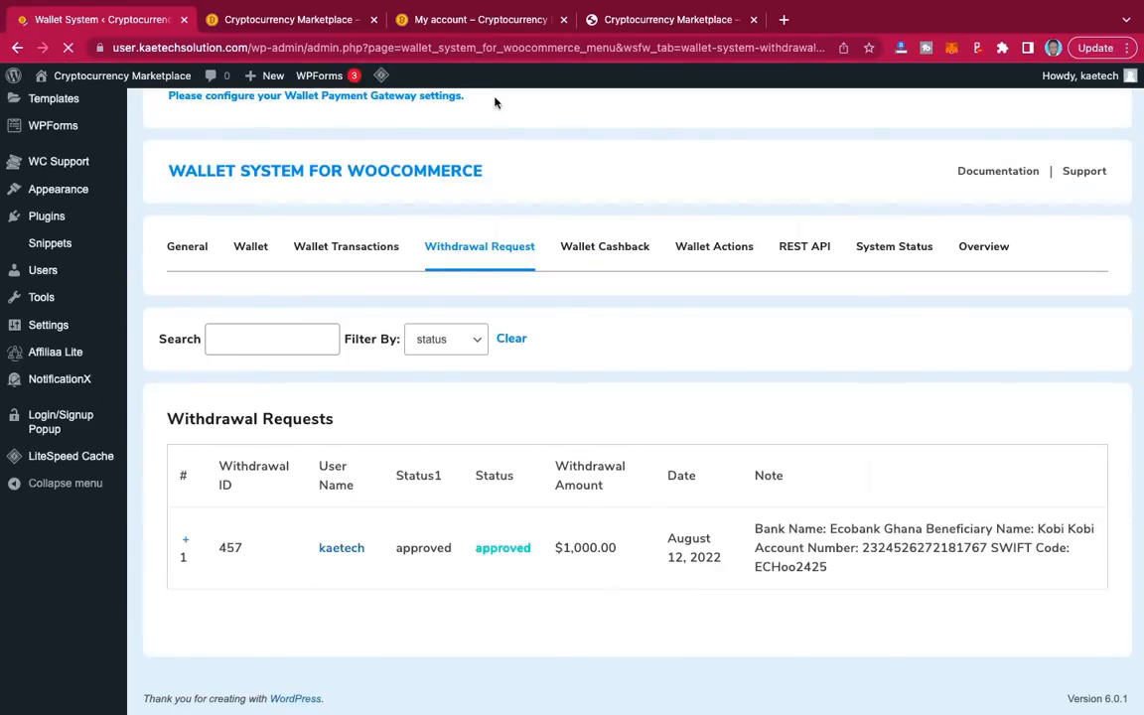
left_click(472, 25)
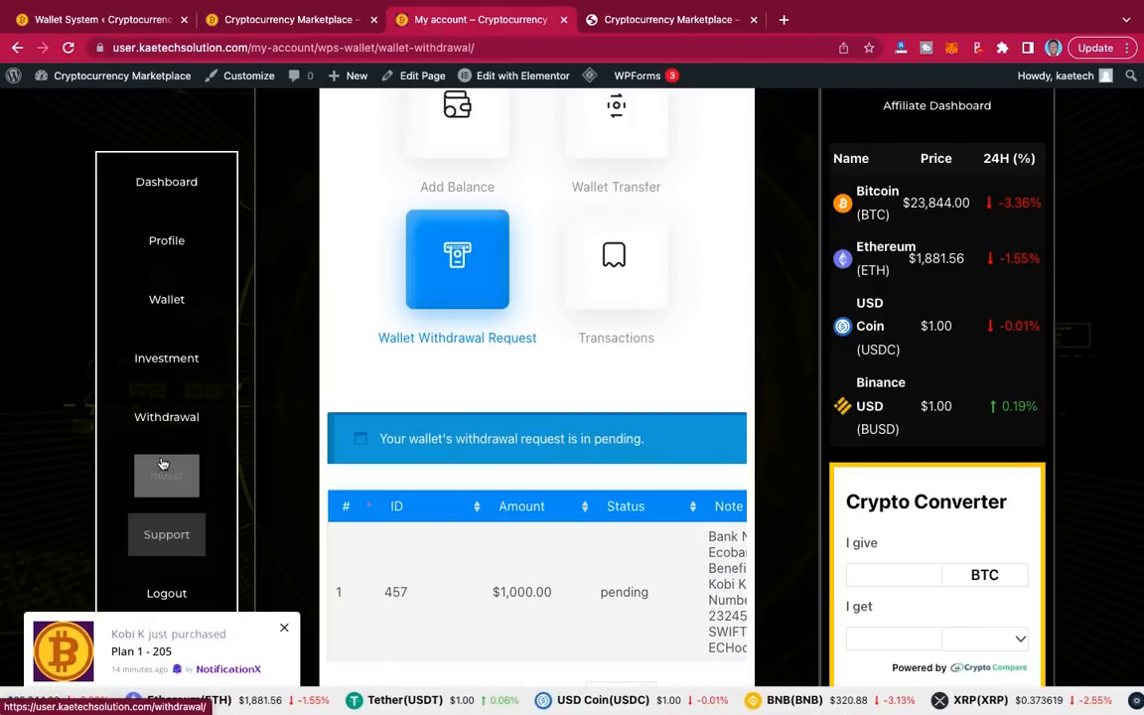
Step: Open Wallet in the account sidebar and confirm the balance reads $49,245.00
scroll(475, 317, "up", 1)
scroll(475, 317, "up", 4)
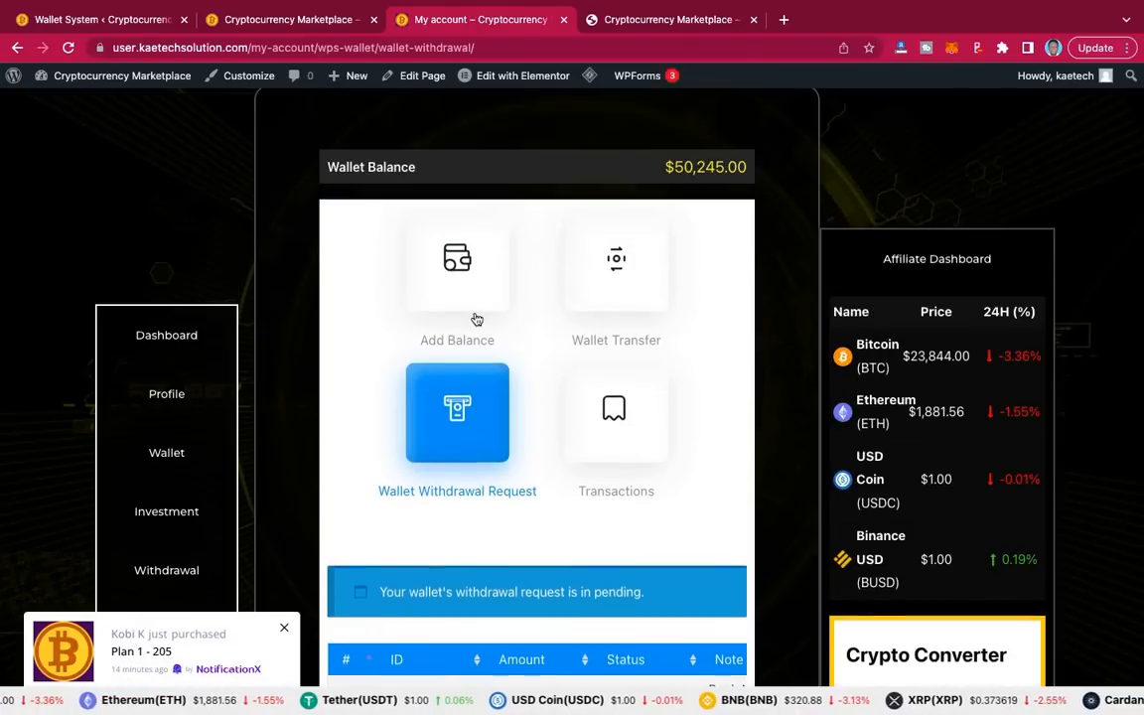
scroll(294, 409, "down", 3)
scroll(258, 409, "down", 2)
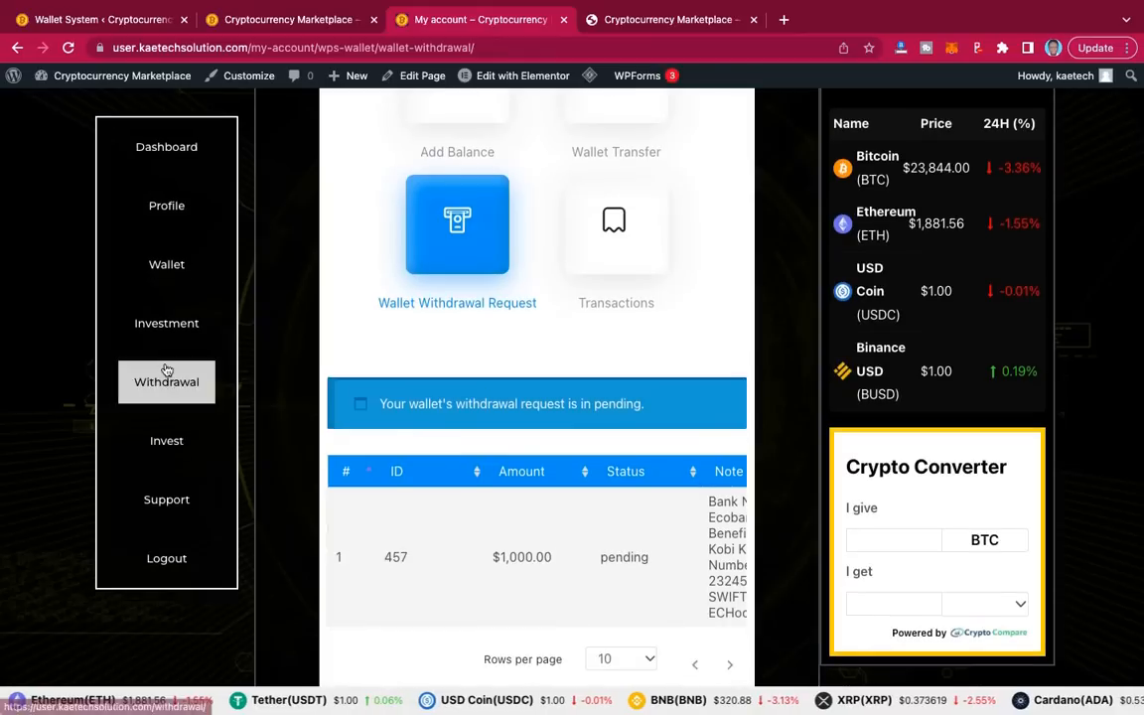
left_click(161, 260)
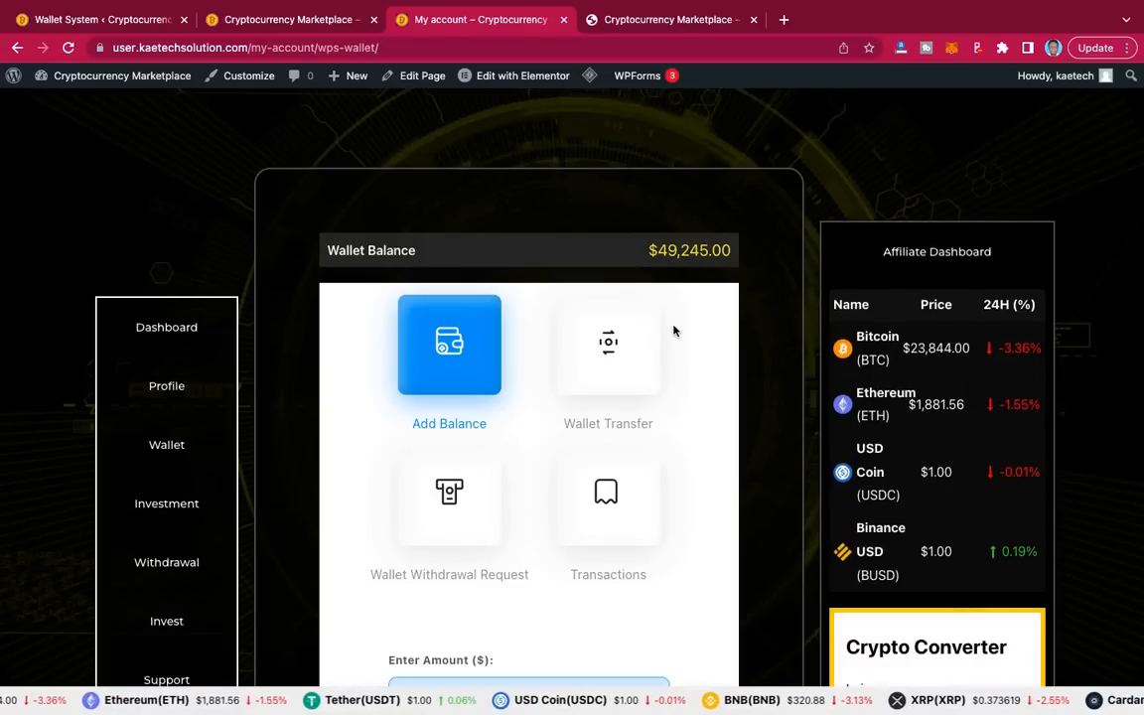
scroll(674, 330, "down", 2)
scroll(674, 330, "up", 2)
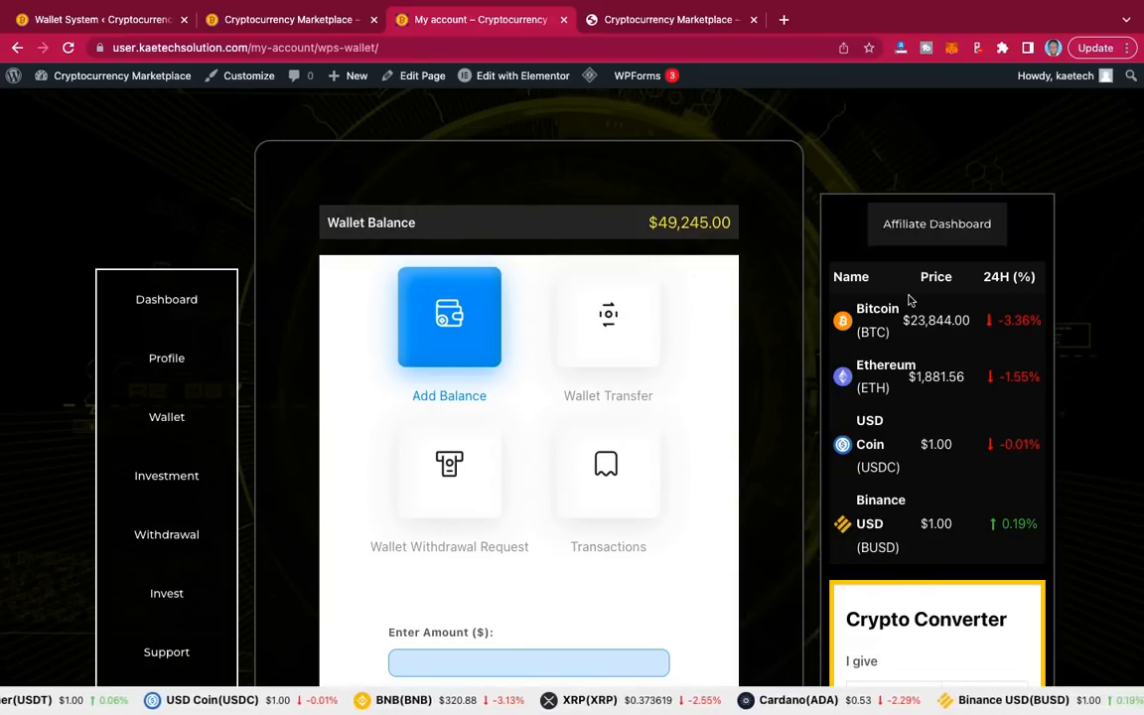
scroll(784, 531, "down", 3)
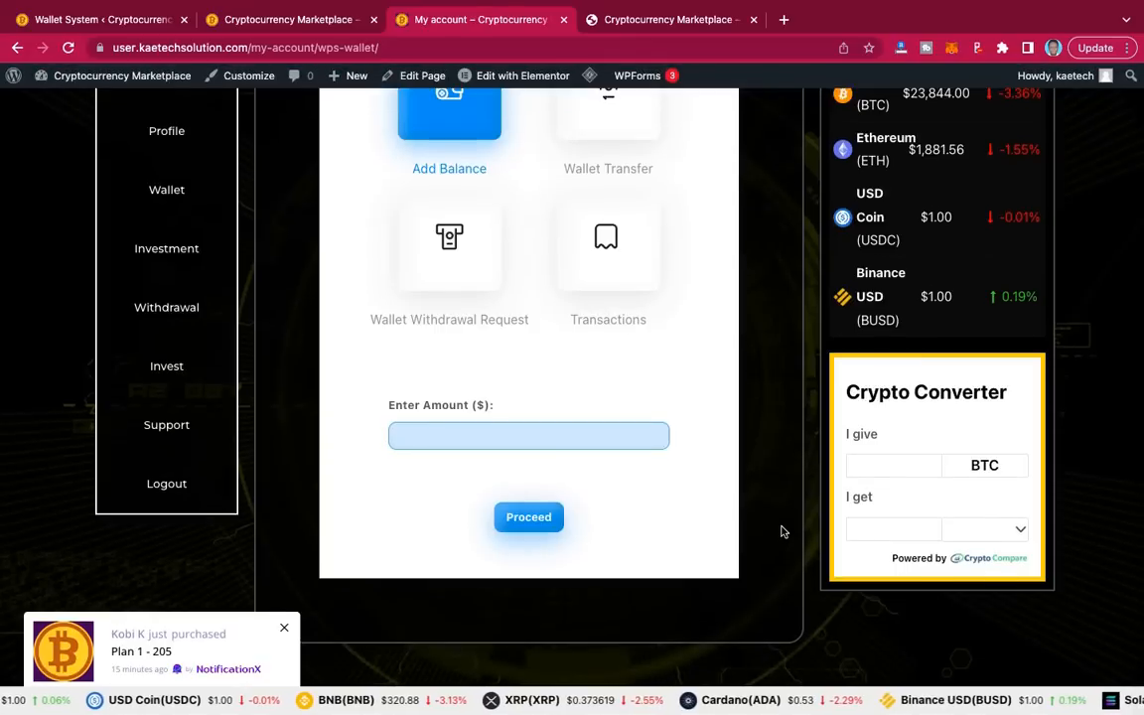
scroll(784, 532, "up", 3)
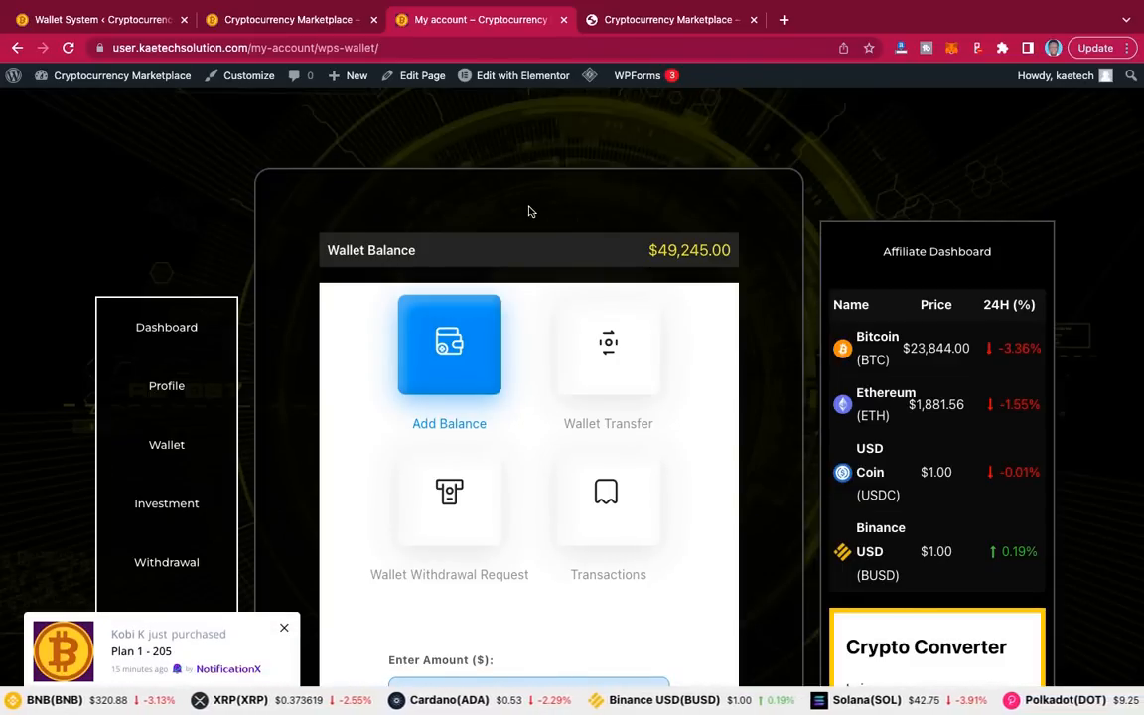
Step: Show music.kaetechsolution.com's Crypto Market homepage and coin price ticker after briefly checking user.kaetechsolution.com
left_click(576, 18)
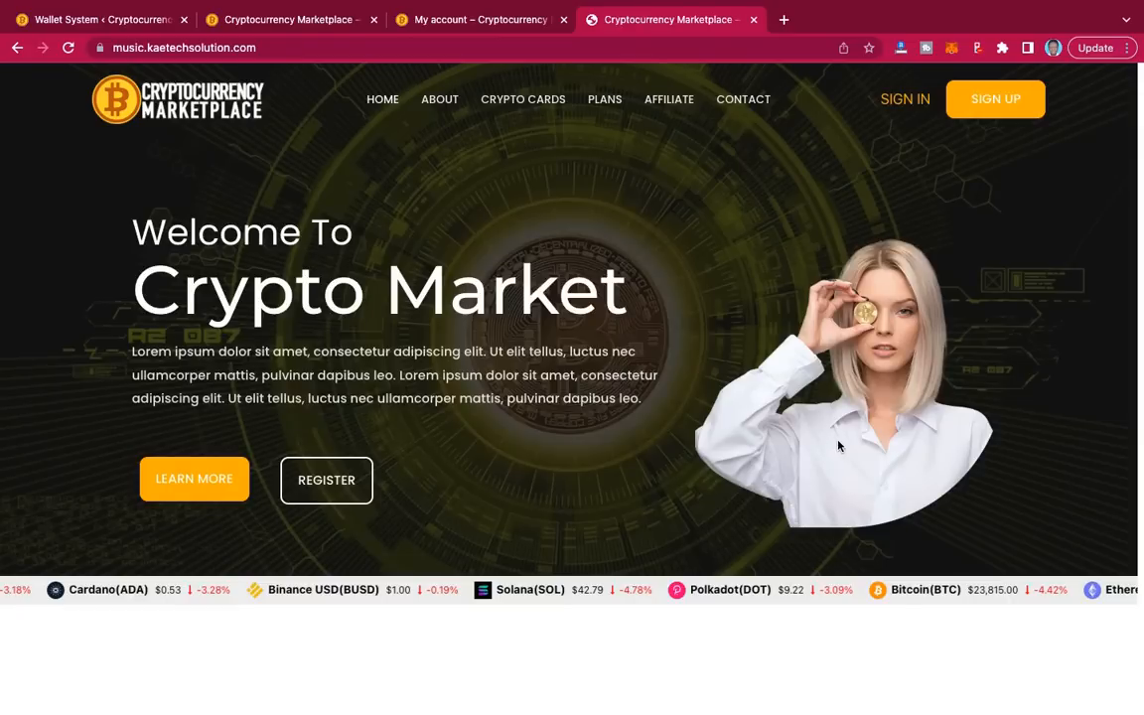
scroll(837, 439, "down", 3)
scroll(837, 447, "down", 10)
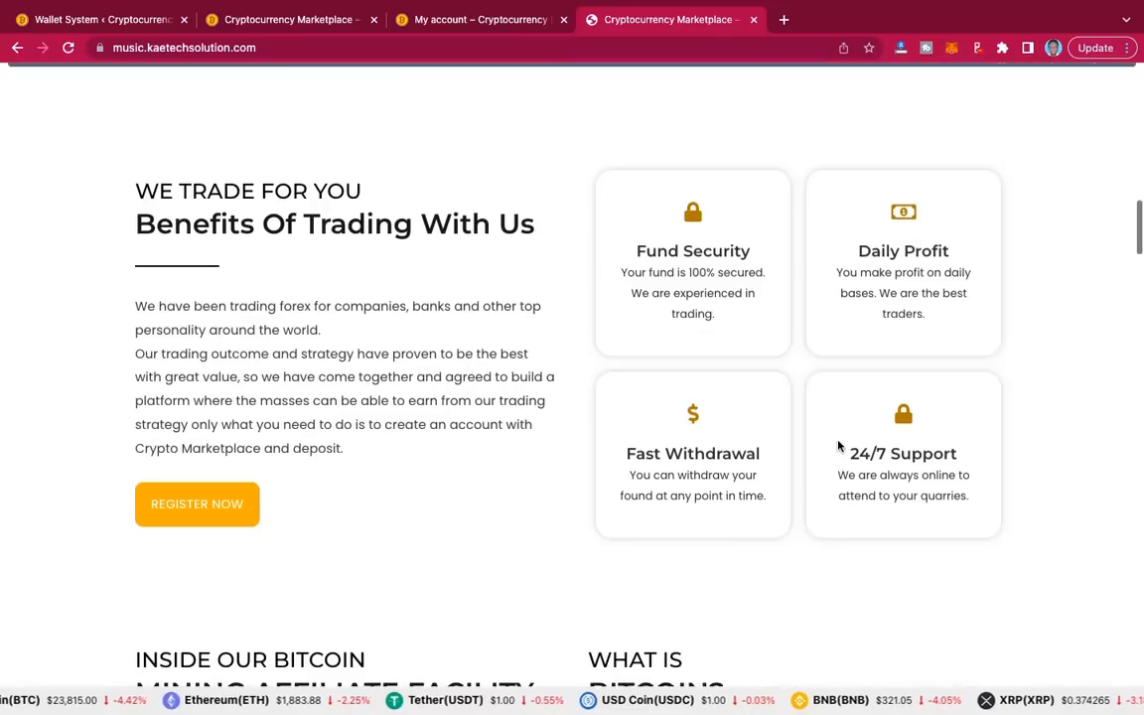
scroll(840, 448, "up", 15)
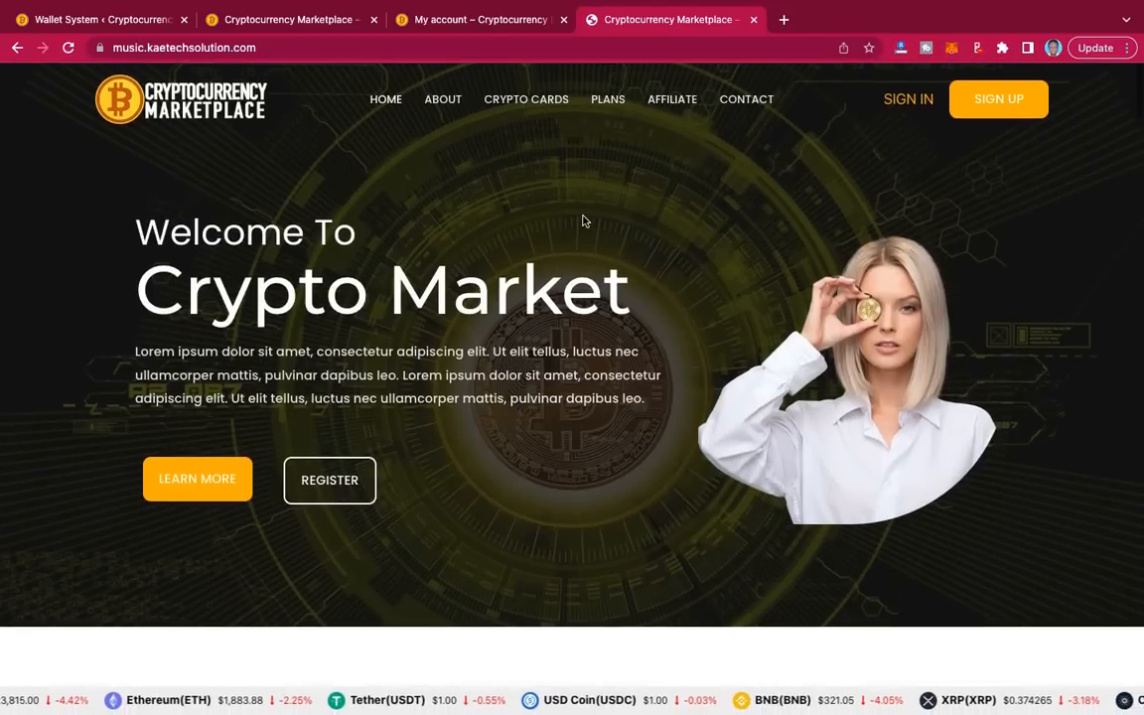
left_click(257, 20)
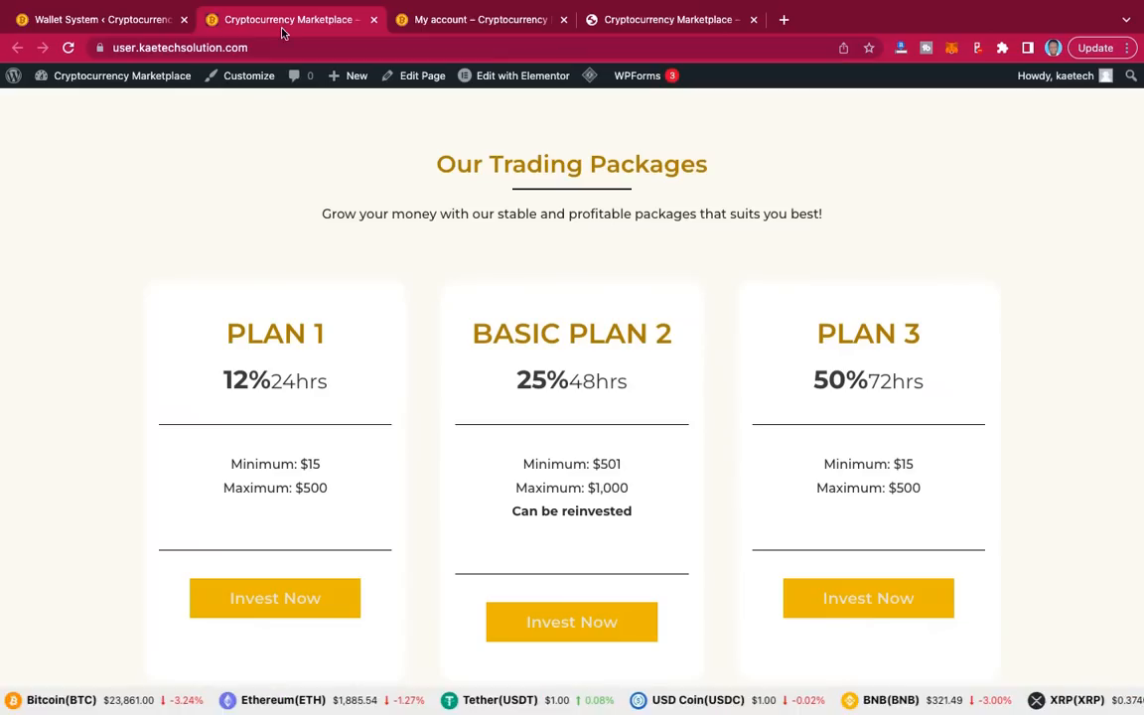
scroll(373, 246, "up", 20)
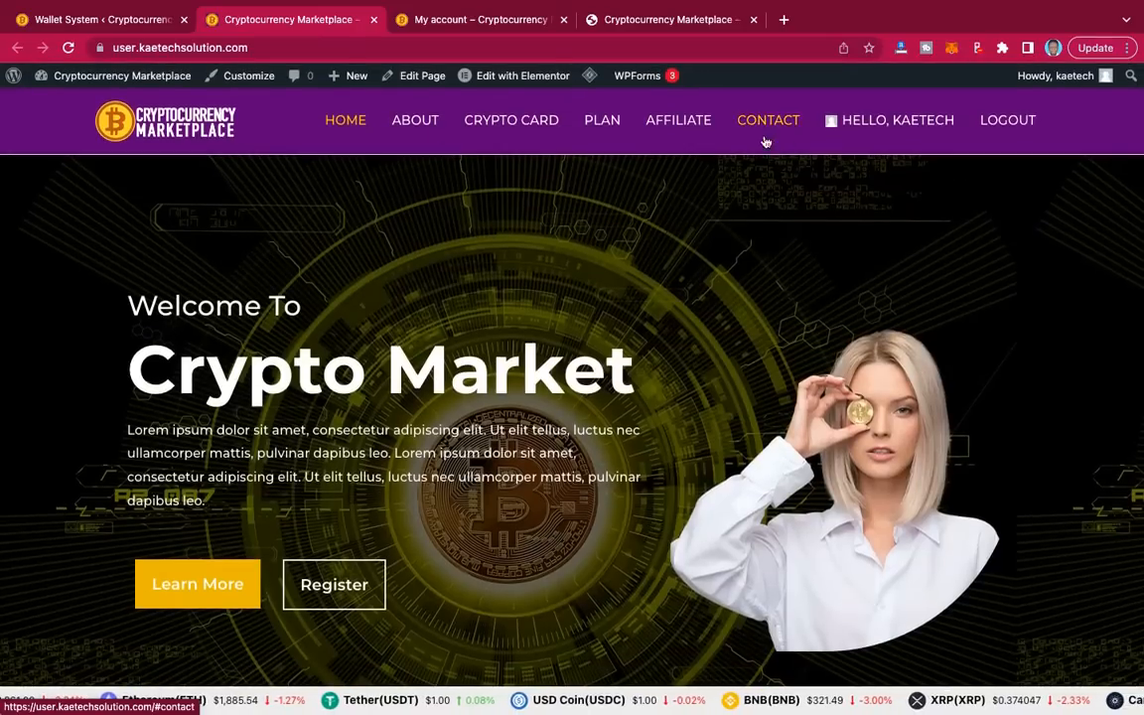
left_click(640, 20)
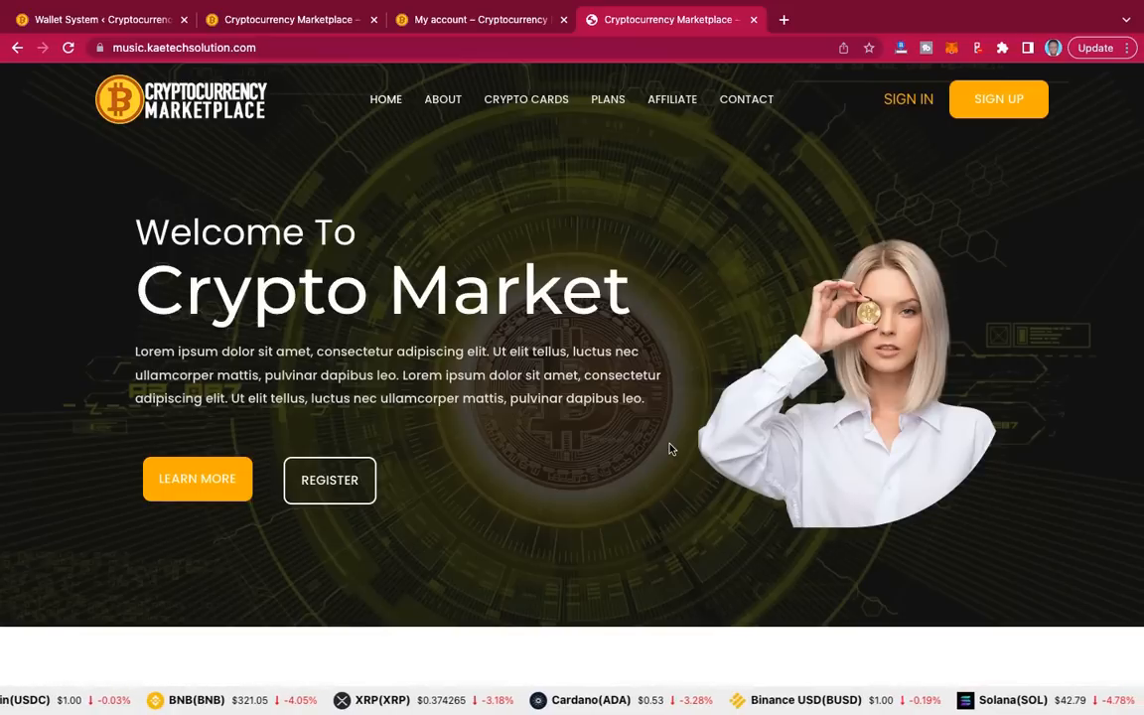
scroll(669, 450, "down", 12)
scroll(670, 449, "up", 7)
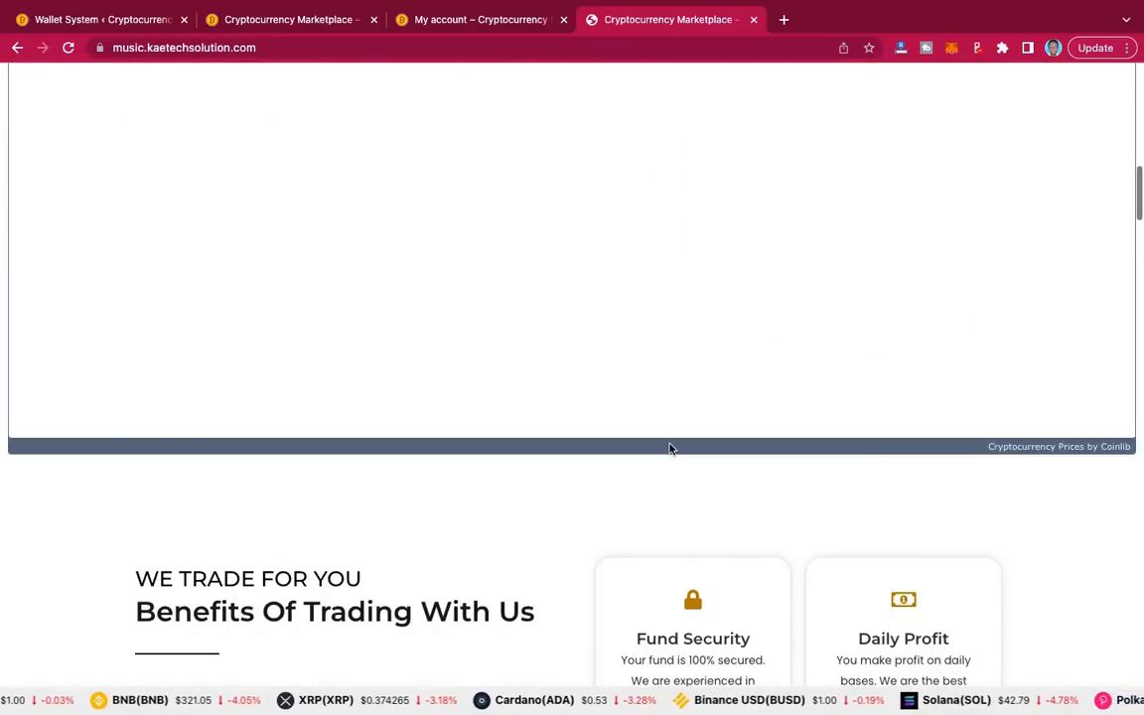
scroll(669, 450, "up", 5)
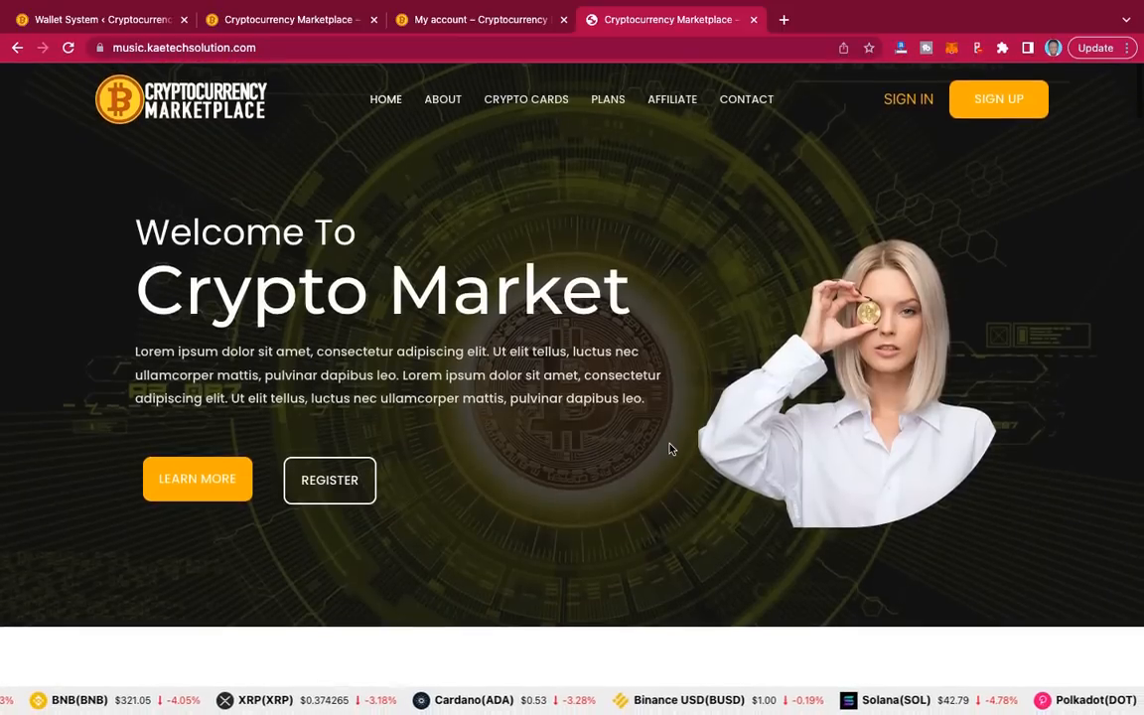
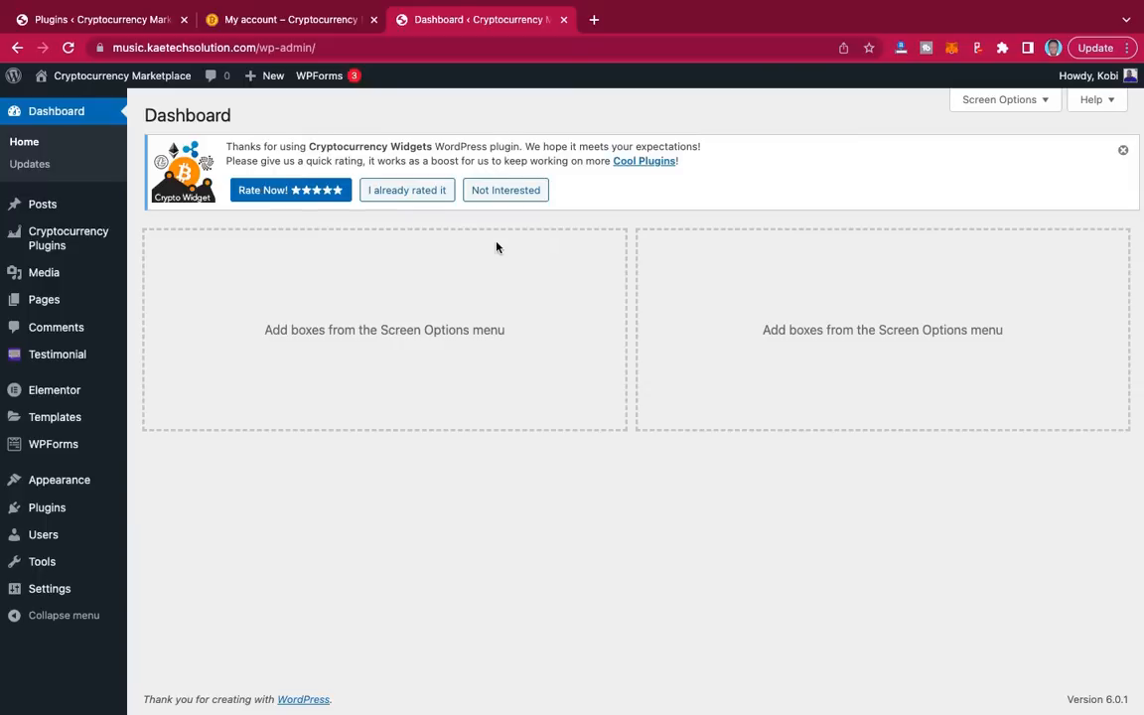
Step: Dismiss the Cryptocurrency Widgets rating notice at the top of the Dashboard
left_click(1123, 150)
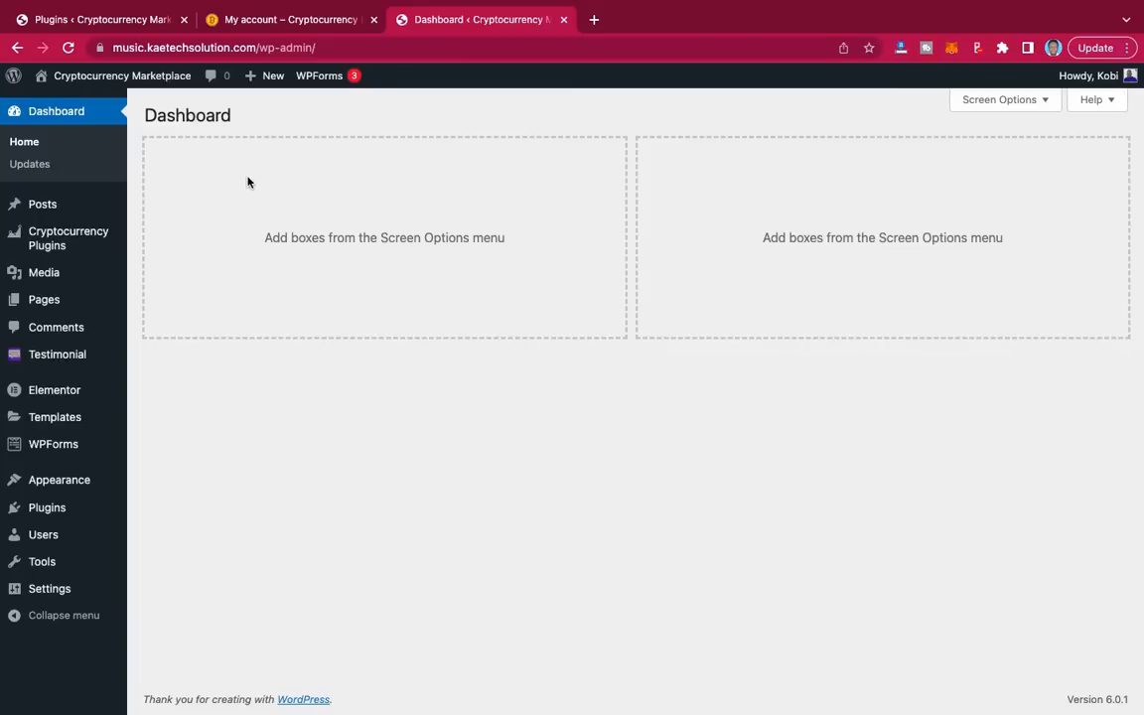
Step: Bring up the reference site's Installed Plugins and scroll through its 16 active plugins
left_click(94, 20)
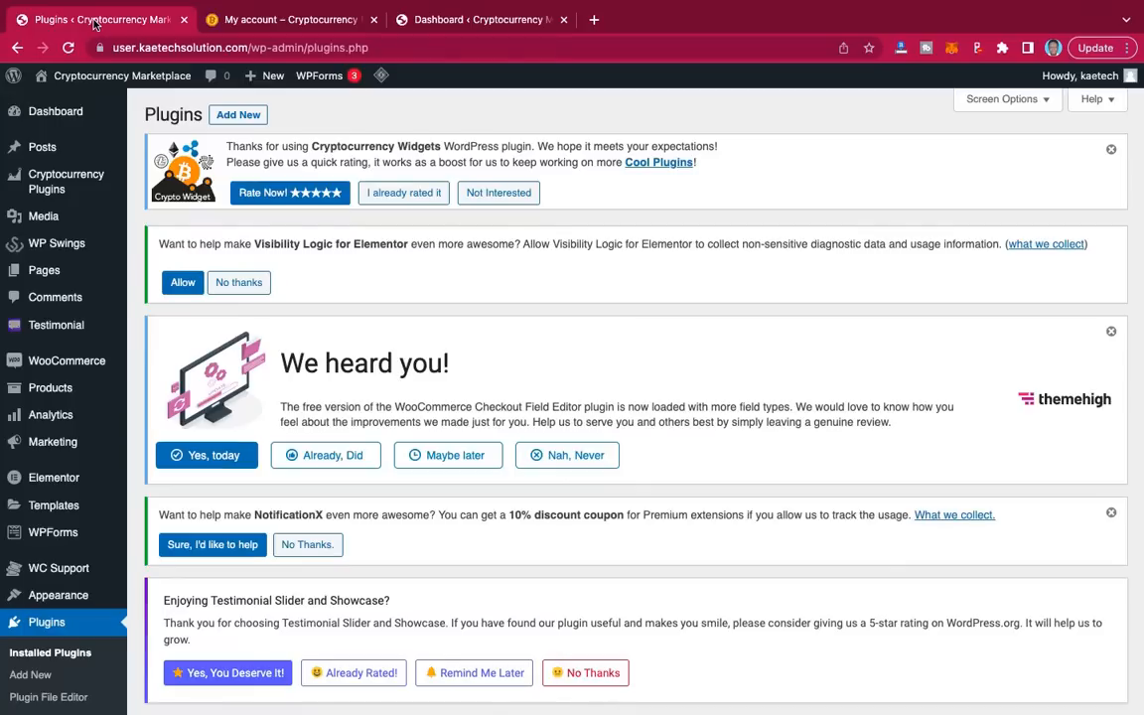
scroll(469, 388, "down", 8)
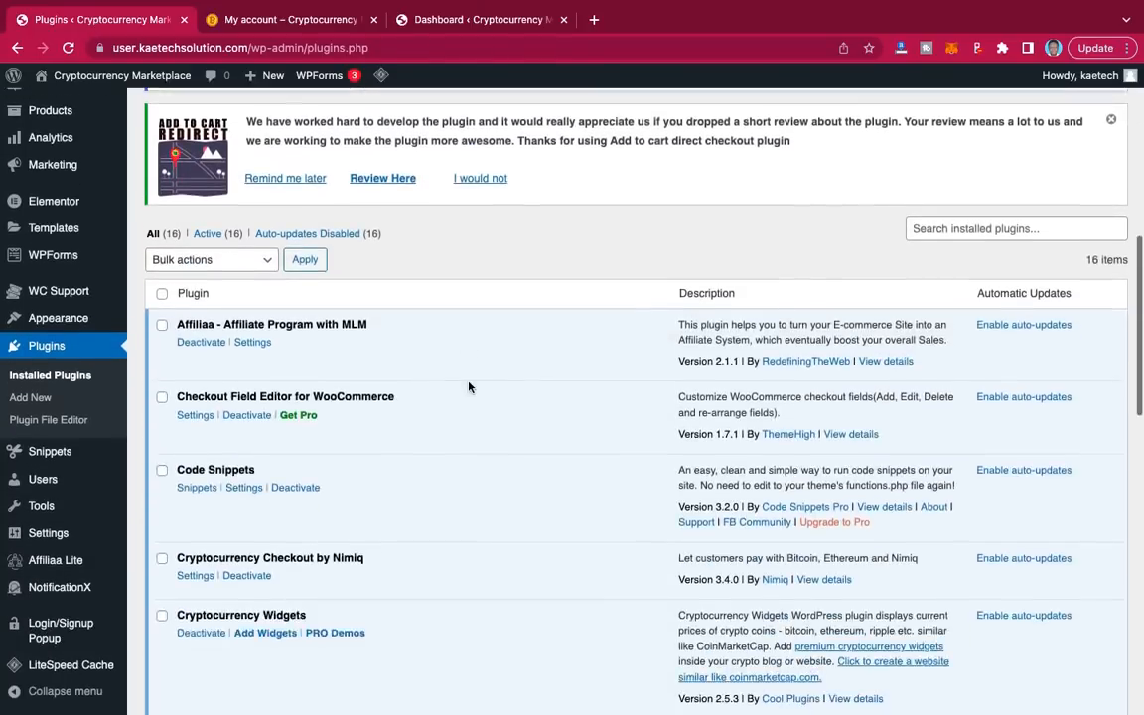
scroll(468, 388, "down", 3)
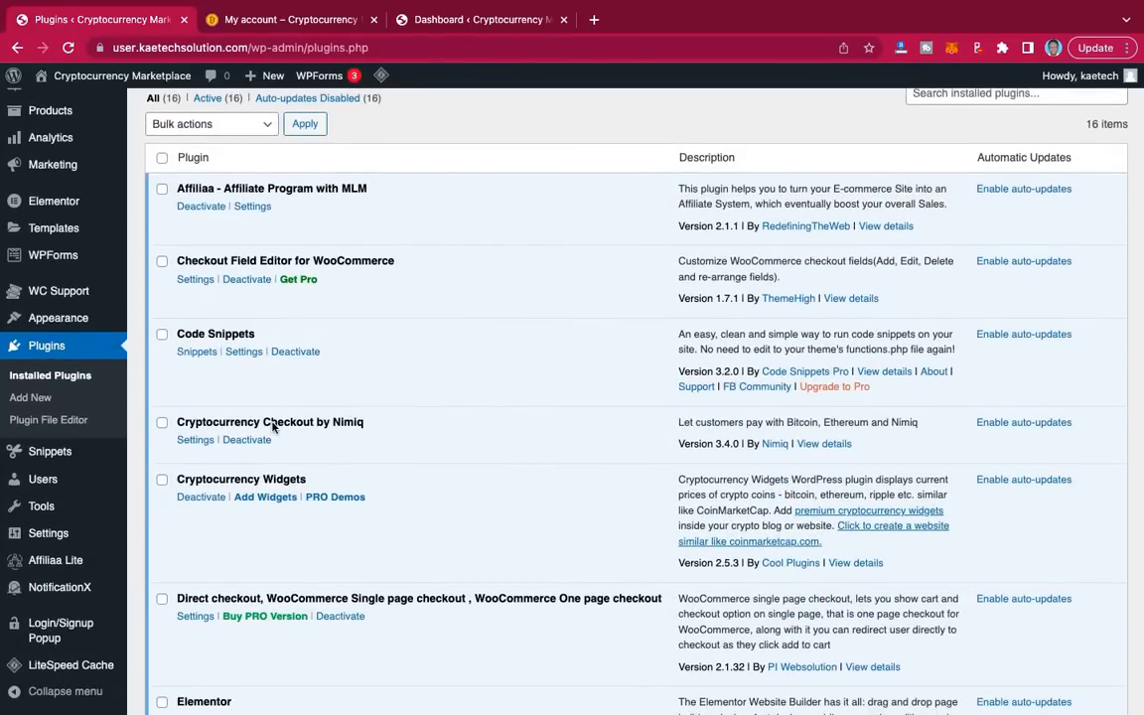
scroll(272, 423, "down", 7)
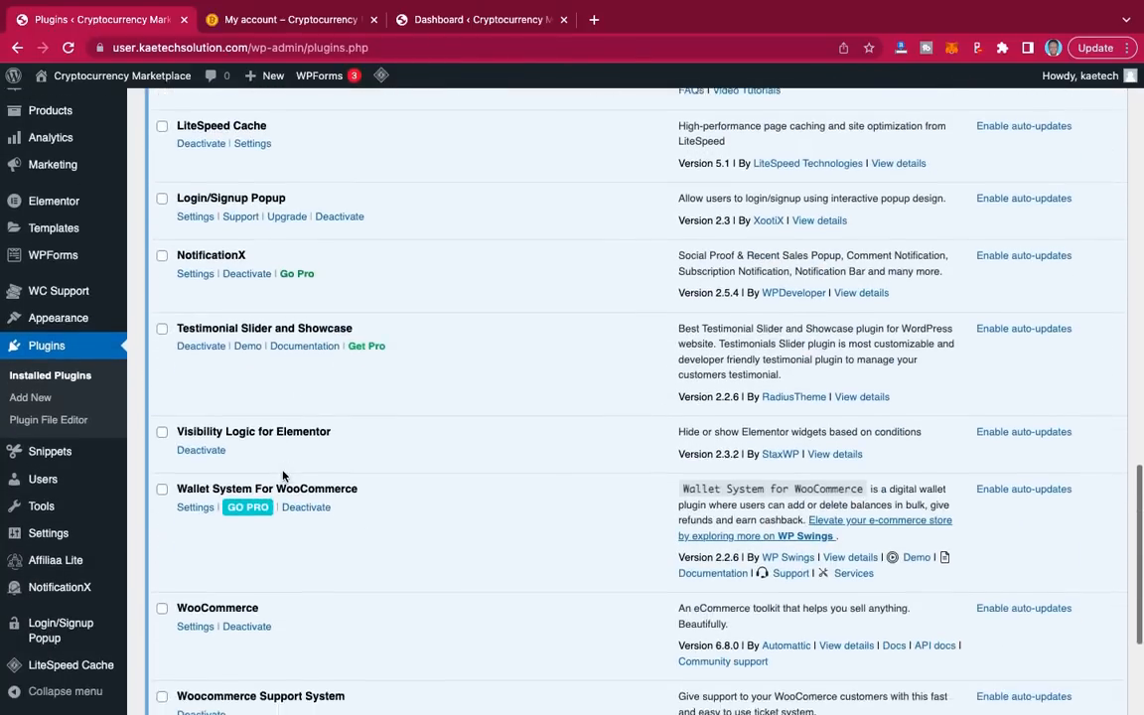
scroll(282, 477, "down", 3)
scroll(282, 475, "up", 6)
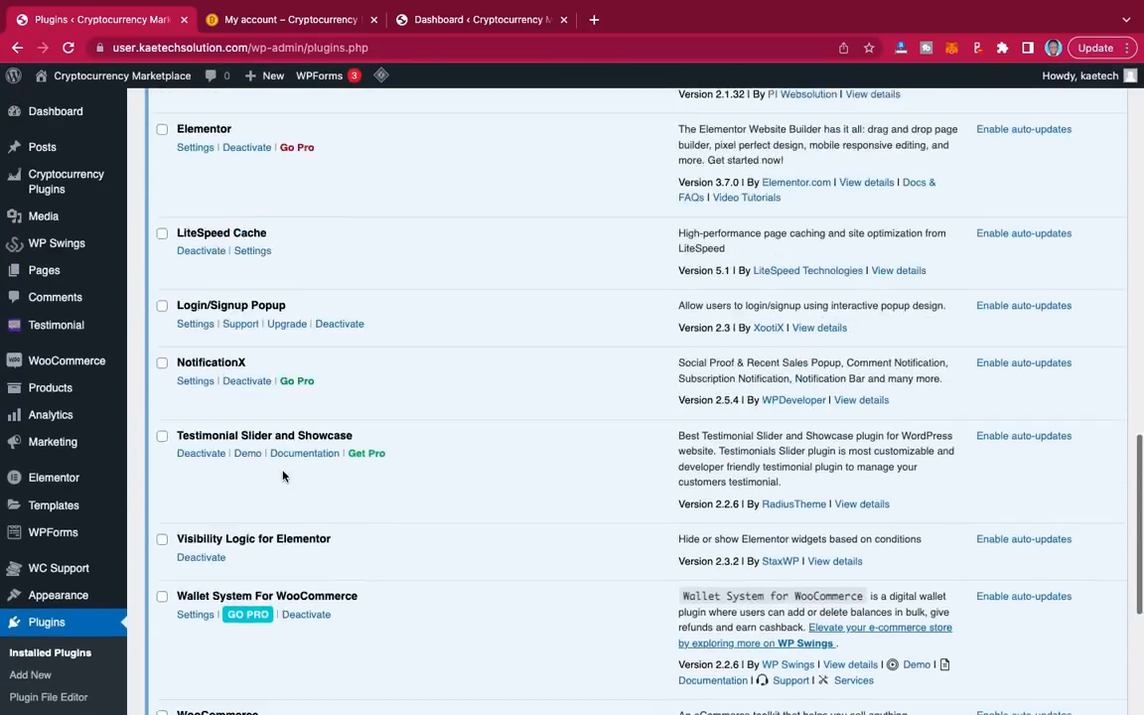
scroll(282, 475, "up", 4)
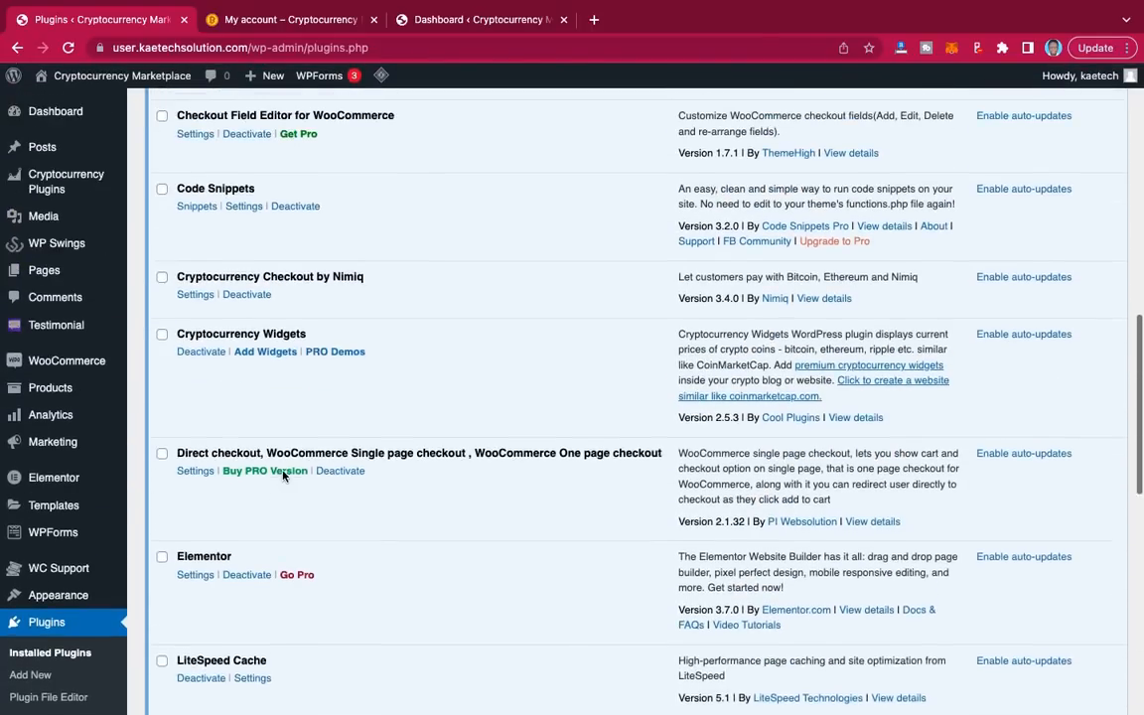
scroll(282, 475, "down", 6)
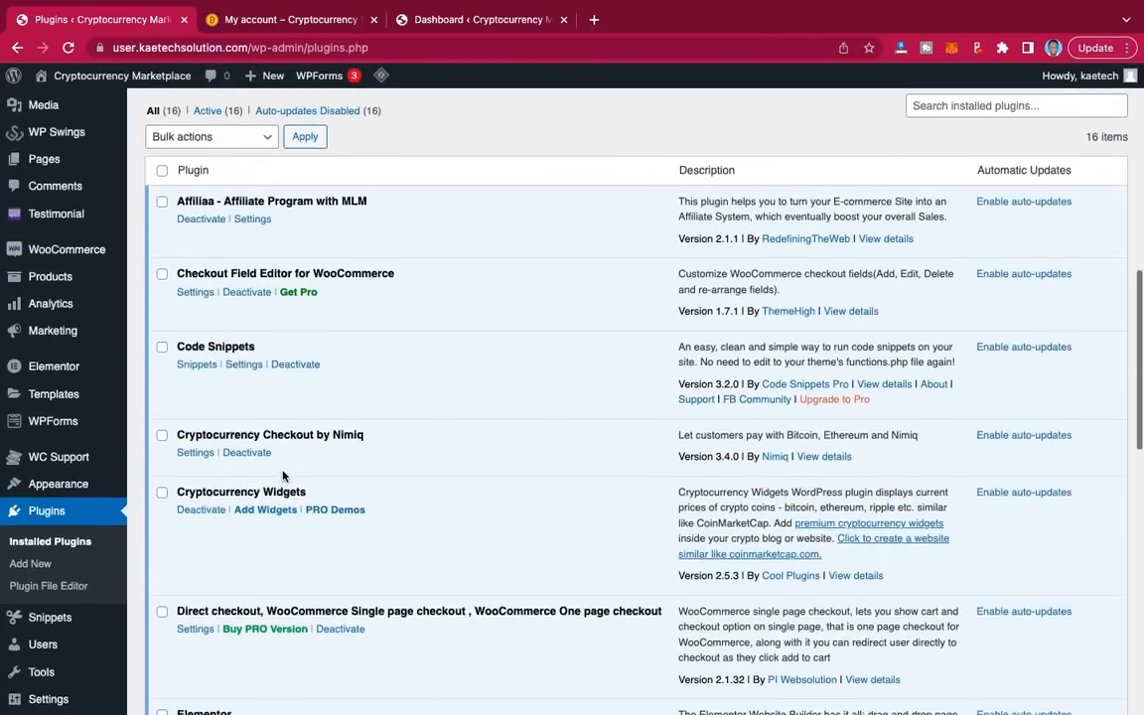
scroll(282, 476, "down", 1)
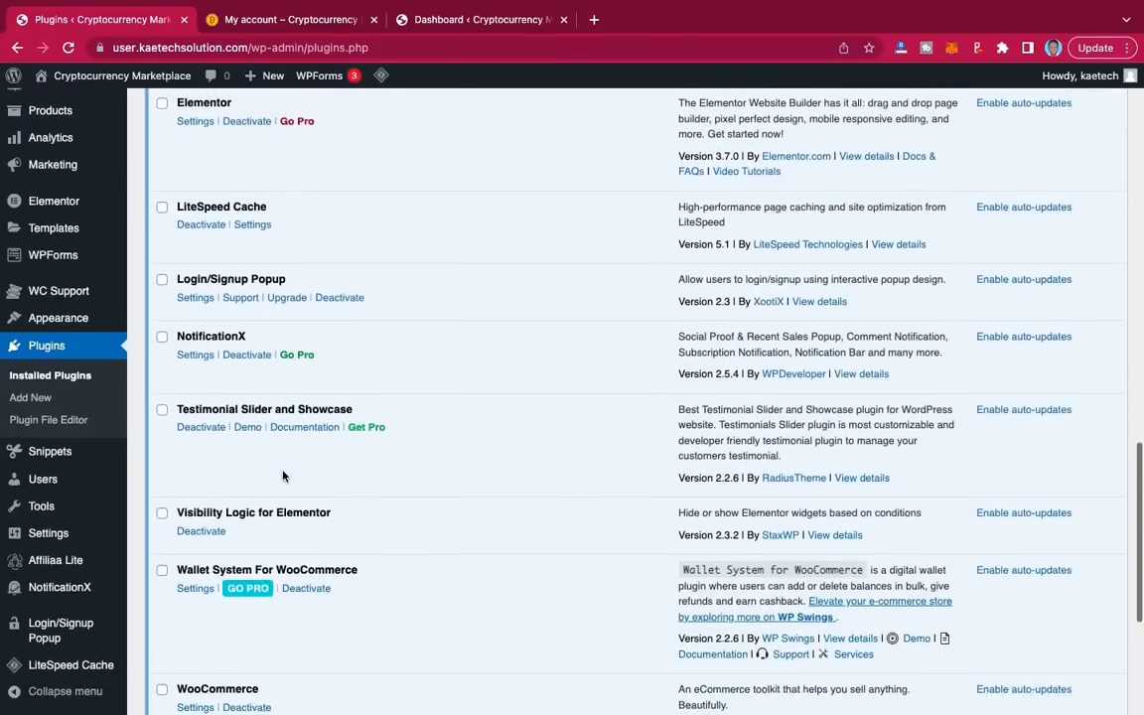
scroll(282, 475, "down", 2)
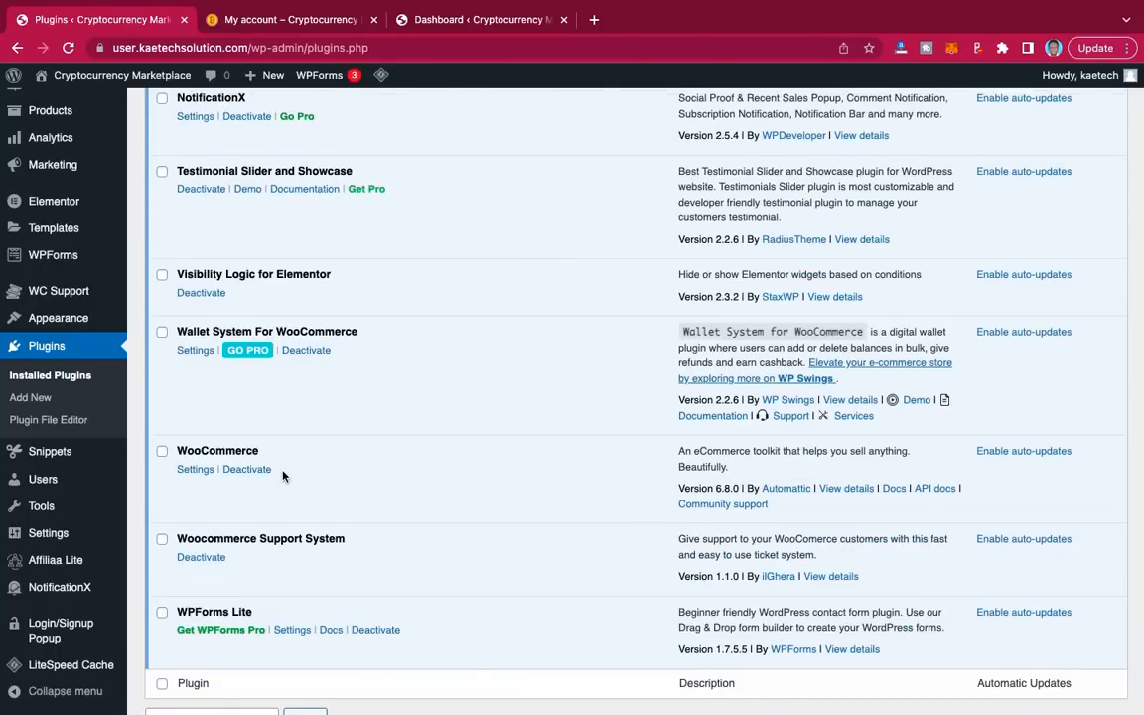
Step: Highlight the WooCommerce, Wallet System For WooCommerce and Woocommerce Support System names
left_click_drag(267, 454, 178, 448)
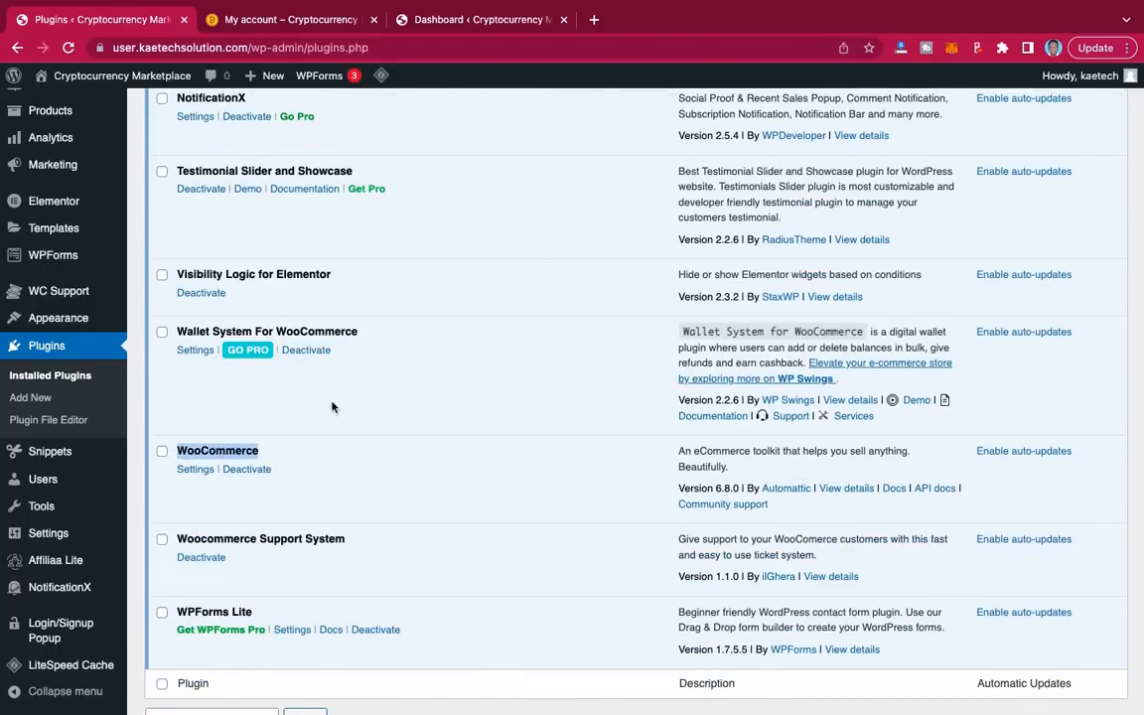
left_click_drag(364, 334, 177, 335)
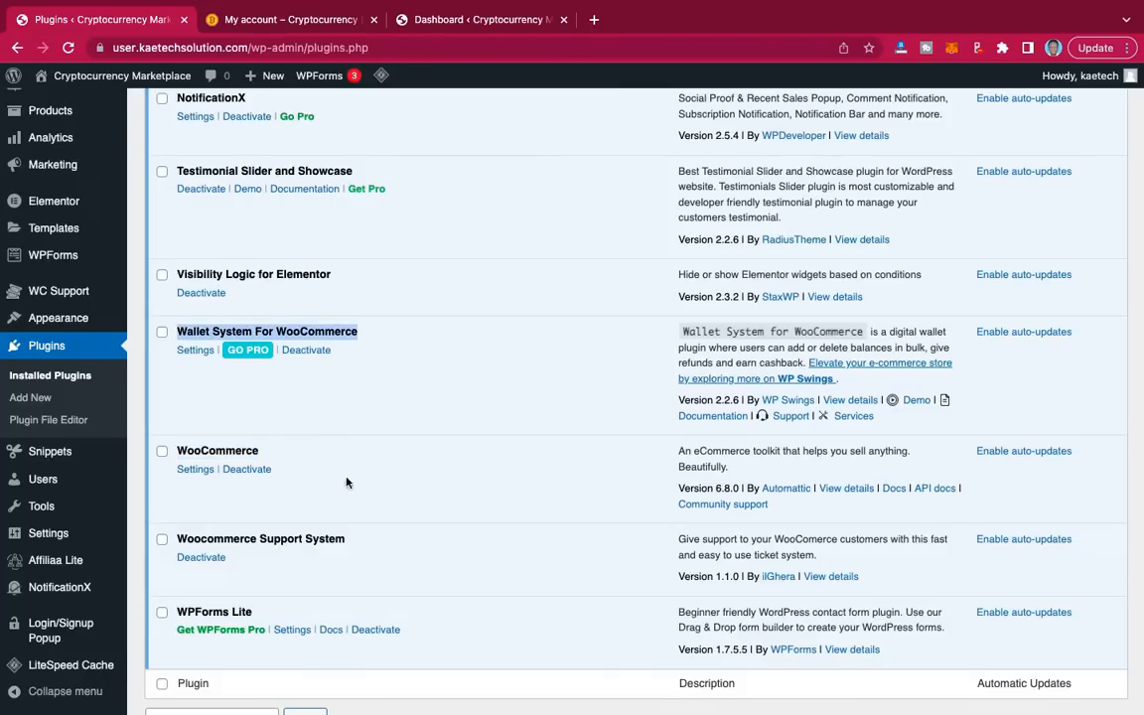
left_click_drag(350, 544, 183, 539)
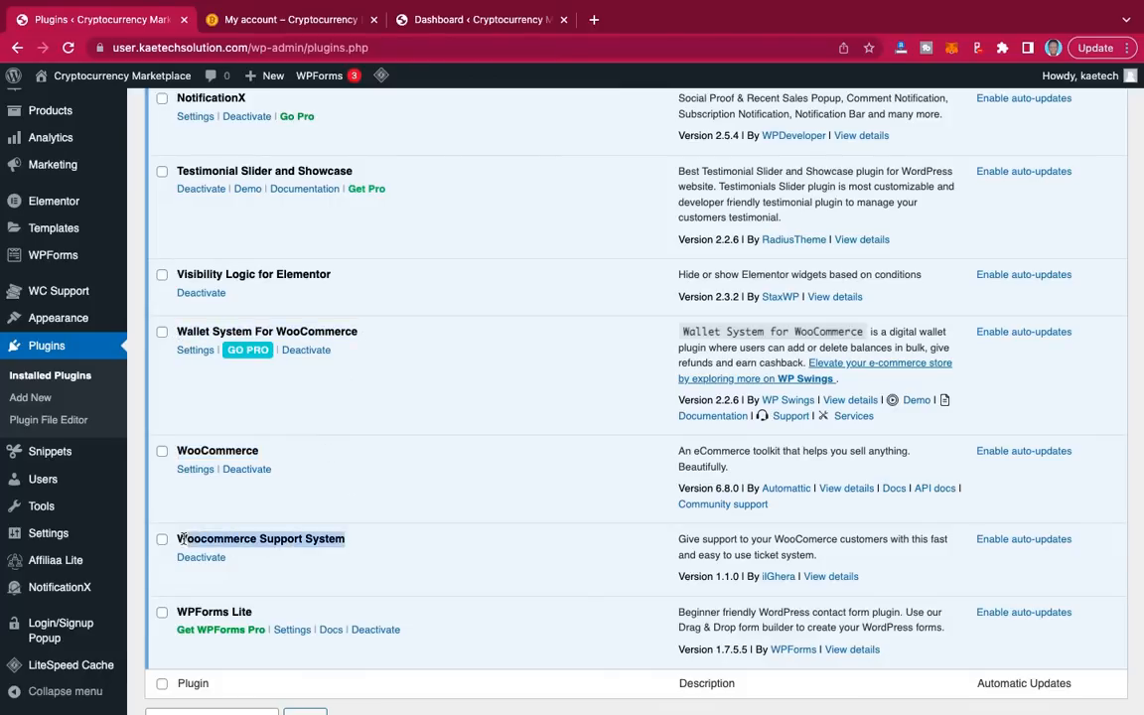
Step: Highlight Login/Signup Popup higher in the list, then WooCommerce again
scroll(317, 439, "up", 5)
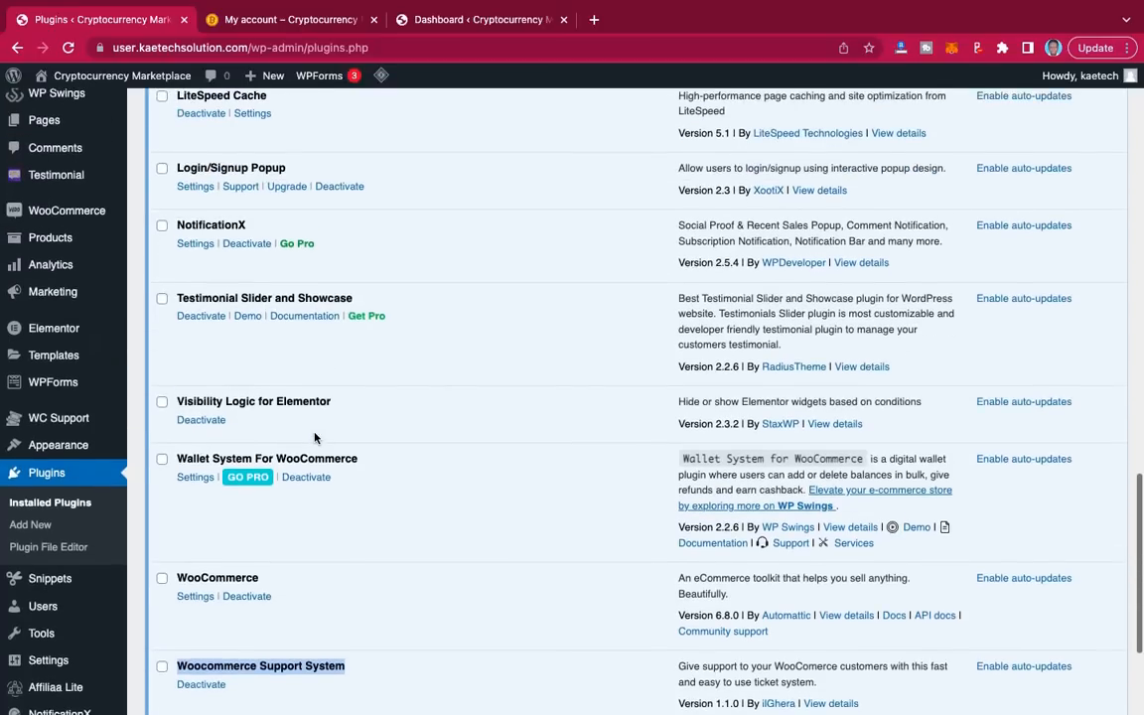
scroll(315, 437, "up", 3)
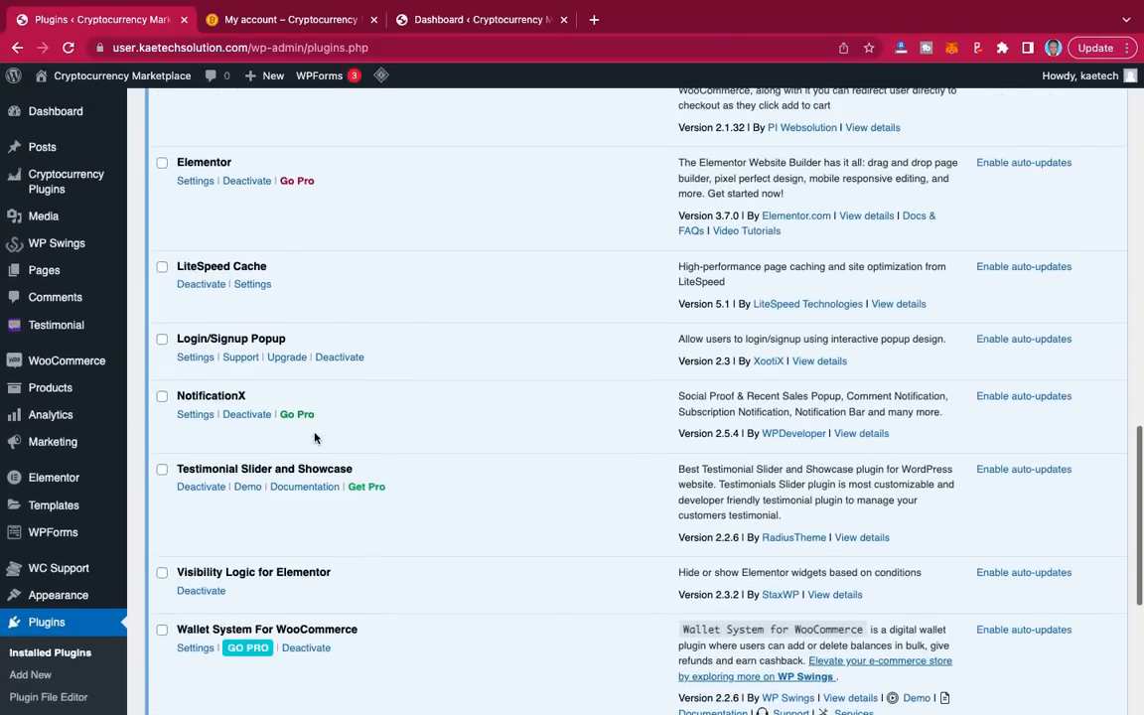
scroll(315, 437, "up", 1)
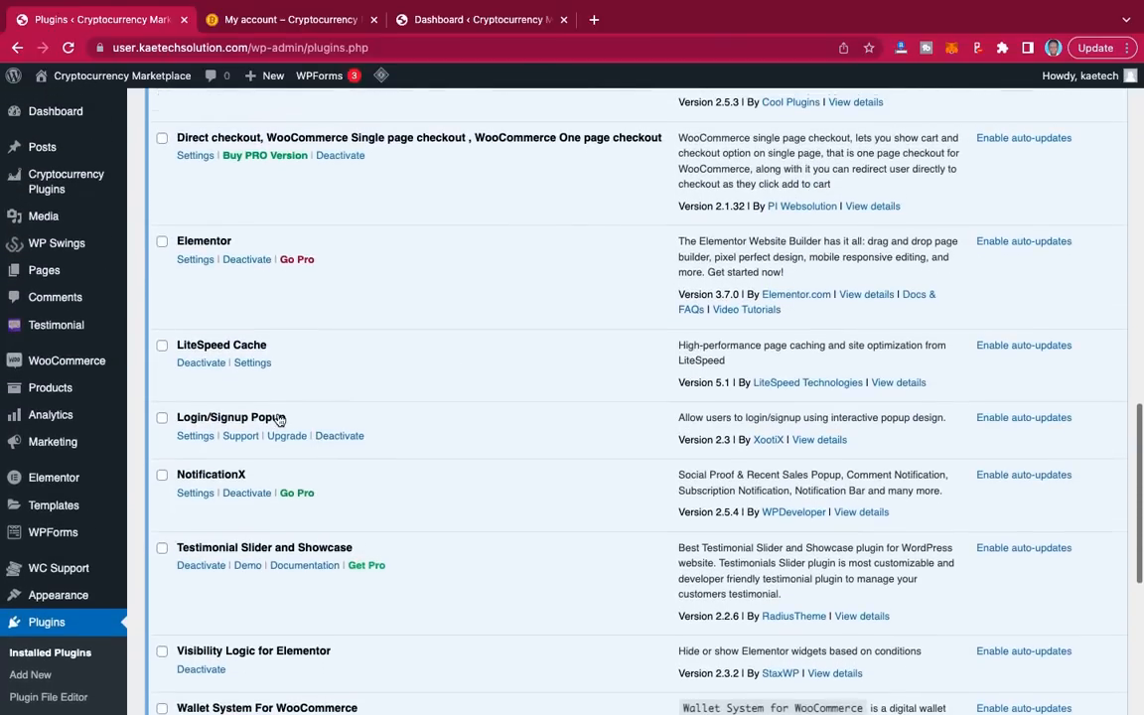
left_click_drag(291, 421, 174, 420)
scroll(361, 354, "up", 3)
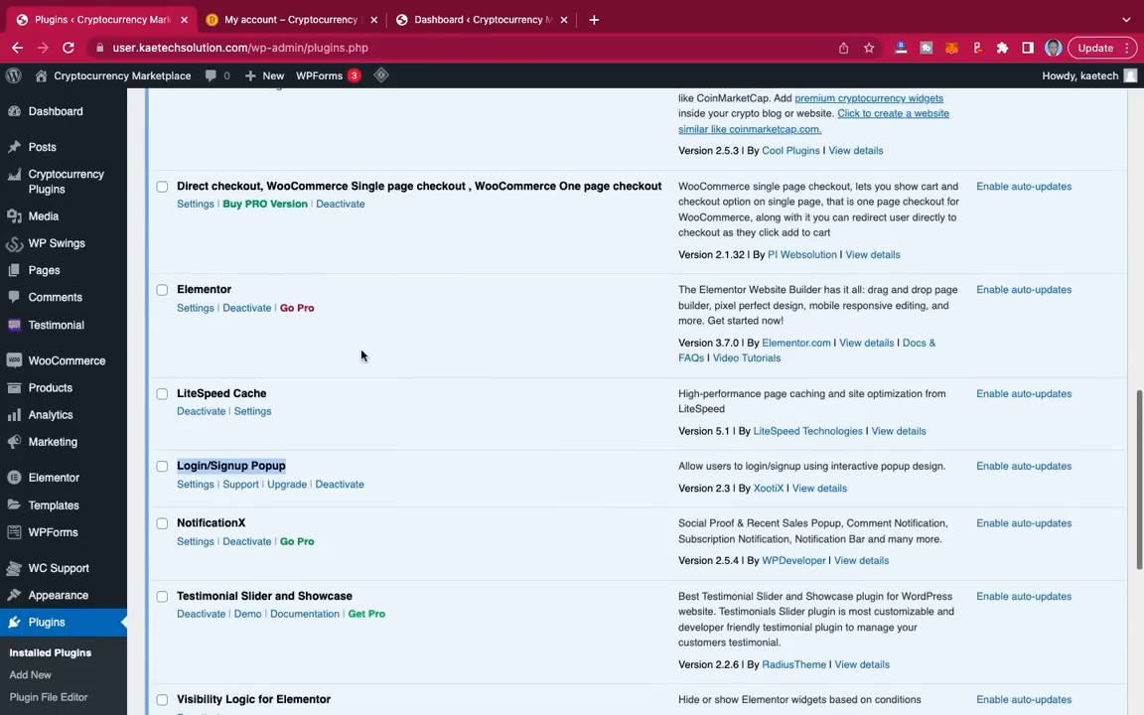
scroll(362, 355, "up", 2)
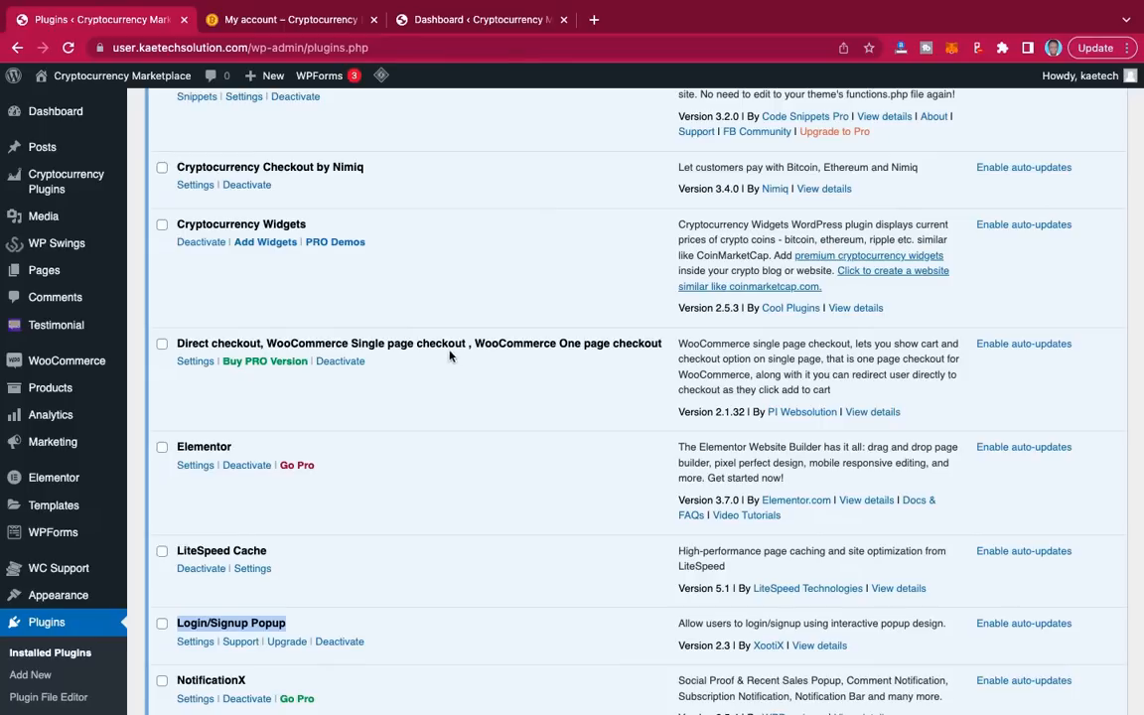
scroll(470, 340, "up", 3)
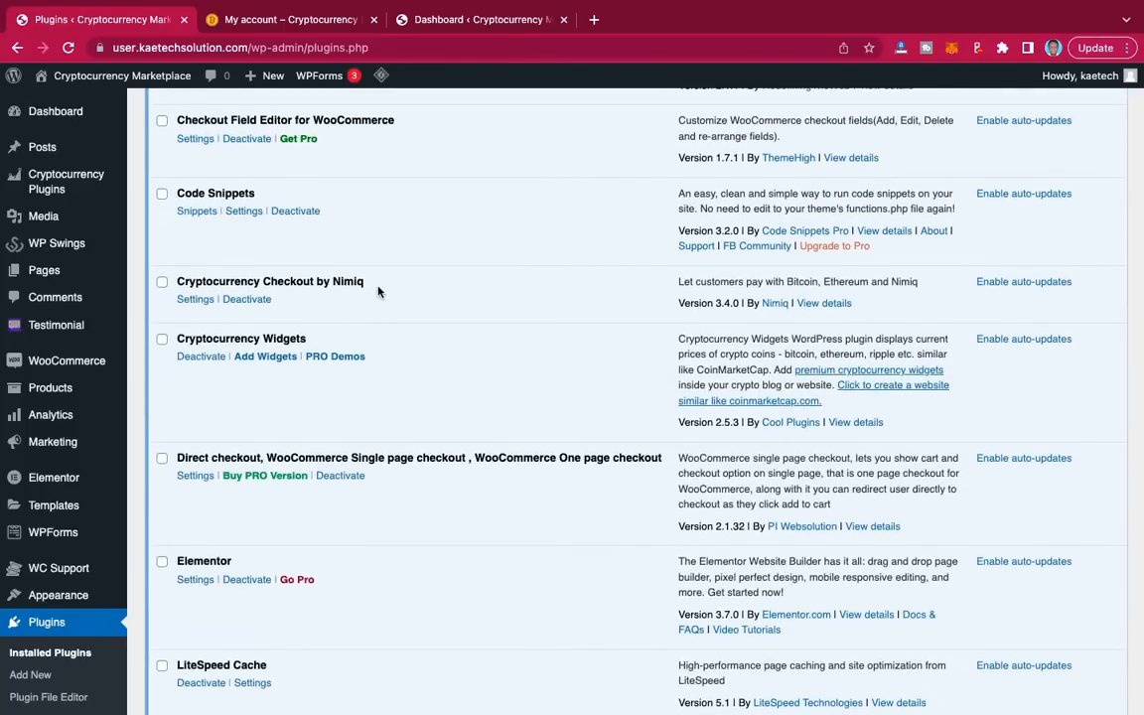
scroll(377, 291, "up", 2)
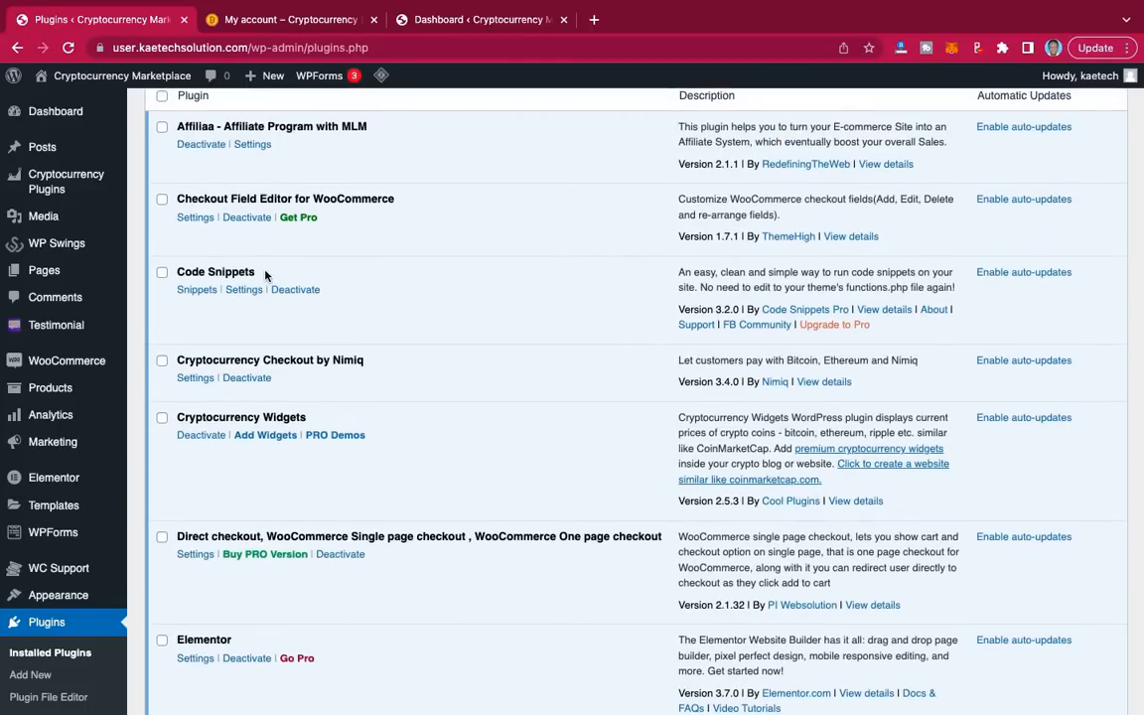
scroll(265, 275, "up", 1)
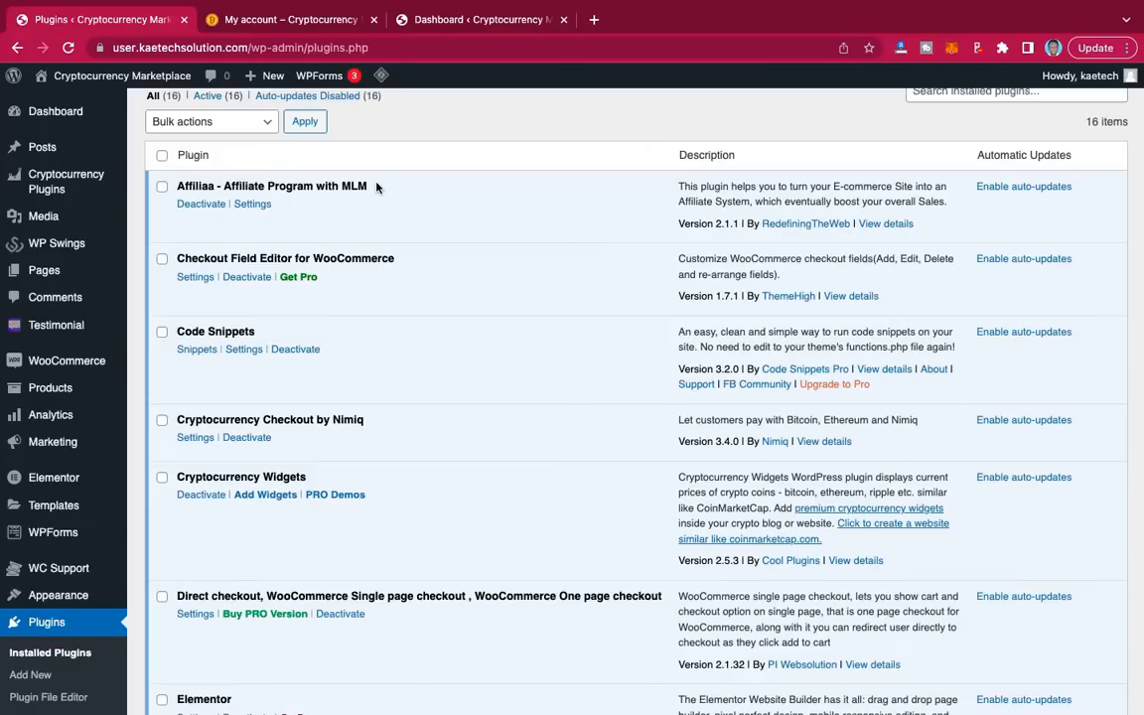
scroll(371, 307, "down", 15)
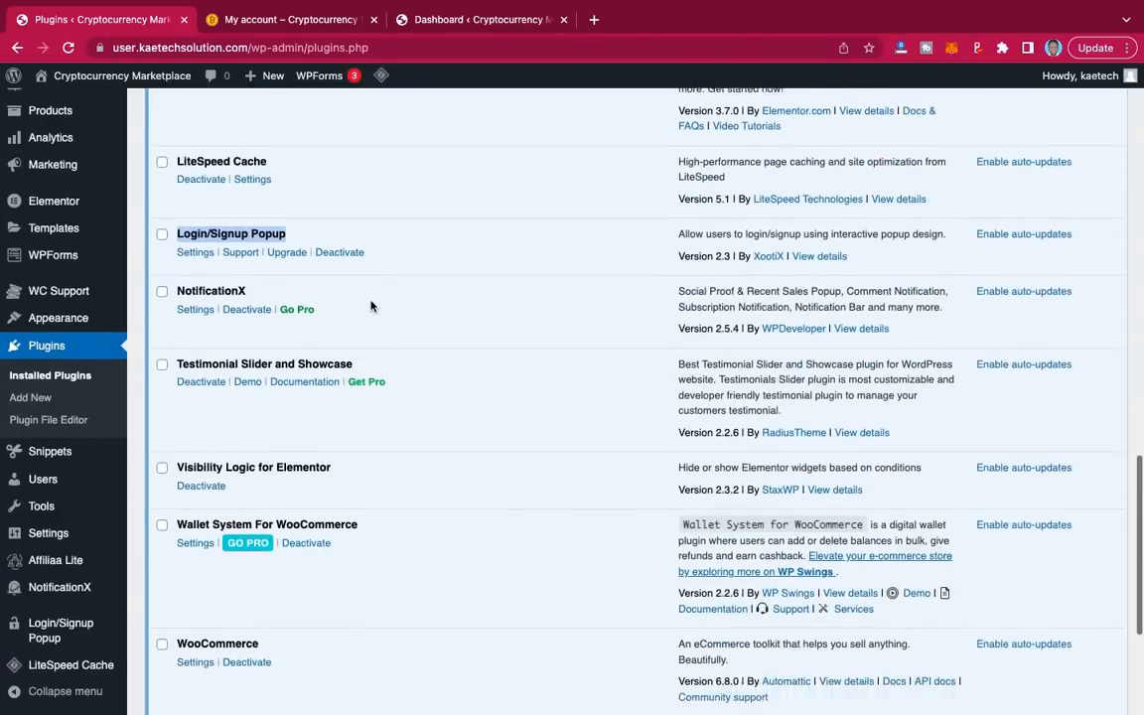
scroll(370, 307, "down", 3)
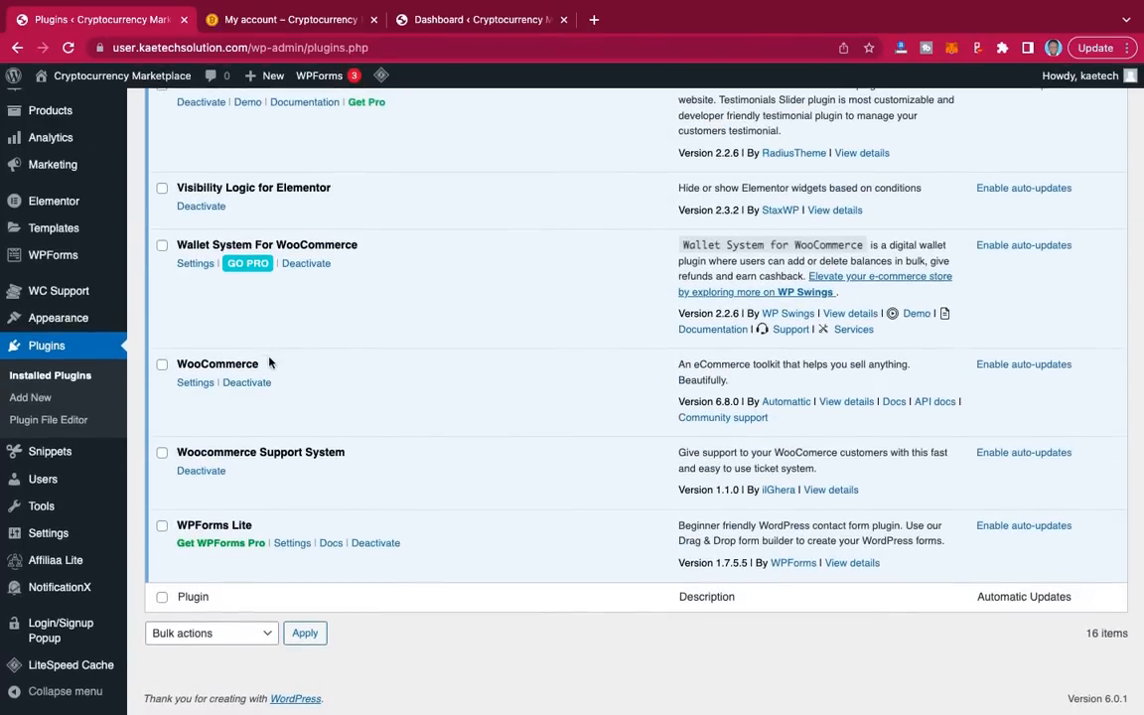
left_click_drag(263, 368, 171, 360)
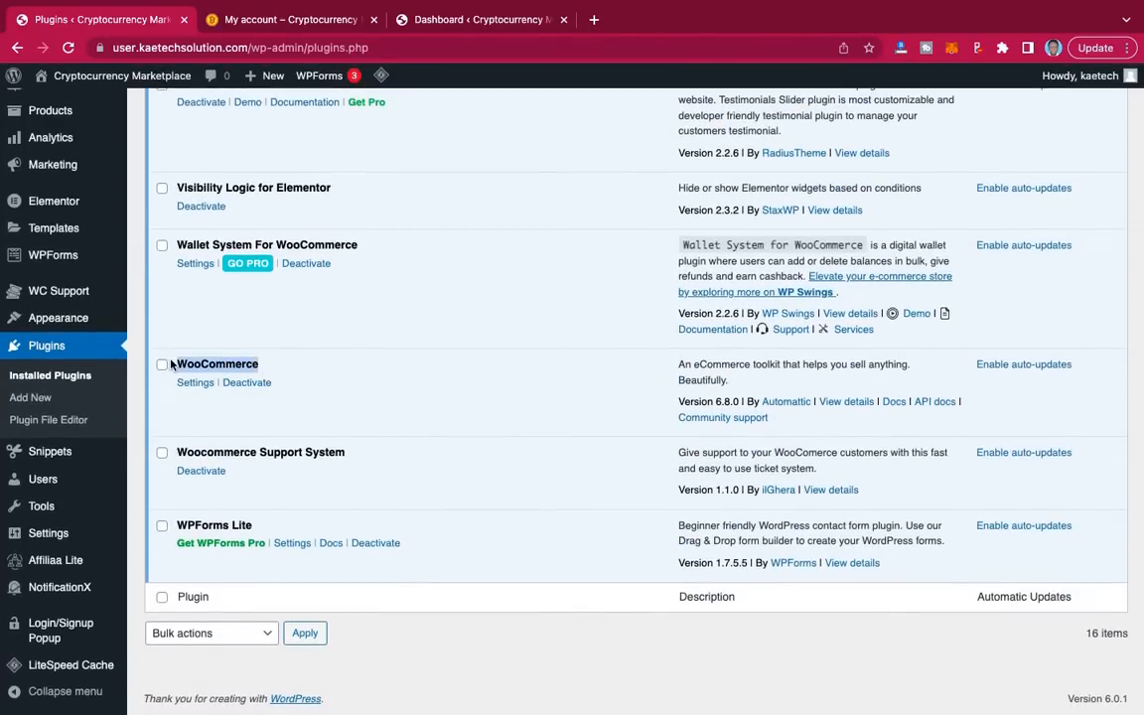
left_click(453, 22)
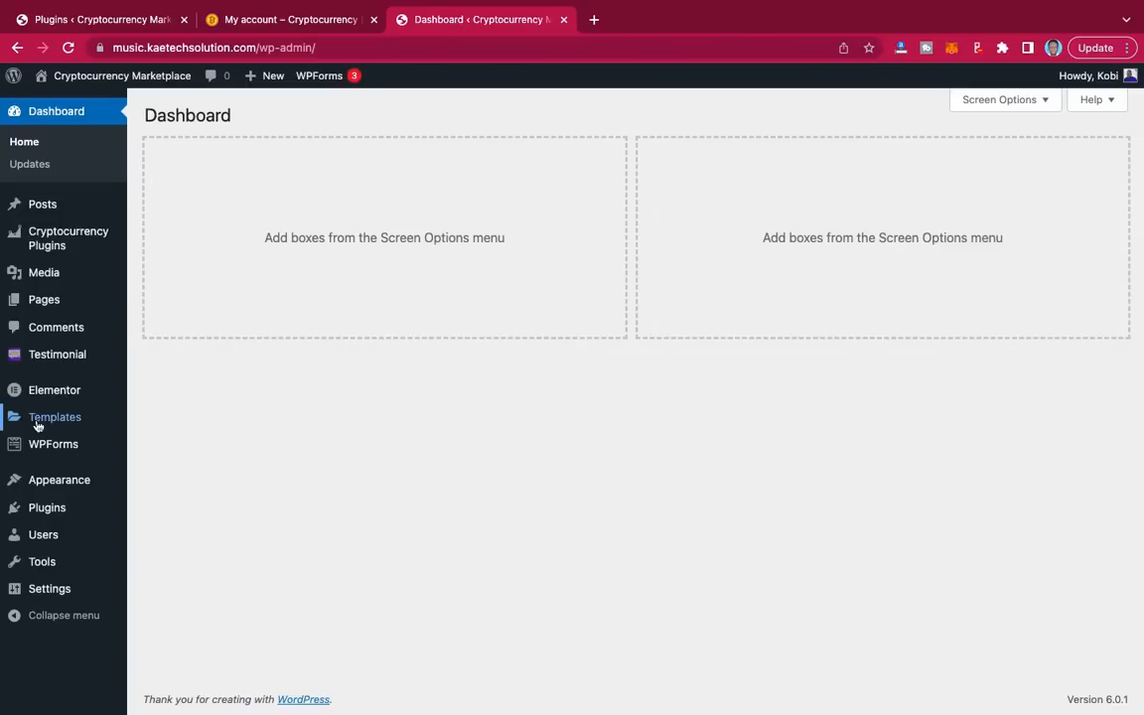
mouse_move(46, 515)
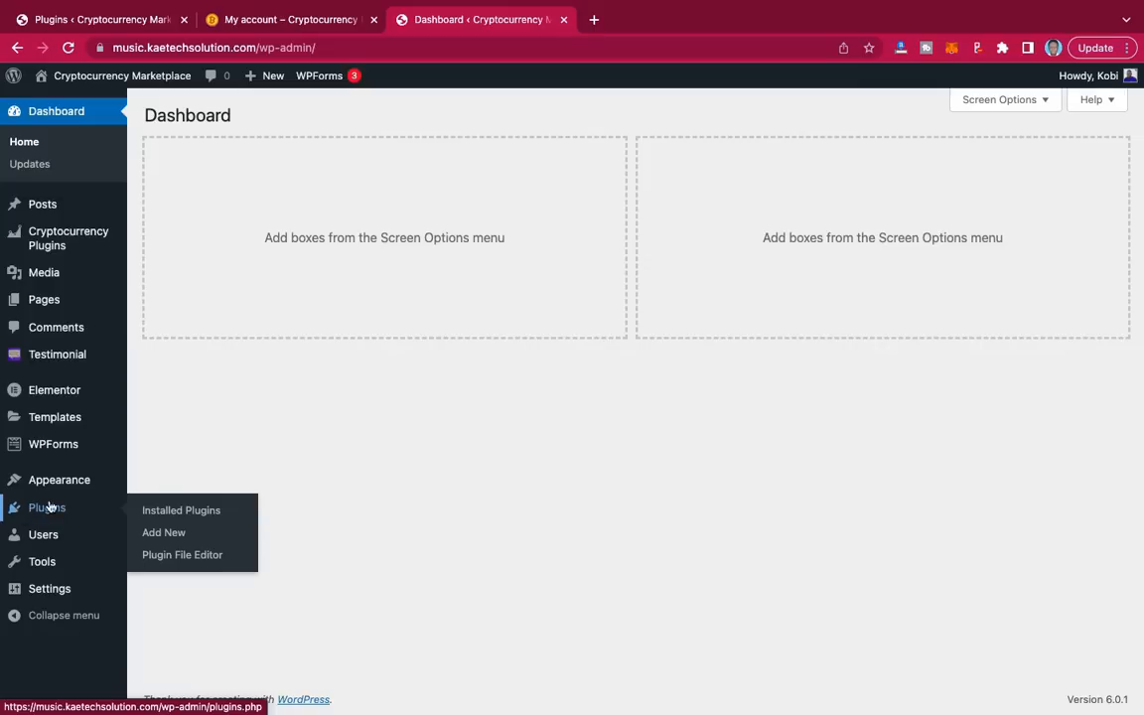
left_click(164, 533)
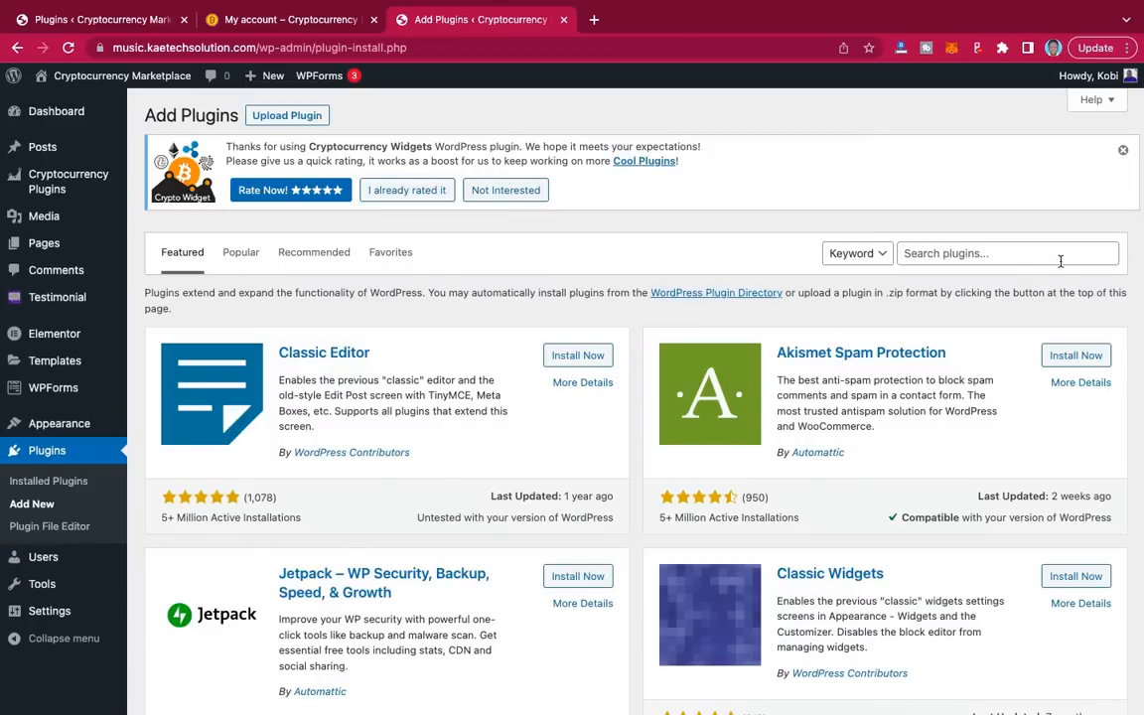
left_click(974, 253)
type("WooCommerce")
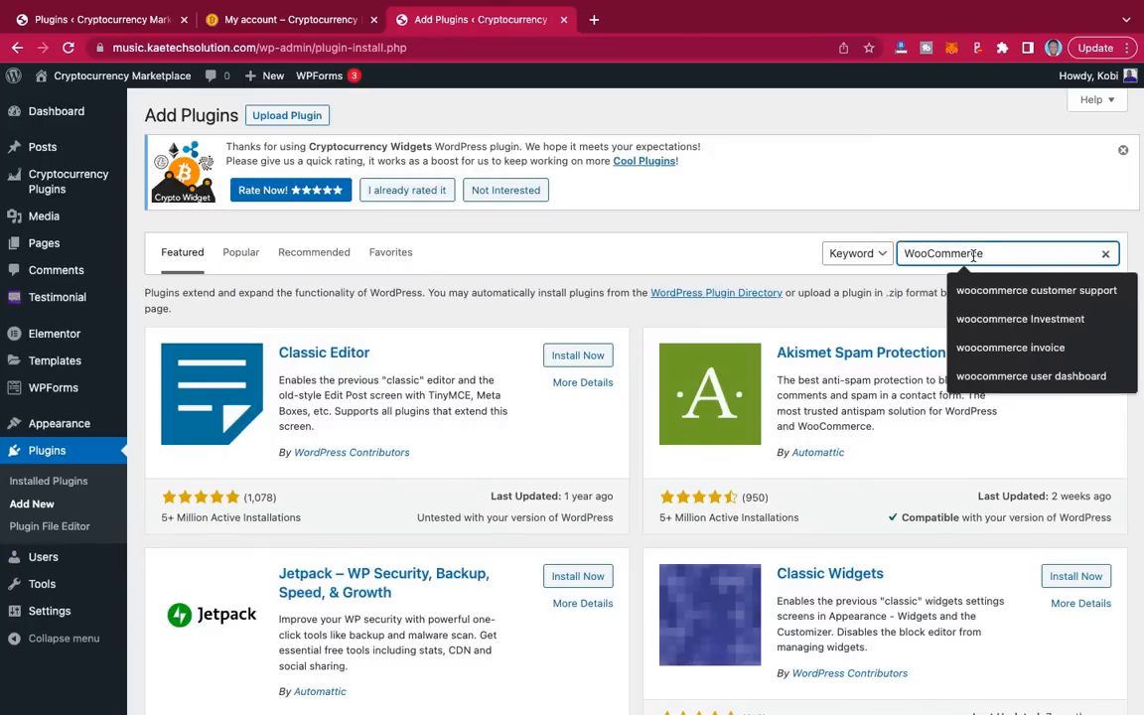
key("Return")
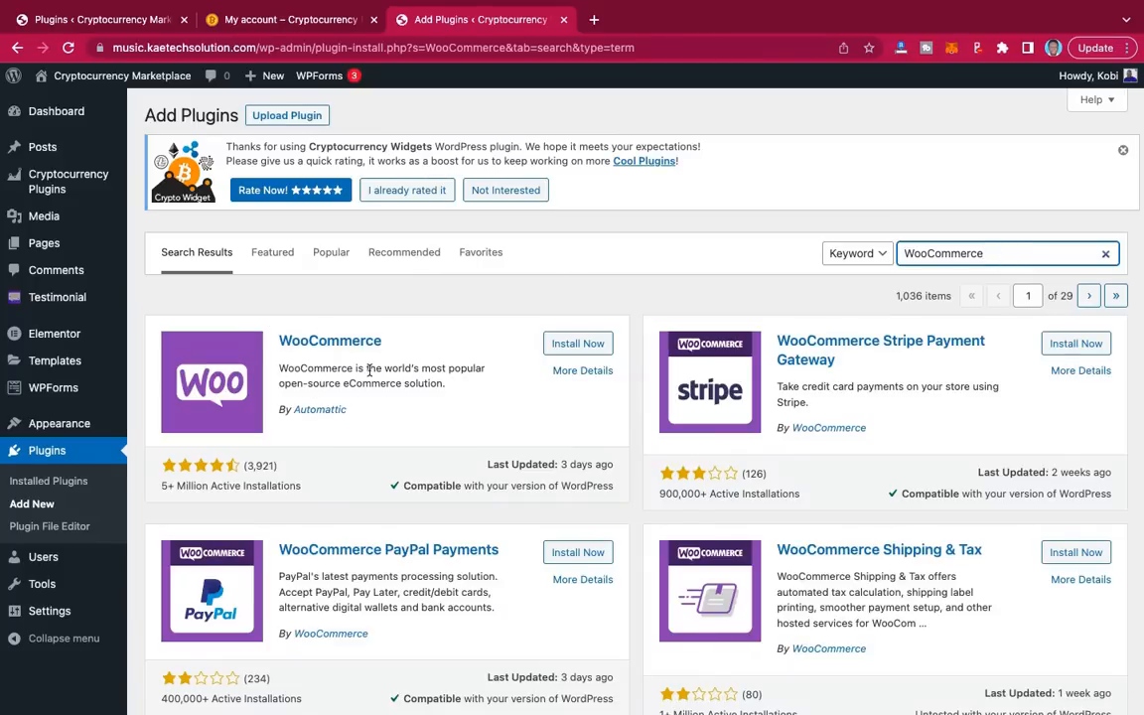
left_click(584, 348)
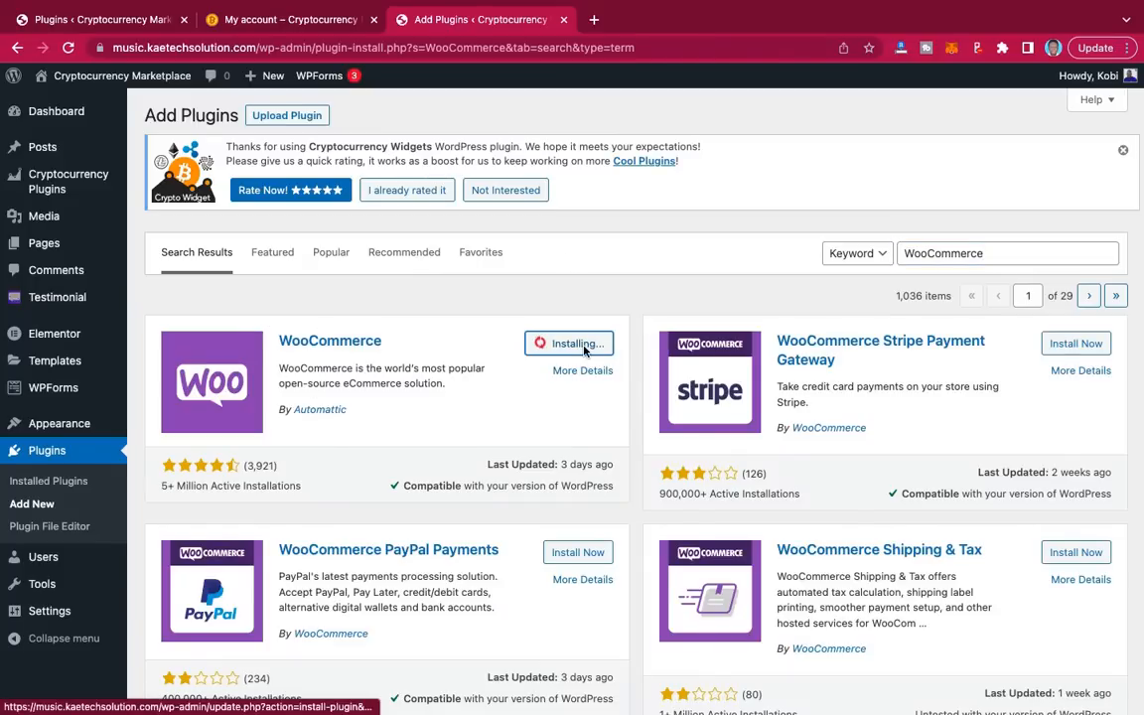
left_click(593, 344)
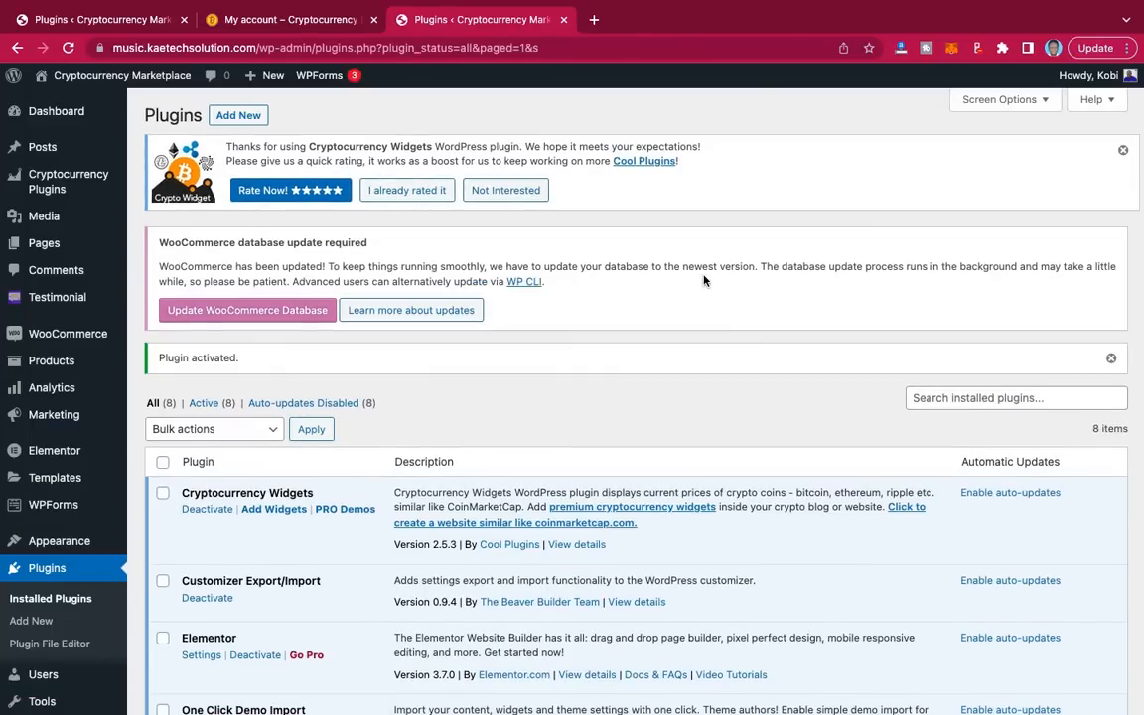
scroll(635, 429, "down", 5)
scroll(634, 429, "up", 1)
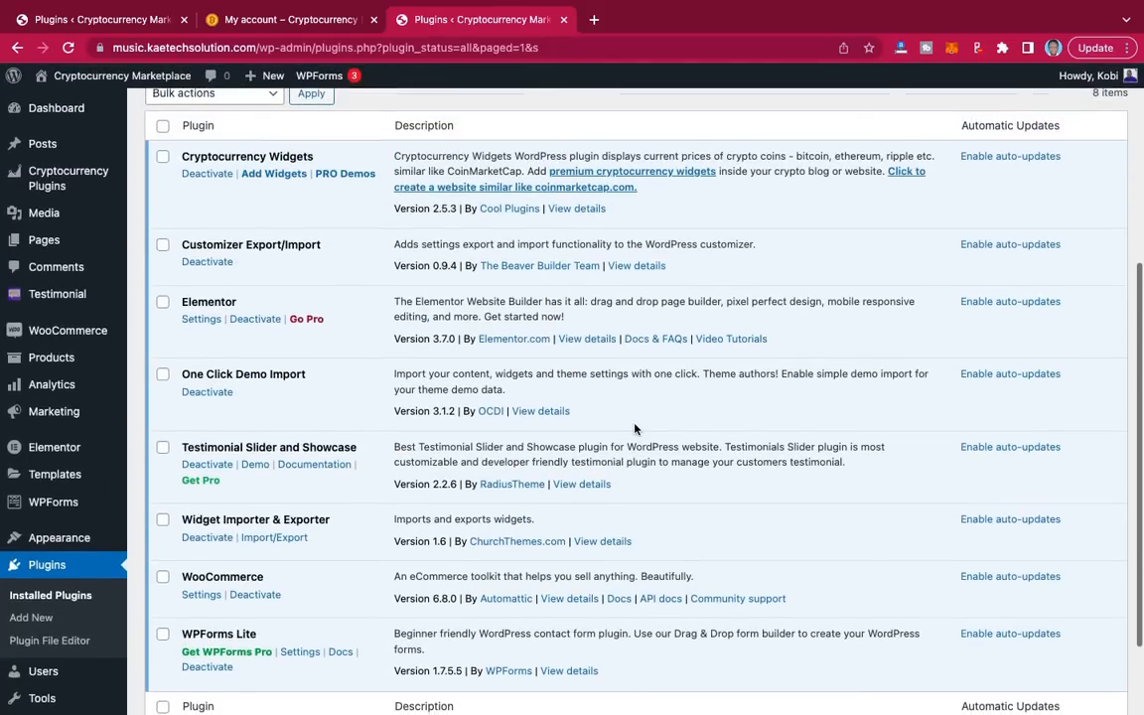
scroll(634, 429, "down", 1)
scroll(635, 429, "down", 1)
scroll(635, 429, "up", 2)
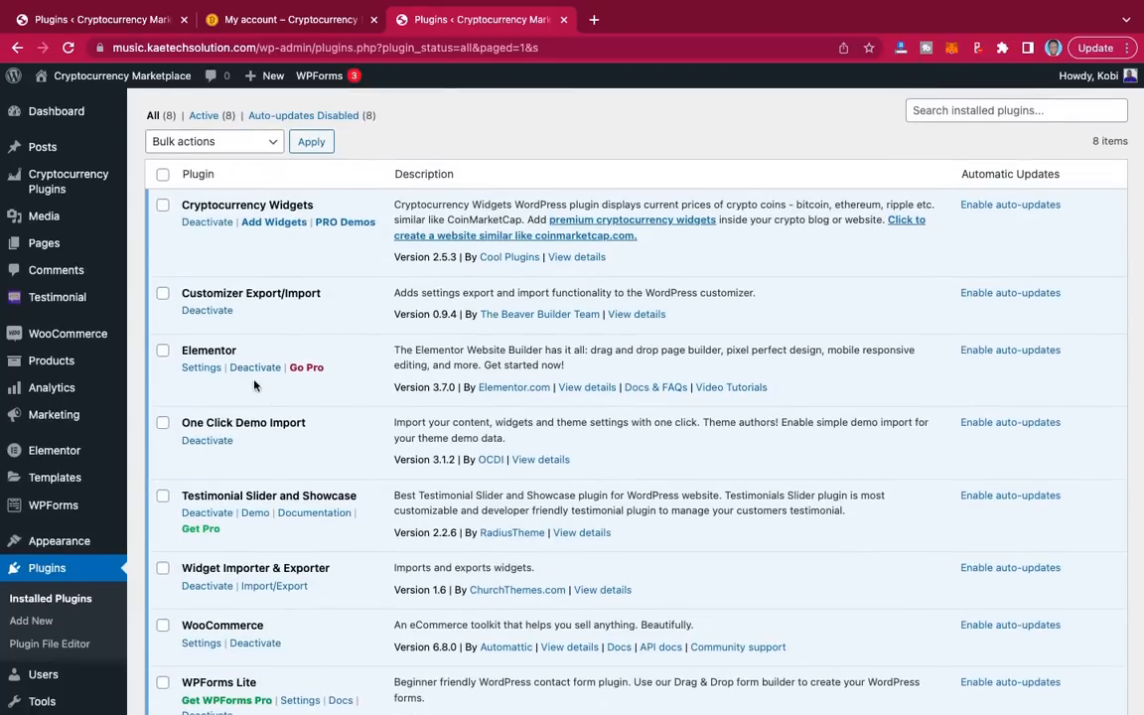
scroll(263, 400, "down", 5)
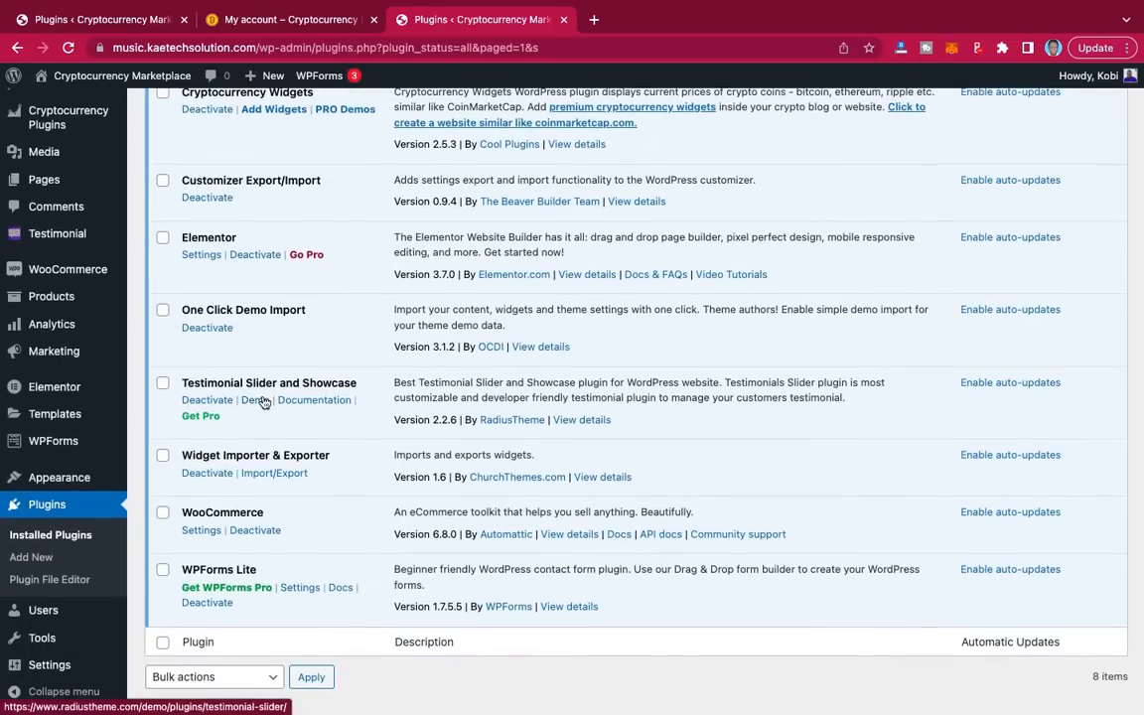
scroll(261, 401, "up", 3)
scroll(265, 402, "up", 1)
scroll(264, 401, "down", 3)
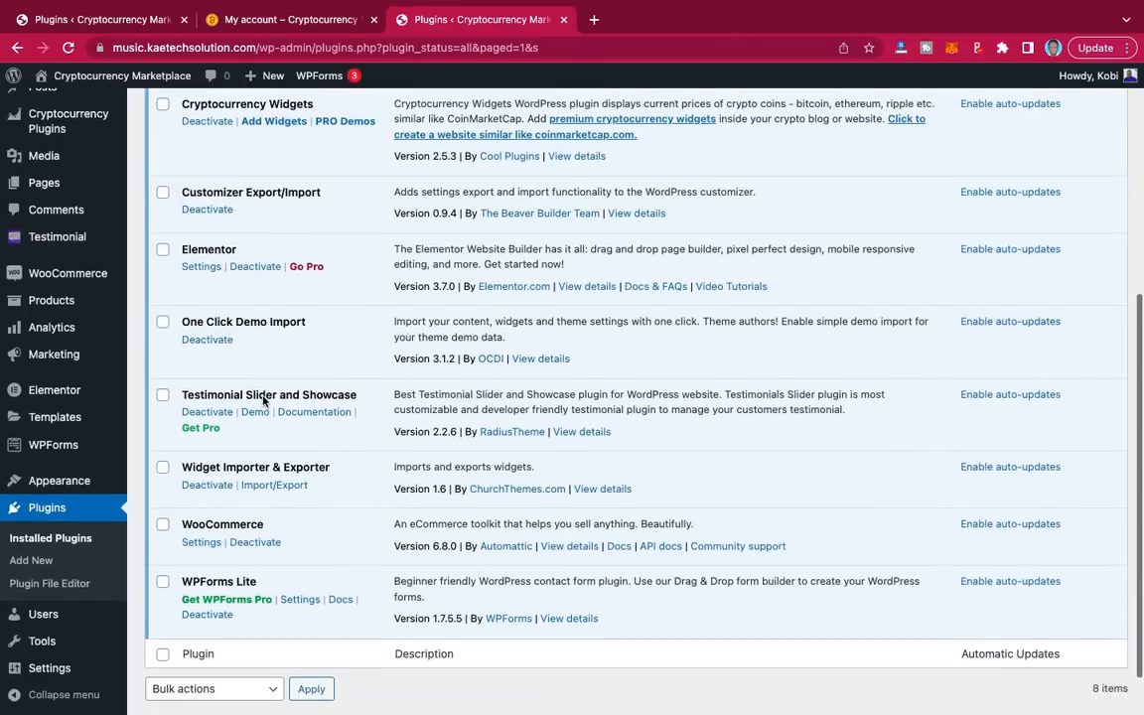
scroll(253, 290, "up", 4)
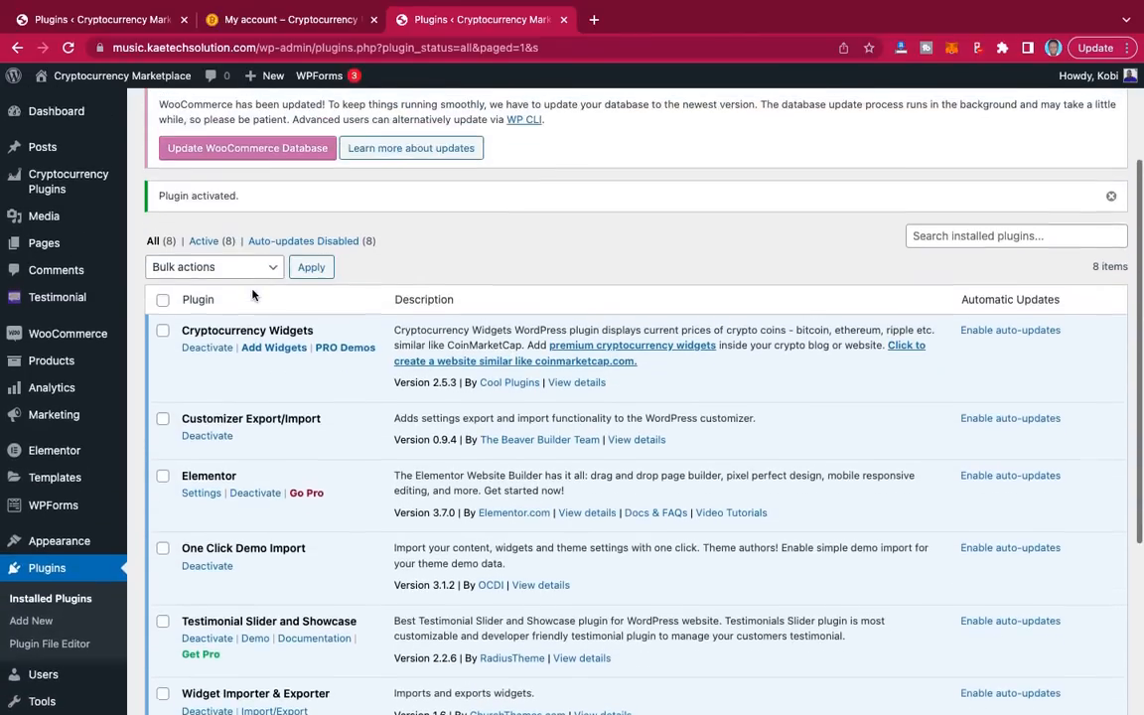
scroll(252, 294, "down", 4)
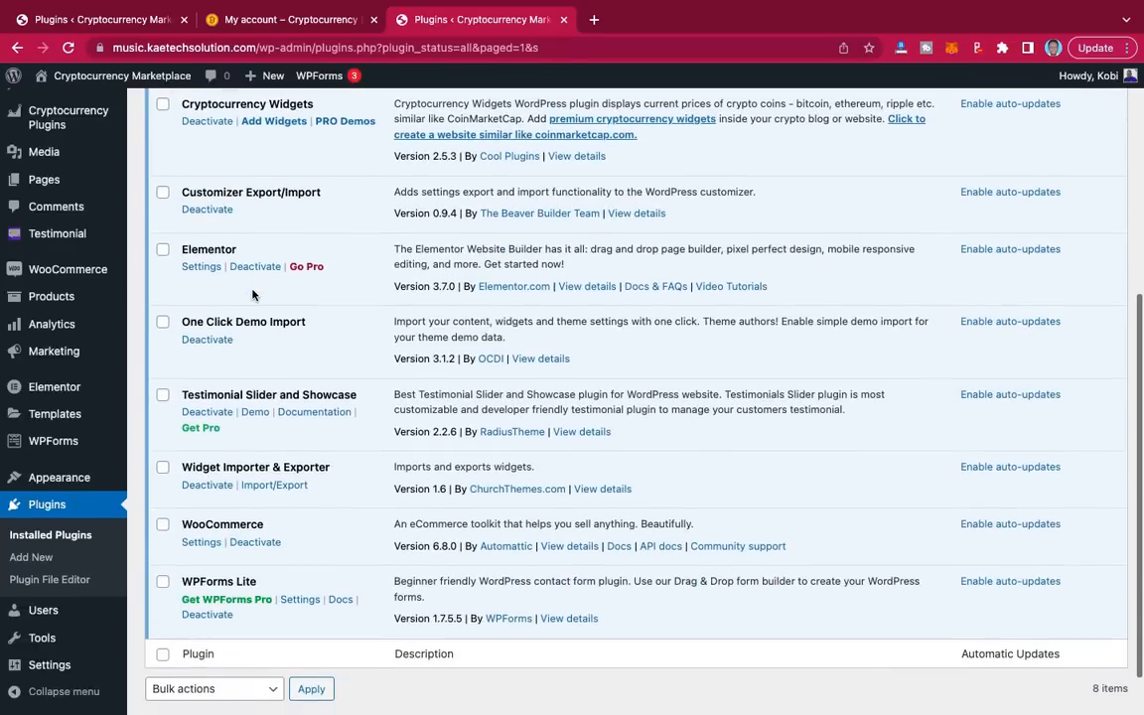
Step: Search Add Plugins for 'Woocommerce Support System', copied from the reference site's list
left_click(22, 557)
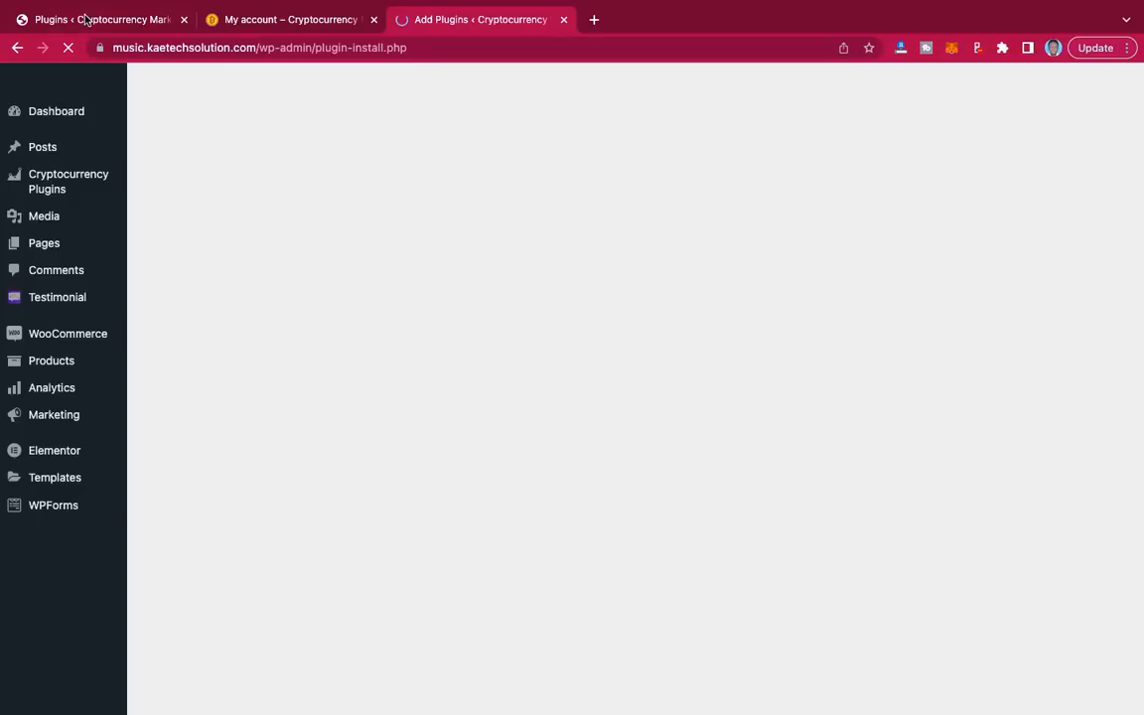
left_click(86, 20)
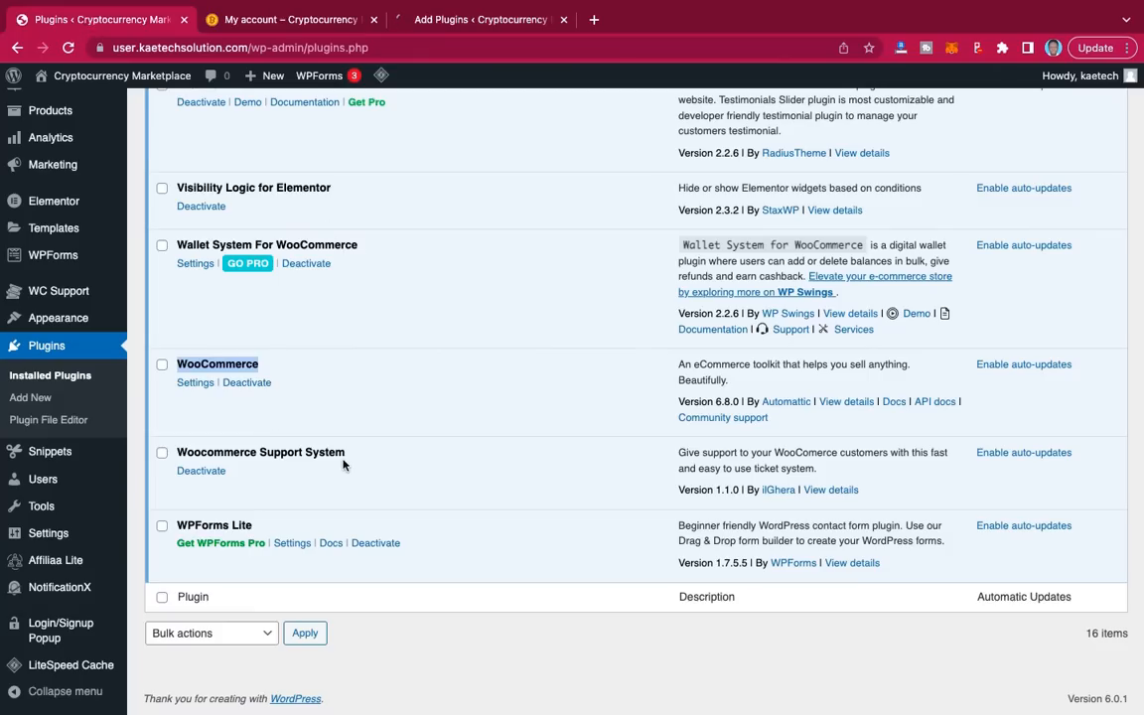
left_click_drag(347, 457, 180, 458)
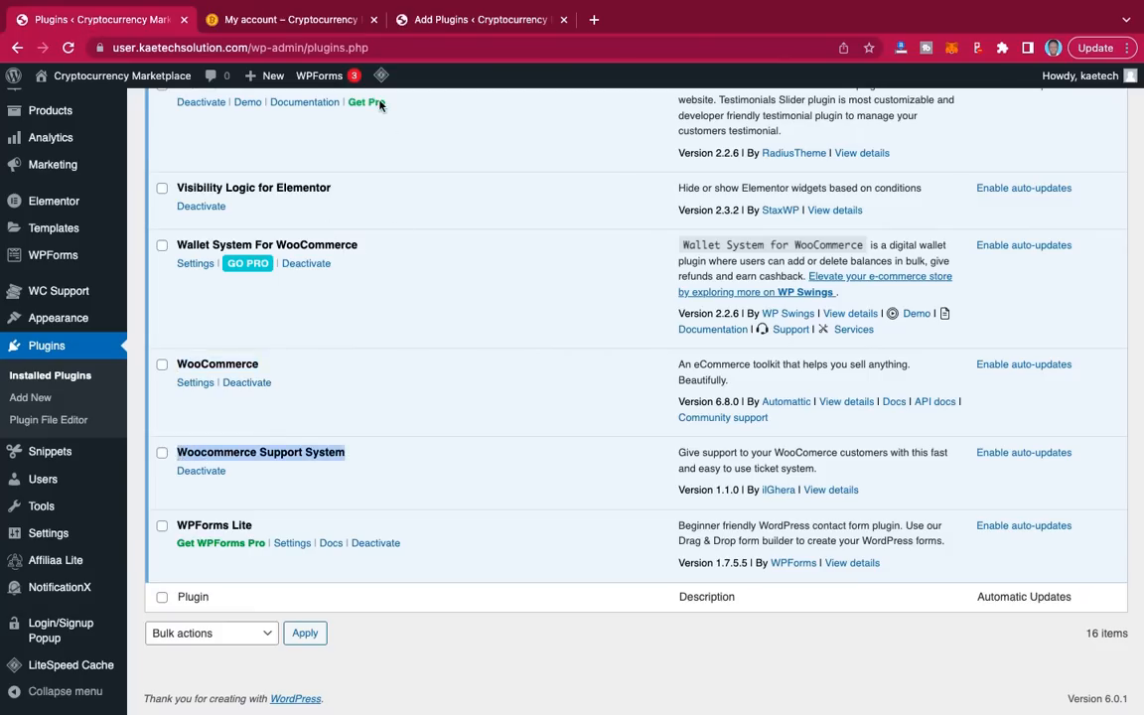
left_click(470, 30)
left_click(939, 250)
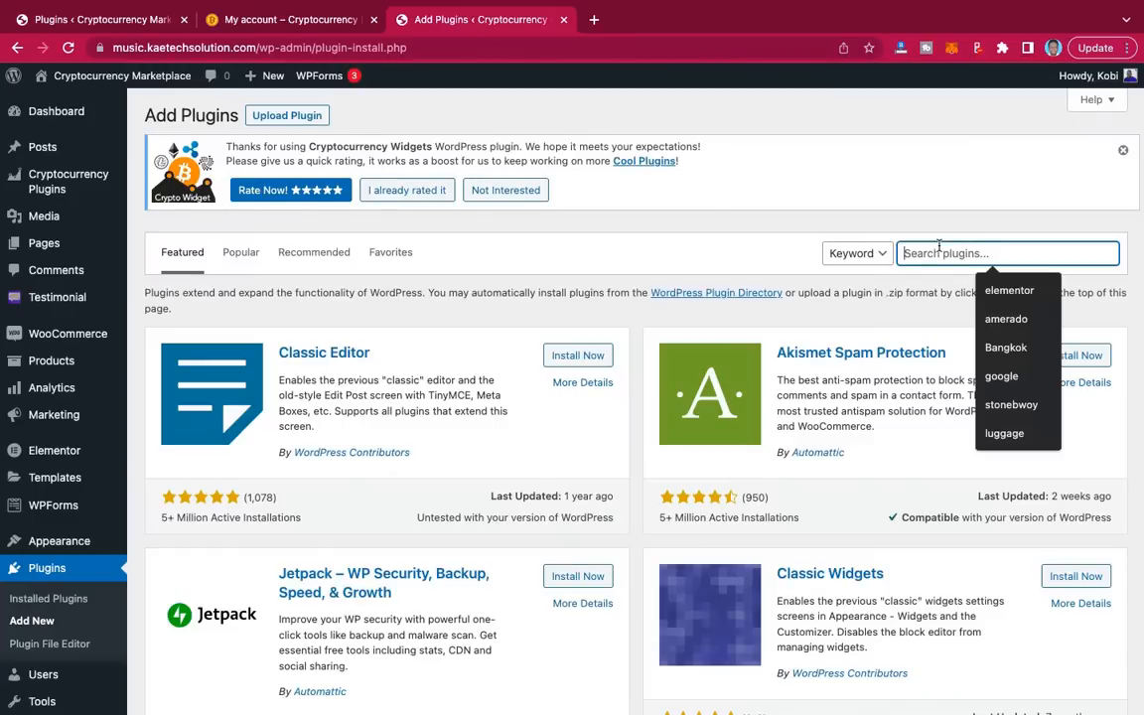
type("Woocommerce Support System")
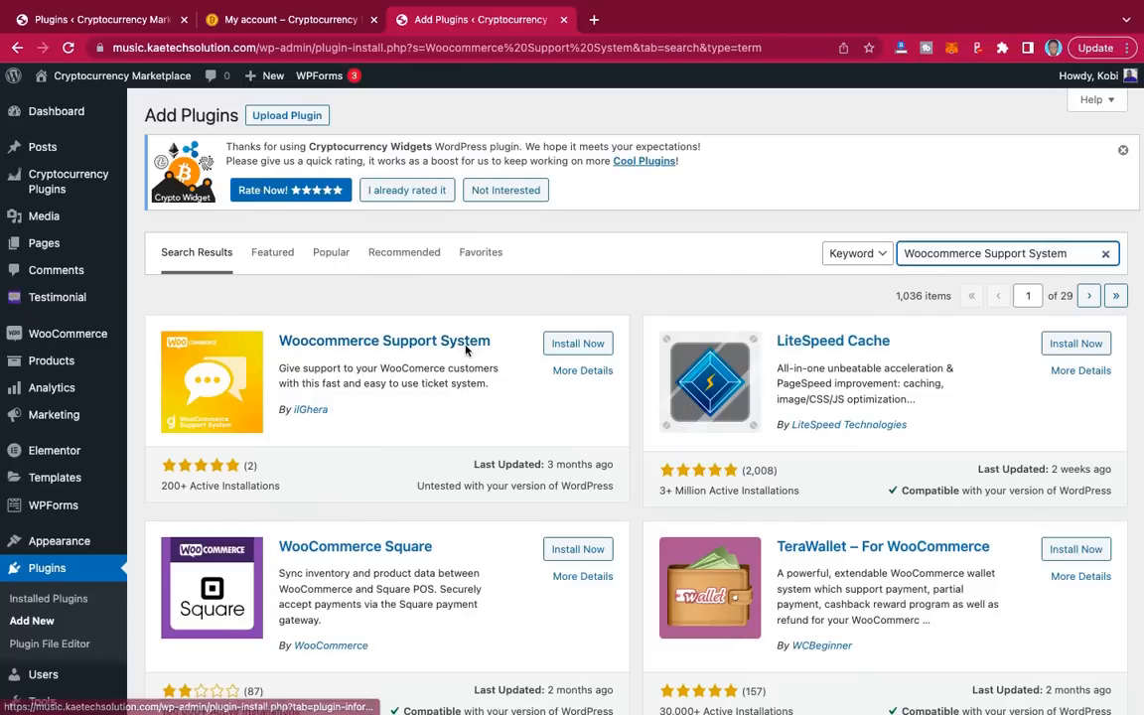
Step: Install the Woocommerce Support System plugin from the search results
left_click(589, 343)
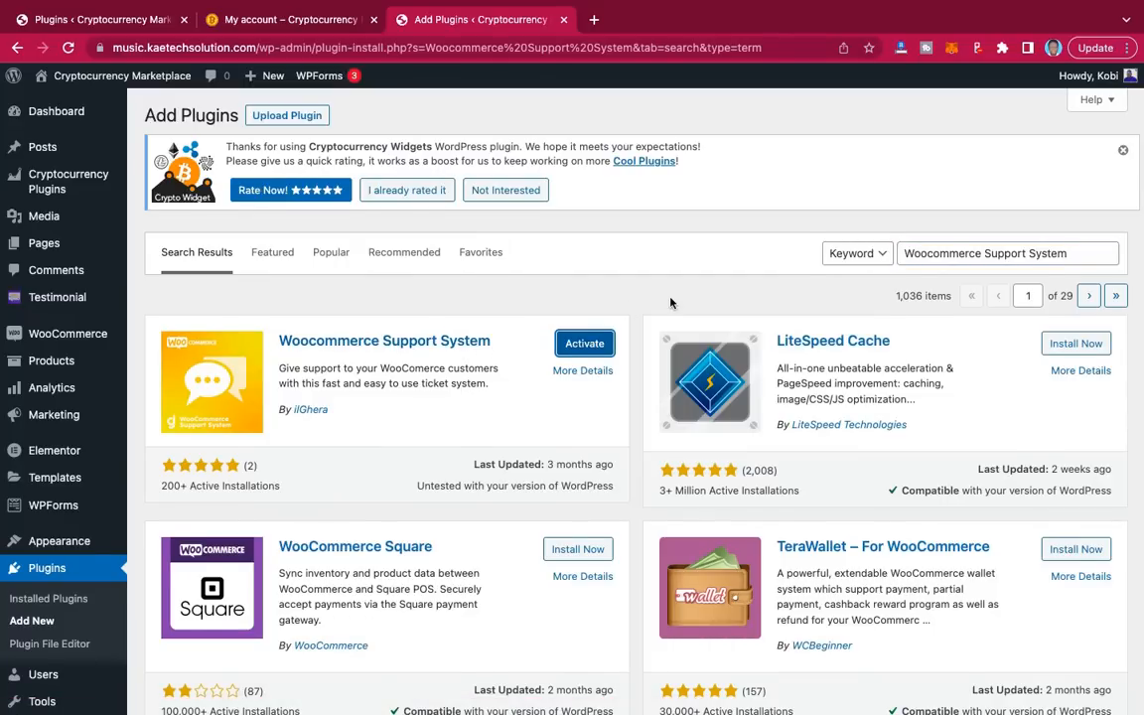
scroll(671, 303, "down", 3)
scroll(671, 303, "up", 3)
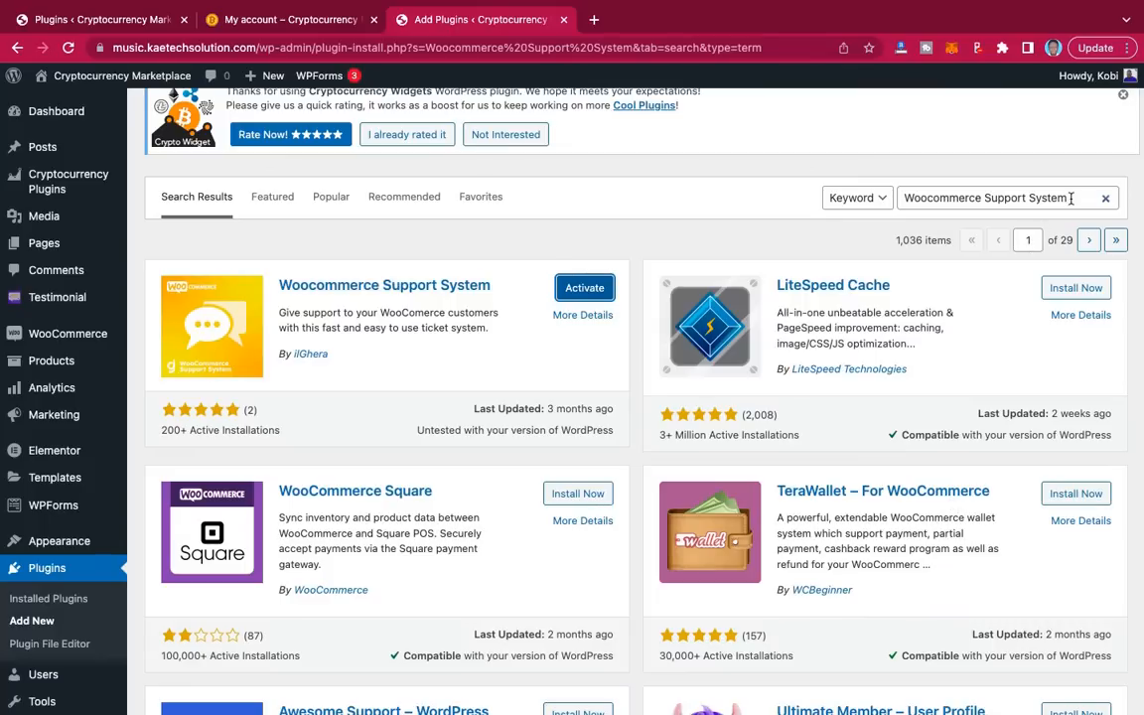
left_click_drag(1070, 197, 869, 186)
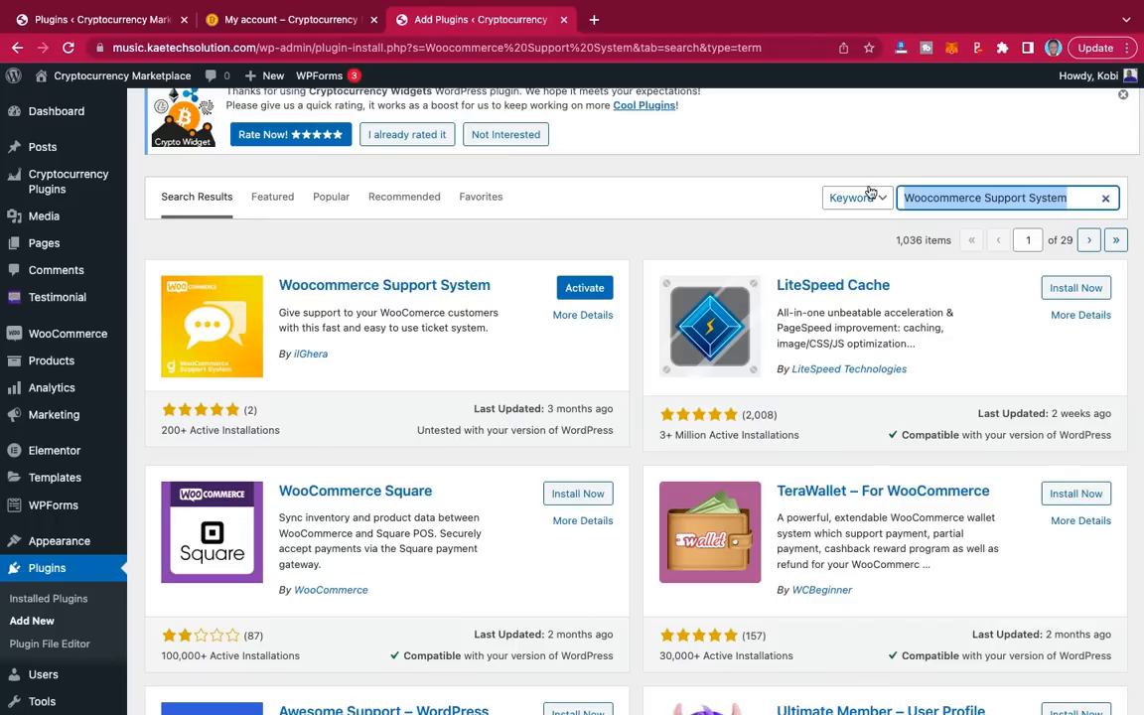
Step: Search plugins for 'wallet' and install Wallet System for WooCommerce
type("wall")
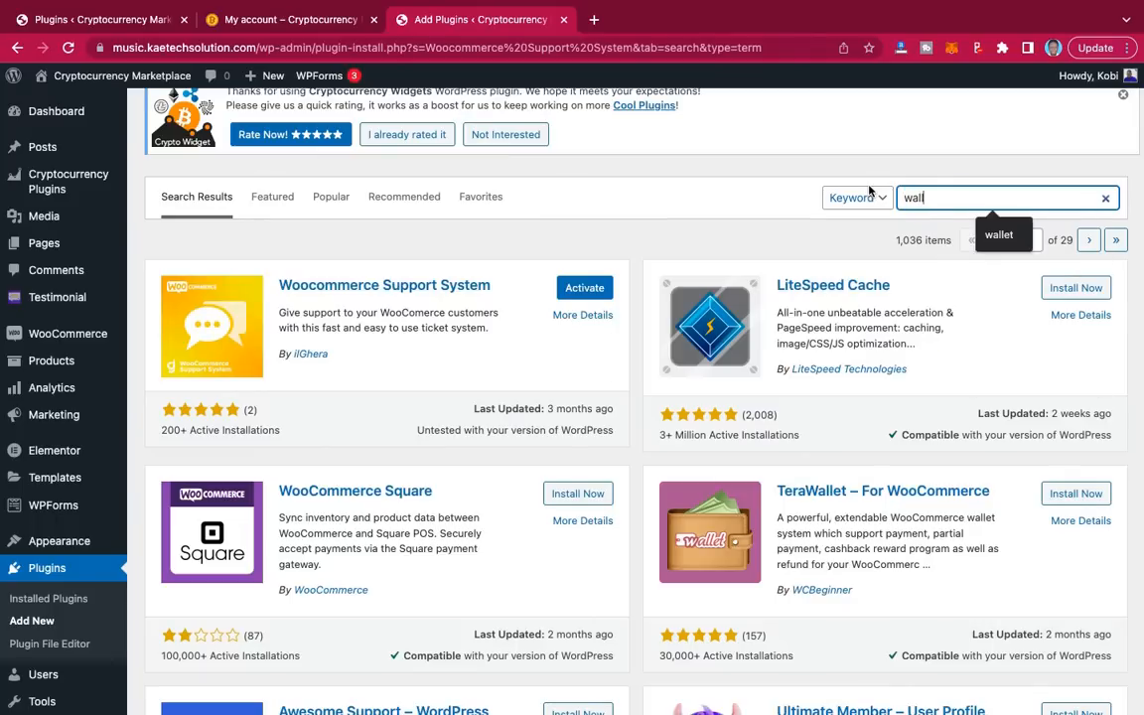
type("et")
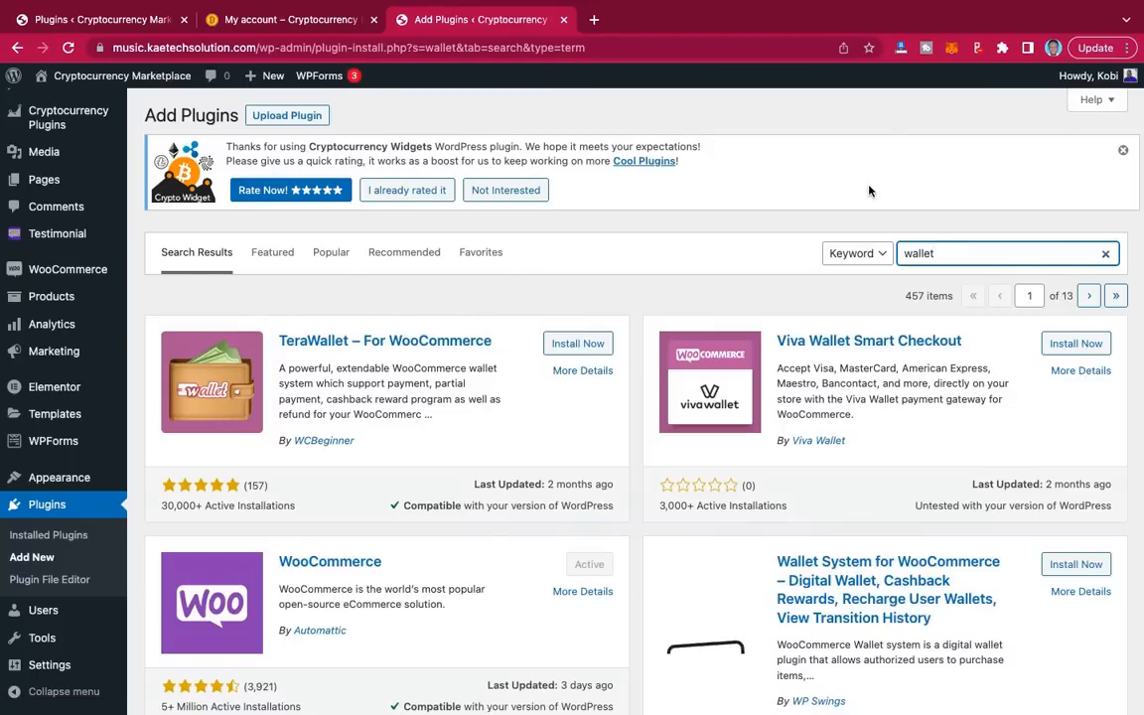
scroll(871, 258, "down", 3)
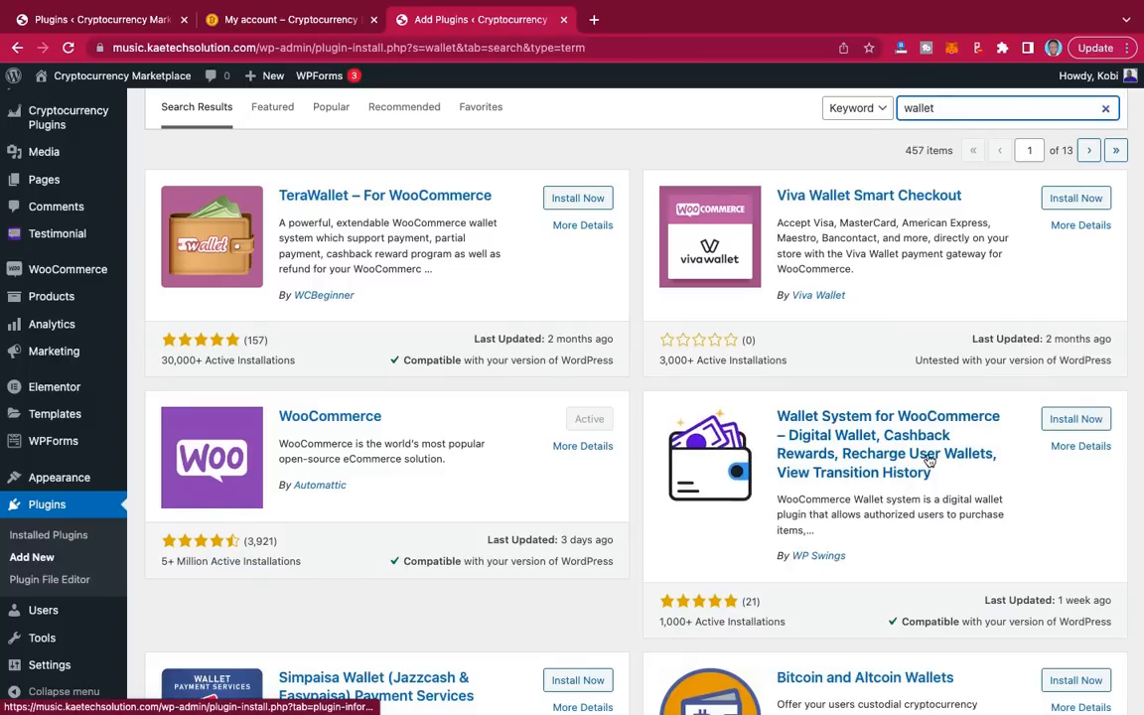
left_click(1081, 423)
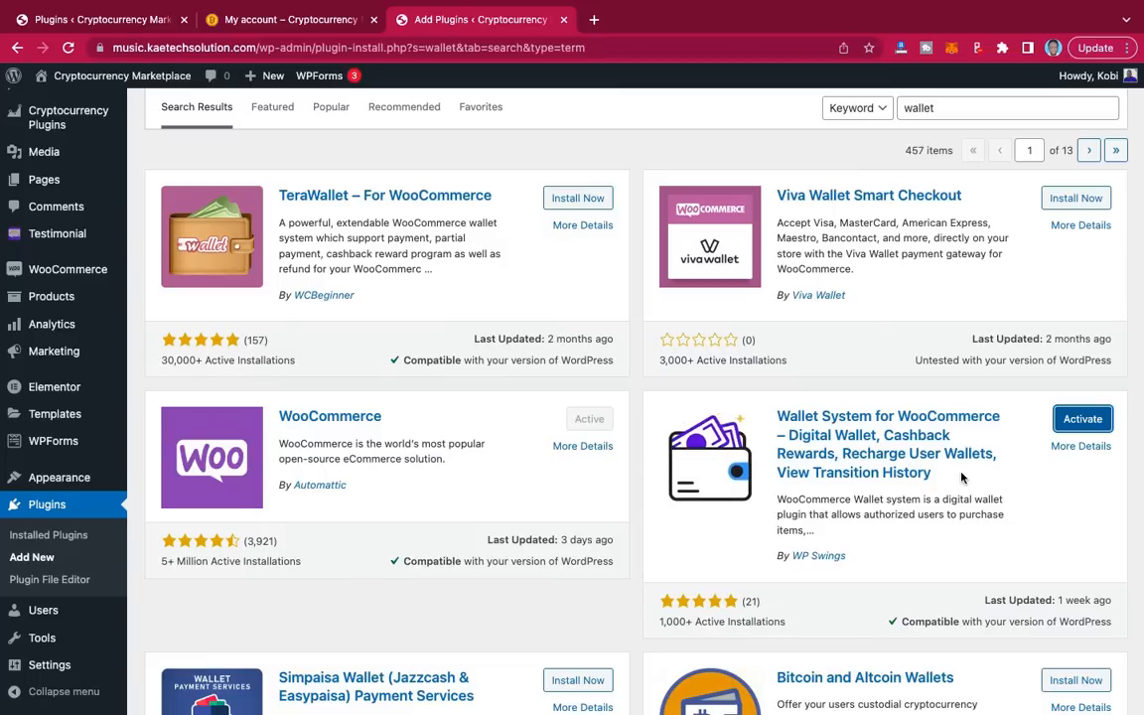
scroll(961, 478, "down", 2)
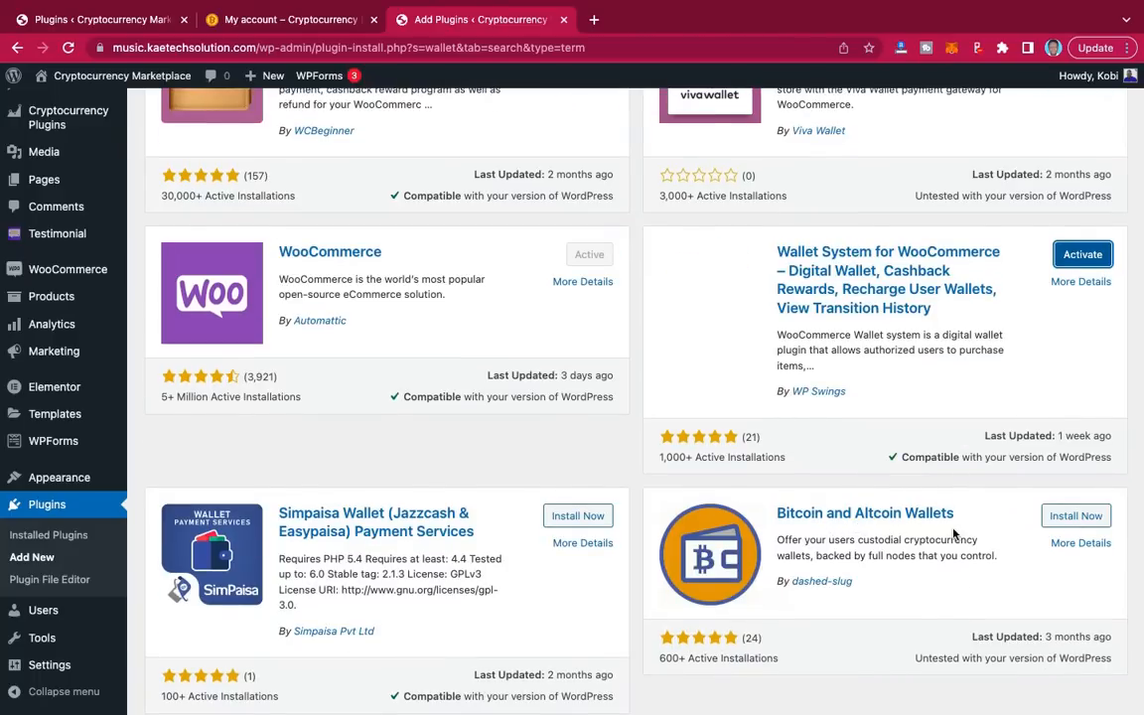
scroll(953, 534, "up", 1)
scroll(953, 534, "up", 2)
scroll(953, 534, "up", 1)
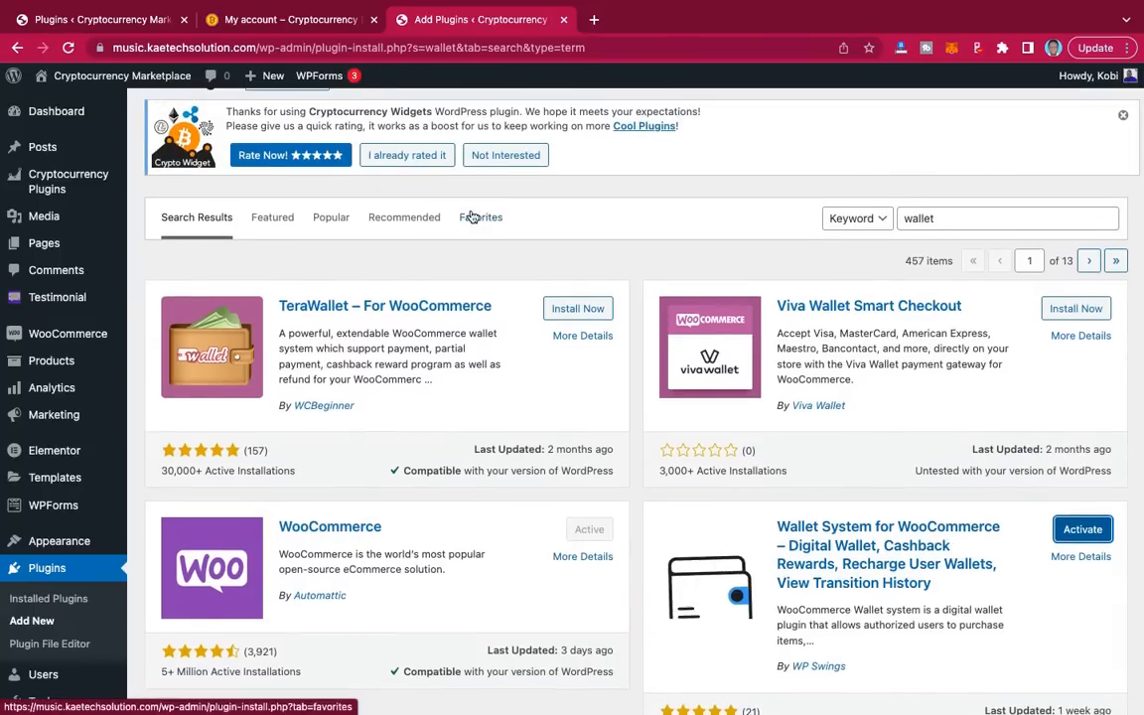
Step: Scroll the reference site's plugin list to the top, showing Affiliaa and Code Snippets
left_click(119, 20)
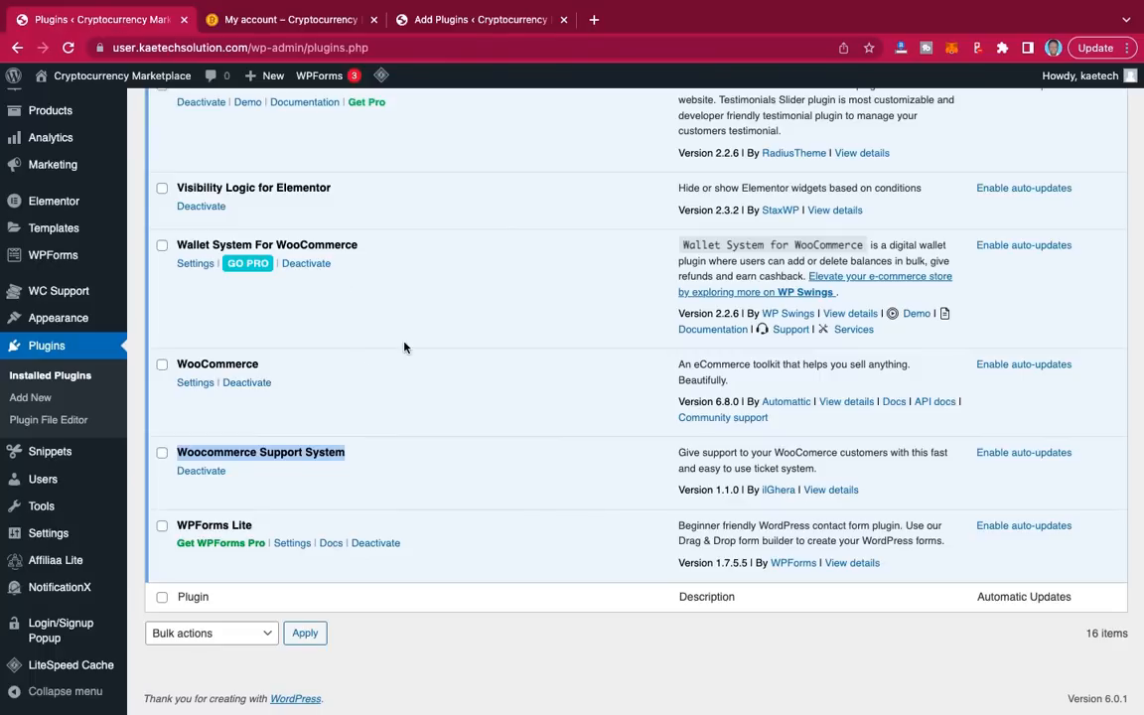
scroll(437, 292, "up", 3)
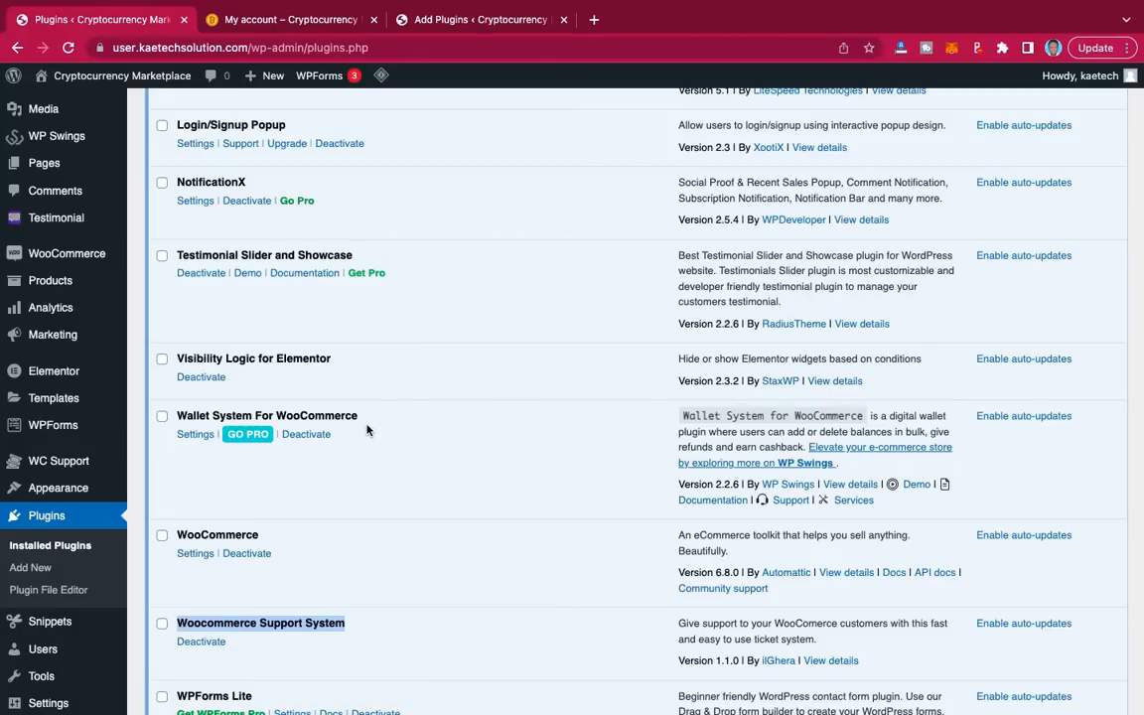
scroll(367, 429, "up", 2)
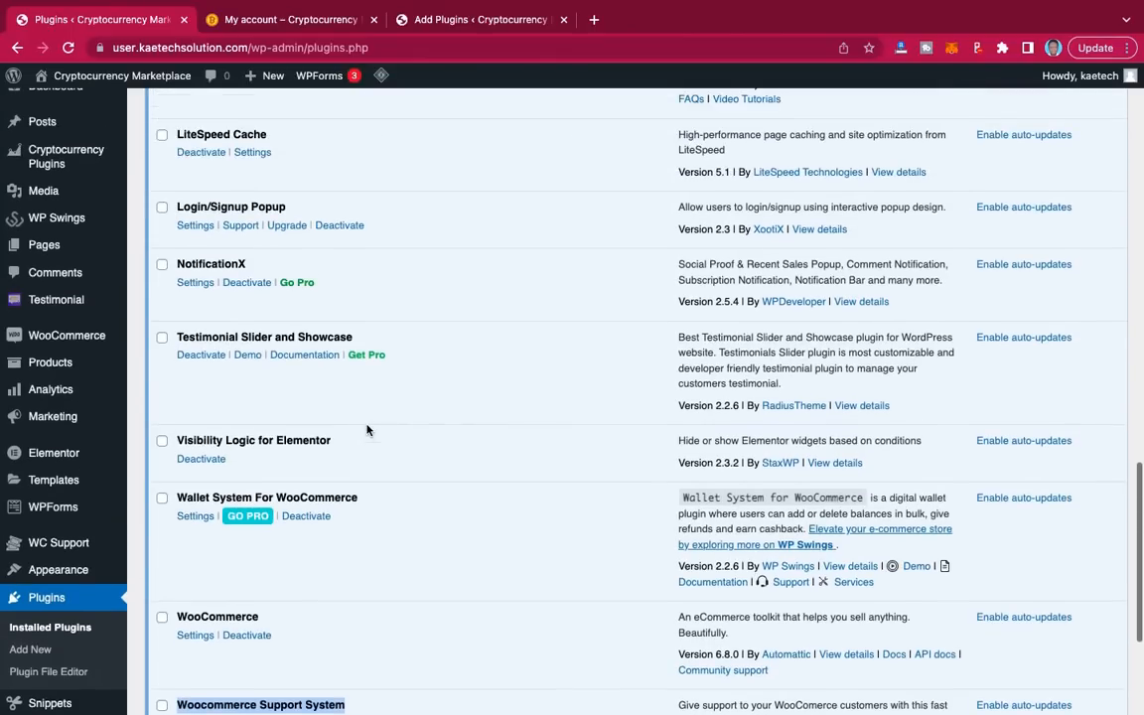
scroll(368, 427, "up", 2)
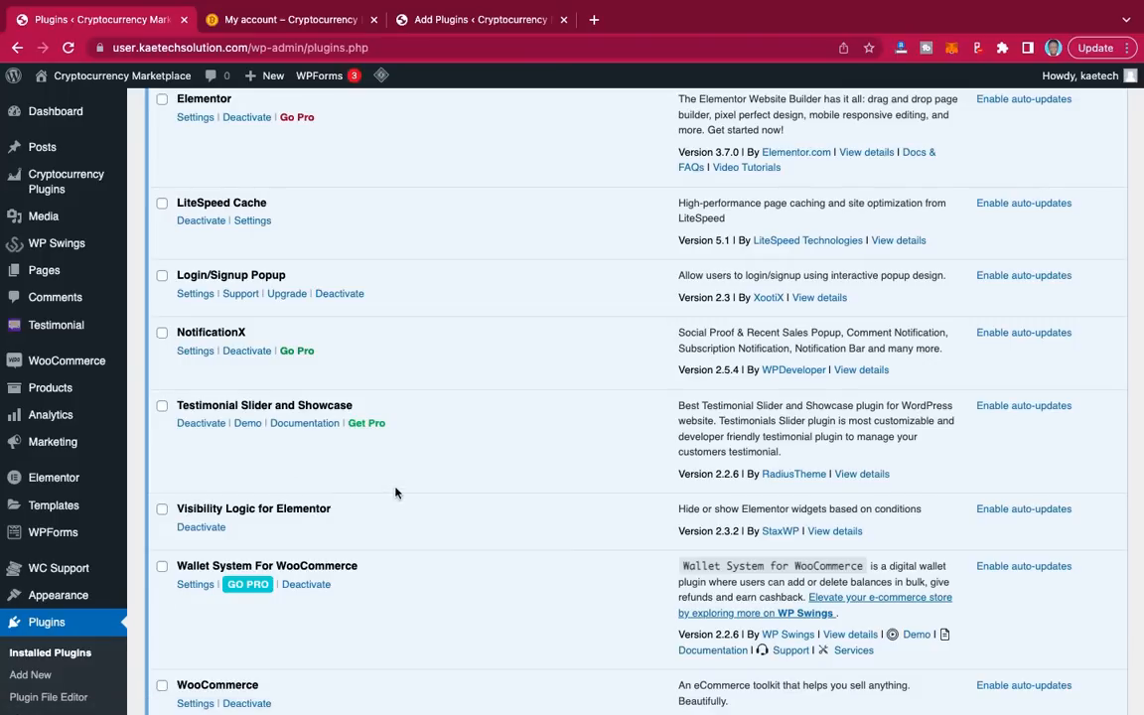
scroll(424, 389, "up", 4)
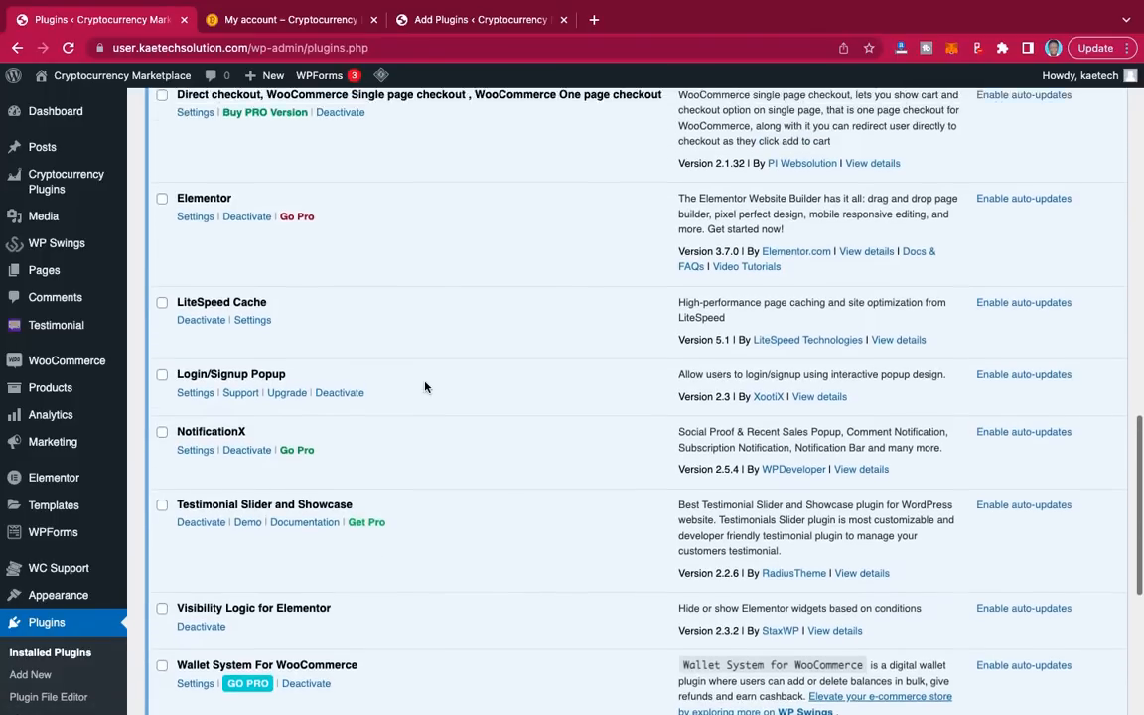
scroll(426, 388, "up", 1)
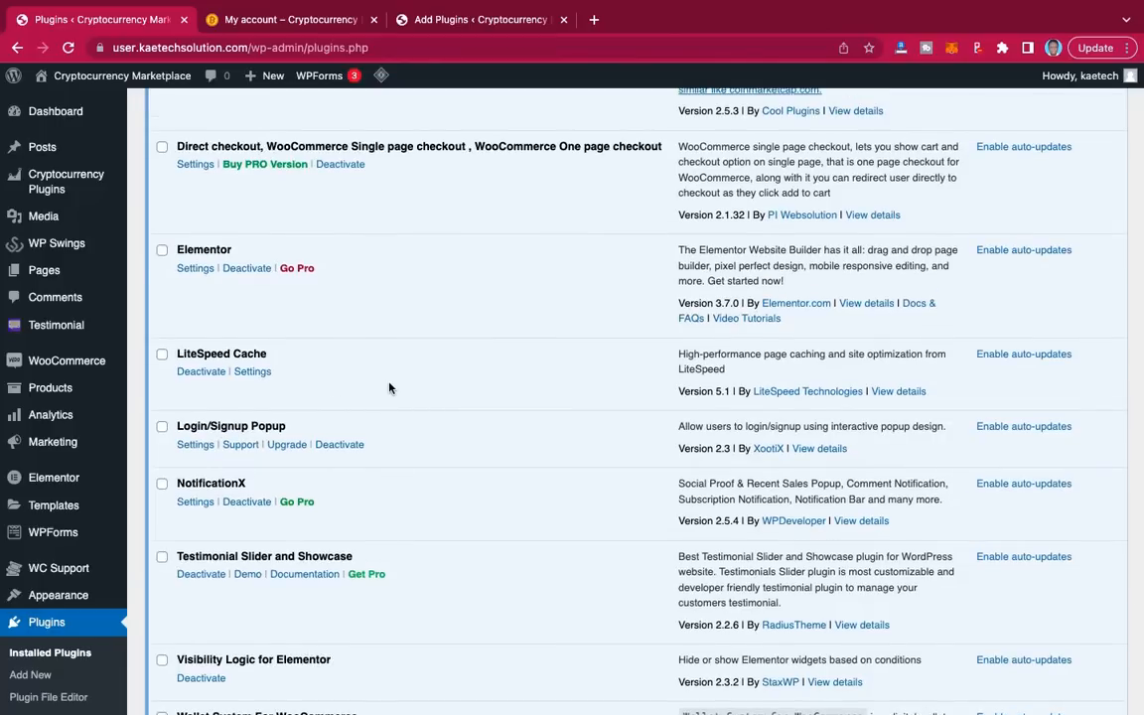
scroll(389, 388, "up", 5)
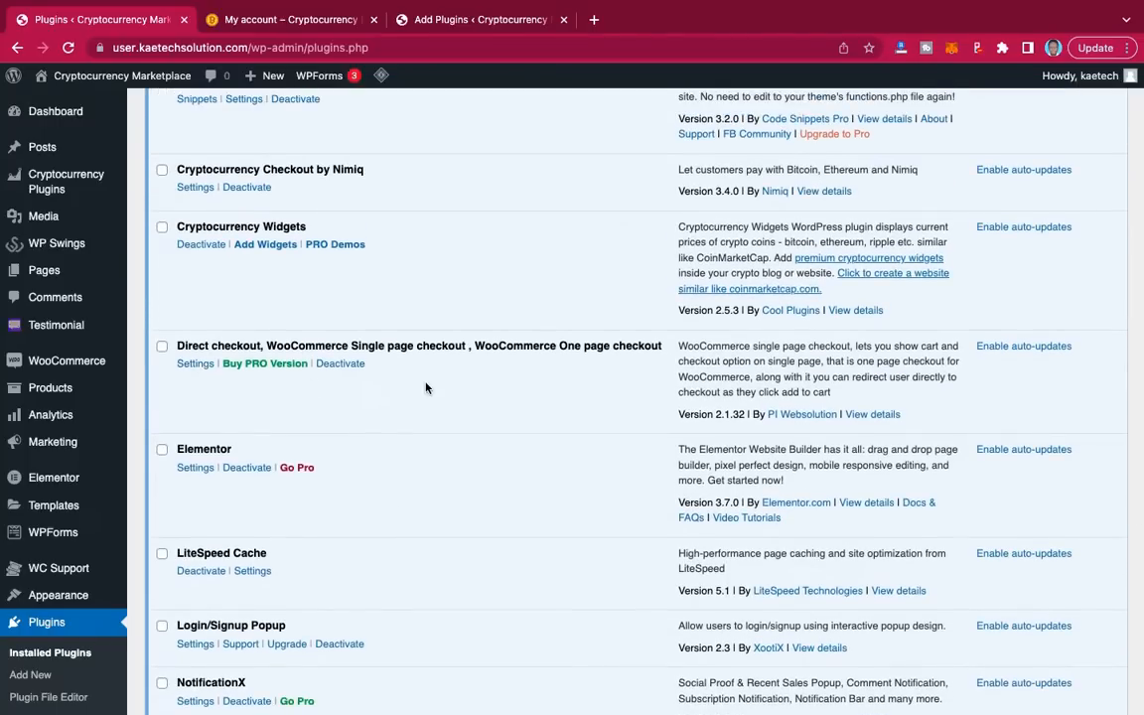
scroll(426, 388, "up", 3)
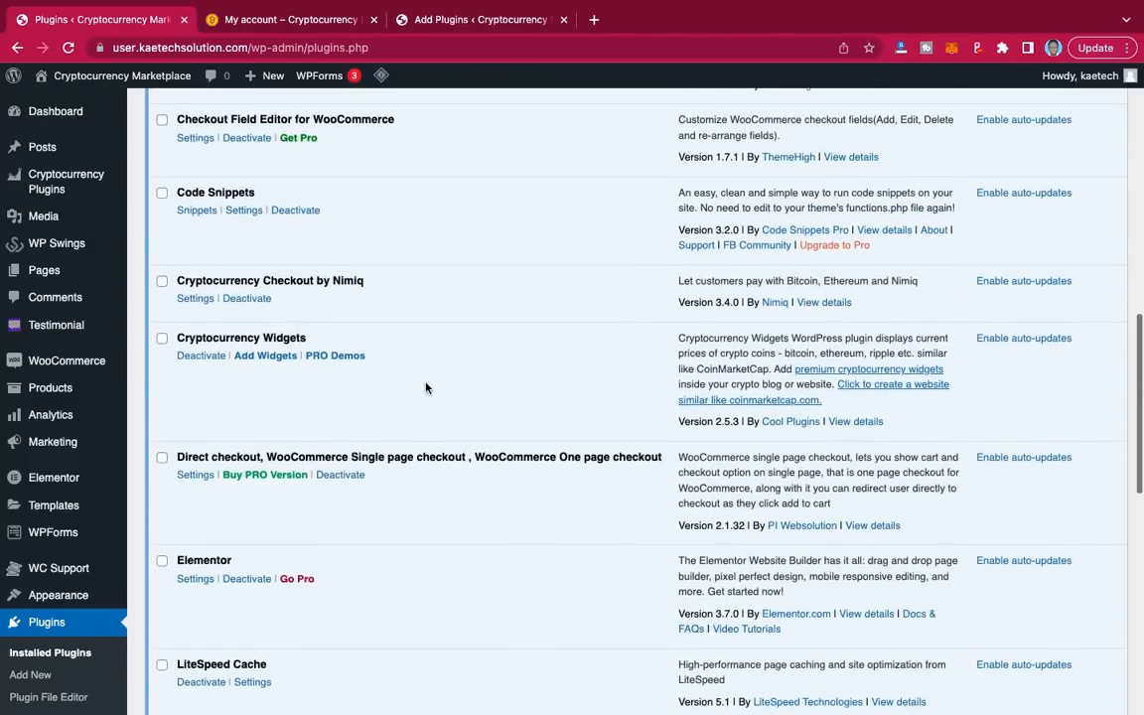
scroll(426, 388, "up", 1)
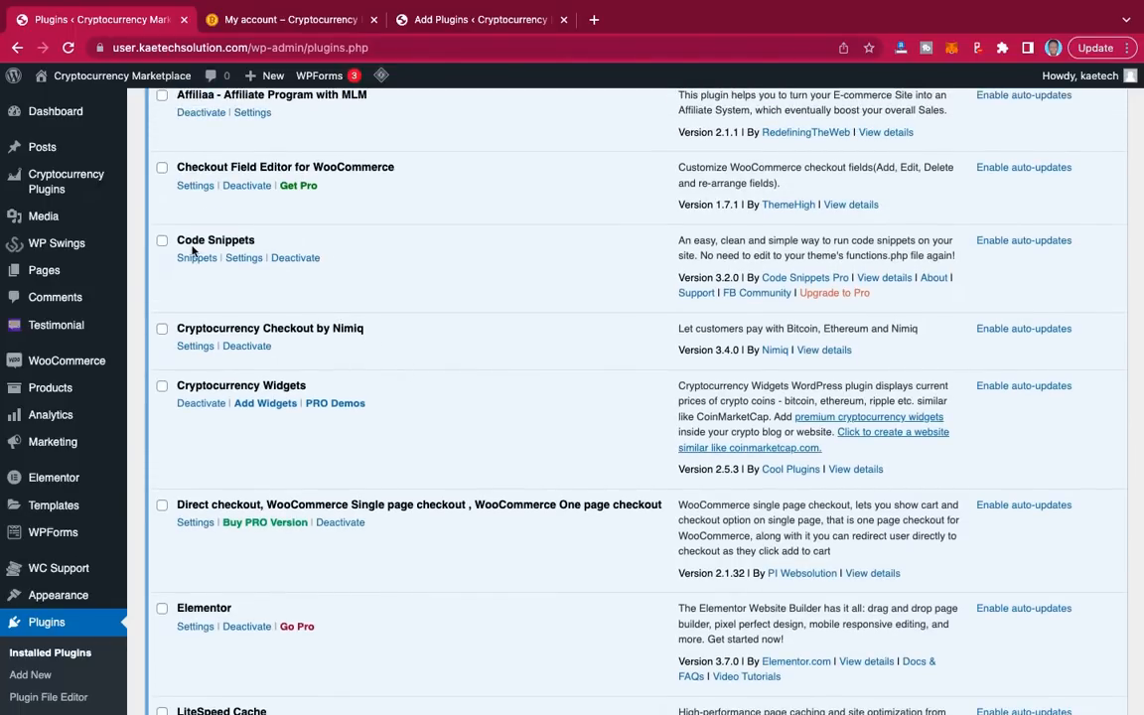
scroll(318, 221, "up", 1)
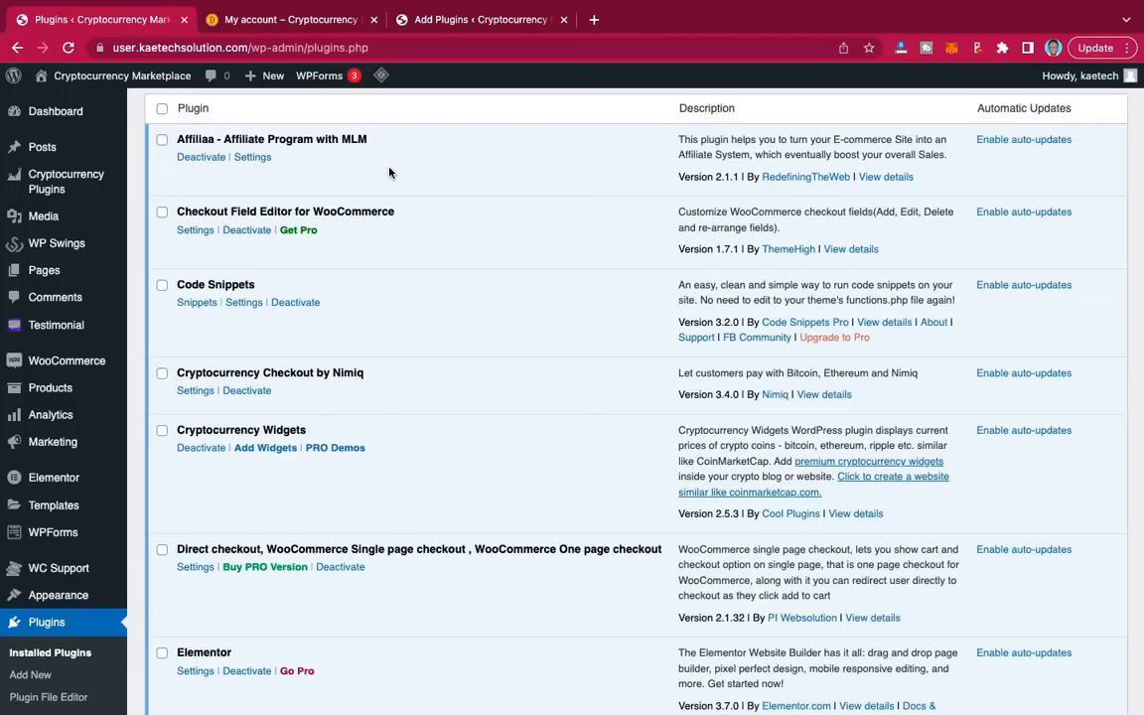
Step: Search 'nimiq' and install the Nimiq cryptocurrency checkout plugin
left_click(462, 20)
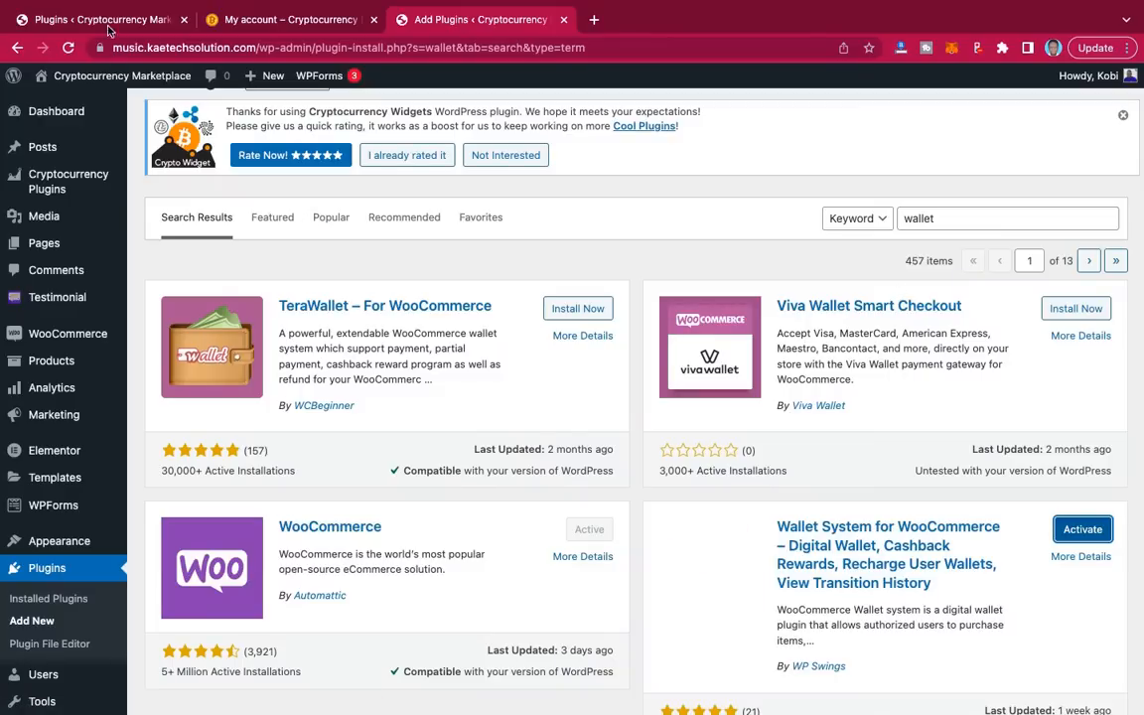
left_click(102, 20)
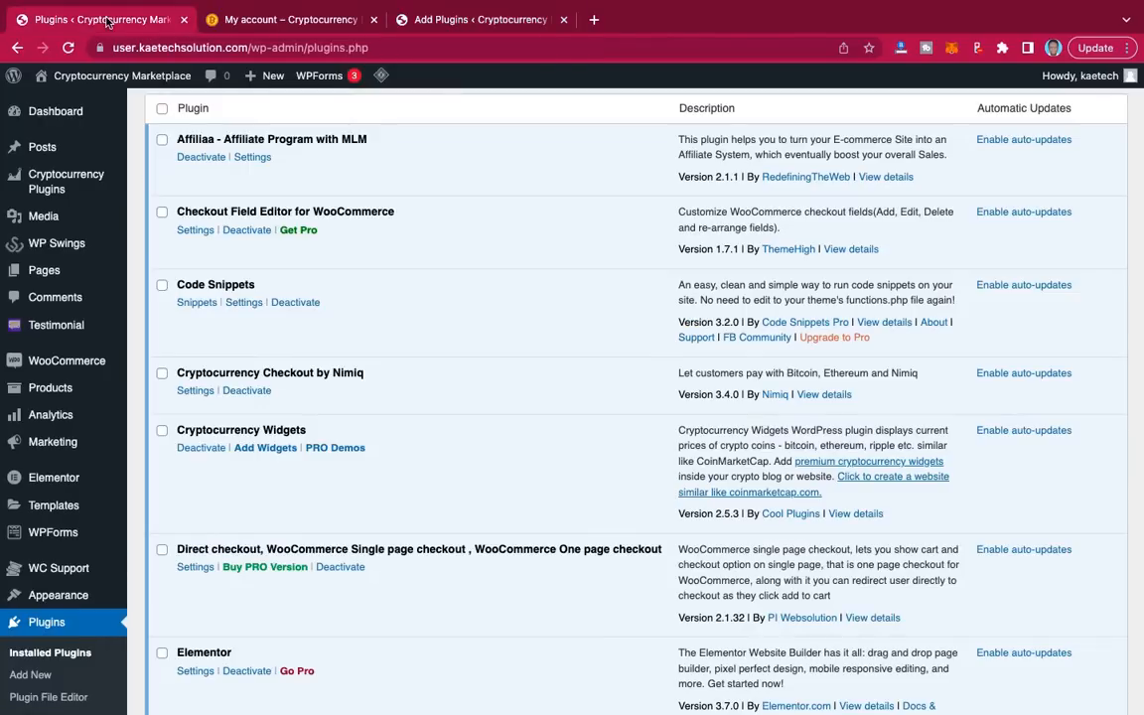
left_click(434, 22)
left_click_drag(944, 219, 728, 213)
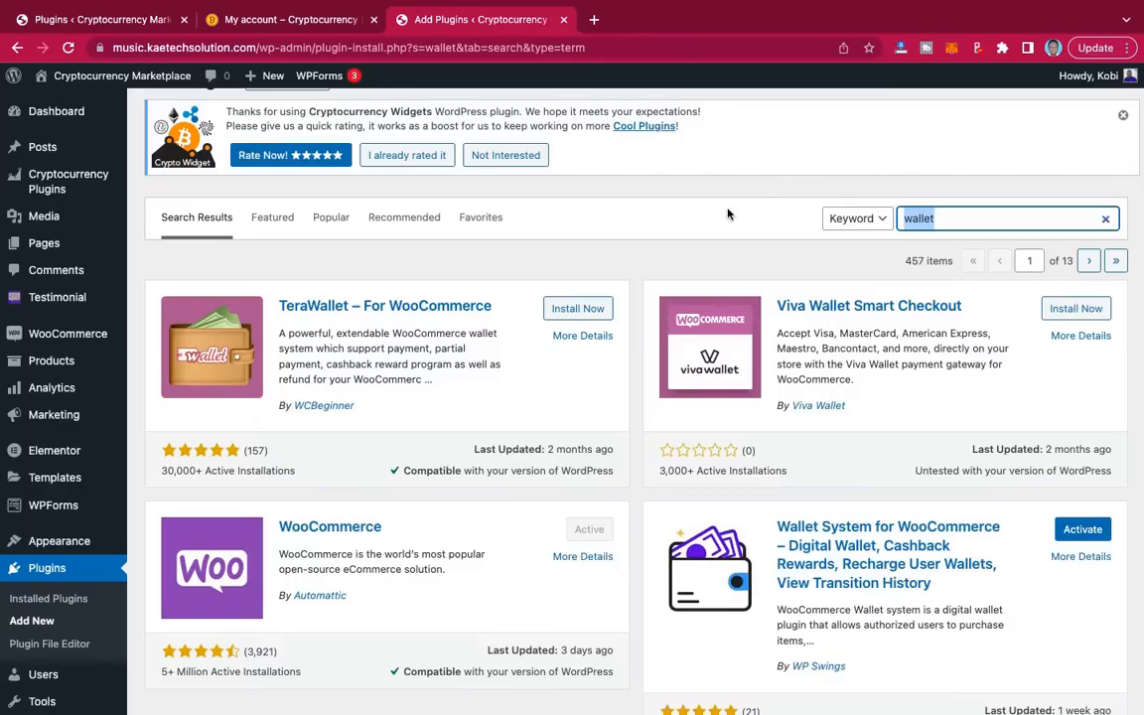
type("nim")
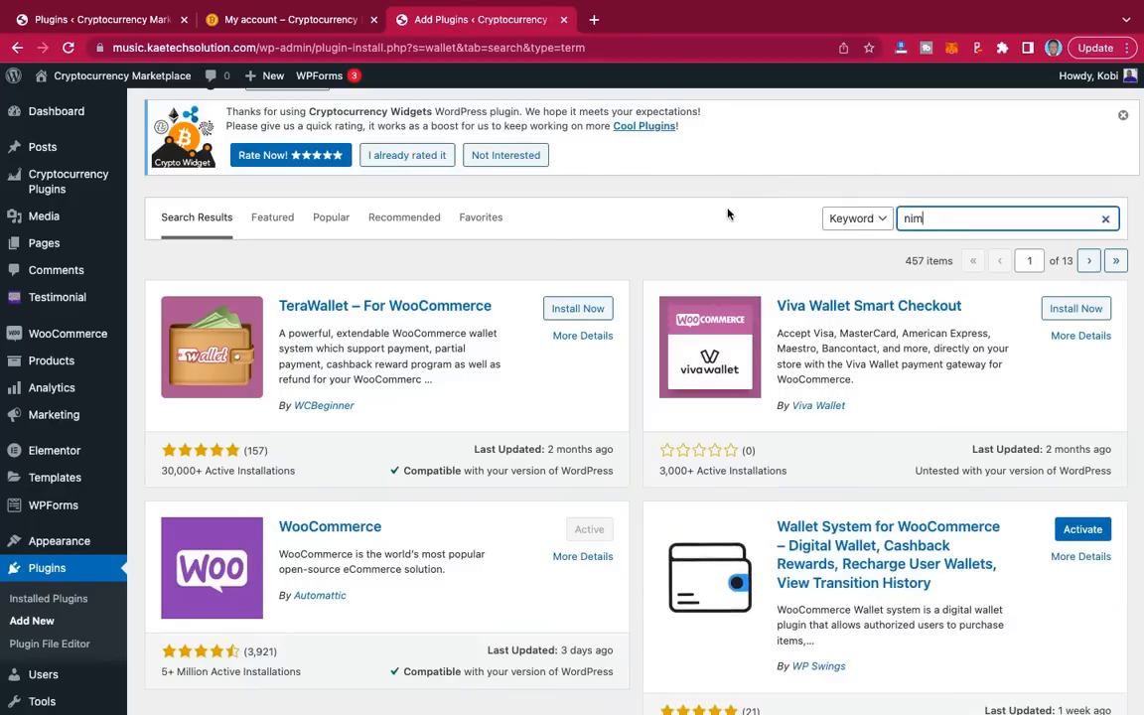
type("iq")
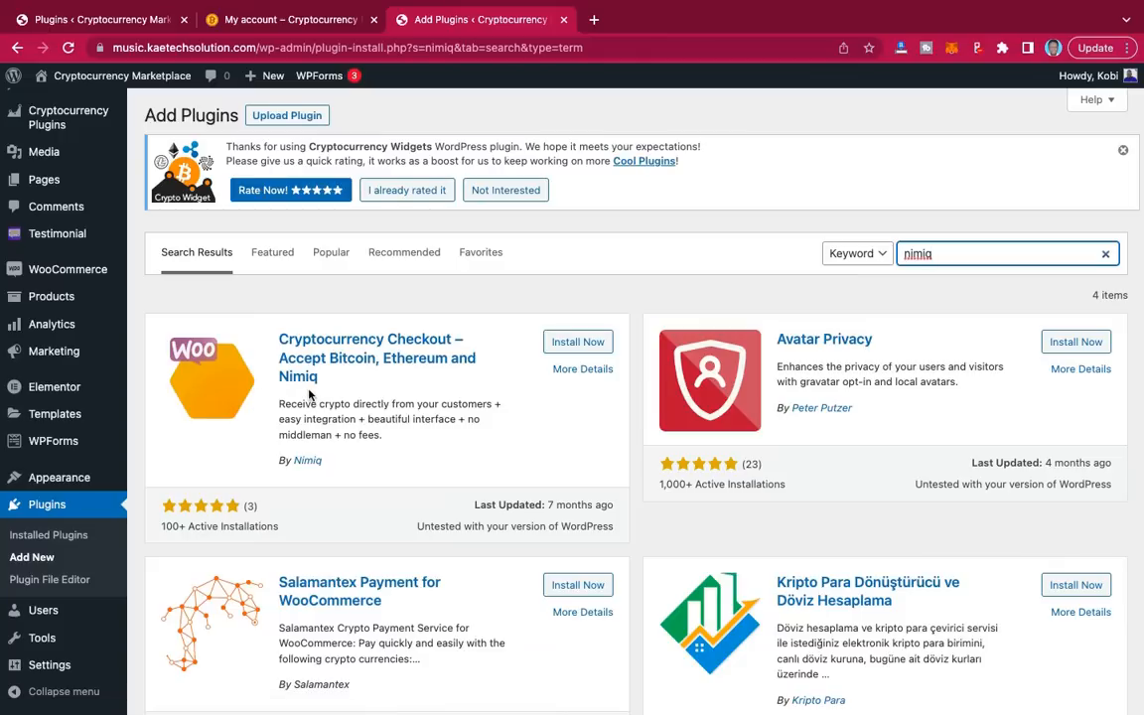
left_click(598, 343)
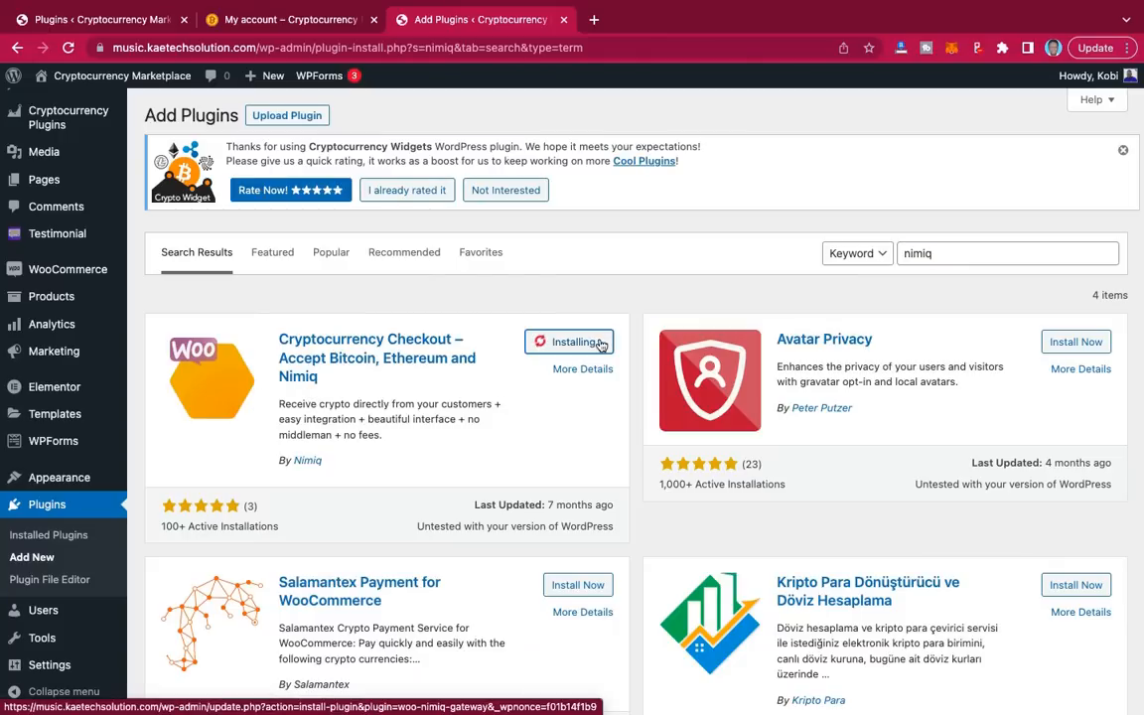
Step: Search 'checkout field editor' and install ThemeHigh's Checkout Field Editor for WooCommerce
left_click(111, 24)
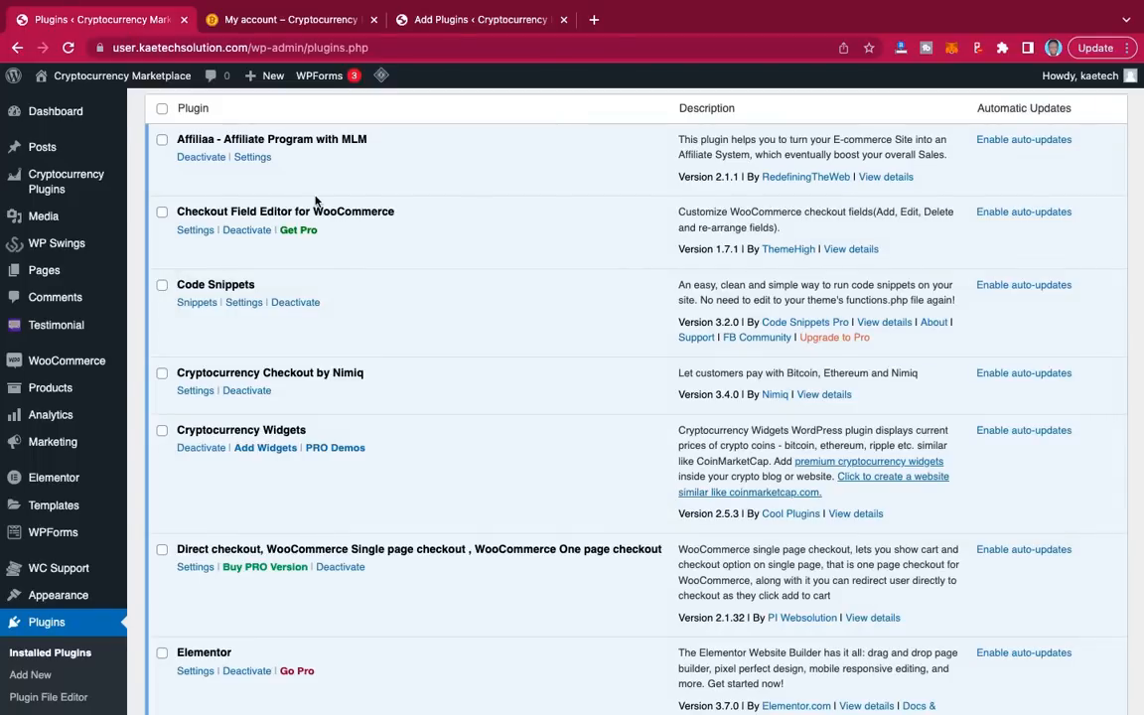
left_click(460, 26)
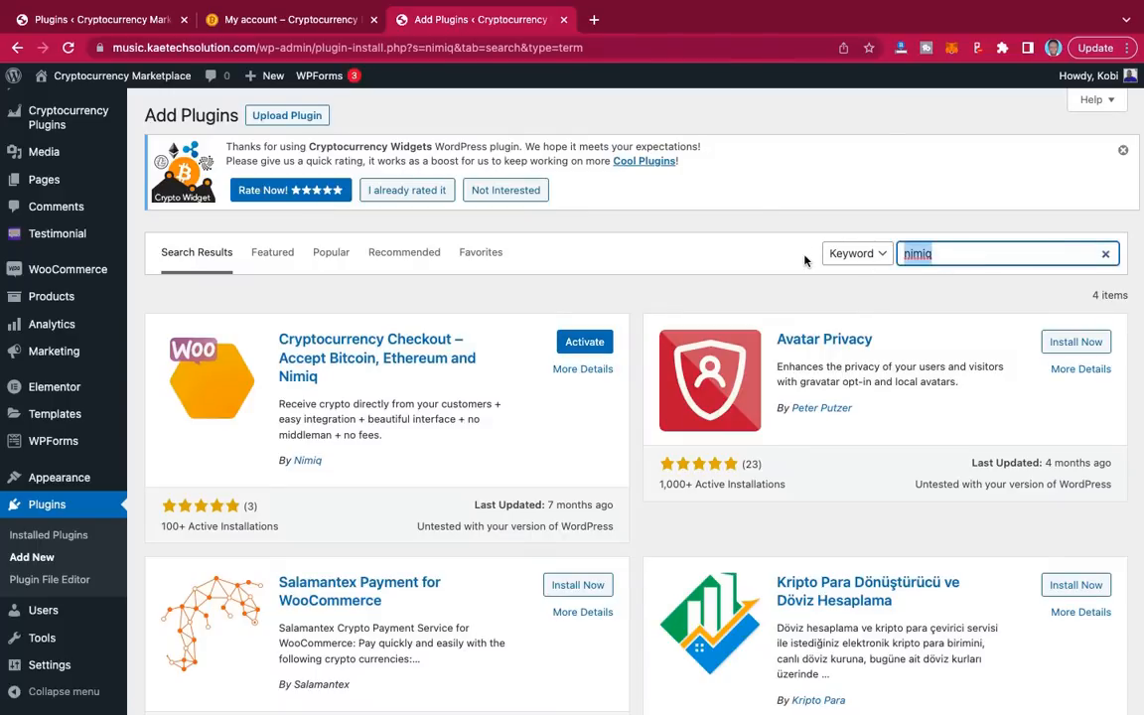
type("checkout")
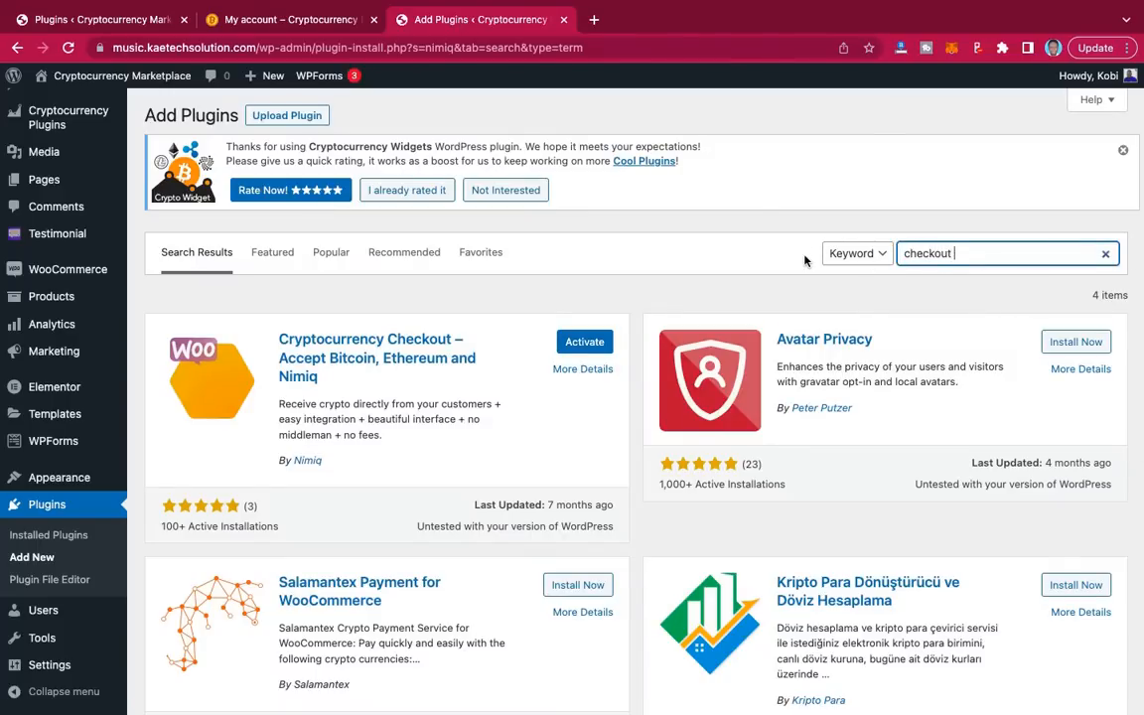
type(" field editor")
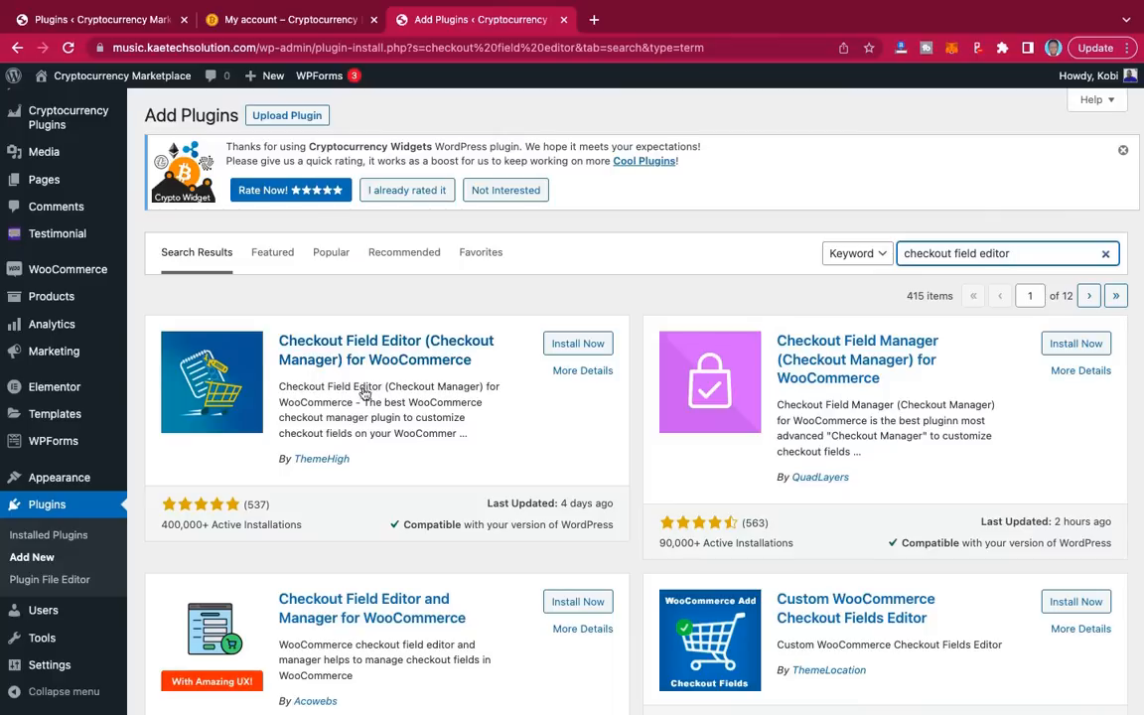
left_click(575, 344)
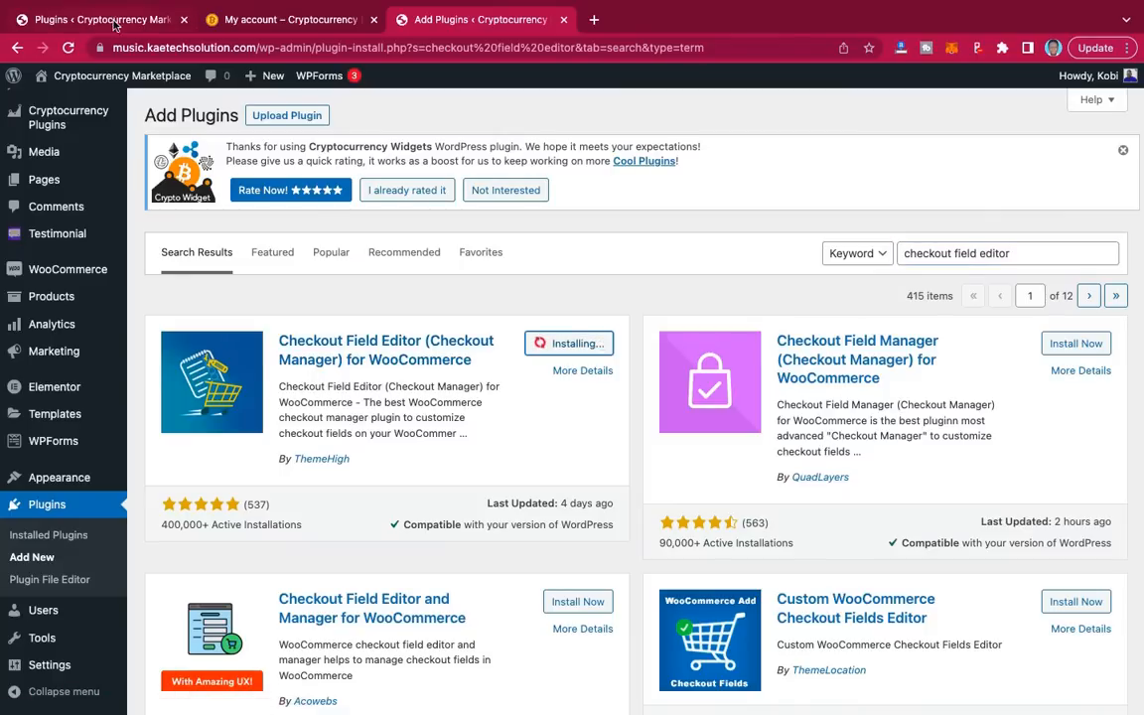
left_click(114, 25)
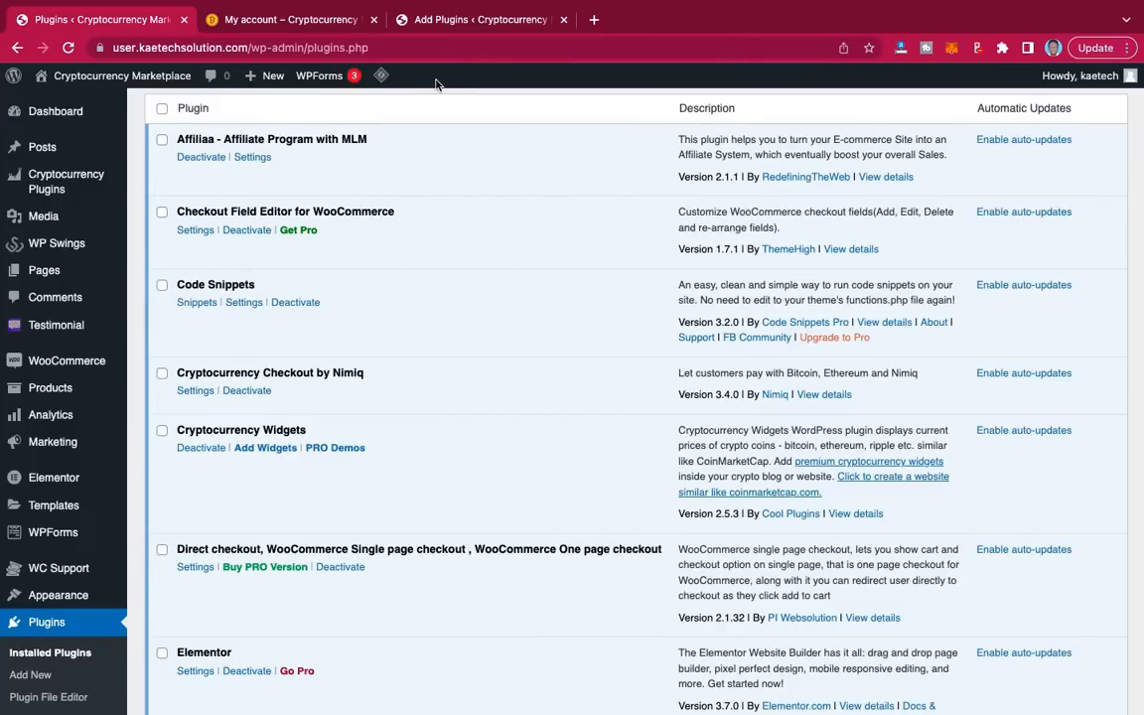
left_click(484, 25)
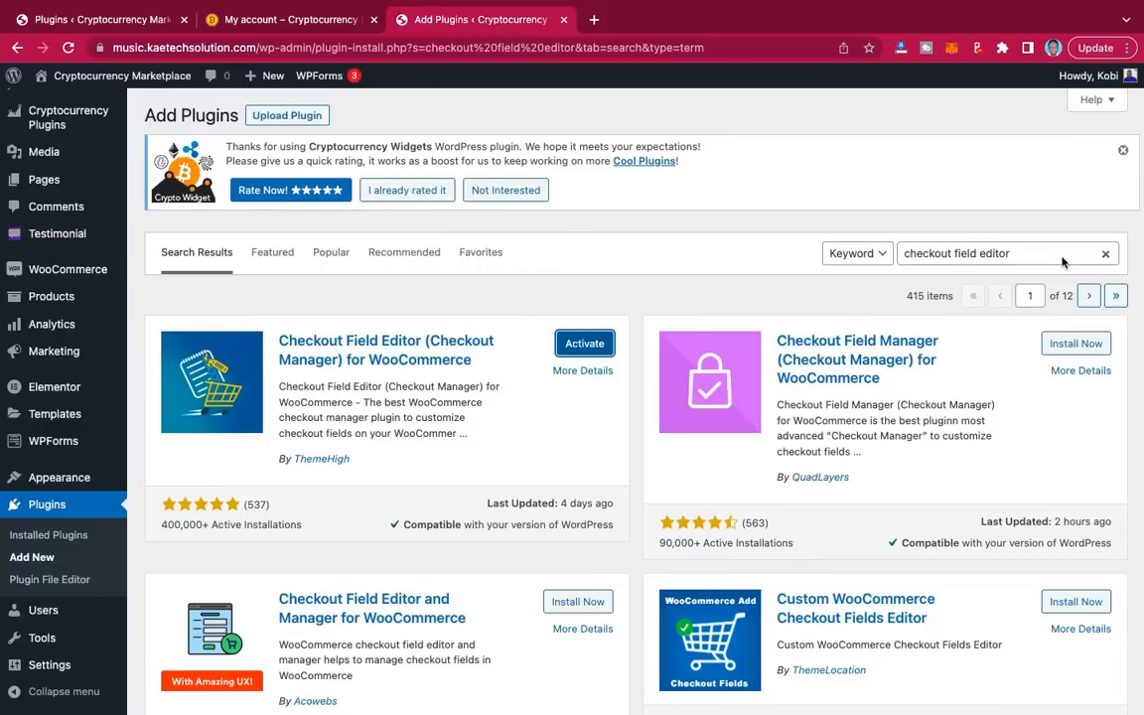
left_click_drag(1013, 257, 846, 262)
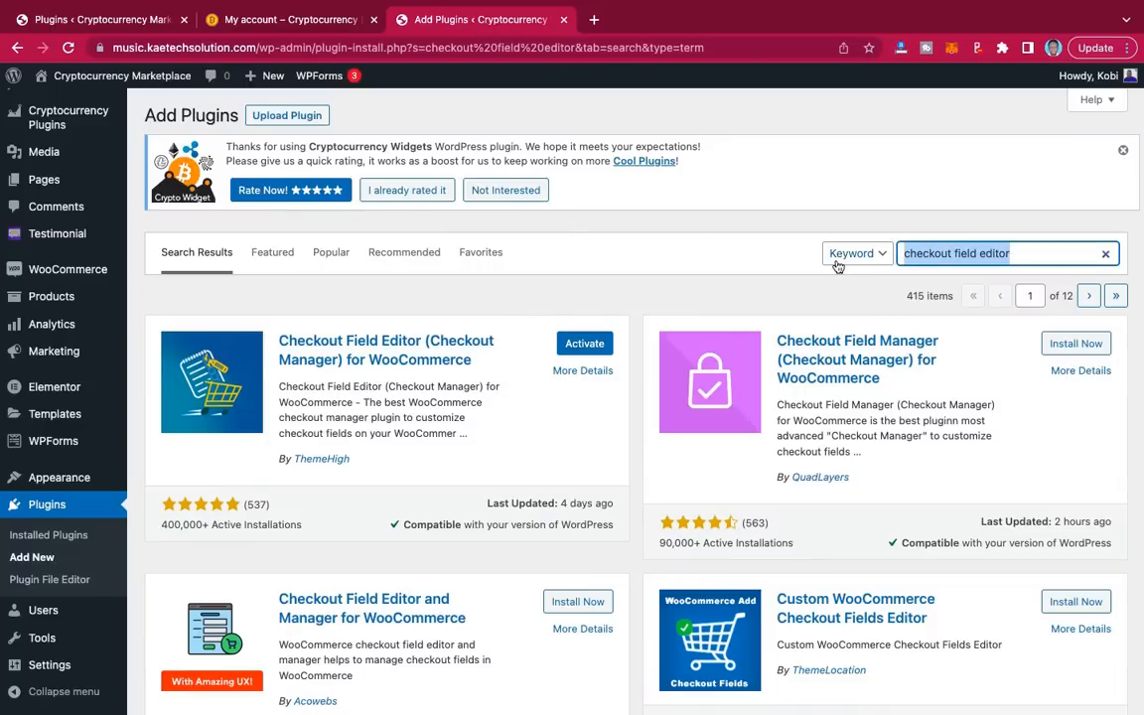
Step: Search 'code snippet' and install the Code Snippets plugin
type("code snipet")
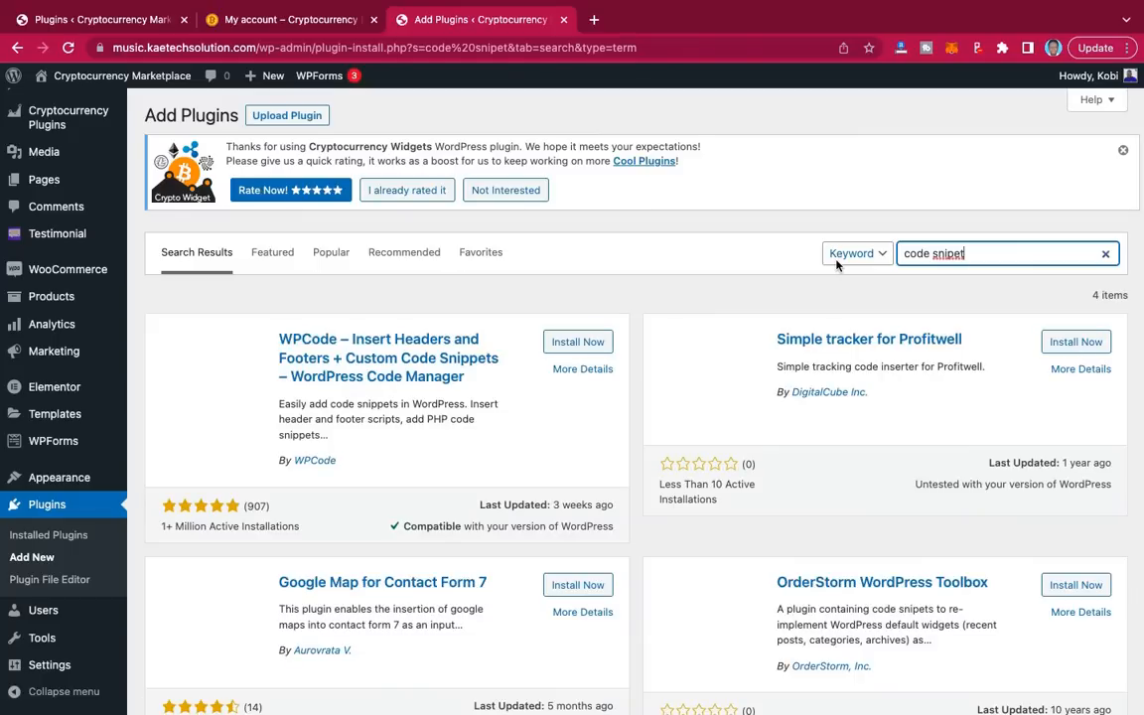
left_click(122, 18)
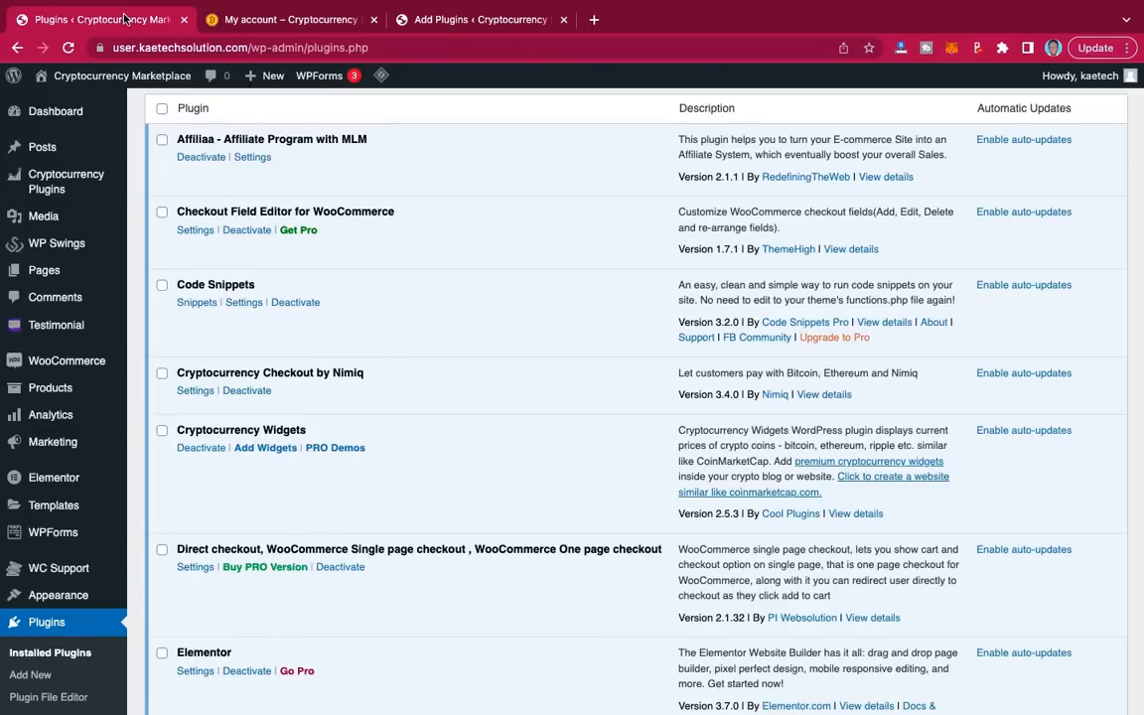
left_click(411, 22)
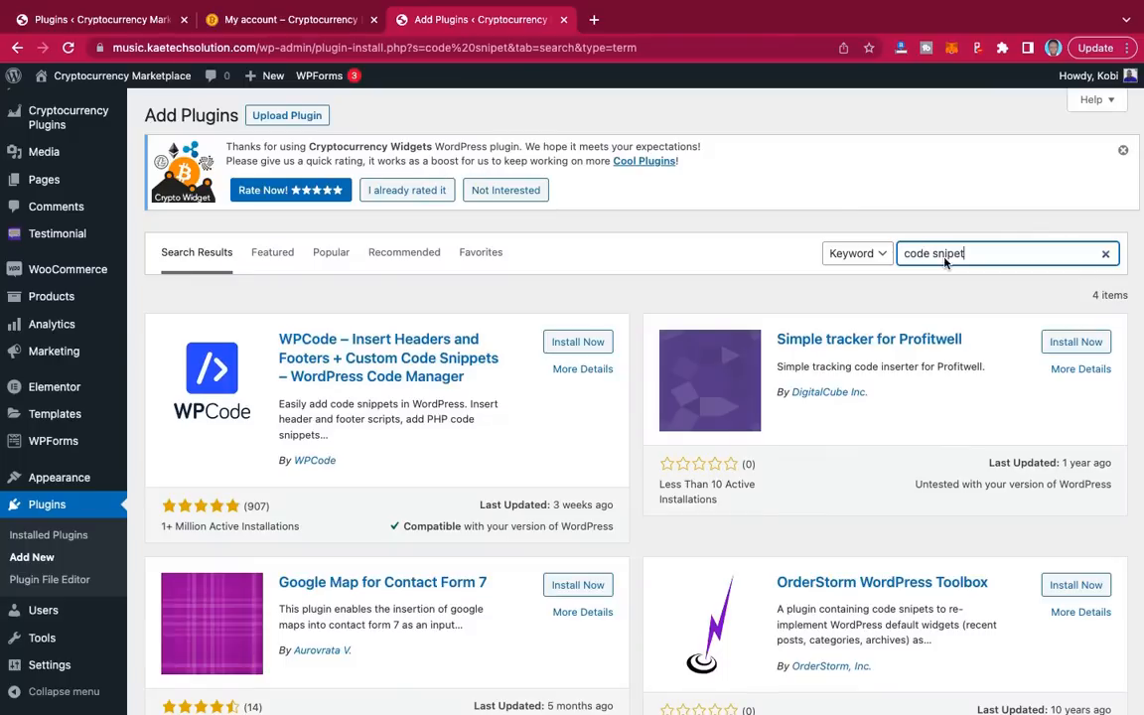
left_click(948, 253)
type("pets")
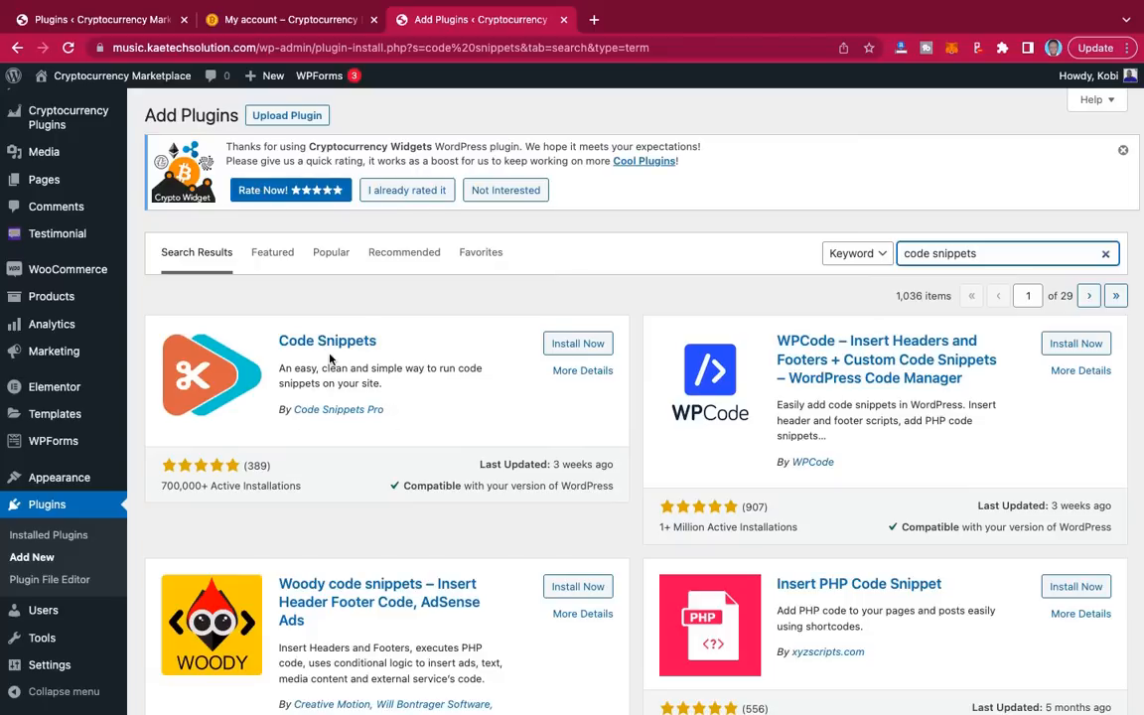
left_click(577, 344)
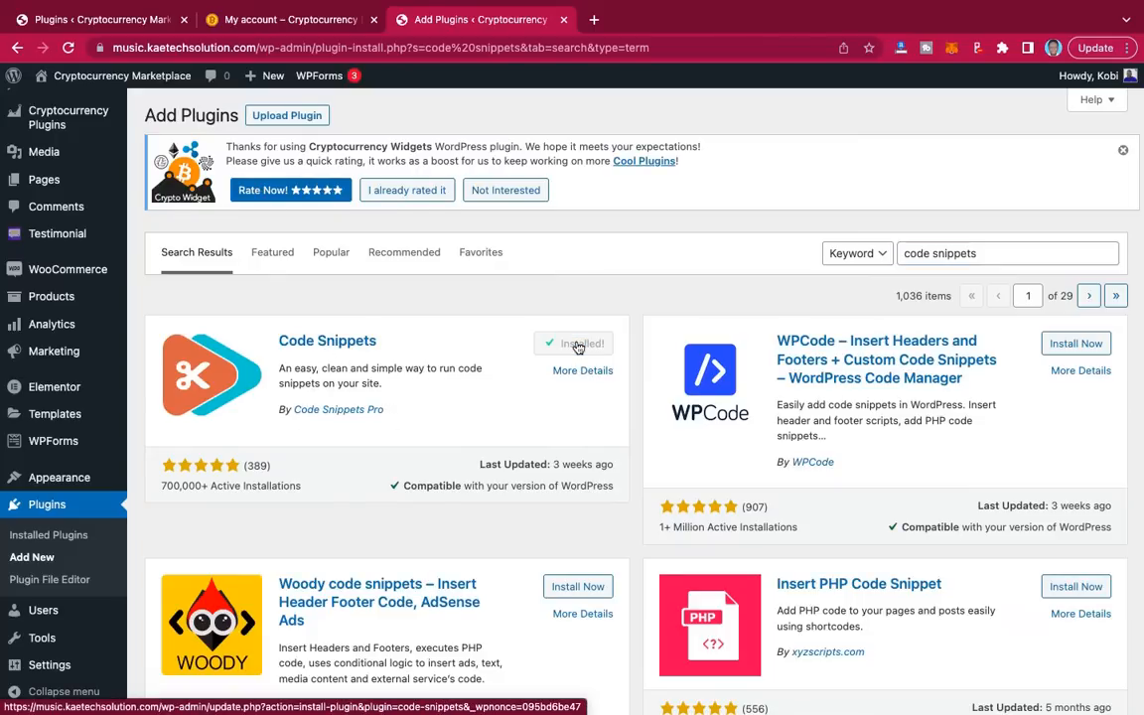
Step: Select the full Direct checkout plugin name in the reference site's list
left_click(104, 20)
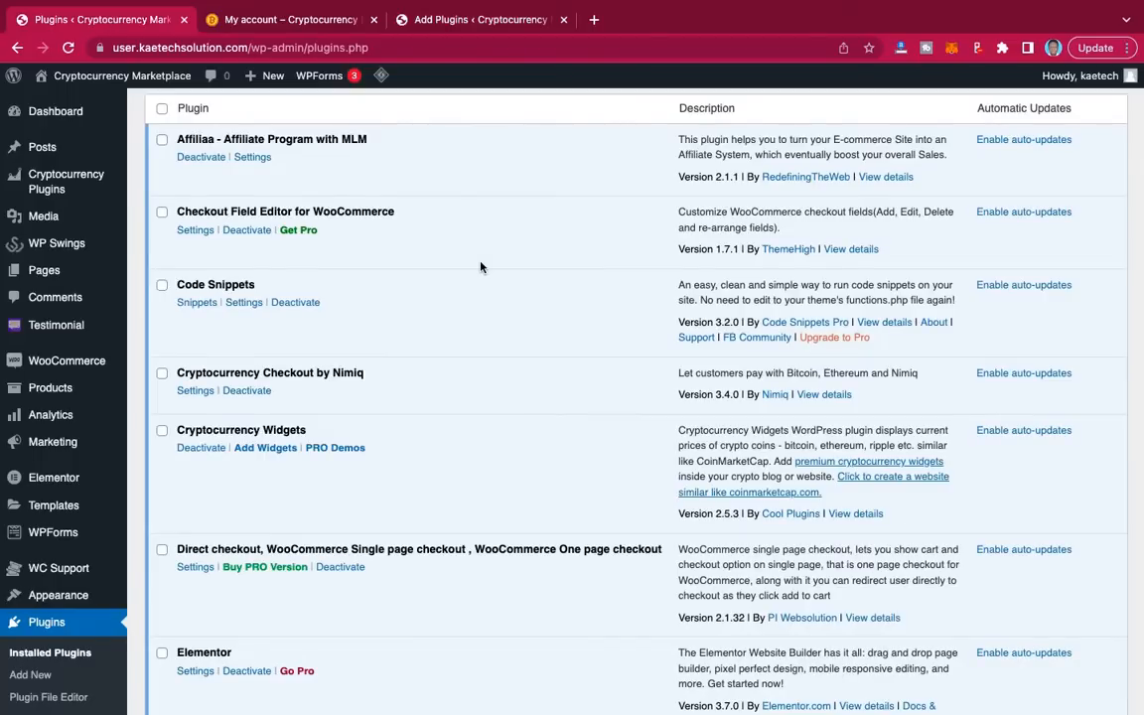
scroll(470, 355, "down", 3)
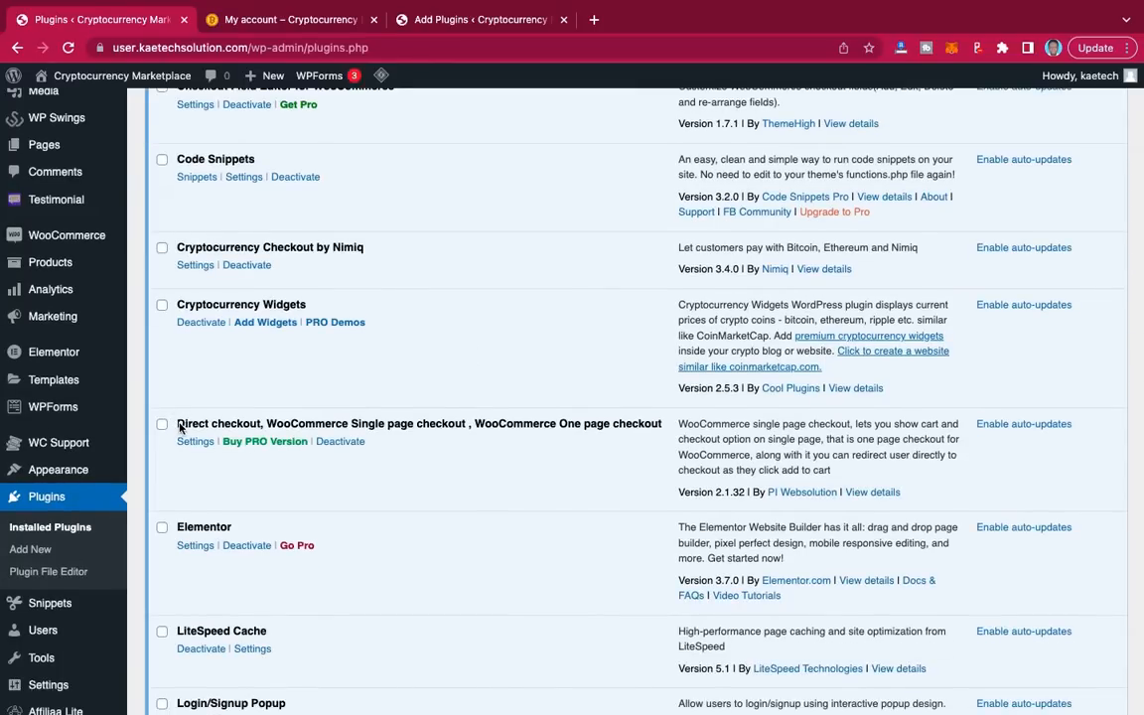
left_click_drag(180, 428, 667, 427)
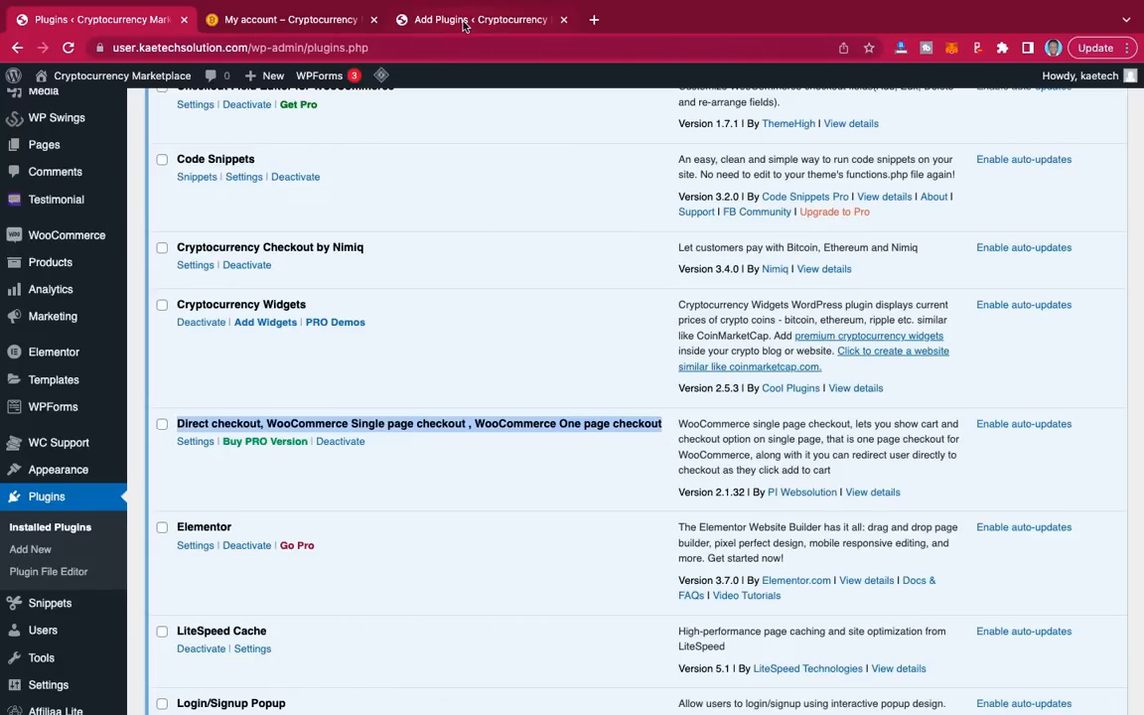
Step: Search the new site's plugin directory for the pasted Direct checkout plugin name
left_click(420, 22)
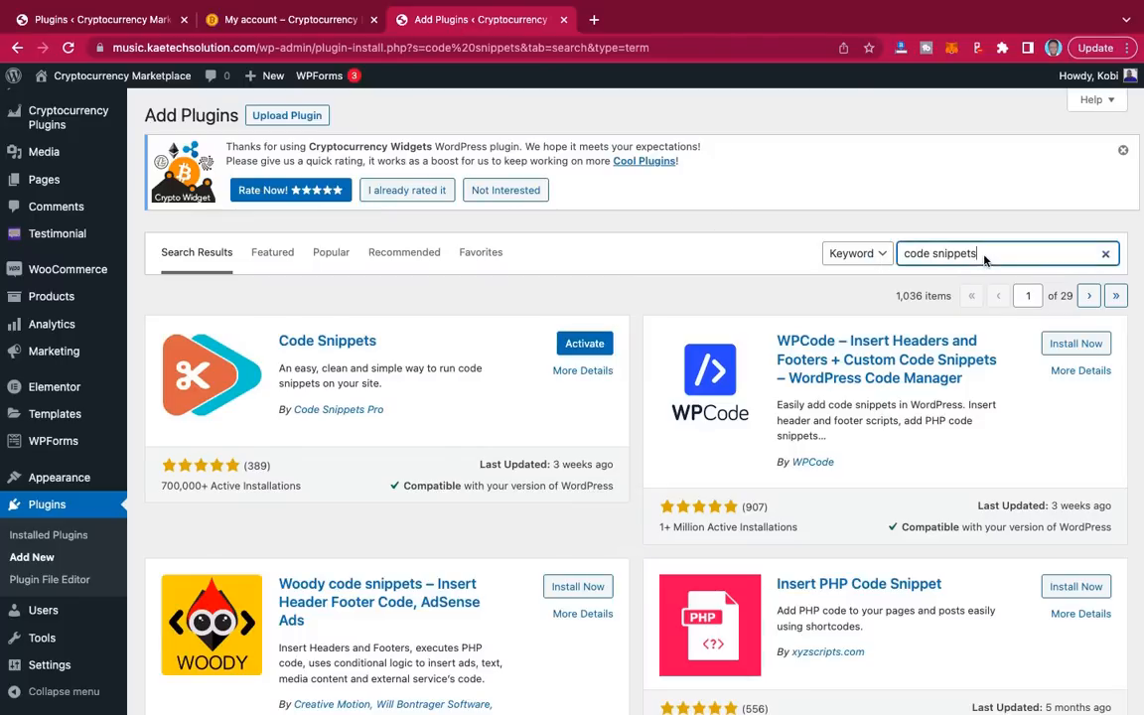
left_click_drag(983, 255, 835, 255)
key("ctrl+v")
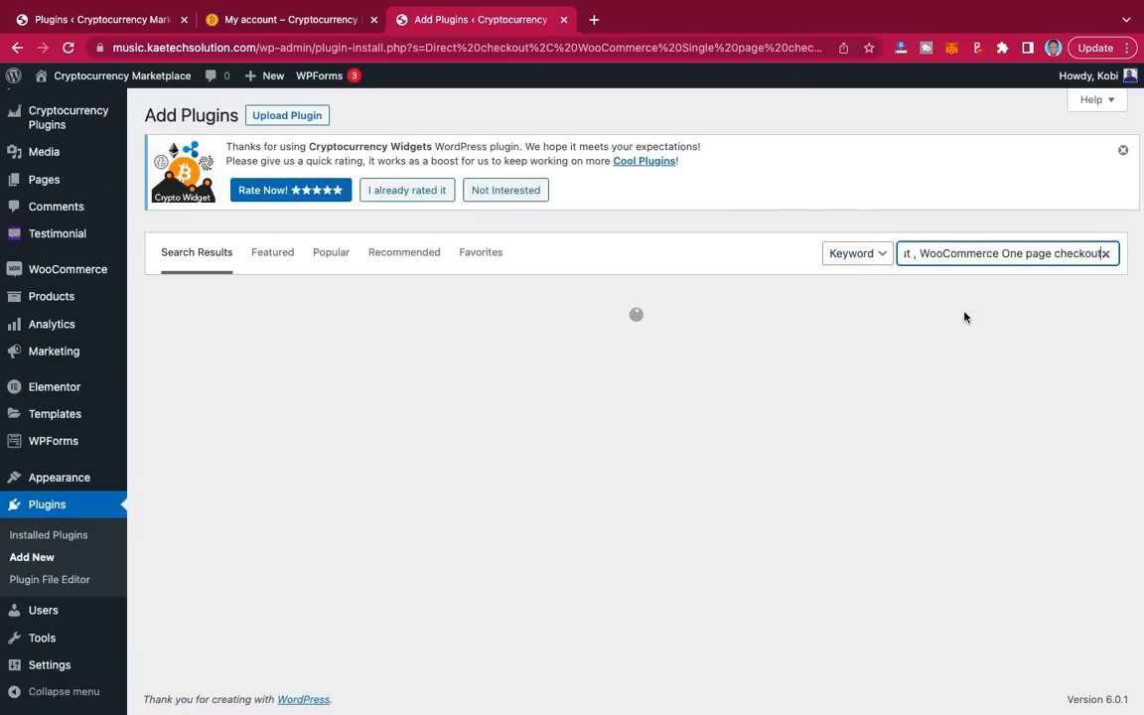
scroll(875, 375, "down", 3)
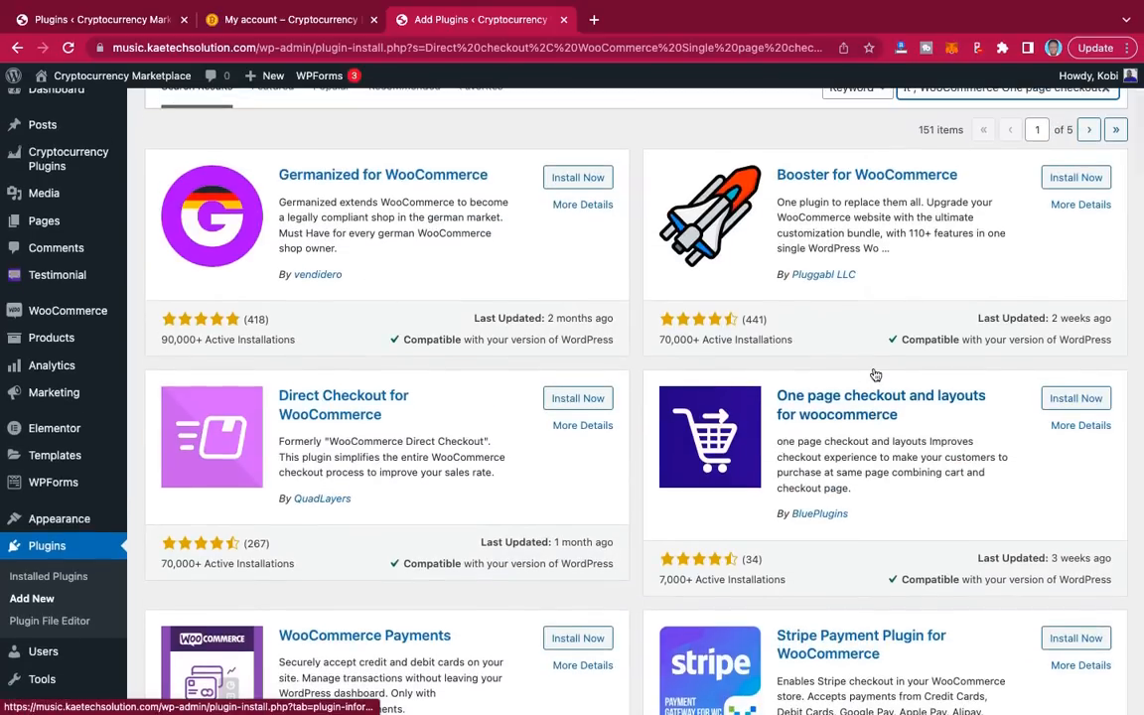
left_click(120, 22)
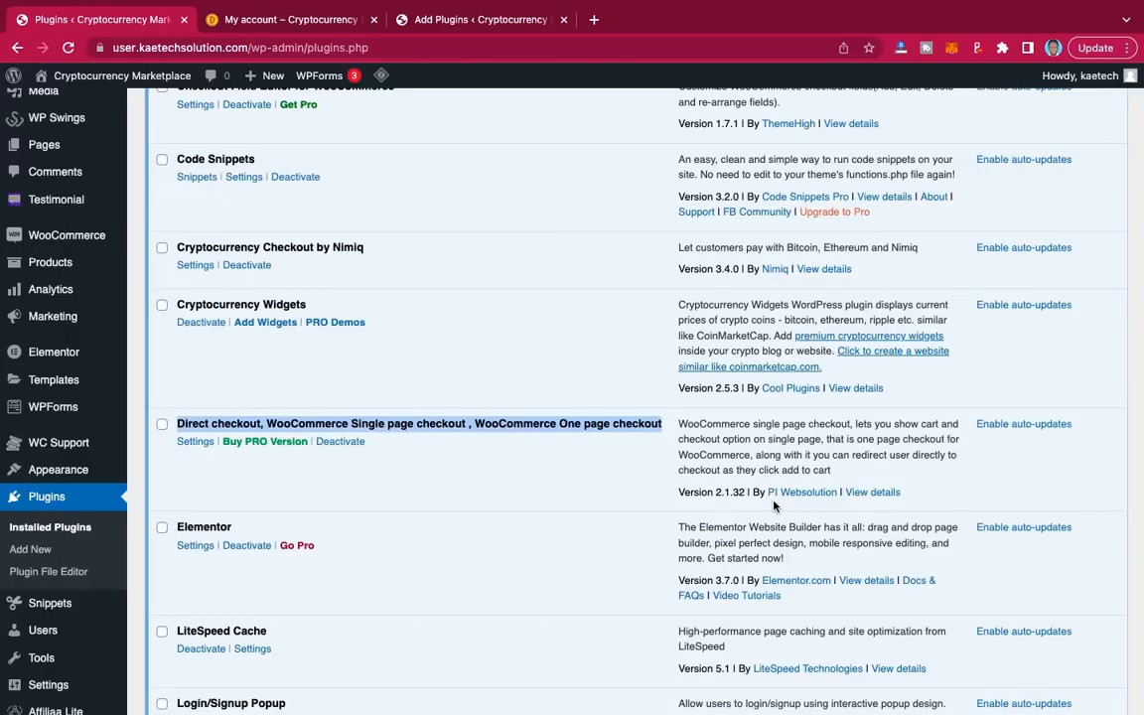
left_click(445, 20)
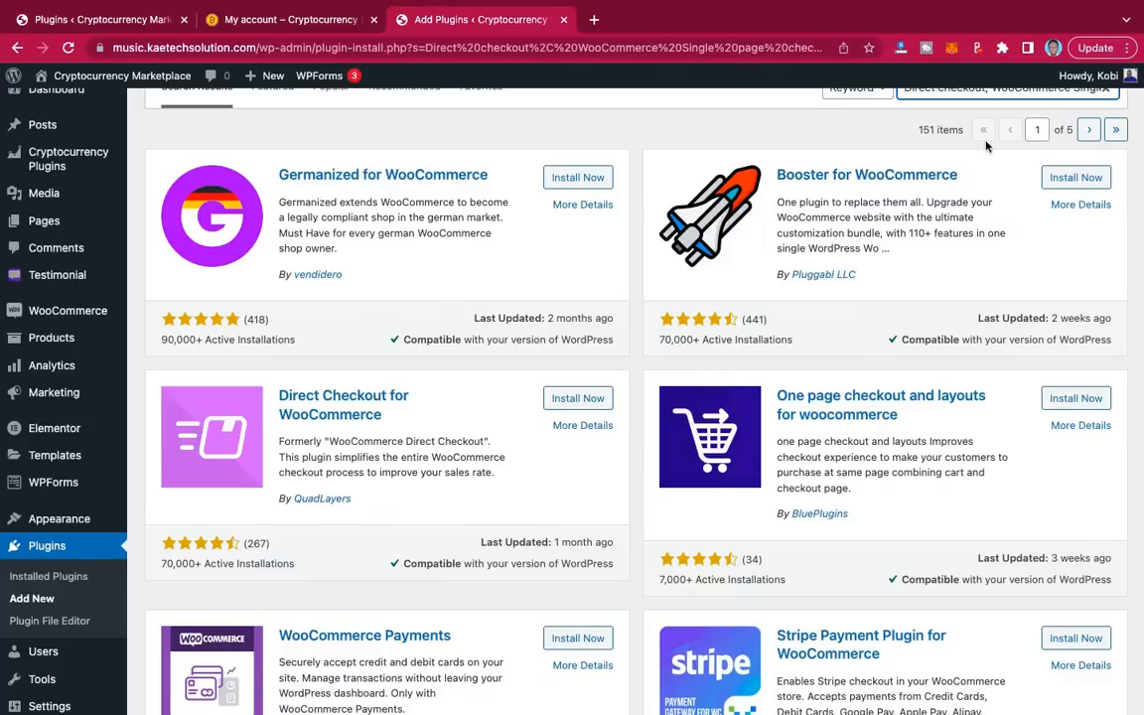
scroll(972, 176, "down", 2)
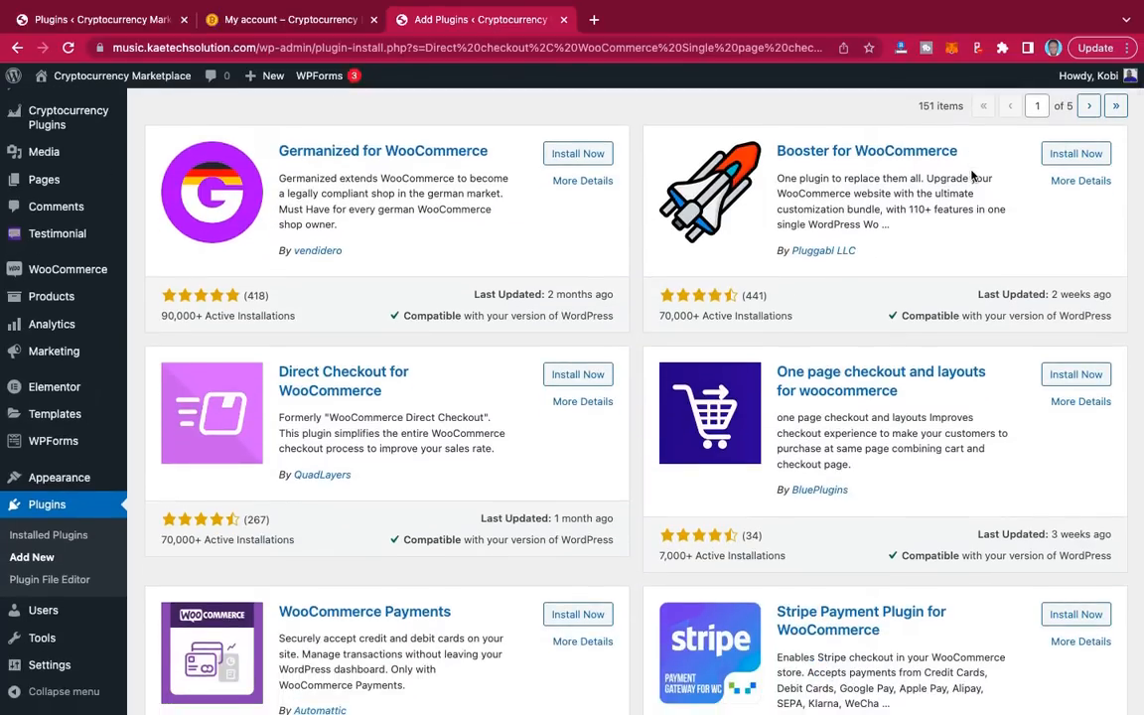
scroll(972, 176, "up", 4)
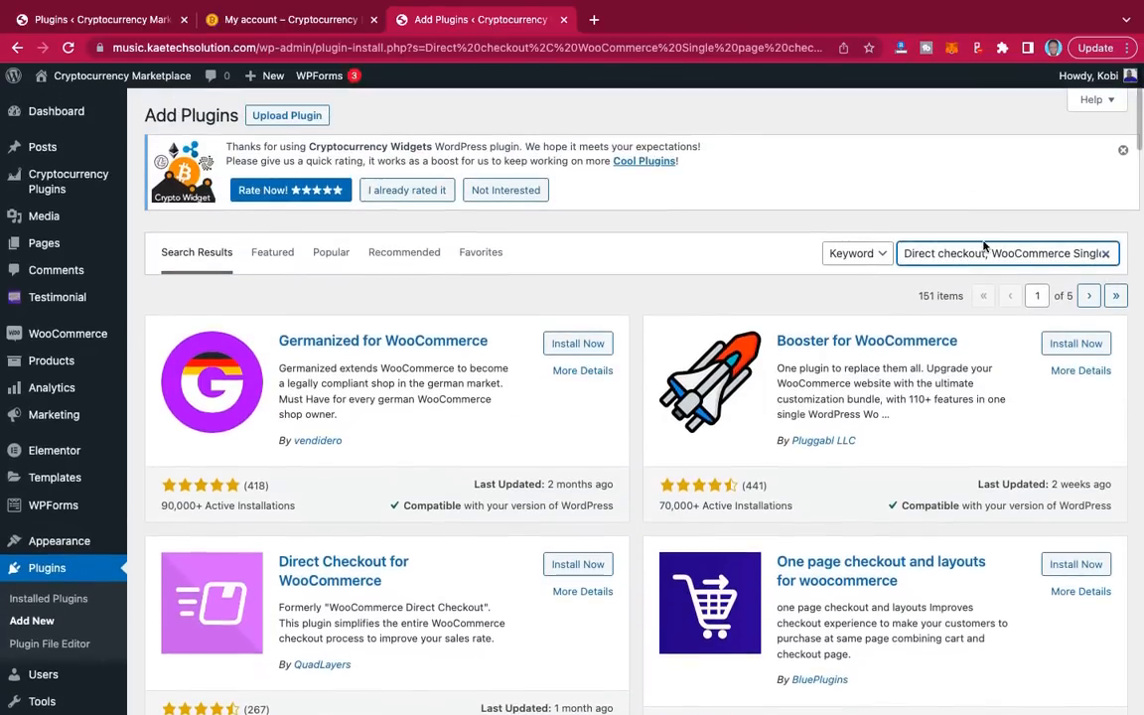
Step: Shorten the search to 'Direct checkout,' and install PI Websolution's Direct checkout plugin
left_click_drag(991, 258, 1142, 263)
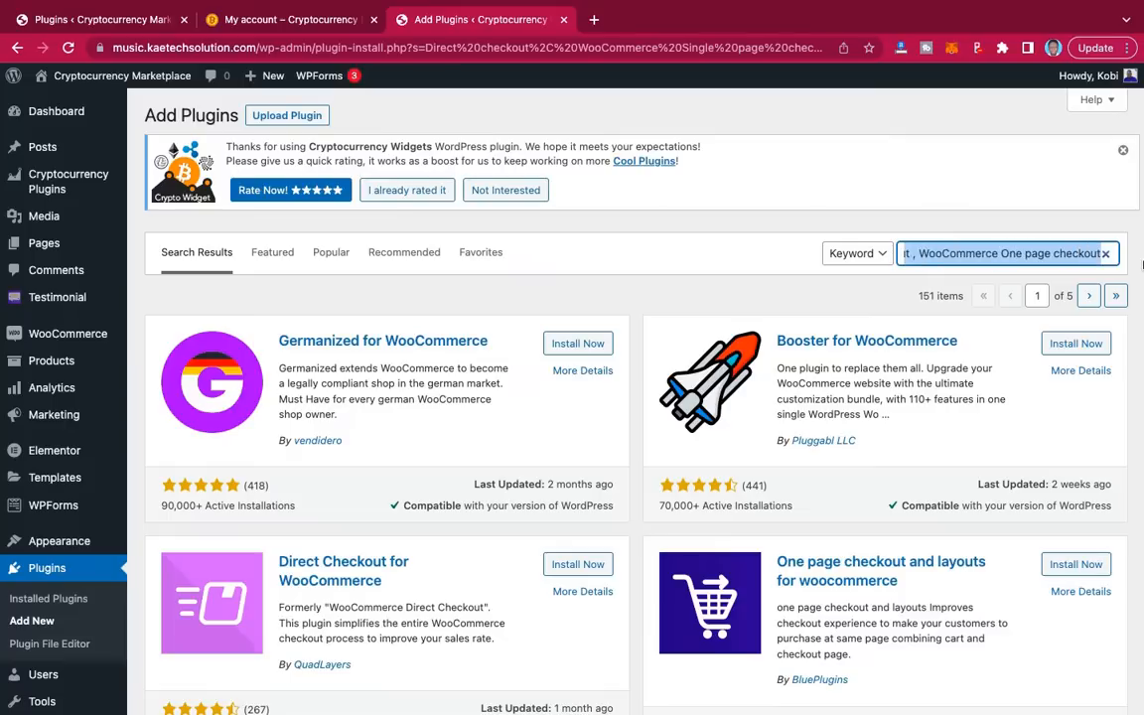
type("Direct checkout,")
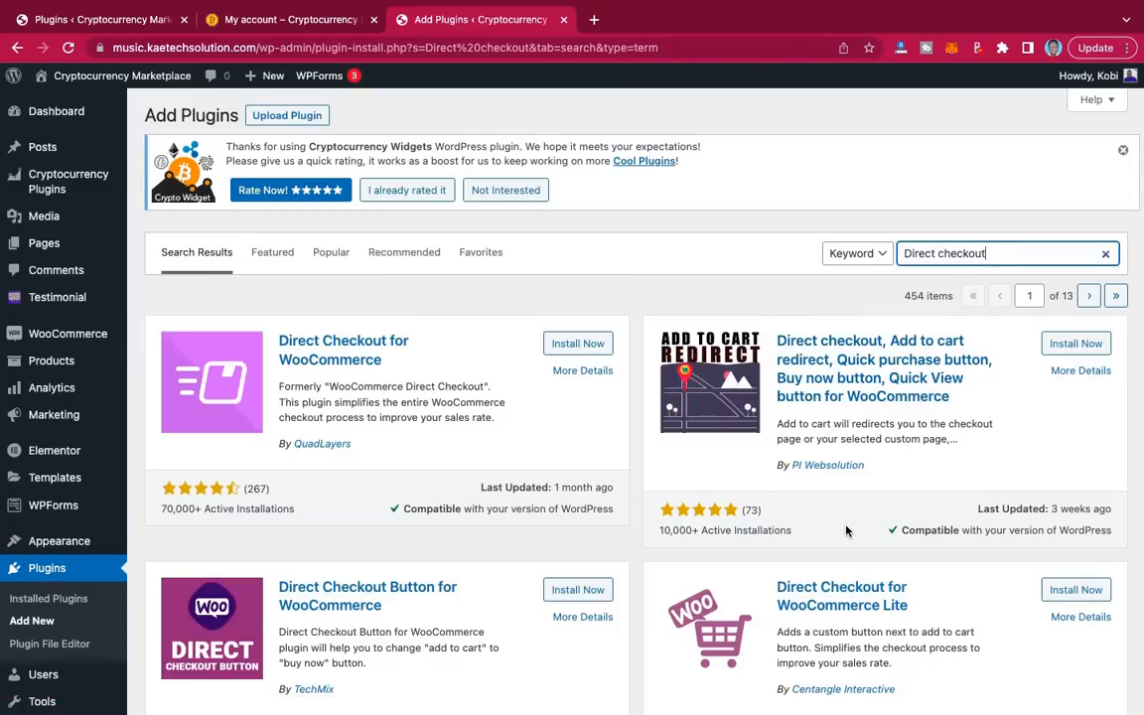
scroll(847, 531, "down", 3)
scroll(847, 531, "up", 2)
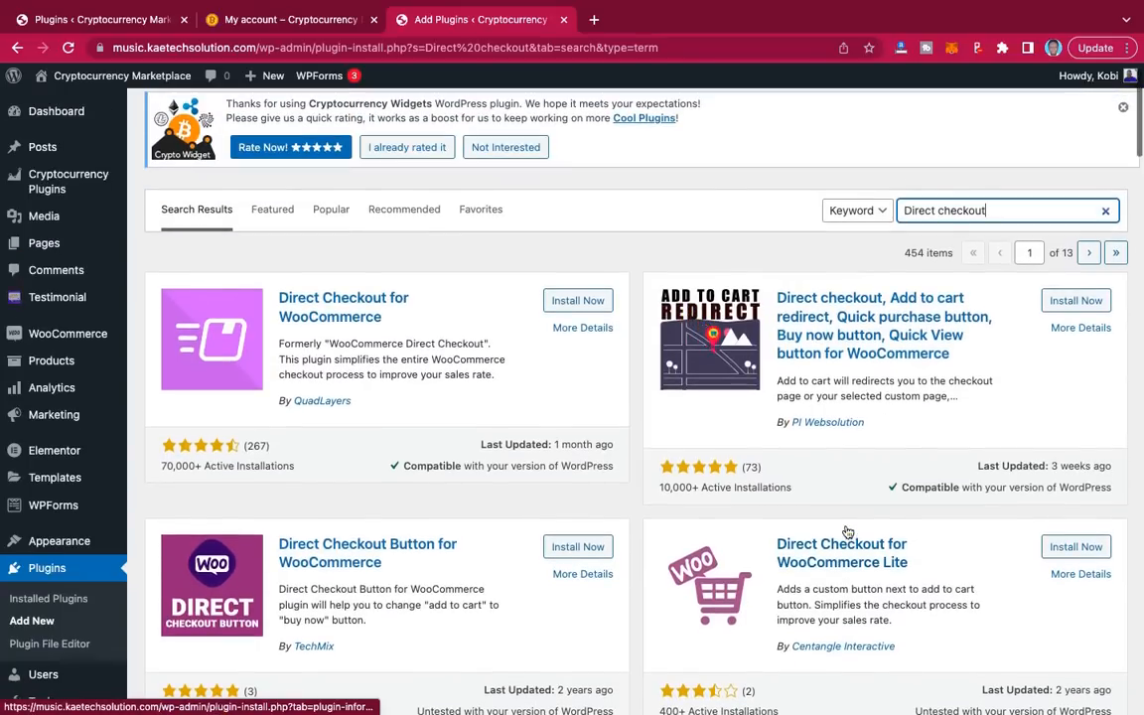
left_click(1077, 301)
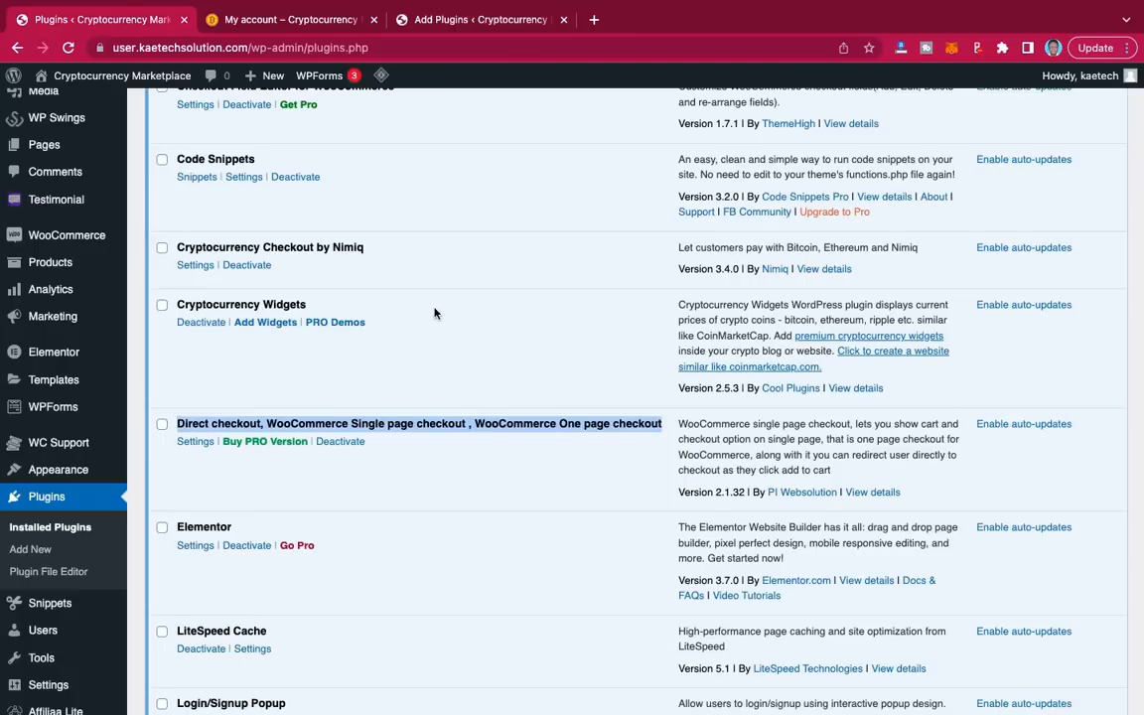
scroll(423, 422, "up", 3)
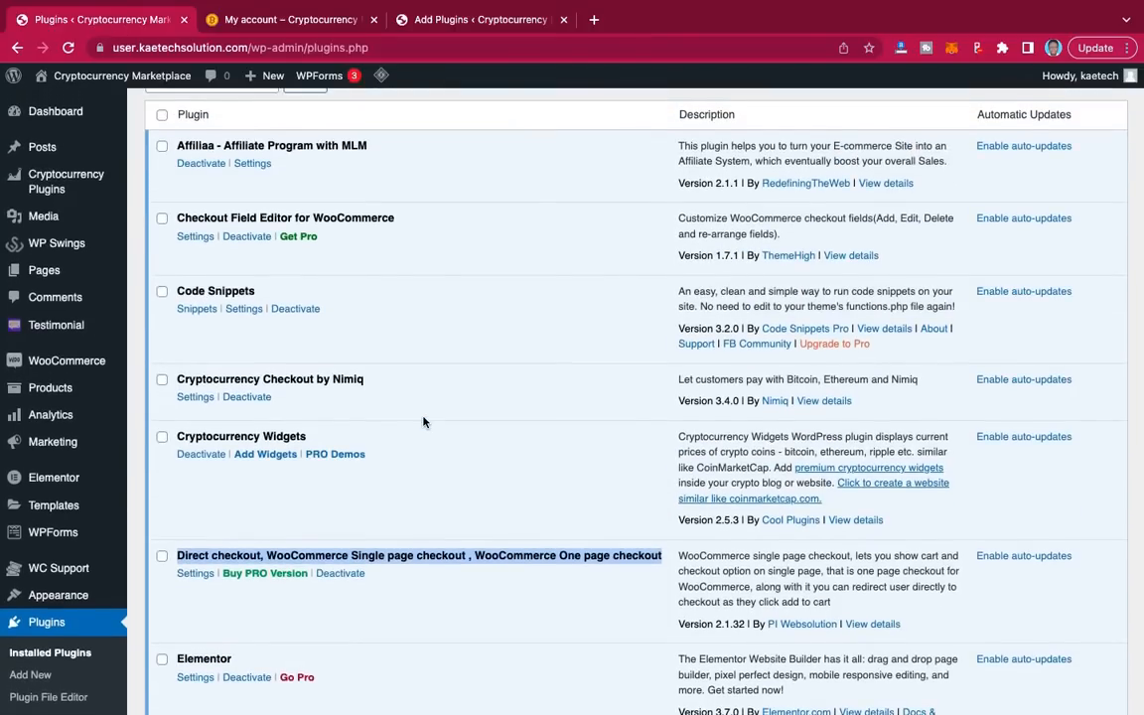
scroll(423, 422, "down", 10)
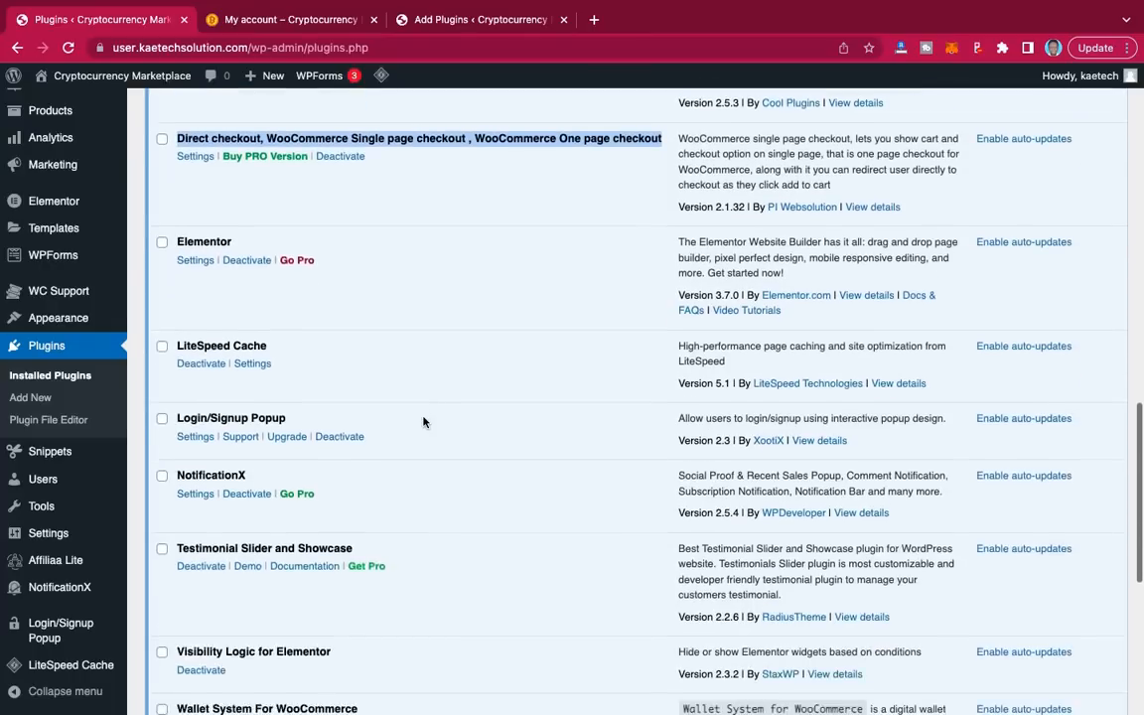
scroll(423, 422, "down", 3)
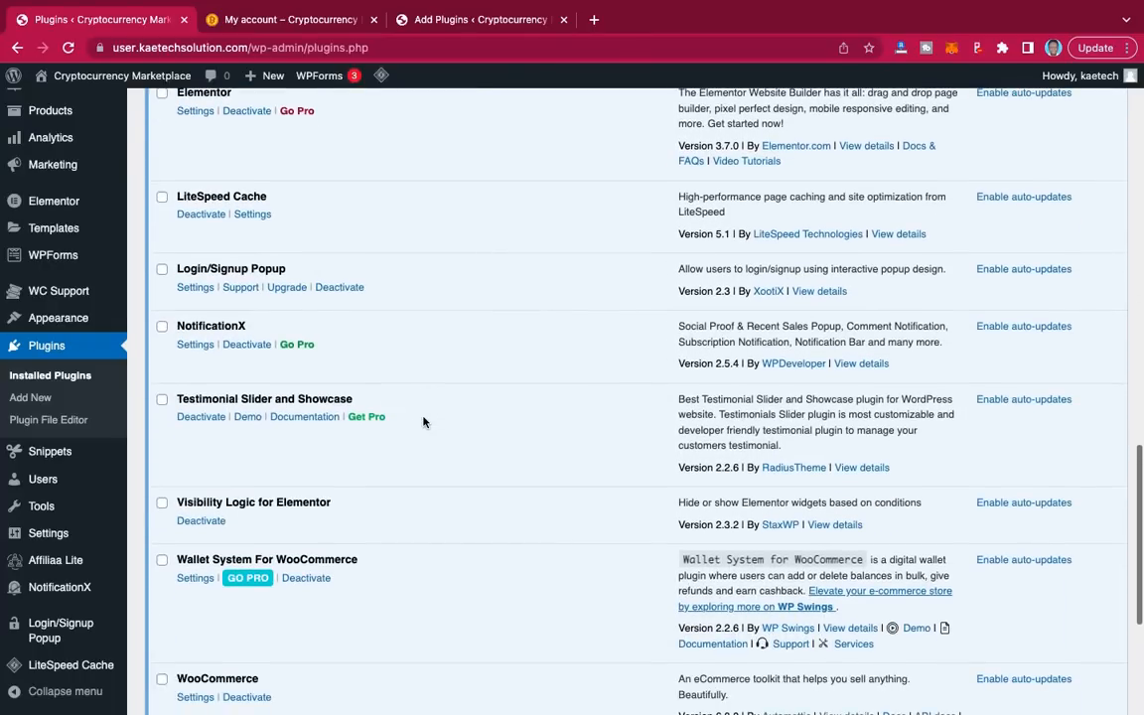
scroll(423, 422, "up", 2)
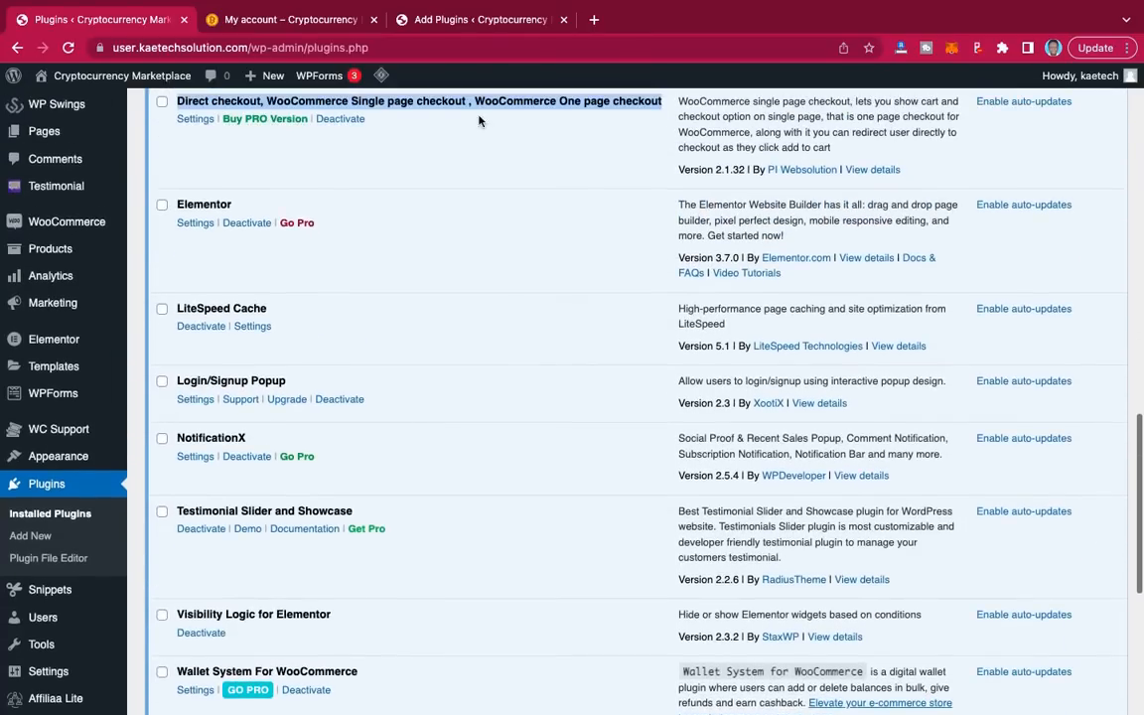
Step: Search 'affiliaa' and install Affilia Lite – Affiliate Program With MLM
left_click(460, 20)
double_click(966, 211)
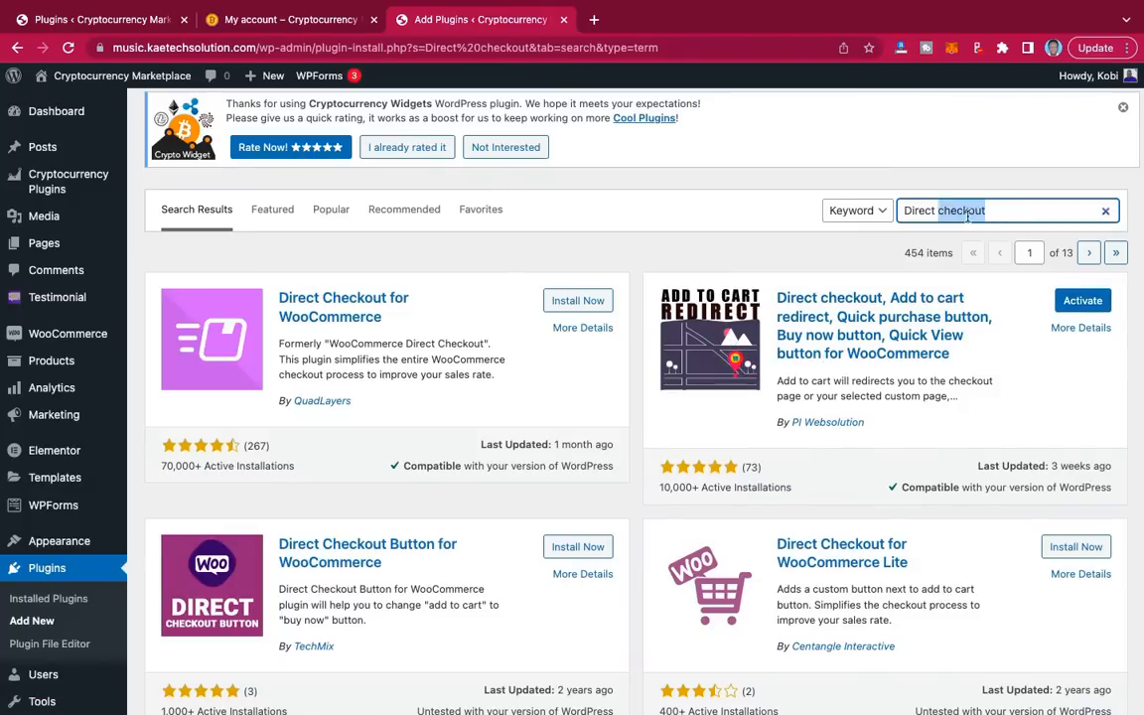
key("ctrl+a")
type("affil")
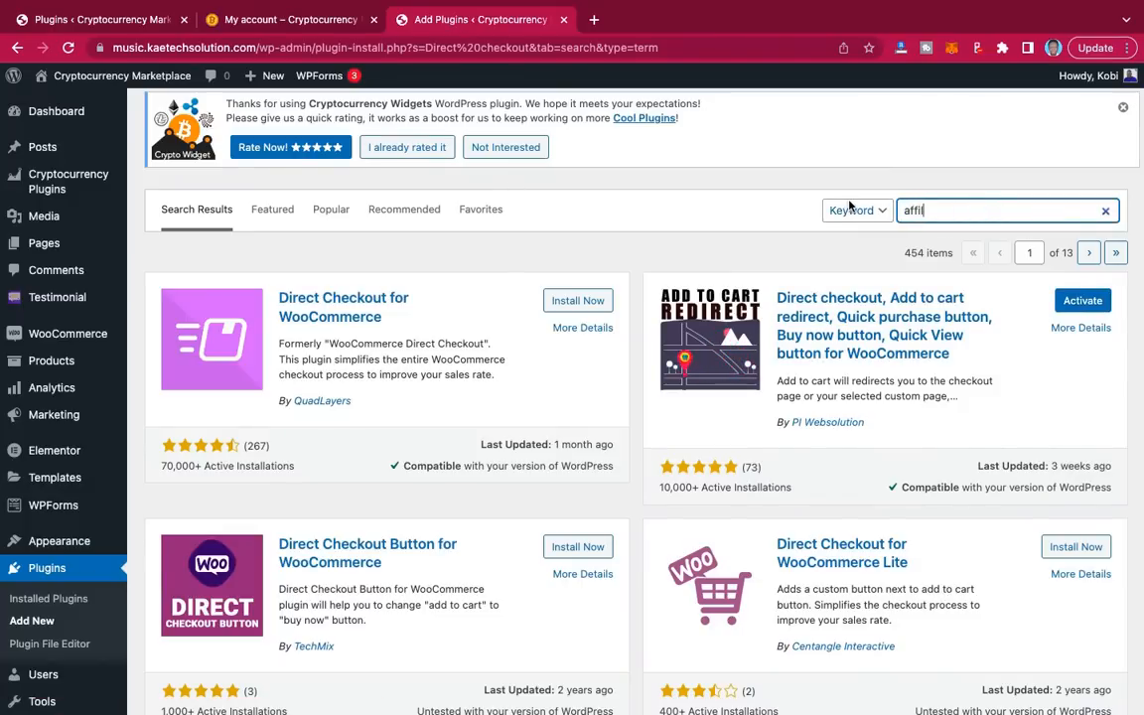
type("iaa")
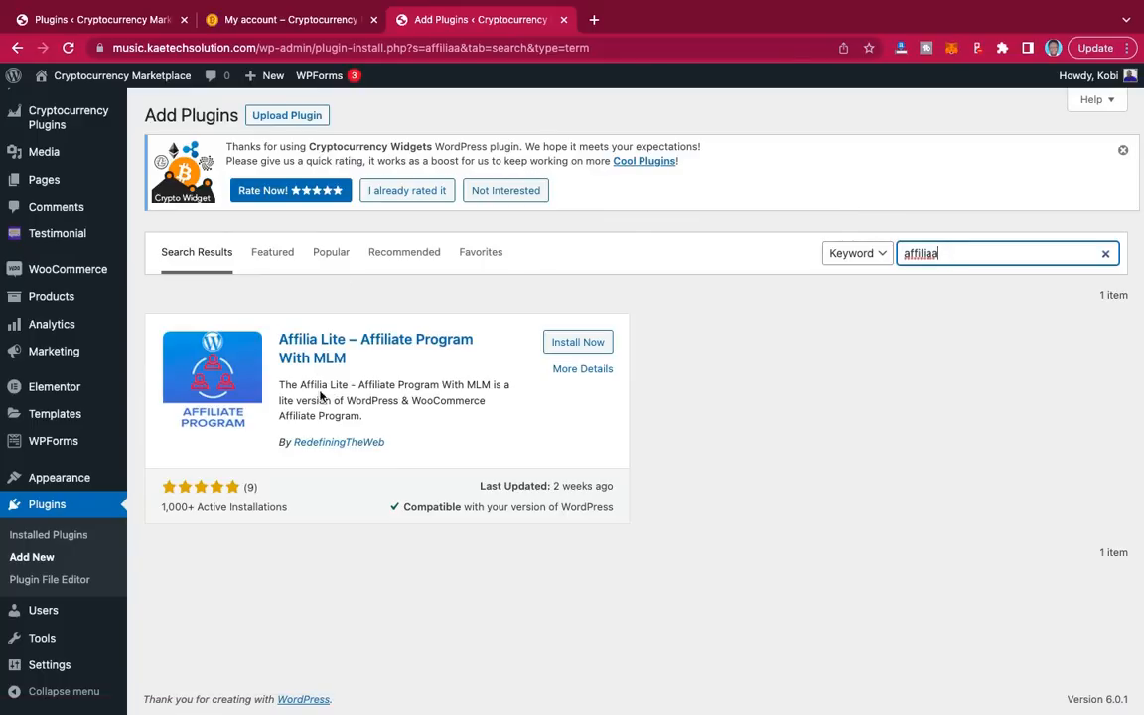
left_click(587, 347)
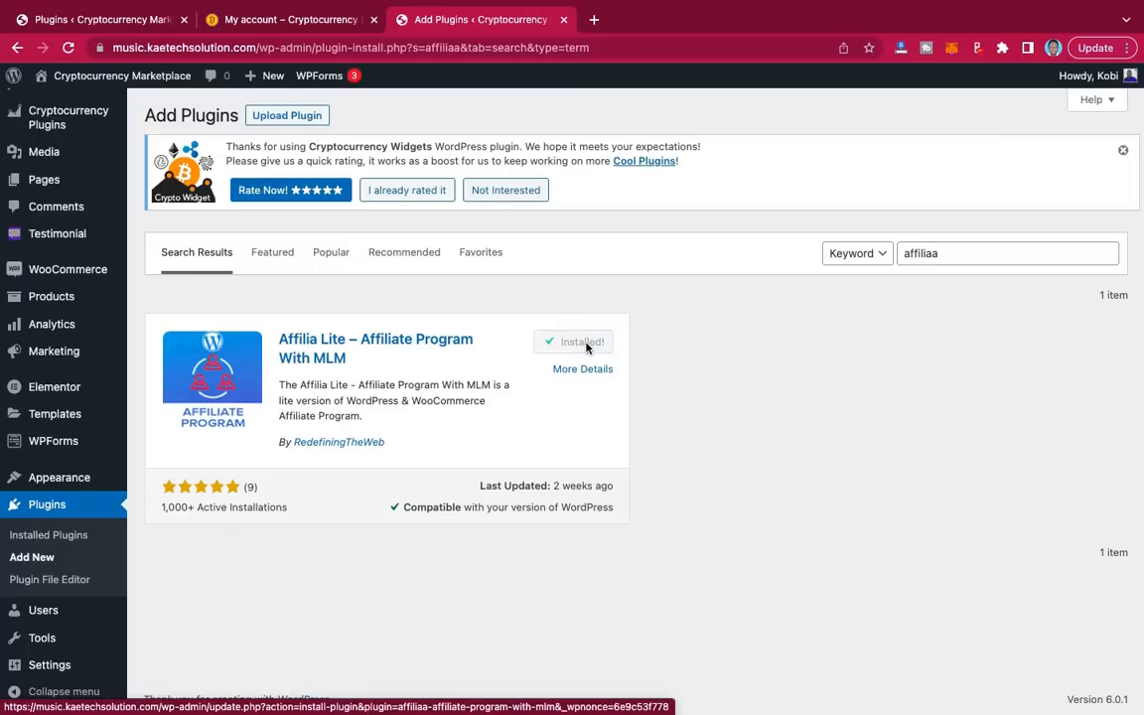
left_click(107, 30)
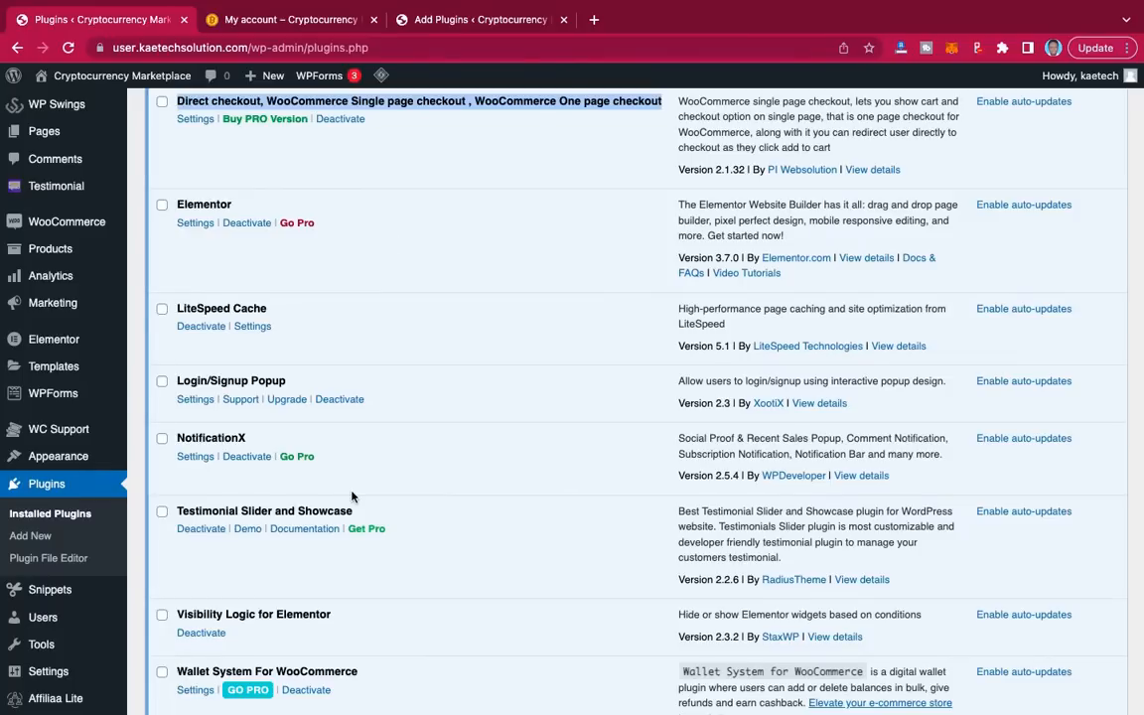
scroll(351, 495, "down", 2)
scroll(352, 495, "up", 2)
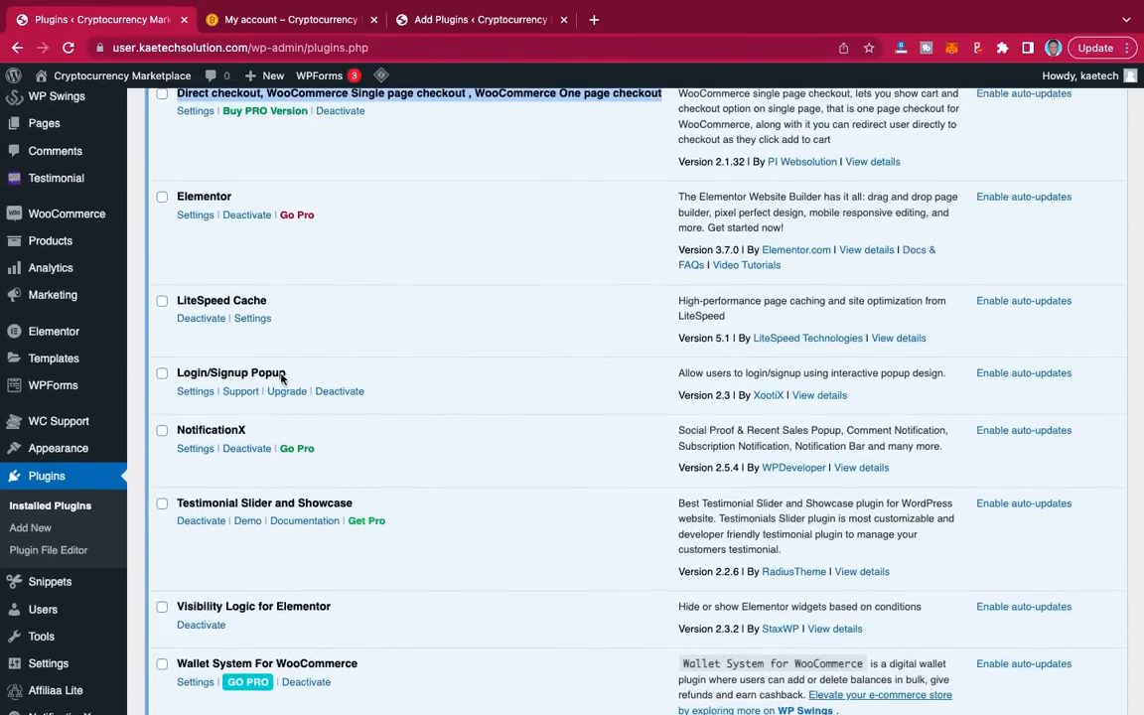
Step: Copy 'Login/Signup Popup' from the reference list, search it, and install it
left_click_drag(288, 377, 179, 375)
key("super+c")
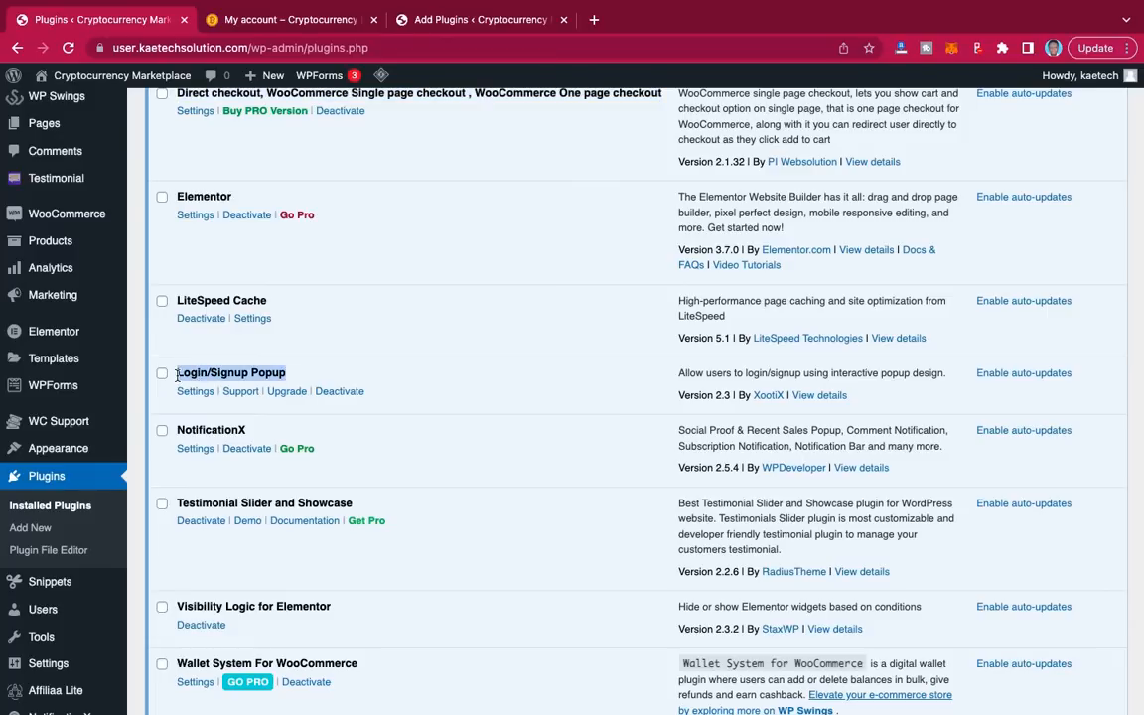
left_click(475, 22)
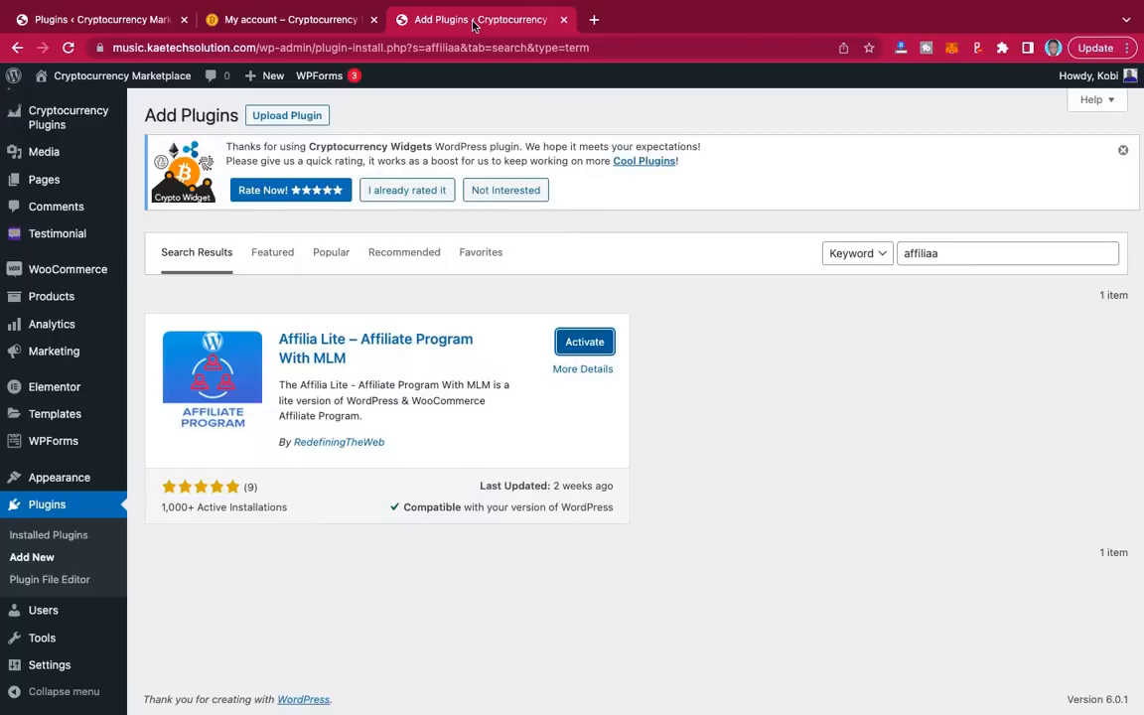
left_click_drag(961, 260, 860, 254)
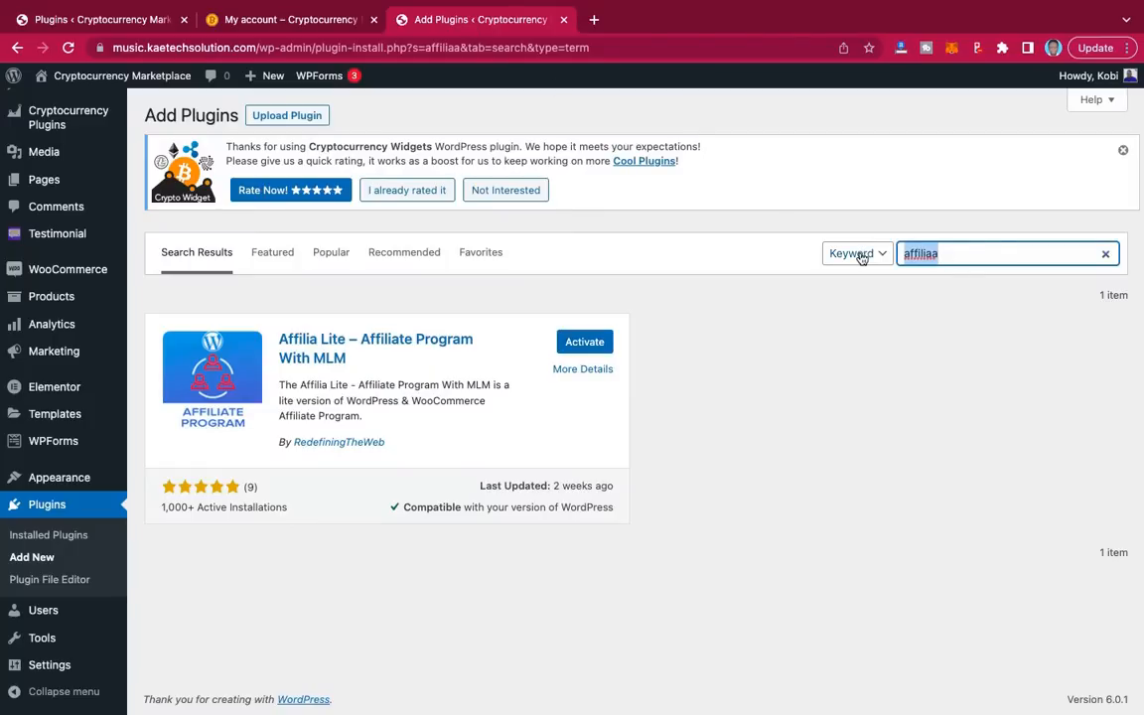
key("super+v")
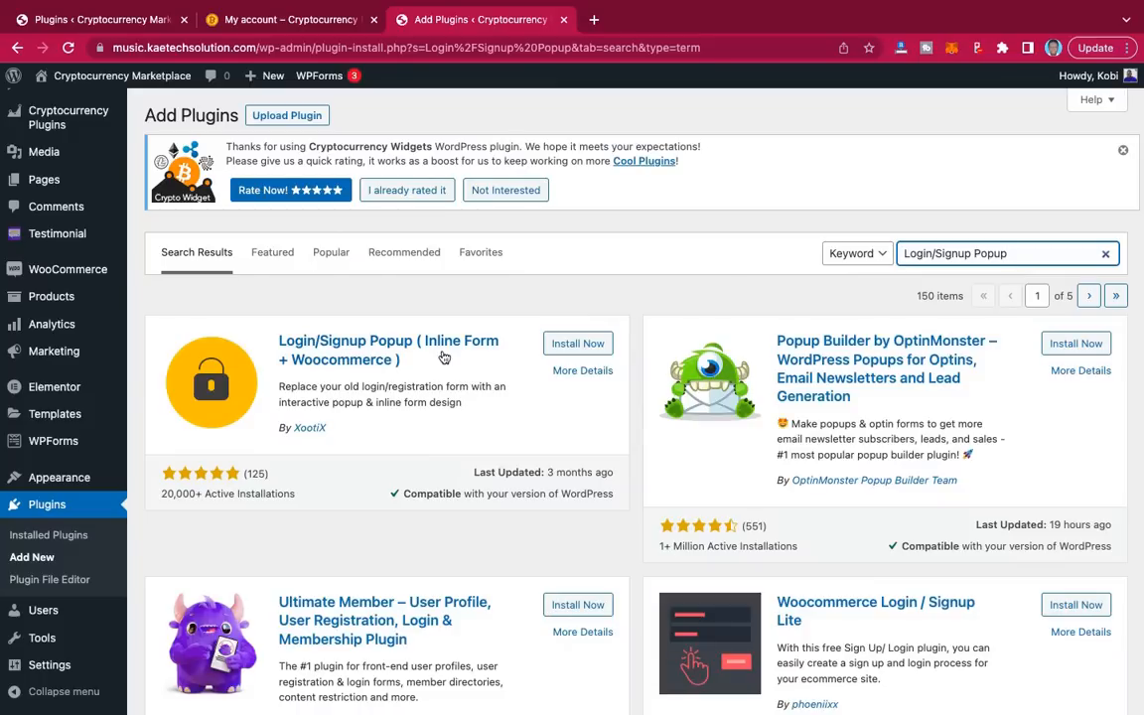
left_click(585, 345)
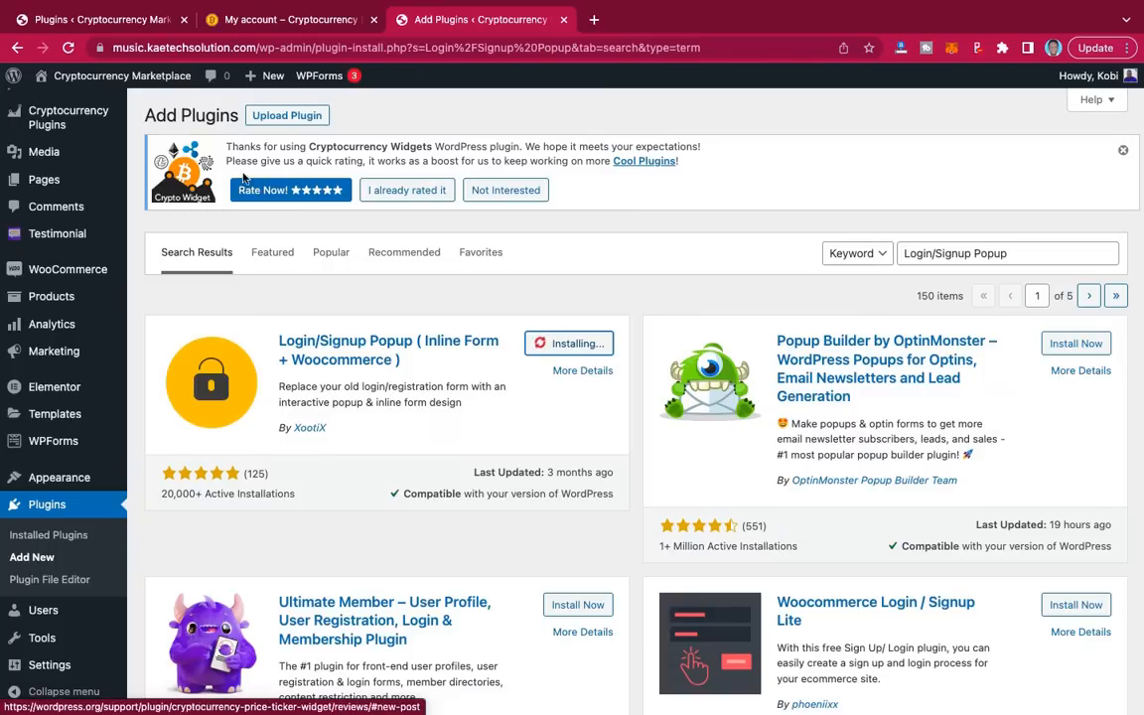
left_click(115, 24)
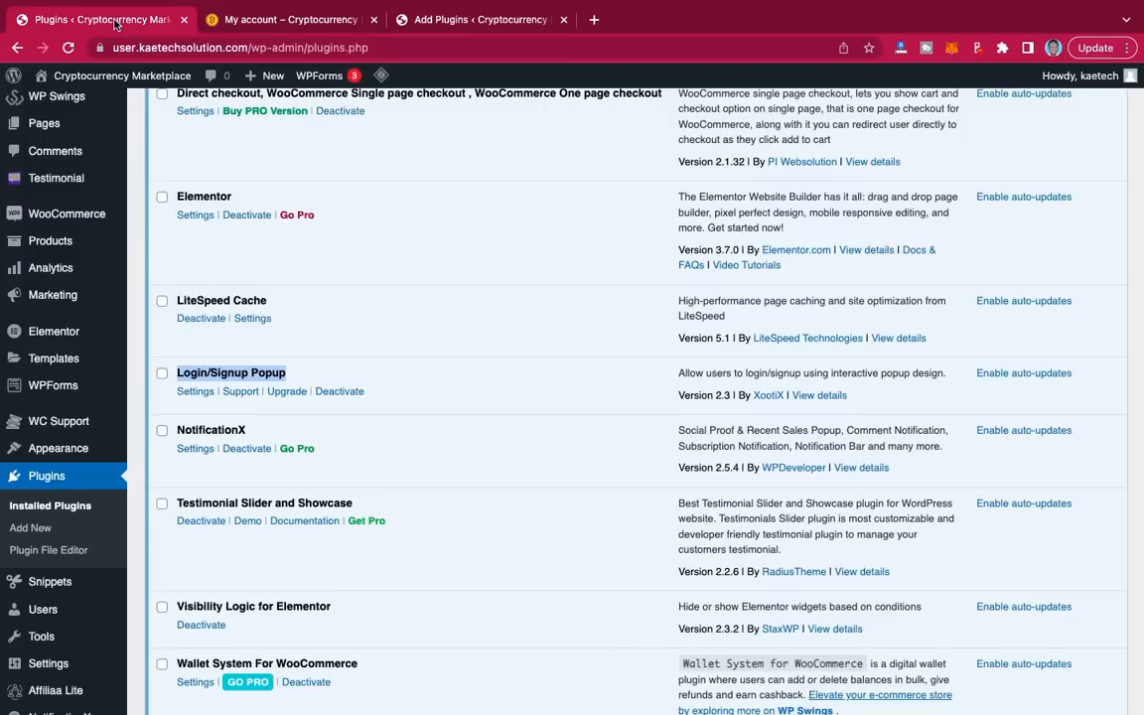
Step: Search the new site's plugin directory for Visibility Logic for Elementor and install it
scroll(401, 454, "down", 3)
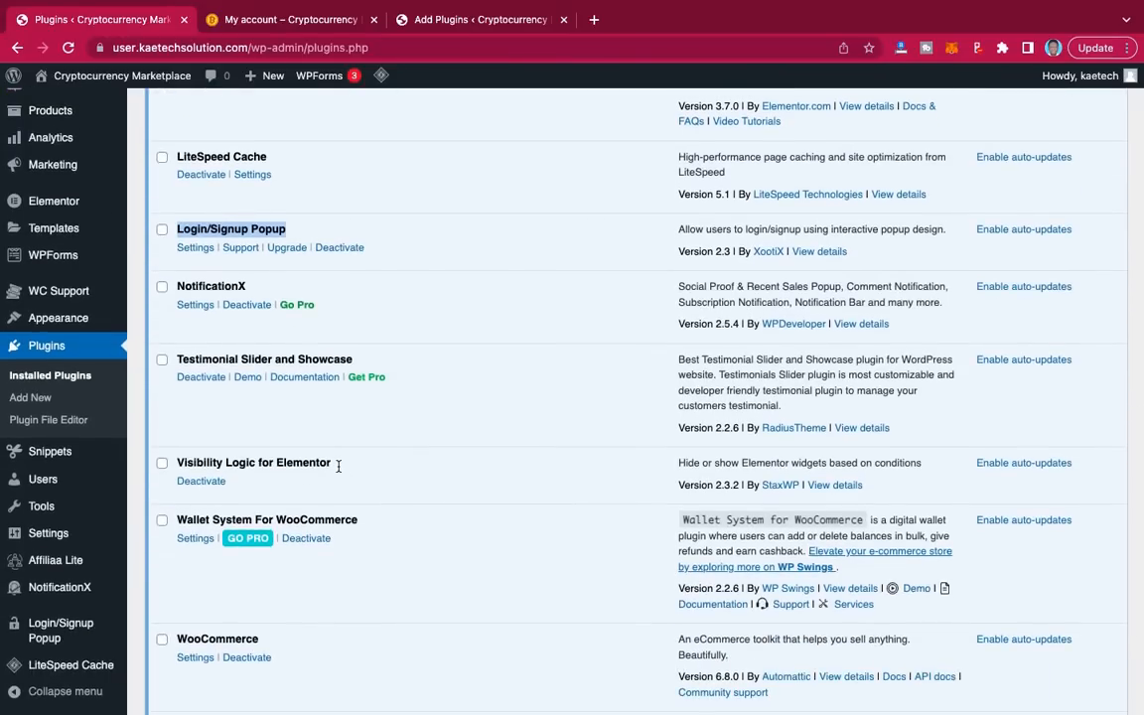
left_click_drag(334, 465, 180, 460)
key("super+c")
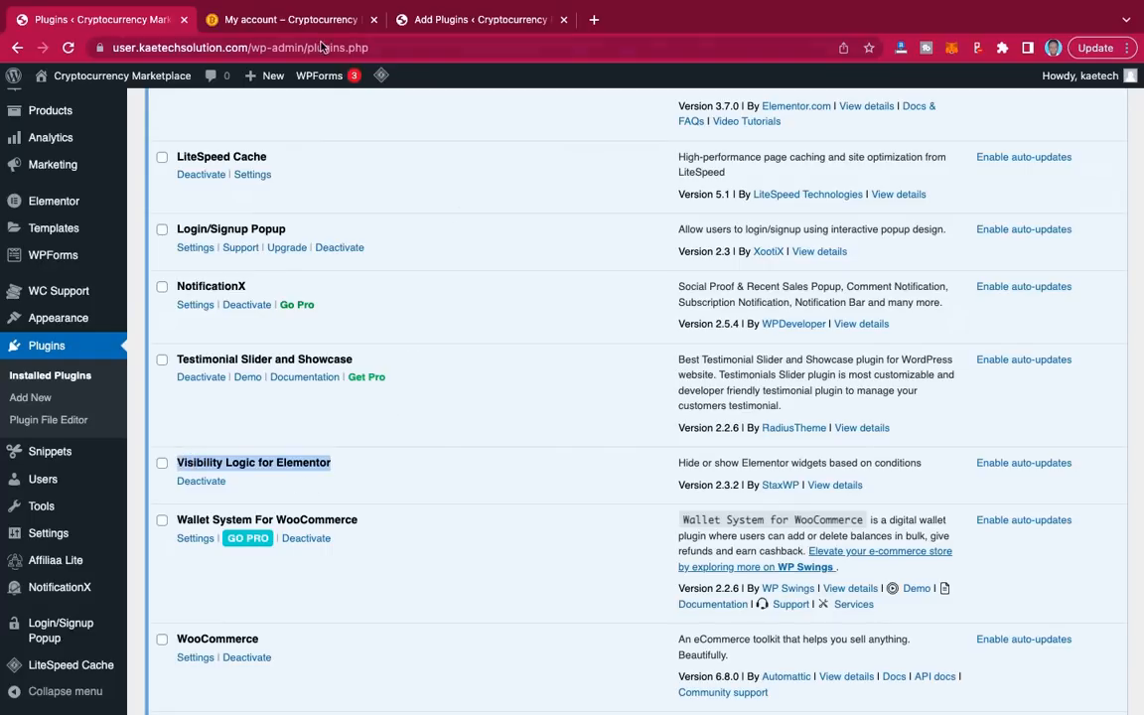
left_click(386, 22)
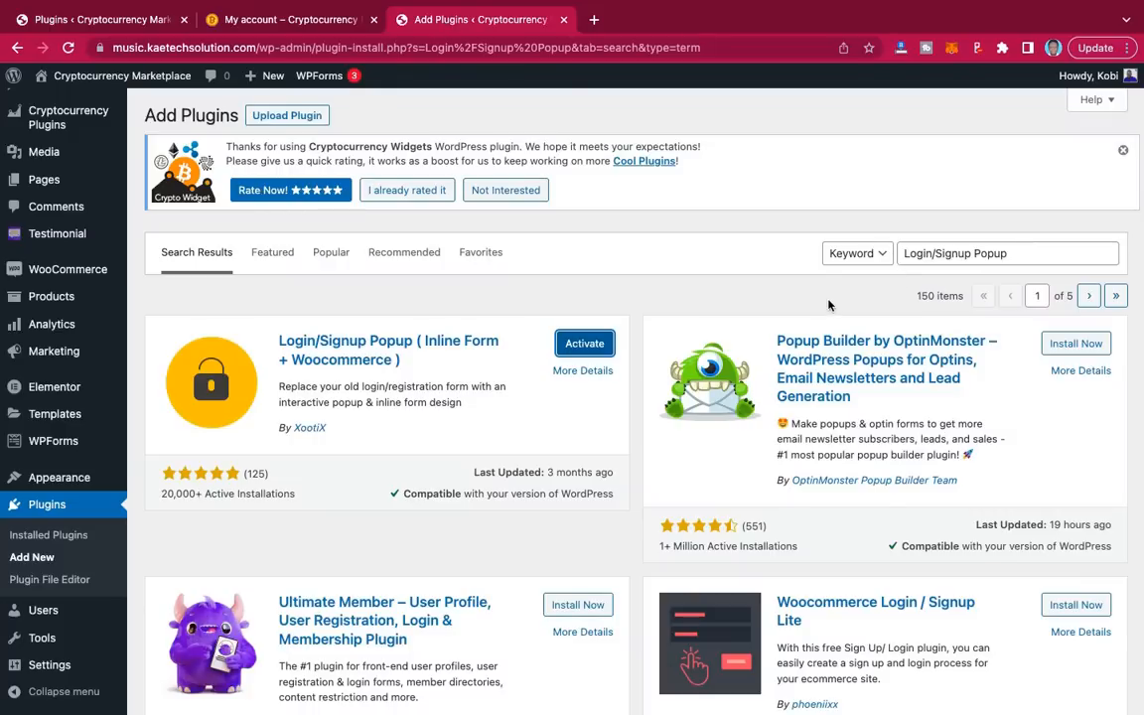
left_click_drag(1002, 256, 883, 252)
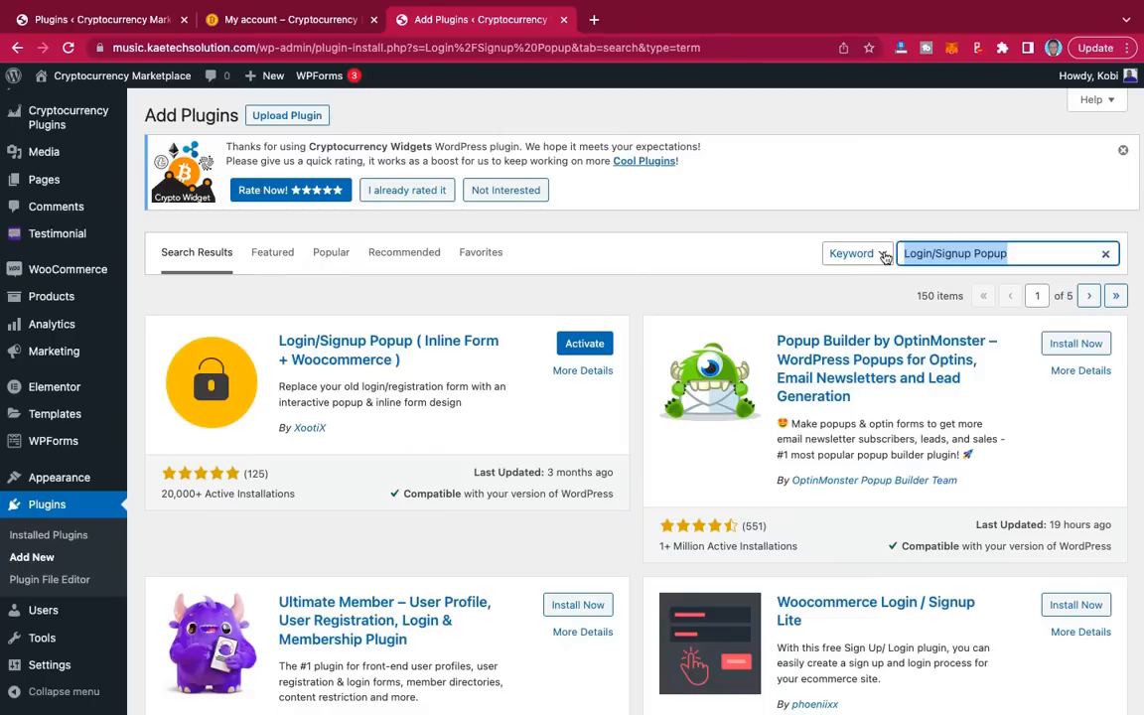
key("super+v")
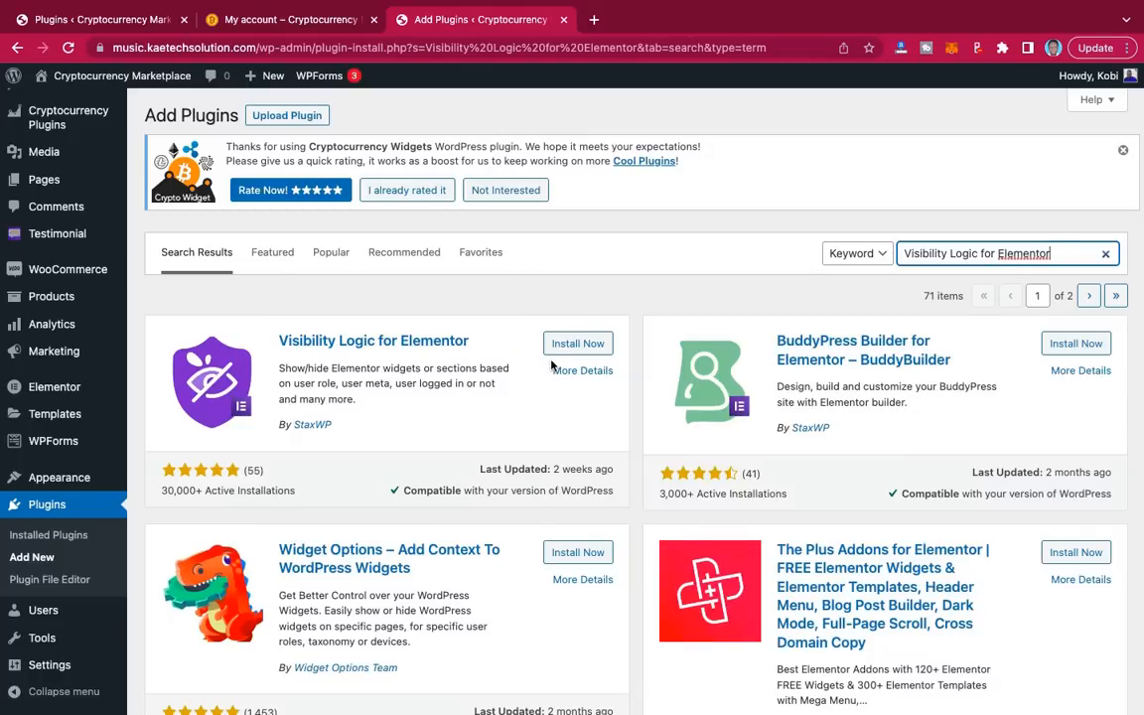
left_click(576, 343)
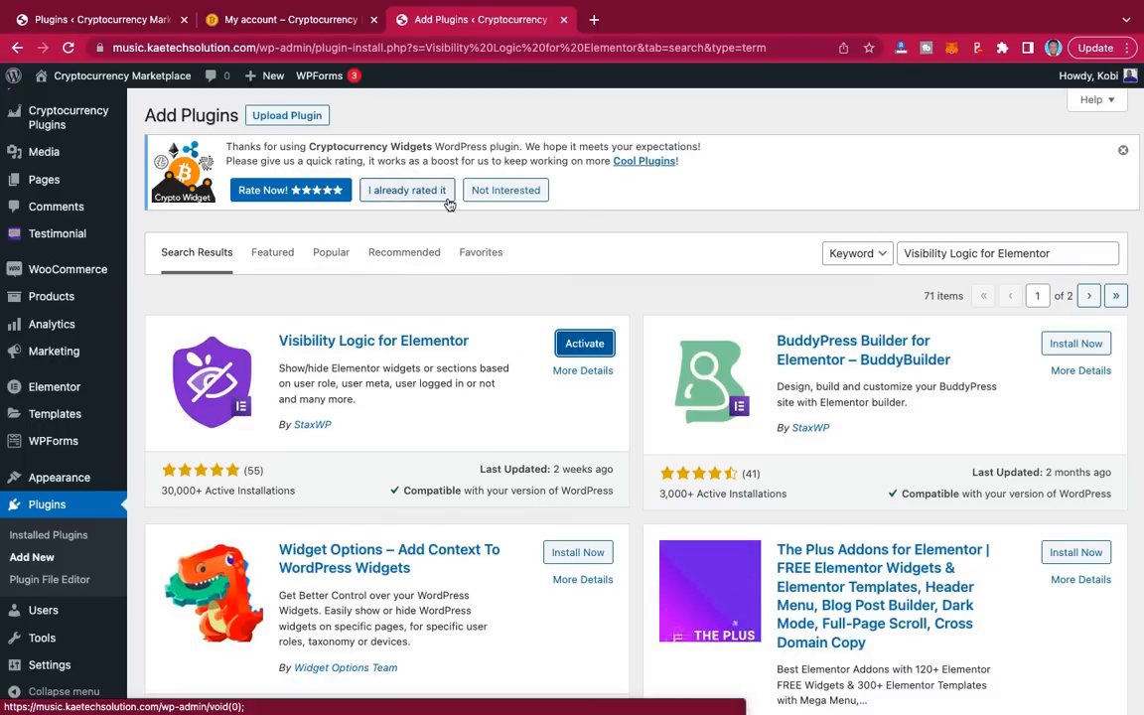
left_click(113, 22)
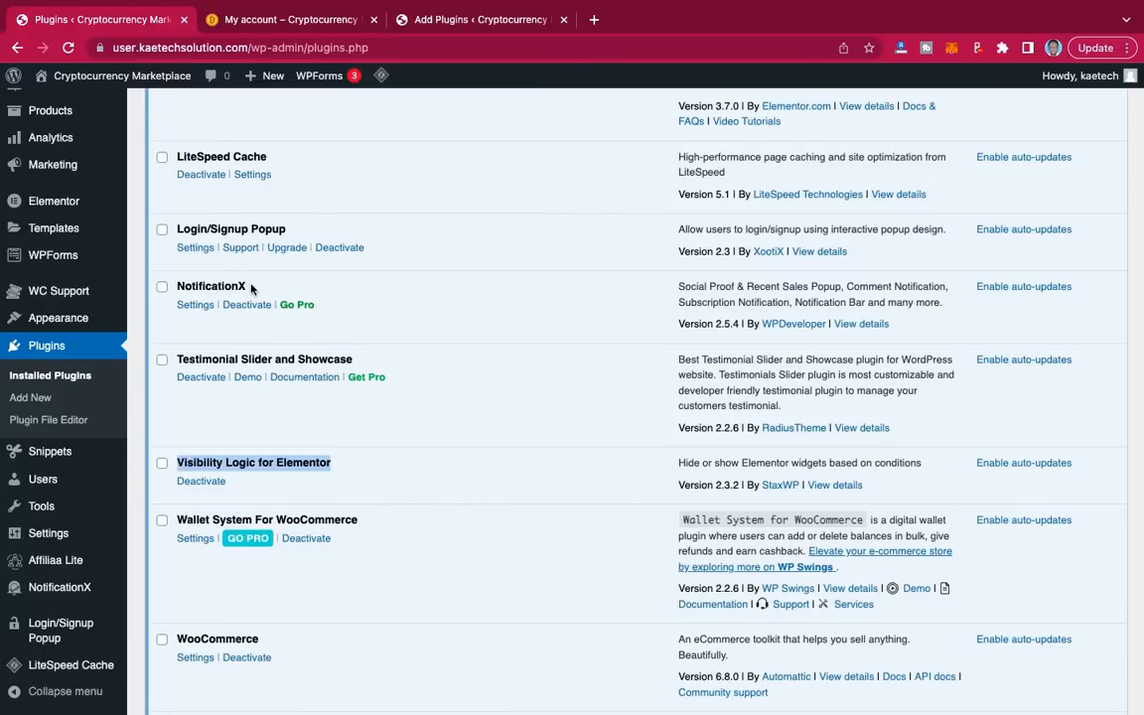
Step: Search the new site's plugin directory for NotificationX, copied from the reference site's list
left_click_drag(245, 286, 180, 288)
key("ctrl+c")
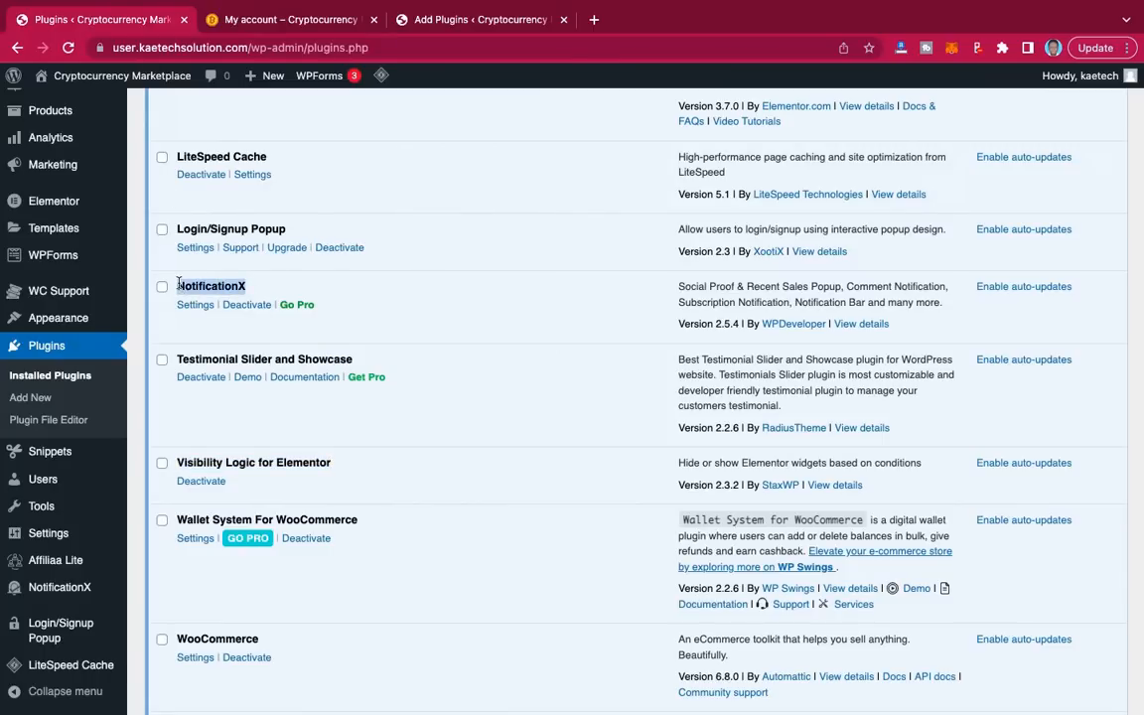
left_click(424, 20)
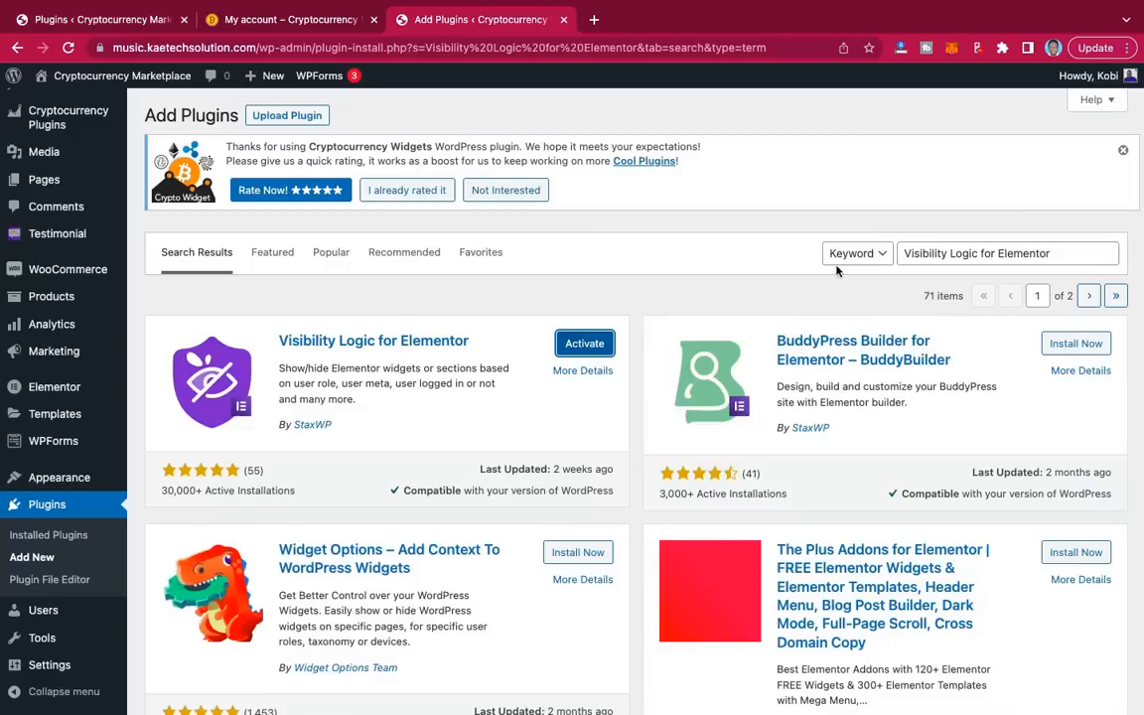
triple_click(1058, 252)
key("ctrl+v")
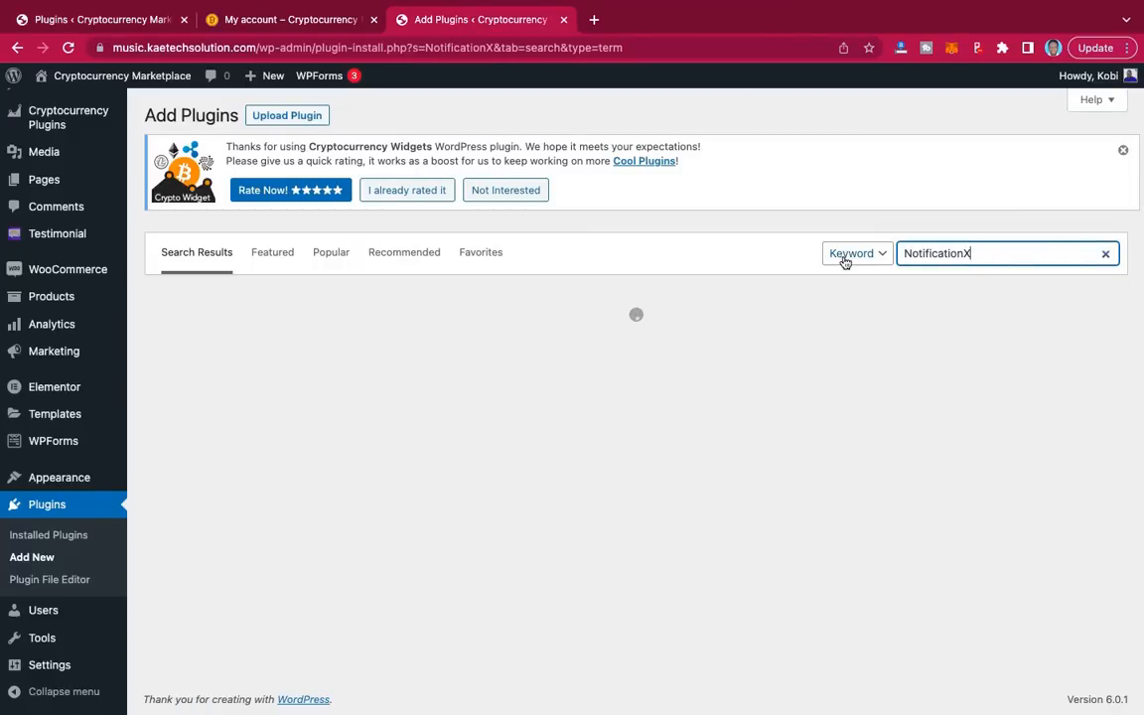
left_click(323, 24)
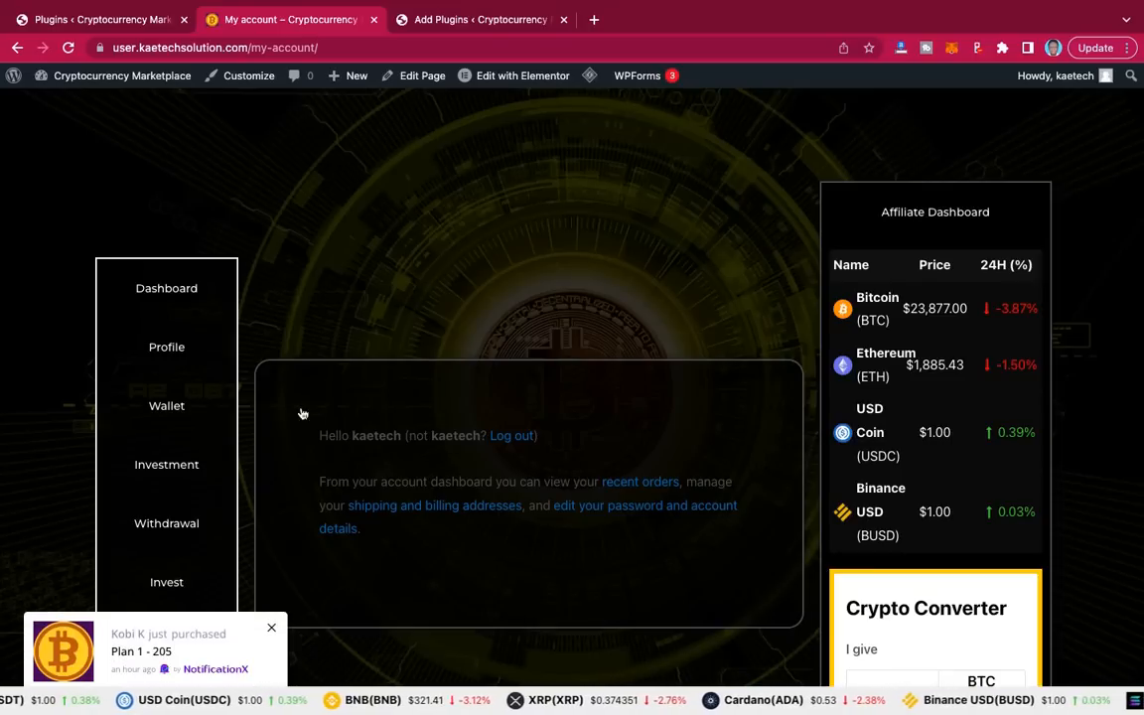
left_click(139, 28)
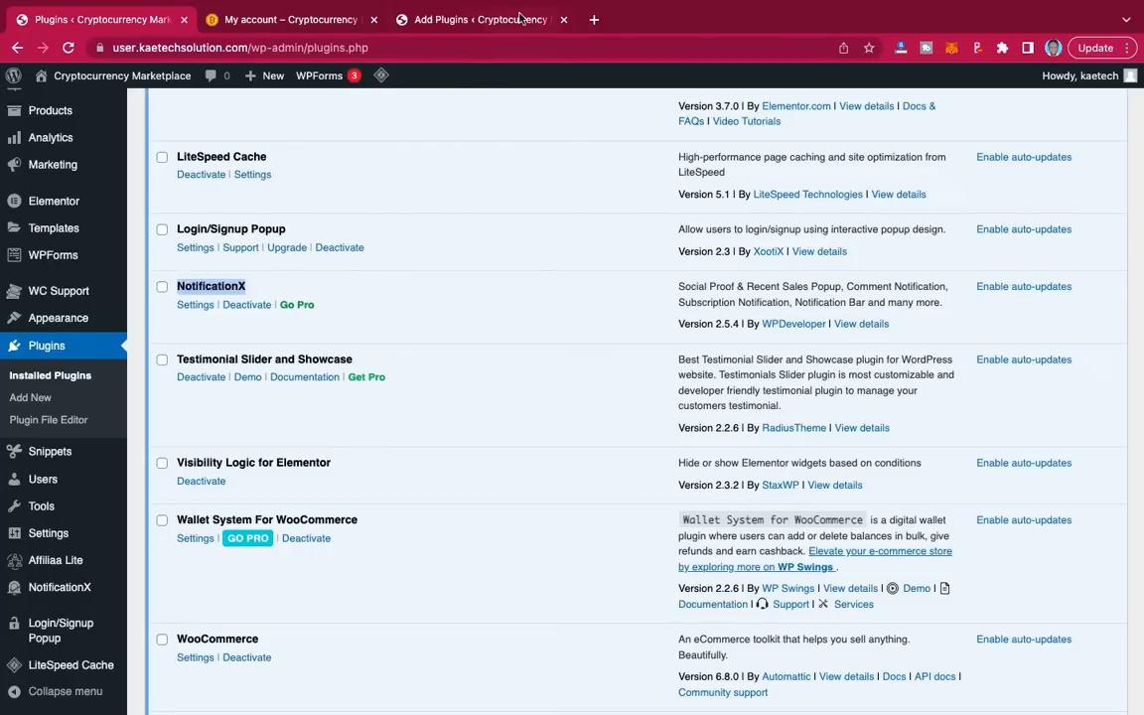
left_click(469, 19)
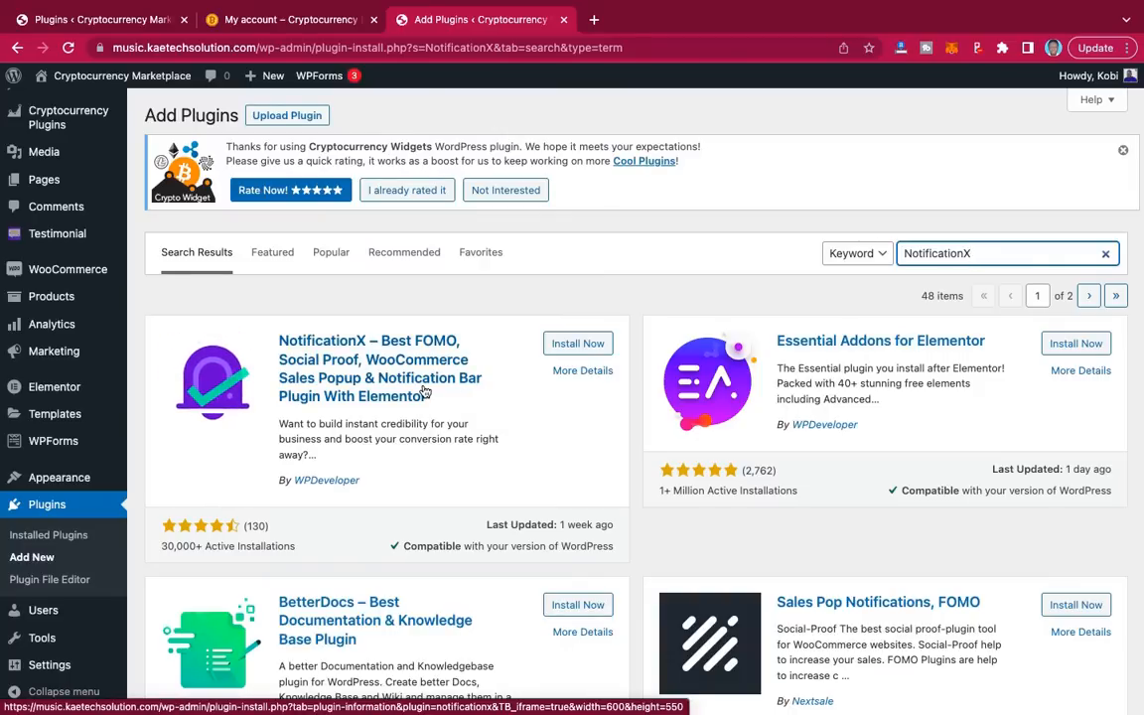
Step: Install NotificationX from the search results until its card shows Activate
left_click(576, 345)
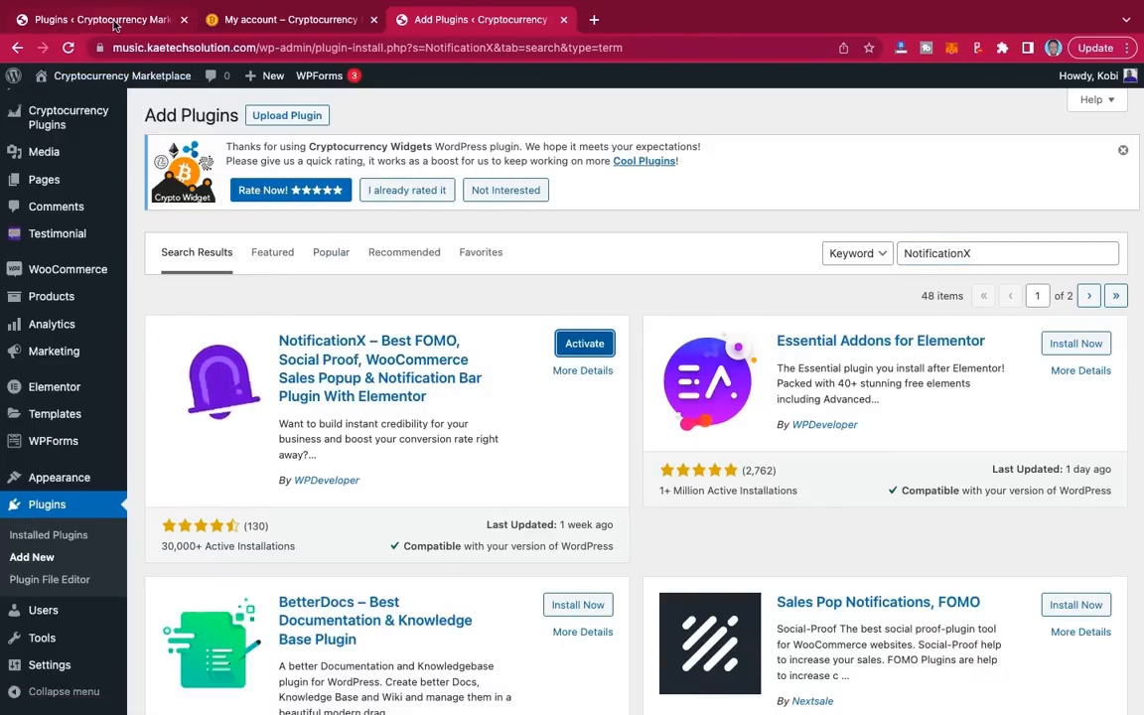
left_click(114, 25)
scroll(372, 380, "down", 2)
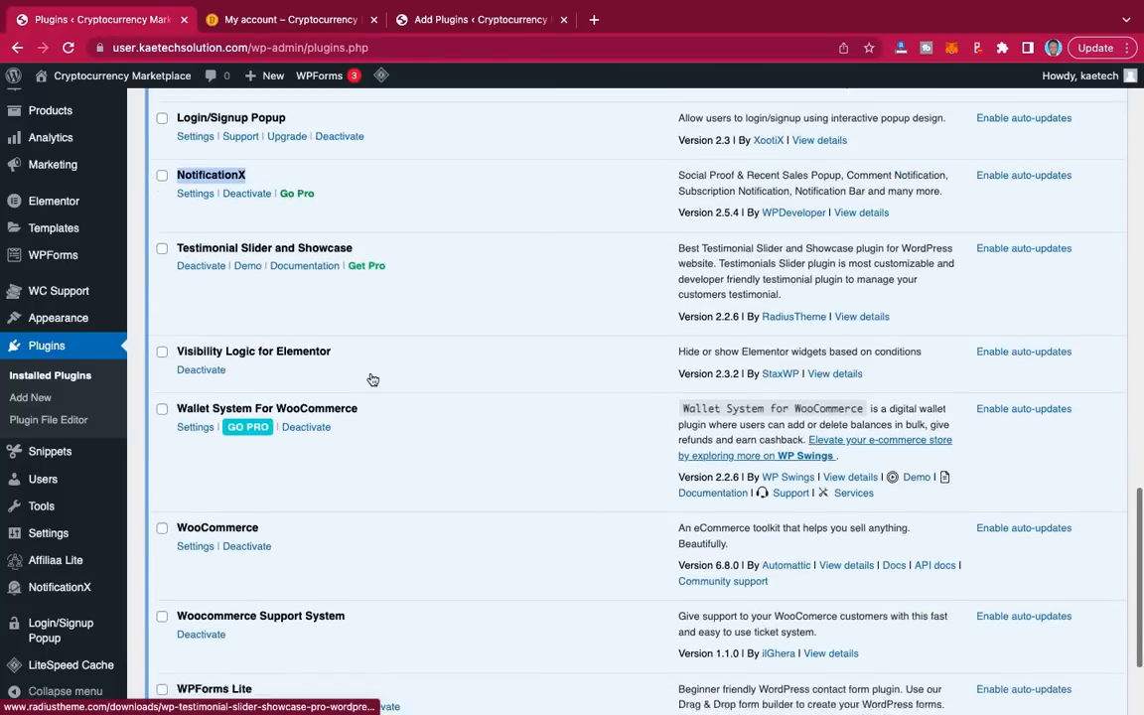
scroll(373, 379, "down", 3)
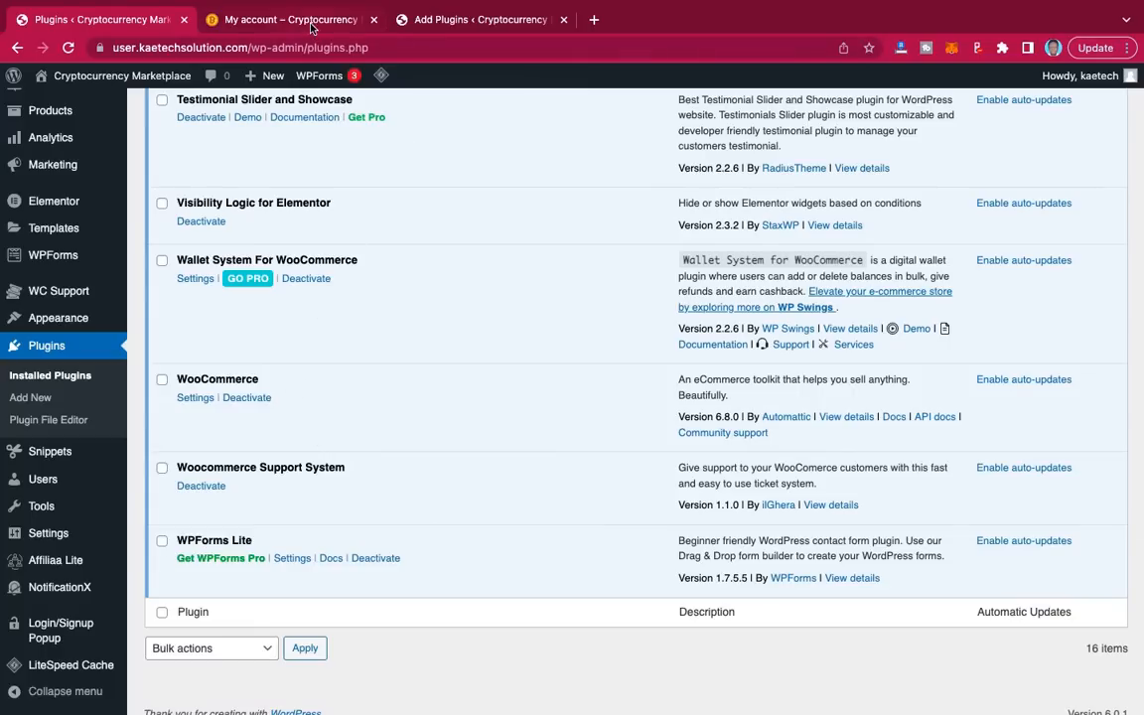
left_click(466, 20)
scroll(139, 447, "down", 1)
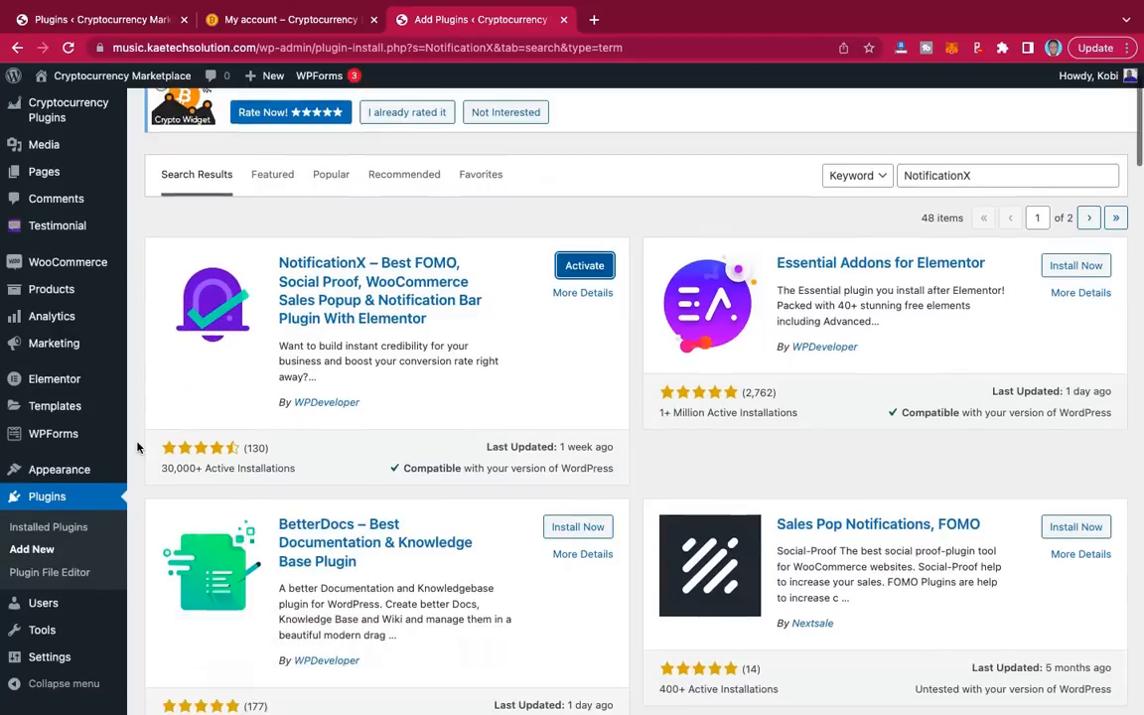
scroll(137, 447, "down", 1)
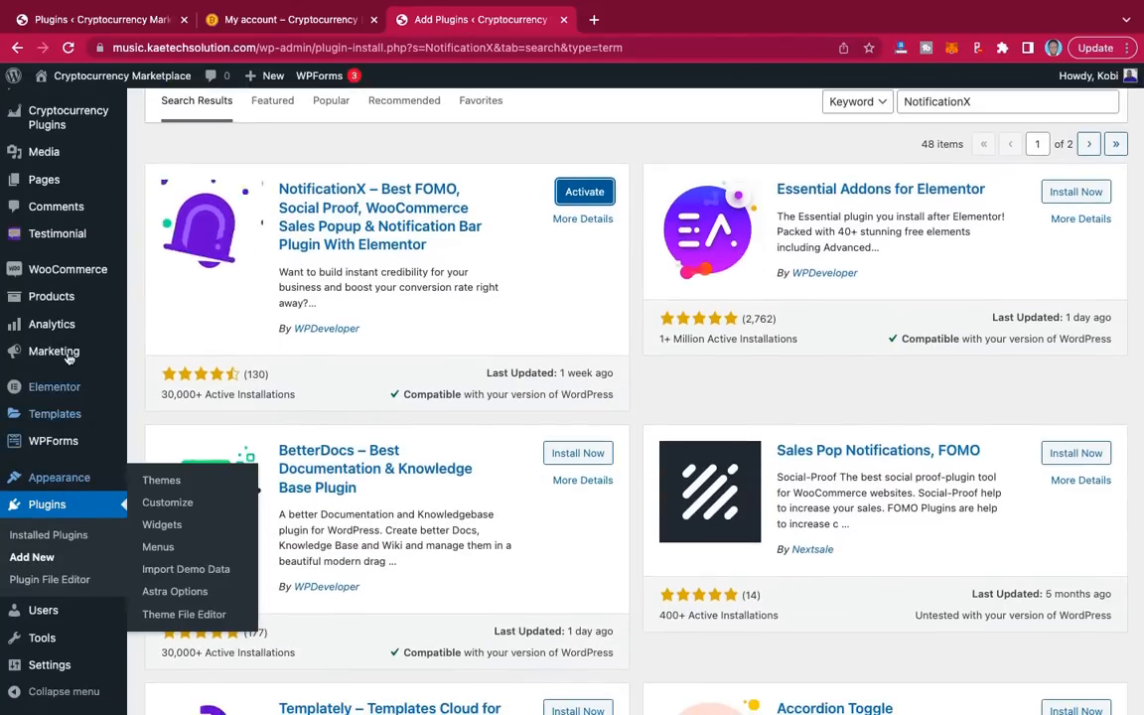
scroll(52, 295, "up", 2)
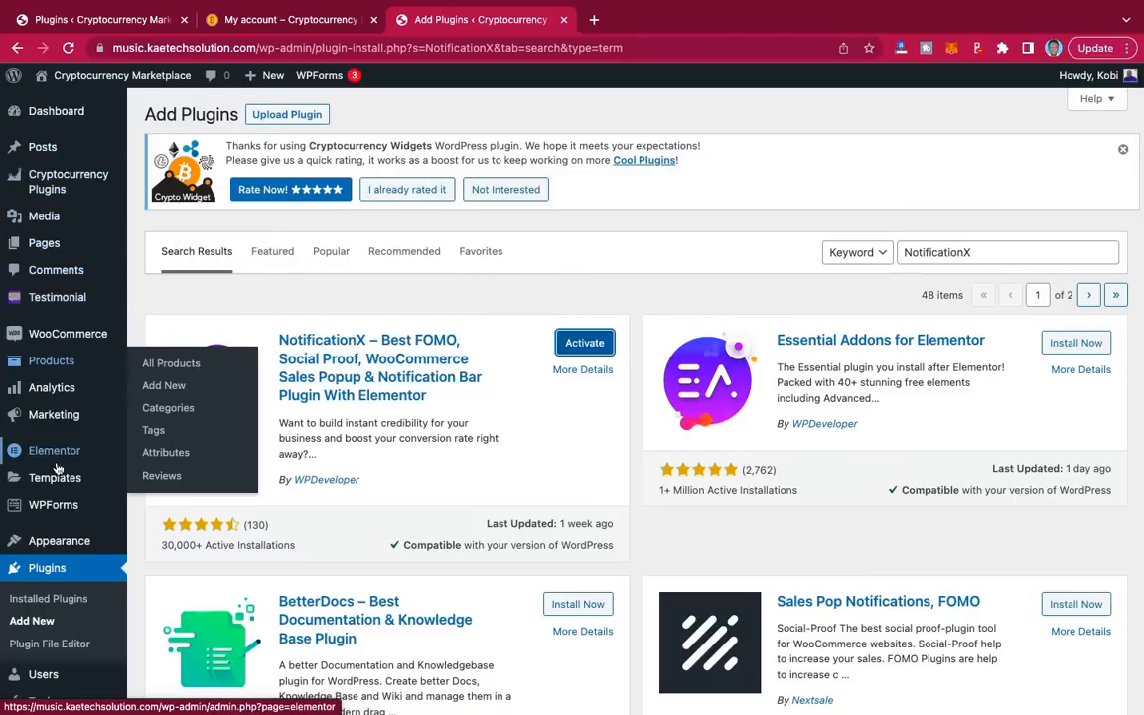
Step: Filter Installed Plugins to show only inactive plugins, comparing with the reference site's list
left_click(45, 597)
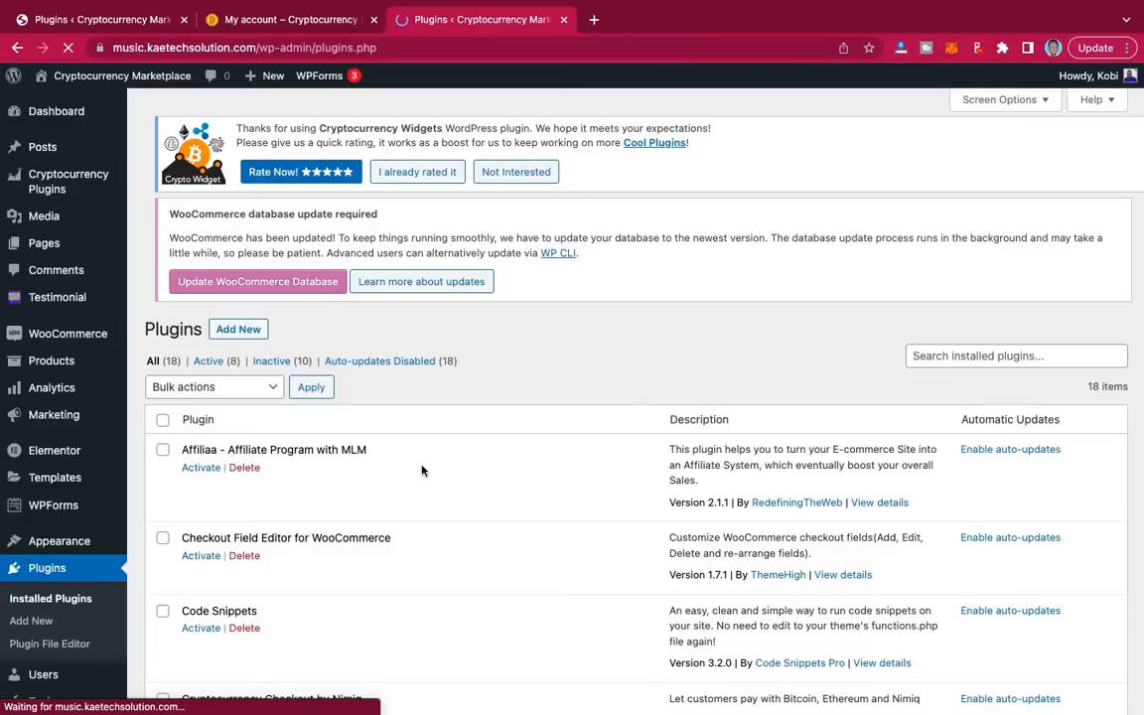
left_click(279, 359)
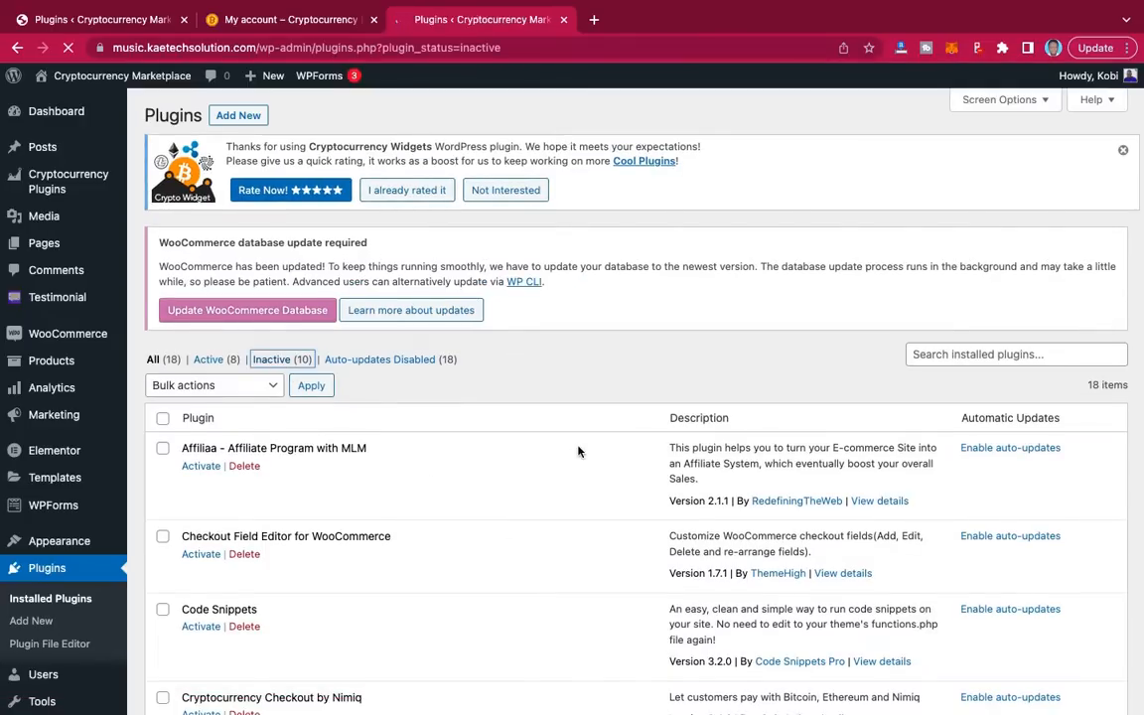
scroll(578, 451, "down", 4)
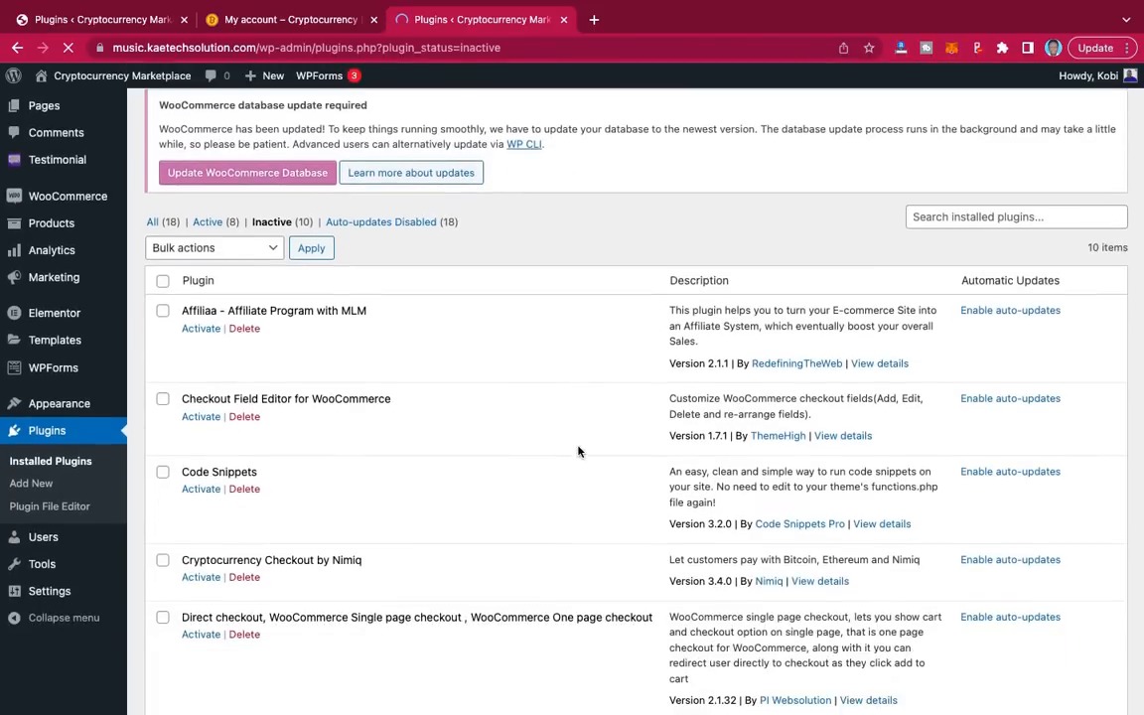
scroll(580, 452, "down", 3)
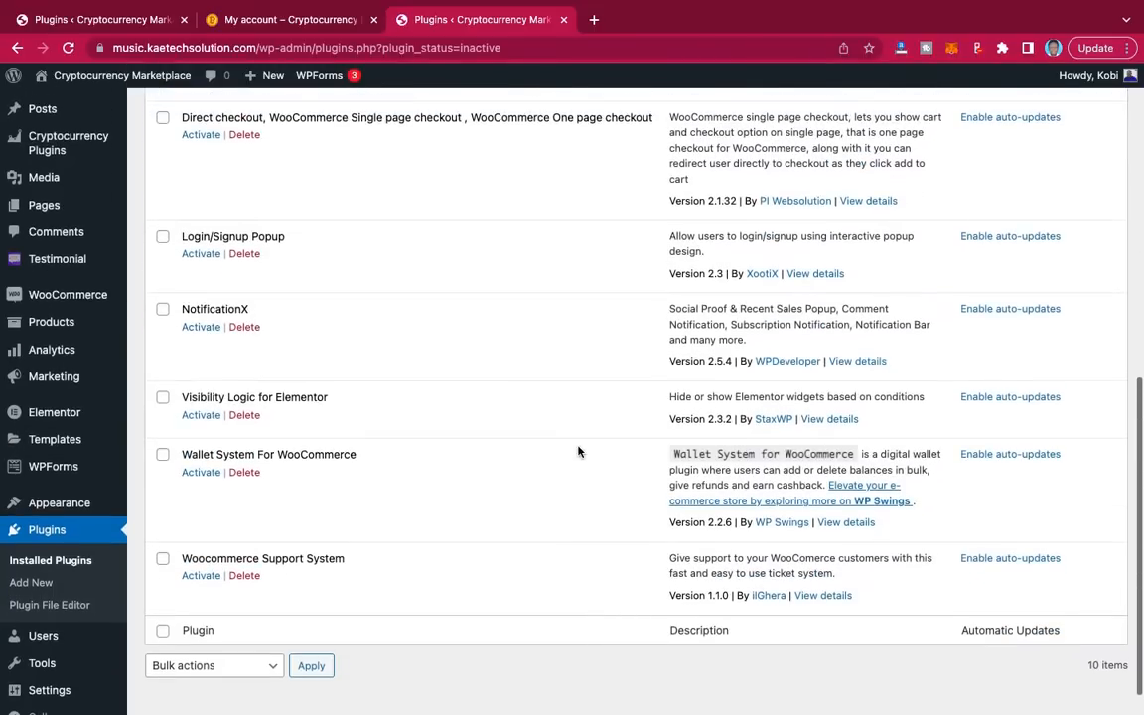
scroll(378, 437, "up", 1)
scroll(390, 387, "up", 5)
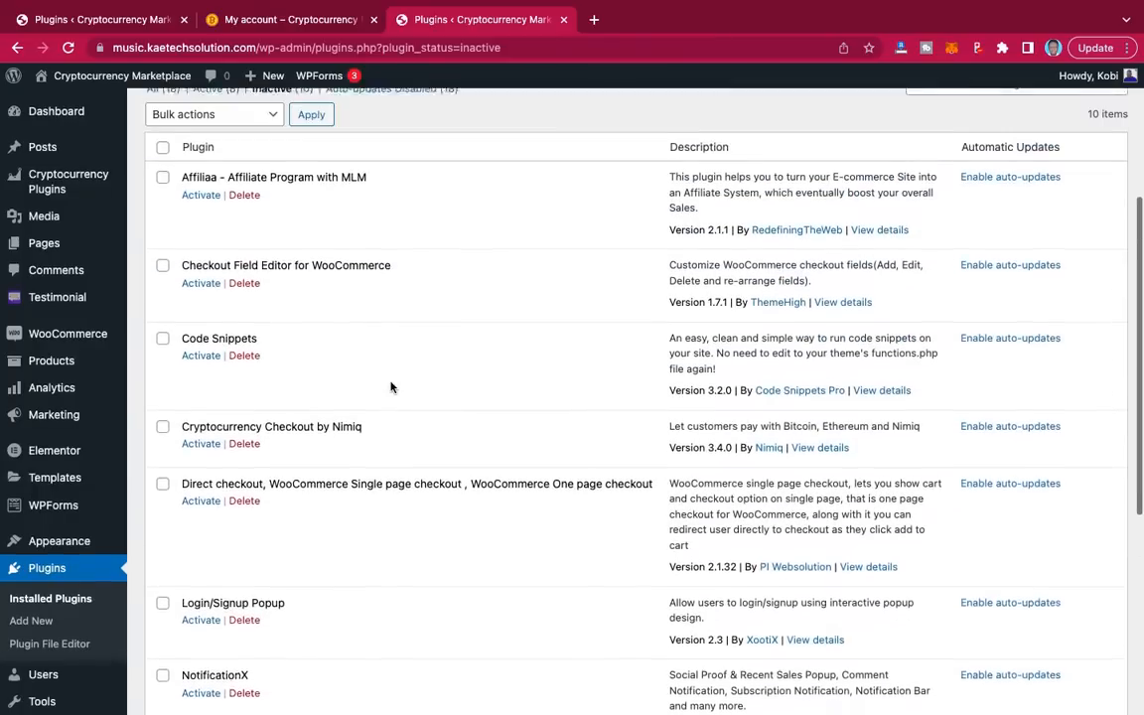
scroll(390, 388, "down", 3)
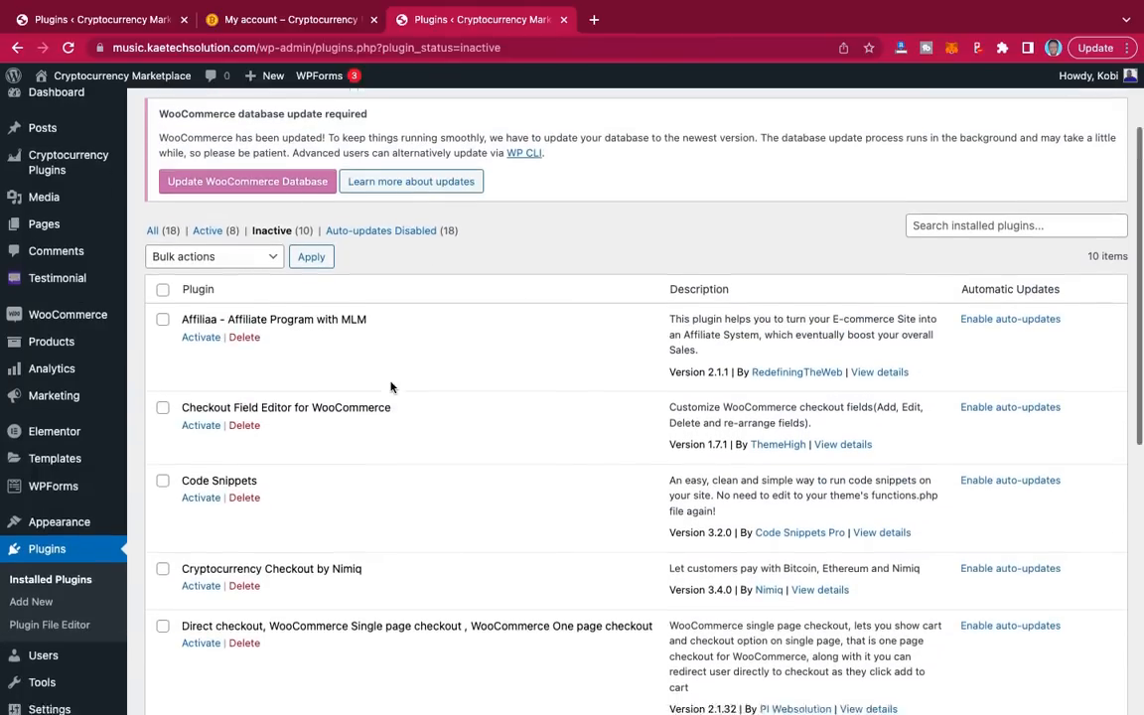
scroll(390, 388, "up", 1)
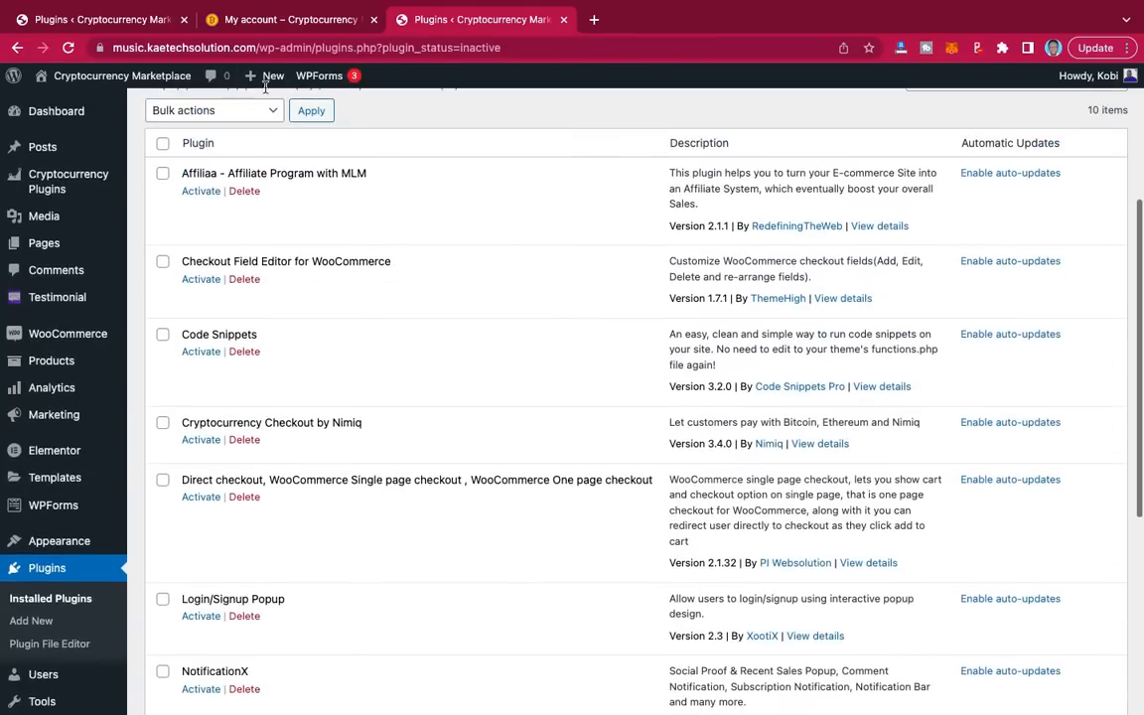
left_click(104, 19)
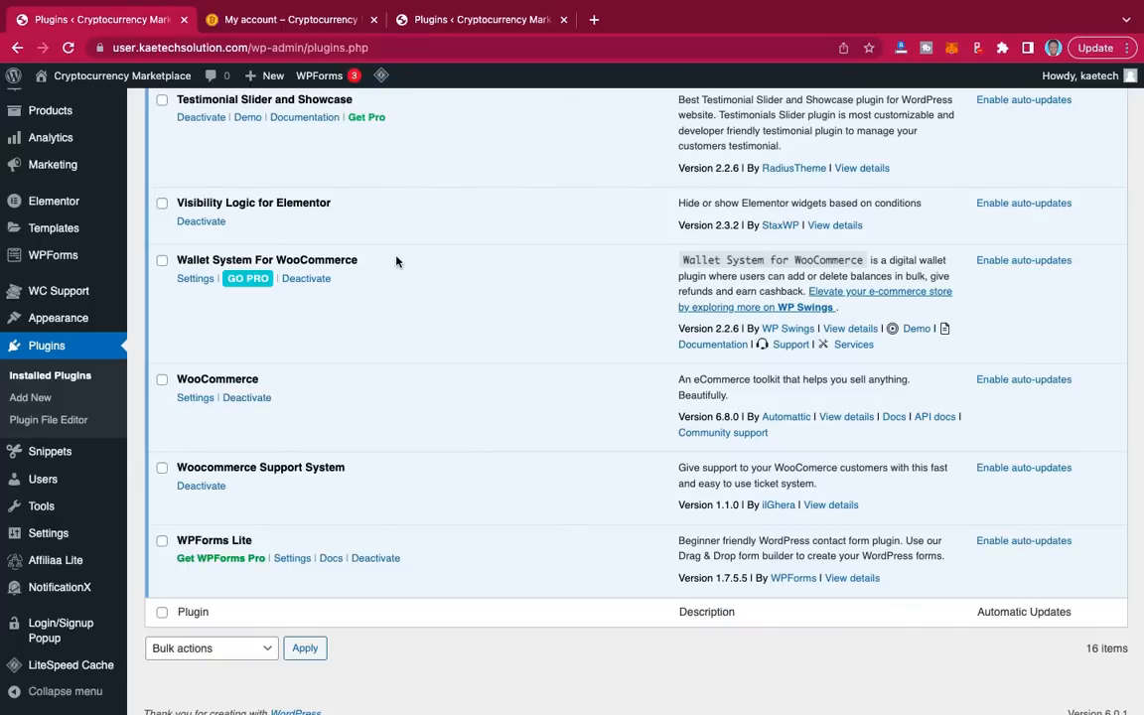
scroll(396, 261, "up", 10)
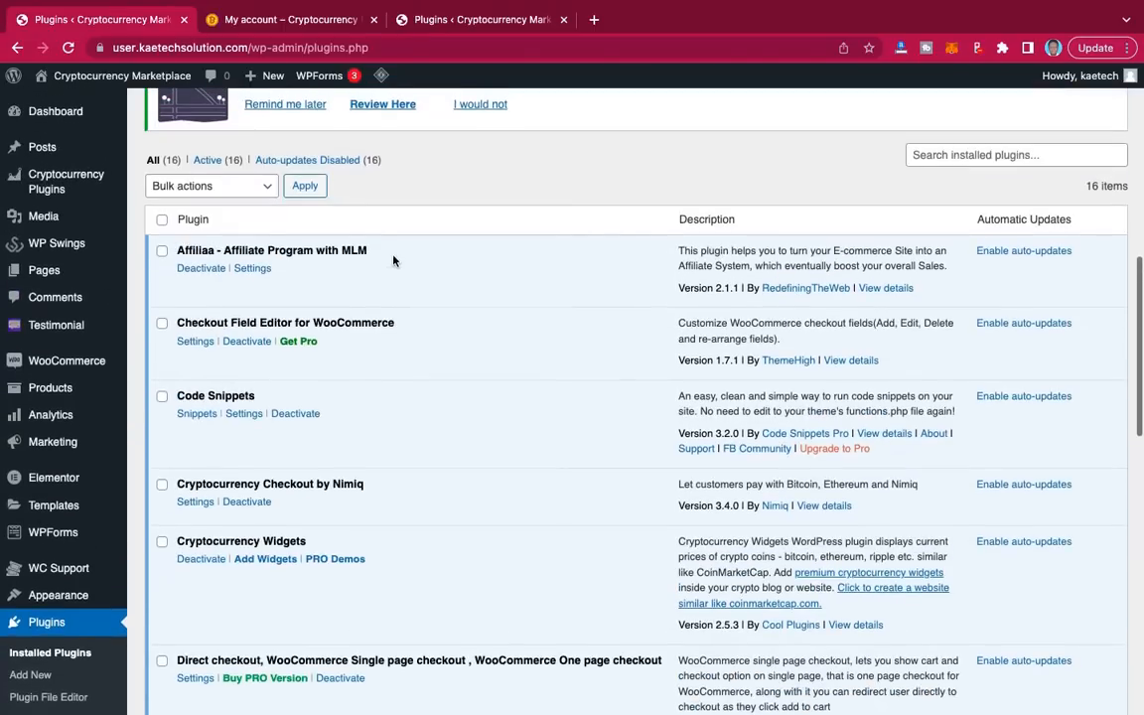
left_click(422, 20)
scroll(286, 341, "down", 1)
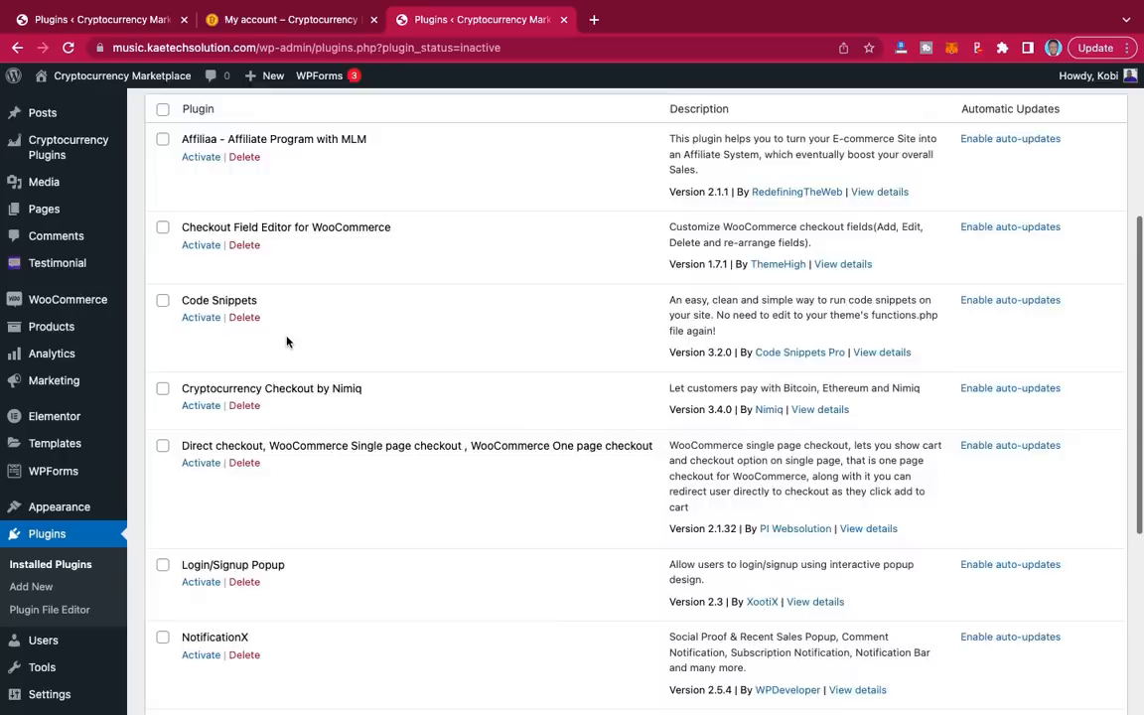
scroll(286, 341, "down", 3)
scroll(286, 342, "up", 5)
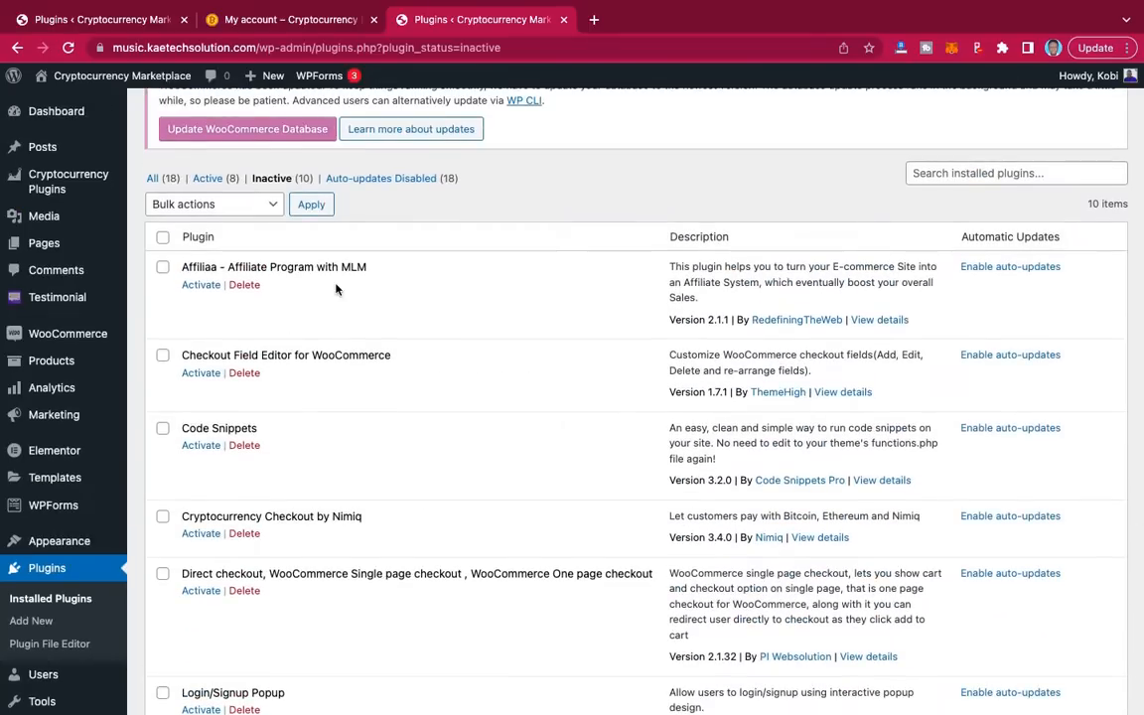
Step: Select all ten inactive plugins and bulk-activate them
left_click(163, 237)
left_click(253, 209)
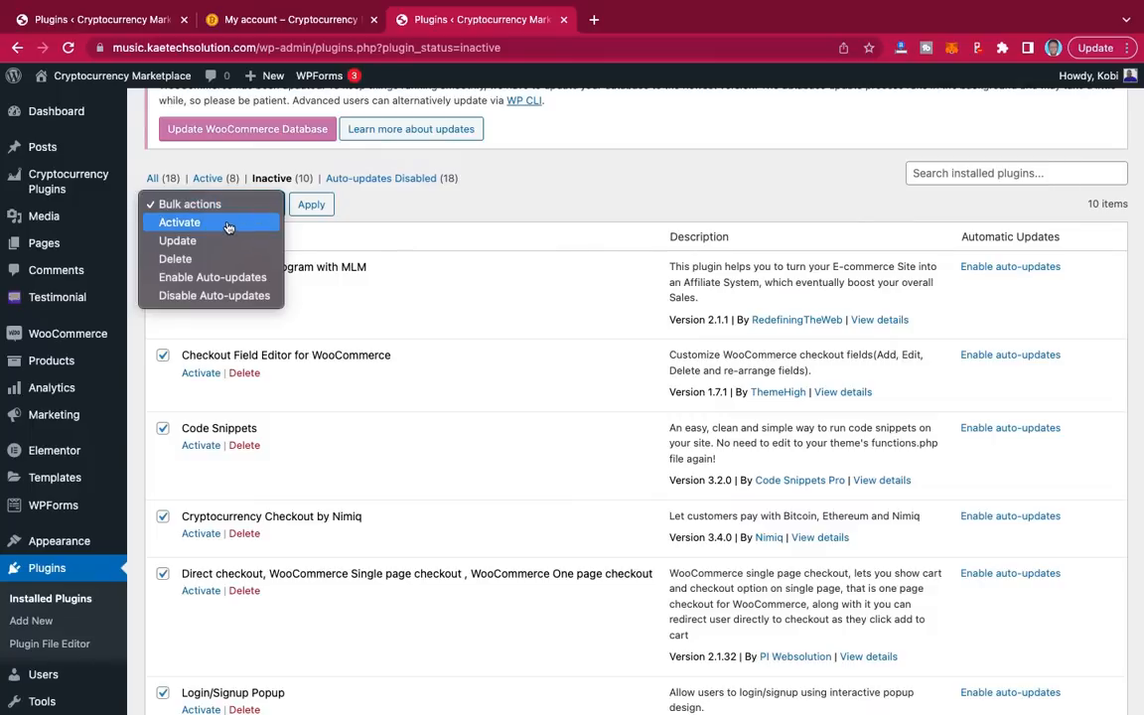
left_click(227, 223)
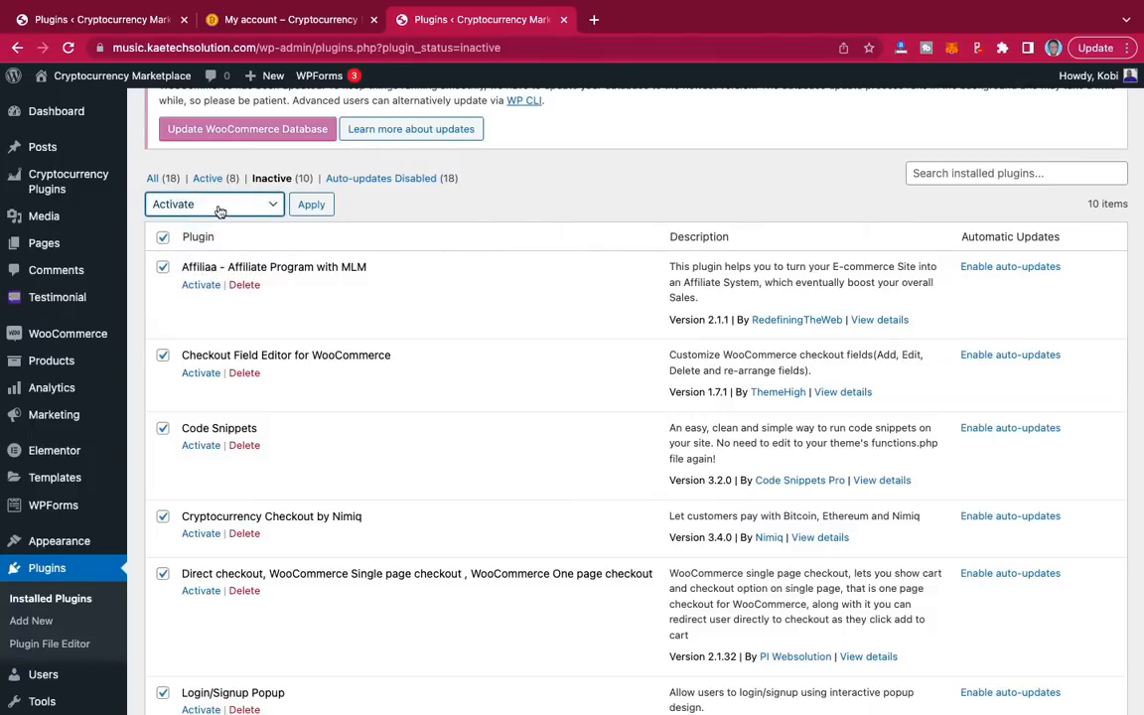
left_click(316, 207)
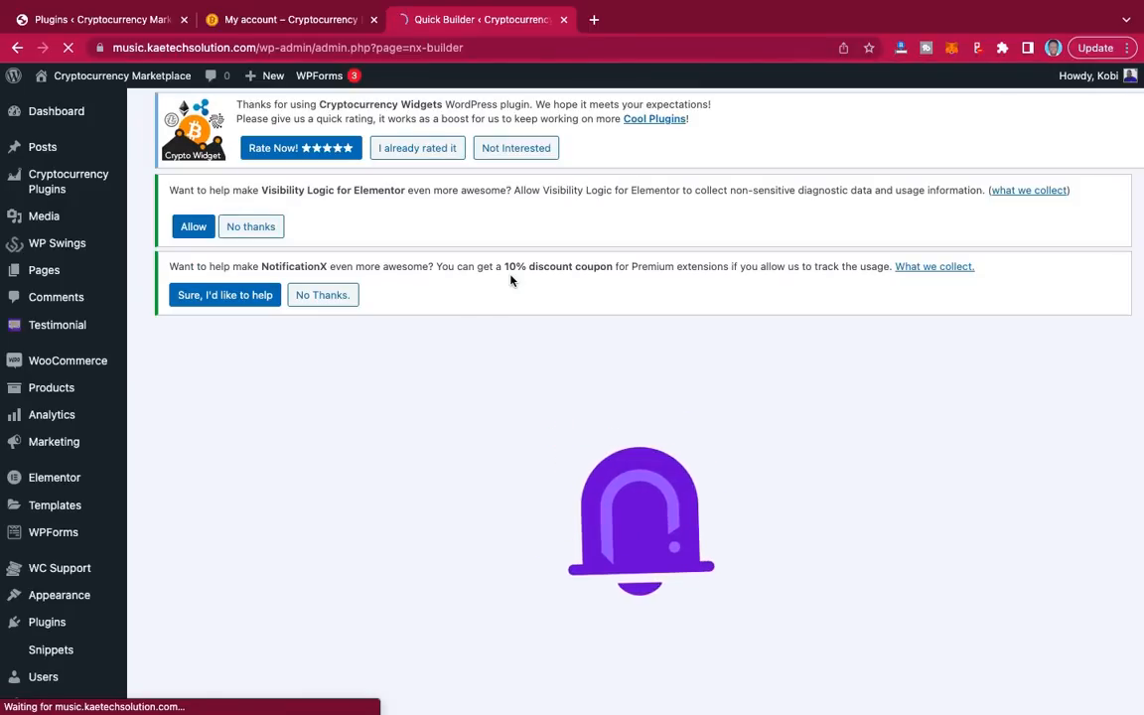
Step: Make the notification a Sales Notification with WooCommerce as its source
scroll(608, 409, "down", 5)
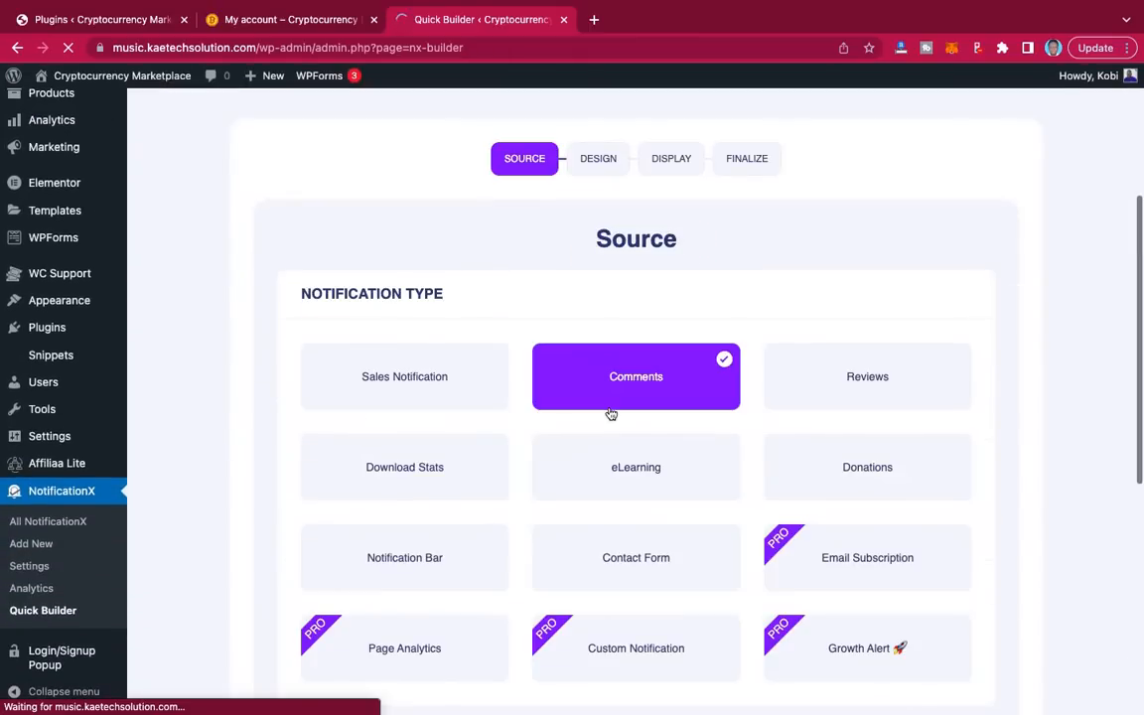
scroll(610, 413, "down", 7)
scroll(637, 549, "up", 2)
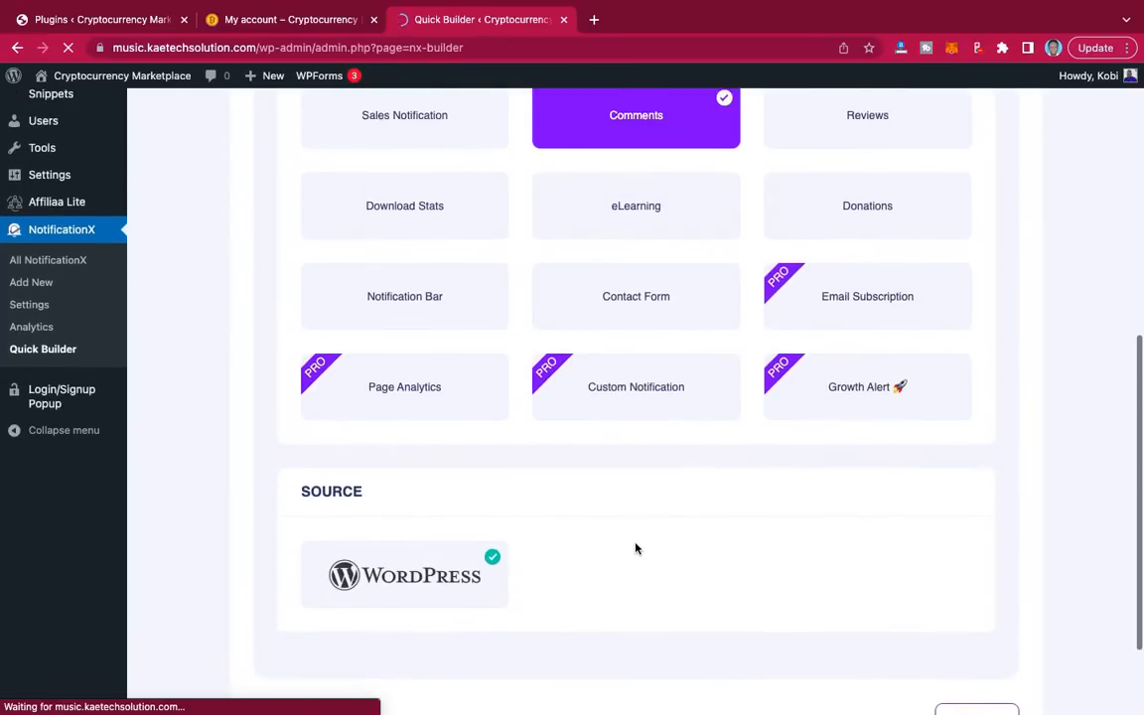
scroll(636, 549, "up", 1)
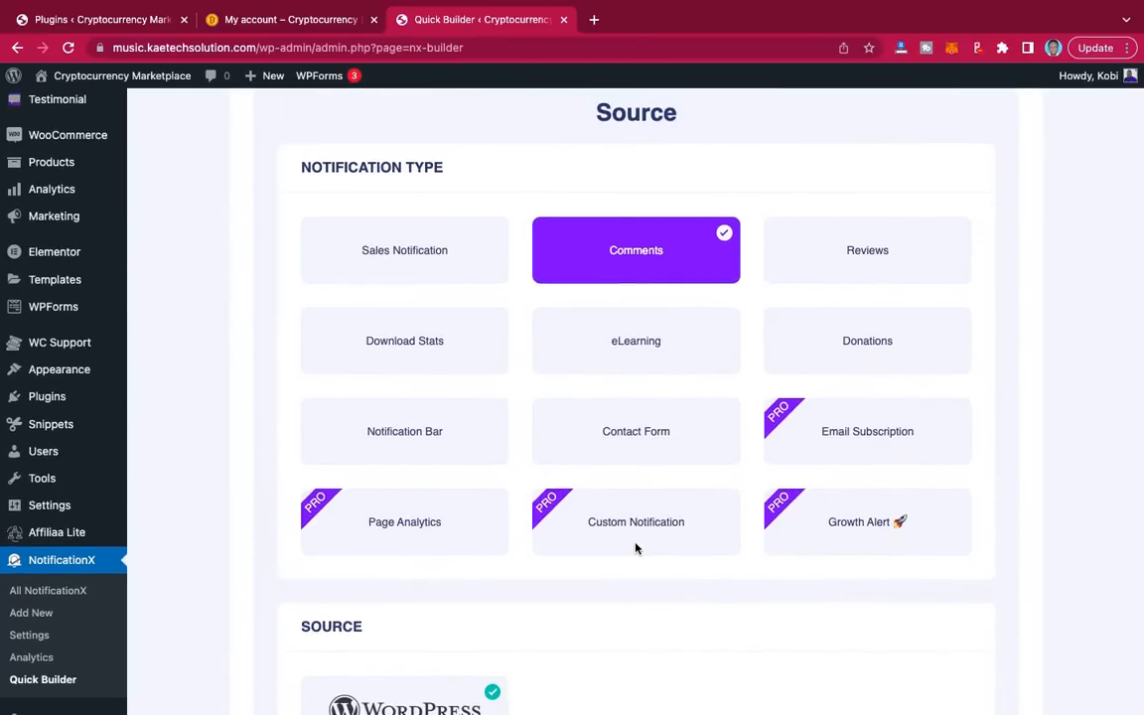
left_click(417, 251)
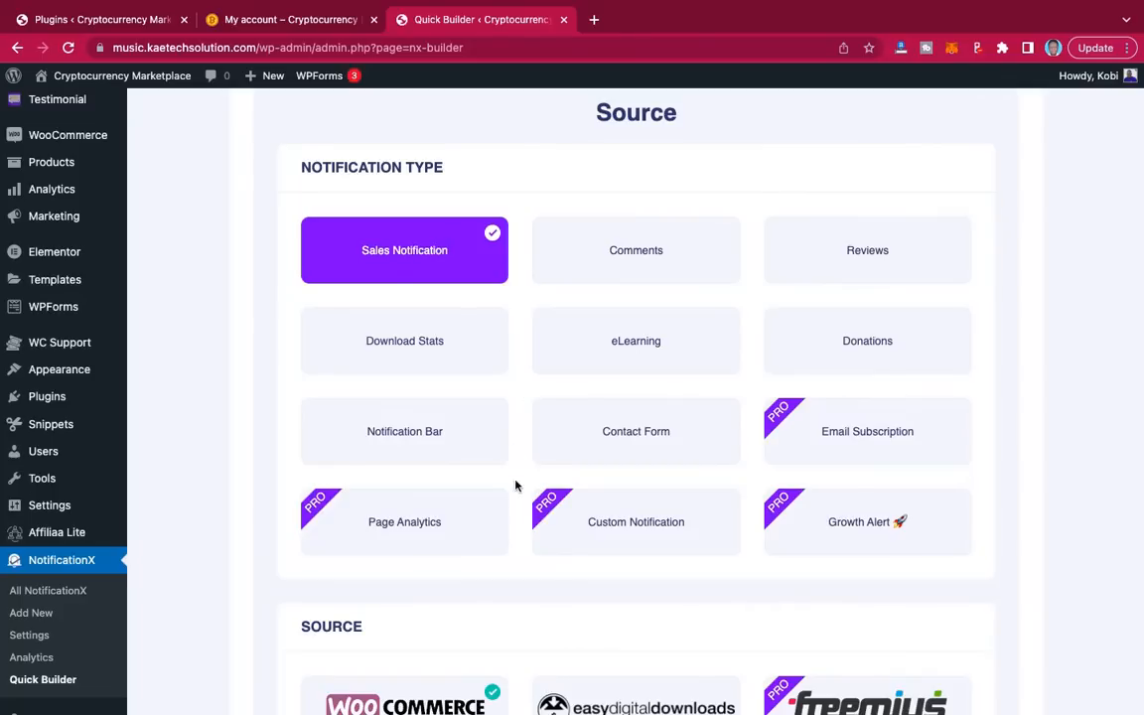
scroll(723, 619, "down", 5)
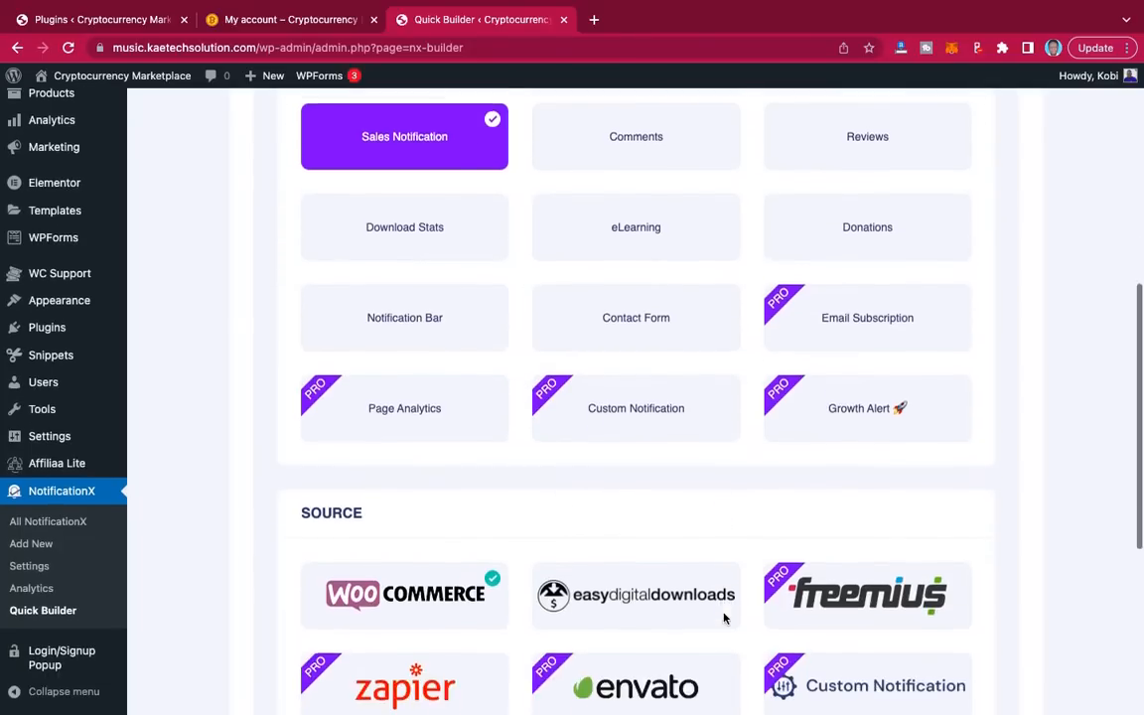
scroll(724, 619, "down", 3)
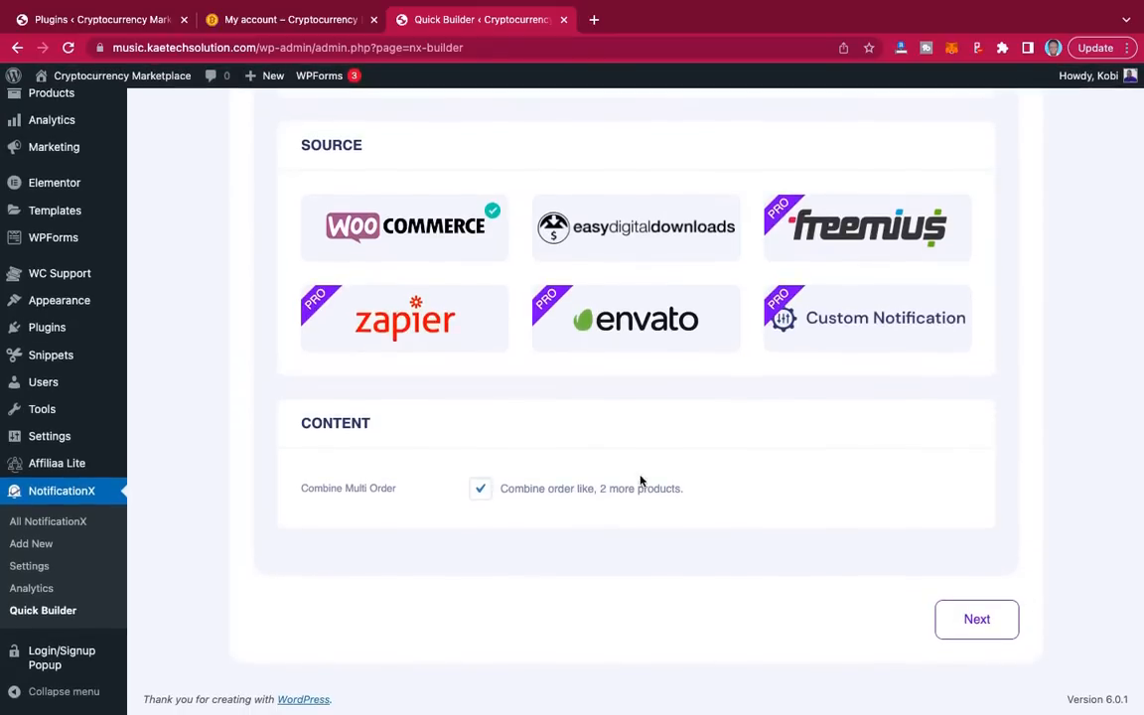
left_click(978, 626)
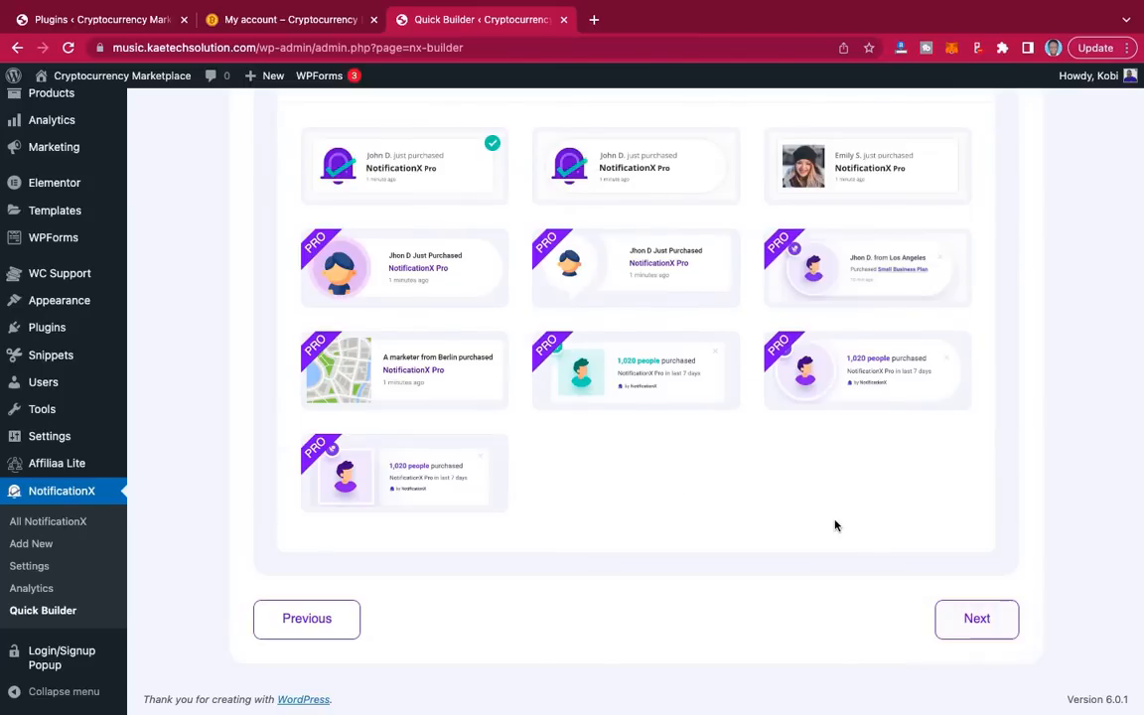
Step: Choose the design theme with a customer photo and continue to the Display step
scroll(835, 527, "up", 3)
scroll(835, 526, "down", 1)
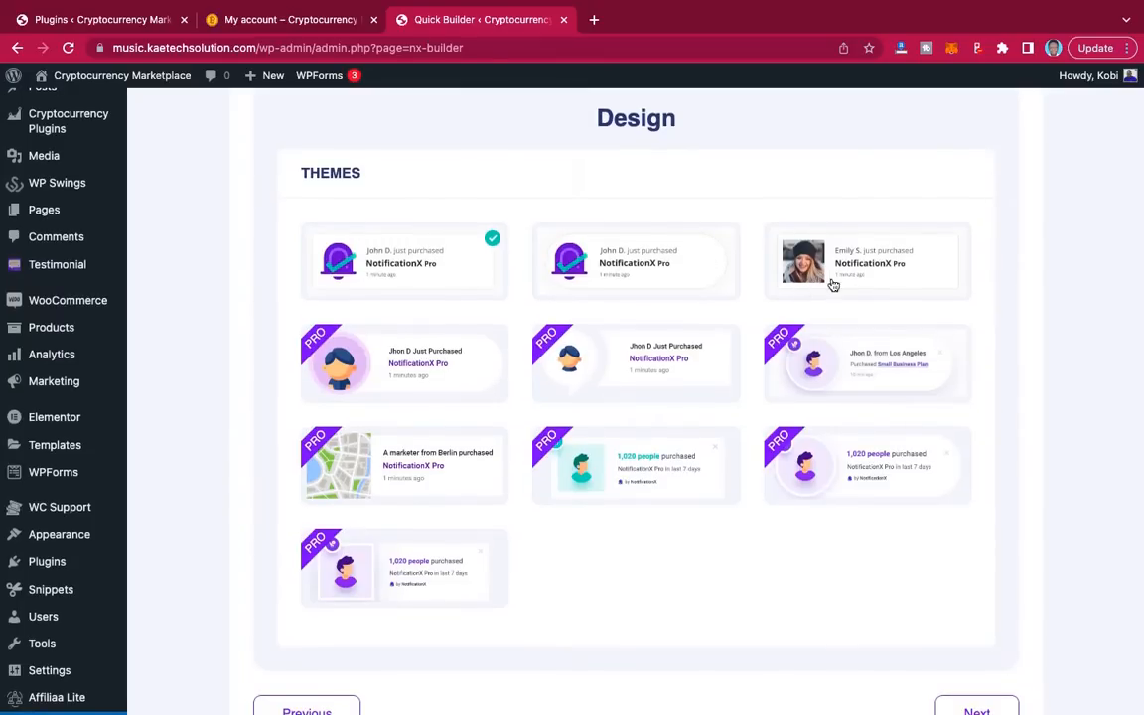
left_click(860, 268)
scroll(741, 522, "down", 2)
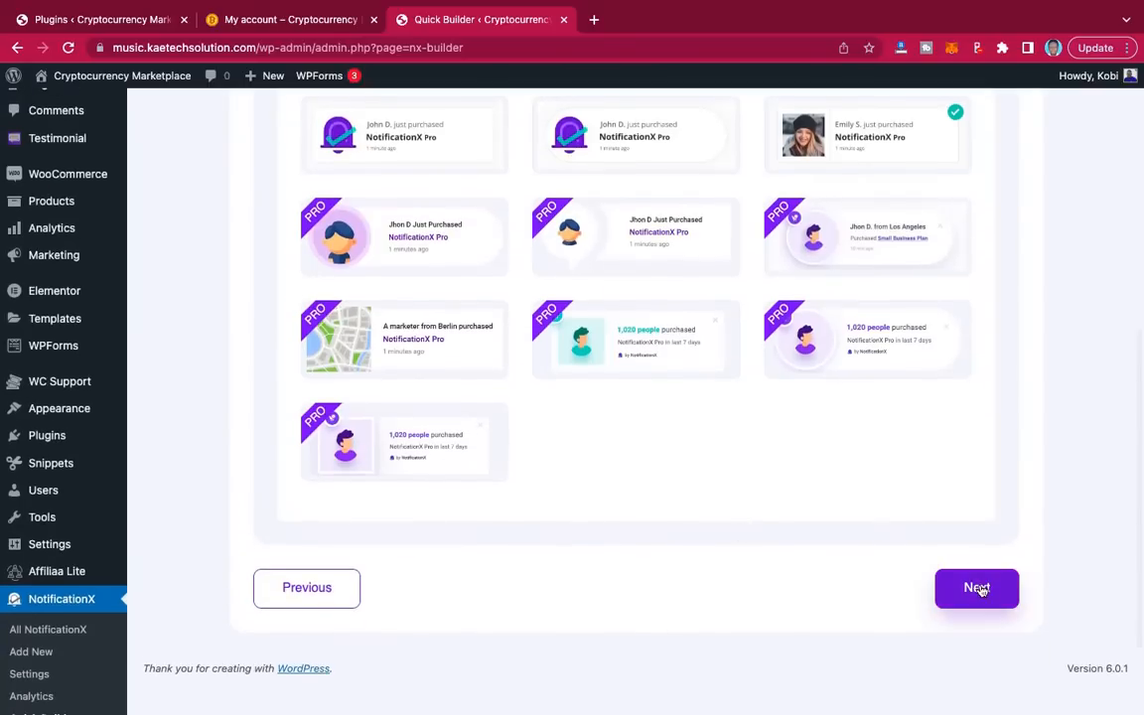
left_click(976, 588)
scroll(754, 511, "up", 3)
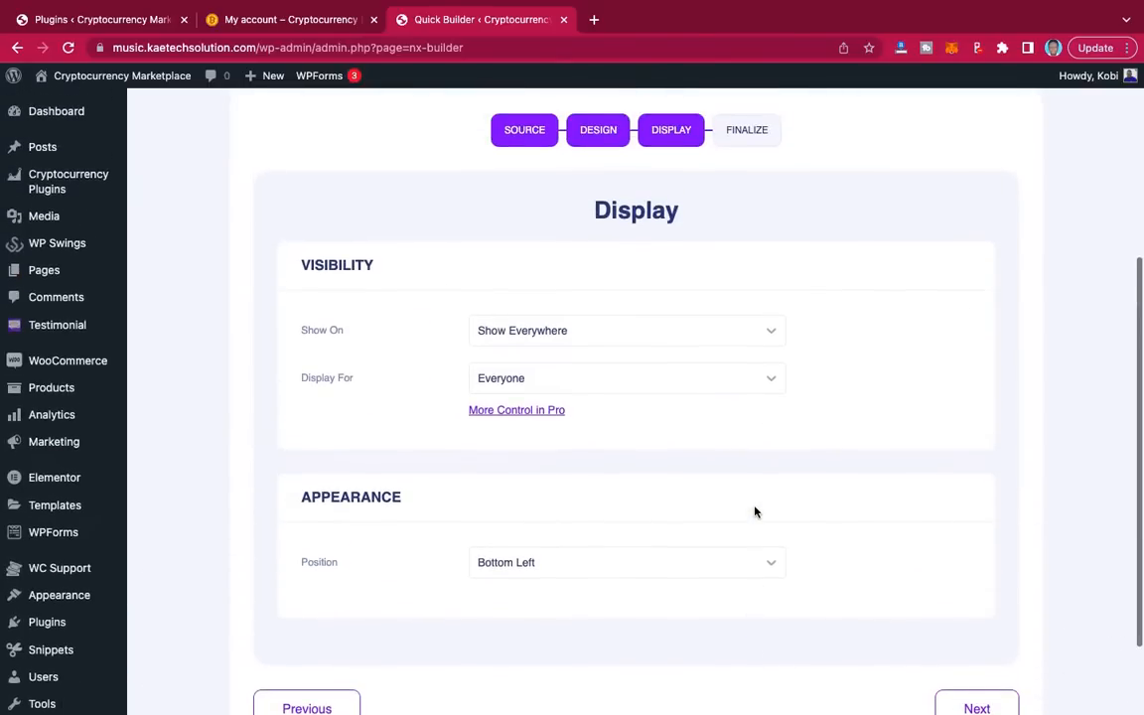
Step: Keep the display settings: shown everywhere, visible to Everyone, position Bottom Left
scroll(754, 512, "up", 4)
scroll(755, 511, "down", 4)
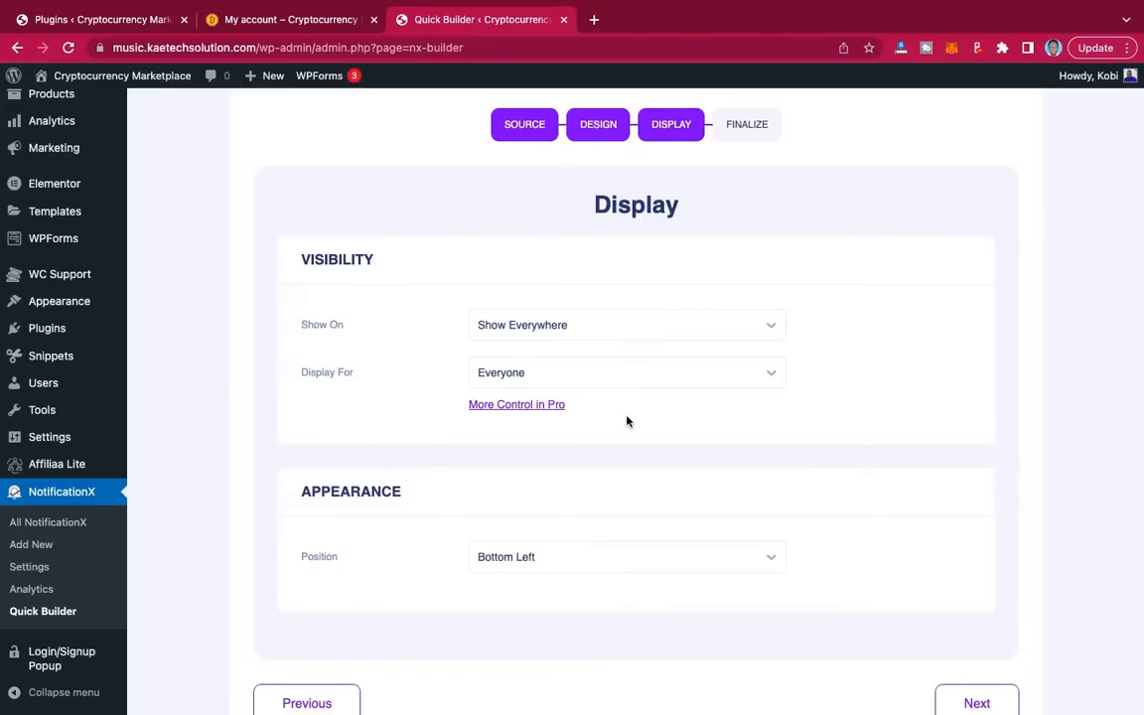
left_click(627, 328)
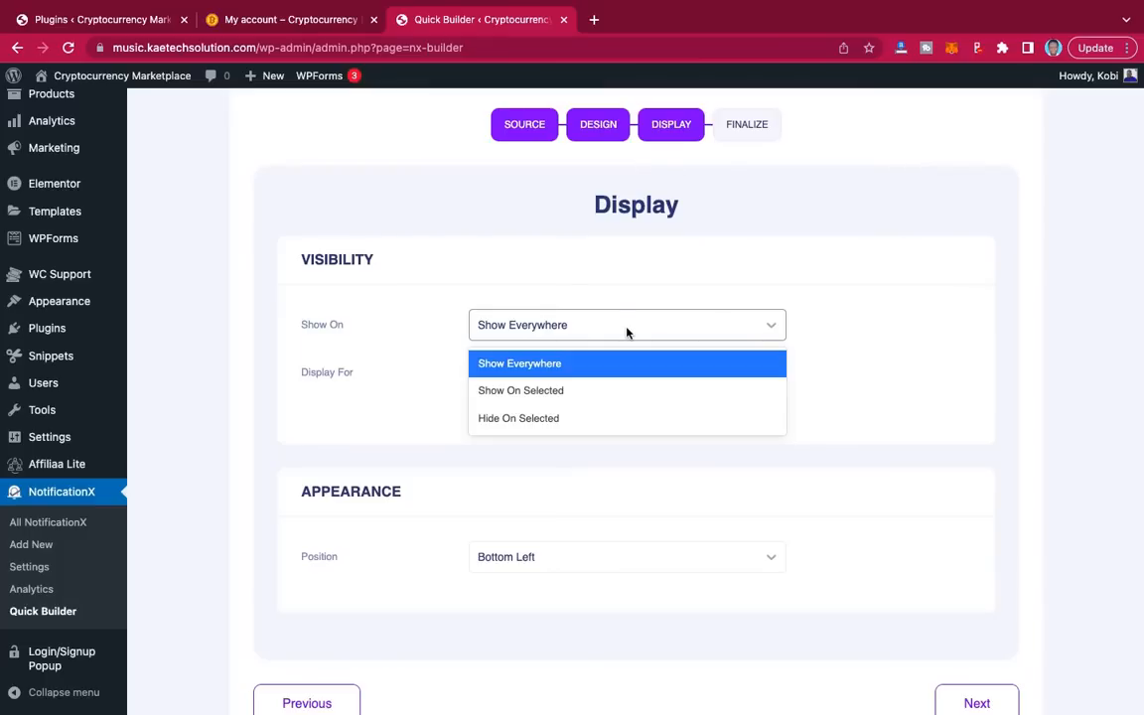
left_click(627, 333)
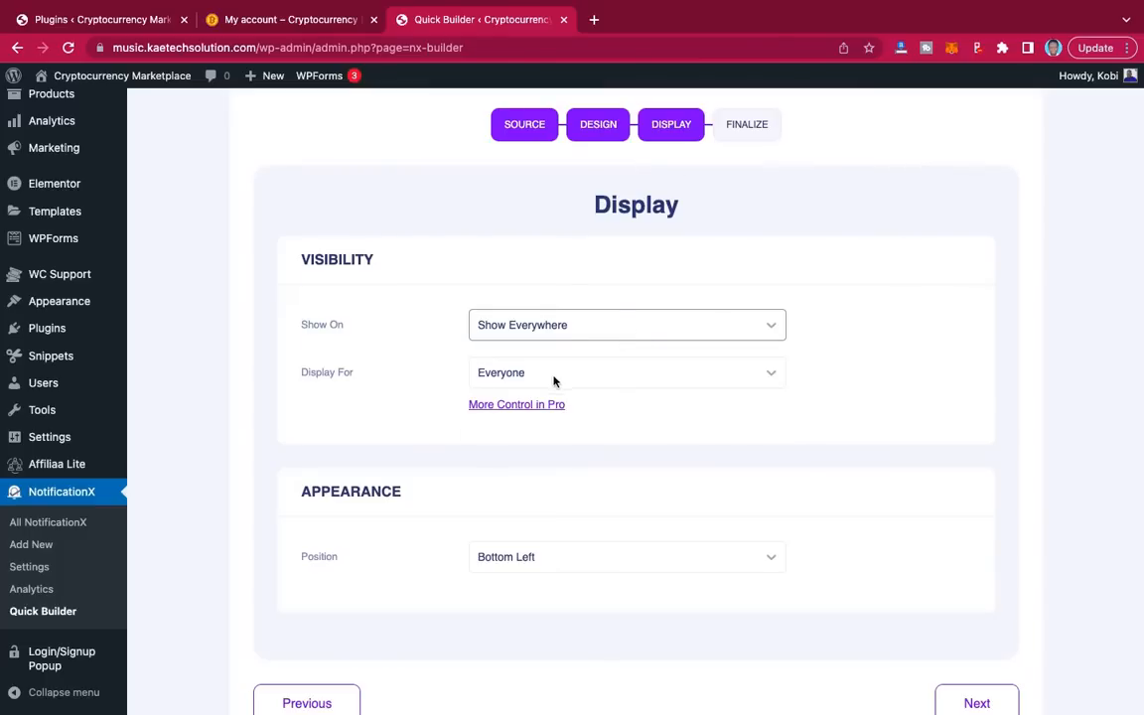
left_click(622, 379)
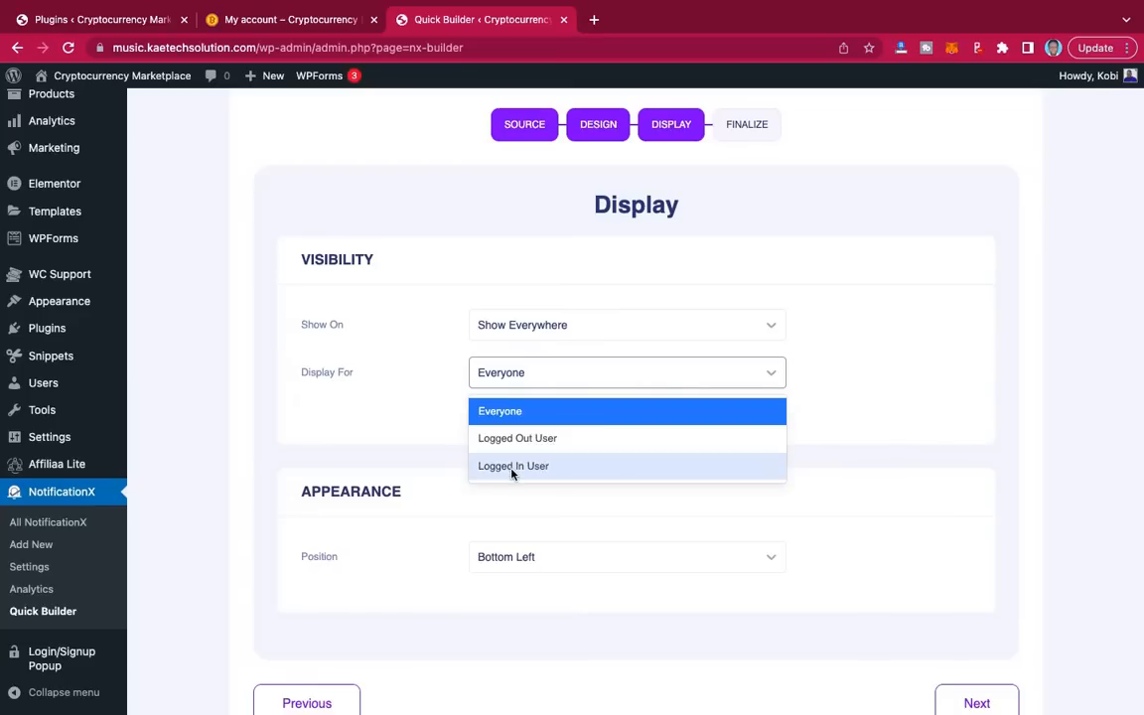
left_click(557, 411)
scroll(683, 479, "down", 2)
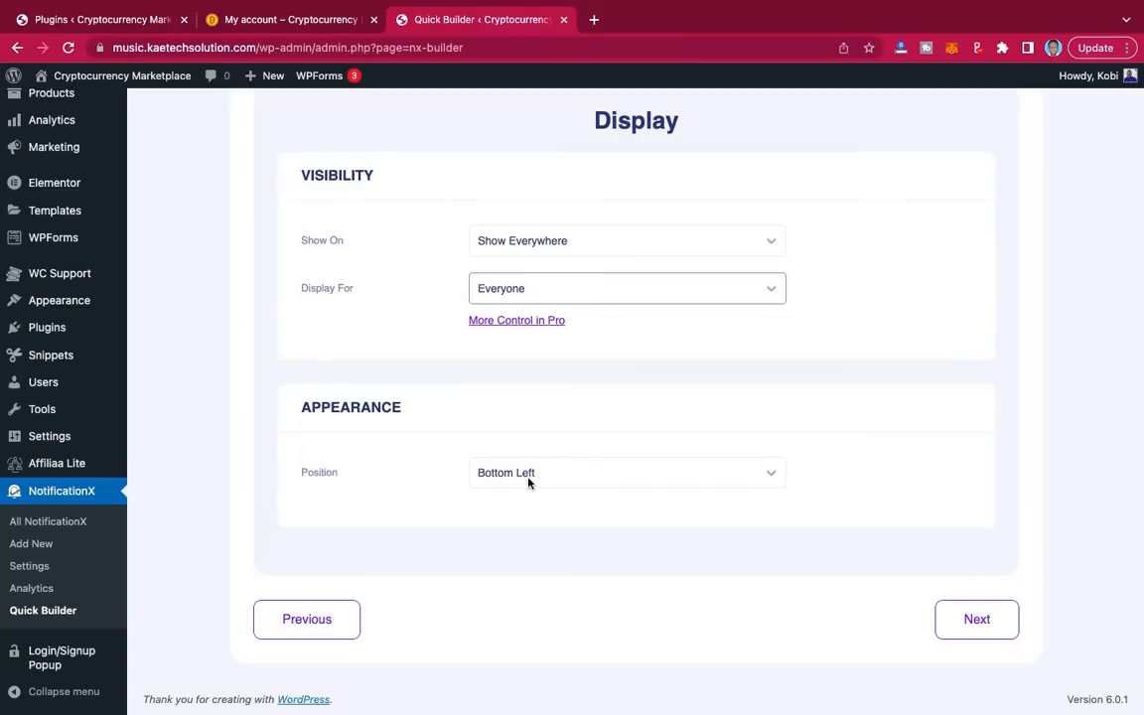
left_click(624, 475)
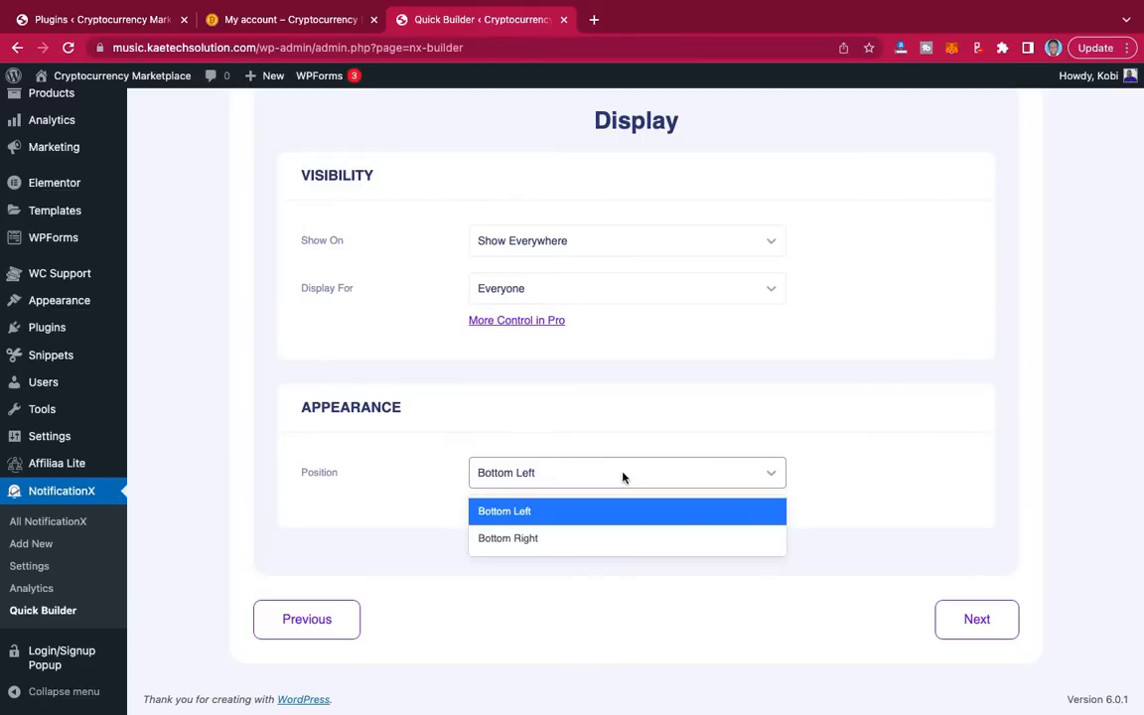
left_click(620, 480)
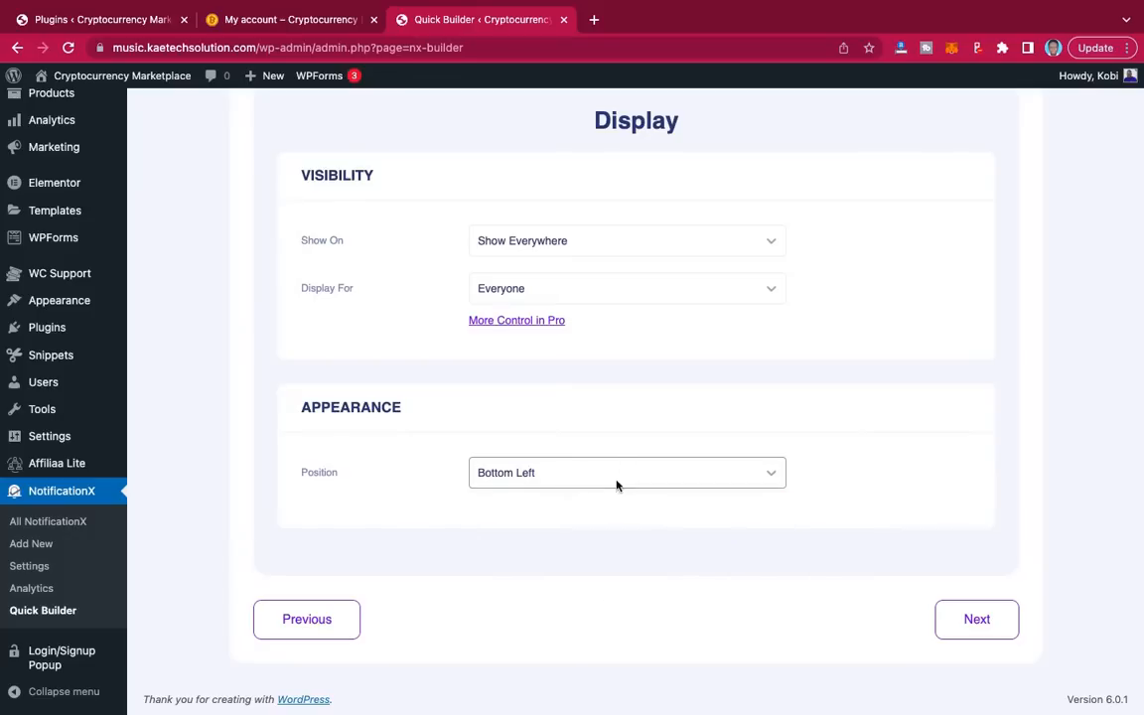
Step: Advance to the Finalize step and publish the sales notification
left_click(983, 623)
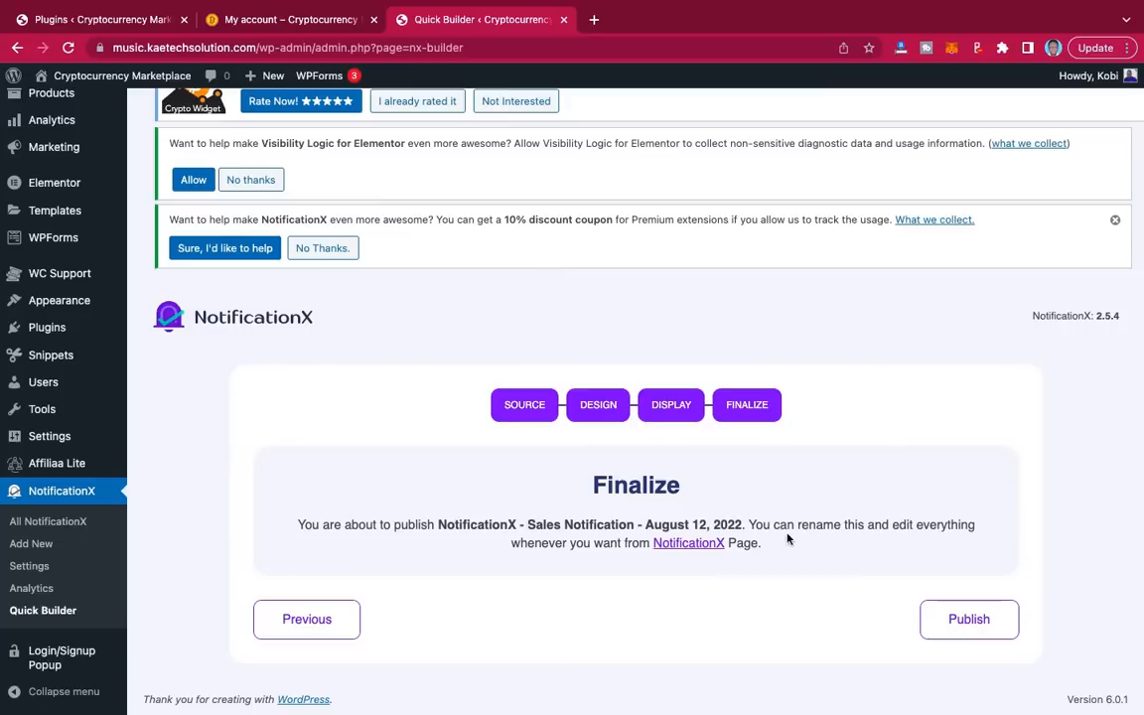
left_click(951, 620)
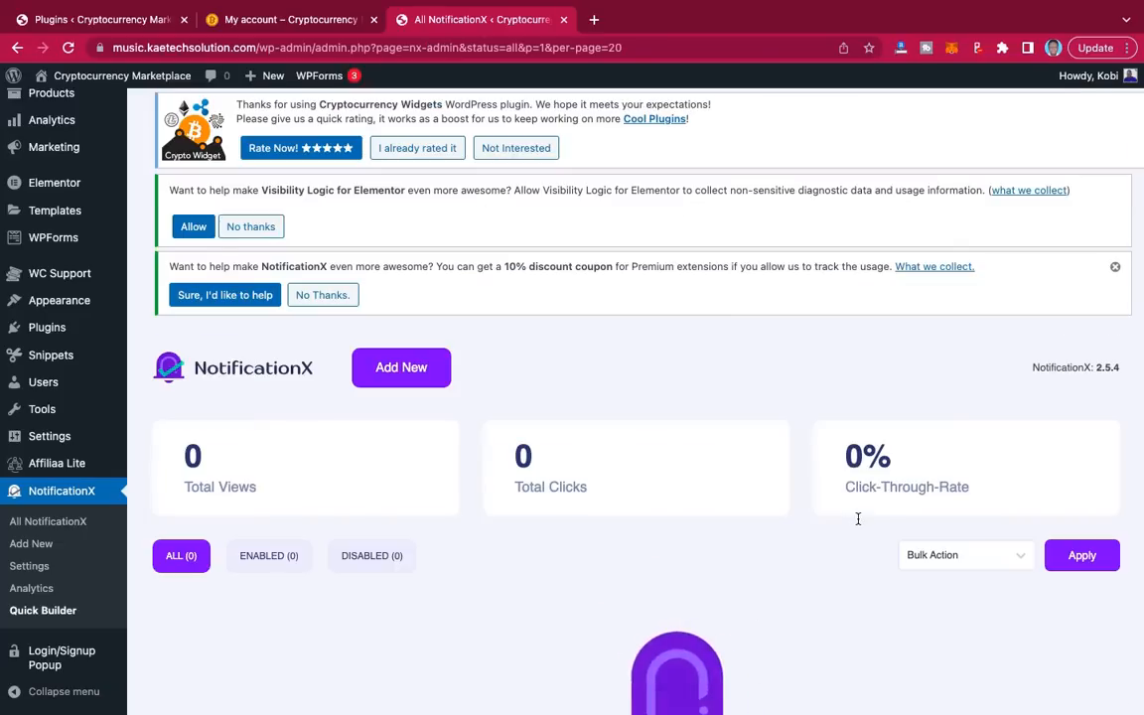
scroll(705, 538, "down", 5)
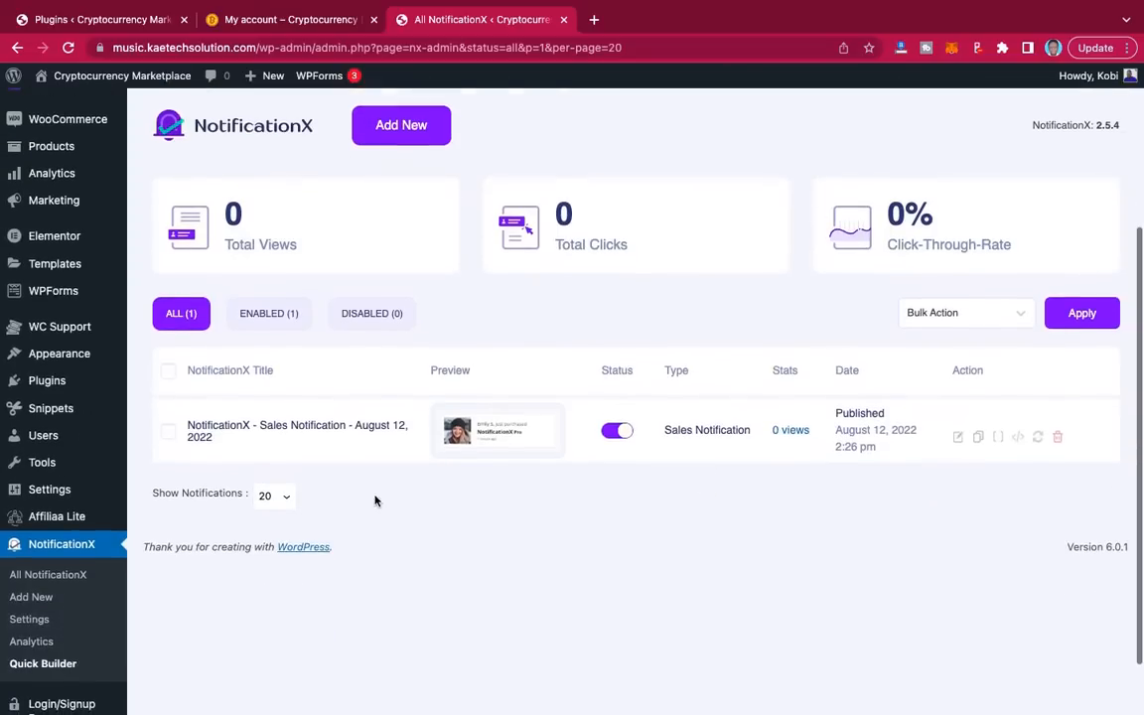
scroll(770, 477, "up", 4)
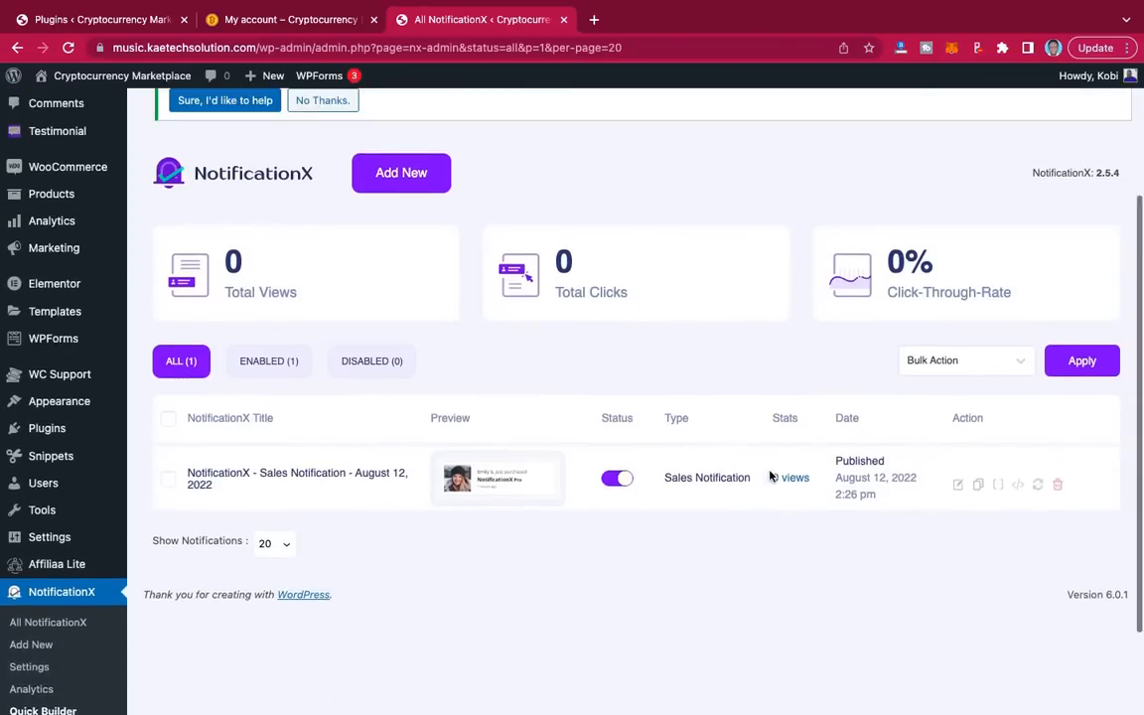
scroll(770, 476, "up", 1)
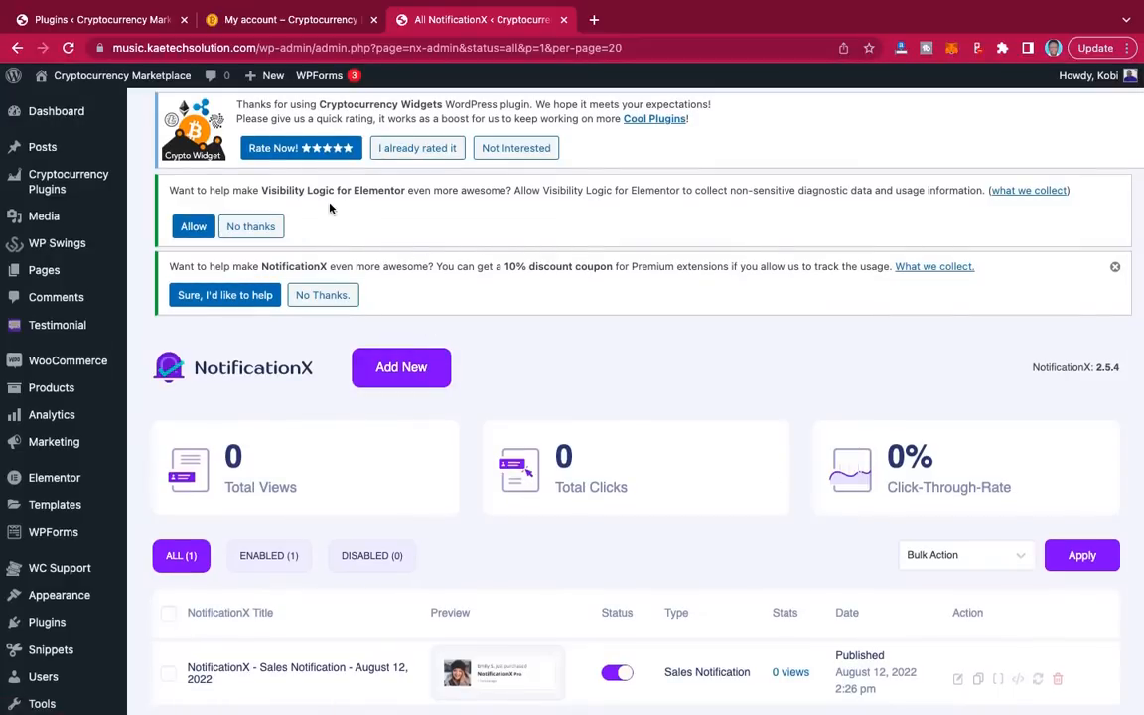
scroll(45, 378, "down", 6)
scroll(60, 457, "up", 4)
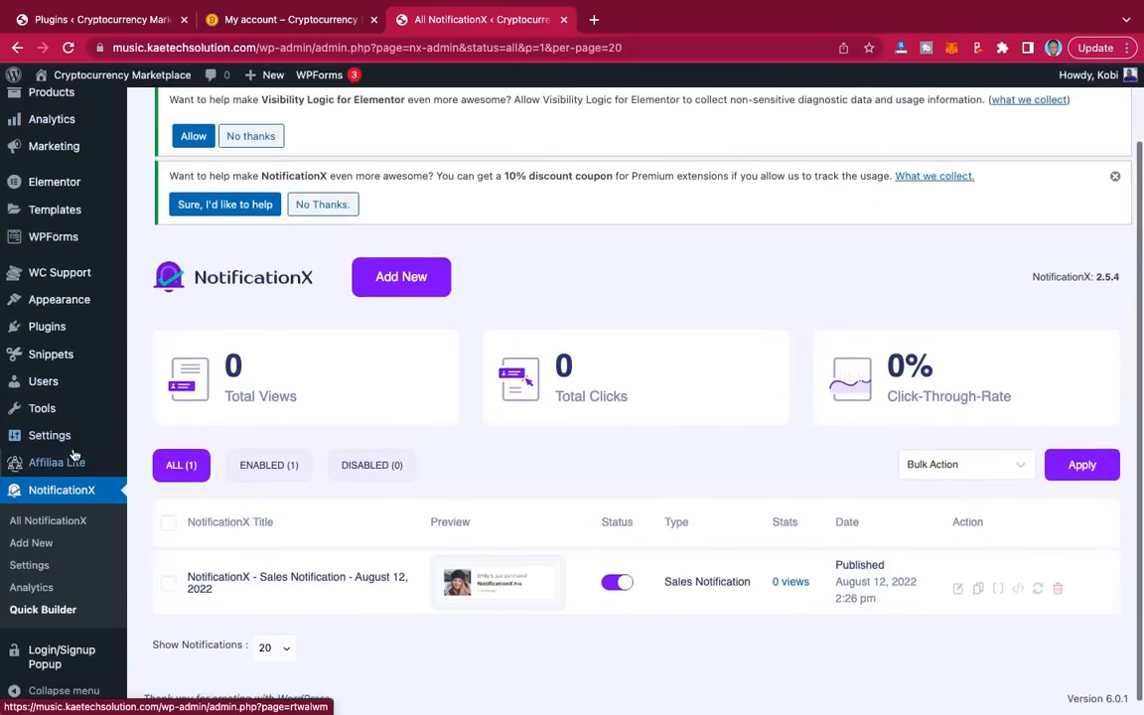
Step: Open Installed Plugins and confirm all 18 plugins, including NotificationX and Elementor, are active
mouse_move(56, 327)
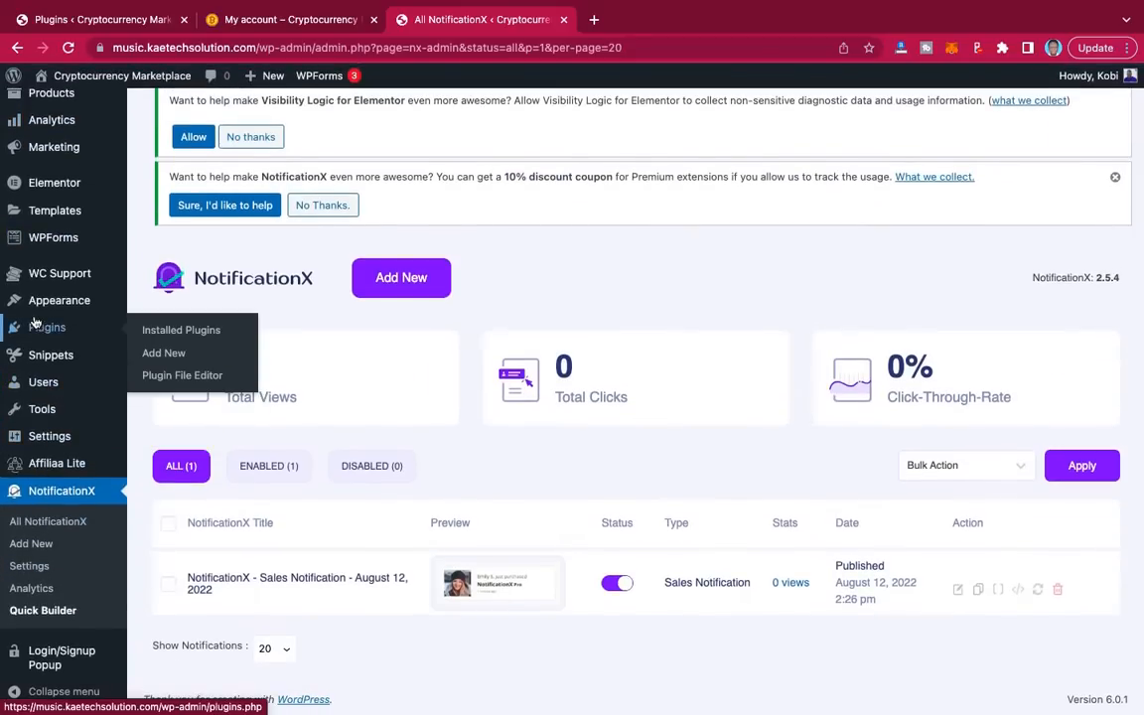
left_click(179, 331)
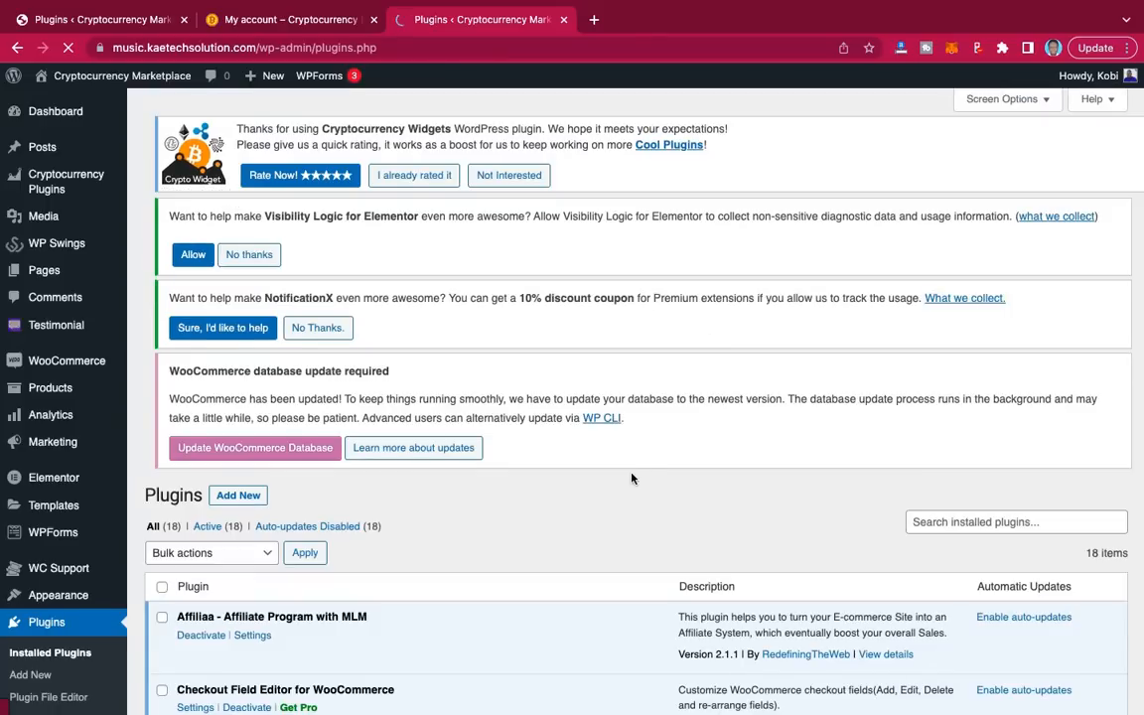
scroll(631, 477, "down", 3)
scroll(631, 478, "down", 10)
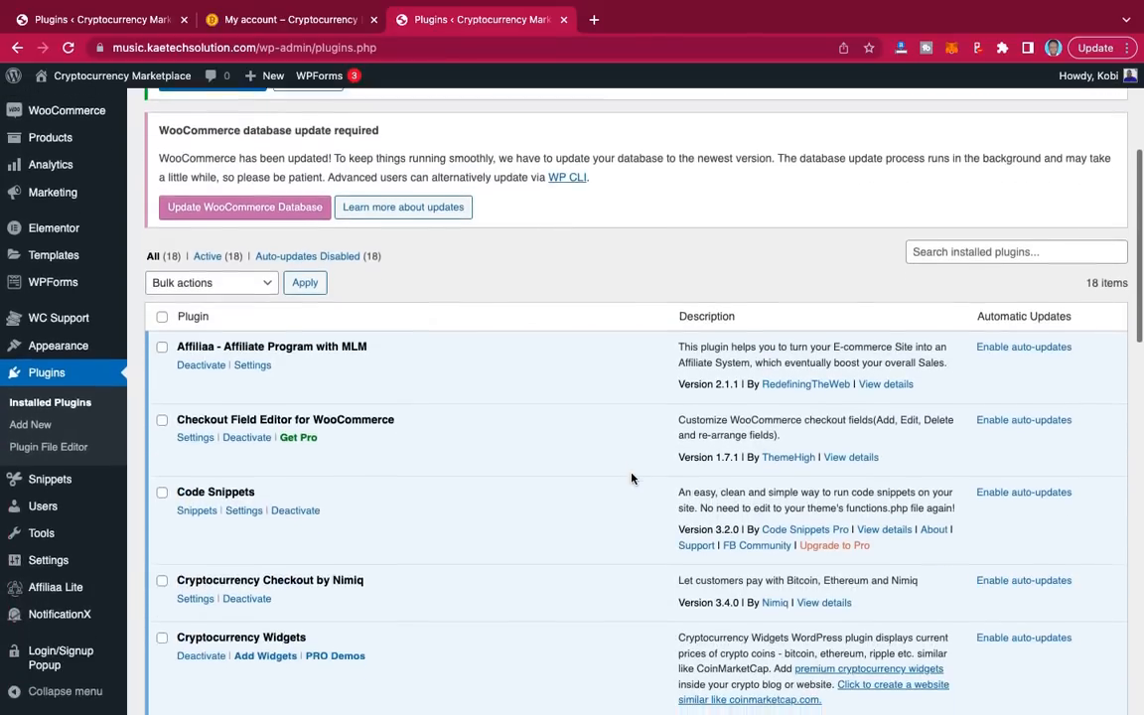
scroll(631, 478, "down", 10)
scroll(630, 479, "up", 8)
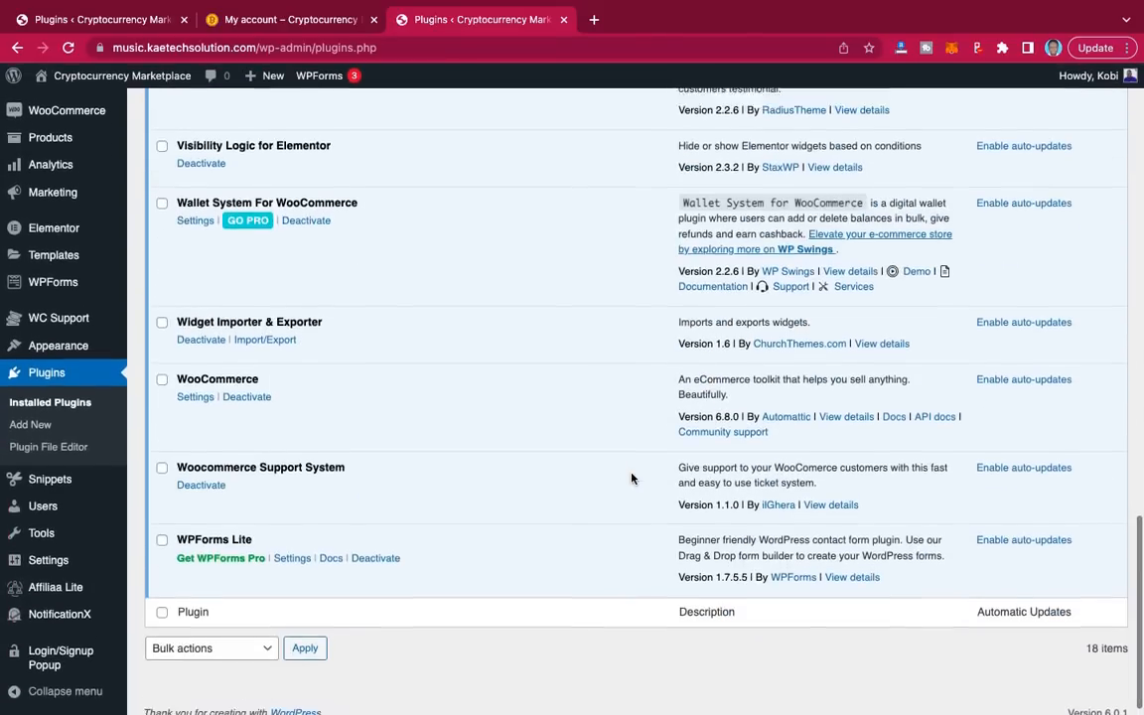
scroll(630, 479, "up", 11)
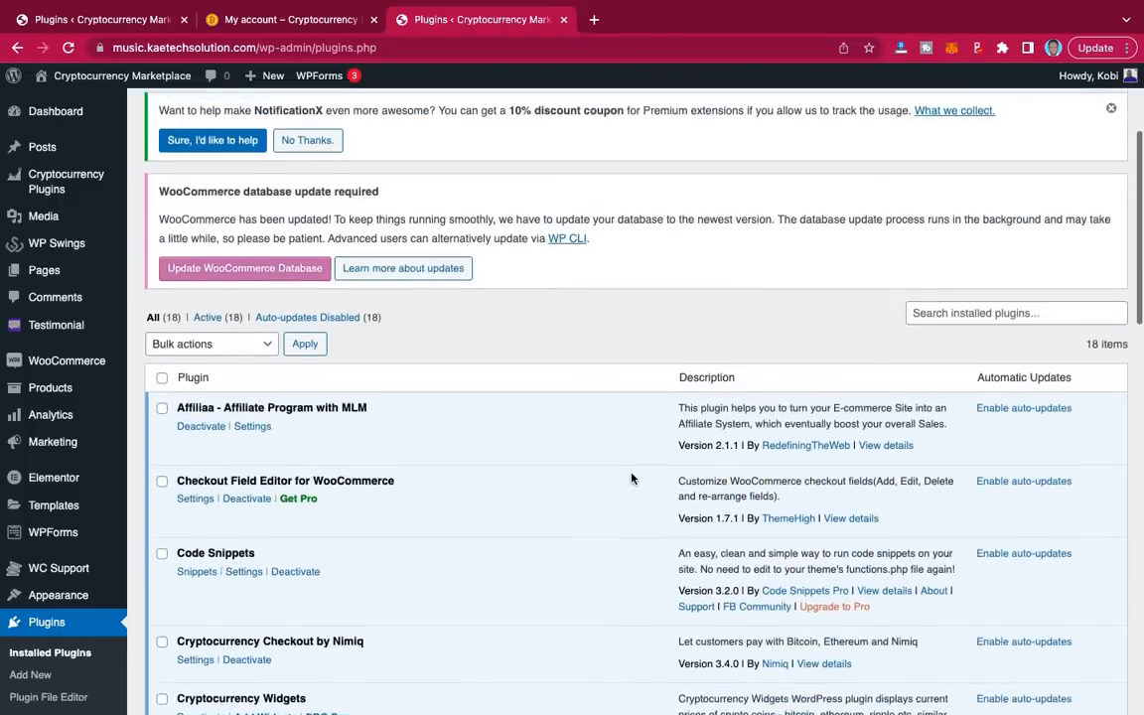
scroll(630, 478, "down", 3)
scroll(630, 479, "down", 5)
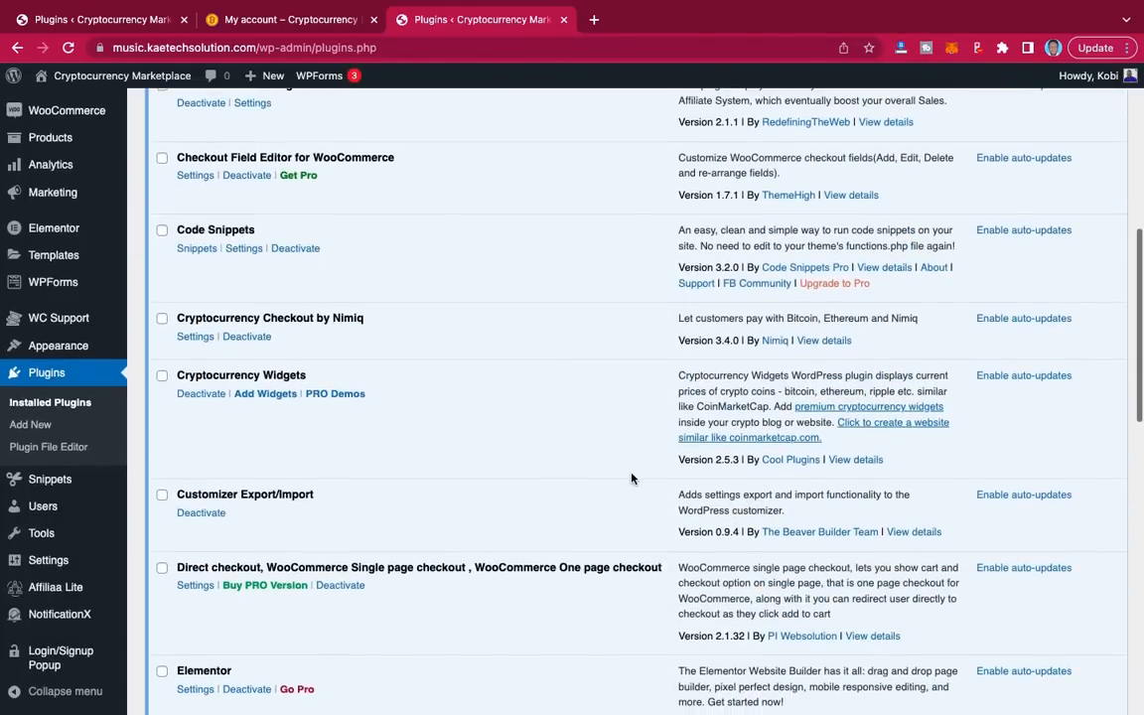
scroll(631, 478, "down", 3)
scroll(630, 478, "down", 8)
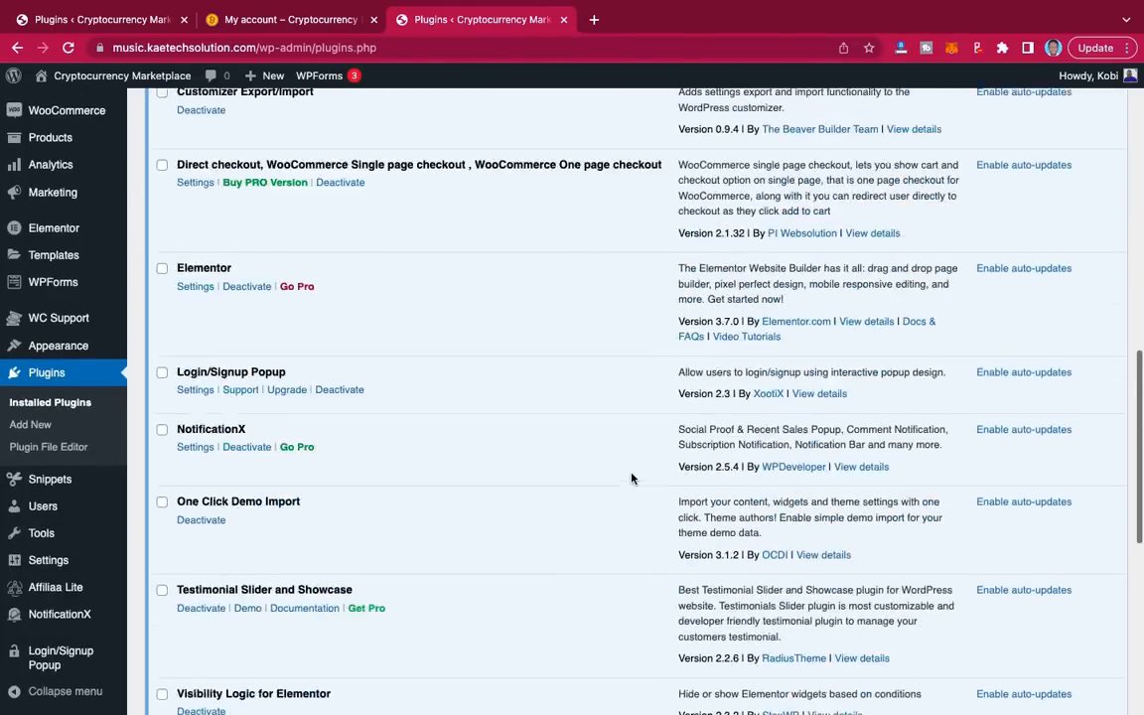
scroll(631, 478, "up", 18)
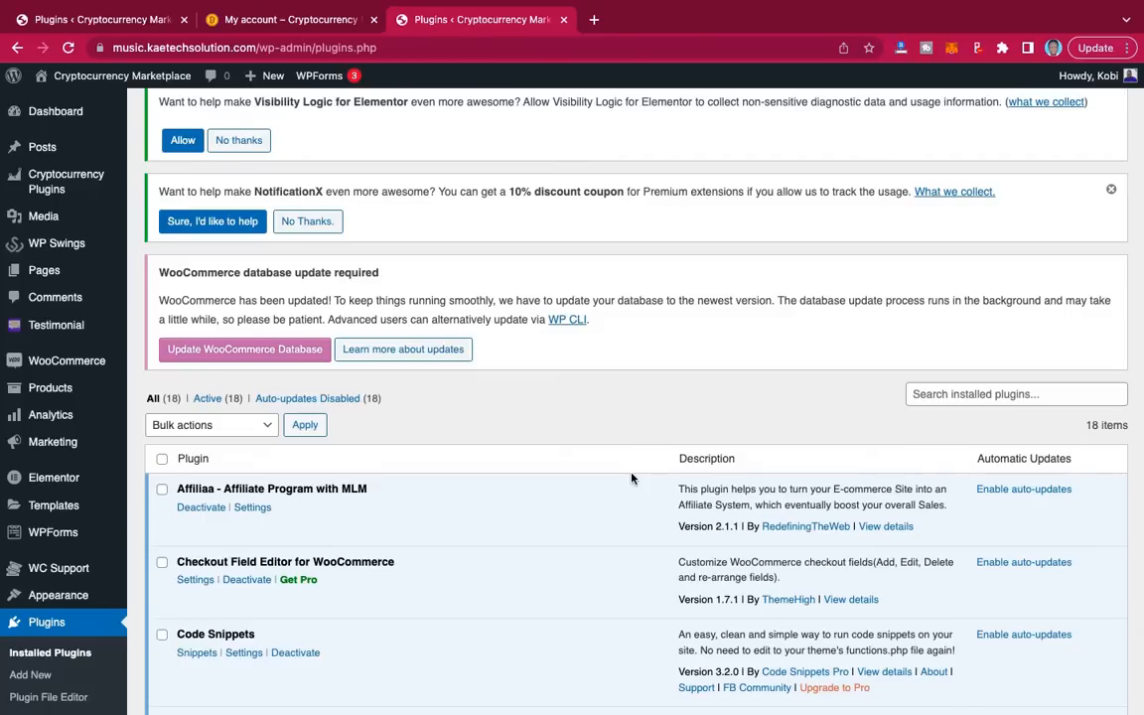
scroll(631, 479, "down", 8)
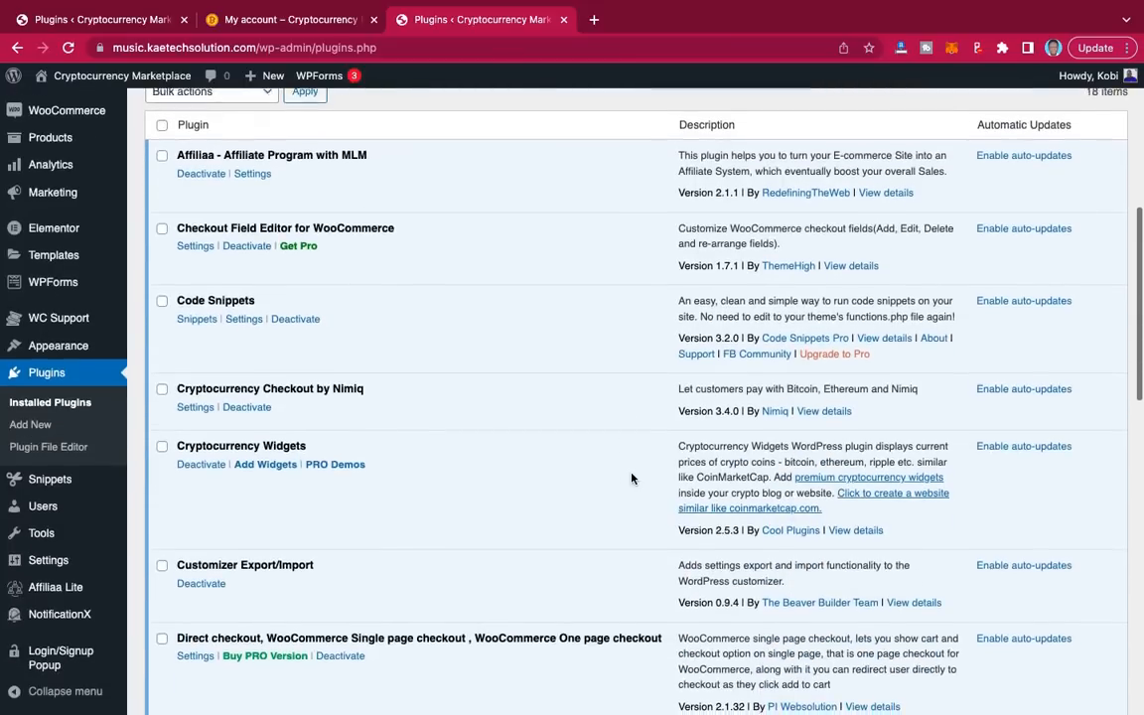
scroll(631, 479, "down", 10)
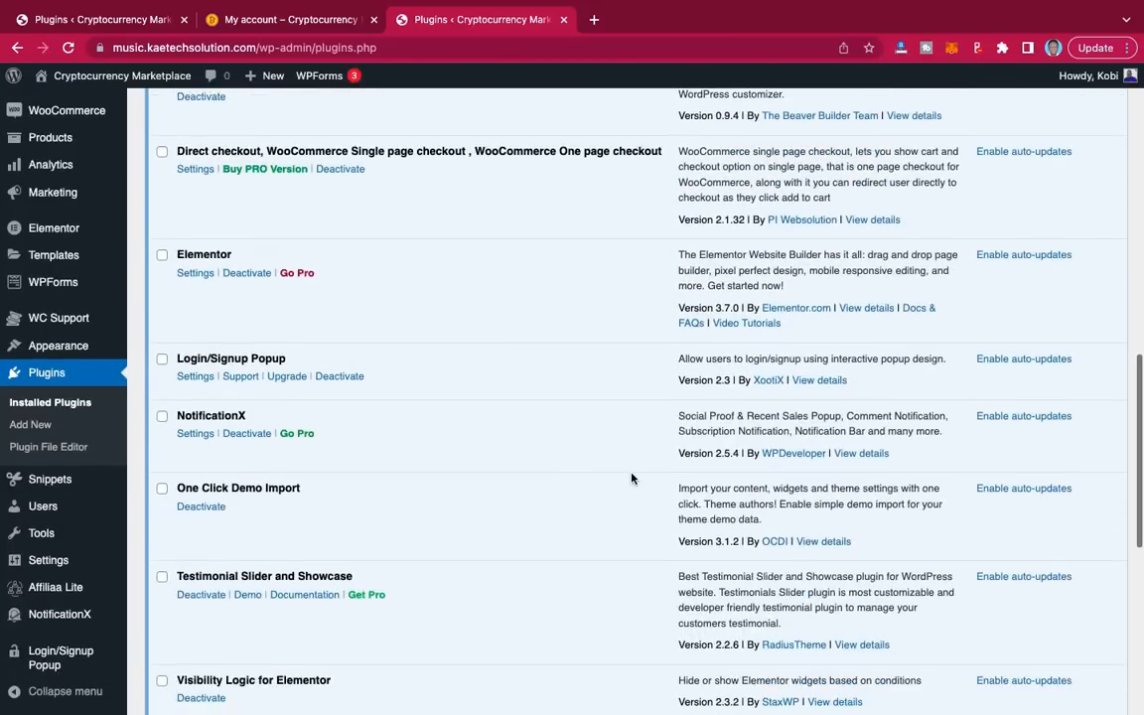
scroll(632, 479, "up", 20)
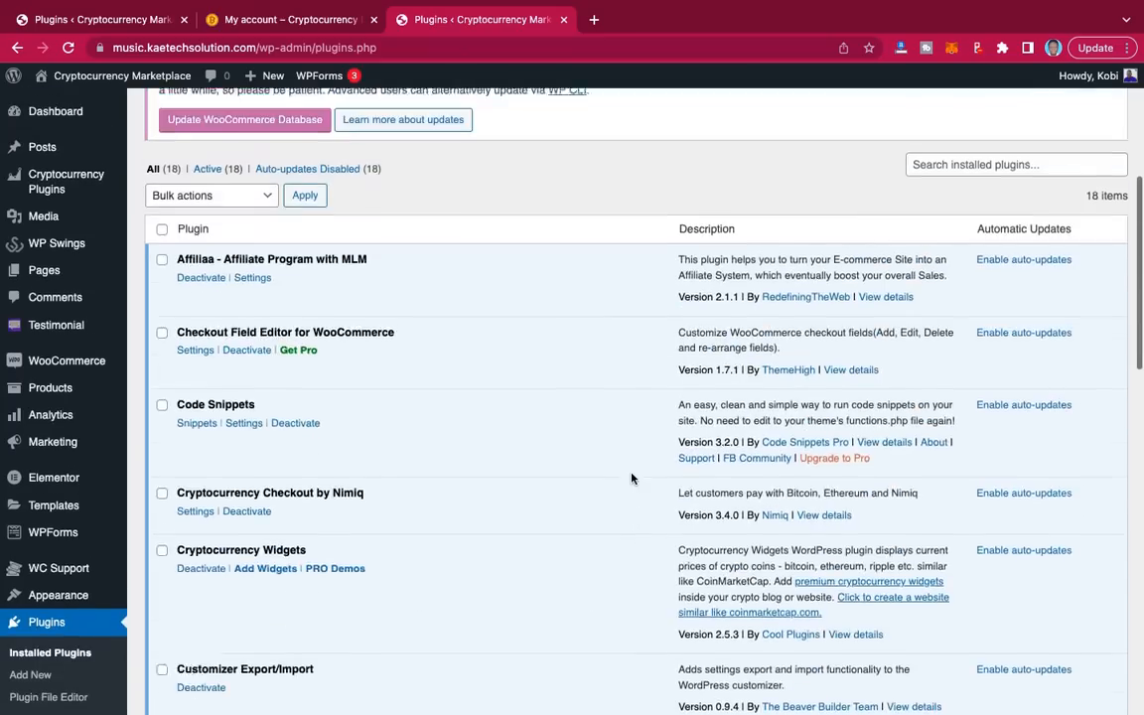
scroll(632, 479, "up", 1)
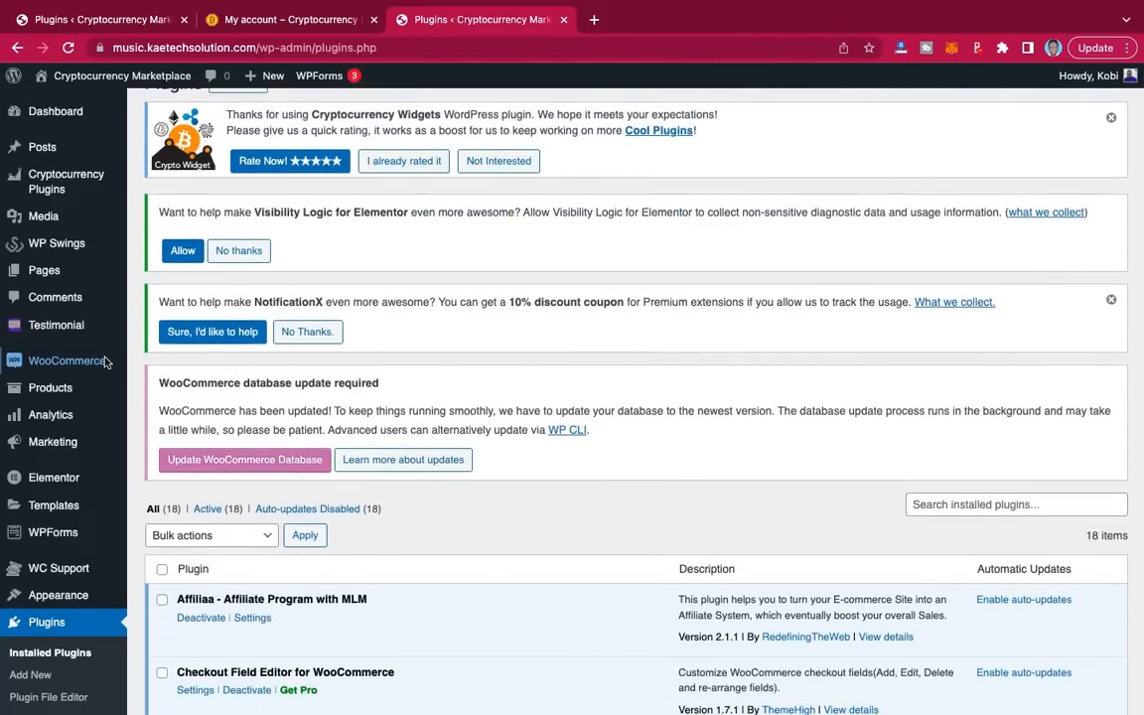
Step: Open WooCommerce Settings from the admin sidebar to reach the General tab
mouse_move(70, 364)
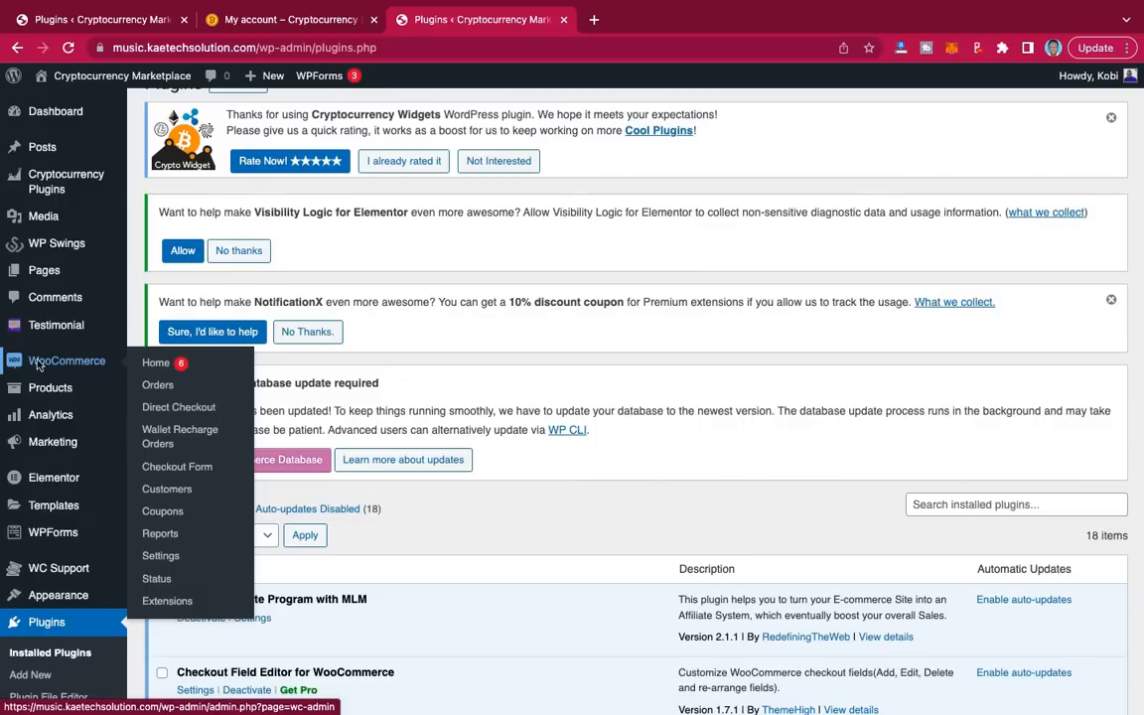
left_click(161, 558)
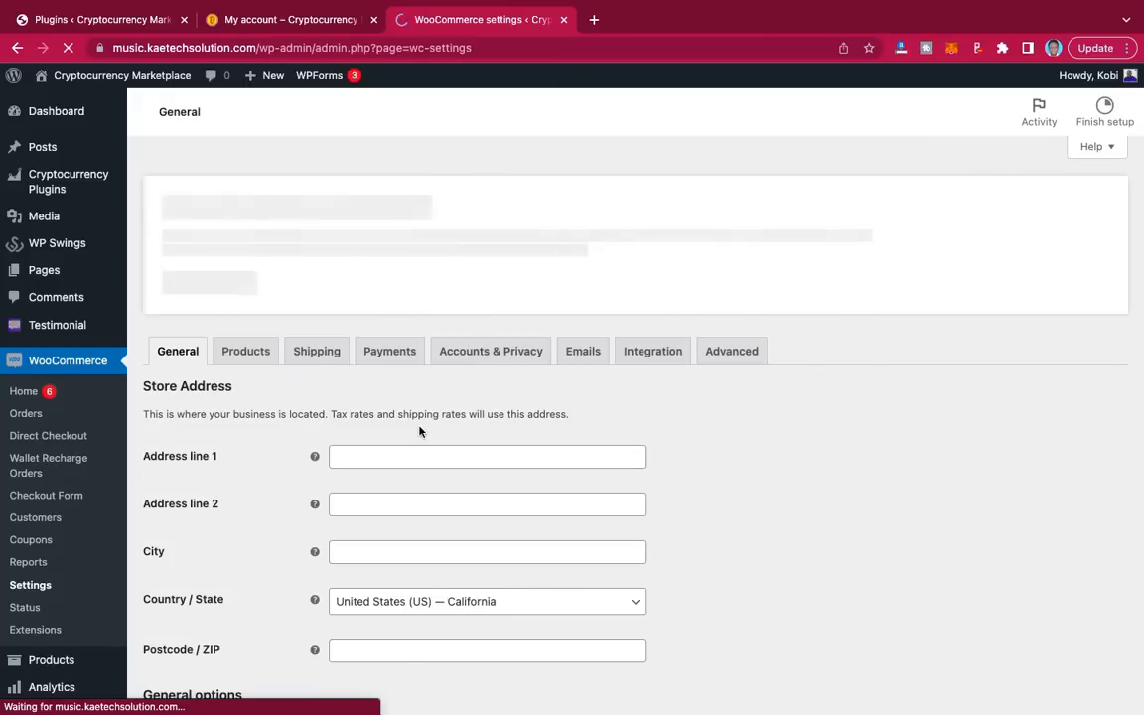
Step: Enter the store's address line, city Accra, and country/state Ghana — Greater Accra
scroll(419, 430, "down", 5)
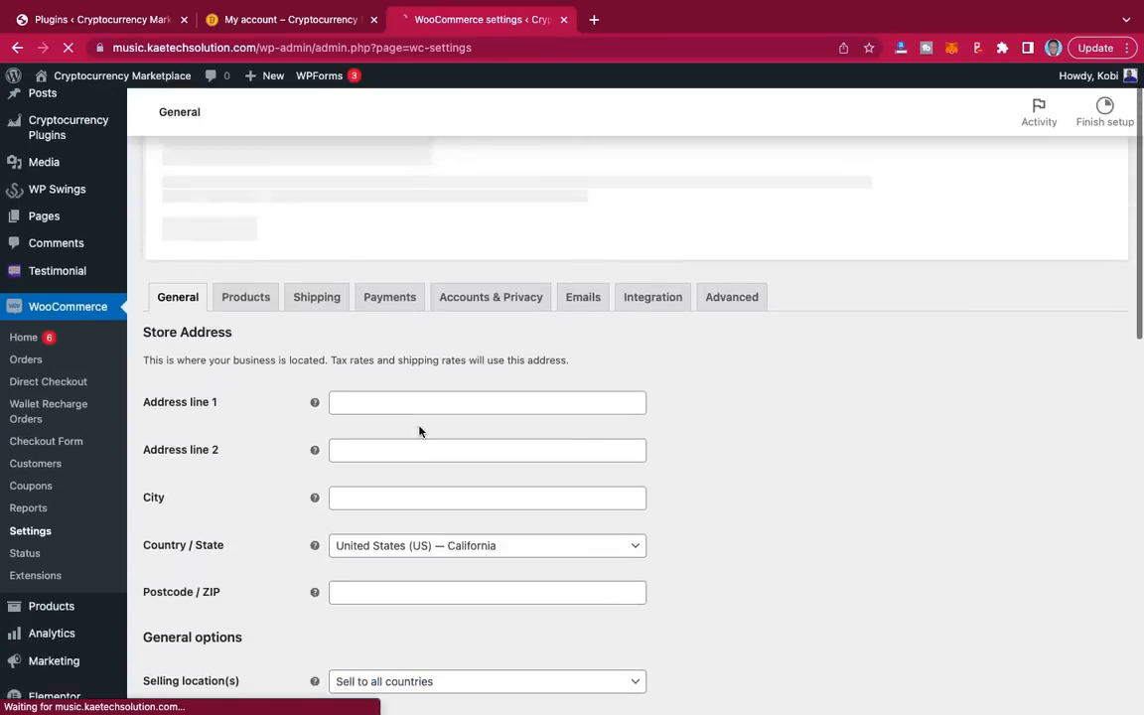
scroll(396, 432, "down", 5)
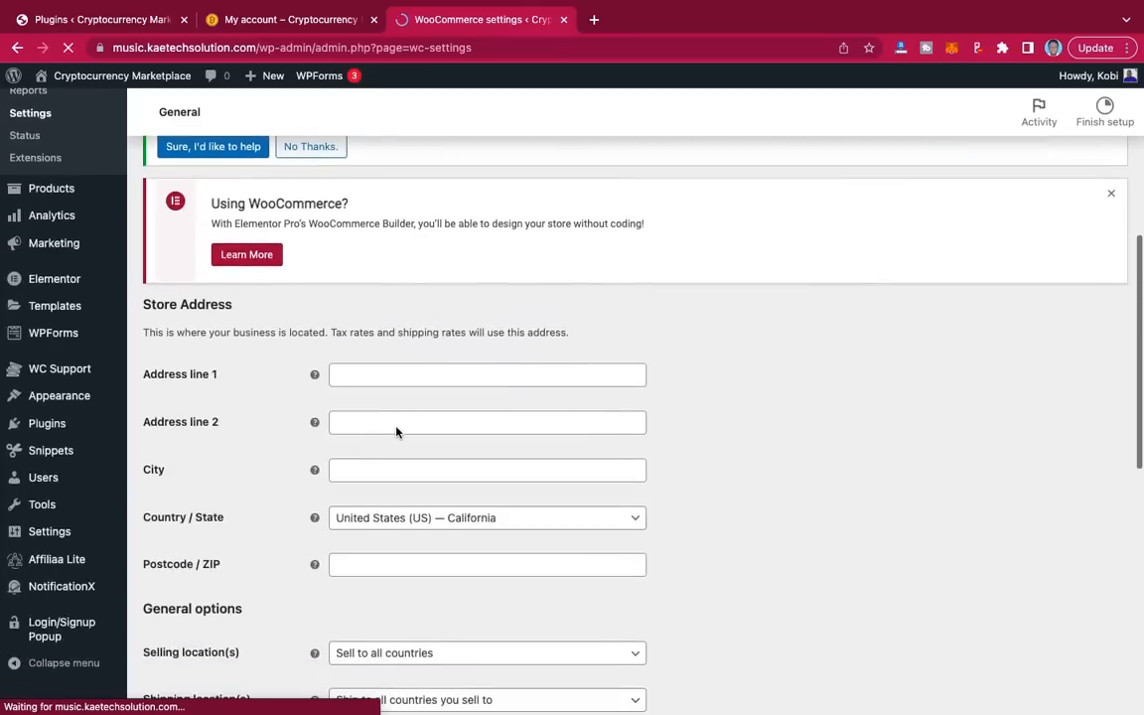
left_click(393, 372)
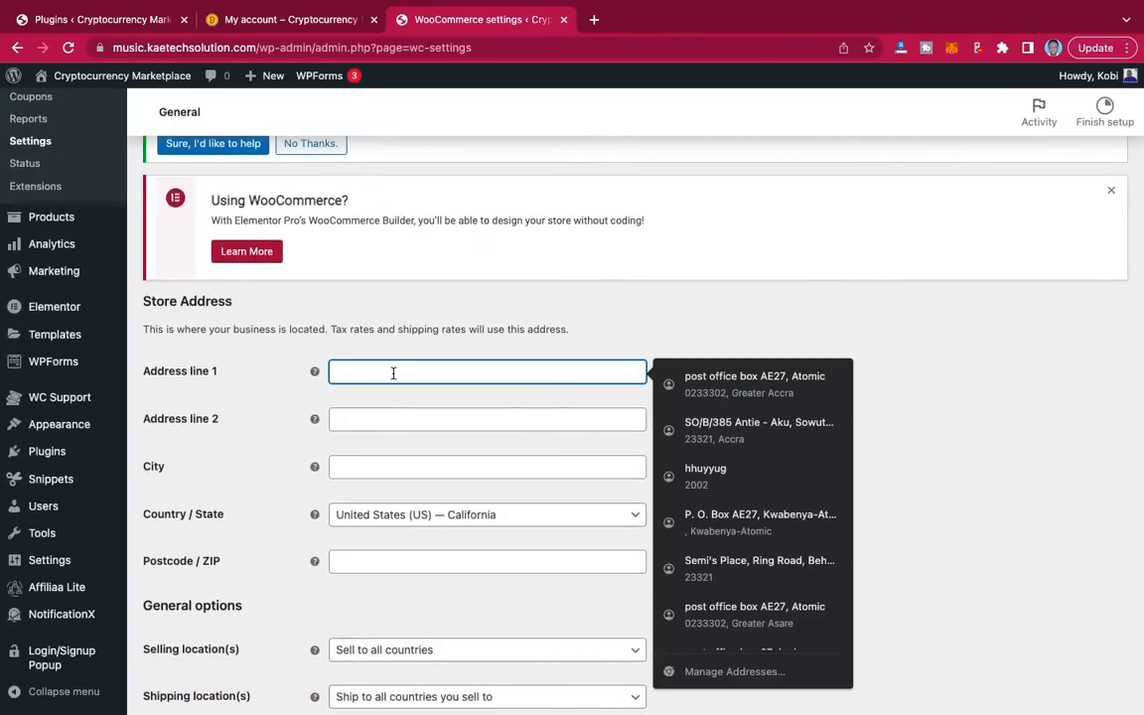
type("Kaetec")
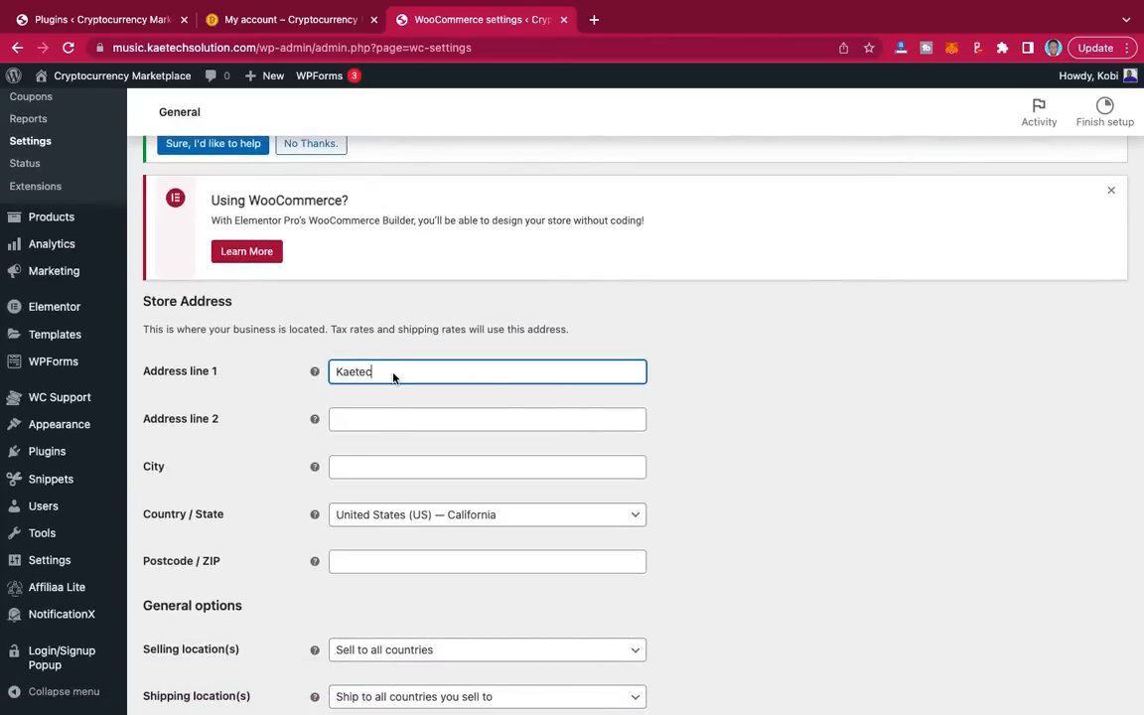
type("h Digital")
left_click(363, 477)
type("Accra")
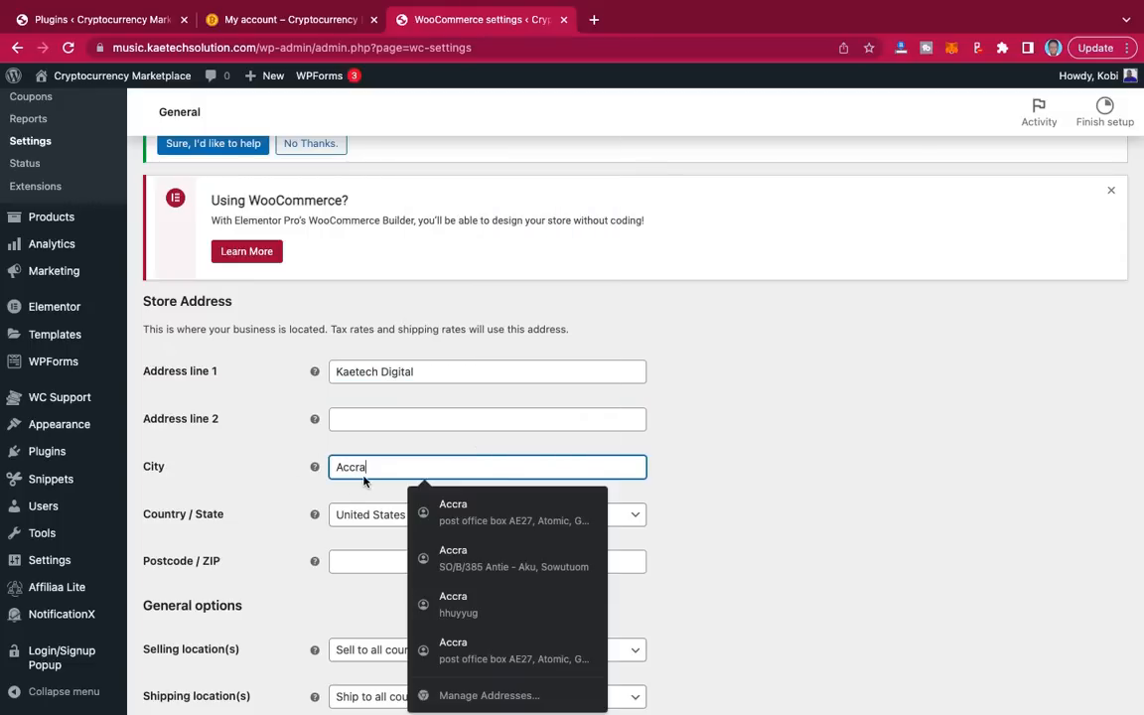
scroll(268, 478, "down", 2)
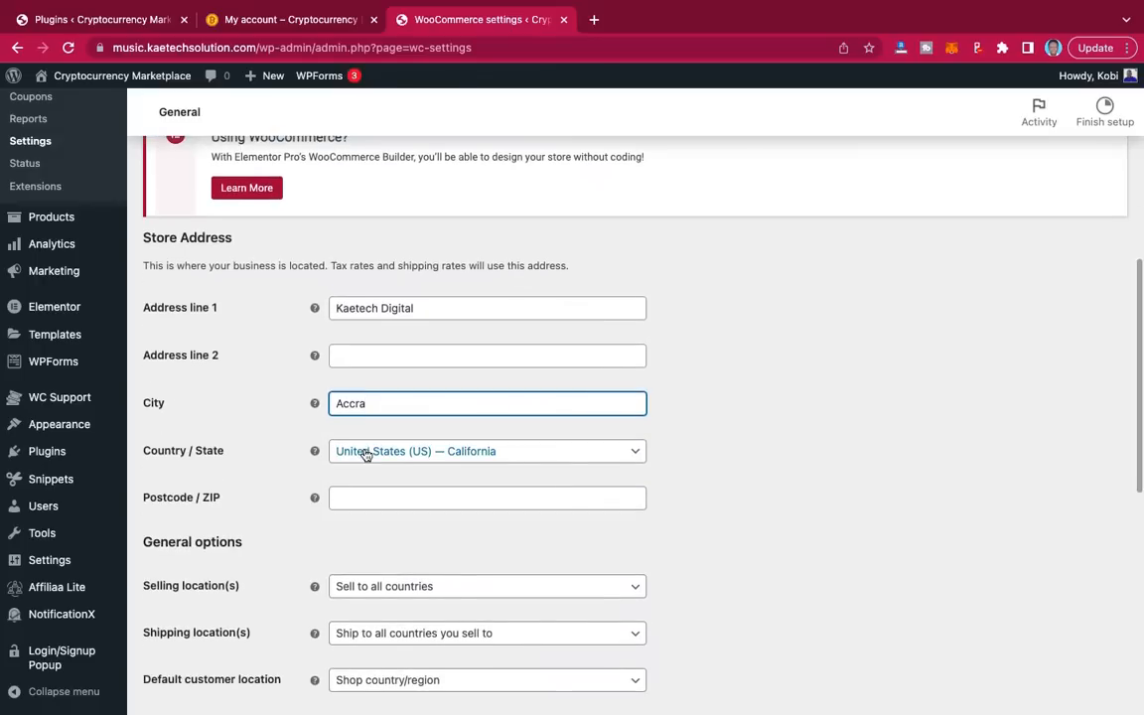
left_click(492, 453)
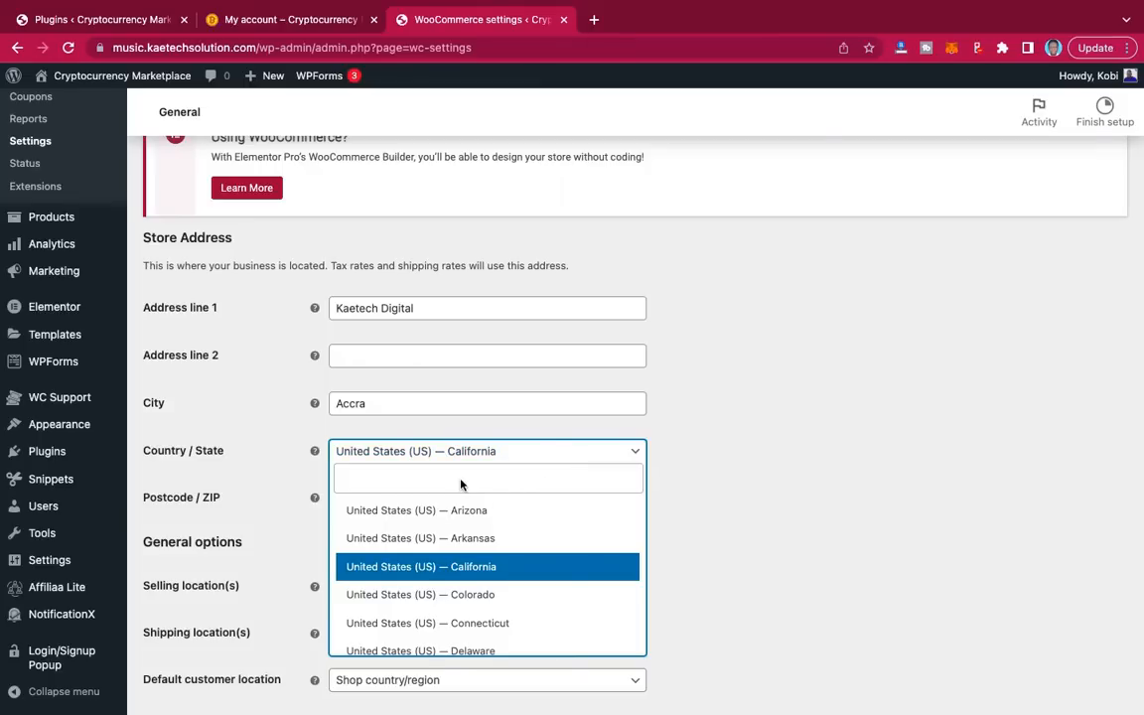
type("acc")
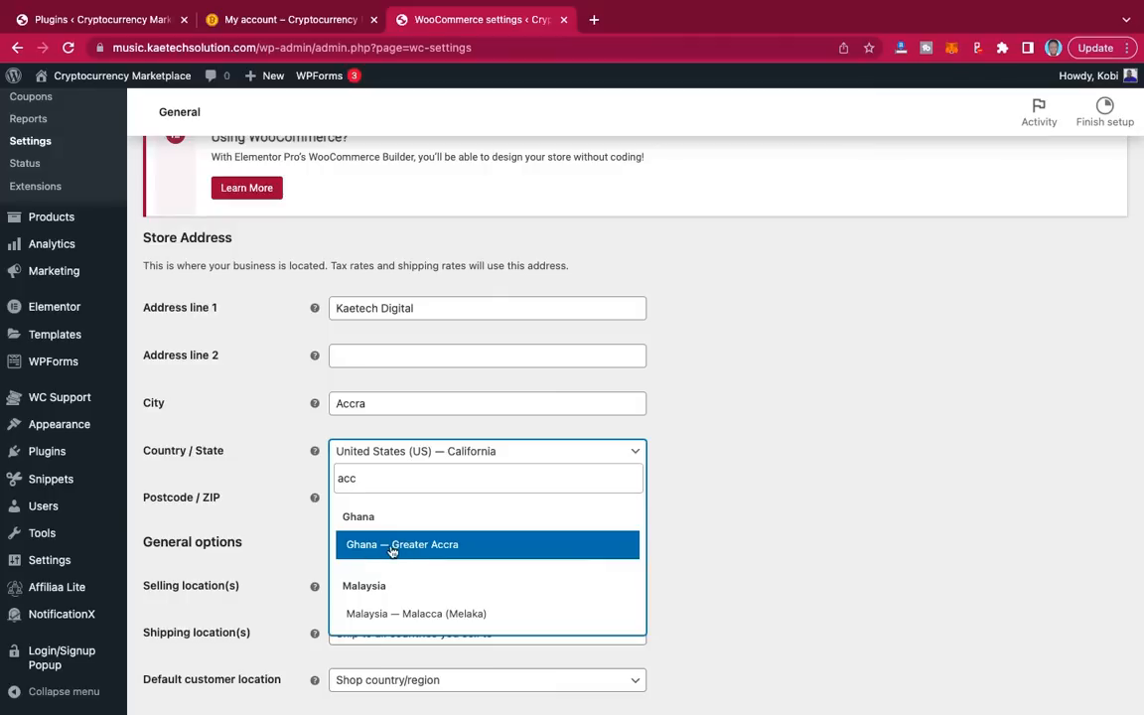
left_click(454, 546)
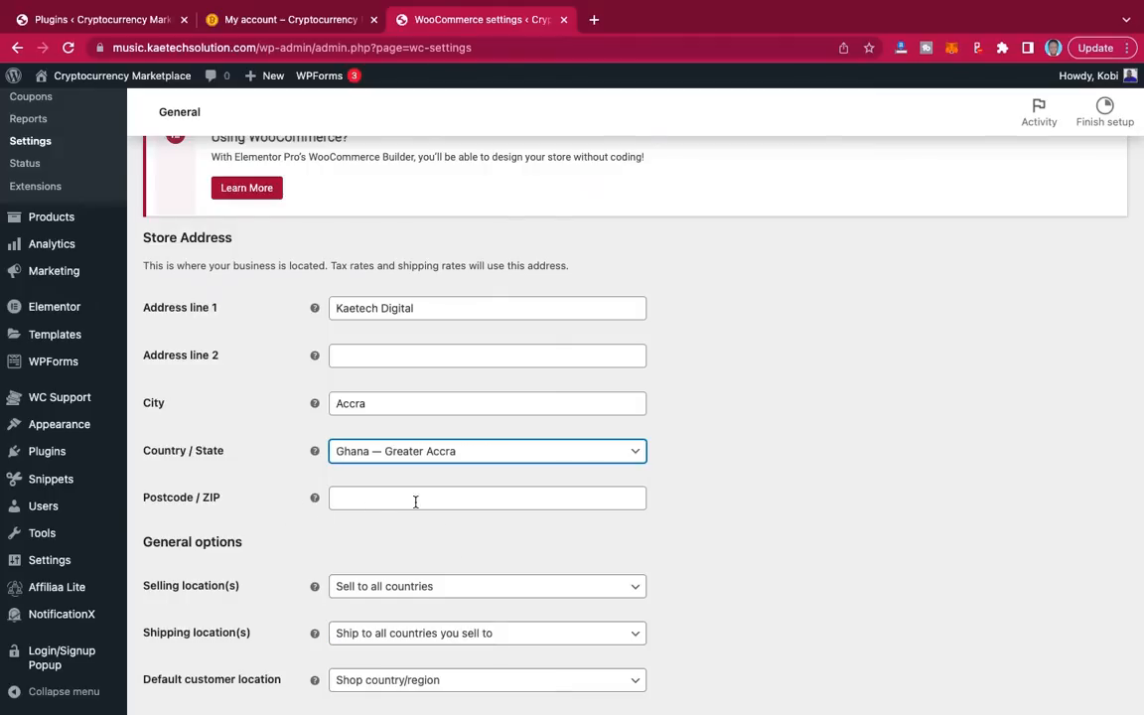
Step: Set the store postcode to 23321 and save the General settings
scroll(469, 514, "down", 2)
left_click(411, 393)
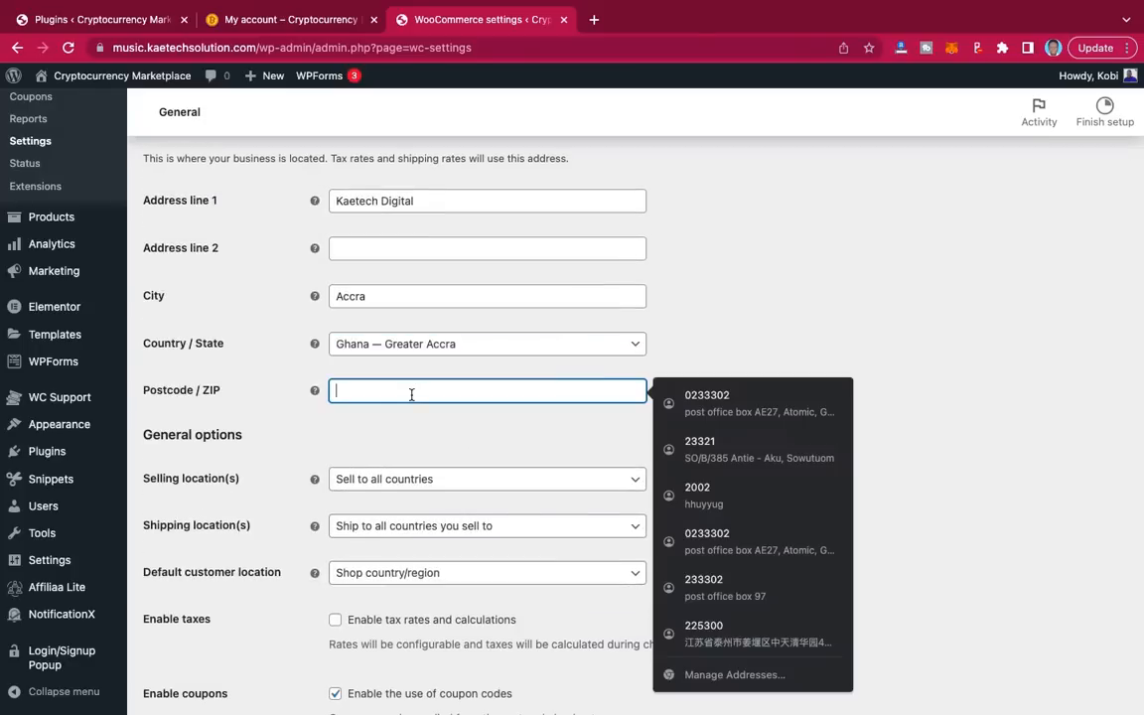
type("2330")
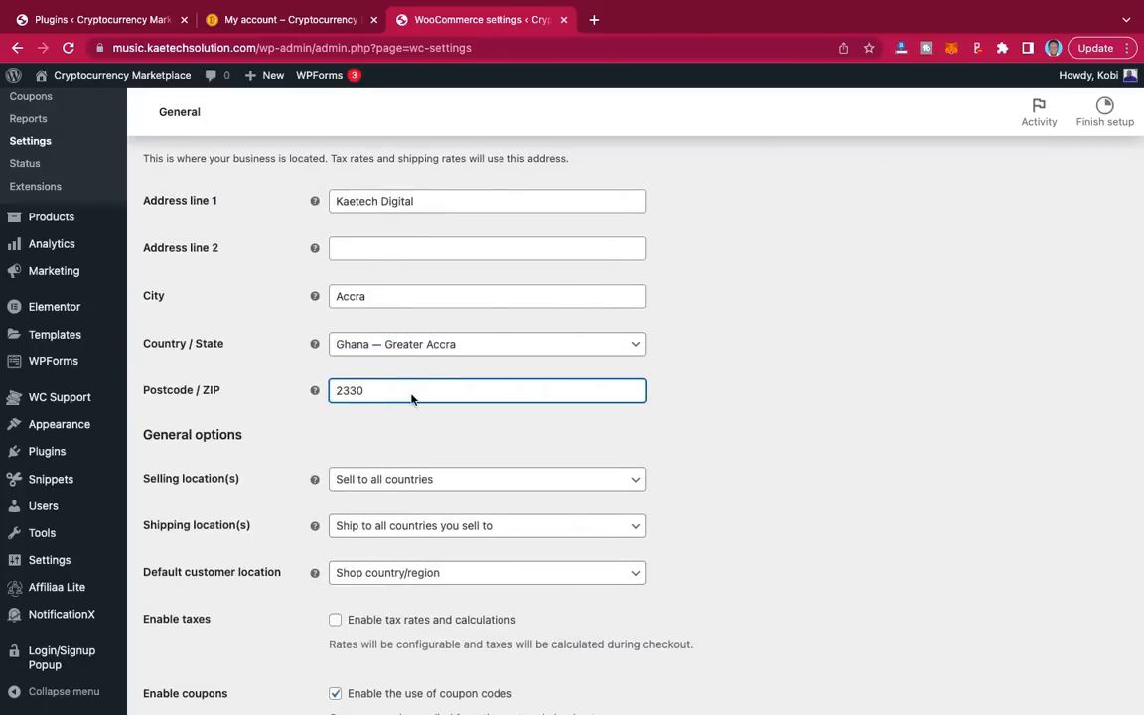
key("BackSpace")
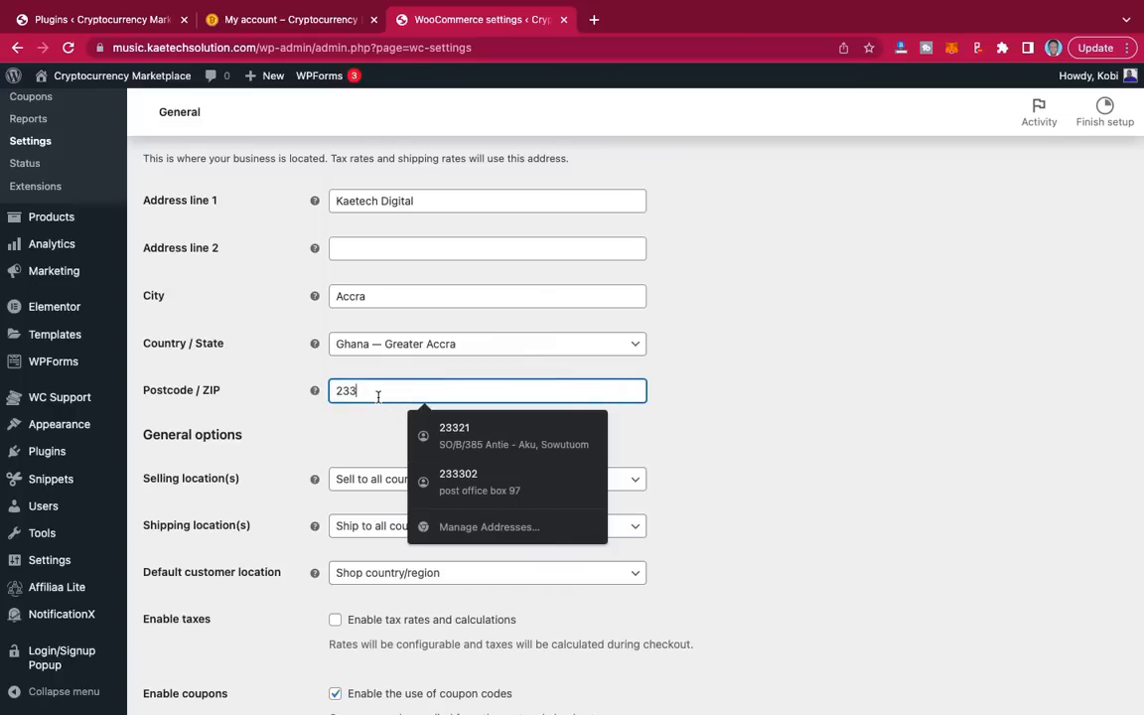
type("21")
left_click(326, 424)
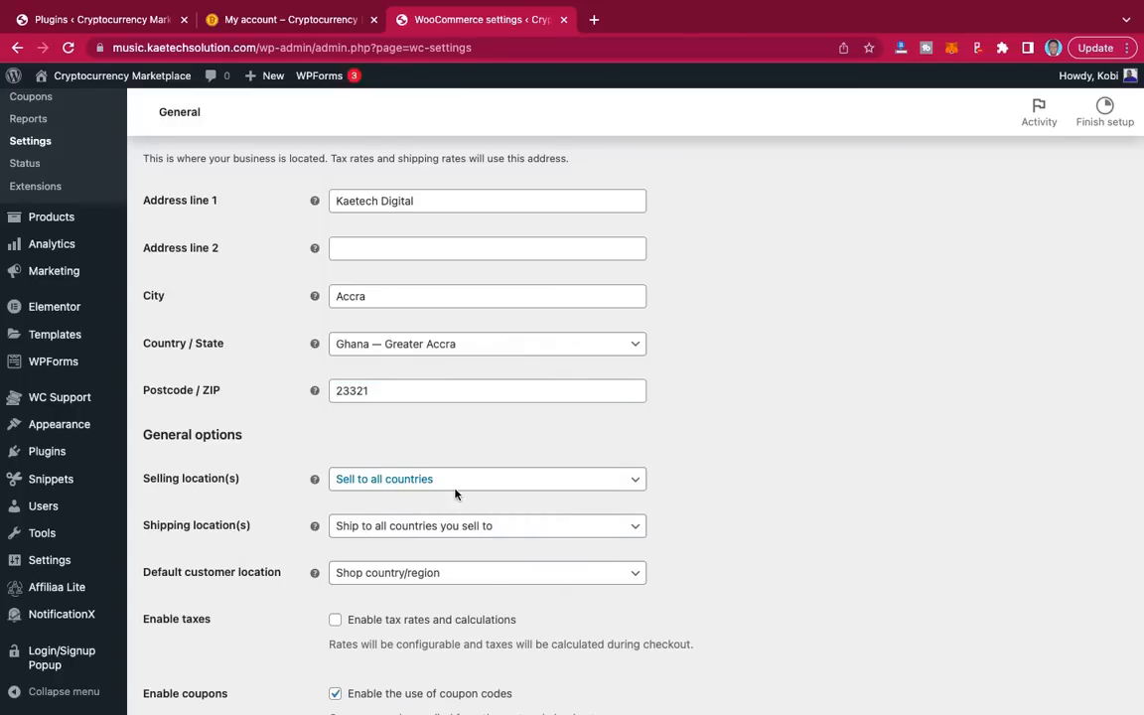
scroll(733, 475, "down", 3)
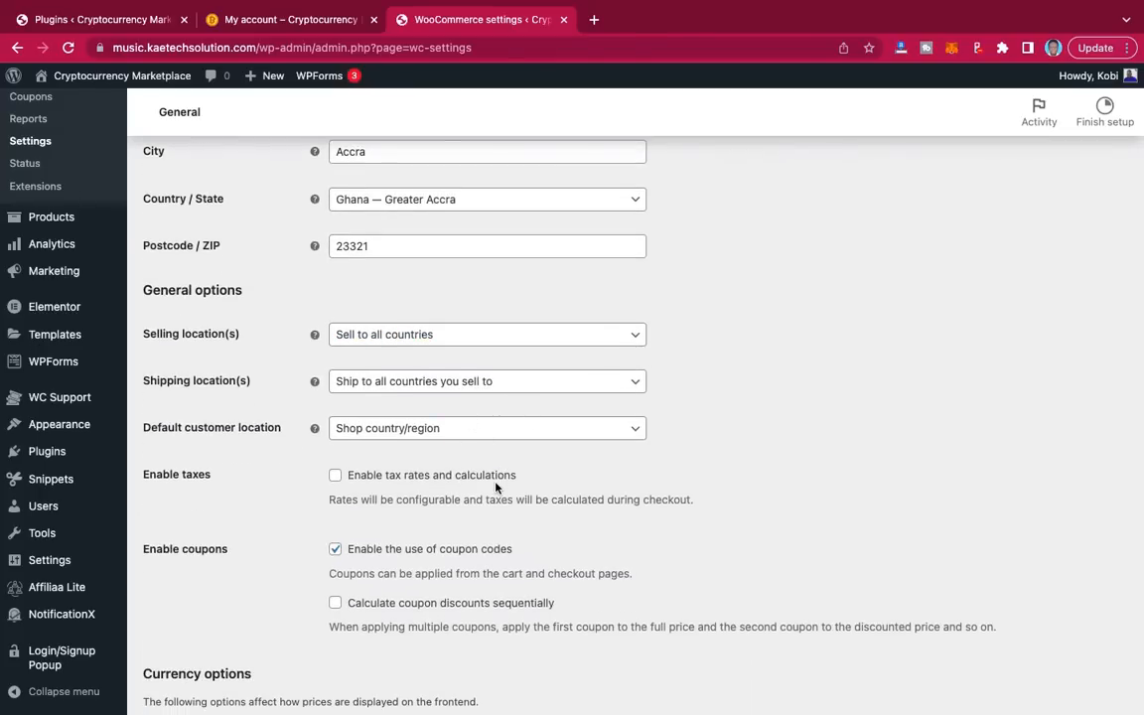
scroll(495, 486, "down", 3)
scroll(495, 487, "down", 2)
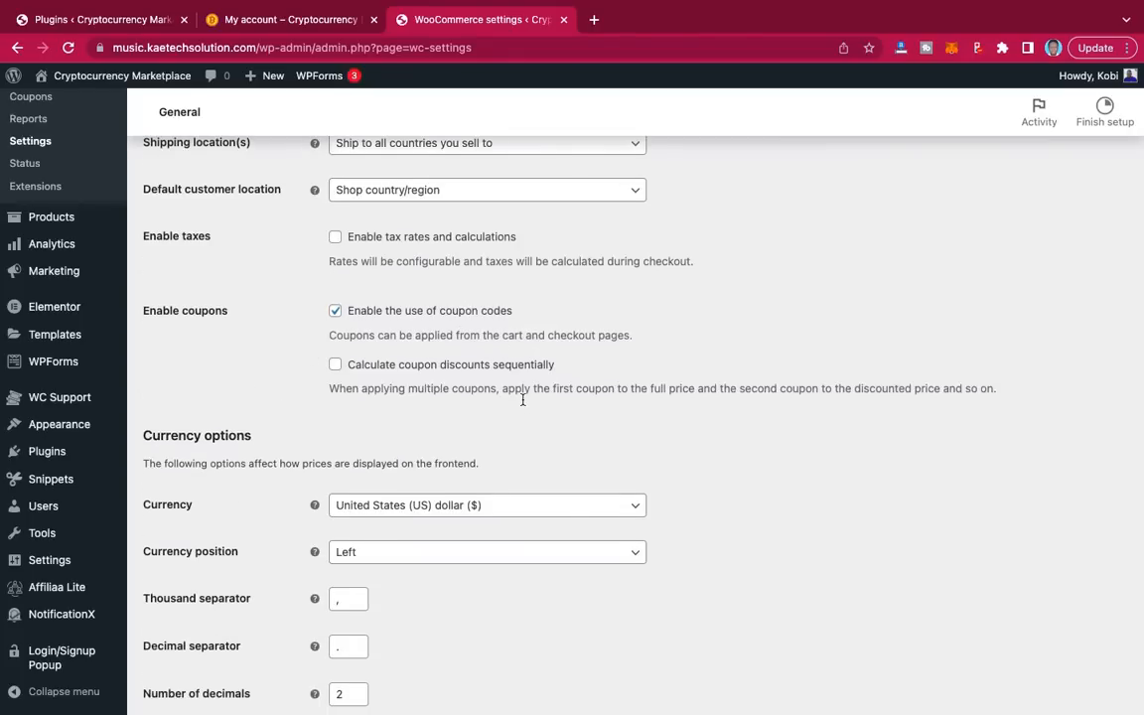
scroll(522, 399, "down", 2)
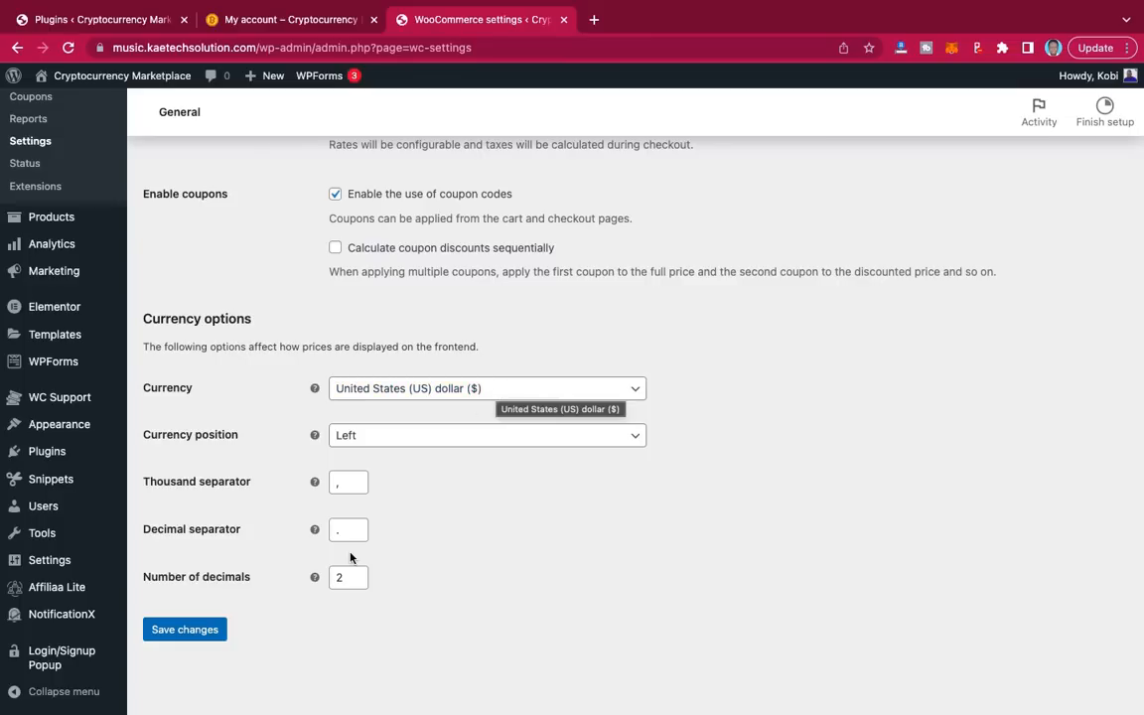
left_click(186, 632)
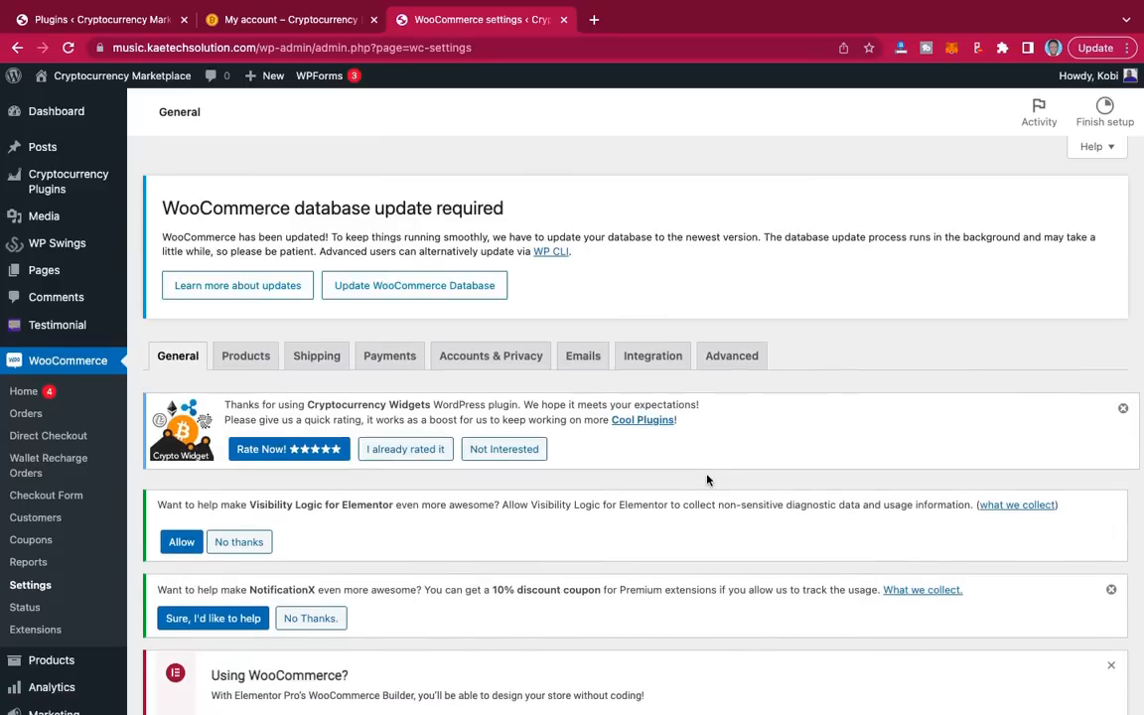
Step: On the Products tab, enable redirect to cart, disable AJAX add-to-cart on archives, and save
left_click(254, 362)
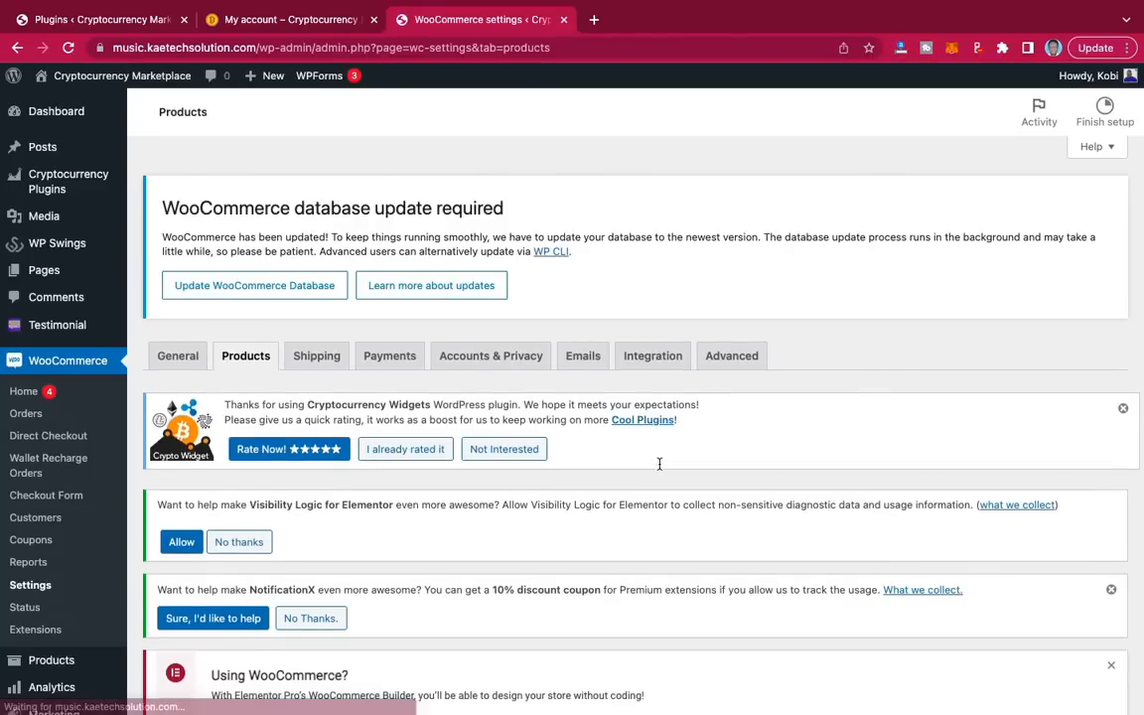
scroll(659, 464, "down", 5)
scroll(659, 464, "up", 1)
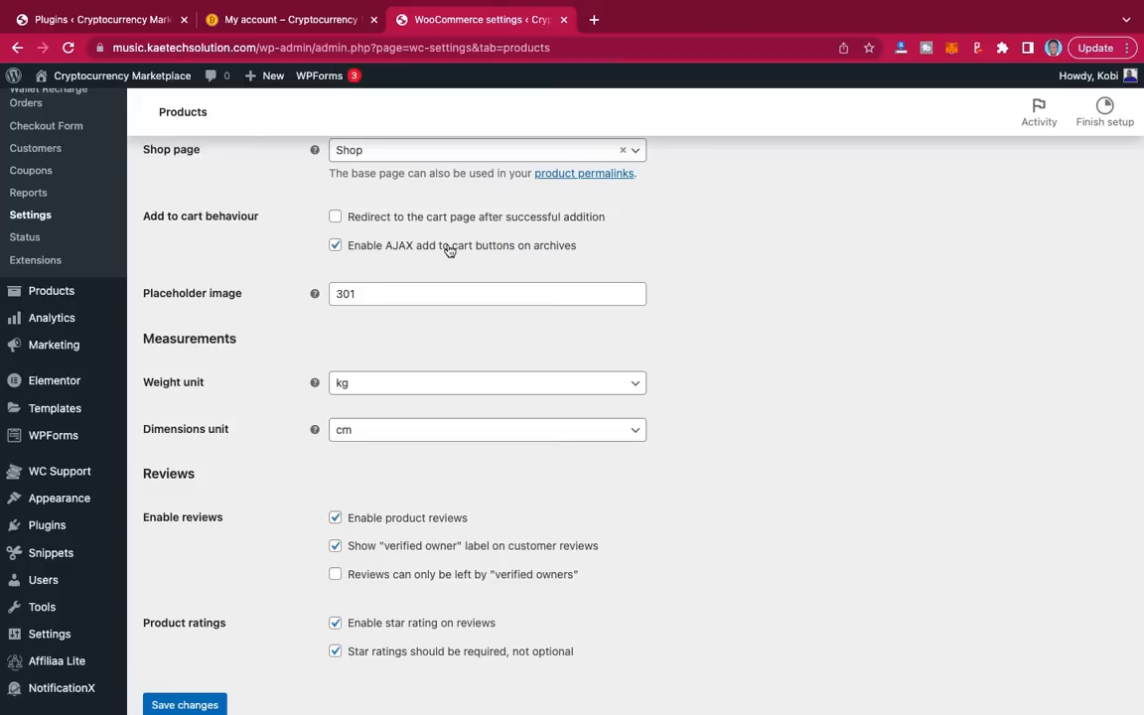
left_click(338, 219)
left_click(336, 245)
scroll(301, 350, "down", 2)
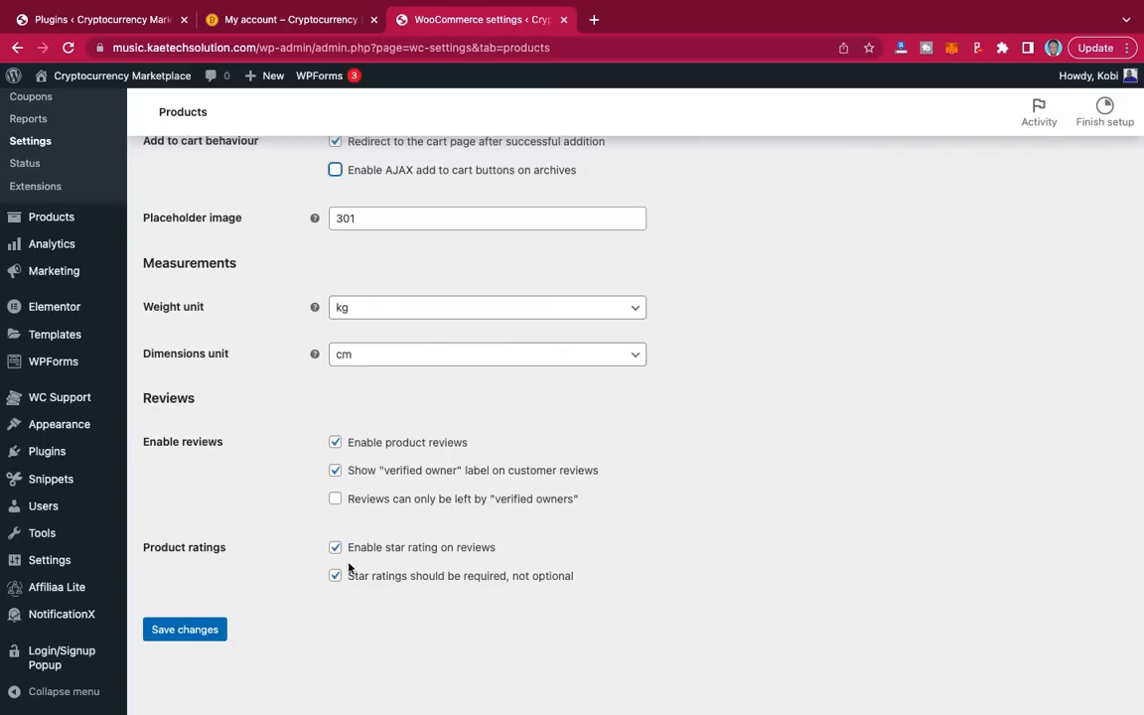
left_click(209, 629)
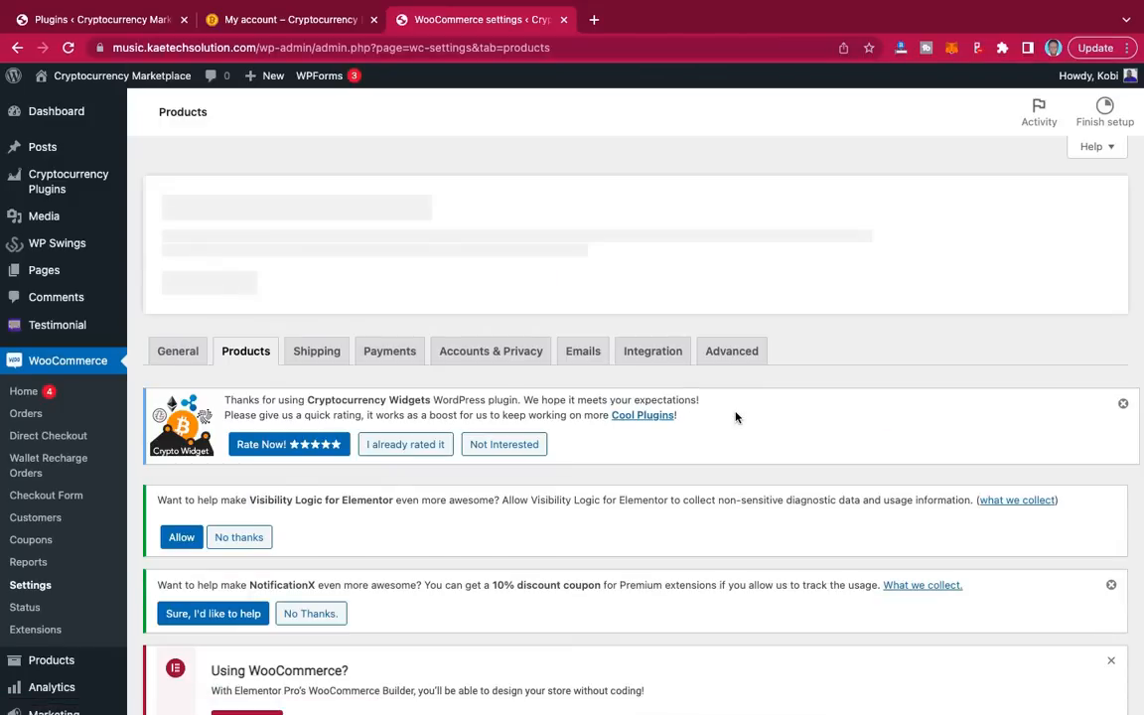
scroll(736, 417, "down", 5)
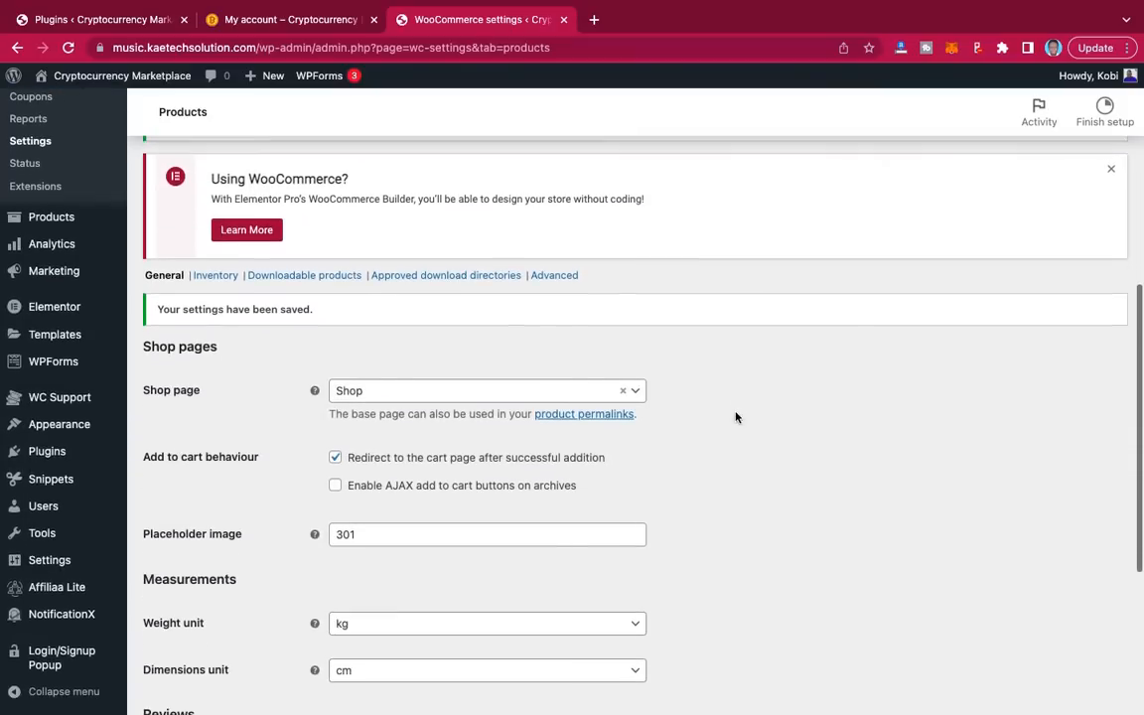
Step: In Products > Inventory, turn off low and out-of-stock notifications and stock management, then save
left_click(228, 280)
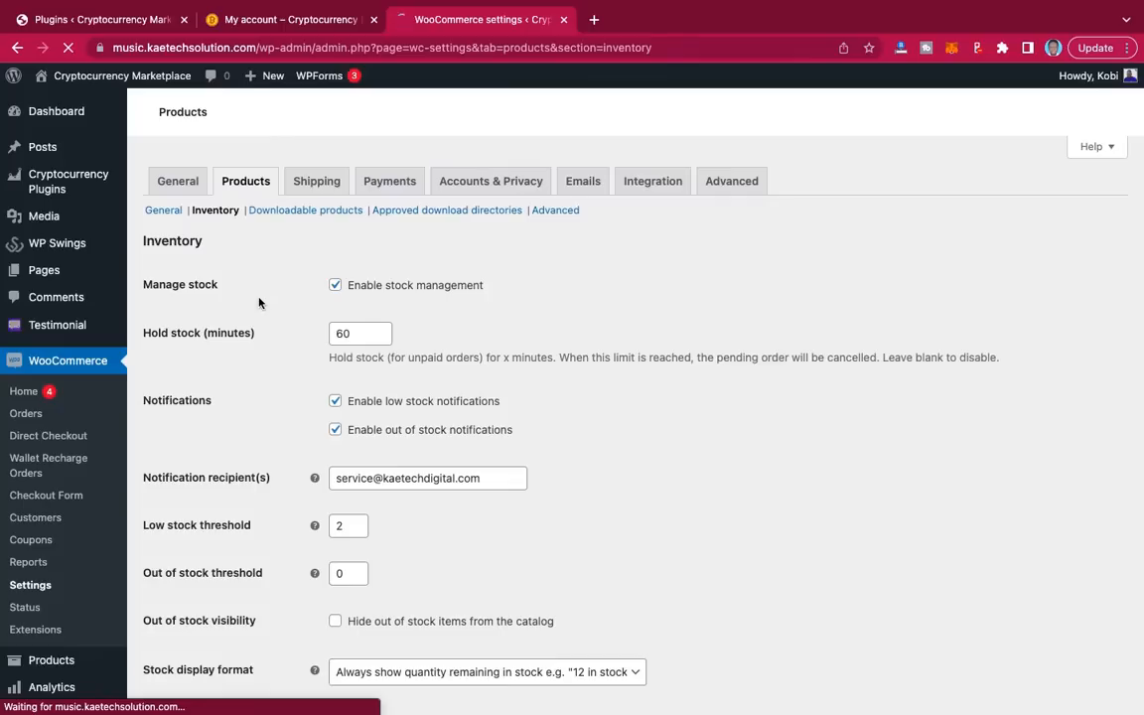
scroll(597, 351, "down", 2)
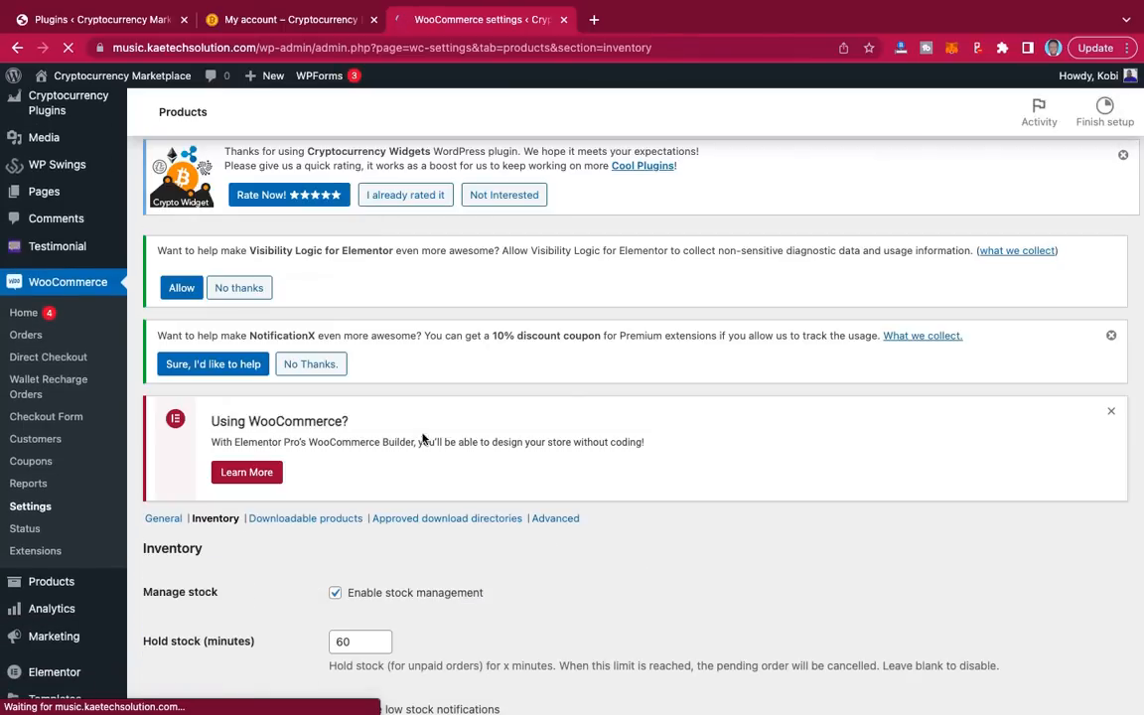
scroll(452, 477, "down", 4)
scroll(451, 478, "down", 5)
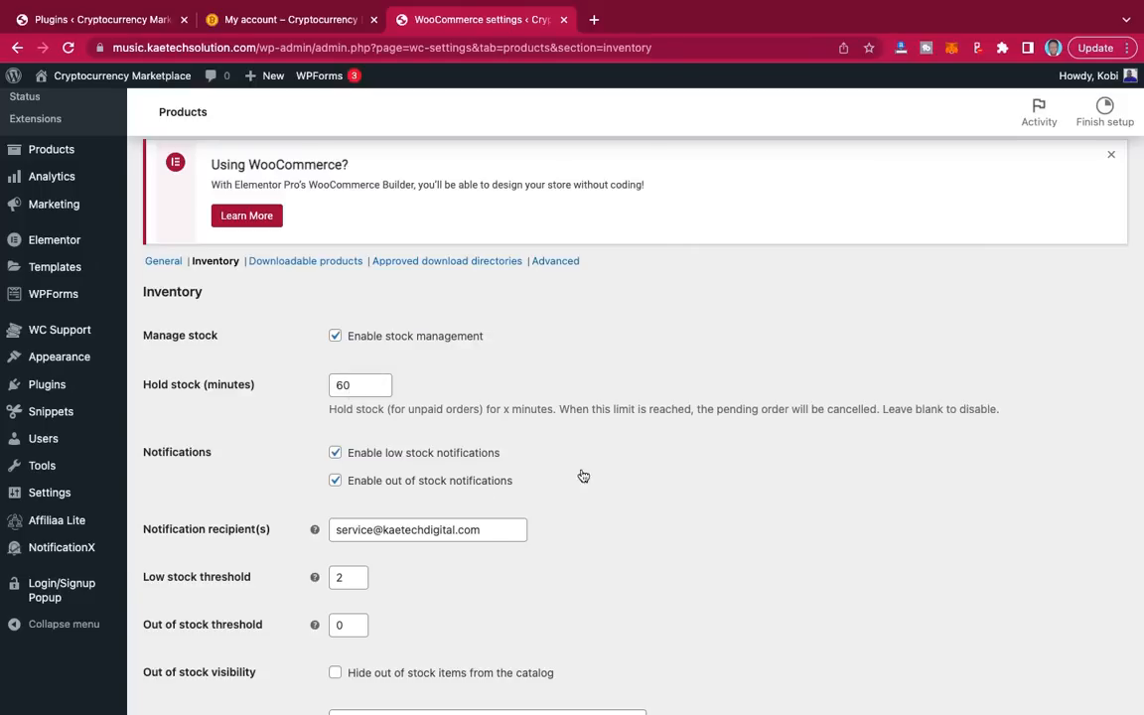
scroll(584, 476, "down", 3)
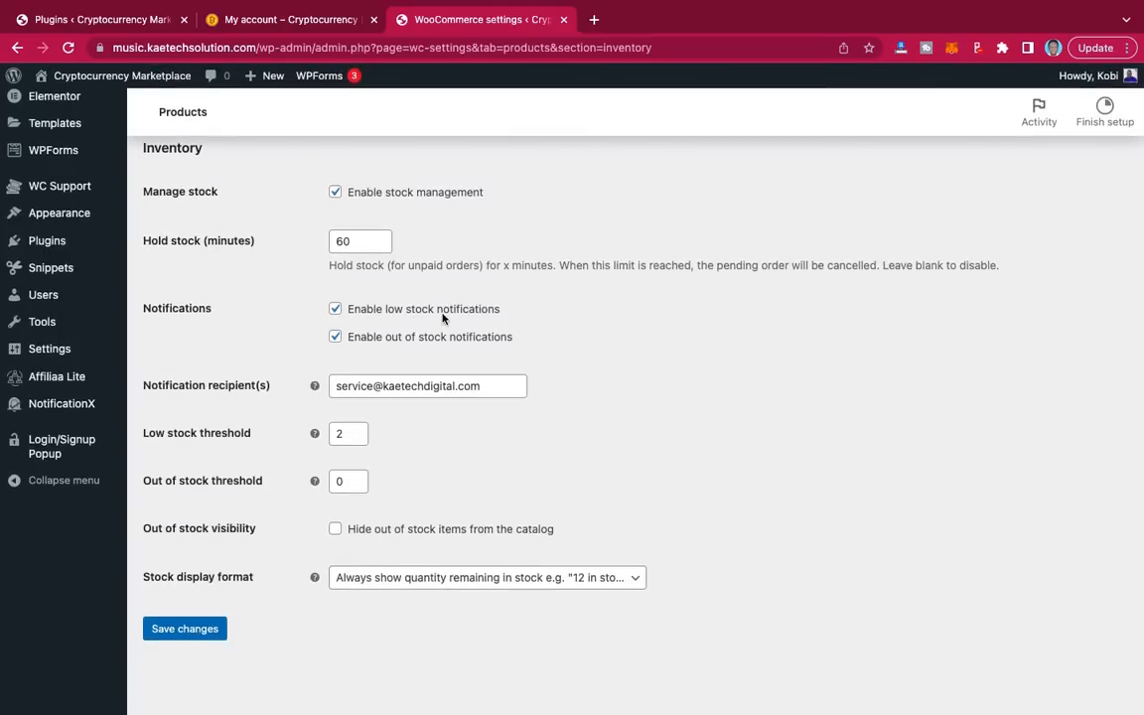
left_click(335, 310)
left_click(335, 337)
scroll(562, 348, "up", 2)
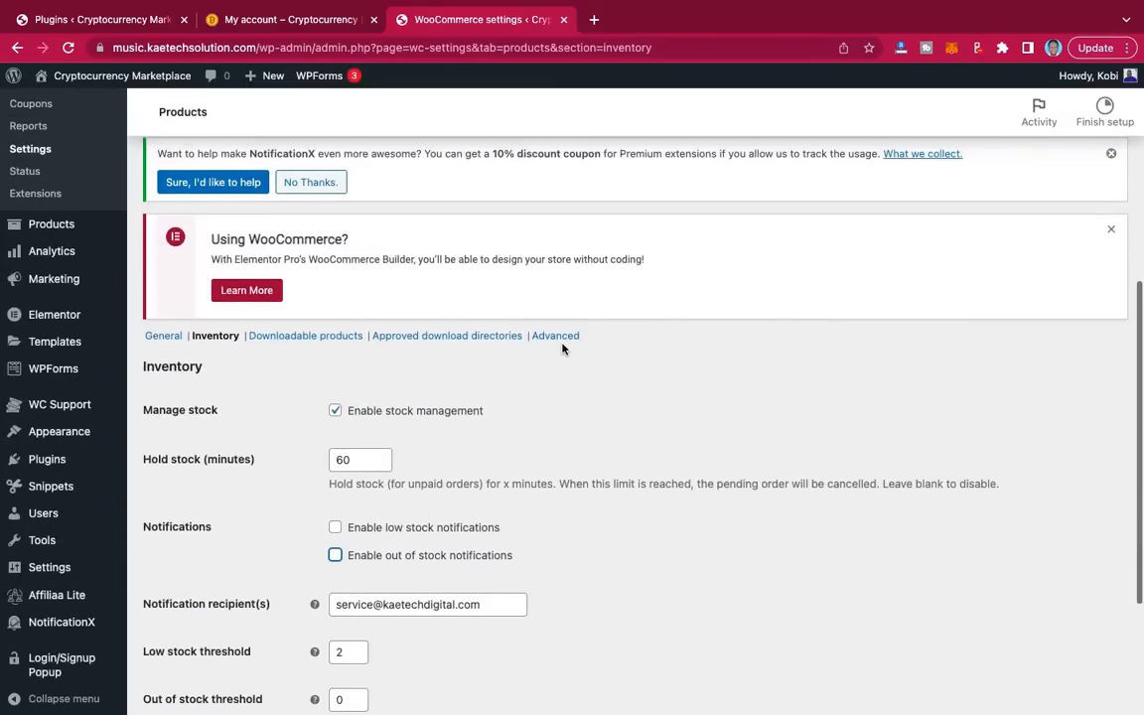
scroll(562, 347, "down", 2)
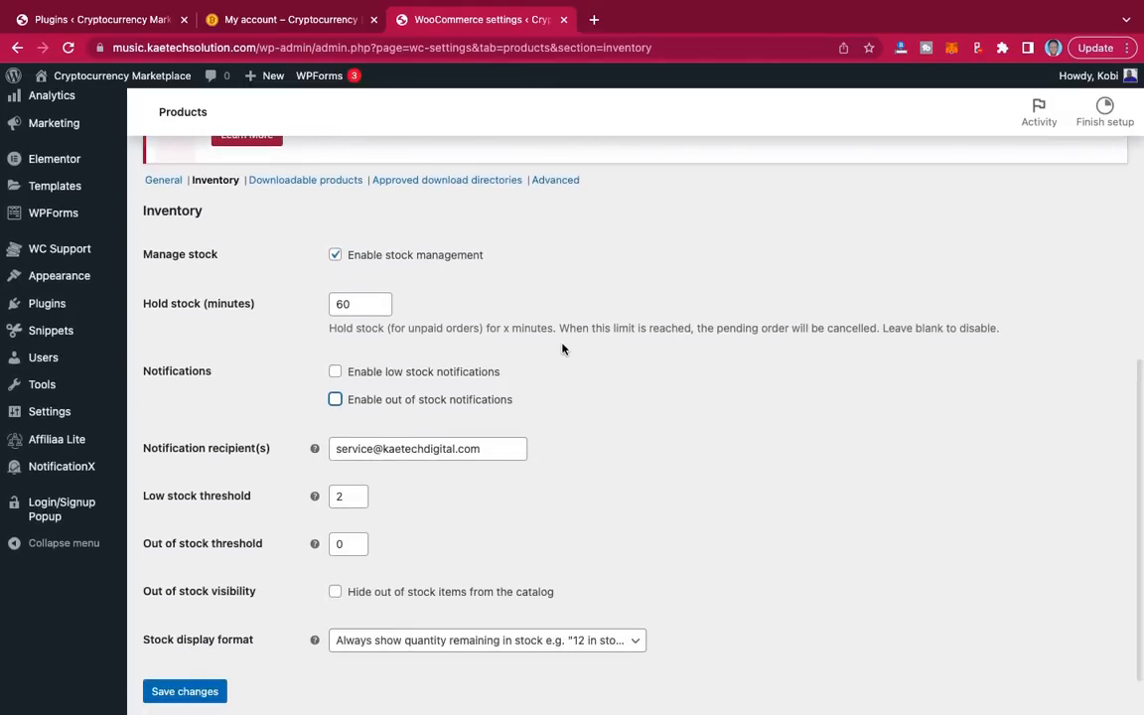
left_click(337, 256)
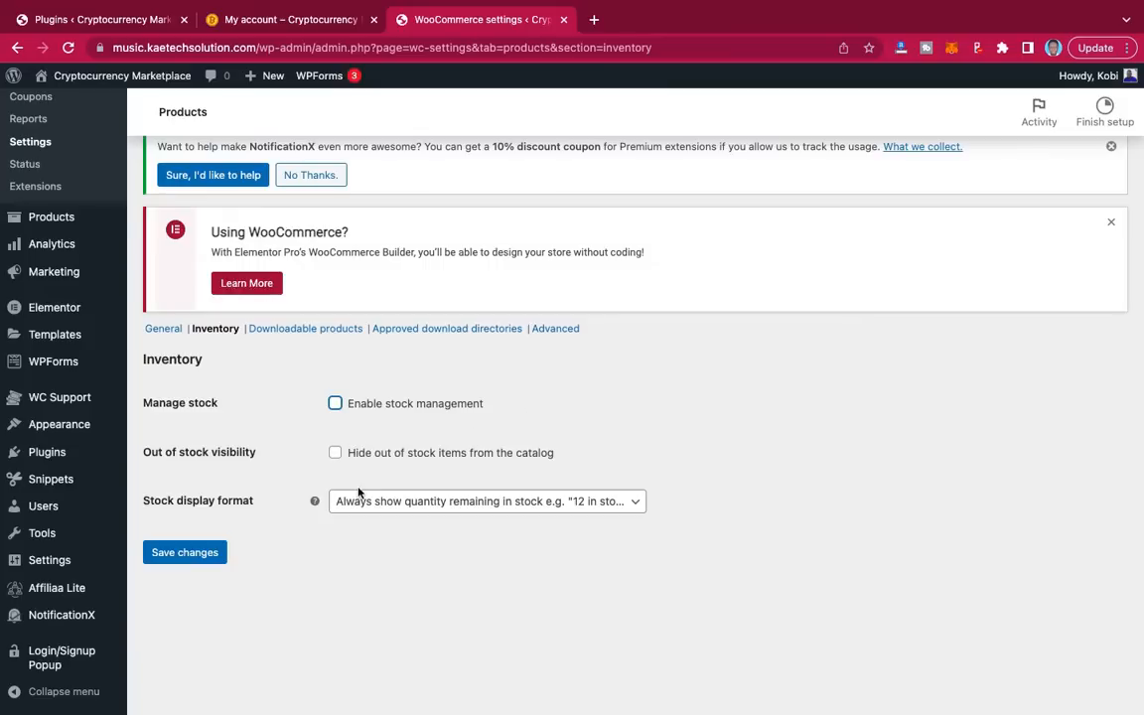
left_click(187, 553)
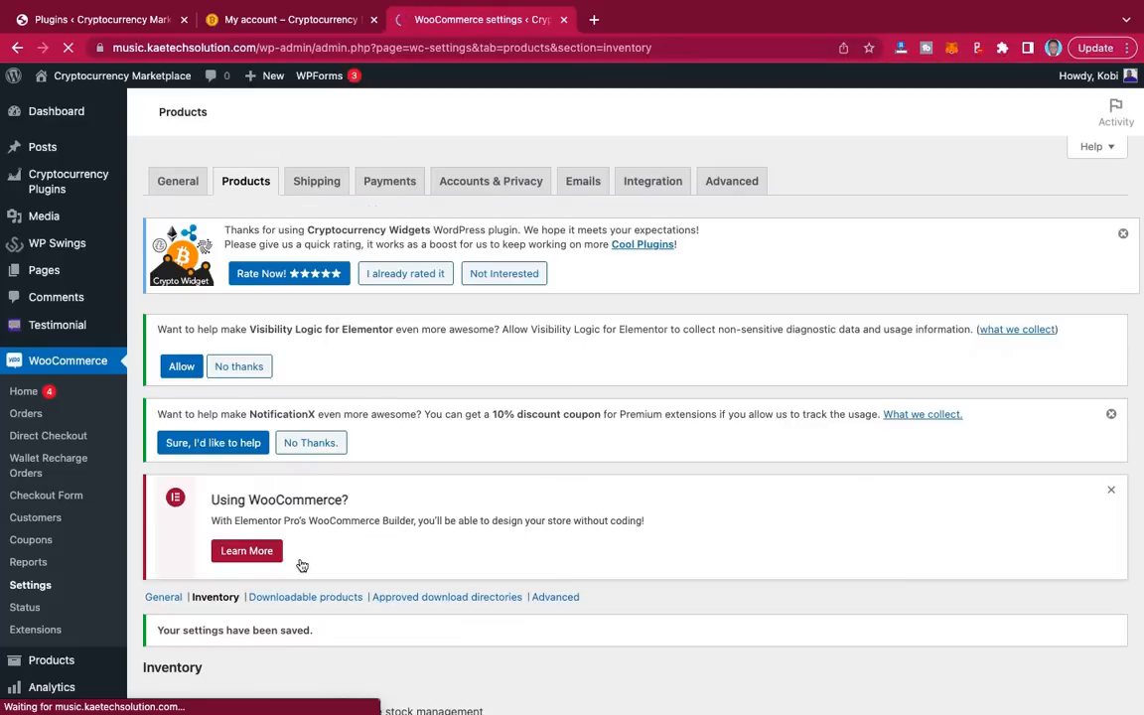
scroll(302, 565, "down", 3)
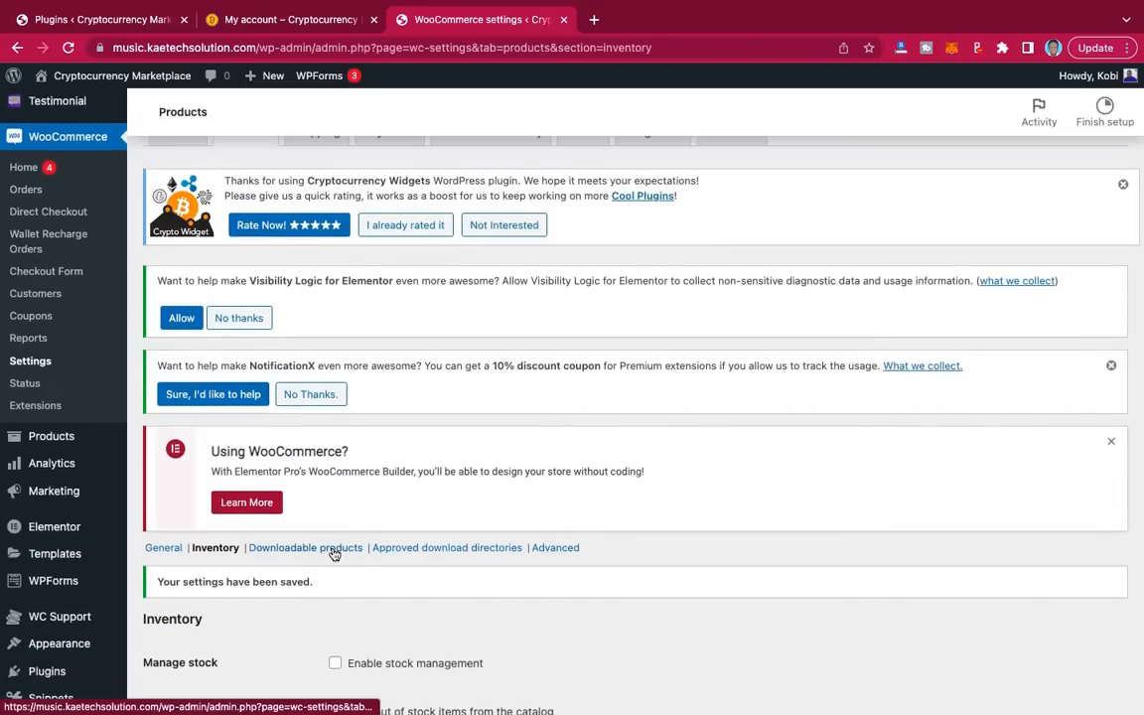
Step: Save the WooCommerce Downloadable products settings without changes
left_click(333, 552)
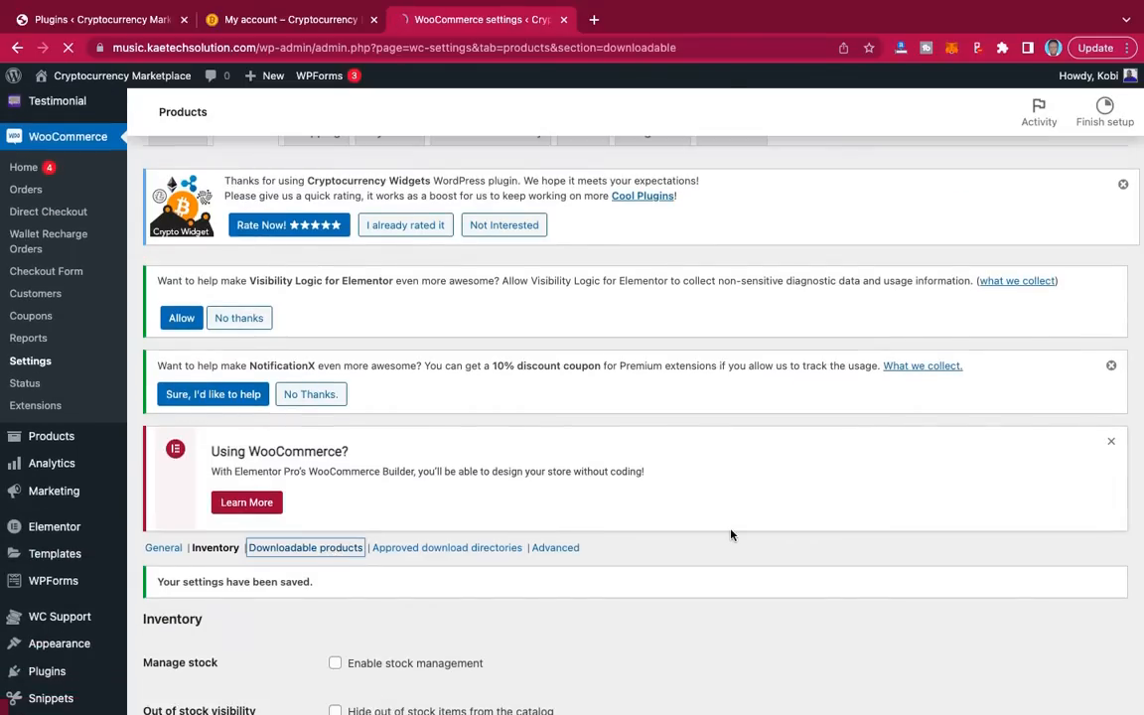
scroll(731, 535, "down", 4)
scroll(731, 535, "up", 4)
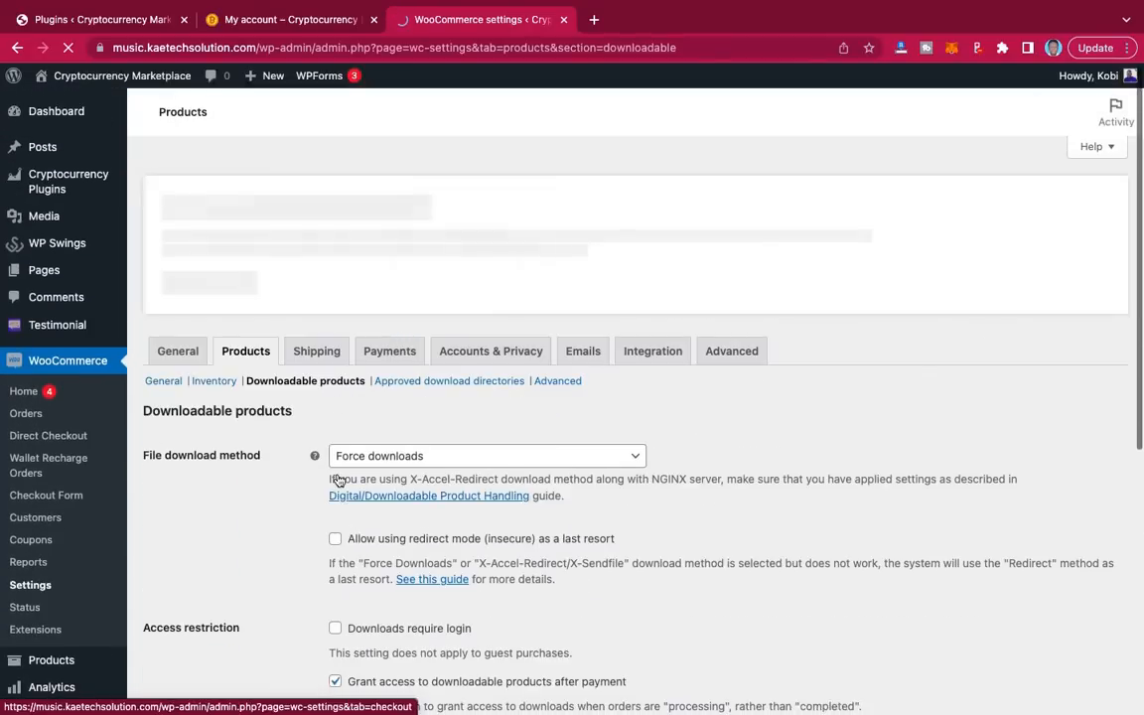
scroll(337, 477, "down", 5)
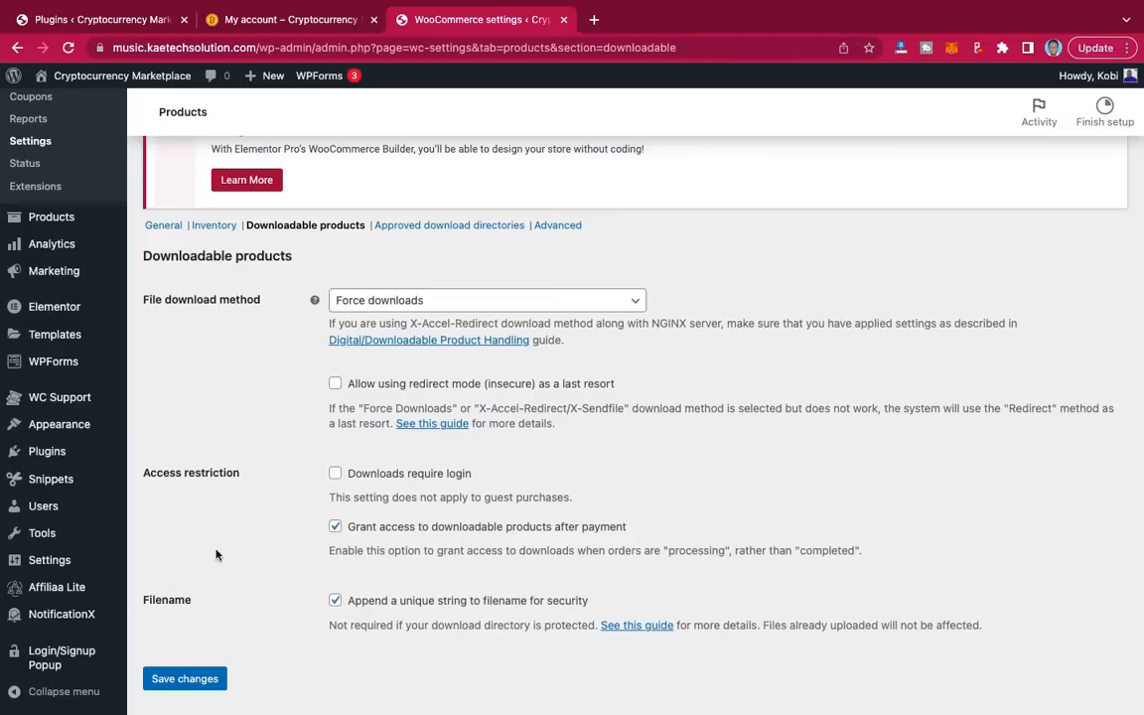
left_click(185, 678)
scroll(511, 500, "down", 10)
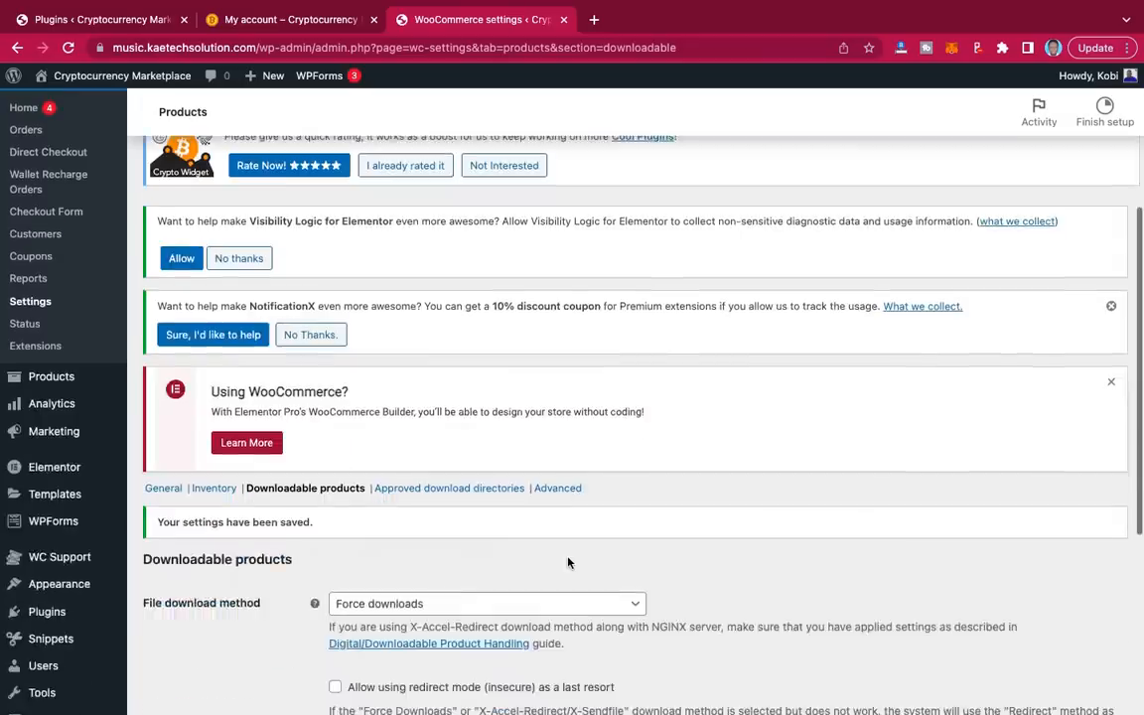
scroll(568, 562, "up", 5)
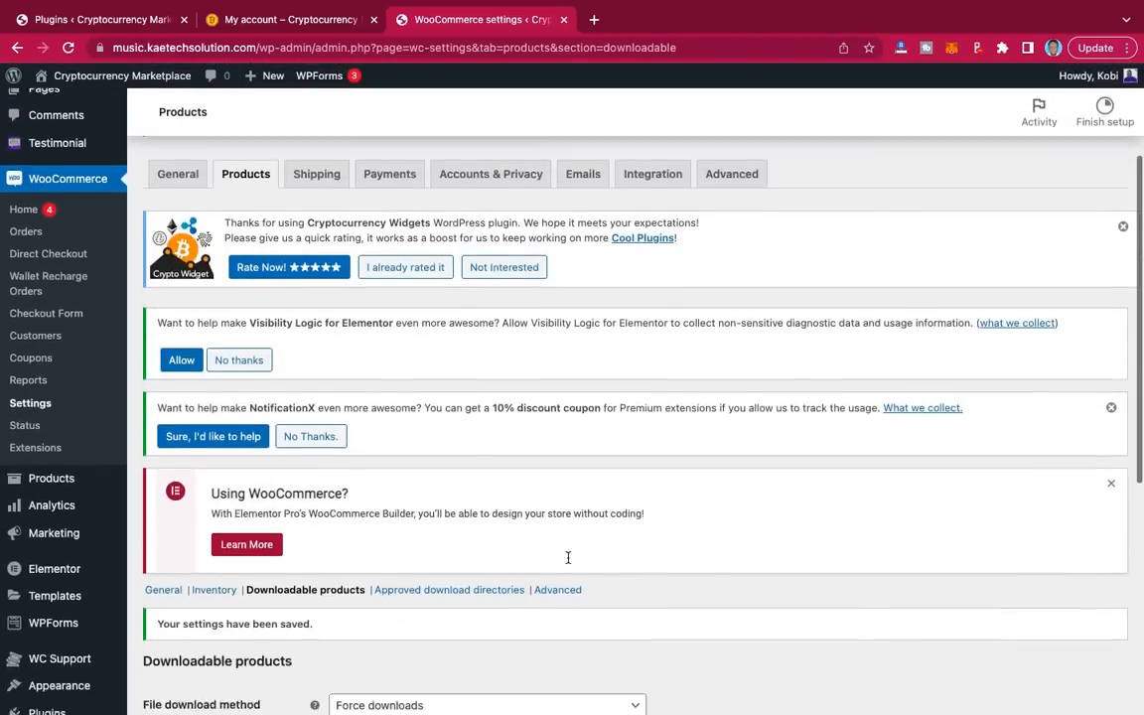
Step: Show the Advanced product settings, with the attributes lookup table enabled and direct updates off
scroll(568, 557, "down", 1)
left_click(562, 545)
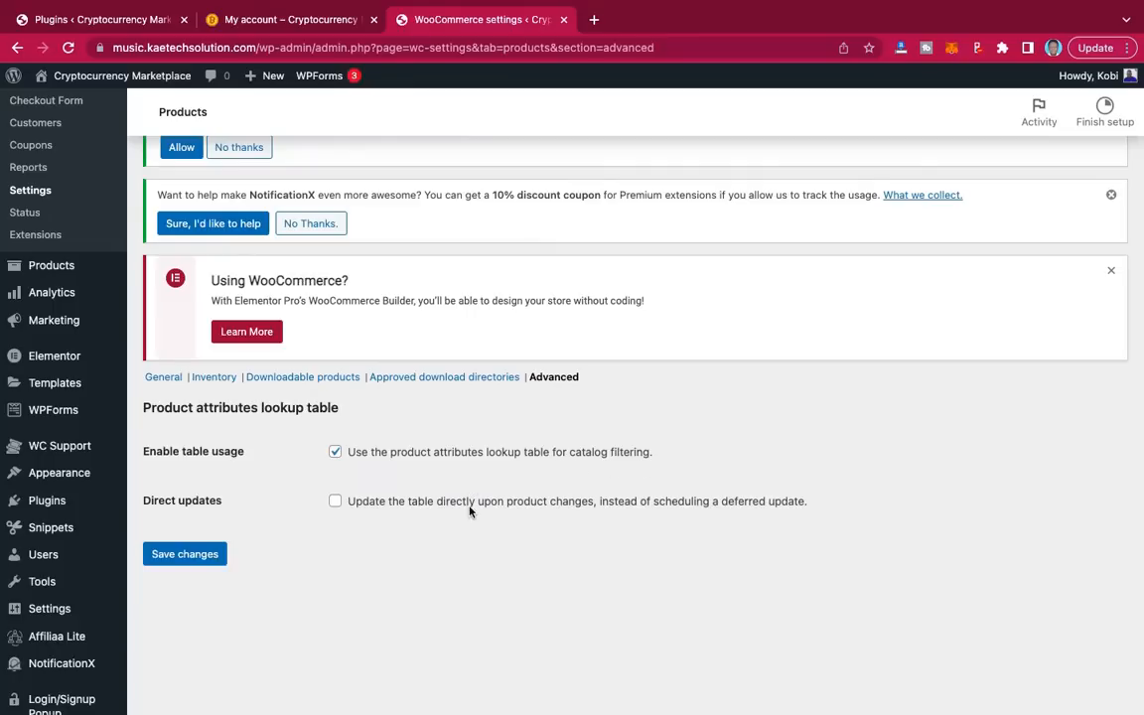
scroll(554, 466, "up", 5)
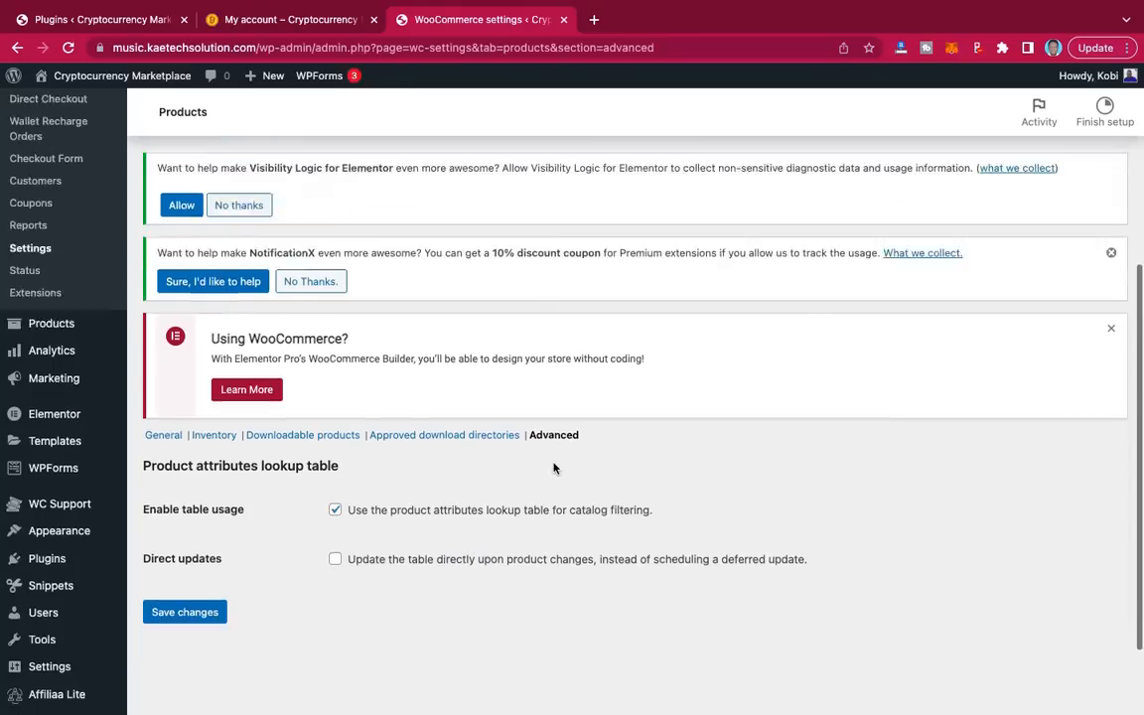
scroll(554, 467, "up", 2)
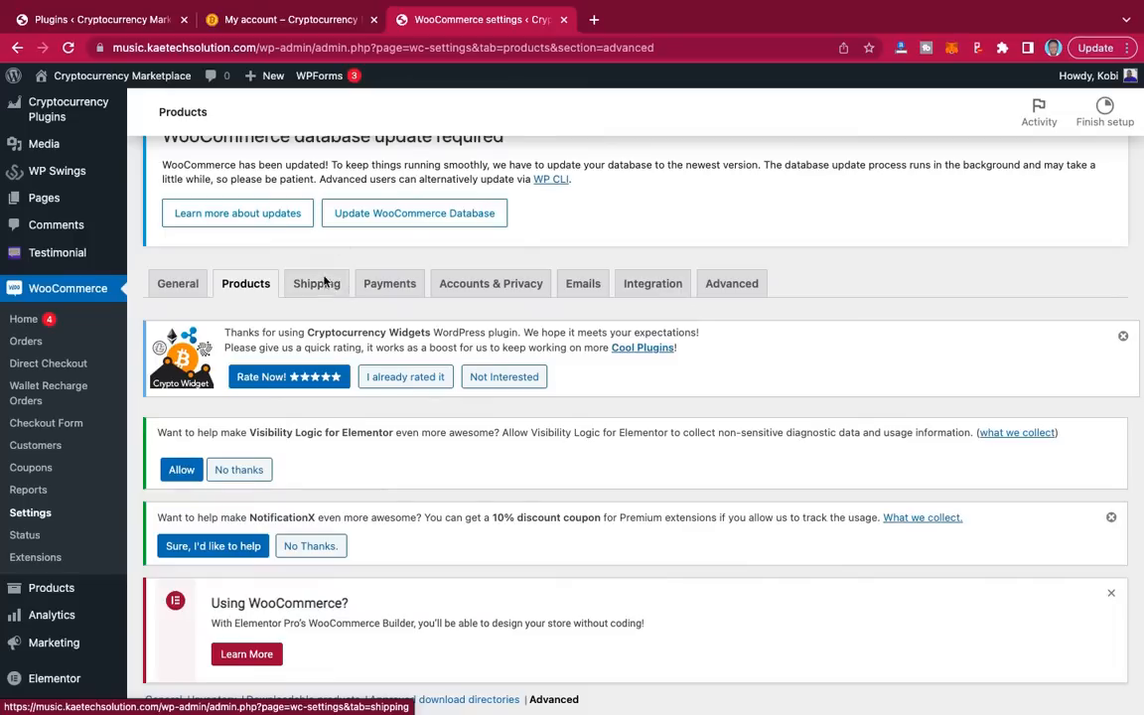
Step: View the five WooCommerce payment methods, where only Wallet Payment is enabled
left_click(394, 286)
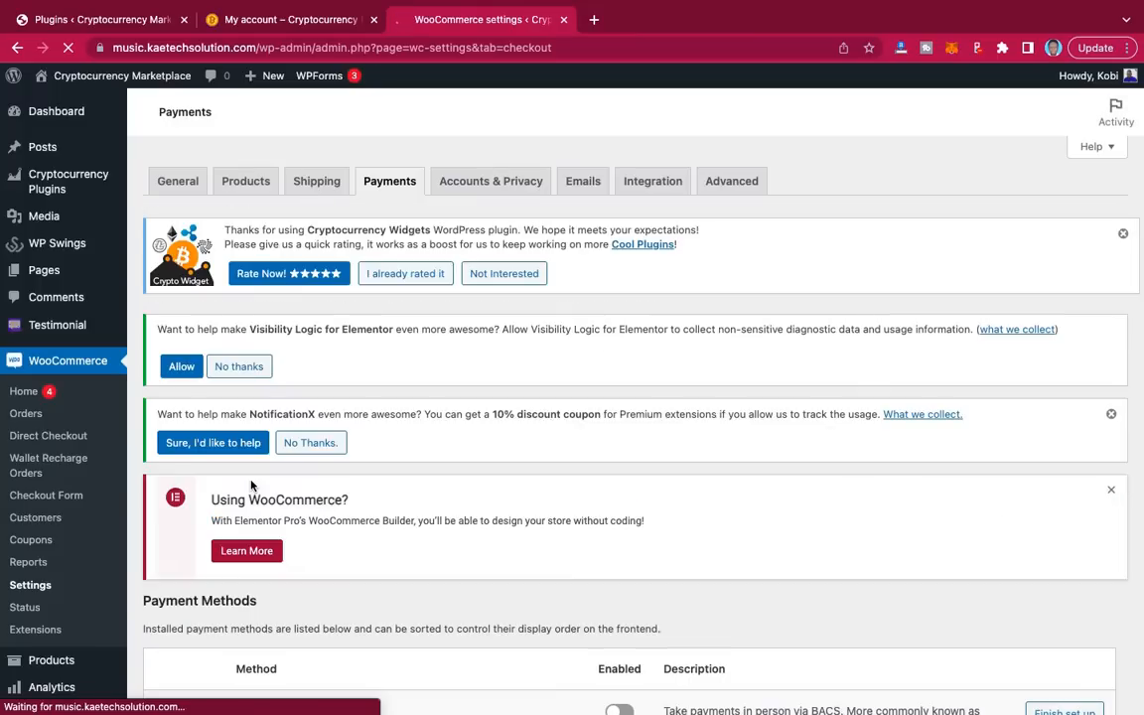
scroll(331, 569, "down", 4)
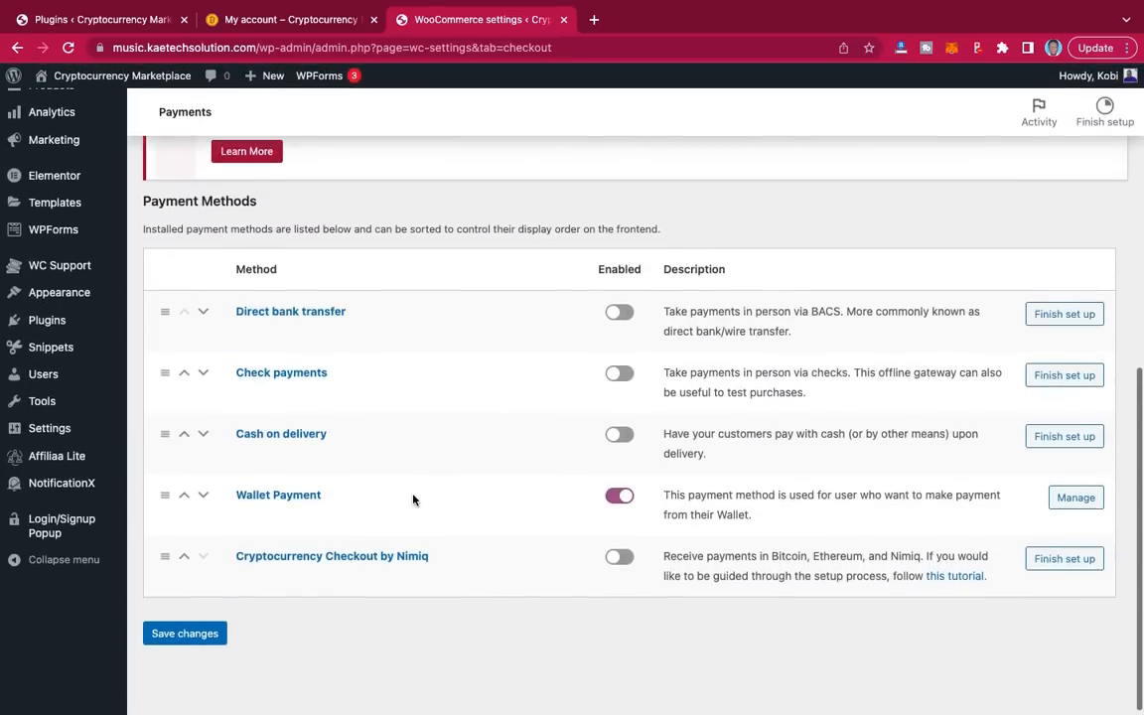
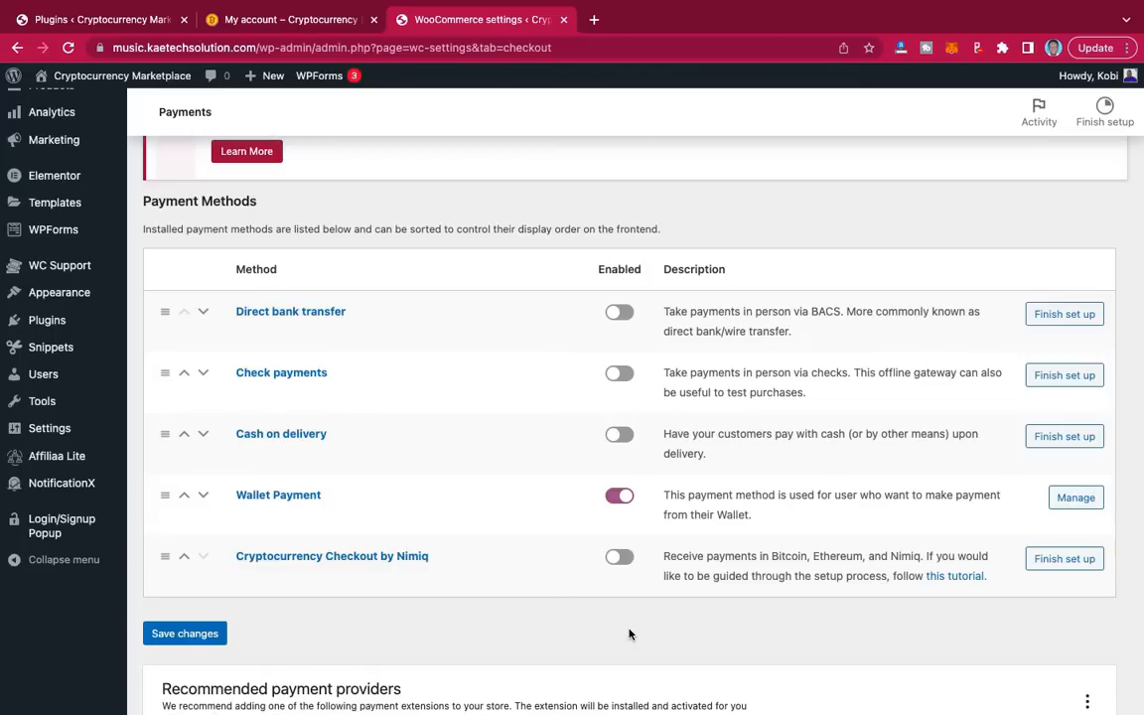
Step: Choose Finish set up beside Cryptocurrency Checkout by Nimiq in the Payments list
left_click(1055, 563)
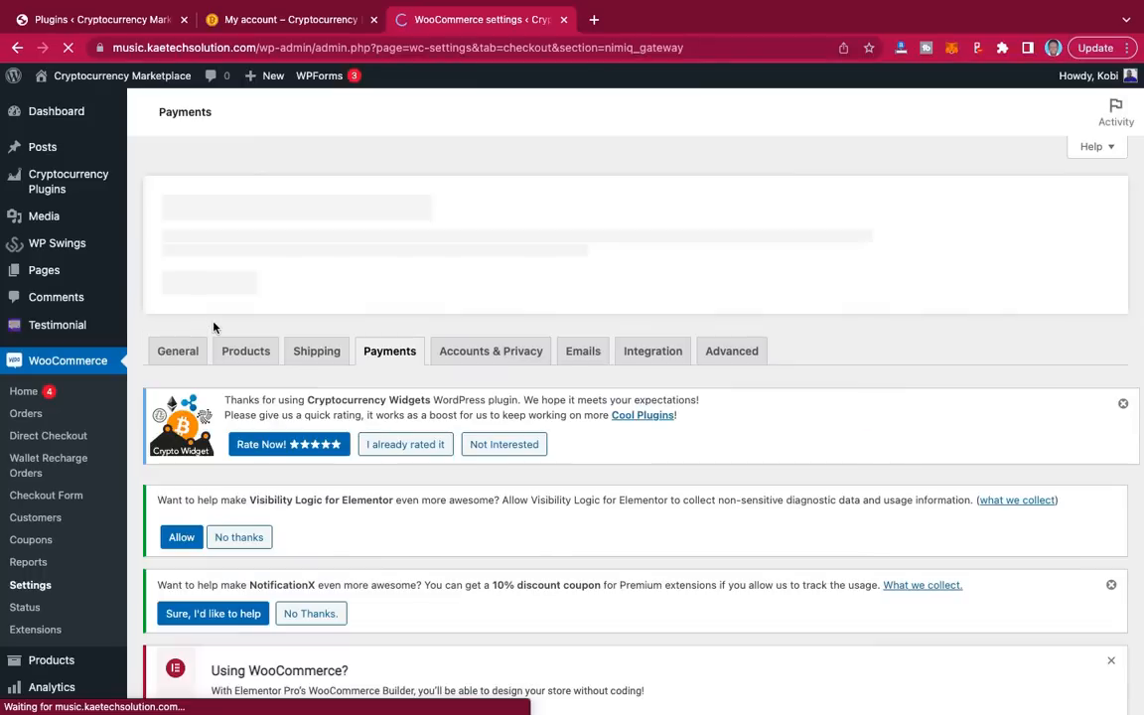
Step: Fill the Nimiq Wallet Address field from the saved autofill suggestion
scroll(471, 444, "down", 5)
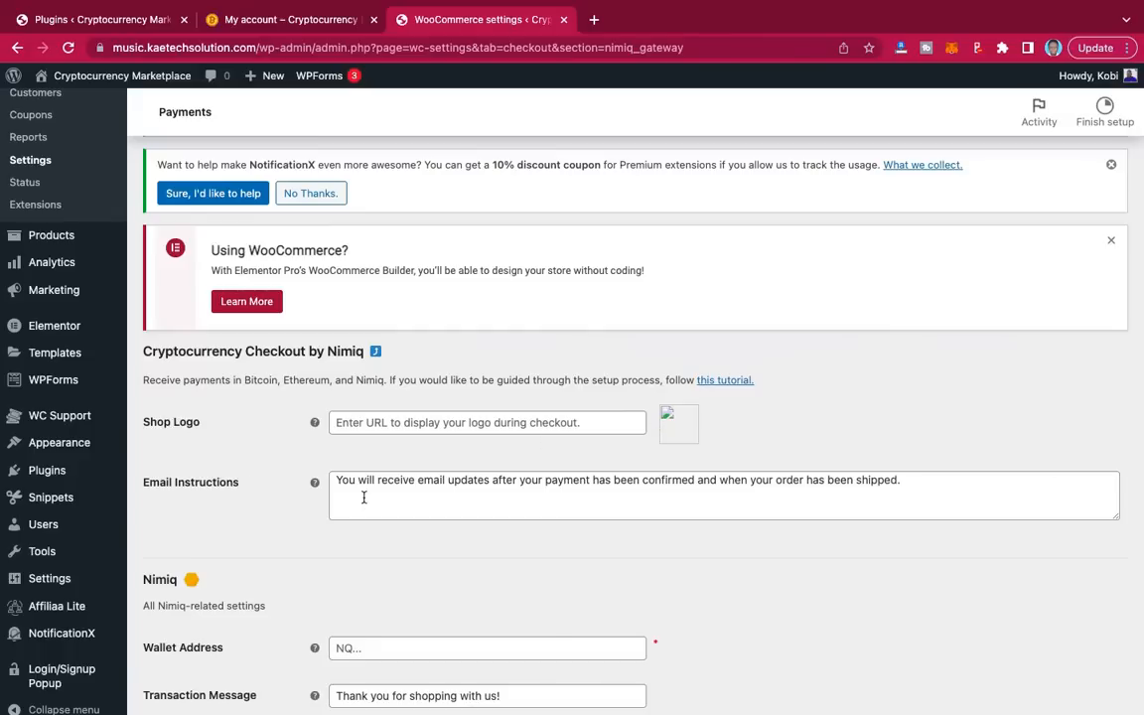
scroll(577, 496, "down", 1)
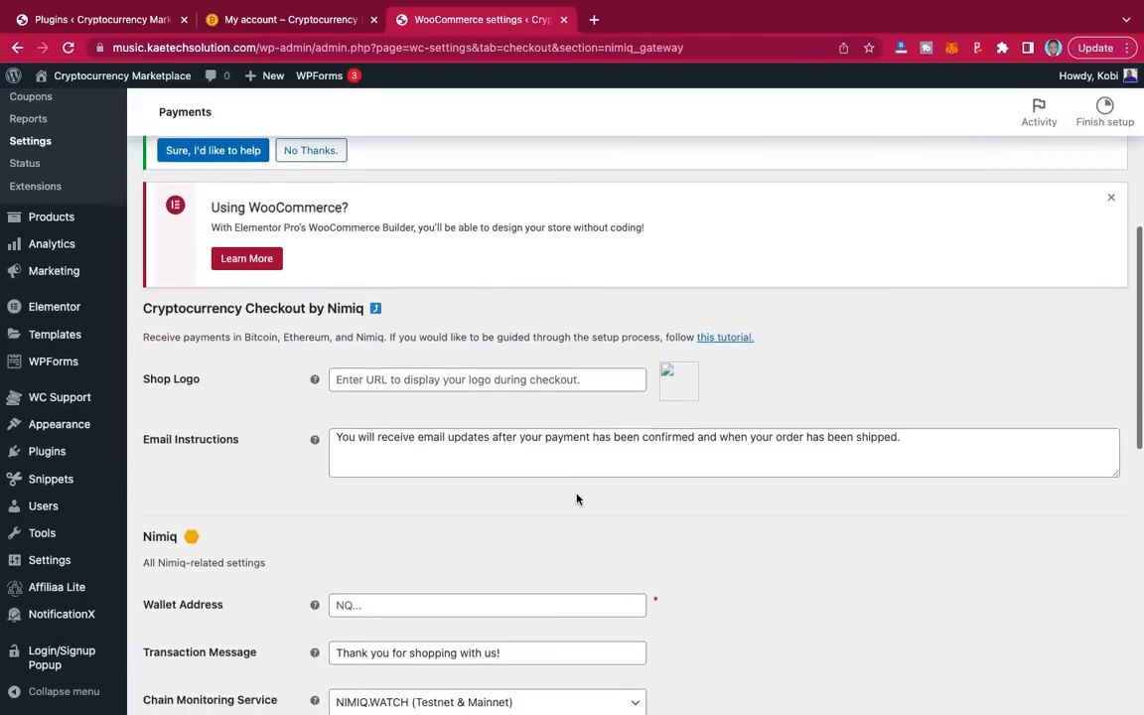
scroll(577, 499, "down", 1)
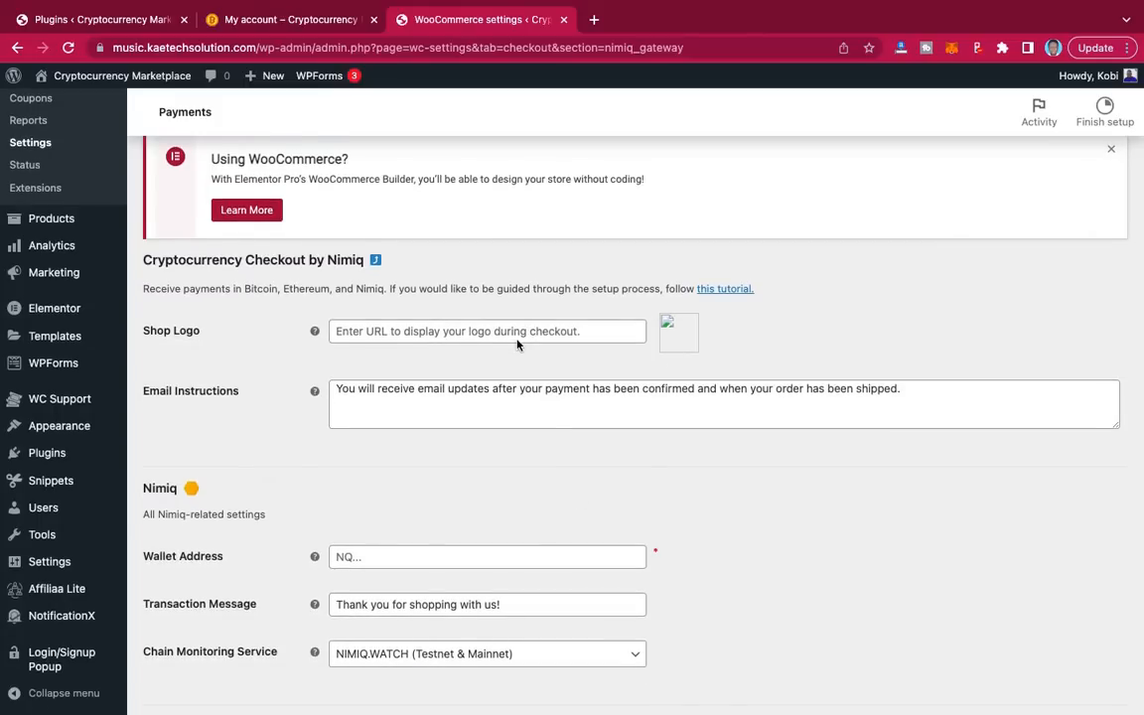
scroll(462, 444, "down", 3)
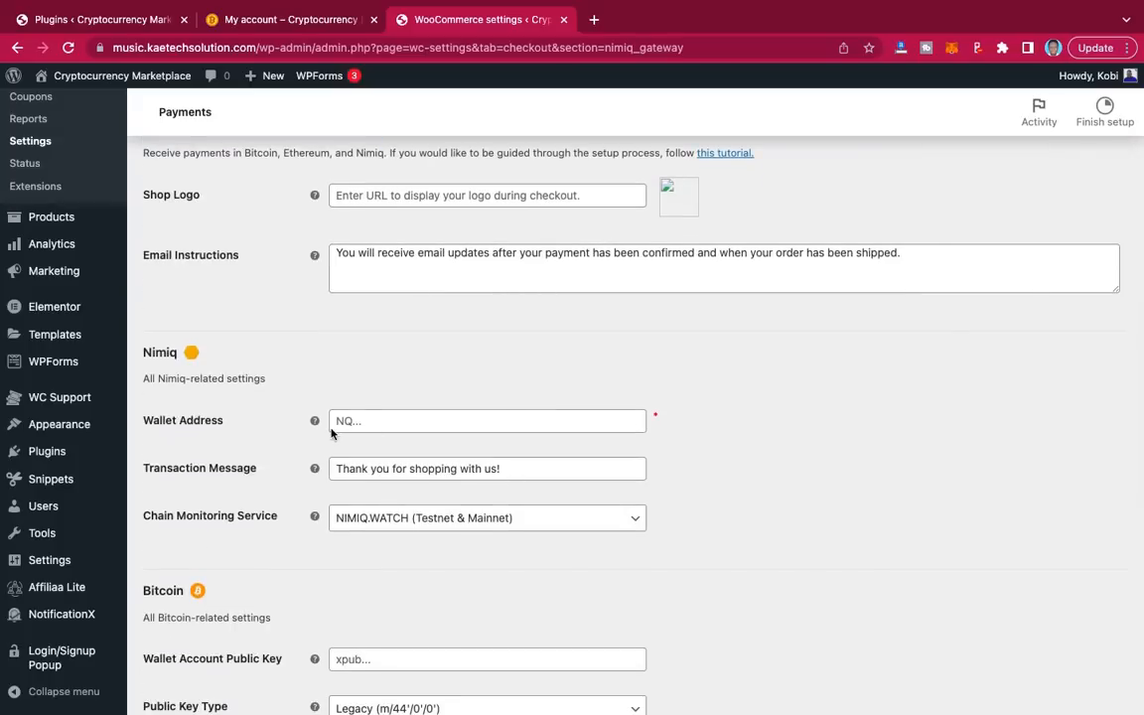
left_click(406, 418)
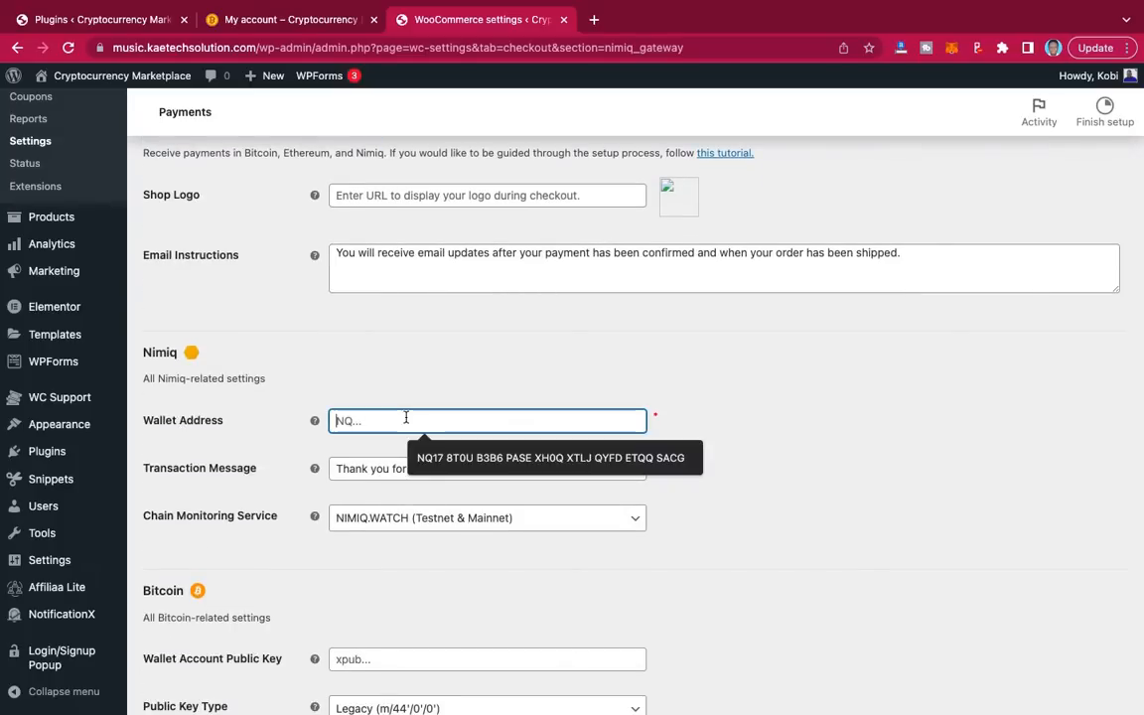
left_click(438, 457)
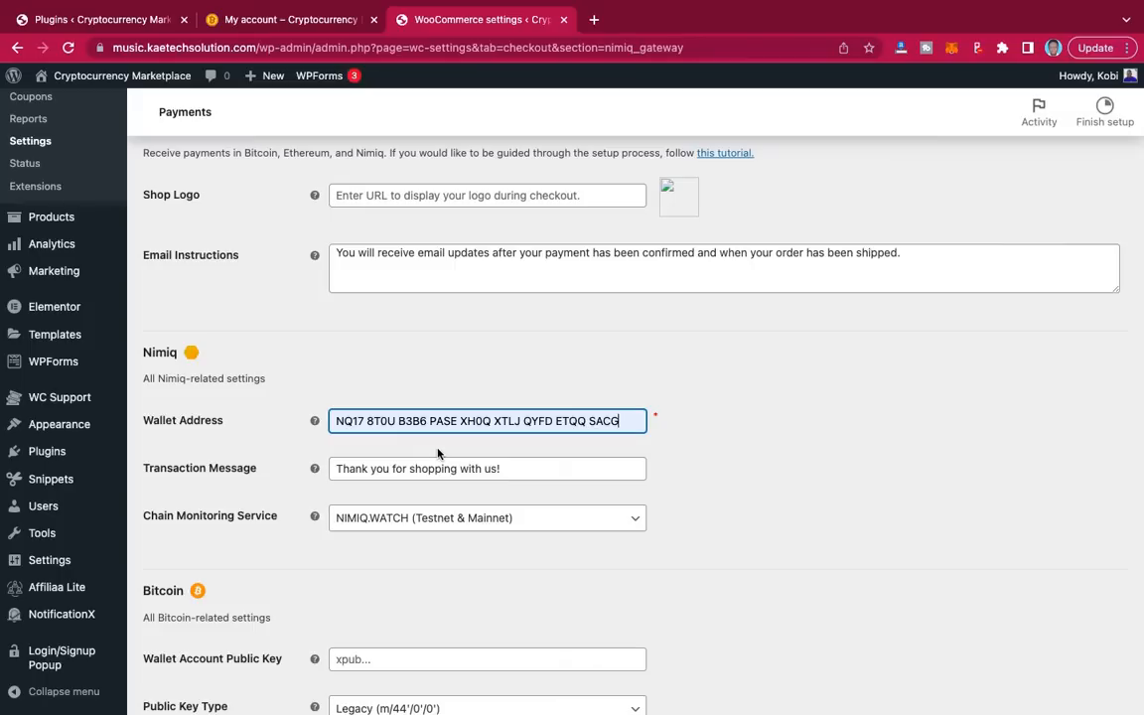
Step: Fill the Bitcoin Wallet Account Public Key from autofill and save the settings
scroll(437, 454, "down", 2)
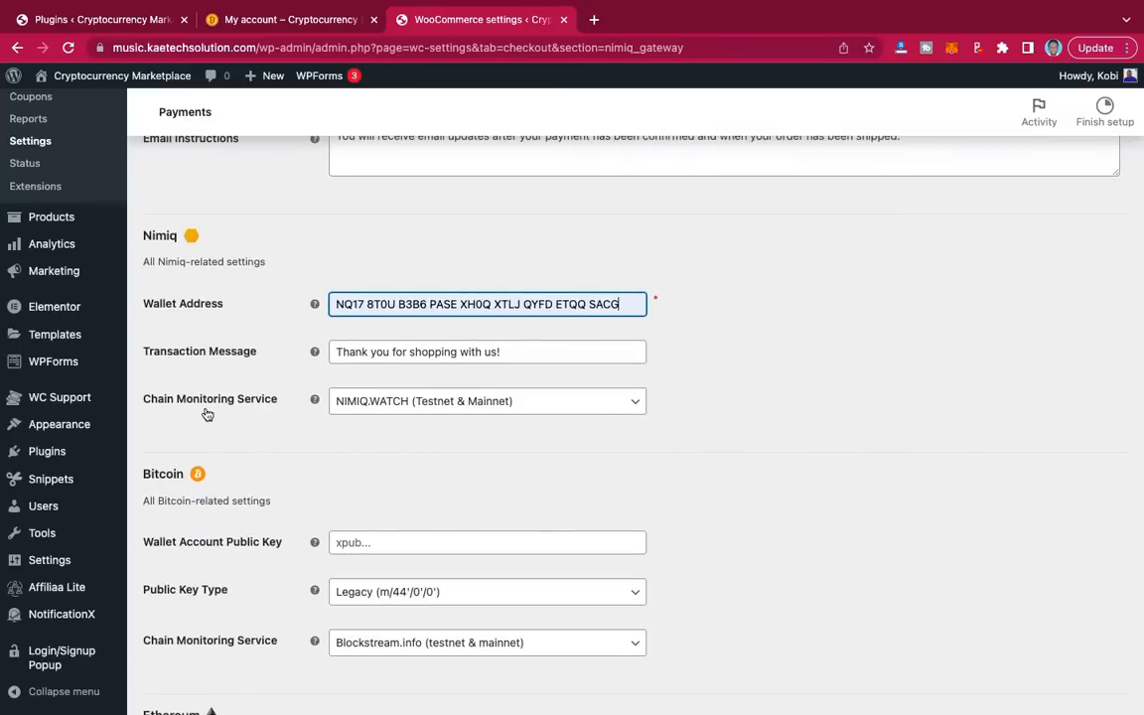
scroll(322, 440, "down", 3)
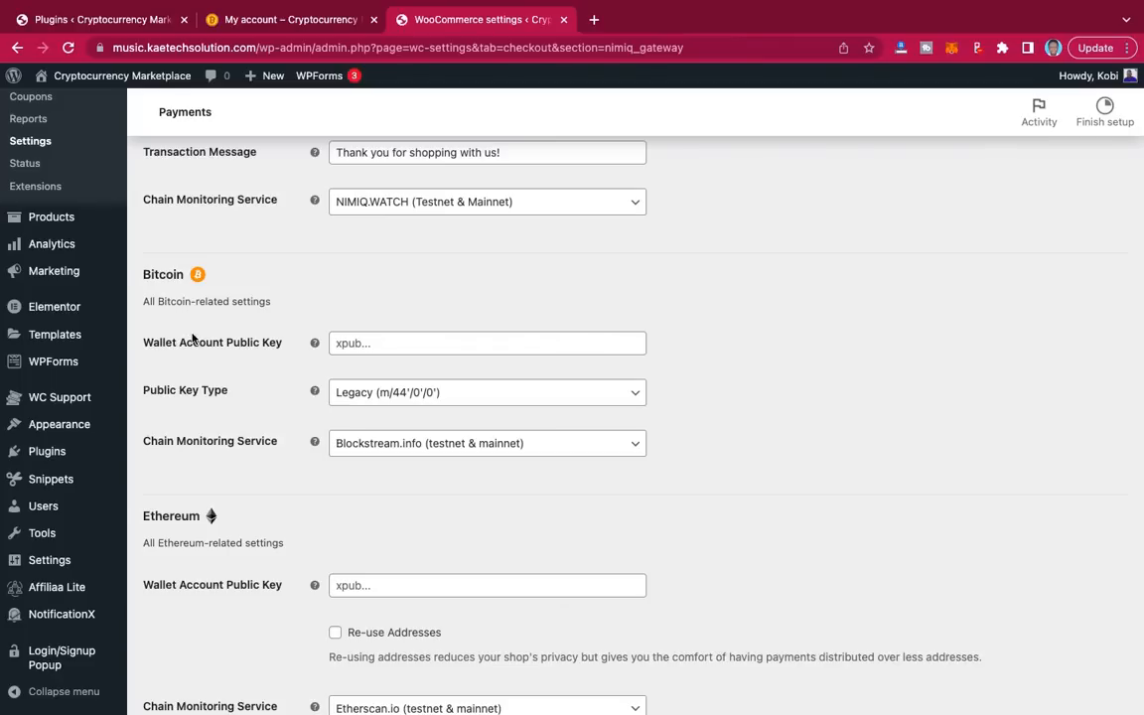
left_click(354, 341)
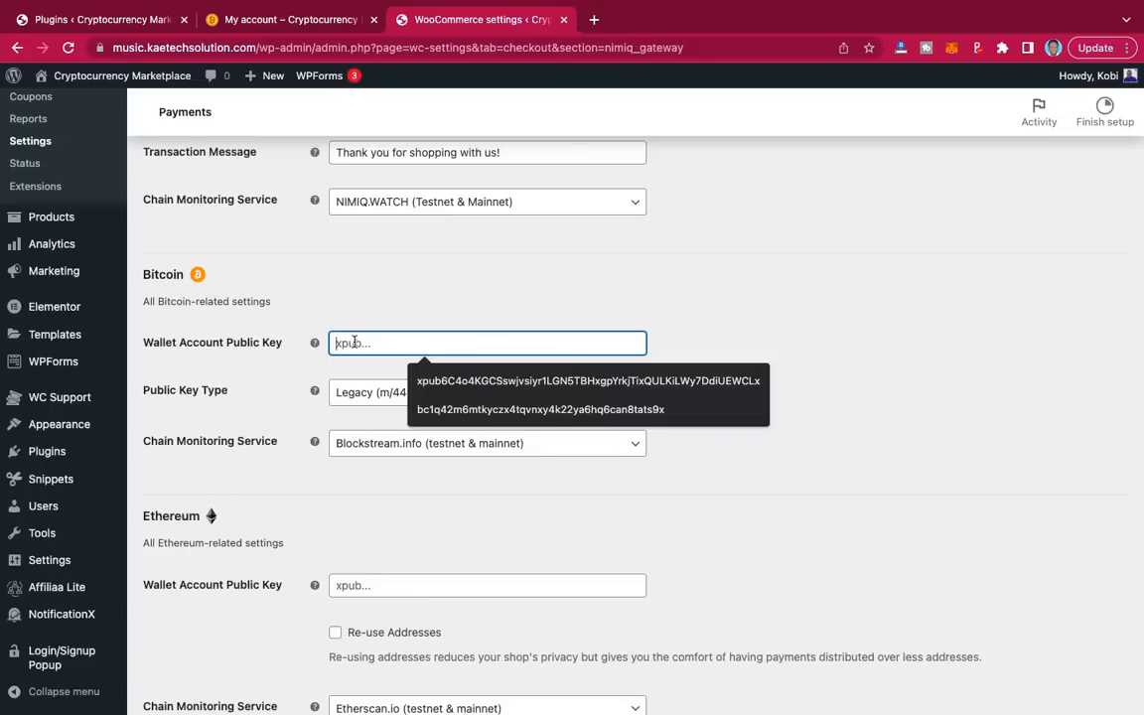
left_click(450, 383)
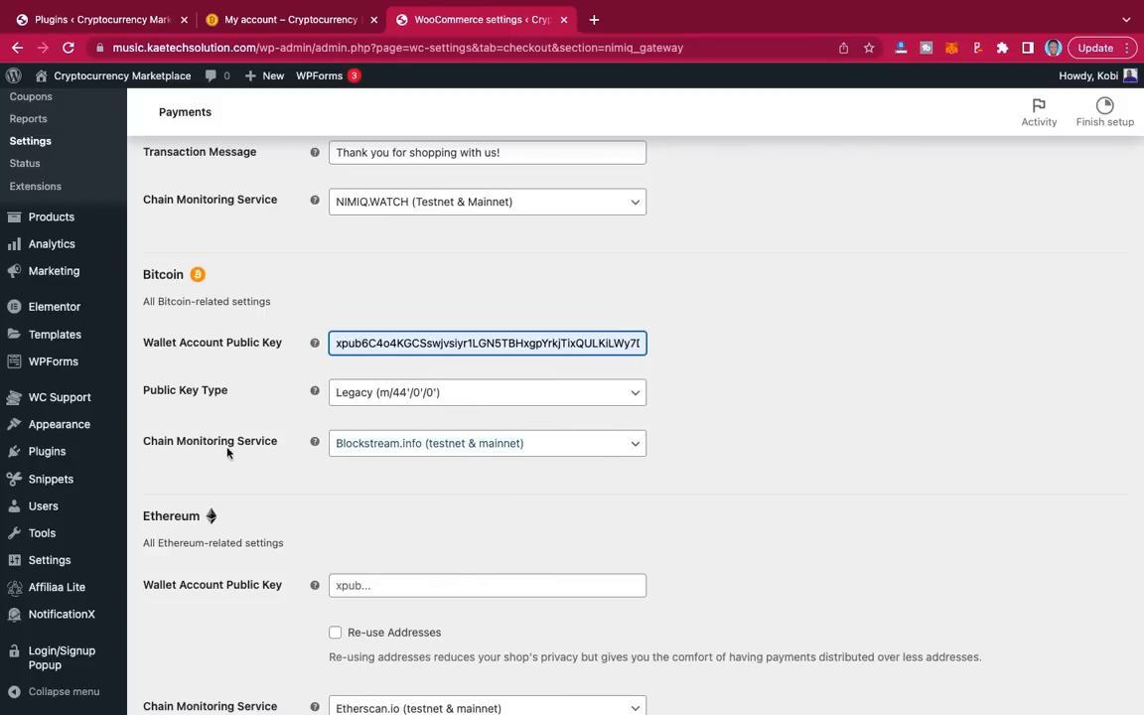
scroll(272, 450, "down", 3)
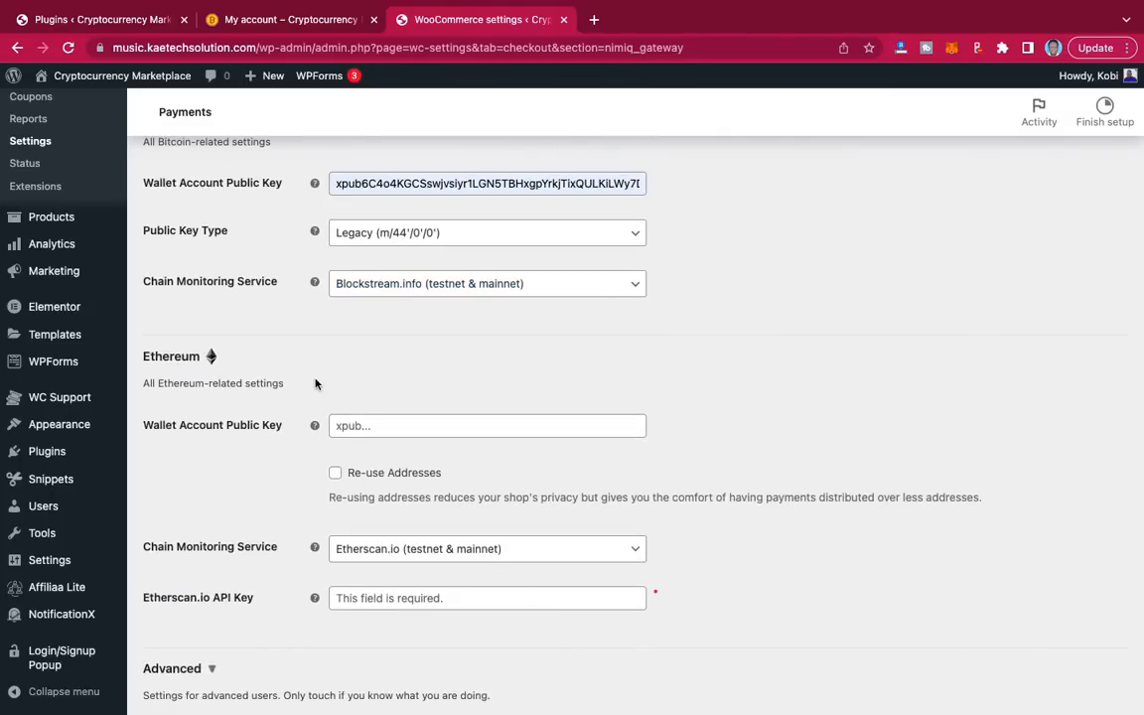
scroll(316, 384, "down", 2)
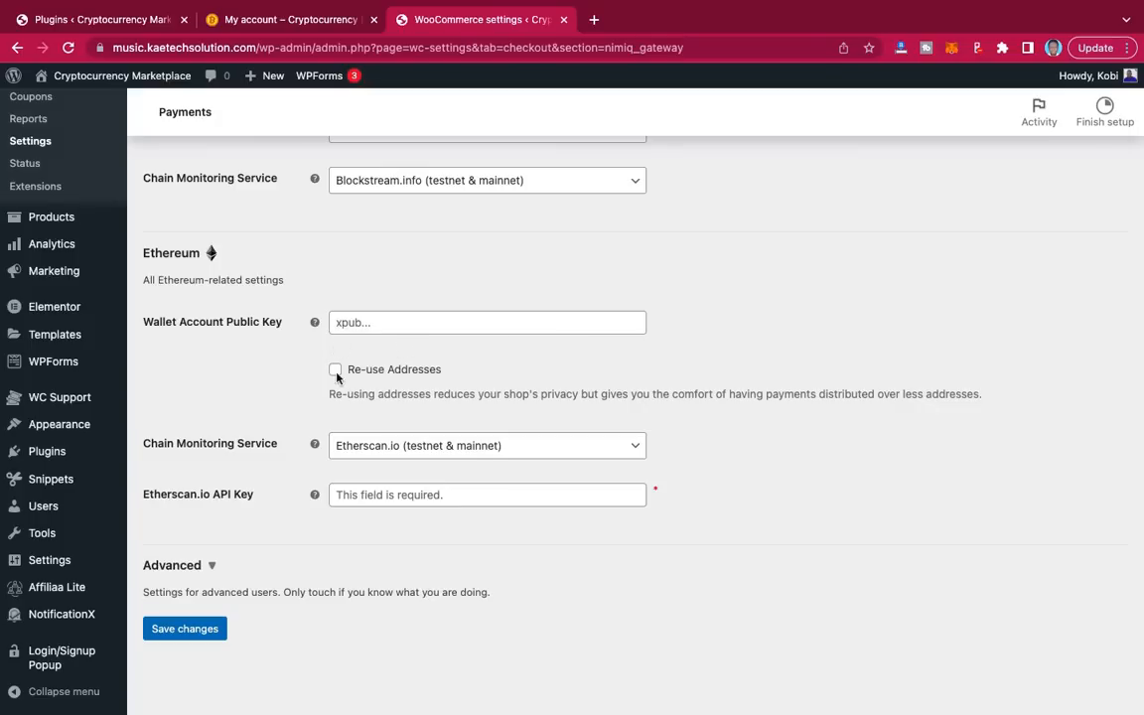
left_click(198, 630)
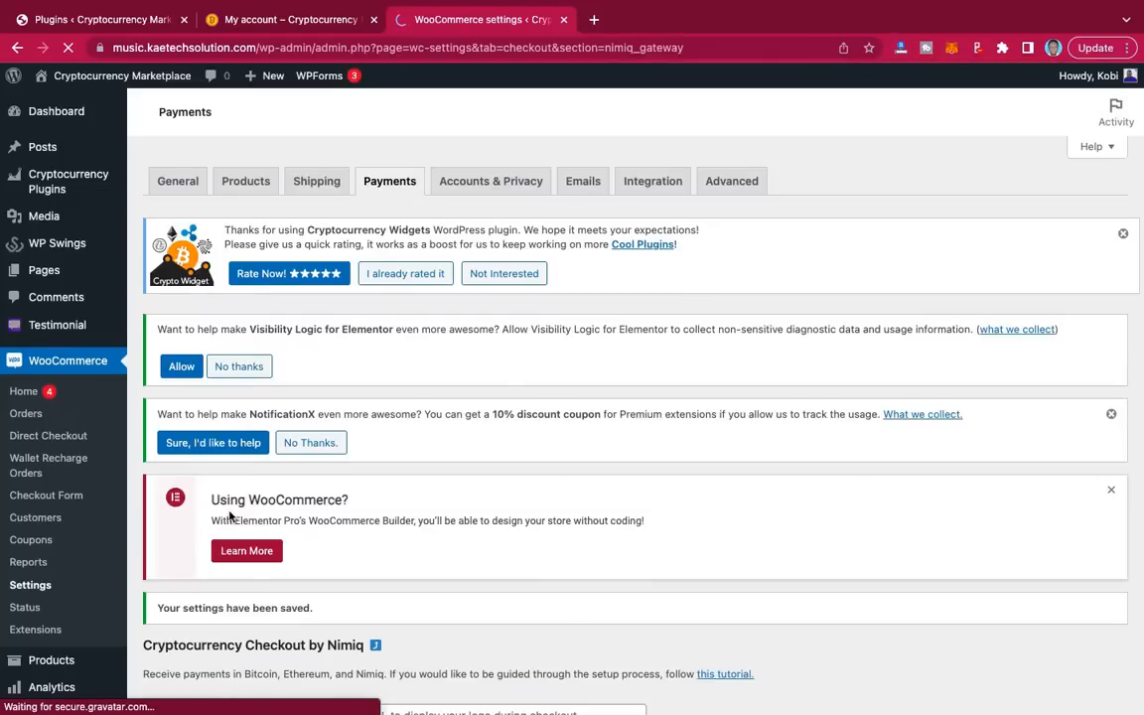
Step: Back on the Payments list, switch on the Nimiq Enabled toggle and save changes
scroll(446, 468, "down", 2)
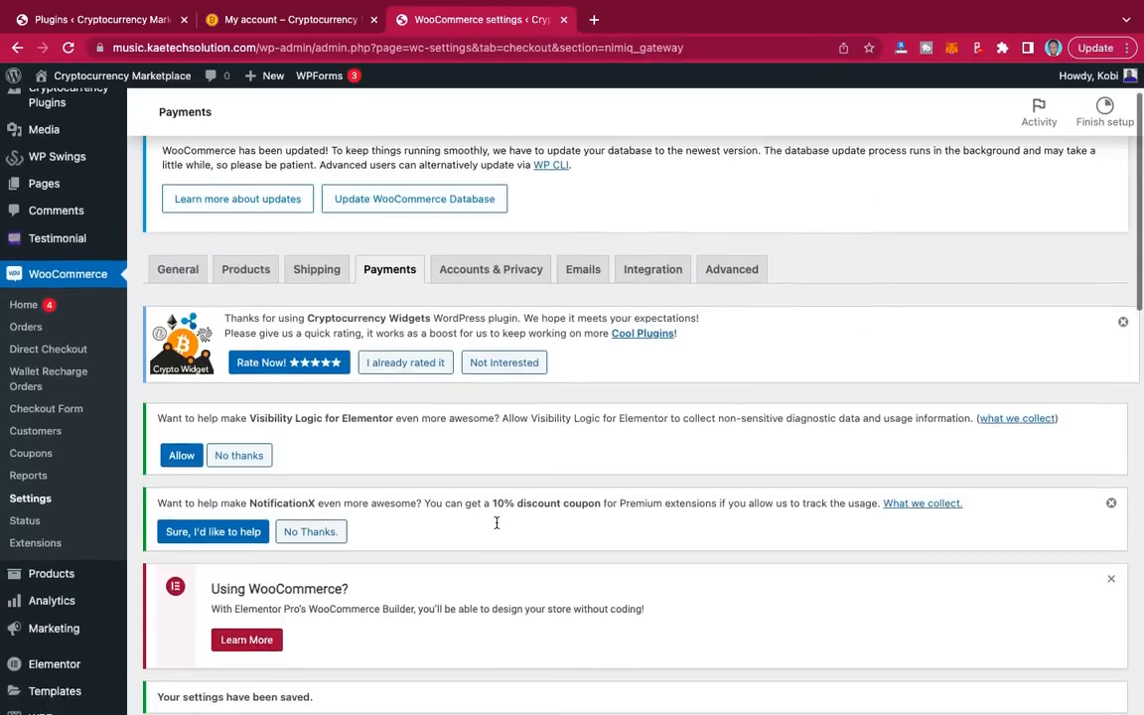
scroll(497, 524, "down", 5)
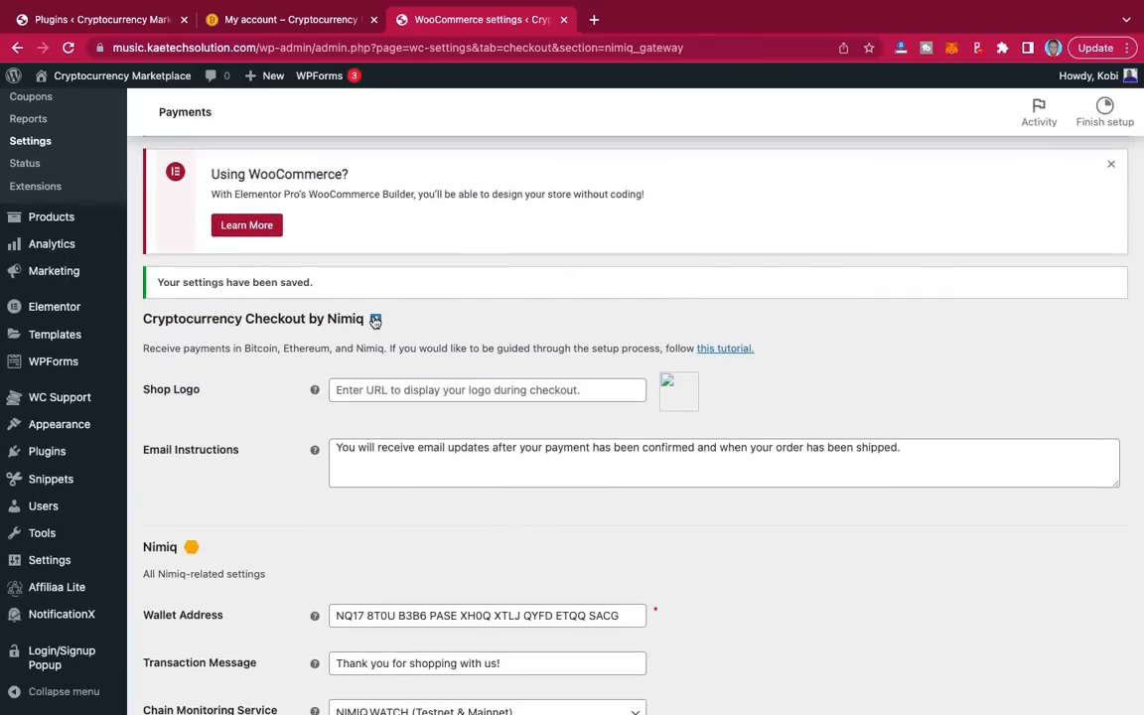
left_click(375, 320)
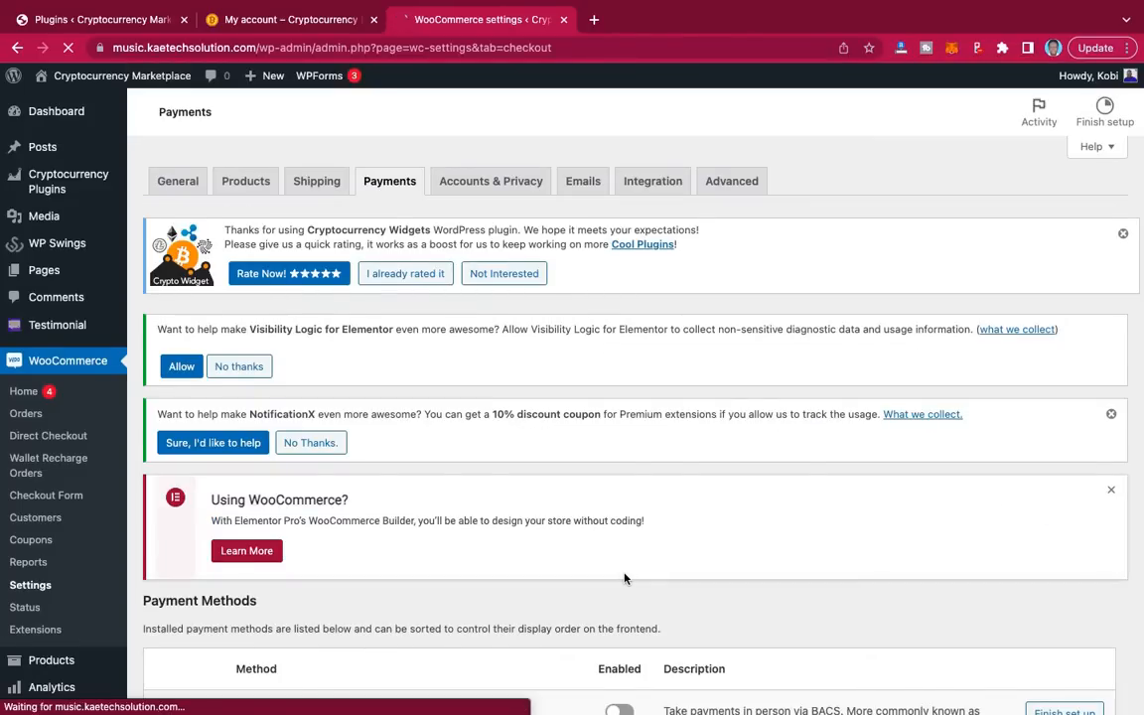
scroll(624, 578, "down", 5)
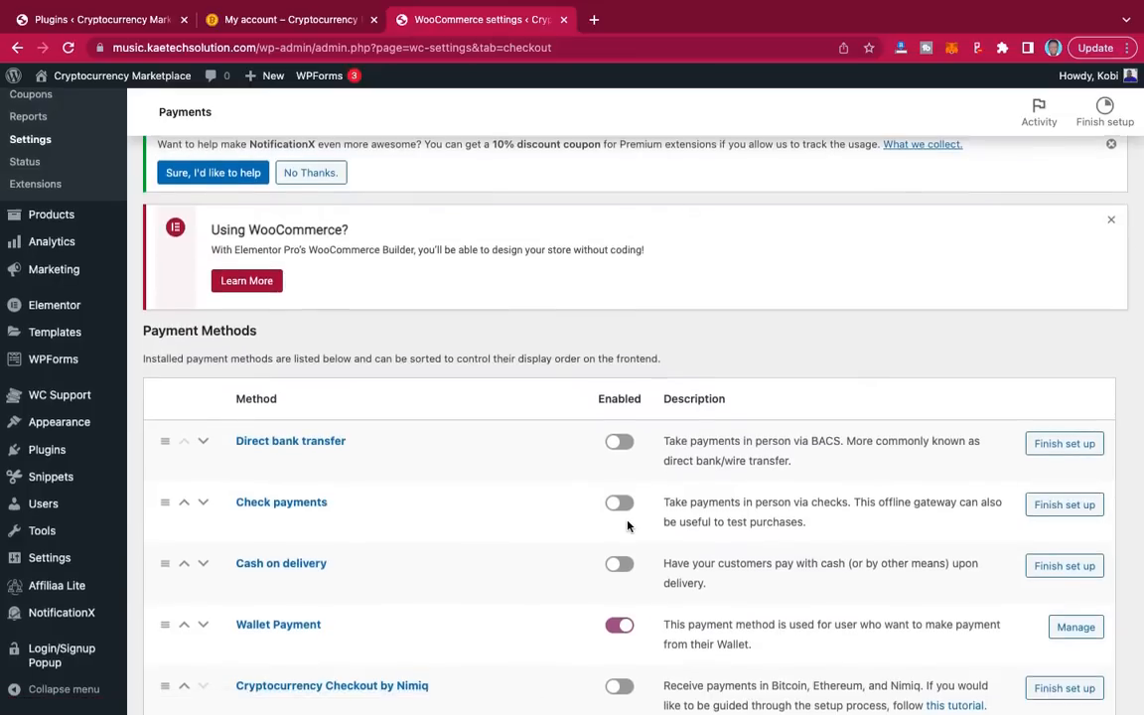
scroll(635, 584, "down", 3)
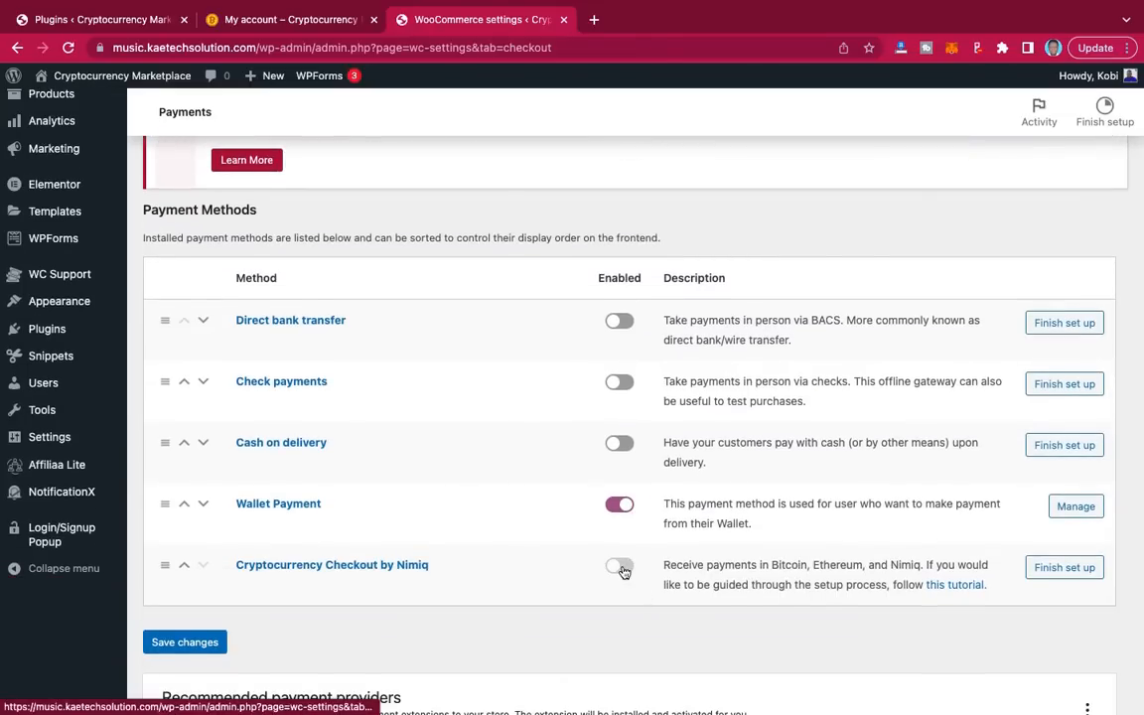
left_click(620, 567)
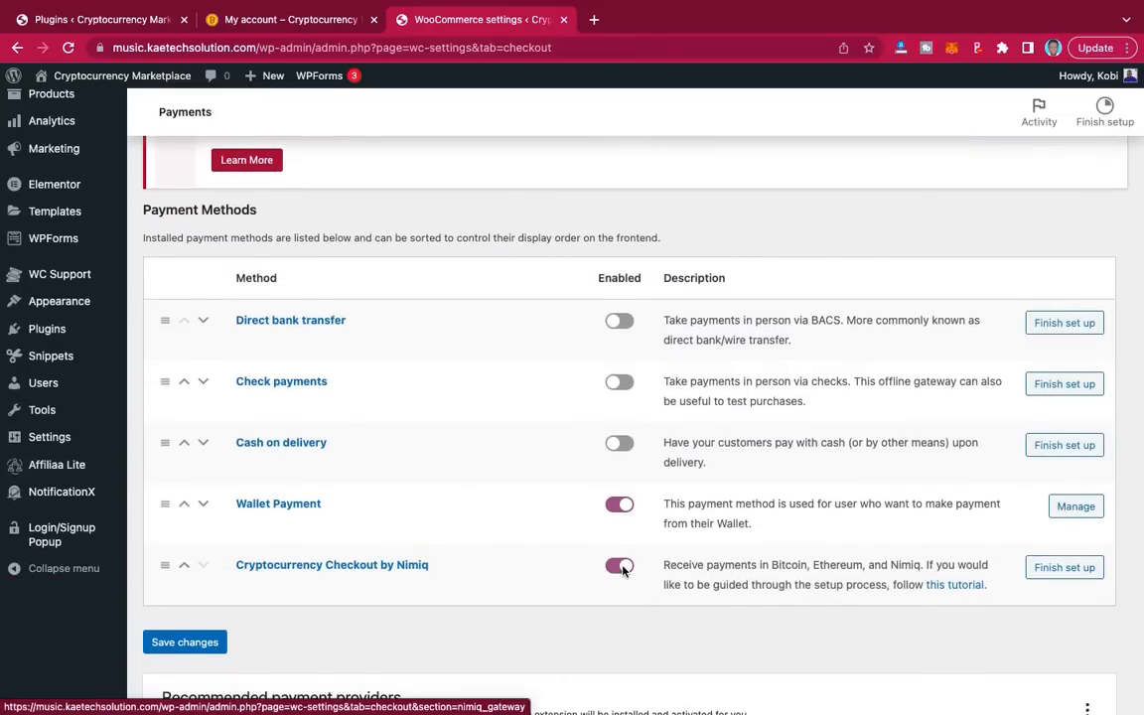
left_click(184, 641)
scroll(512, 605, "down", 5)
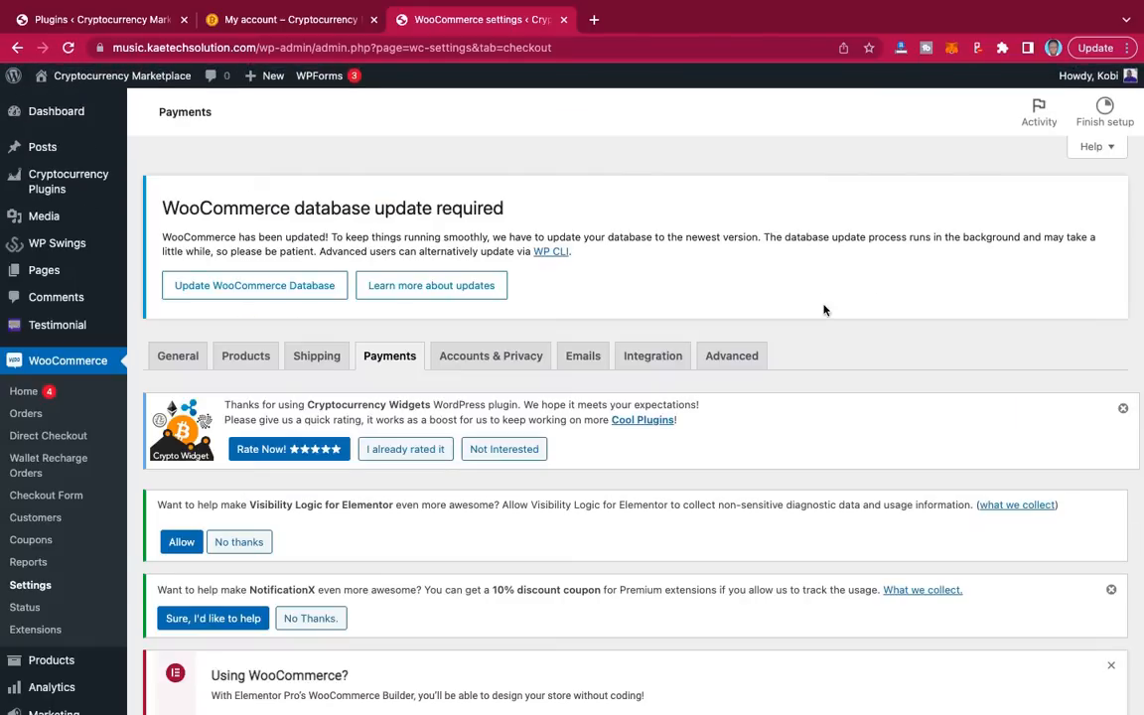
scroll(849, 388, "down", 5)
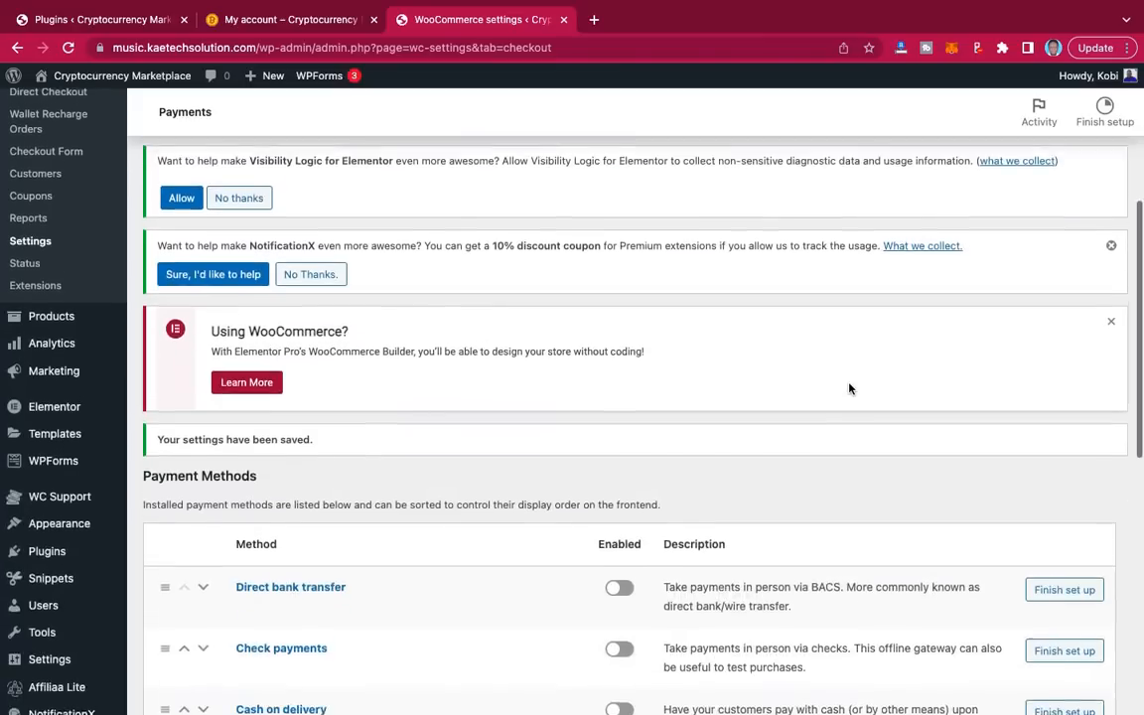
scroll(849, 389, "up", 3)
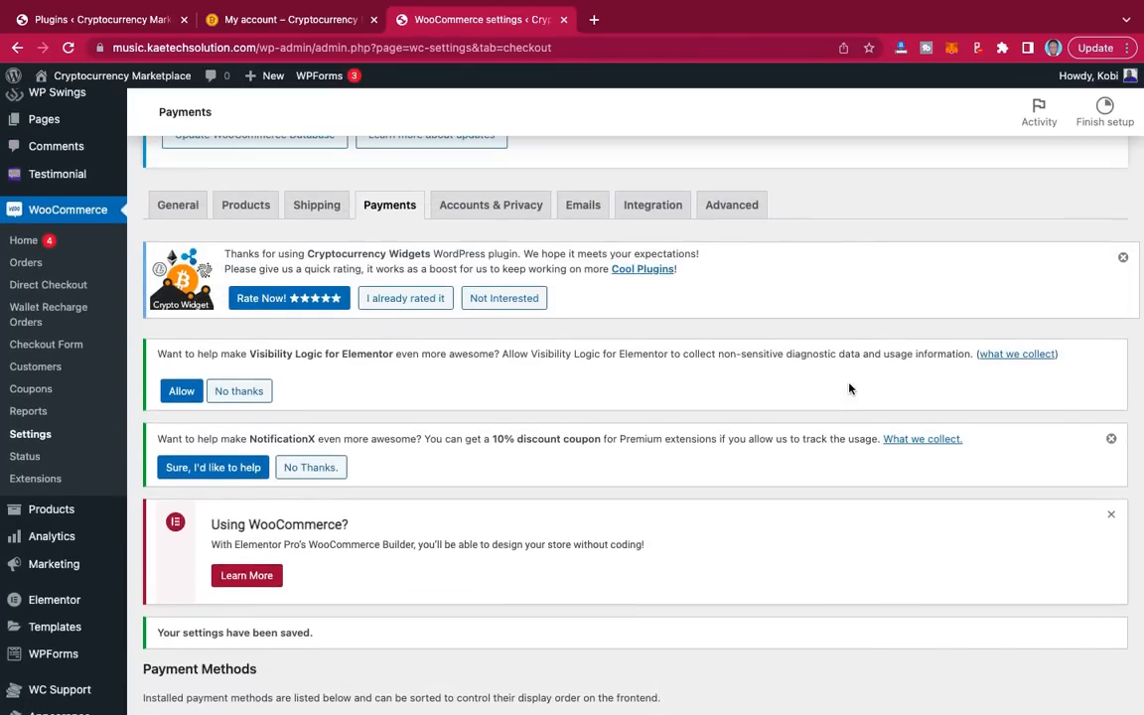
scroll(849, 388, "up", 1)
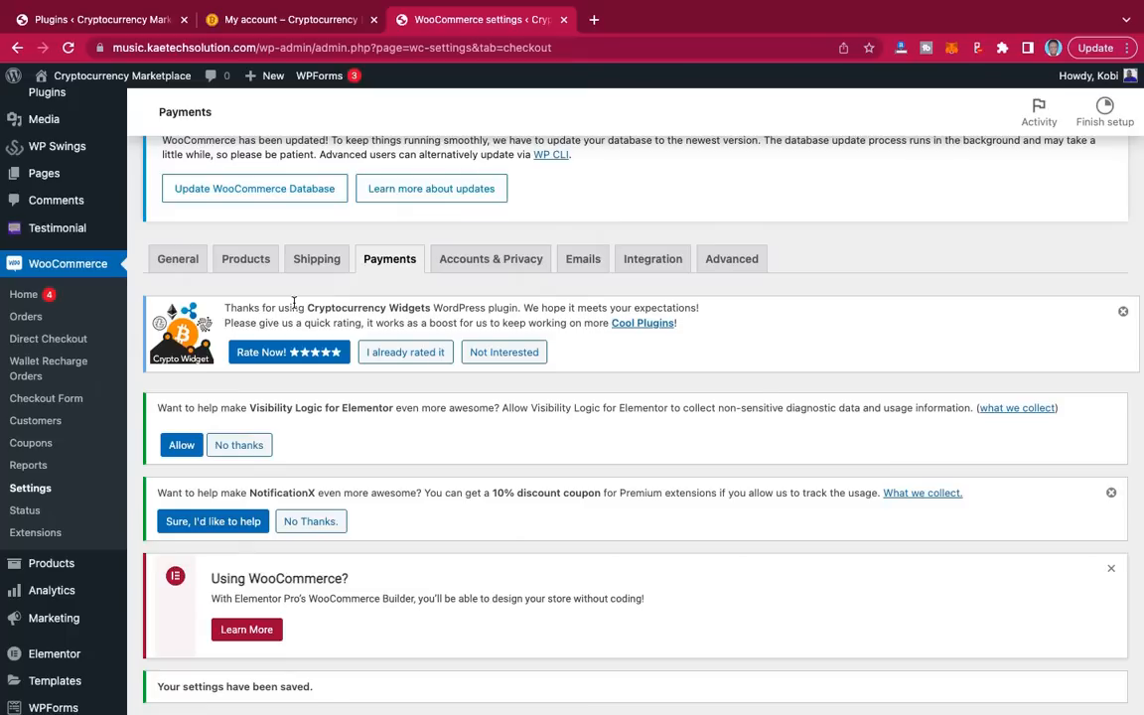
scroll(267, 276, "down", 1)
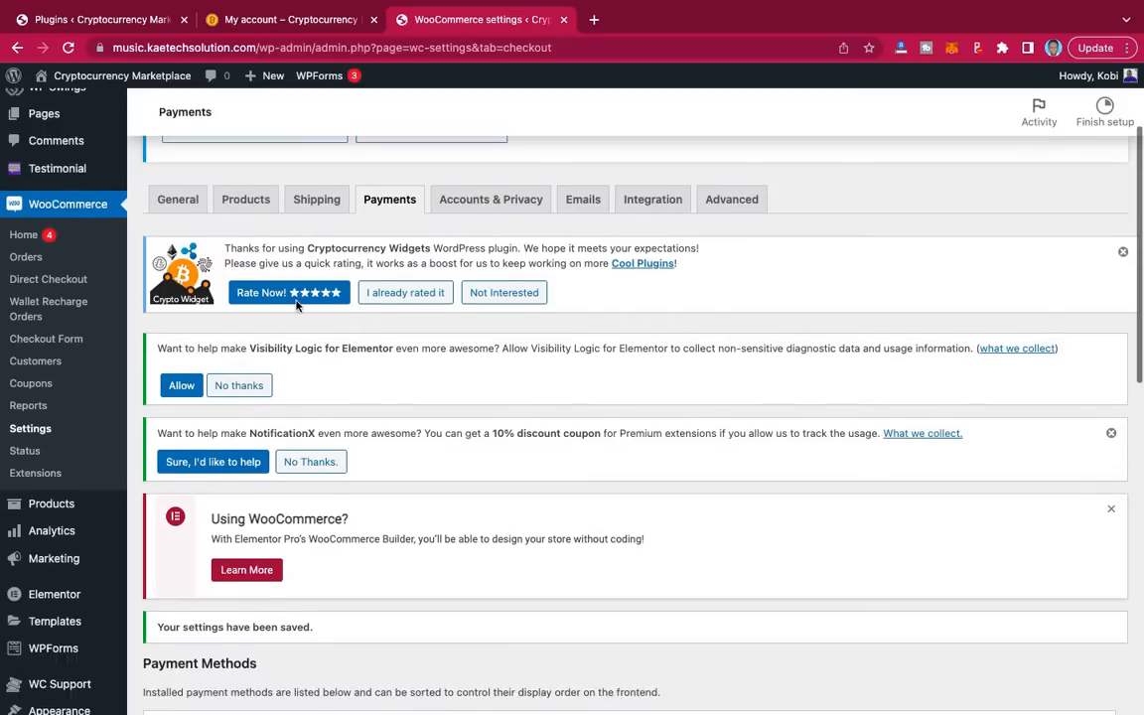
Step: Open the live site from Visit Site in a new browser tab
mouse_move(59, 75)
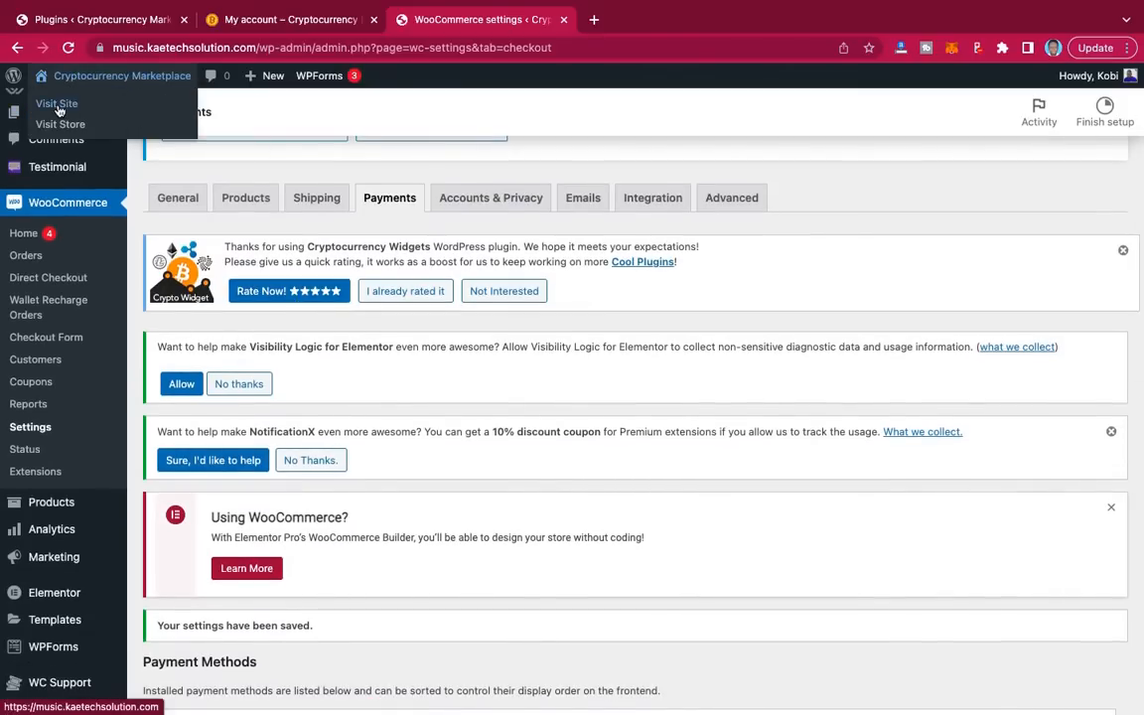
right_click(54, 103)
left_click(119, 132)
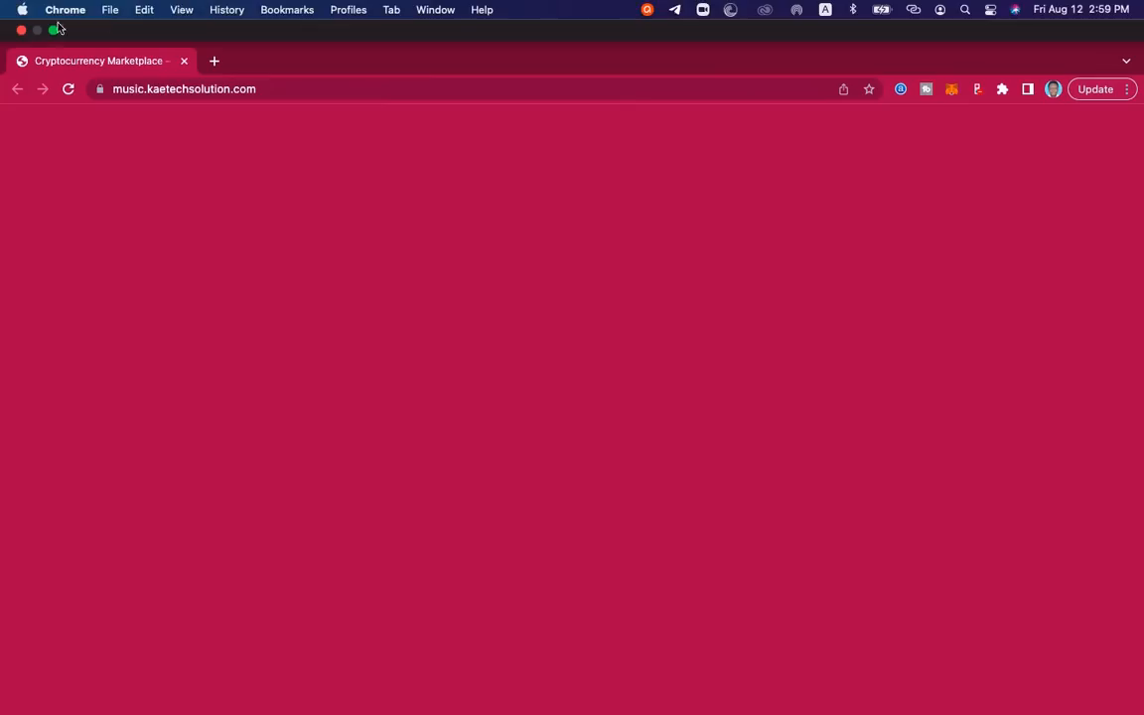
left_click(18, 29)
mouse_move(79, 78)
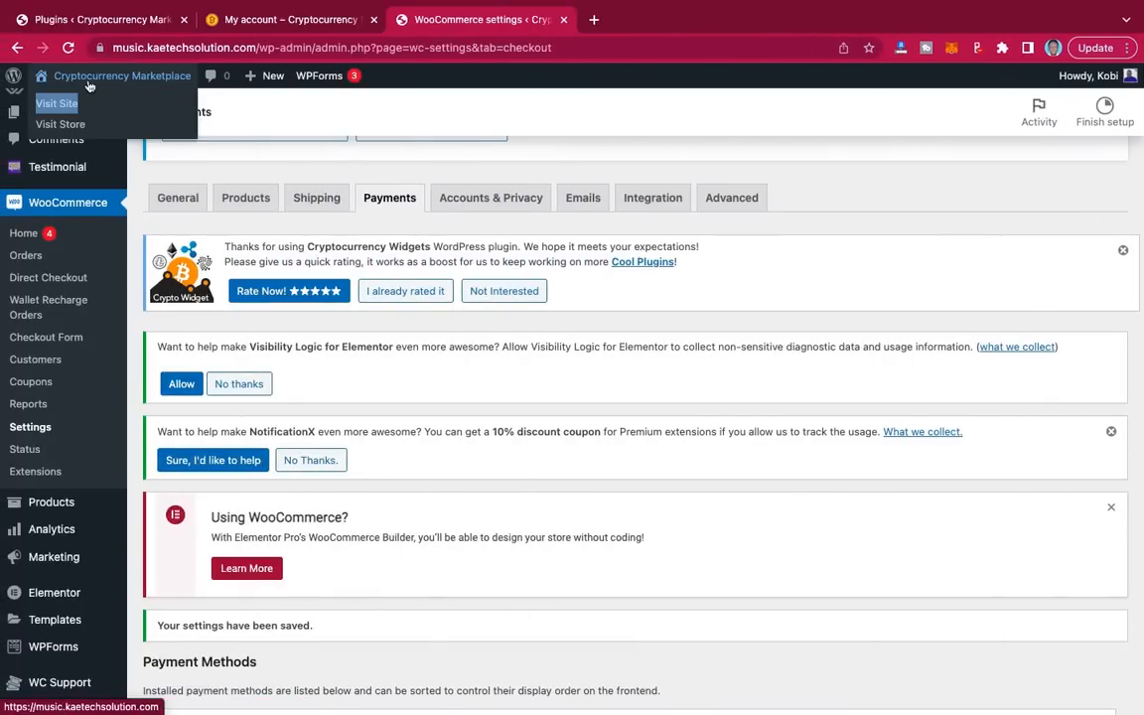
right_click(56, 107)
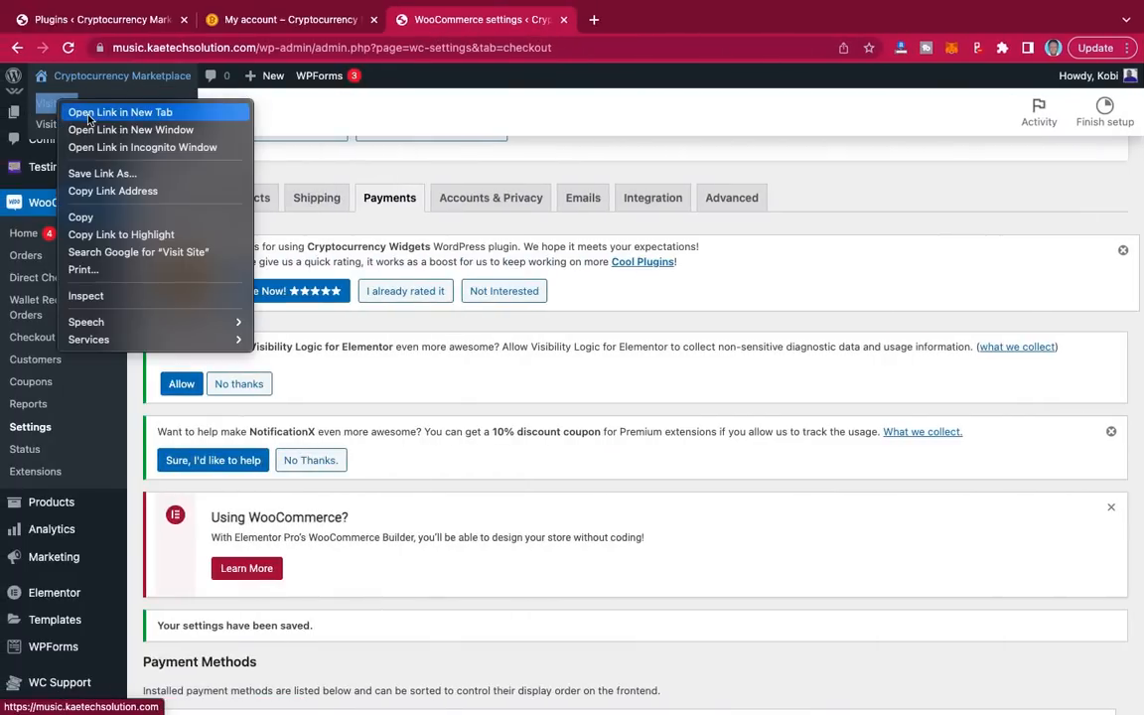
left_click(79, 105)
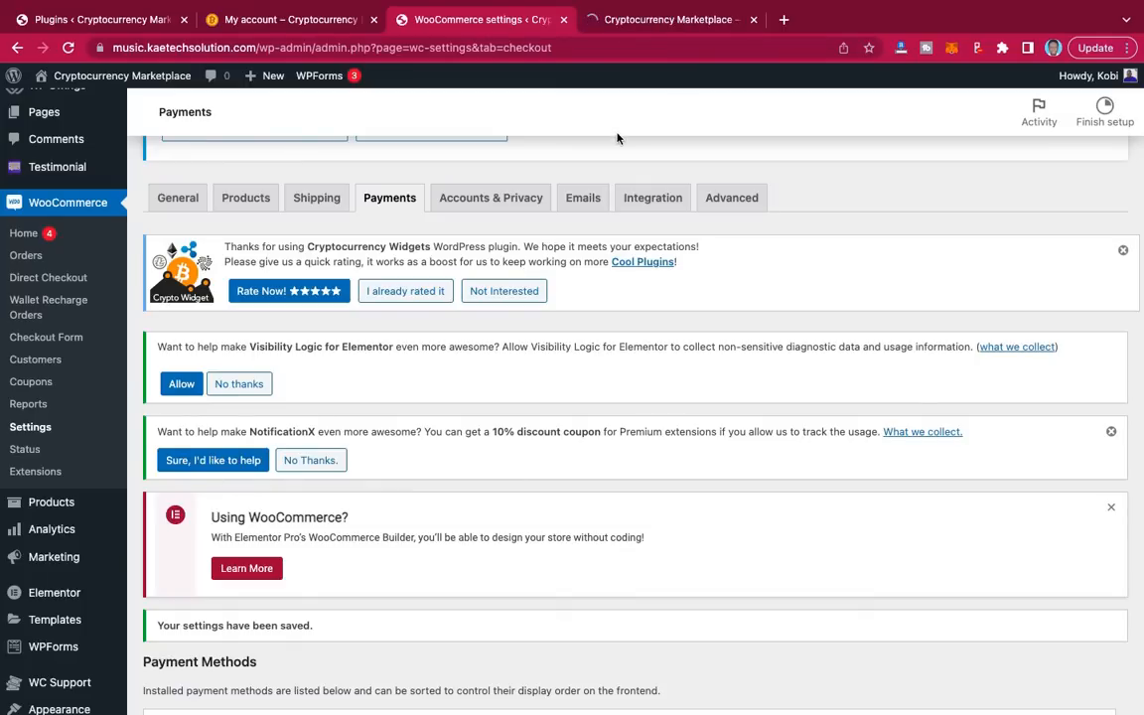
left_click(687, 20)
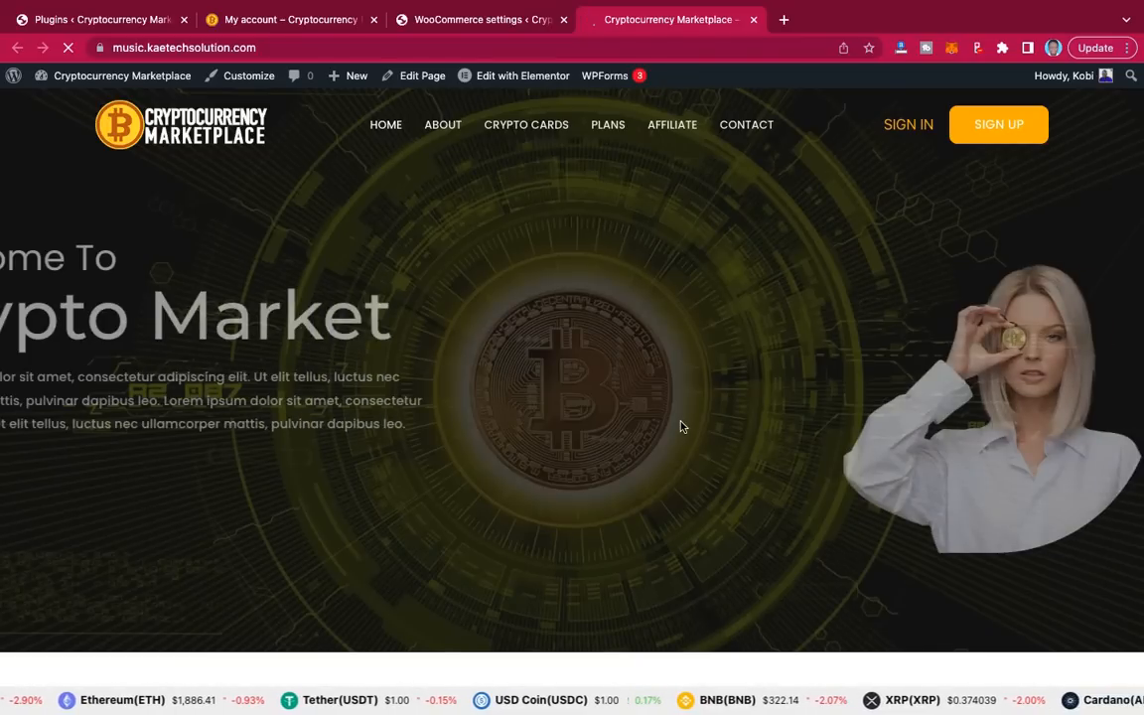
Step: Scroll the home page from the hero banner down to the Our Trading Packages plan cards
scroll(681, 426, "down", 20)
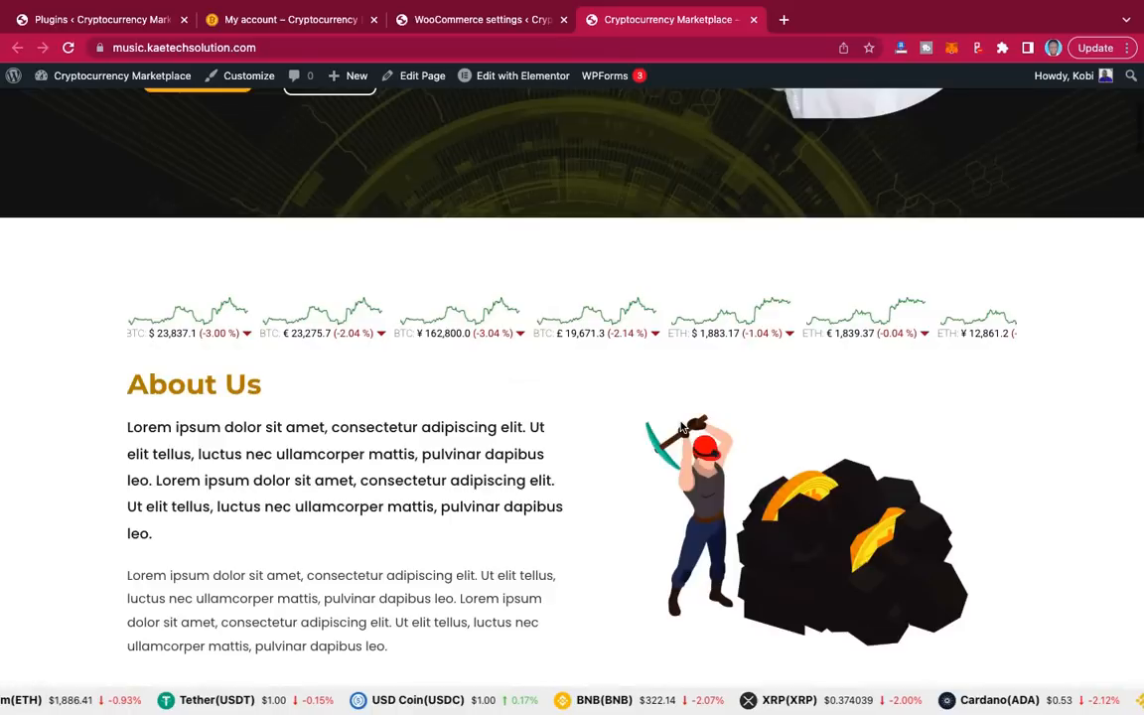
scroll(681, 426, "down", 7)
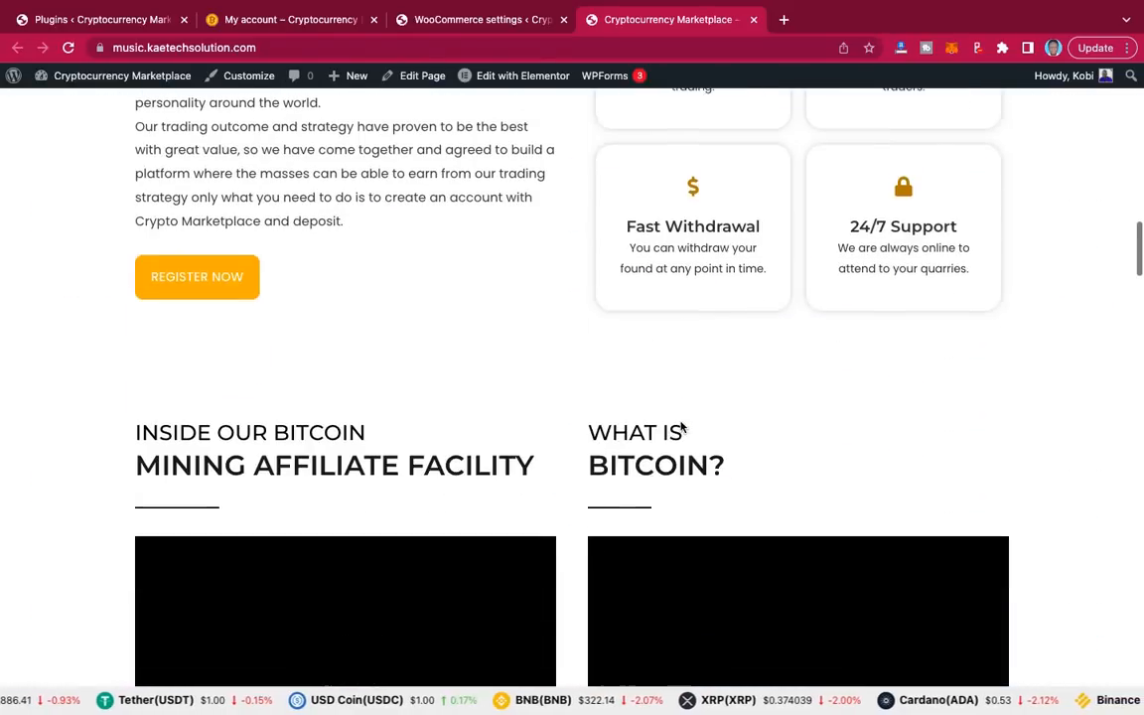
scroll(681, 426, "down", 10)
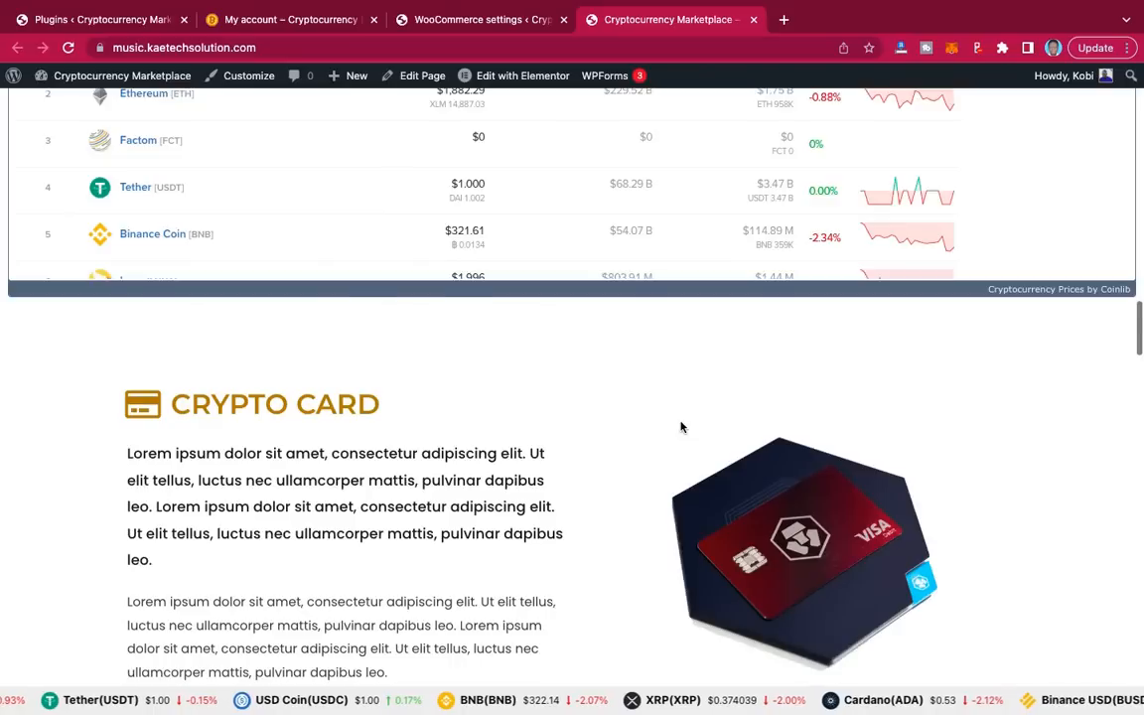
scroll(681, 426, "down", 4)
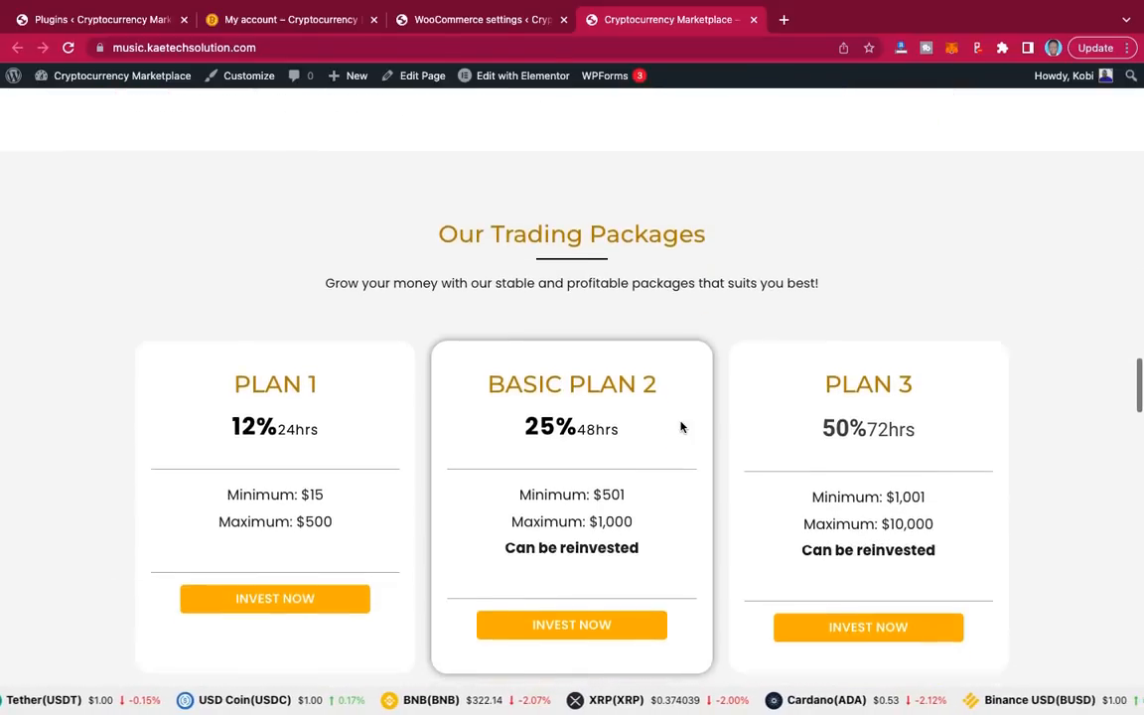
scroll(681, 426, "down", 2)
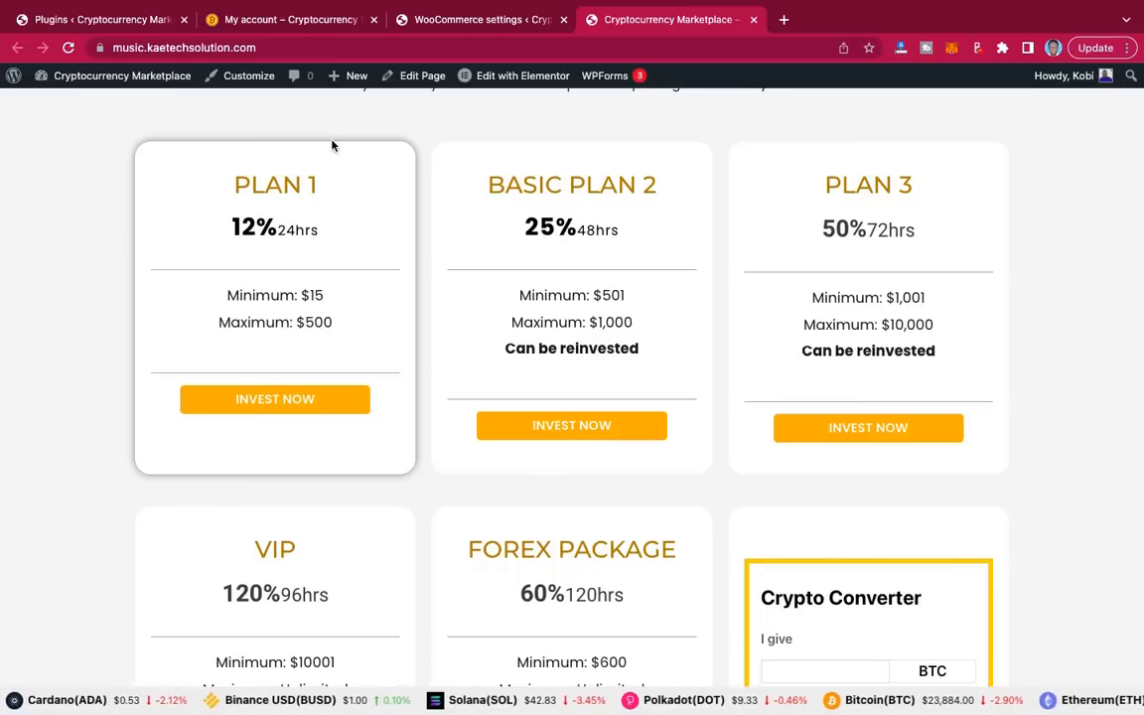
Step: Open the site in a new tab and go from My account to the investment plans page
left_click(116, 24)
mouse_move(82, 74)
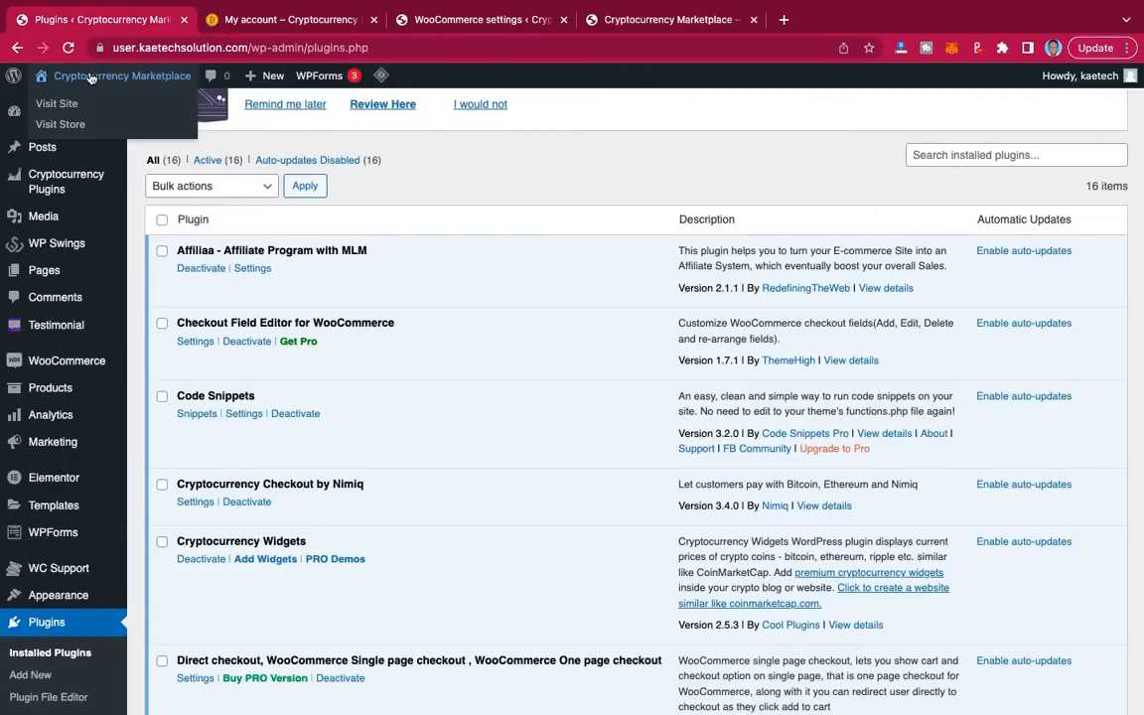
right_click(57, 105)
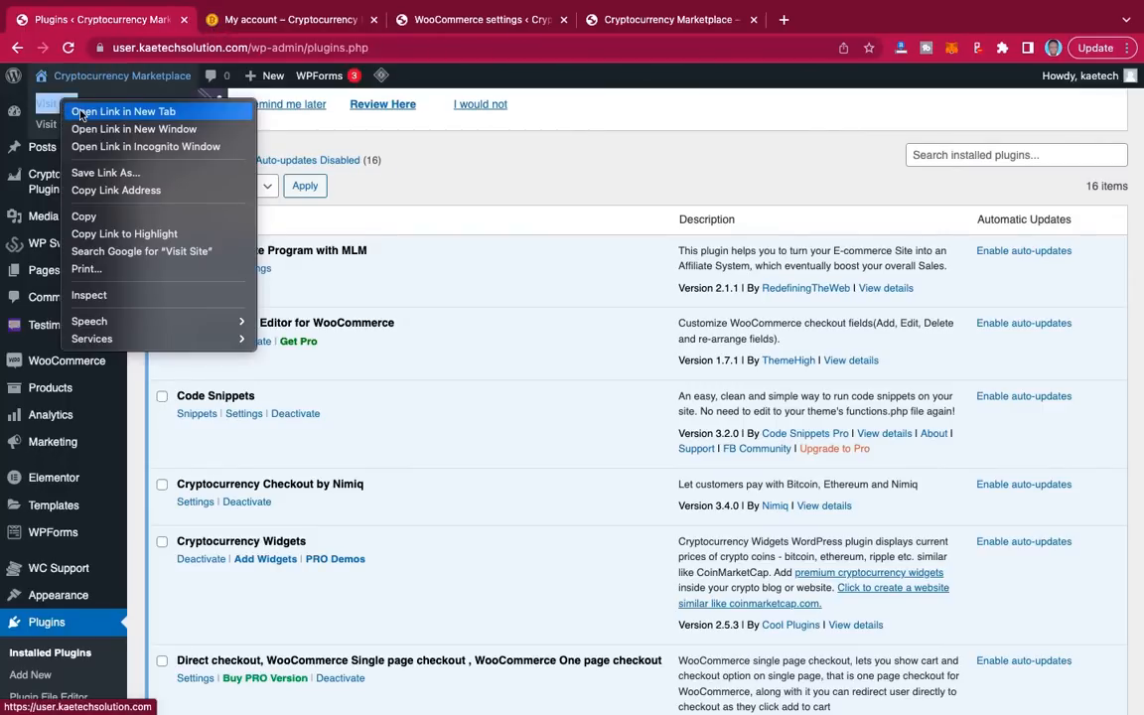
left_click(90, 111)
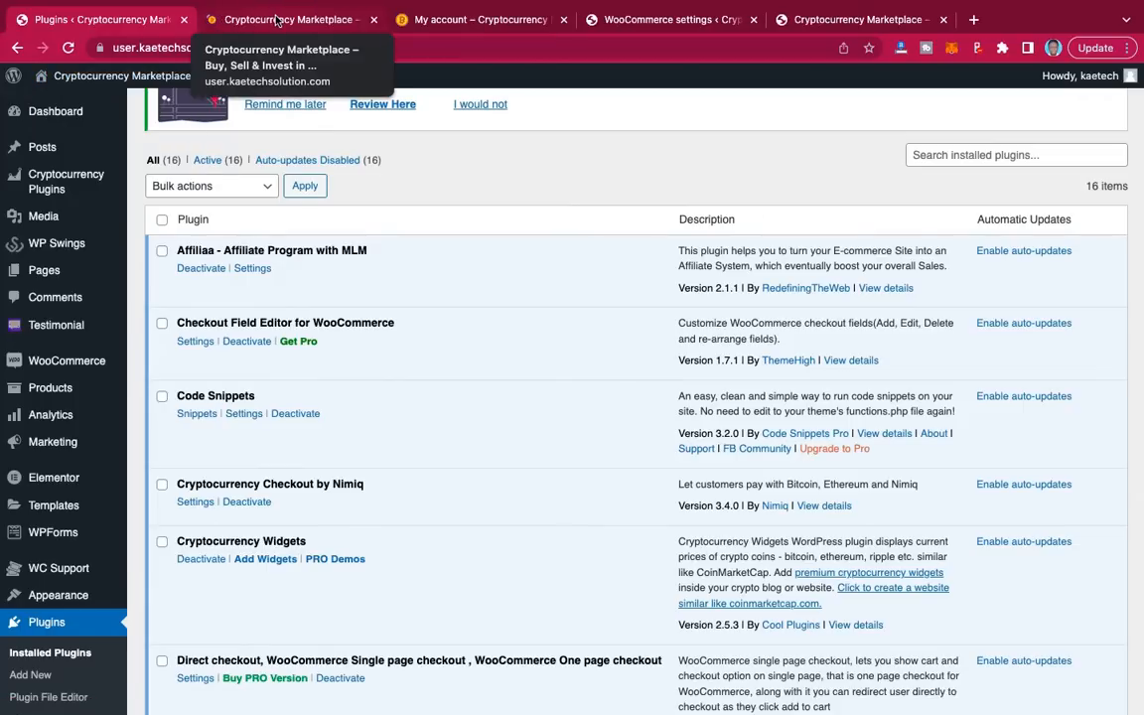
left_click(442, 20)
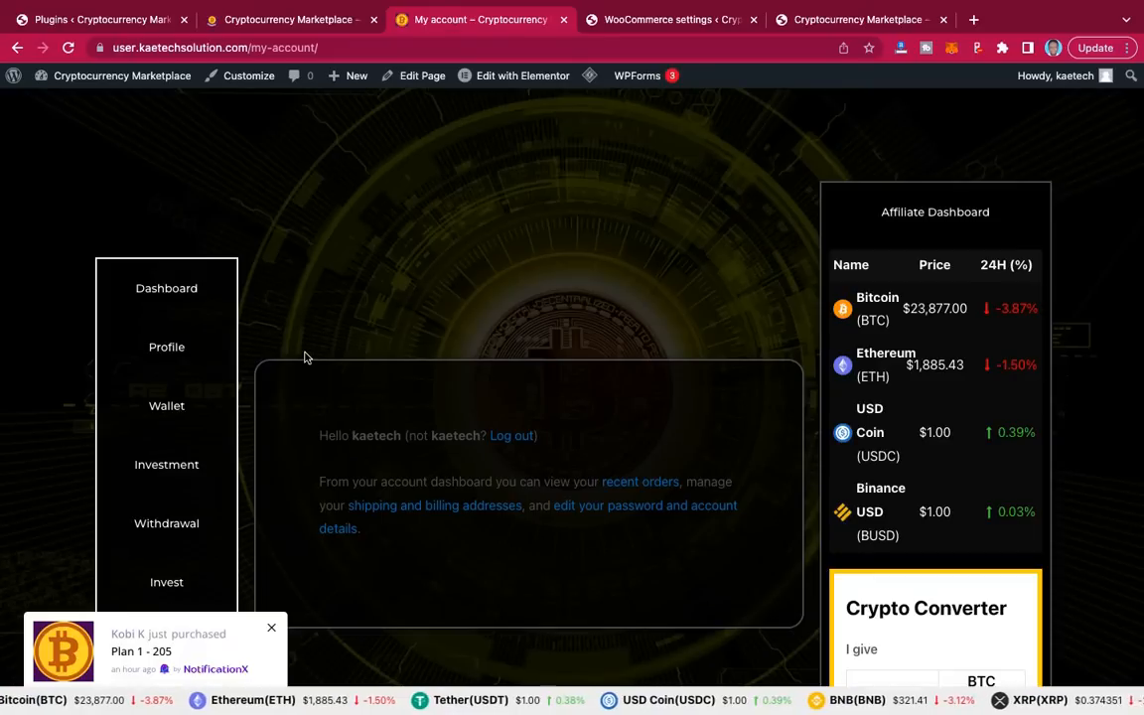
scroll(220, 459, "down", 3)
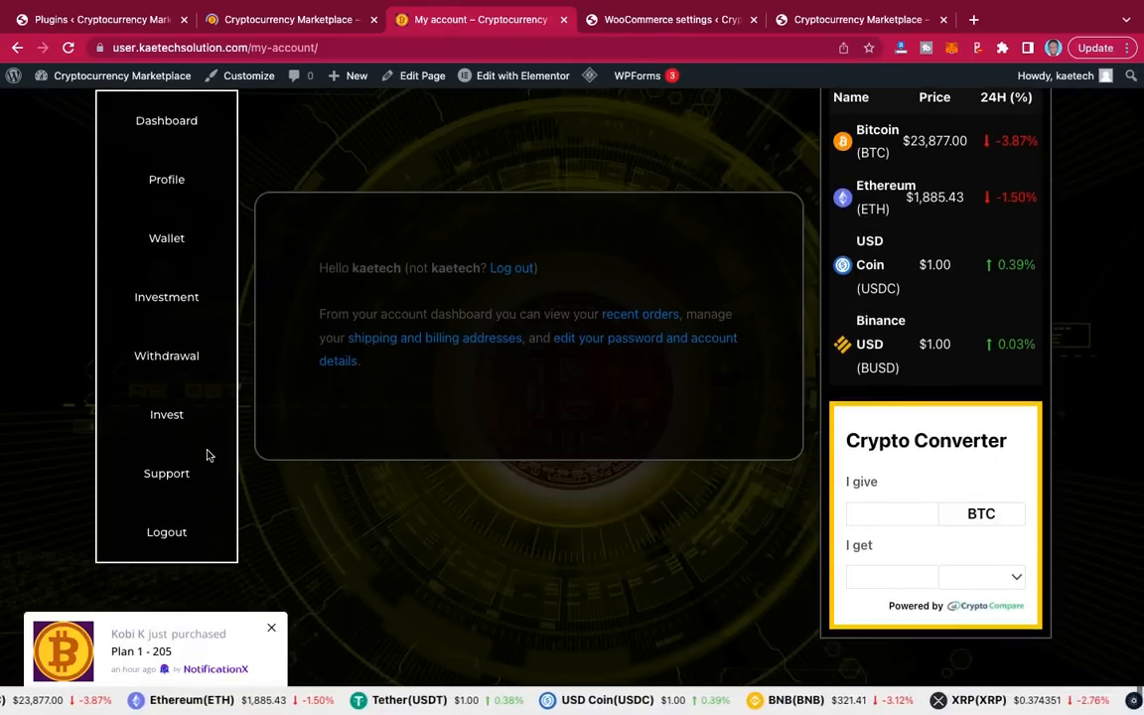
left_click(162, 418)
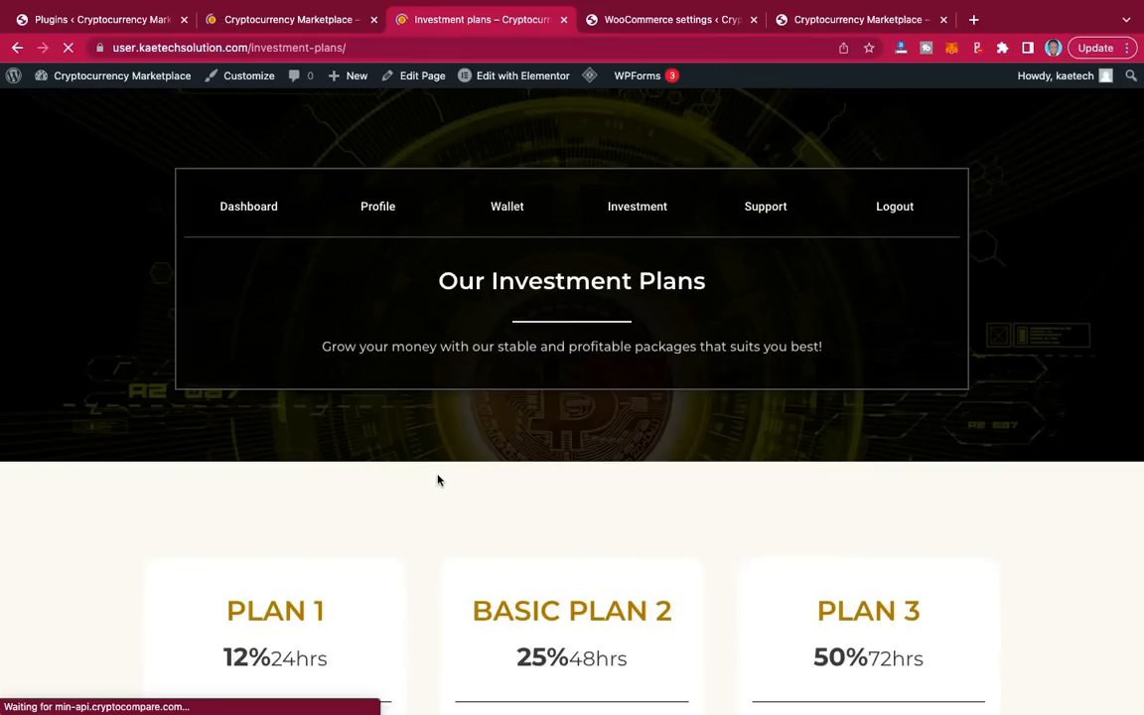
Step: Open Plan 1's product page and check its amount options, 15 to 500
scroll(697, 551, "down", 5)
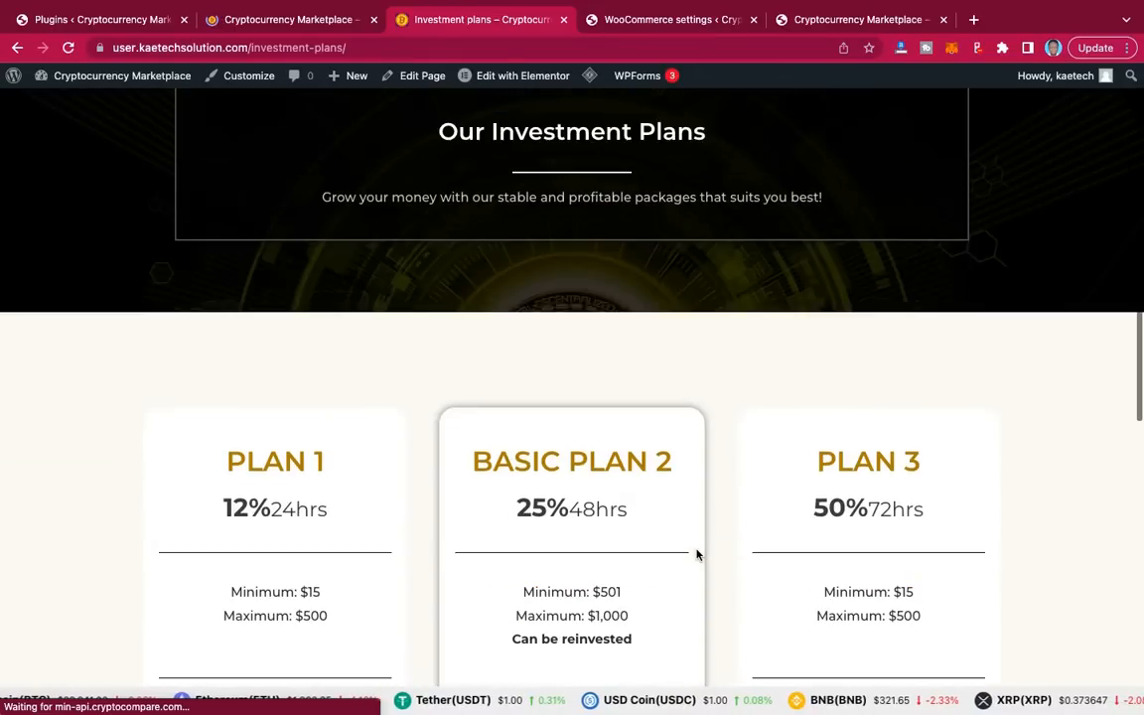
scroll(697, 555, "down", 2)
scroll(697, 549, "up", 1)
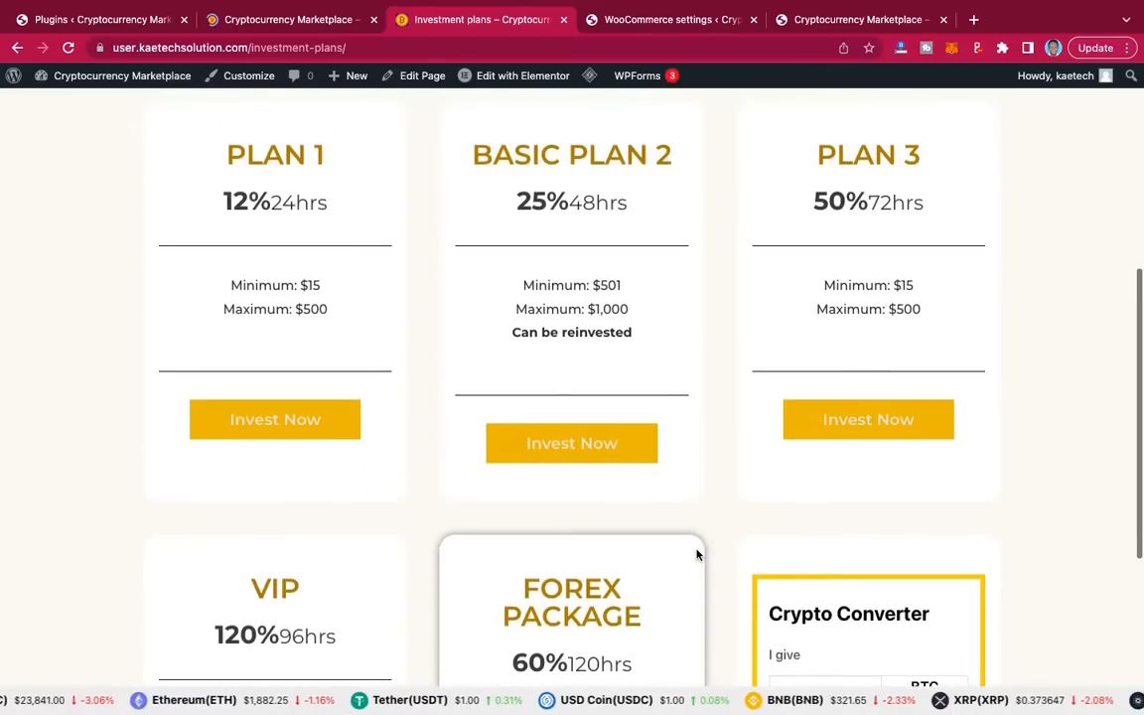
left_click(299, 418)
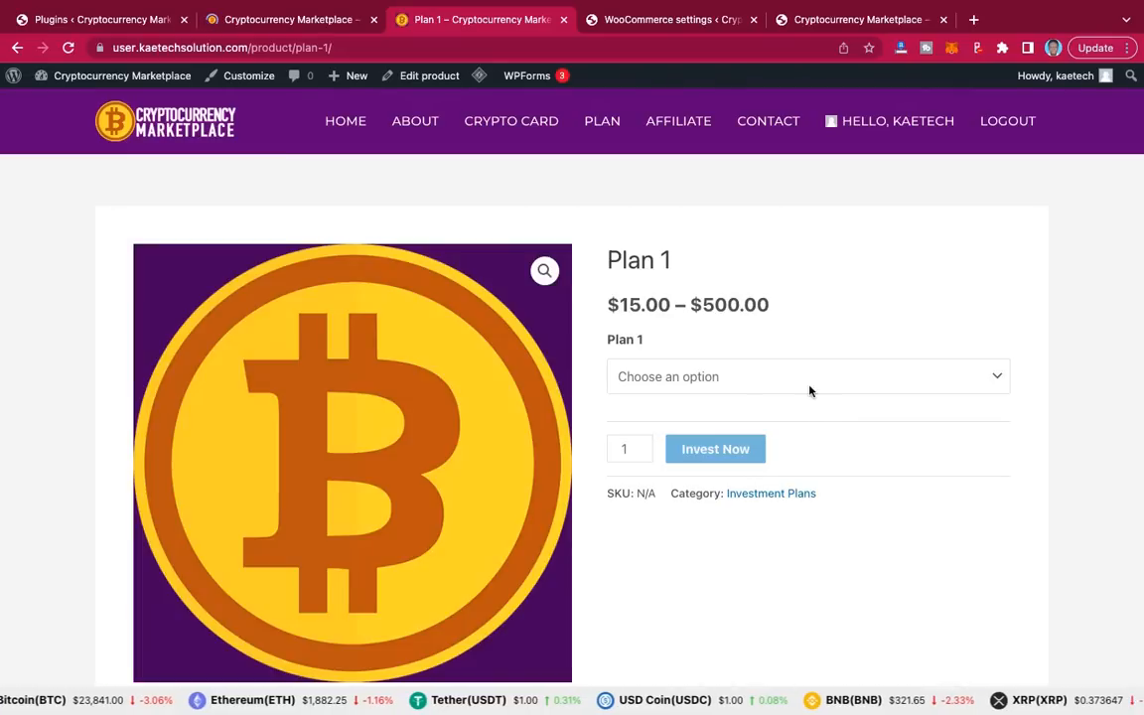
left_click(808, 383)
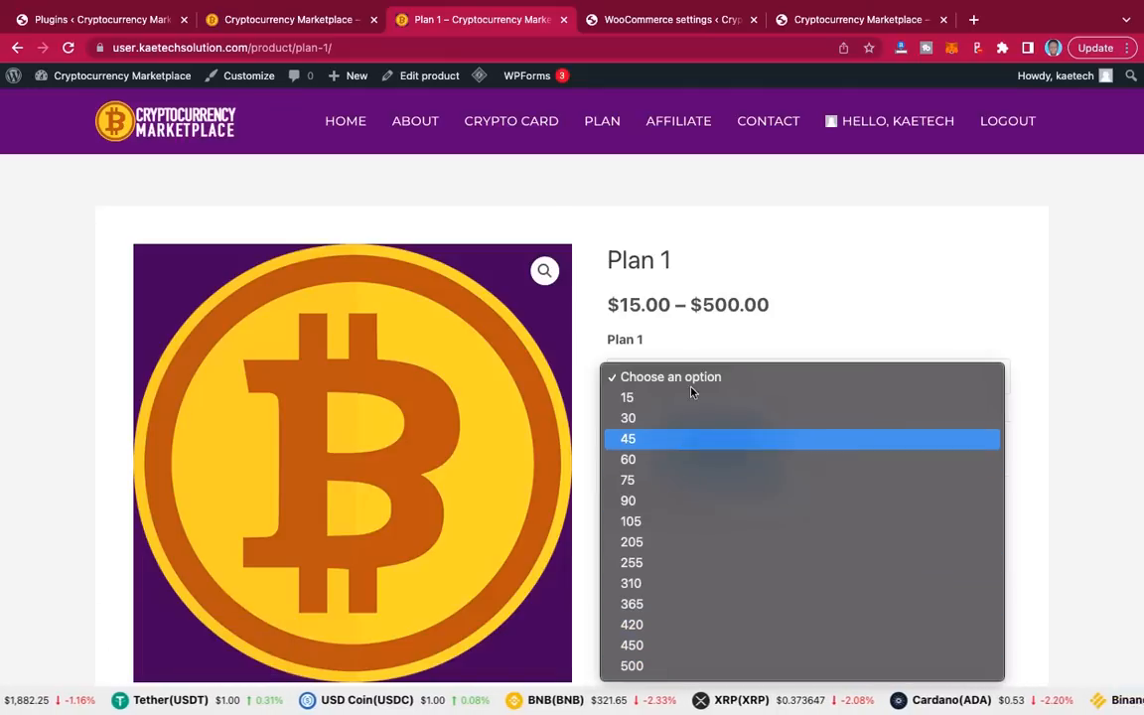
left_click(947, 301)
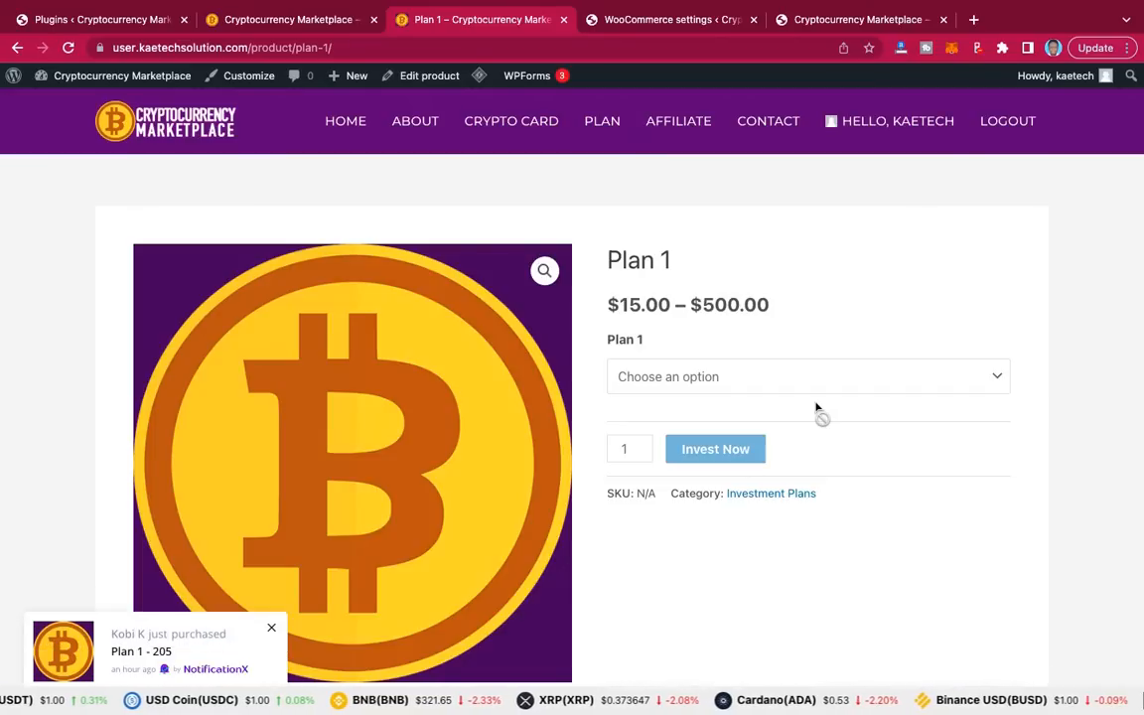
Step: Add a new WooCommerce product and give it the title 'Plan 1'
left_click(682, 22)
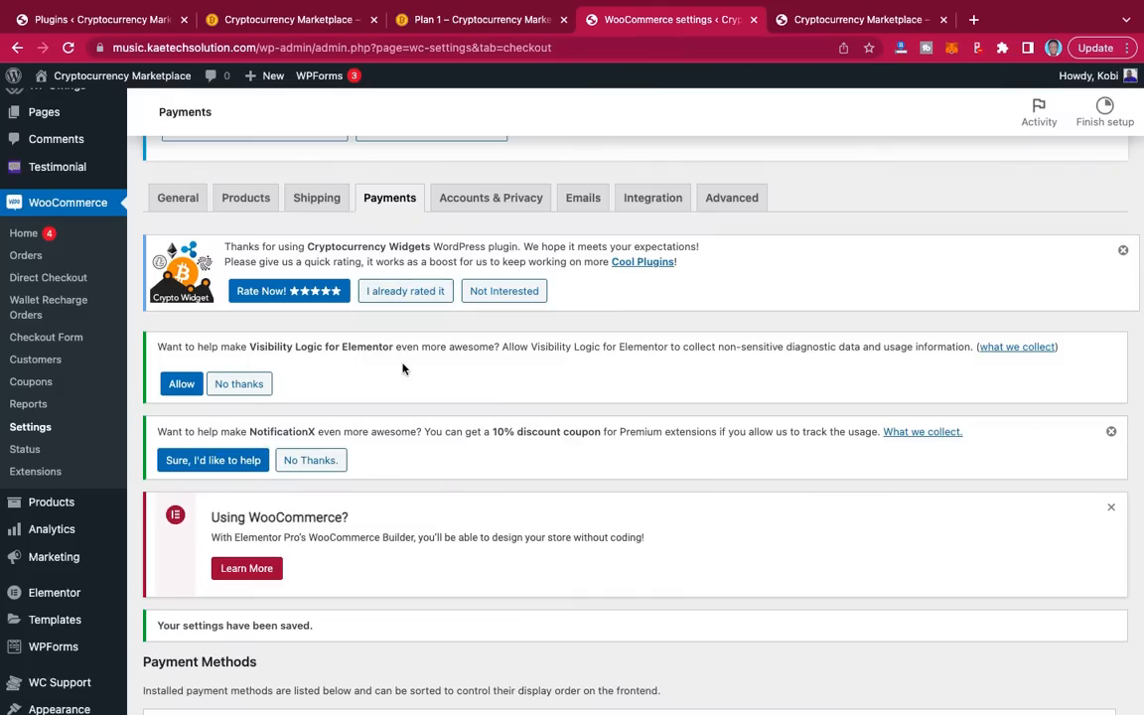
scroll(356, 466, "down", 1)
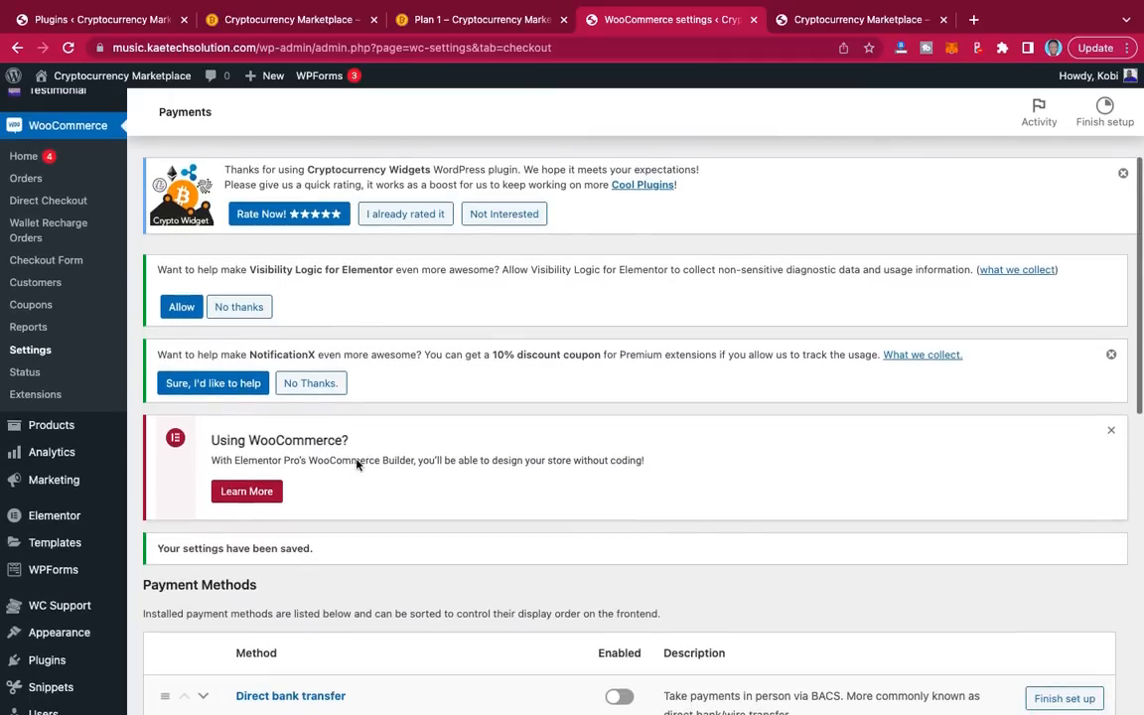
mouse_move(44, 425)
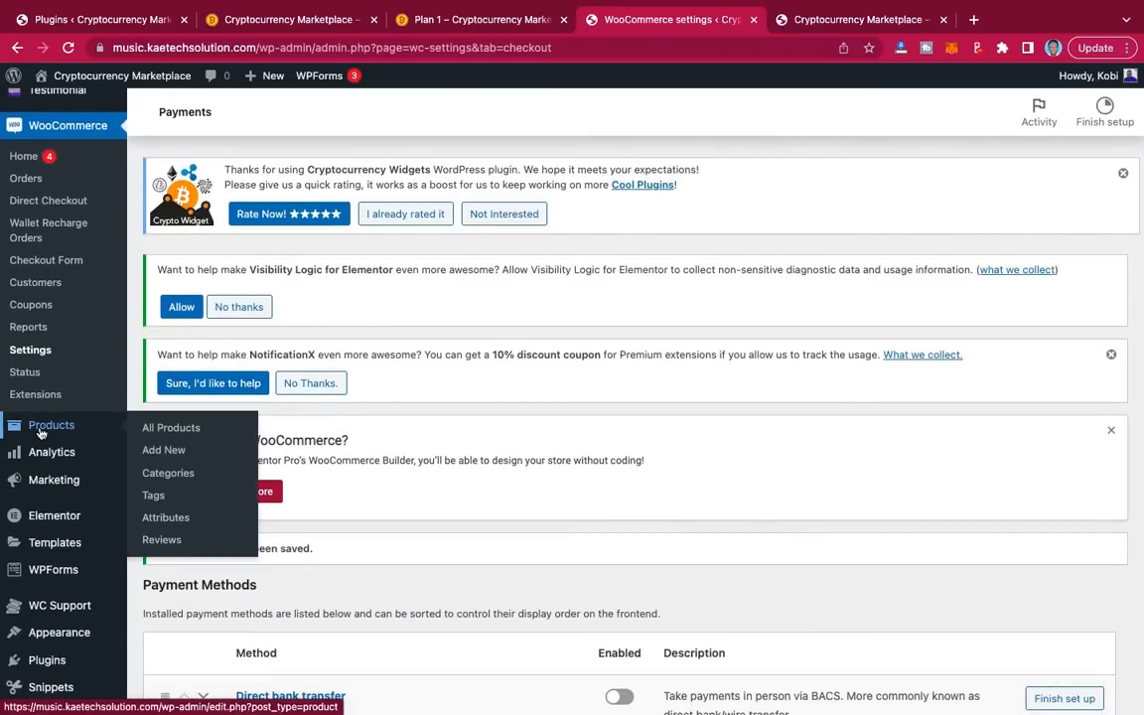
left_click(164, 453)
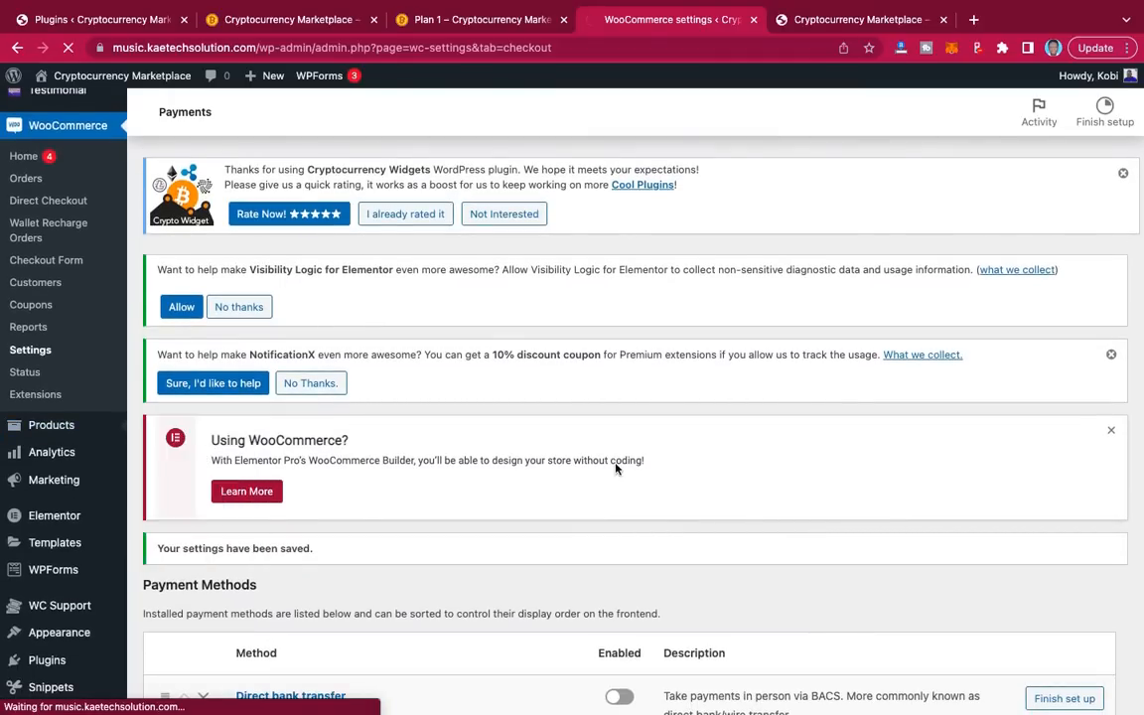
scroll(616, 462, "down", 5)
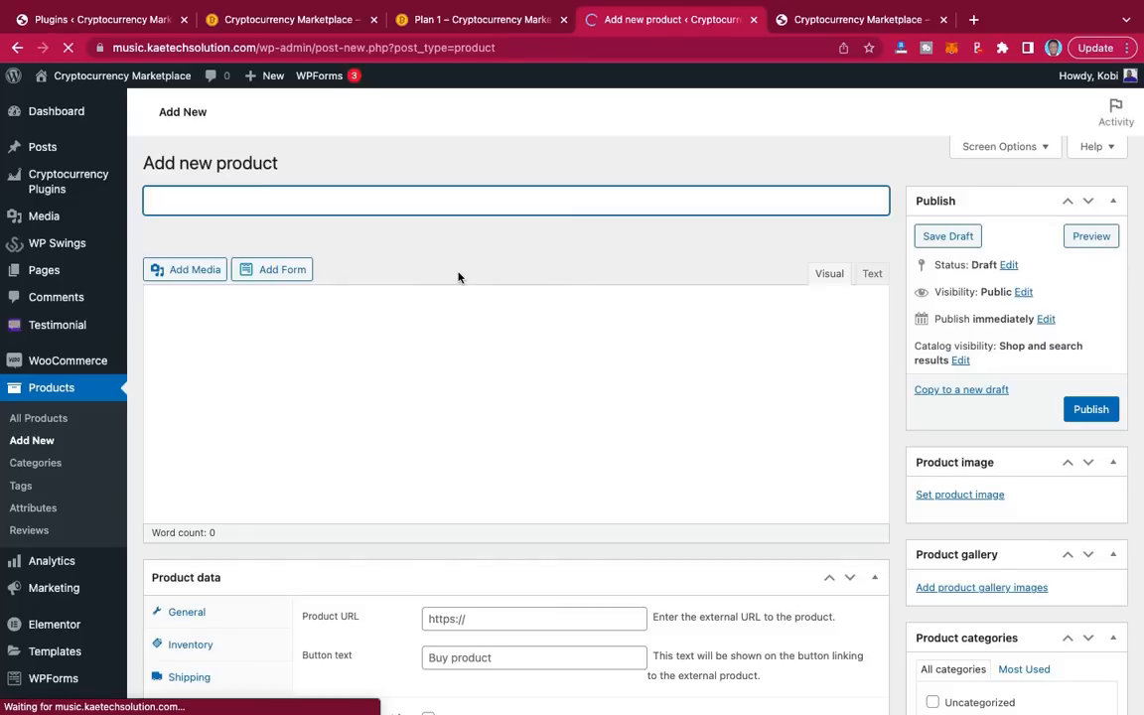
type("Plan 1")
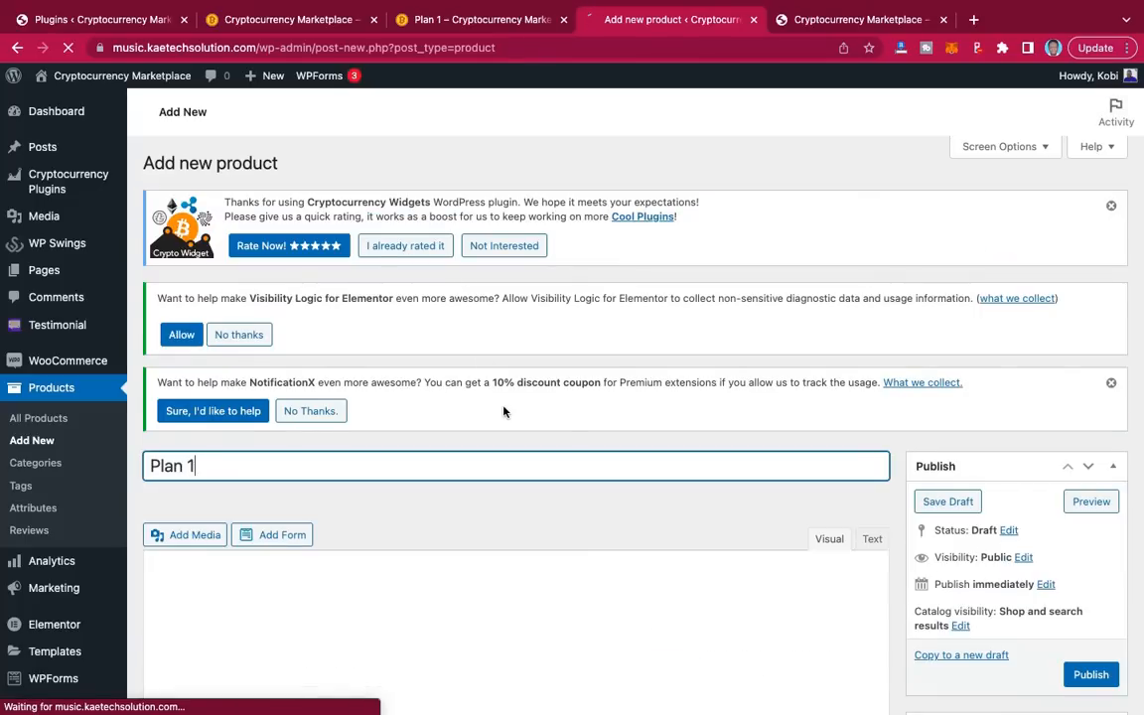
scroll(497, 409, "down", 3)
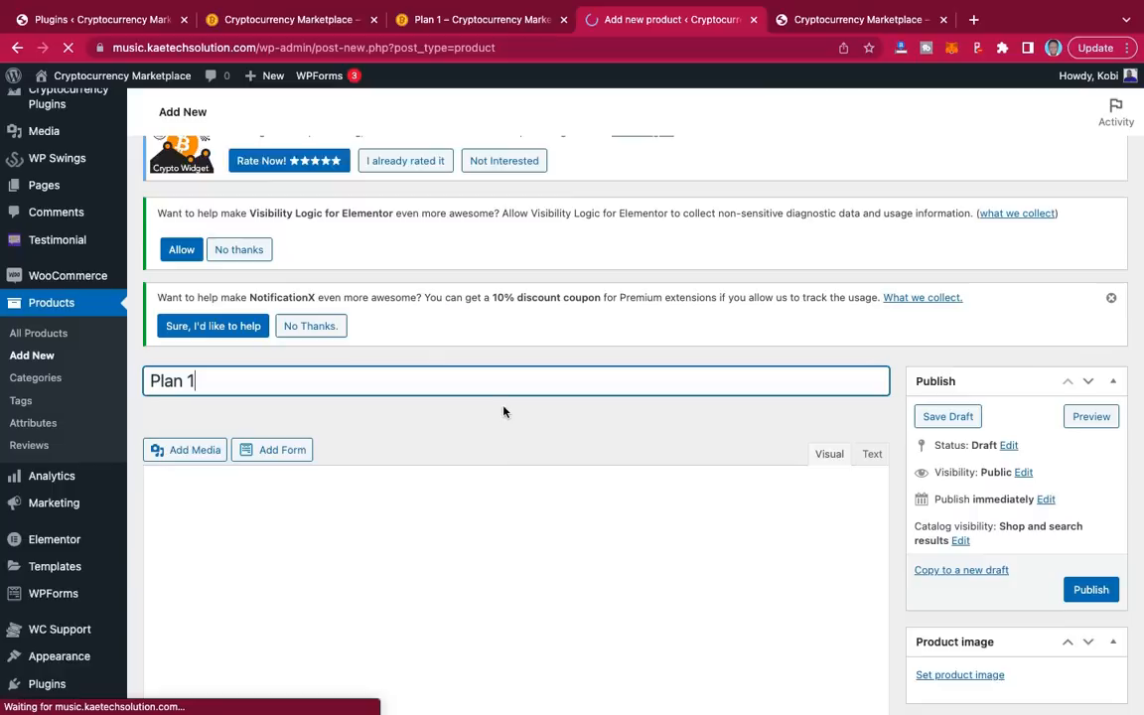
scroll(472, 457, "down", 2)
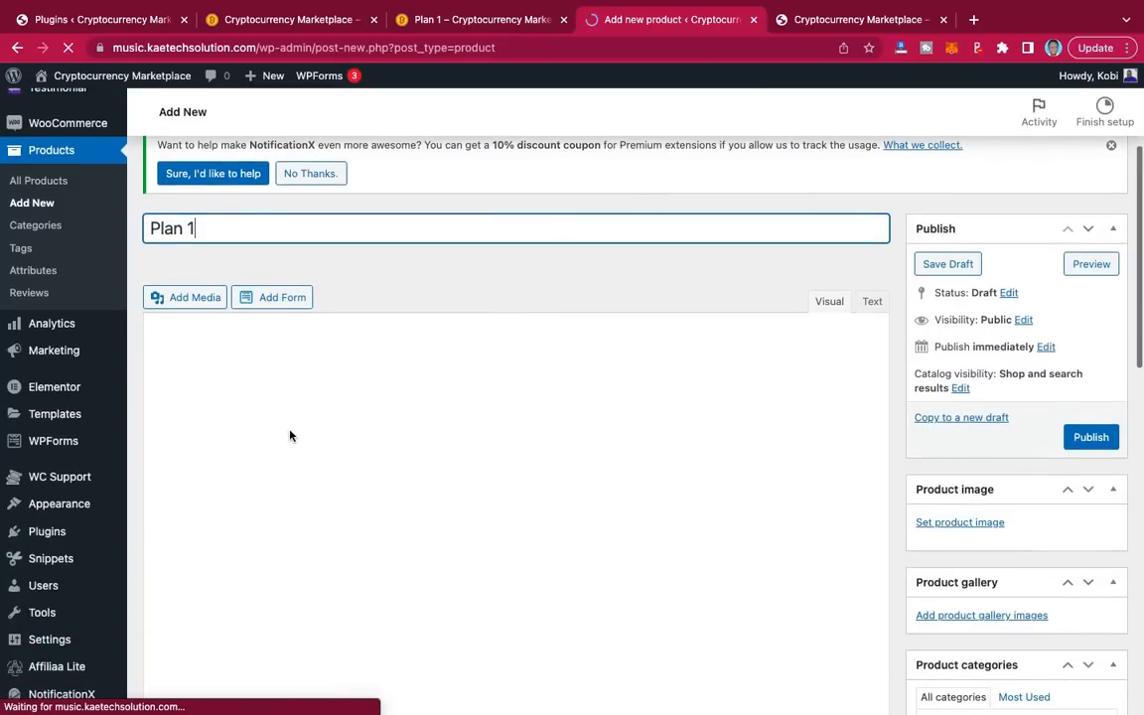
scroll(503, 488, "down", 4)
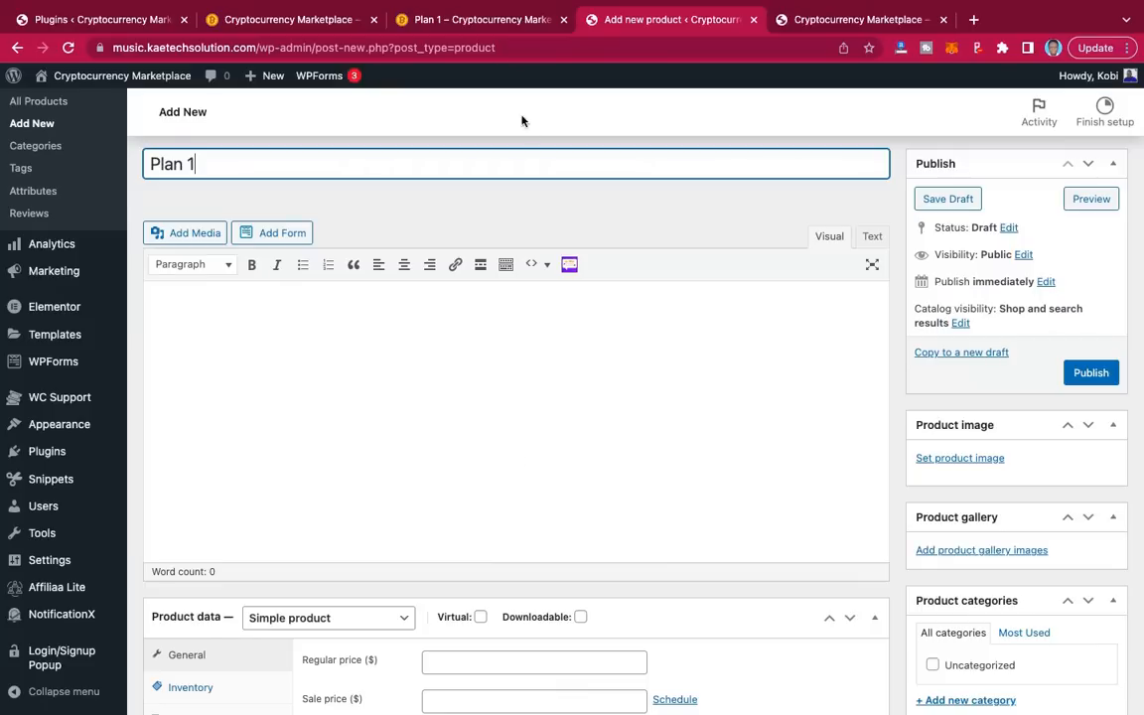
Step: Look over the live Plan 1 product page, then return to the Plan 1 draft
left_click(487, 25)
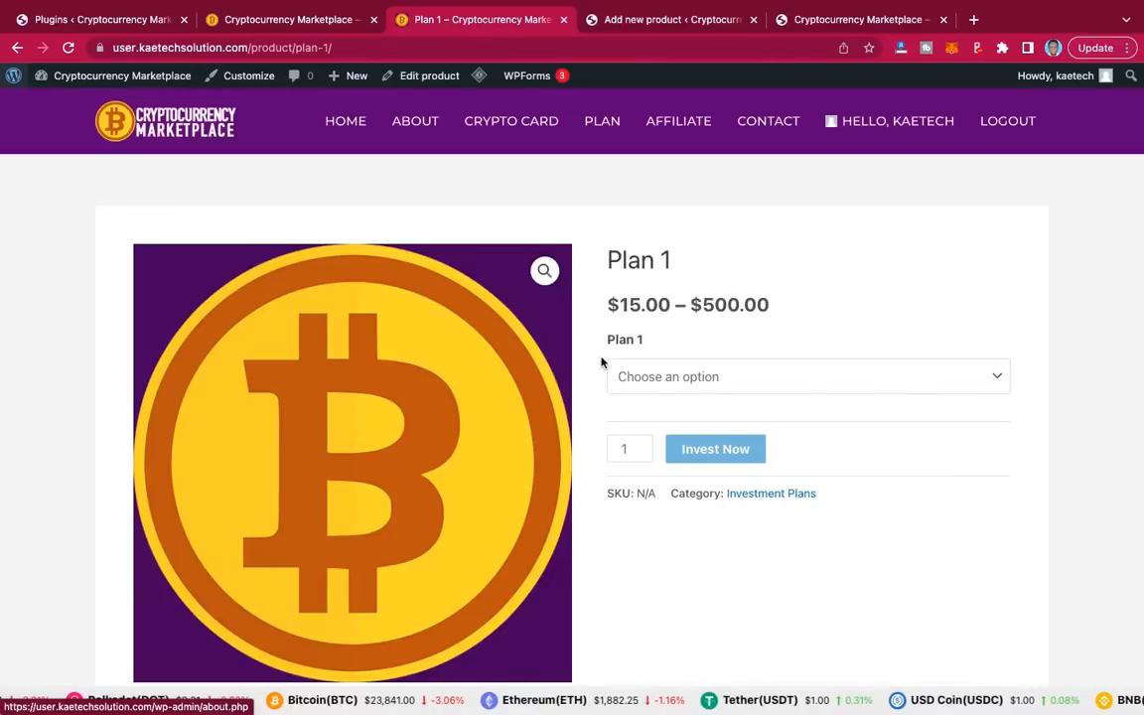
scroll(818, 455, "down", 1)
scroll(818, 455, "down", 2)
scroll(818, 455, "up", 2)
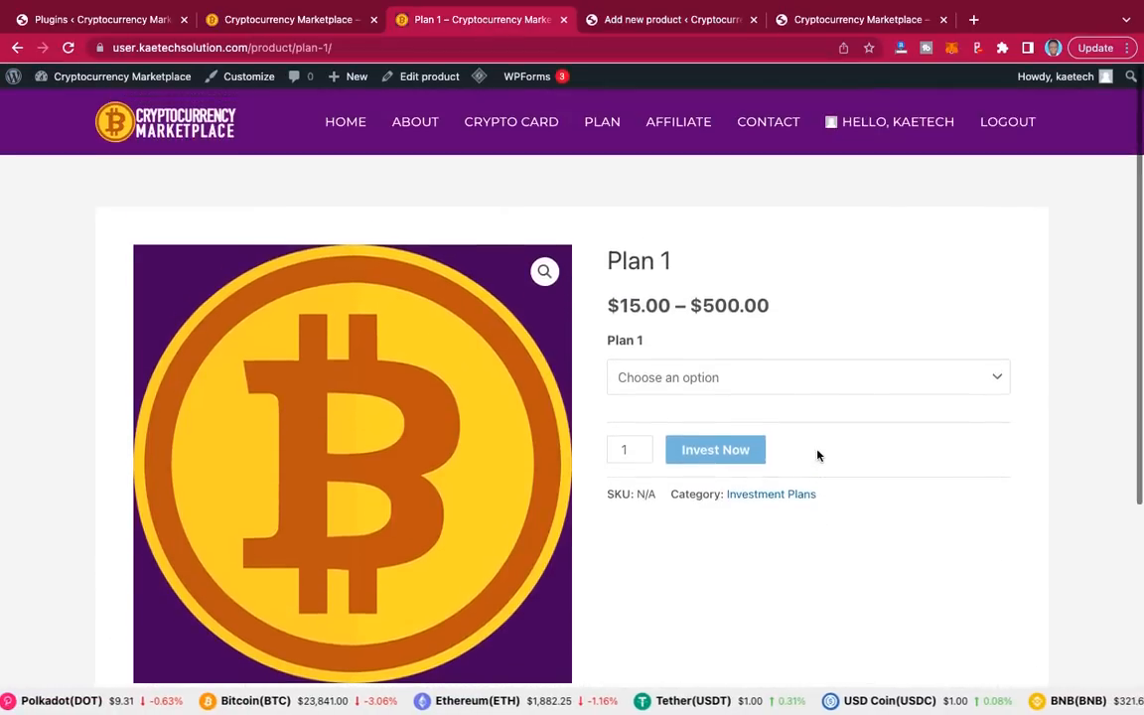
scroll(818, 455, "down", 3)
scroll(818, 455, "down", 3)
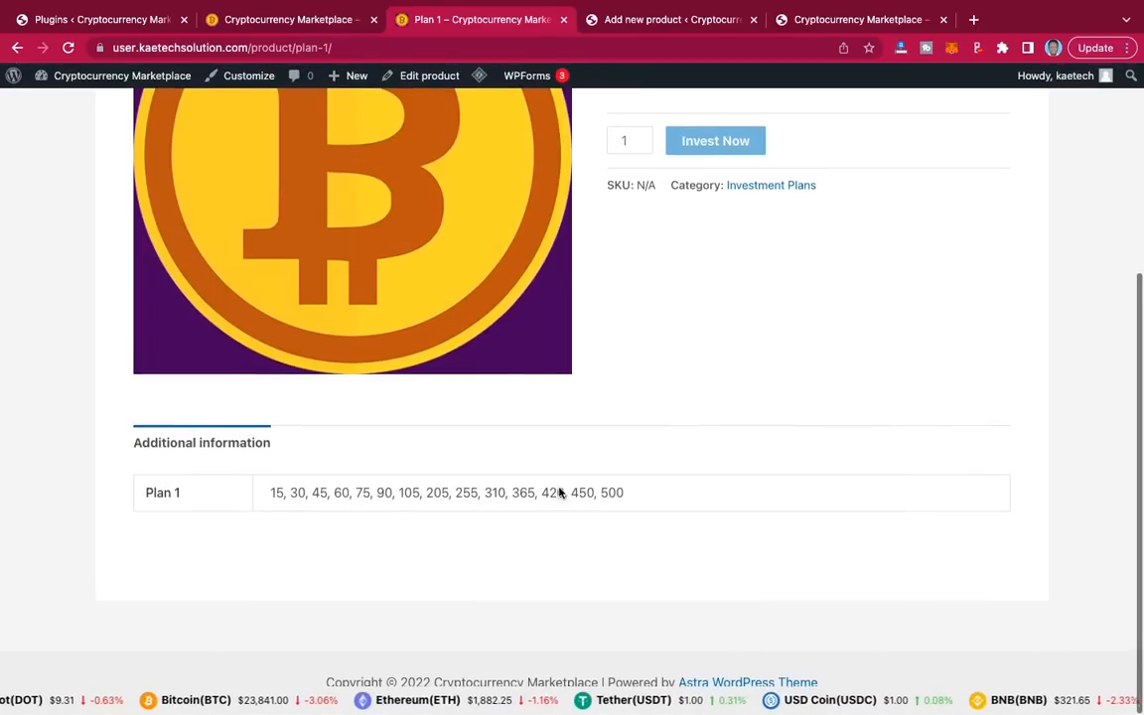
scroll(766, 375, "up", 5)
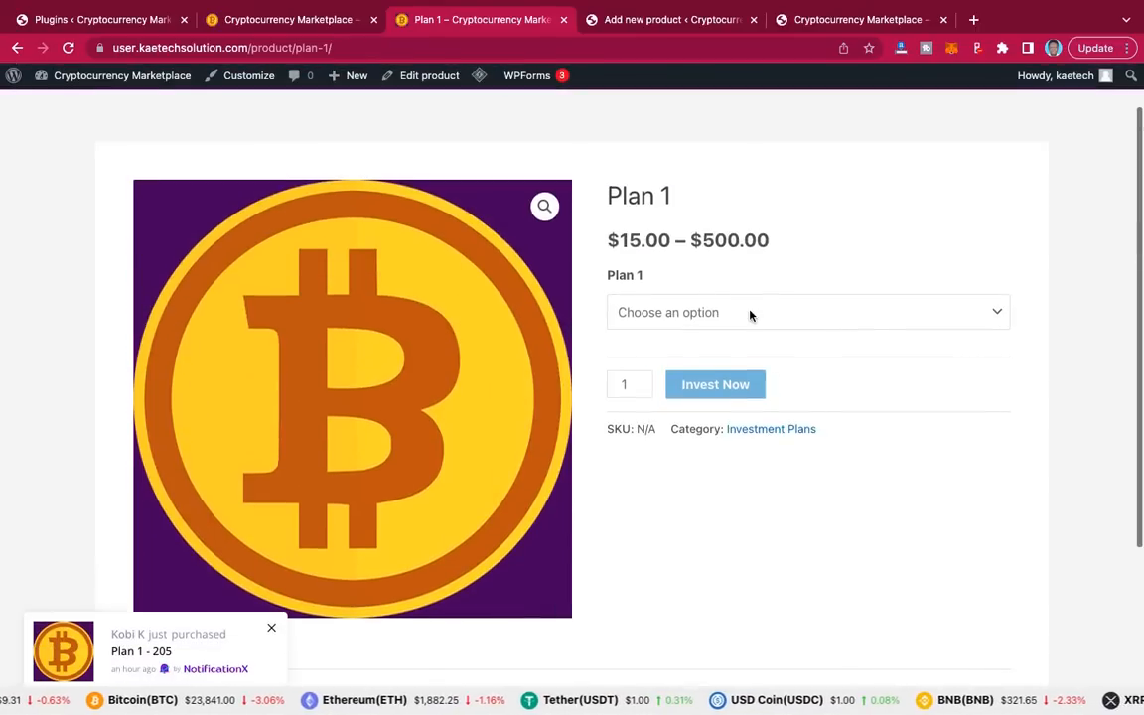
left_click(703, 20)
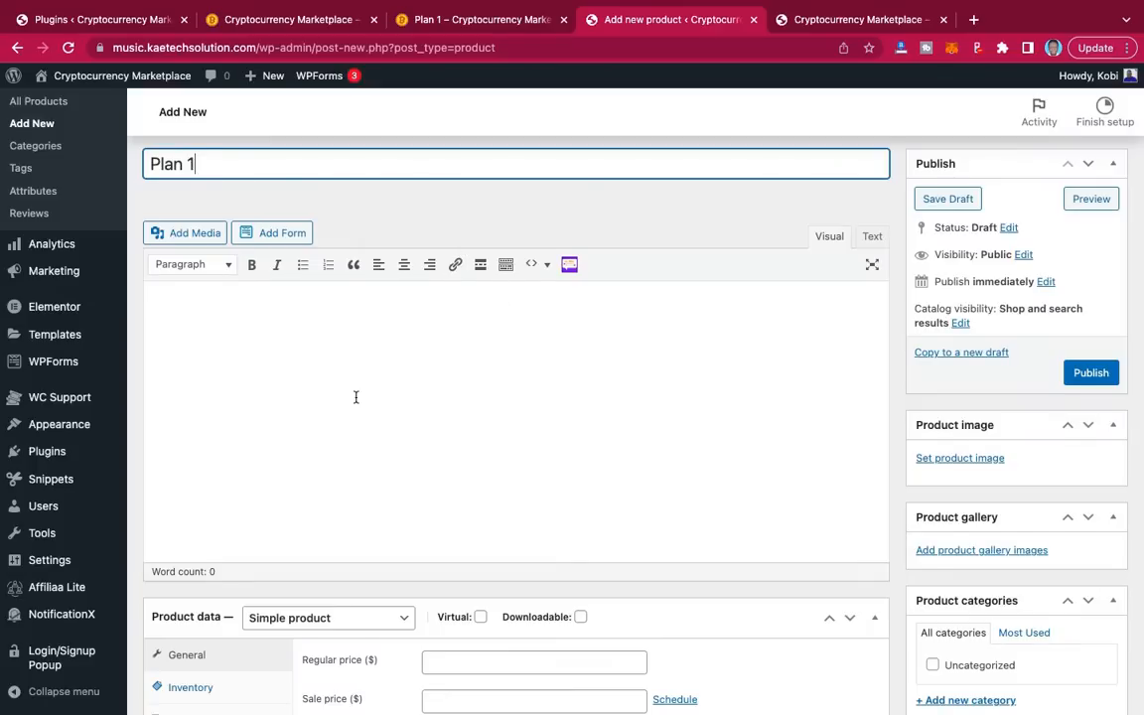
scroll(355, 397, "down", 1)
scroll(398, 328, "up", 1)
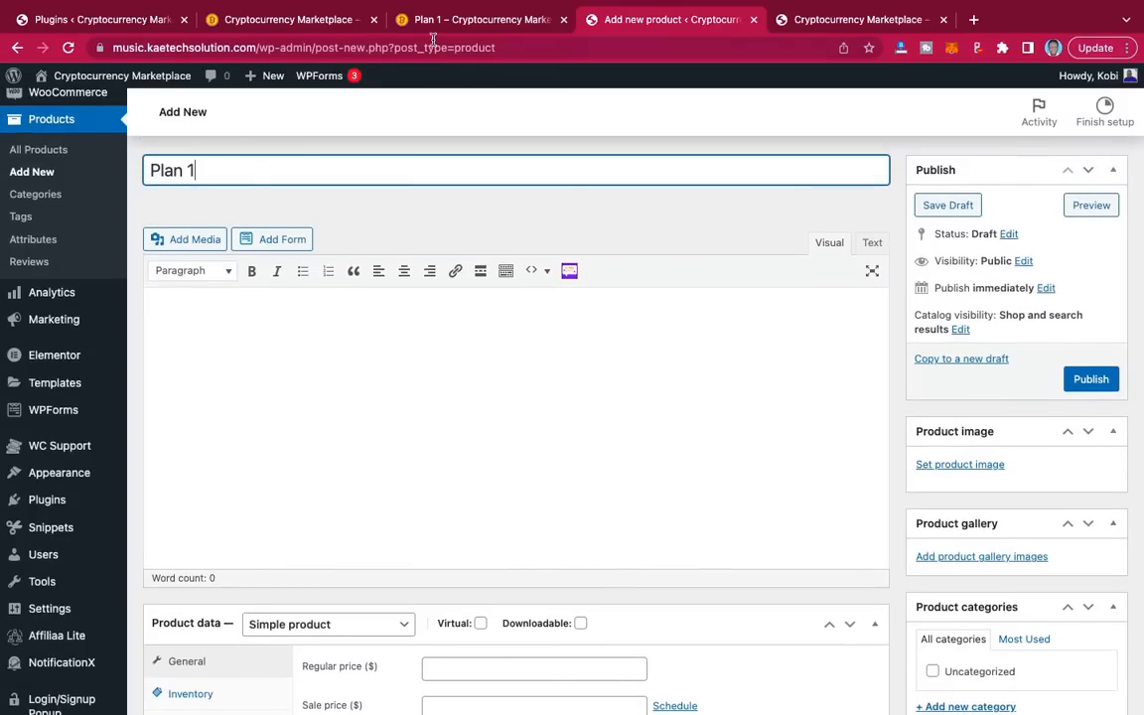
Step: Copy Plan 1's '12%24hrs' rate from the investment plans page and return to the draft
left_click(303, 22)
left_click(827, 22)
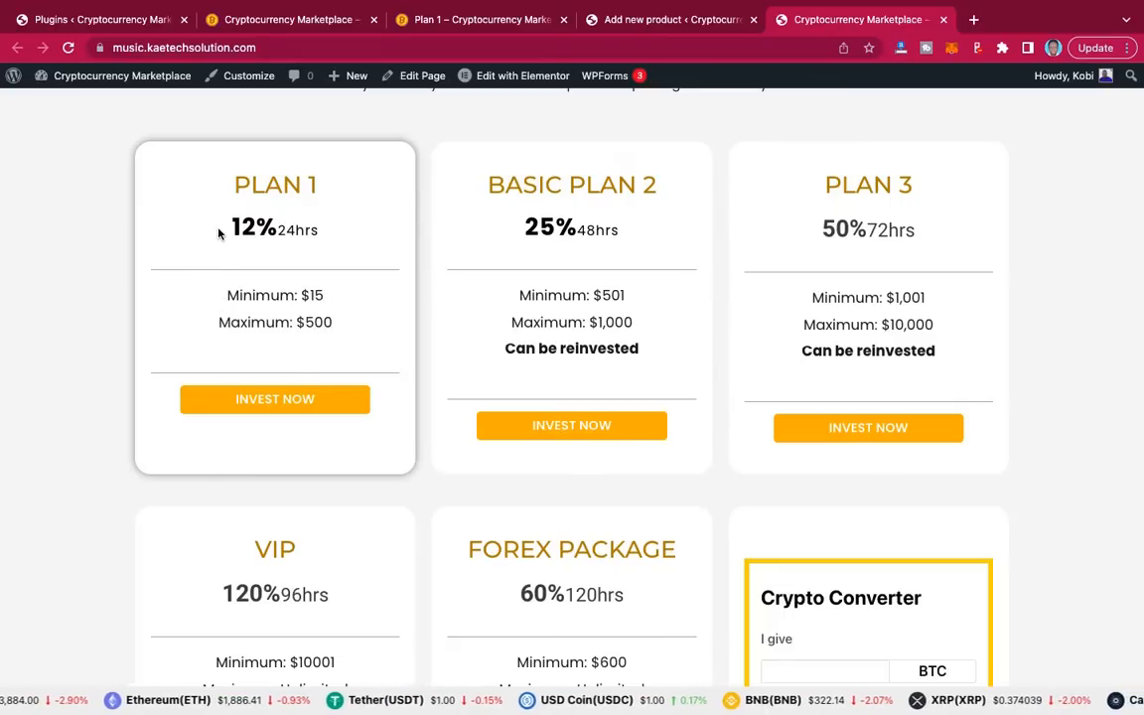
triple_click(342, 235)
key("ctrl+c")
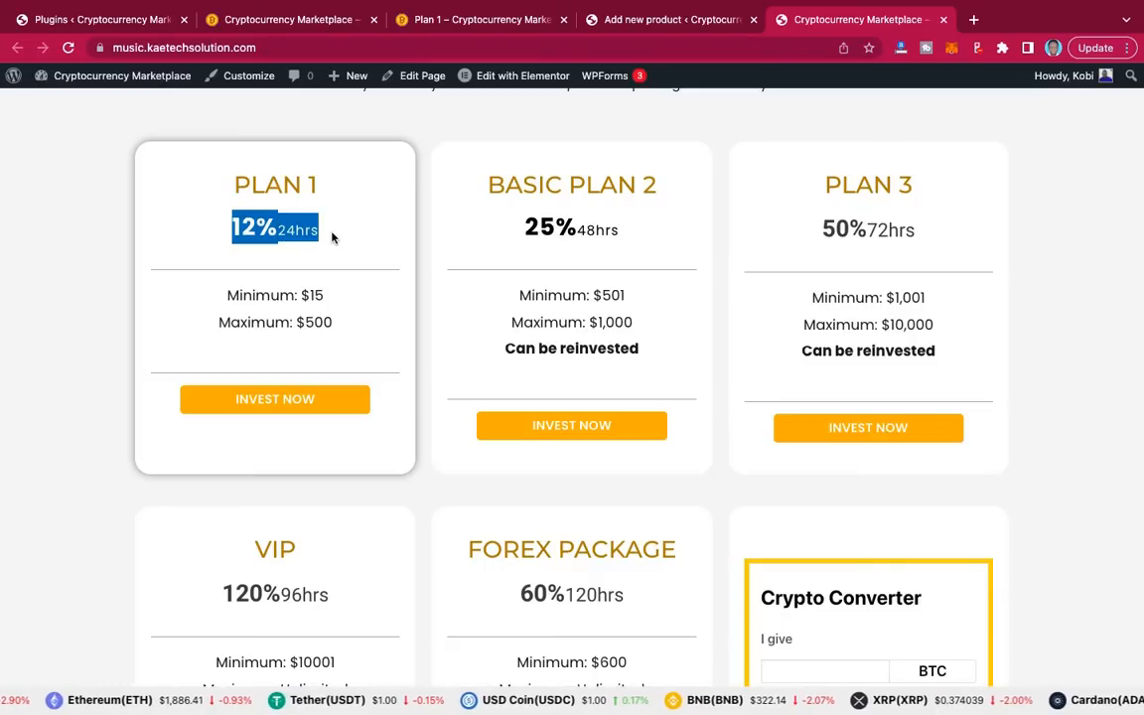
left_click(625, 21)
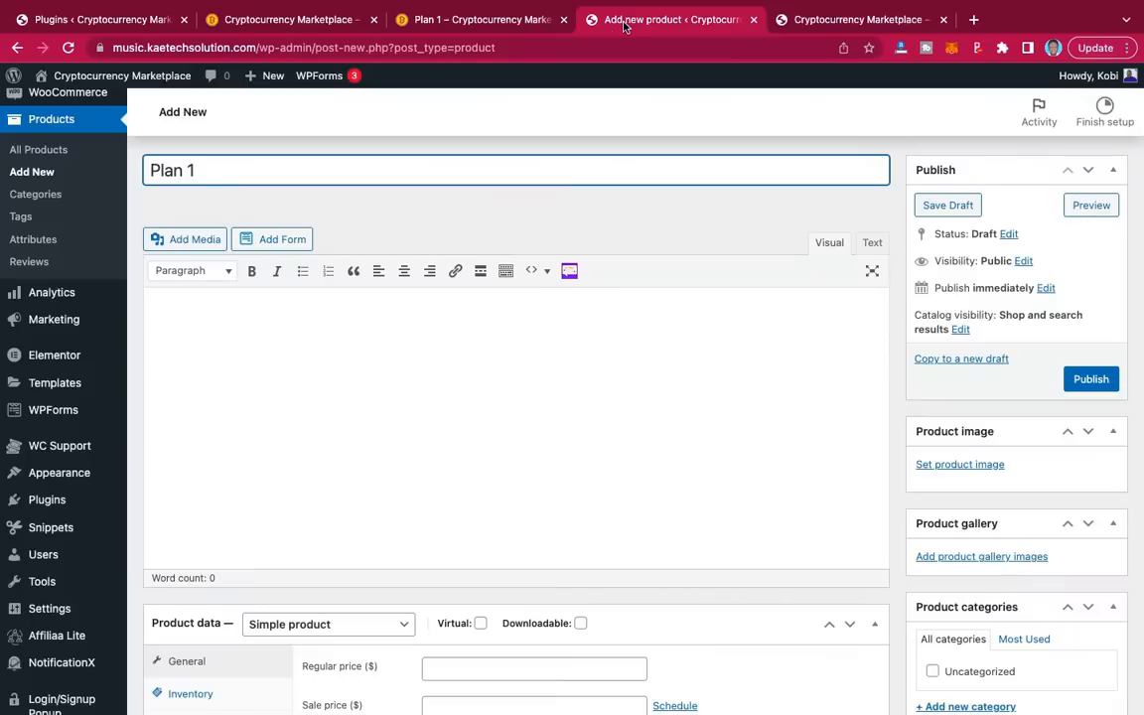
Step: Type 'Maturity date 24hrs' in the description and paste '12%24hrs' as a heading above it
left_click(297, 322)
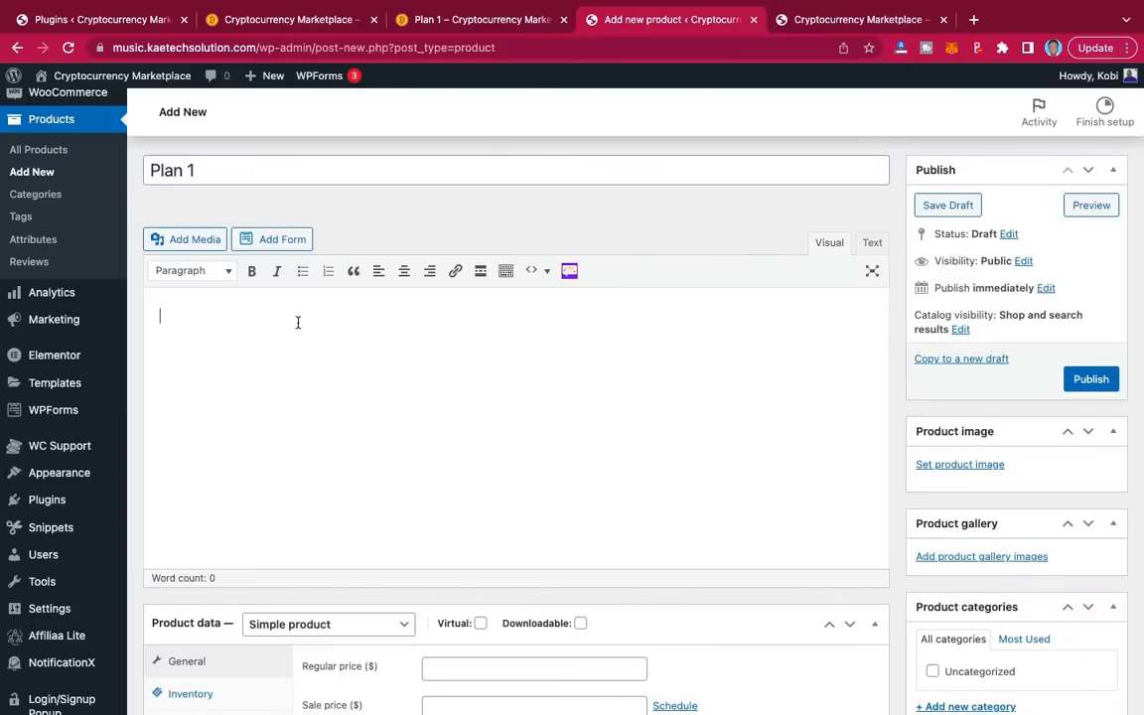
scroll(297, 322, "down", 2)
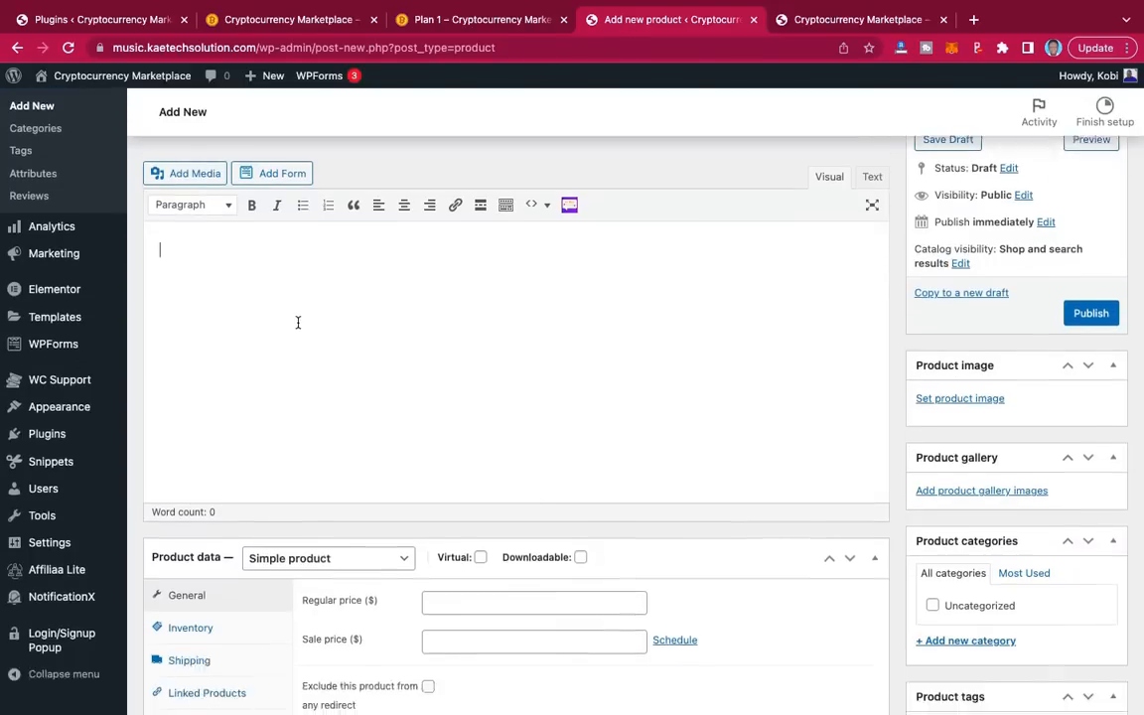
scroll(297, 322, "up", 1)
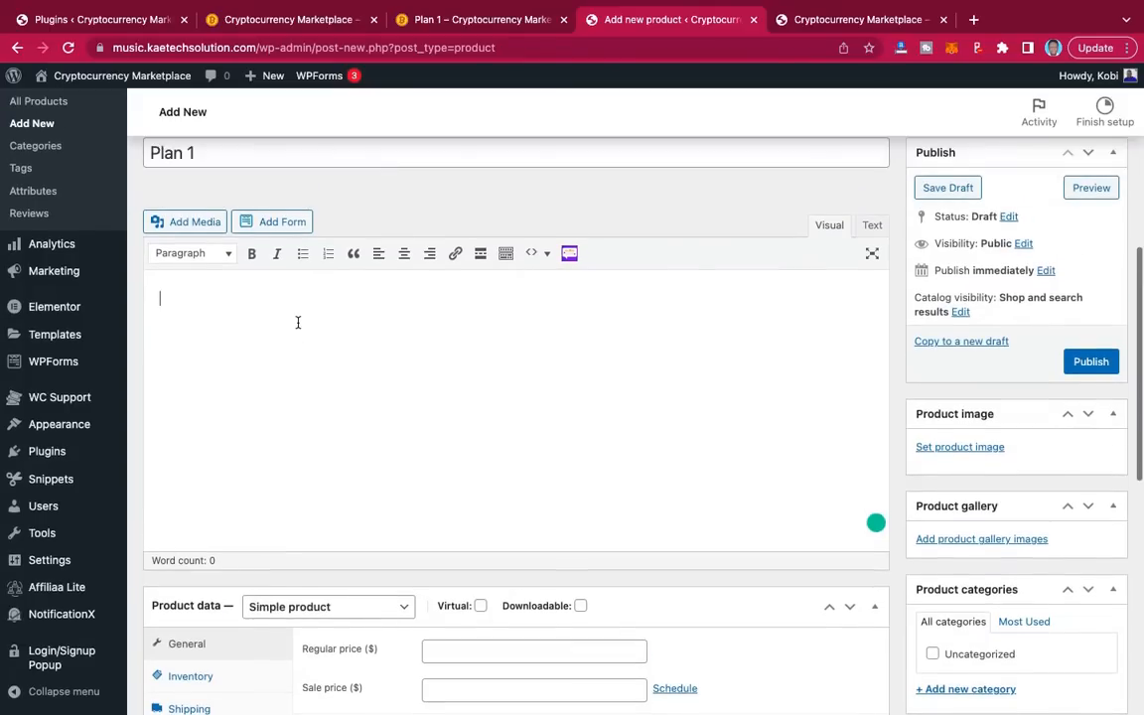
type("Maturity")
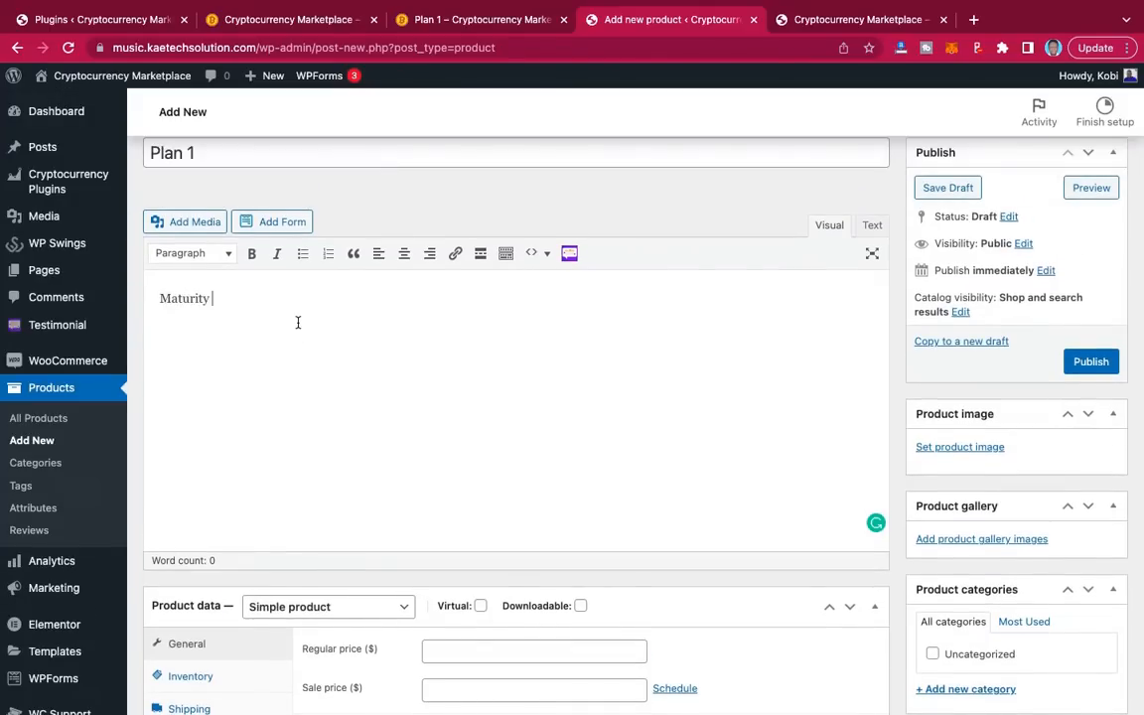
type(" date 24hrs")
left_click(159, 298)
key("Return")
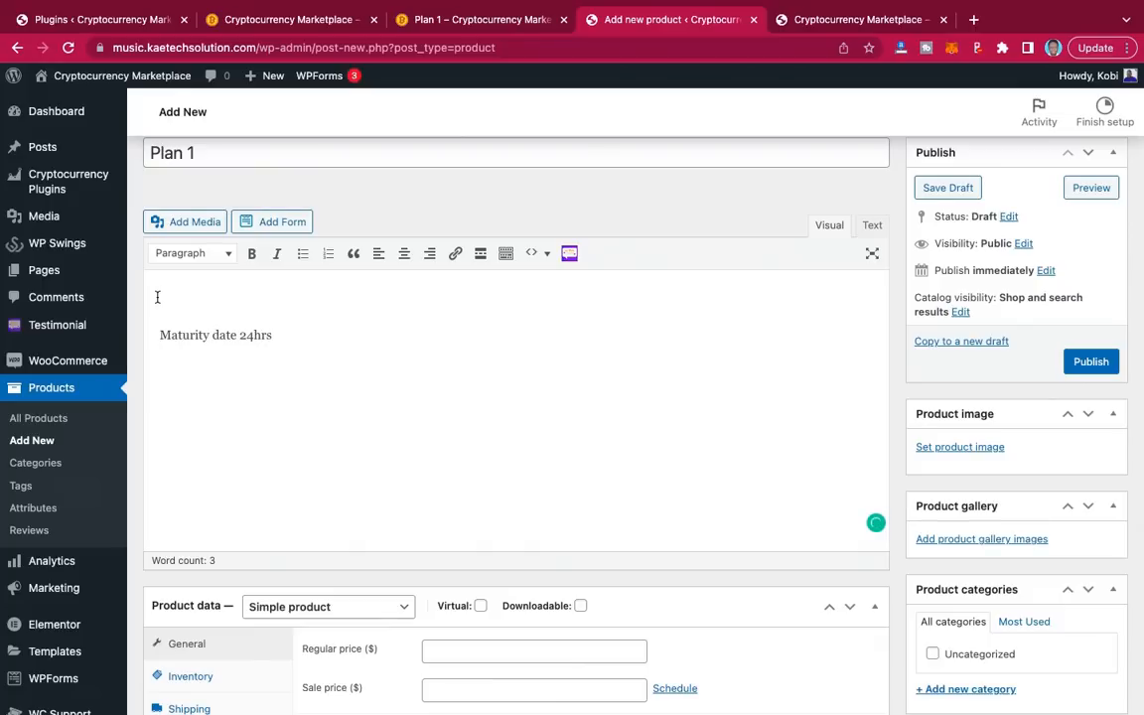
key("ctrl+v")
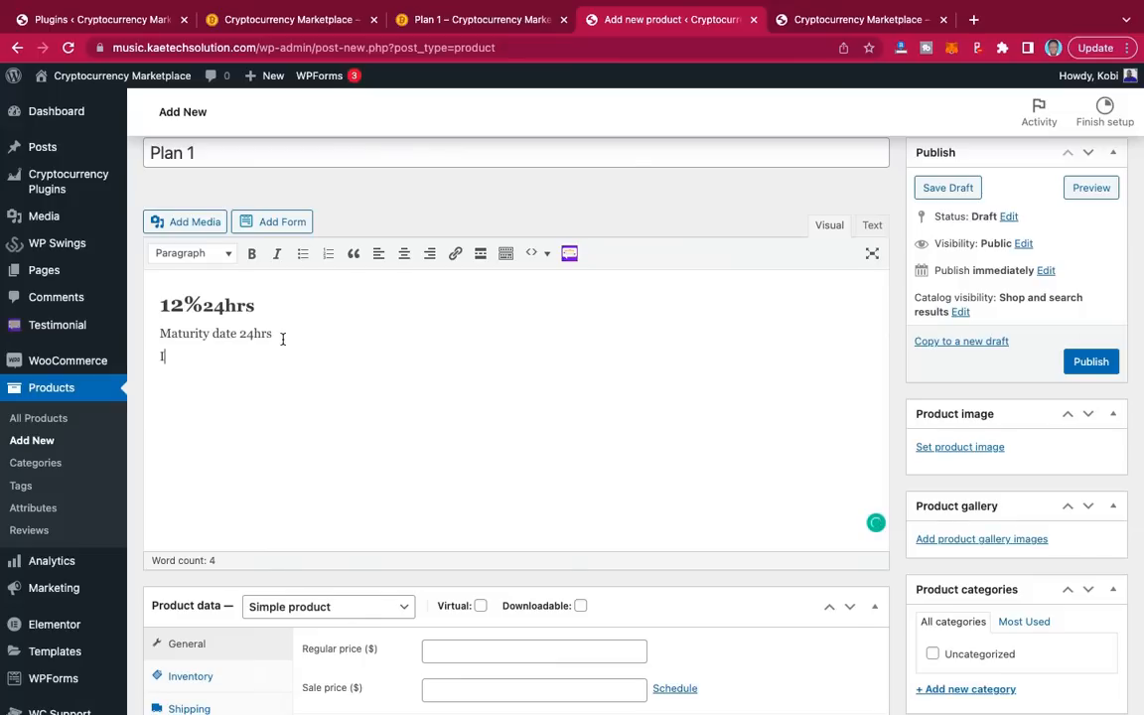
type("terest is 12%")
scroll(729, 573, "down", 5)
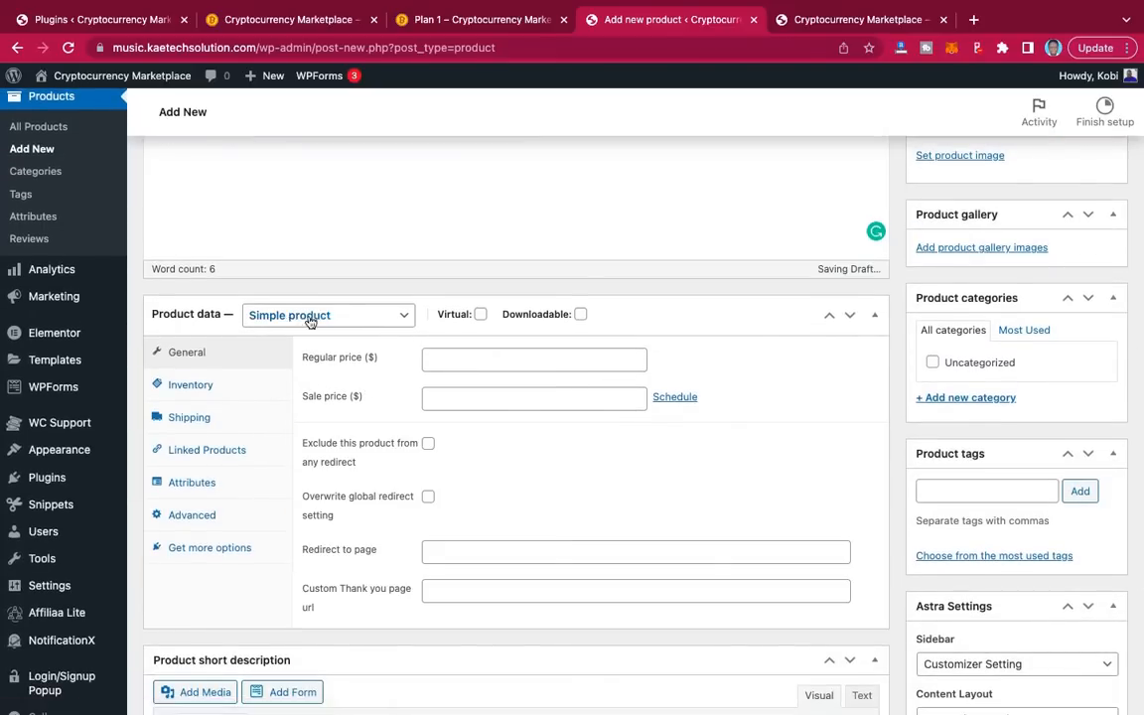
Step: Set Plan 1's product type to Variable product and tick Sold individually
left_click(369, 318)
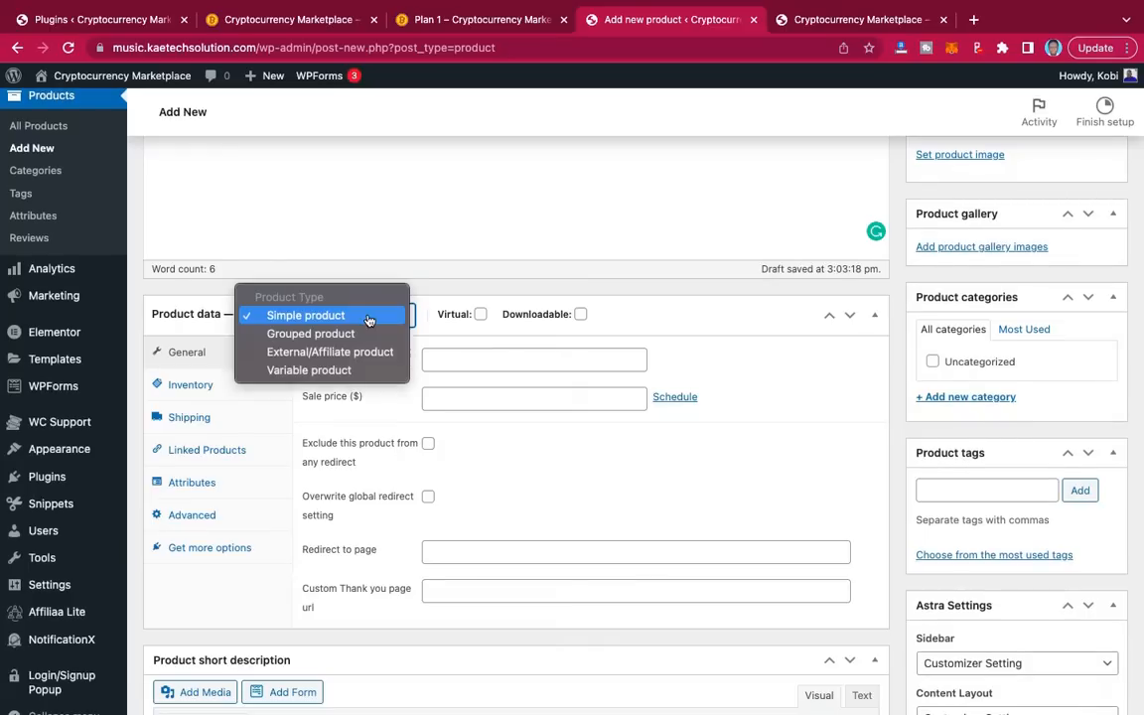
left_click(342, 370)
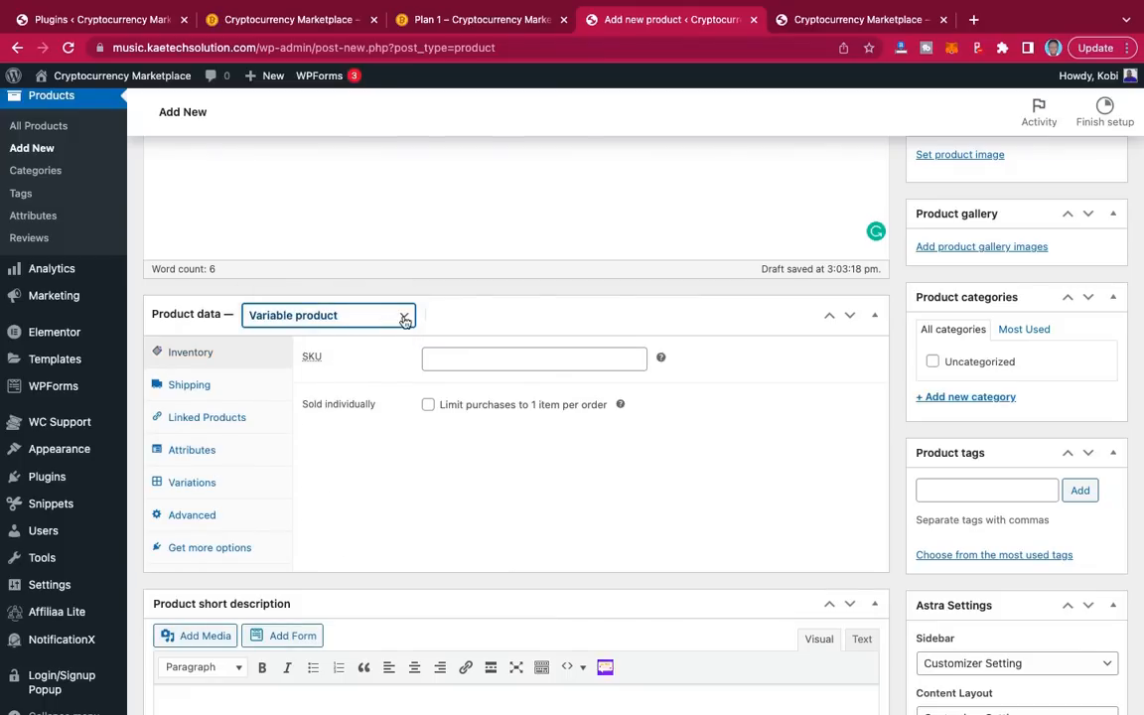
left_click(353, 316)
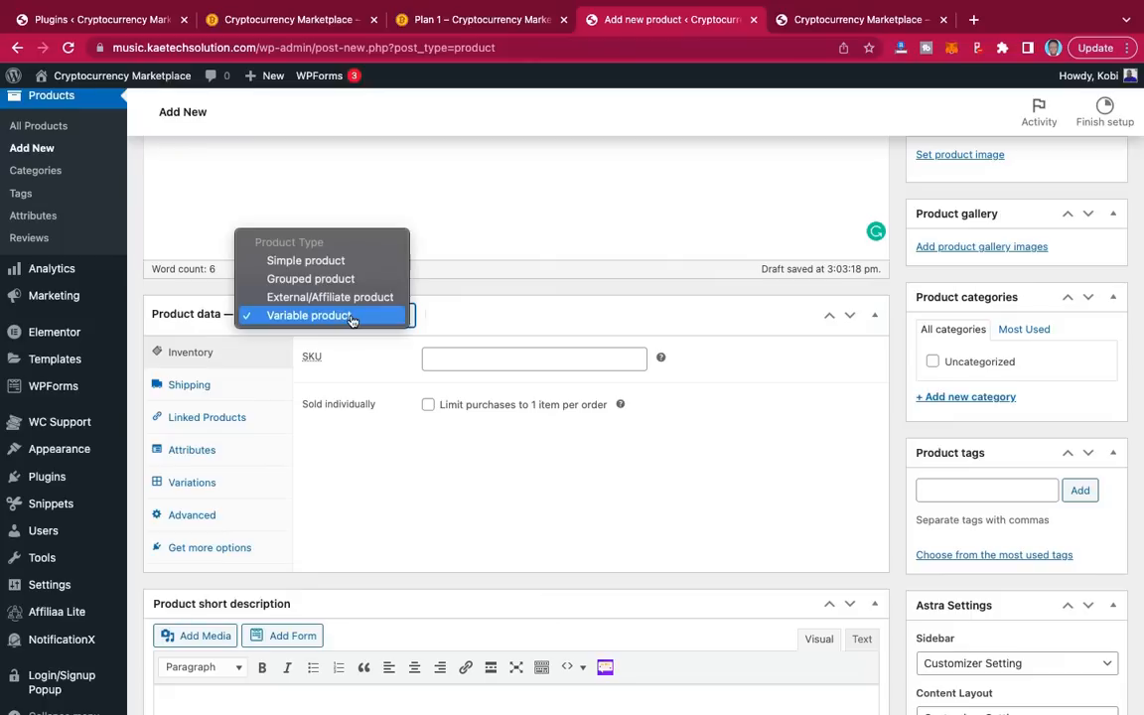
left_click(341, 315)
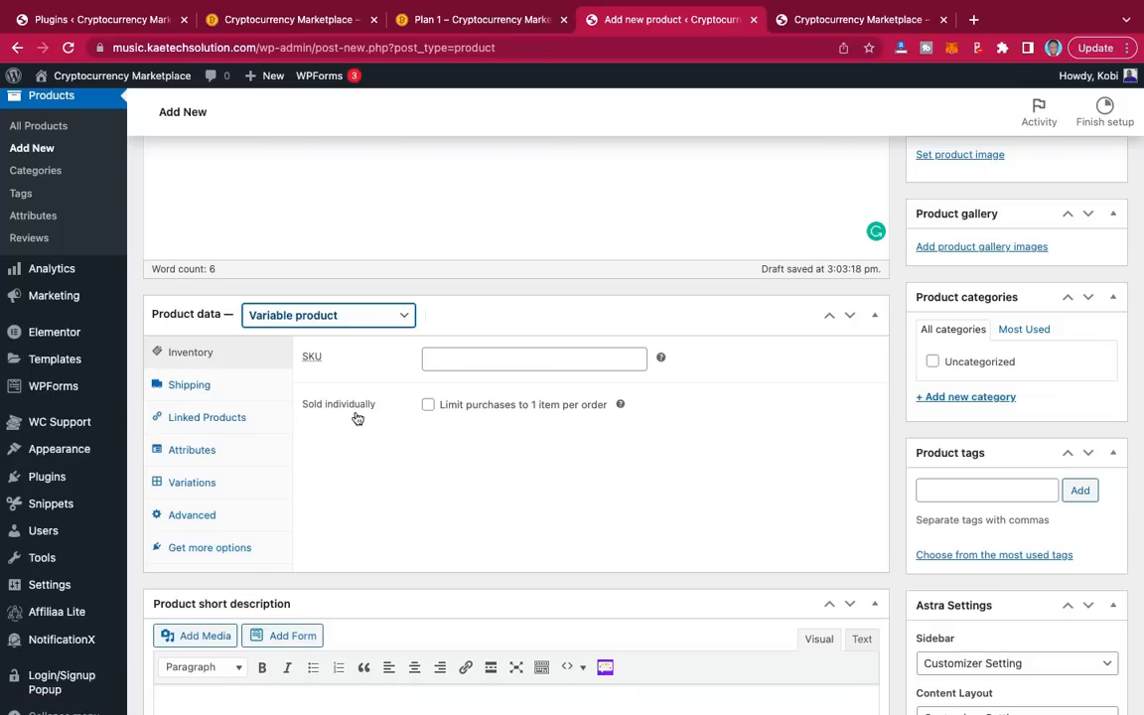
left_click(429, 406)
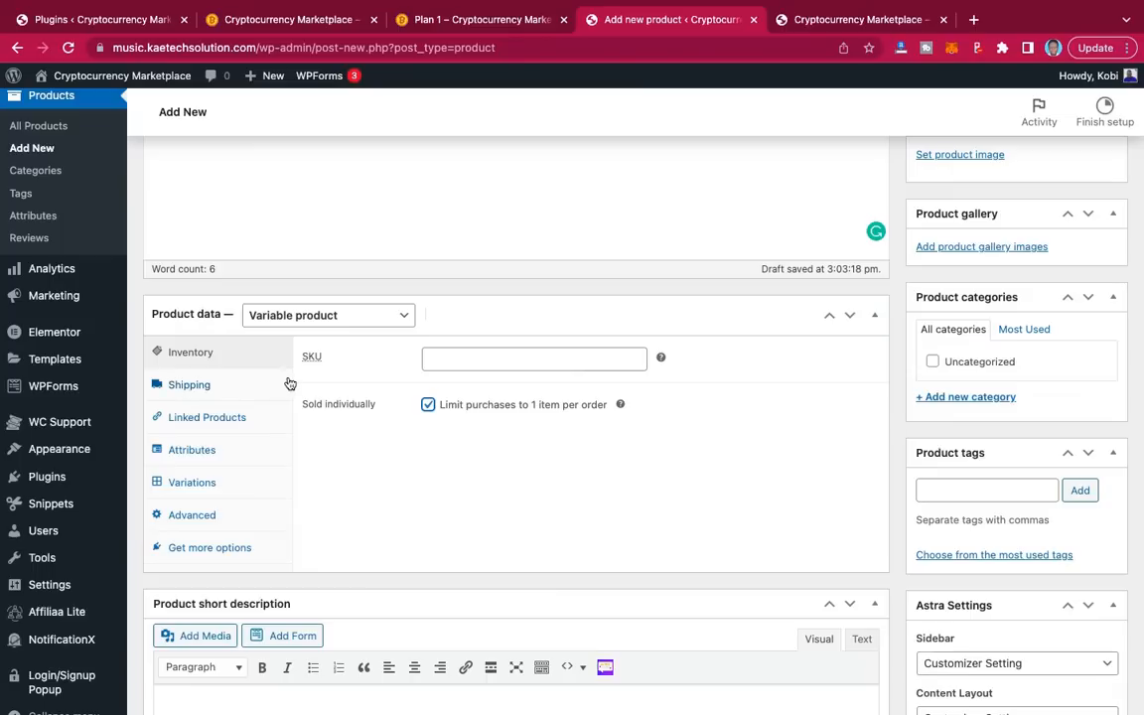
Step: Add an empty custom product attribute, then view the live Plan 1 page
left_click(202, 452)
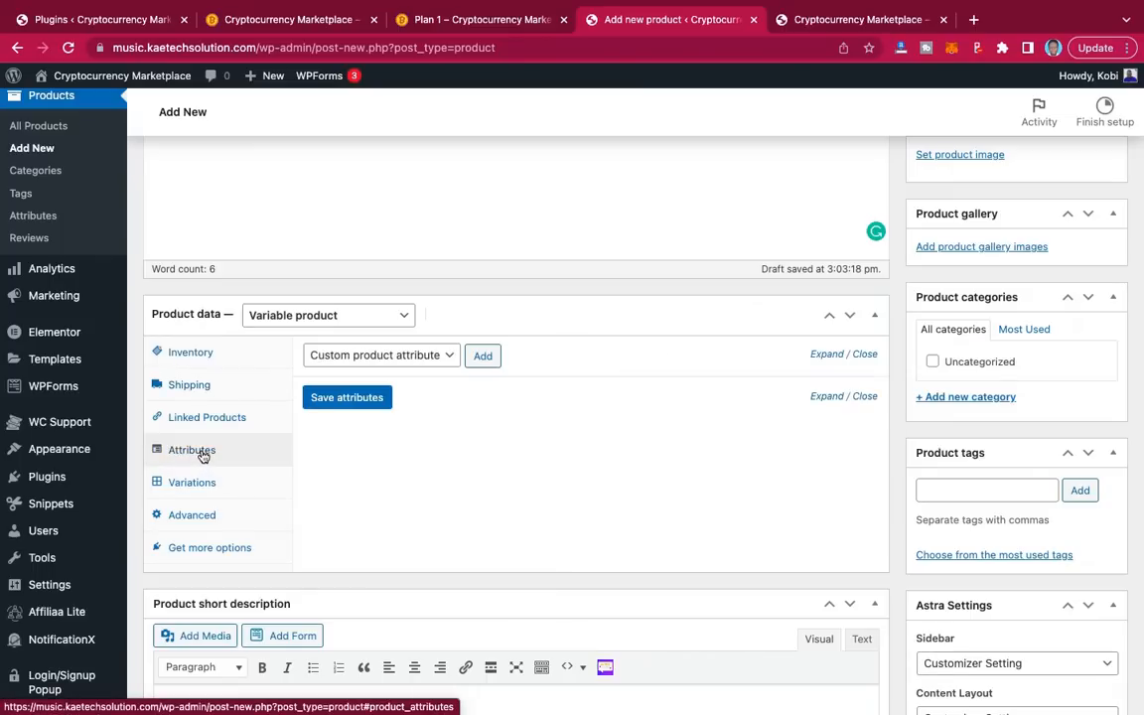
left_click(415, 357)
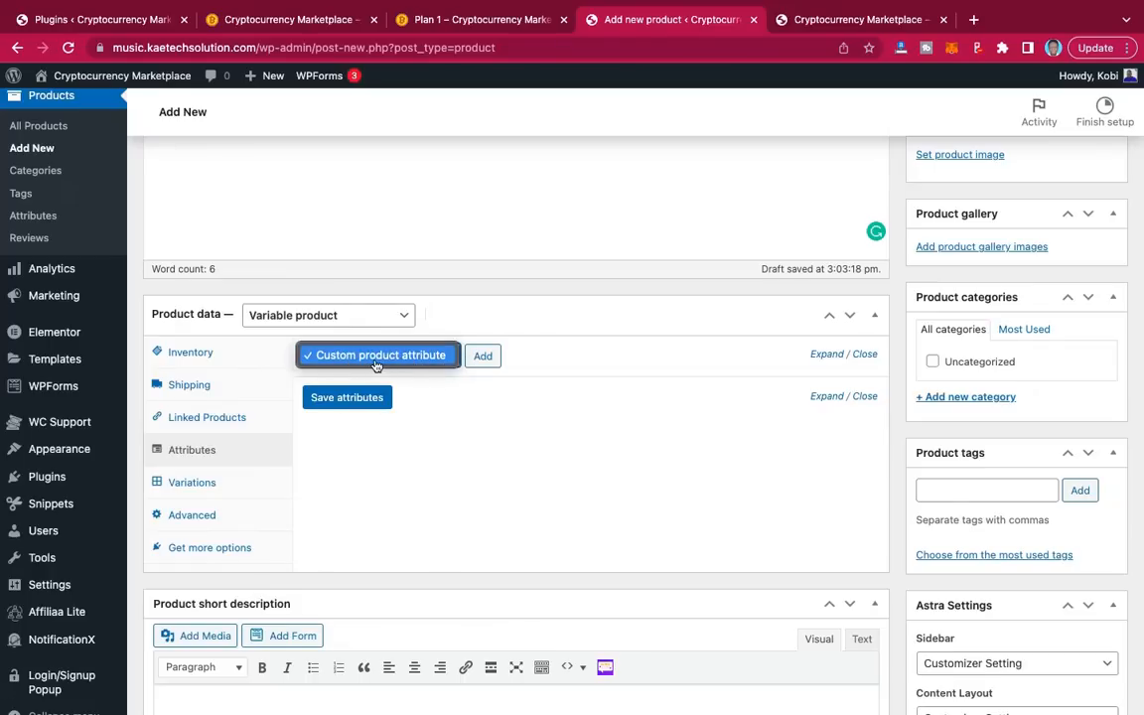
left_click(488, 360)
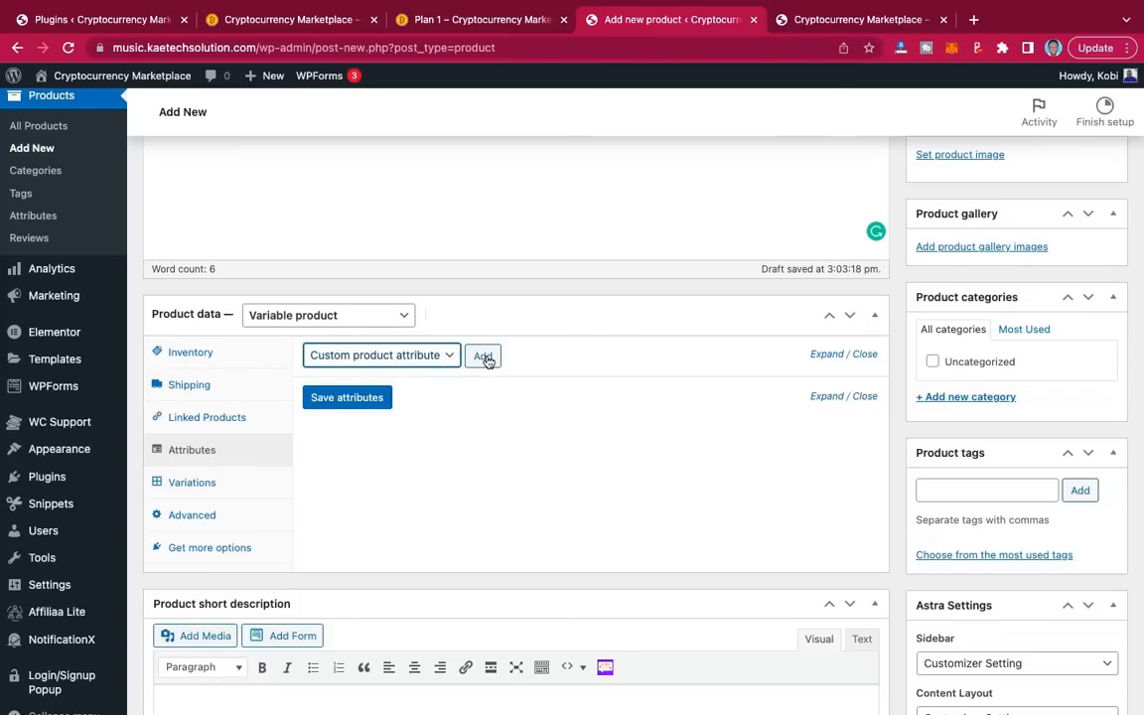
left_click(484, 358)
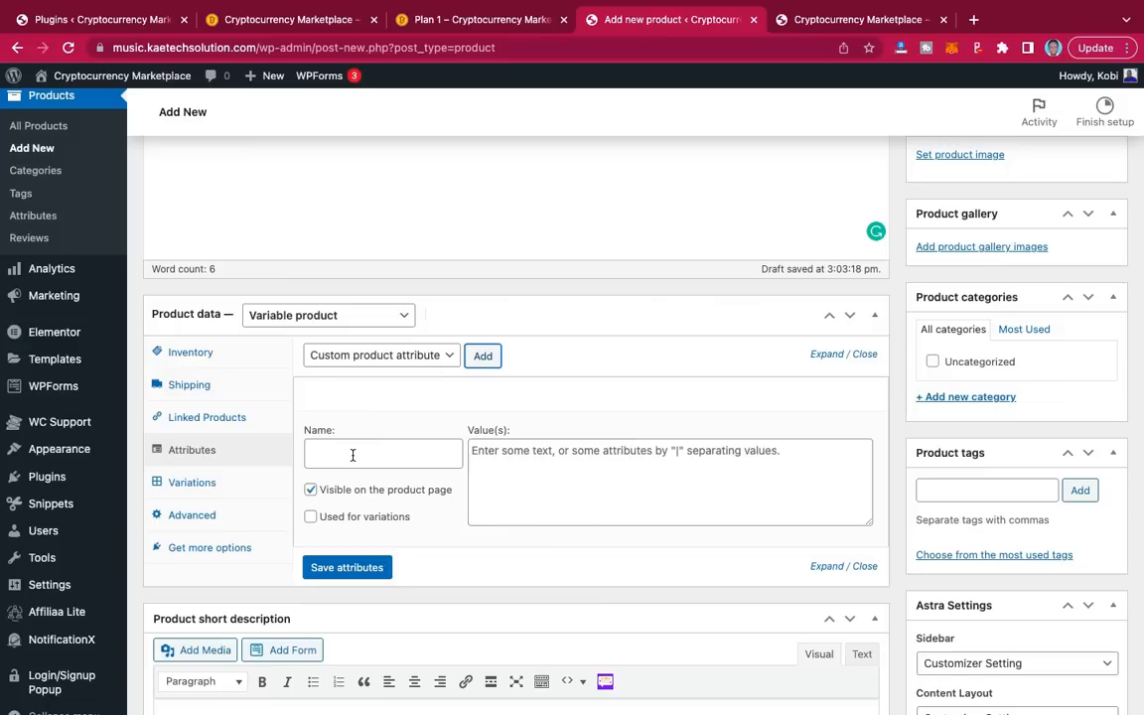
left_click(477, 20)
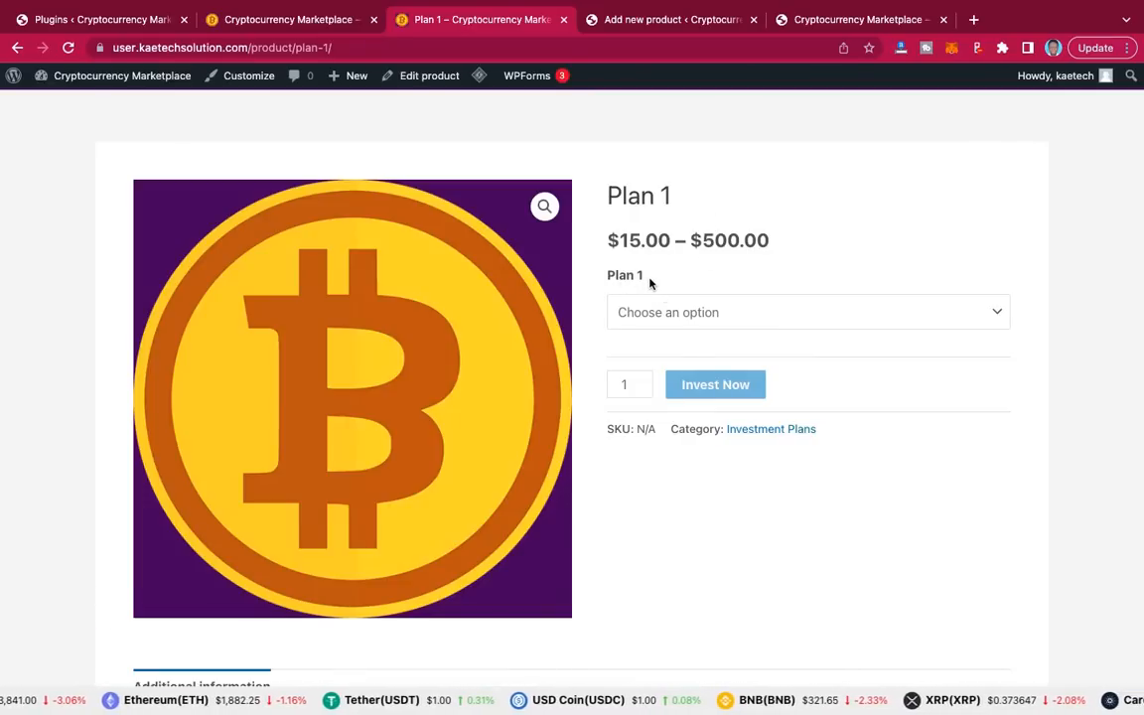
Step: Check the live Plan 1 amount options and name the custom attribute 'Plan 1'
left_click(738, 313)
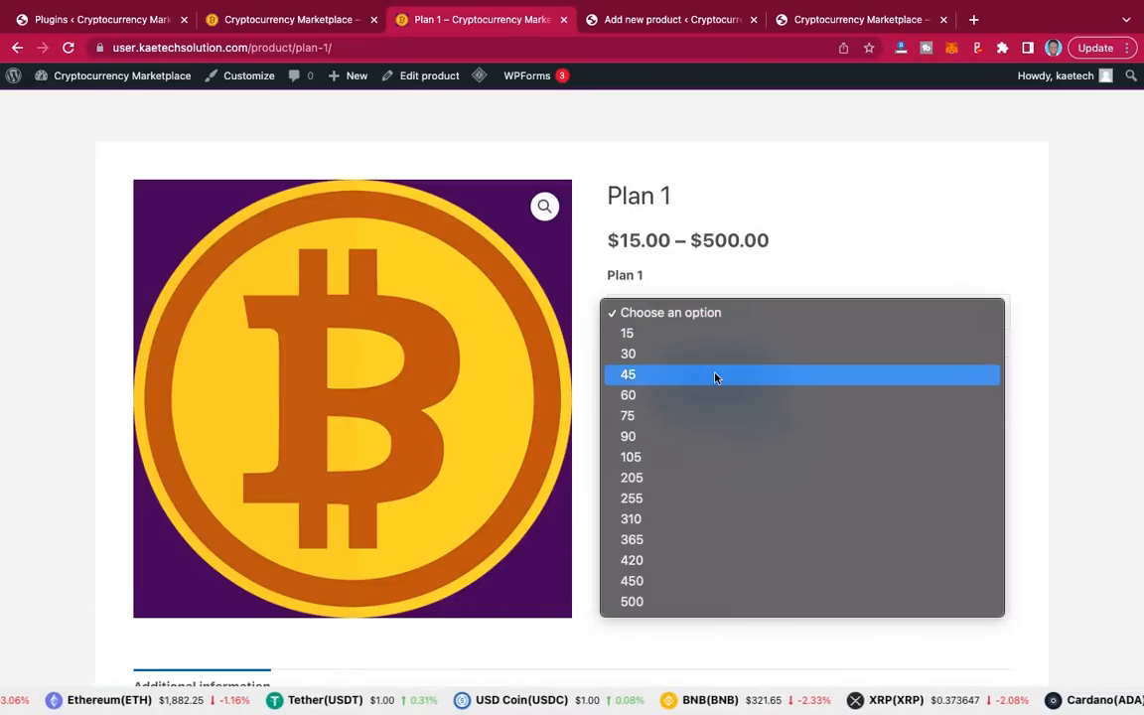
left_click(725, 286)
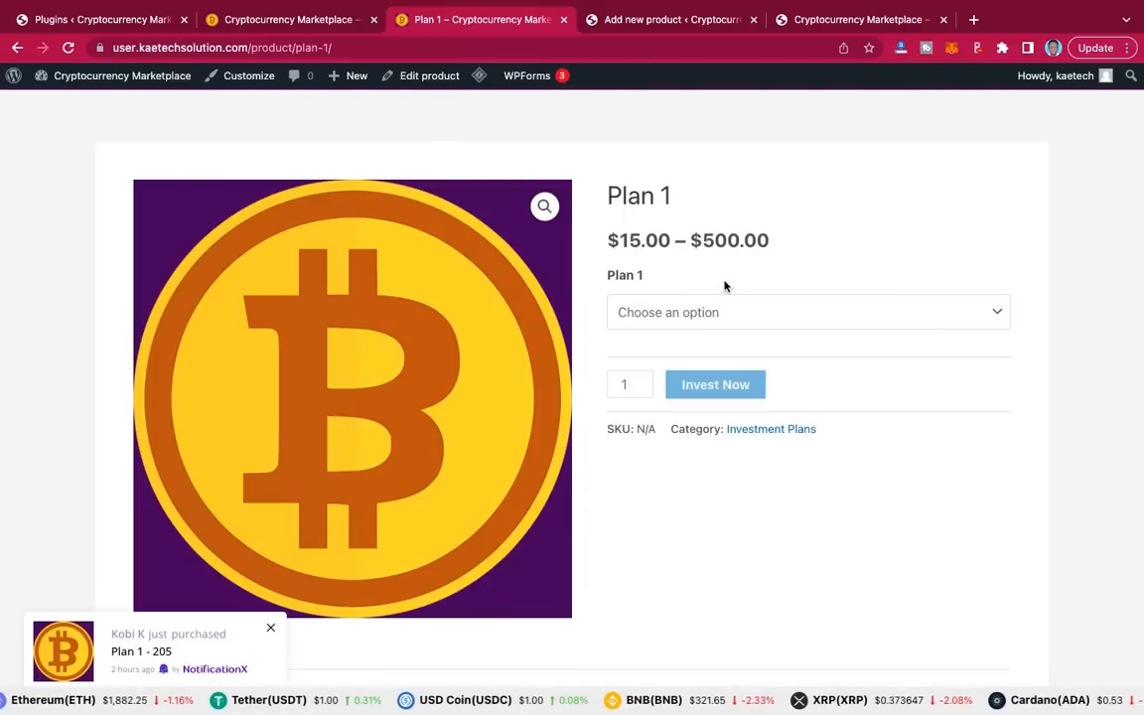
left_click(650, 22)
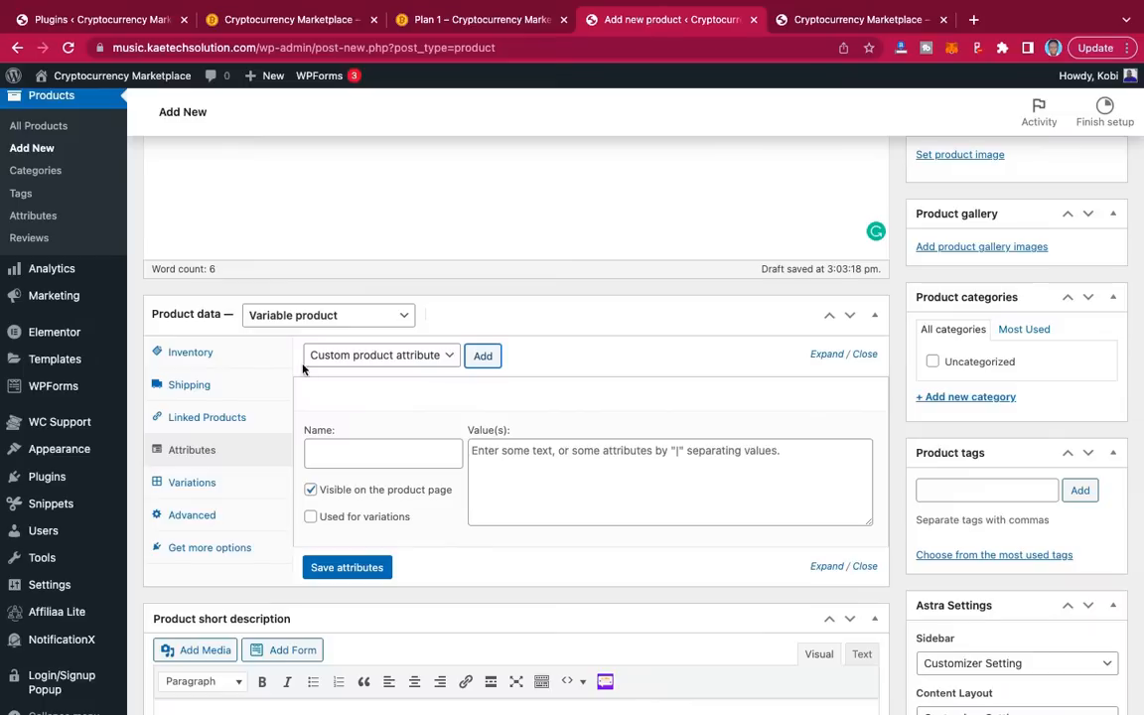
left_click(333, 451)
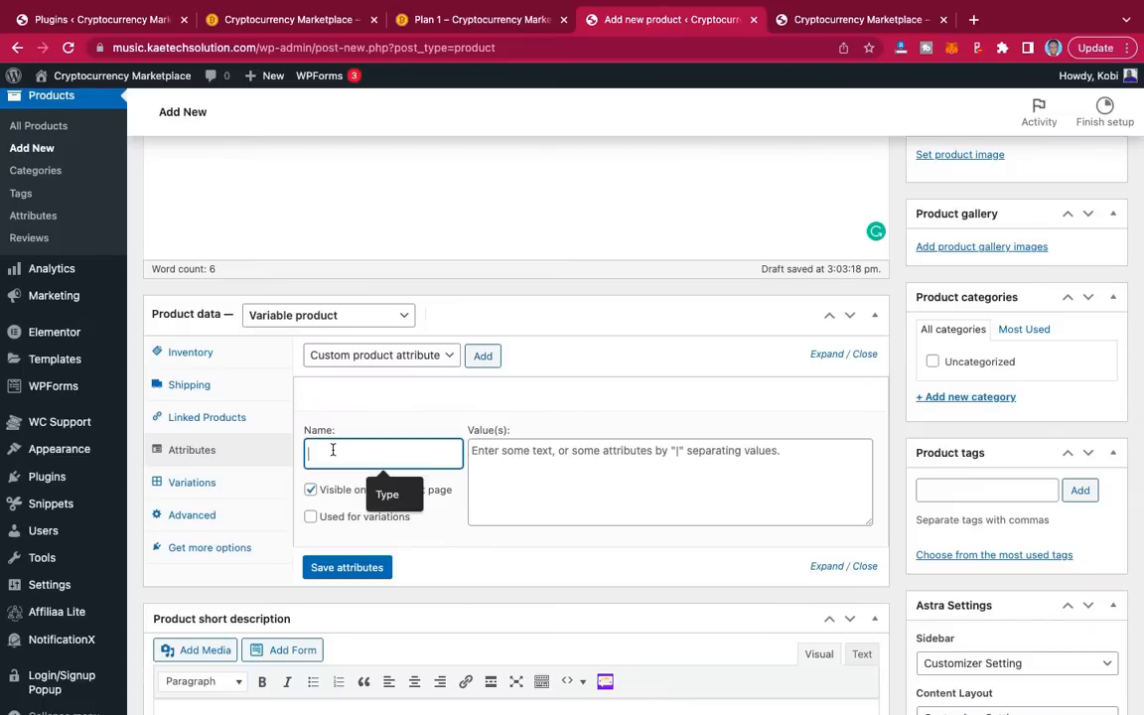
type("Plan")
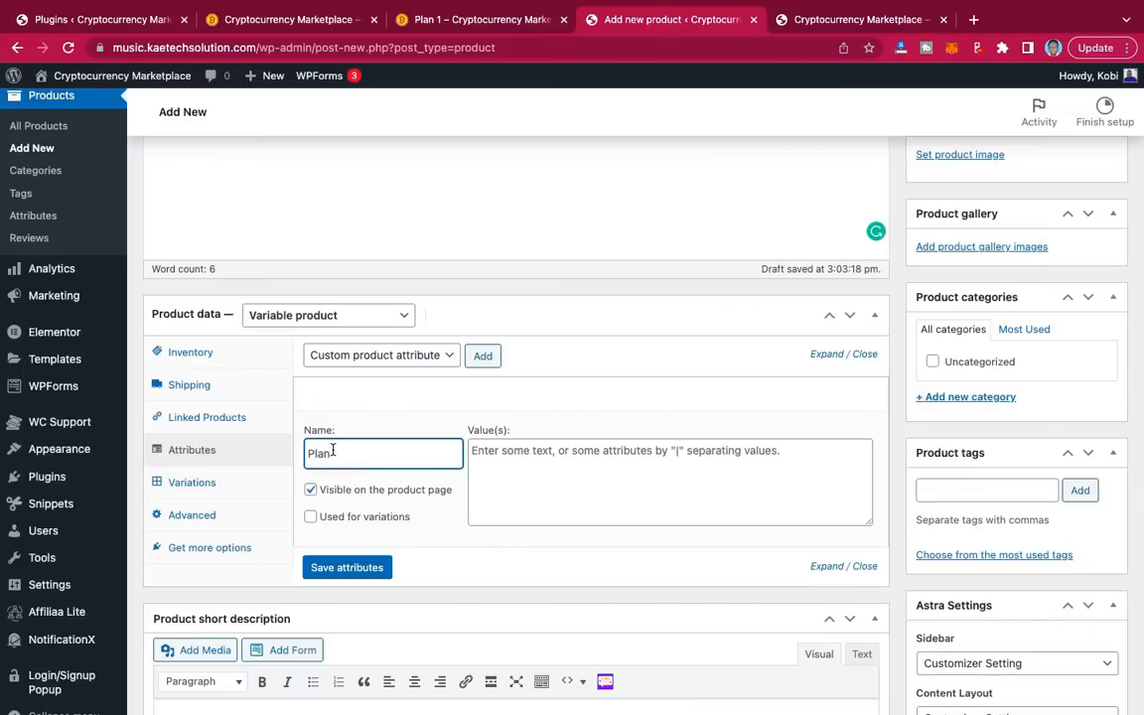
type(" 1")
left_click(488, 453)
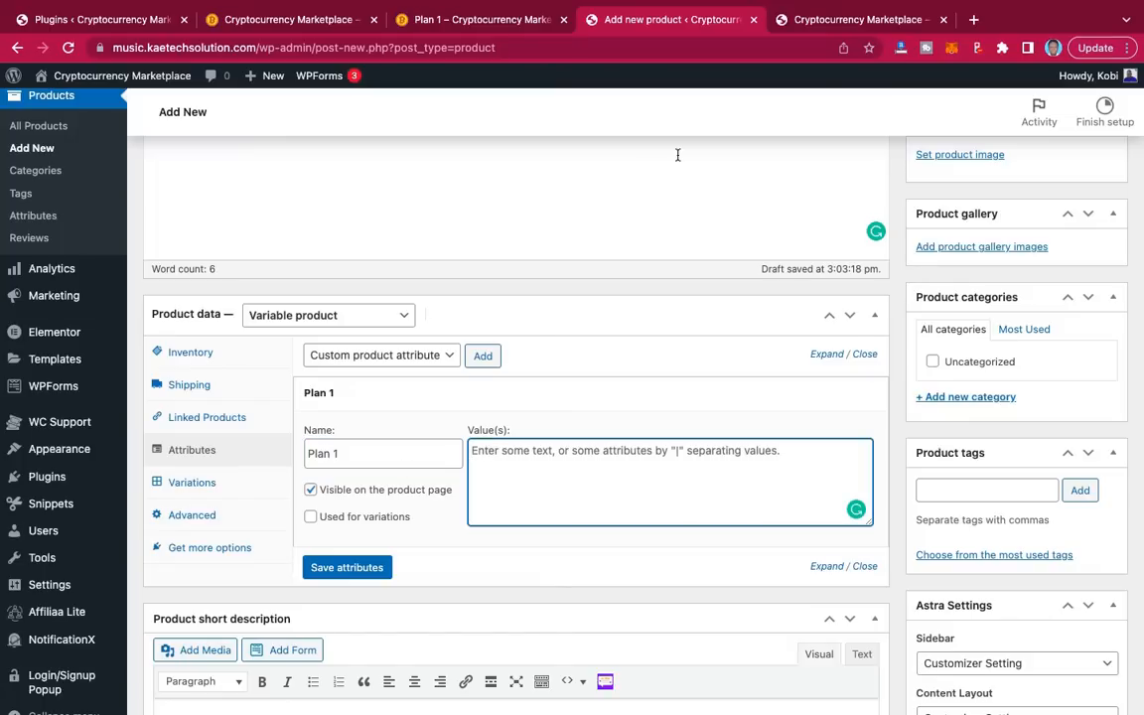
Step: Review Plan 1's 15–500 amount options again, then return to the attribute in the draft
key("ctrl+shift+Tab")
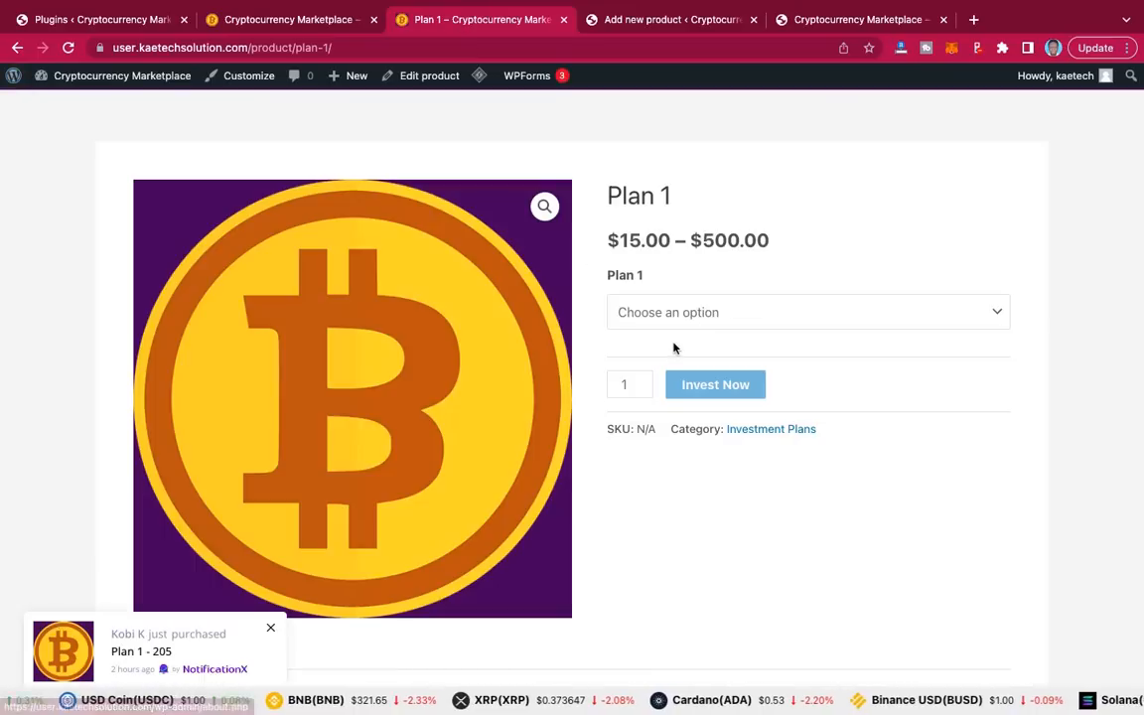
left_click(689, 314)
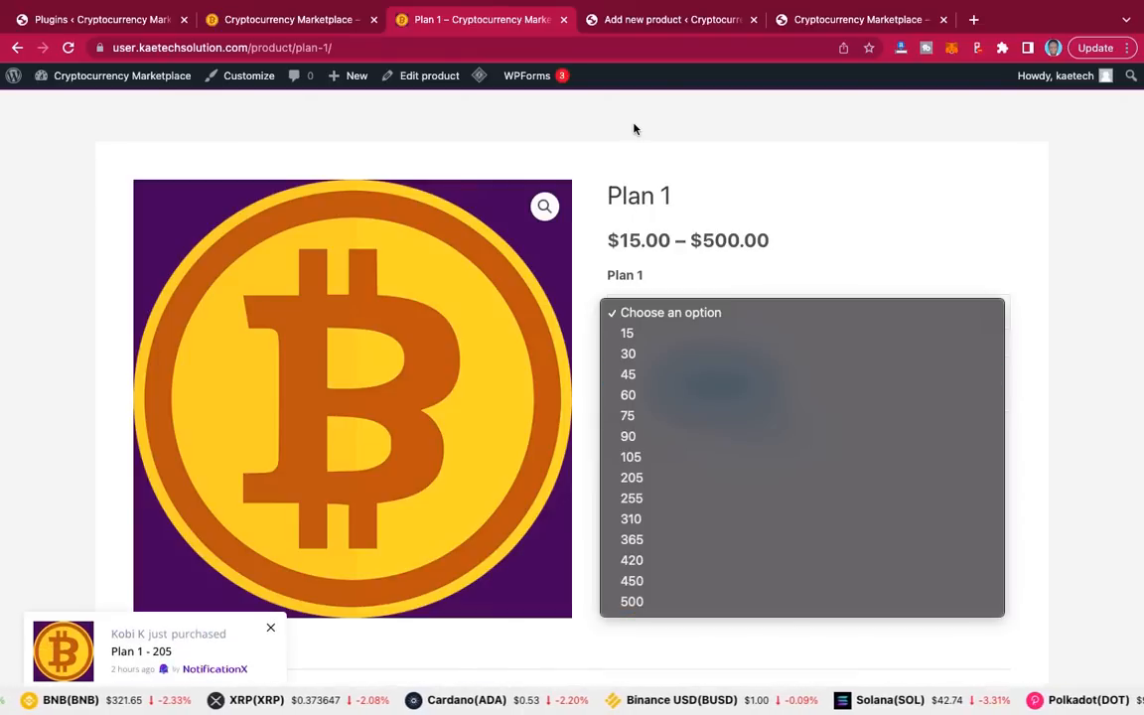
left_click(638, 32)
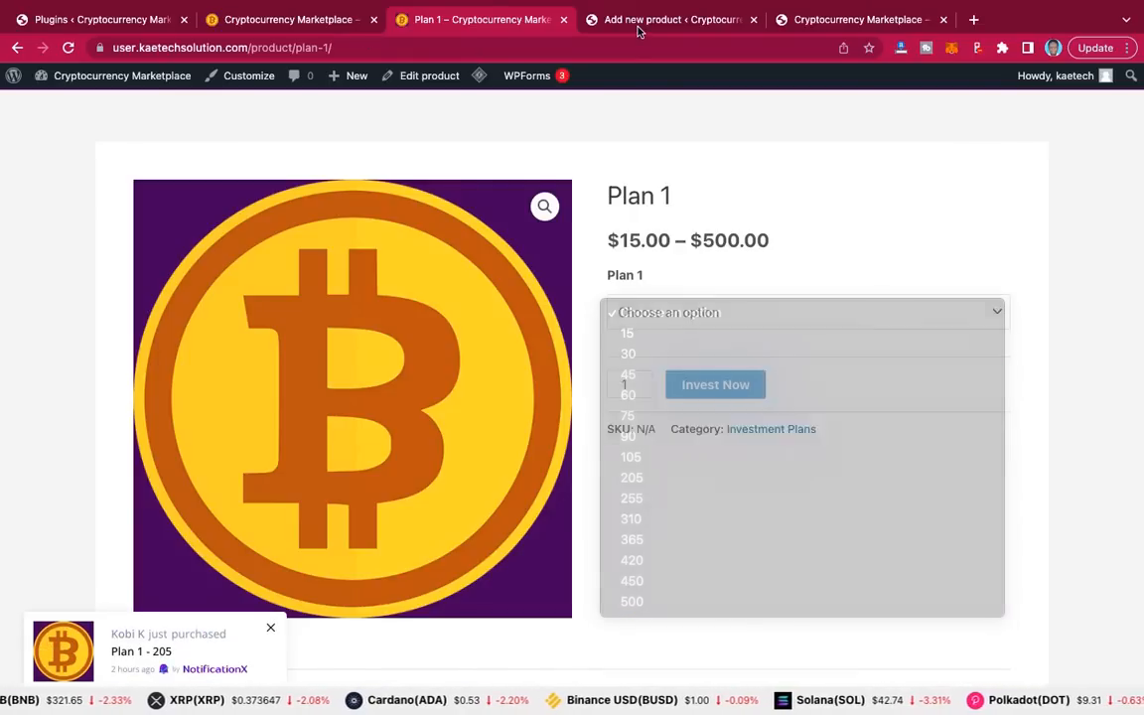
left_click(639, 21)
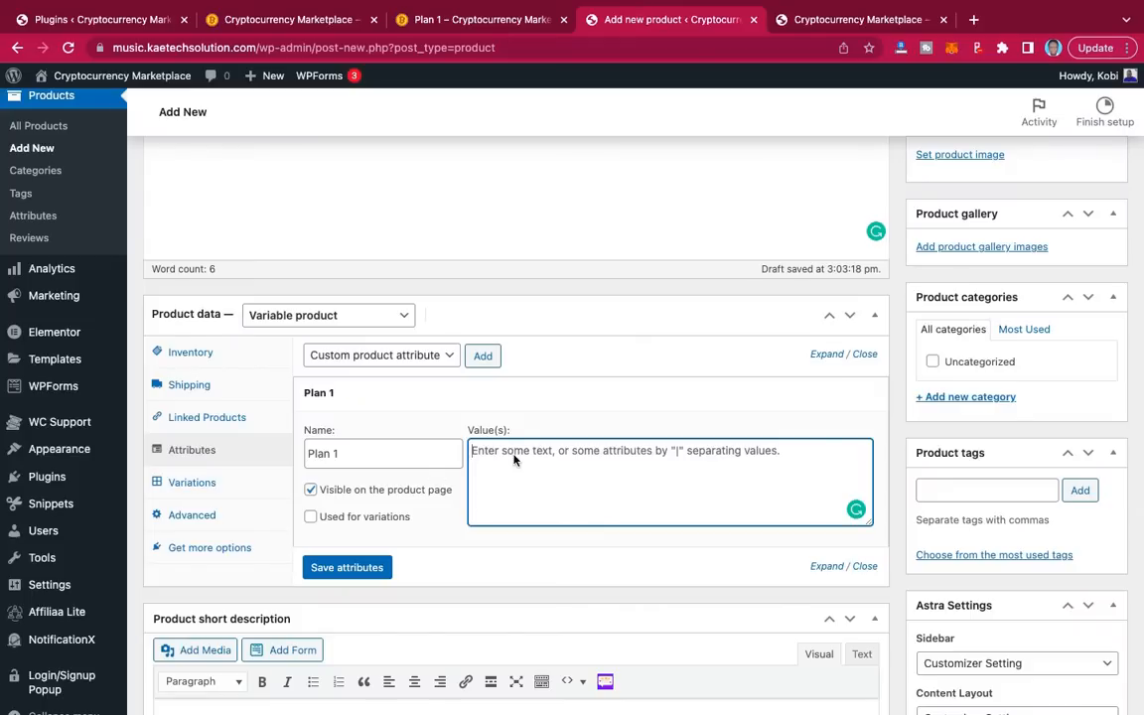
Step: Enter 15|30|45|60|75|90|105|155|205|255|305|355|405|455|500 as the Plan 1 values
type("15")
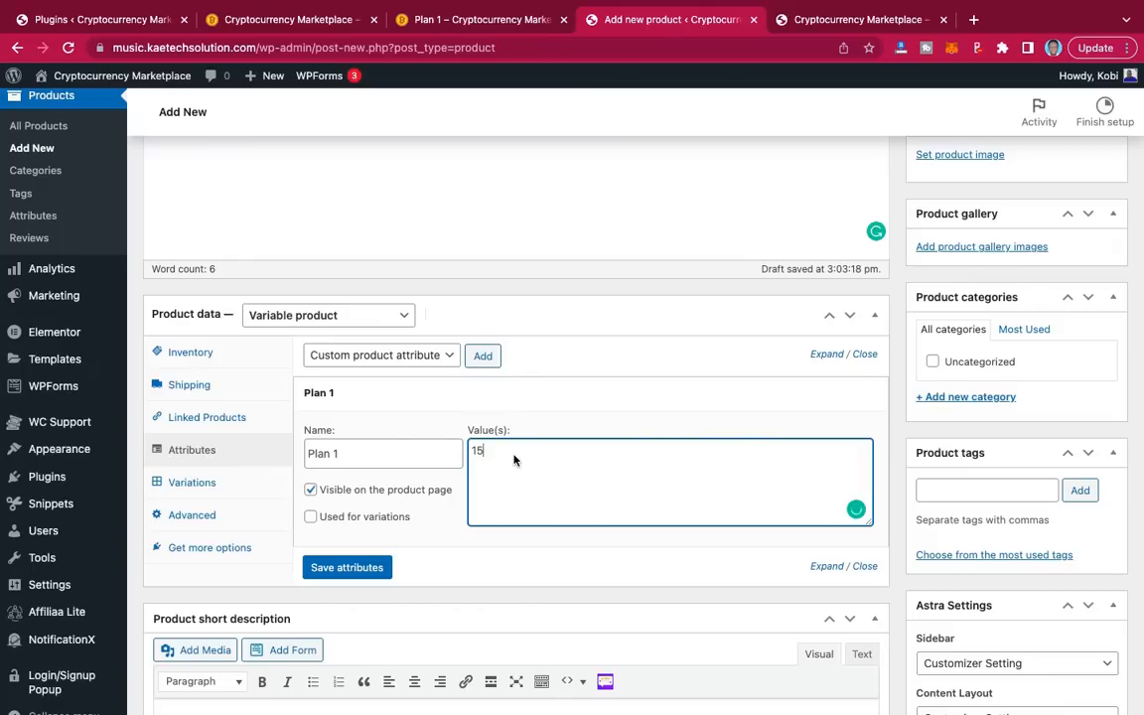
type("|")
type("30|45|60|75|90|105|155|205")
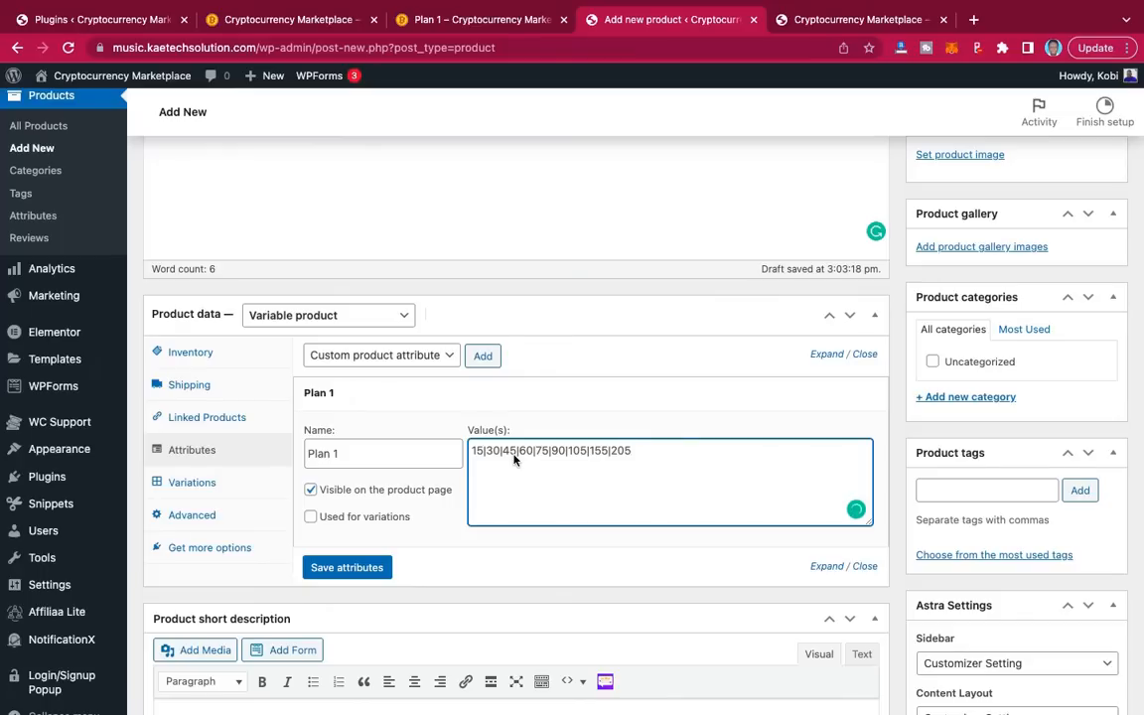
type("|255|305|355|")
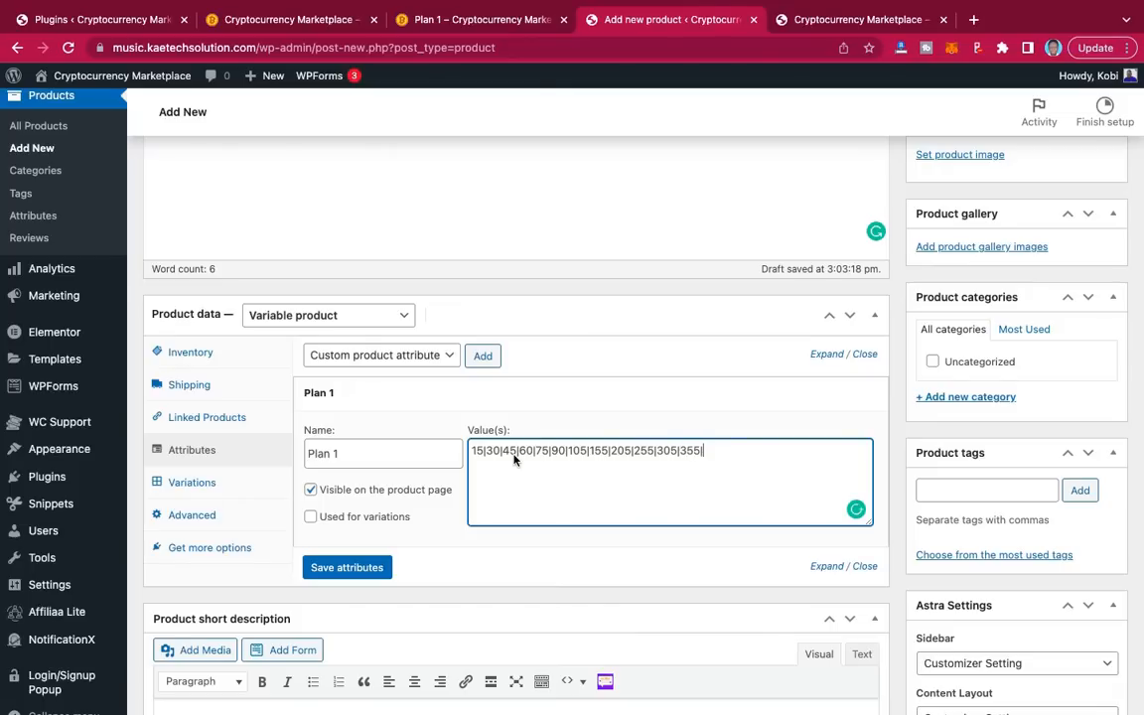
type("405|455|500")
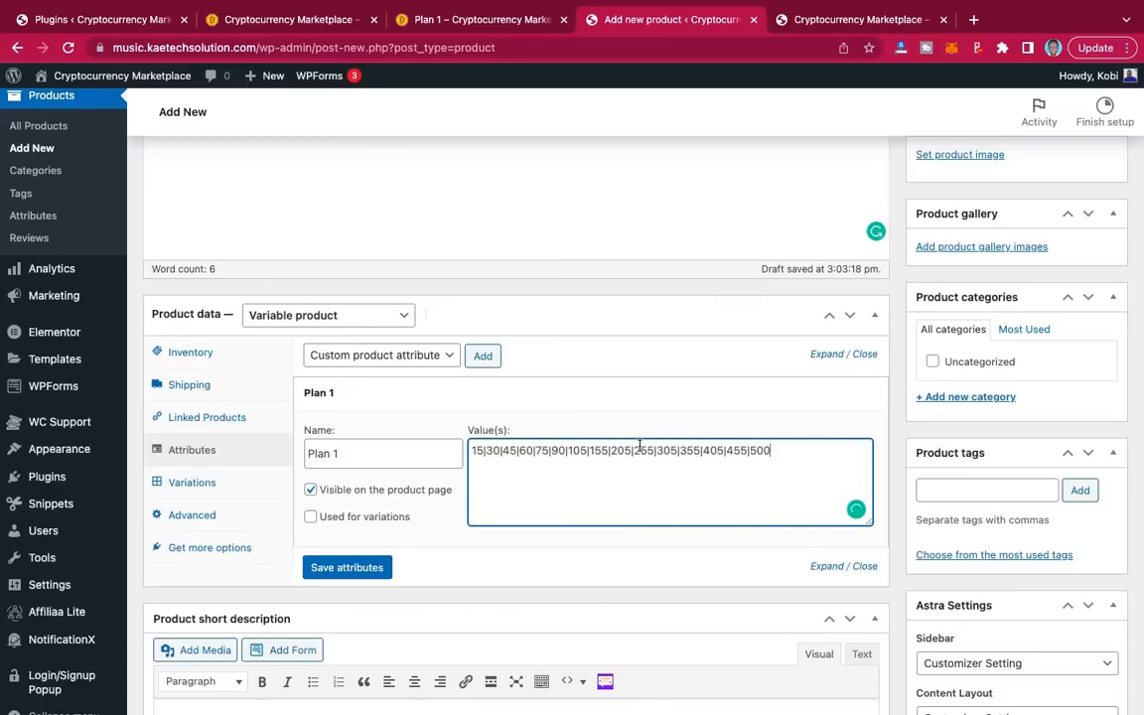
Step: Prefix a dollar sign to the Plan 1 values from 15 through 205
left_click(474, 451)
type("$15|")
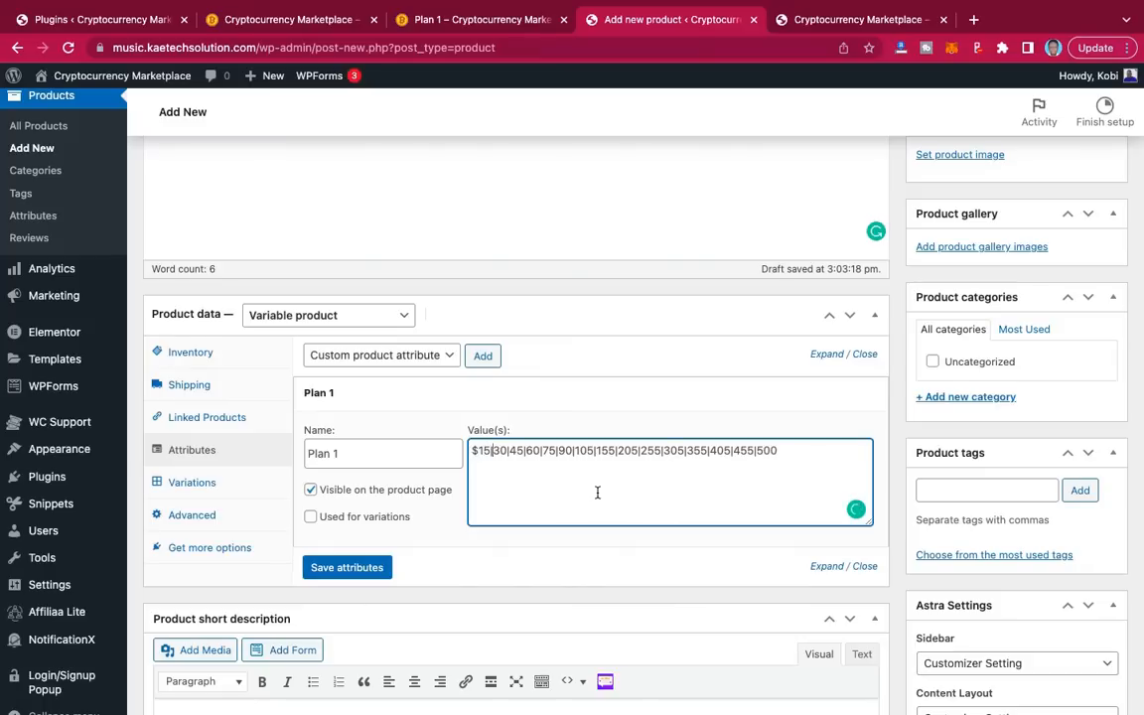
type("$")
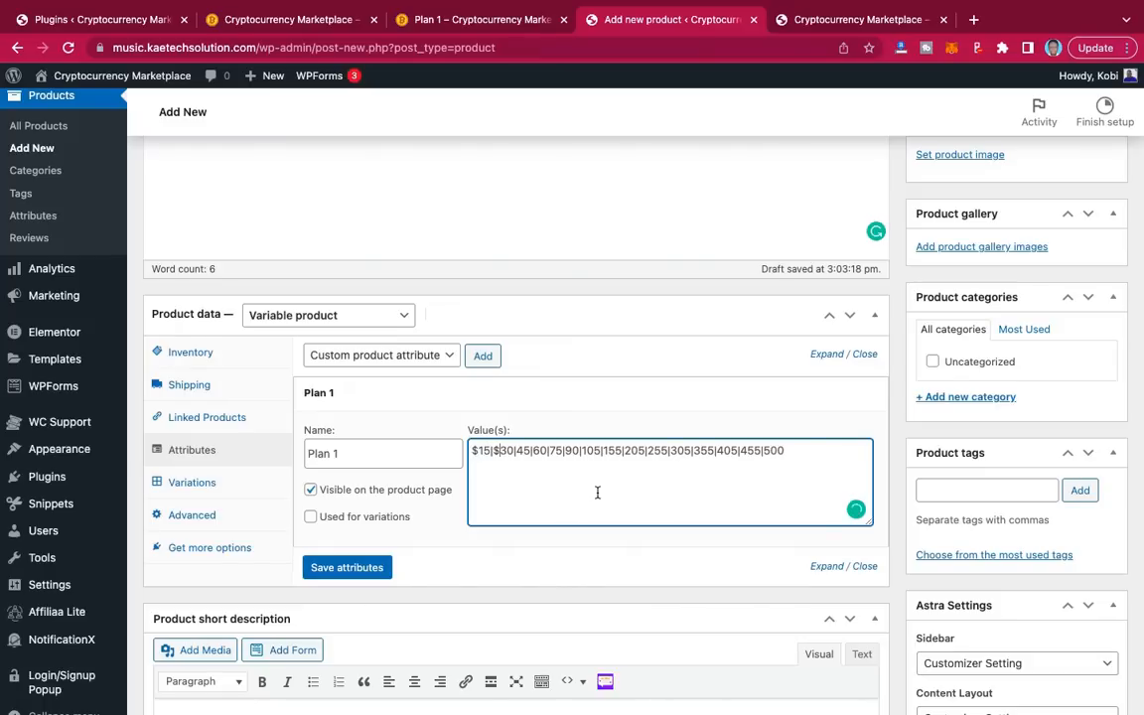
key("Right")
key("Right")
type("$15|")
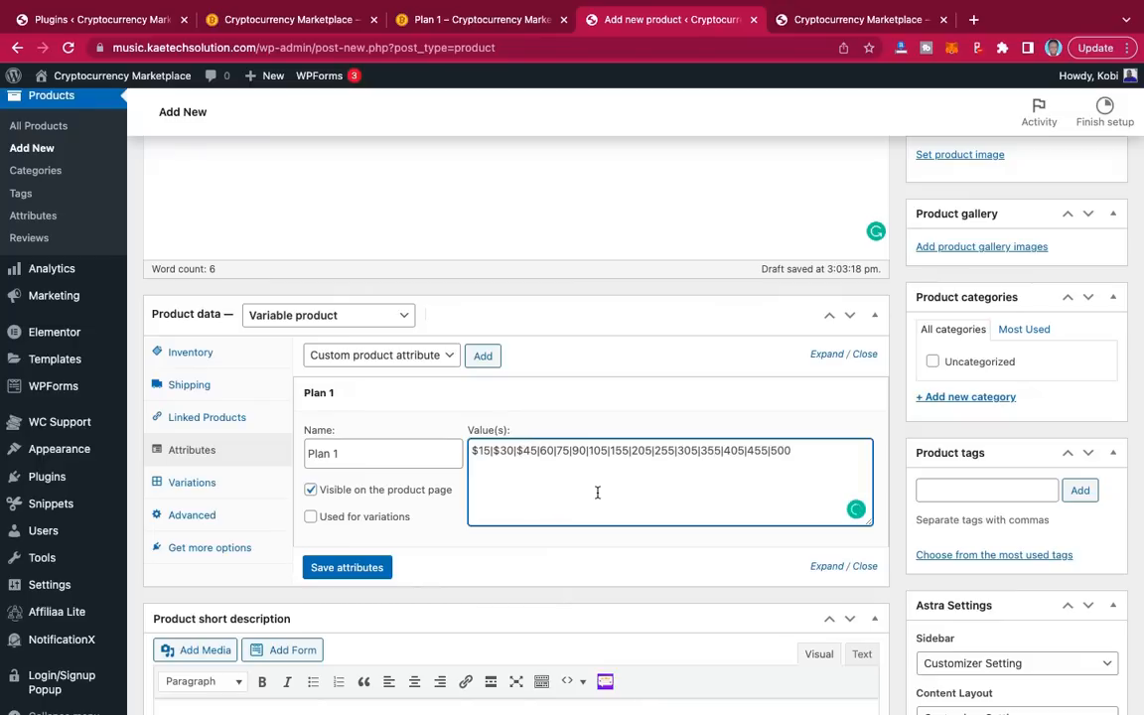
type("$")
key("Right")
key("Right")
key("Right")
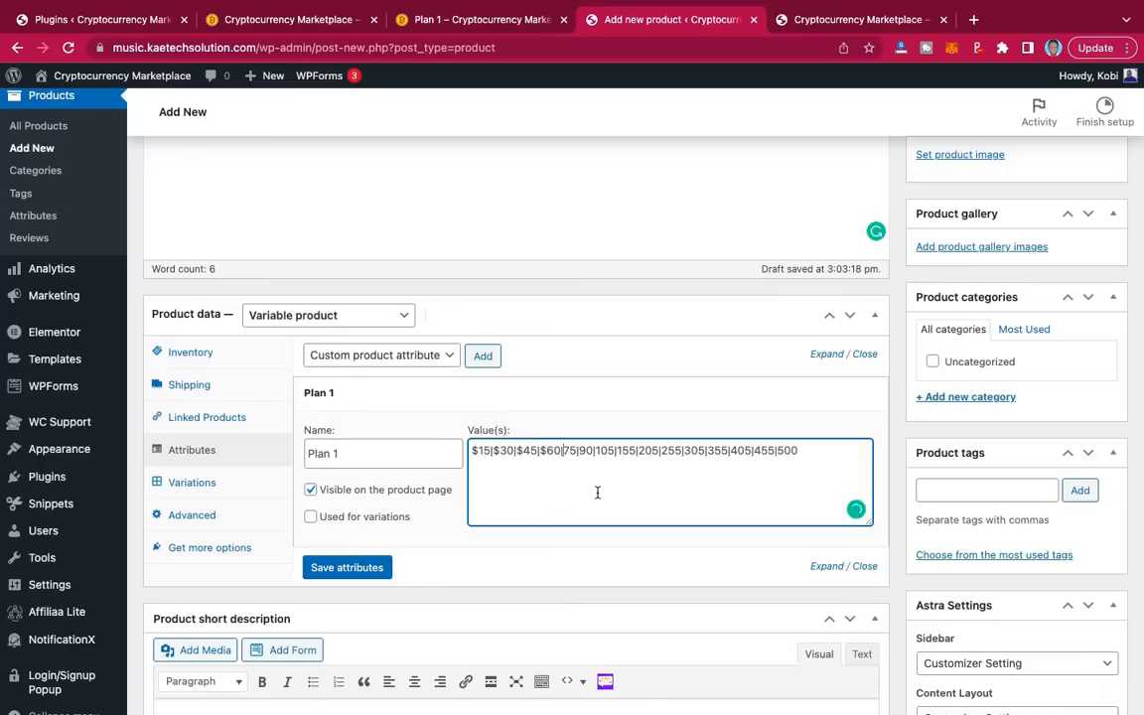
type("$")
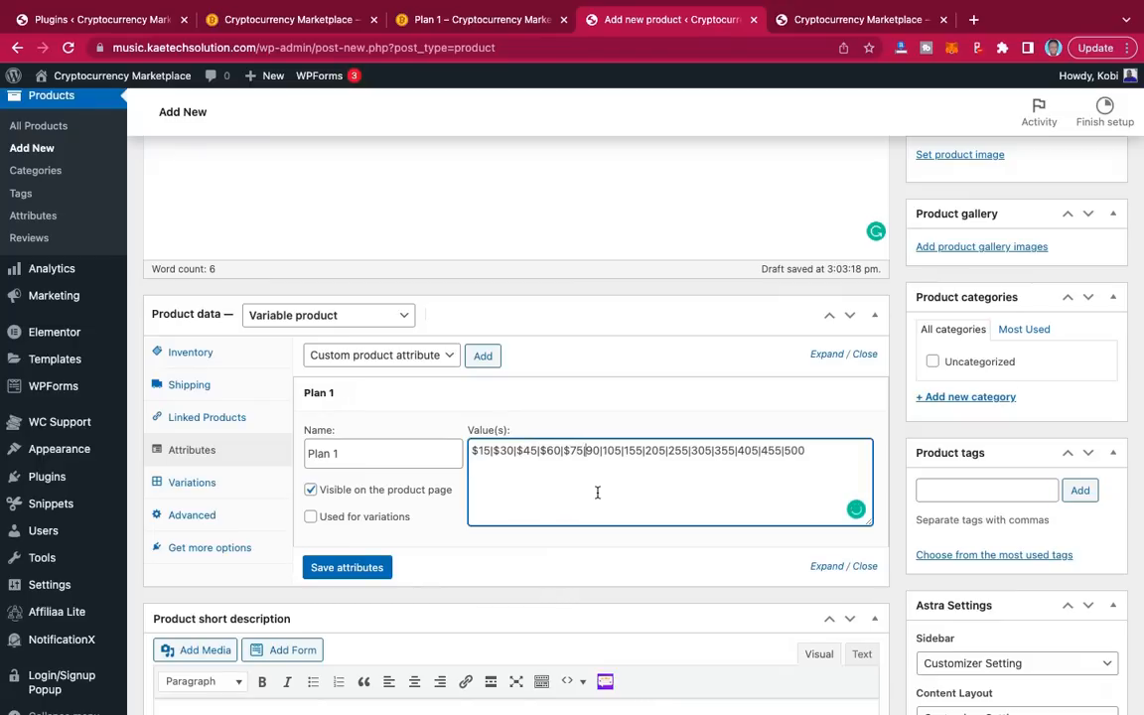
key("Right")
key("Right")
type("$")
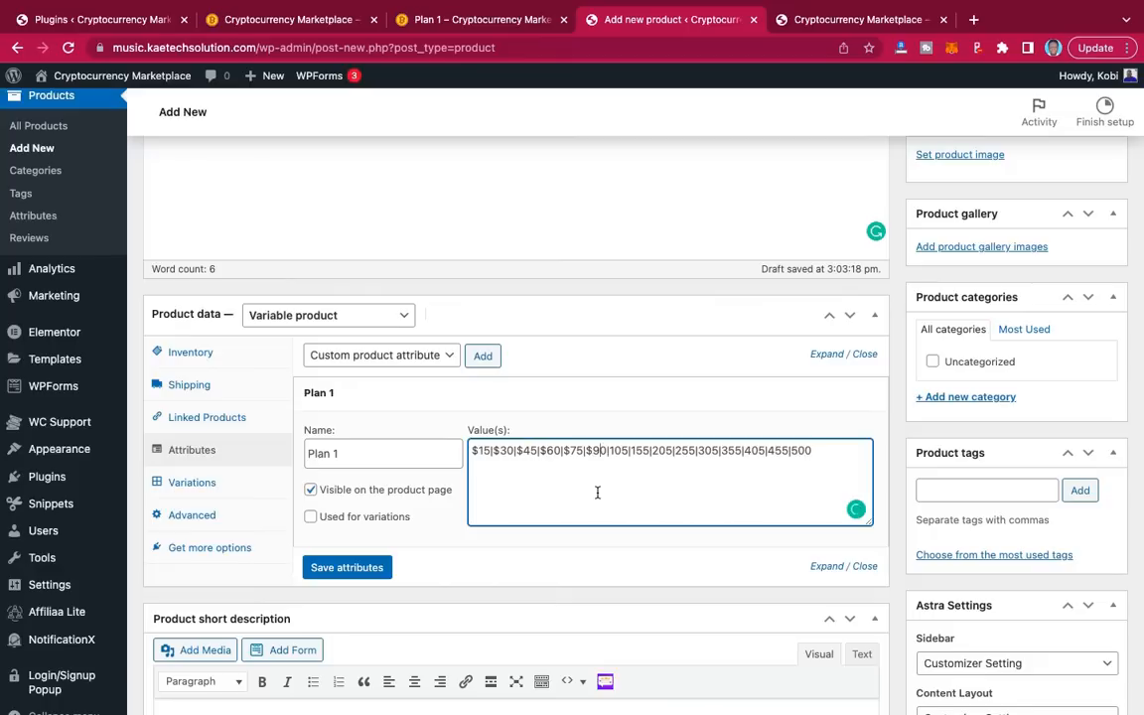
key("Right")
key("Right")
key("Right")
type("$")
key("Right")
key("Right")
key("Right")
key("Right")
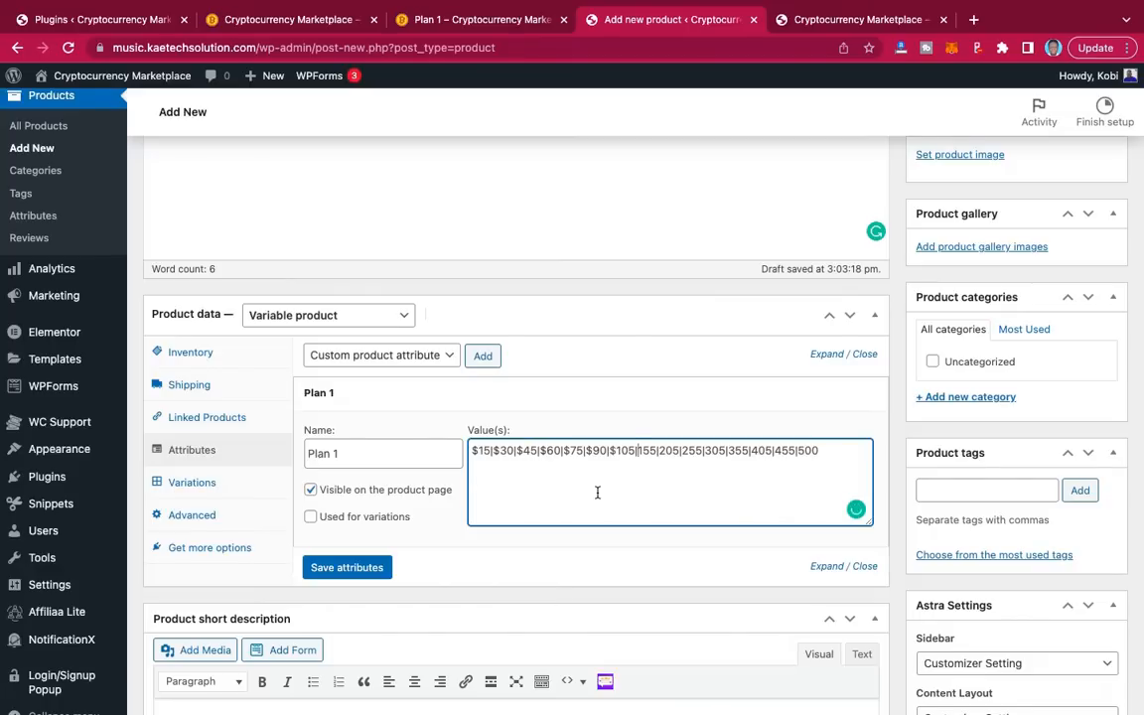
type("$")
key("Right")
key("Right")
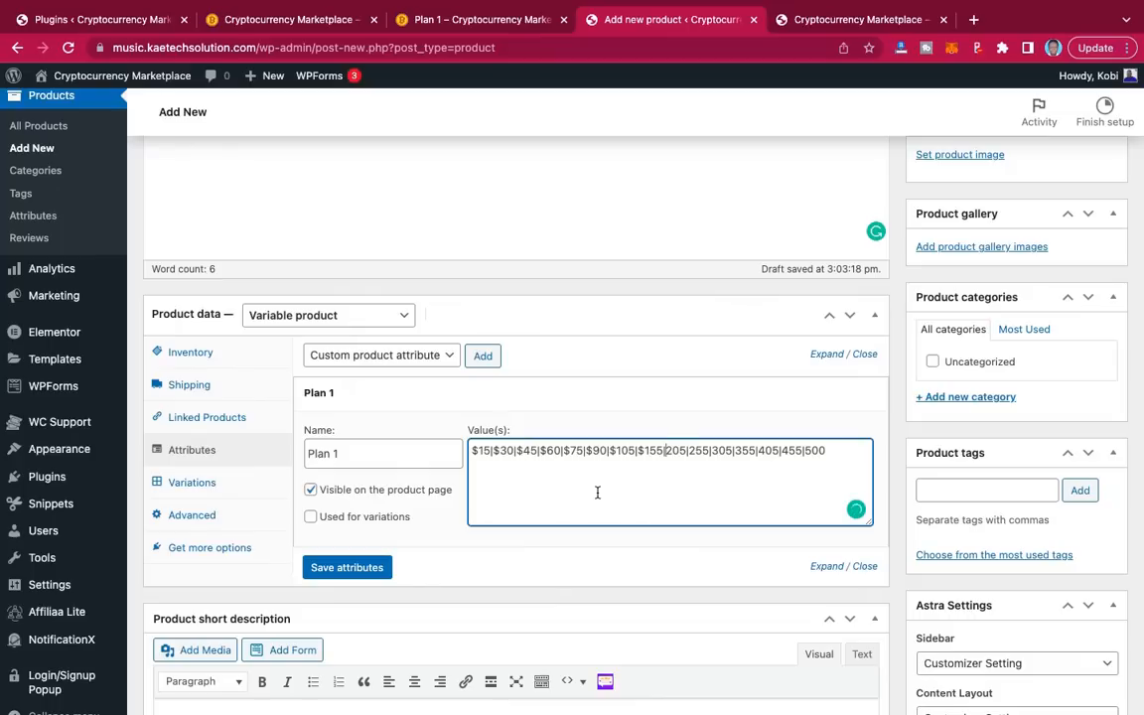
type("$")
Step: Add dollar signs to the remaining values 255, 305, 355, 405, 455 and 500
key("Right")
key("Right")
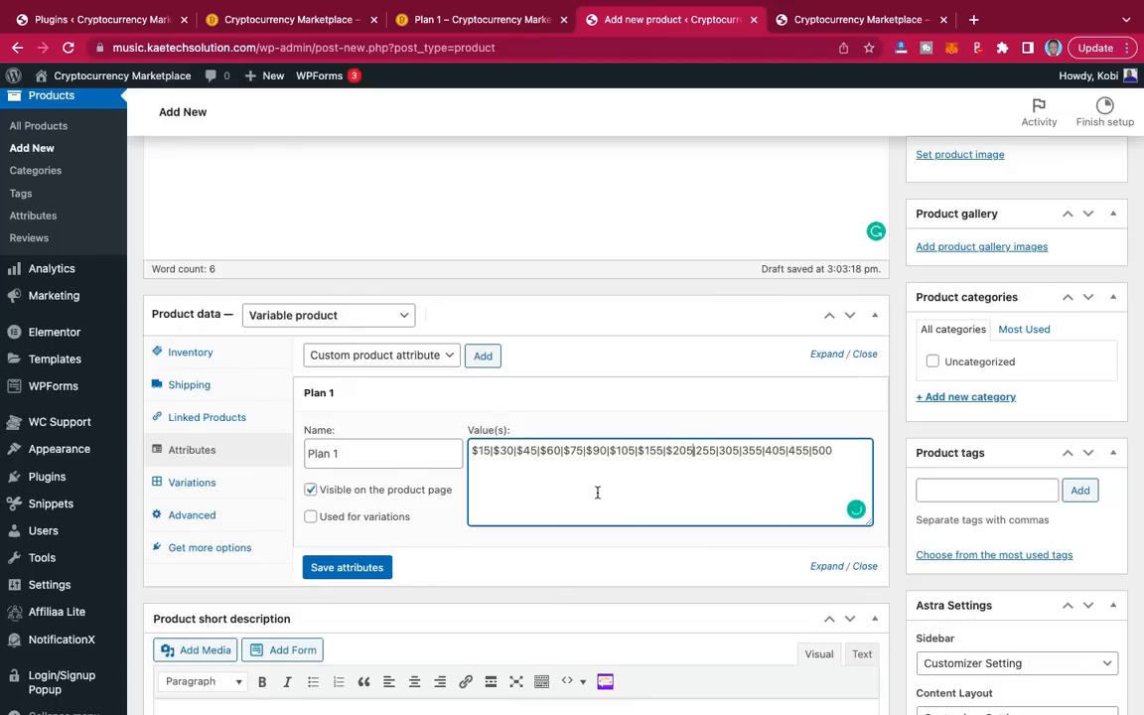
key("Right")
type("$")
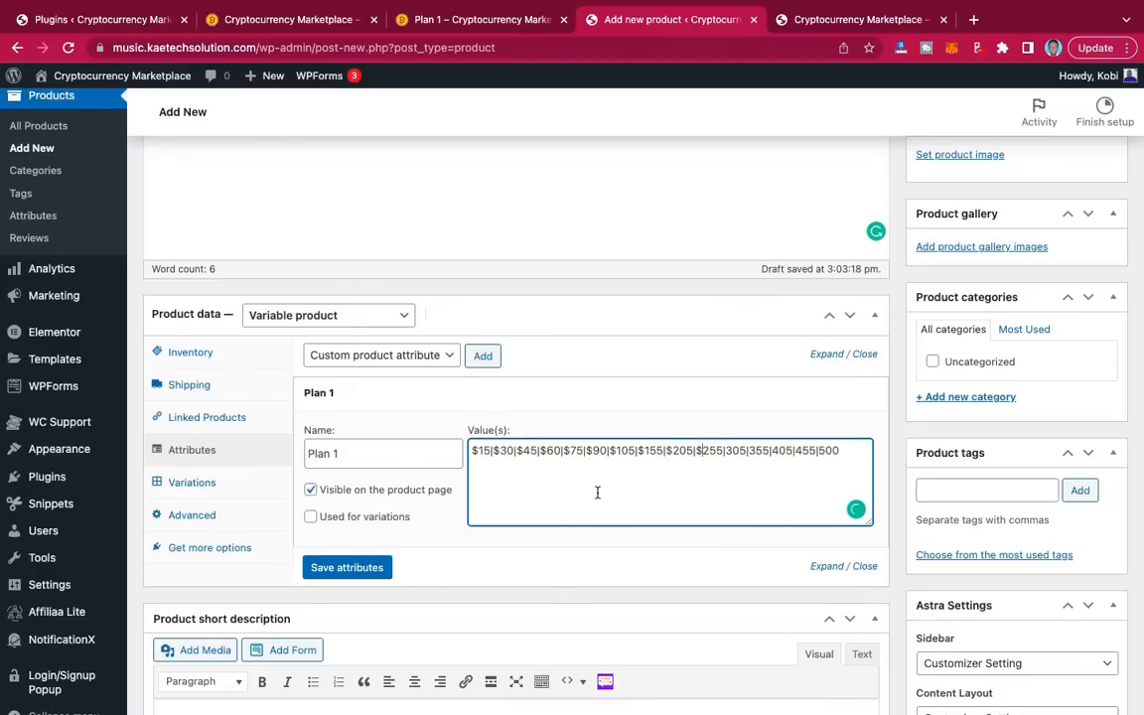
key("Right")
key("Right")
key("Right")
key("Right")
key("Right")
type("$")
key("Right")
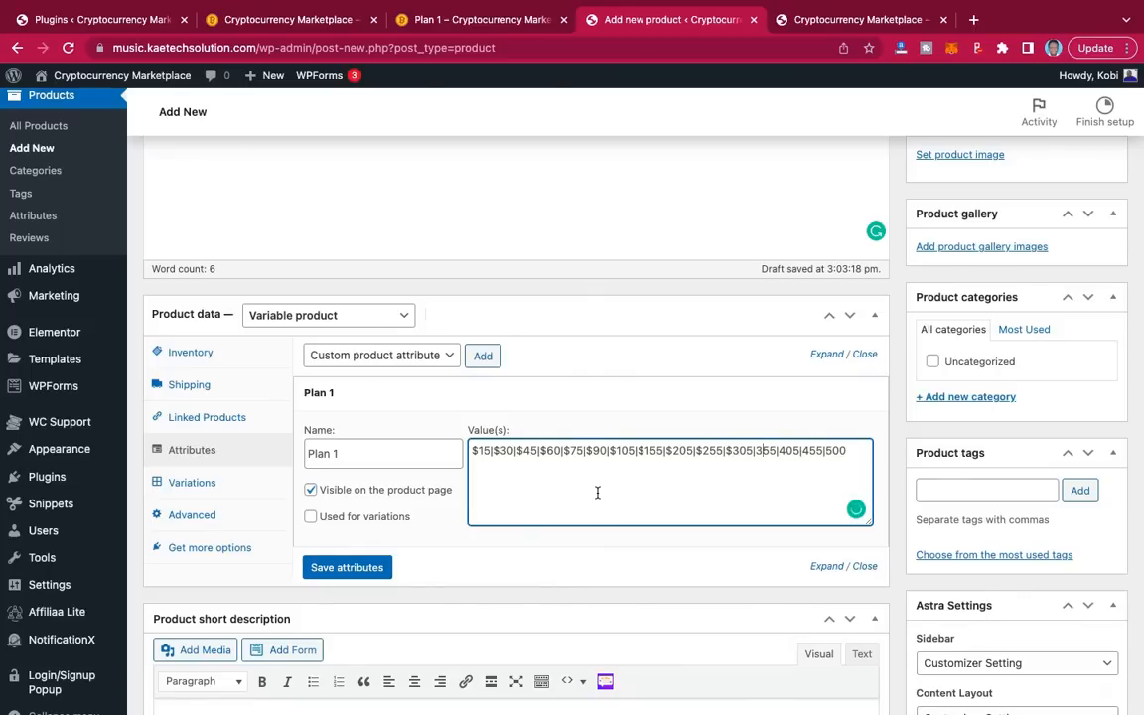
type("$")
key("Right")
key("Right")
type("$")
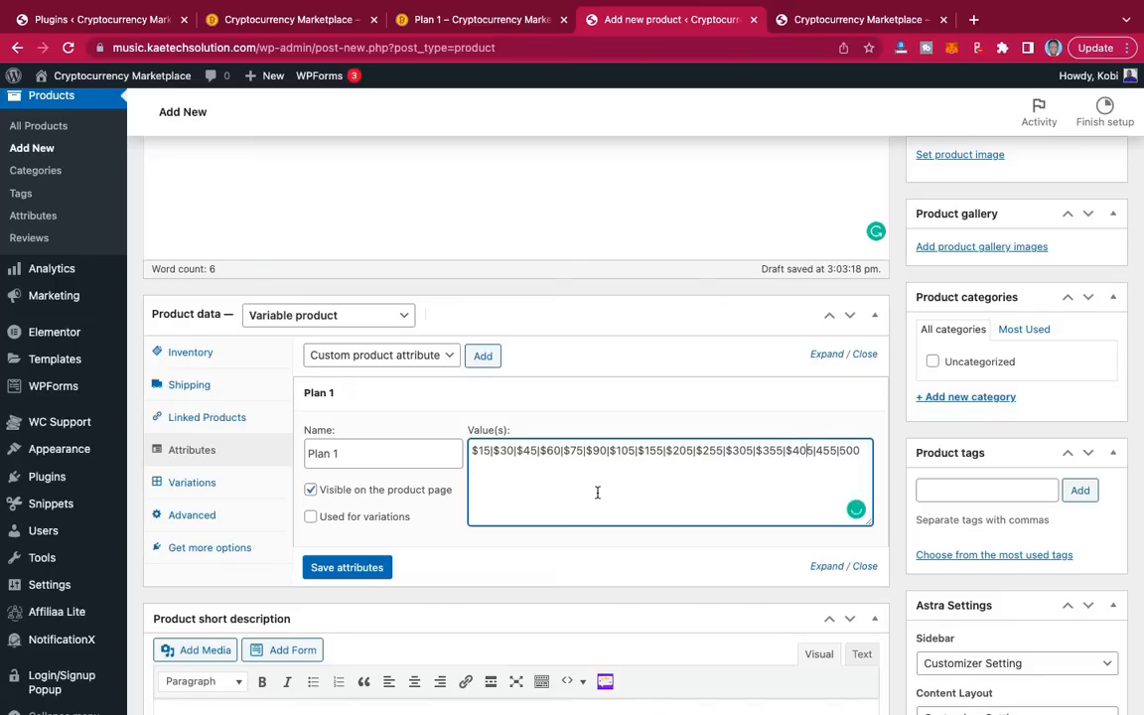
key("Right")
key("Right")
key("Right")
type("$")
key("Right")
key("Right")
key("Right")
key("Right")
type("$")
Step: Mark Plan 1 as used for variations, save the attributes, and go to the Variations section
left_click(311, 519)
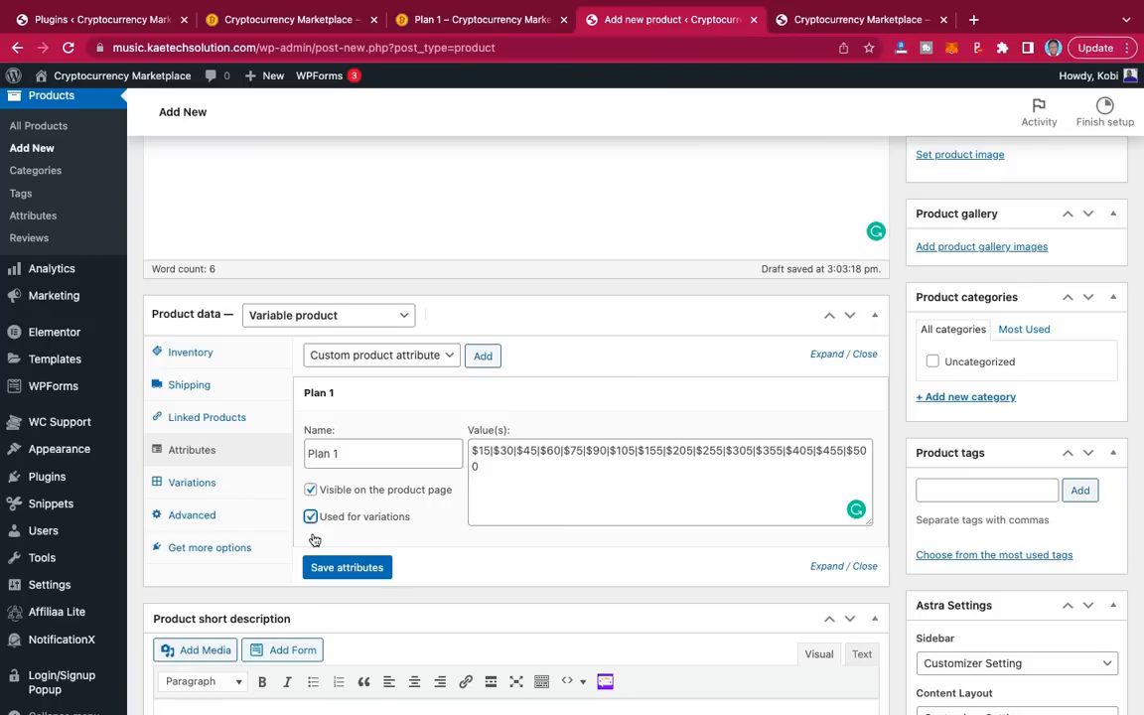
left_click(347, 570)
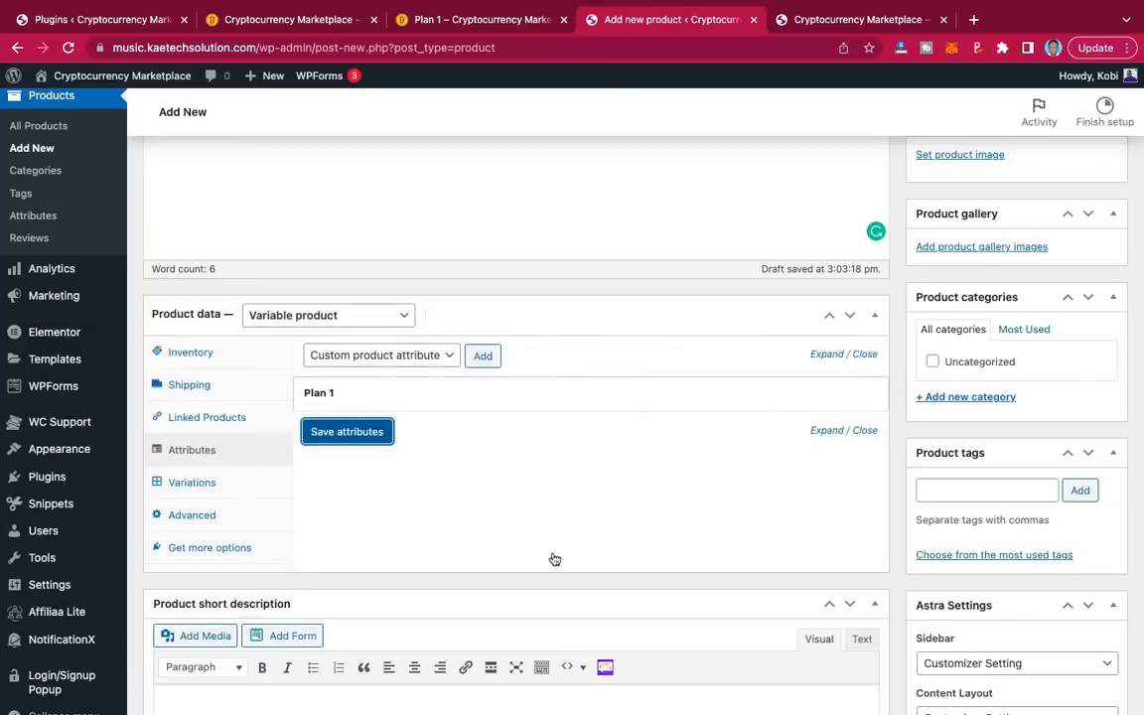
left_click(439, 404)
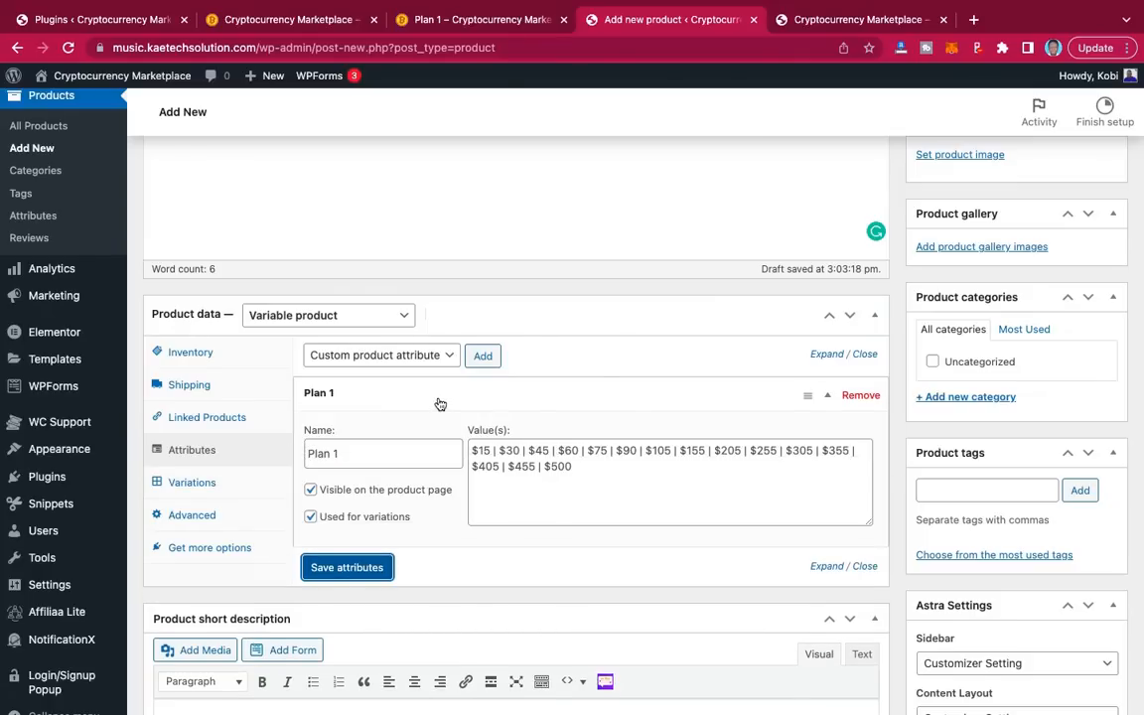
left_click(440, 404)
left_click(440, 404)
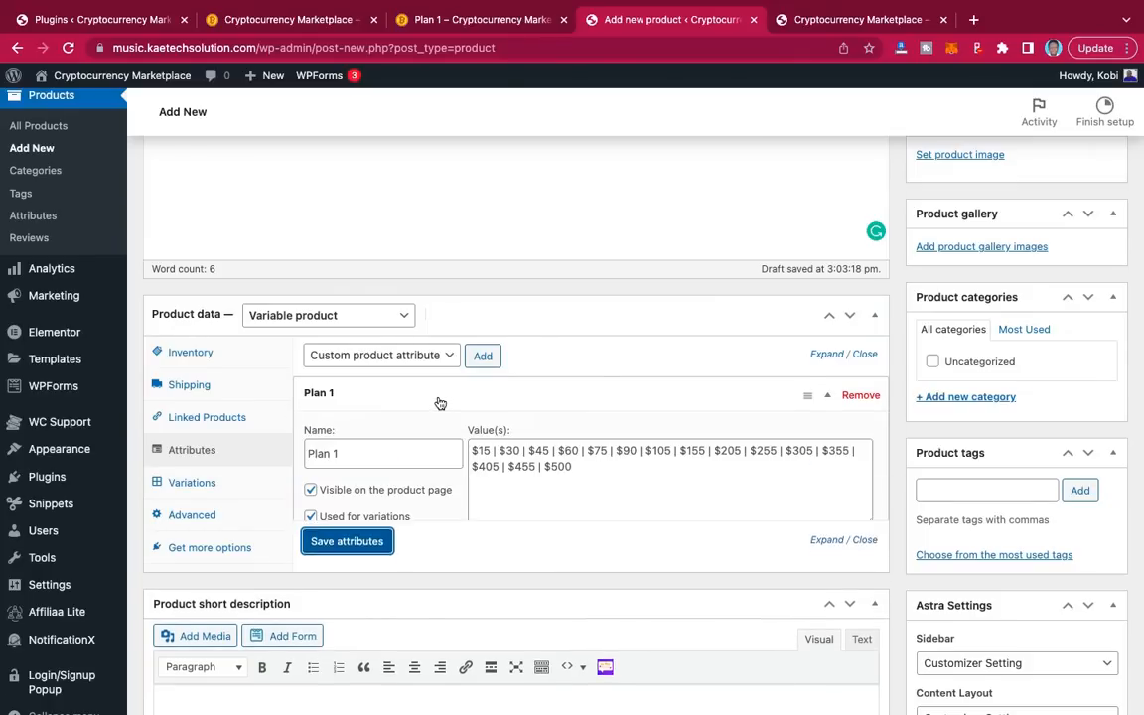
left_click(440, 403)
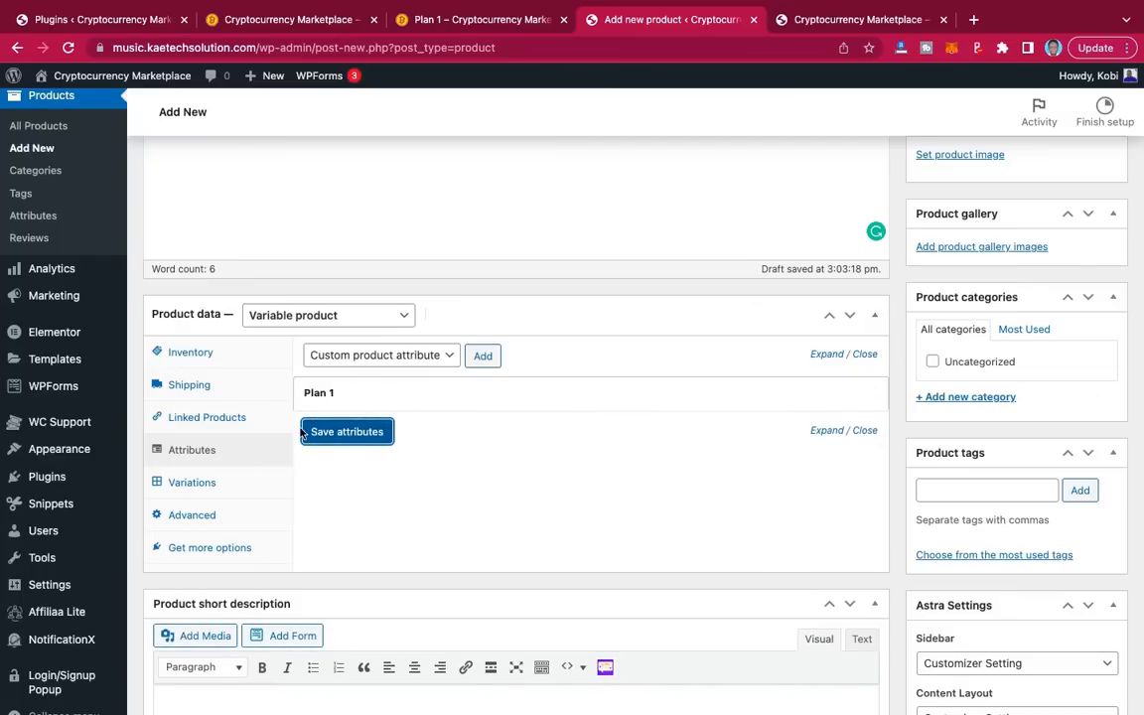
left_click(193, 484)
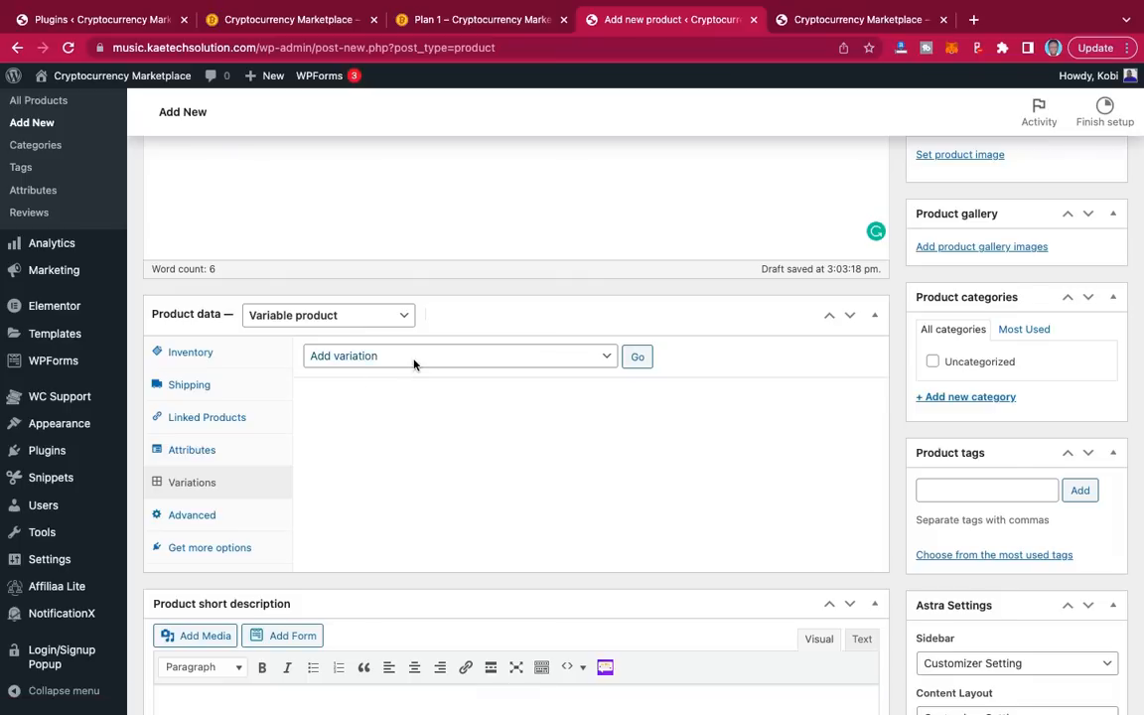
Step: Create variations from all attributes, confirming to add the 15 variations
left_click(501, 359)
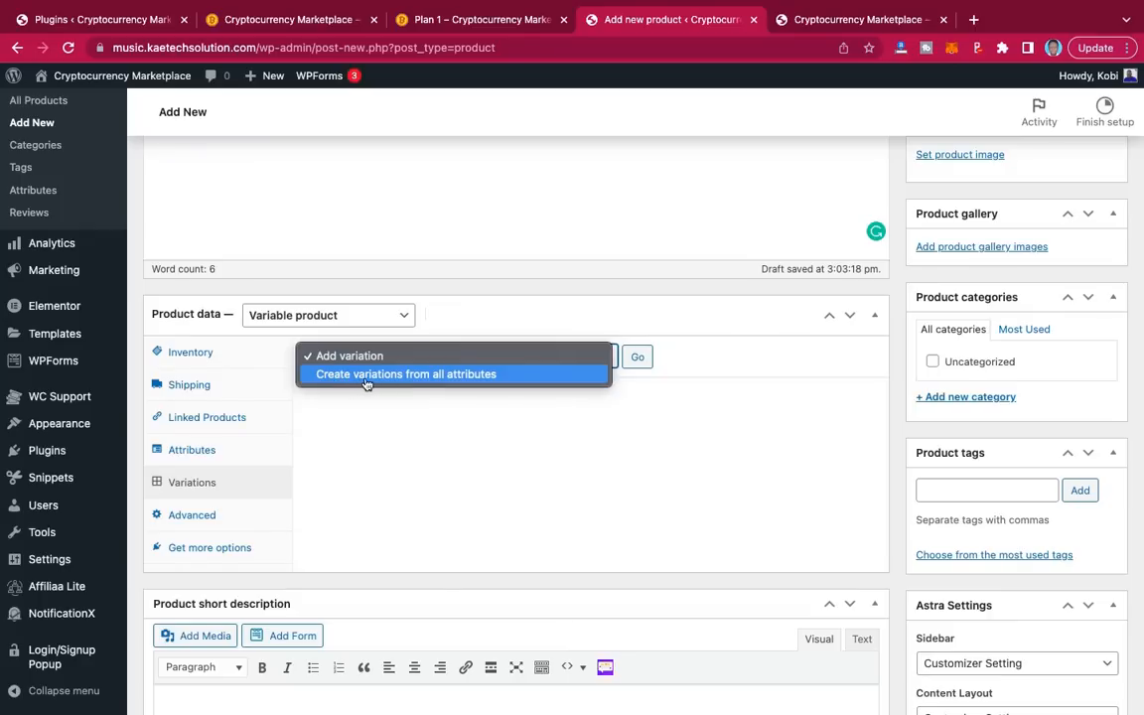
left_click(457, 375)
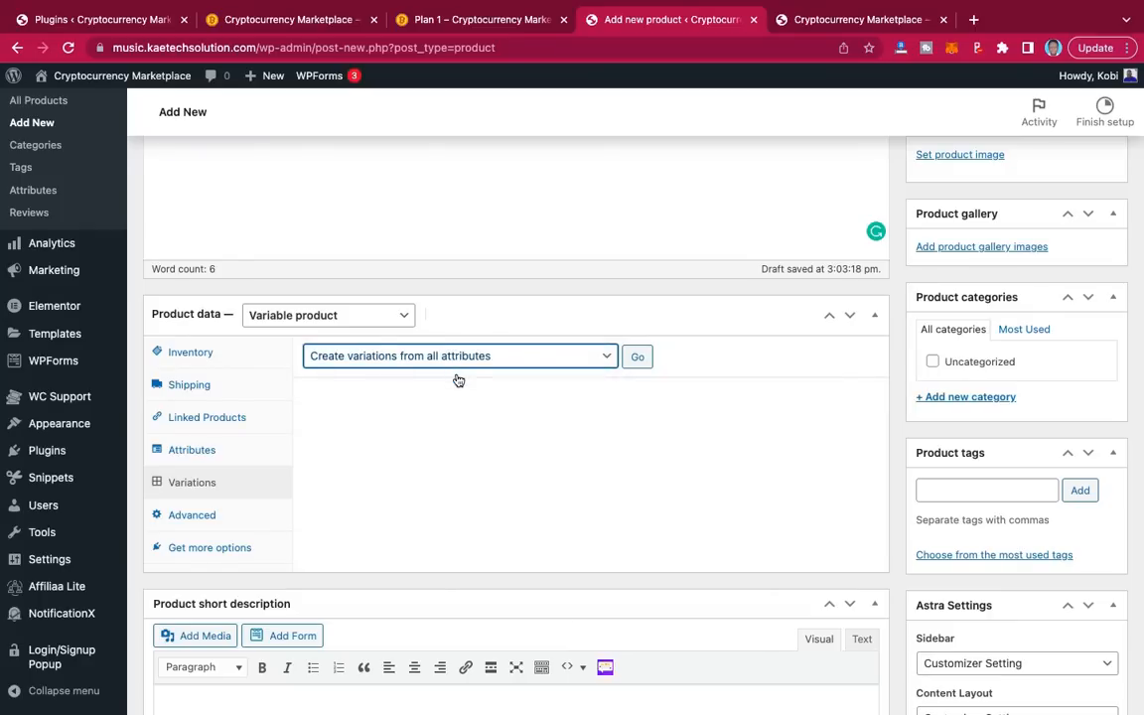
left_click(638, 359)
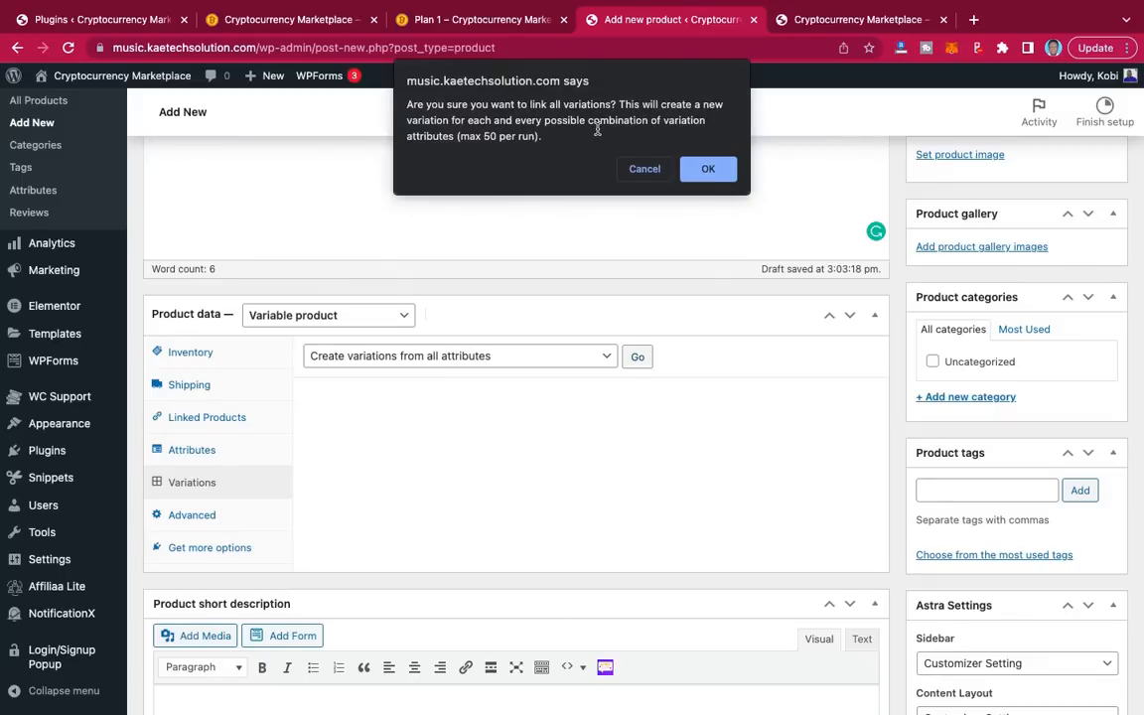
left_click(707, 169)
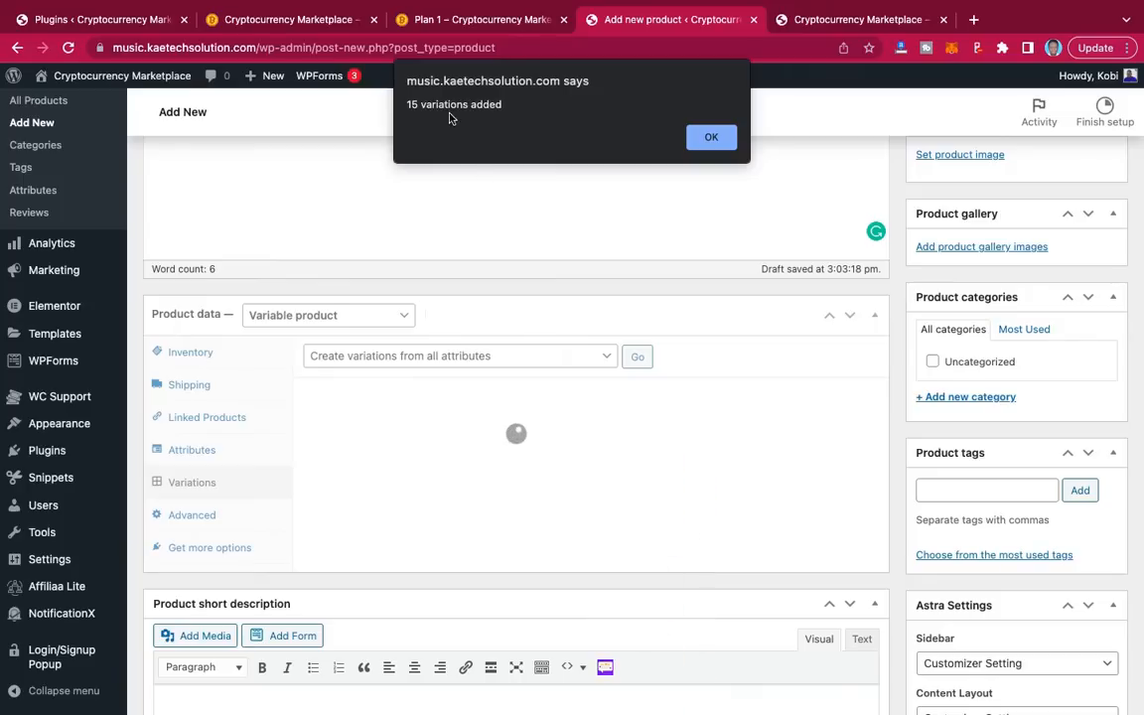
left_click(713, 139)
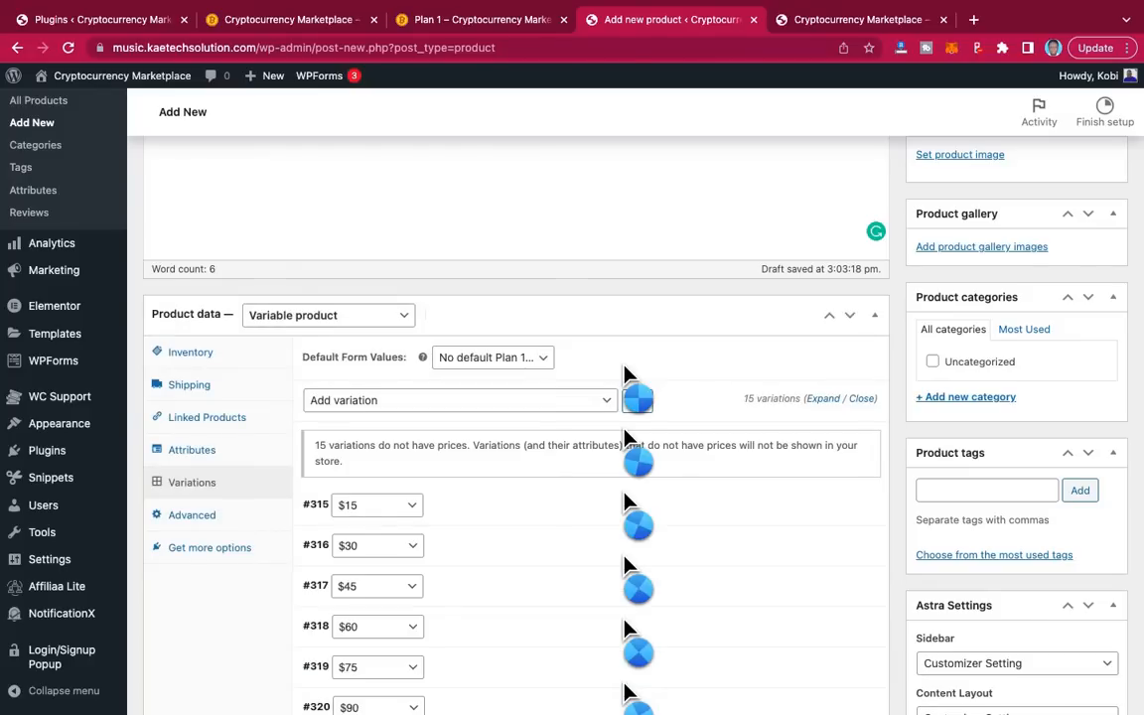
Step: Expand variation #315 ($15) to edit its details
scroll(522, 531, "down", 5)
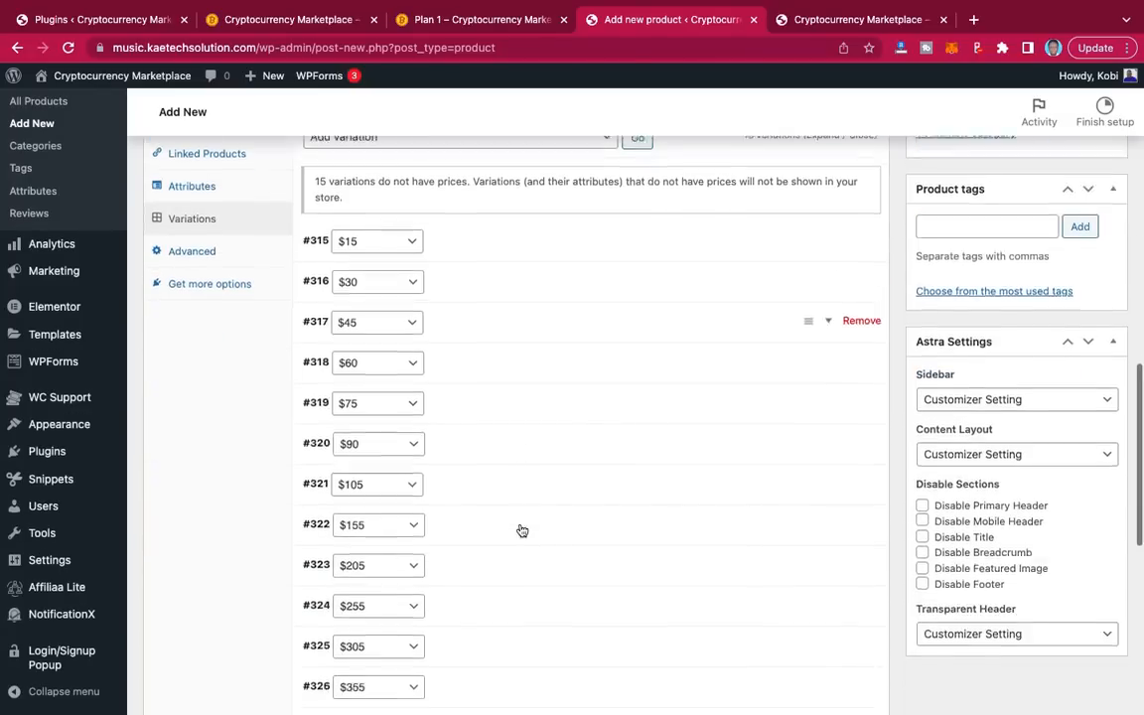
scroll(522, 530, "down", 3)
scroll(523, 530, "up", 6)
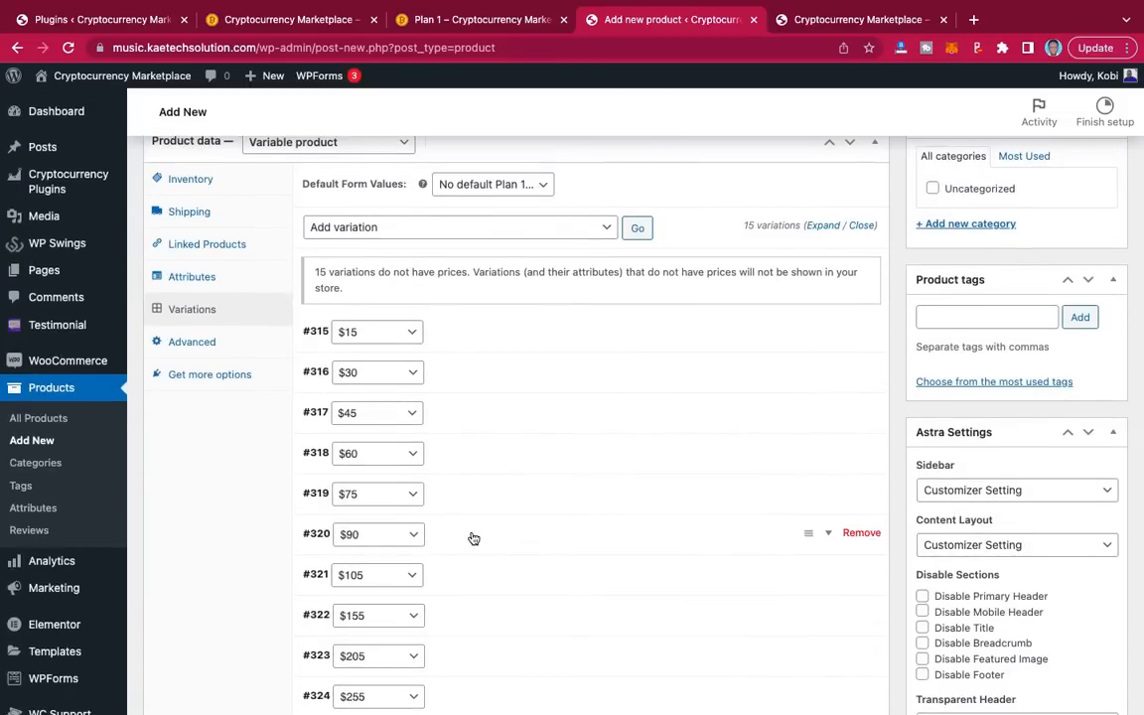
scroll(470, 536, "down", 3)
scroll(474, 538, "down", 2)
scroll(474, 539, "up", 4)
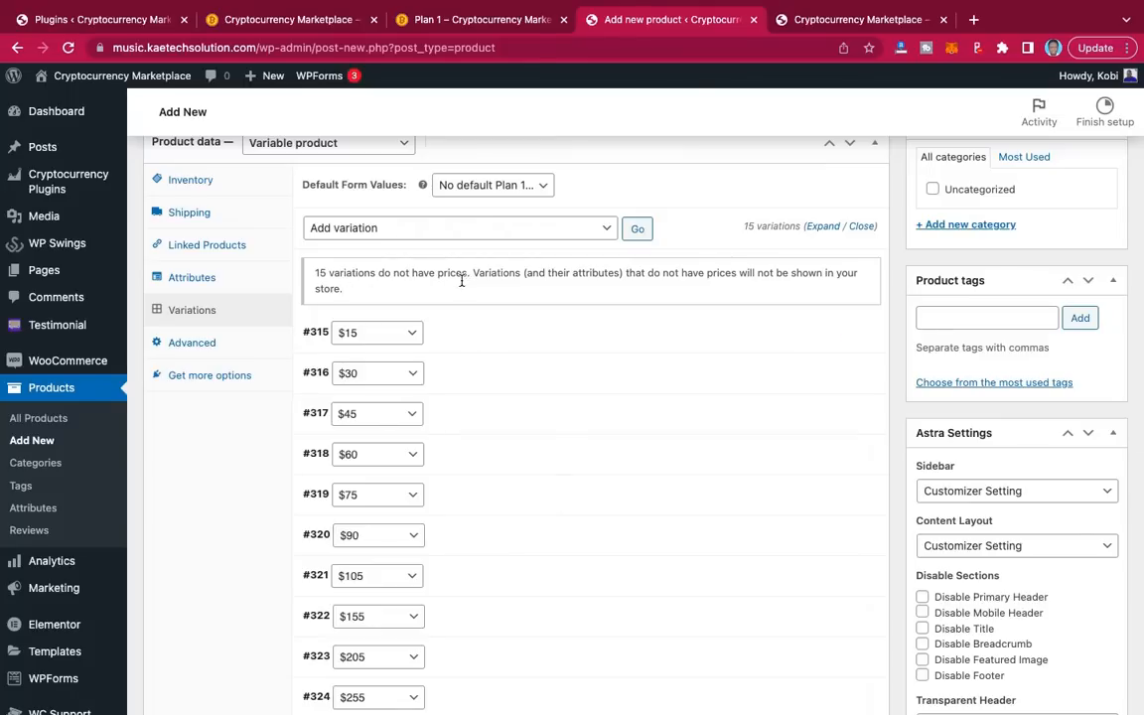
left_click(491, 340)
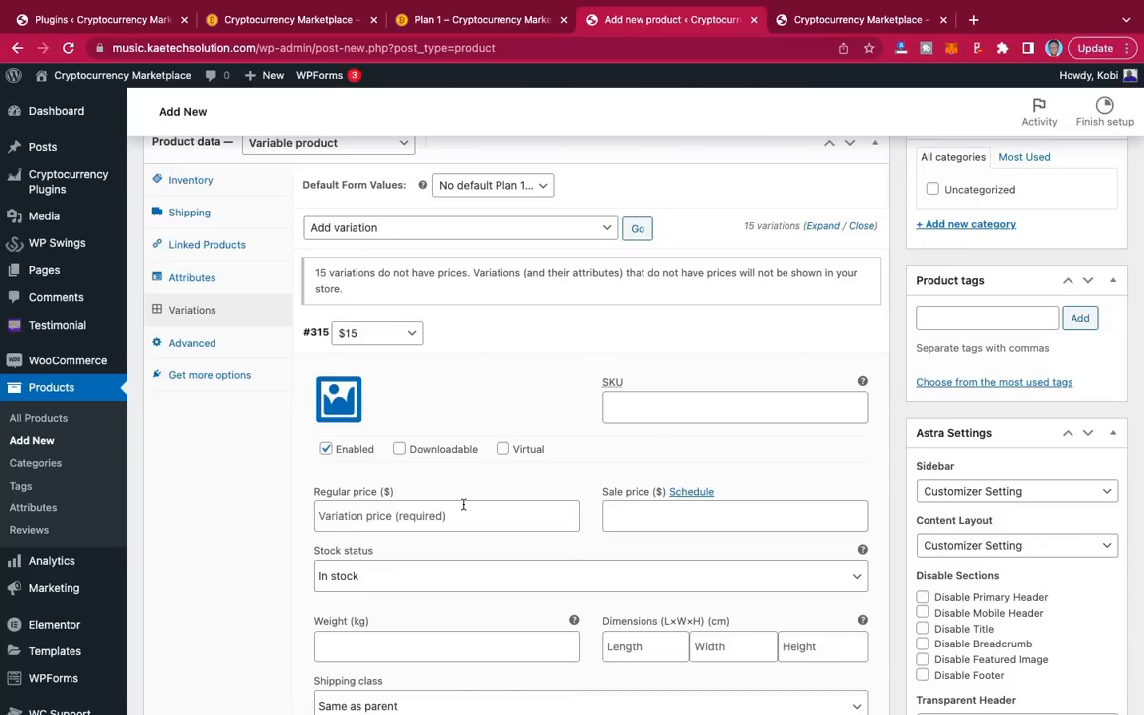
Step: Make variations #315 and #316 virtual with regular prices 15 and 30
scroll(562, 472, "down", 2)
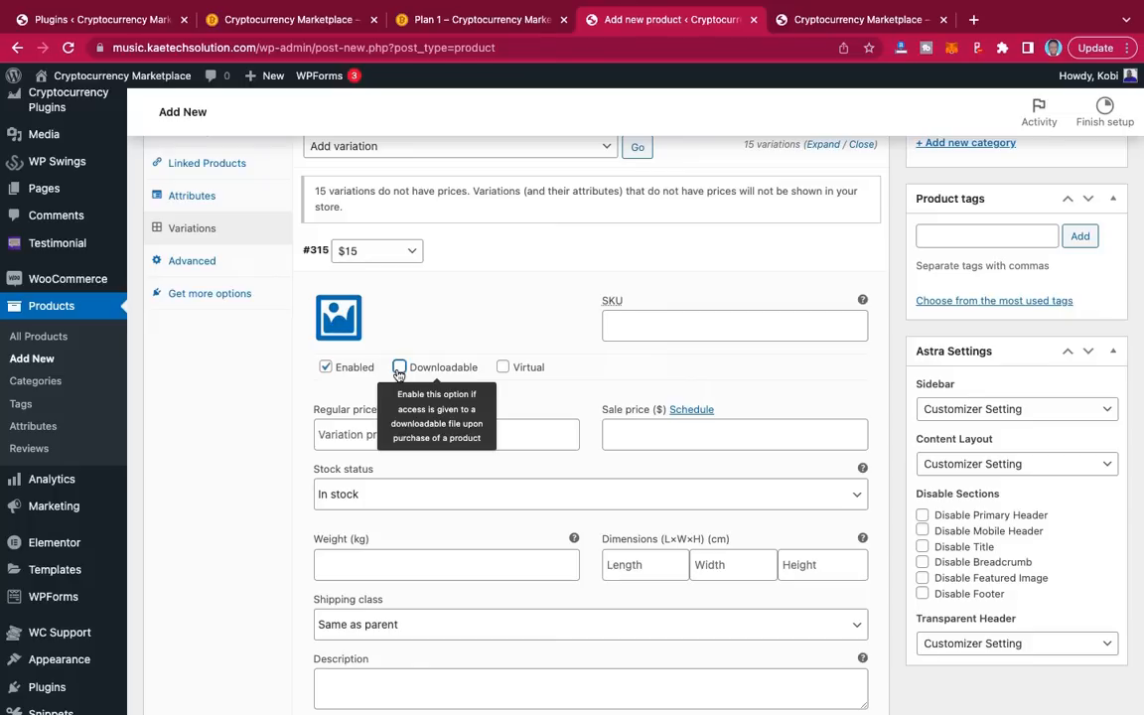
left_click(504, 367)
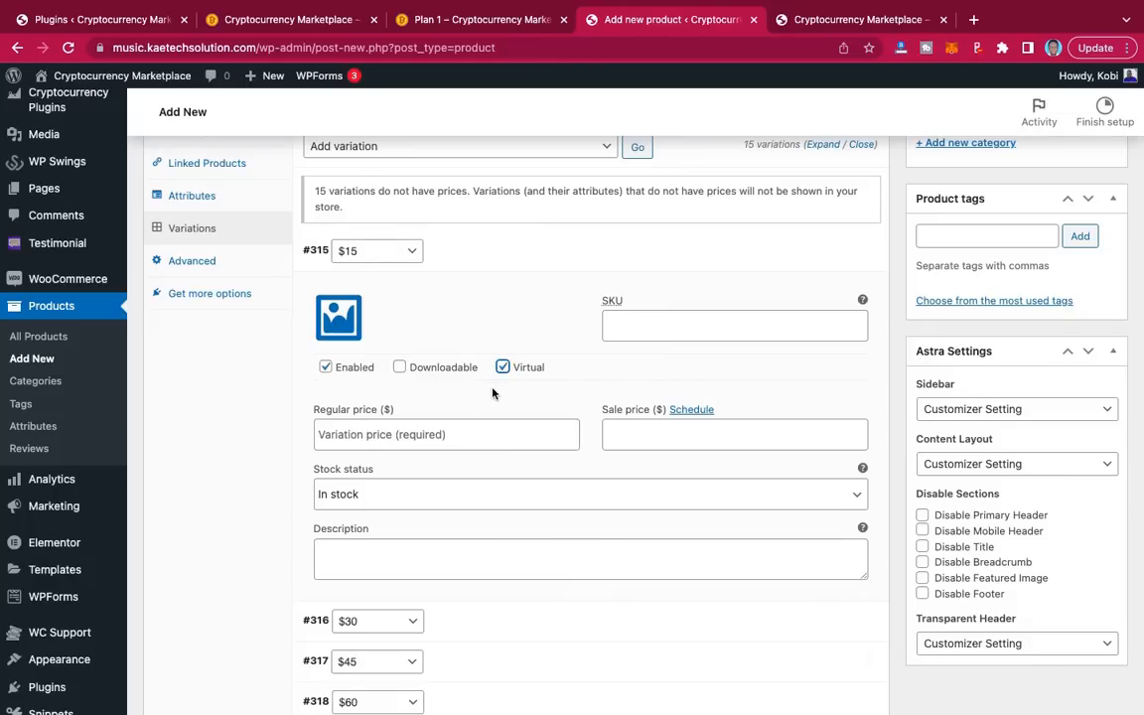
scroll(412, 395, "down", 2)
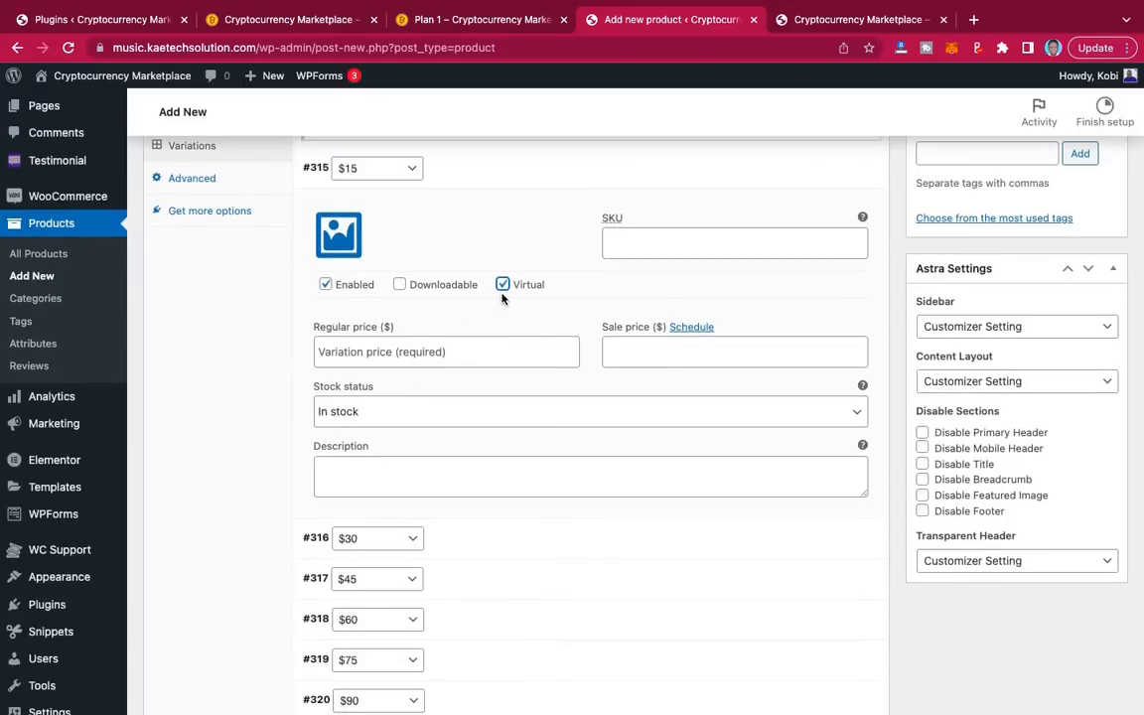
left_click(382, 354)
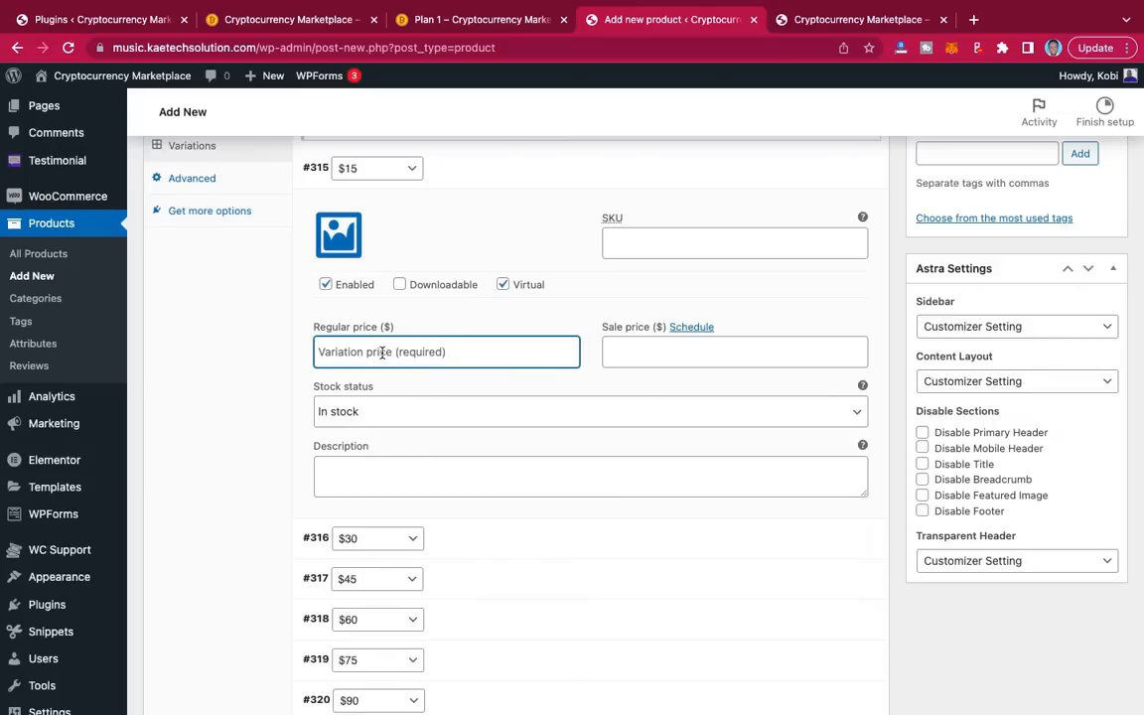
type("15")
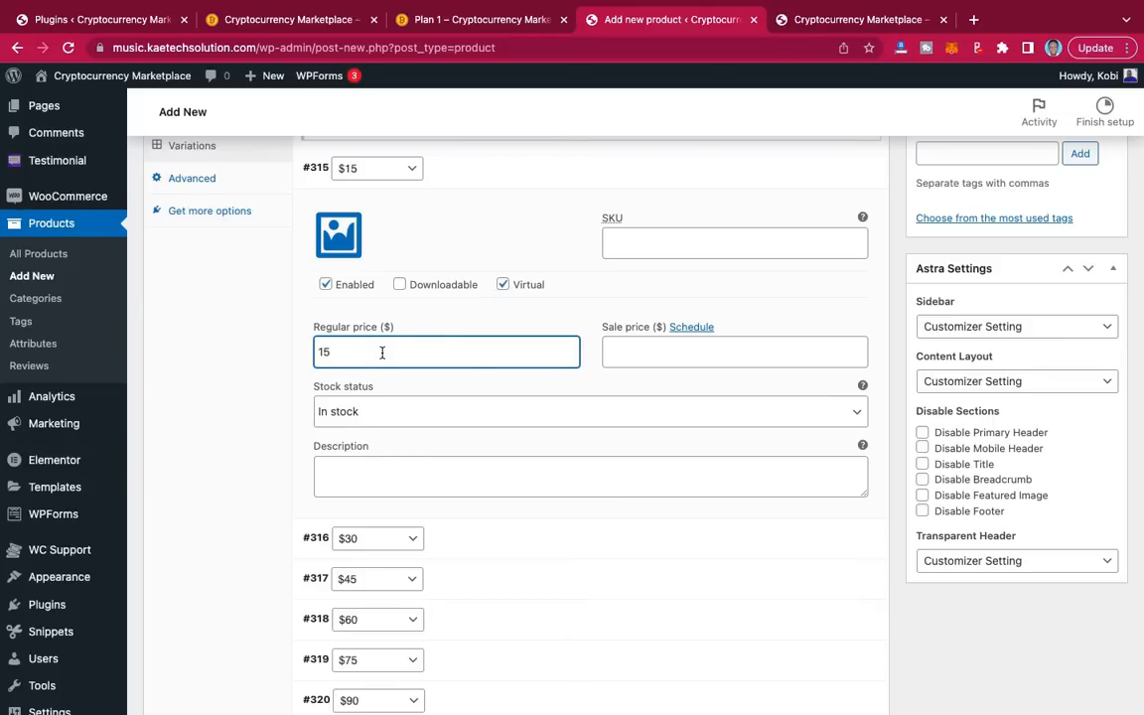
left_click(519, 179)
left_click(495, 215)
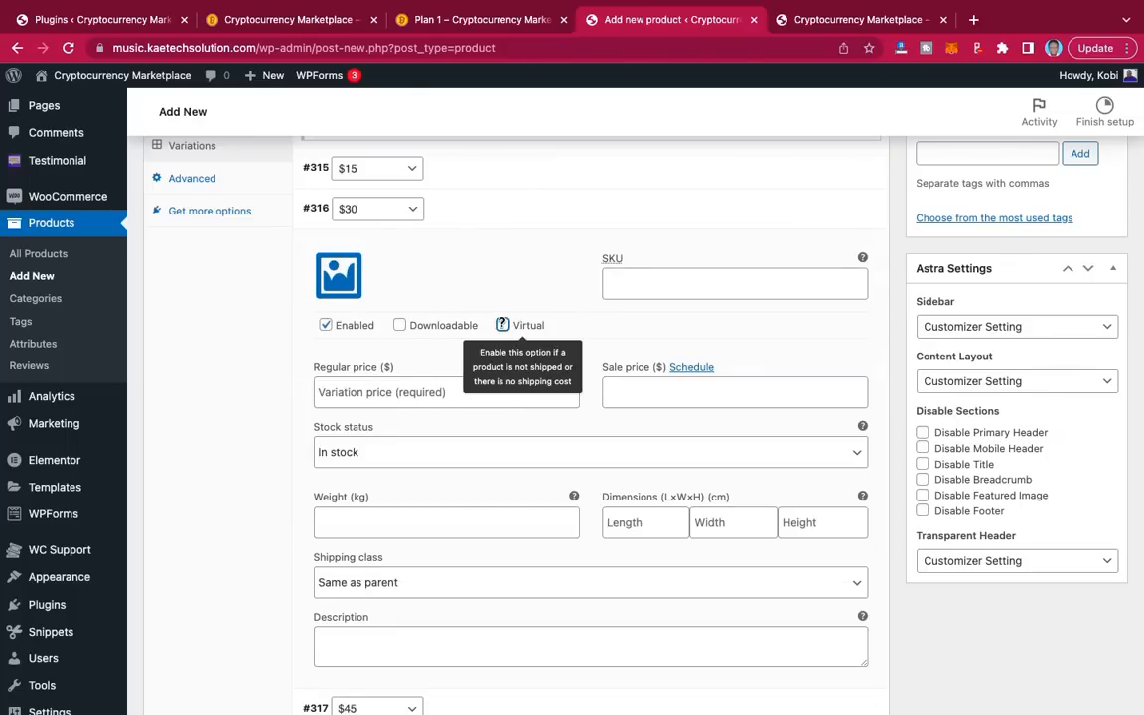
left_click(503, 325)
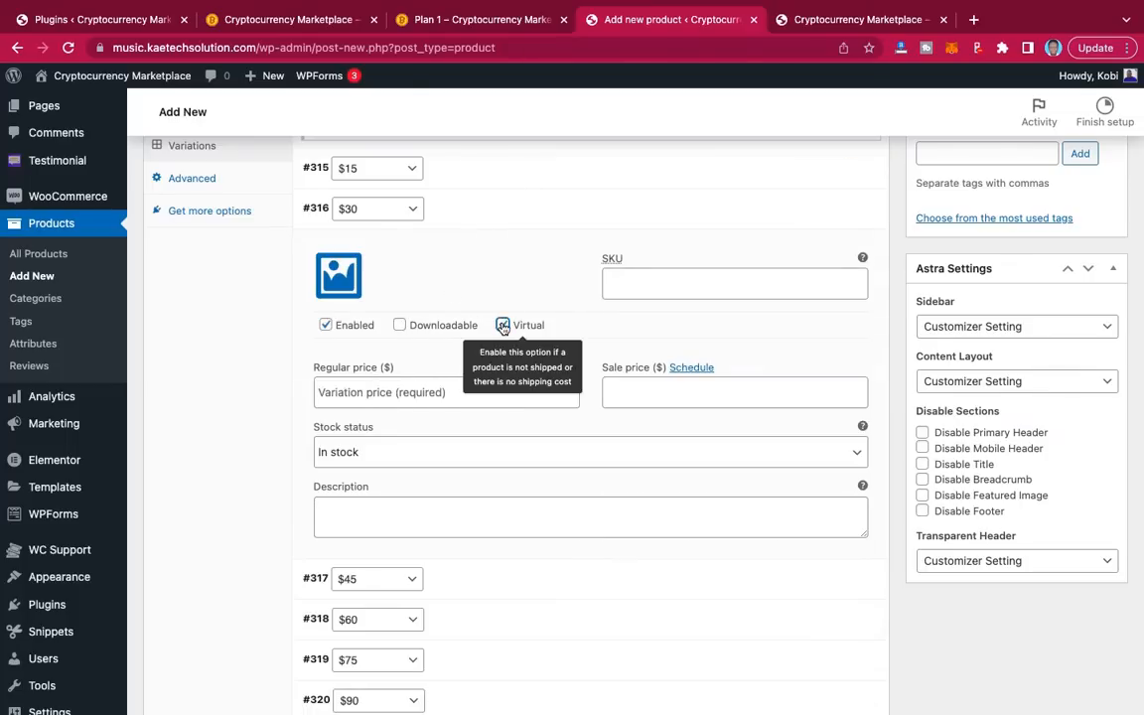
left_click(392, 397)
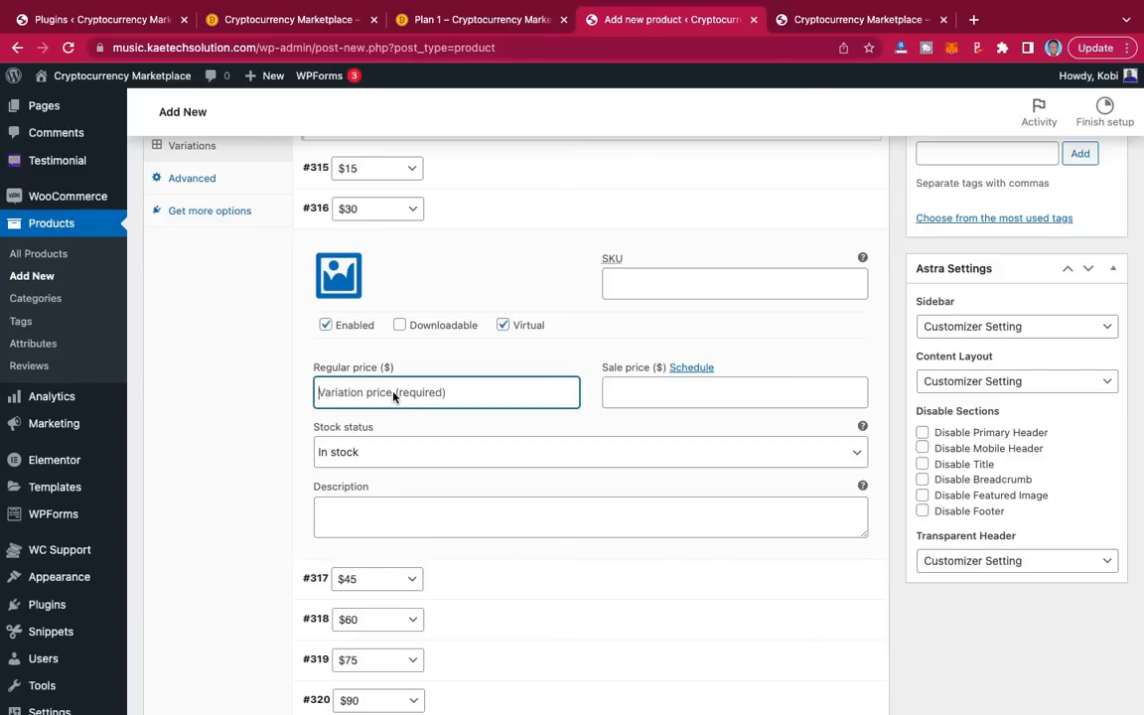
type("30")
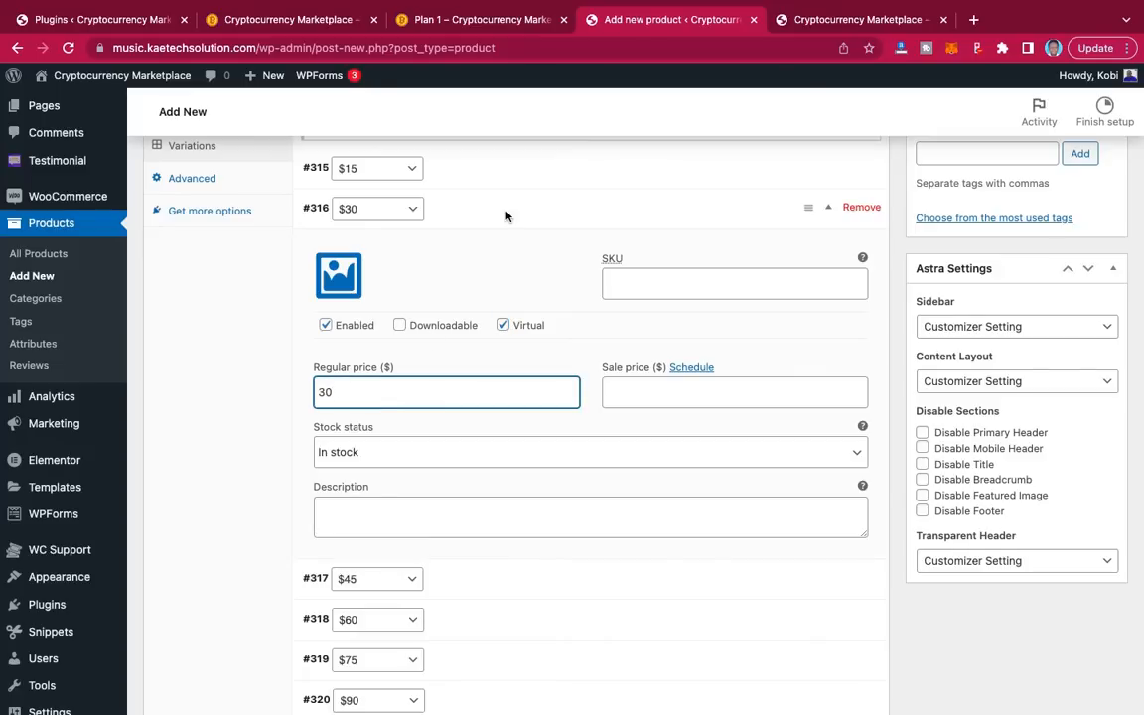
left_click(498, 208)
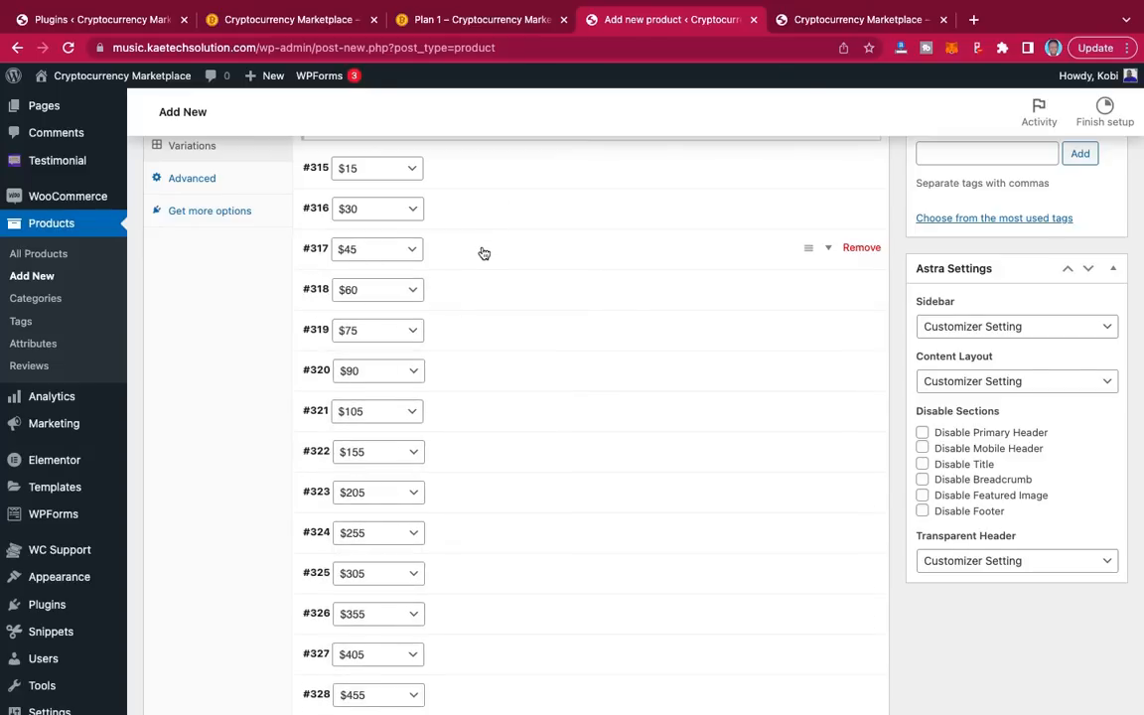
Step: Make variations #317 and #318 virtual with regular prices 45 and 60, fixing a typo
left_click(484, 253)
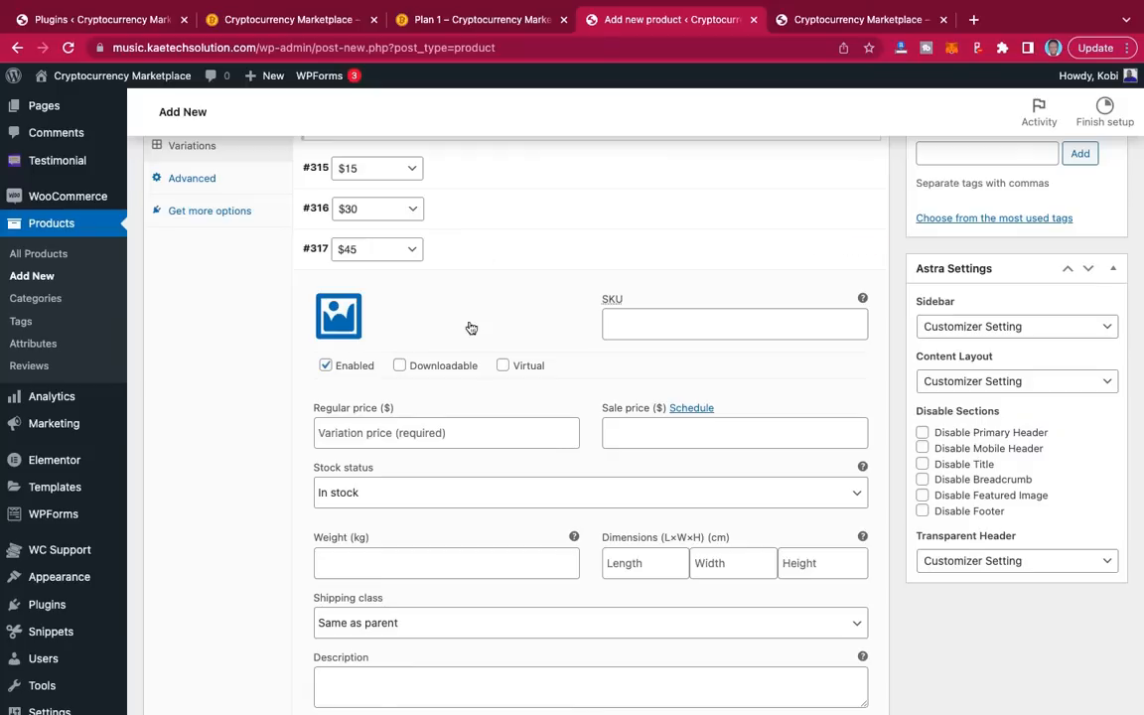
left_click(503, 366)
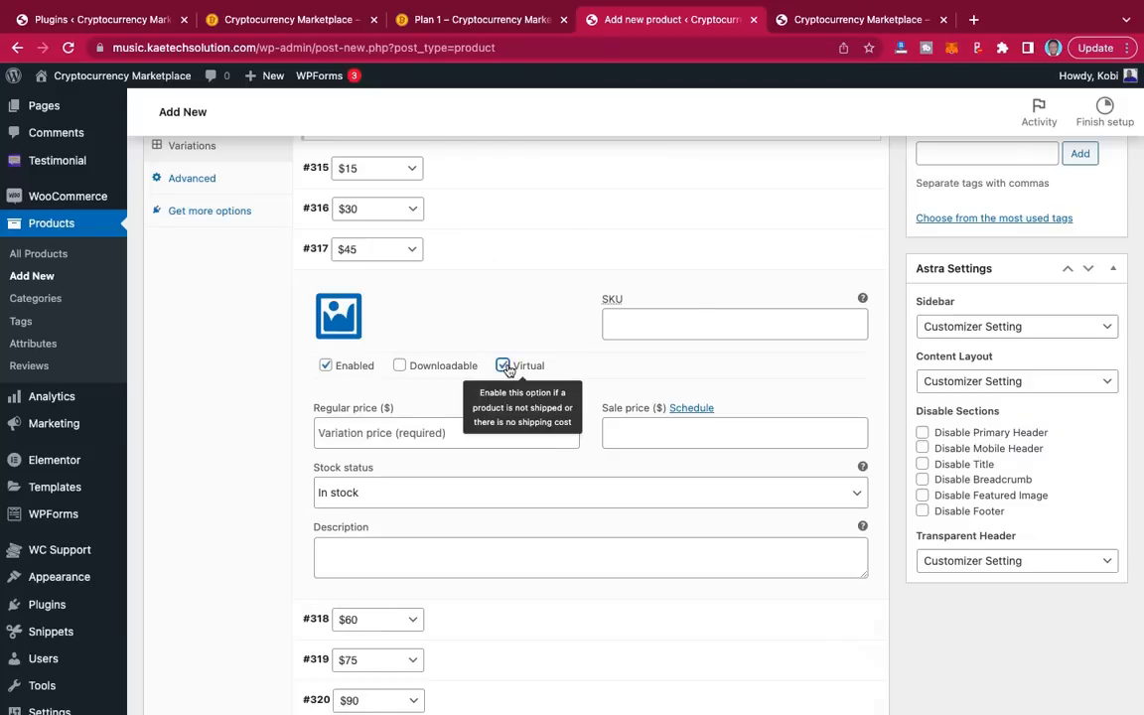
left_click(391, 433)
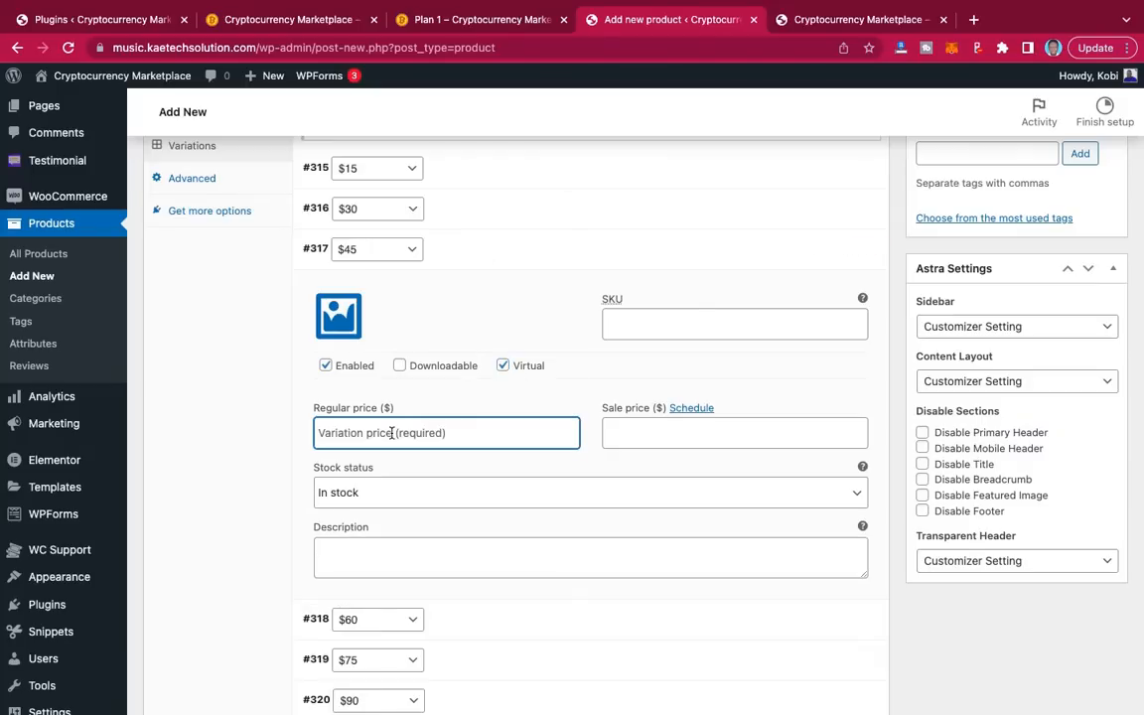
type("45")
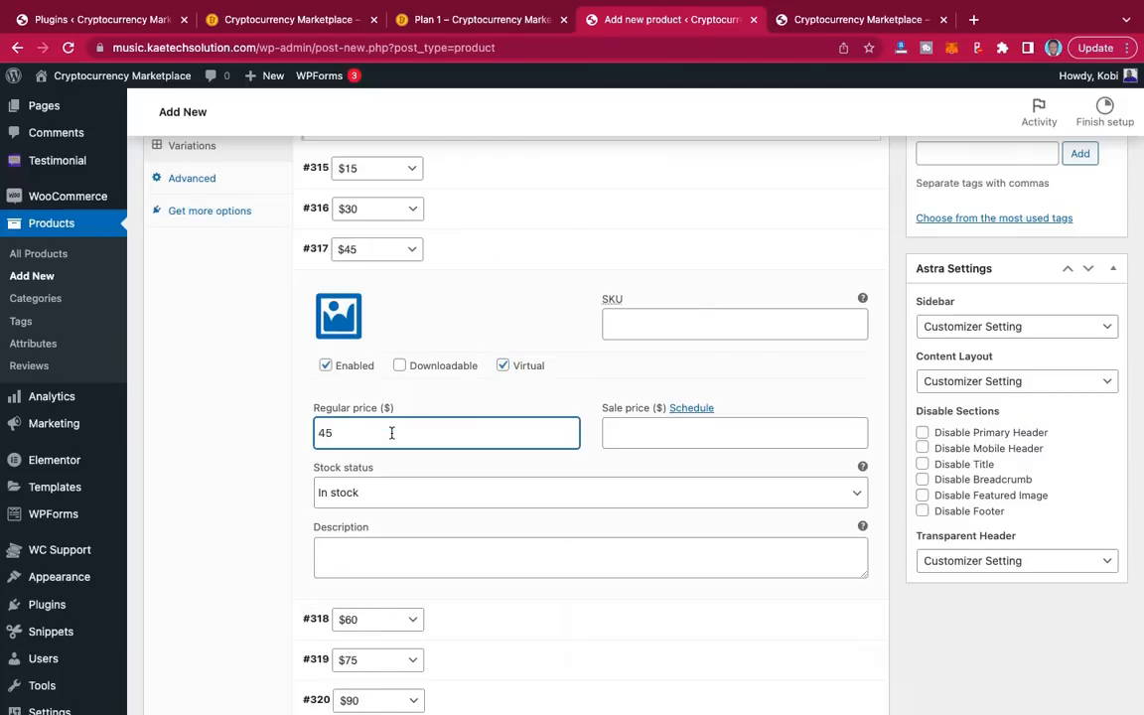
left_click(515, 258)
left_click(504, 292)
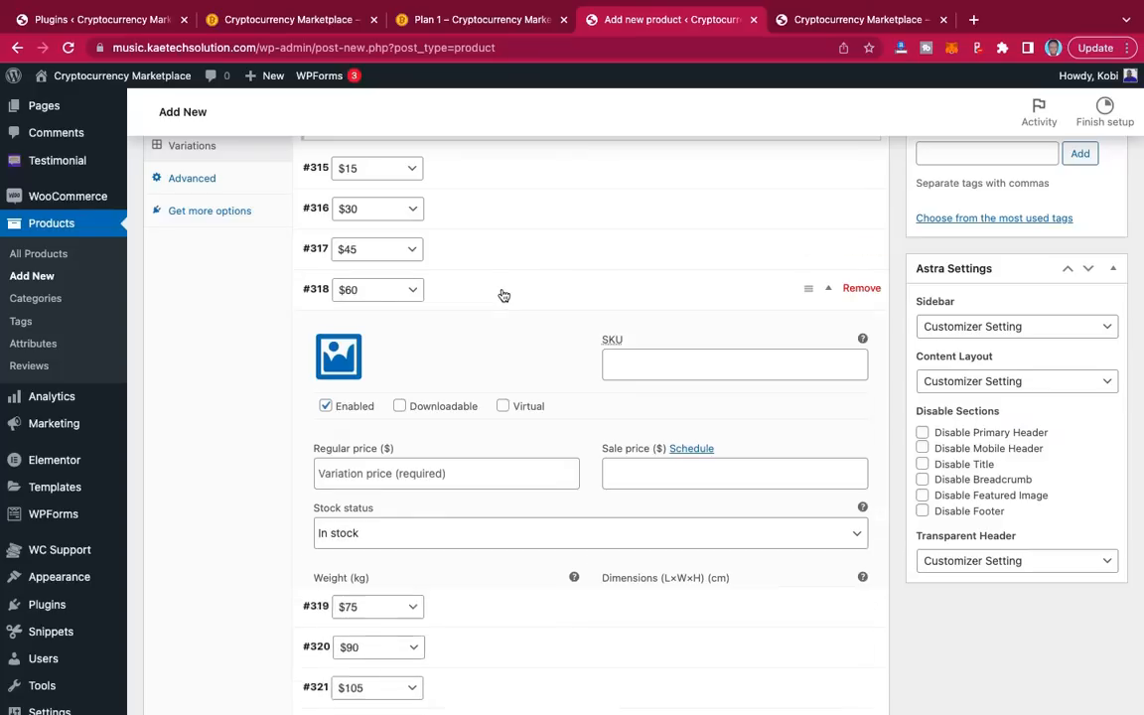
left_click(502, 406)
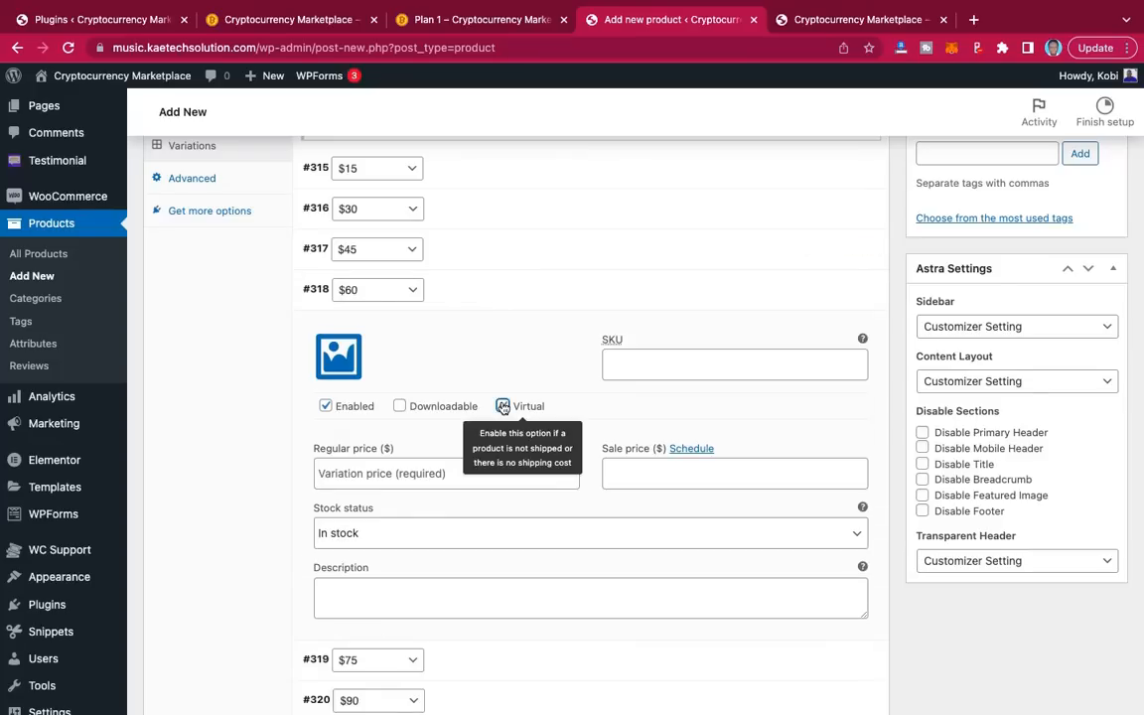
left_click(414, 477)
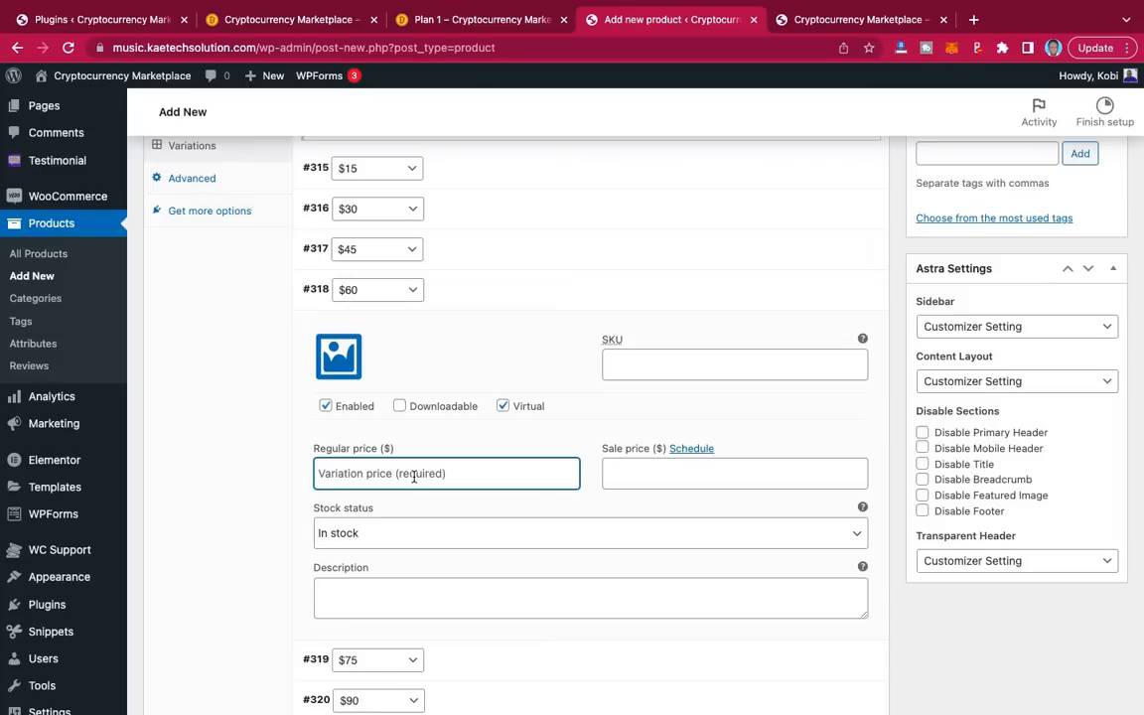
type("75")
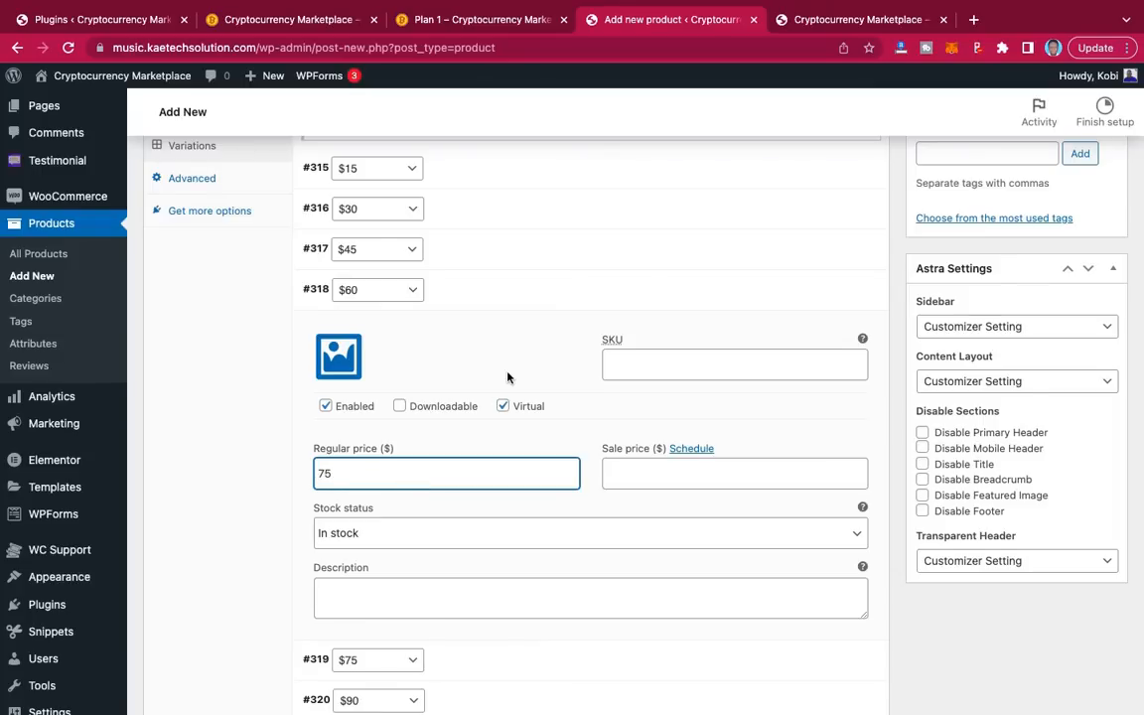
double_click(324, 474)
type("60")
left_click(500, 293)
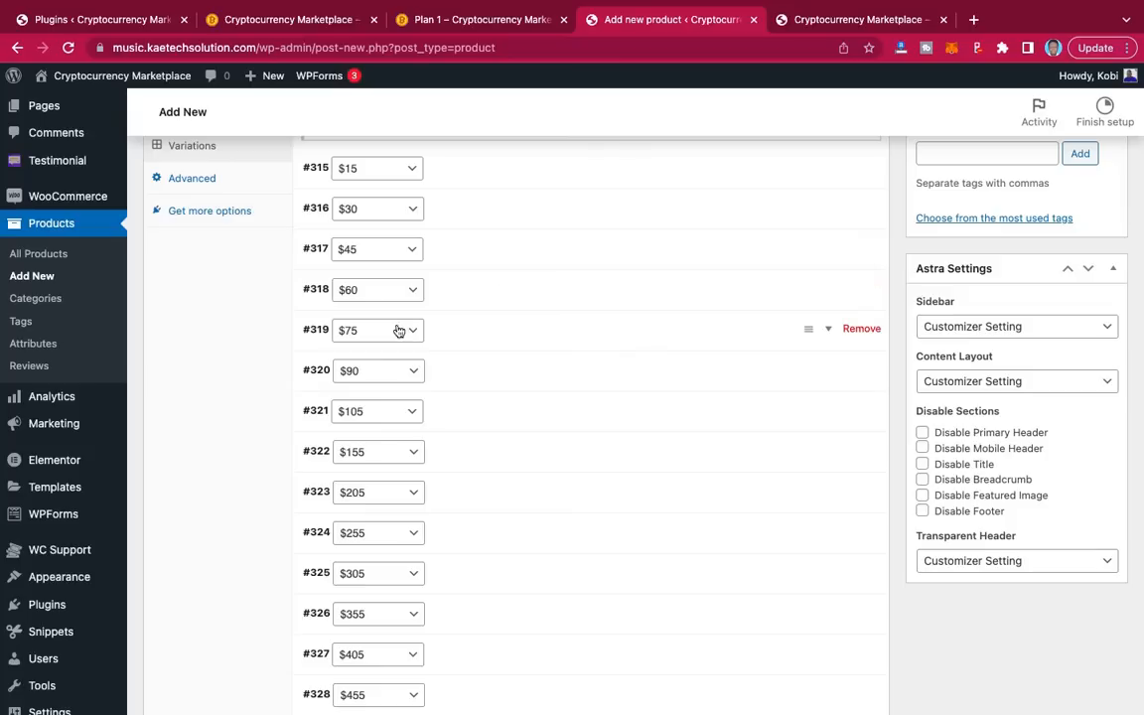
Step: Make variation #319 virtual with a regular price of 75
left_click(475, 329)
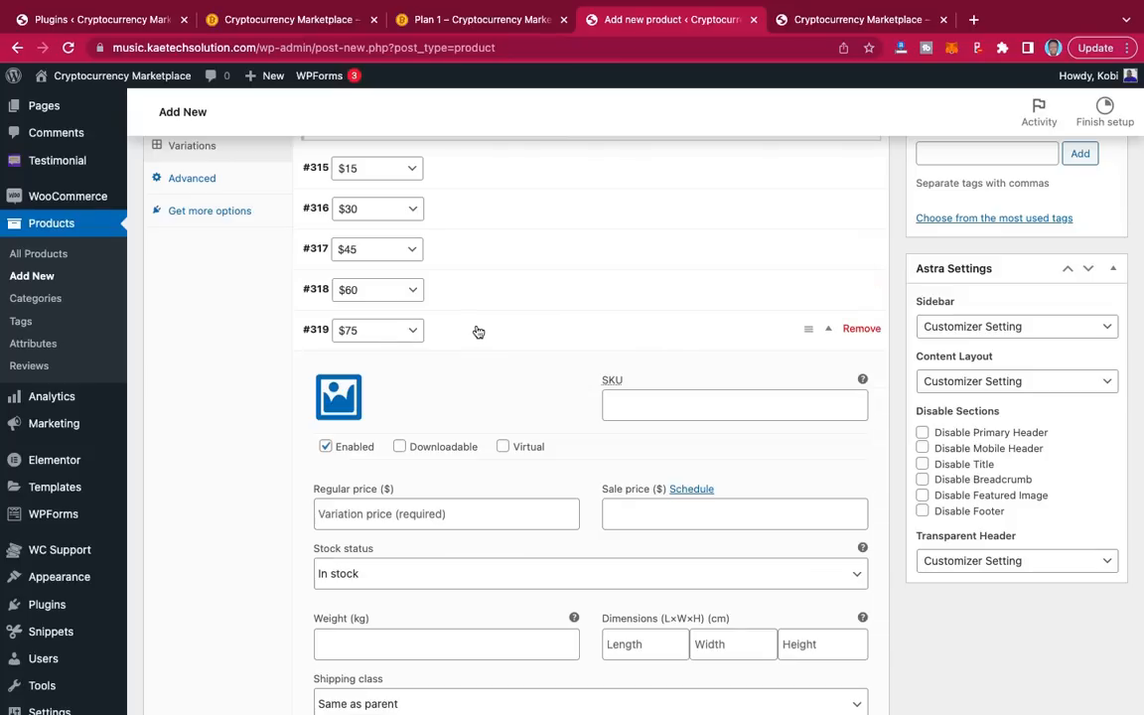
left_click(503, 446)
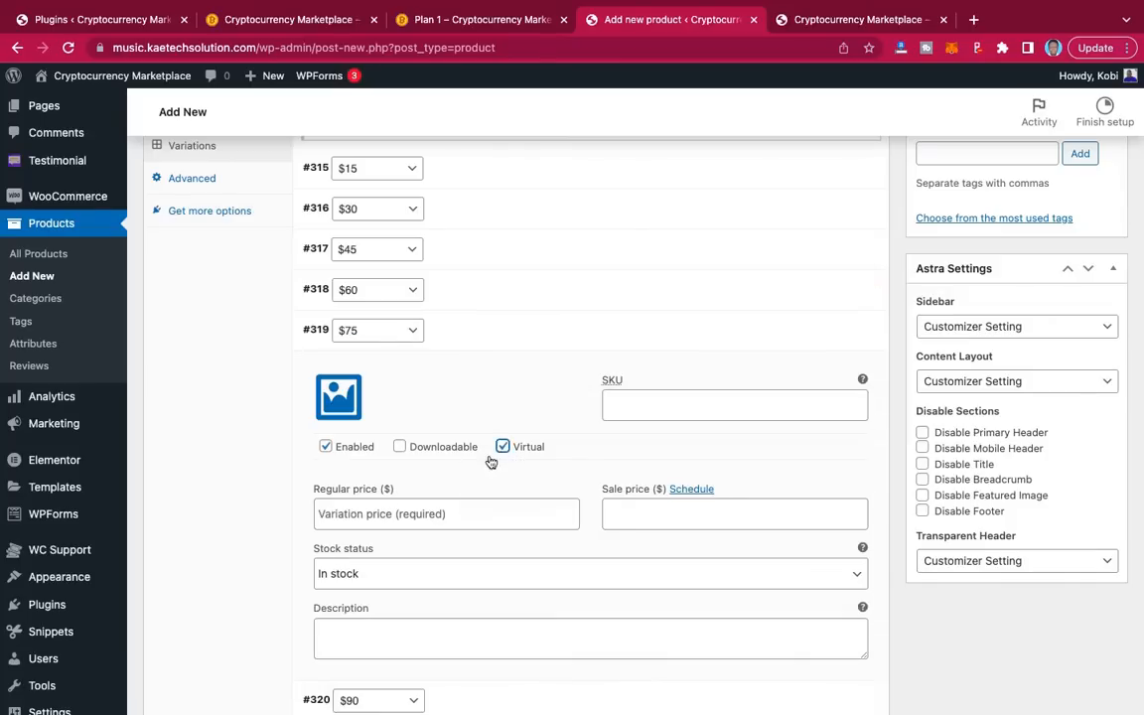
left_click(385, 513)
type("75")
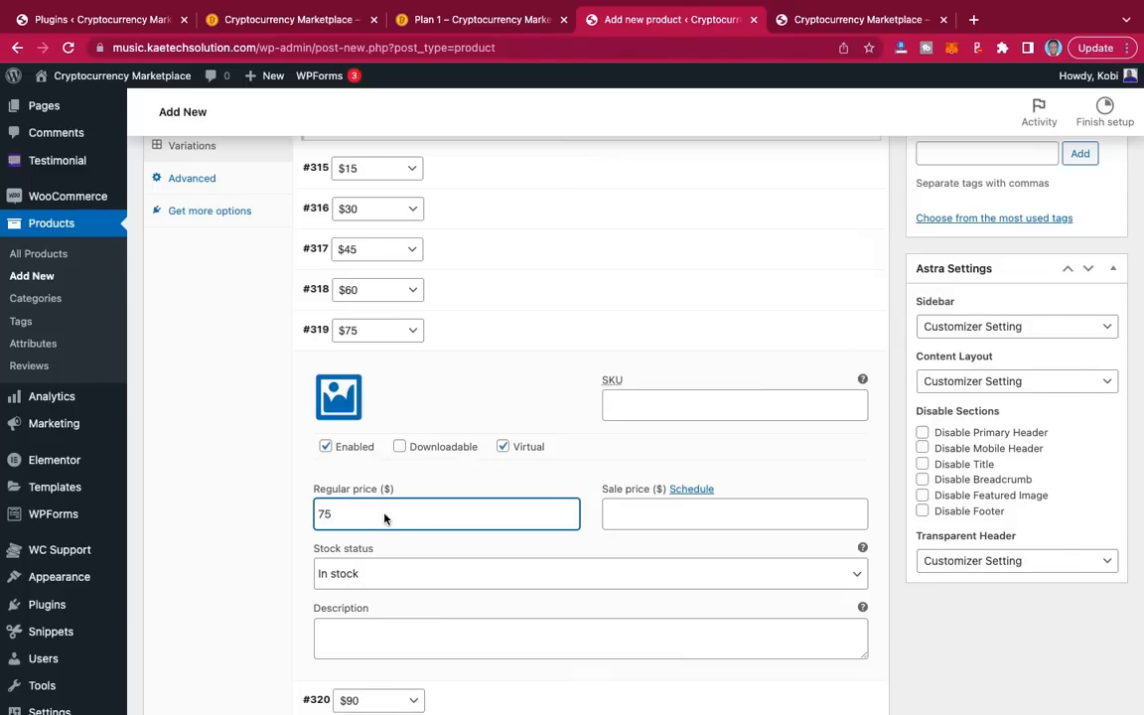
left_click(416, 335)
scroll(485, 197, "down", 4)
scroll(485, 196, "up", 3)
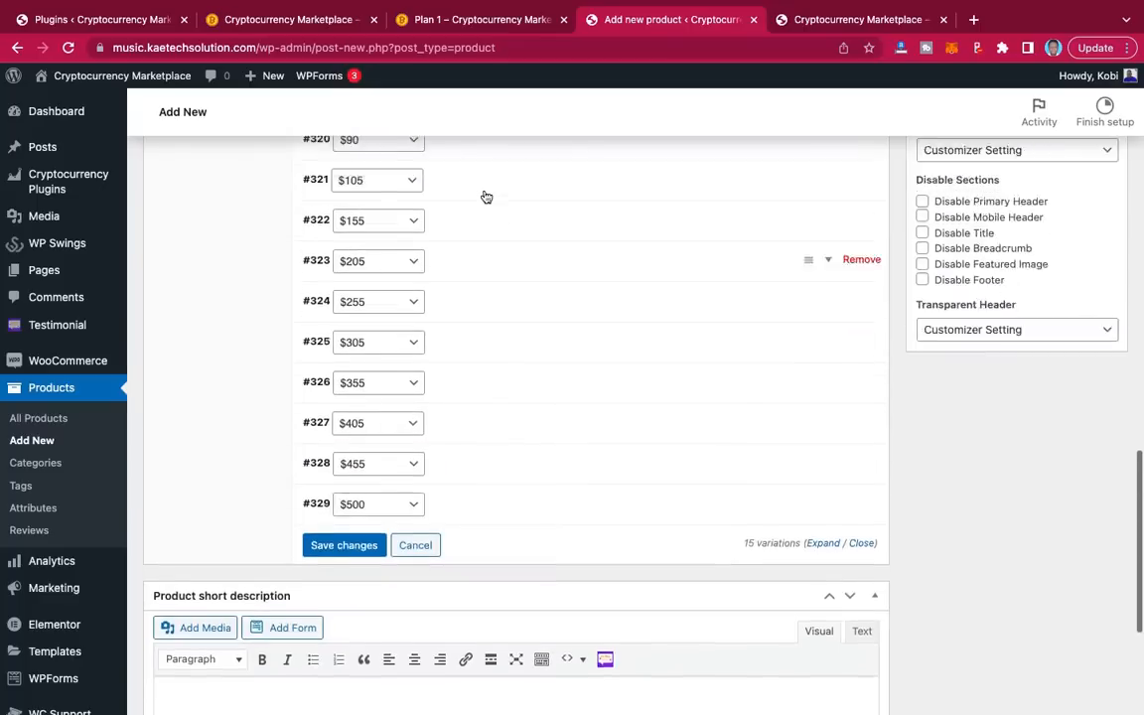
scroll(485, 197, "up", 1)
scroll(486, 196, "down", 3)
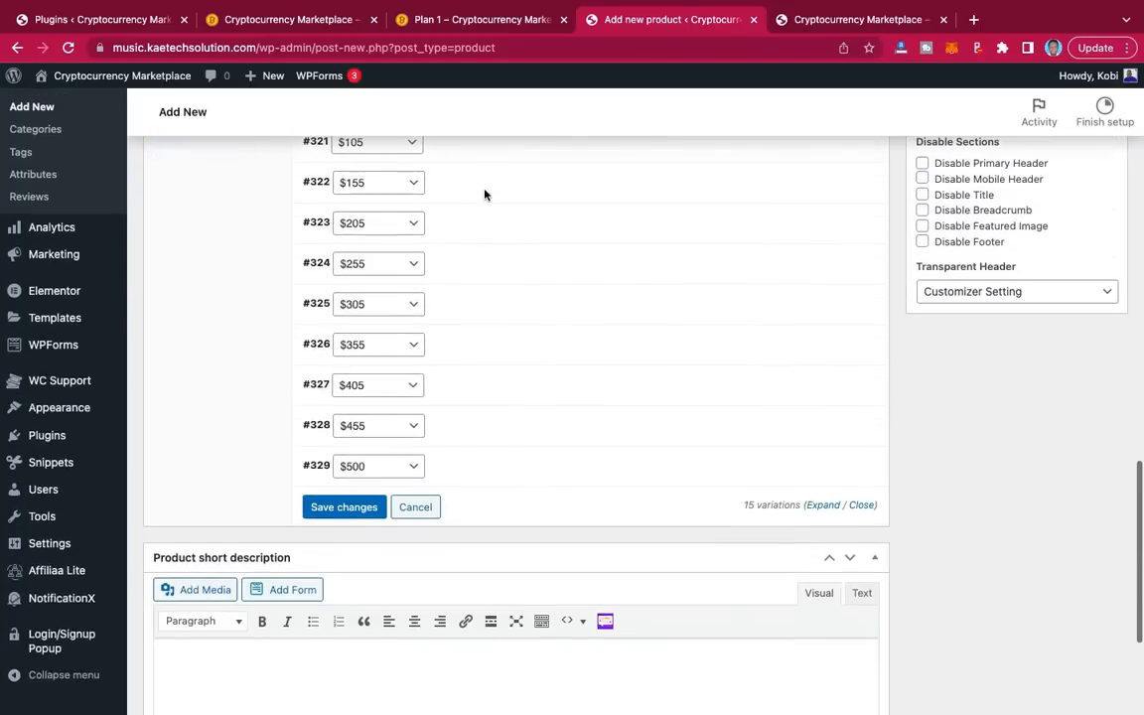
Step: Save the variation changes, then bring up the Product image media library
left_click(347, 507)
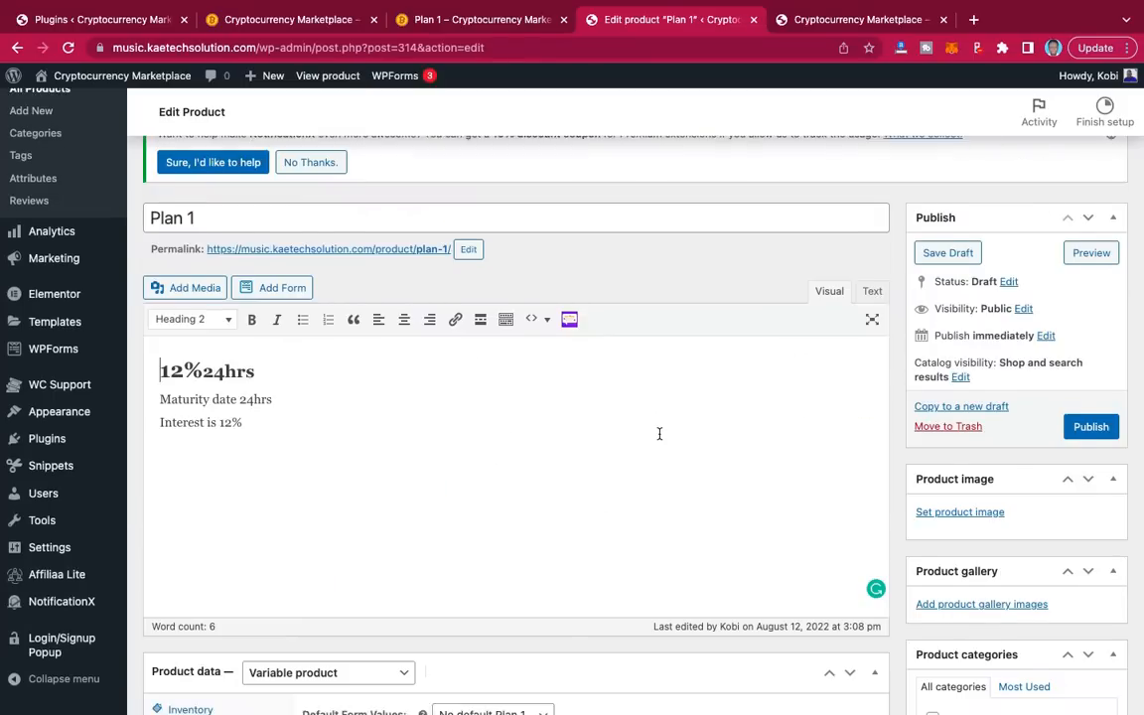
scroll(660, 440, "down", 3)
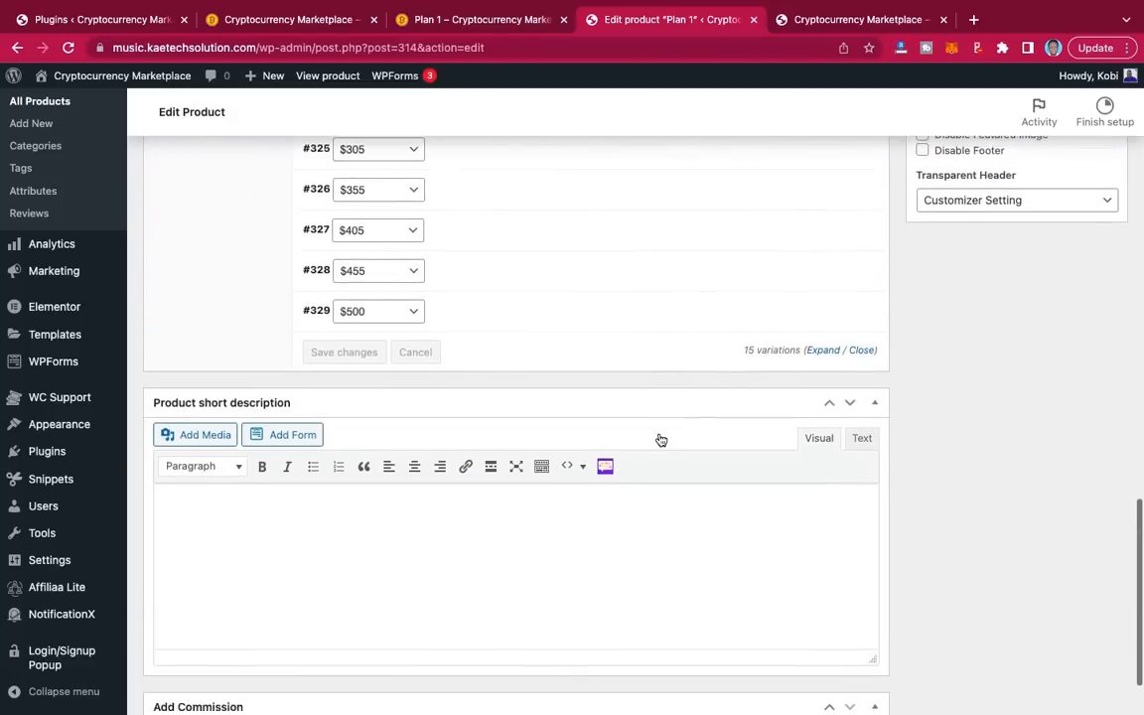
scroll(660, 440, "up", 6)
scroll(660, 438, "up", 3)
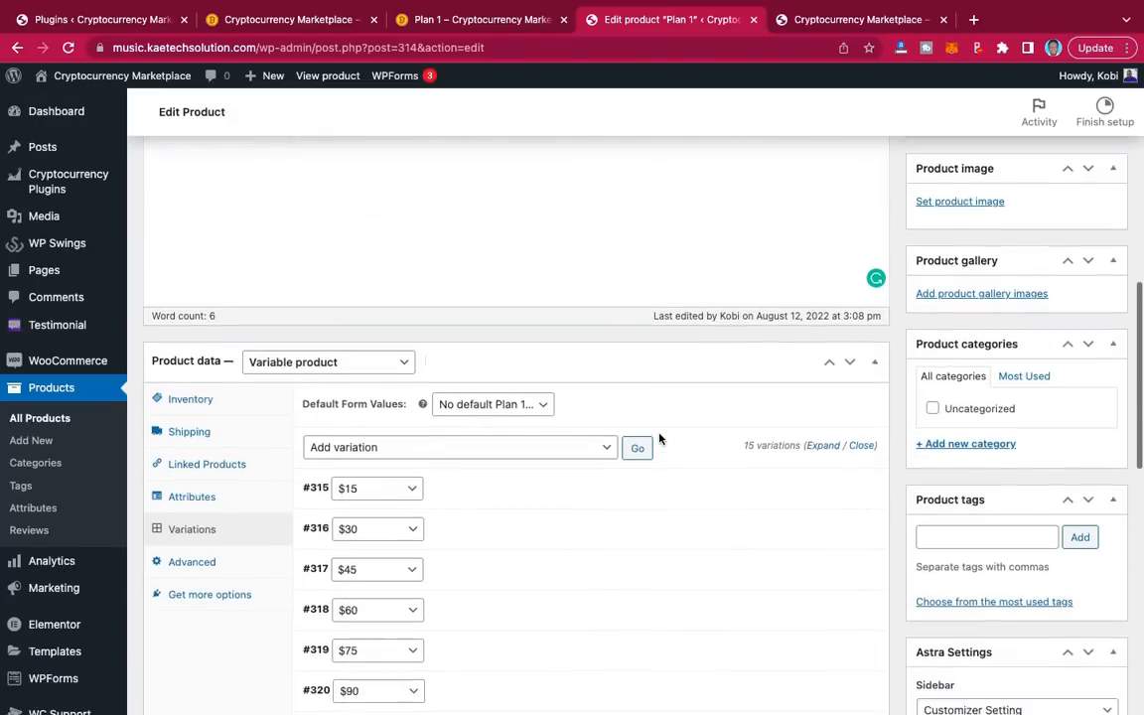
scroll(661, 440, "down", 1)
scroll(660, 440, "up", 1)
scroll(661, 440, "down", 2)
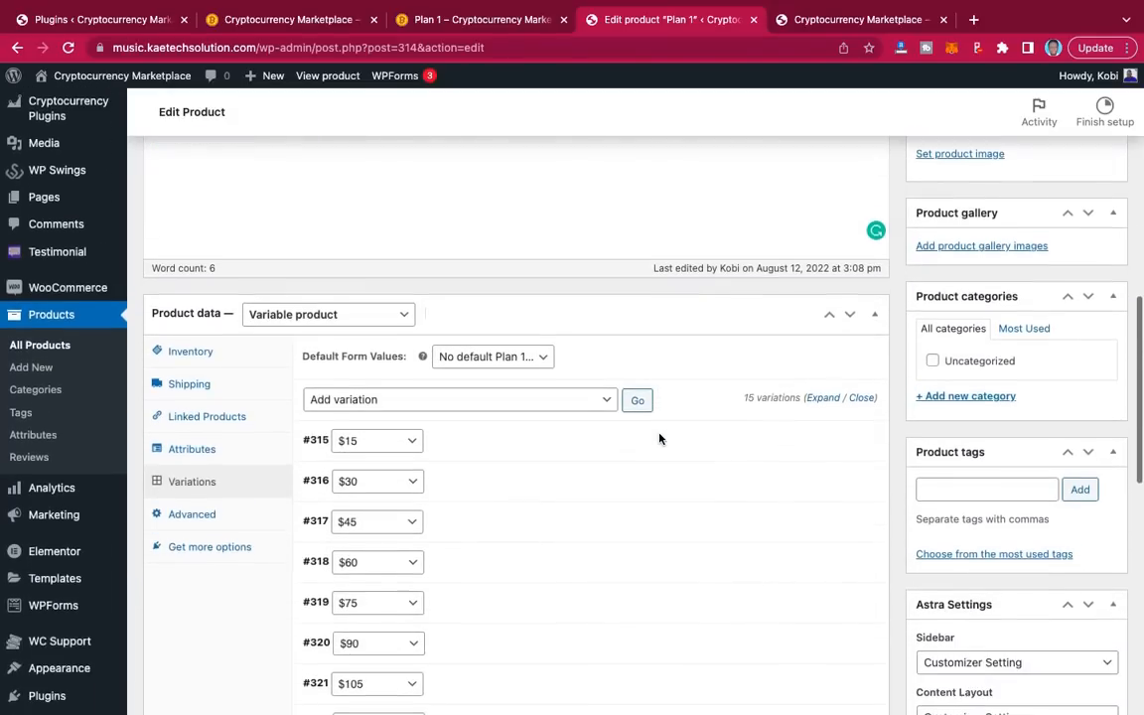
scroll(660, 440, "up", 3)
scroll(660, 439, "up", 2)
scroll(658, 439, "down", 5)
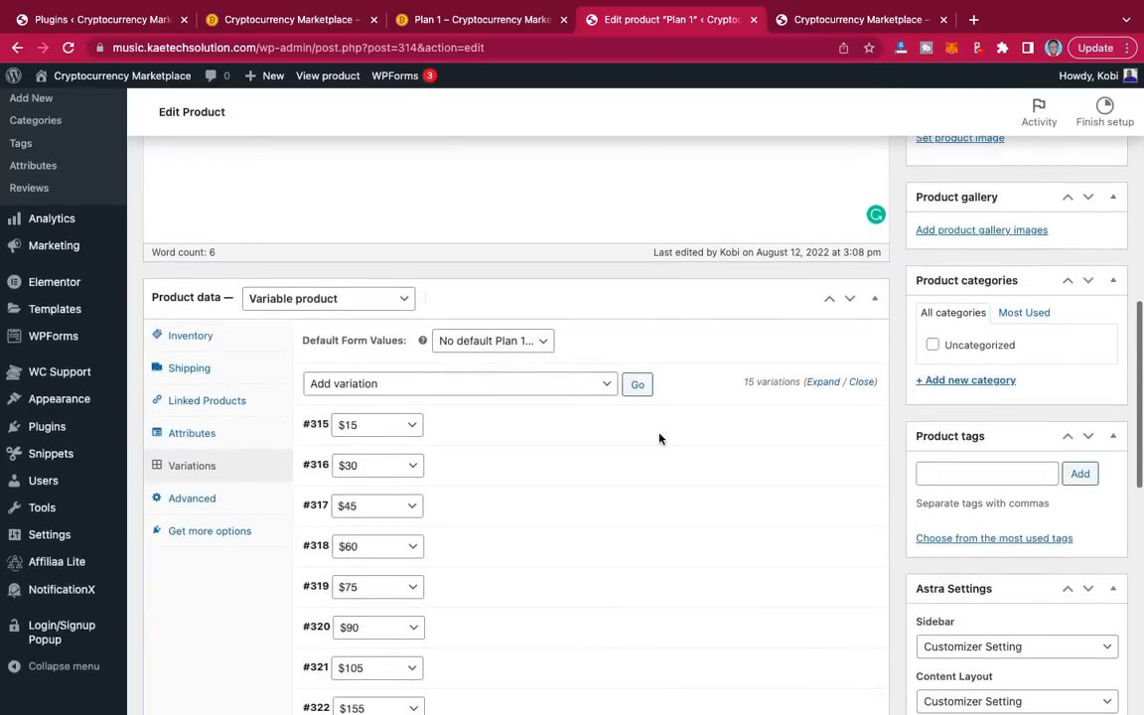
scroll(658, 439, "up", 2)
scroll(658, 438, "down", 1)
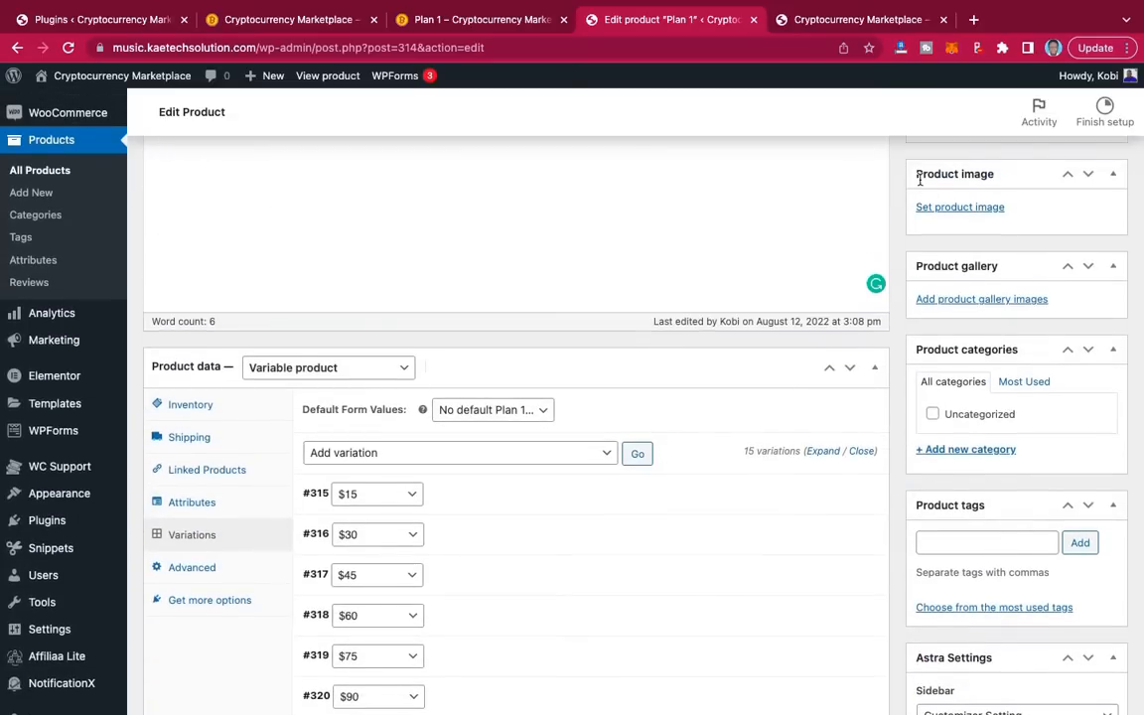
left_click(960, 209)
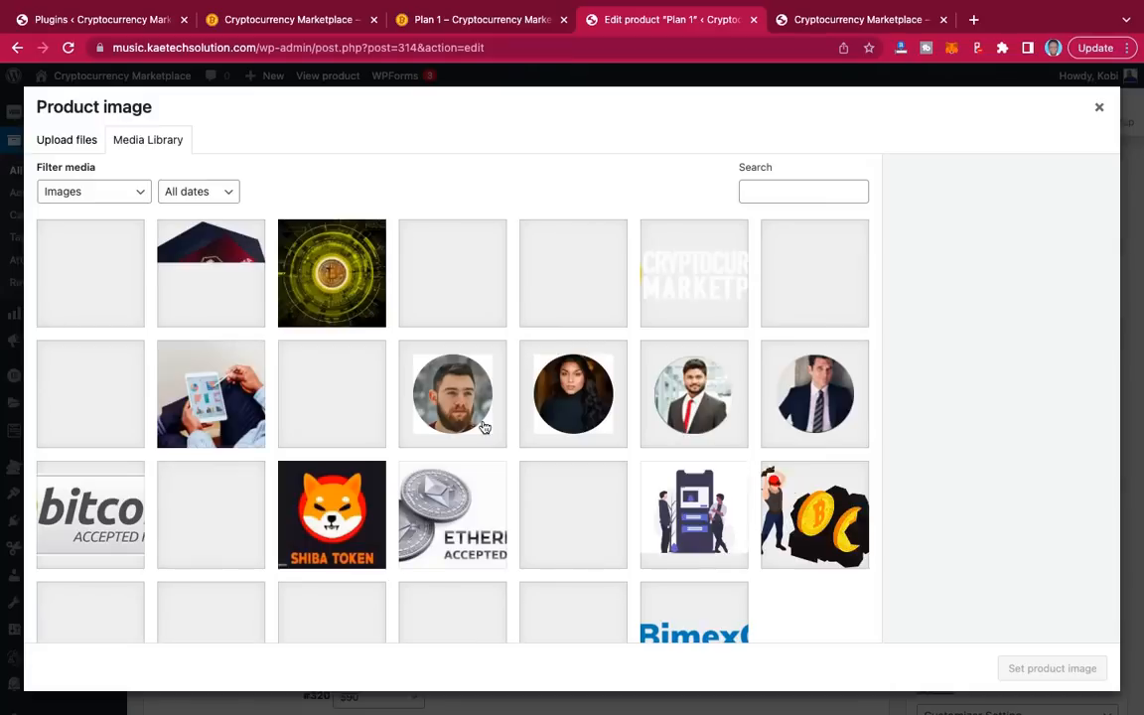
Step: Set the gold Bitcoin coin CRYPTO-512.jpg as the Plan 1 product image
scroll(451, 419, "down", 2)
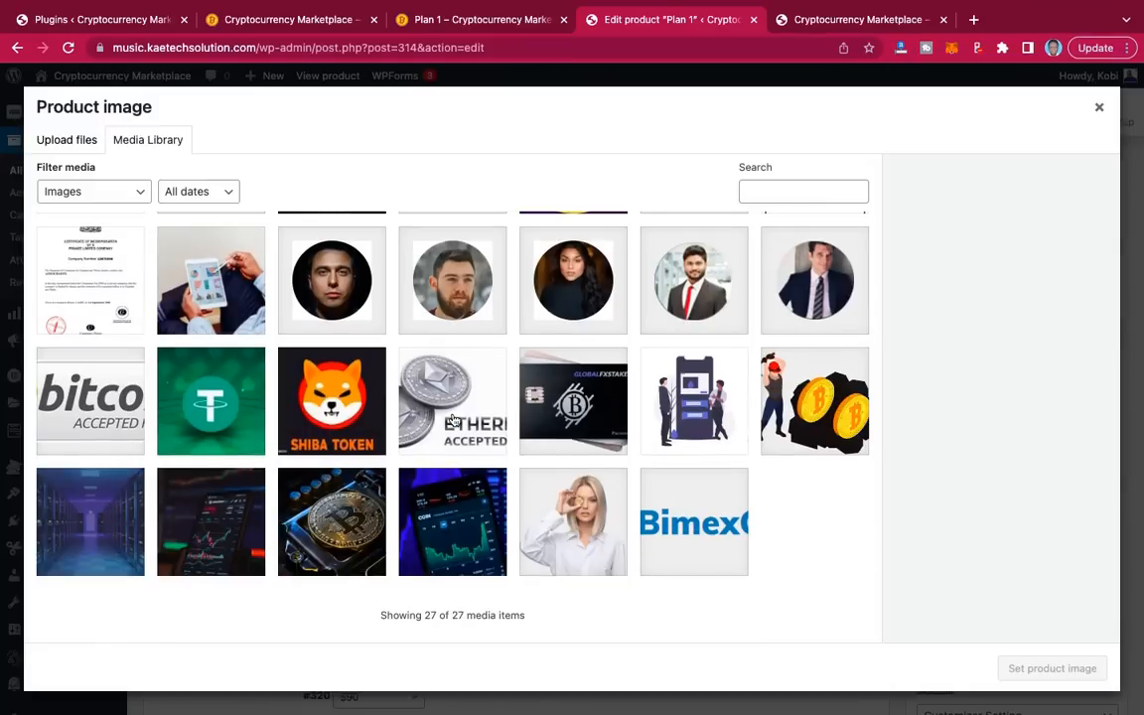
scroll(452, 419, "up", 2)
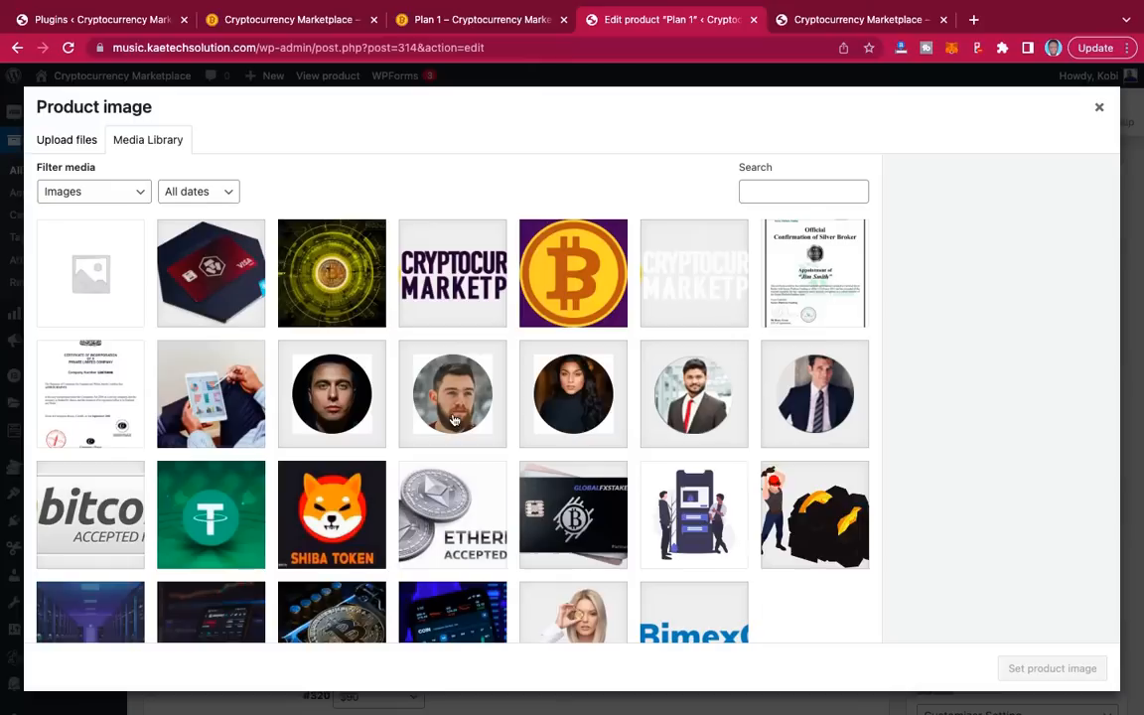
left_click(588, 286)
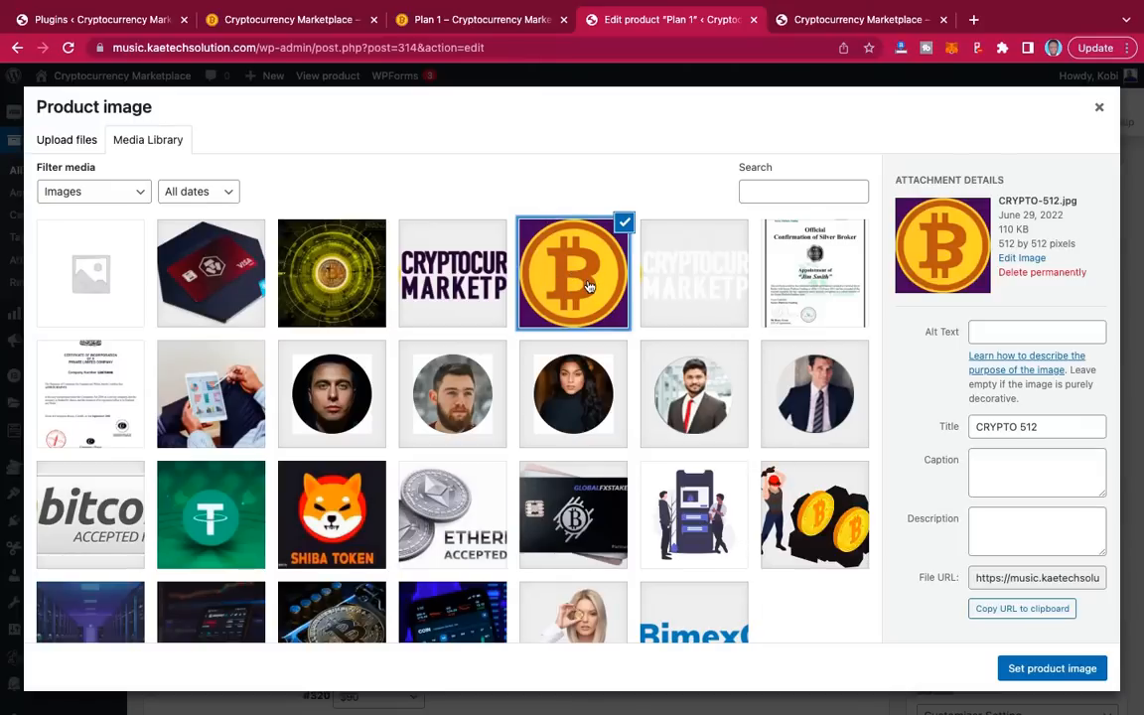
left_click(1045, 674)
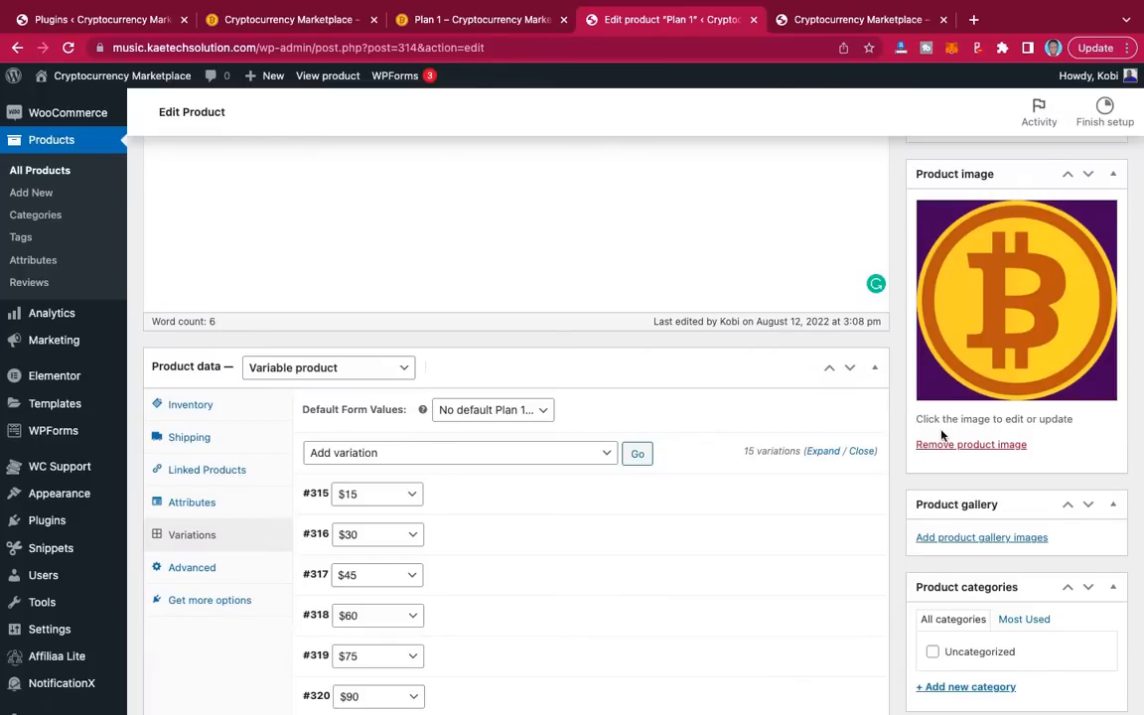
Step: Add a new 'Investment Plans' product category, ticked for Plan 1
scroll(953, 447, "down", 3)
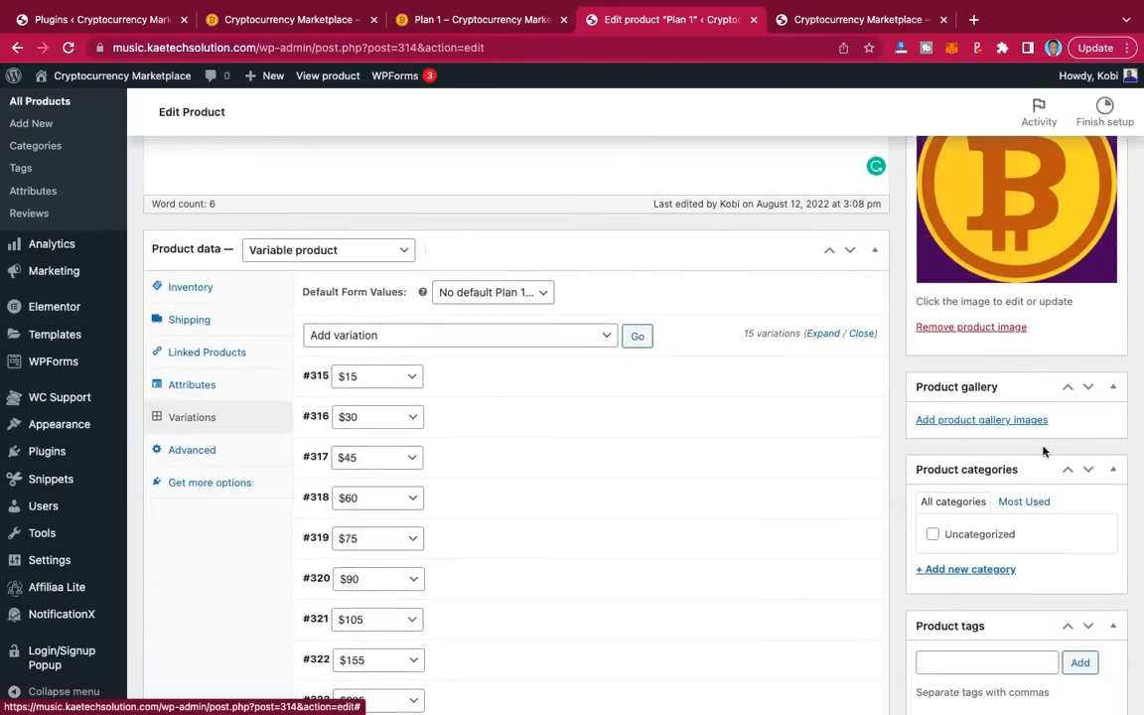
scroll(1043, 452, "down", 2)
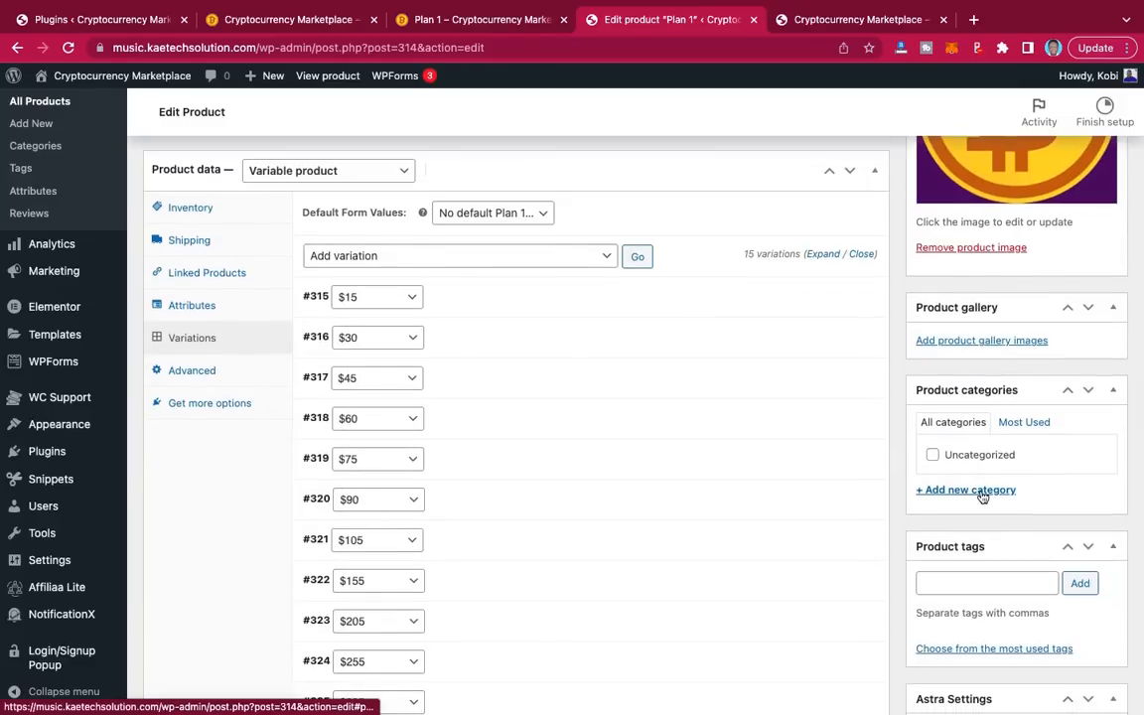
left_click(981, 490)
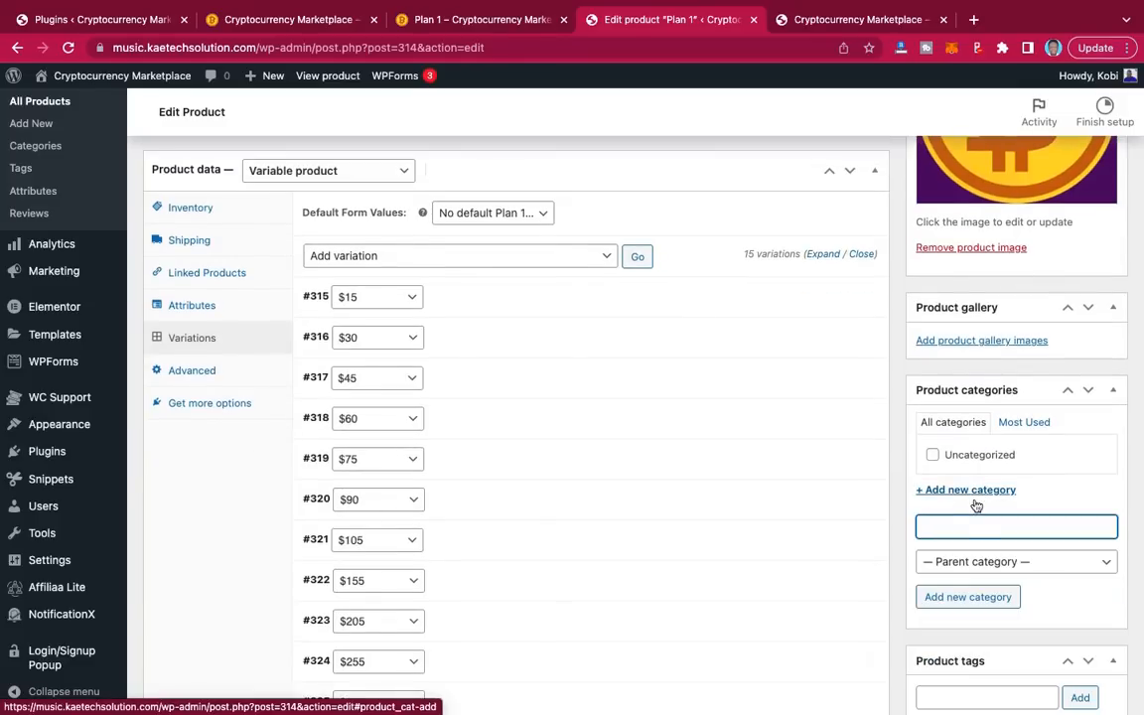
left_click(925, 527)
type("Investm")
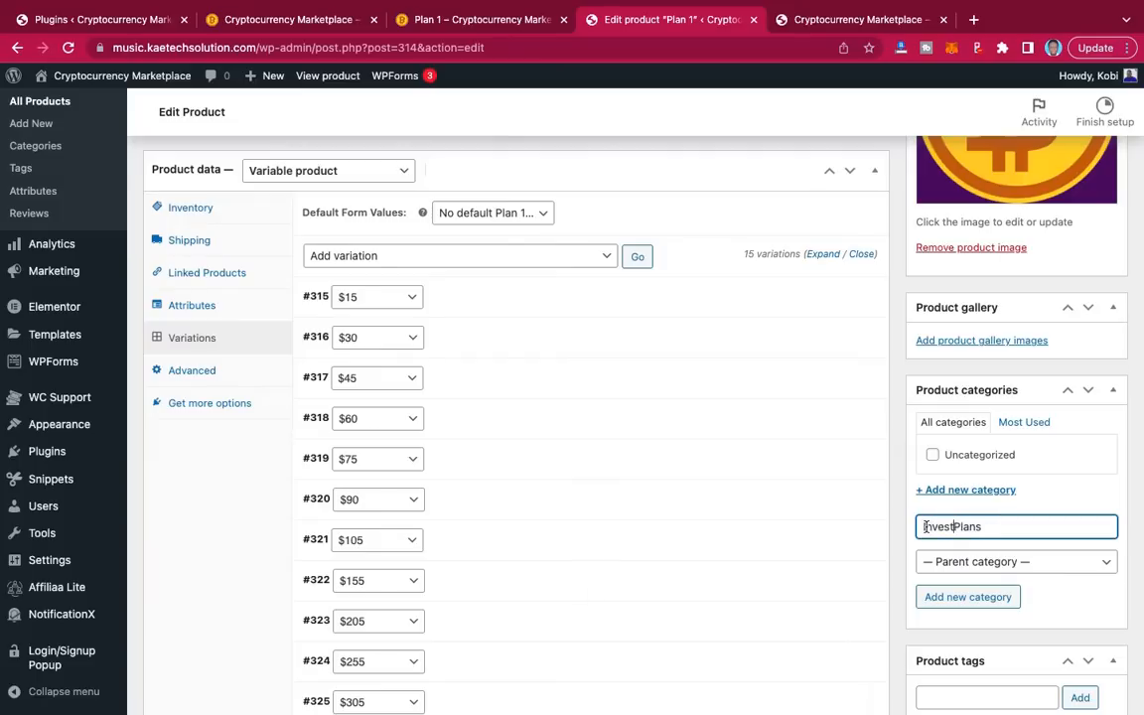
type("ent")
scroll(1055, 511, "down", 2)
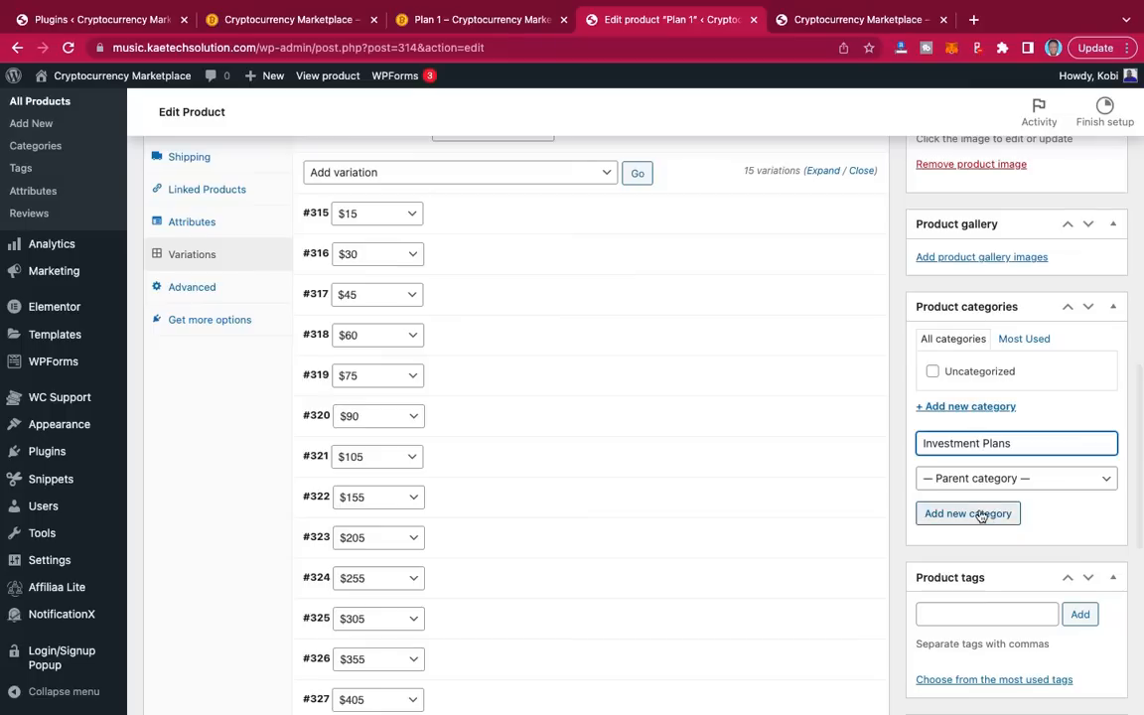
left_click(980, 515)
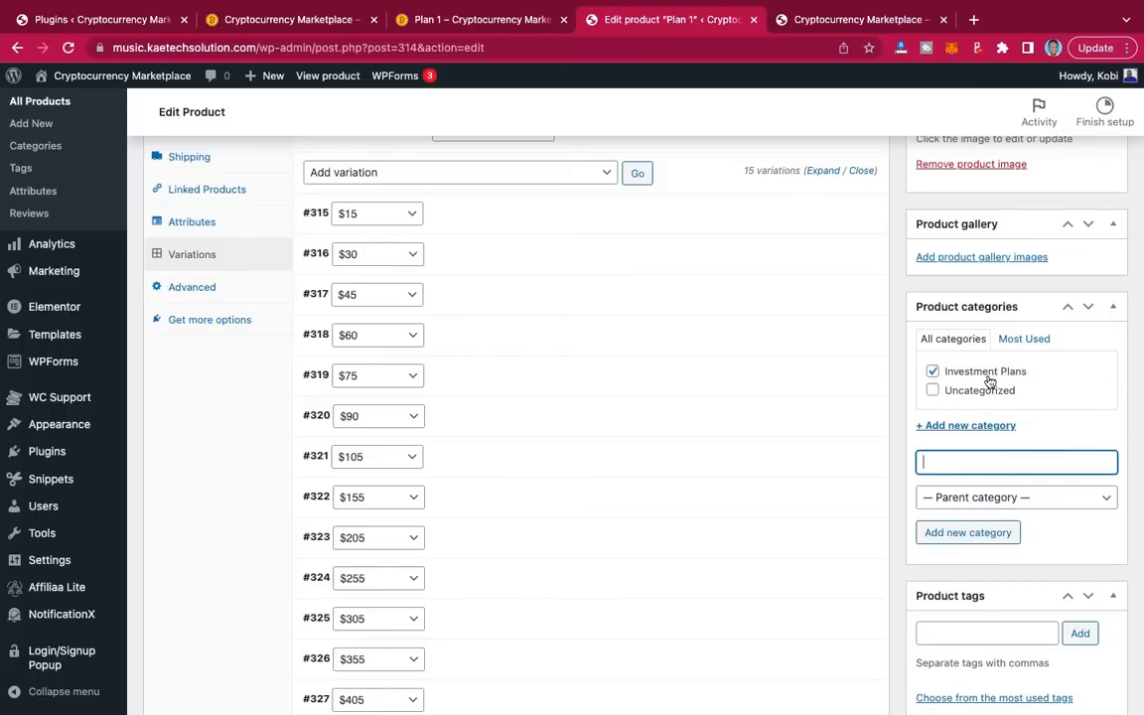
scroll(989, 380, "up", 2)
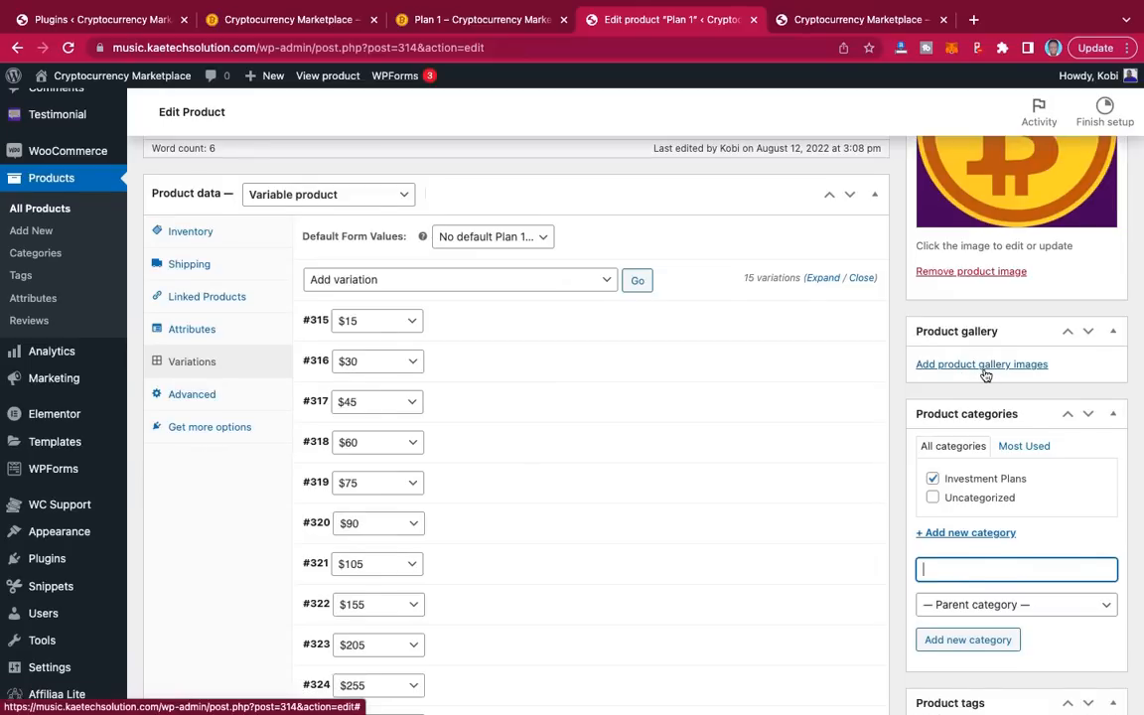
Step: Publish the Plan 1 variable product from the Publish box
scroll(993, 372, "down", 2)
scroll(996, 370, "down", 6)
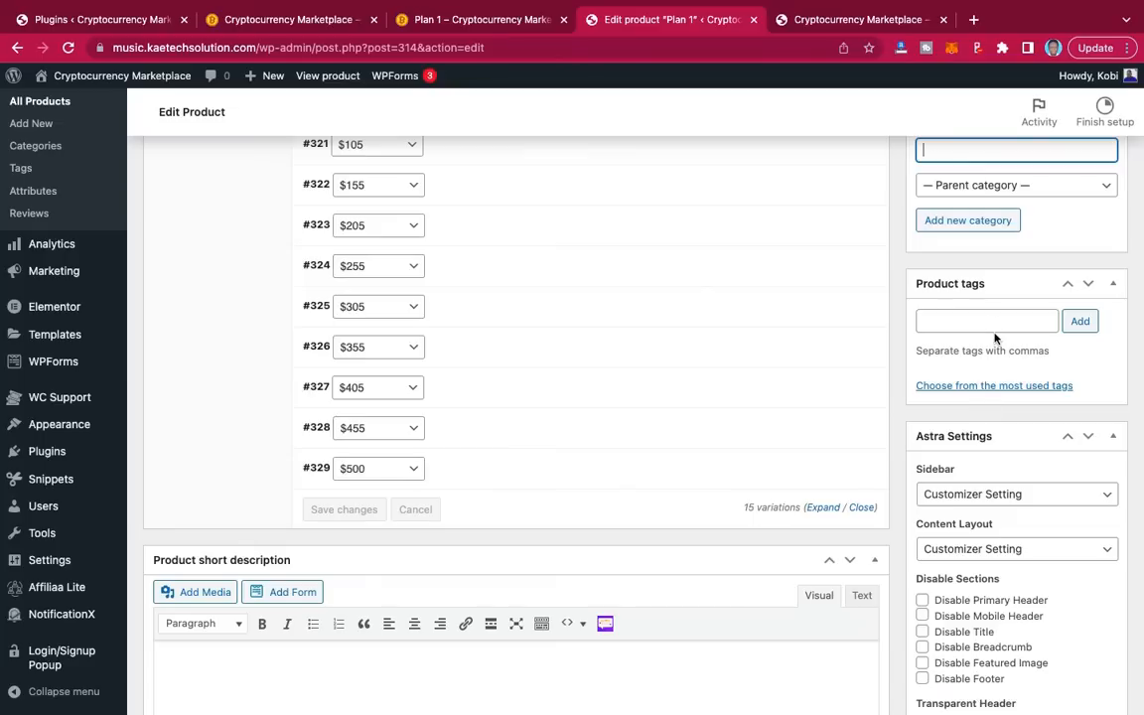
scroll(993, 339, "down", 3)
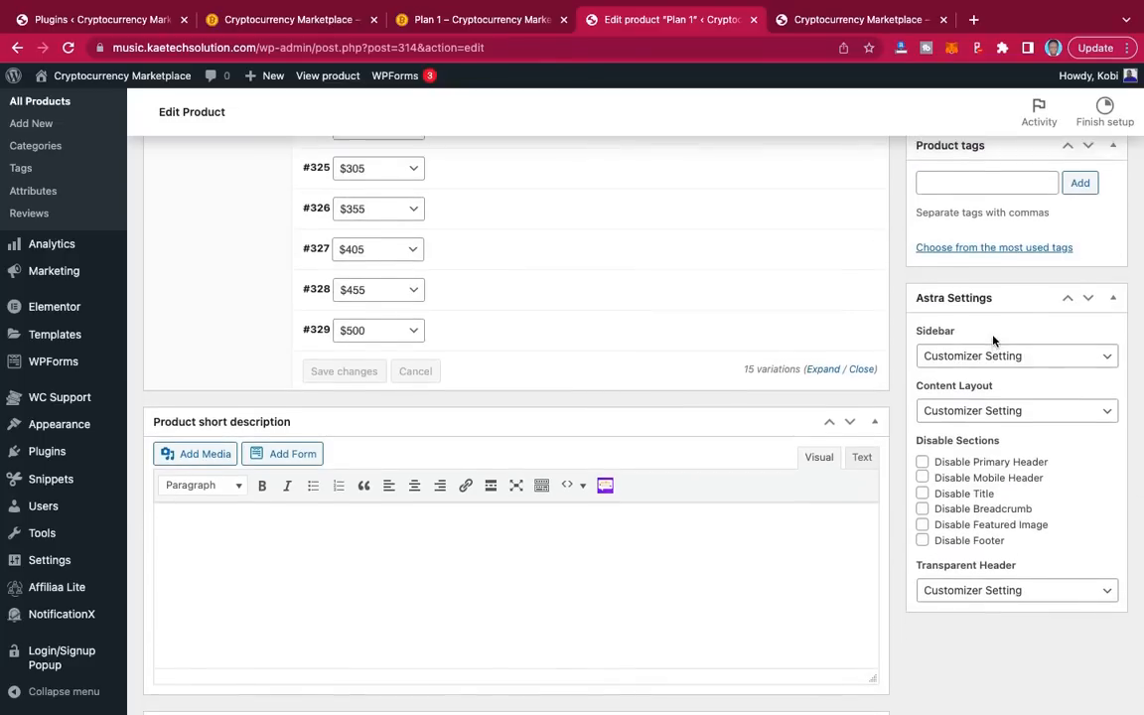
scroll(993, 339, "up", 15)
scroll(993, 340, "down", 1)
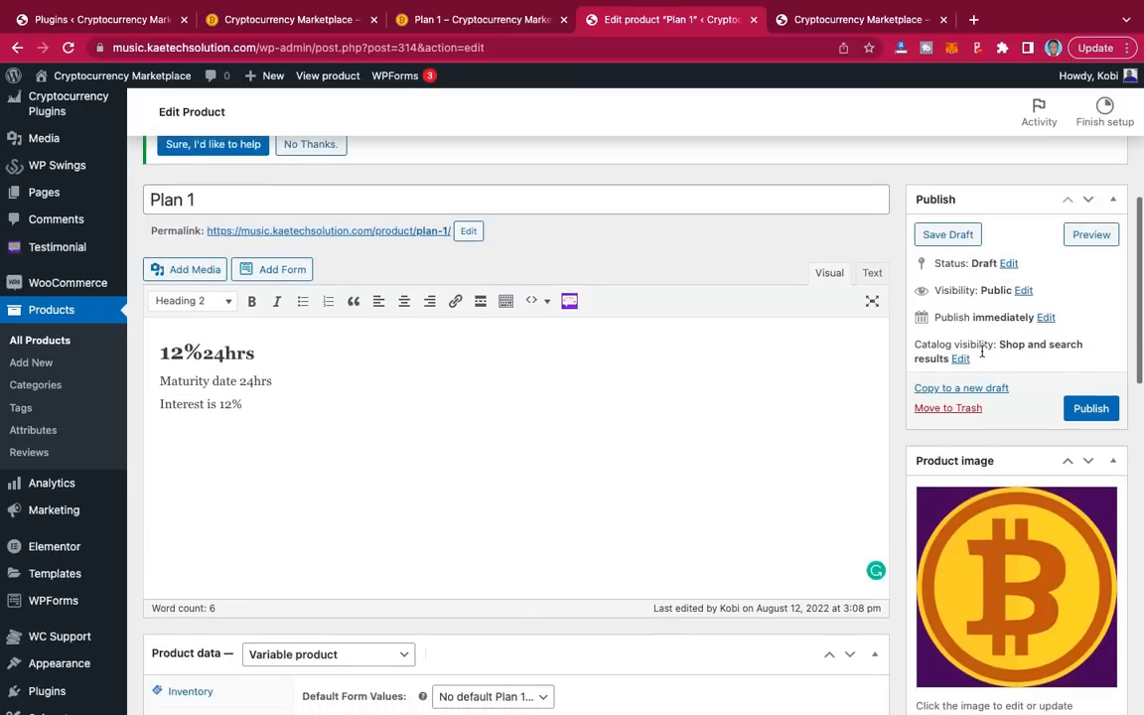
left_click(1091, 408)
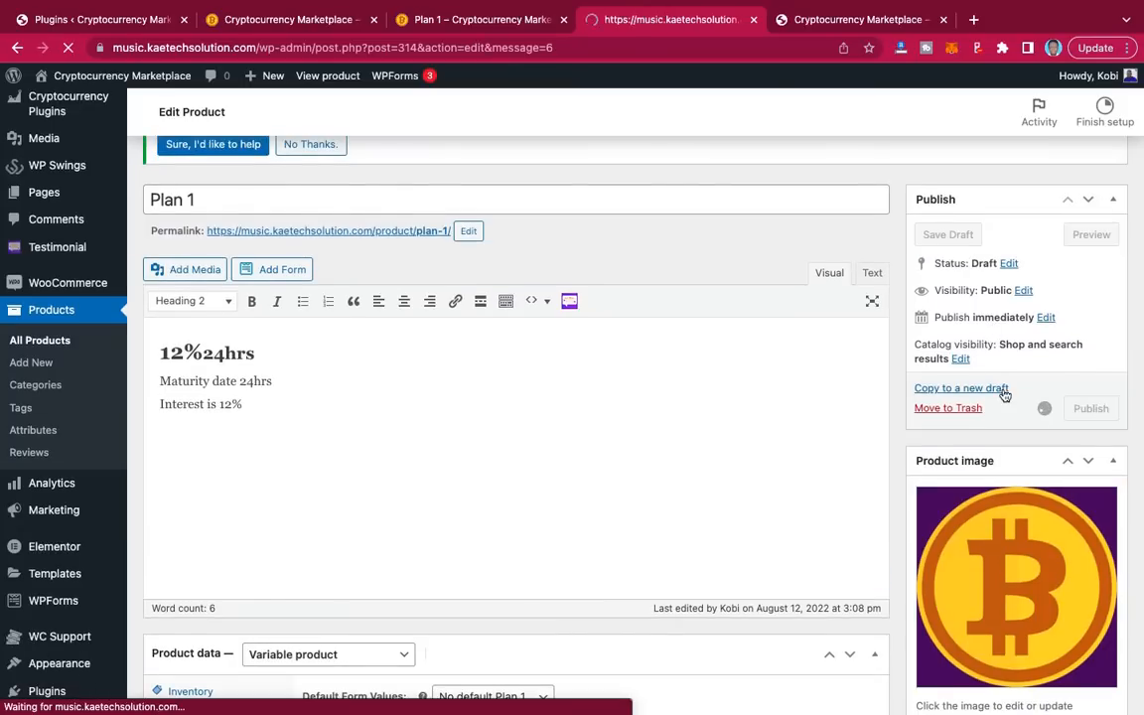
scroll(619, 460, "down", 5)
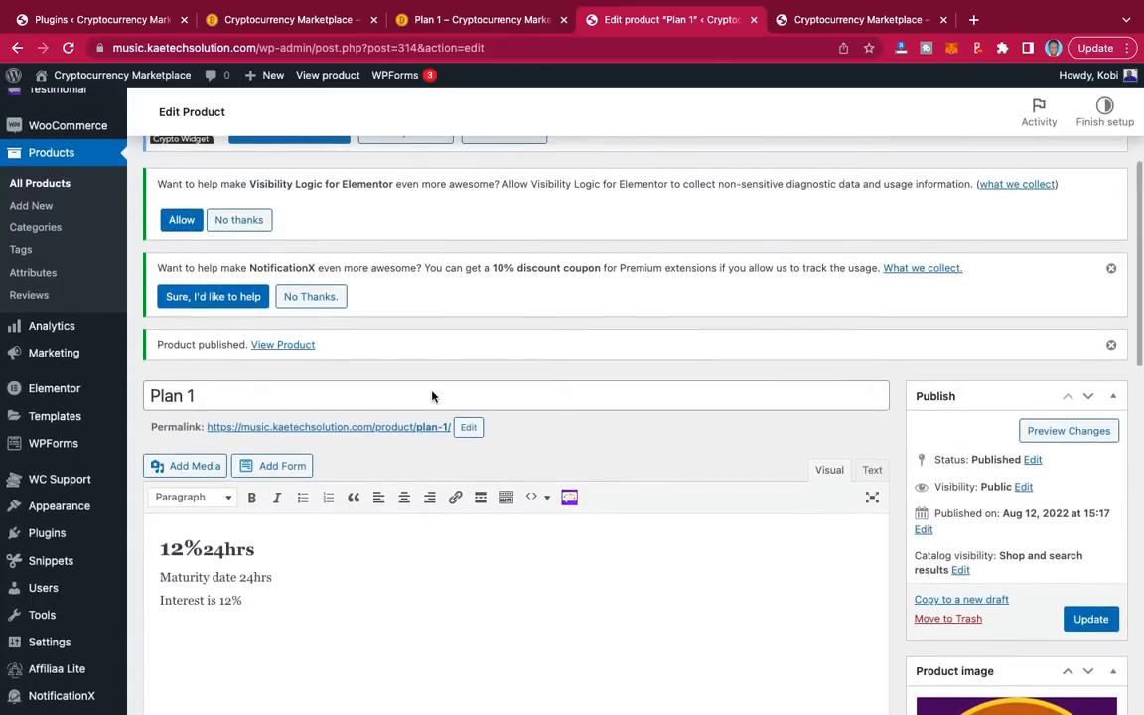
Step: Open the live Plan 1 product page in a new browser tab
right_click(295, 346)
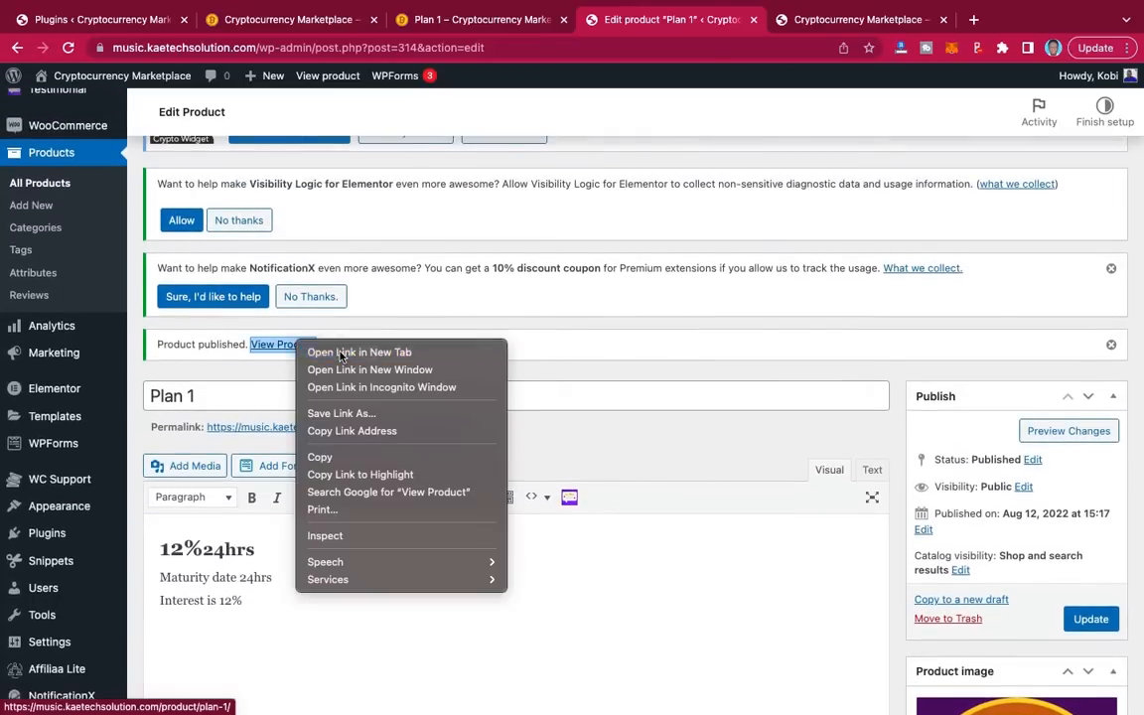
left_click(357, 353)
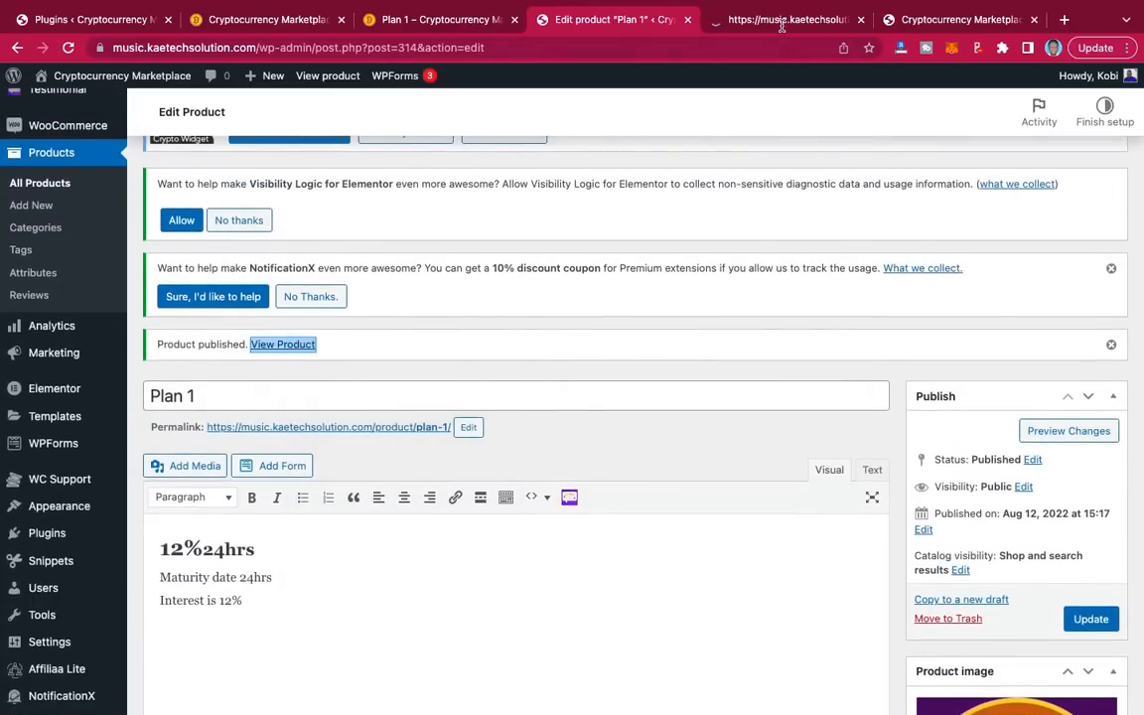
left_click(782, 22)
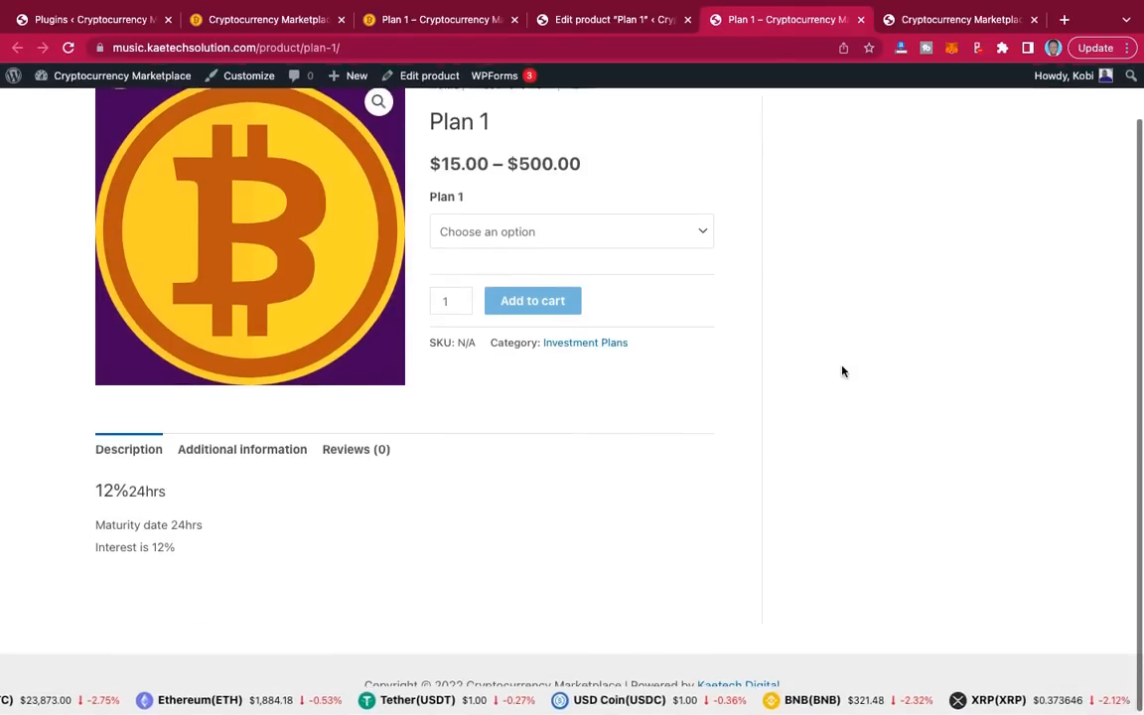
Step: Check the Plan 1 dropdown's $15–$500 price options without choosing one
left_click(671, 293)
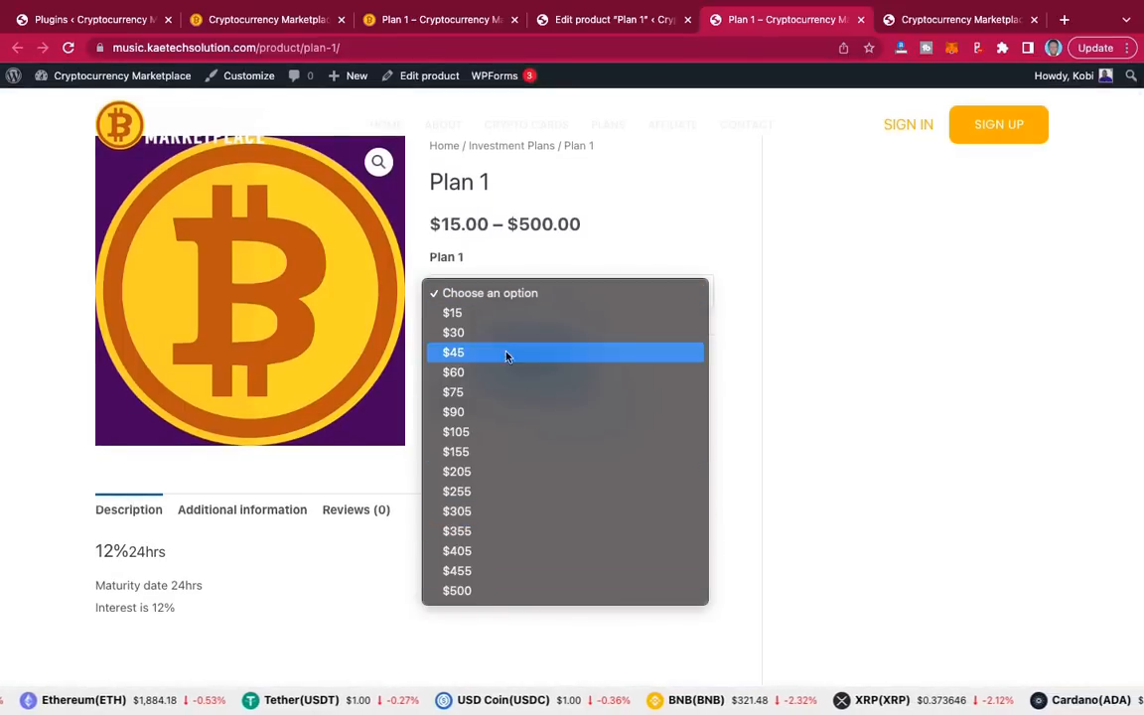
left_click(739, 234)
left_click(641, 289)
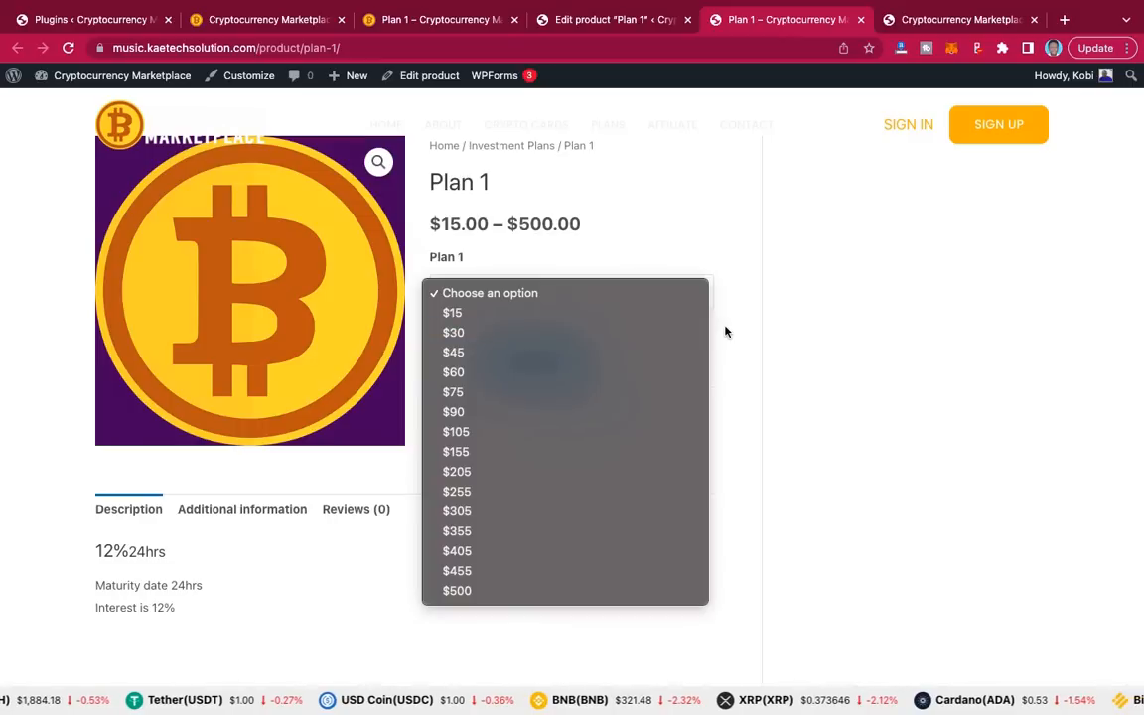
left_click(791, 340)
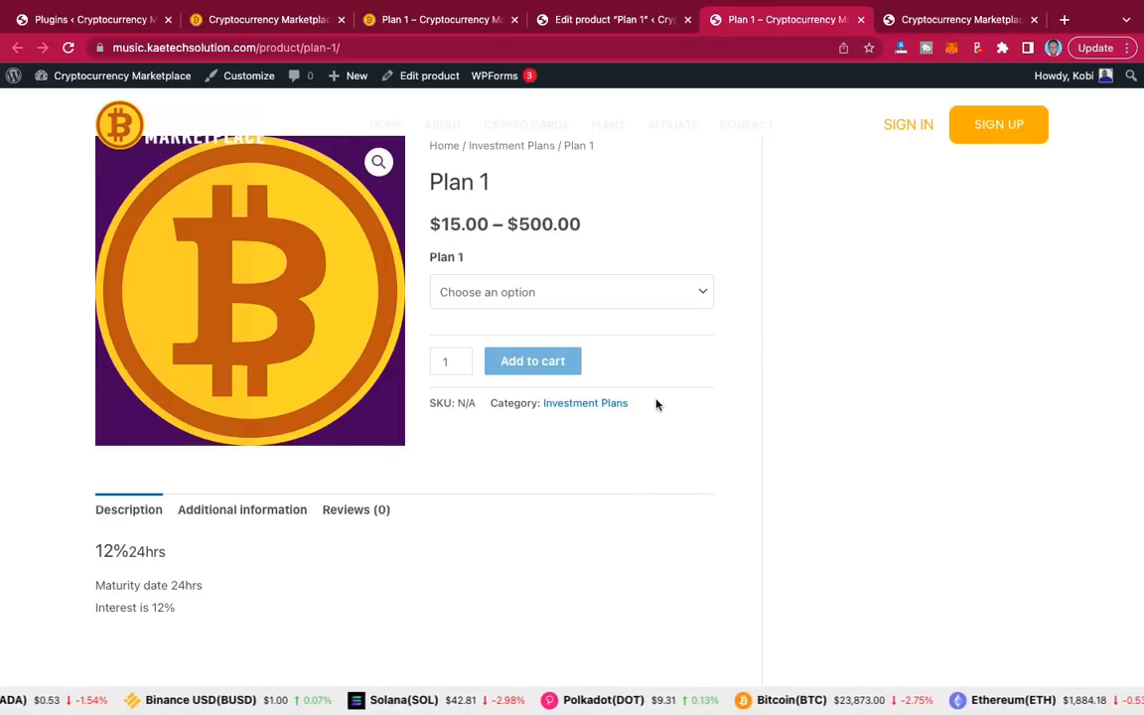
Step: Return to the 'Edit product "Plan 1"' tab and scroll through the product editor
left_click(622, 18)
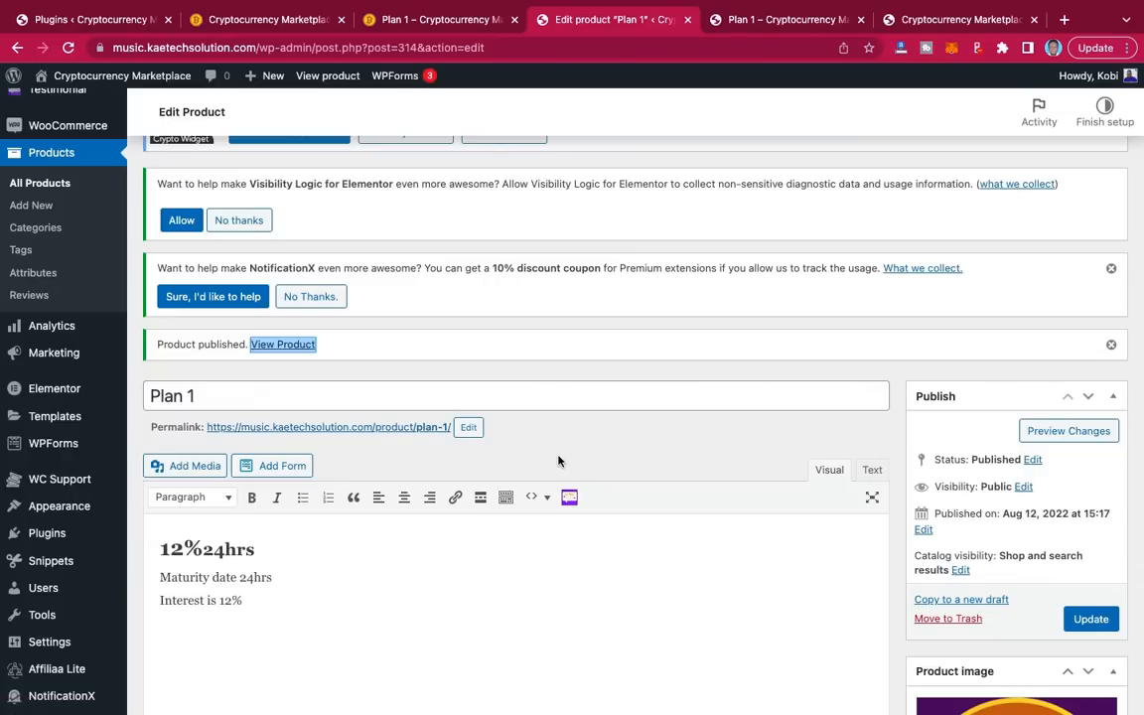
scroll(558, 461, "down", 10)
scroll(558, 460, "up", 15)
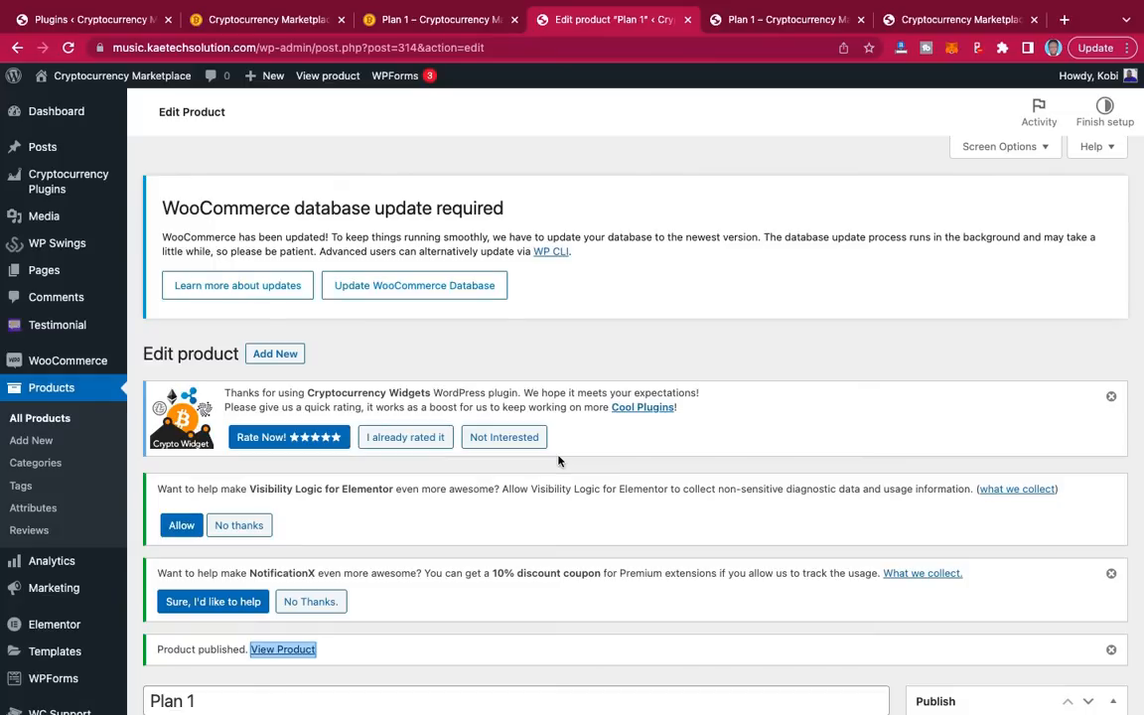
scroll(558, 461, "down", 5)
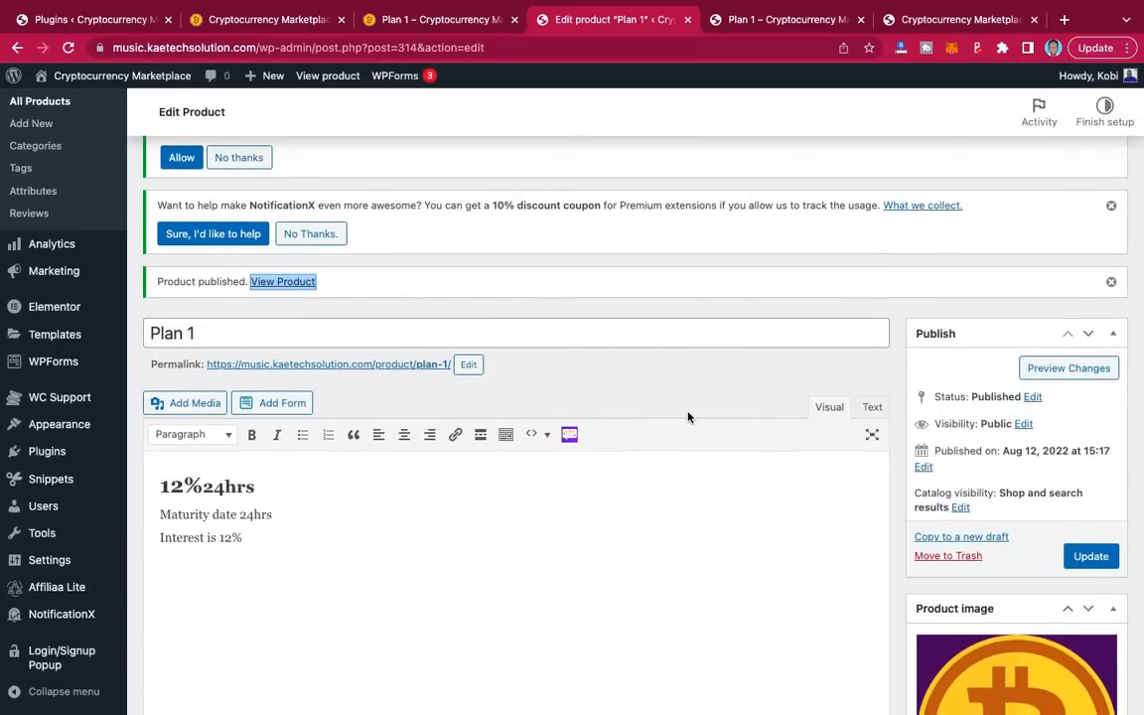
scroll(688, 418, "up", 1)
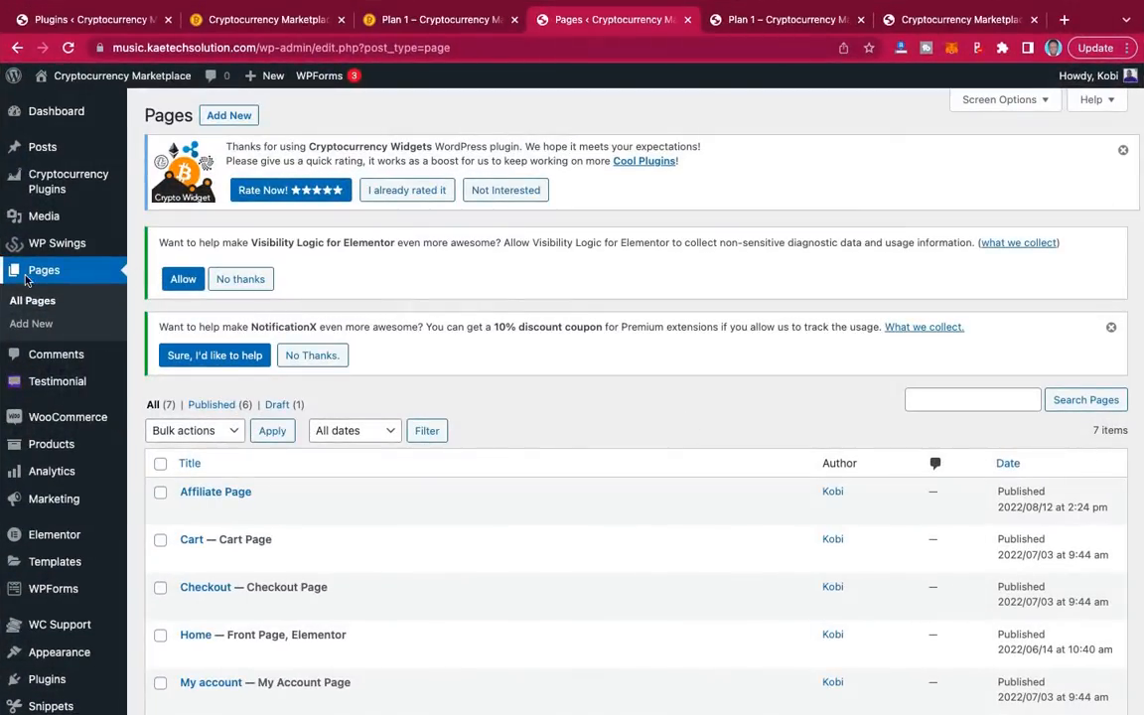
Step: Scroll the Pages list and open the My account page in the block editor
scroll(632, 533, "down", 5)
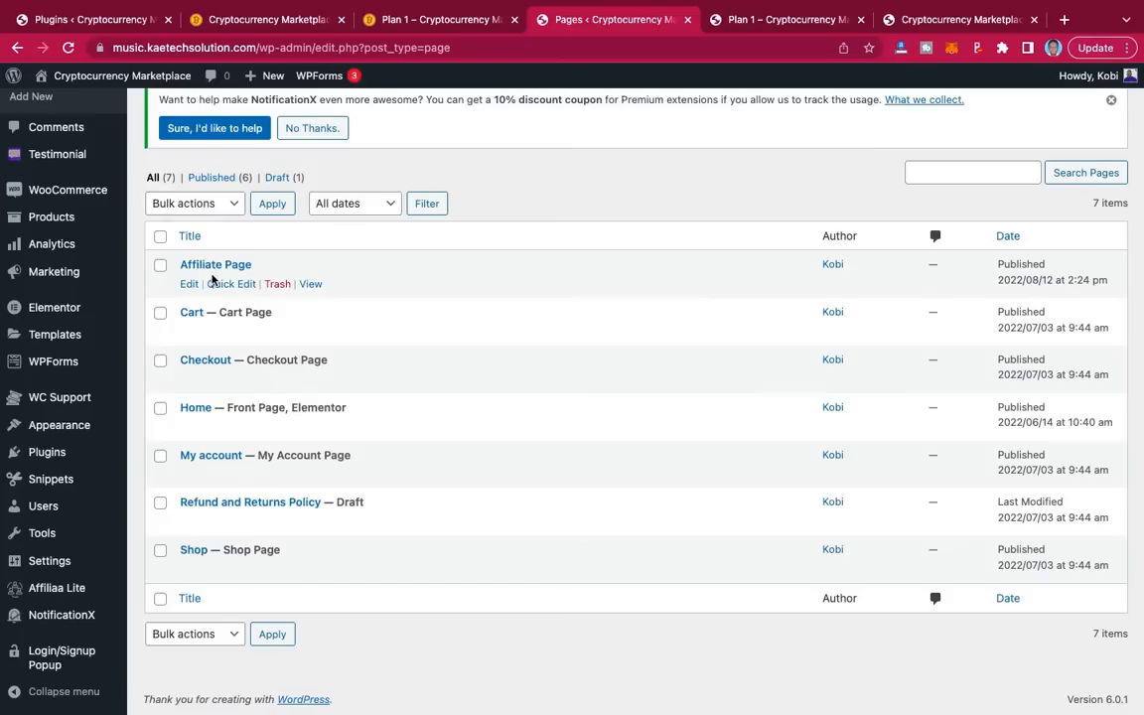
left_click(209, 459)
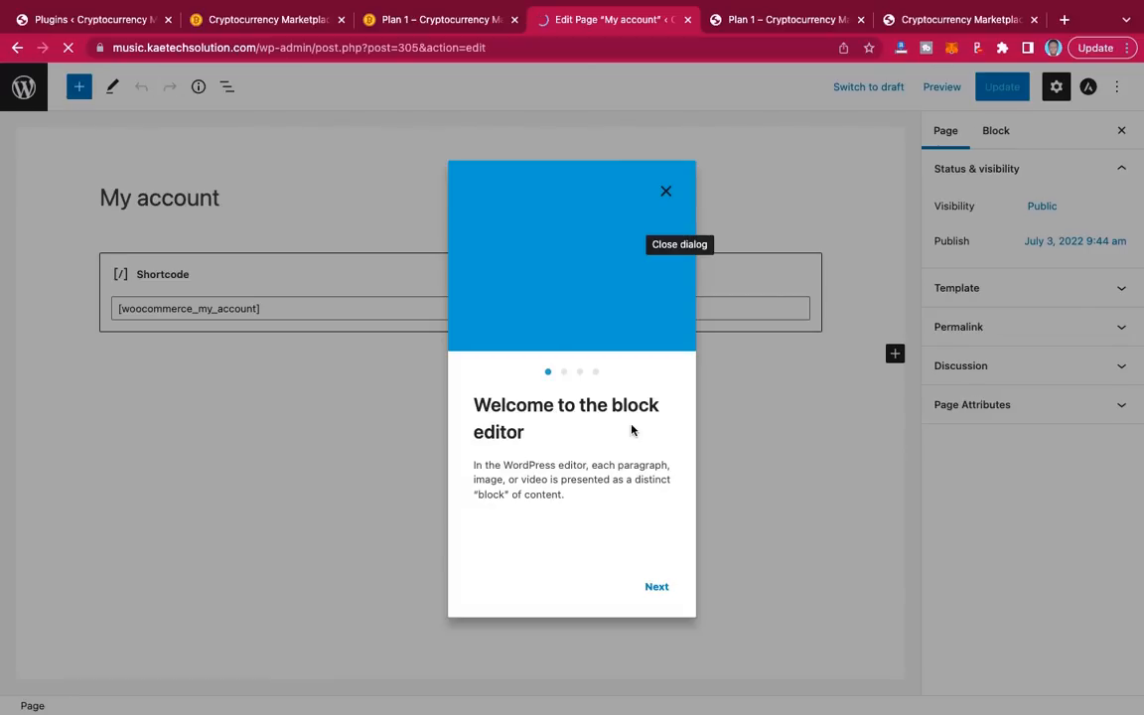
Step: Dismiss the block editor welcome guide and turn off fullscreen editing
left_click(667, 194)
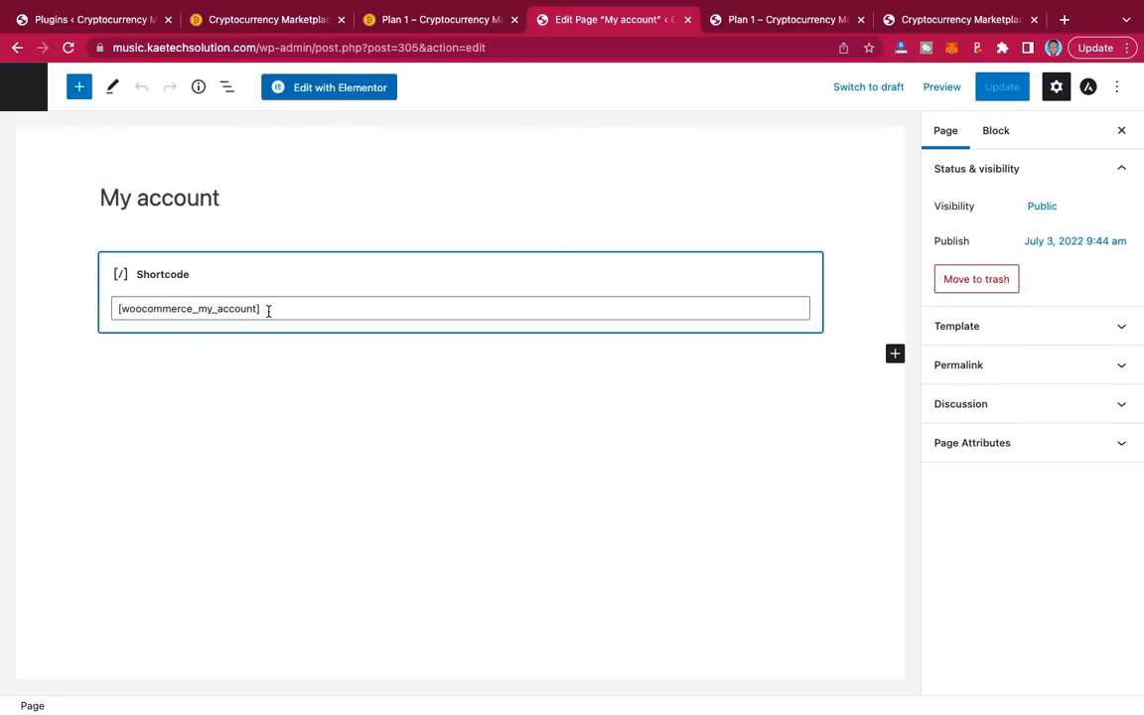
left_click(1117, 90)
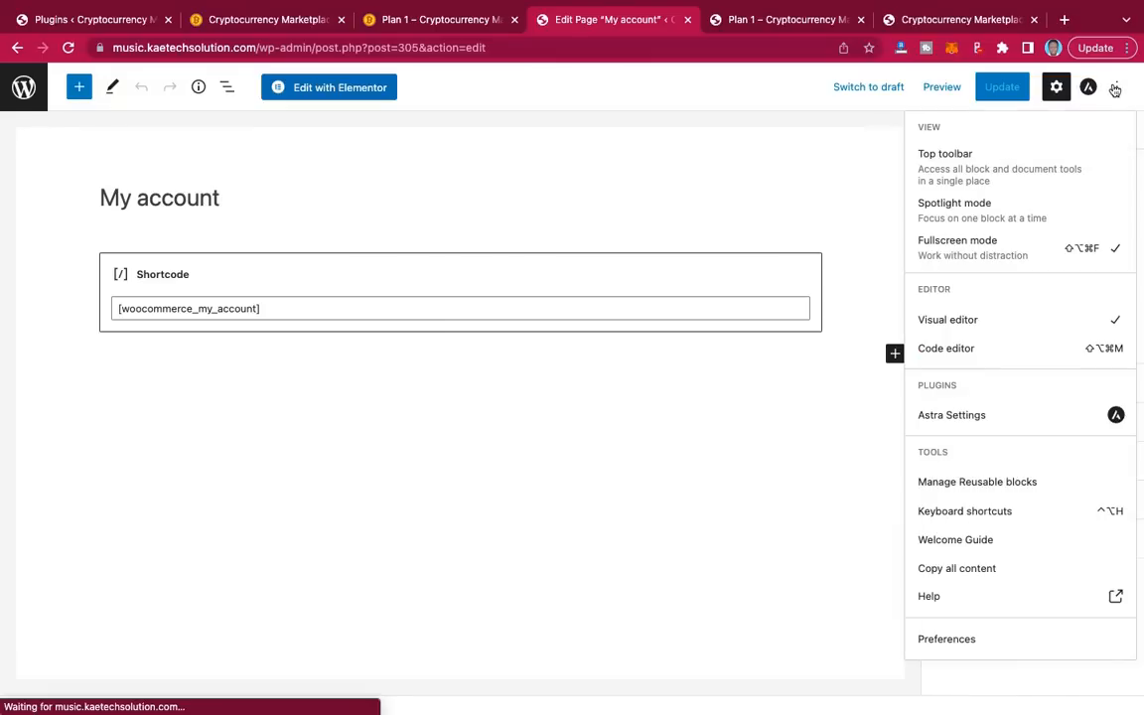
left_click(1026, 252)
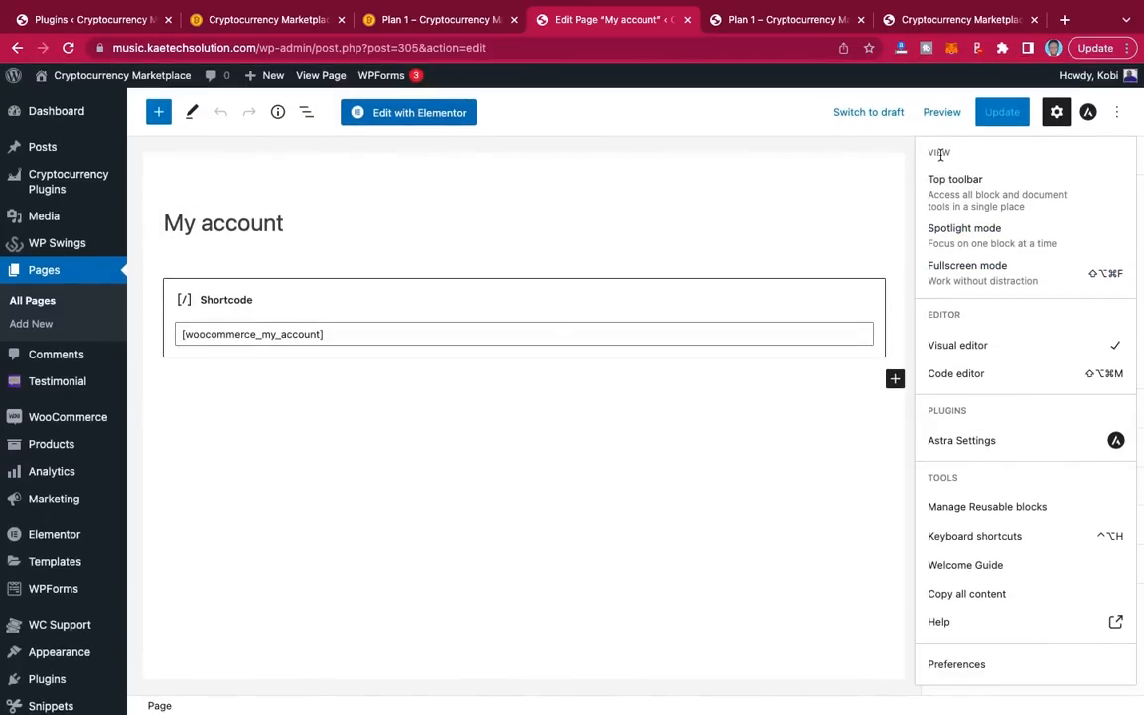
left_click(1117, 116)
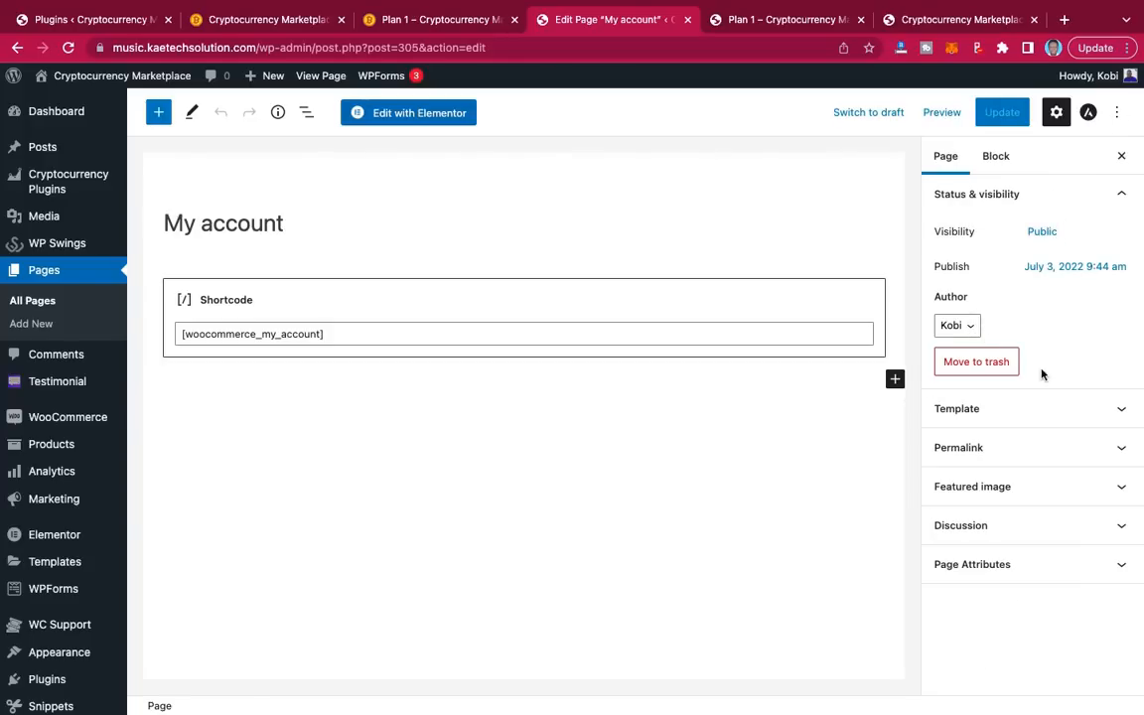
Step: Open the My account page's public permalink in a new tab and switch to it
left_click(1116, 449)
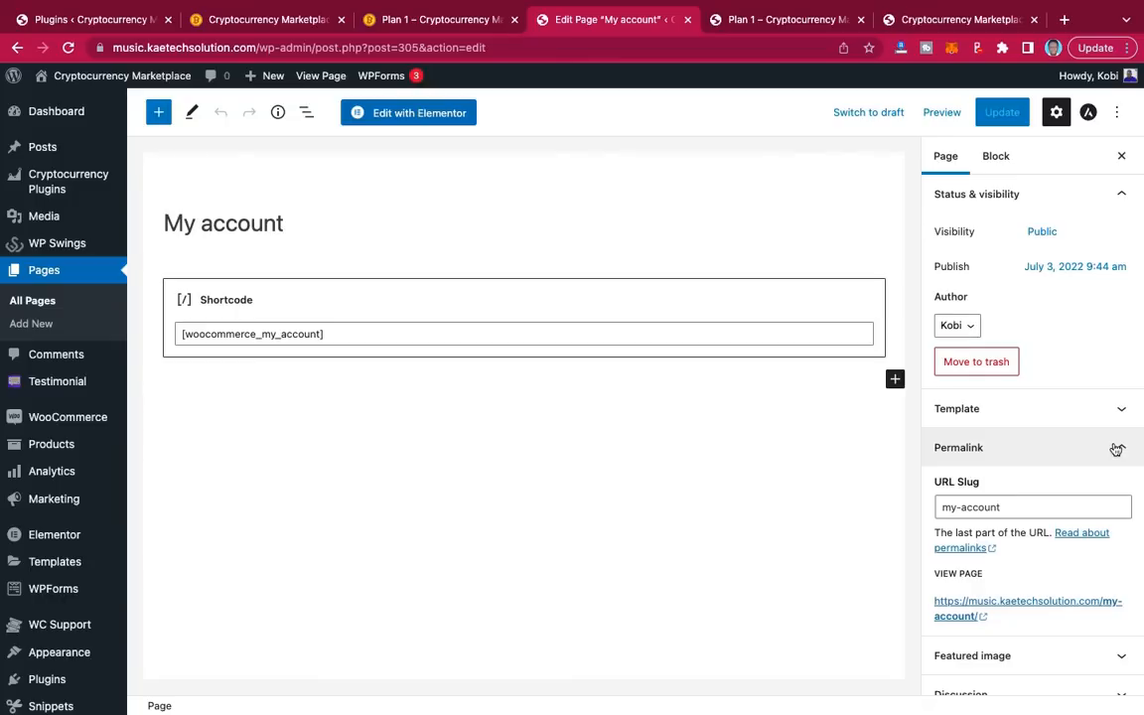
triple_click(1004, 607)
right_click(1004, 607)
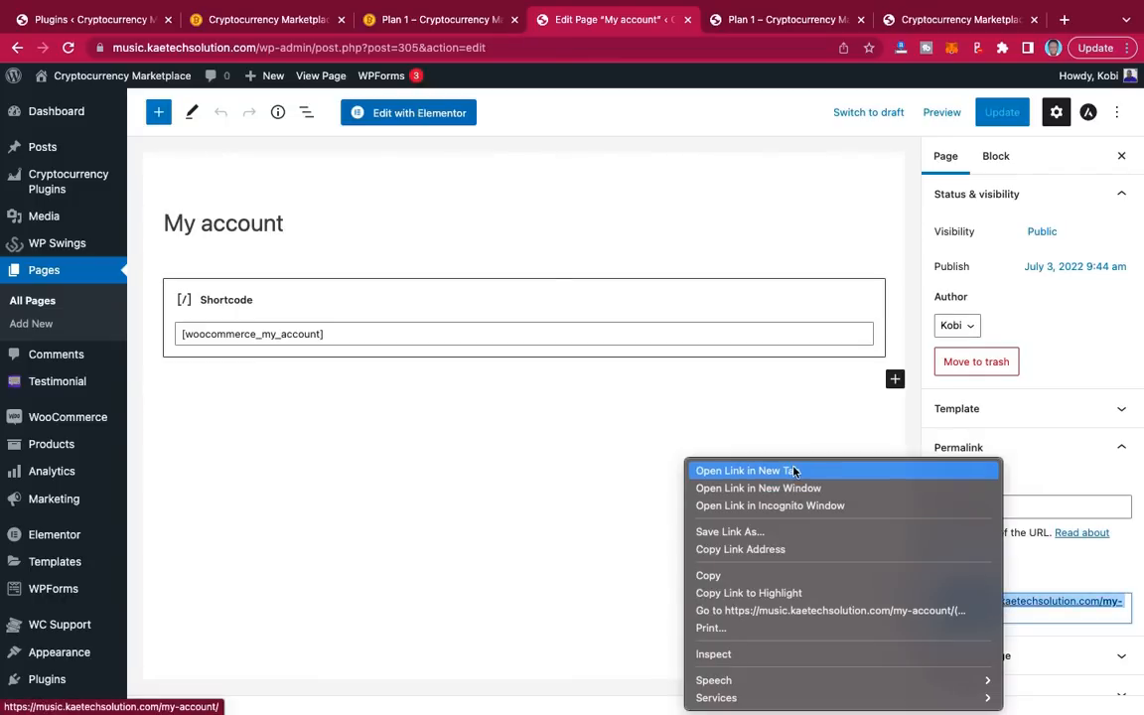
key("Escape")
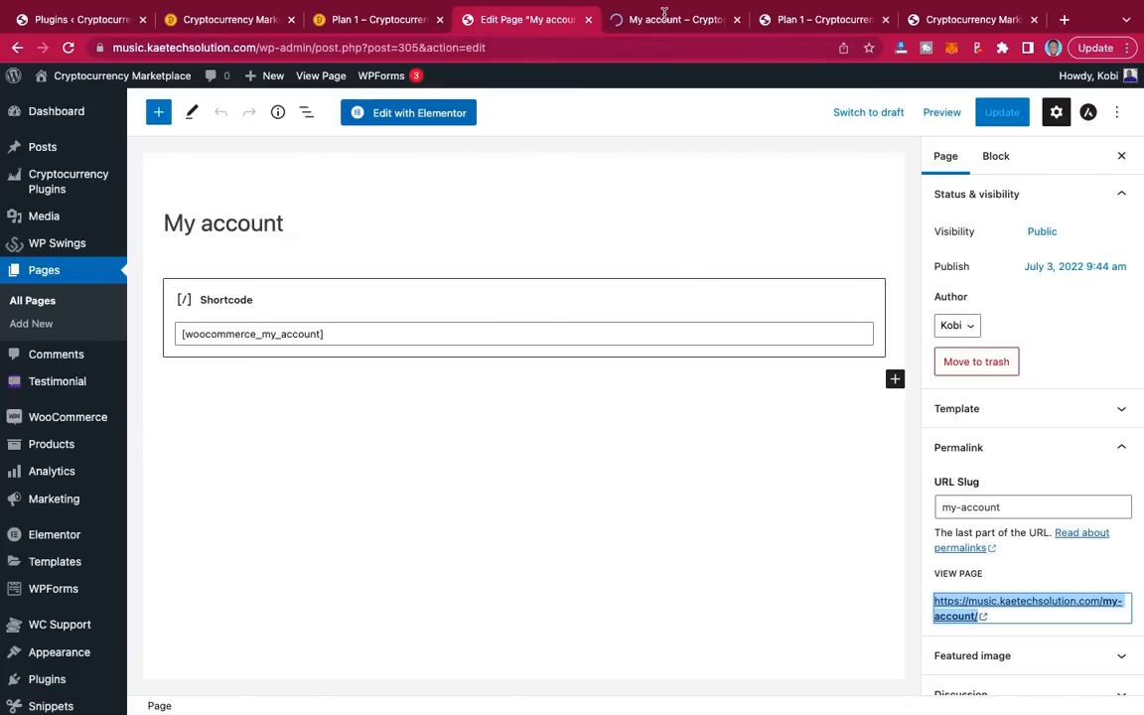
left_click(665, 19)
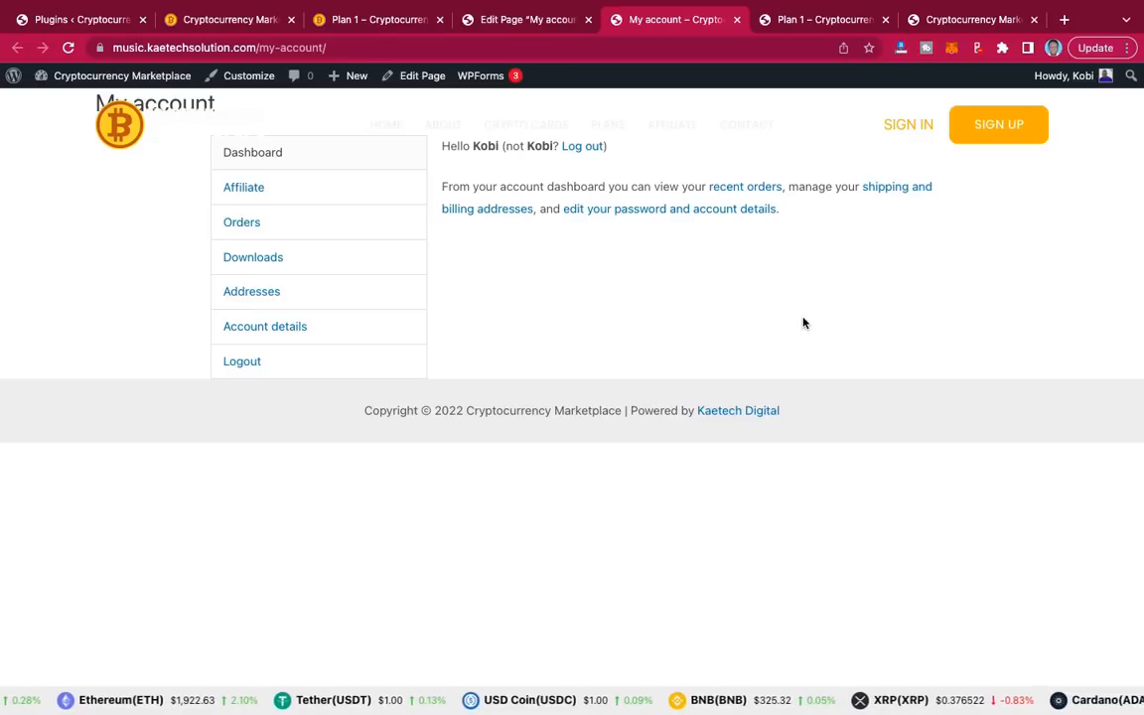
Step: Launch the Customizer from the admin bar on the live My account page
left_click(246, 82)
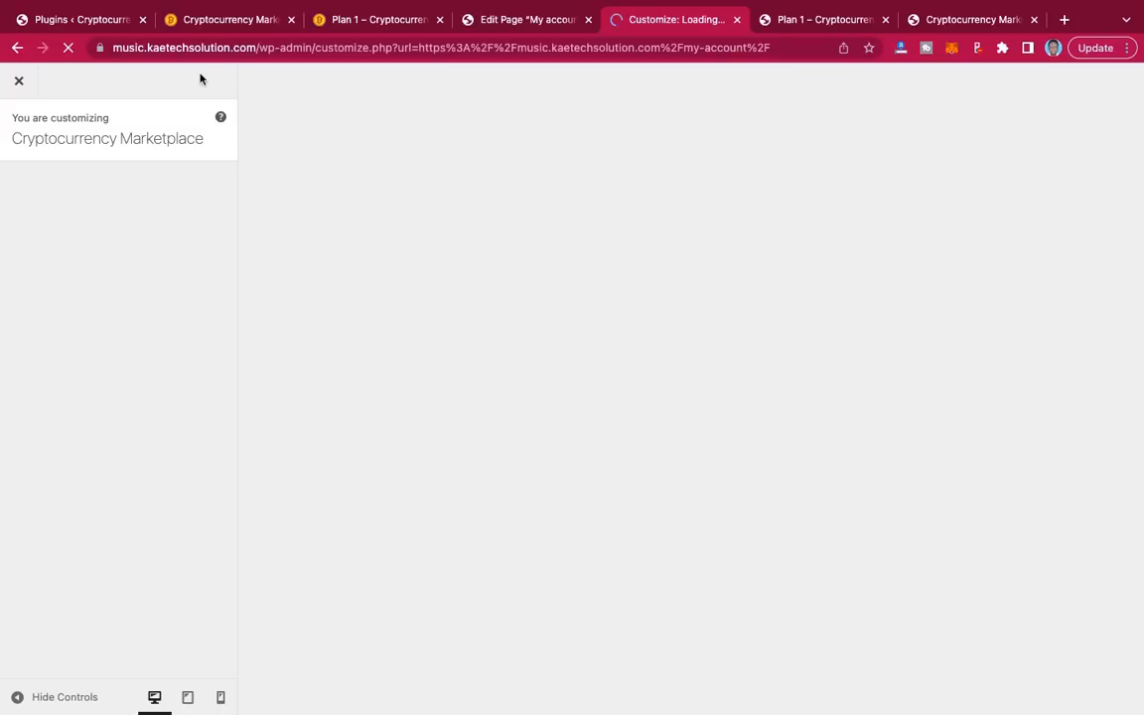
Step: Compare with the reference homepage, then open the Customizer's Page layout settings
left_click(258, 22)
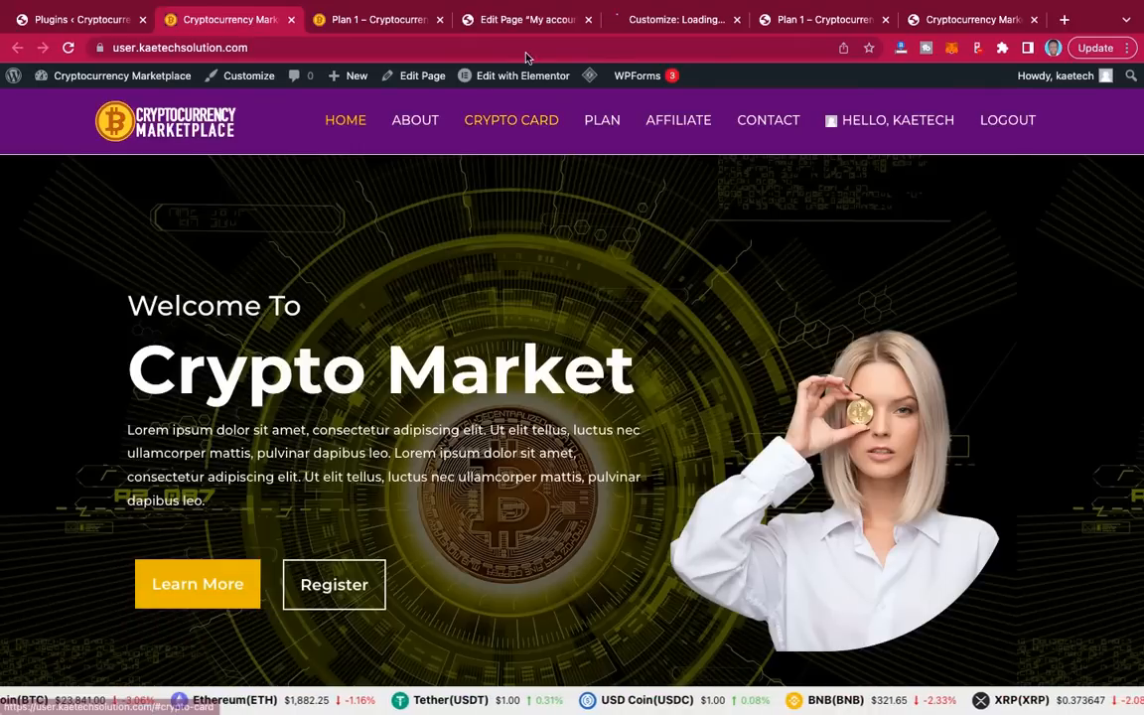
left_click(656, 22)
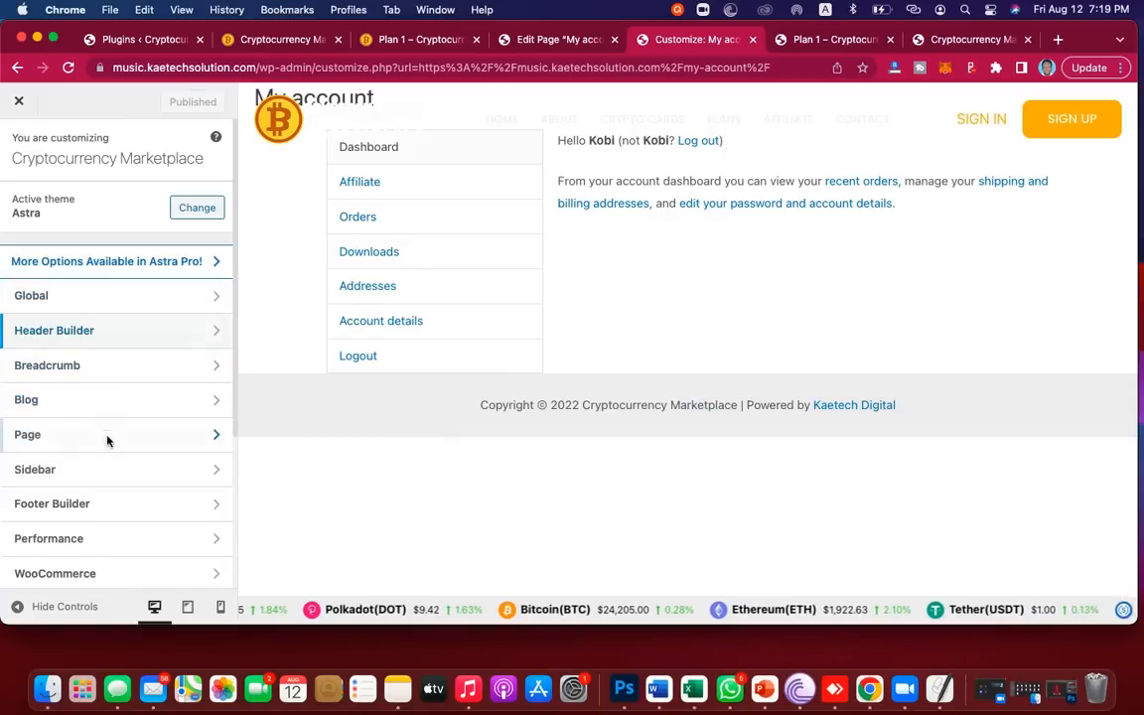
scroll(106, 446, "down", 3)
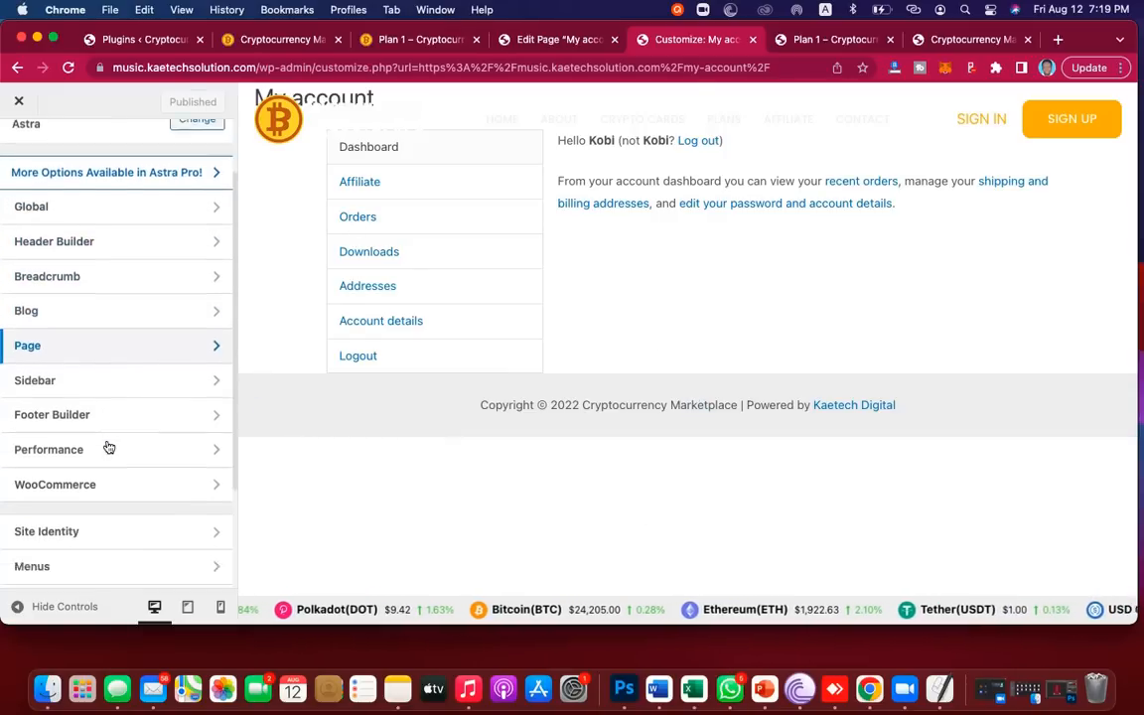
left_click(117, 335)
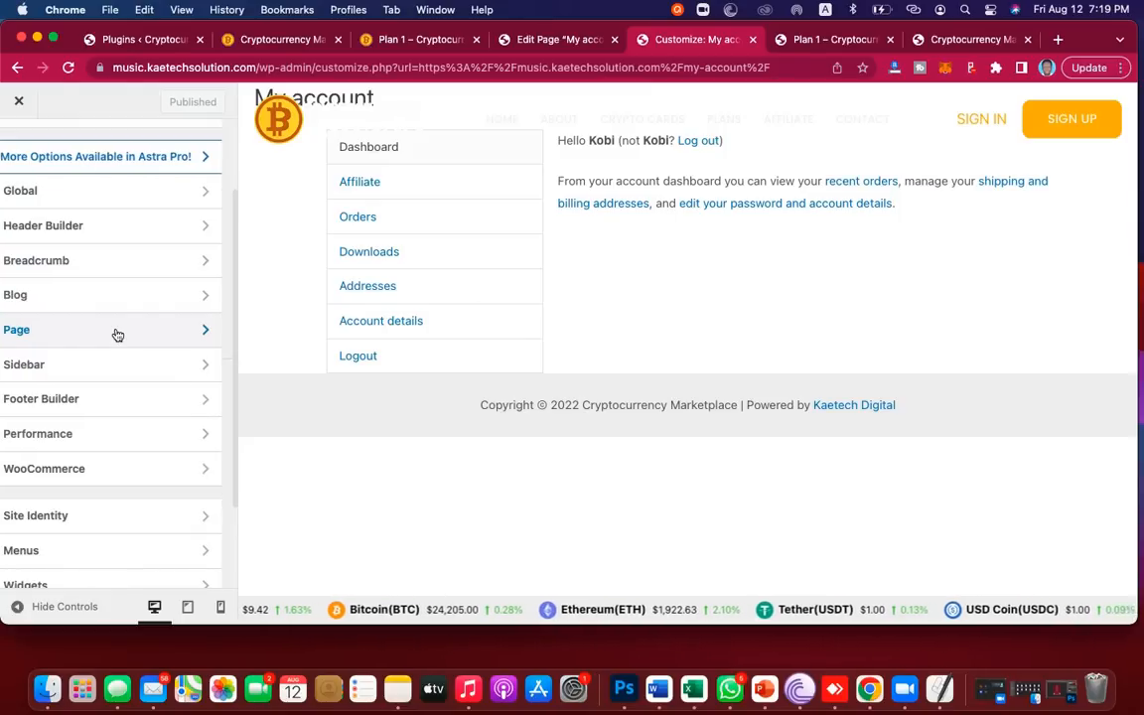
left_click(117, 335)
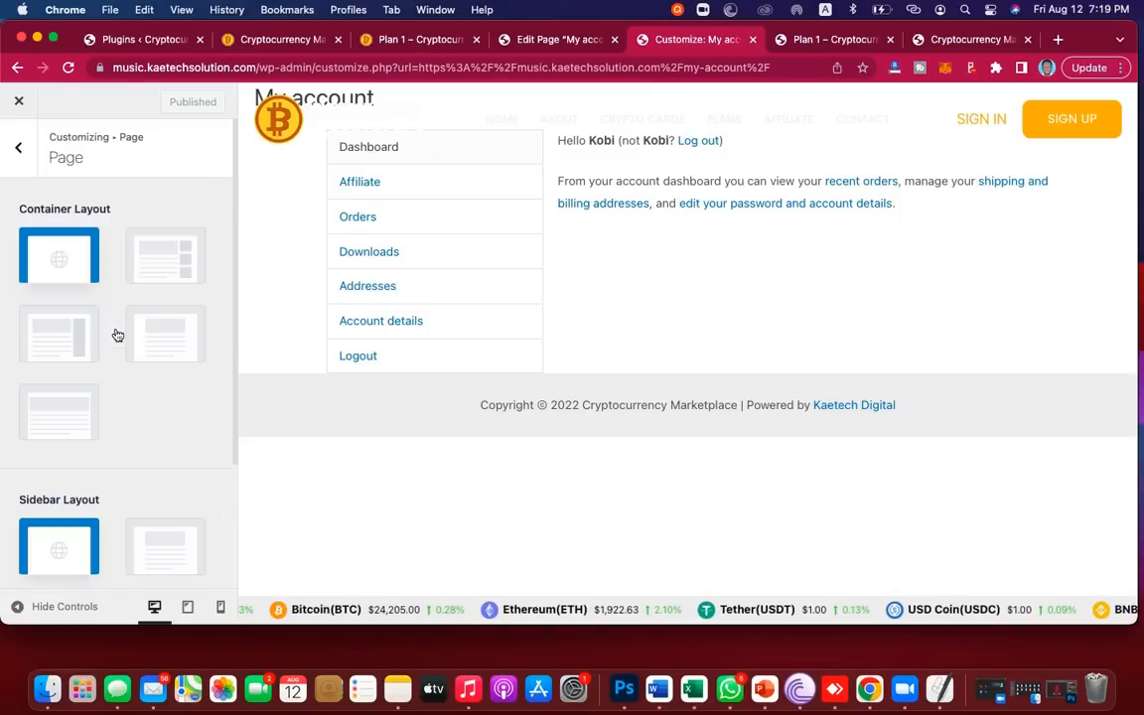
scroll(118, 335, "down", 2)
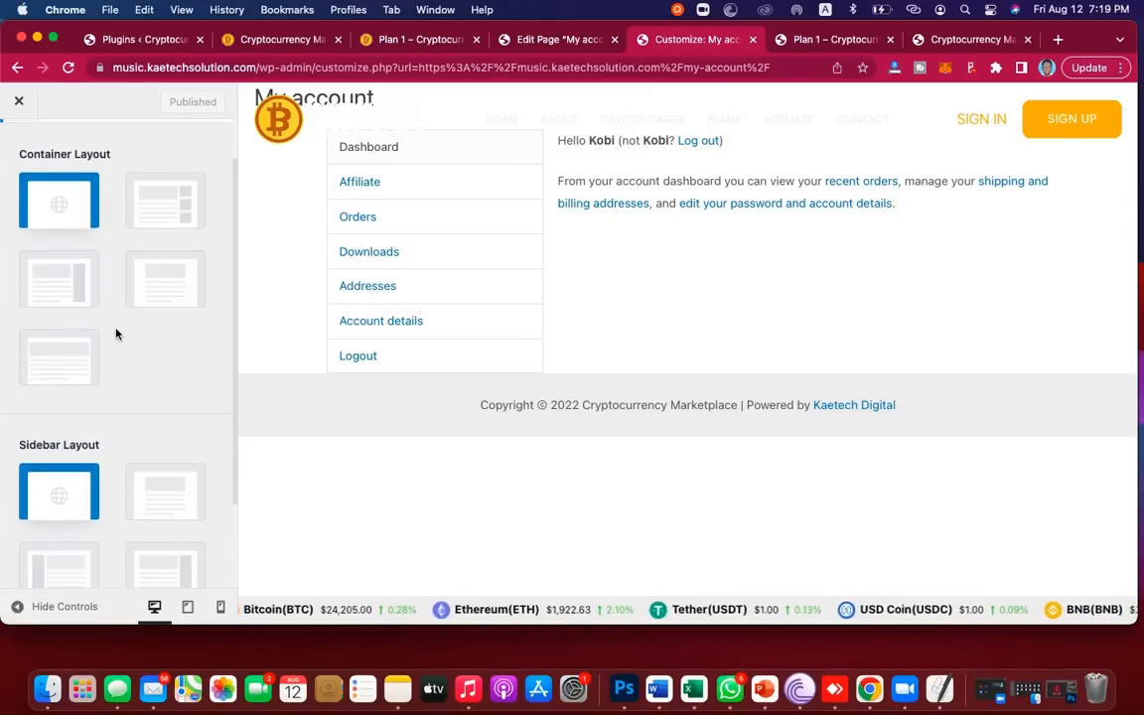
scroll(115, 334, "up", 2)
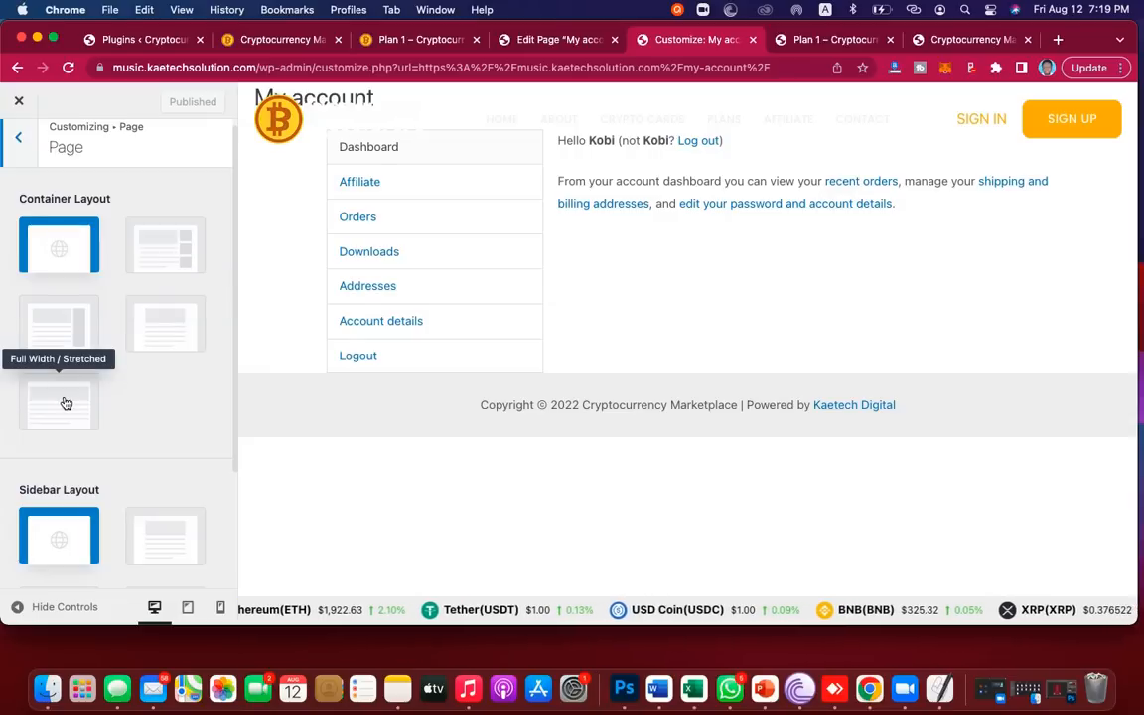
Step: Try the Full Width and Boxed containers, settling on Content Boxed for pages
left_click(59, 331)
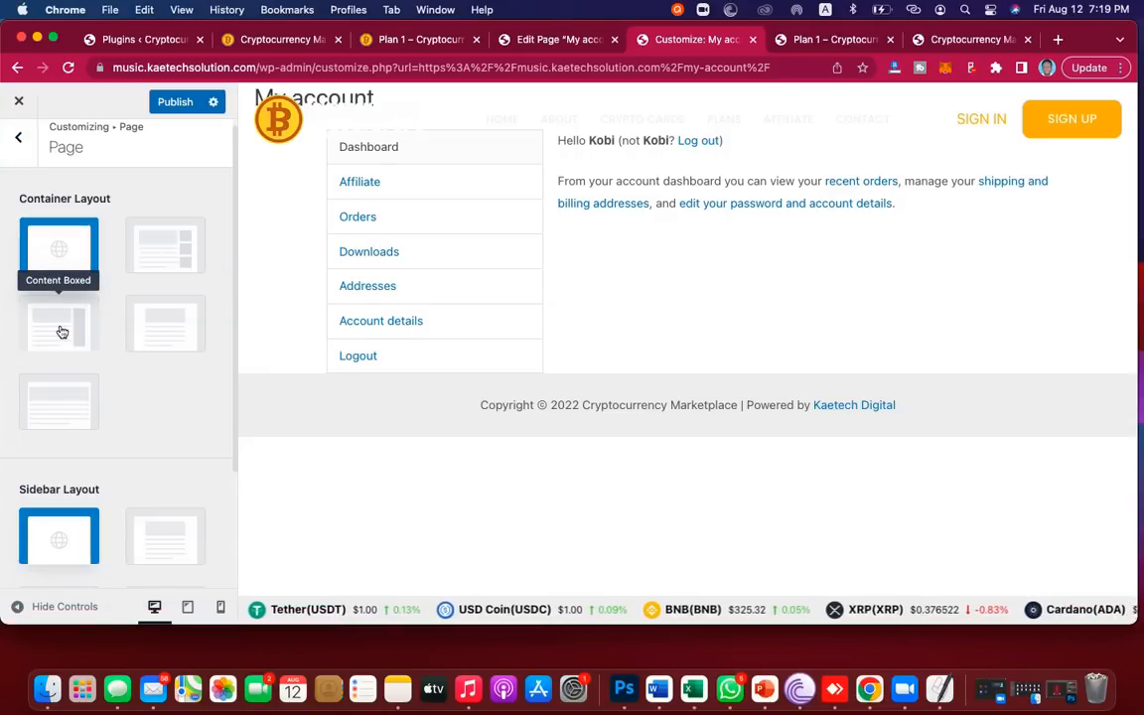
left_click(61, 332)
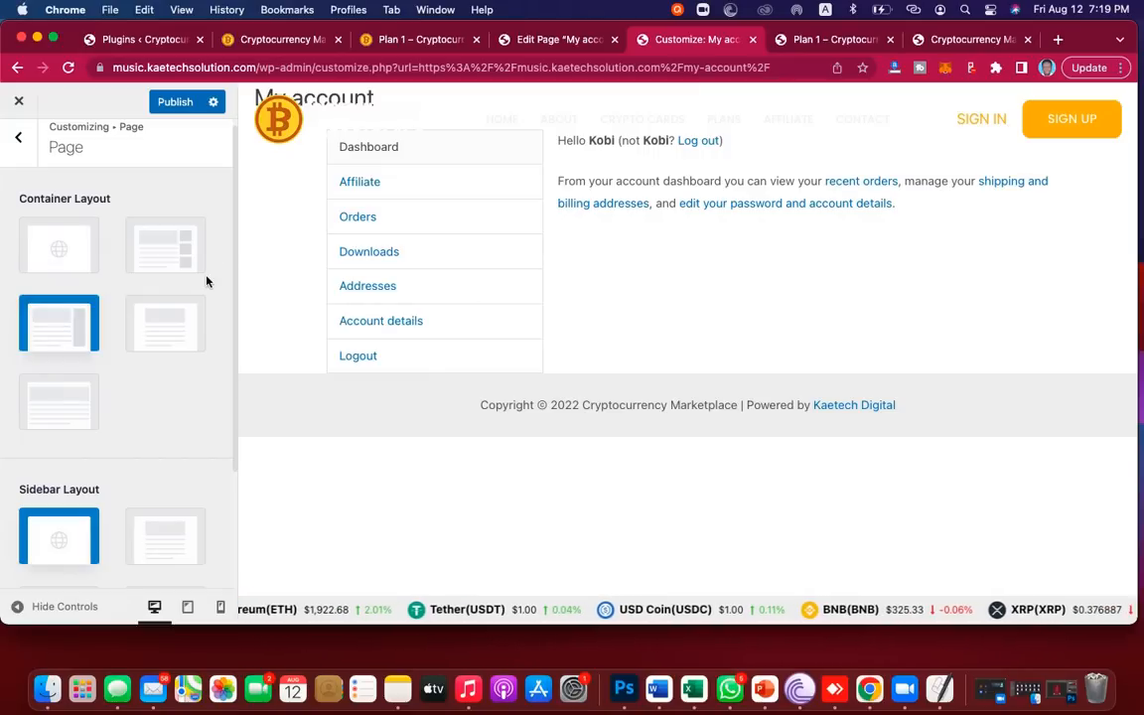
scroll(154, 416, "down", 4)
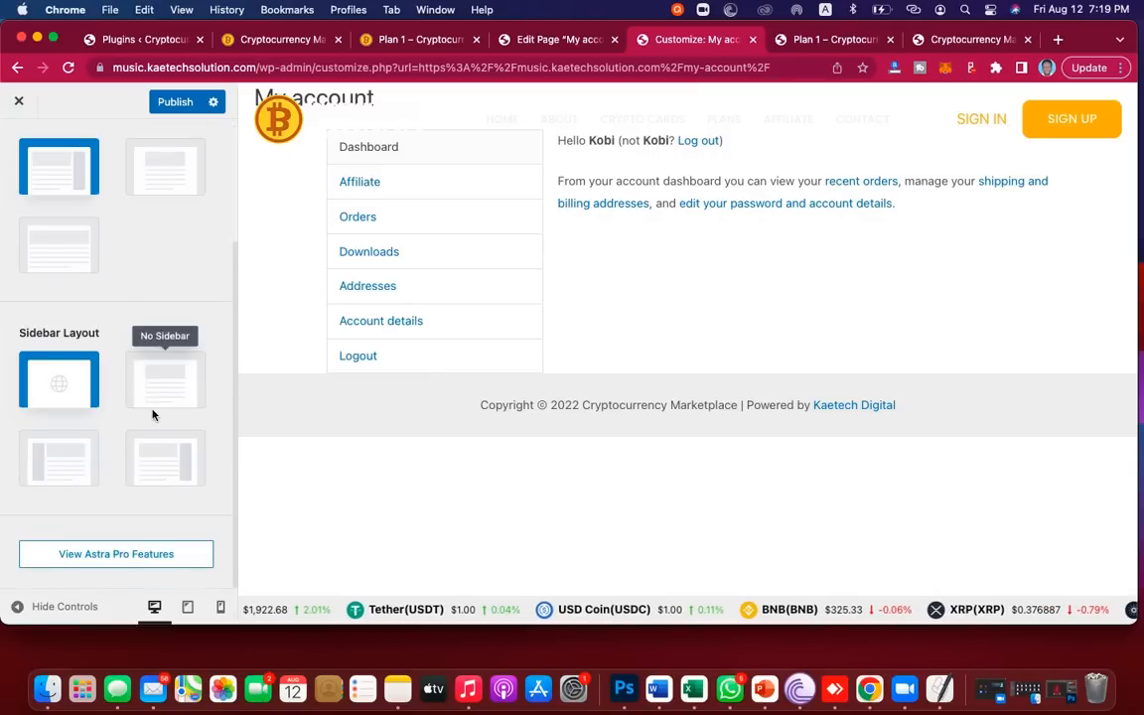
scroll(154, 417, "up", 2)
scroll(153, 416, "down", 2)
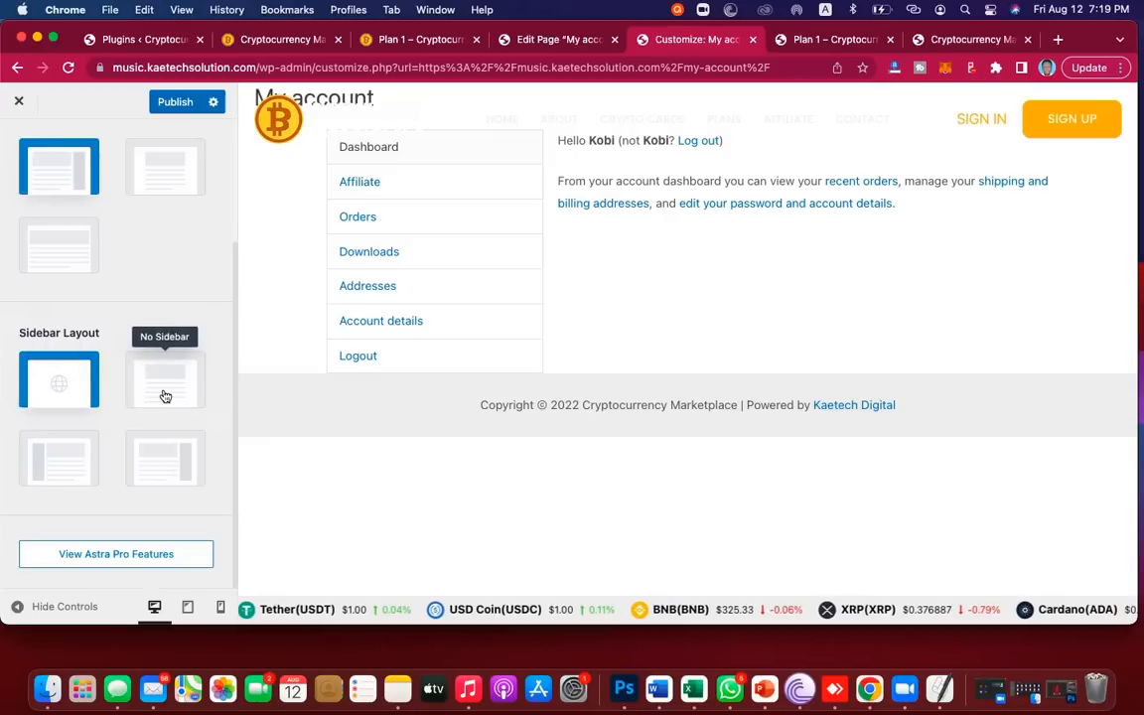
scroll(164, 396, "up", 5)
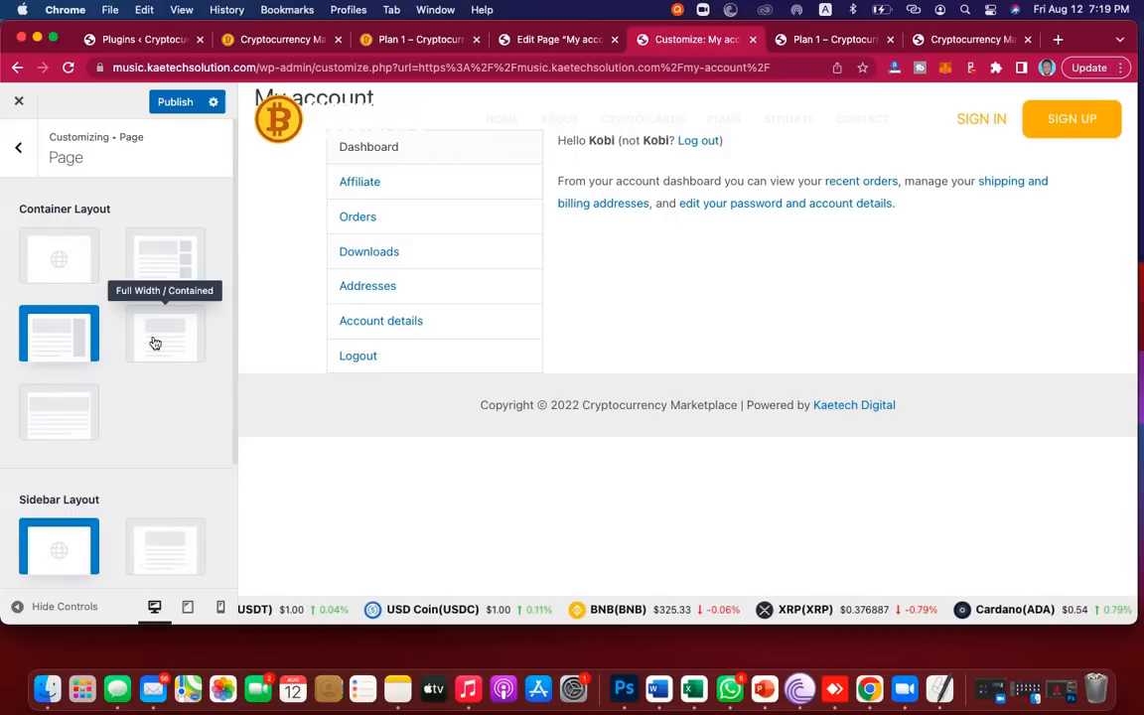
left_click(155, 343)
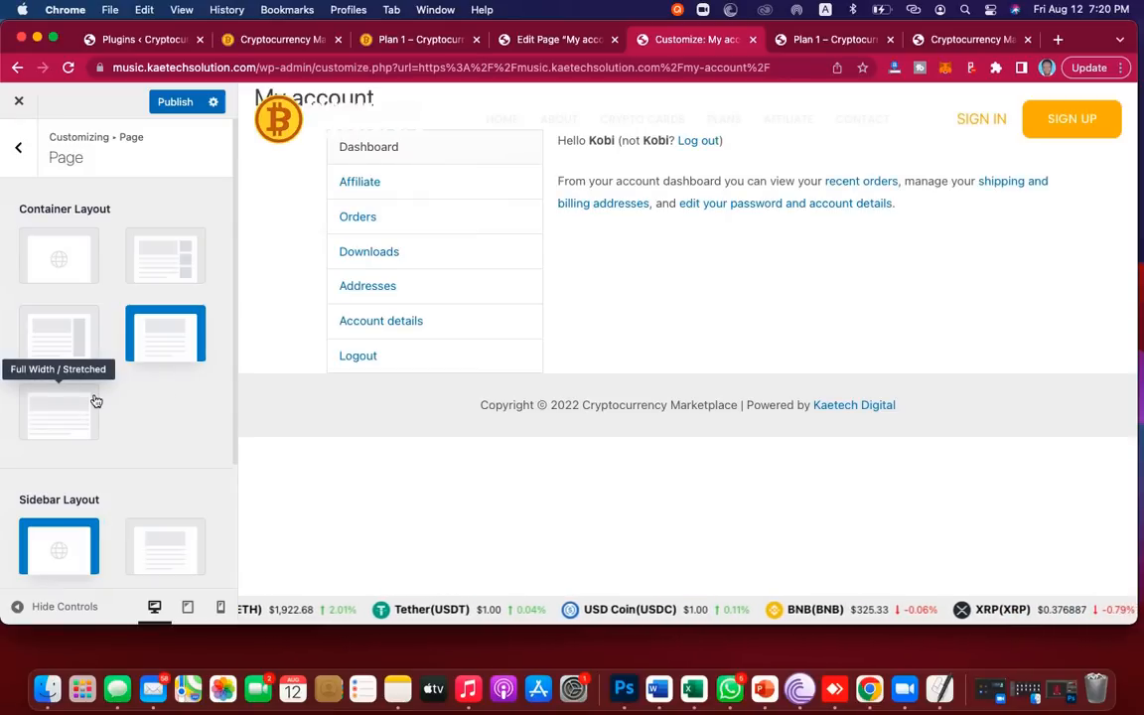
left_click(161, 265)
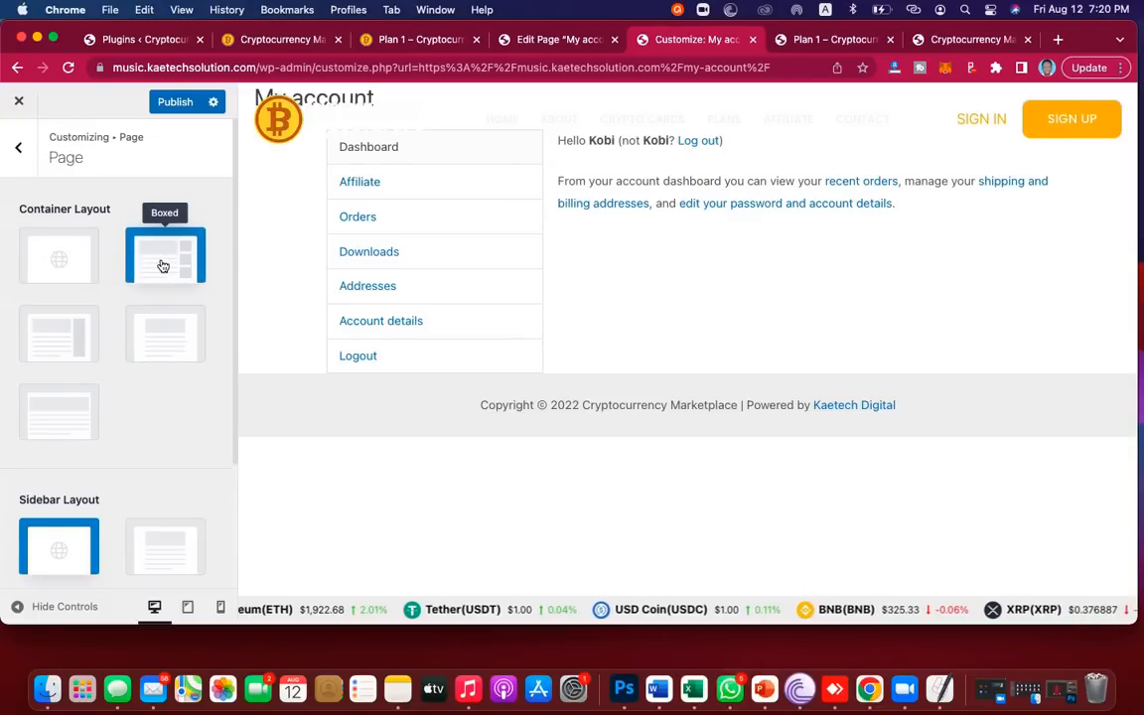
left_click(55, 343)
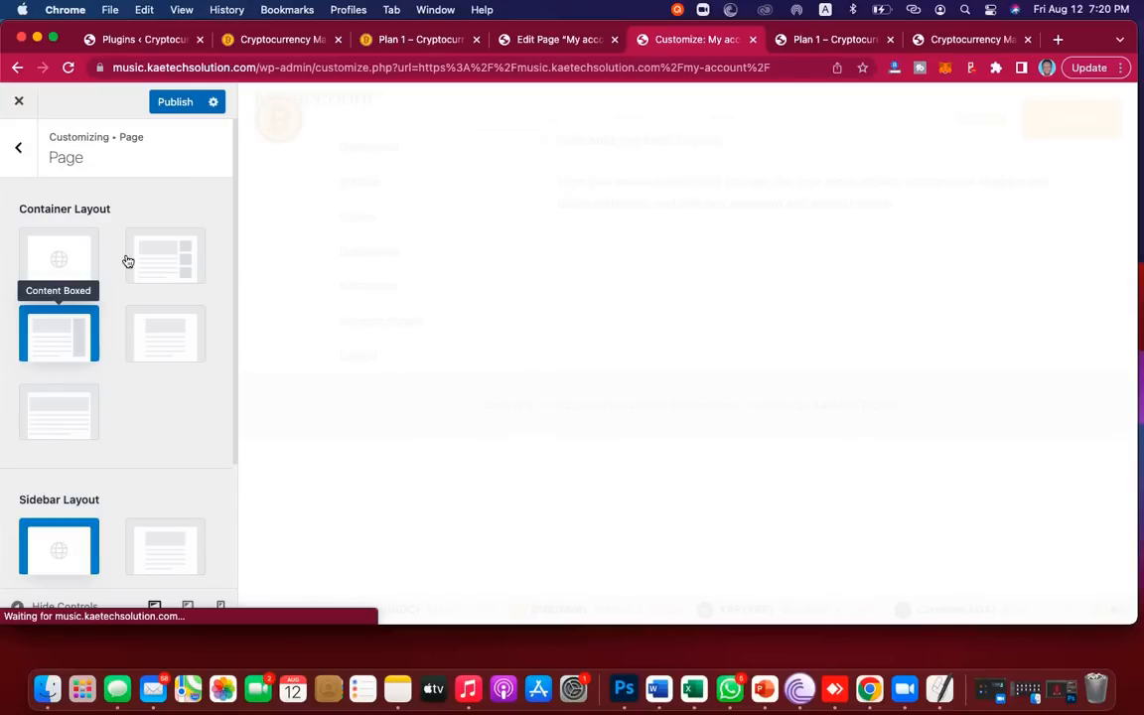
Step: Set the page sidebar to No Sidebar and publish the layout
scroll(129, 331, "down", 3)
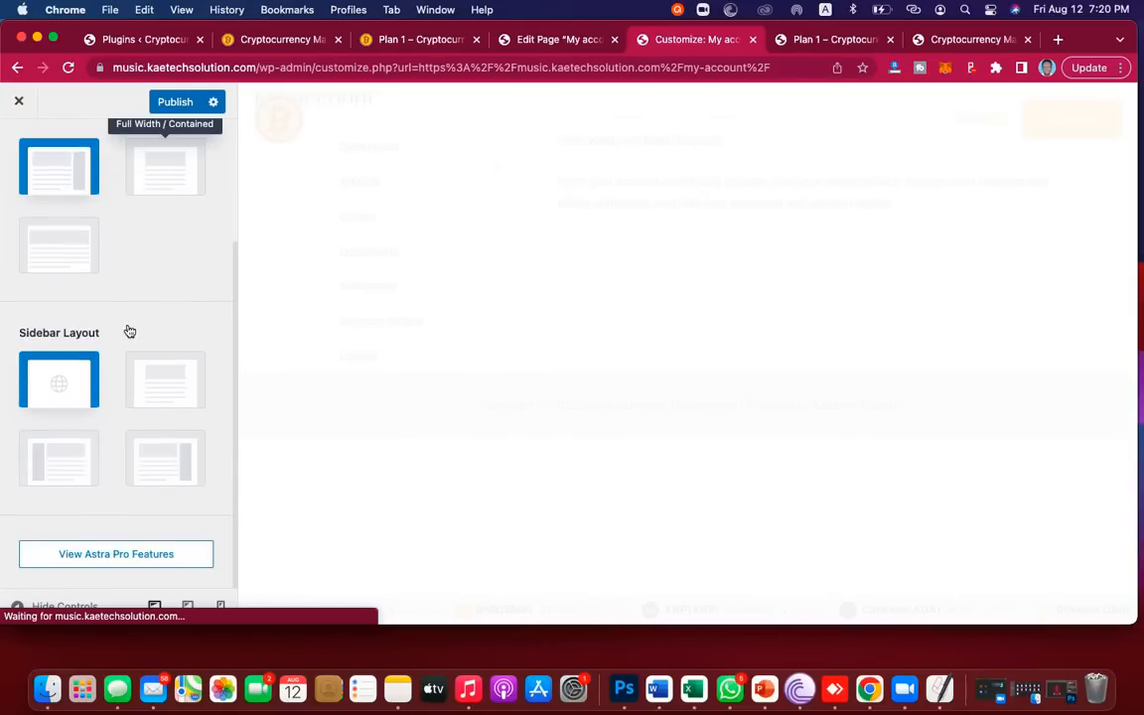
left_click(155, 389)
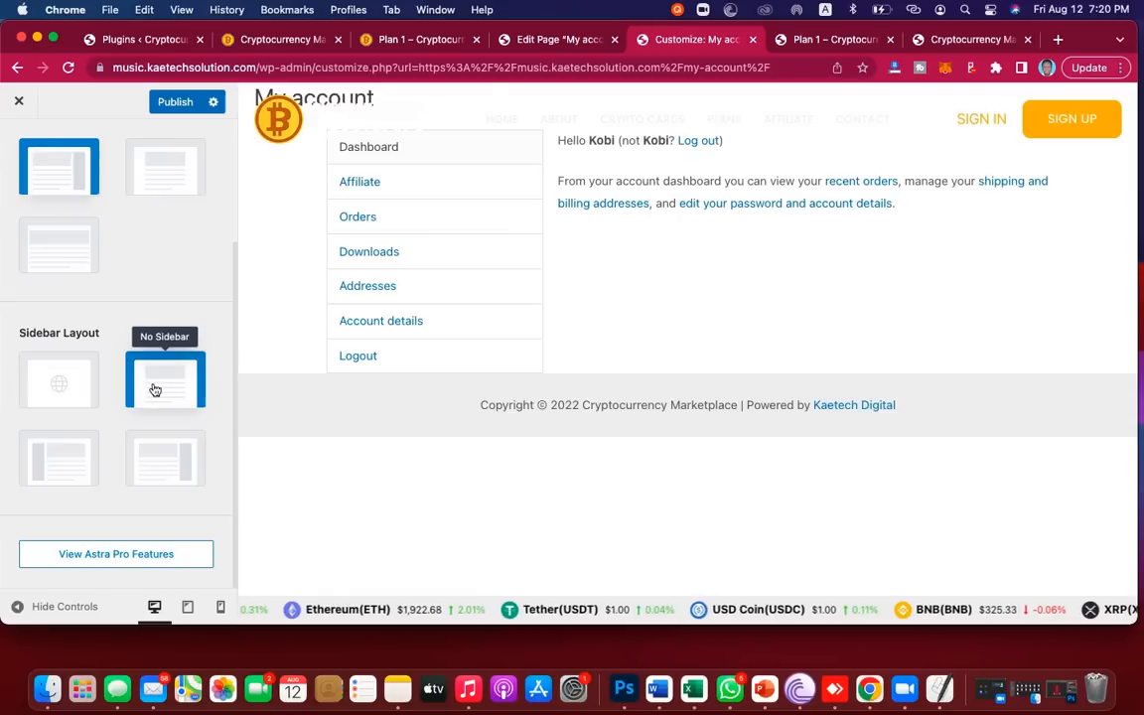
scroll(158, 245, "up", 3)
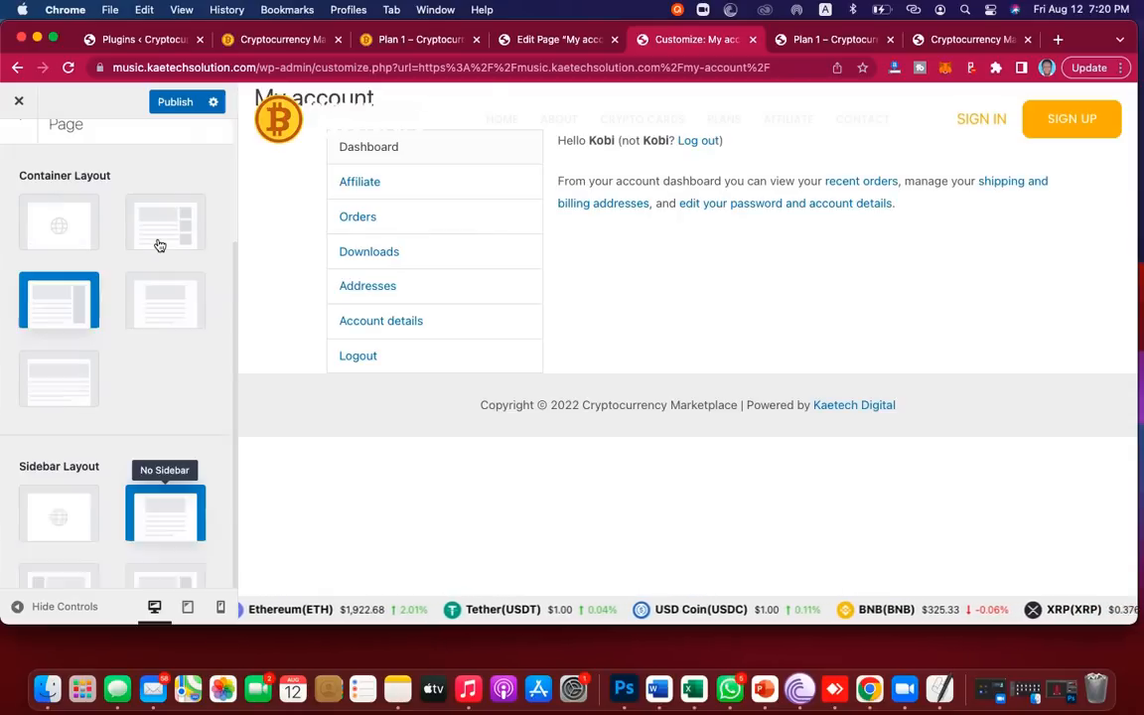
left_click(174, 110)
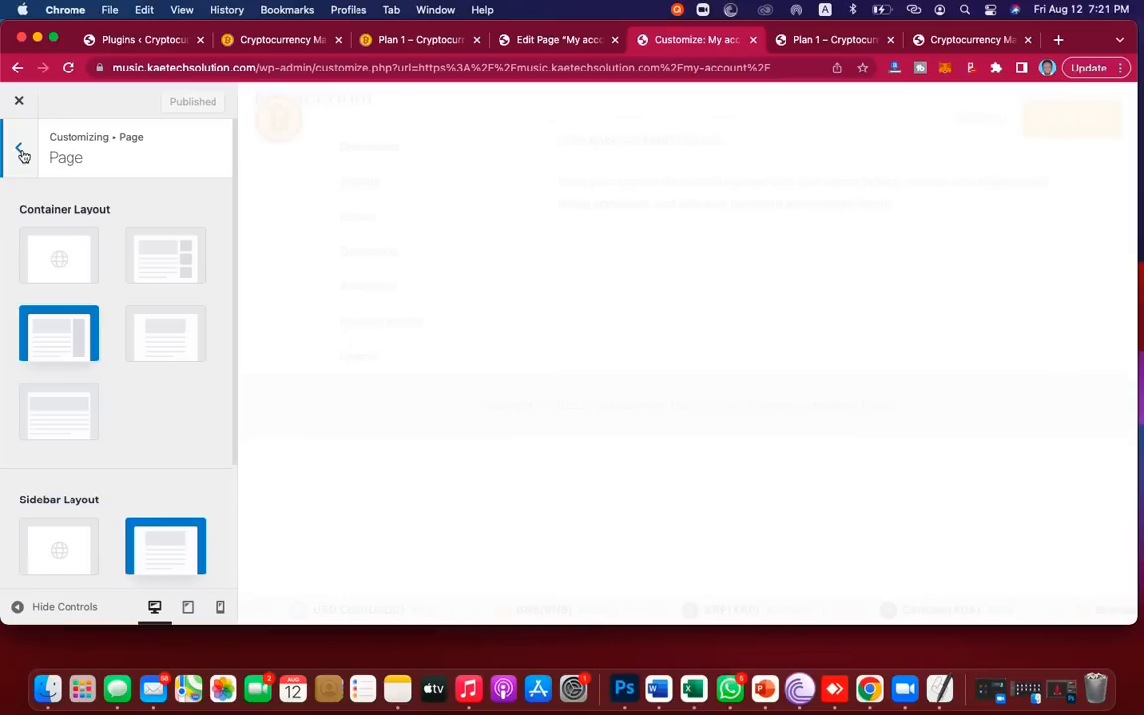
Step: Navigate through the Header Builder to the Transparent Header settings
left_click(20, 151)
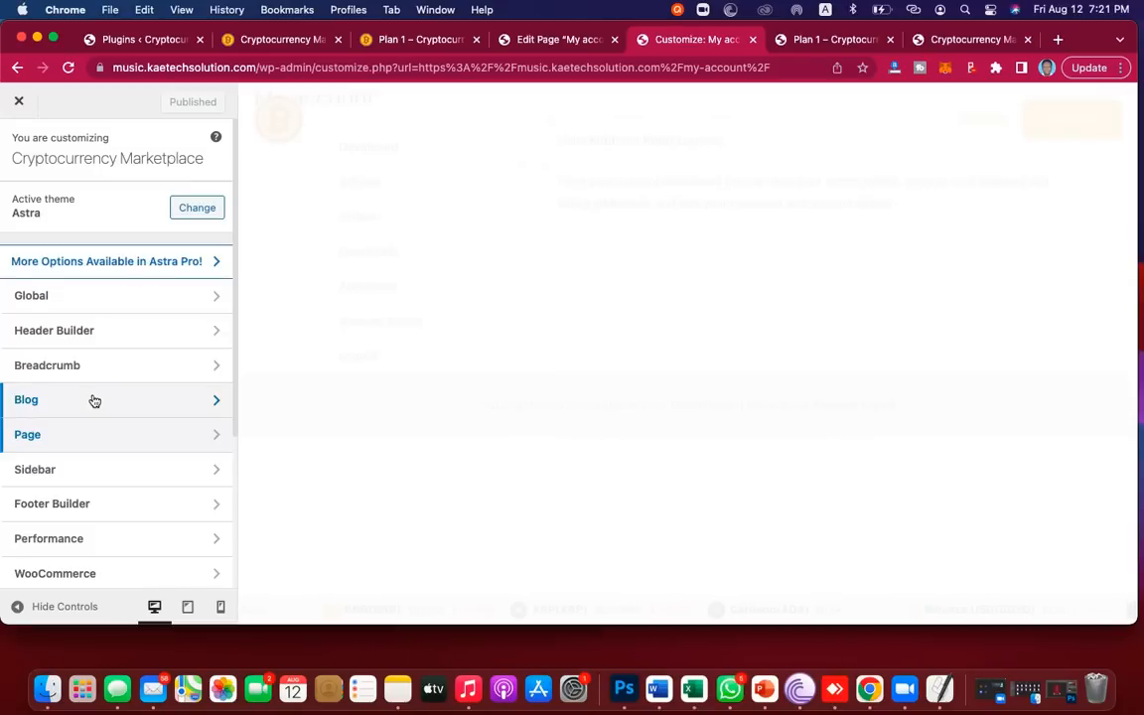
scroll(94, 400, "down", 2)
scroll(94, 400, "up", 2)
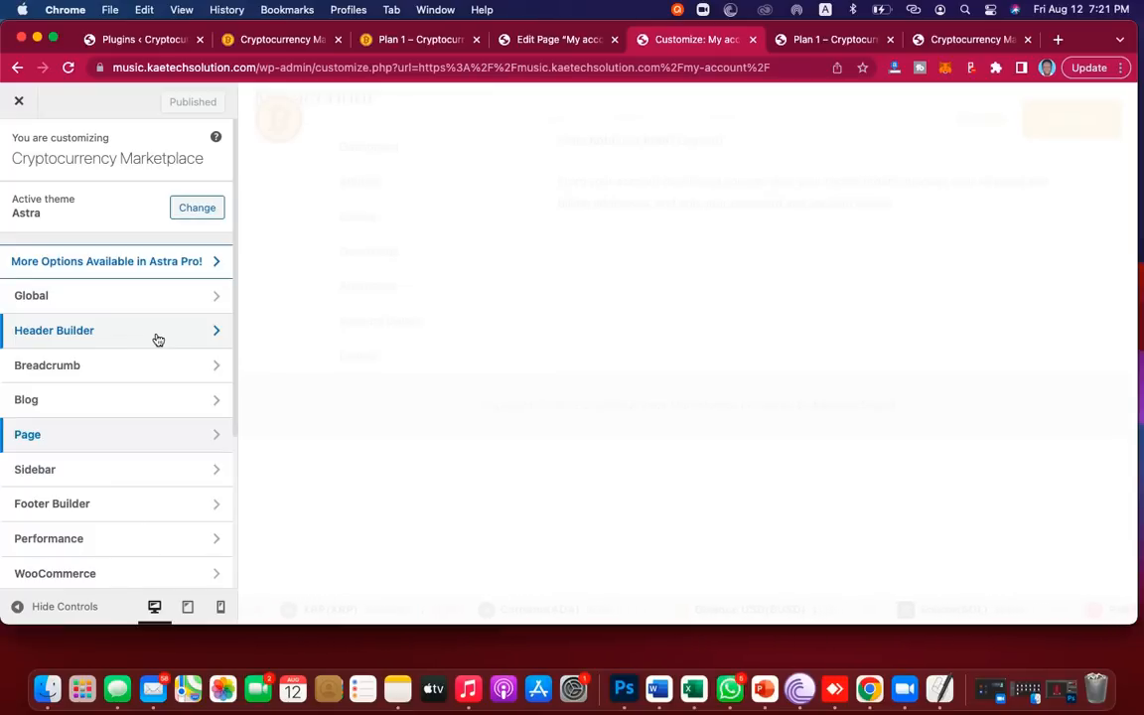
left_click(125, 334)
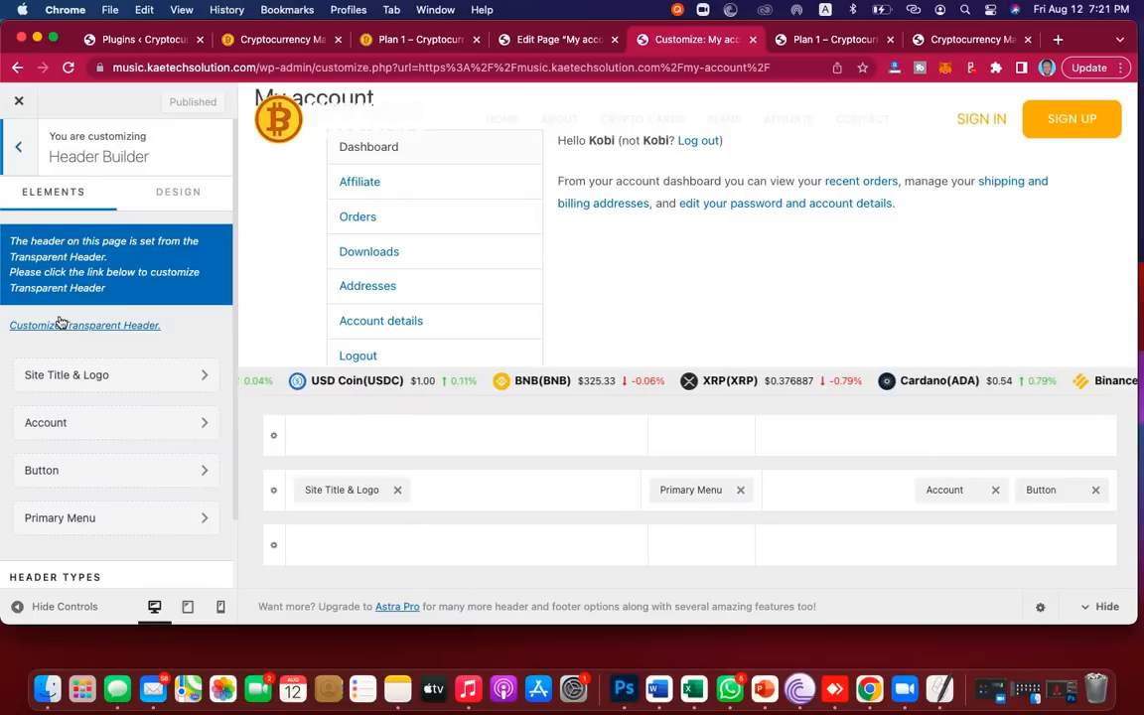
scroll(77, 473, "down", 2)
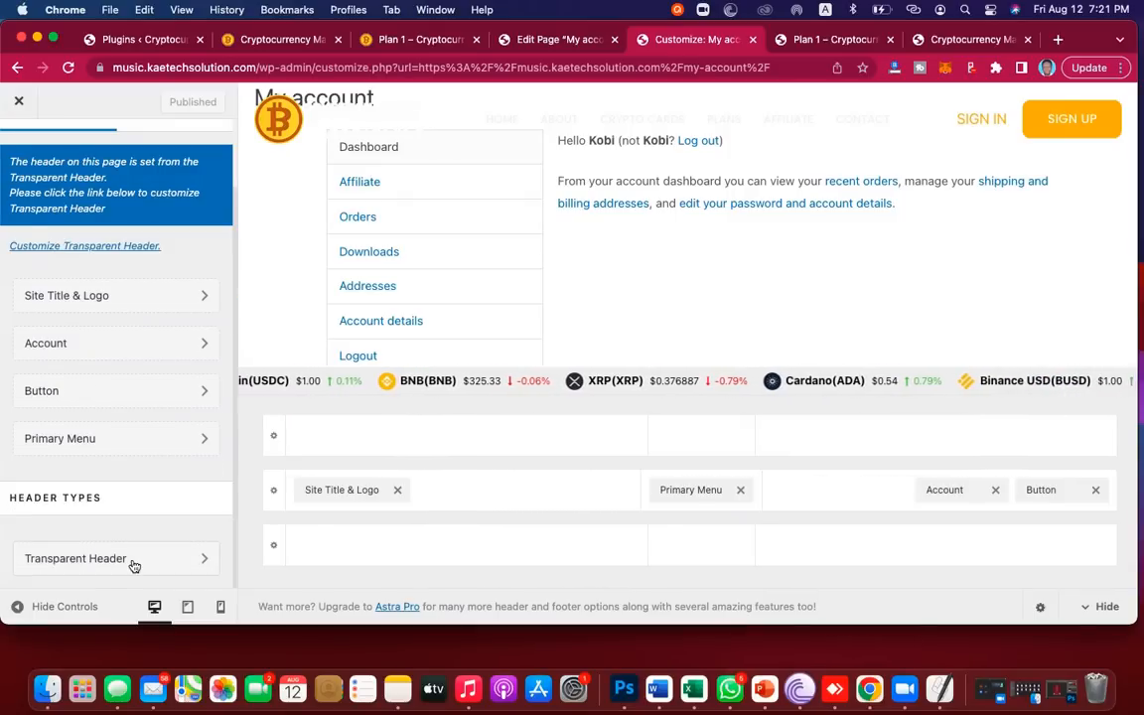
left_click(192, 568)
Step: Toggle the WooCommerce product pages option and switch off 'Enable on Complete Website'
scroll(149, 411, "down", 5)
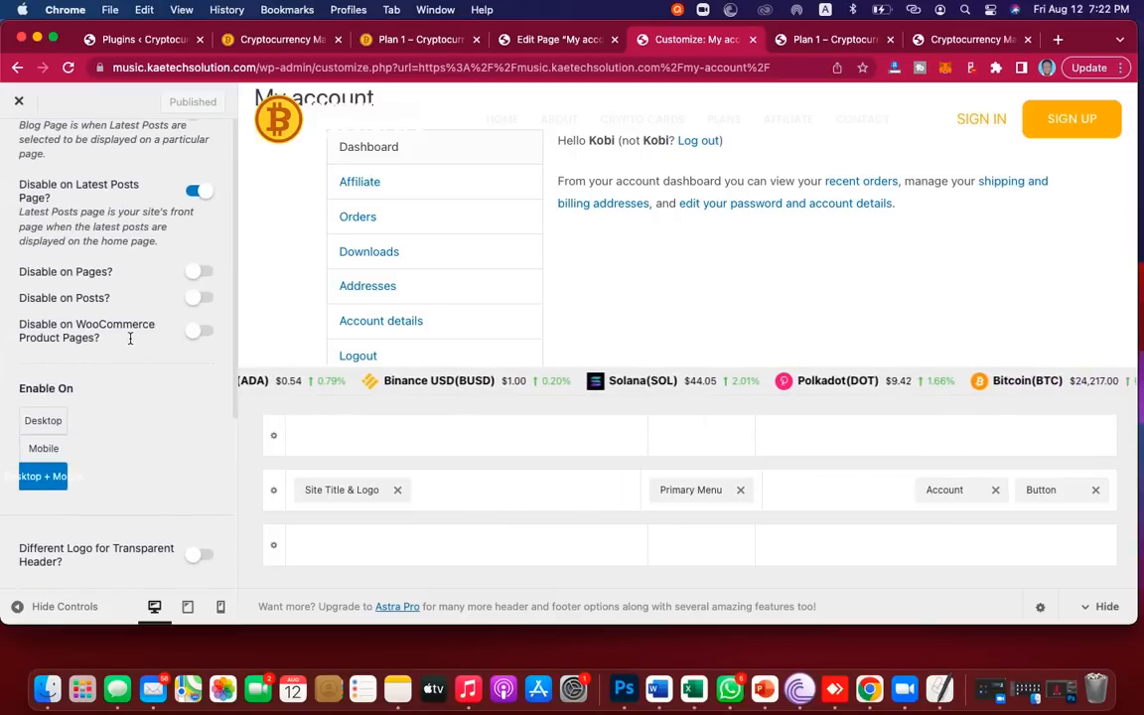
left_click(201, 333)
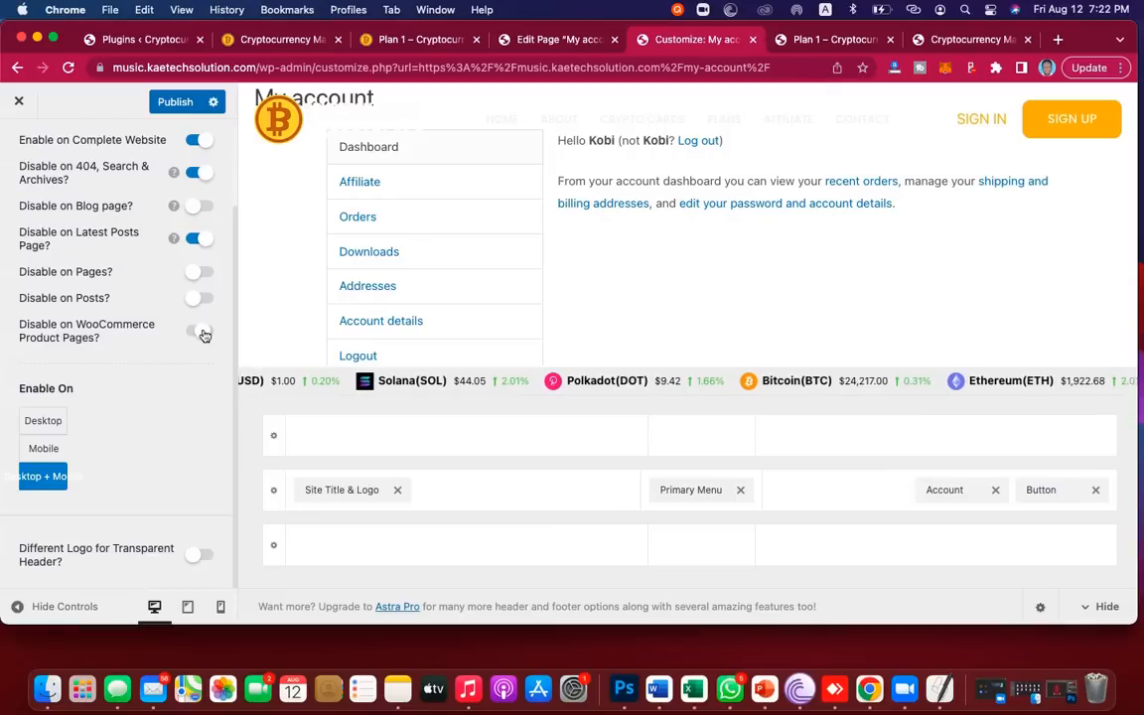
left_click(202, 333)
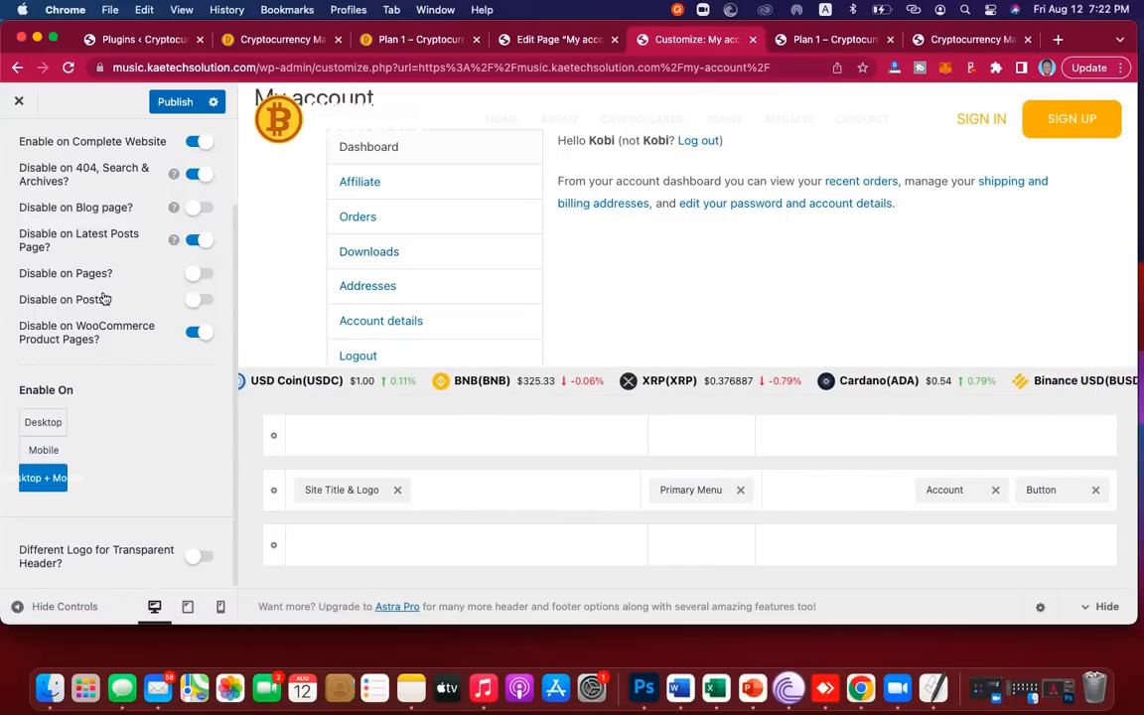
scroll(104, 298, "up", 3)
scroll(104, 298, "down", 3)
scroll(104, 298, "up", 4)
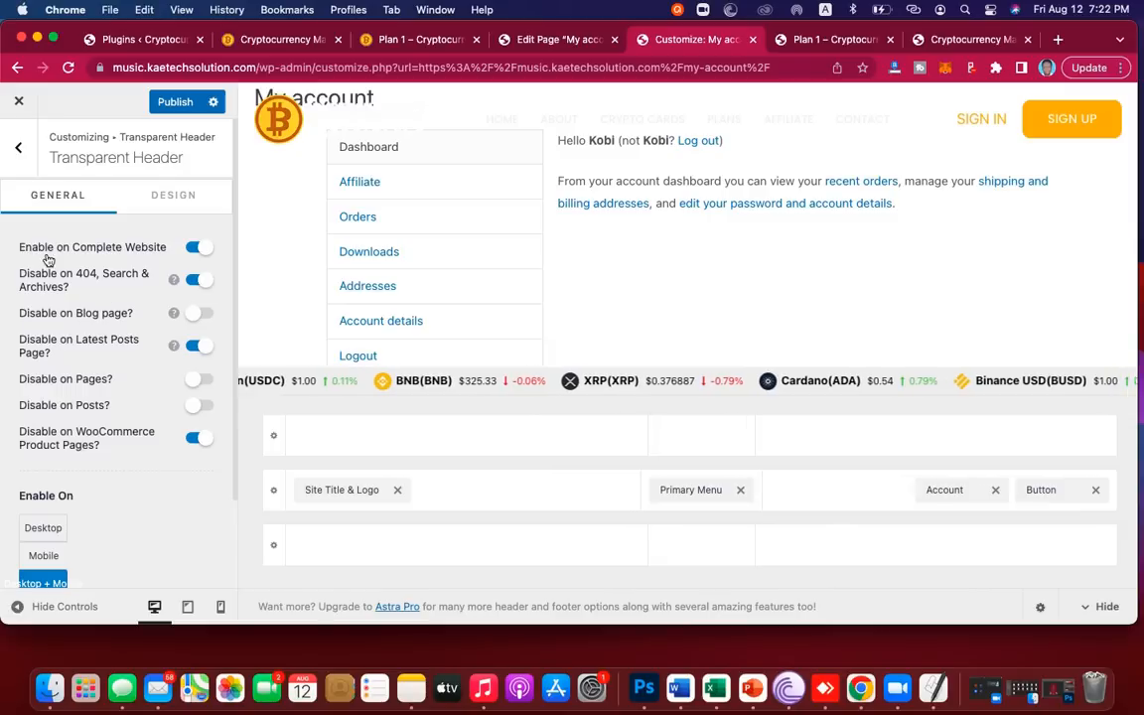
left_click(195, 247)
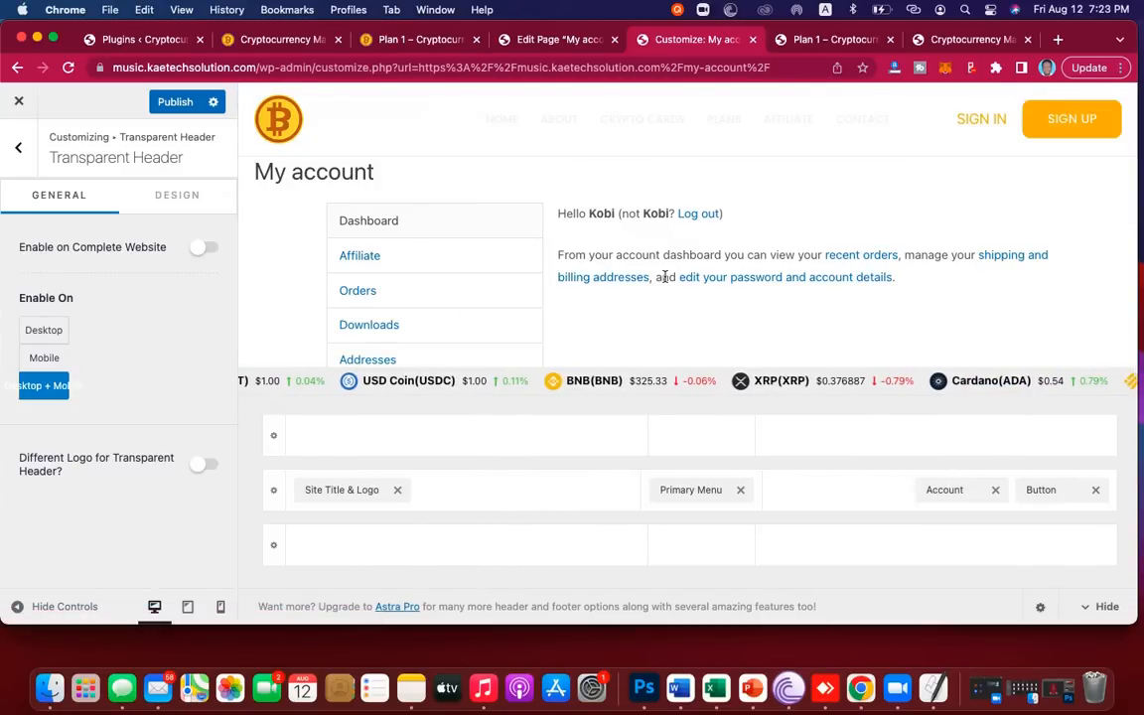
scroll(664, 277, "down", 2)
scroll(665, 281, "up", 2)
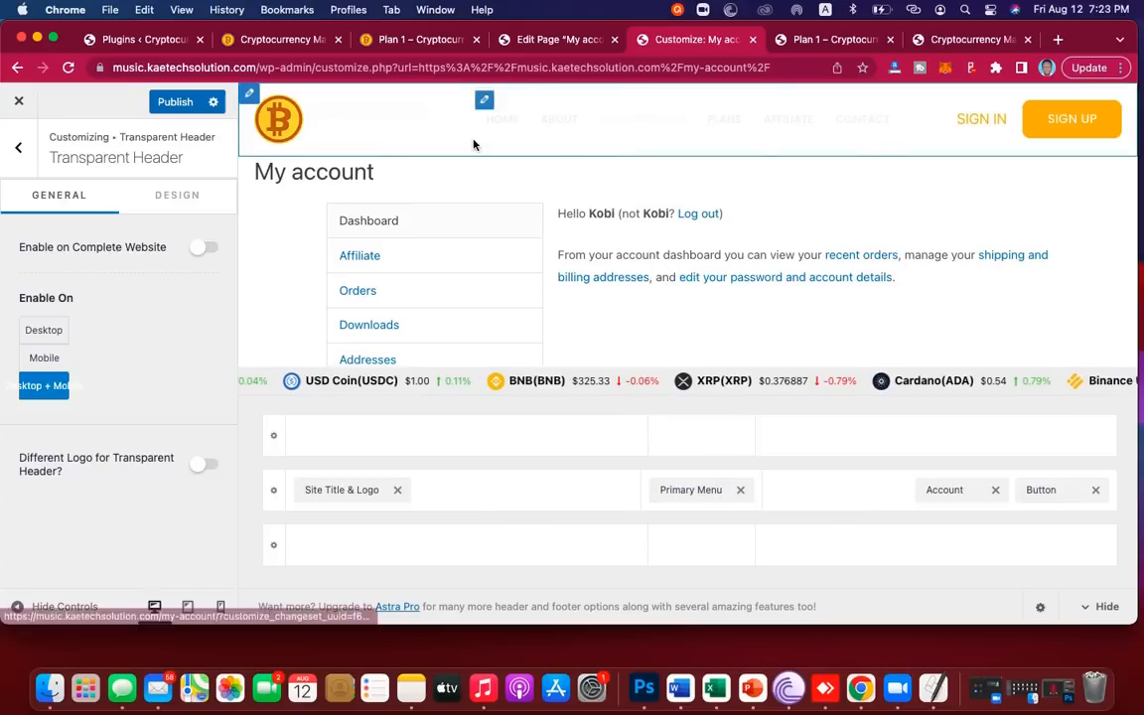
Step: Set the Primary Header row's Design background to a dark purple and publish
left_click(275, 492)
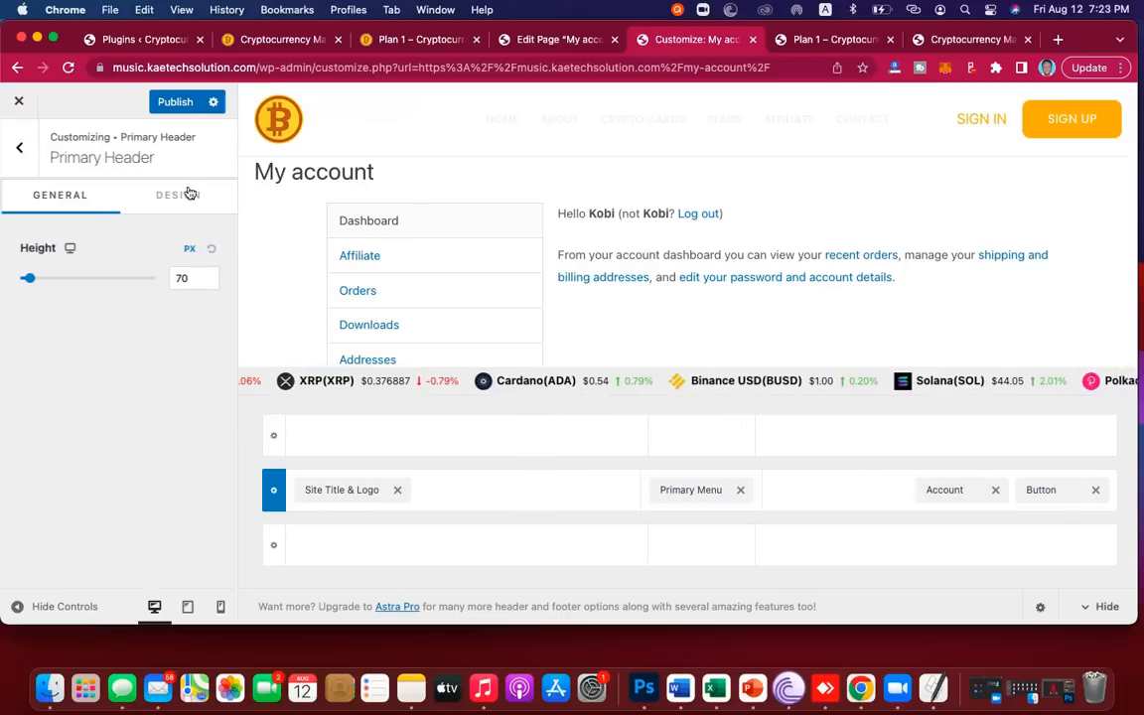
left_click(186, 192)
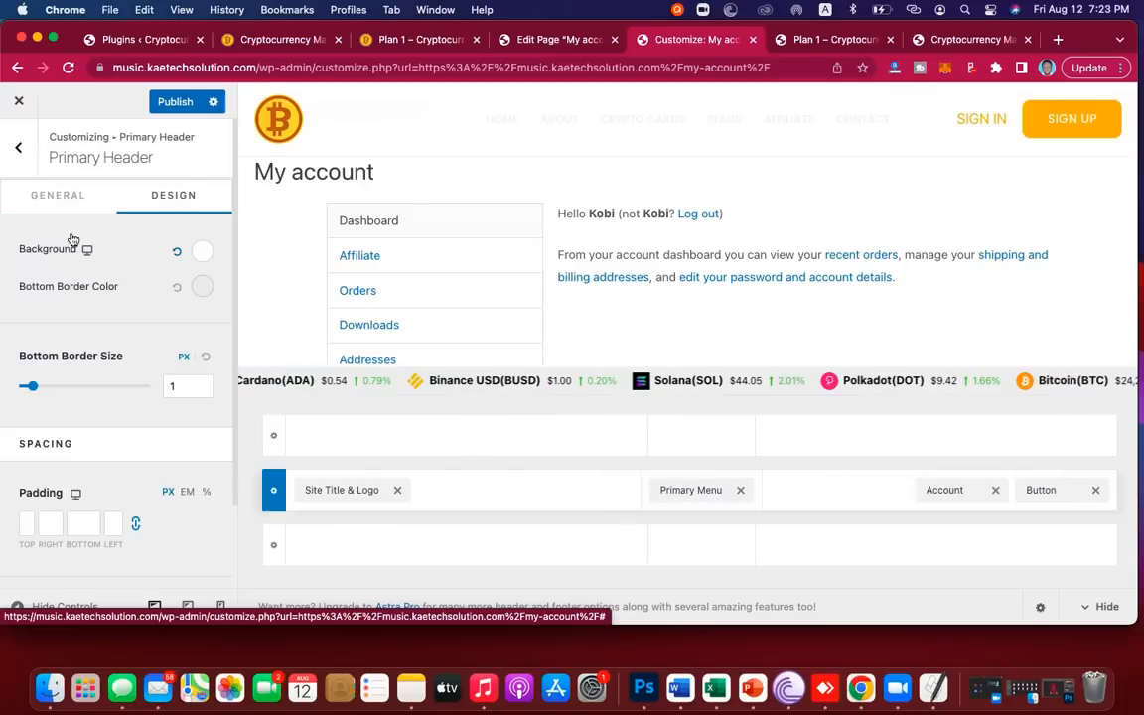
left_click(205, 256)
left_click(162, 550)
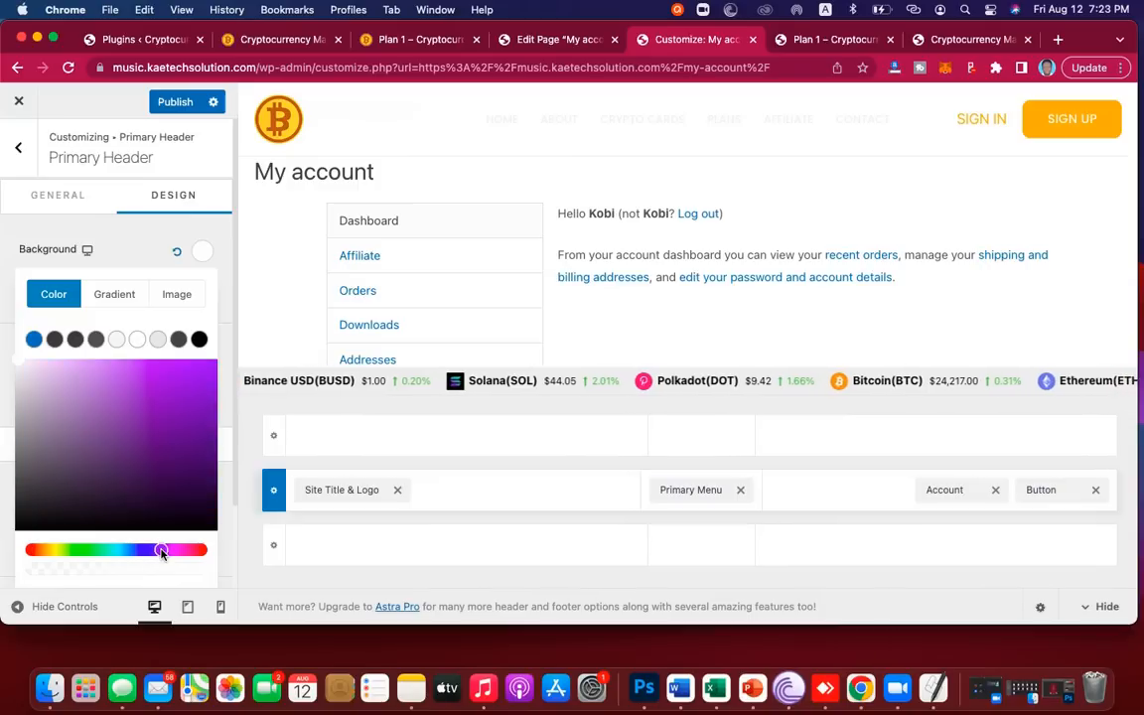
left_click(205, 422)
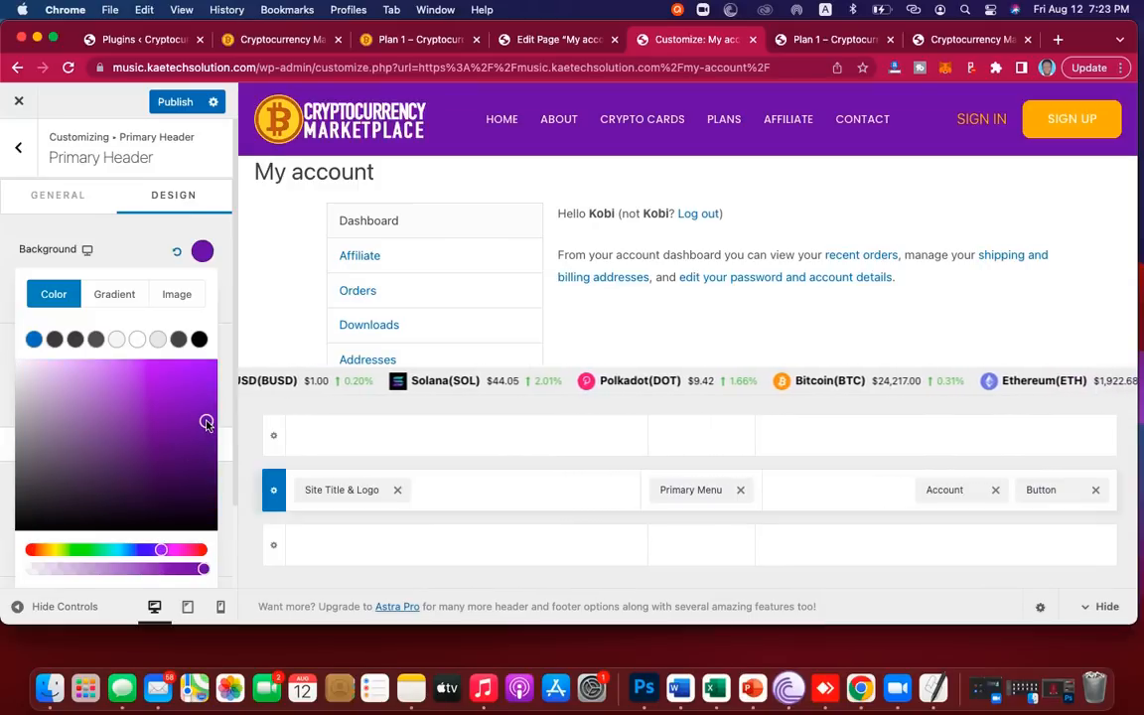
left_click(209, 440)
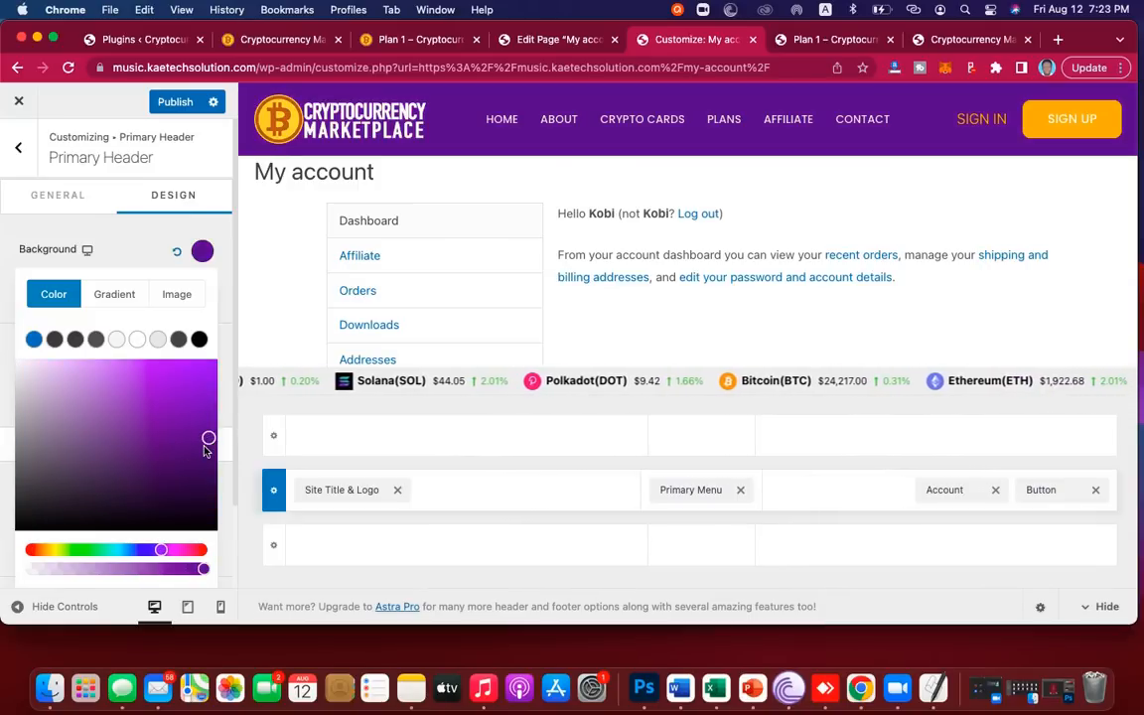
left_click_drag(209, 440, 211, 454)
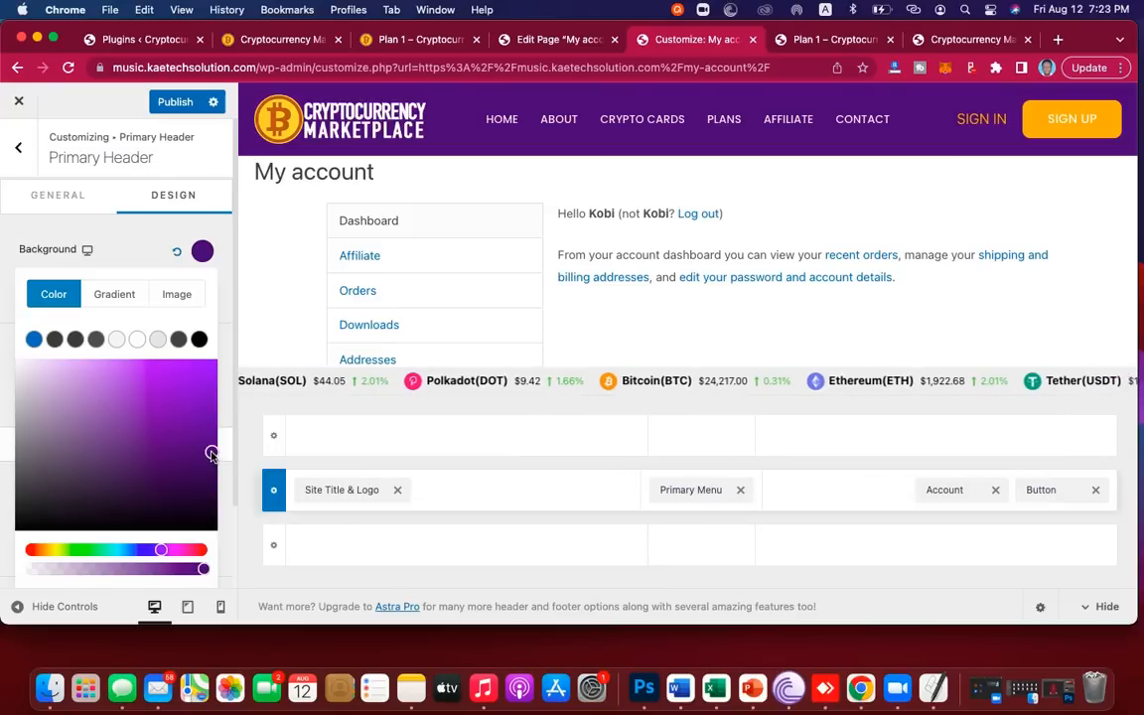
left_click(120, 231)
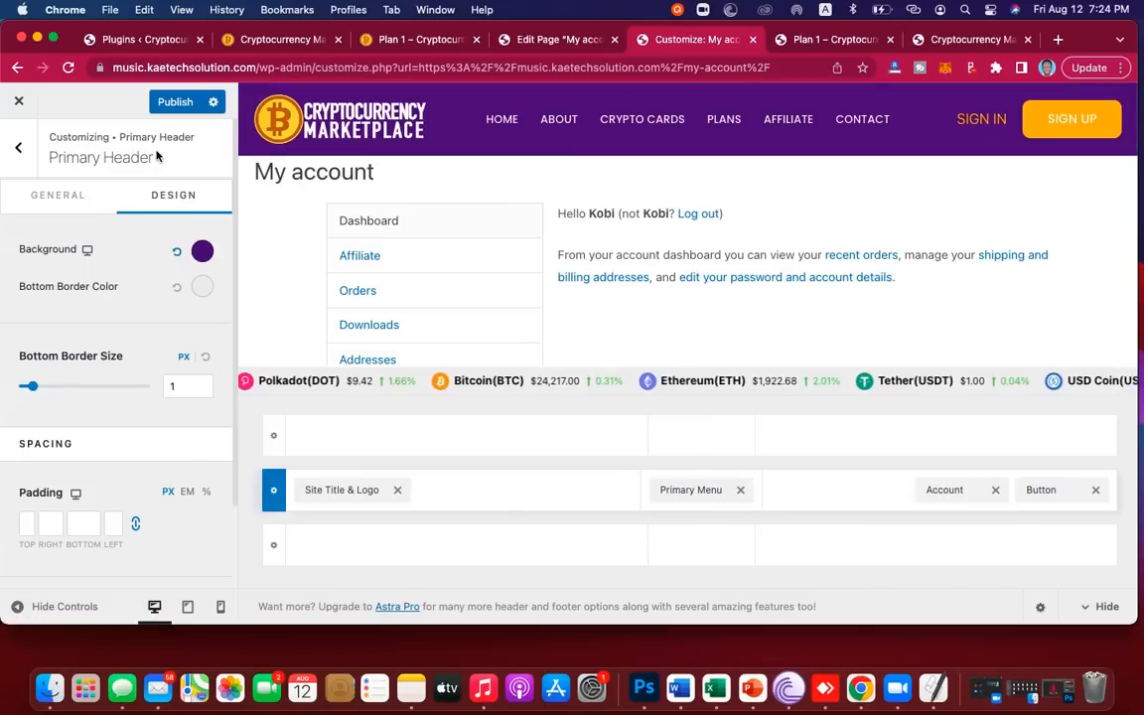
left_click(175, 103)
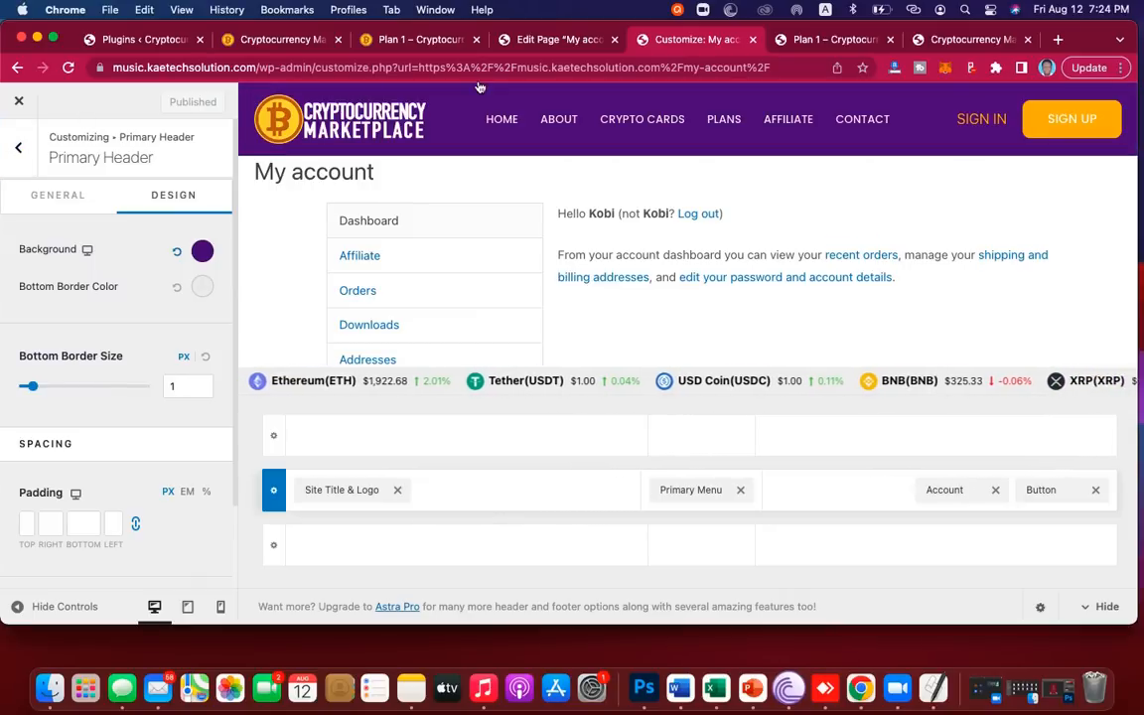
Step: Close the Customizer, return to the My account editor tab and choose 'Edit with Elementor'
left_click(19, 105)
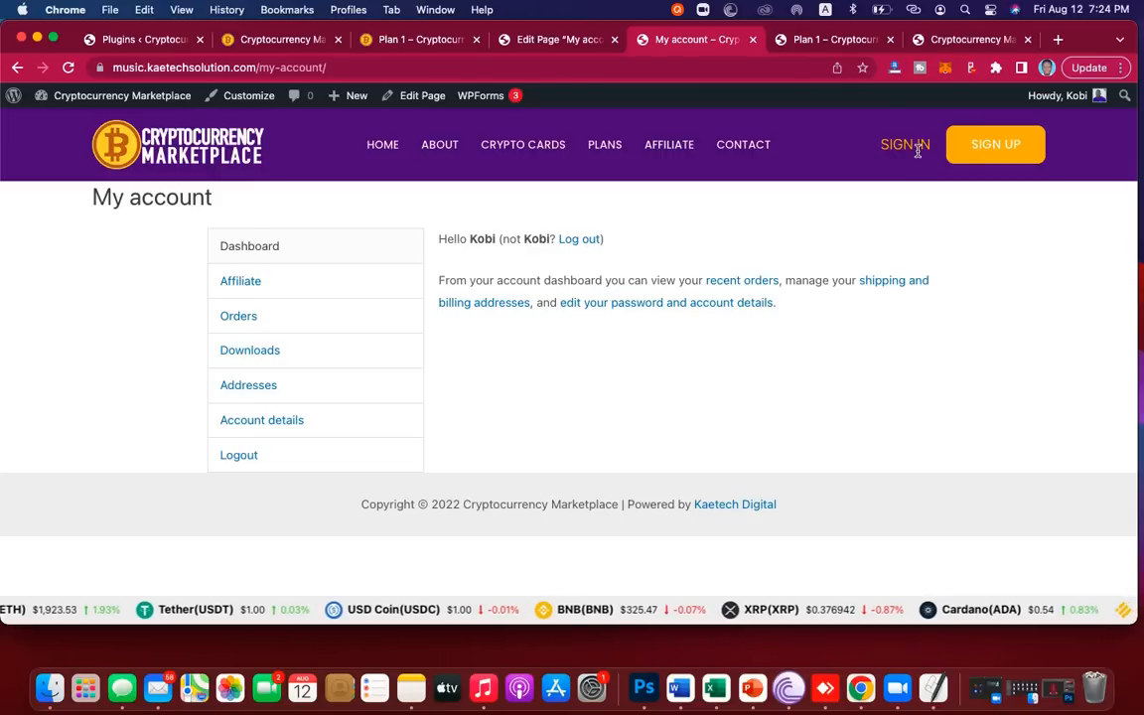
left_click(545, 40)
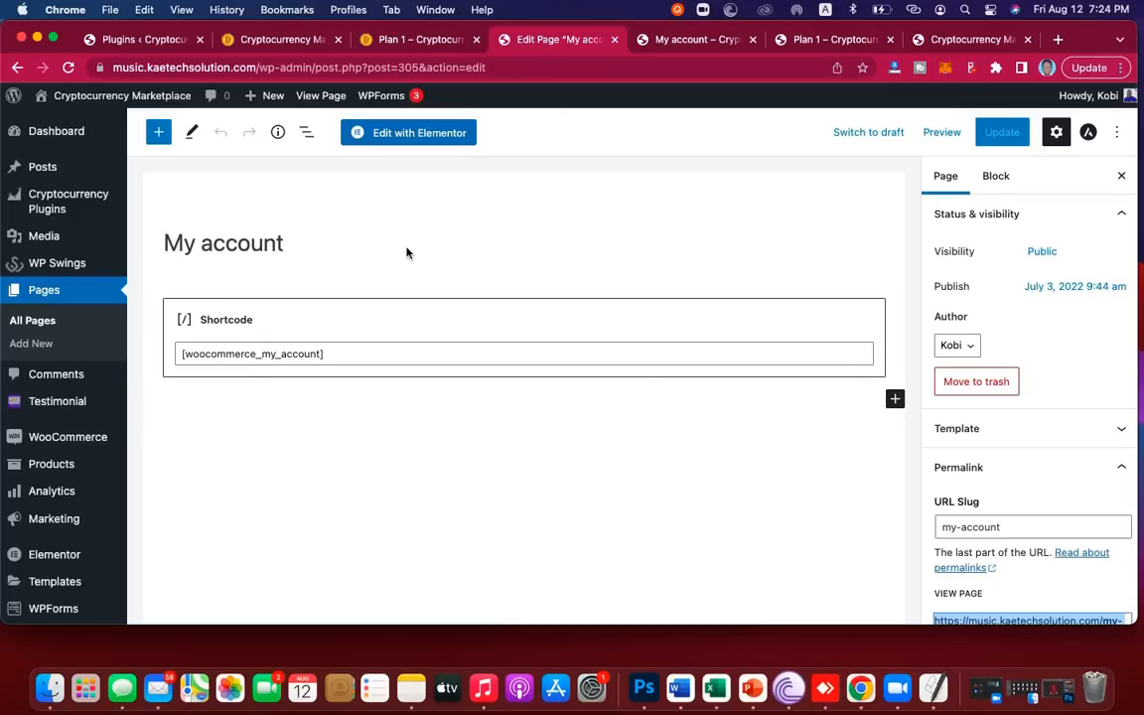
left_click(401, 362)
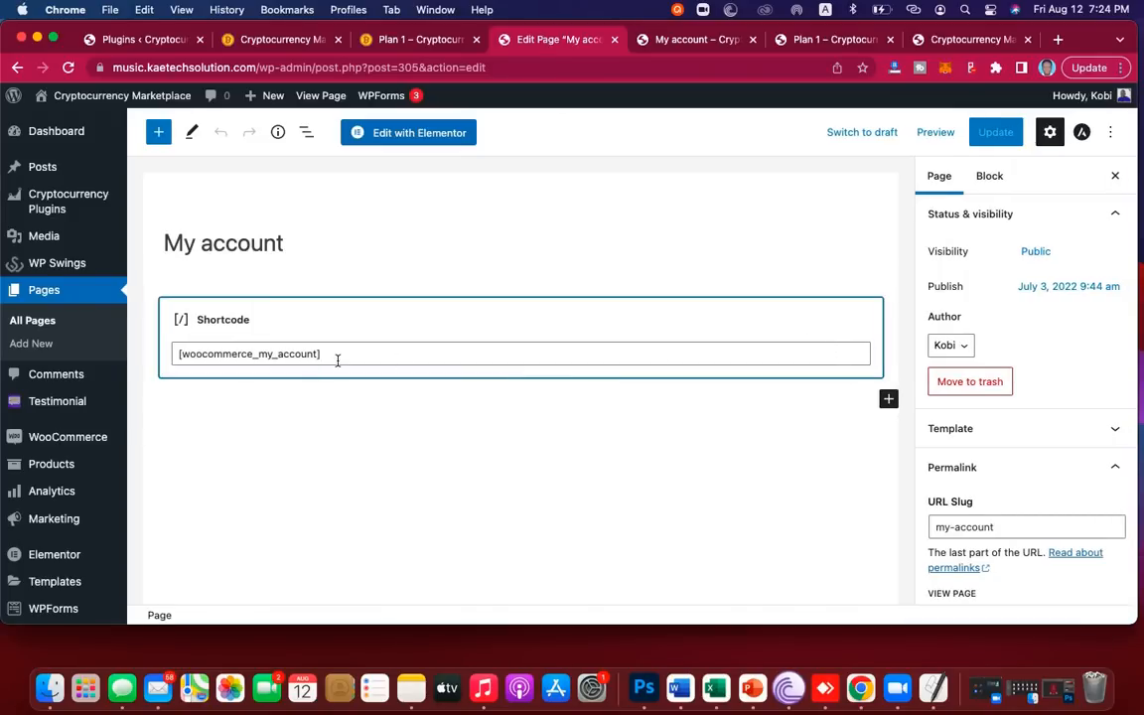
left_click(426, 135)
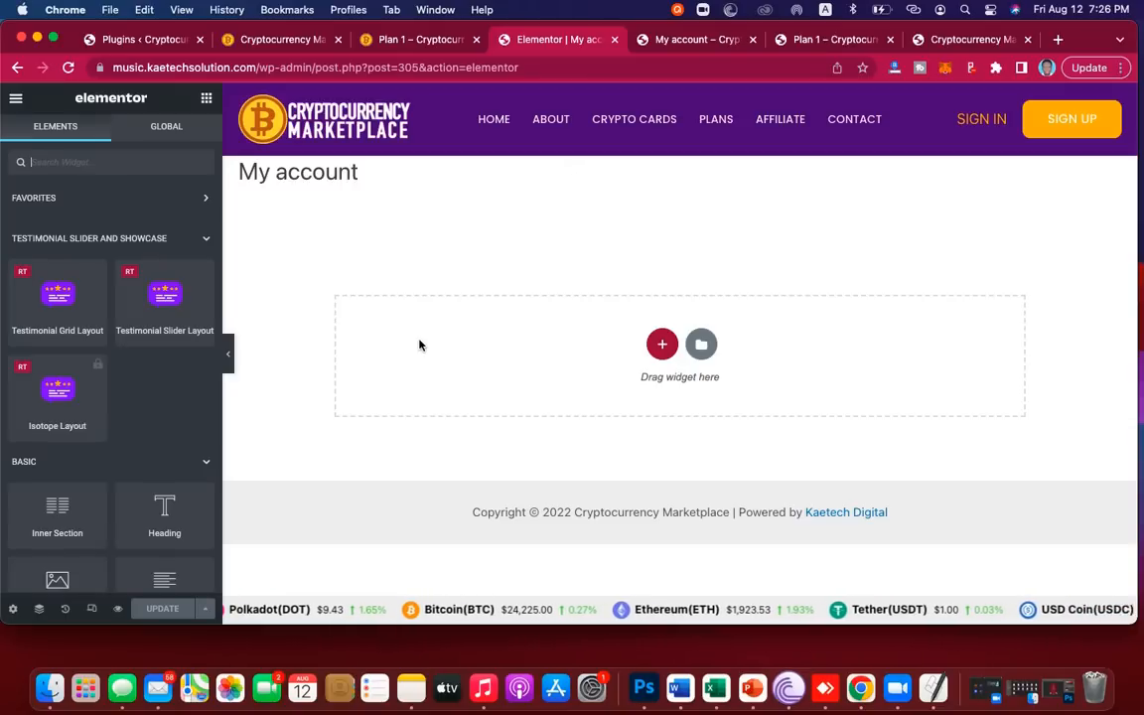
Step: Set Page Layout to 'Elementor Full Width' in page settings, then switch to the site tab
left_click(13, 610)
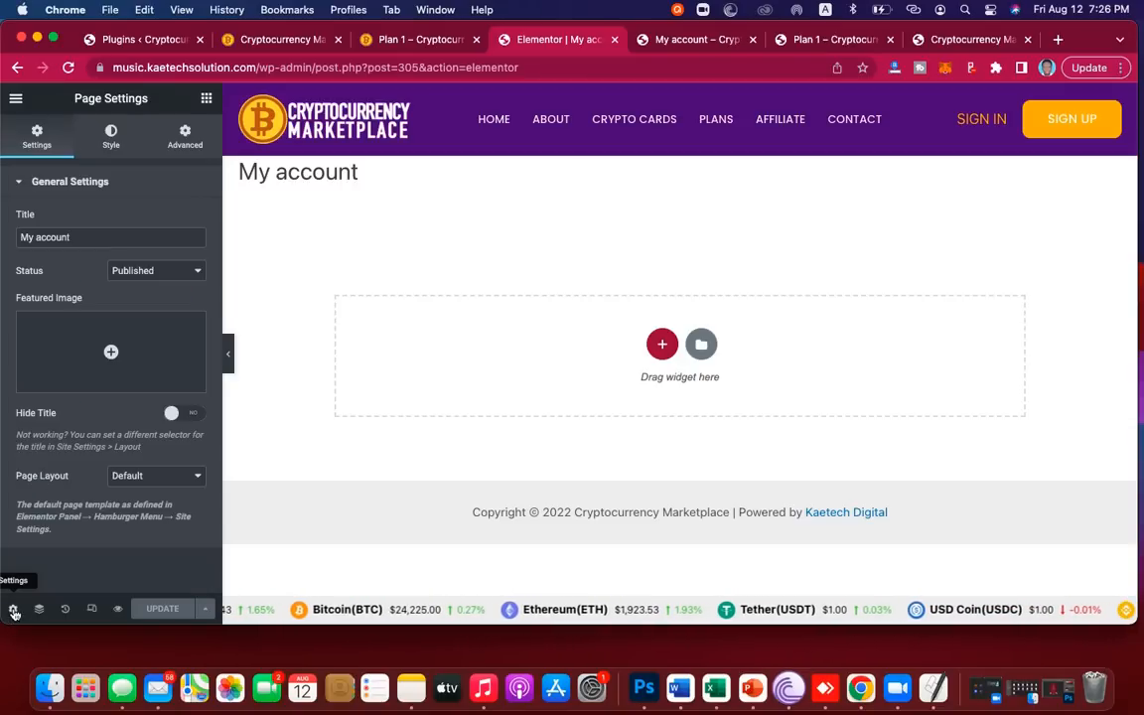
left_click(166, 475)
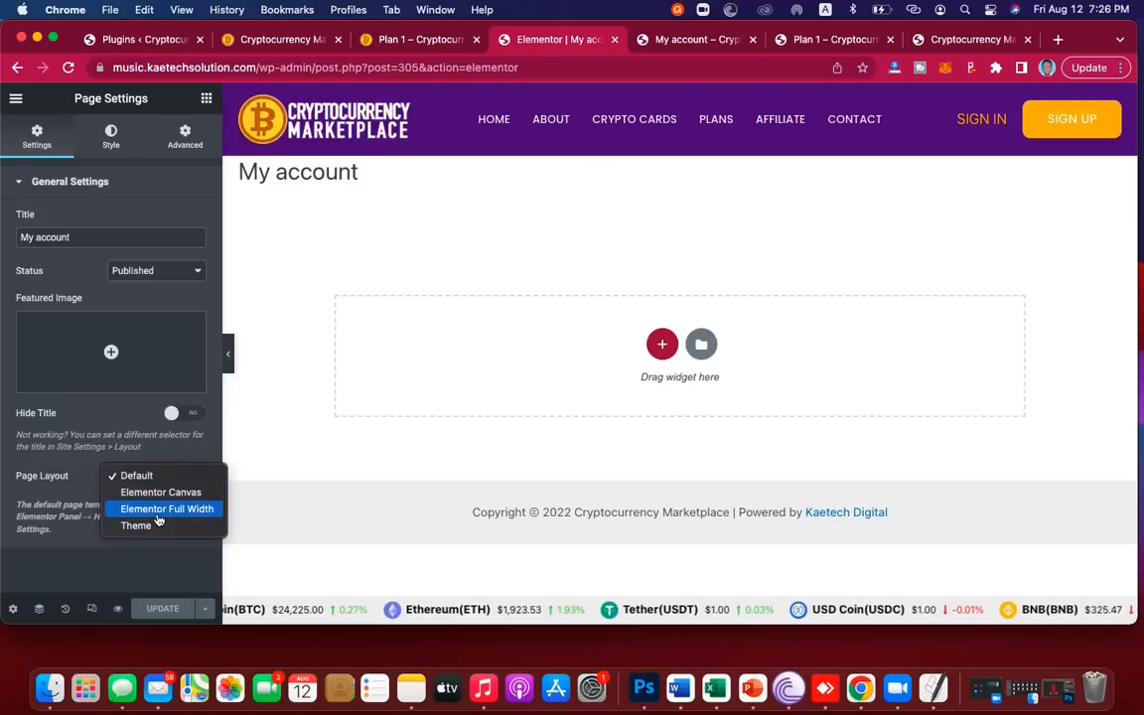
left_click(159, 509)
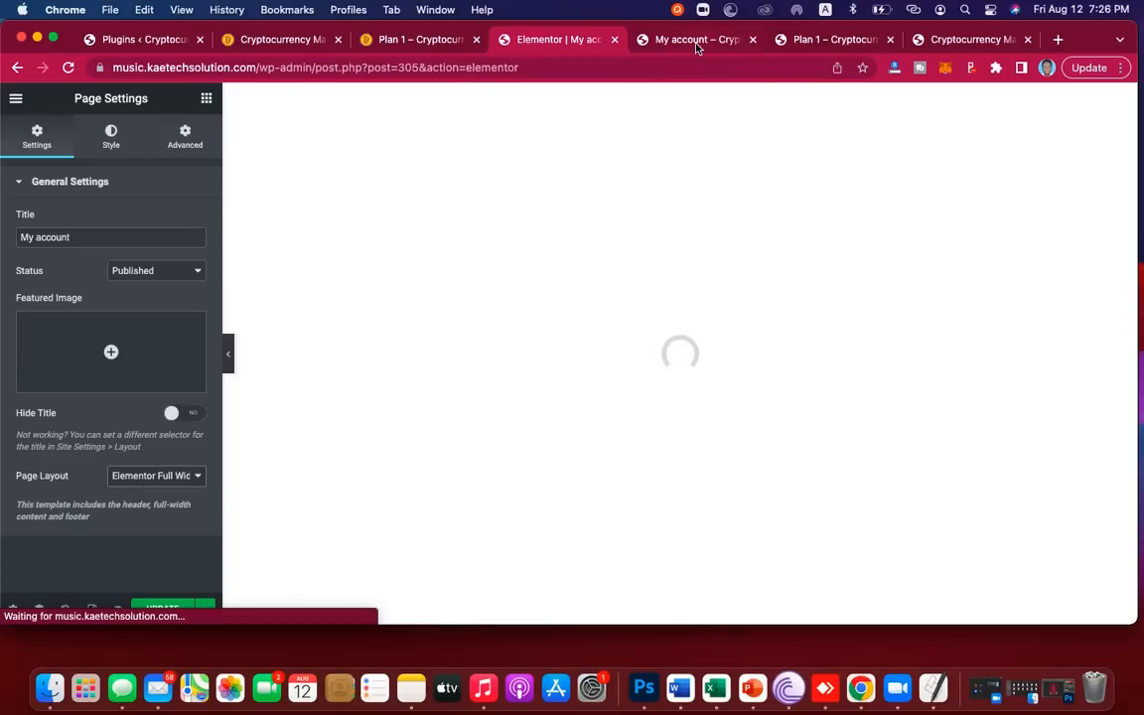
left_click(945, 46)
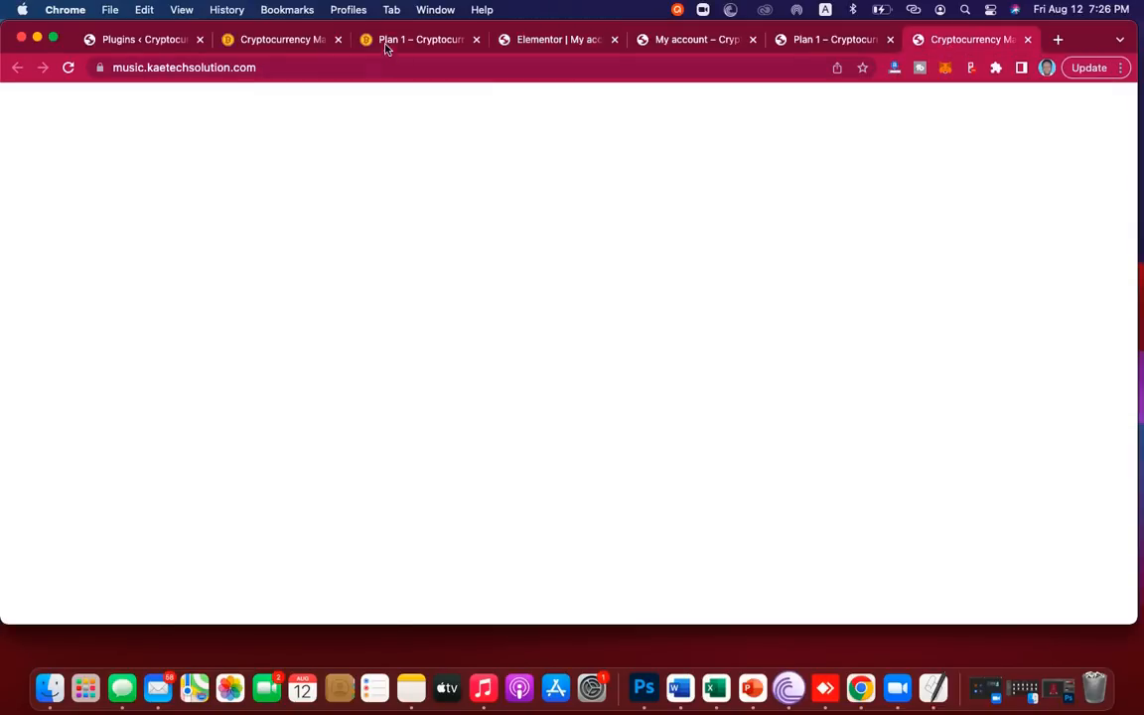
Step: Scroll through the reference site's account dashboard, then return to the Elementor My account tab
left_click(282, 40)
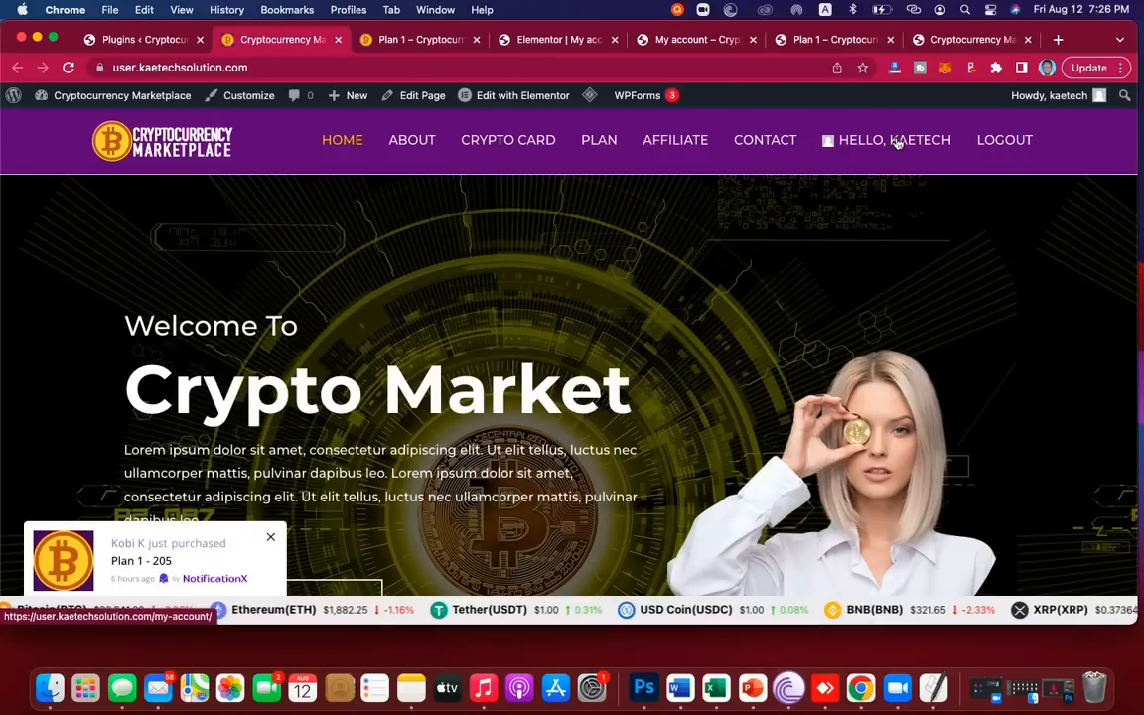
left_click(897, 142)
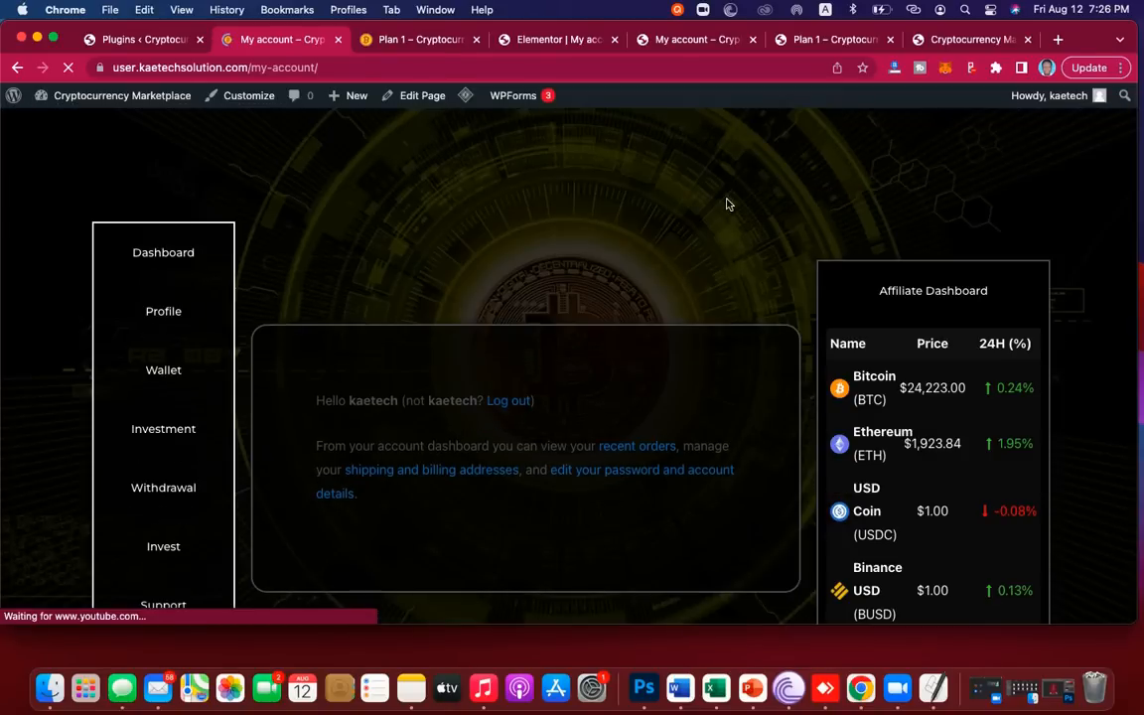
scroll(678, 218, "down", 3)
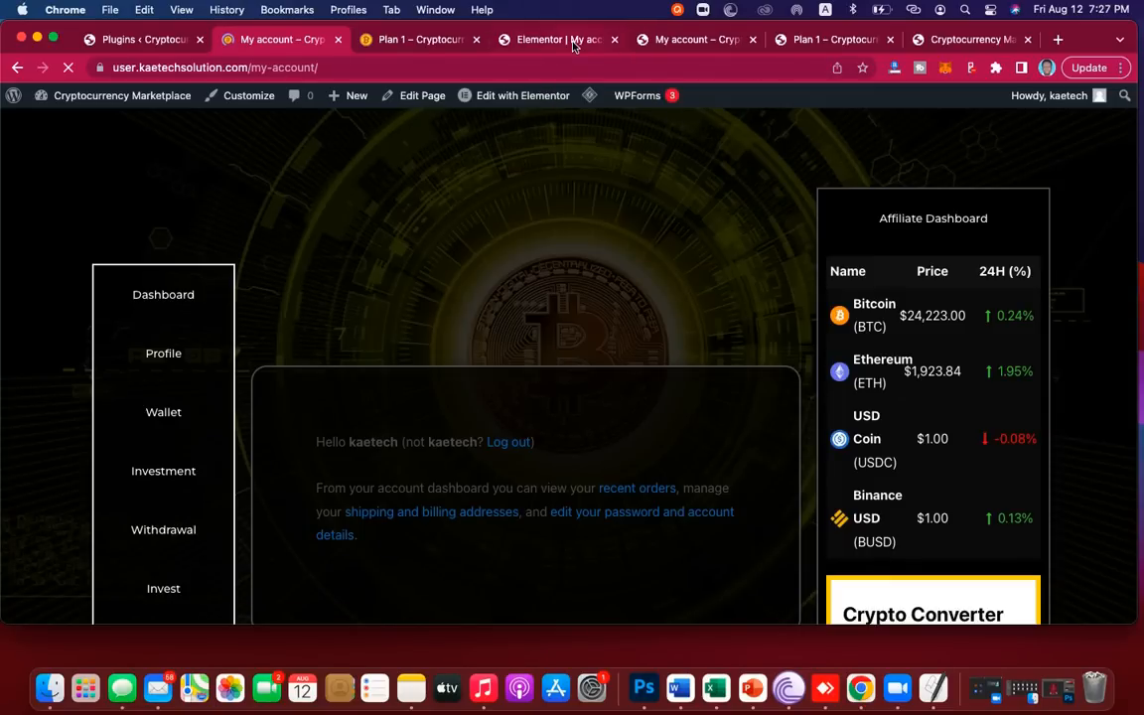
left_click(573, 46)
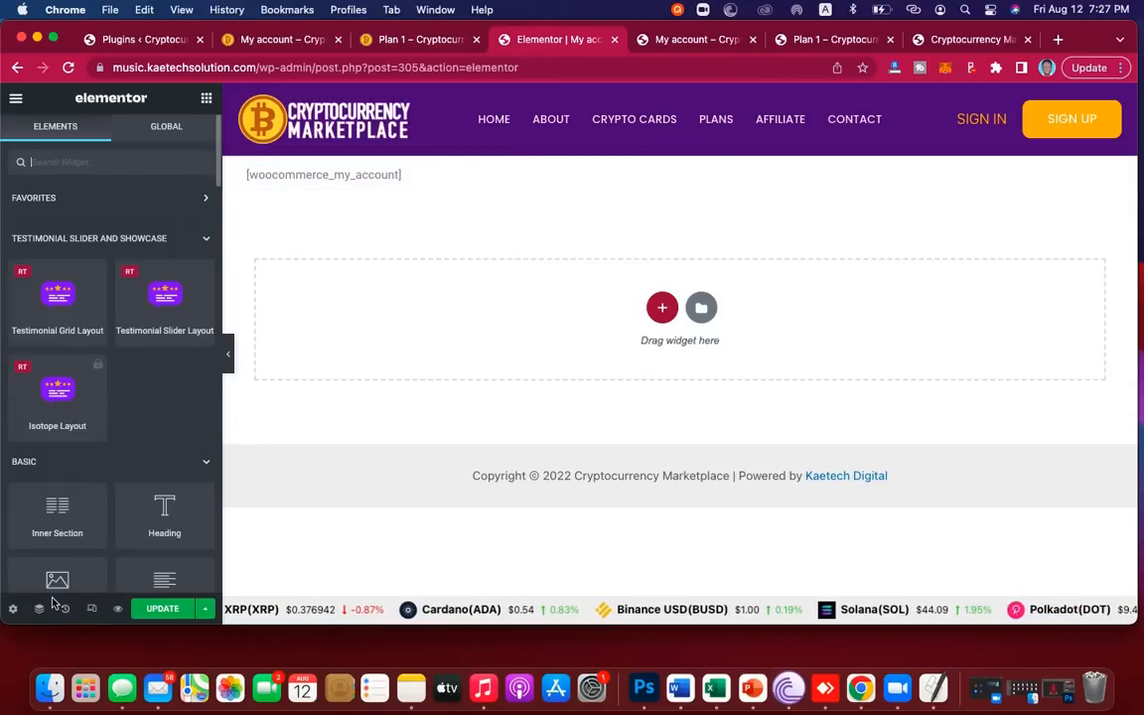
Step: Switch the My account page layout to Elementor Canvas in the Elementor page settings
left_click(13, 608)
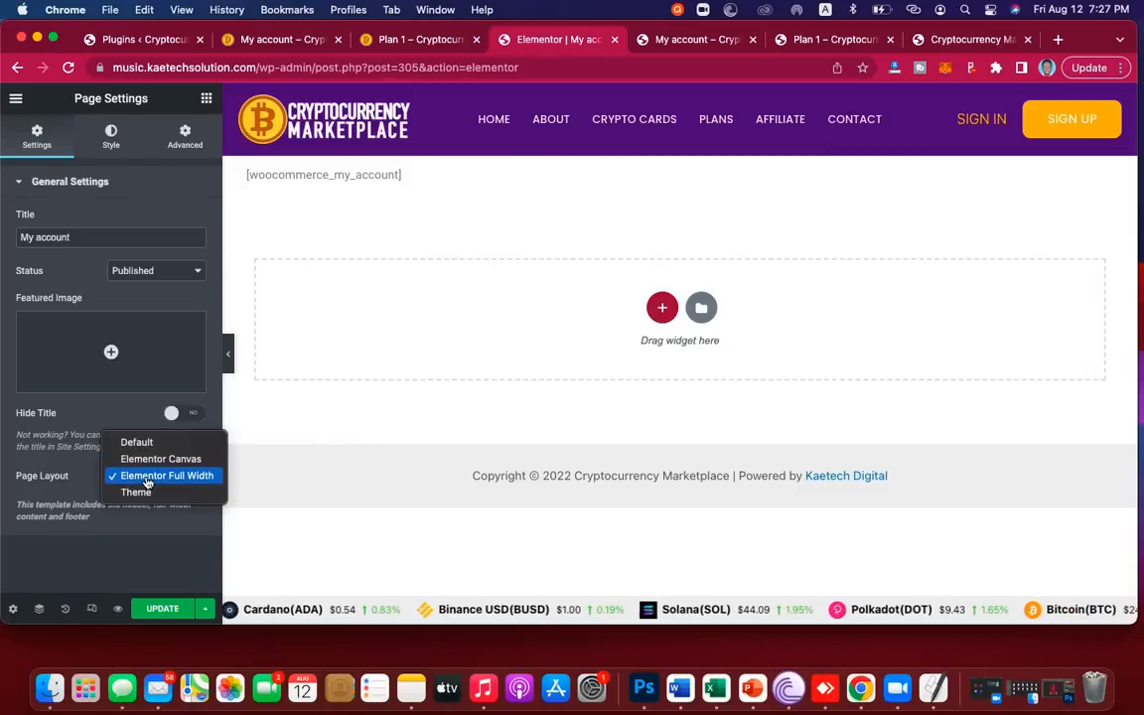
left_click(152, 460)
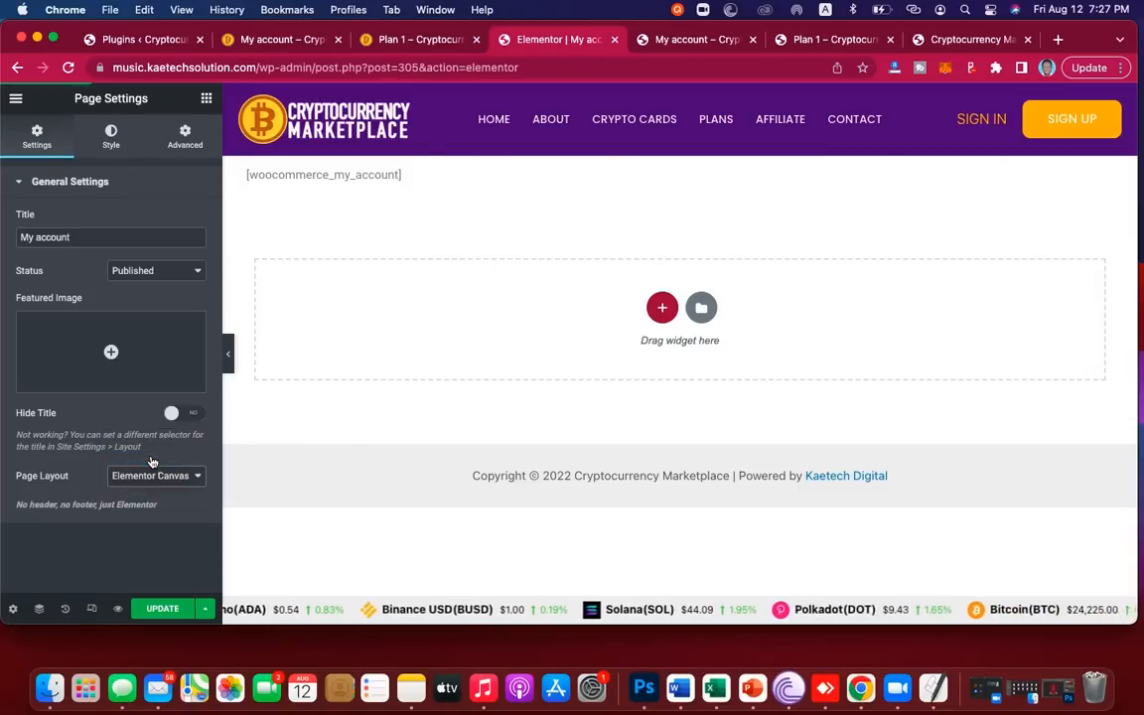
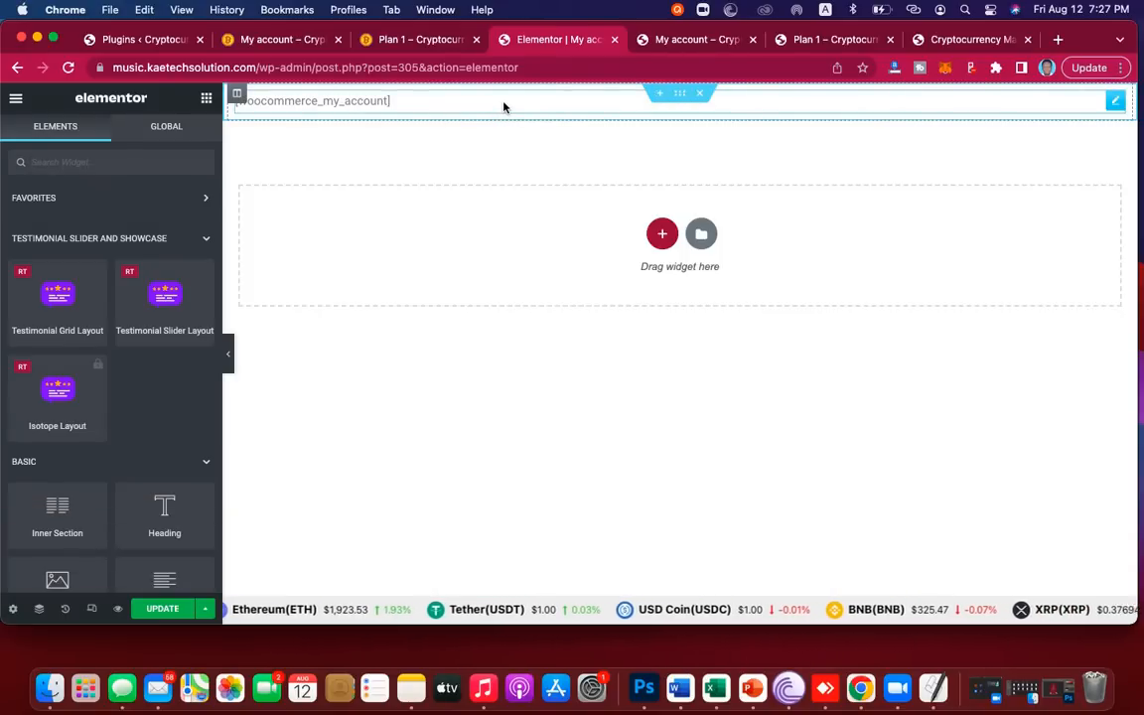
Step: Delete all the My Account shortcode text from the Text Editor widget
left_click(381, 102)
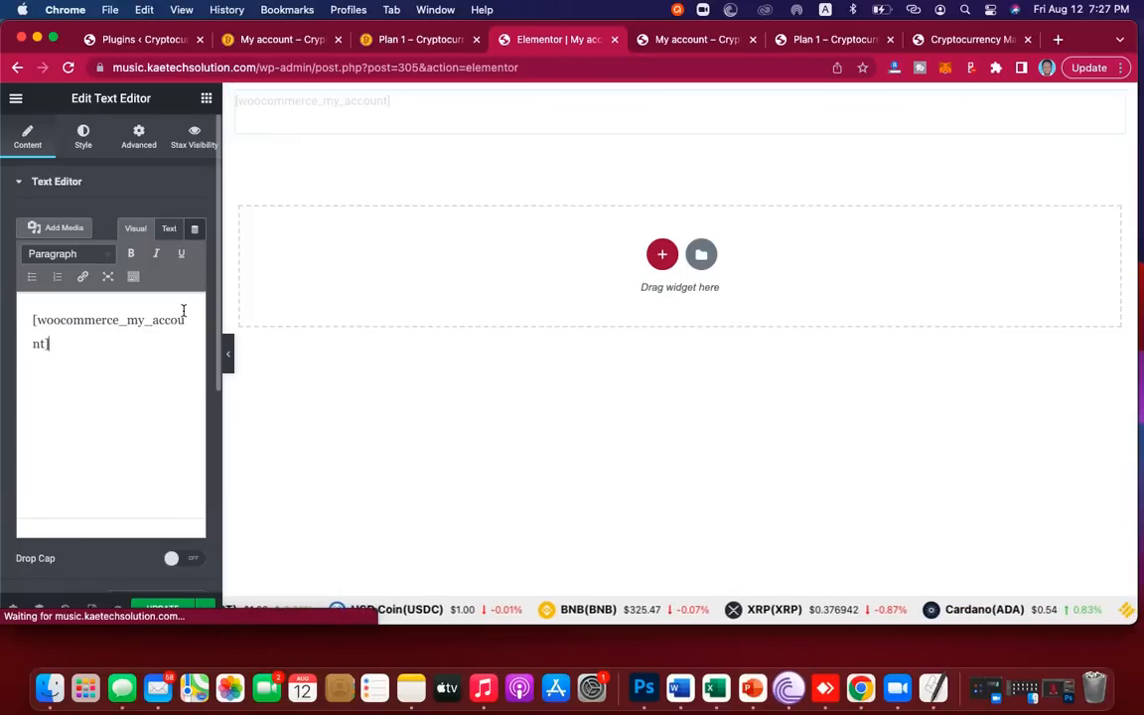
key("super+a")
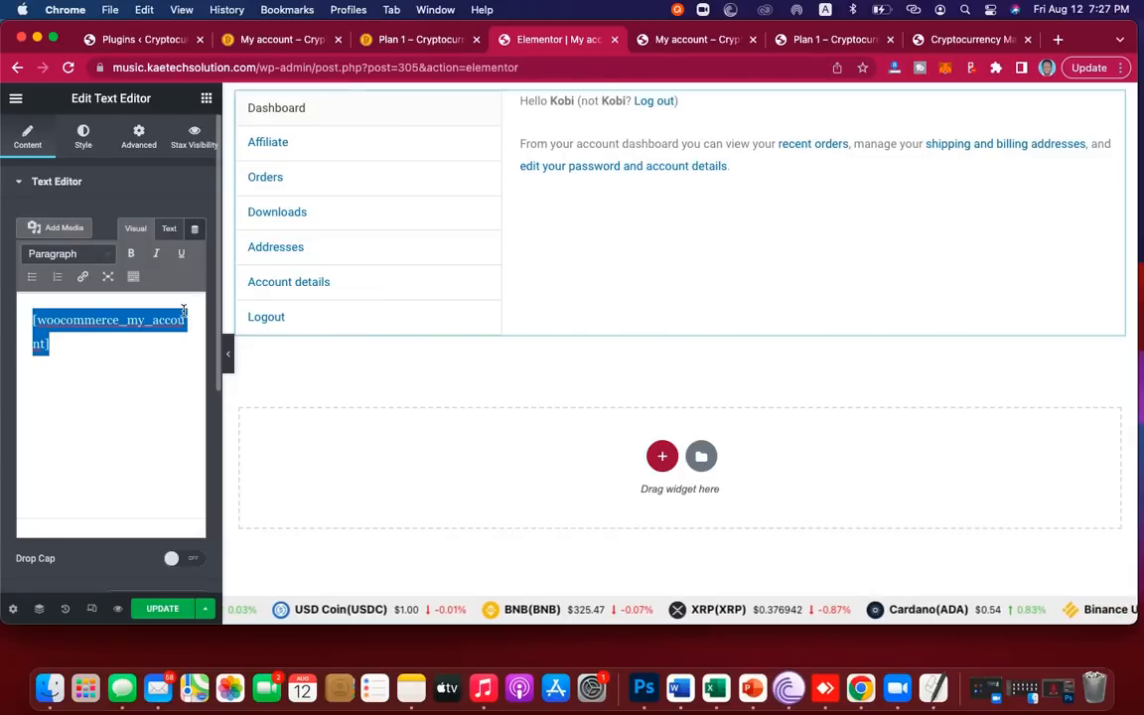
key("BackSpace")
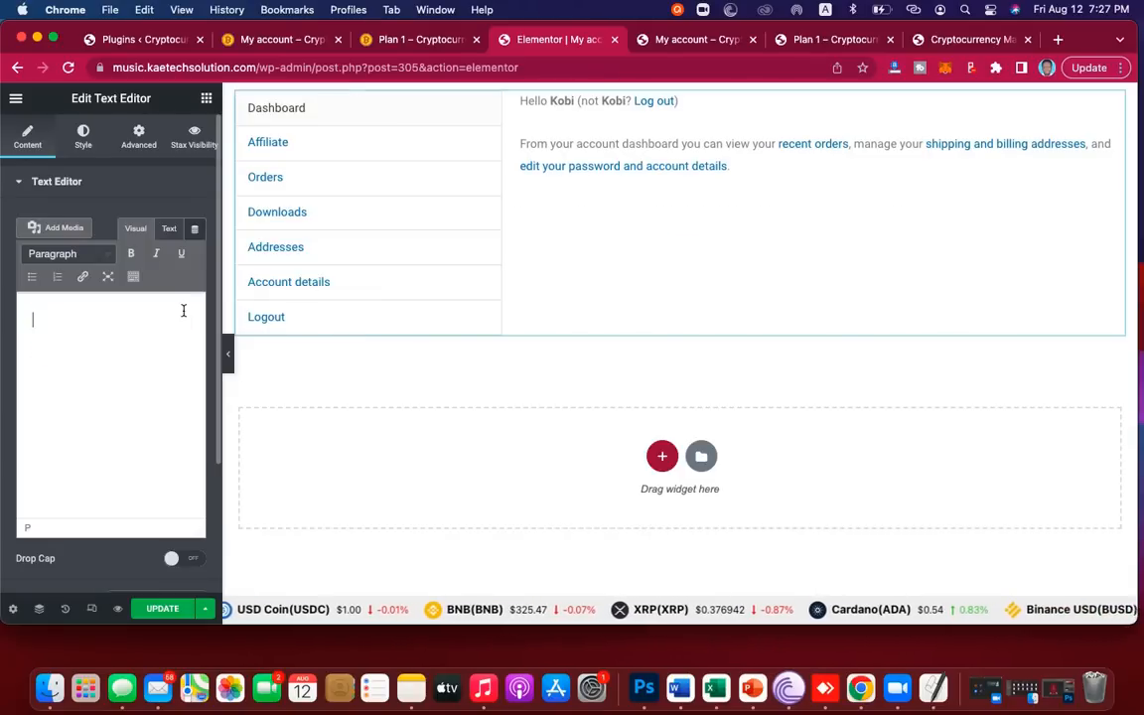
Step: Delete the now-empty top section, leaving only the empty widget drop area
mouse_move(1085, 102)
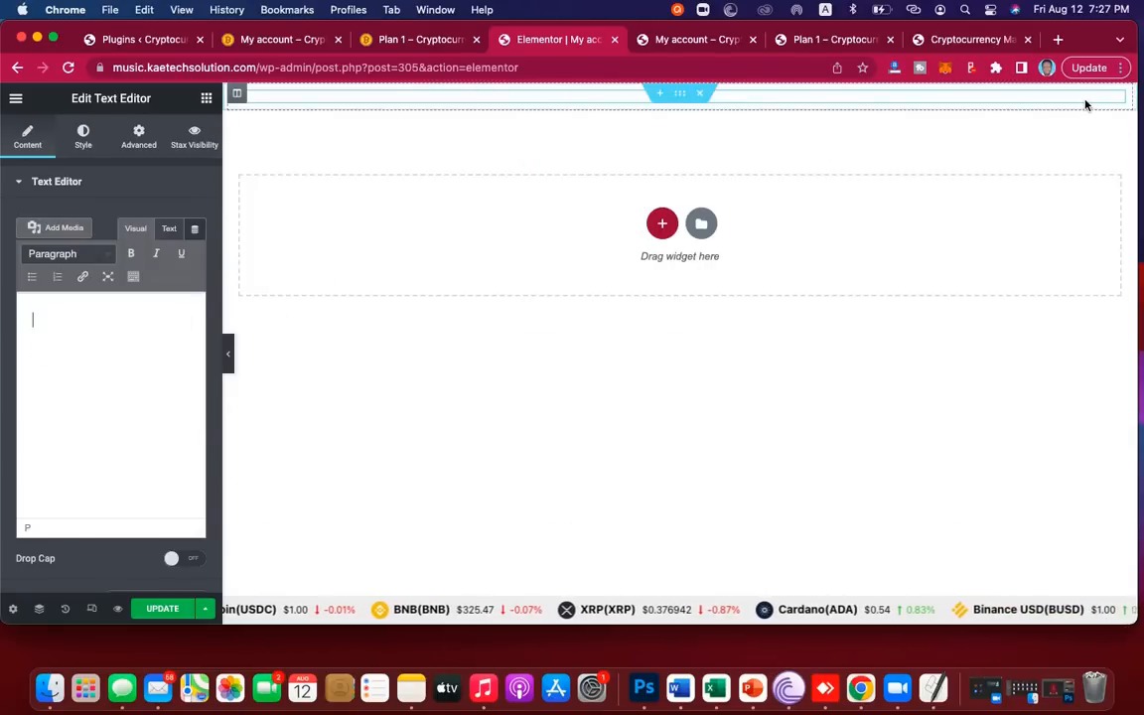
left_click(701, 95)
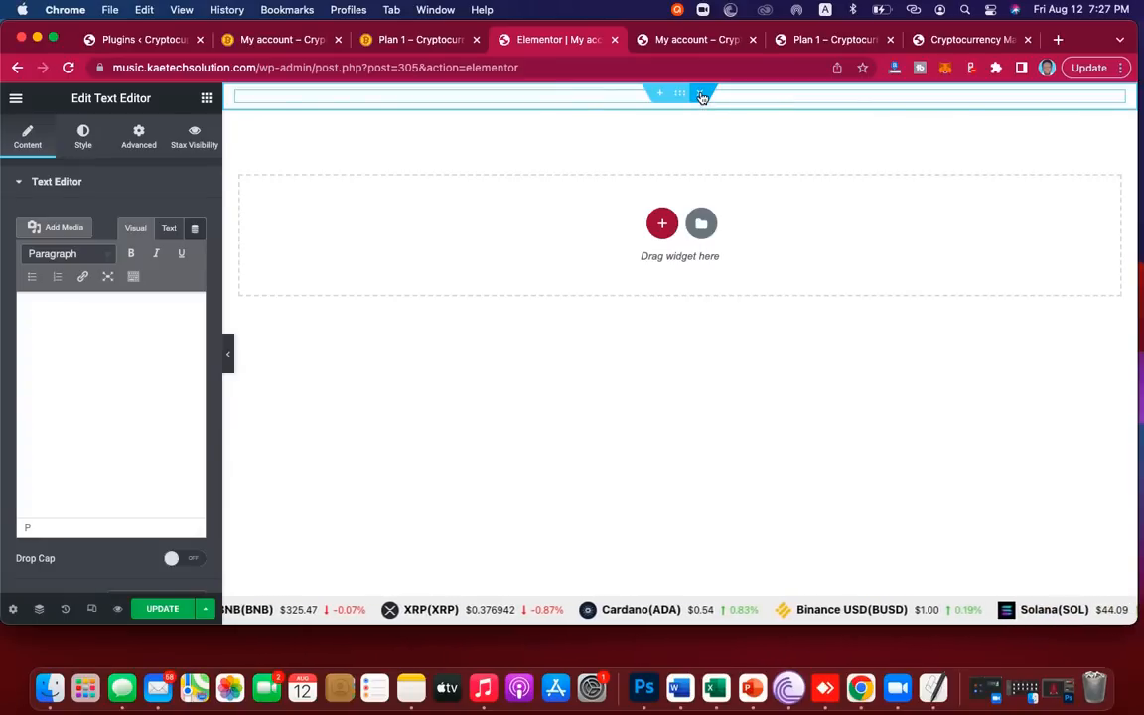
left_click(701, 95)
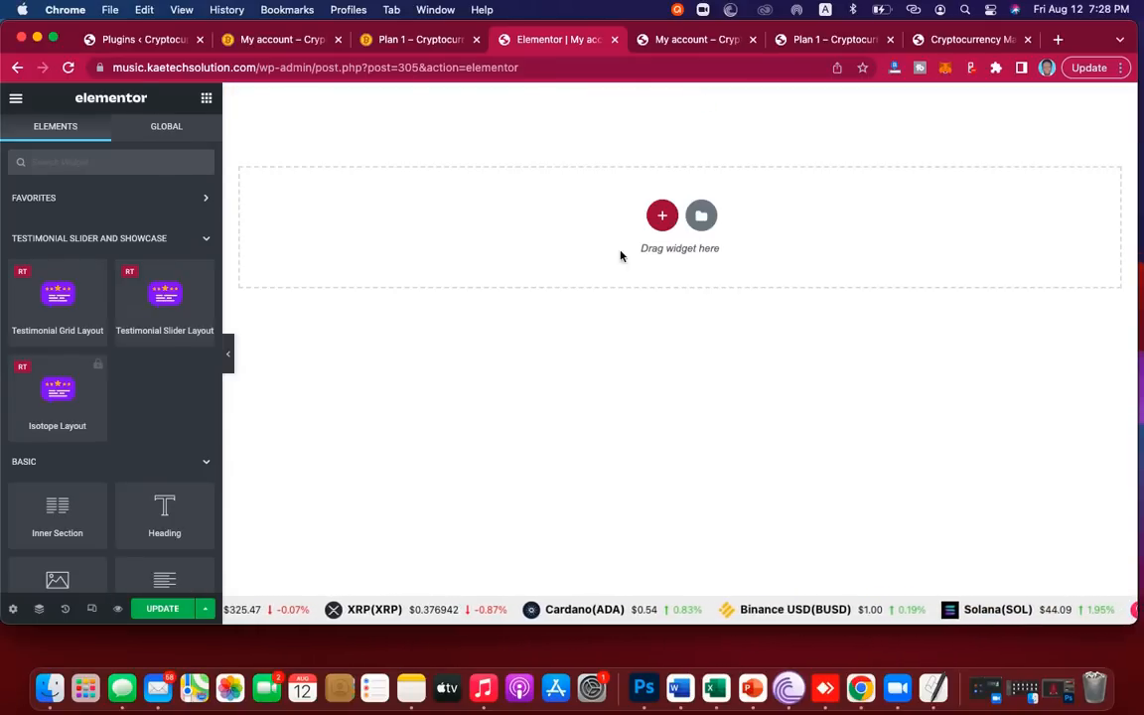
Step: Add a three-column section and keep its content width at Boxed
left_click(664, 217)
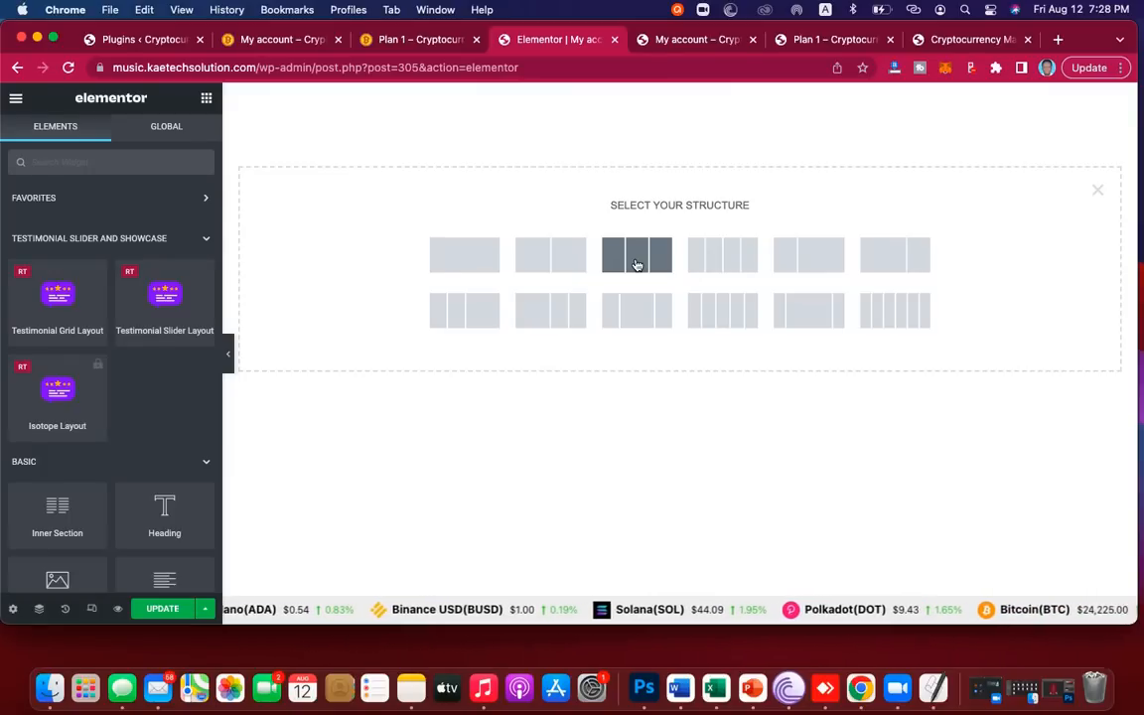
left_click(637, 264)
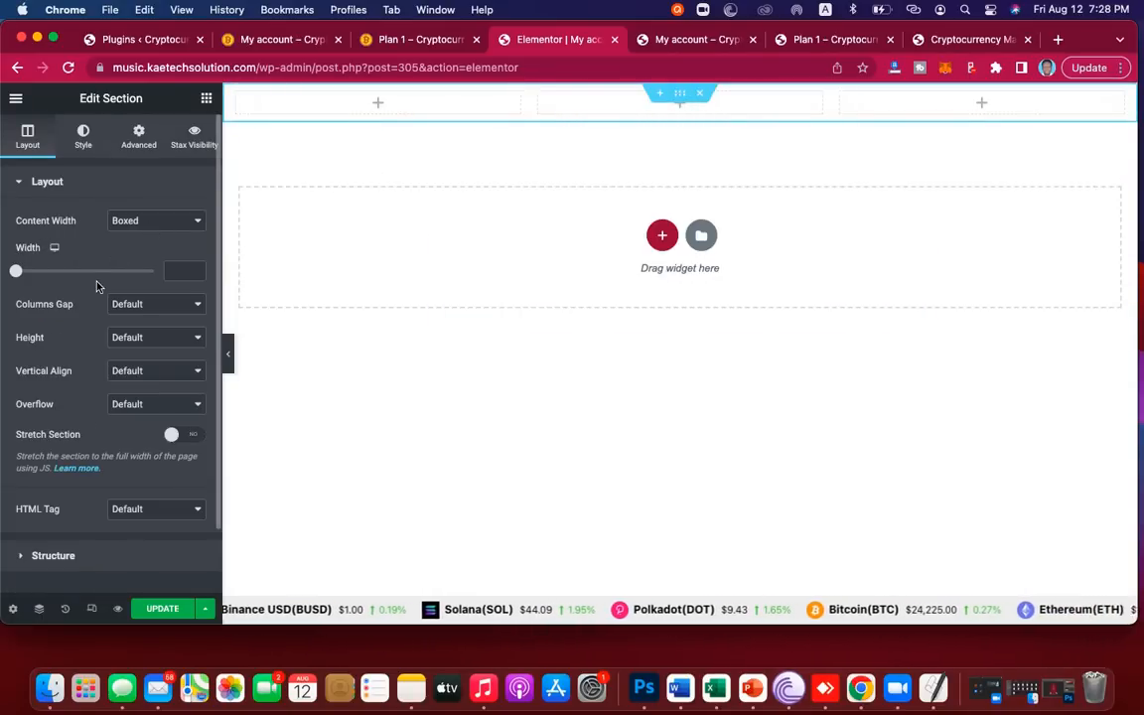
left_click(136, 221)
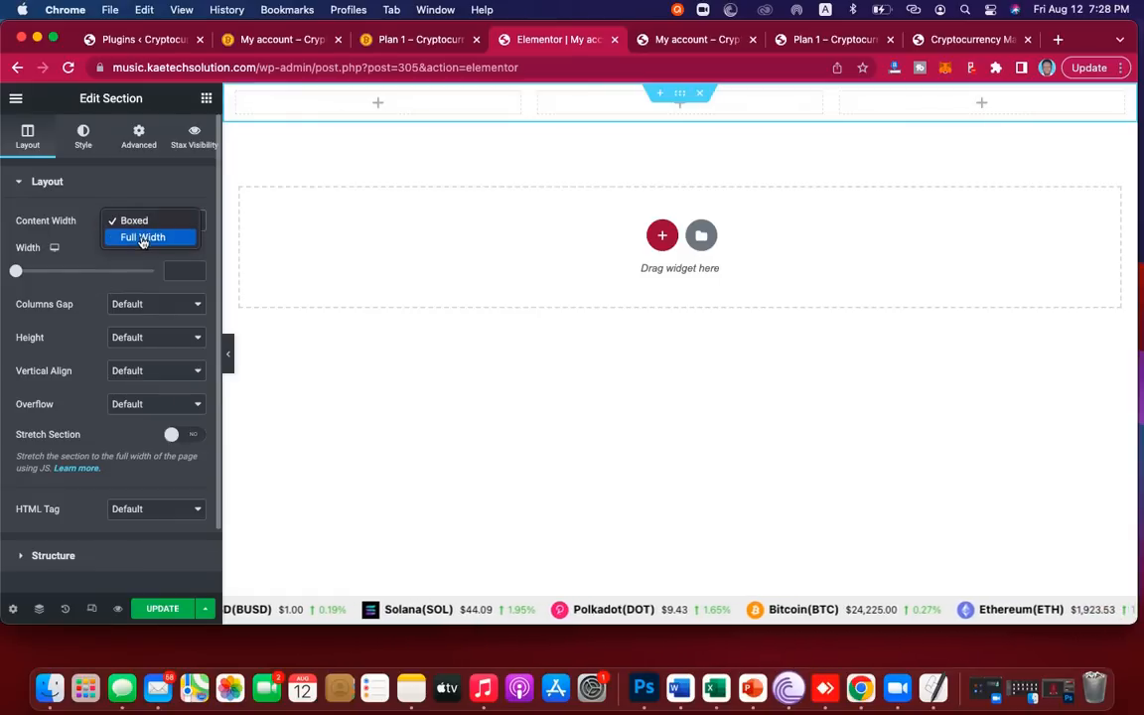
left_click(142, 238)
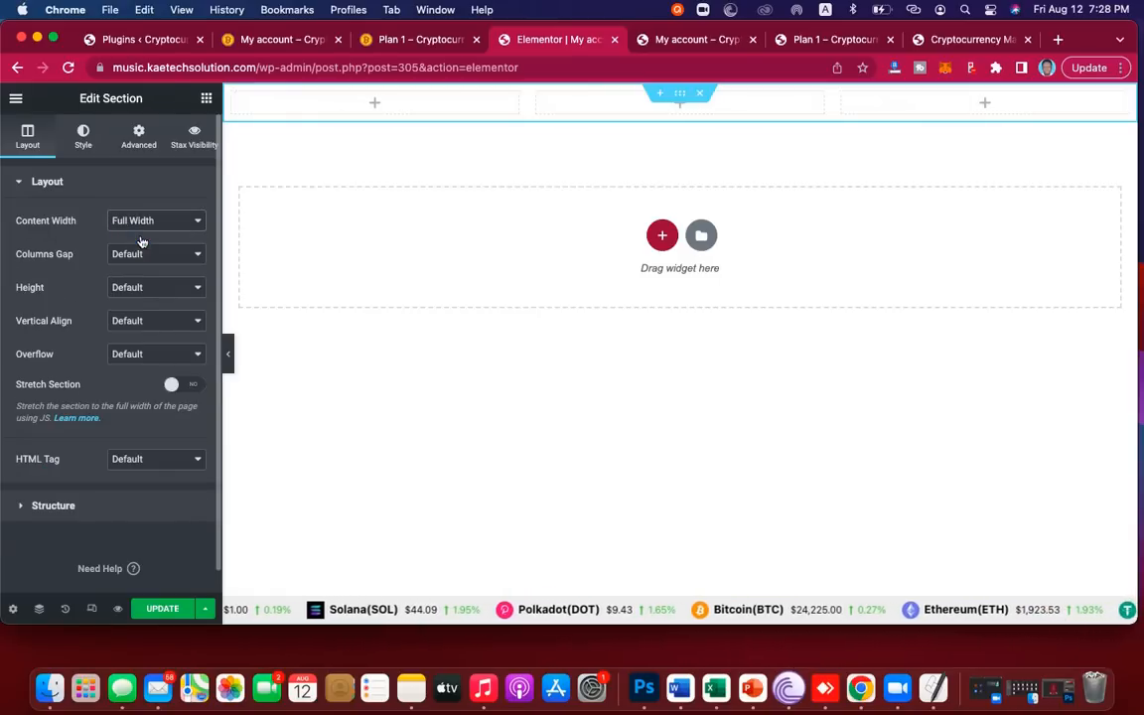
left_click(146, 221)
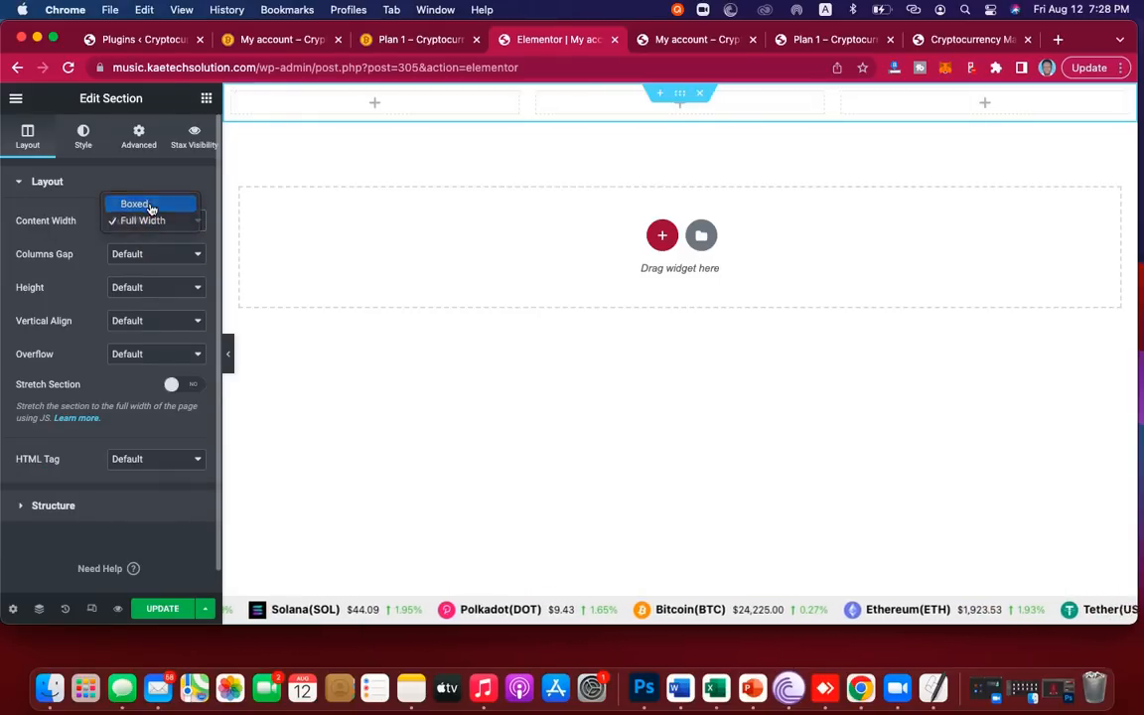
key("Escape")
left_click(150, 209)
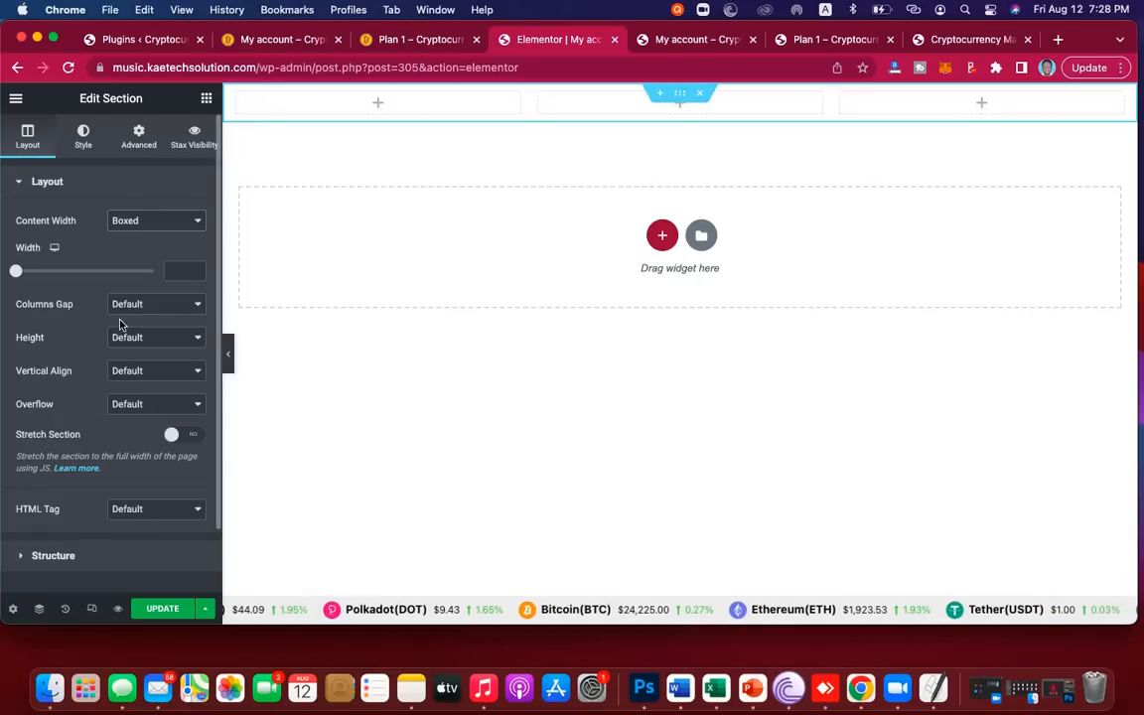
Step: Give the section a minimum height of 100 VH
left_click(143, 337)
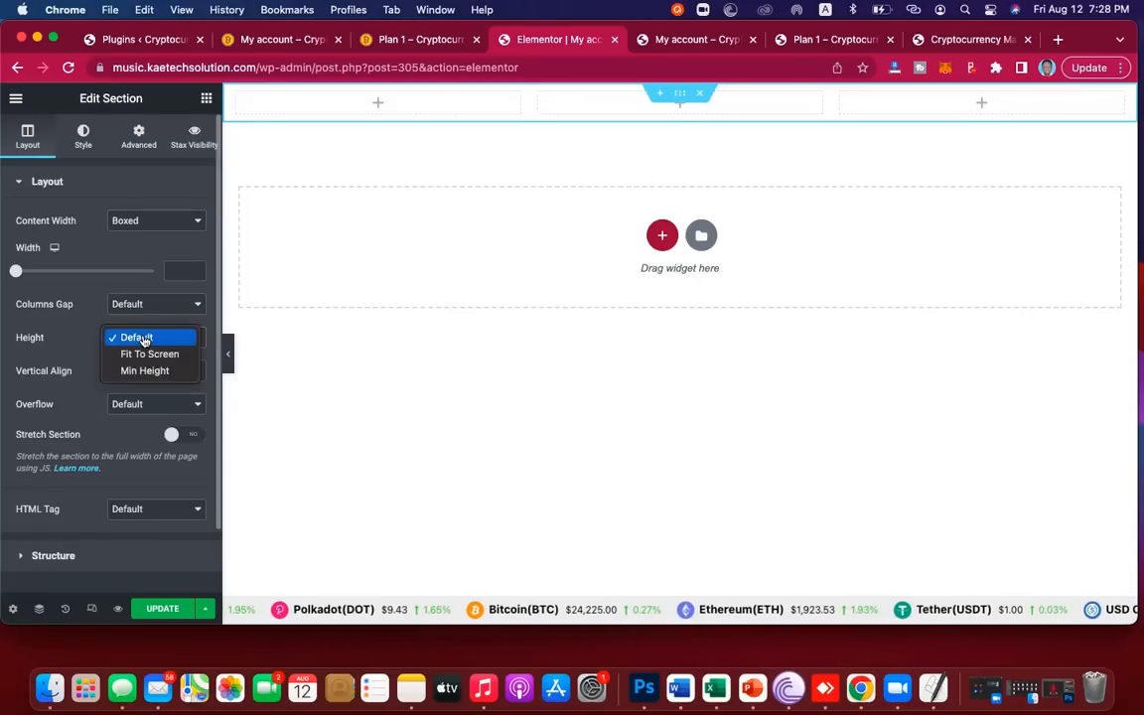
left_click(136, 374)
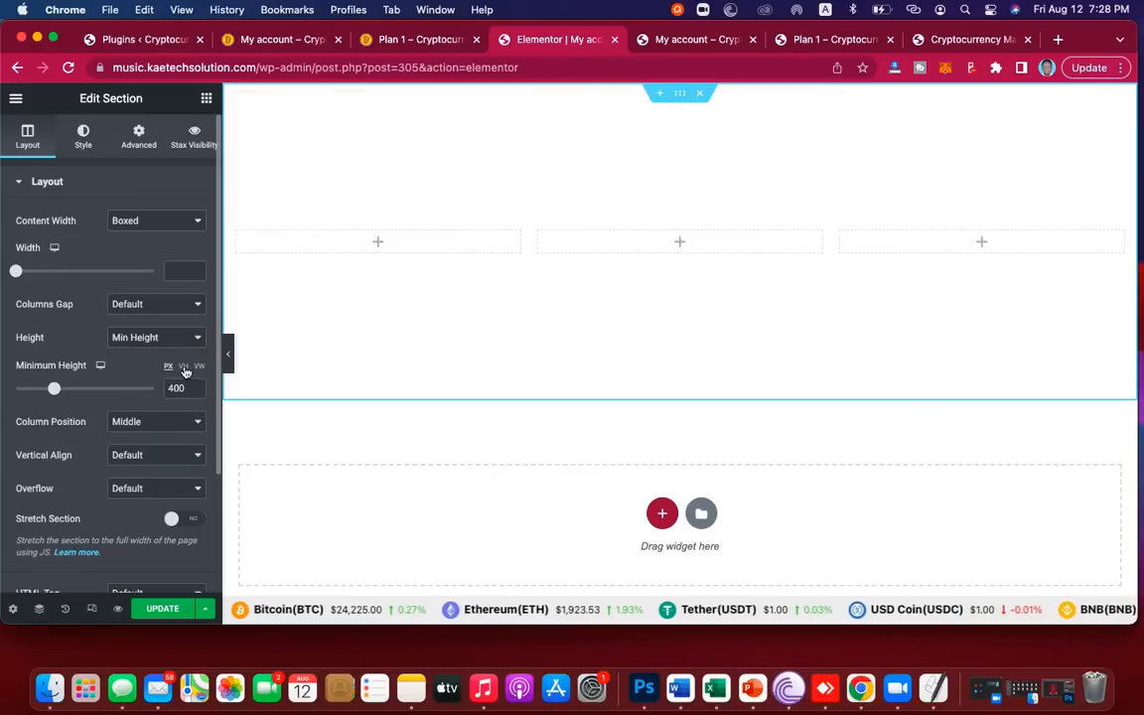
left_click(183, 367)
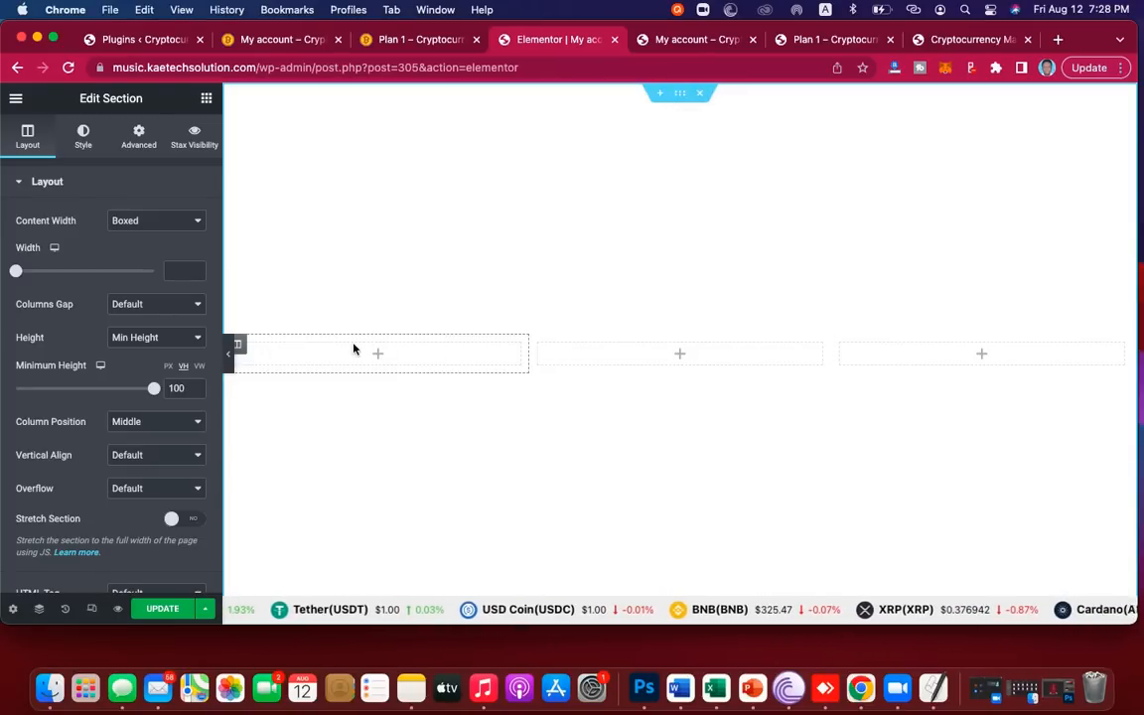
Step: Set the left column width to 10% and the right column to 20%, leaving the middle widest
left_click(238, 348)
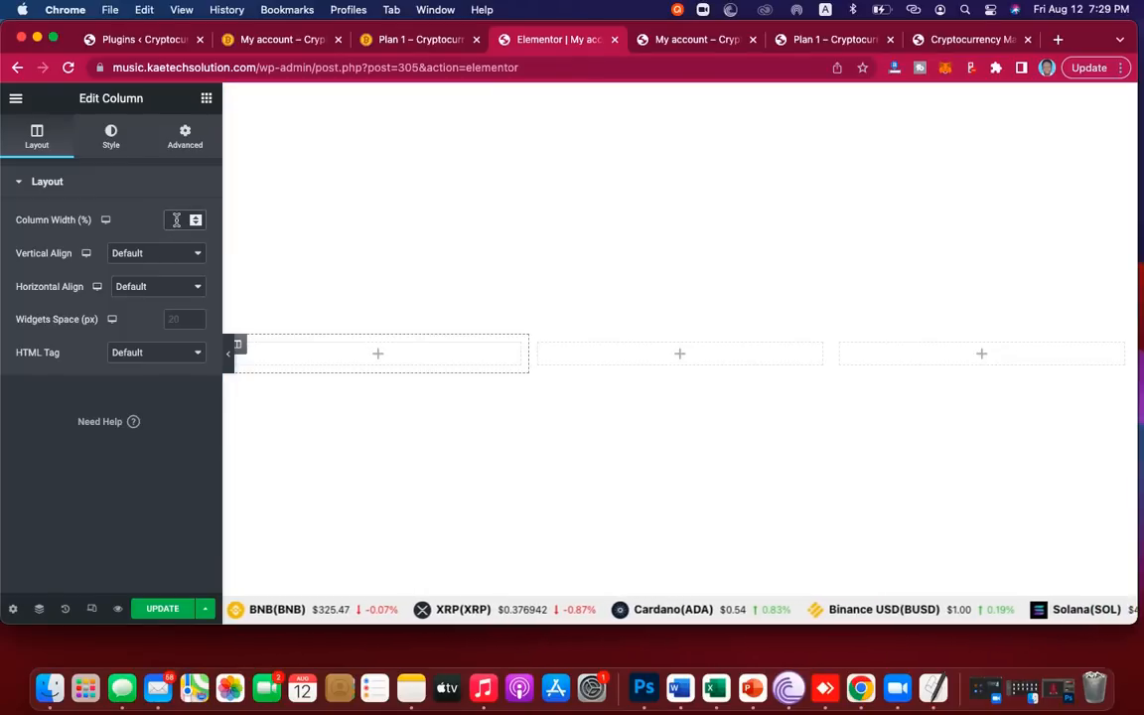
type("15")
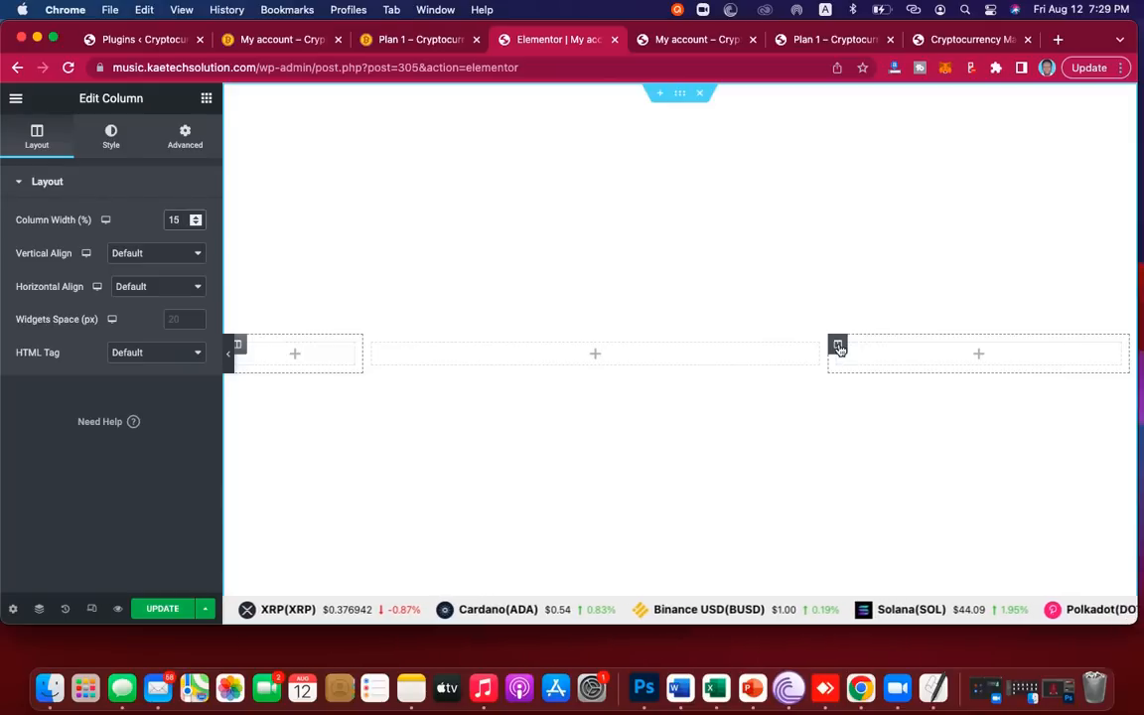
left_click(839, 348)
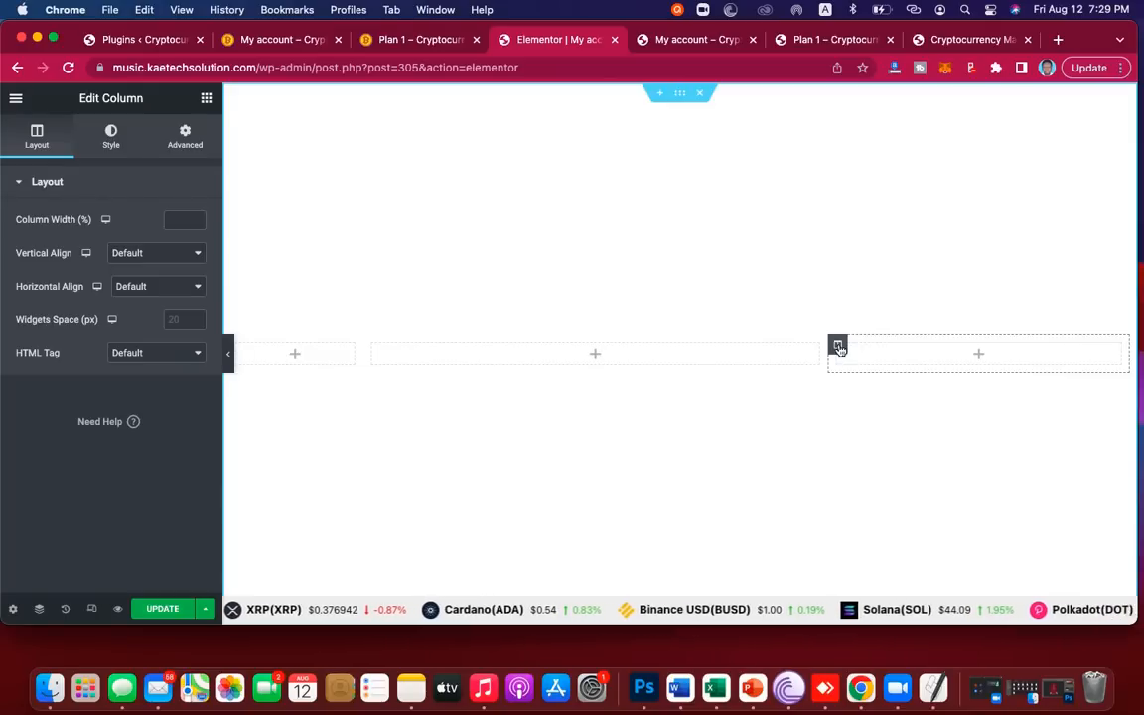
left_click(174, 220)
type("25")
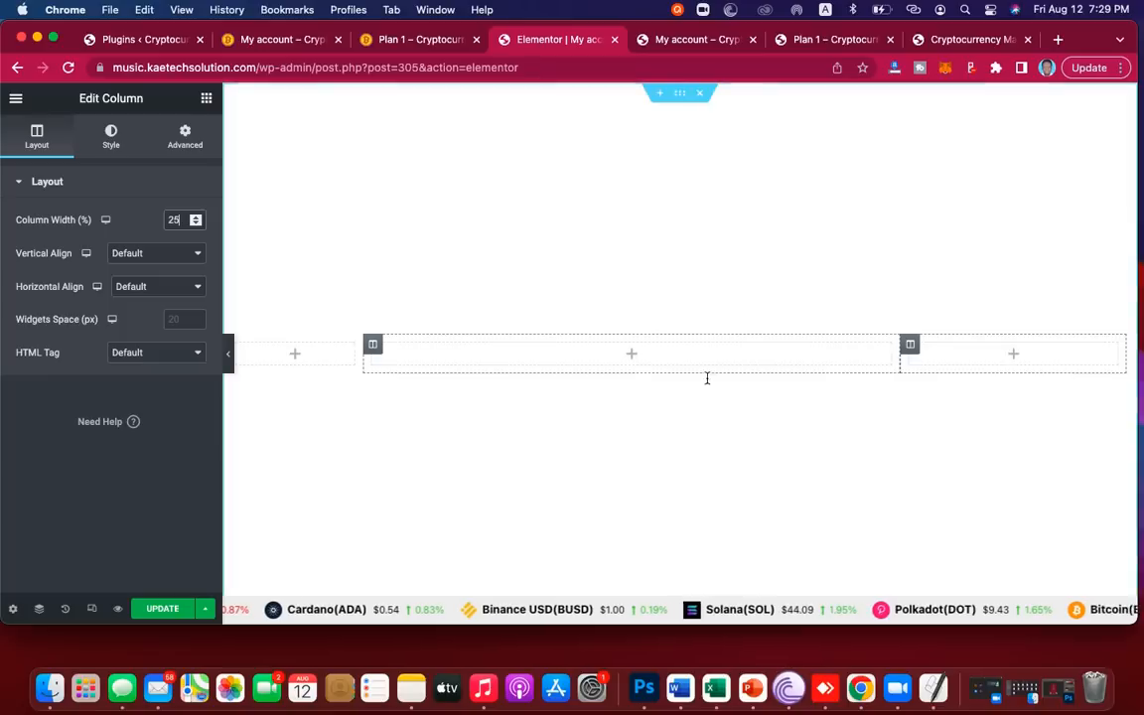
left_click(373, 347)
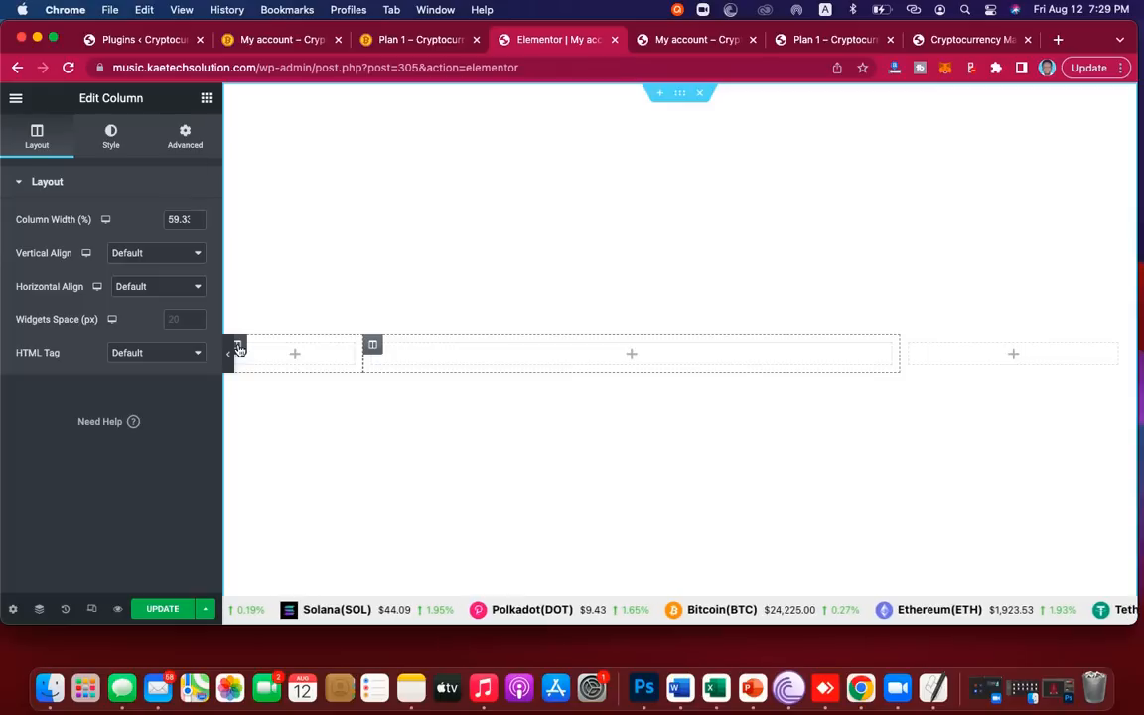
left_click(238, 348)
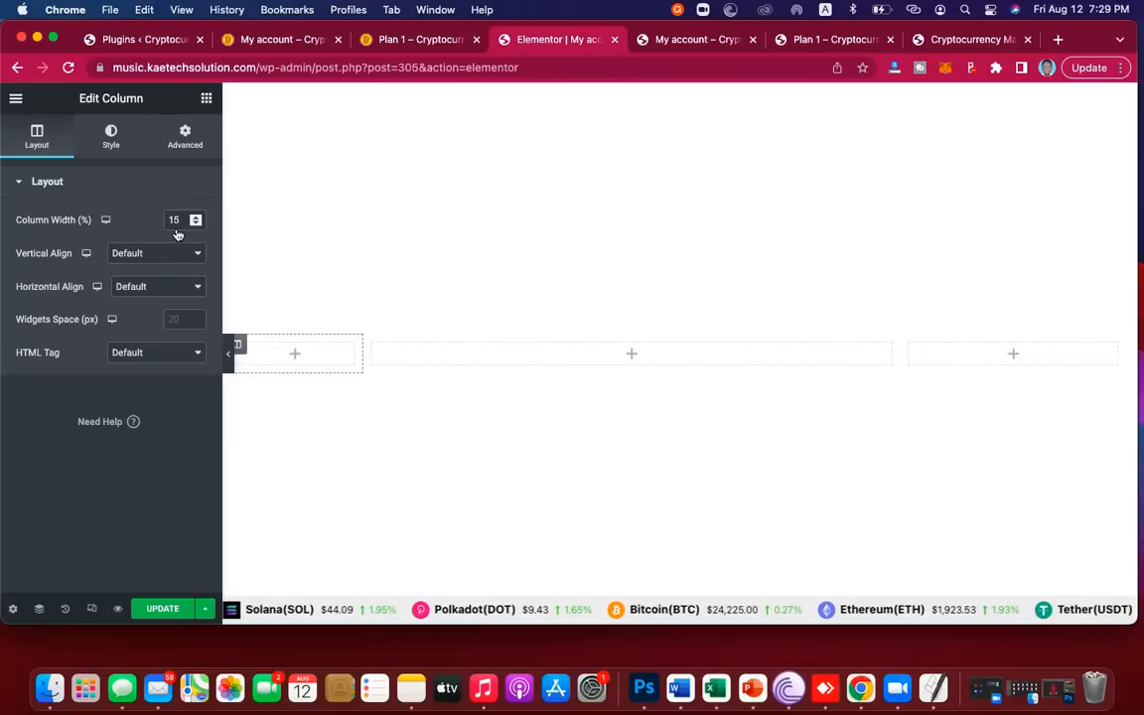
left_click_drag(180, 223, 165, 220)
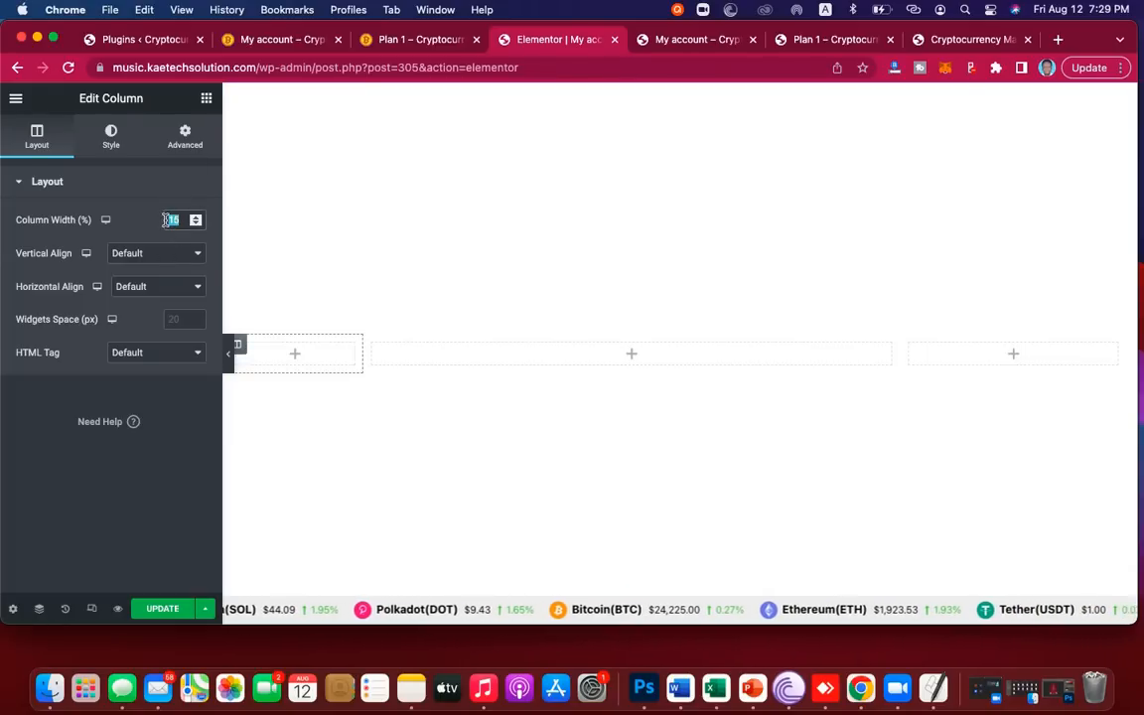
type("10")
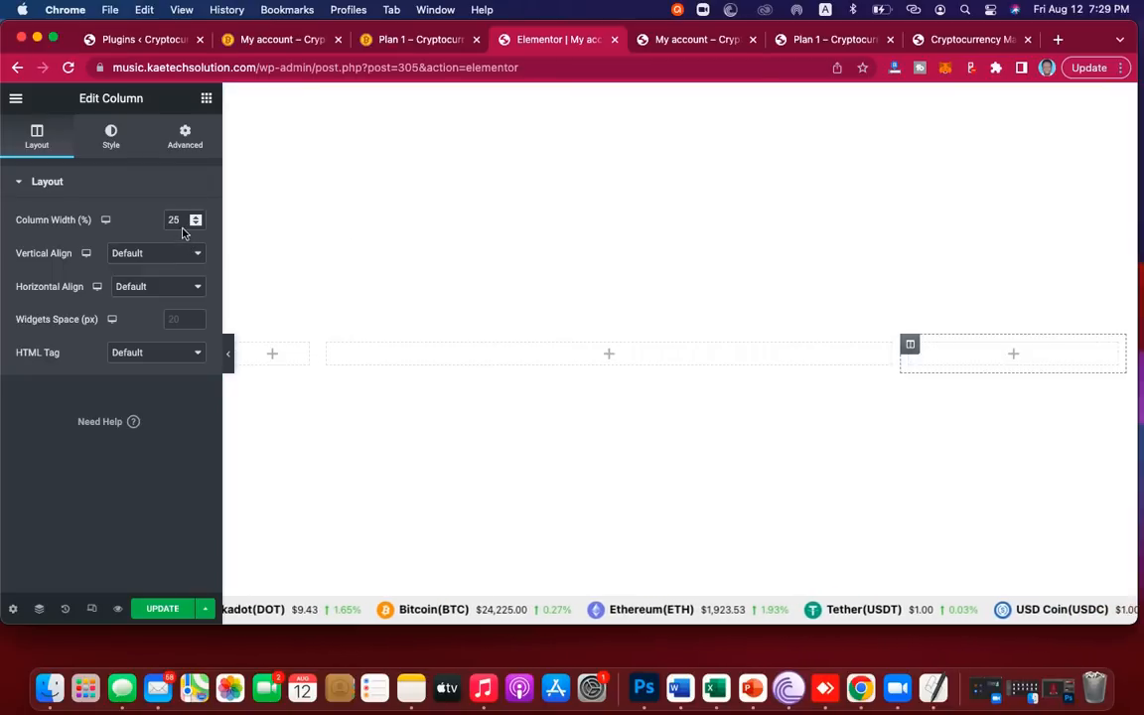
left_click_drag(181, 220, 161, 220)
type("20")
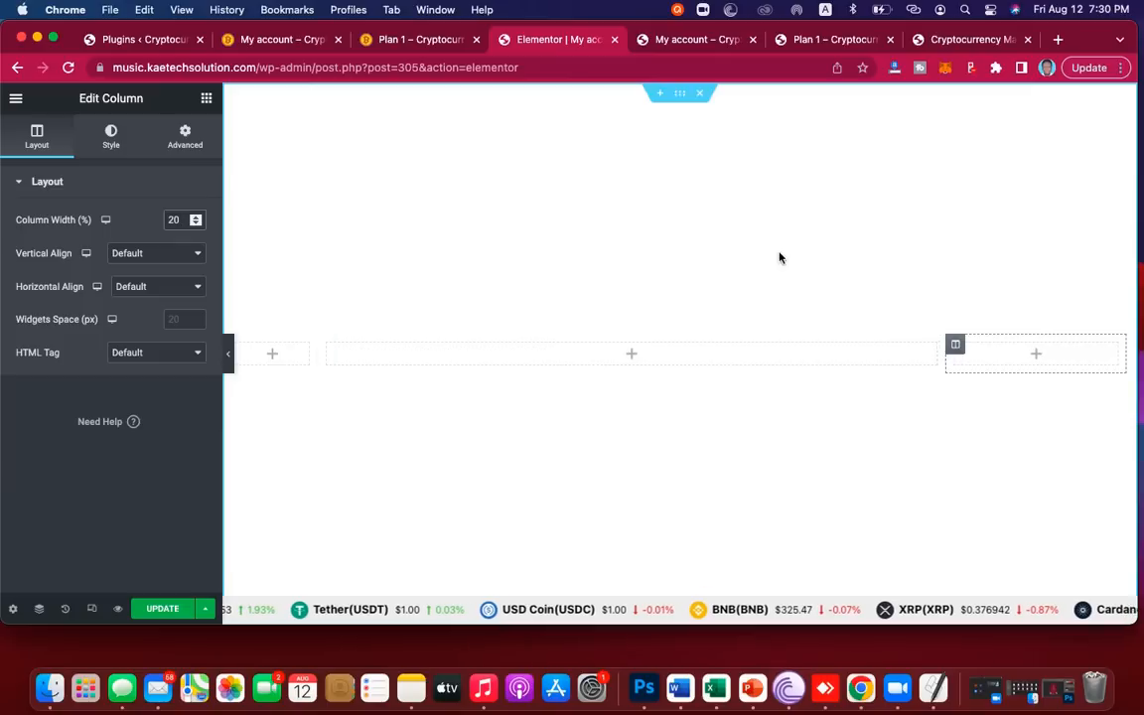
left_click(680, 97)
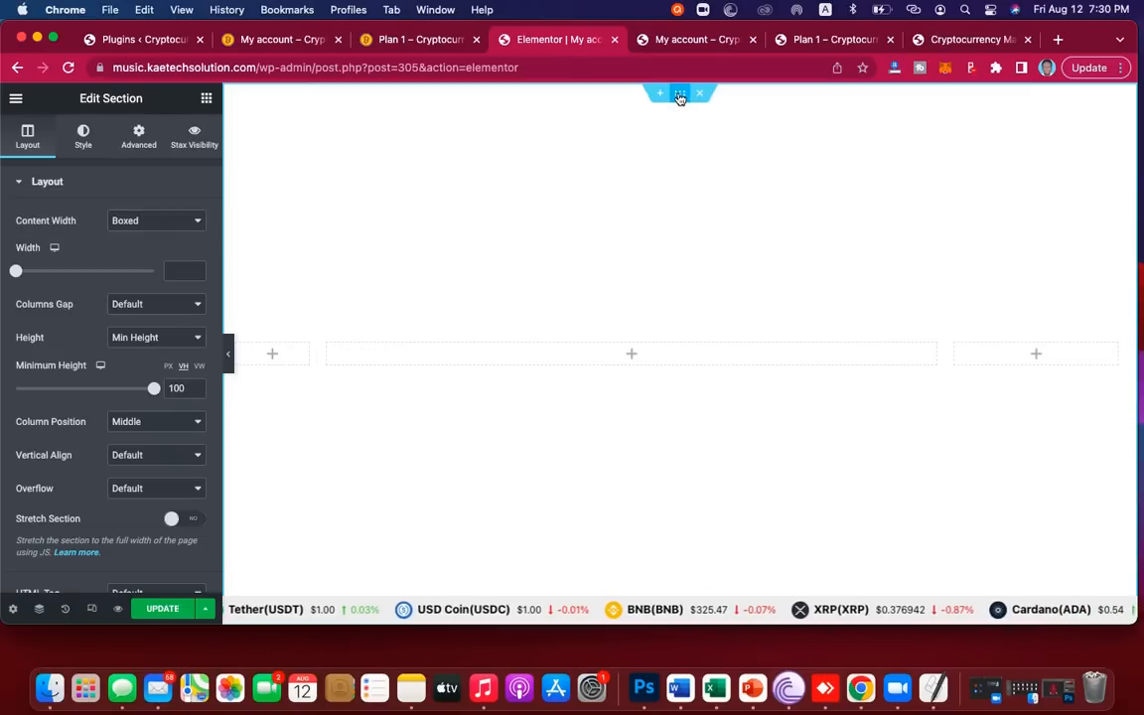
Step: Set a Classic section background using the bitcoin-3132574_1280.jpg image from the Media Library
left_click(84, 139)
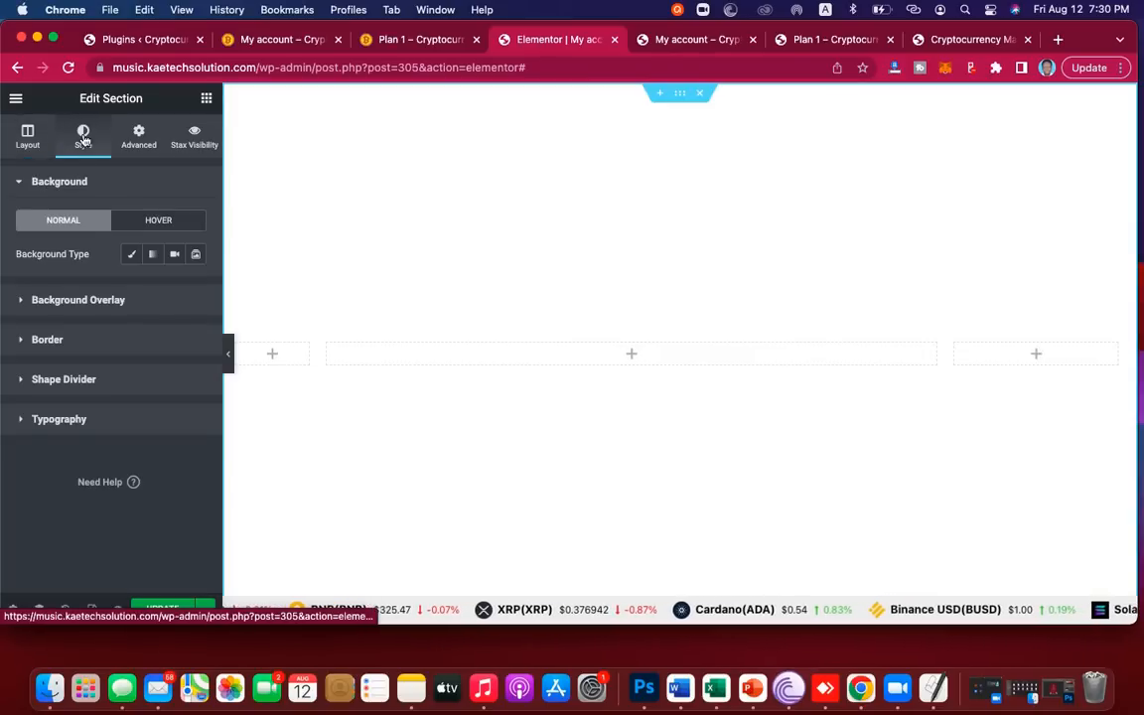
left_click(131, 255)
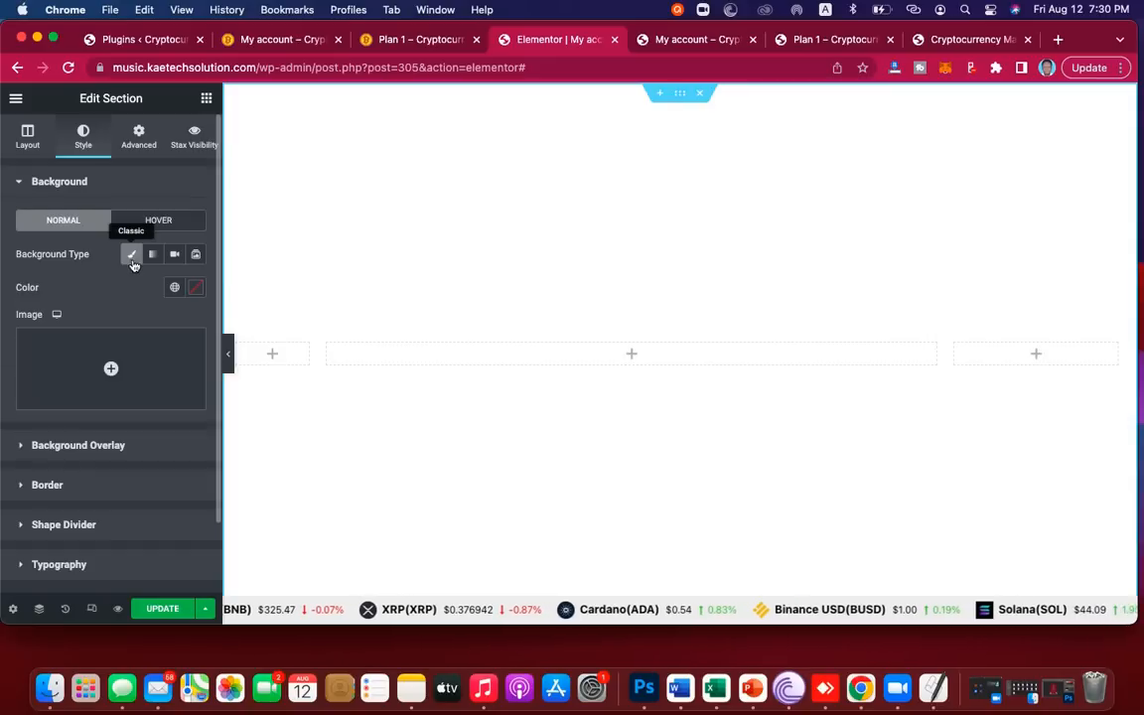
left_click(112, 368)
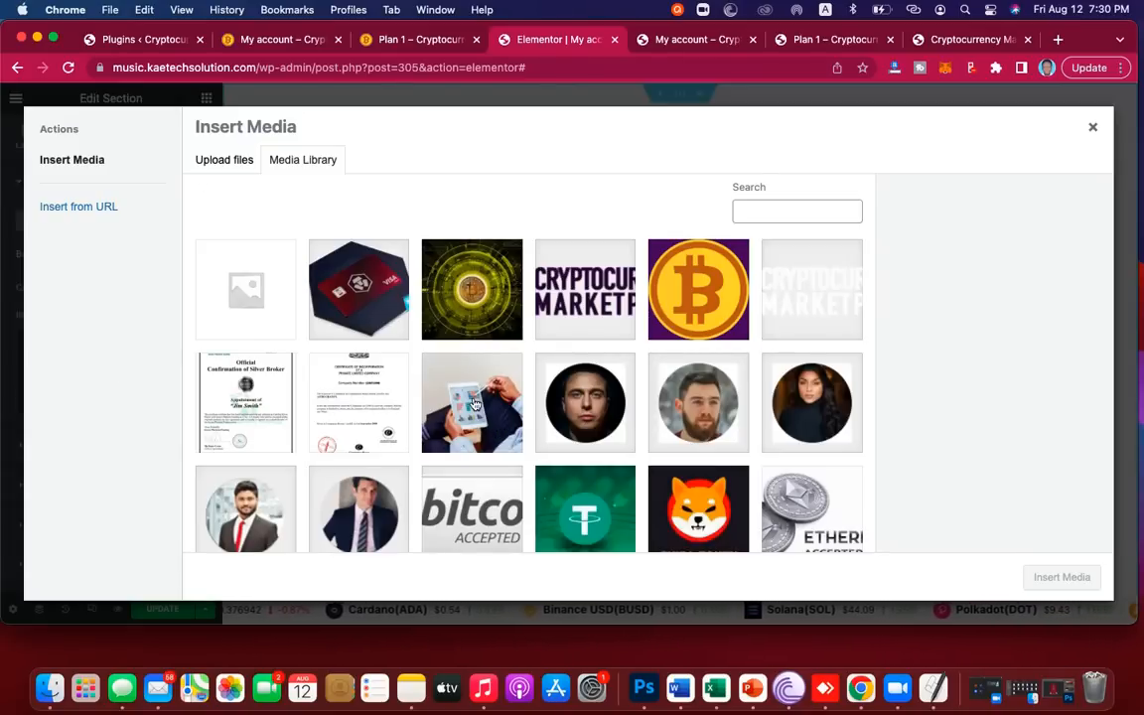
left_click(477, 298)
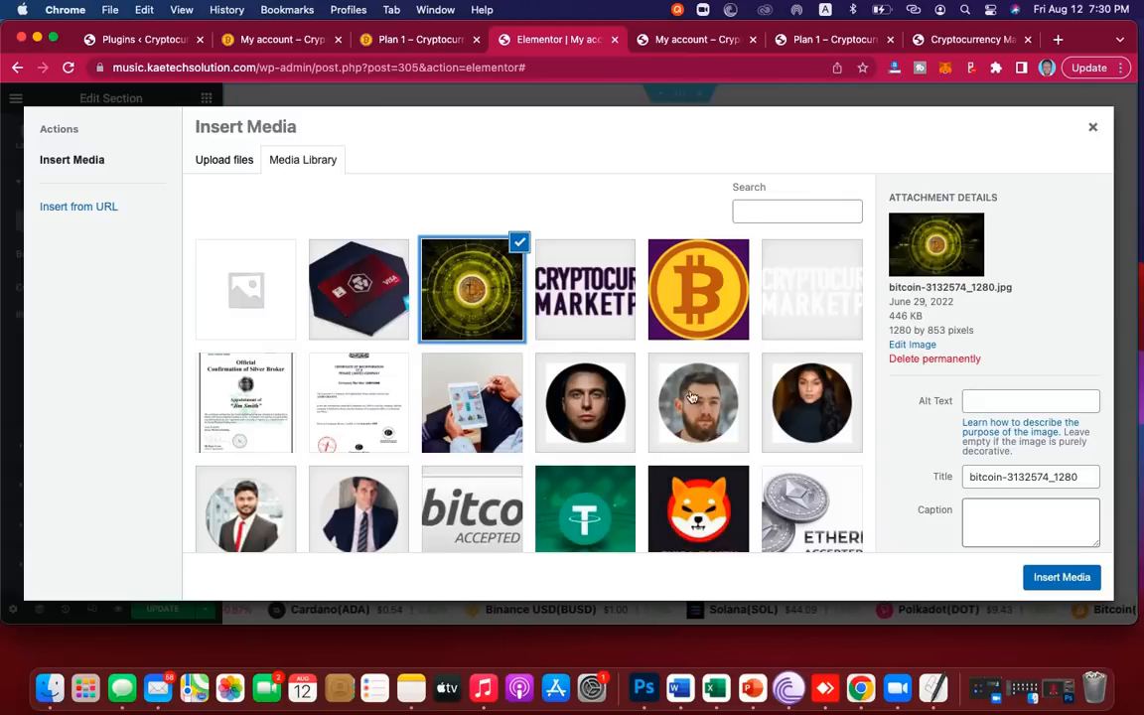
left_click(1060, 577)
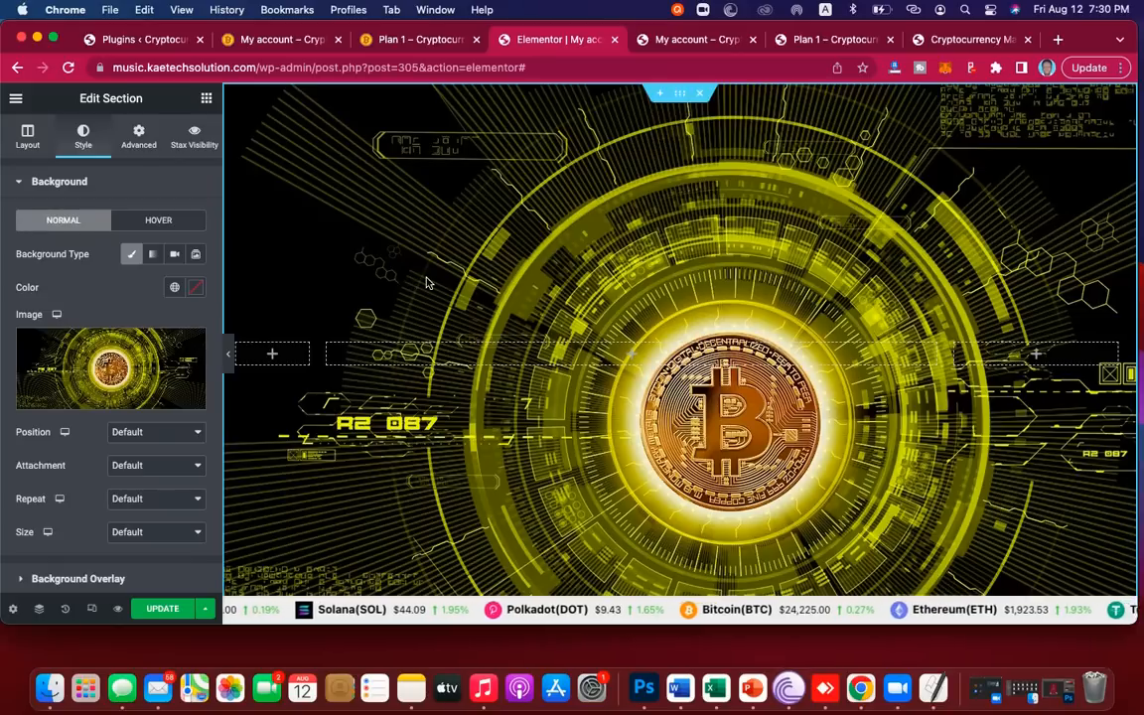
Step: Set the background to Center Center position, Fixed attachment, No-repeat and Cover size
scroll(645, 402, "down", 5)
scroll(645, 403, "up", 4)
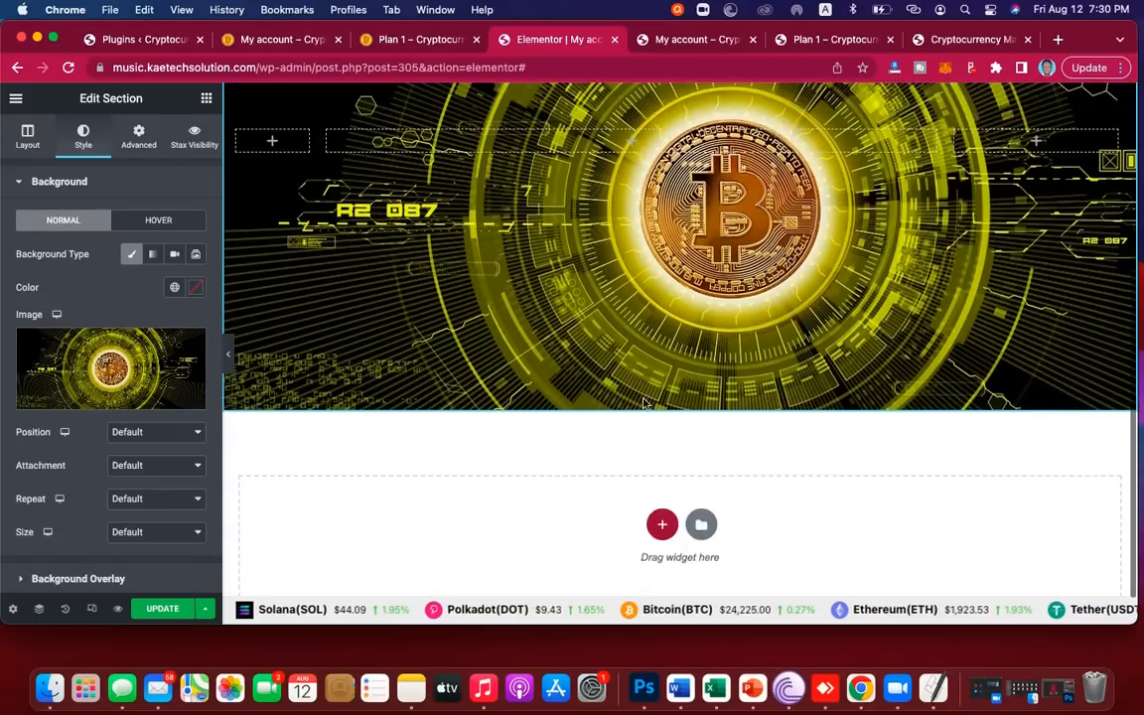
scroll(645, 402, "down", 1)
scroll(644, 402, "up", 2)
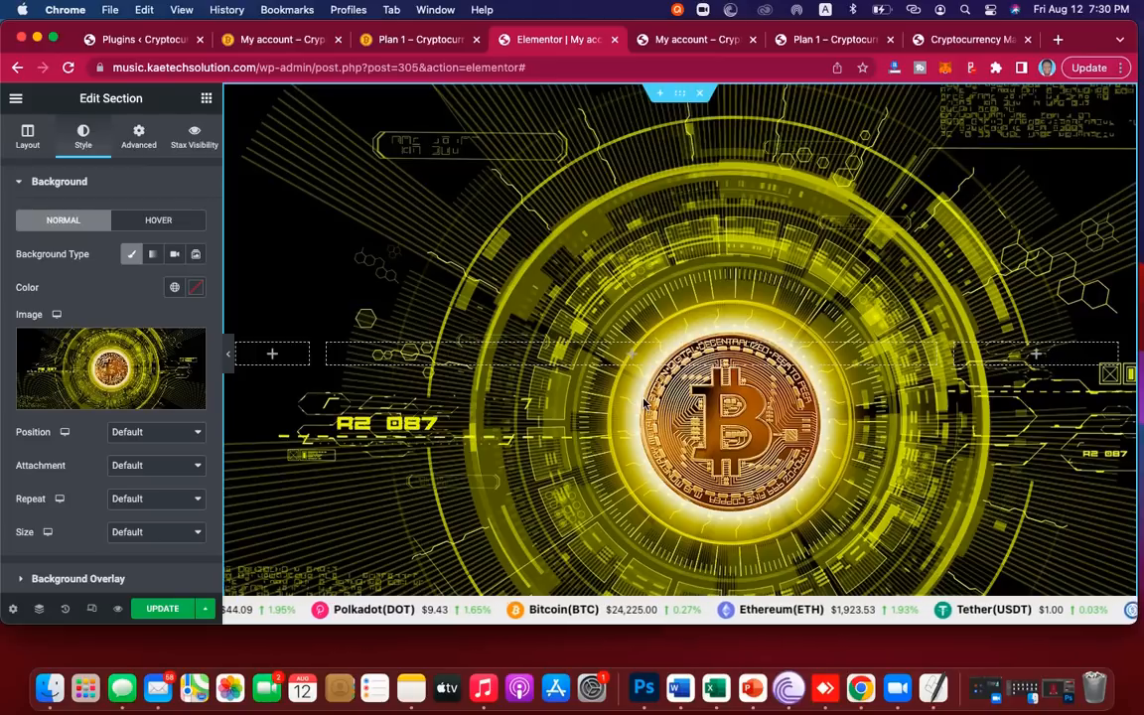
left_click(153, 435)
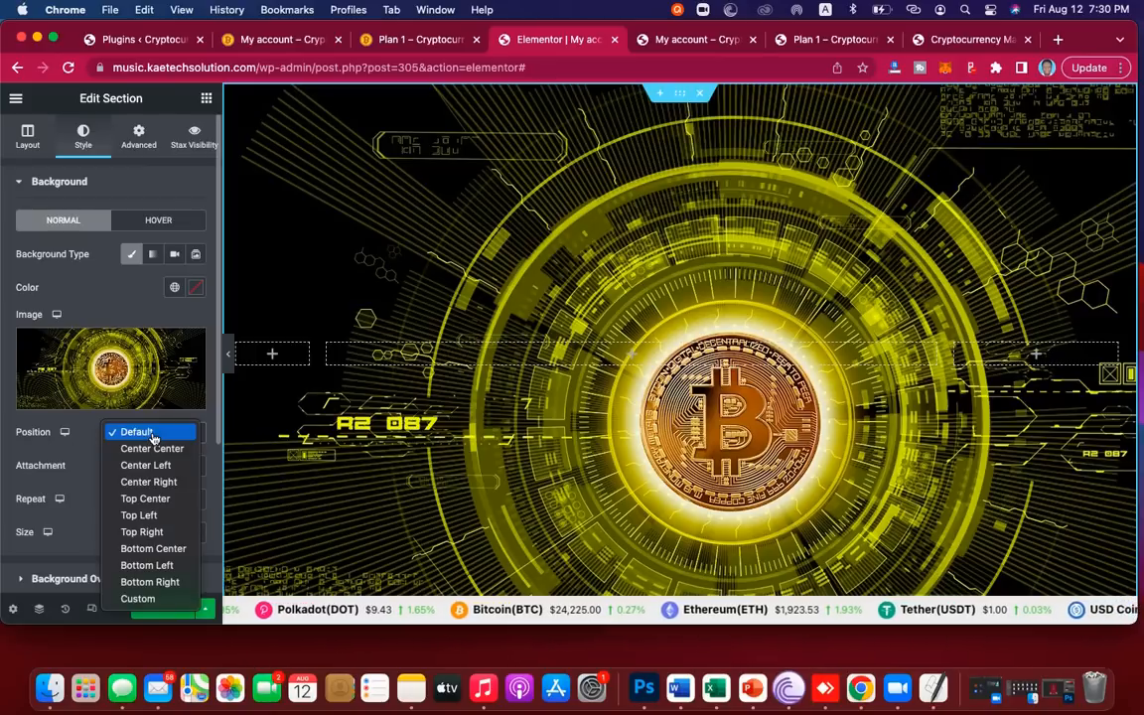
left_click(151, 450)
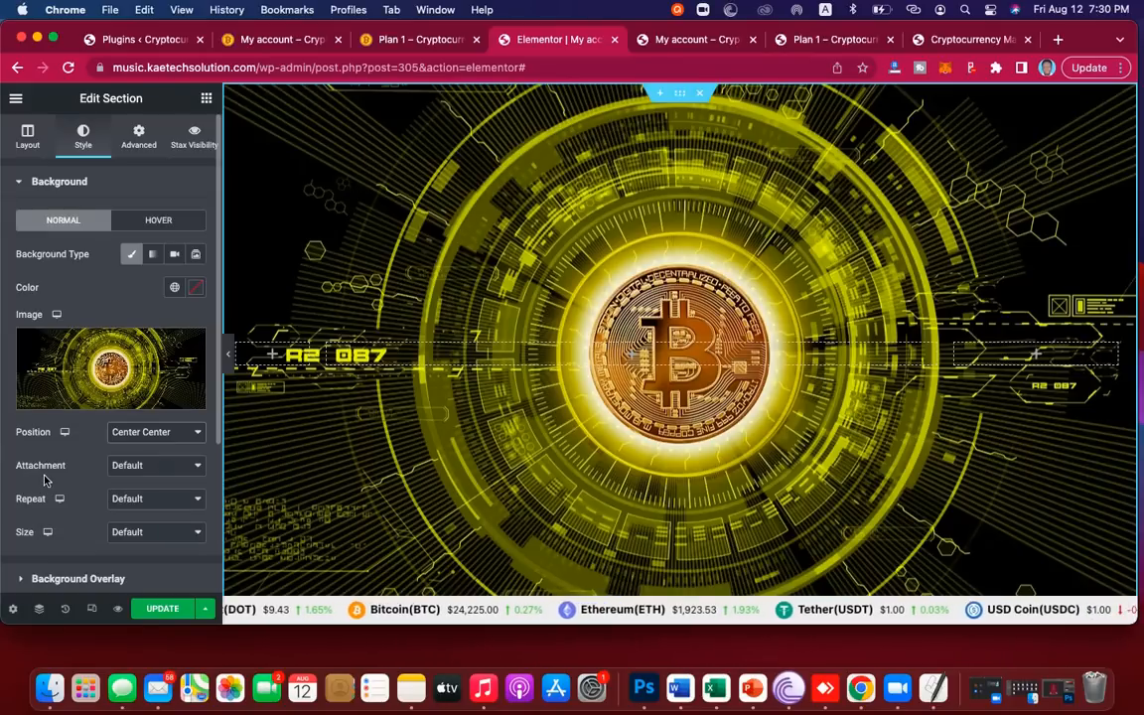
left_click(143, 466)
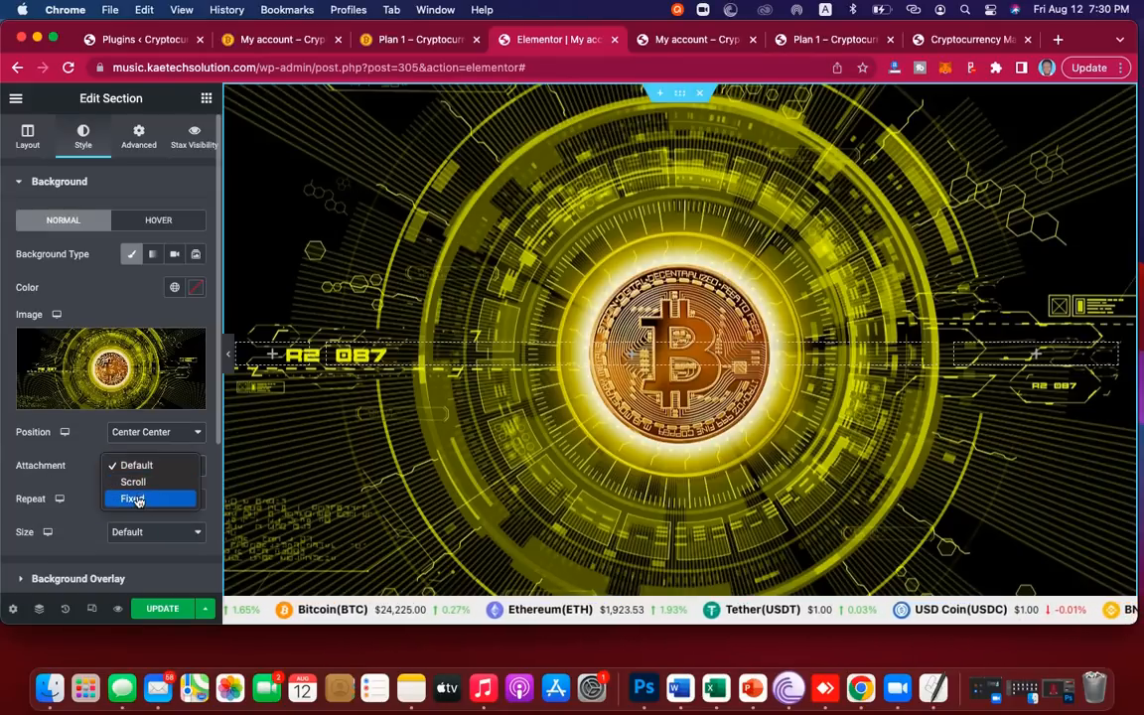
left_click(138, 499)
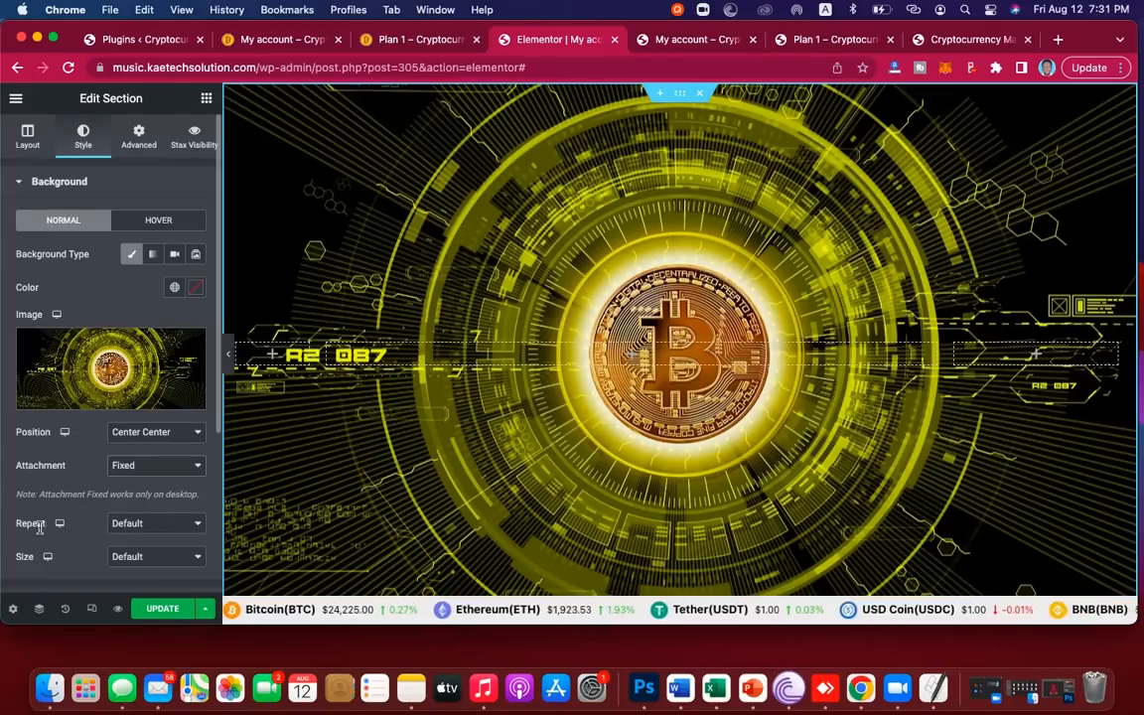
left_click(134, 524)
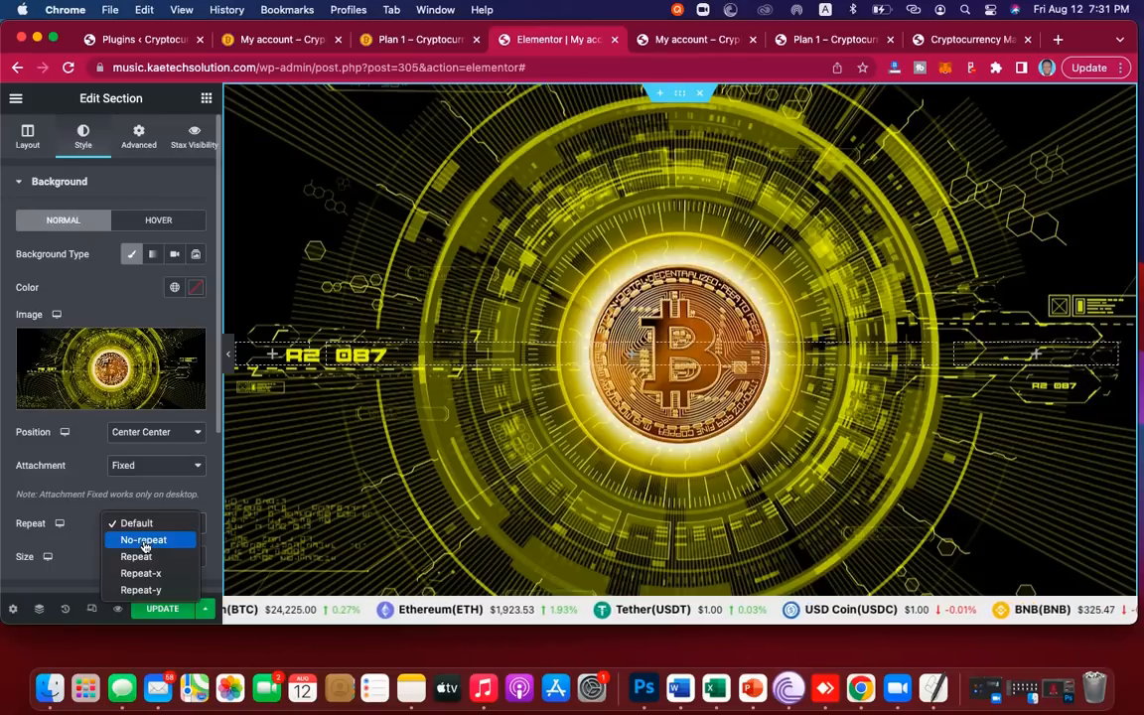
left_click(144, 541)
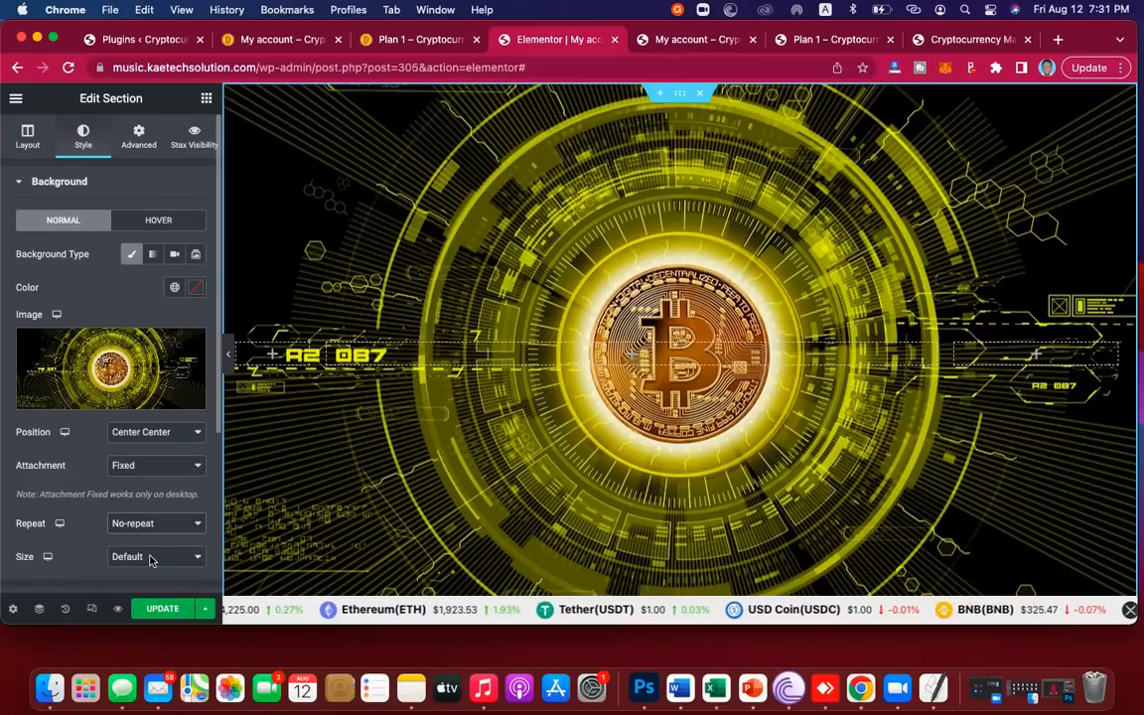
left_click(150, 559)
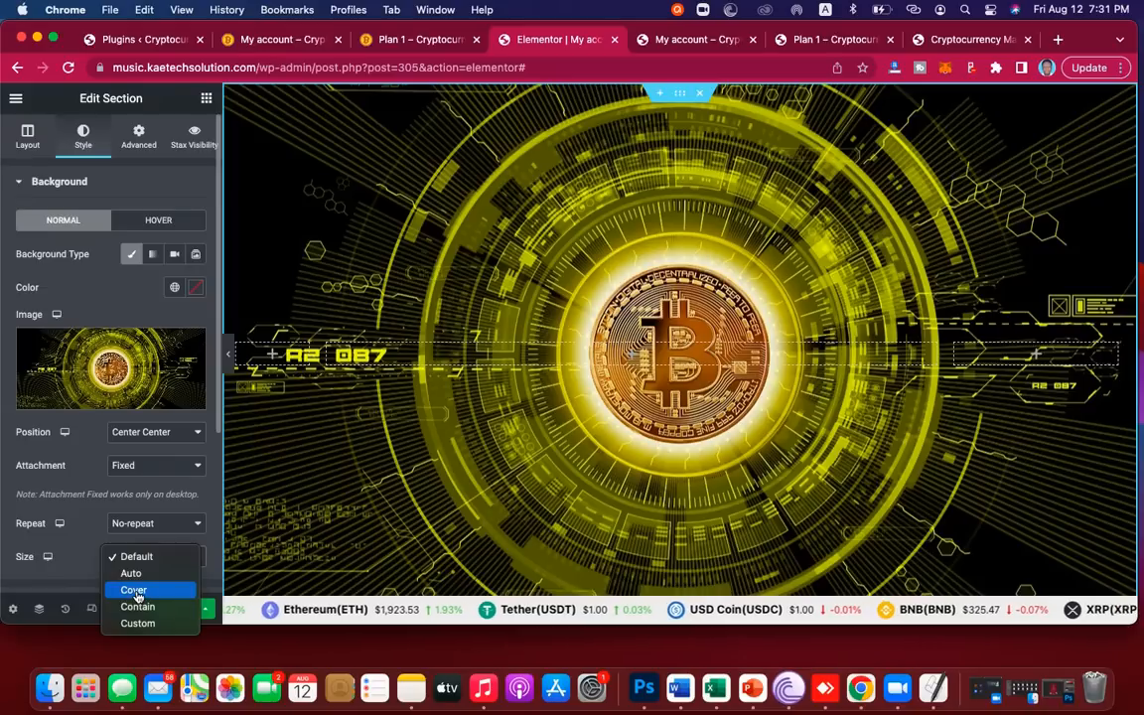
left_click(135, 591)
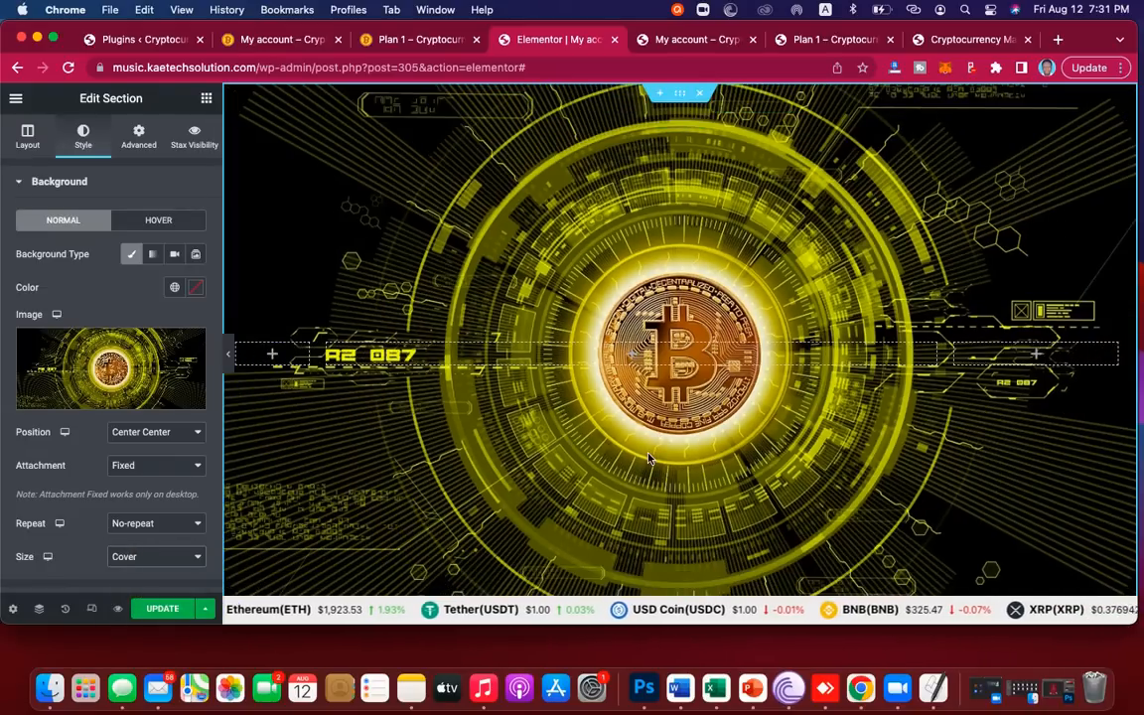
Step: Turn on a Classic background overlay for the section
scroll(643, 452, "down", 3)
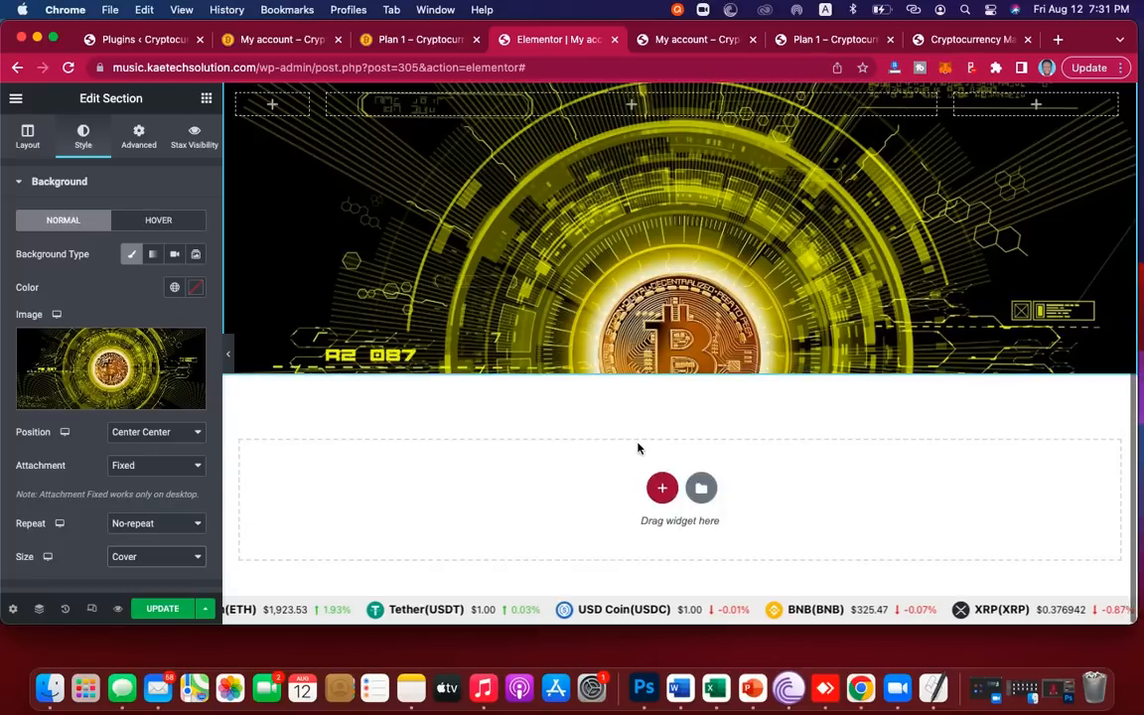
scroll(638, 449, "up", 3)
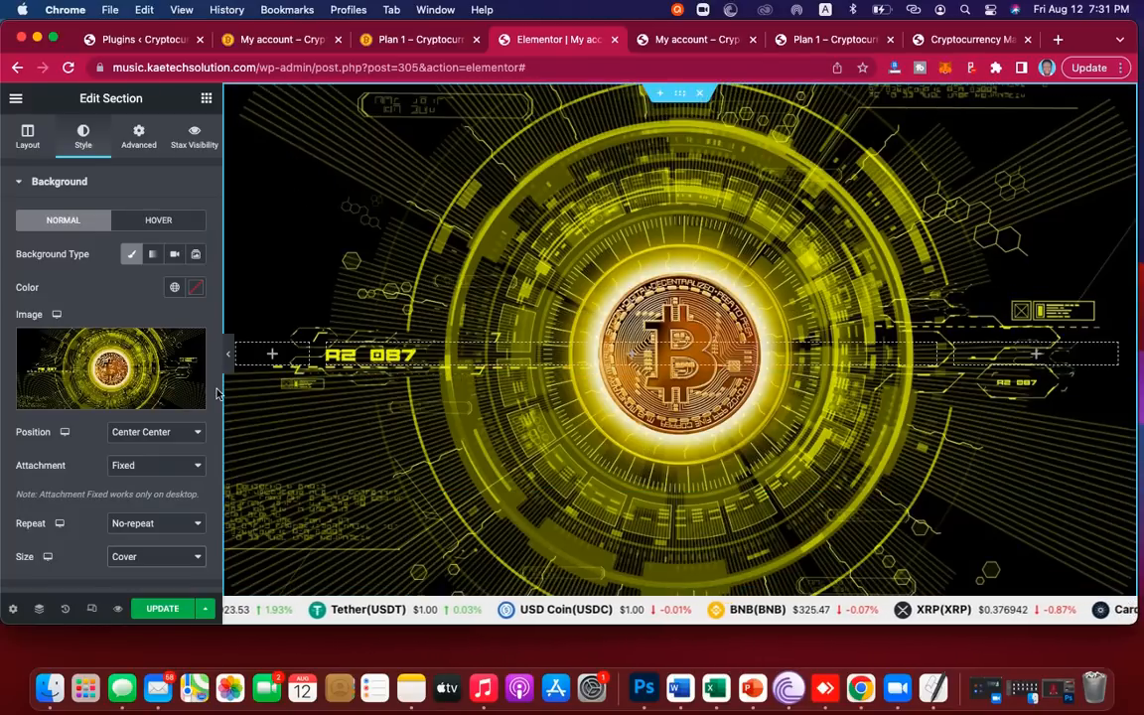
scroll(100, 268, "down", 5)
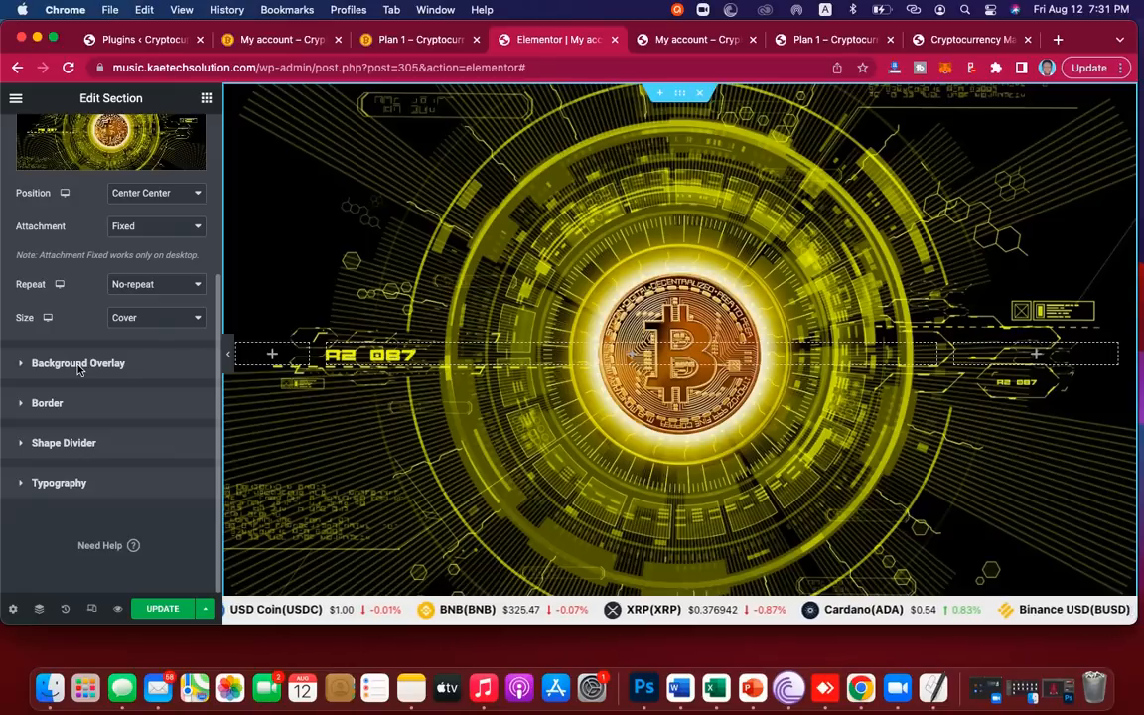
left_click(26, 366)
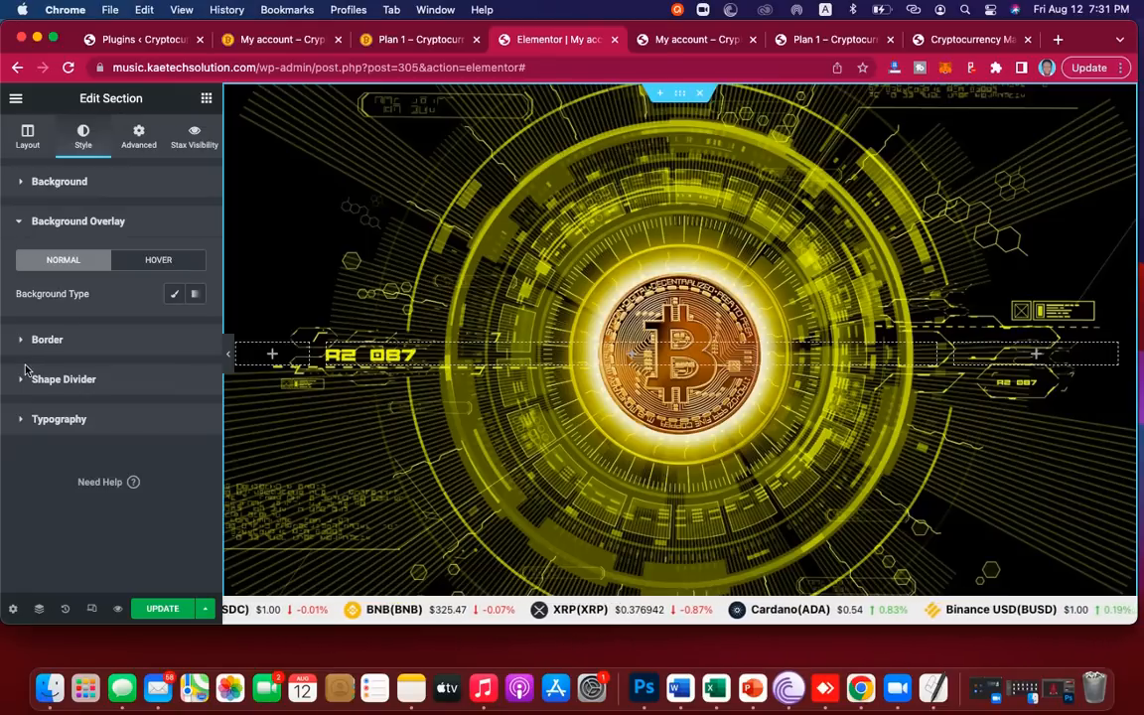
left_click(174, 296)
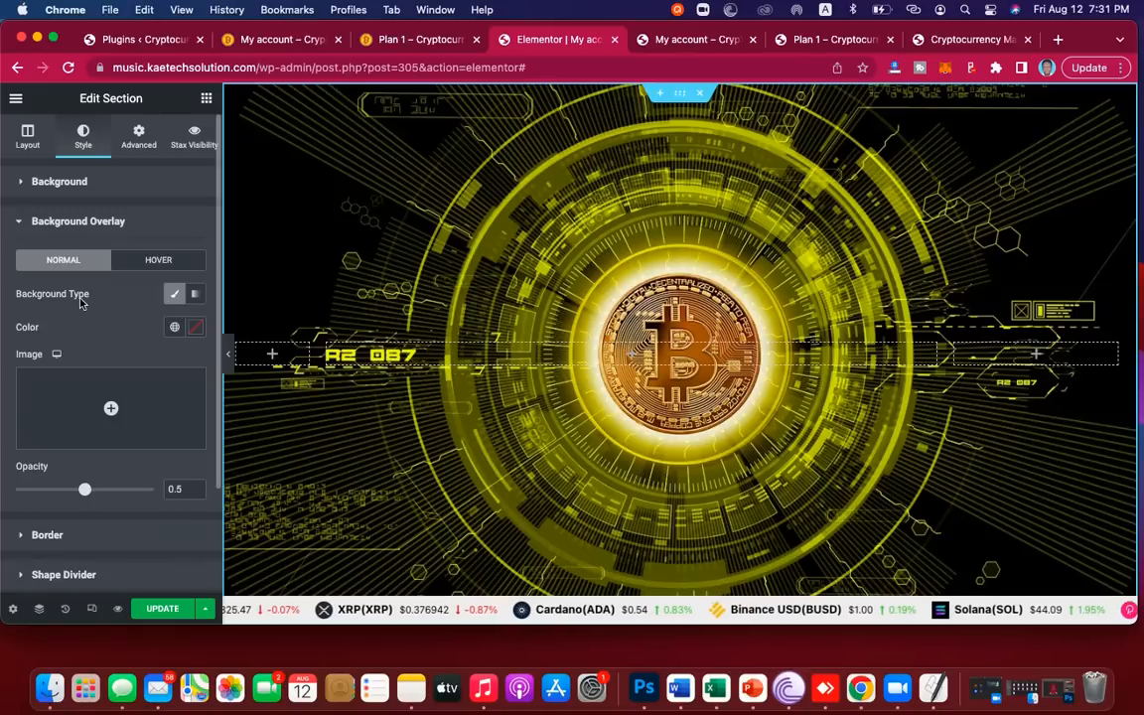
Step: Set the overlay colour to black #000000
left_click(197, 330)
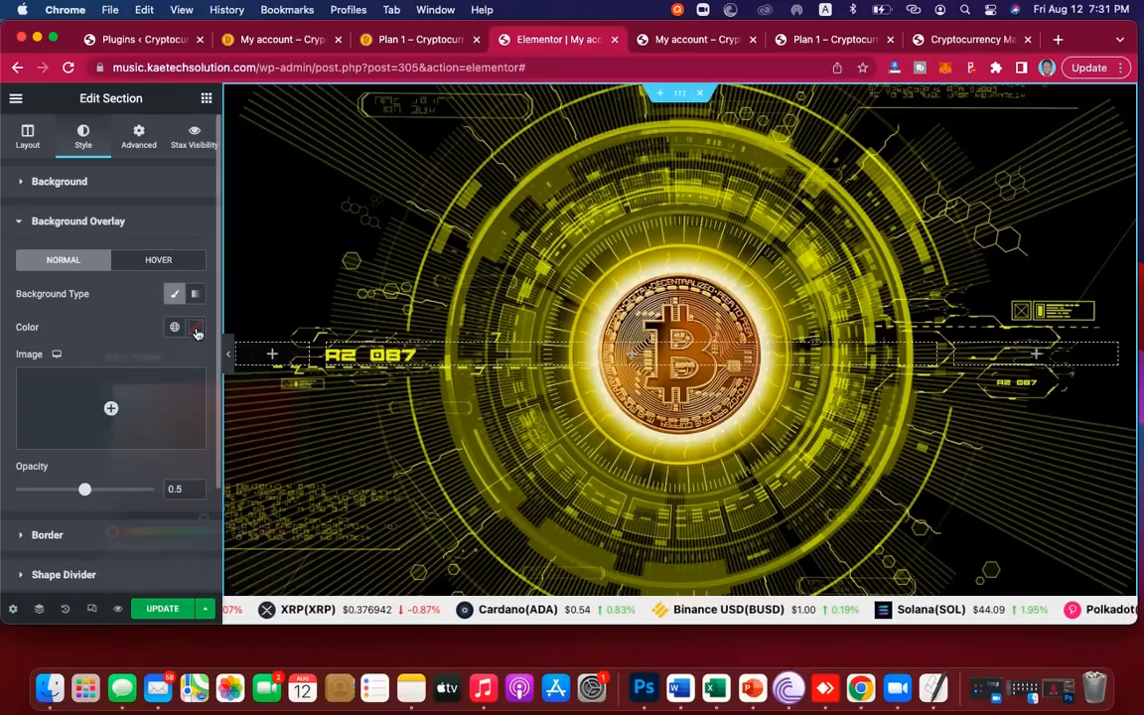
left_click(119, 516)
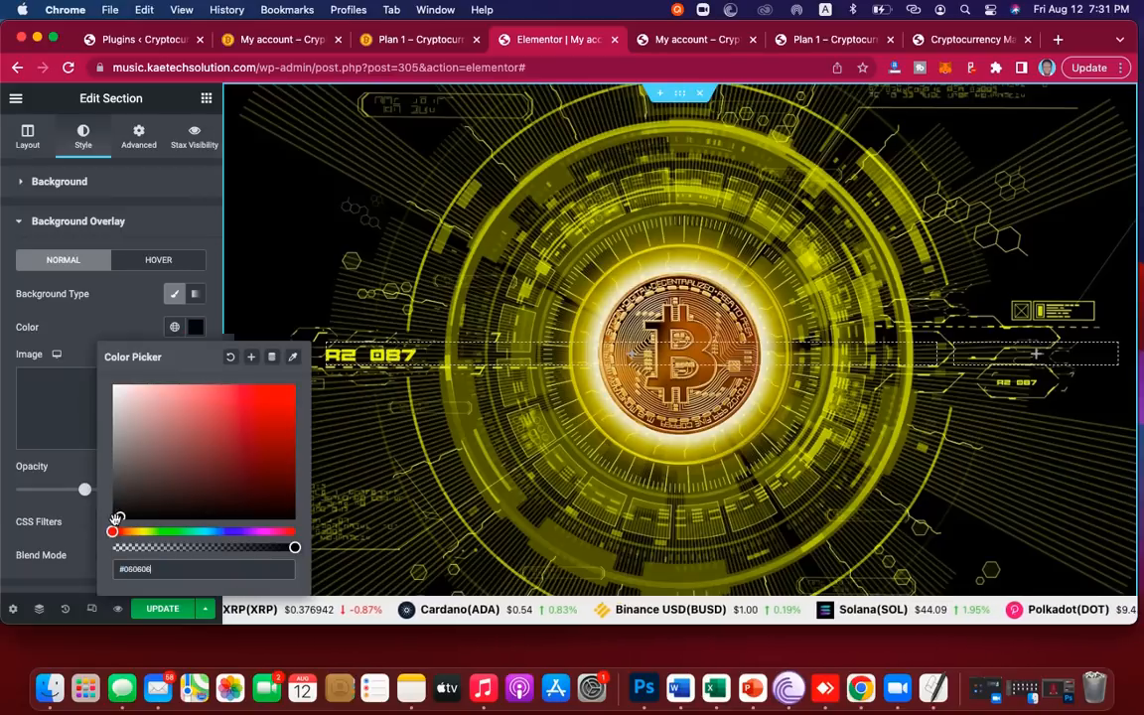
left_click_drag(100, 534, 100, 527)
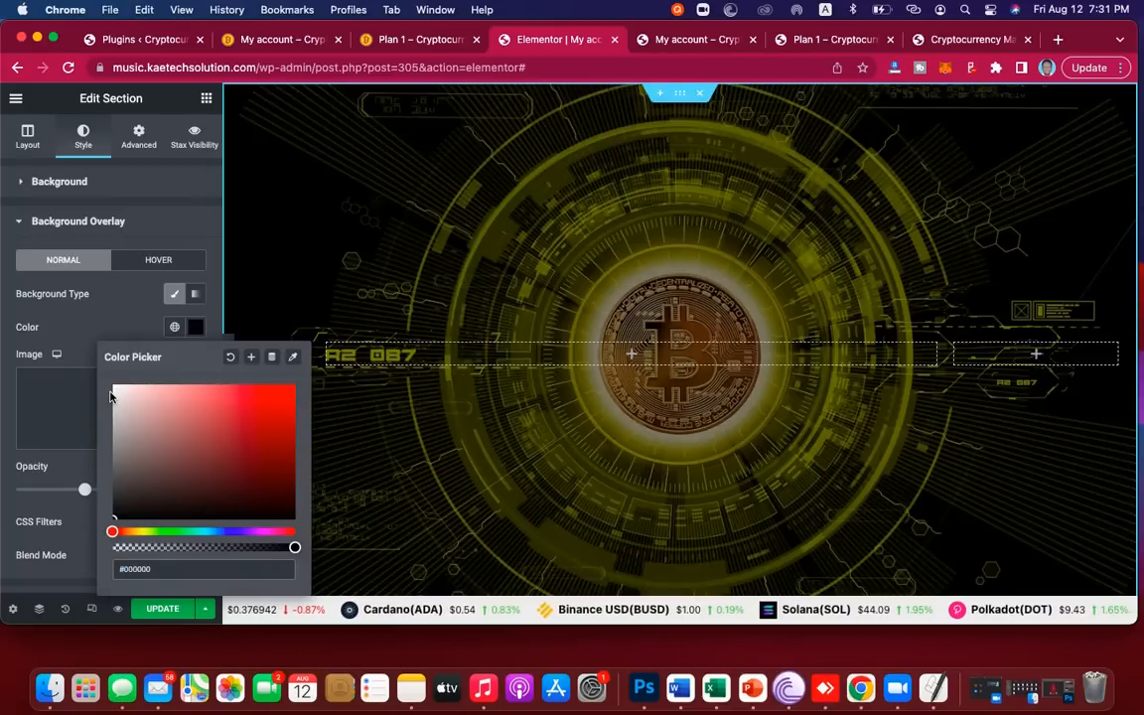
left_click(91, 330)
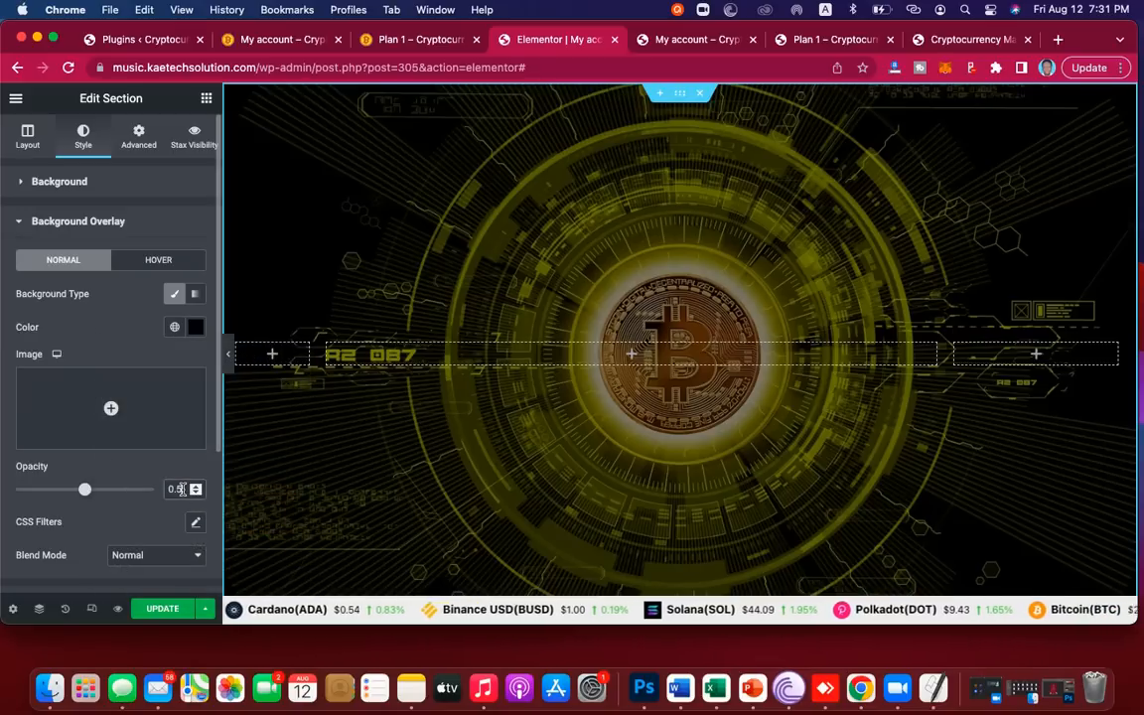
Step: Set the overlay opacity to 0.85 and preview the page with the panel hidden
key("BackSpace")
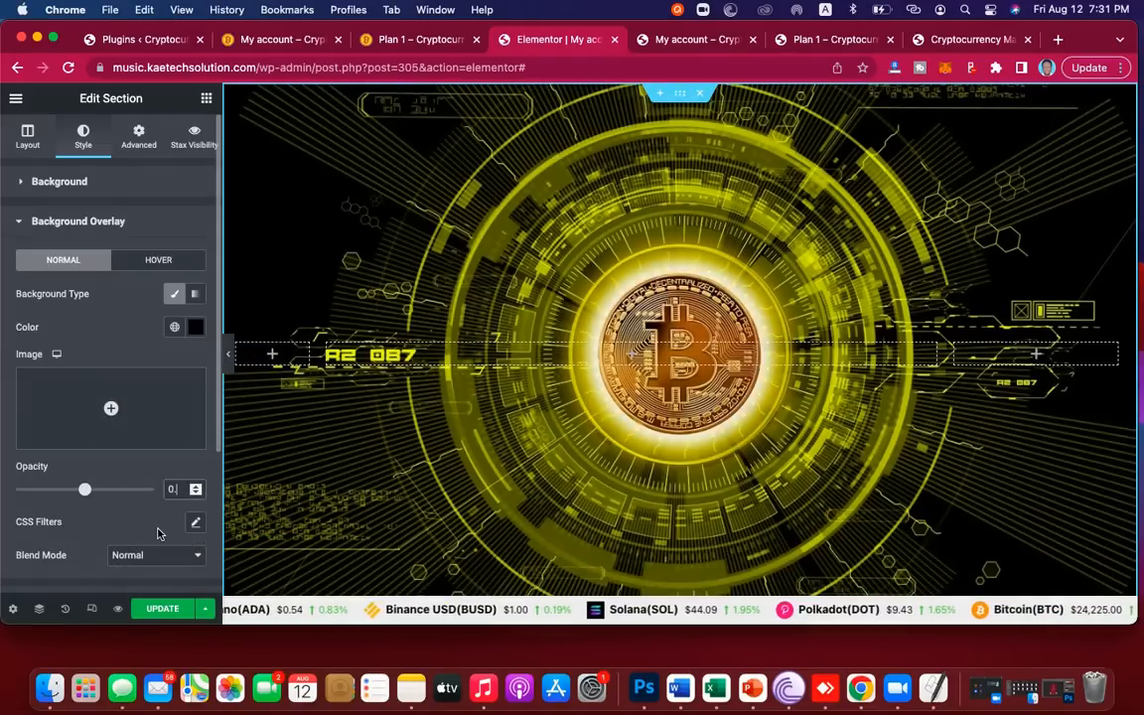
type("9")
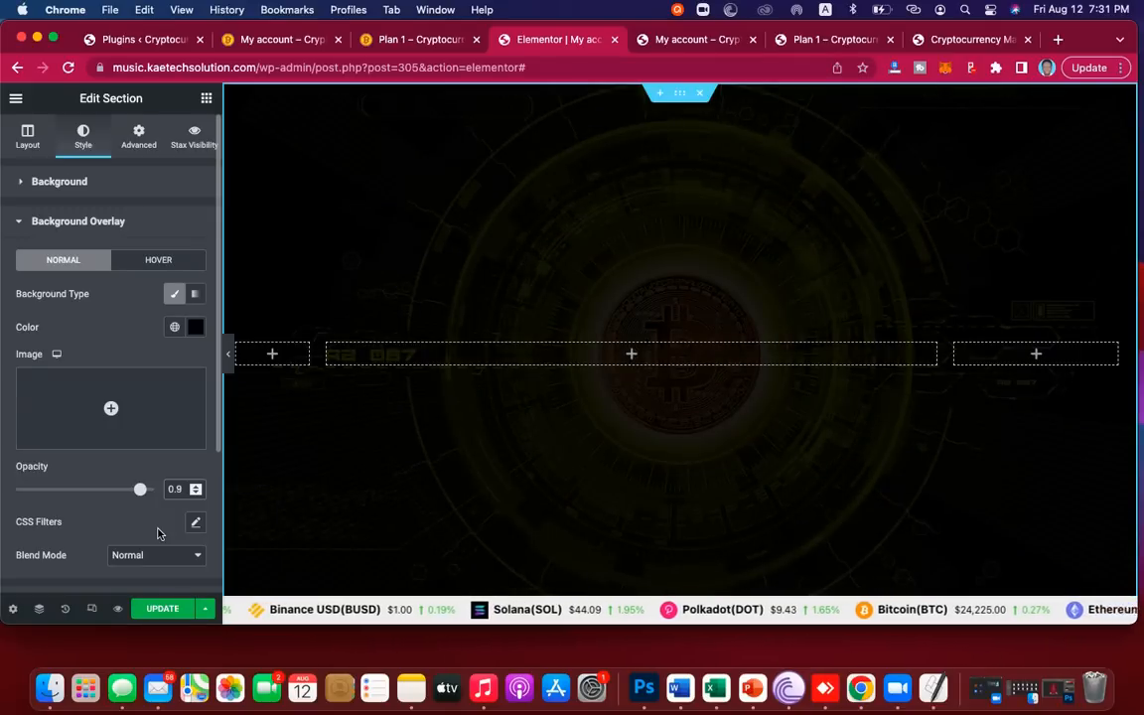
scroll(707, 416, "down", 3)
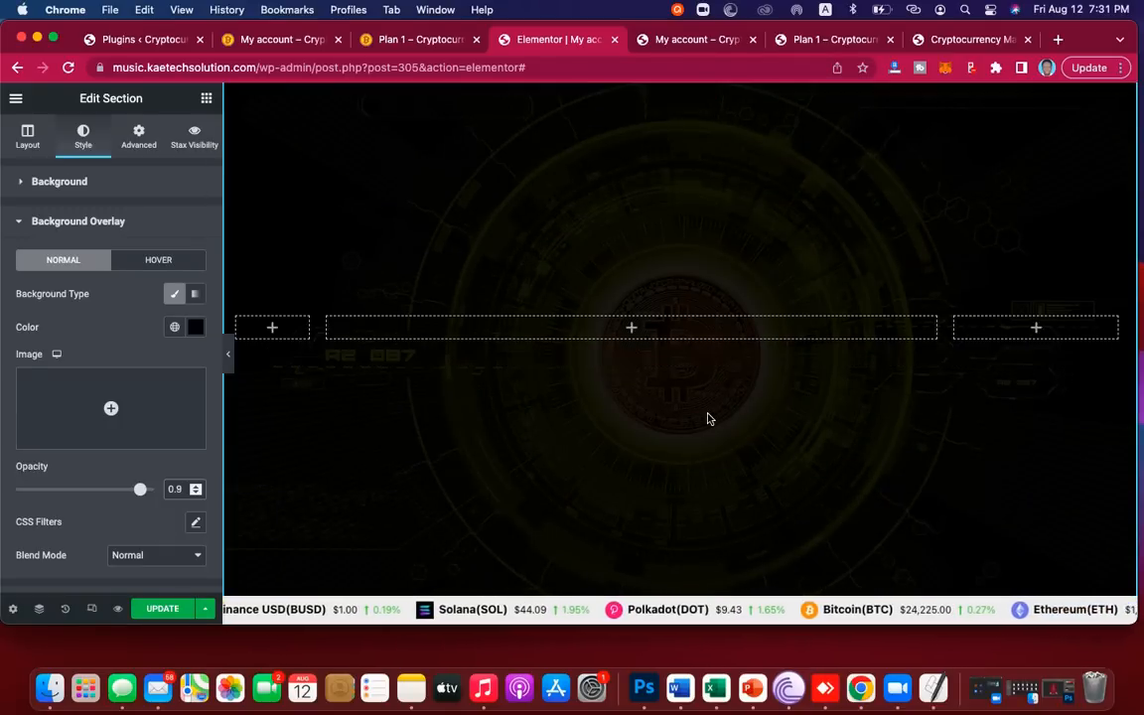
scroll(707, 418, "up", 3)
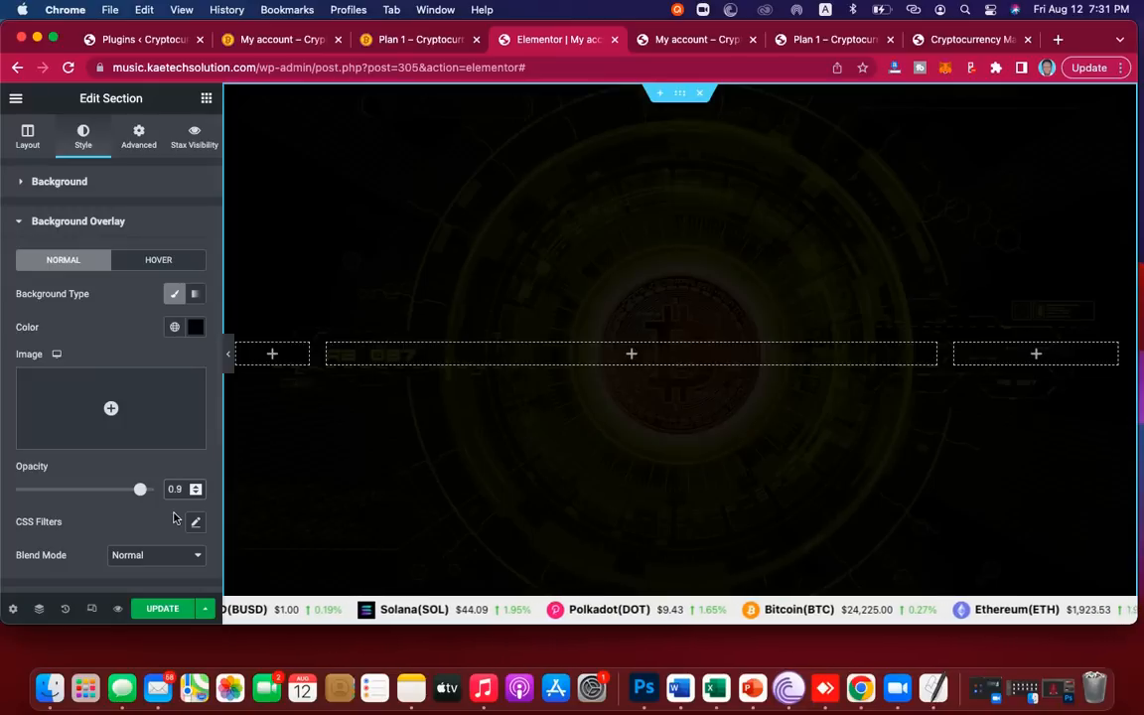
key("BackSpace")
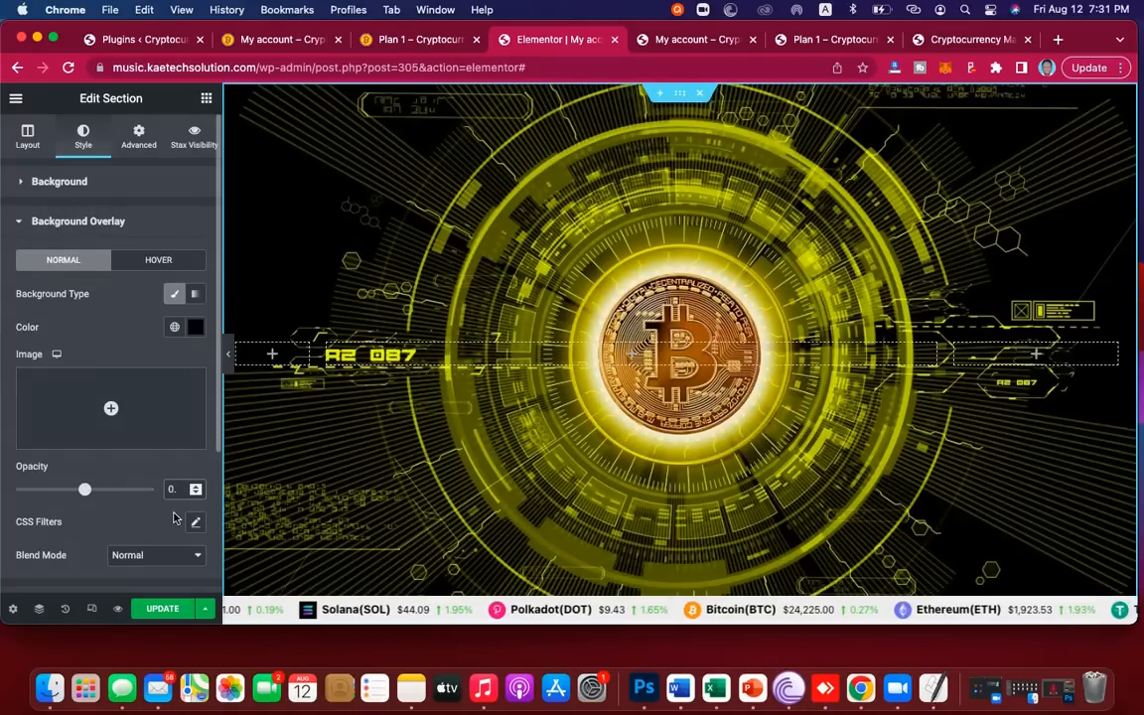
type("85")
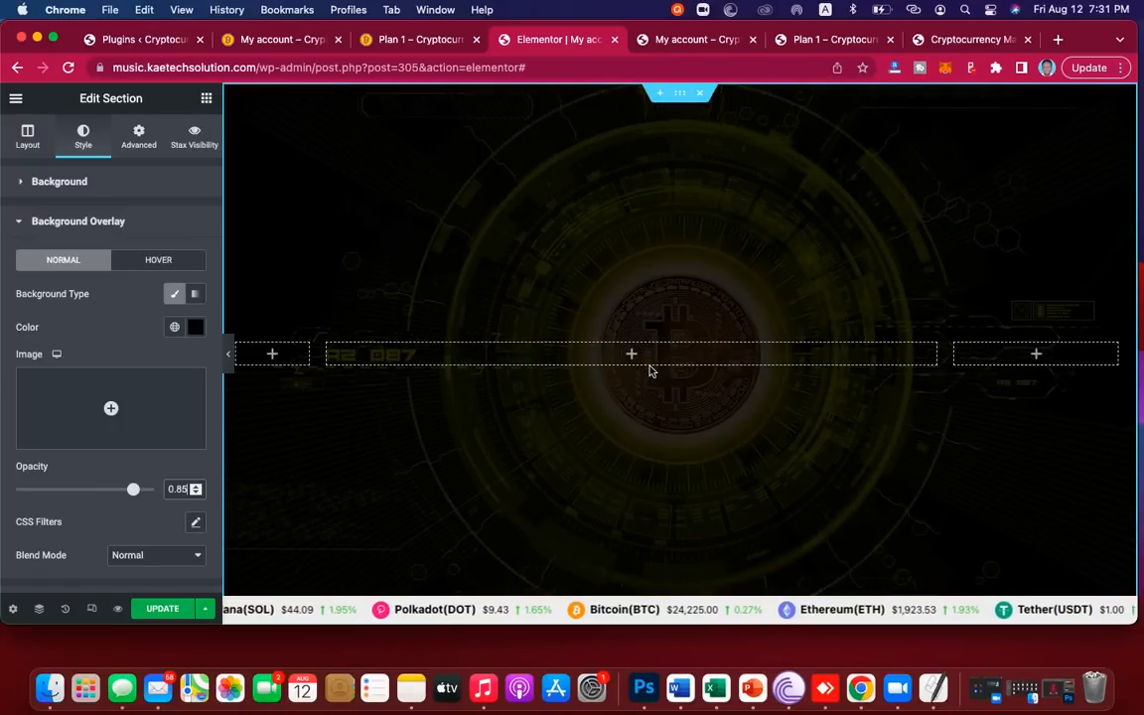
left_click(695, 303)
scroll(695, 303, "down", 3)
scroll(695, 303, "up", 3)
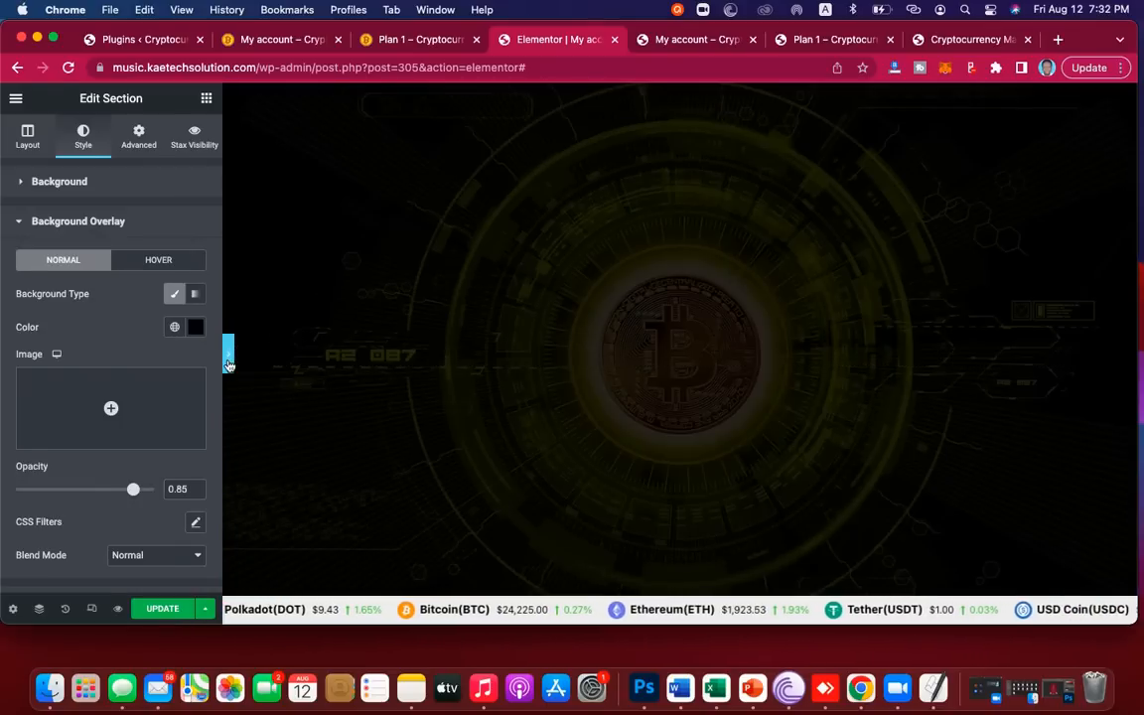
left_click(228, 364)
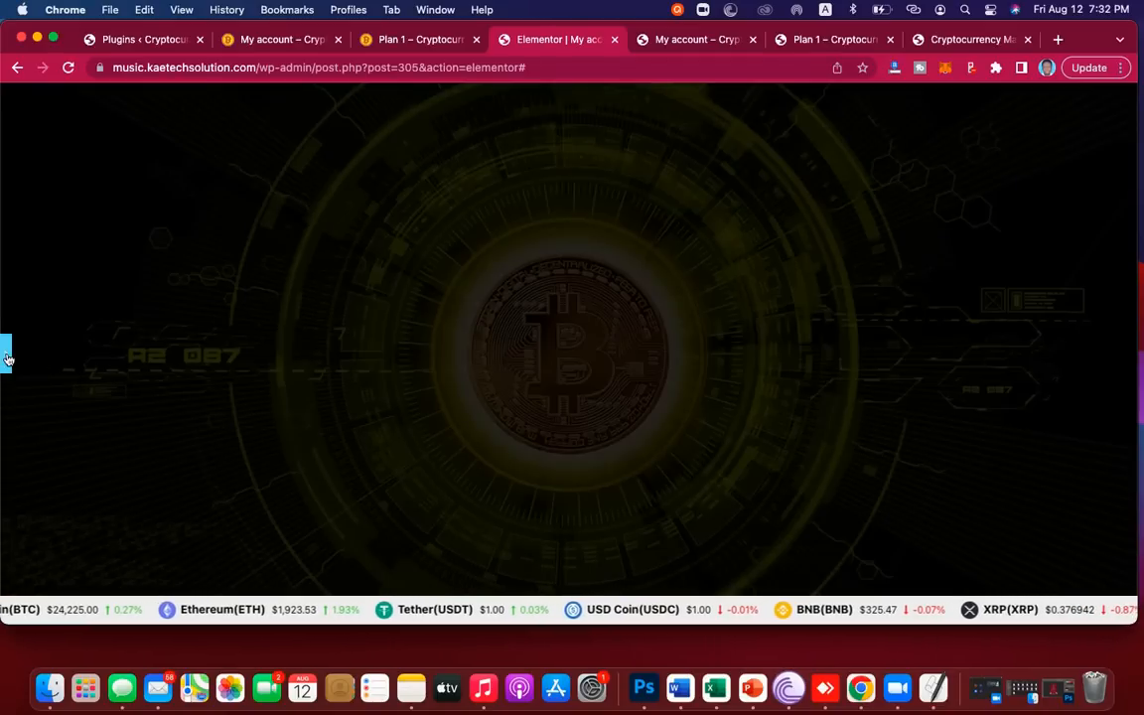
Step: Add a Shortcode widget to the middle column containing [woocommerce_my_account]
left_click(7, 358)
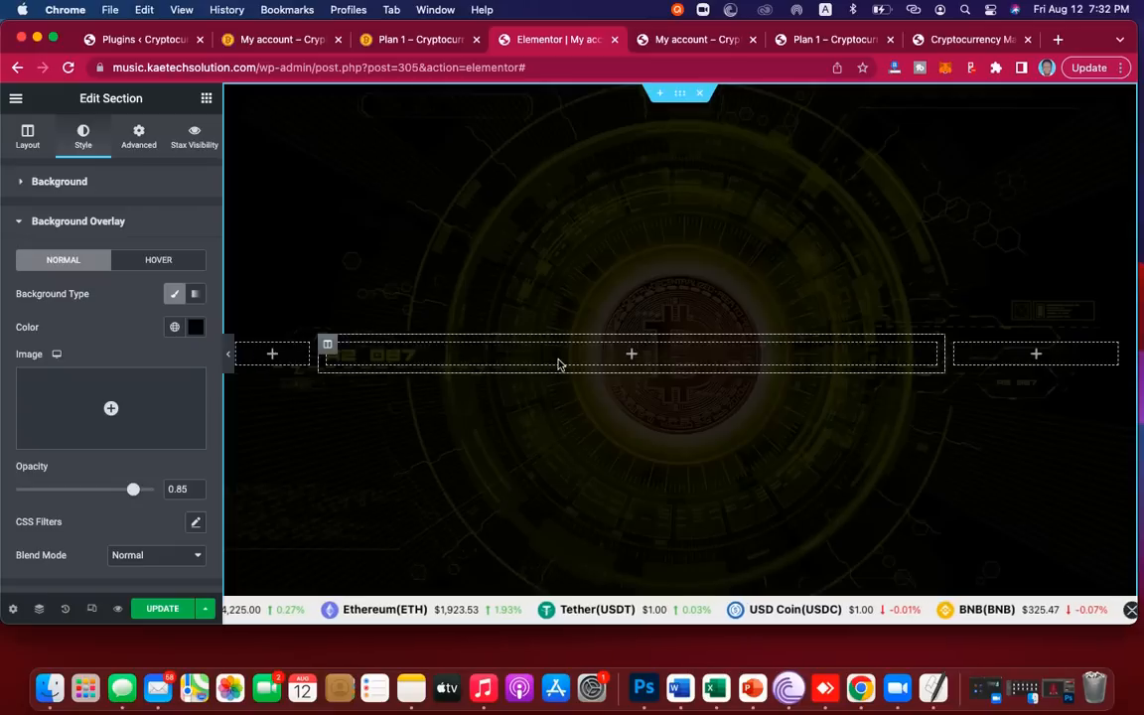
left_click(629, 355)
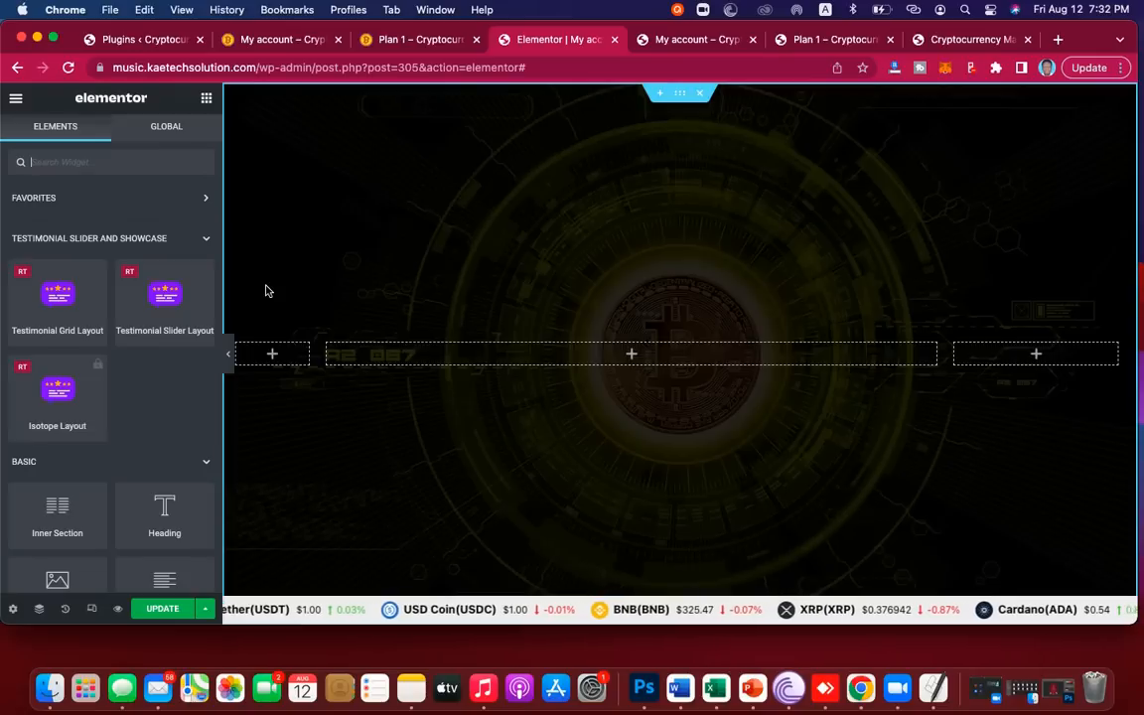
type("shortco")
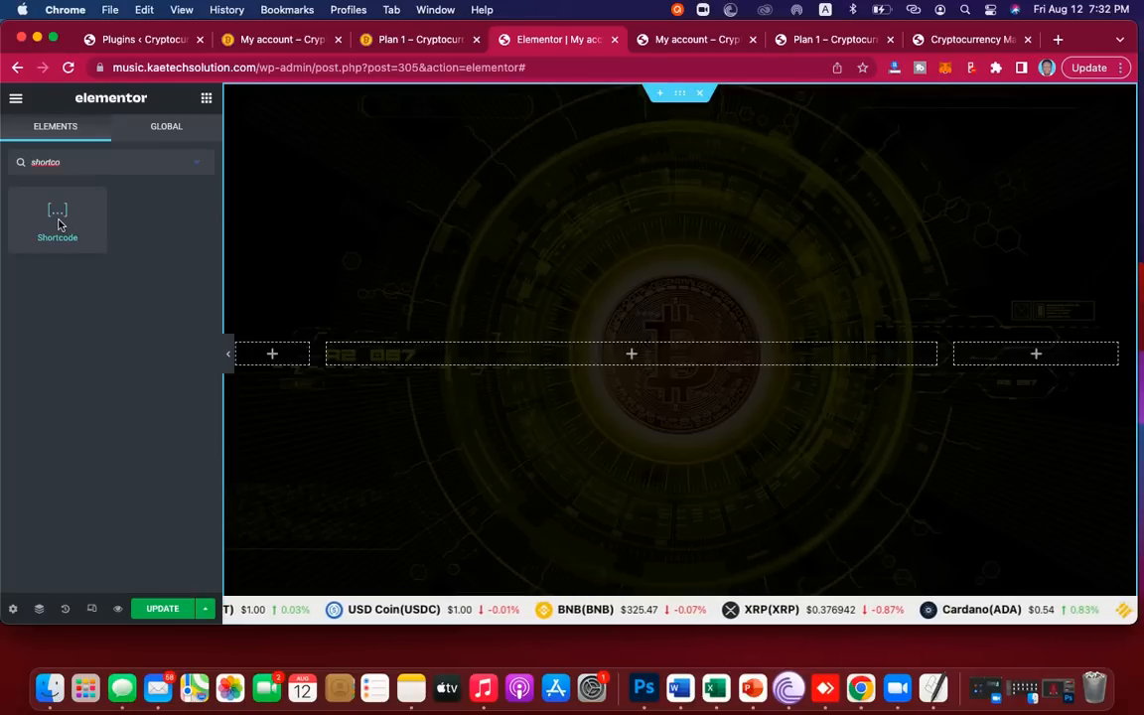
left_click_drag(460, 311, 629, 353)
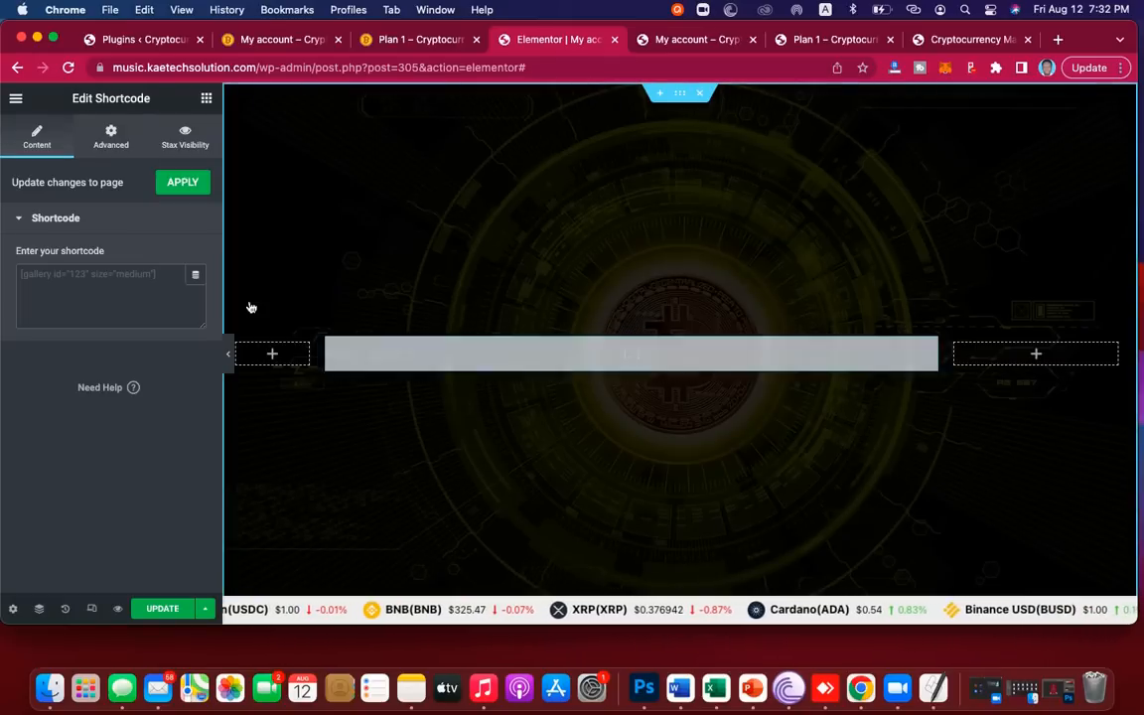
left_click(118, 279)
type("[woocommerce_my_account]")
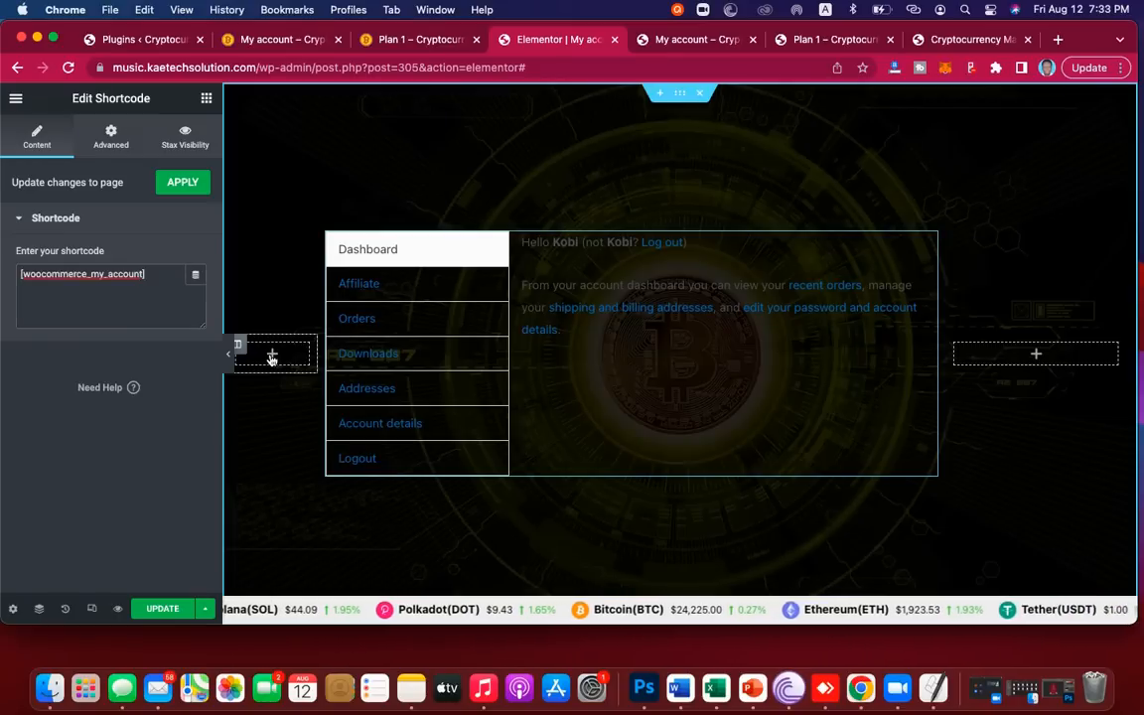
left_click(271, 356)
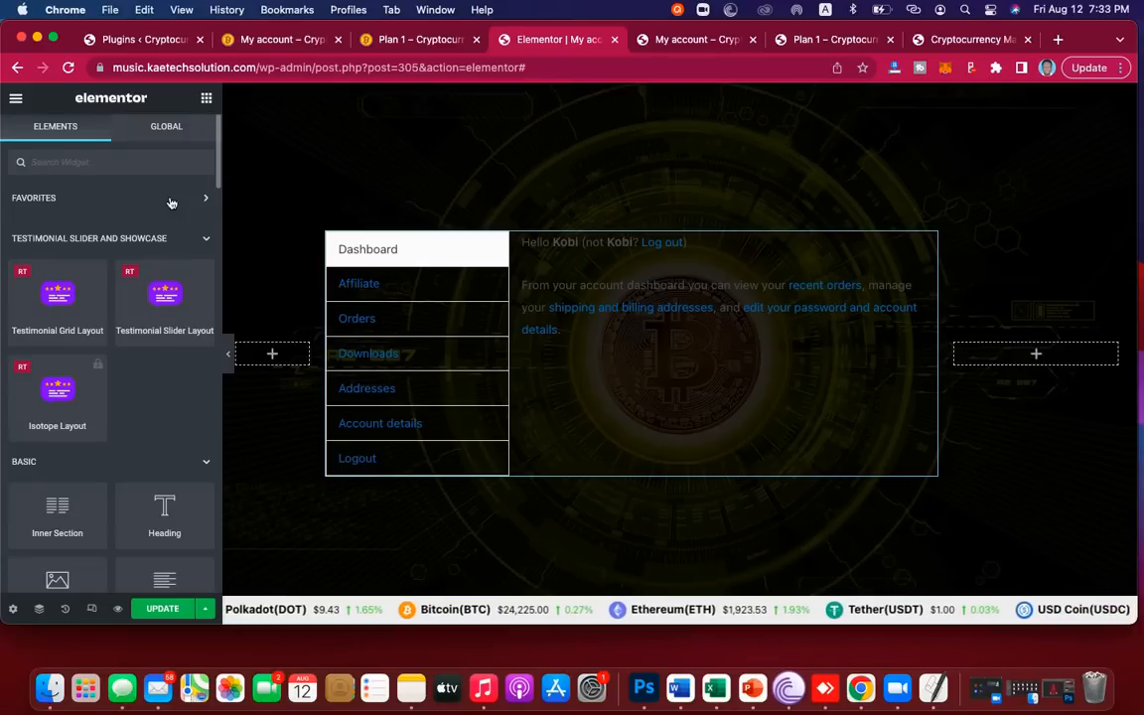
Step: Add a Button widget to the left column labelled 'Dashboard' and preview it
type("butt")
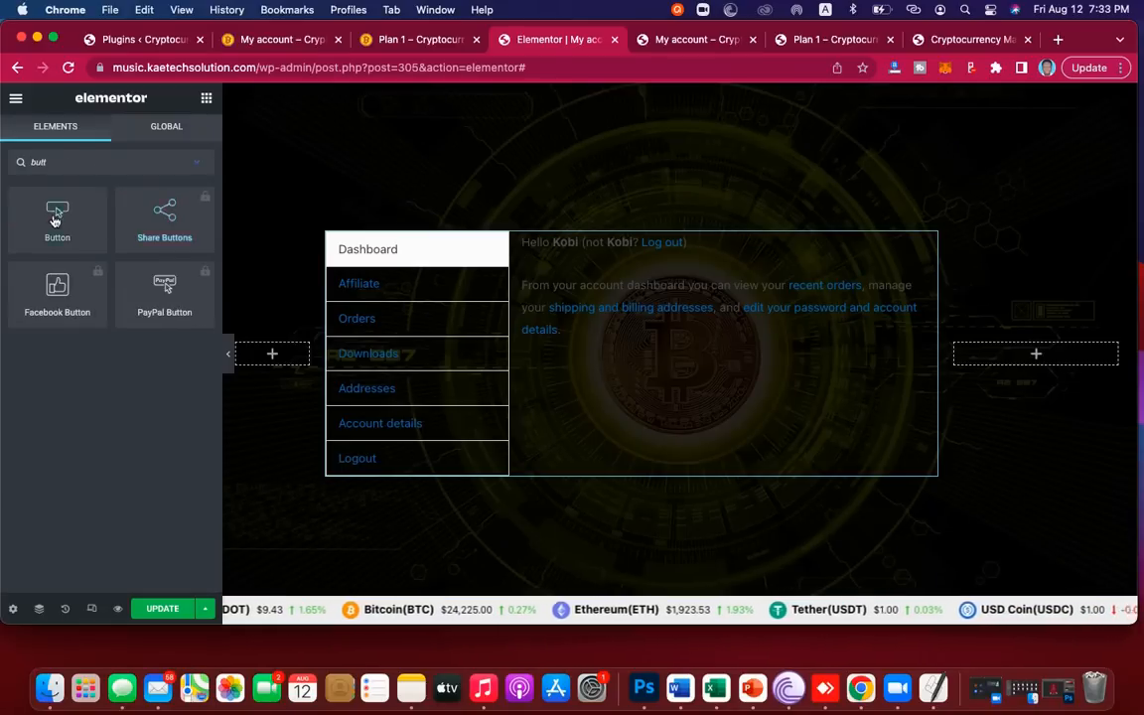
left_click_drag(54, 211, 265, 360)
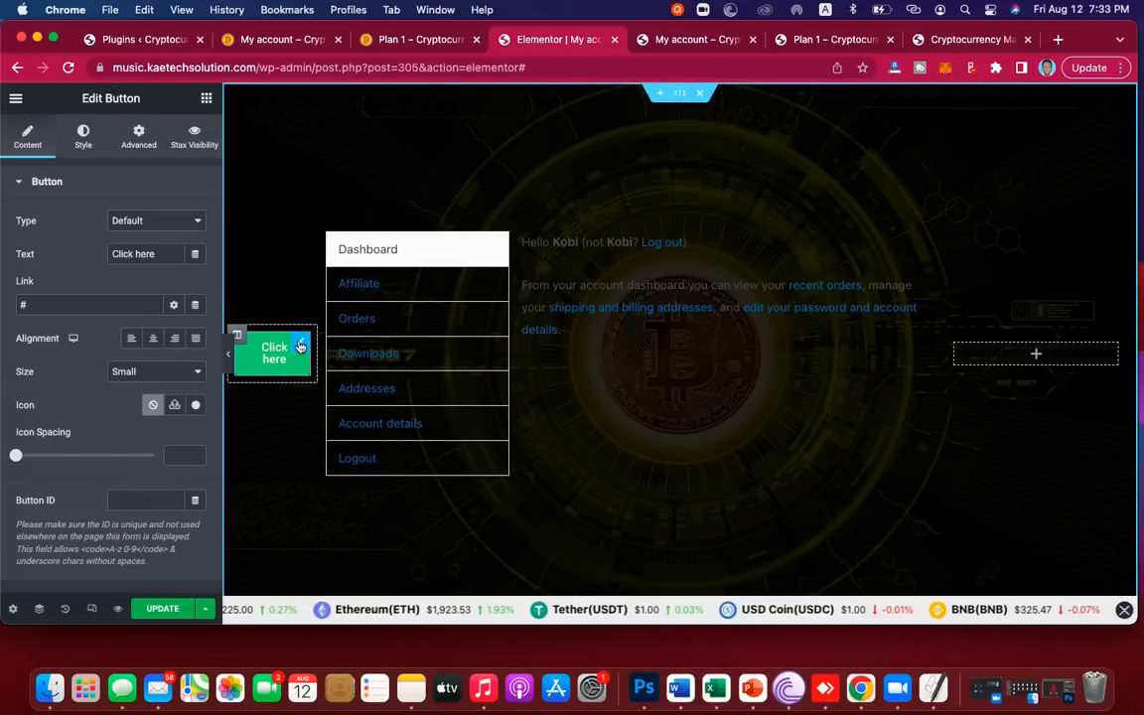
left_click_drag(157, 254, 74, 251)
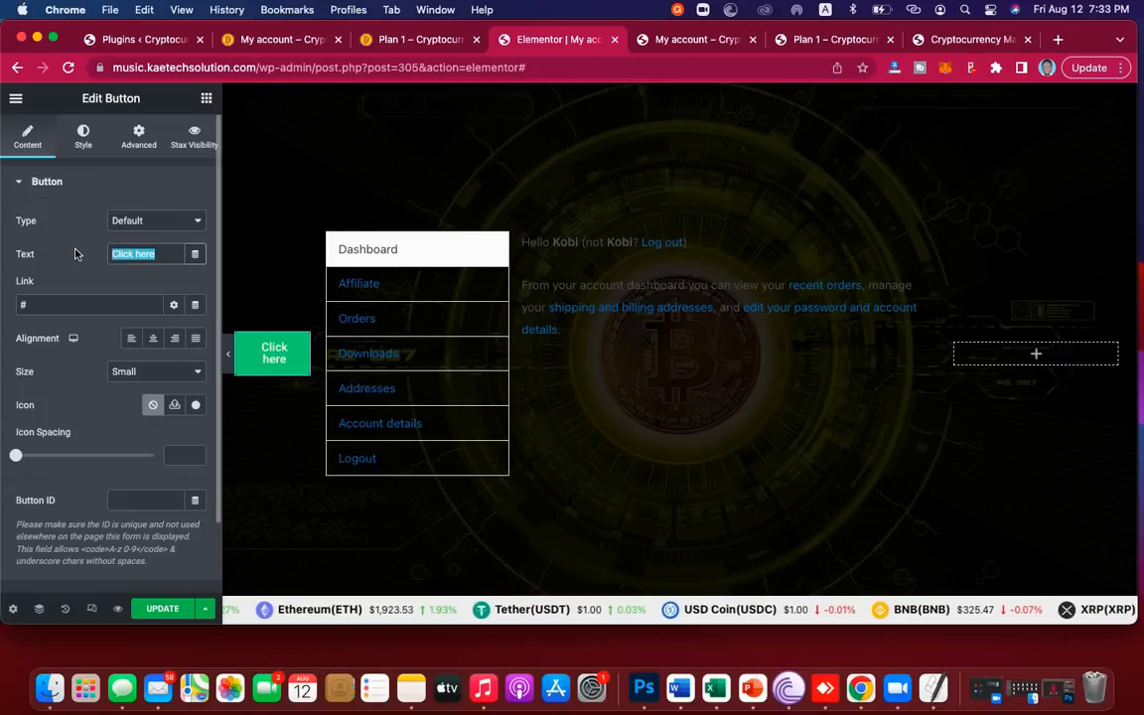
type("Dashboard")
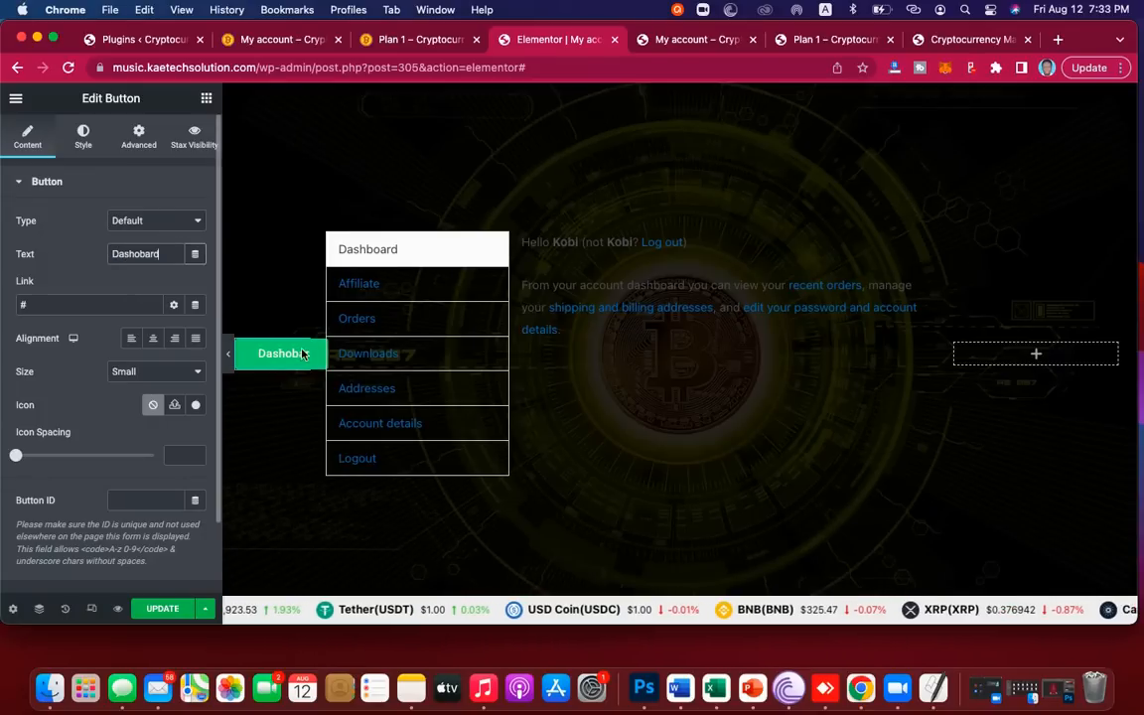
left_click(228, 361)
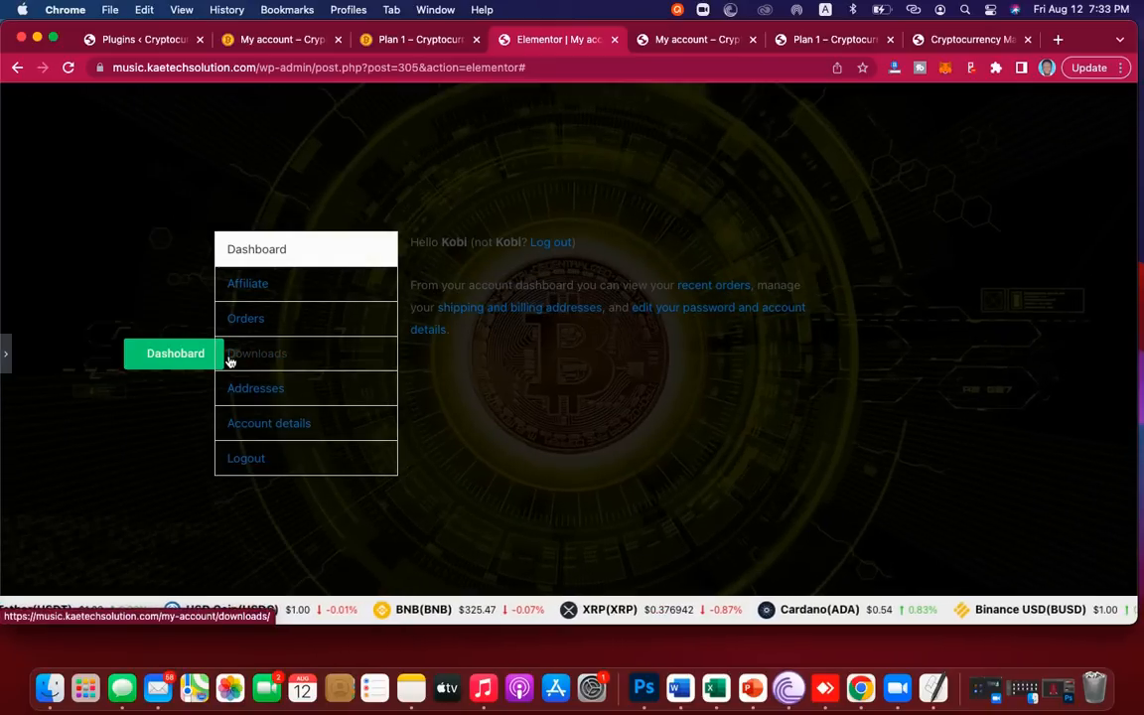
left_click(7, 367)
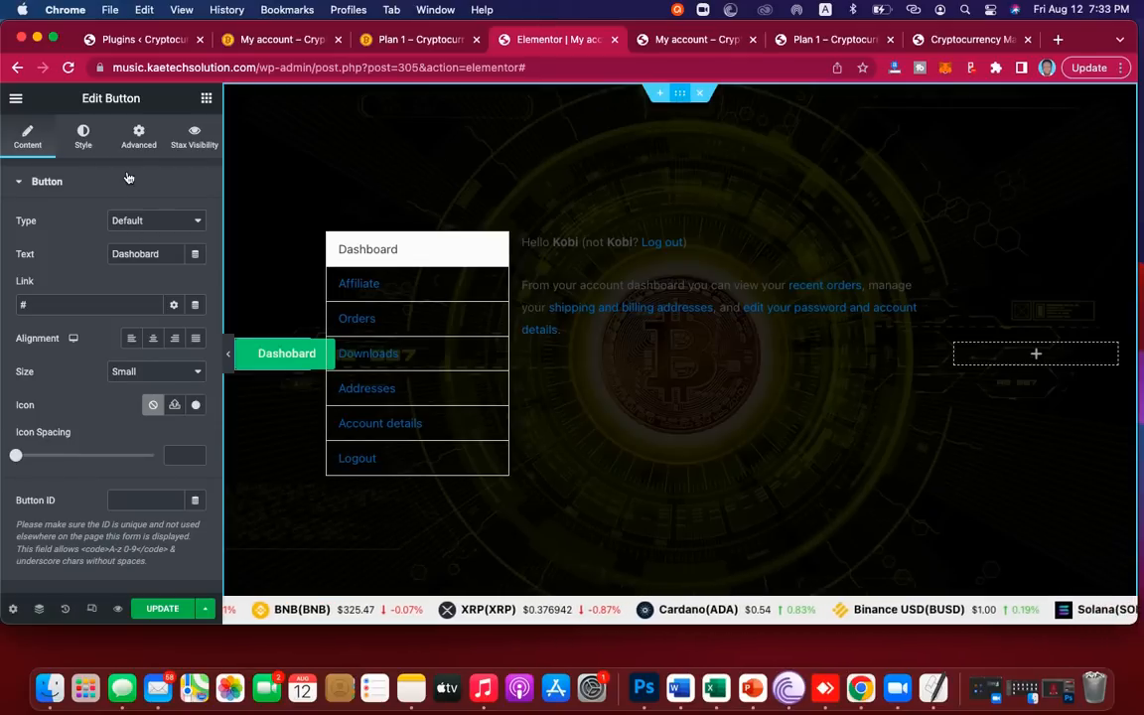
left_click(477, 159)
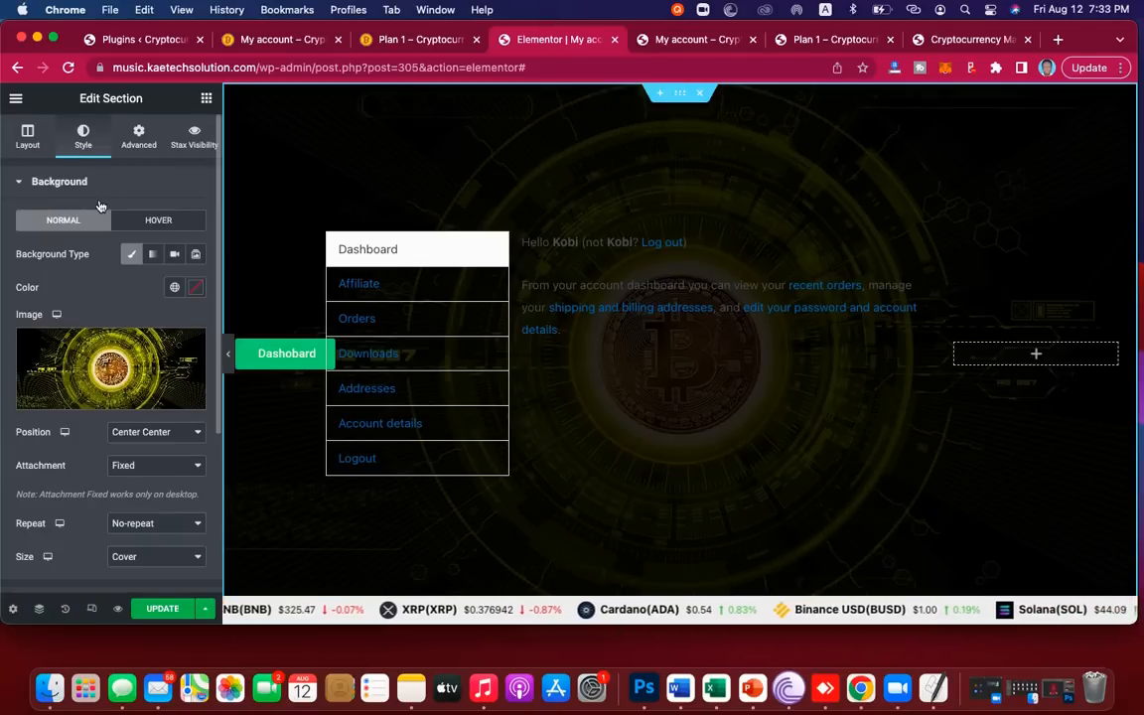
Step: Set section Content Width to Full Width, enable Stretch Section, and preview
left_click(29, 144)
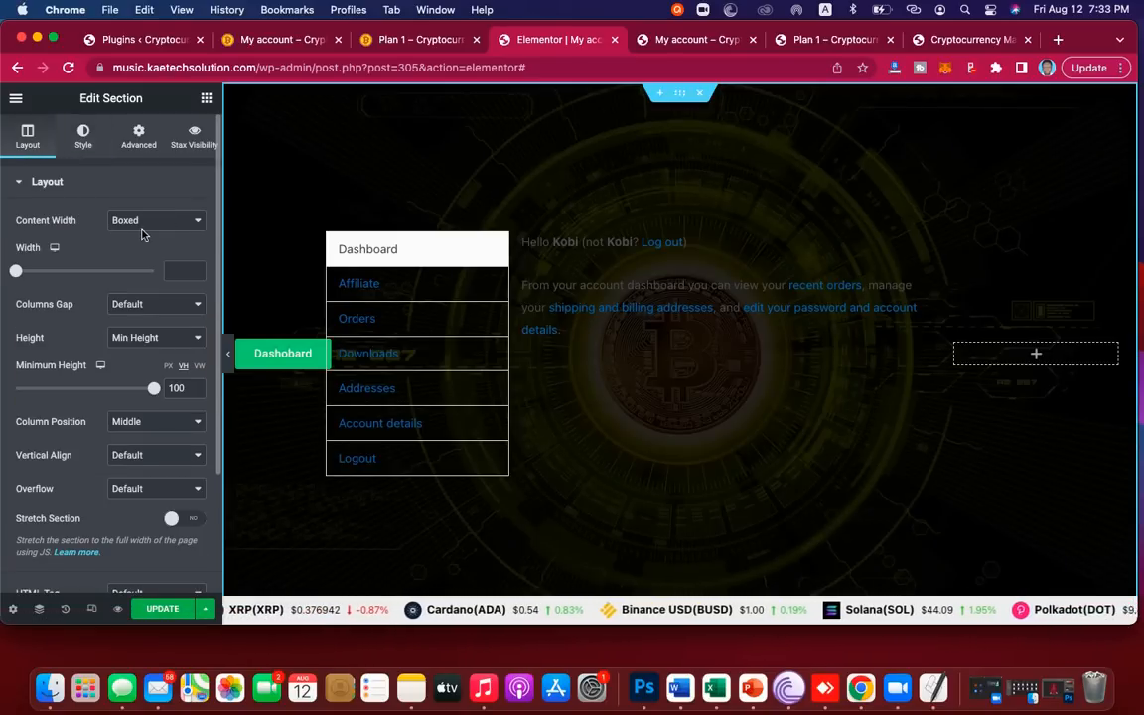
left_click(144, 227)
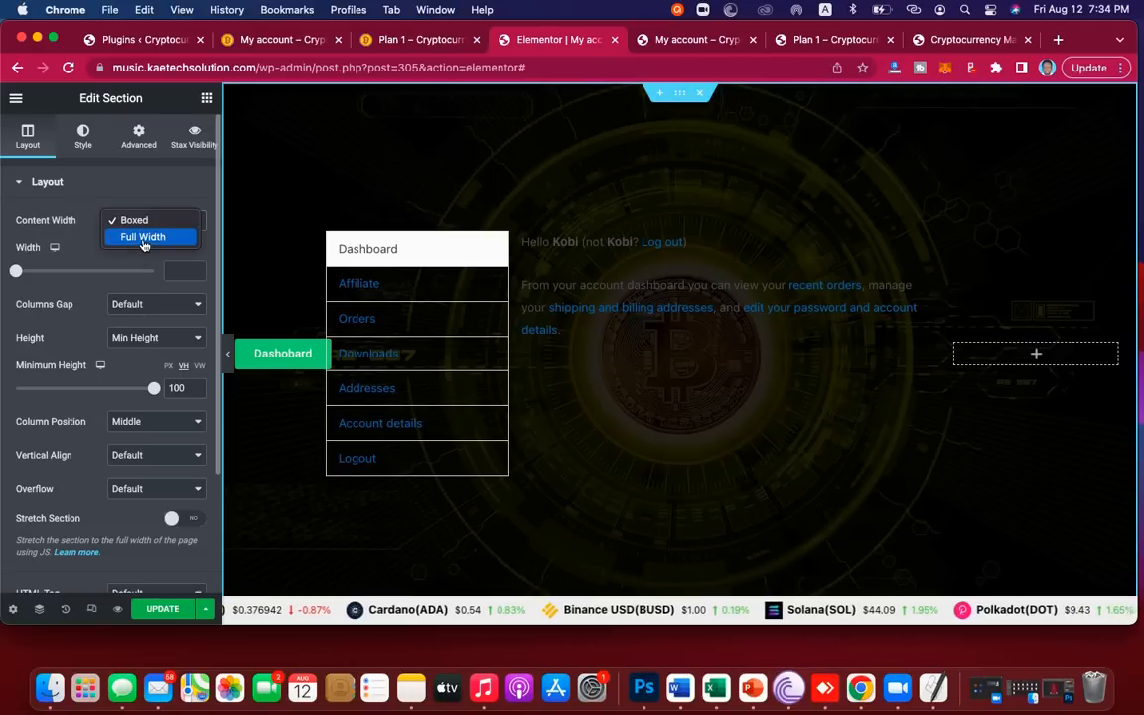
left_click(144, 245)
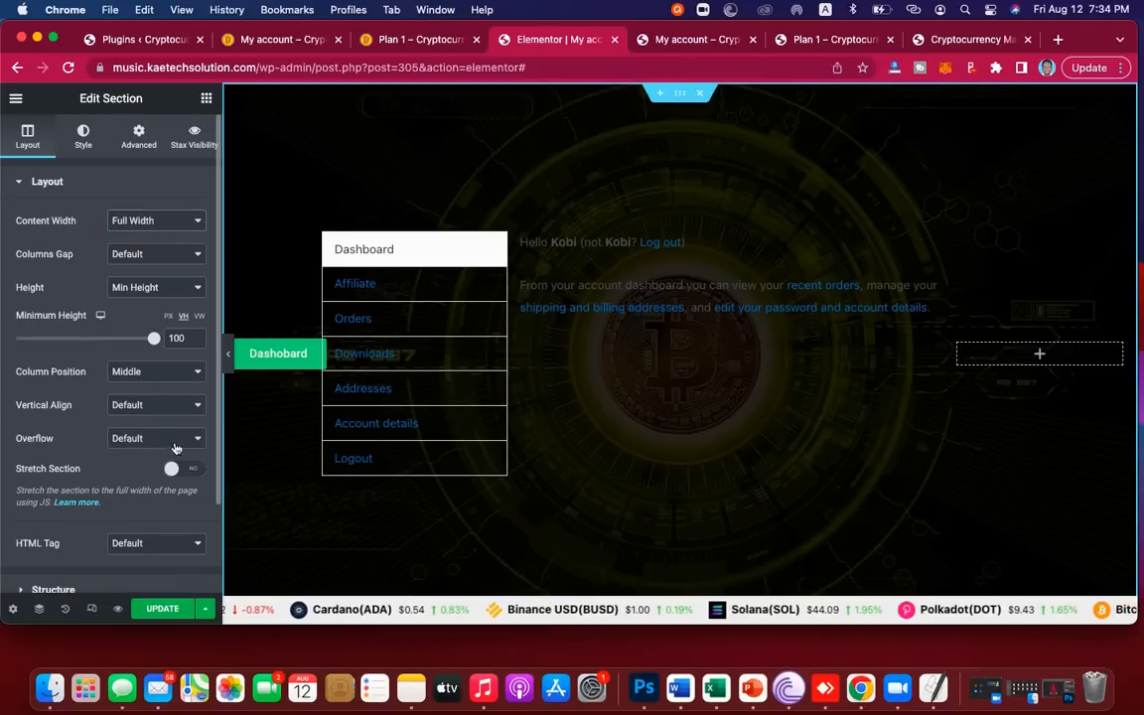
left_click(151, 544)
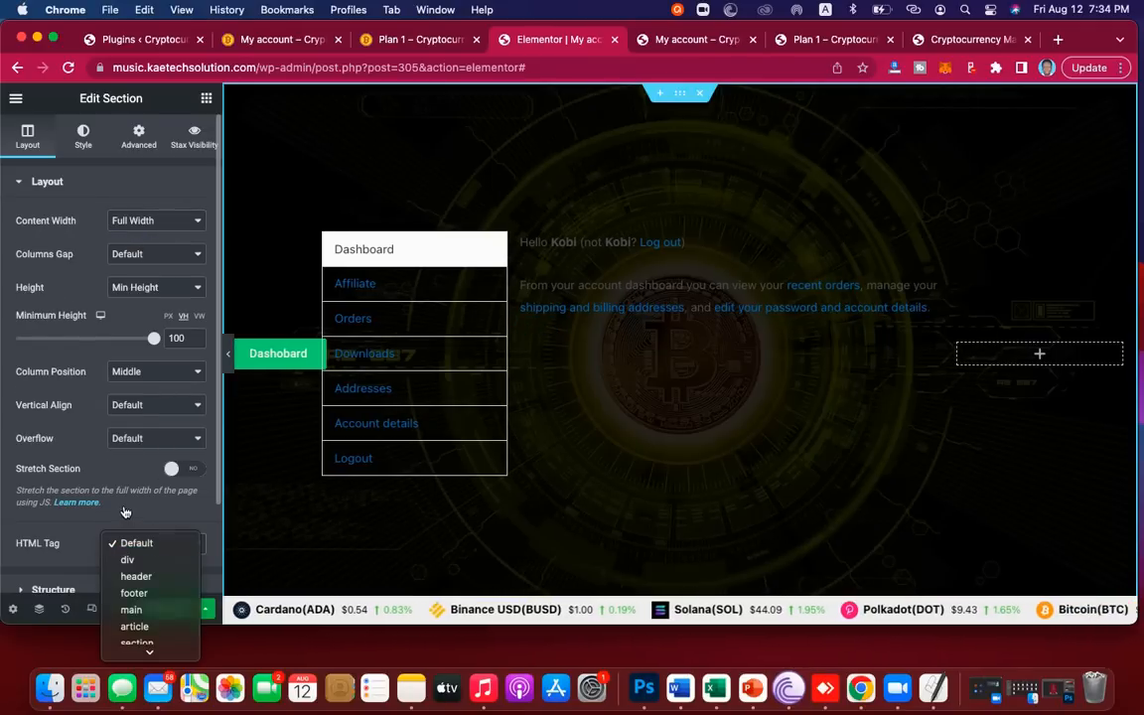
left_click(151, 544)
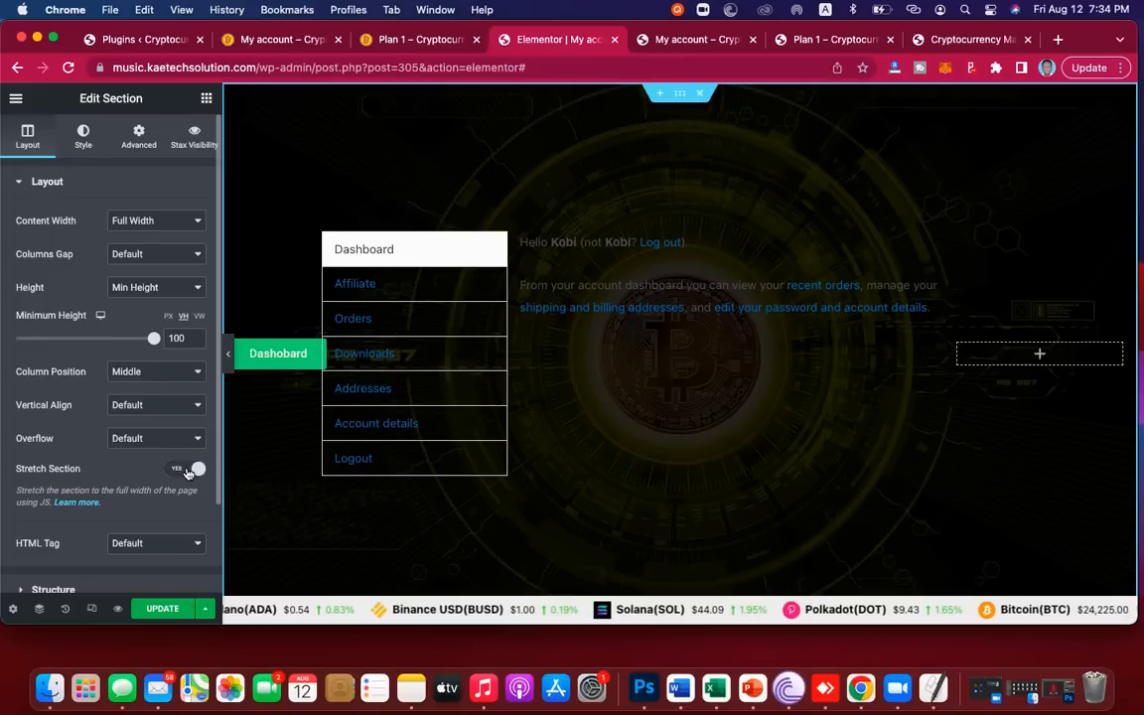
left_click(188, 470)
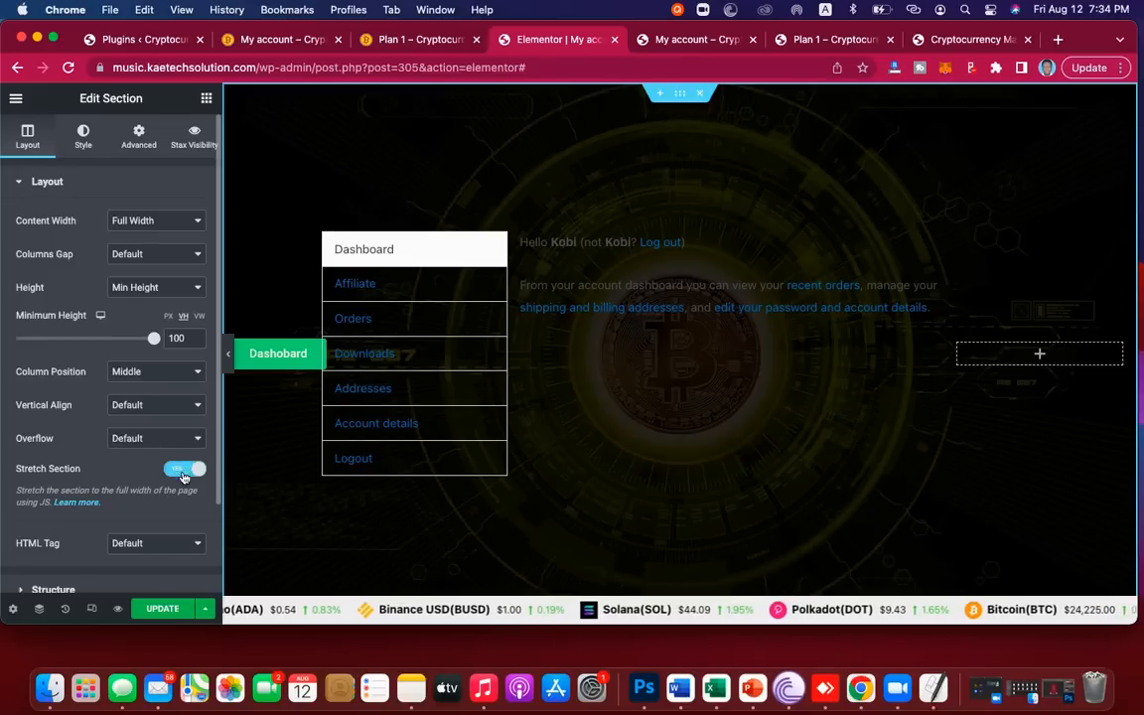
left_click(229, 364)
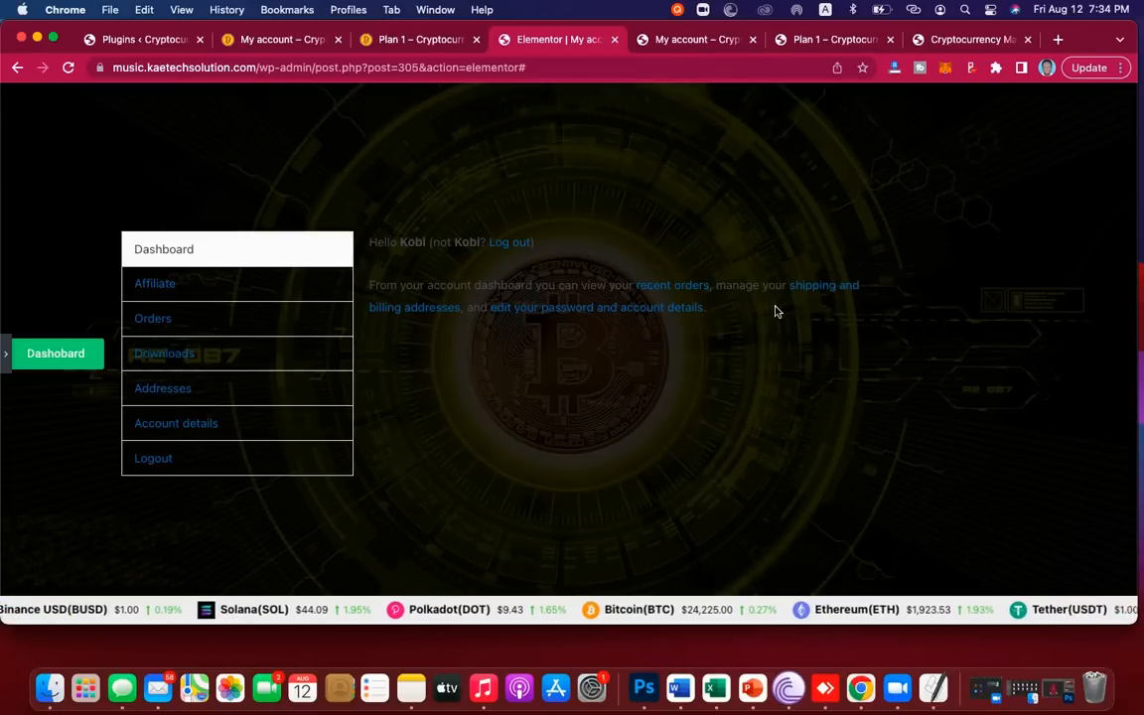
left_click(6, 363)
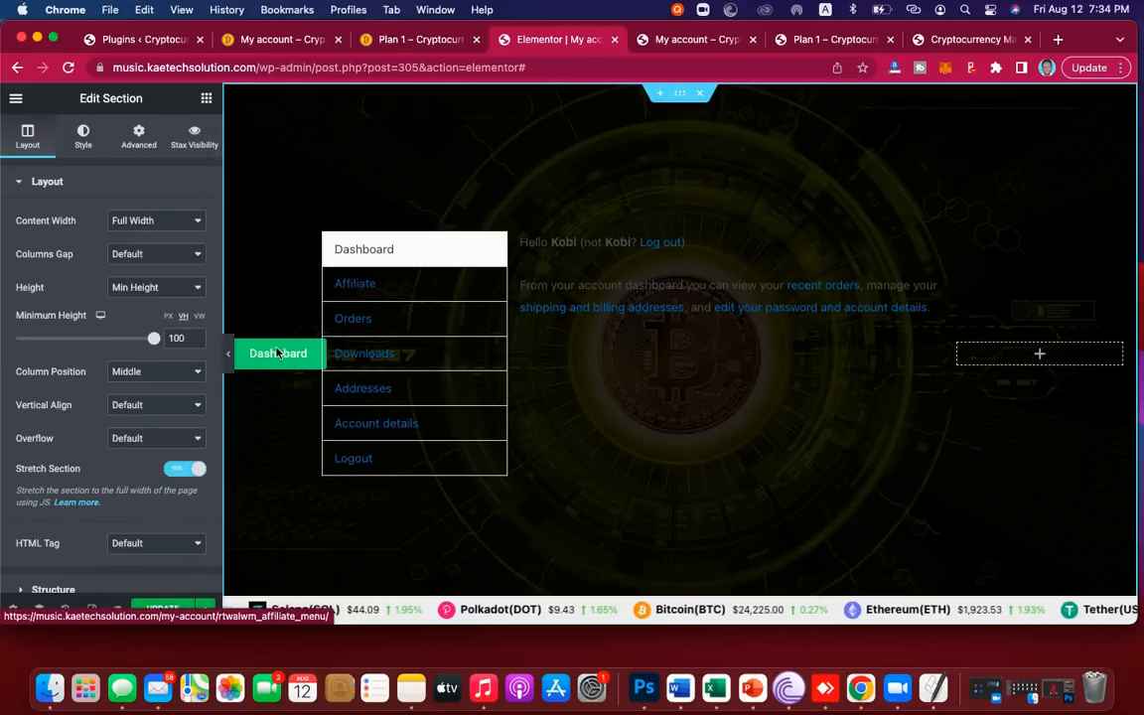
Step: Unlink the section padding and set left and right padding to 20 px, then preview
left_click(140, 147)
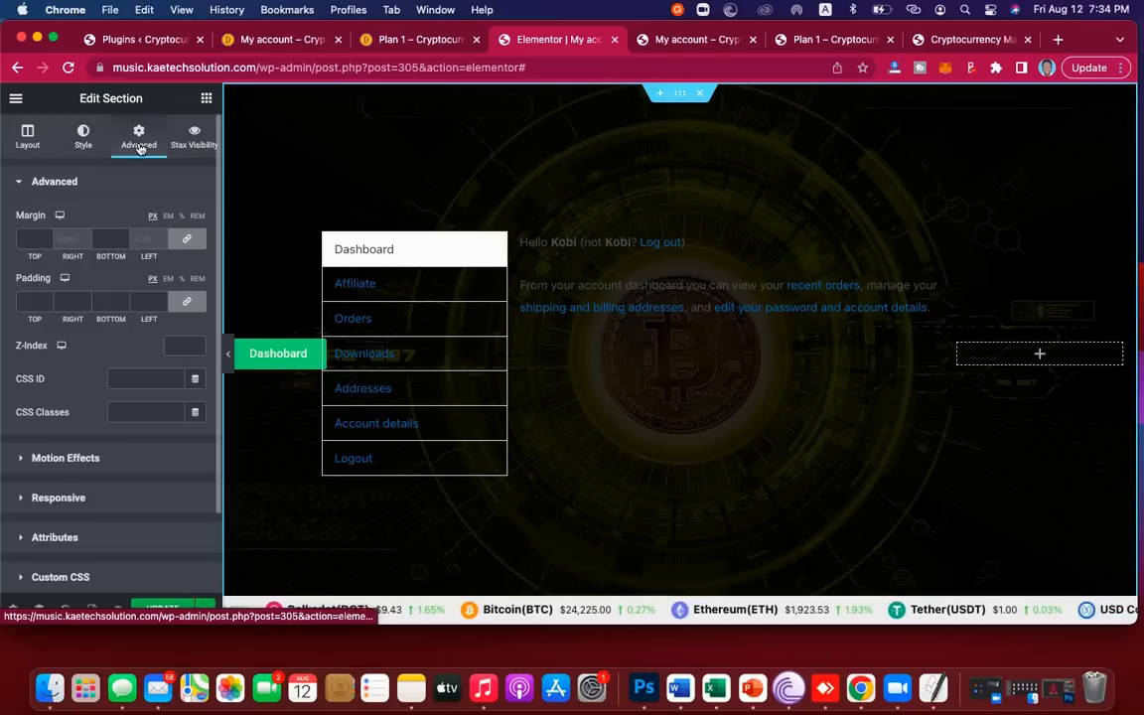
left_click(190, 302)
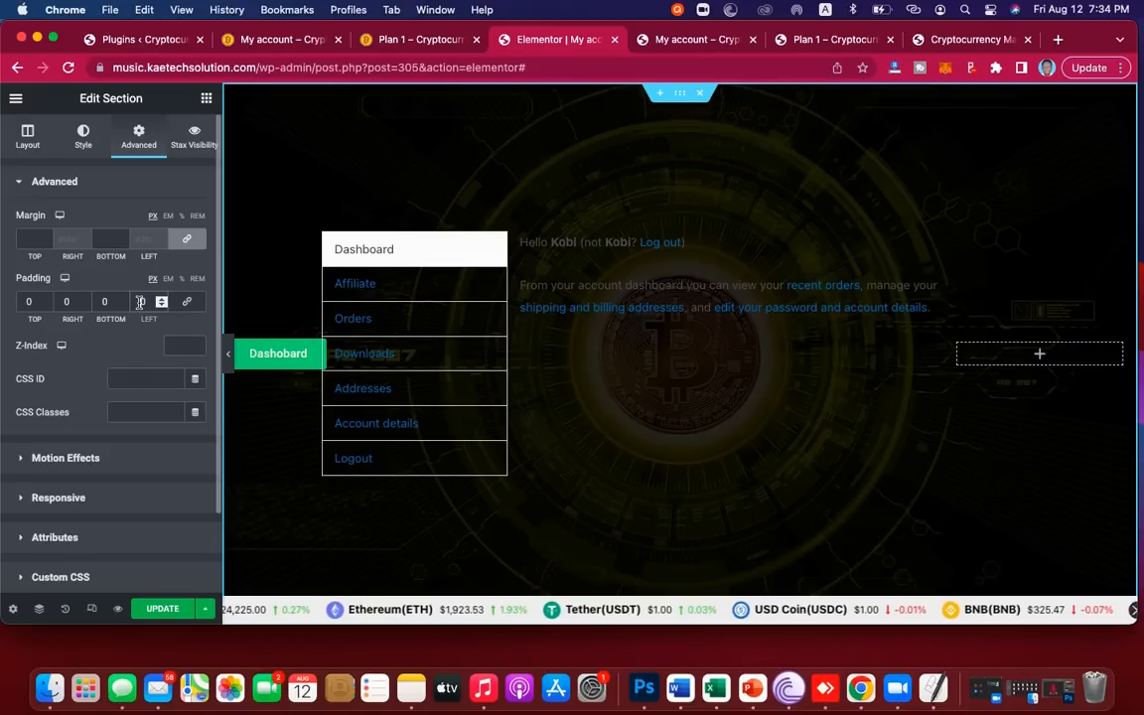
left_click(140, 302)
type("1")
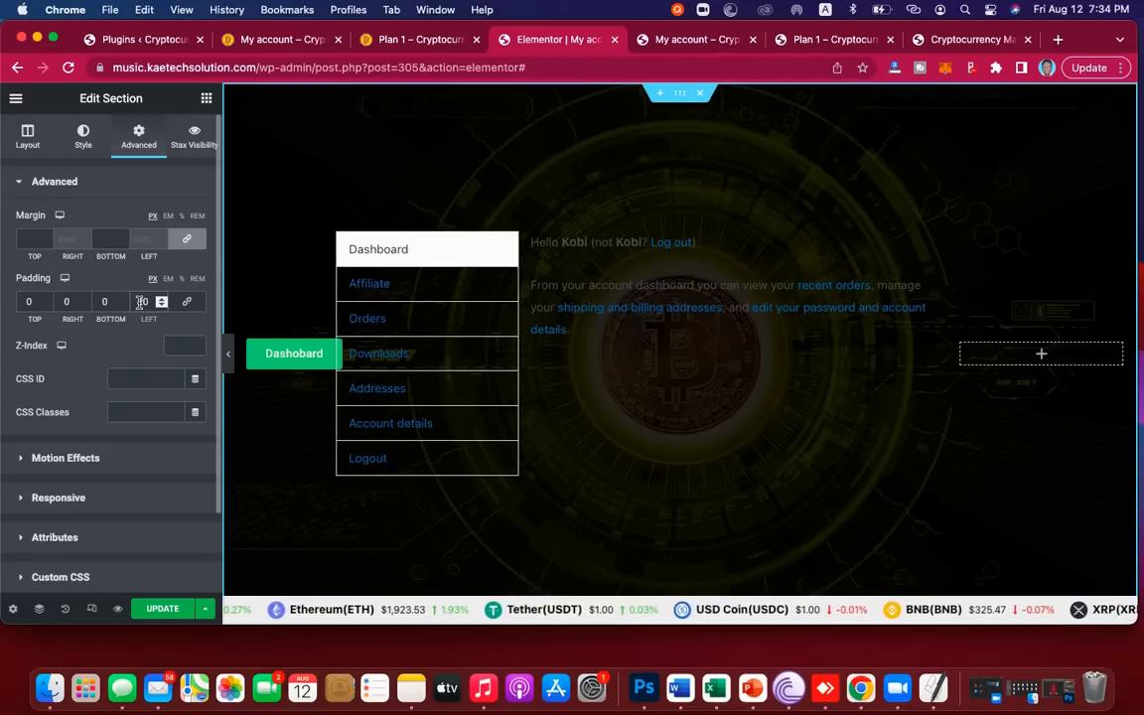
left_click(62, 302)
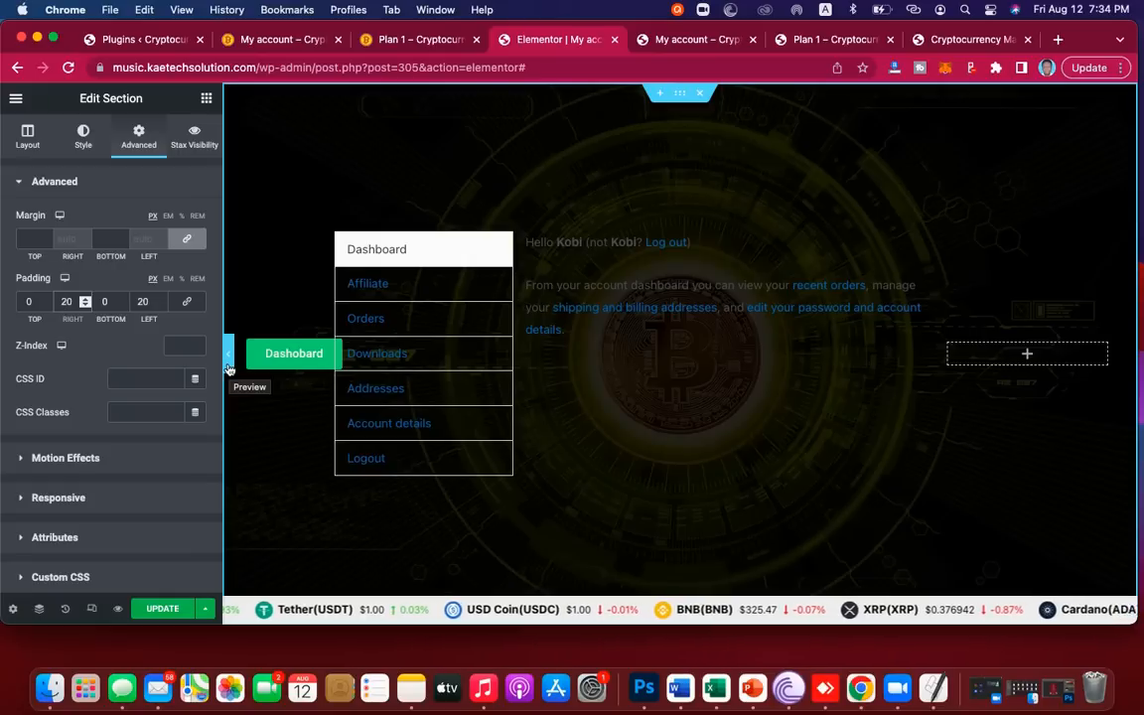
left_click(228, 368)
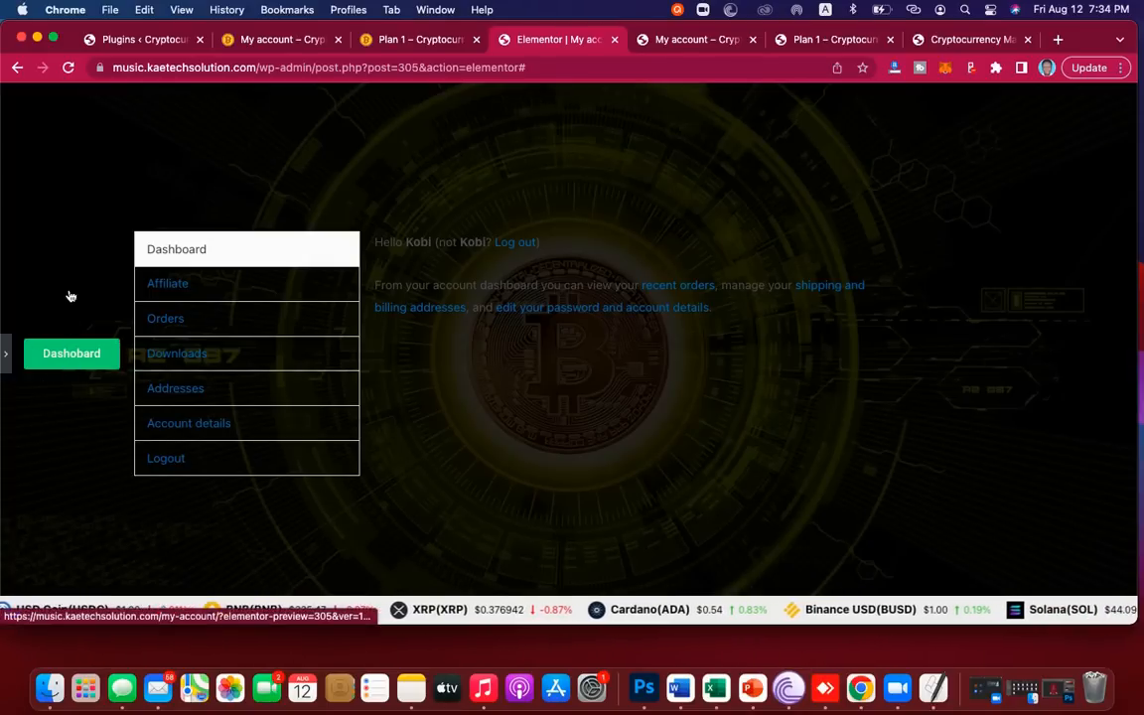
left_click(6, 358)
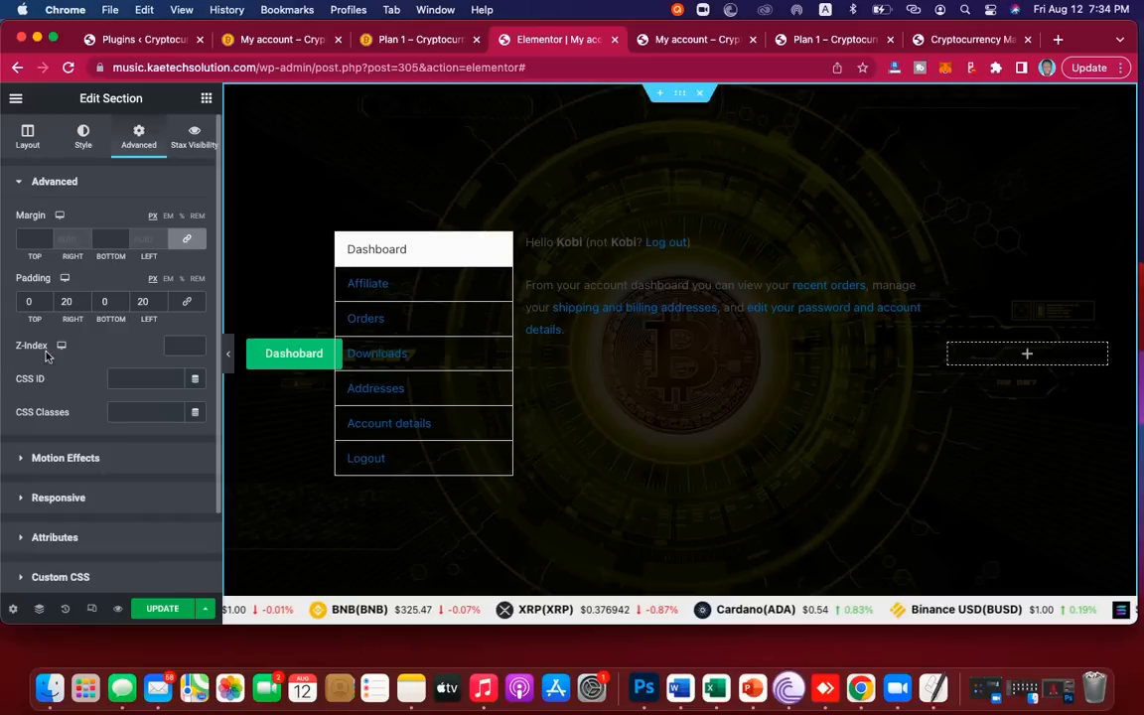
Step: Duplicate the Dashobard button twice so three copies sit in the column
right_click(311, 351)
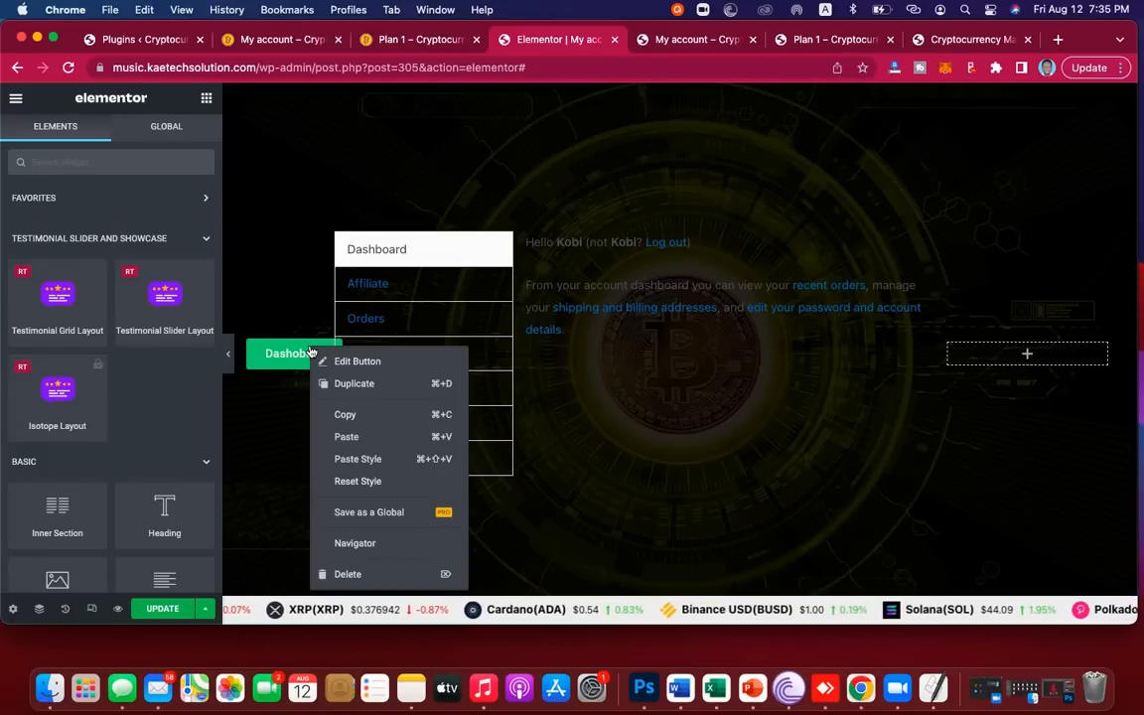
left_click(354, 385)
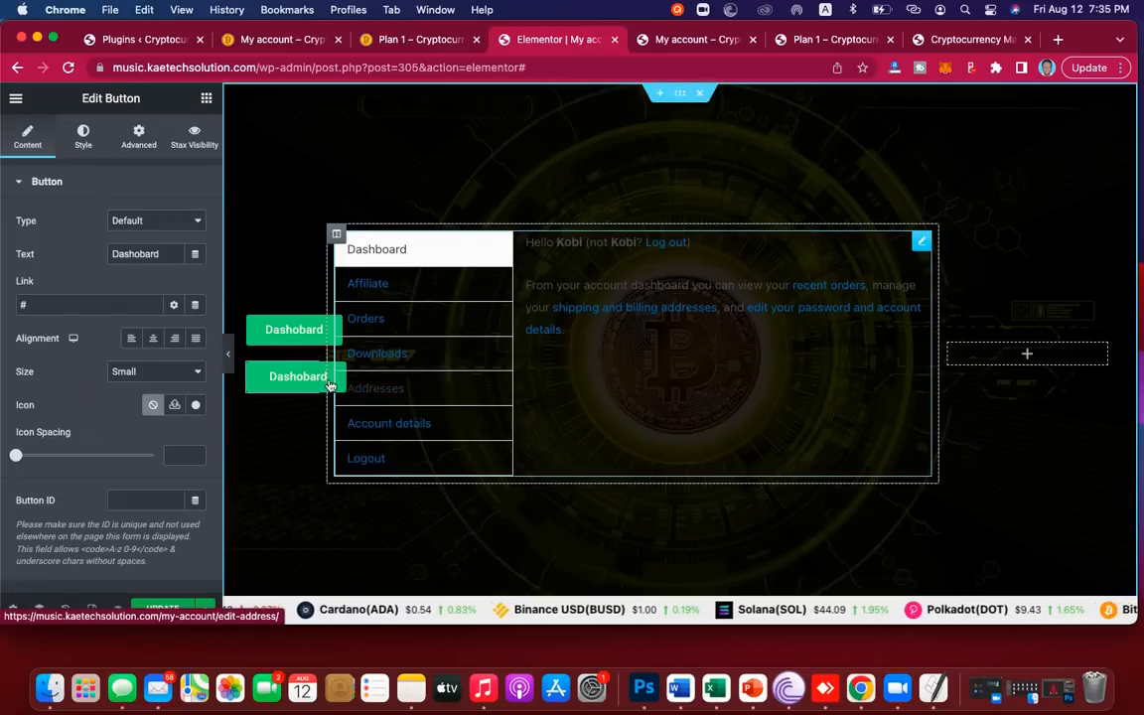
right_click(310, 375)
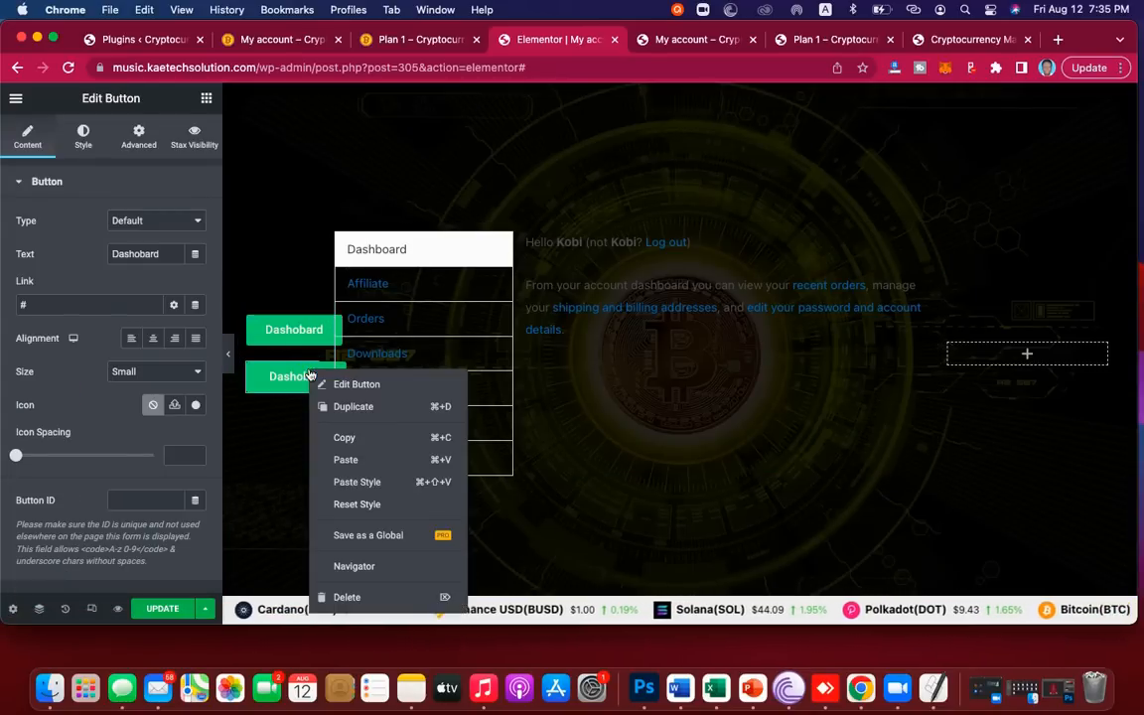
left_click(347, 412)
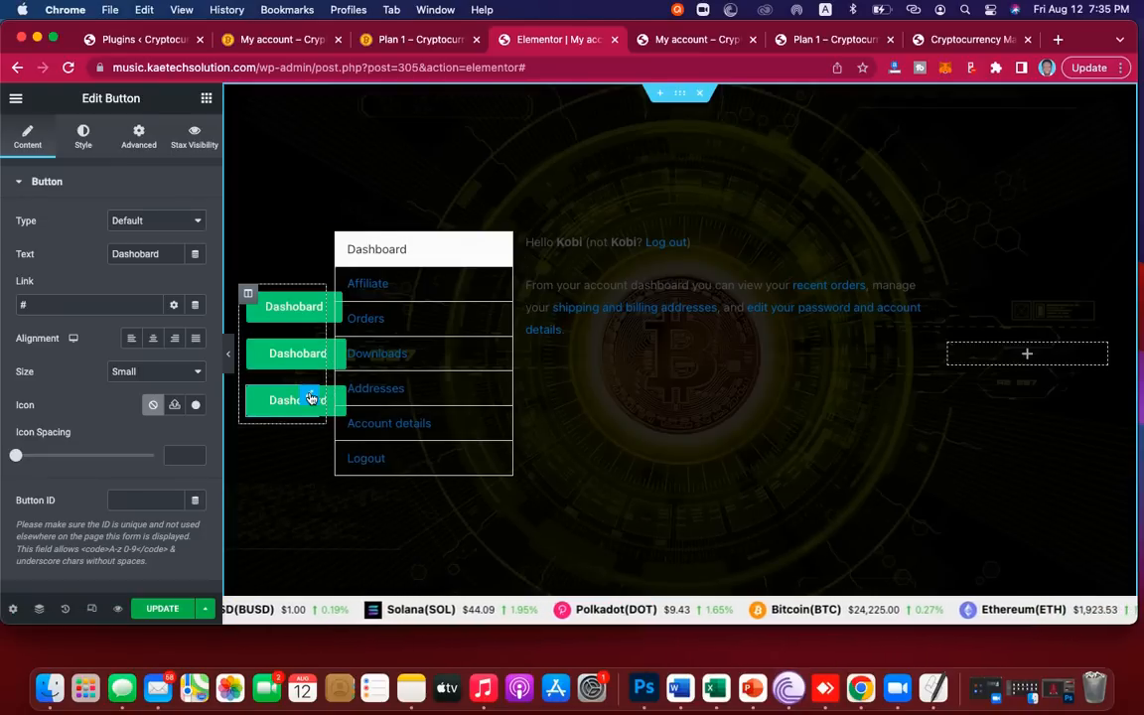
Step: Delete the two extra Dashboard buttons and open the remaining one's Edit Button settings
right_click(311, 399)
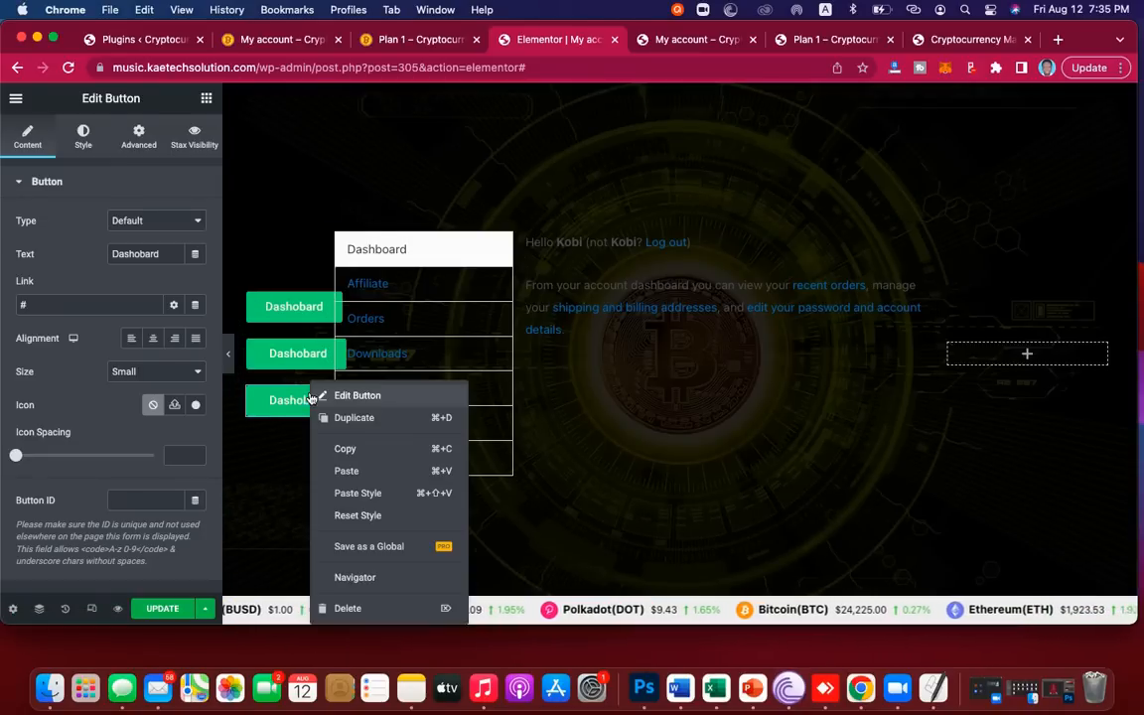
left_click(355, 609)
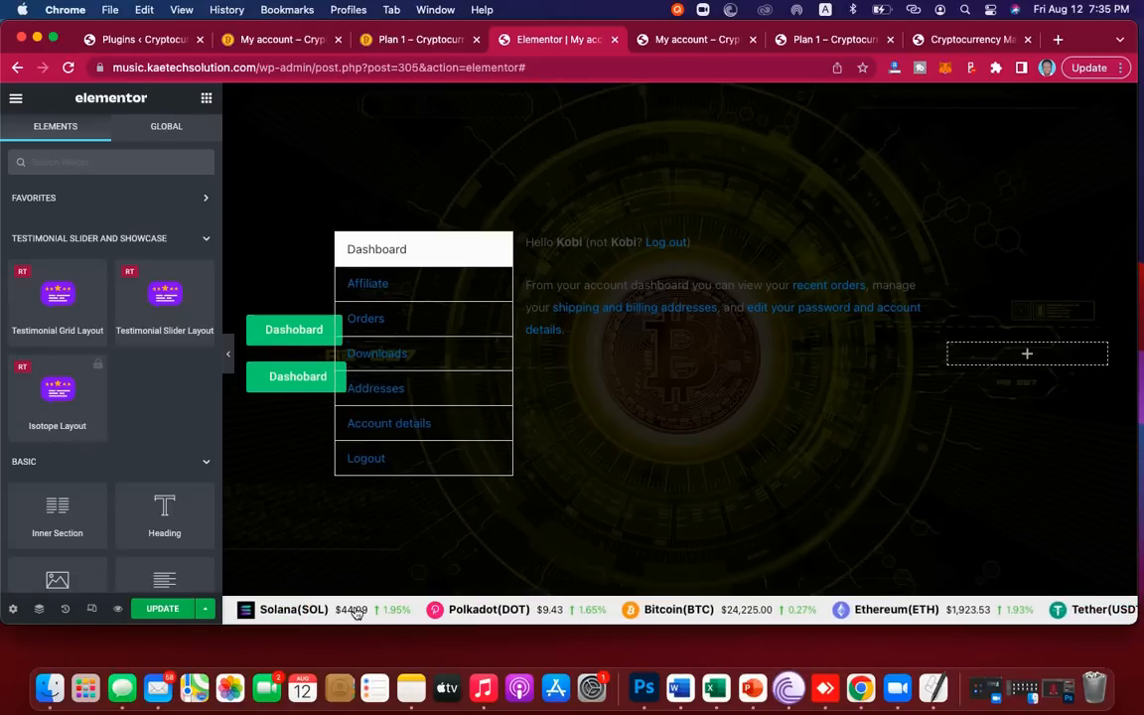
right_click(311, 373)
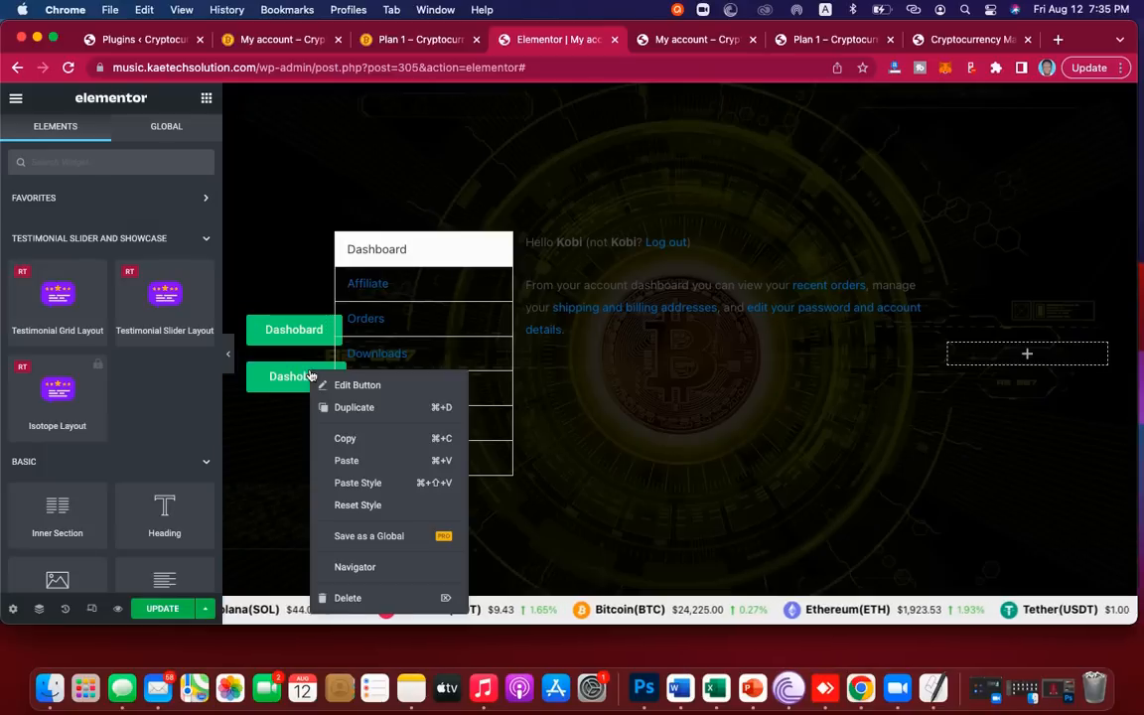
left_click(349, 600)
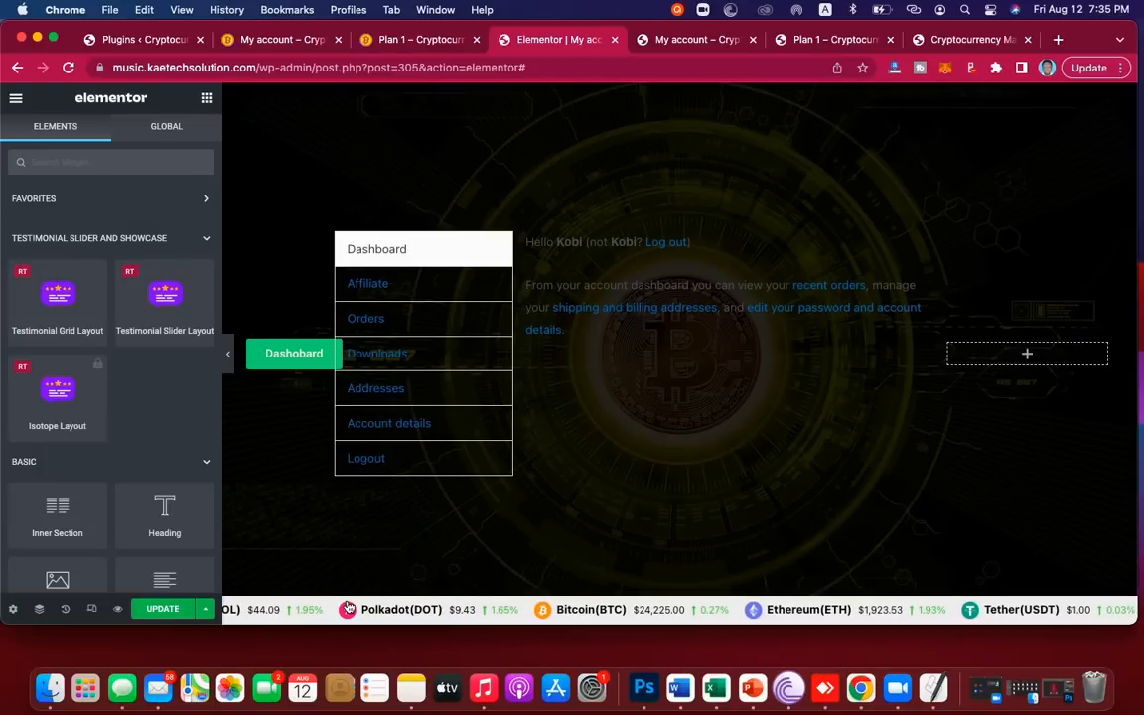
left_click(313, 353)
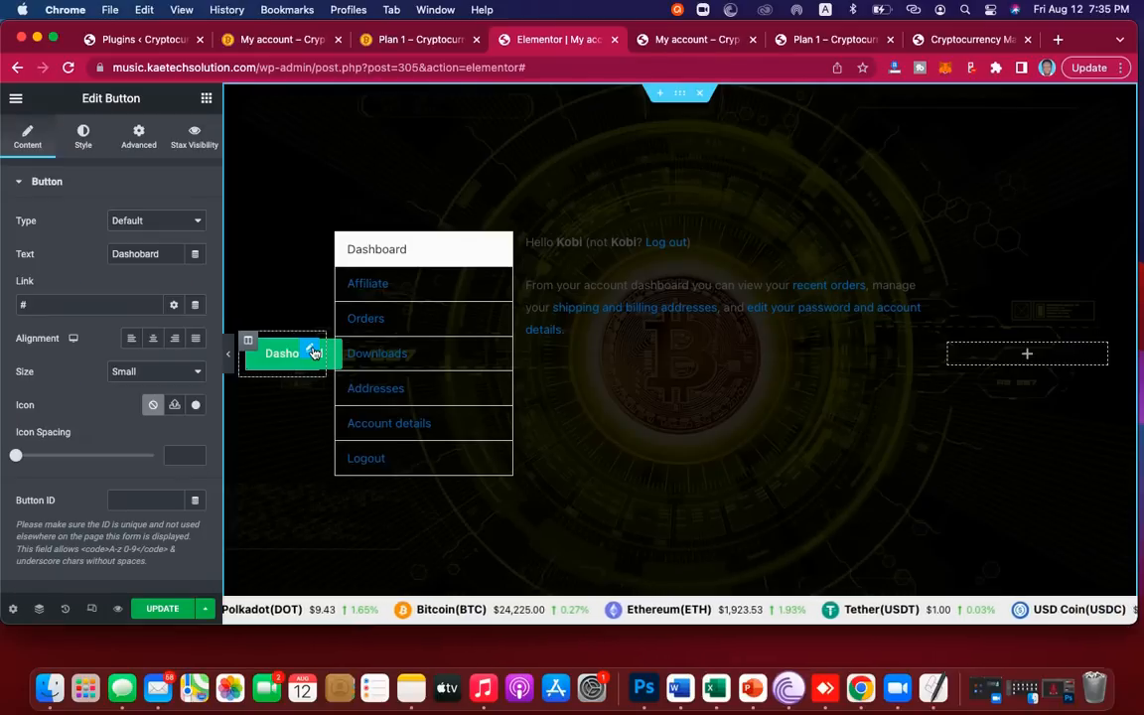
left_click(690, 40)
Step: Scroll through the live reference My account page and close the NotificationX purchase popup
left_click(283, 40)
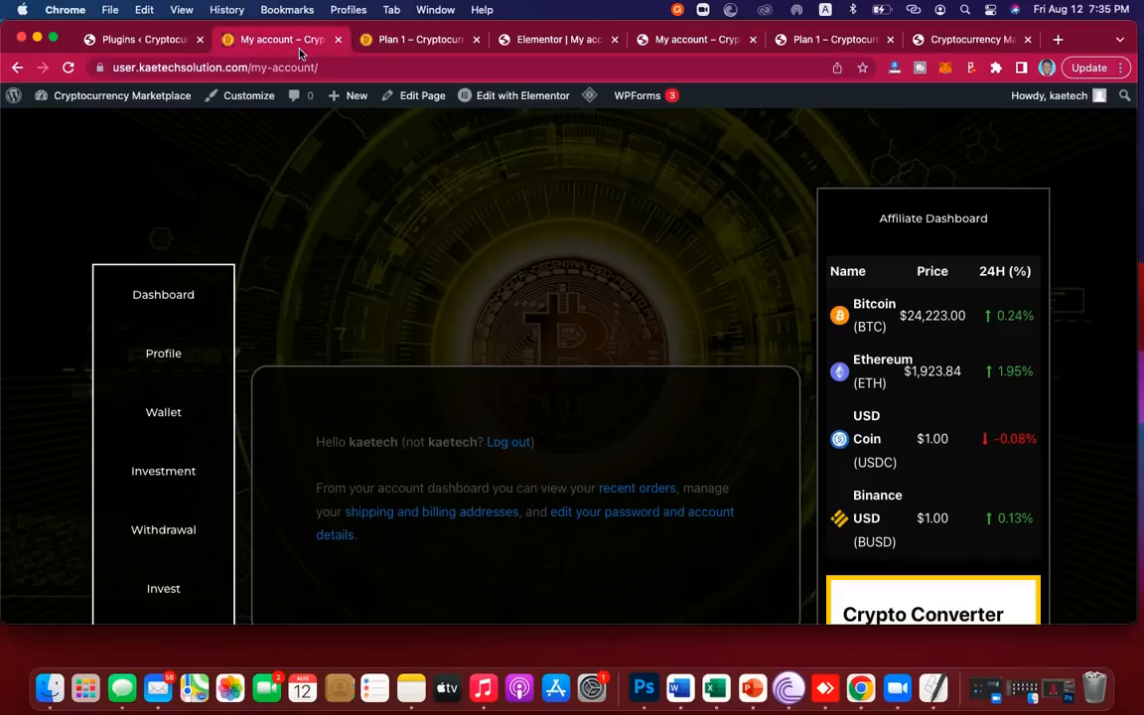
scroll(246, 291, "down", 2)
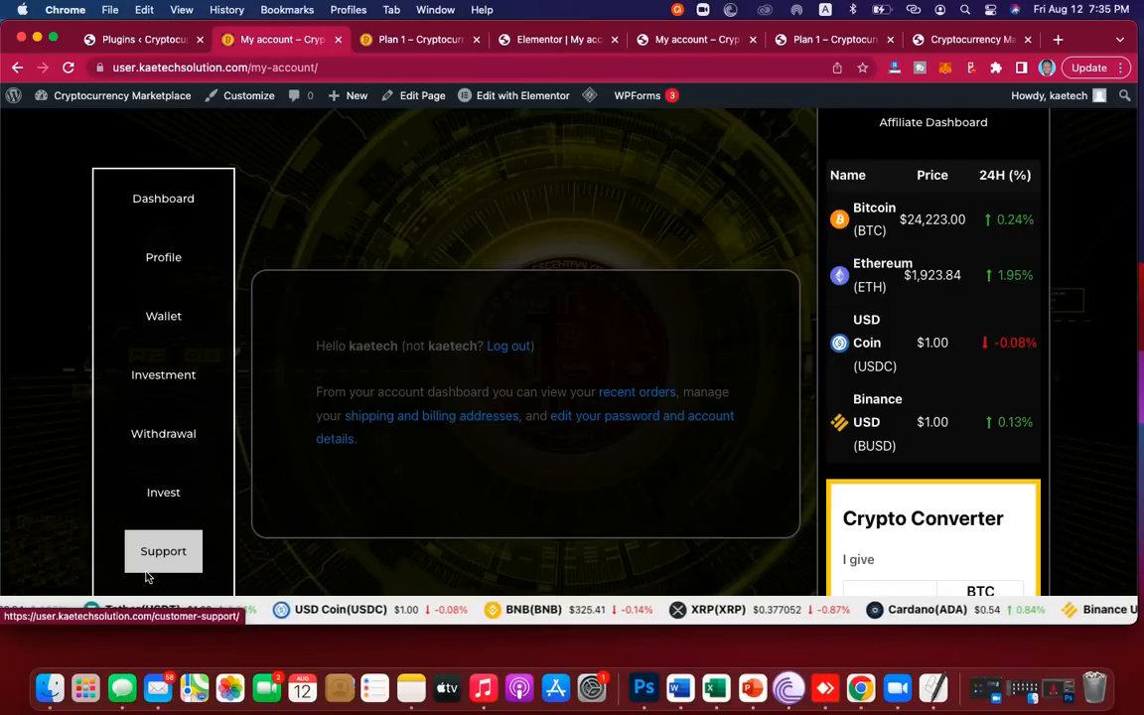
scroll(164, 316, "down", 2)
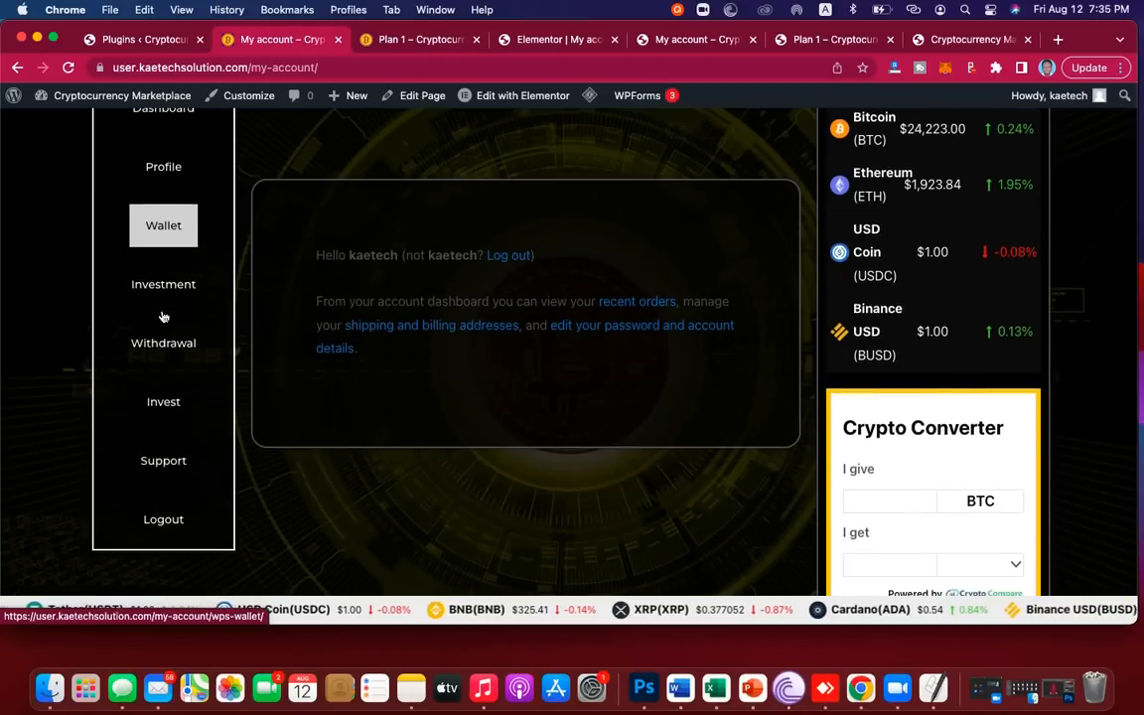
scroll(164, 437, "up", 2)
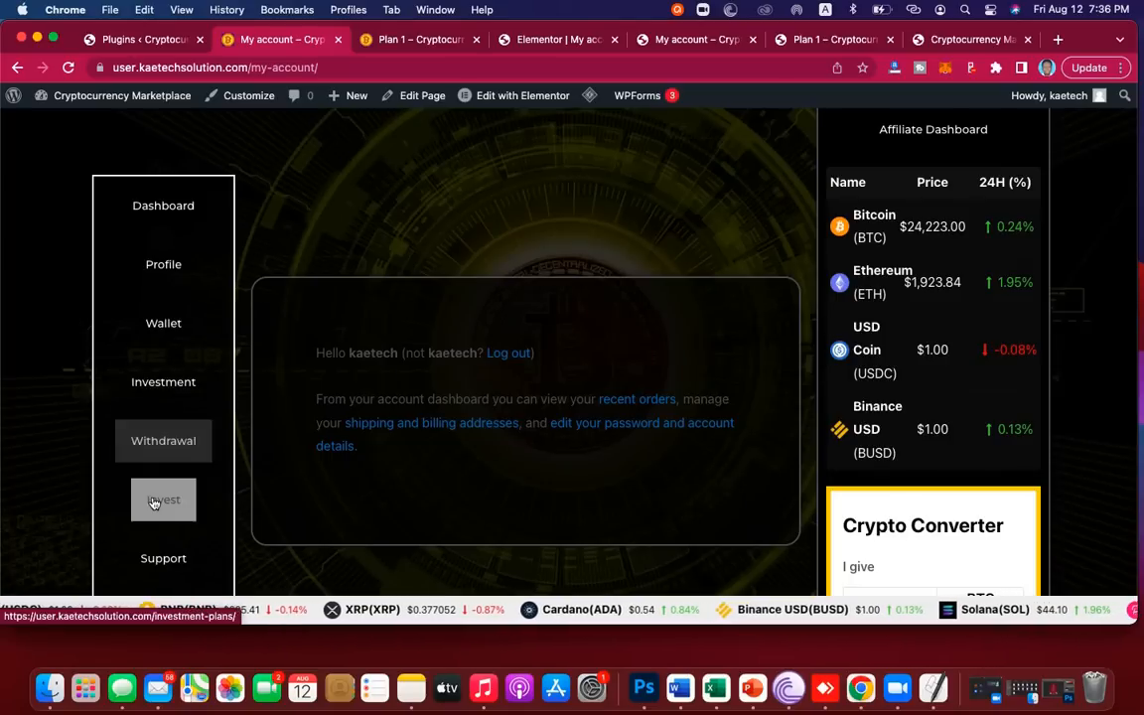
scroll(154, 511, "down", 1)
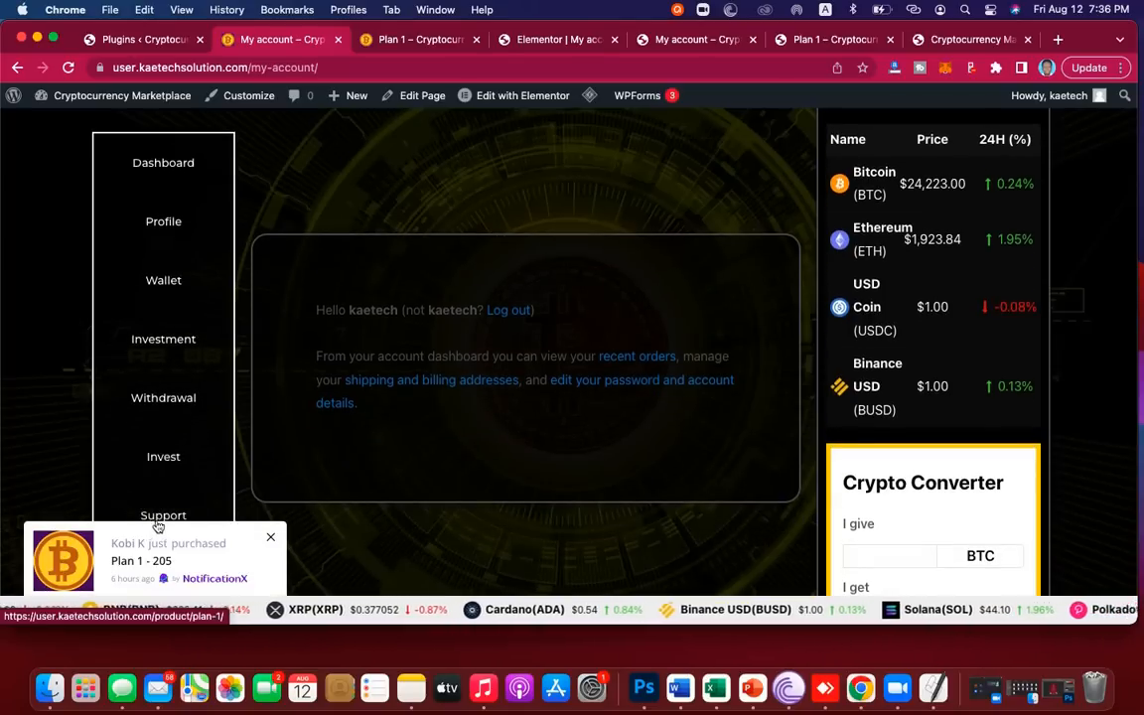
scroll(156, 527, "down", 2)
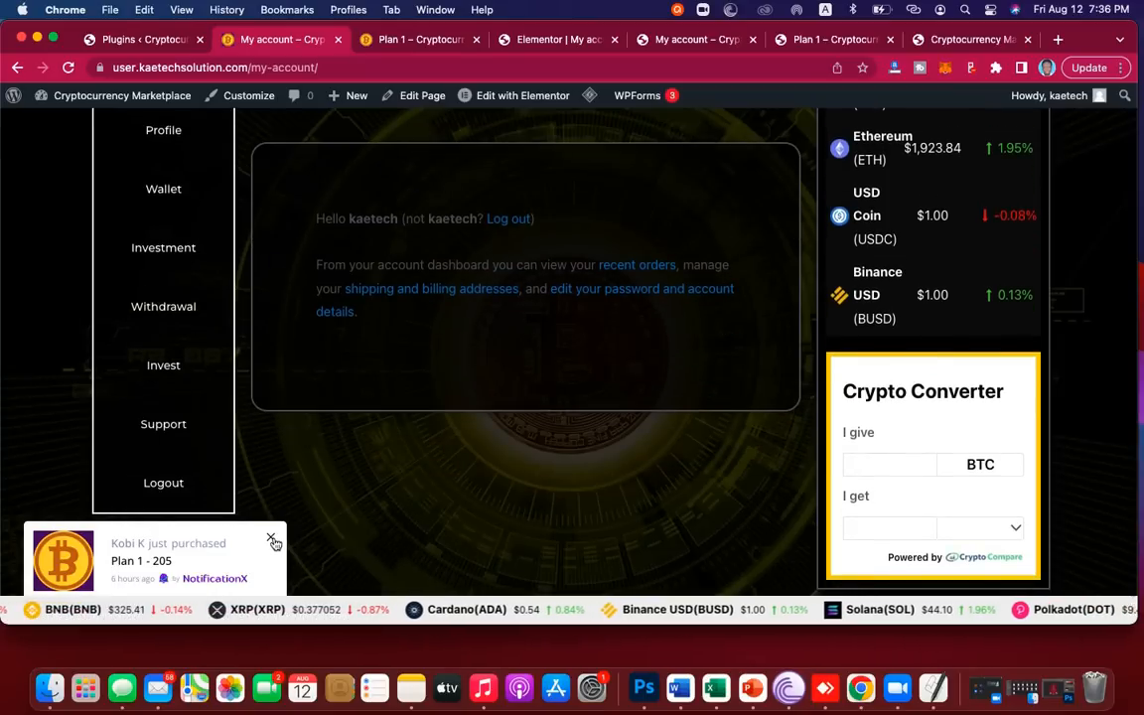
left_click(272, 539)
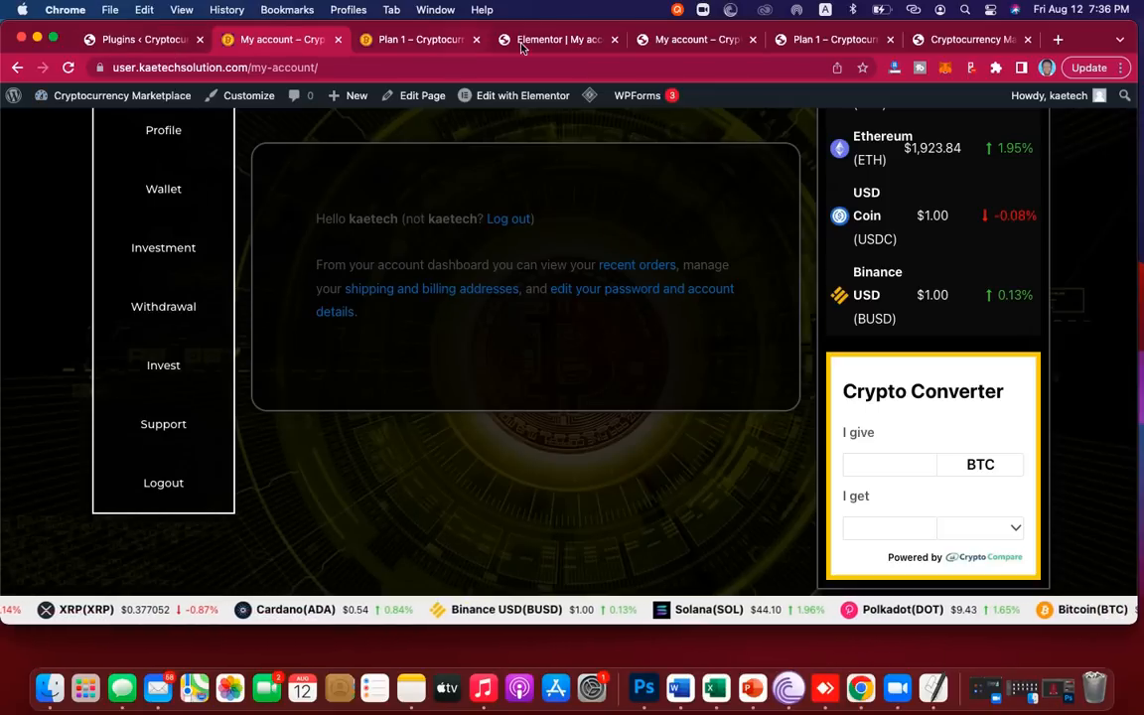
Step: Set the Dashboard button's Text Color to #FFFFFF and drag its background alpha to zero
left_click(553, 41)
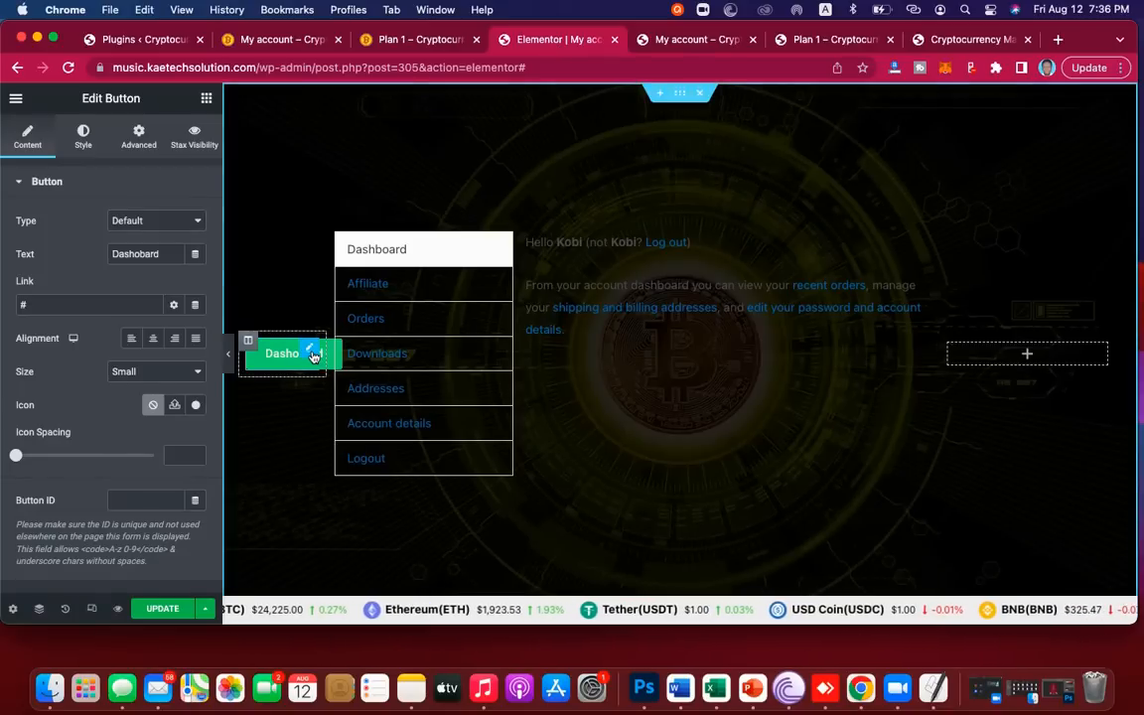
left_click(83, 139)
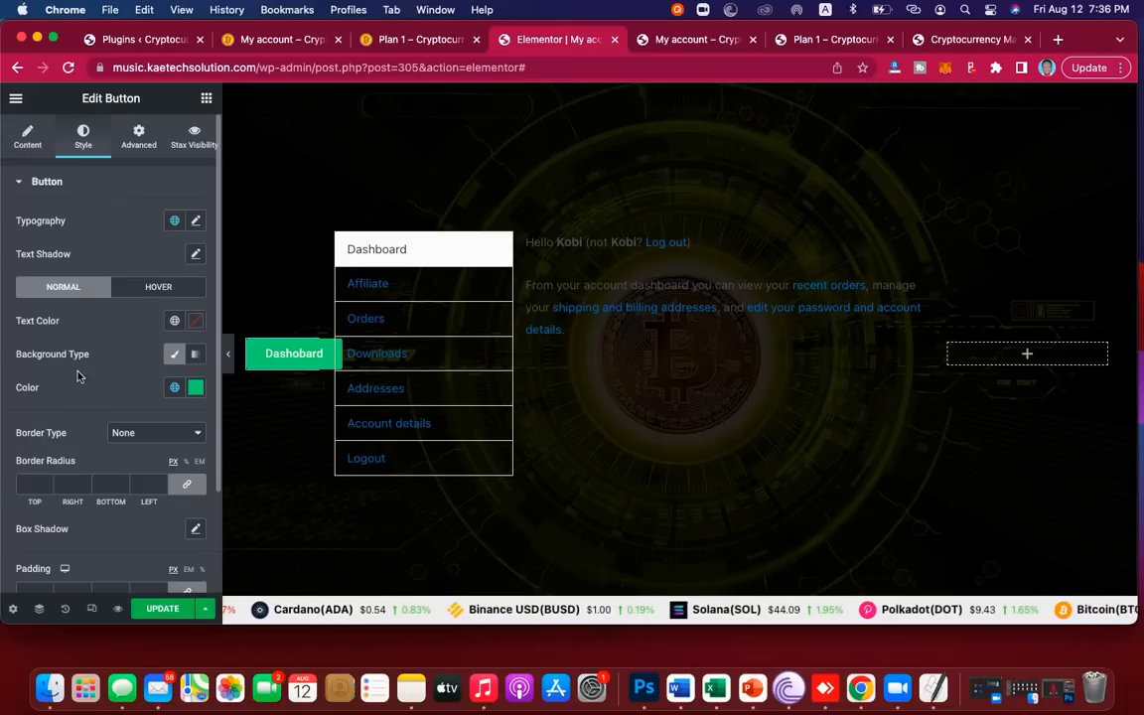
left_click(196, 323)
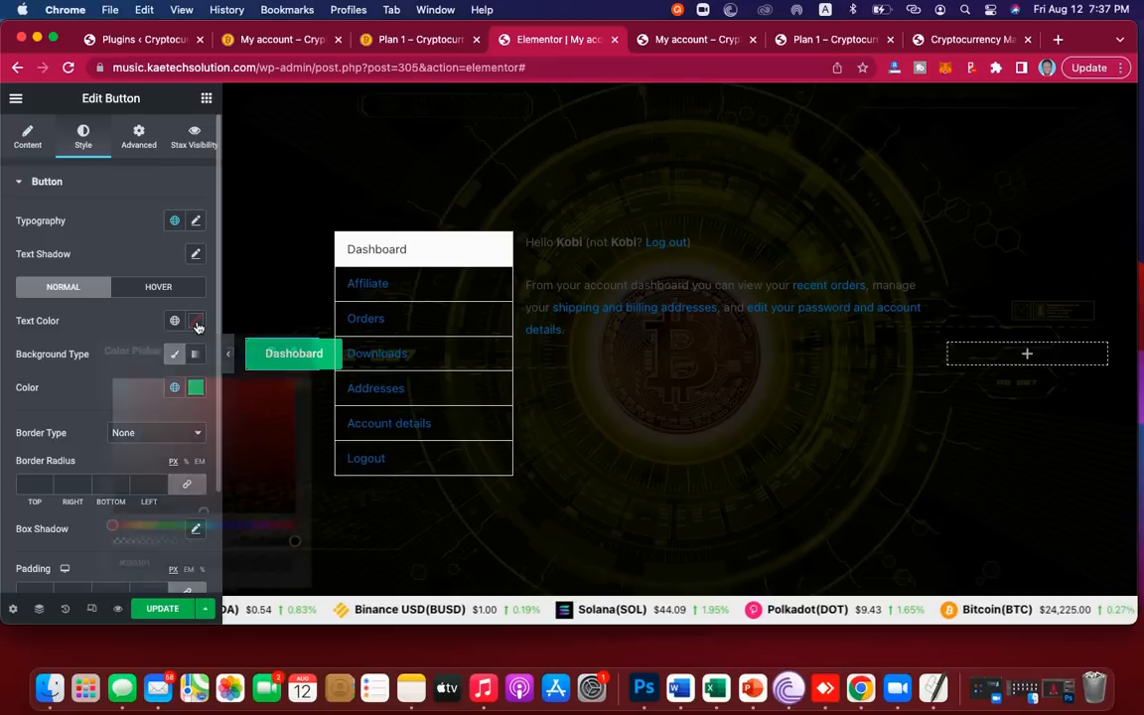
type("#FFFFFF")
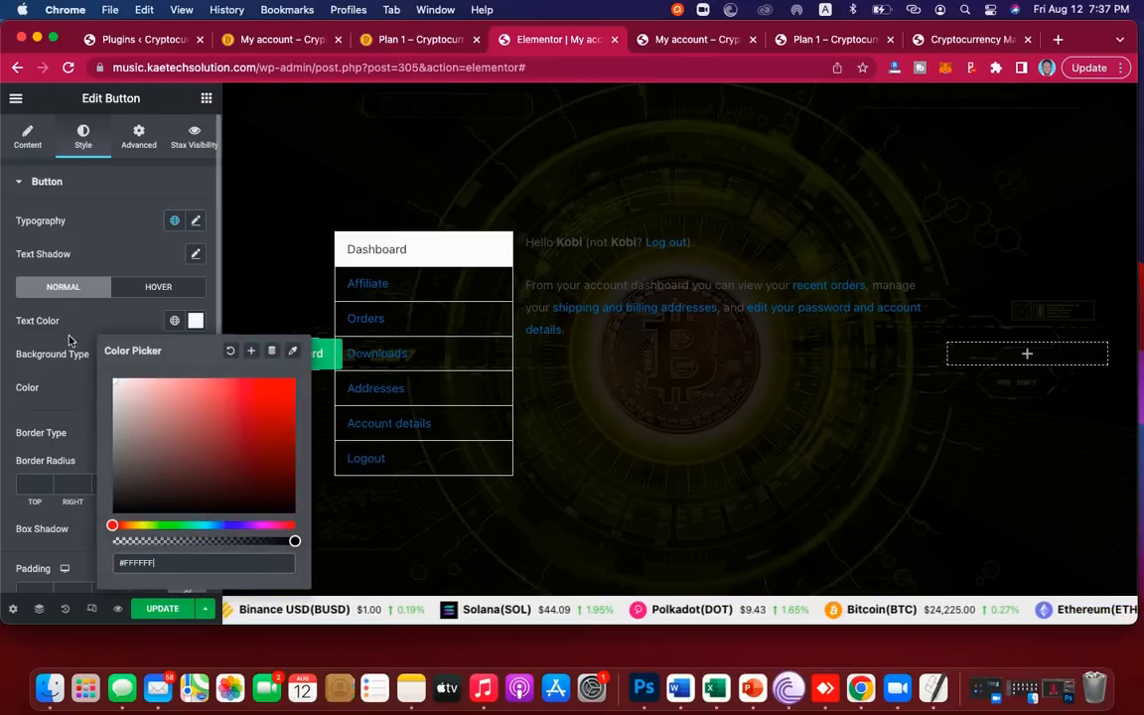
left_click(97, 320)
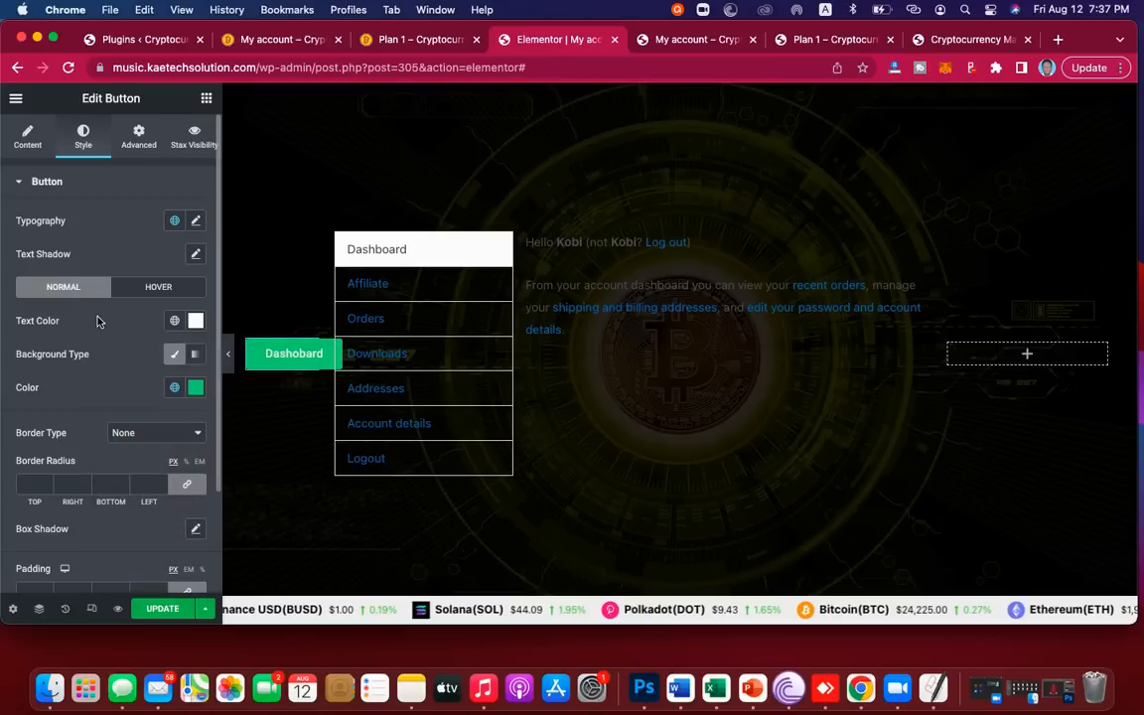
left_click(197, 389)
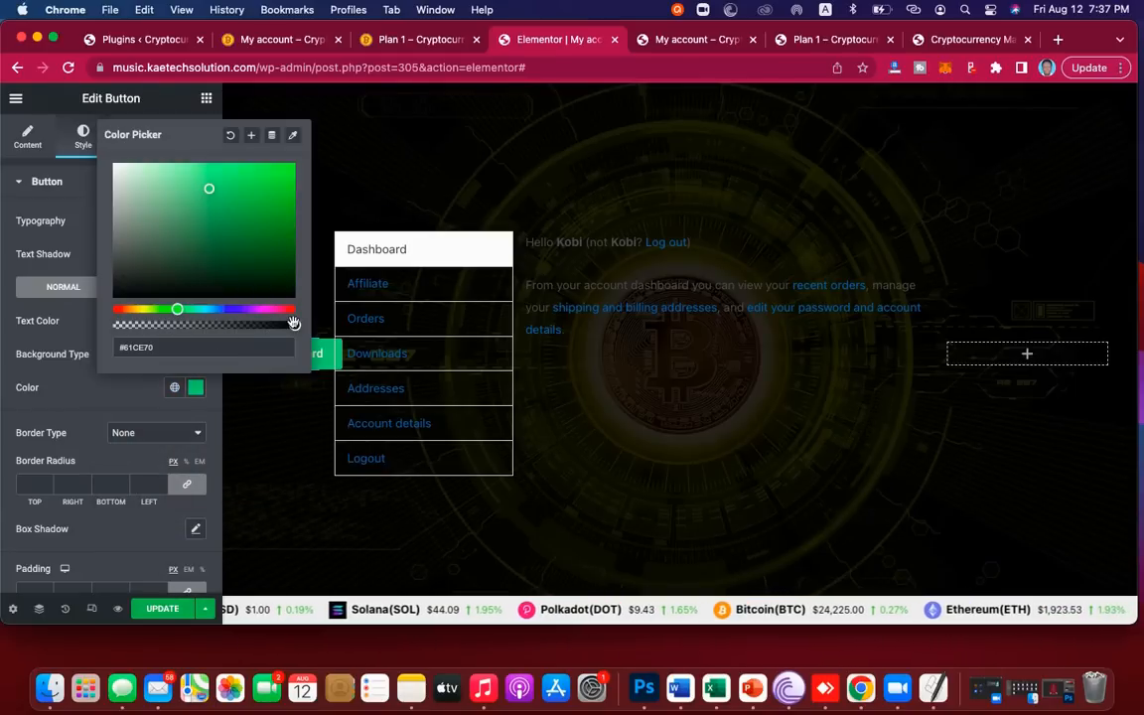
left_click_drag(259, 329, 74, 323)
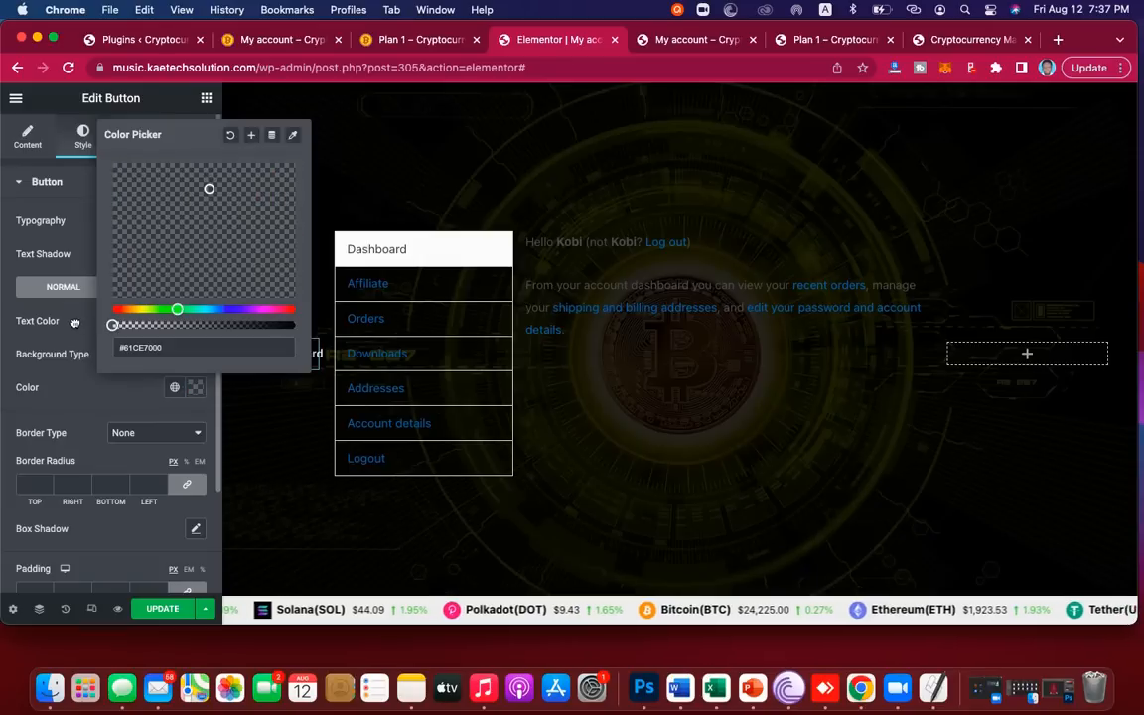
left_click(100, 399)
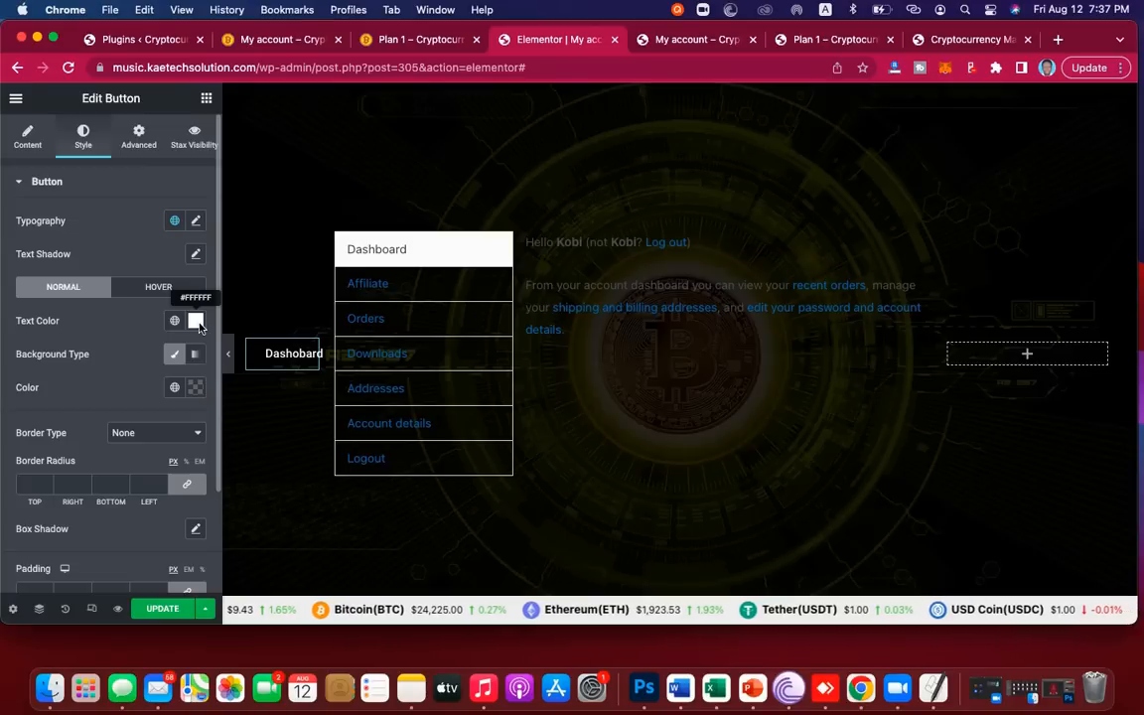
left_click(161, 286)
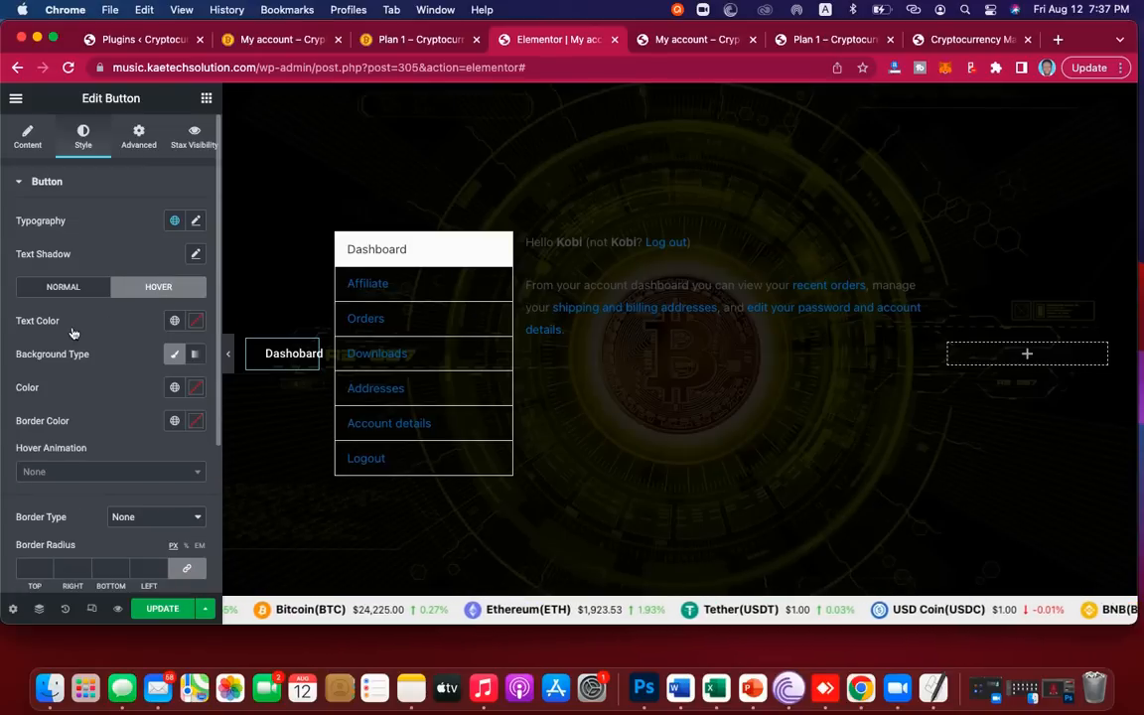
Step: Set the button's hover Text Color to #000000 and hover background Color to #FFFFFF
left_click(195, 323)
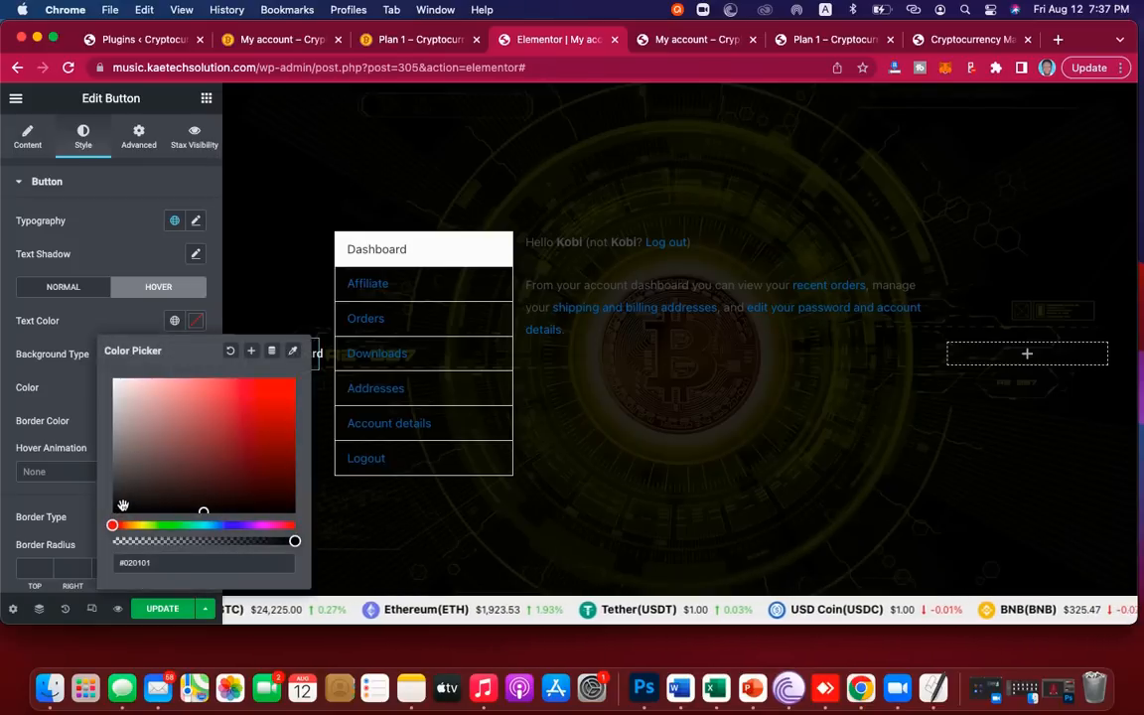
left_click_drag(124, 506, 109, 516)
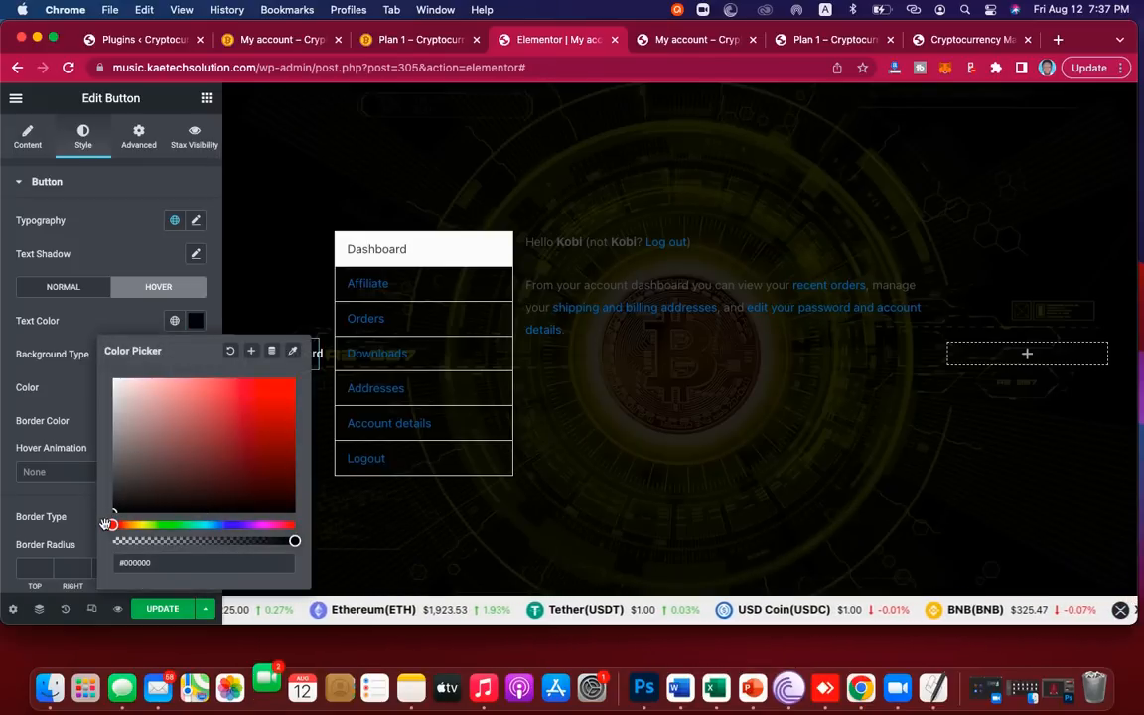
left_click(84, 316)
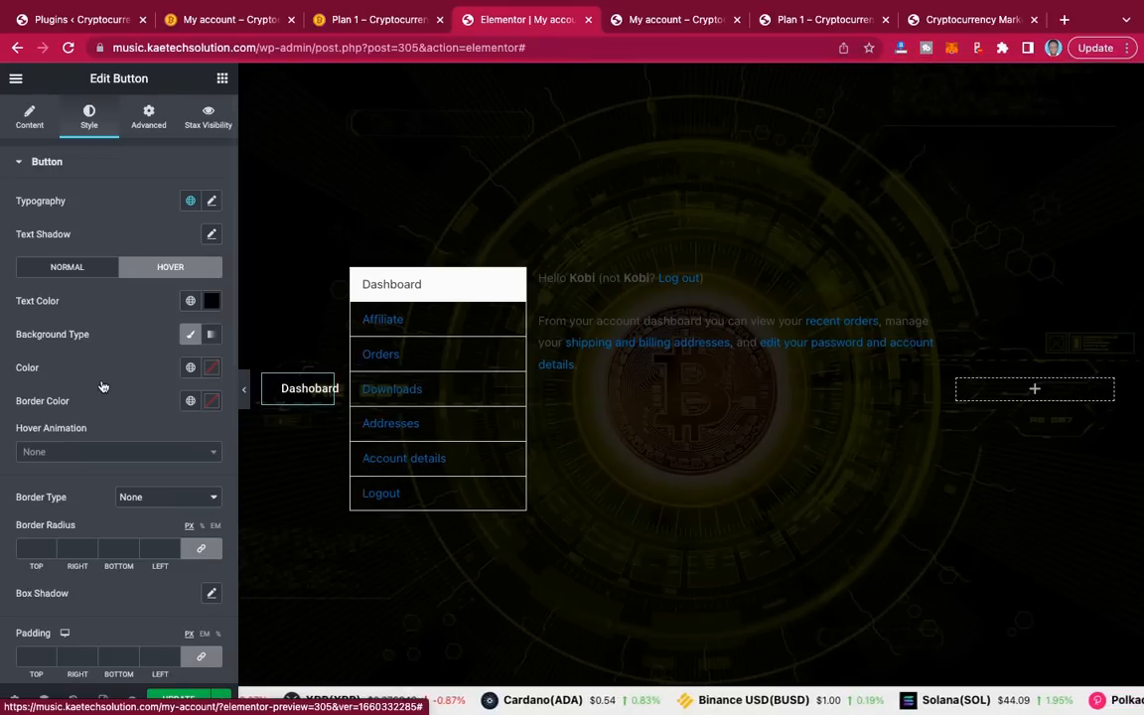
left_click(212, 368)
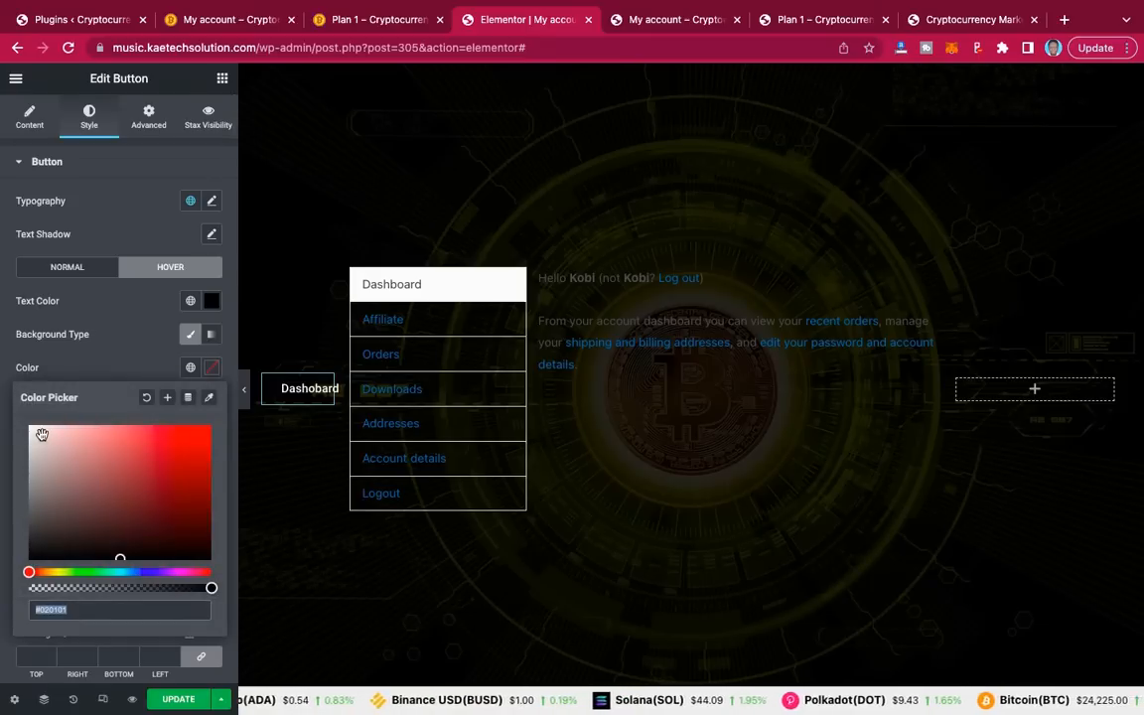
type("#FFFFFF")
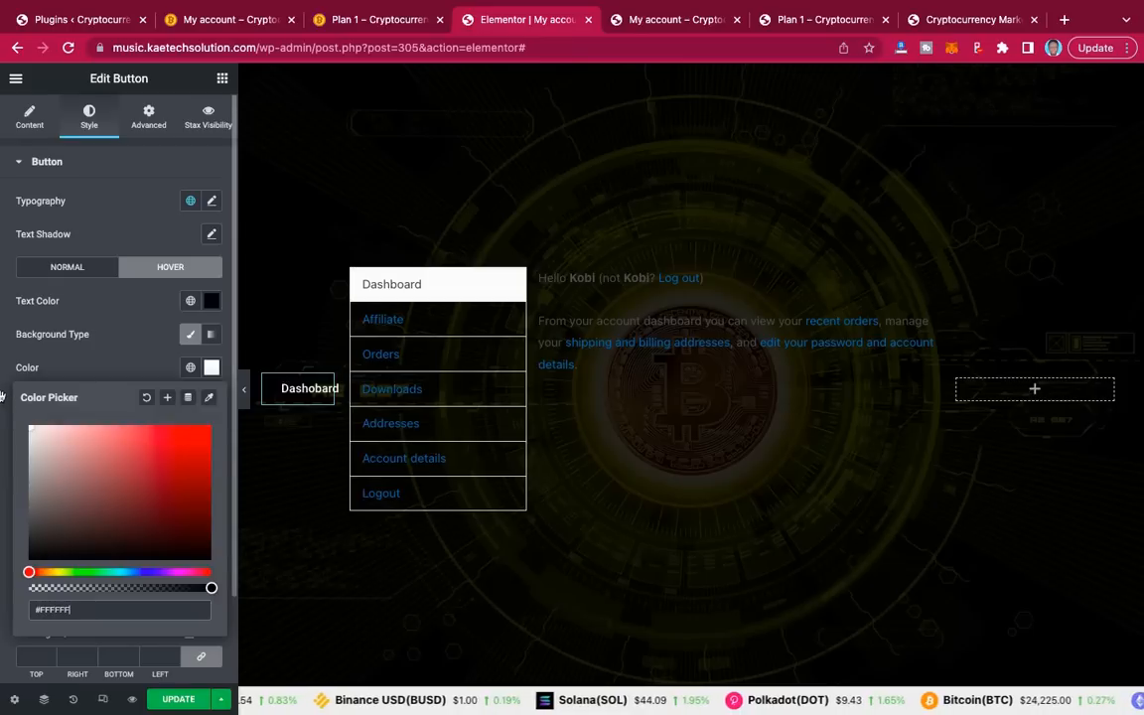
left_click(114, 359)
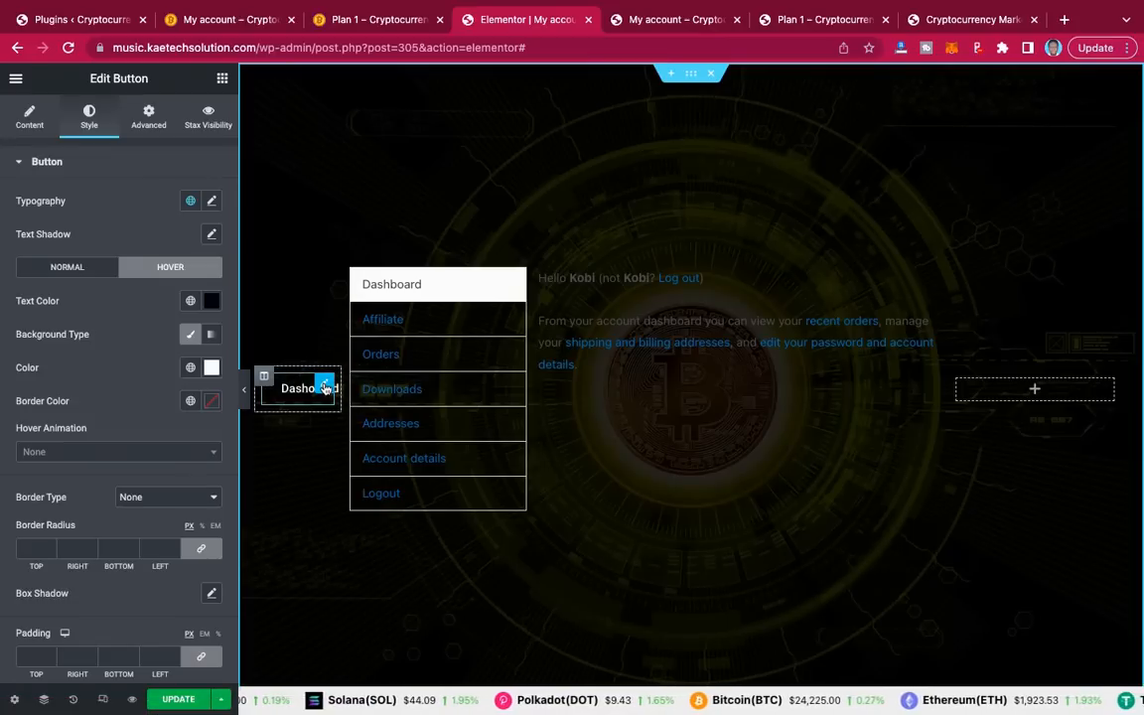
Step: Duplicate the Dashboard button three times for five stacked copies, then preview with the panel hidden
right_click(326, 387)
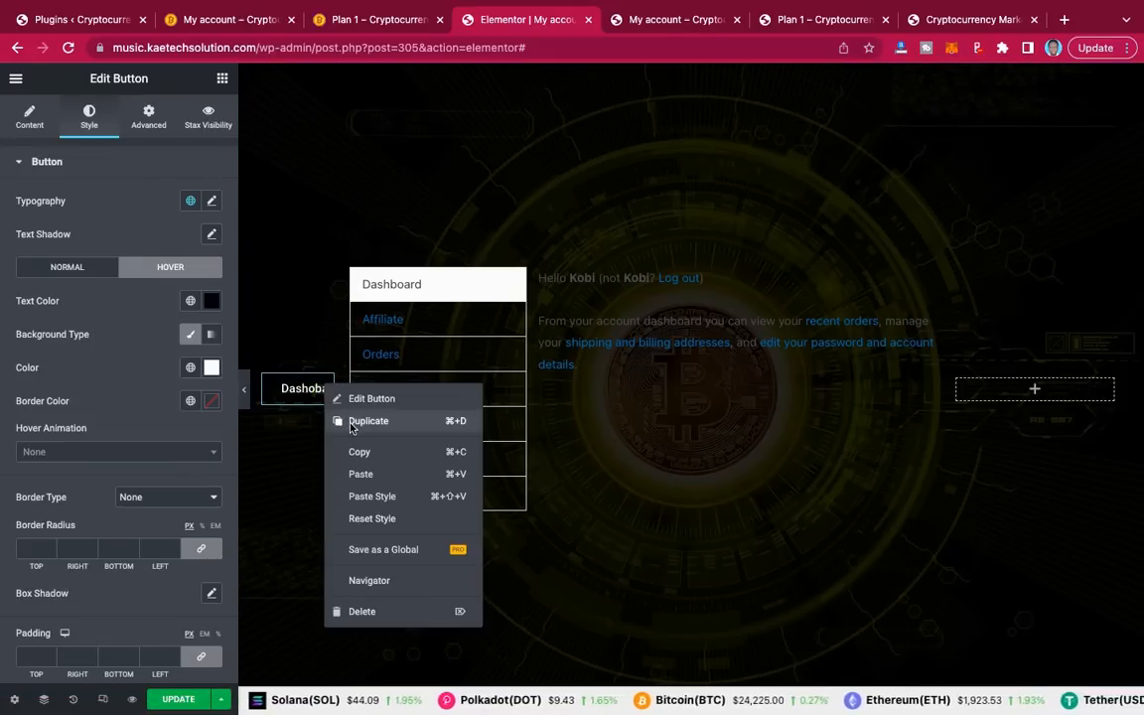
left_click(351, 421)
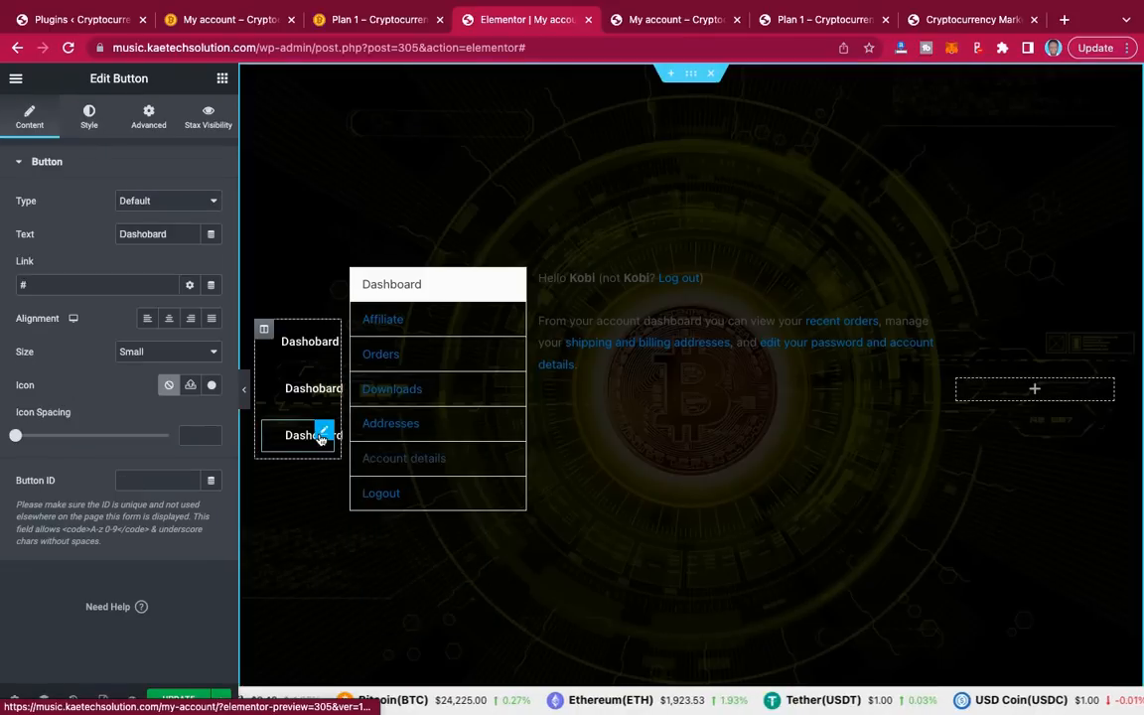
right_click(323, 434)
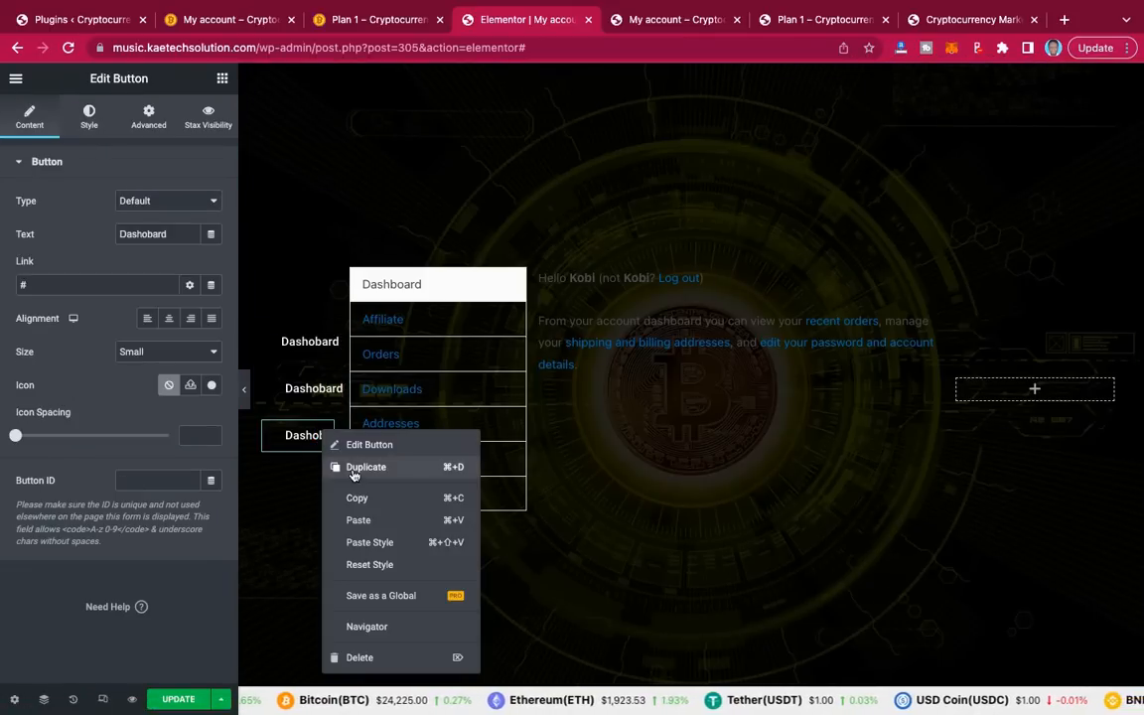
left_click(352, 469)
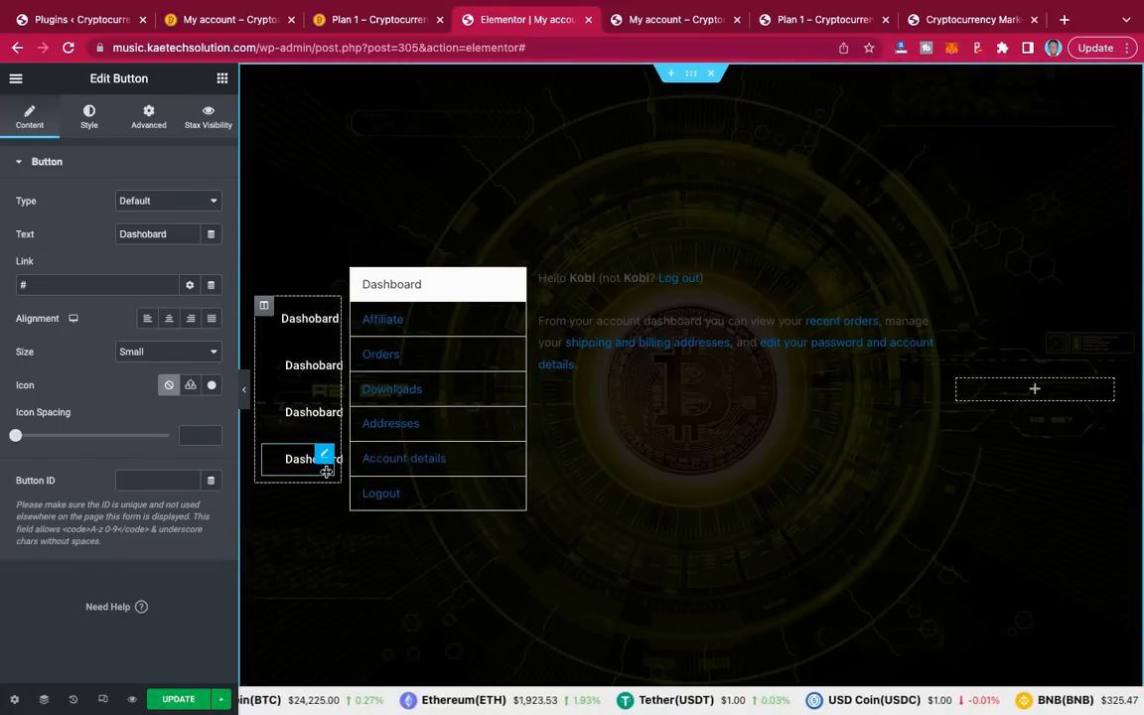
right_click(325, 456)
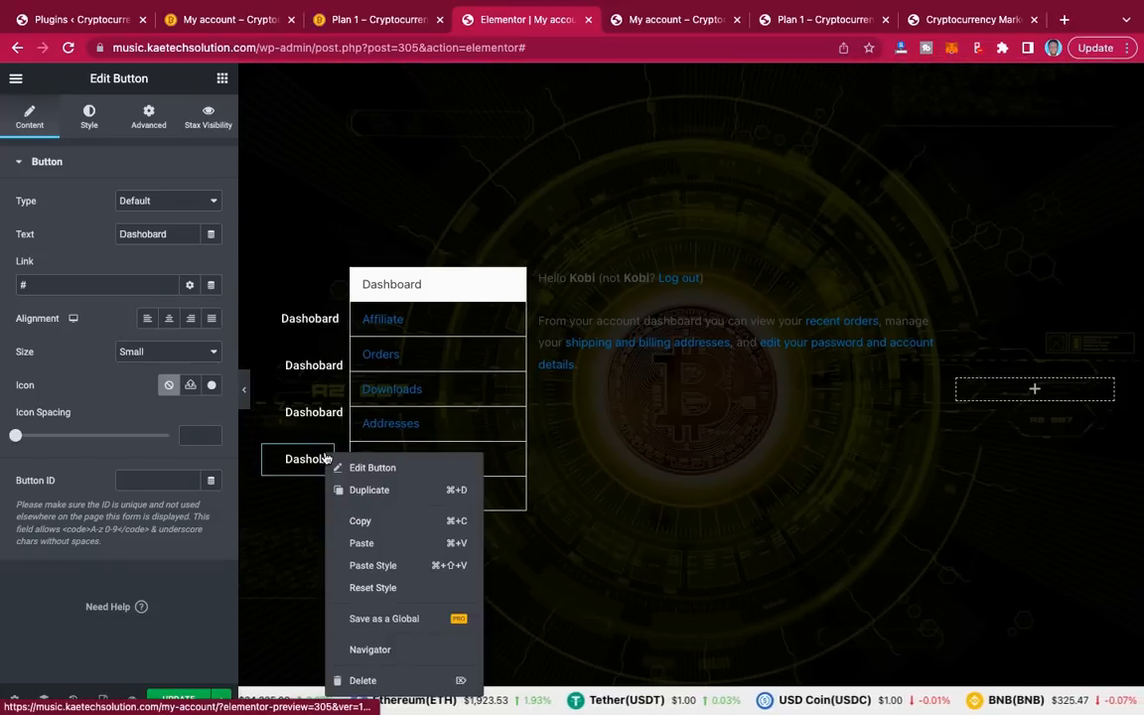
left_click(364, 491)
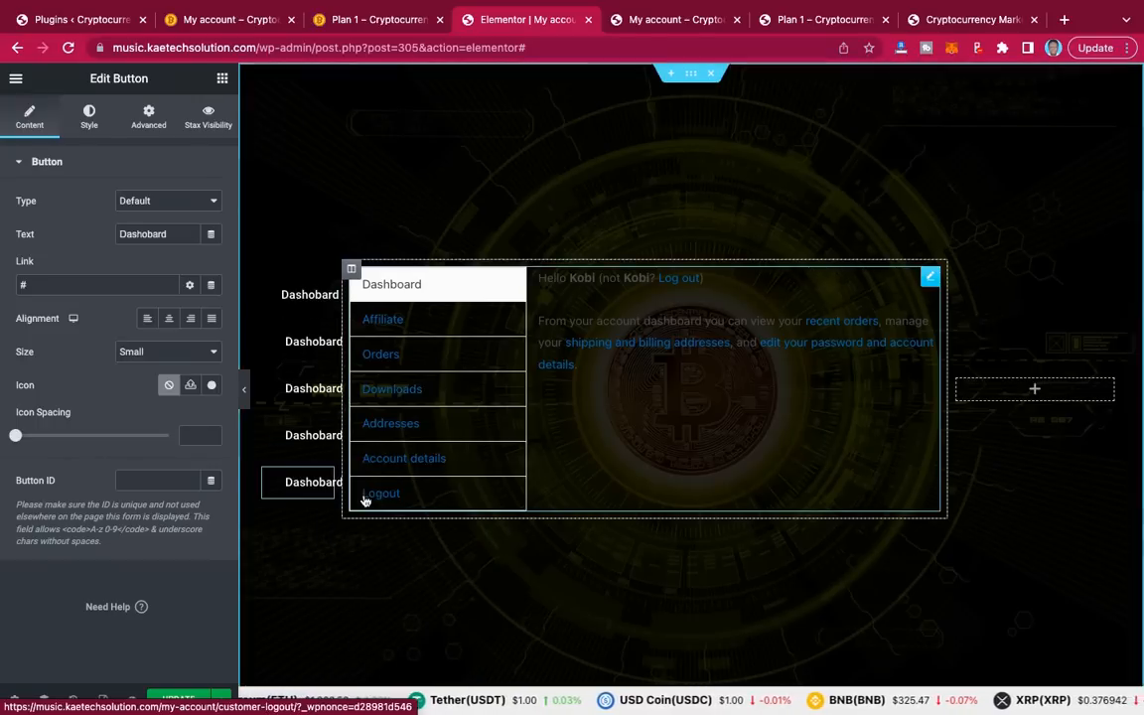
left_click(245, 397)
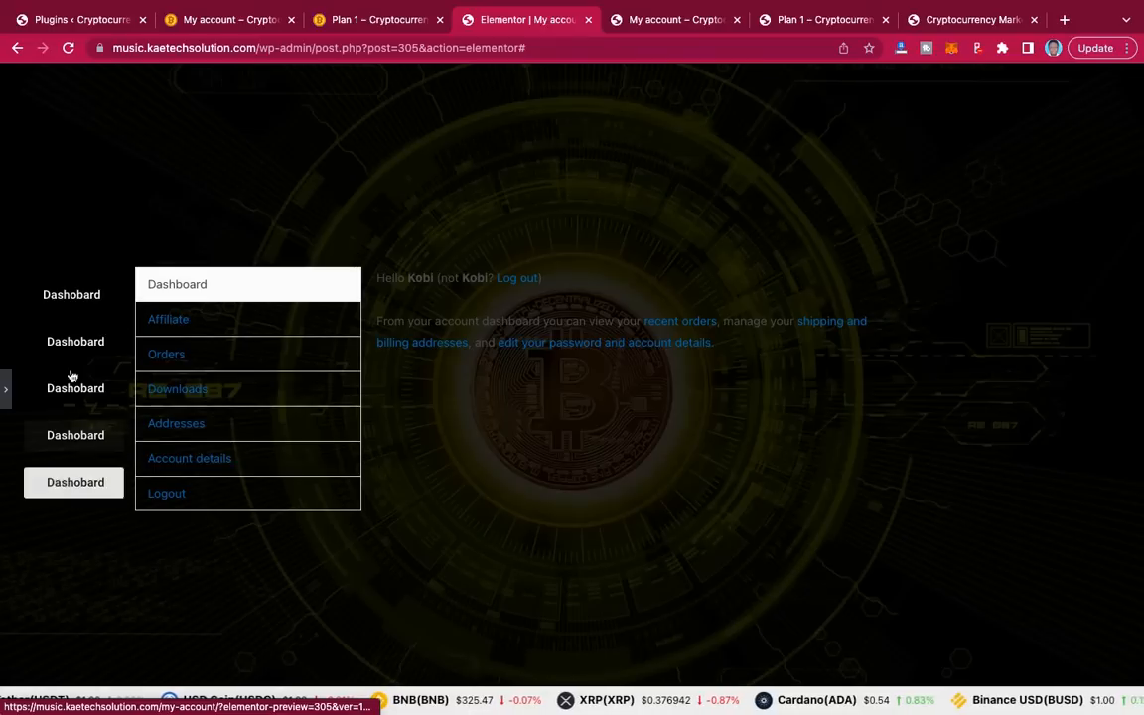
left_click(5, 395)
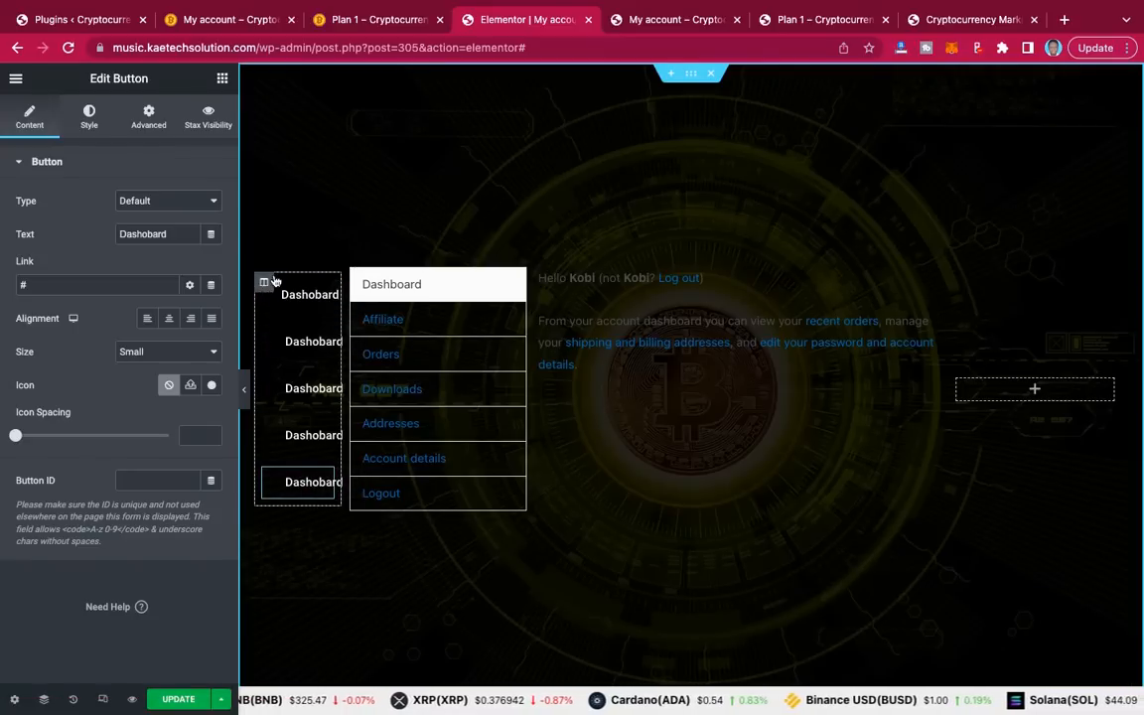
Step: Check the live My account page, then open Edit Column for the Dashboard buttons column
left_click(243, 22)
scroll(209, 229, "up", 5)
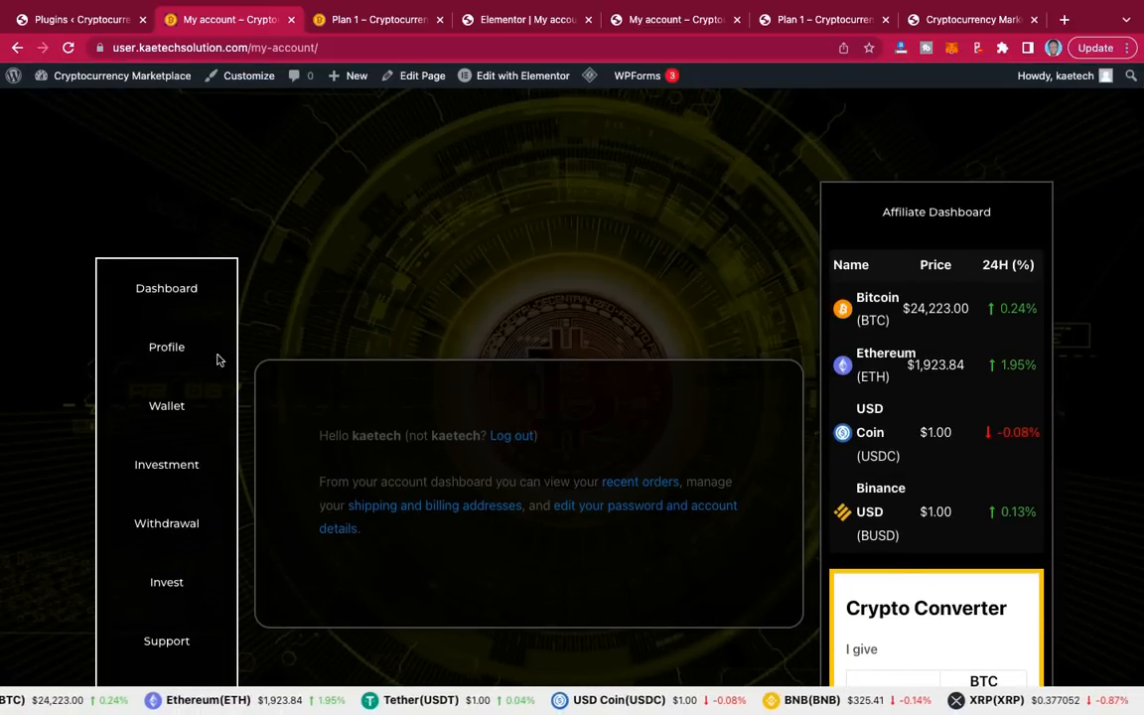
left_click(533, 28)
mouse_move(267, 288)
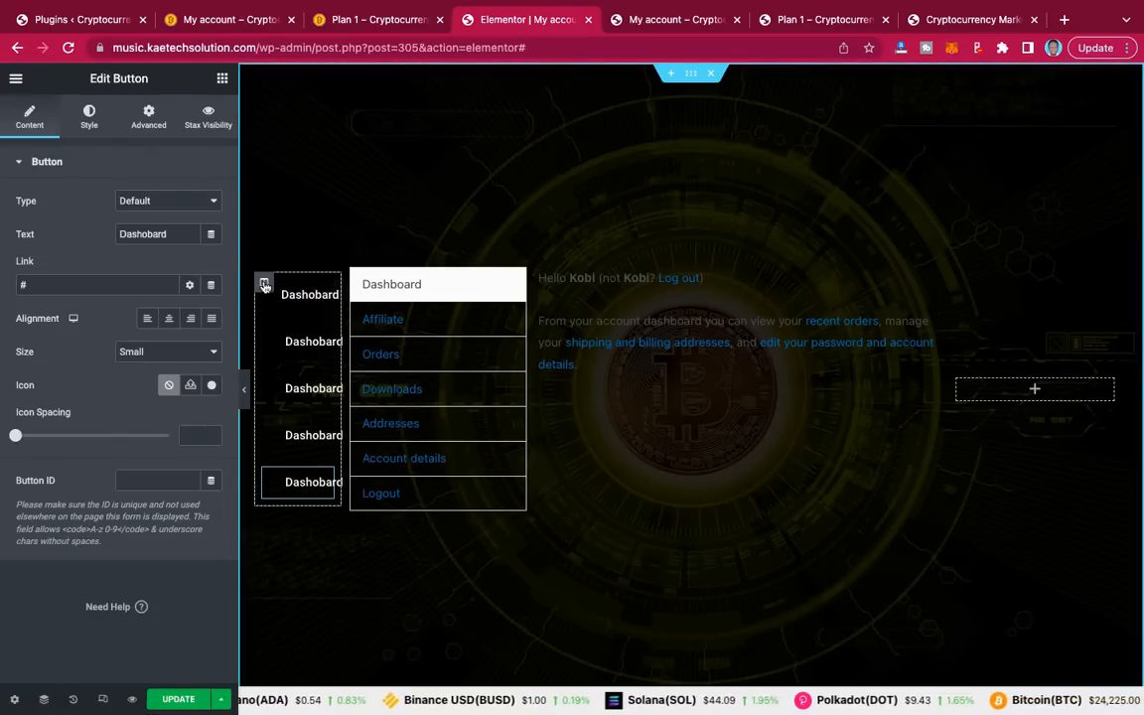
left_click(264, 286)
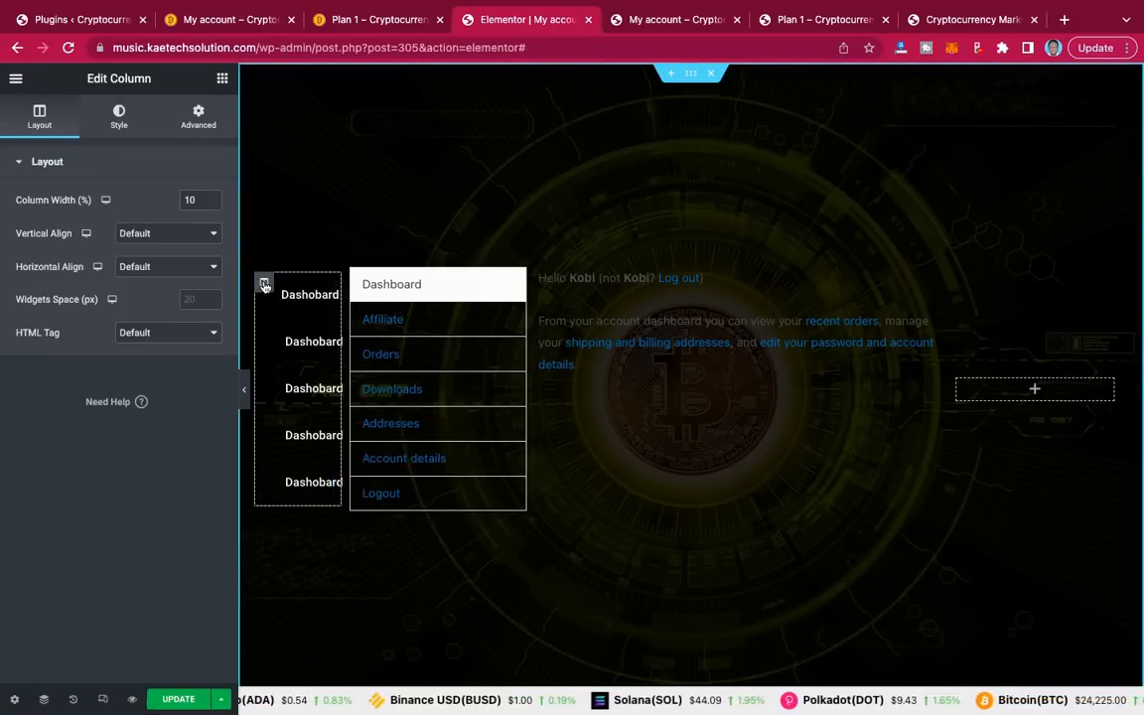
Step: Give the column a Solid border, width 2, in white #FFFFFF
left_click(121, 120)
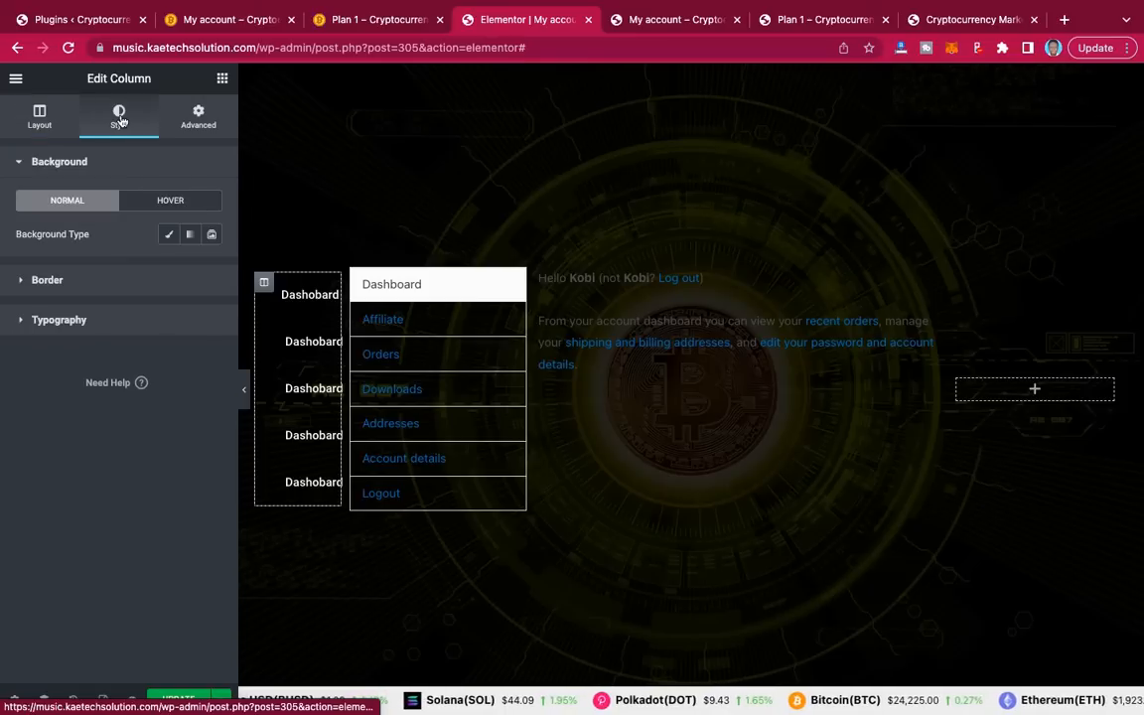
left_click(108, 286)
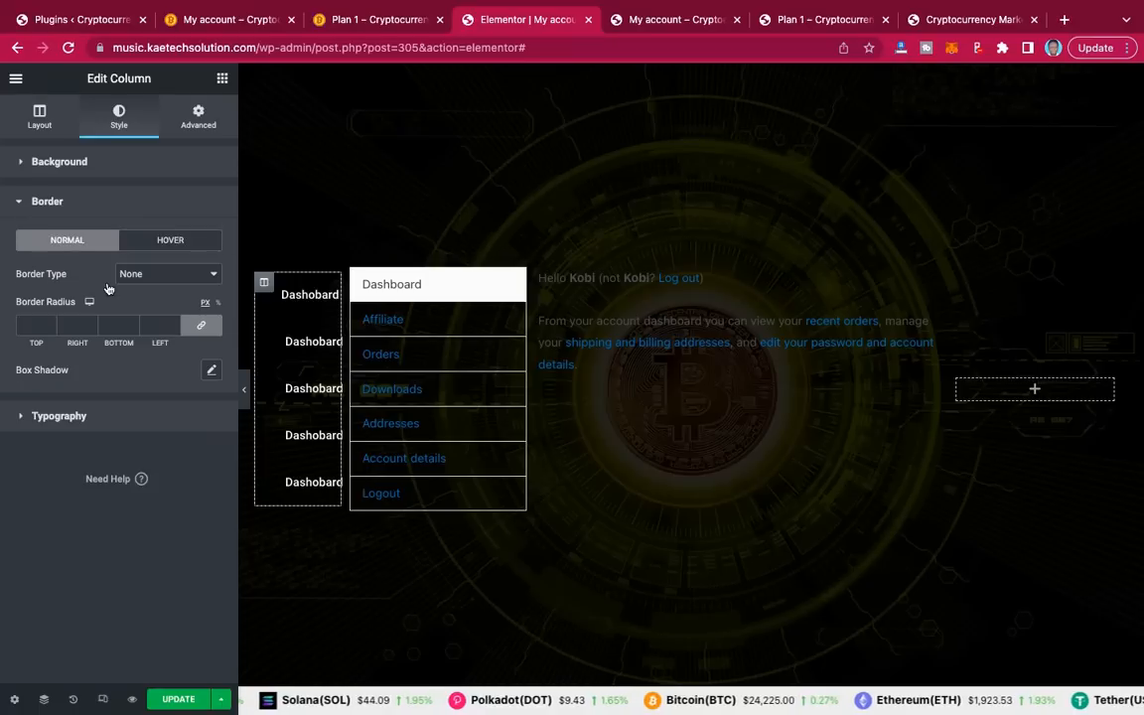
left_click(159, 276)
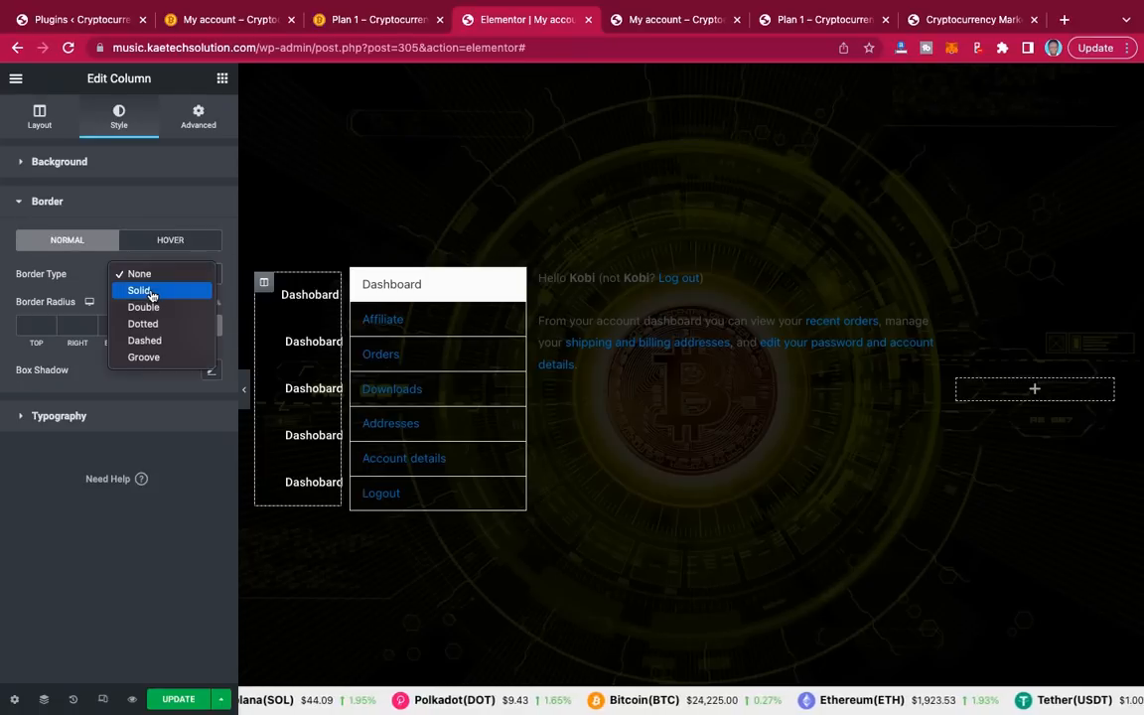
left_click(151, 294)
left_click(24, 328)
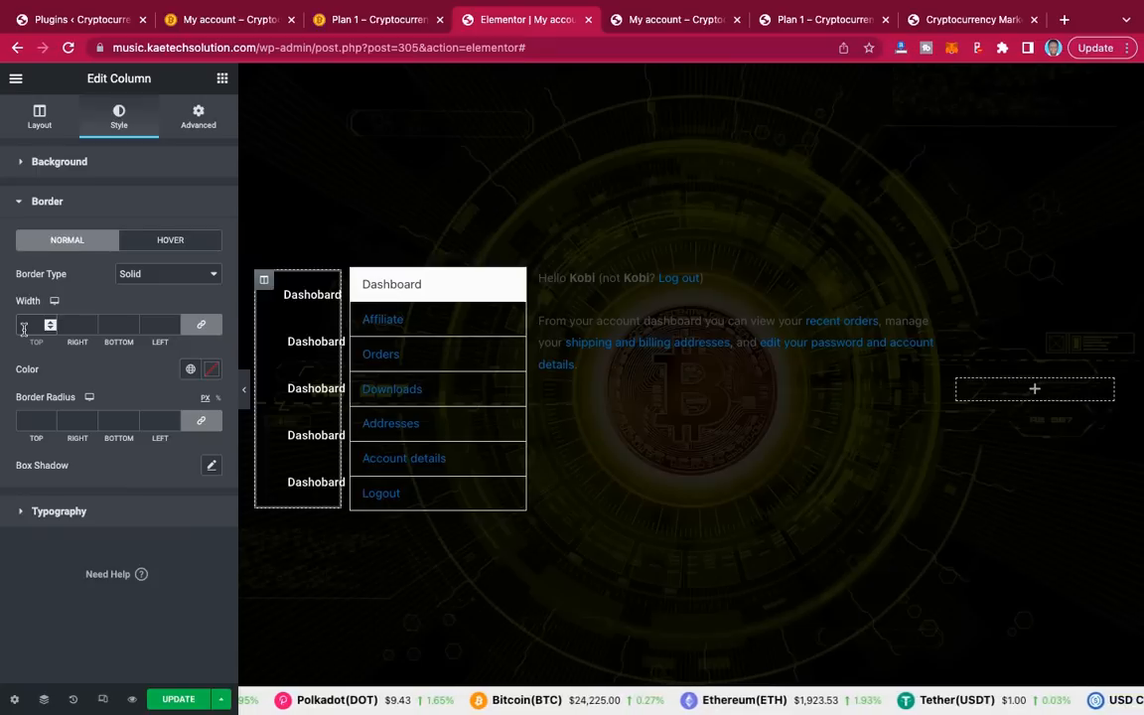
type("2")
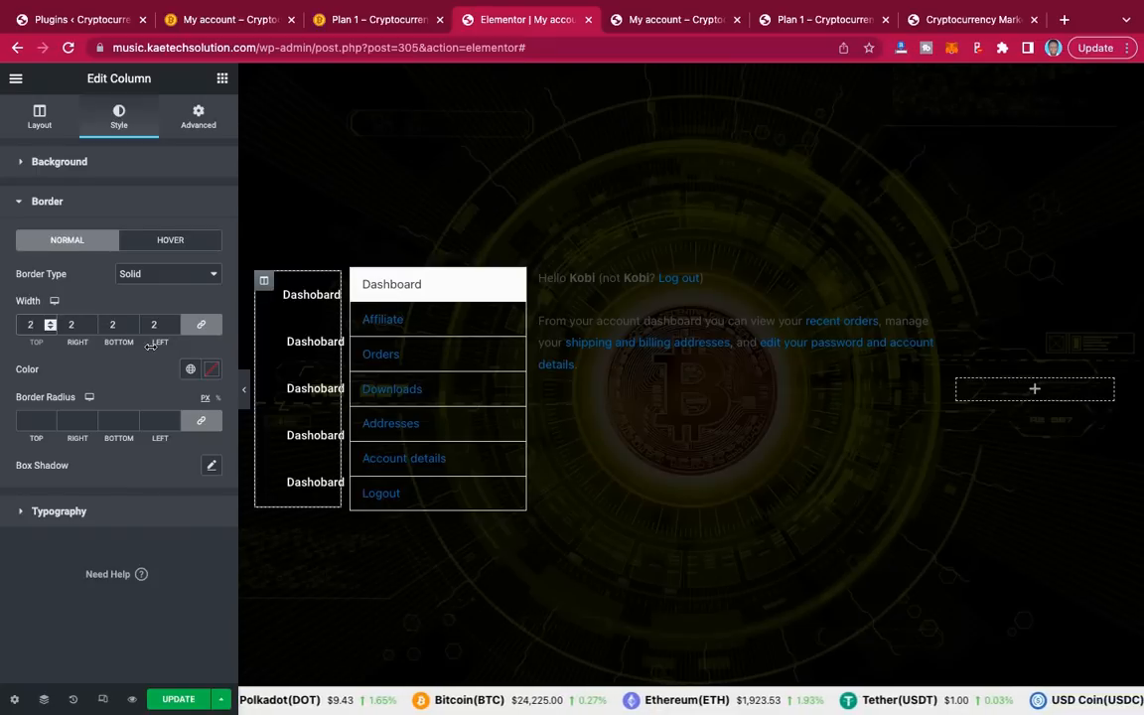
left_click(211, 375)
left_click_drag(59, 464, 17, 408)
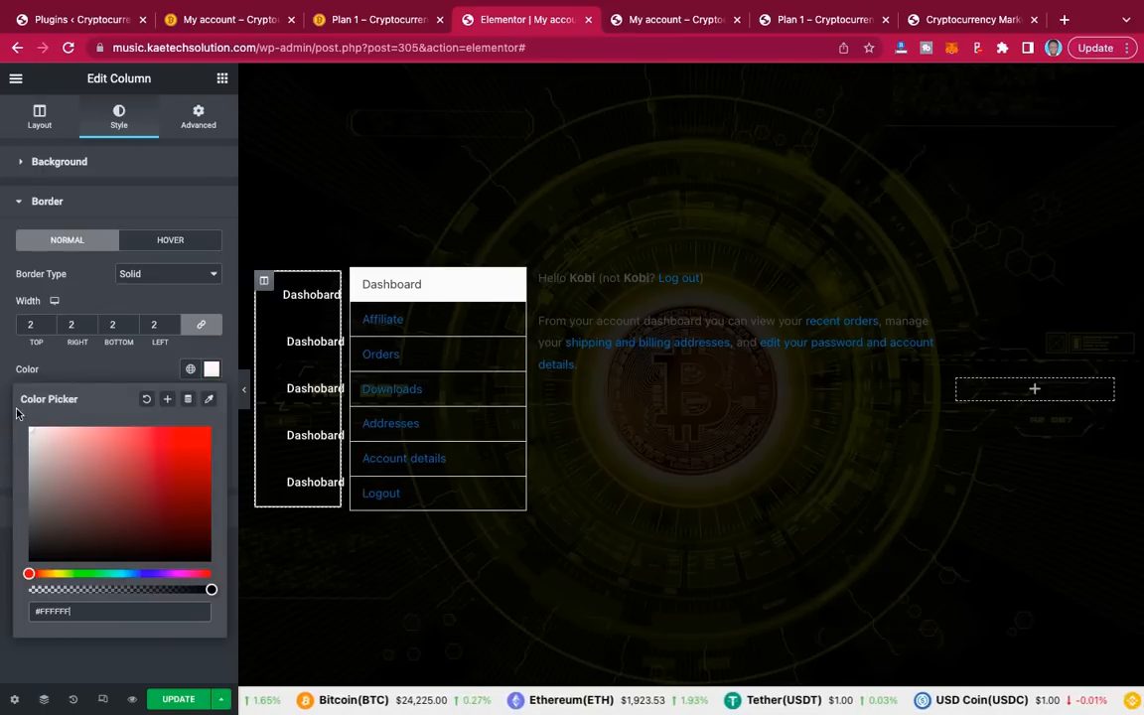
left_click(80, 378)
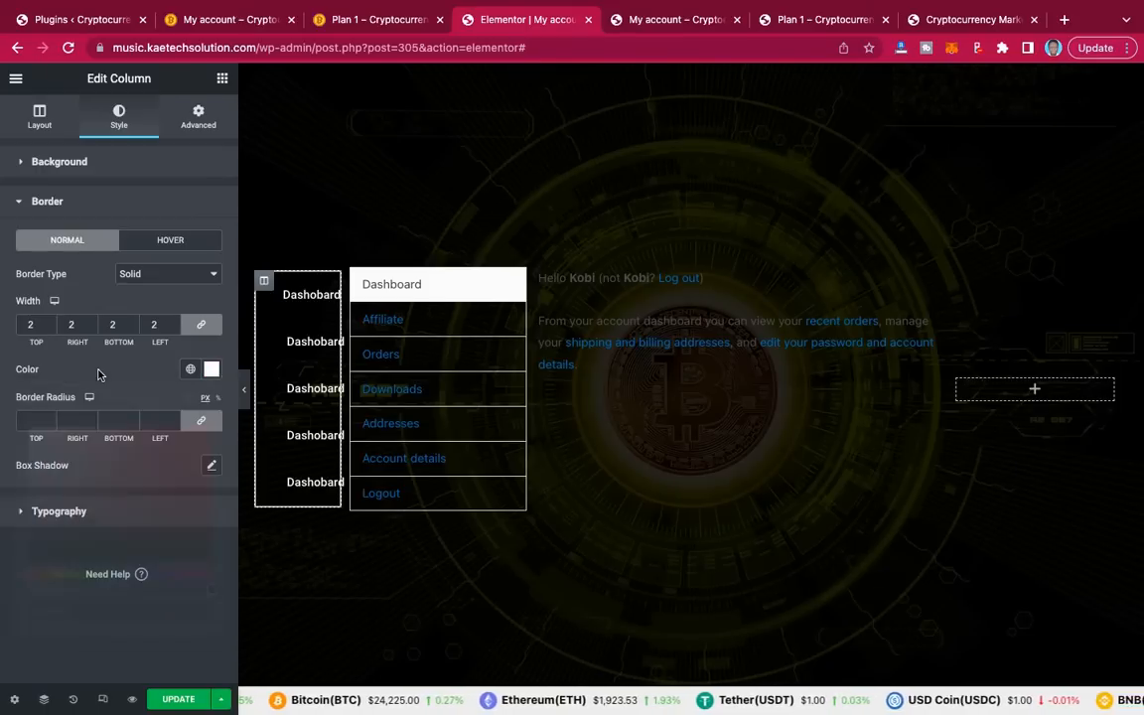
Step: Preview the bordered column with the editor panel hidden, then restore the panel
left_click(244, 397)
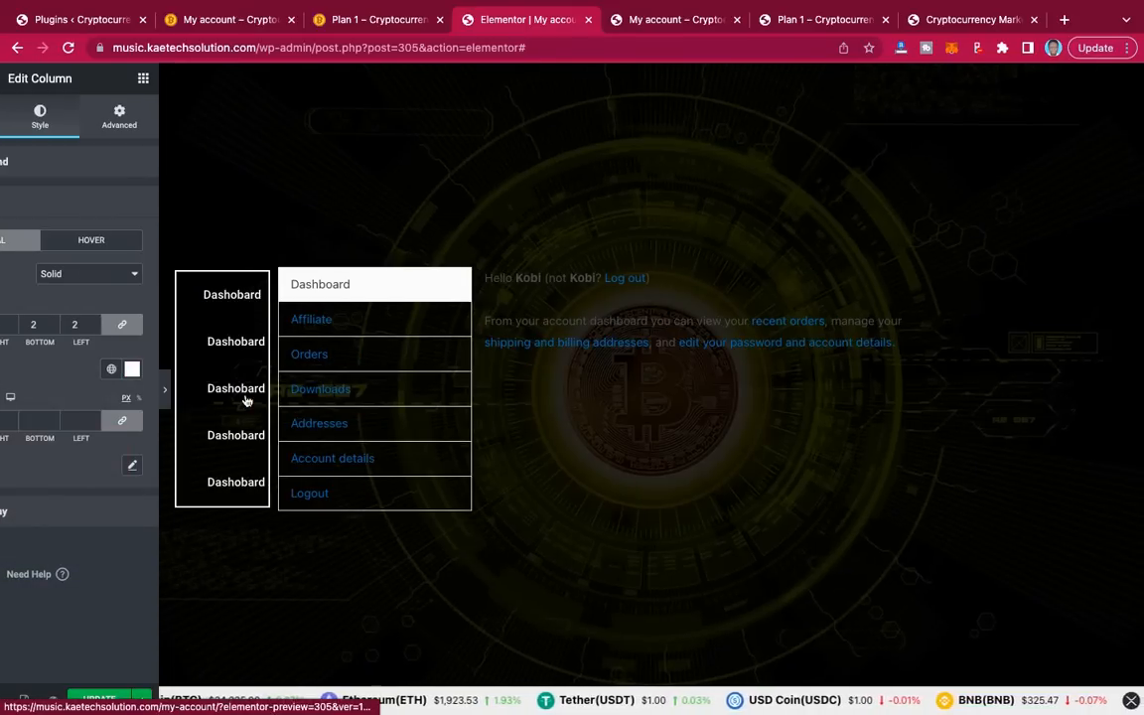
left_click(90, 439)
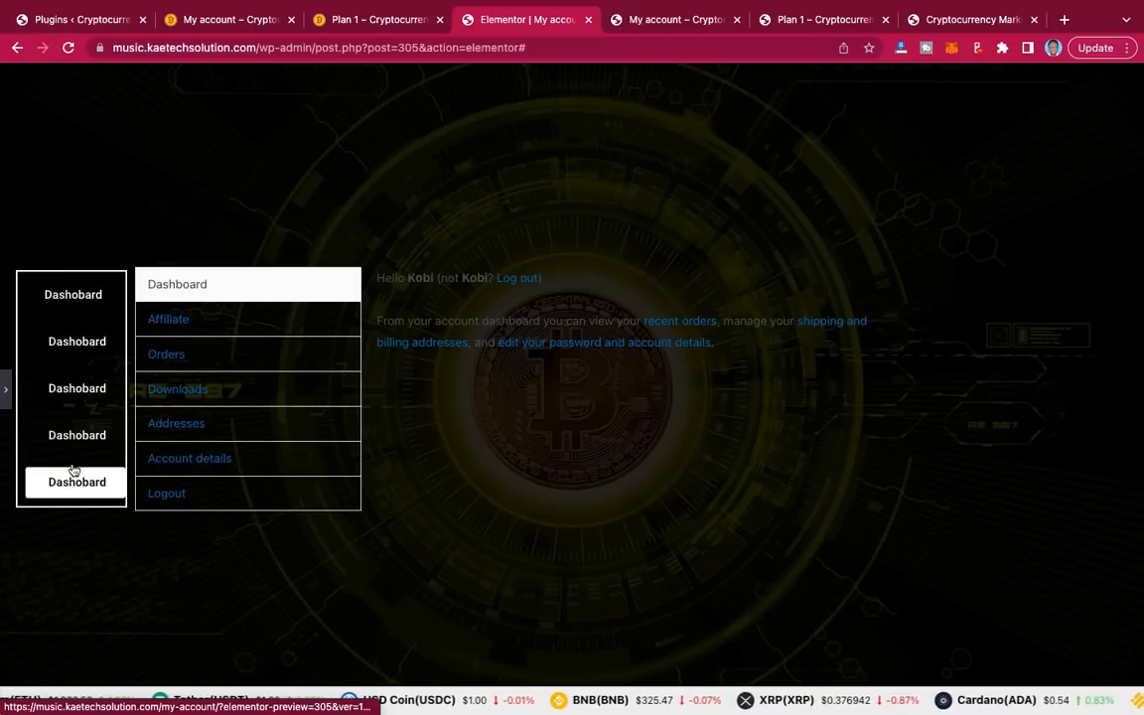
left_click(7, 393)
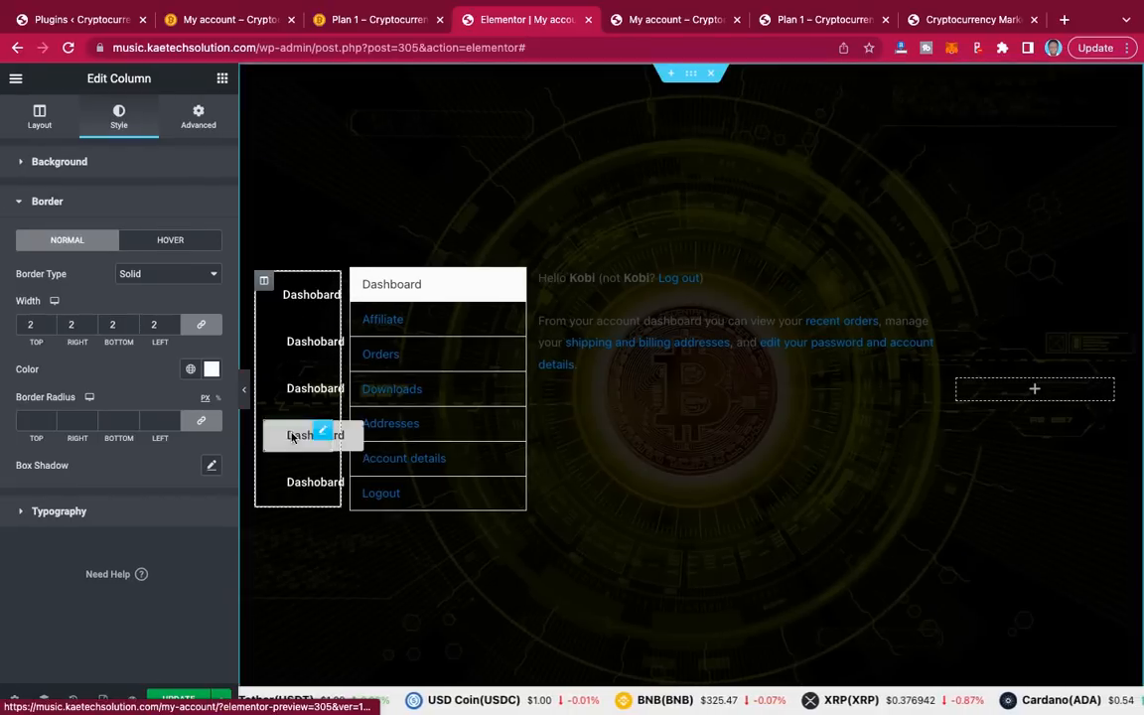
left_click(692, 76)
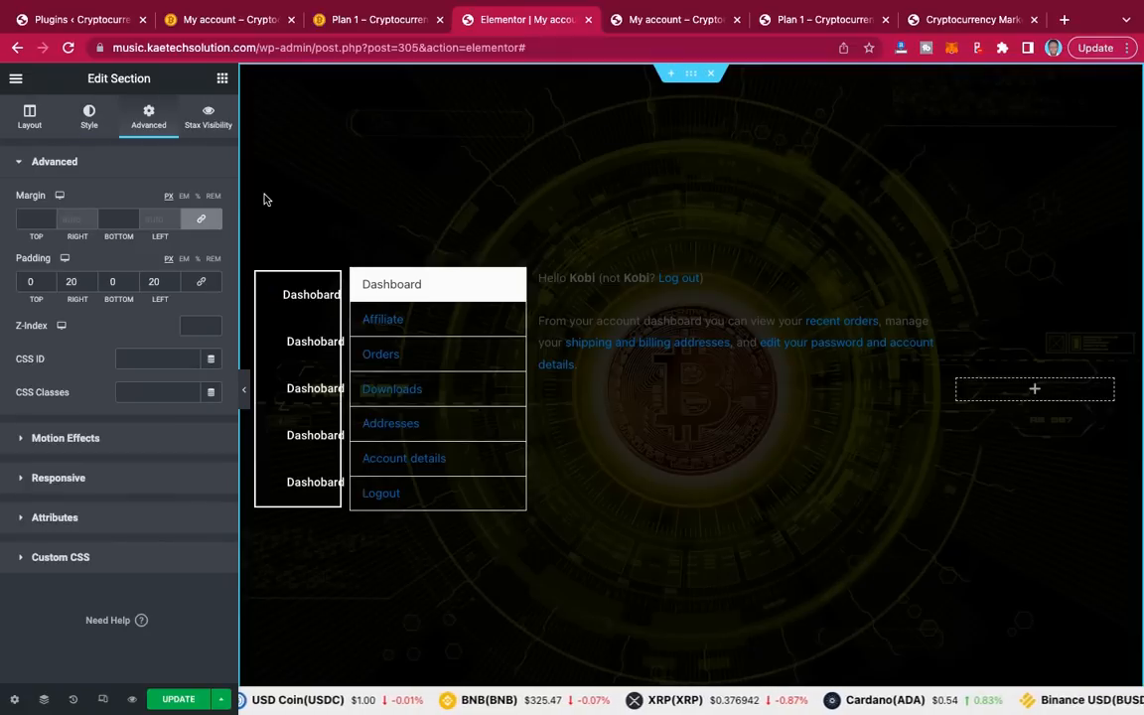
left_click(34, 123)
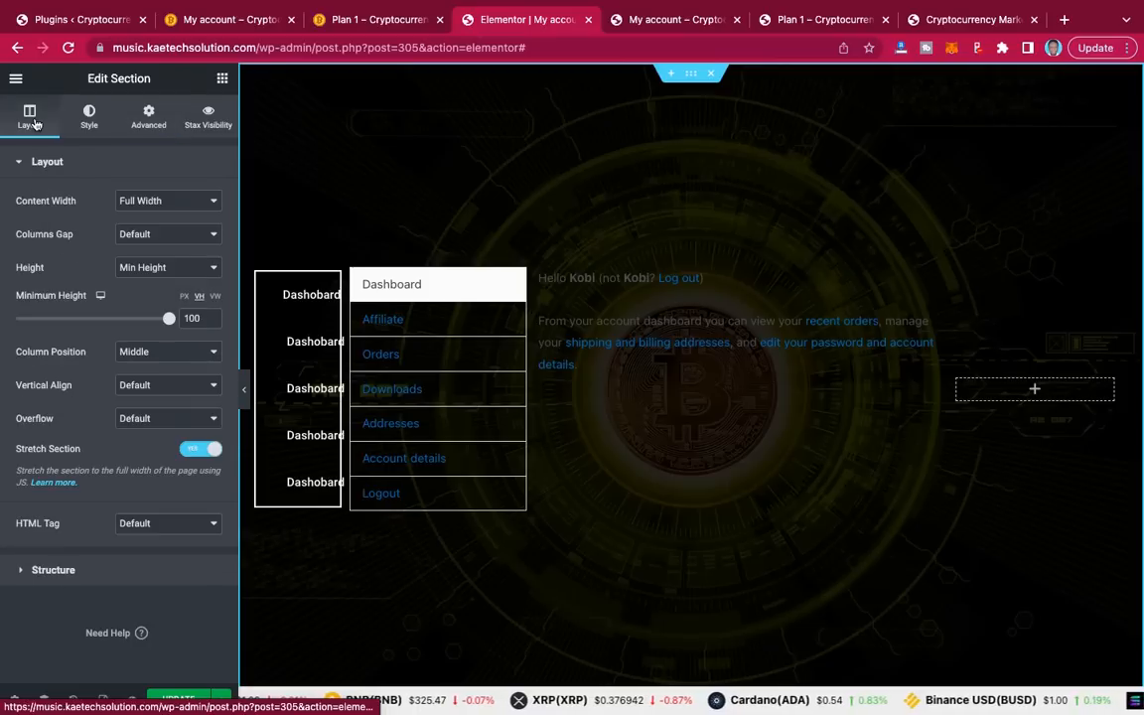
left_click(153, 236)
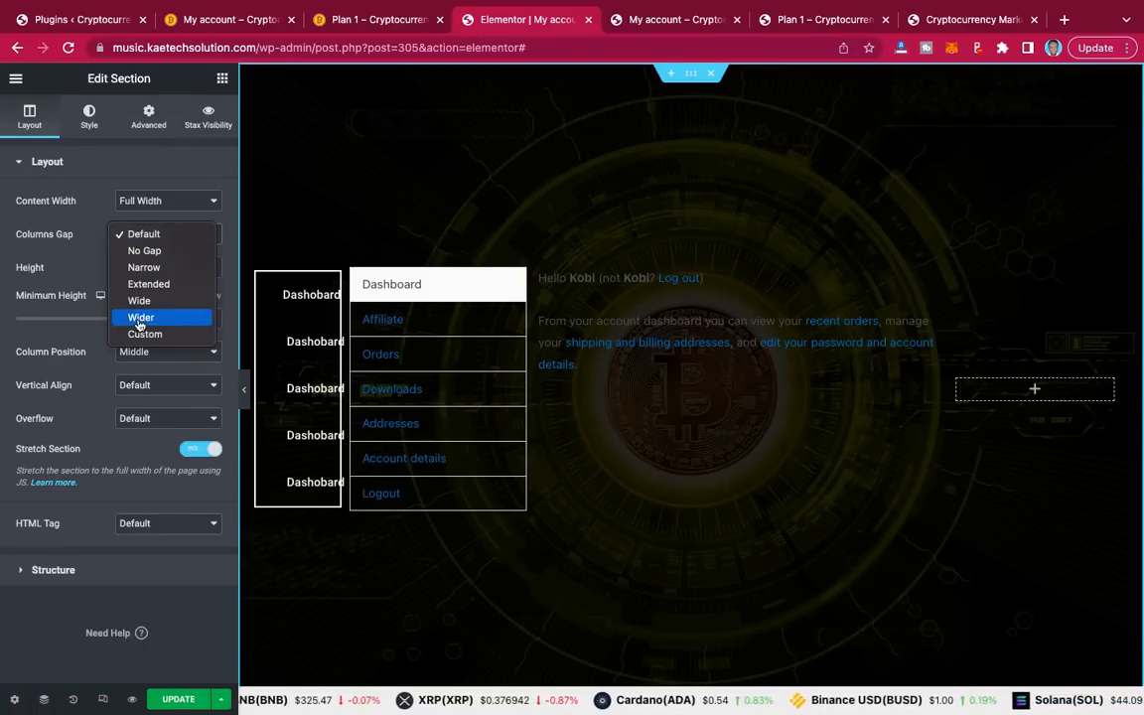
key("Escape")
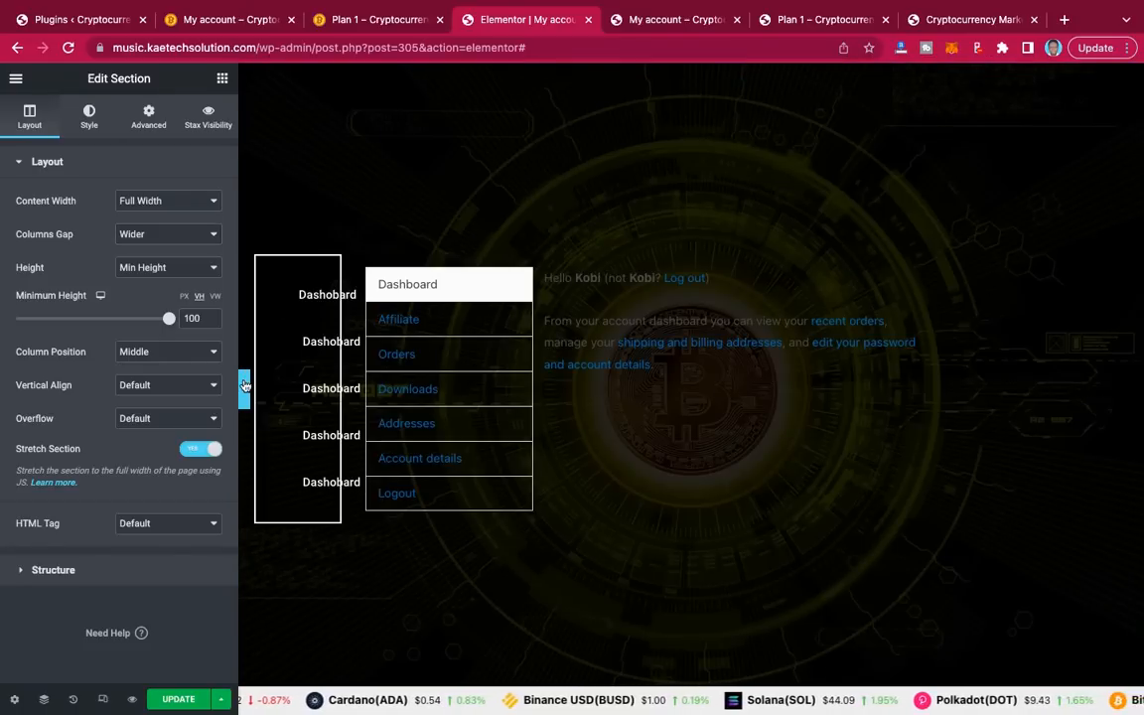
left_click(244, 386)
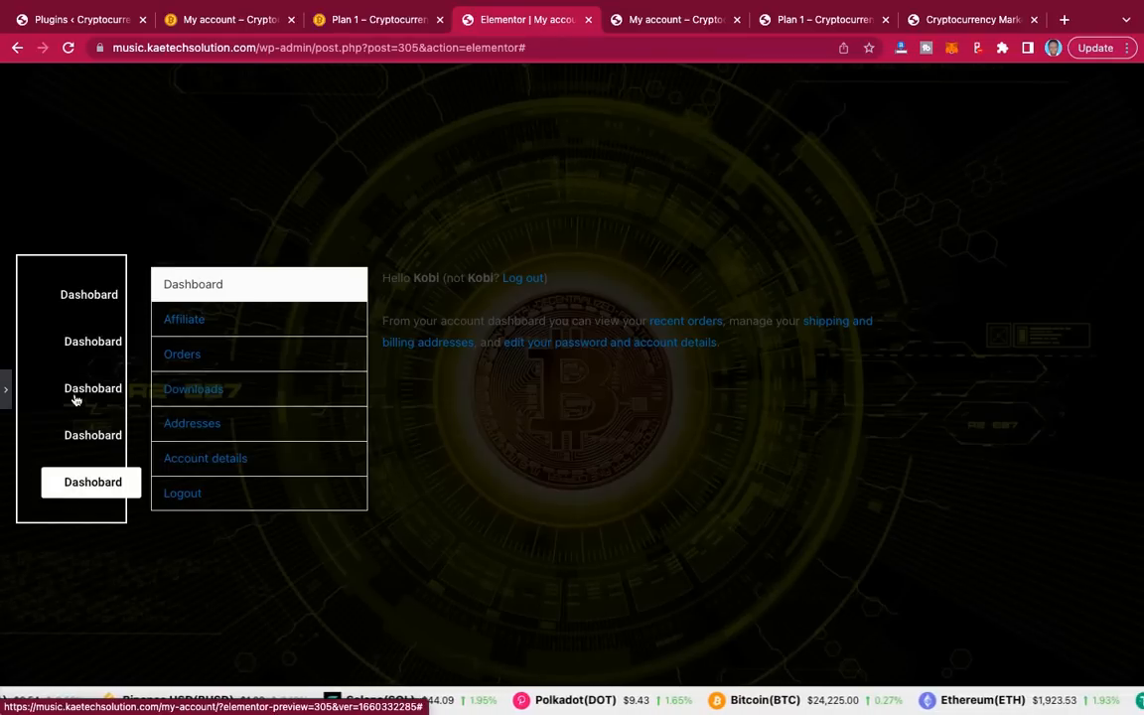
left_click(5, 395)
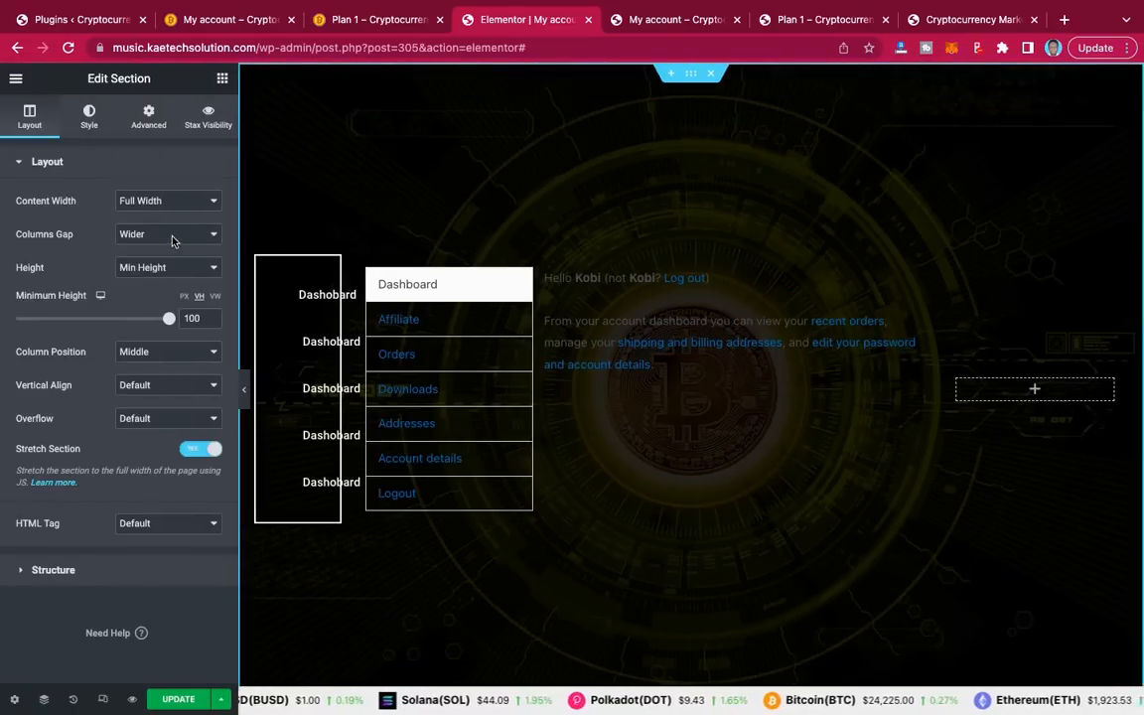
left_click(172, 239)
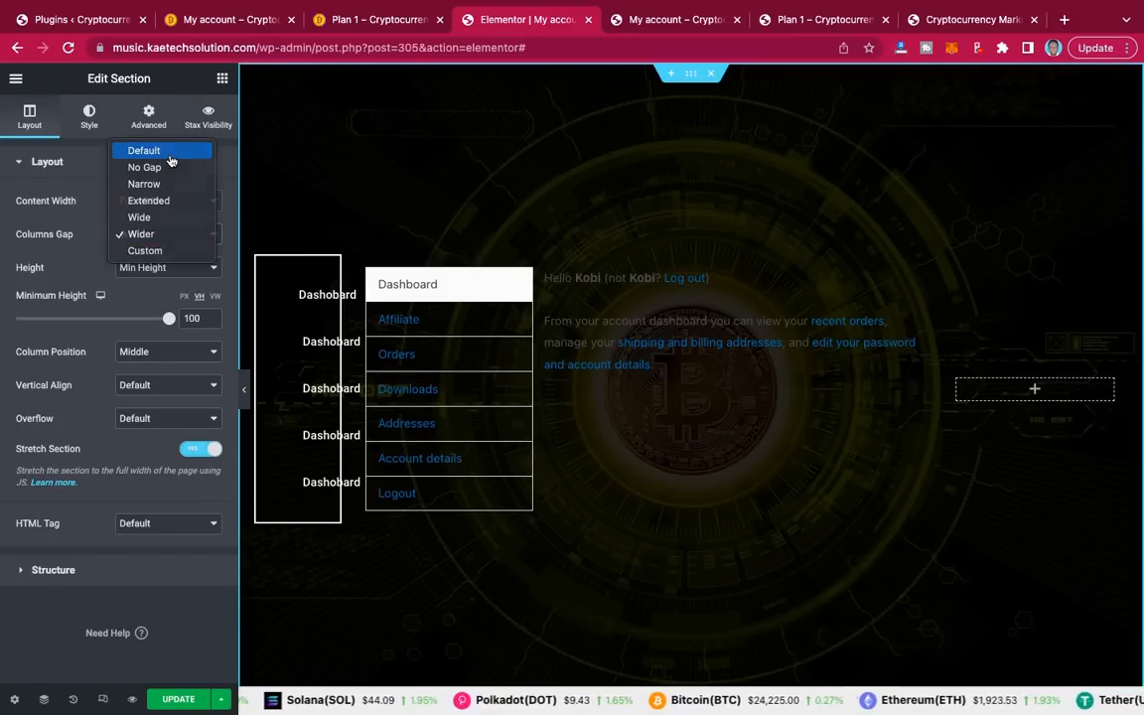
key("Escape")
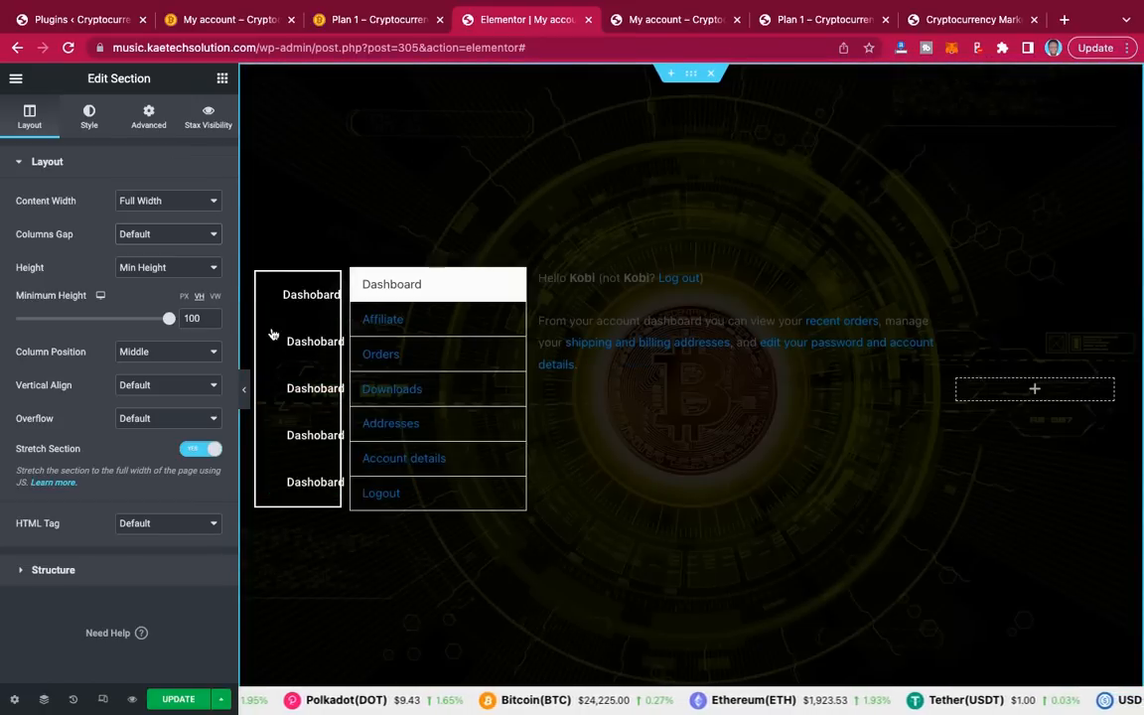
left_click(244, 399)
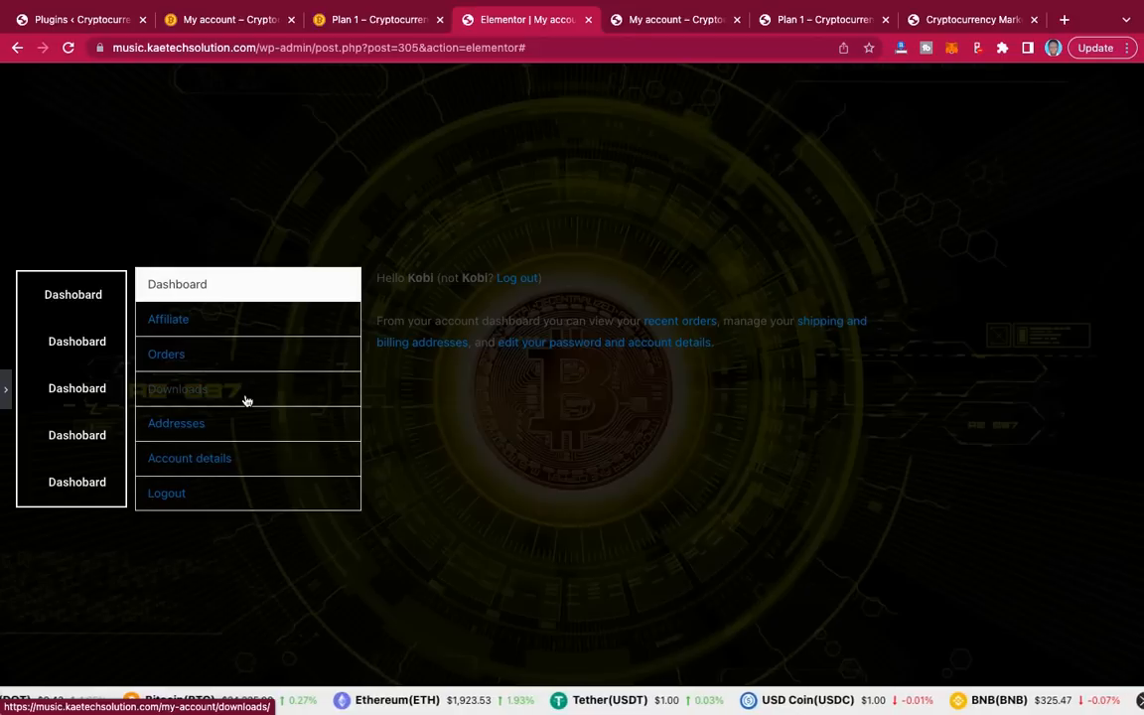
left_click(6, 389)
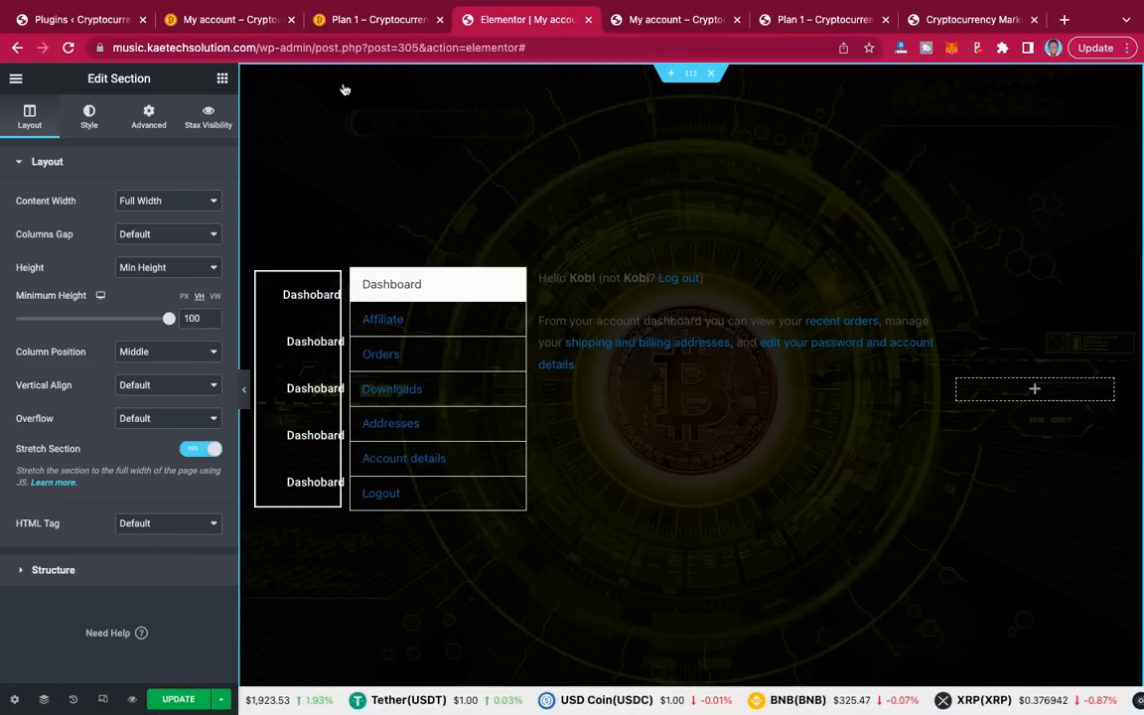
Step: Relabel the second and third sidebar buttons as Profile and Wallet
left_click(244, 24)
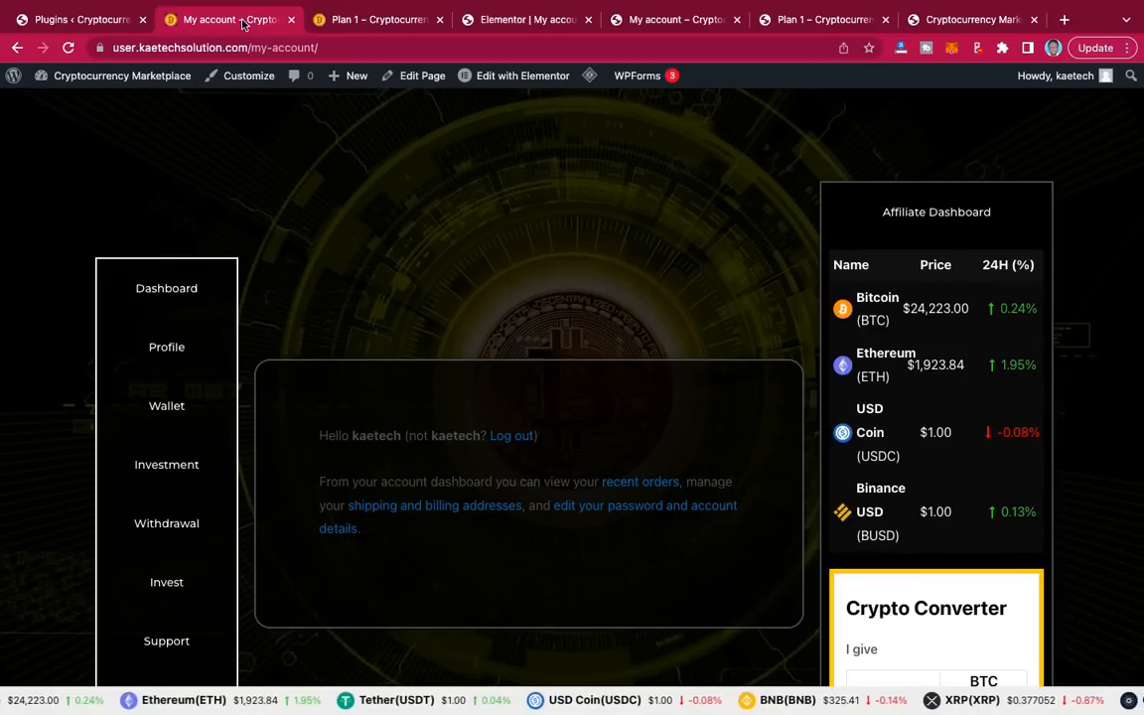
left_click(506, 22)
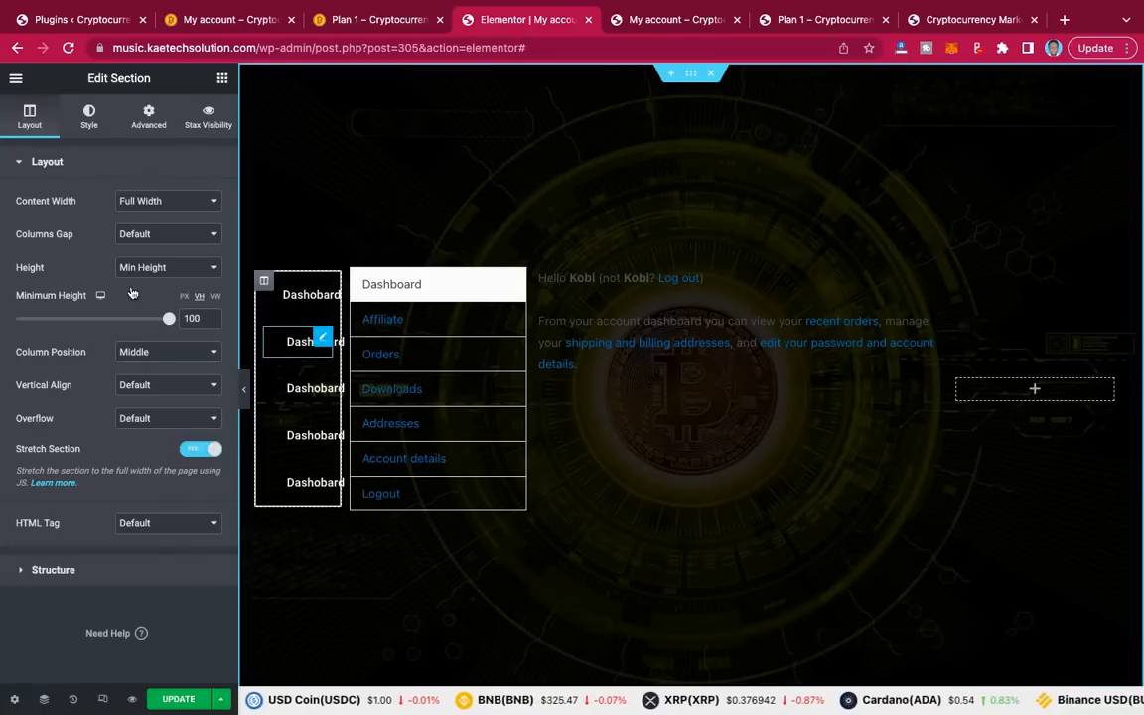
double_click(174, 235)
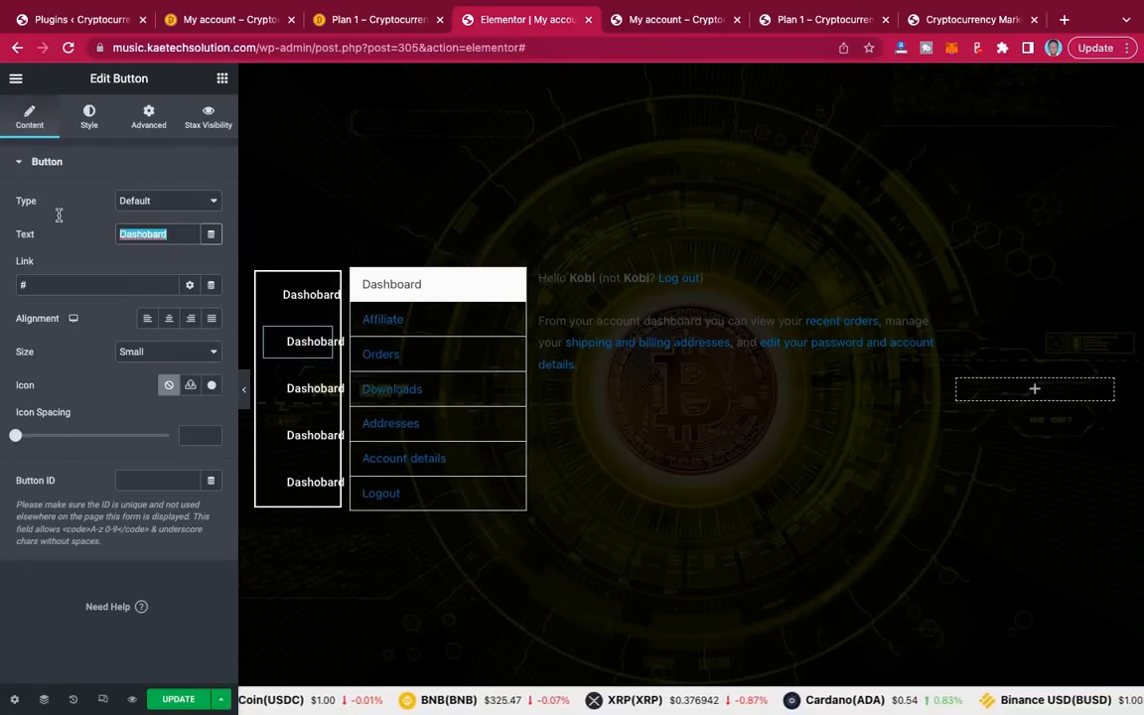
type("Profile")
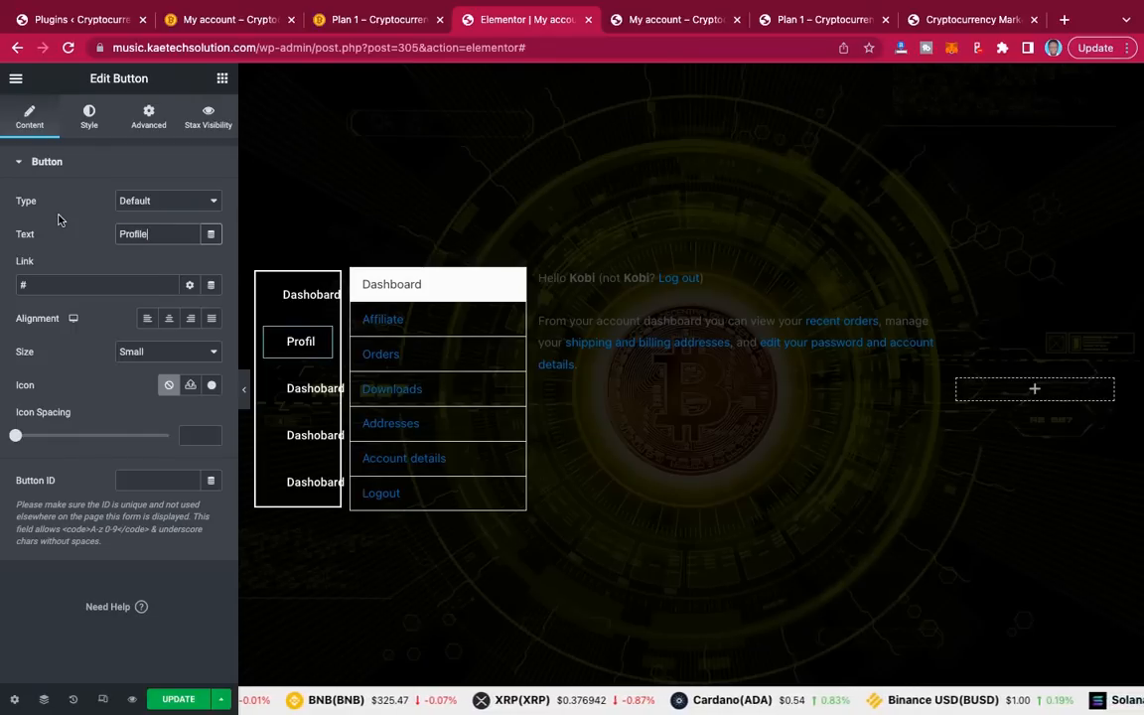
left_click(323, 388)
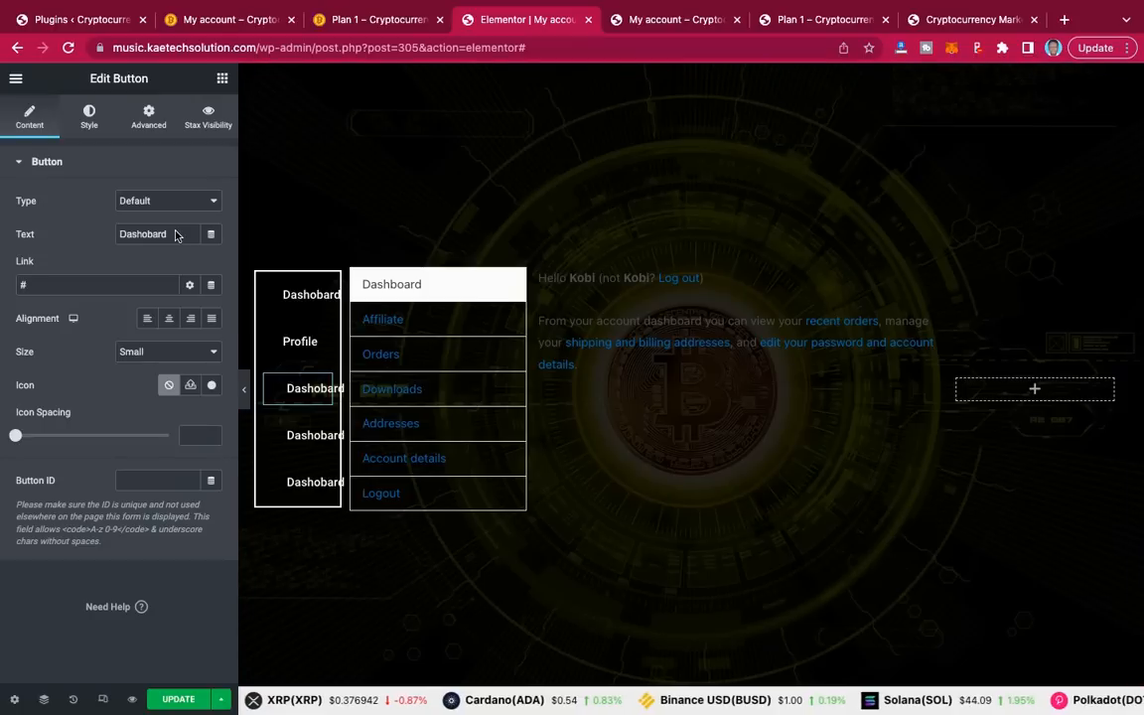
left_click_drag(176, 235, 76, 234)
type("Wa")
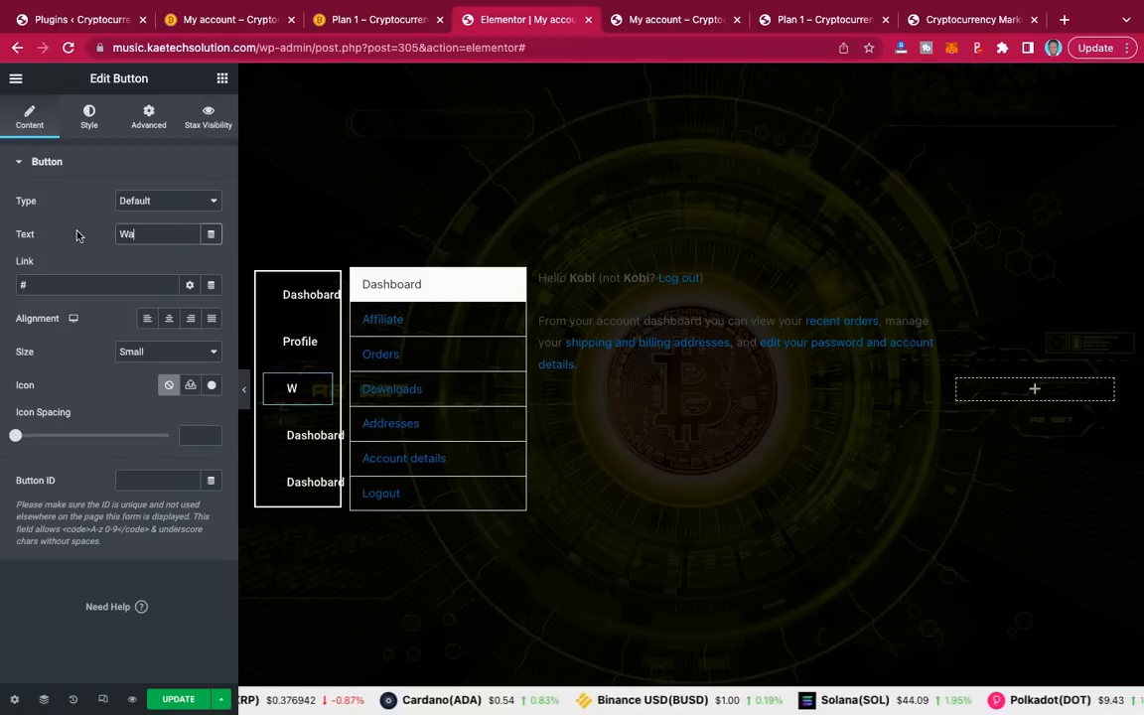
type("llet")
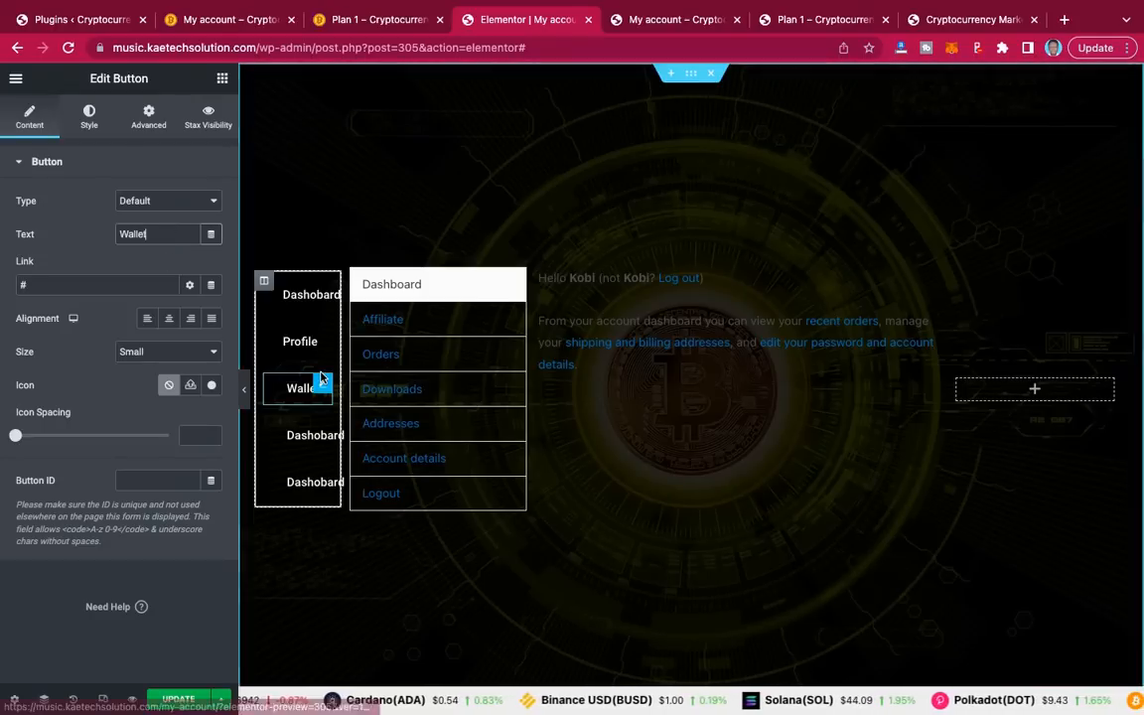
Step: Relabel the fourth sidebar button as Investment, checking the reference page, then preview
left_click(321, 434)
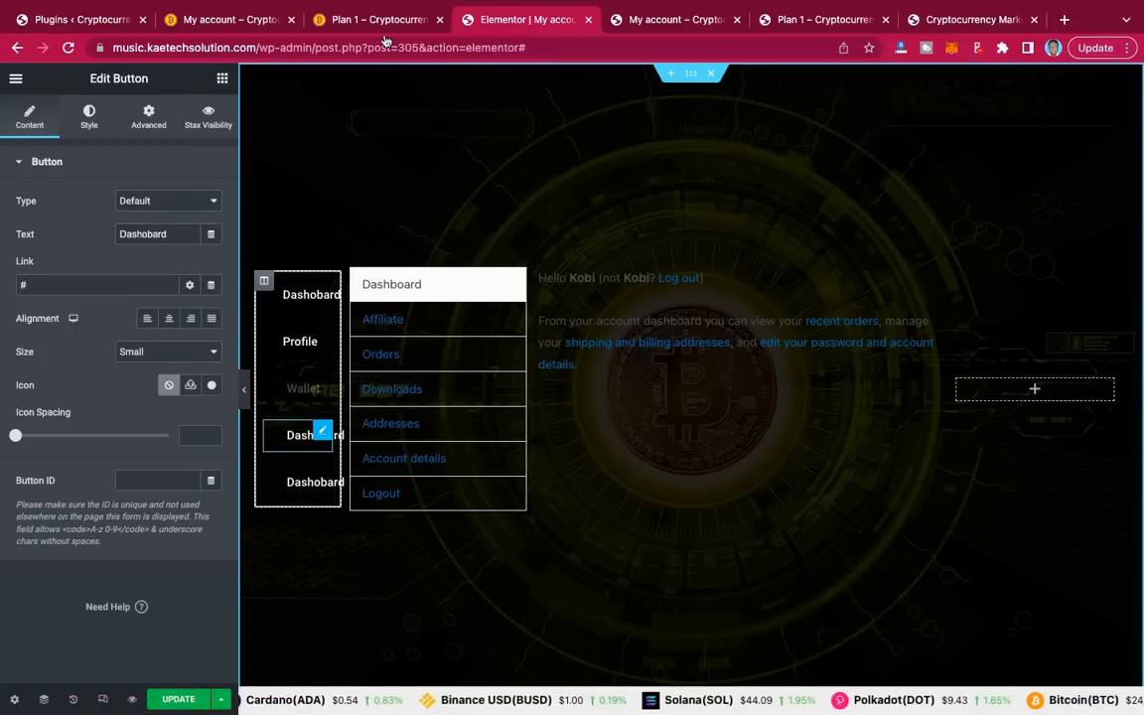
left_click(230, 19)
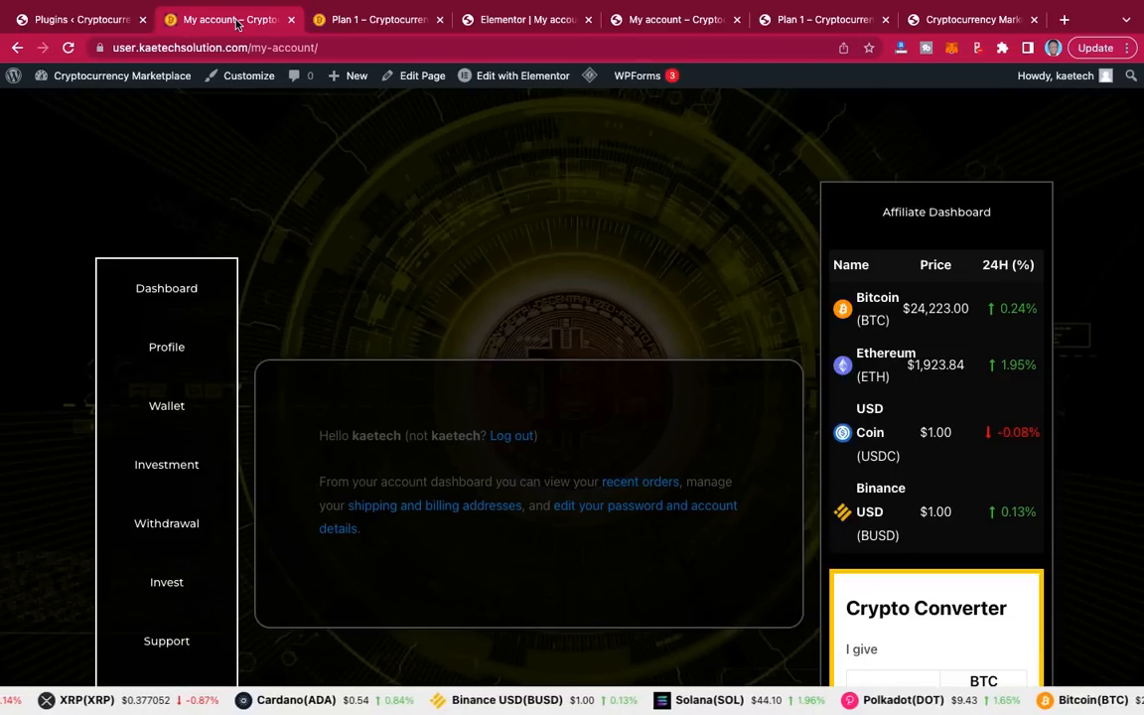
left_click(519, 20)
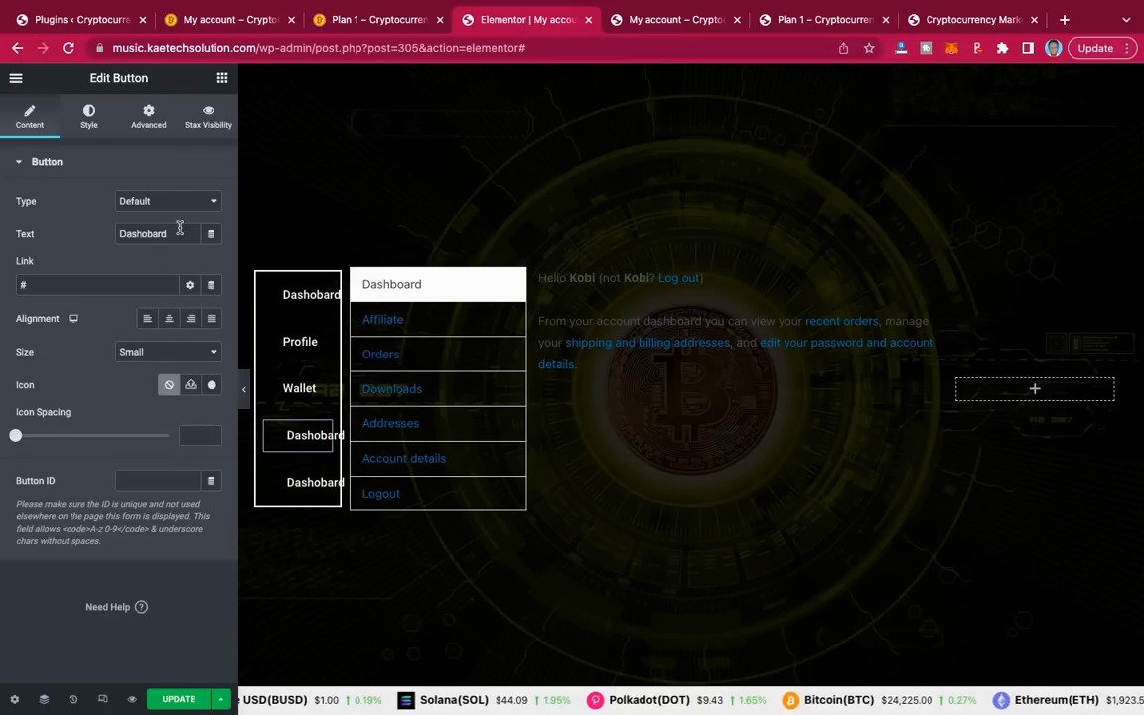
left_click_drag(177, 234, 52, 230)
type("Investment")
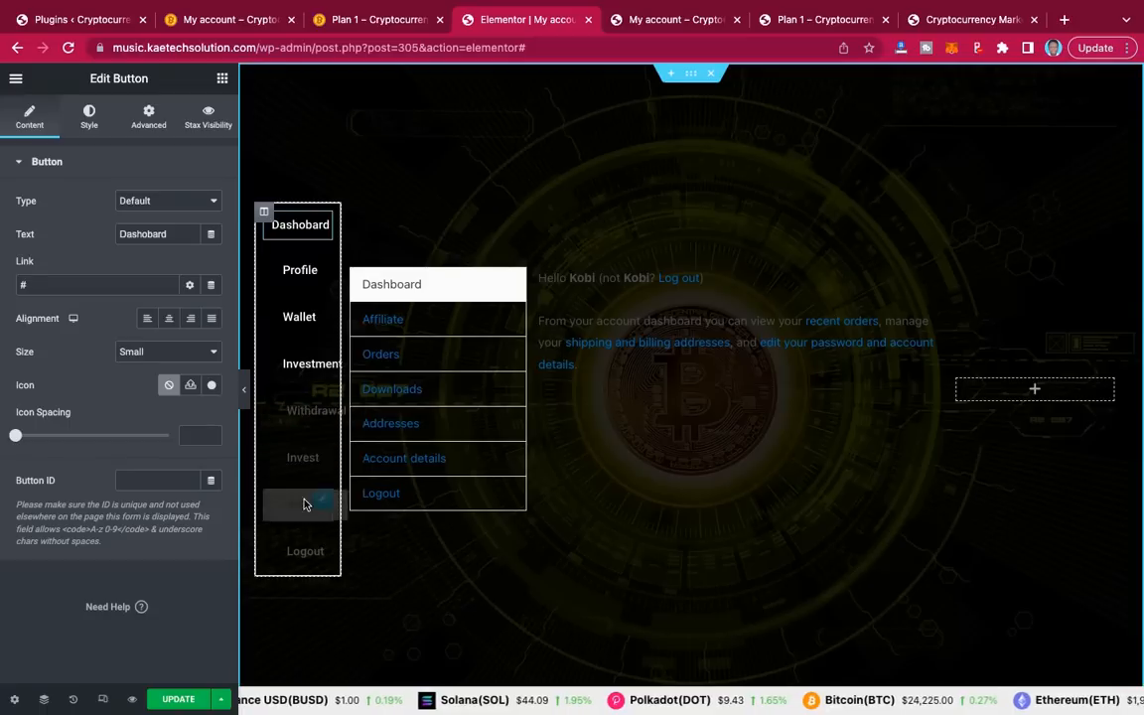
left_click(244, 394)
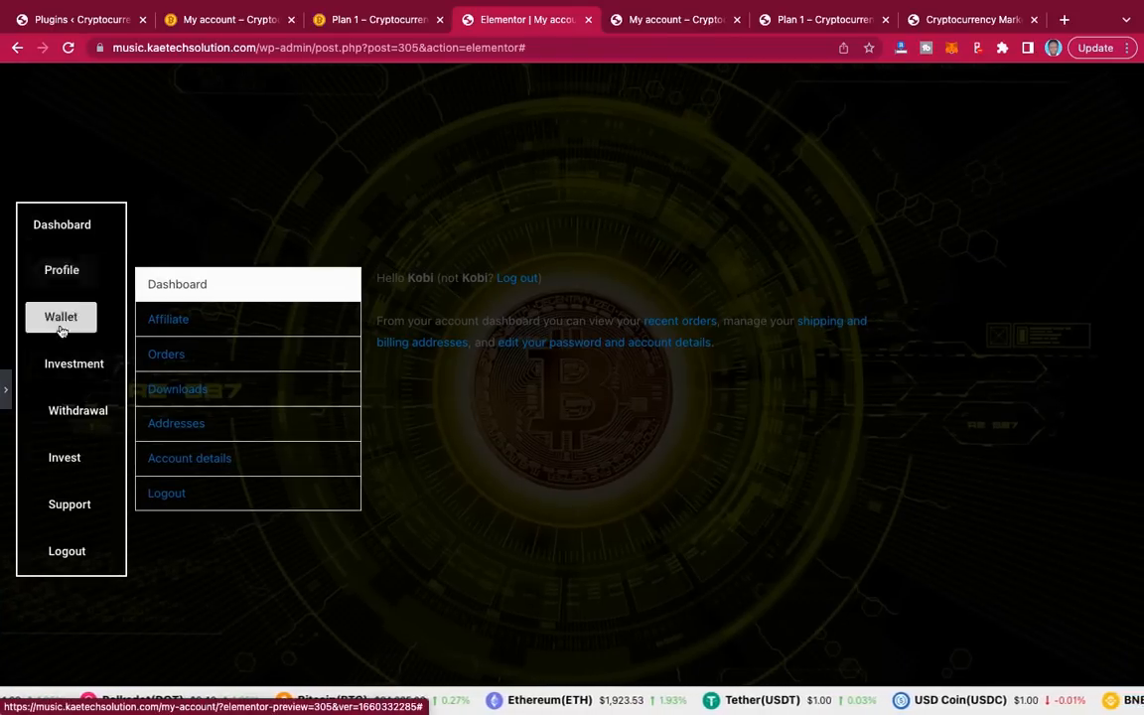
Step: Center-align the selected menu button
left_click(5, 397)
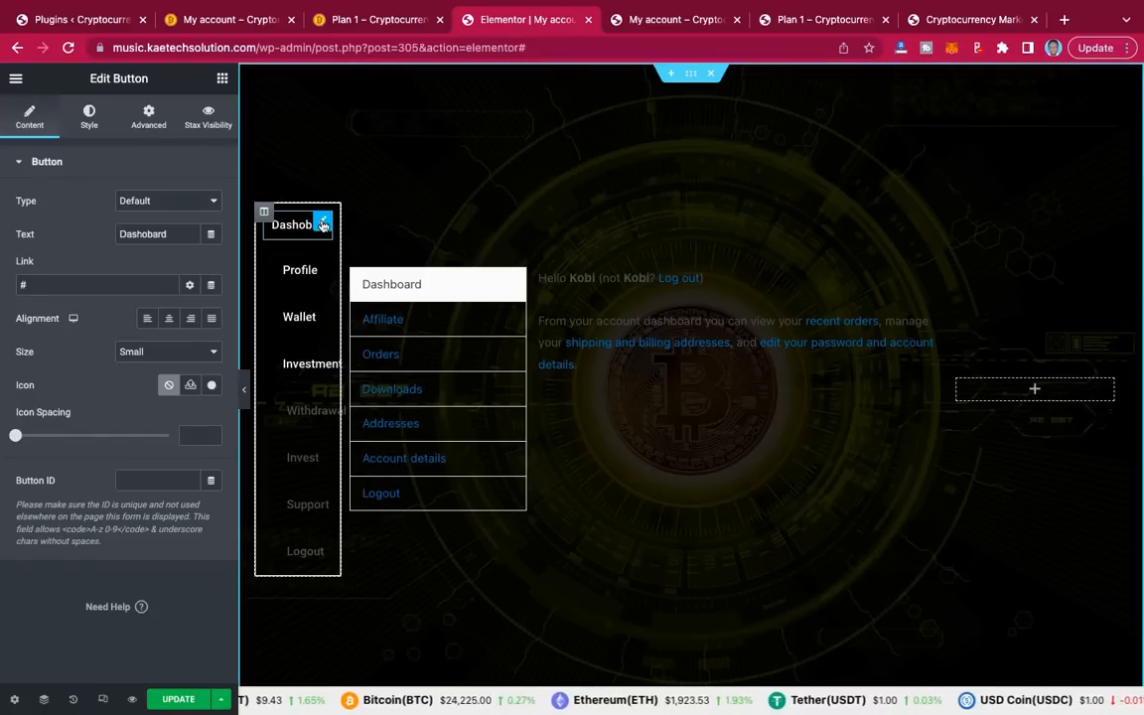
left_click(148, 319)
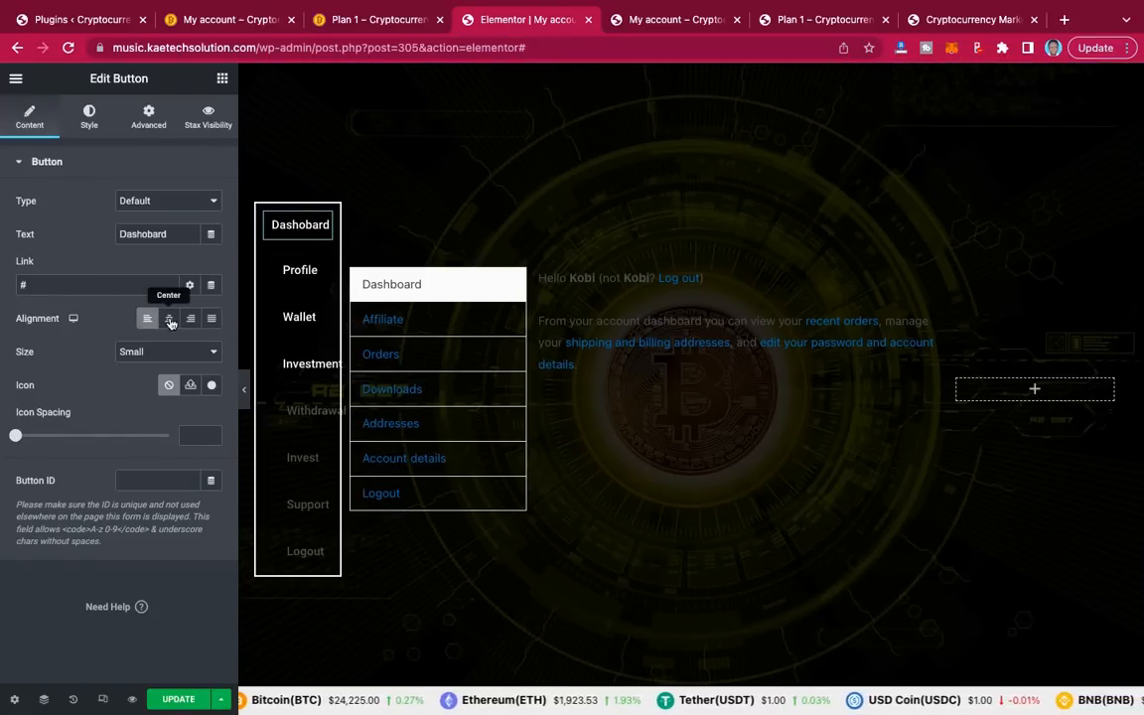
left_click(170, 319)
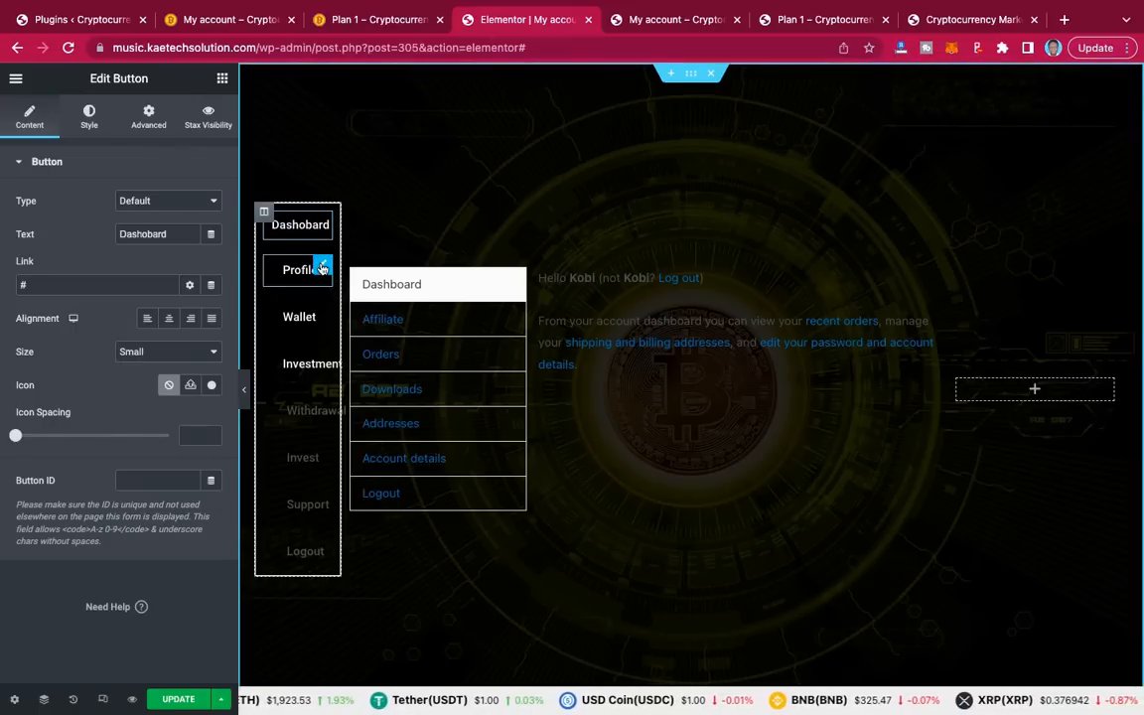
Step: Give the Profile button 10 px padding on all four sides
left_click(322, 268)
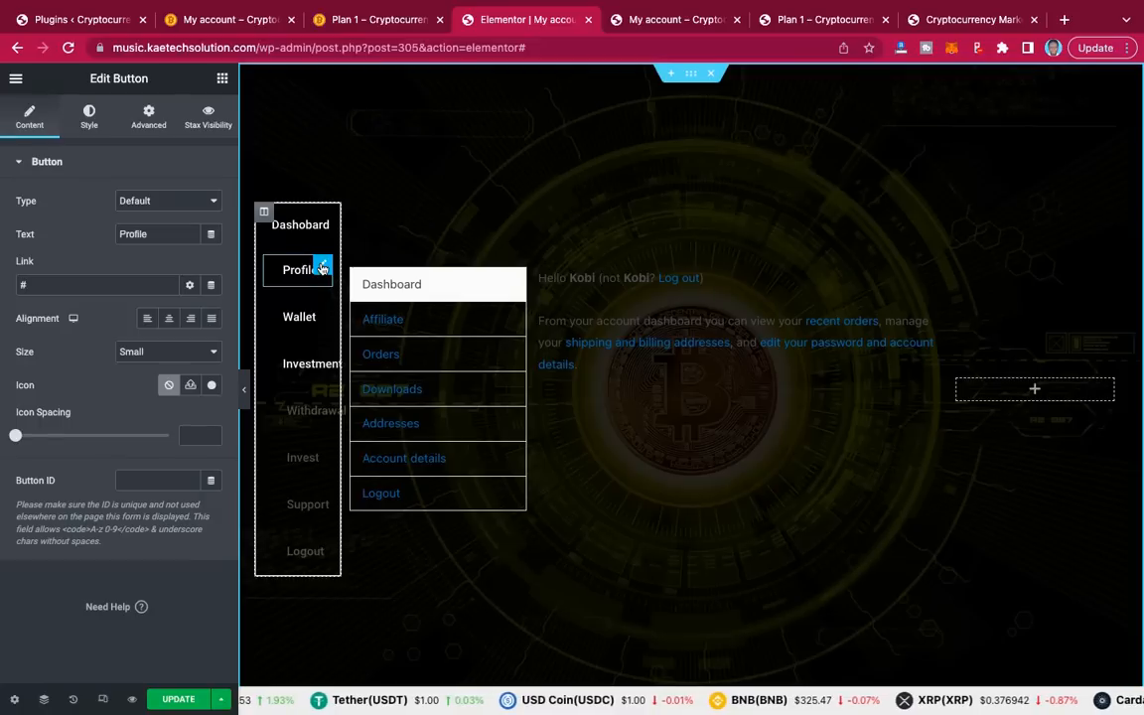
left_click(89, 117)
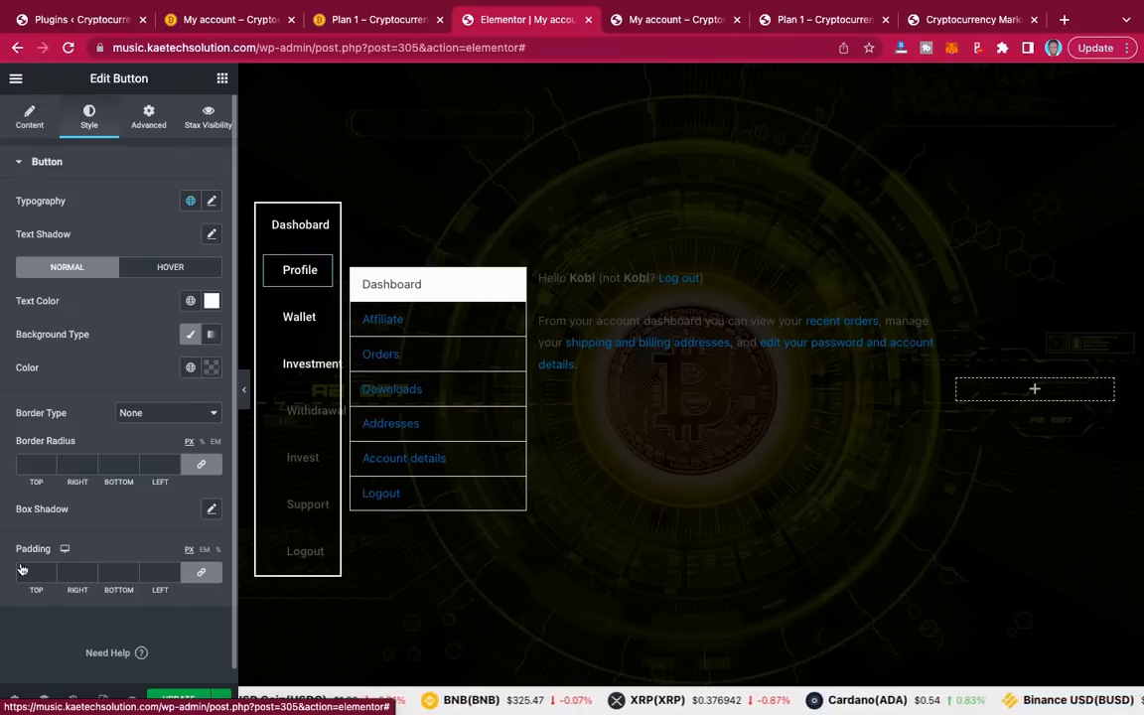
left_click(202, 576)
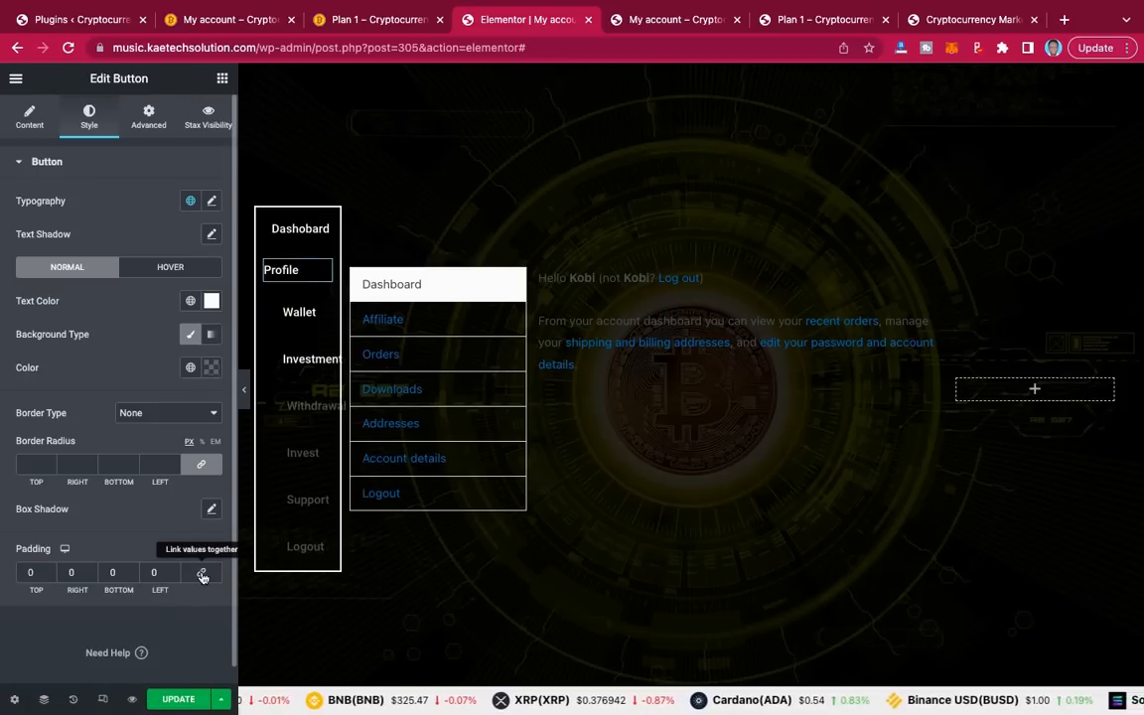
double_click(27, 573)
type("10")
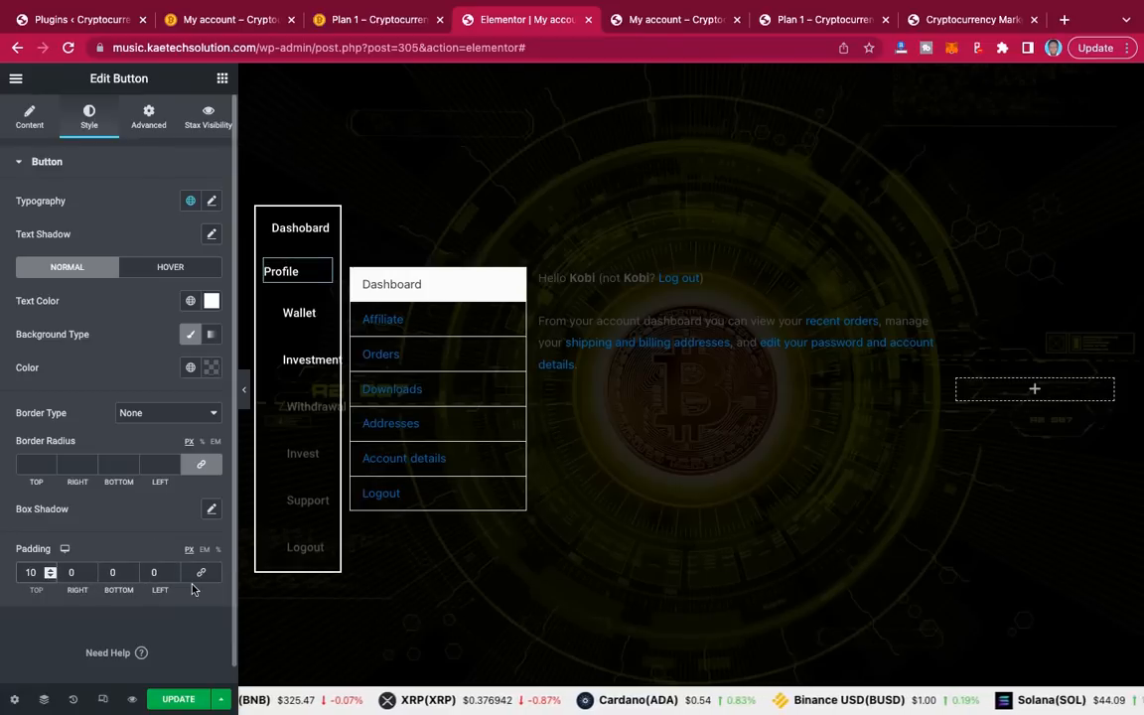
left_click(201, 575)
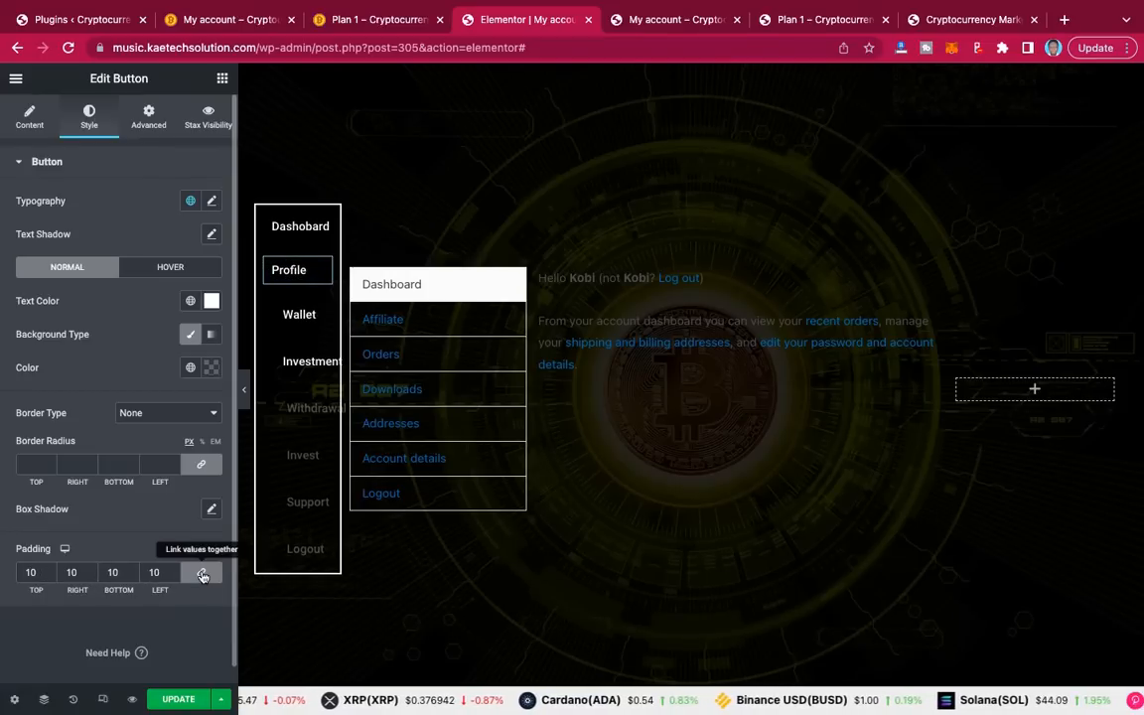
Step: Preview the page with the editor panel hidden, then bring the panel back
left_click(246, 405)
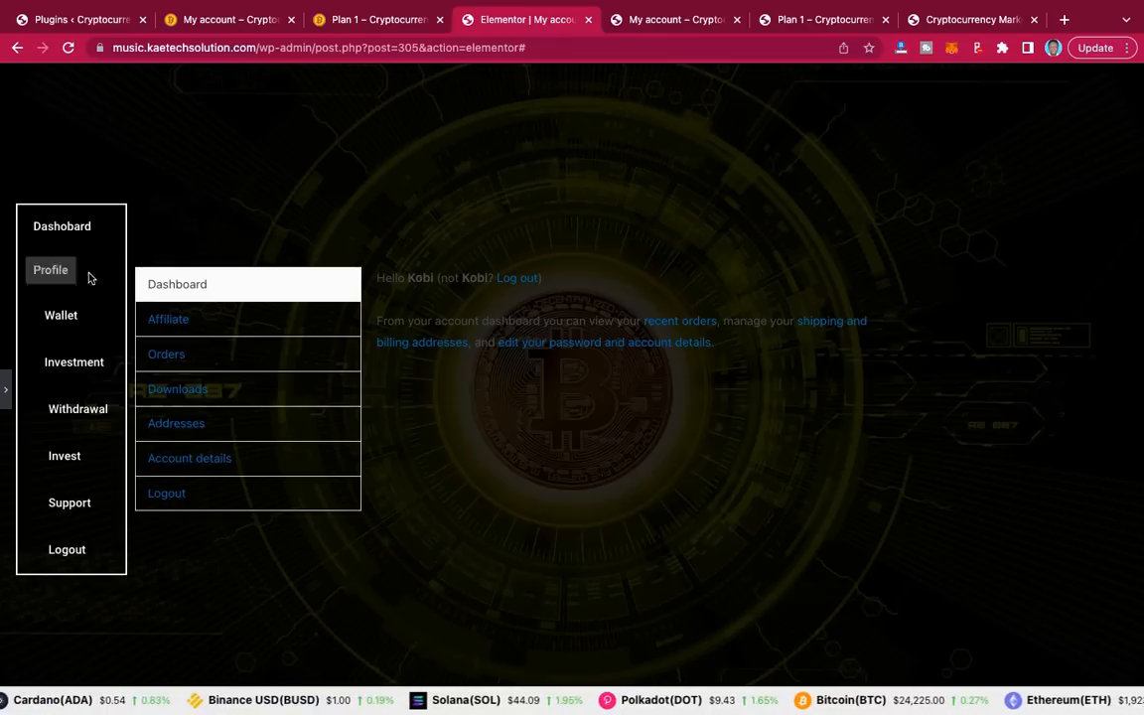
mouse_move(4, 387)
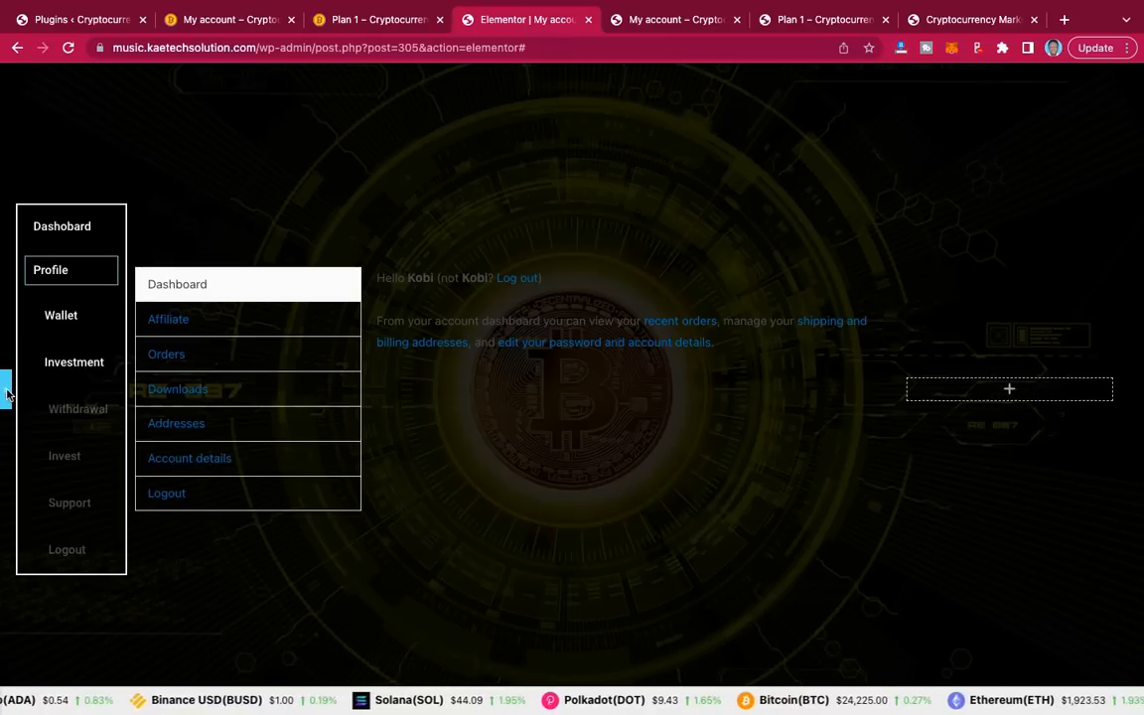
left_click(6, 389)
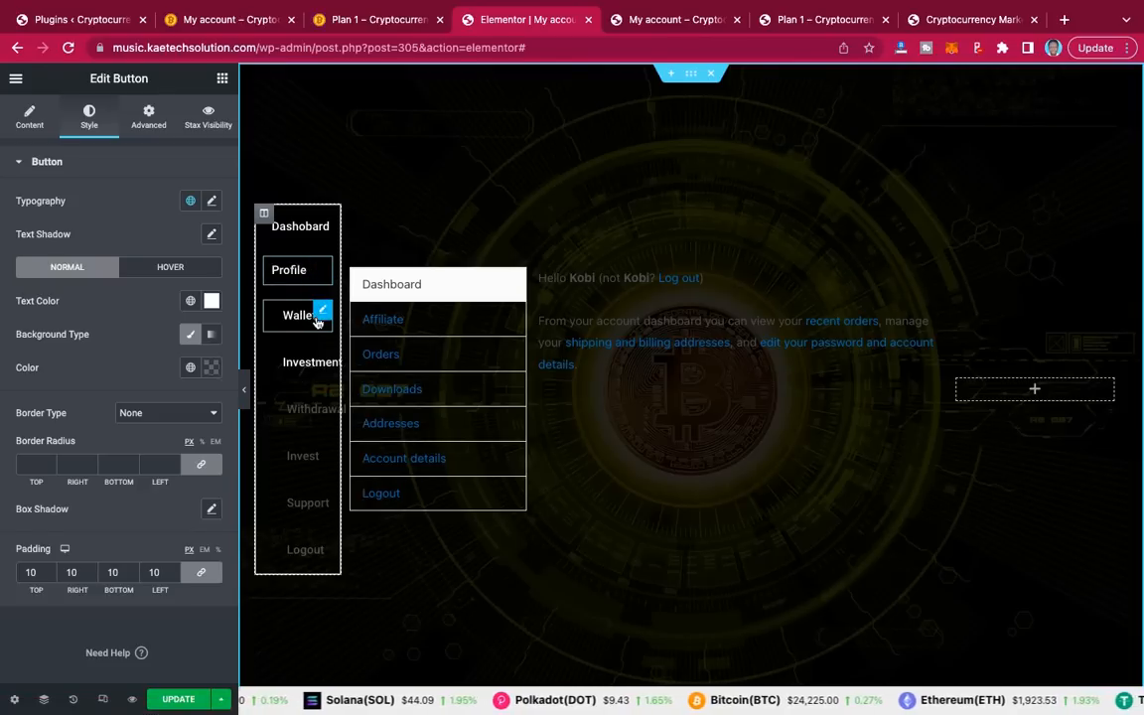
left_click_drag(307, 312, 246, 397)
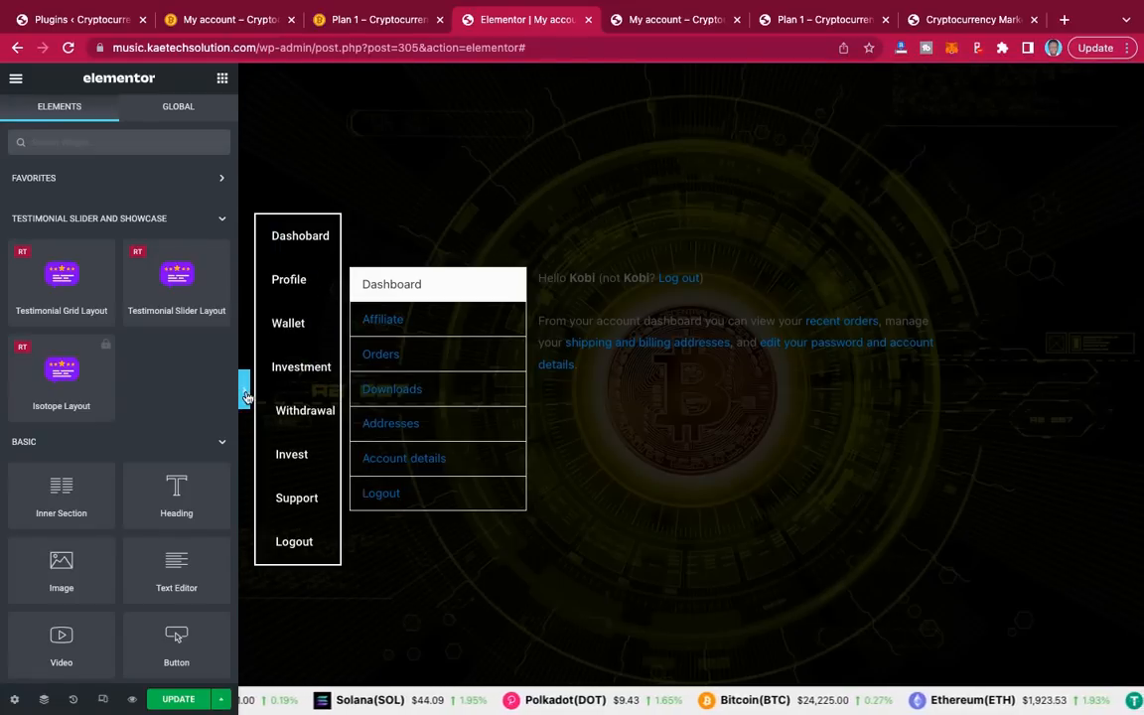
Step: Preview the page with the panel collapsed, then switch to the 'My account – Crypto' tab
left_click(247, 396)
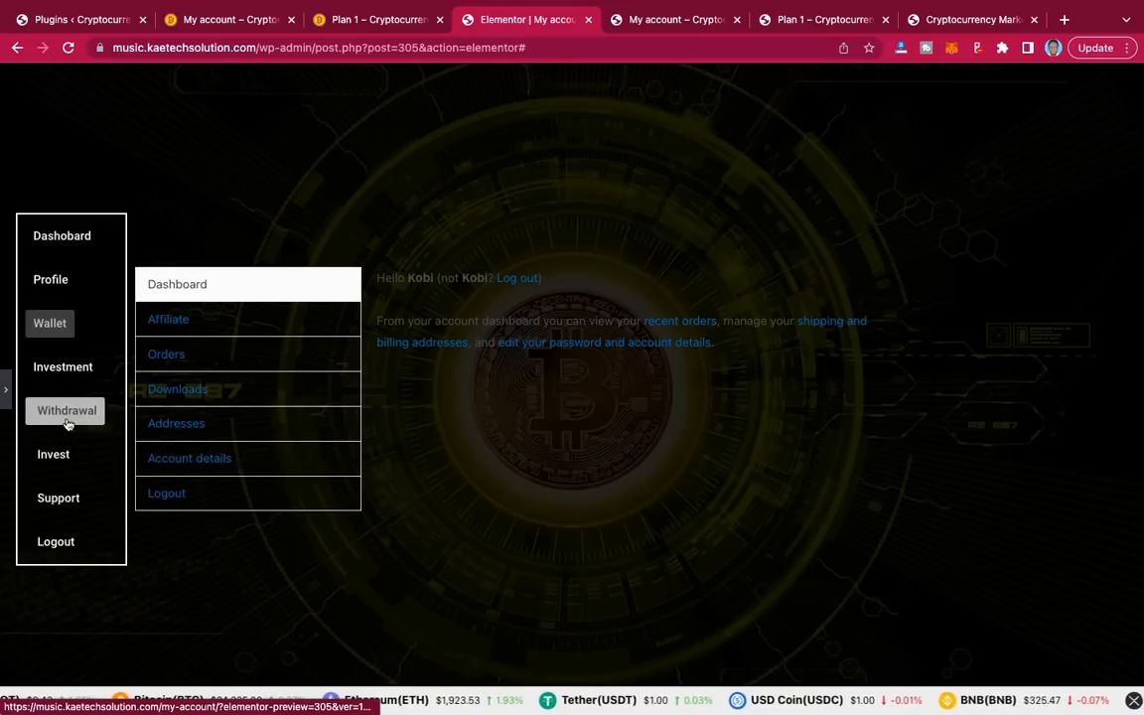
left_click(8, 397)
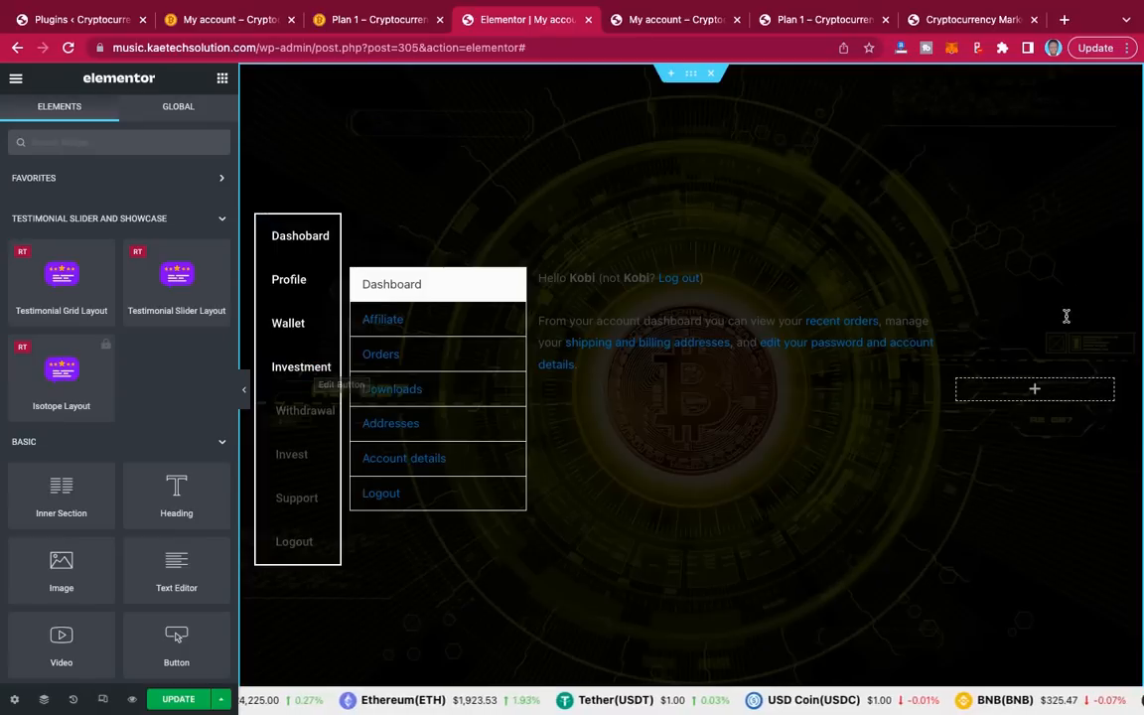
left_click(237, 24)
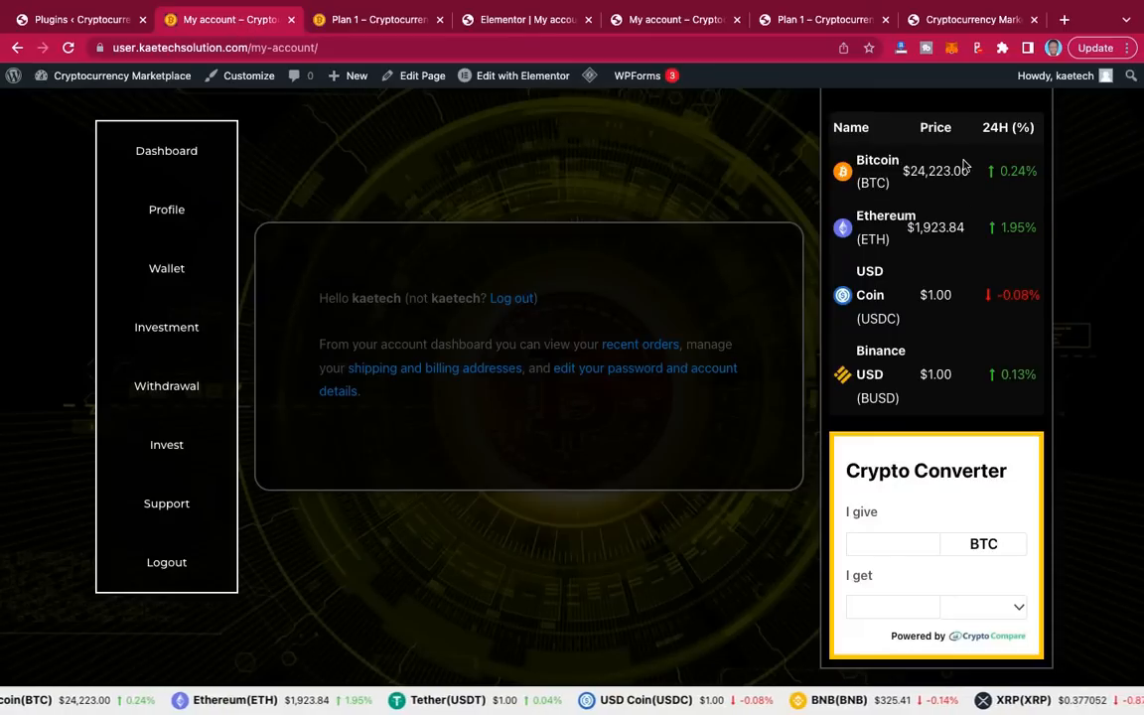
Step: Inspect the reference page's Affiliate Dashboard, price table and Crypto Converter column, then return to 'Elementor | My account'
scroll(878, 246, "up", 1)
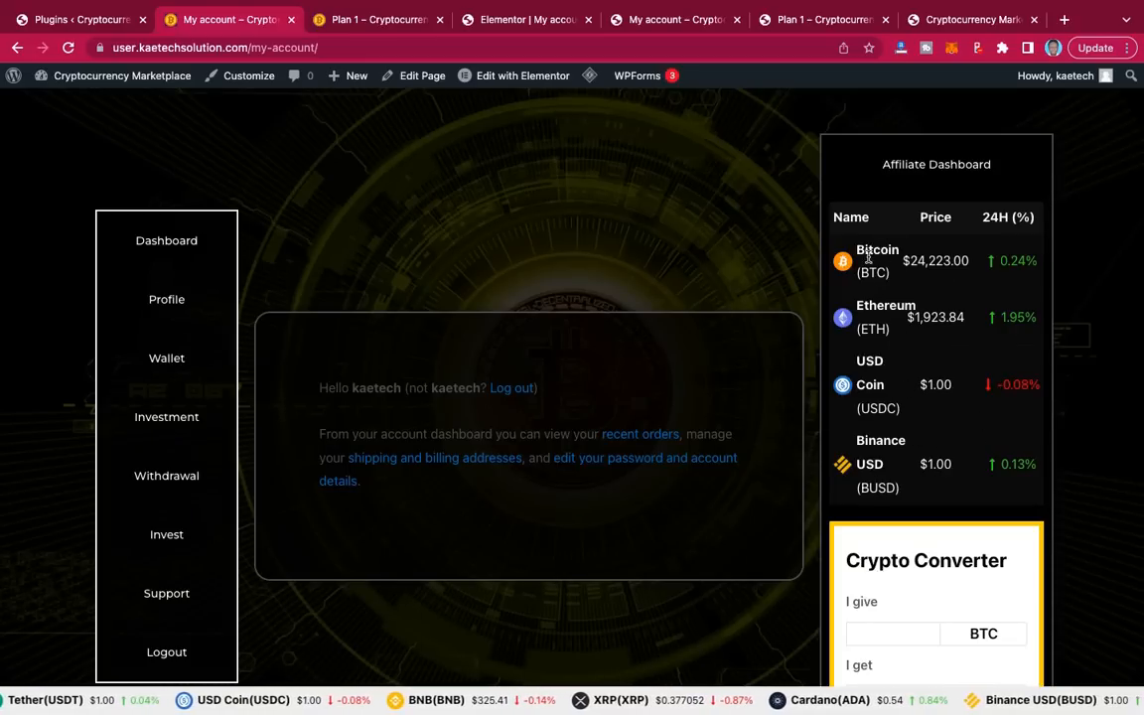
scroll(954, 481, "down", 3)
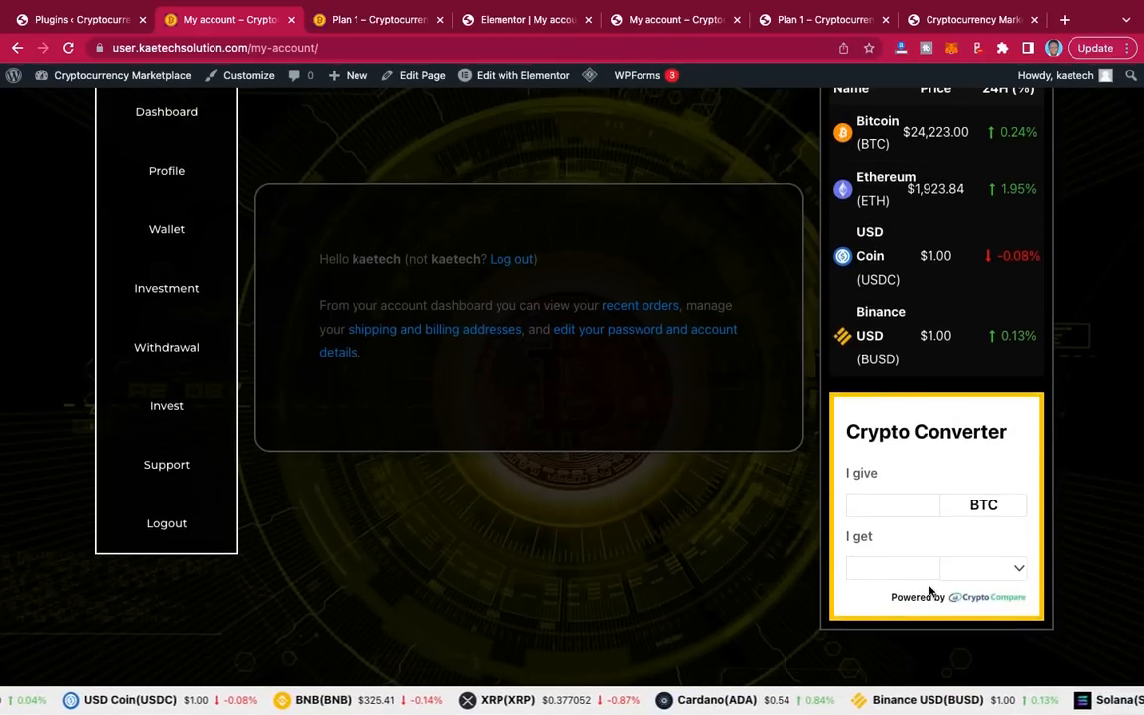
scroll(992, 384, "up", 4)
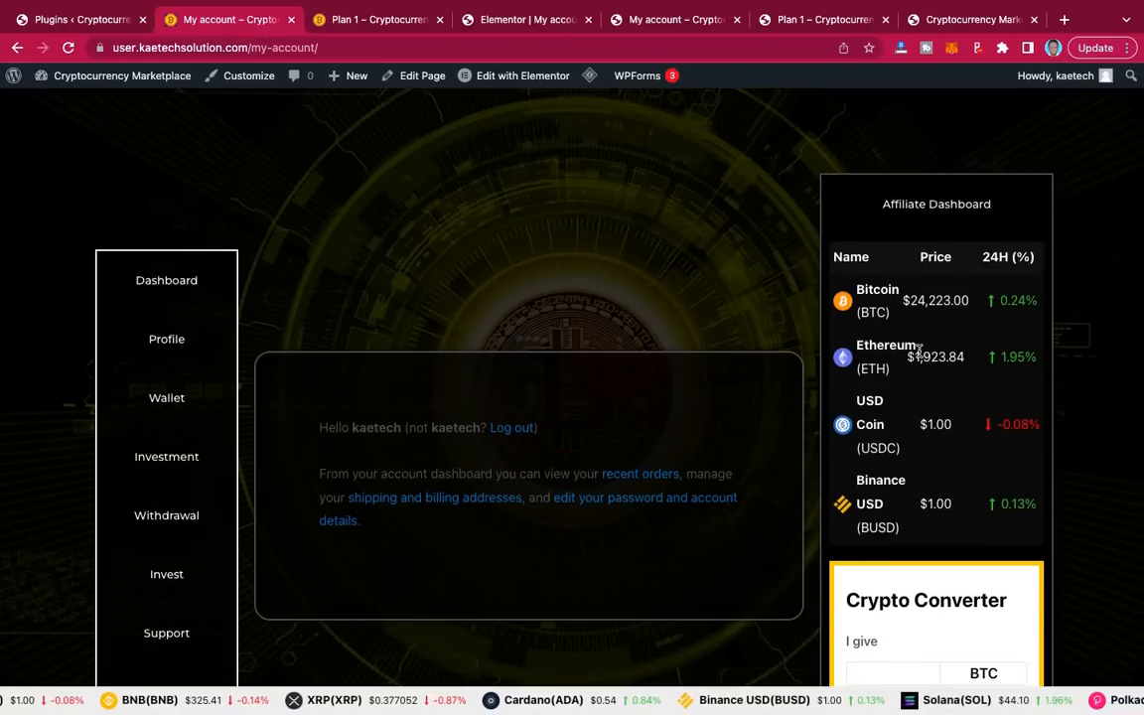
scroll(938, 340, "down", 3)
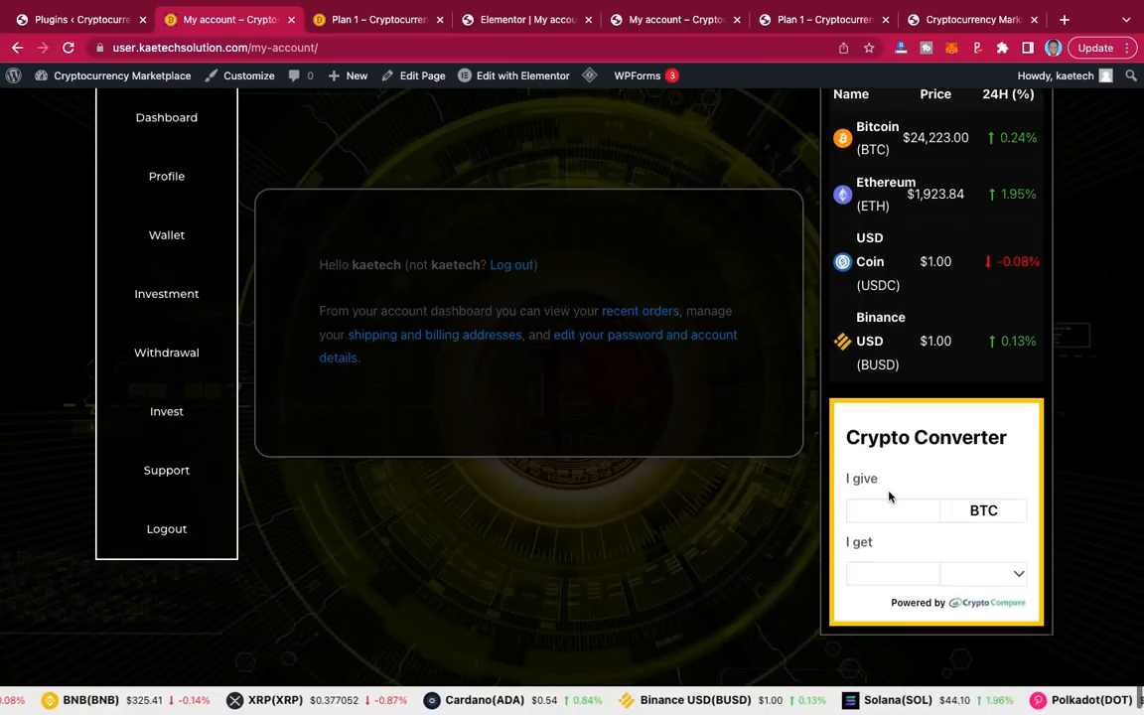
scroll(914, 387, "up", 4)
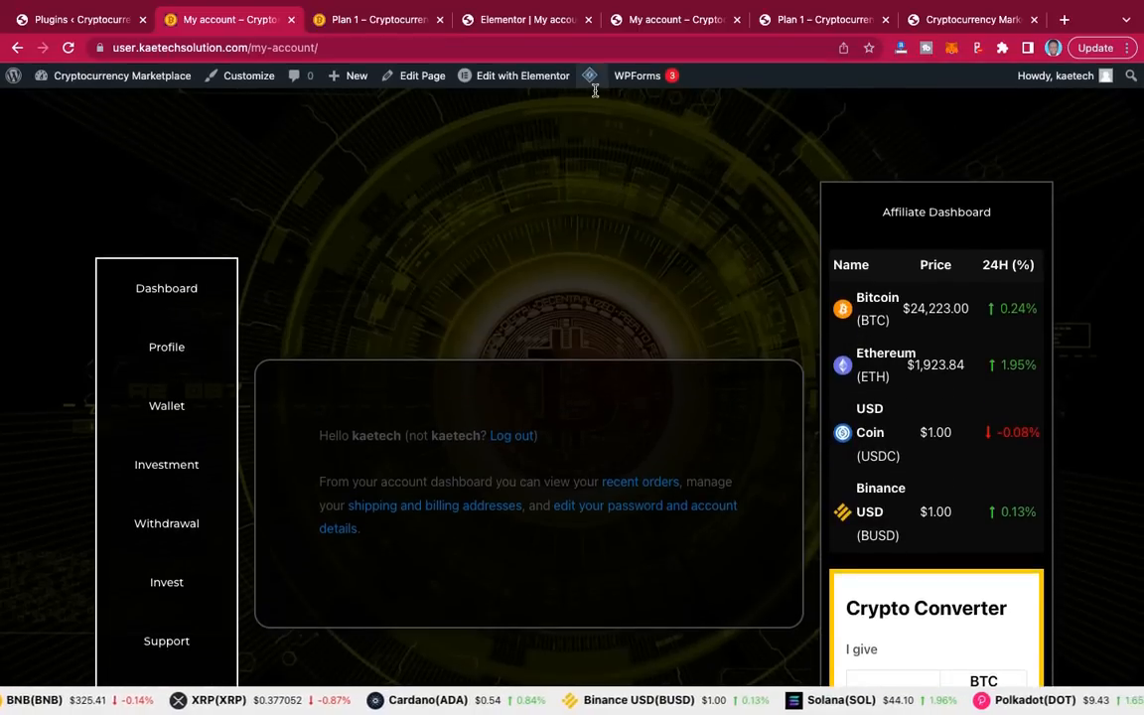
left_click(662, 24)
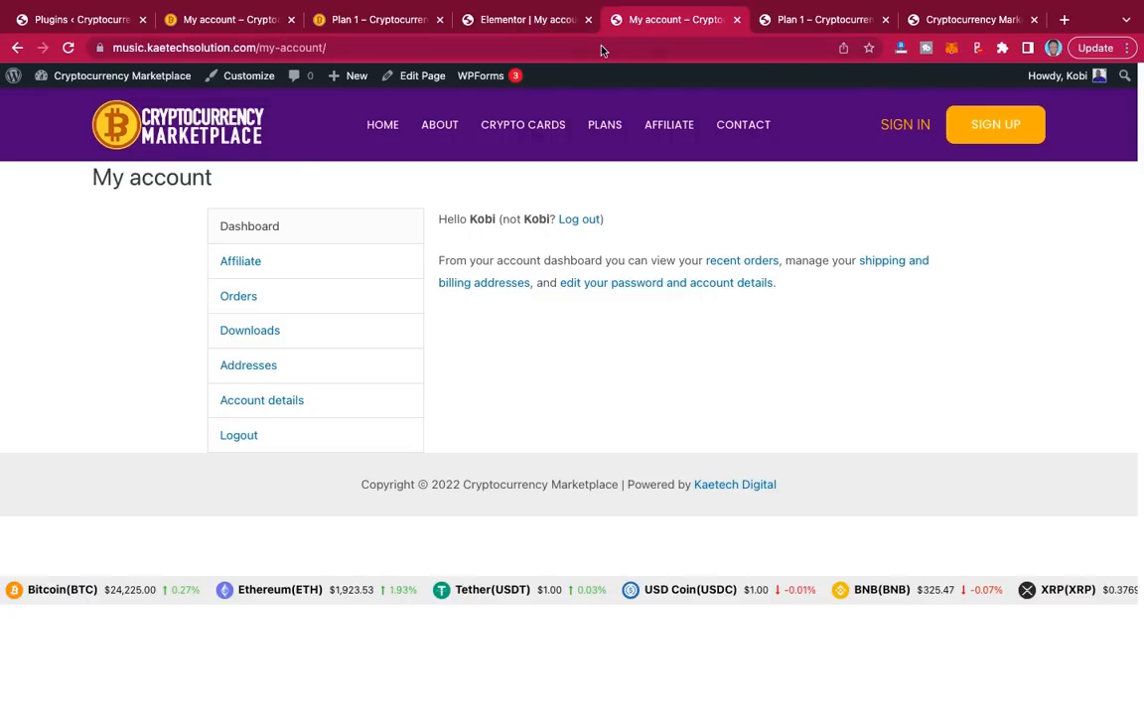
left_click(530, 22)
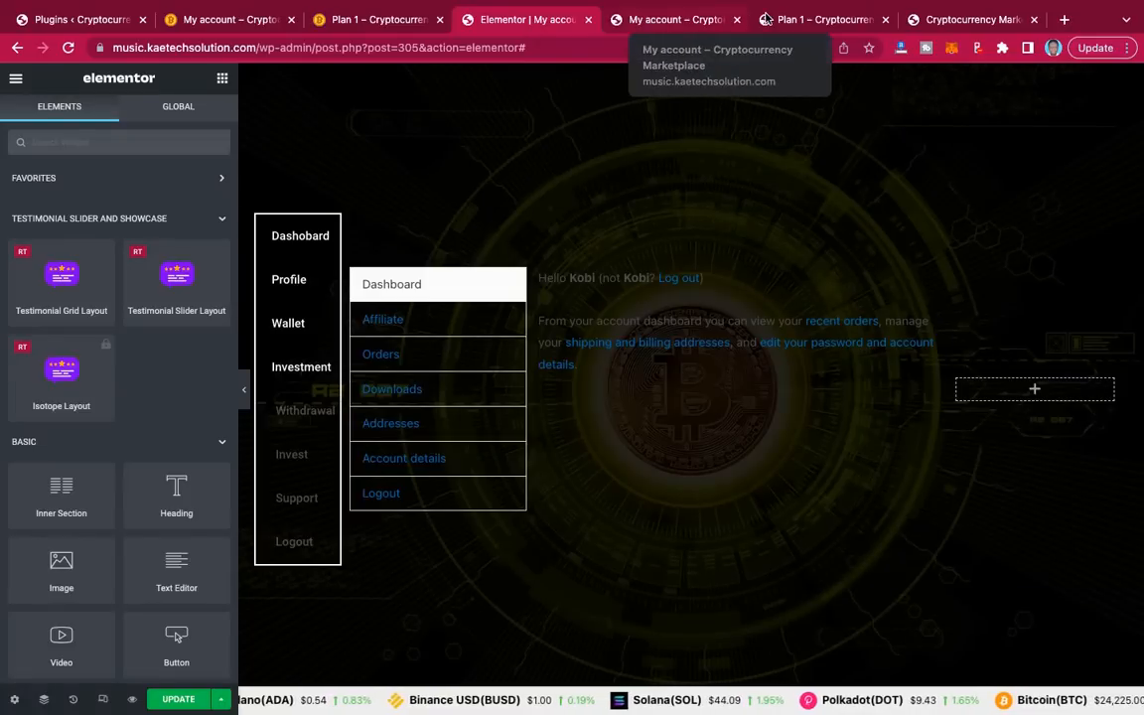
Step: Go through the admin Dashboard to Cryptocurrency Plugins > All Widgets, showing the Ticker widget [ccpw id="207"]
left_click(672, 22)
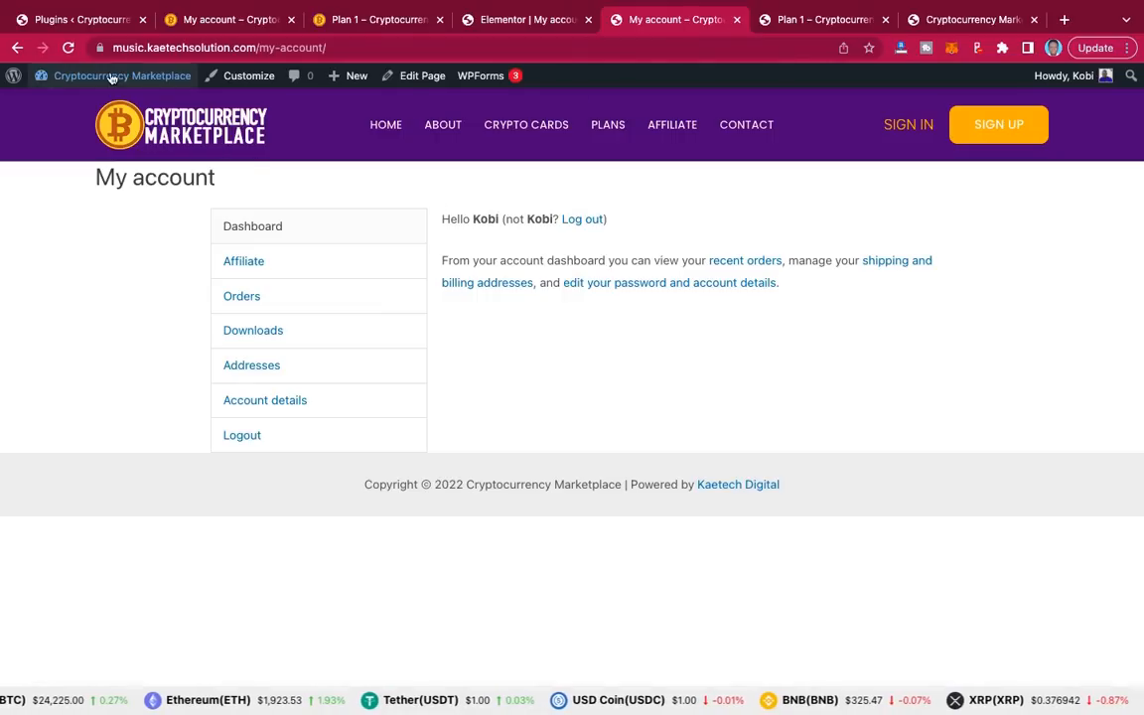
mouse_move(110, 77)
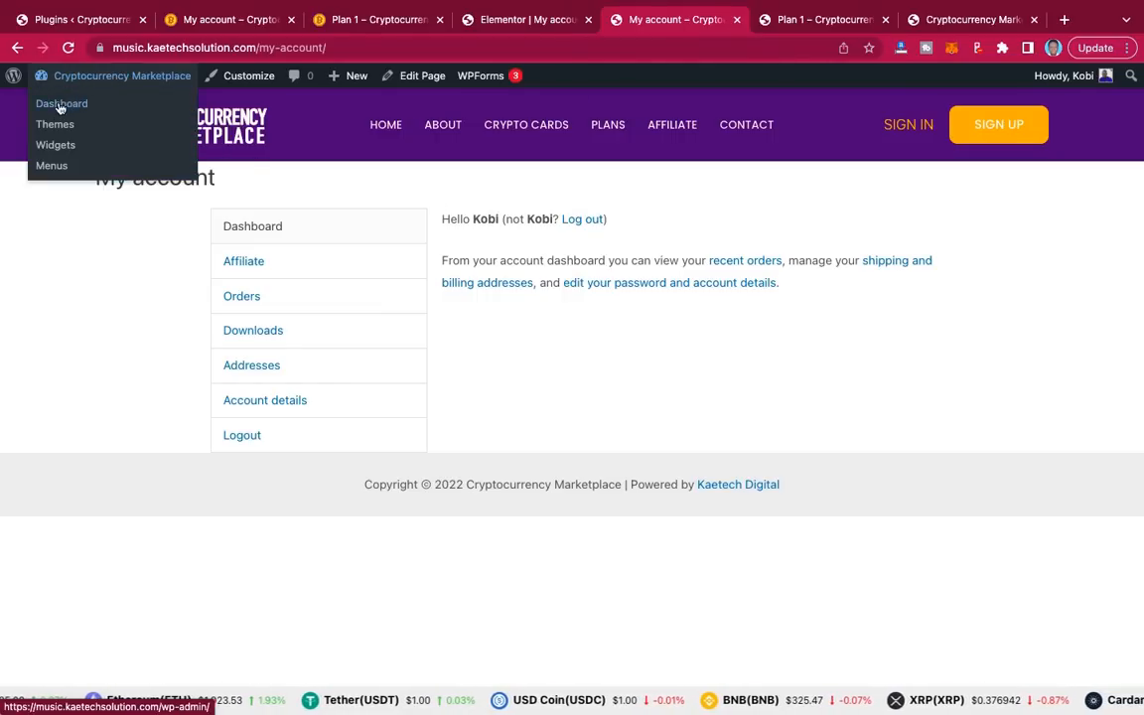
left_click(60, 106)
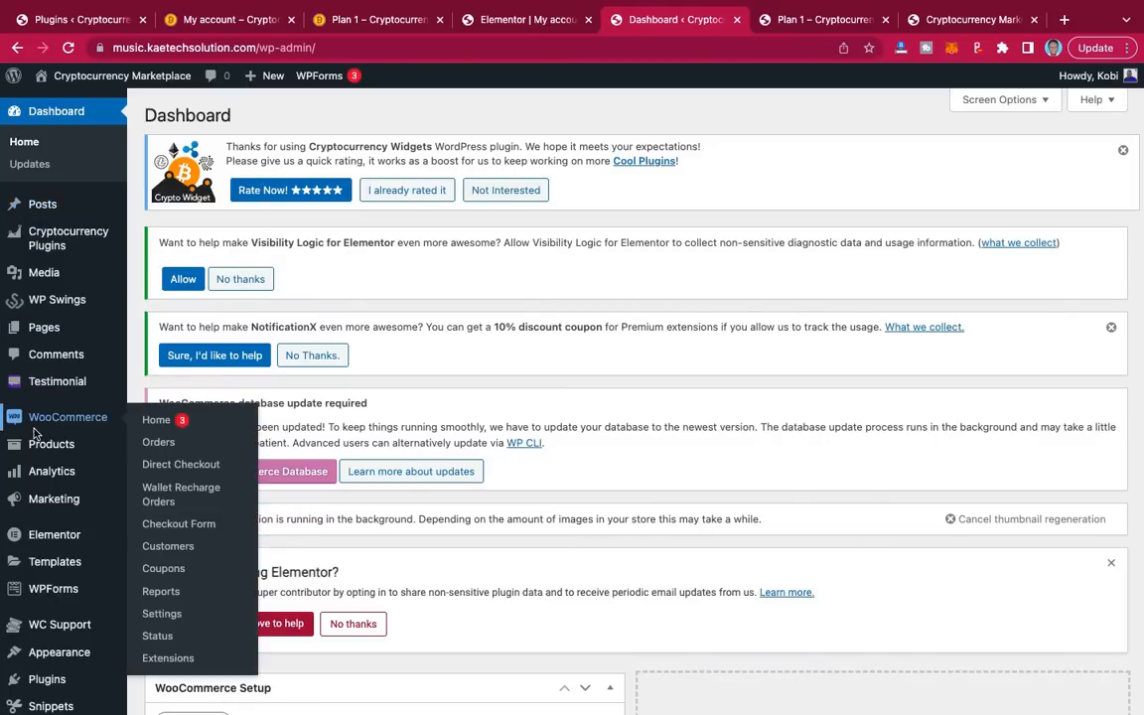
mouse_move(67, 239)
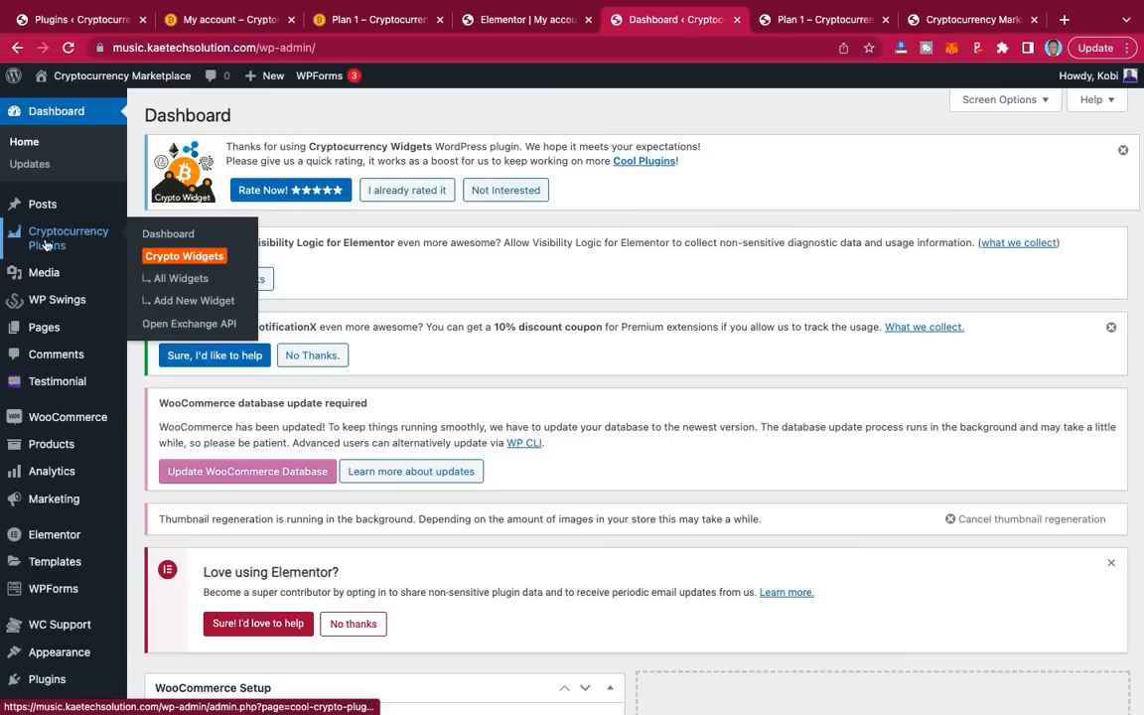
left_click(181, 279)
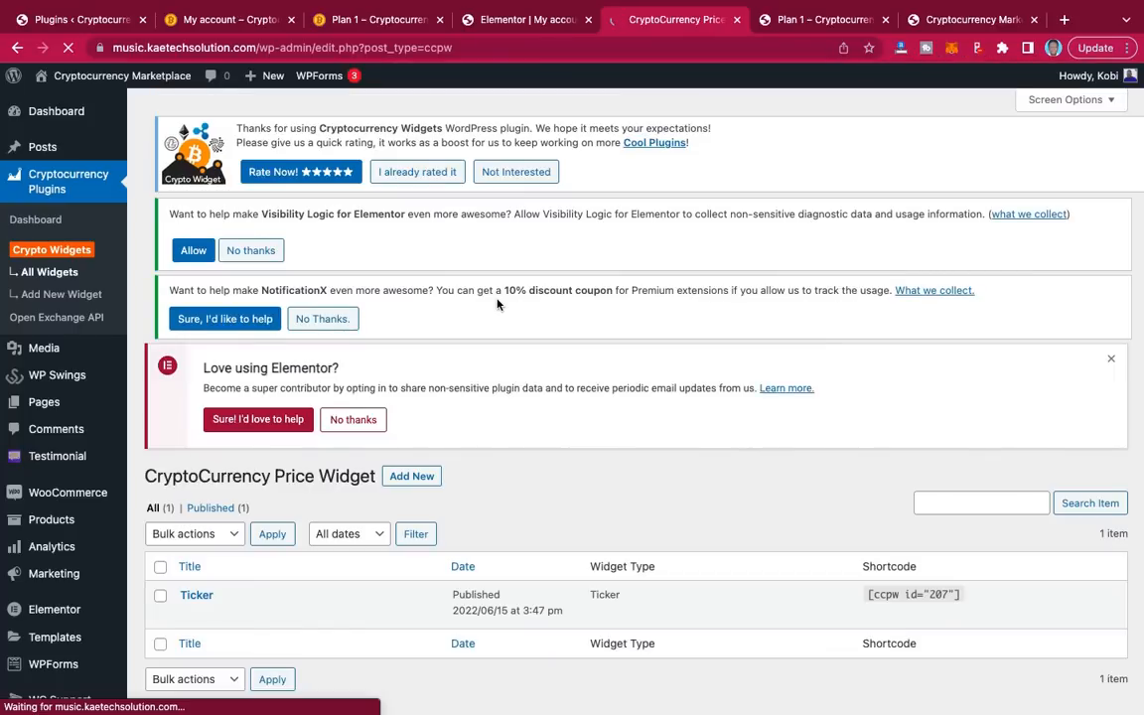
scroll(542, 455, "down", 3)
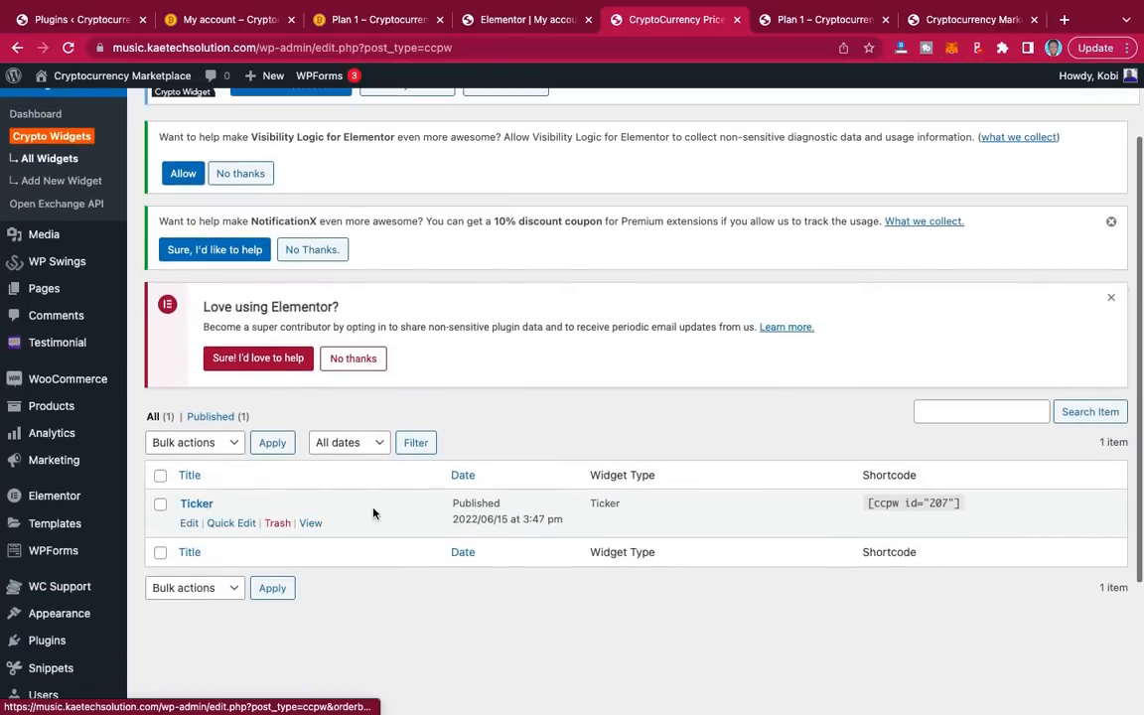
scroll(490, 523, "up", 2)
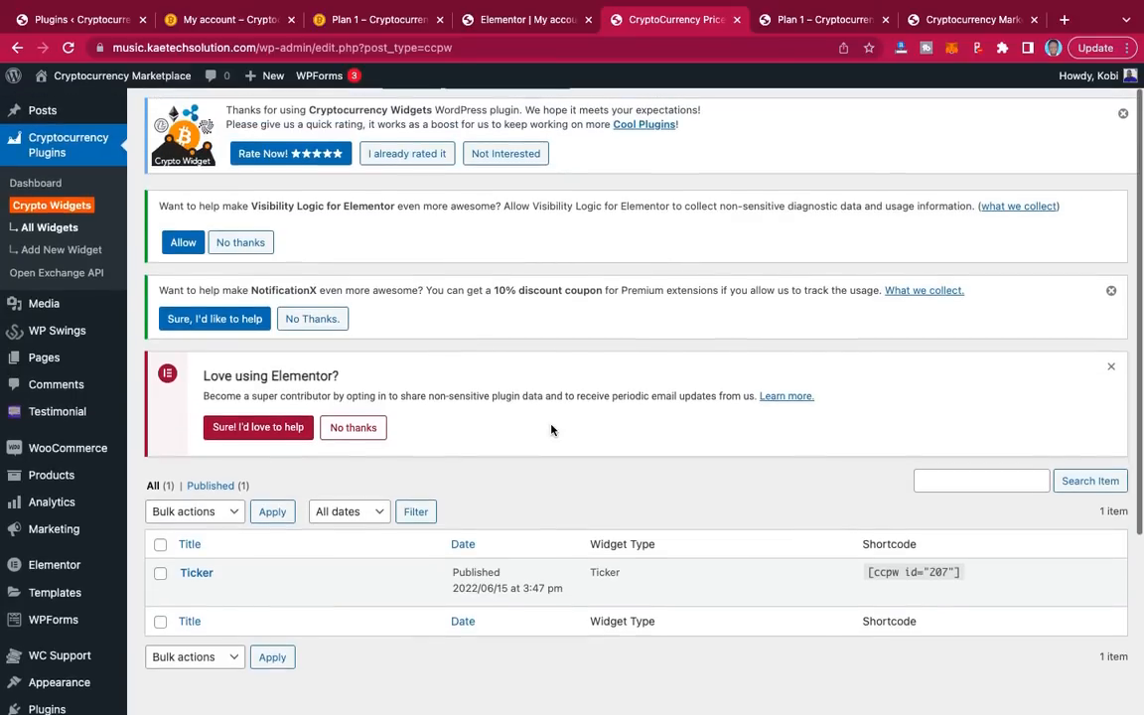
Step: Start a new crypto widget of type Simple List, keeping Custom List as the coin choice
left_click(56, 253)
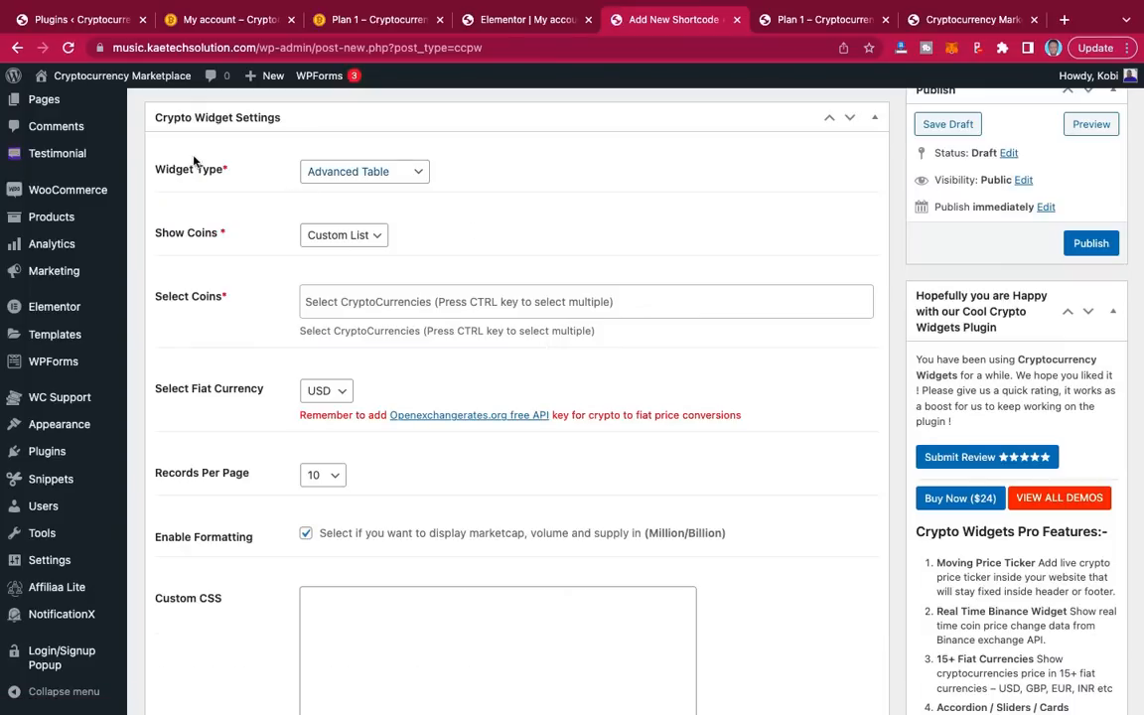
left_click(364, 173)
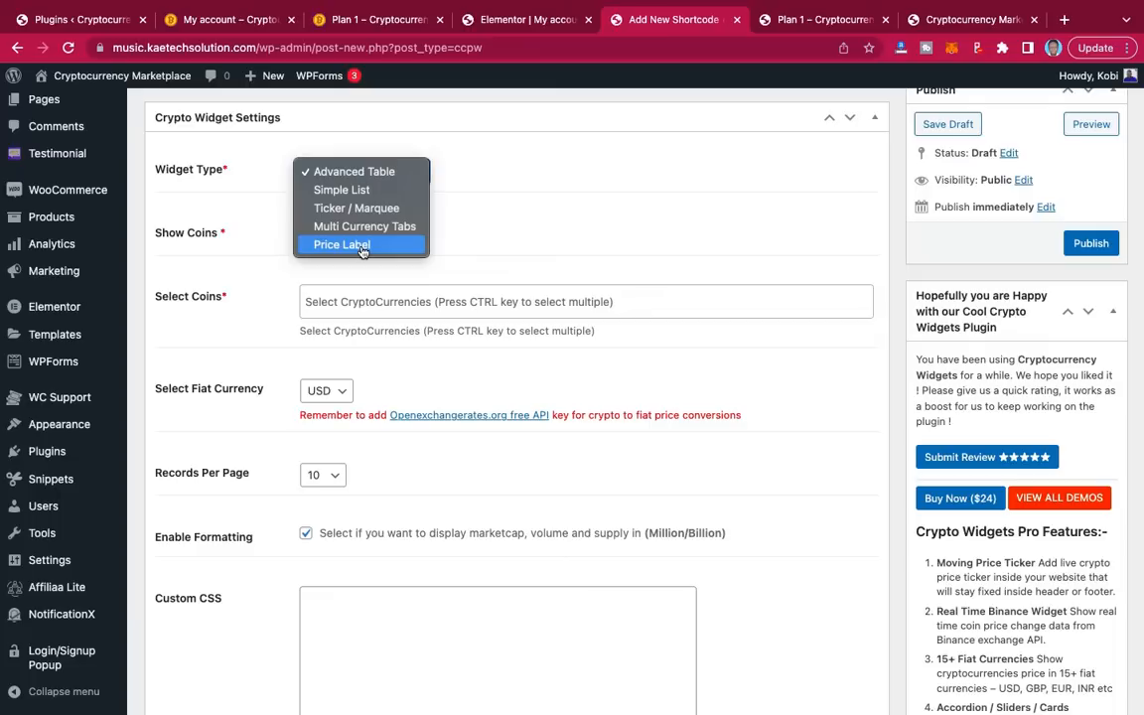
left_click(343, 190)
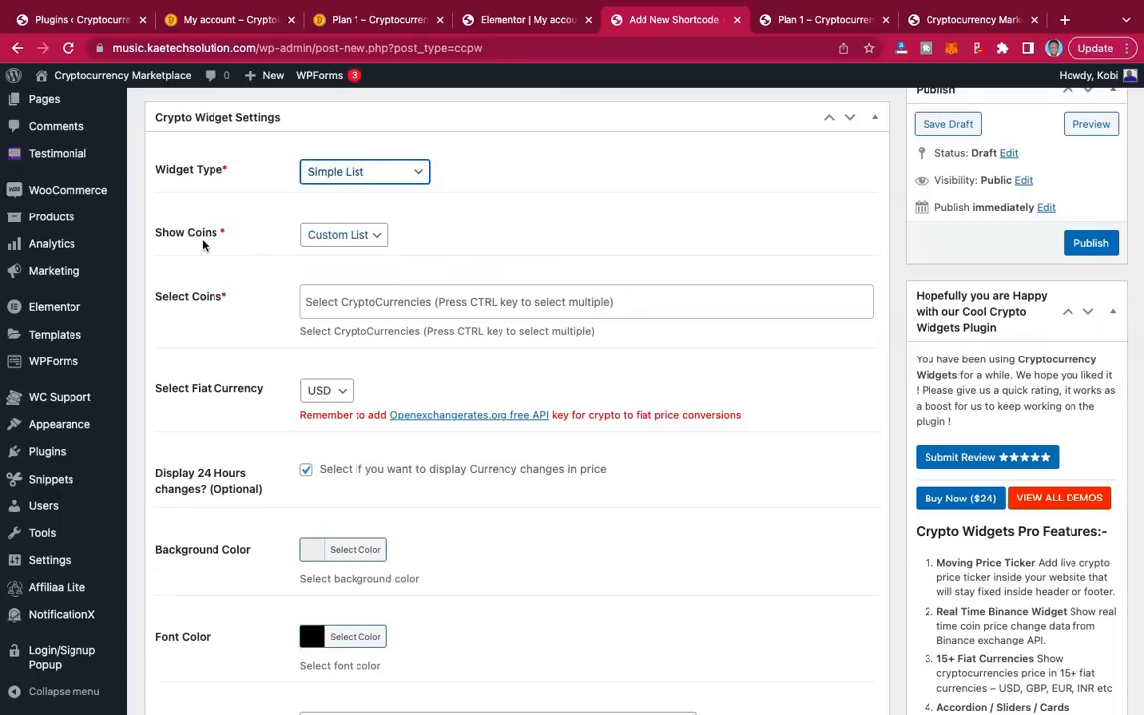
left_click(365, 235)
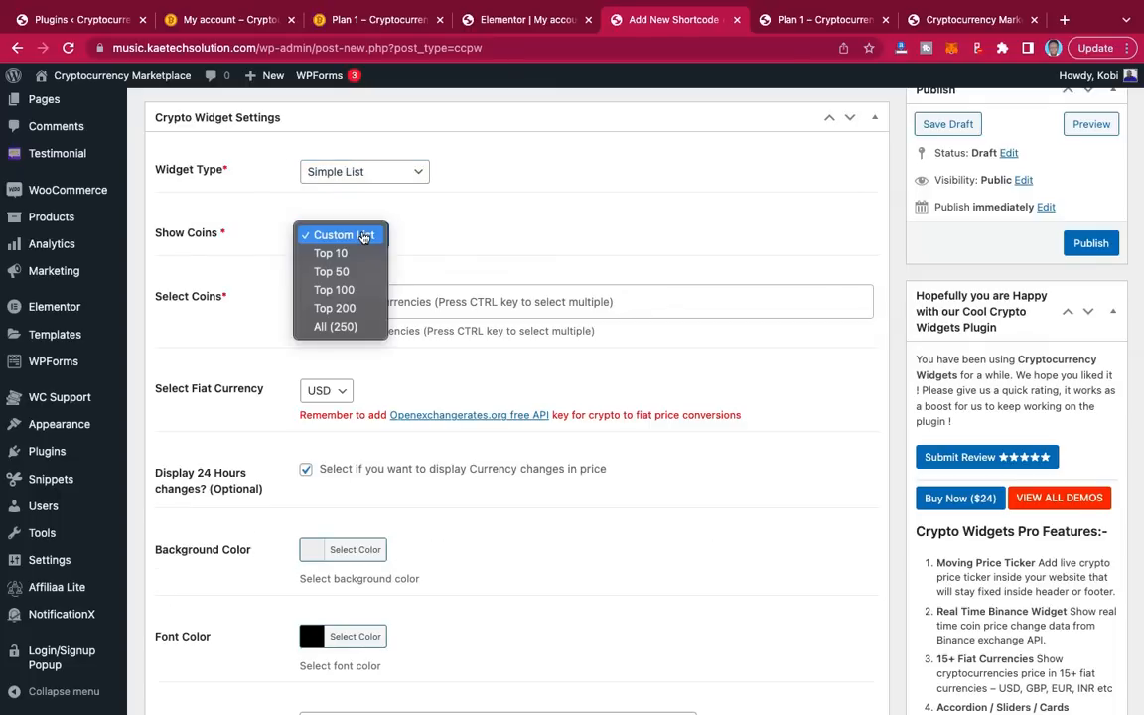
left_click(363, 235)
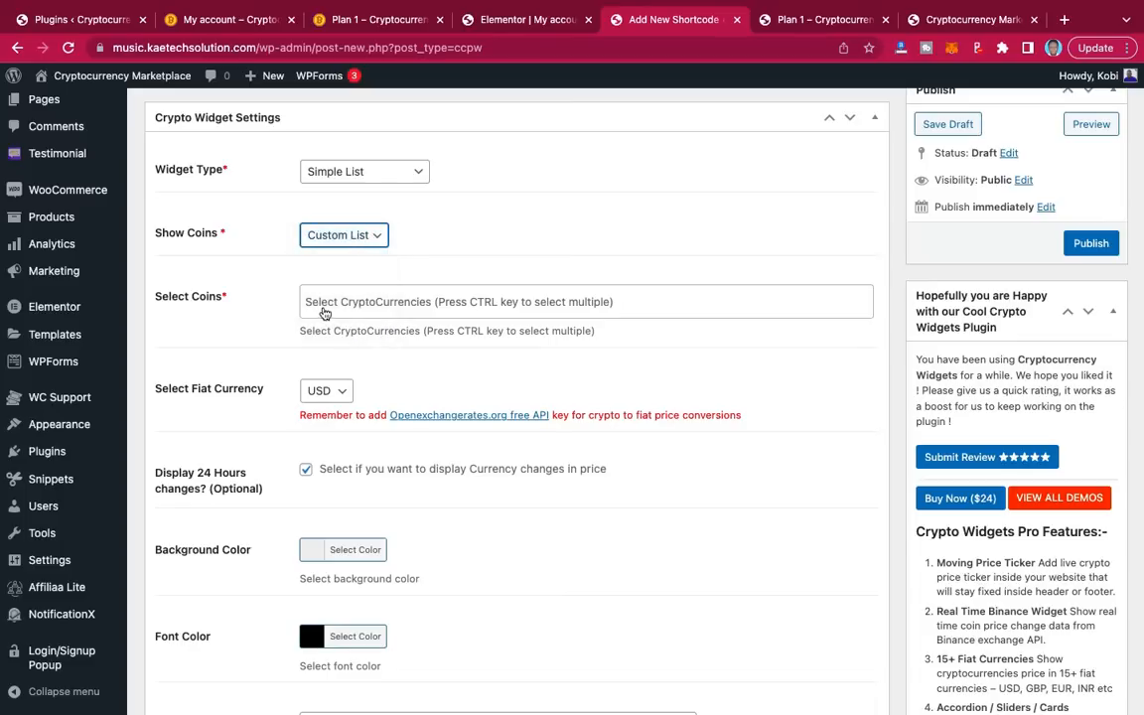
Step: Select Bitcoin, Ethereum, Tether and USD Coin as the widget's coins
left_click(326, 303)
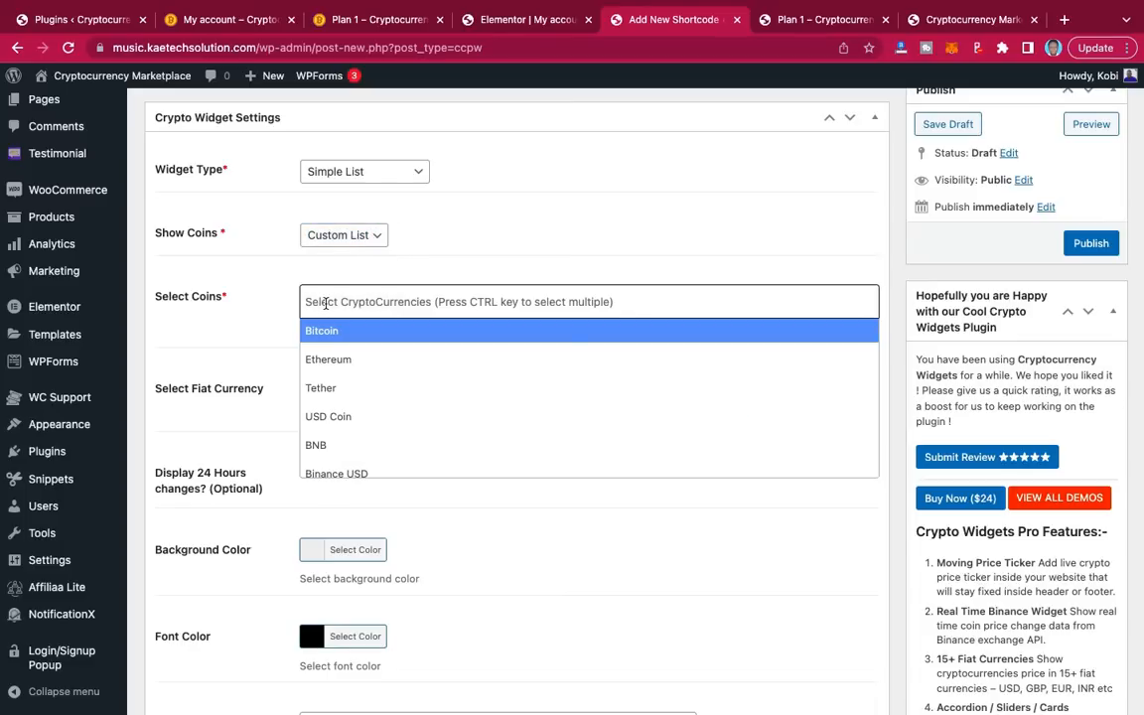
left_click(322, 332)
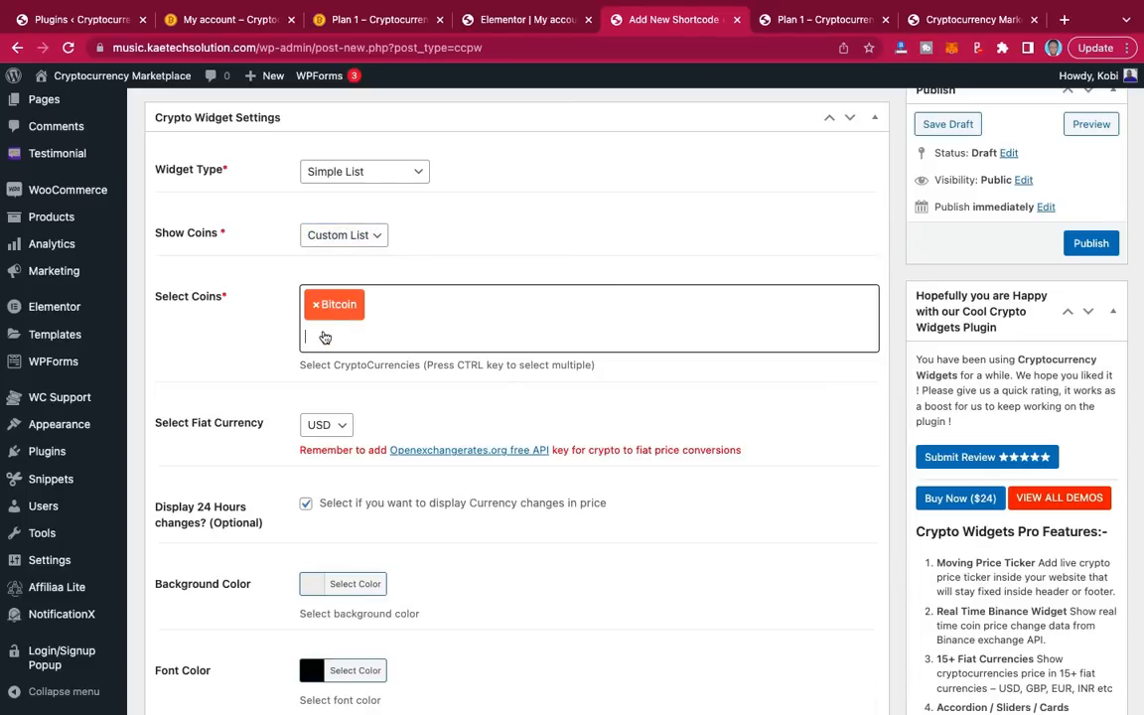
left_click(372, 331)
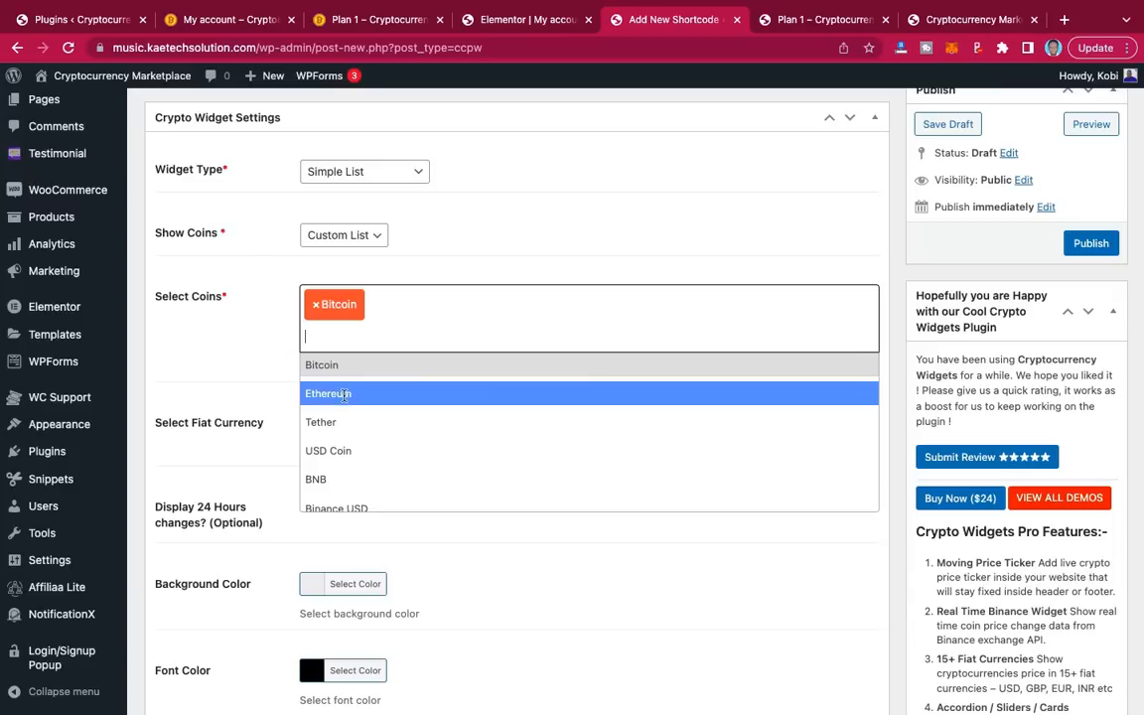
left_click(345, 397)
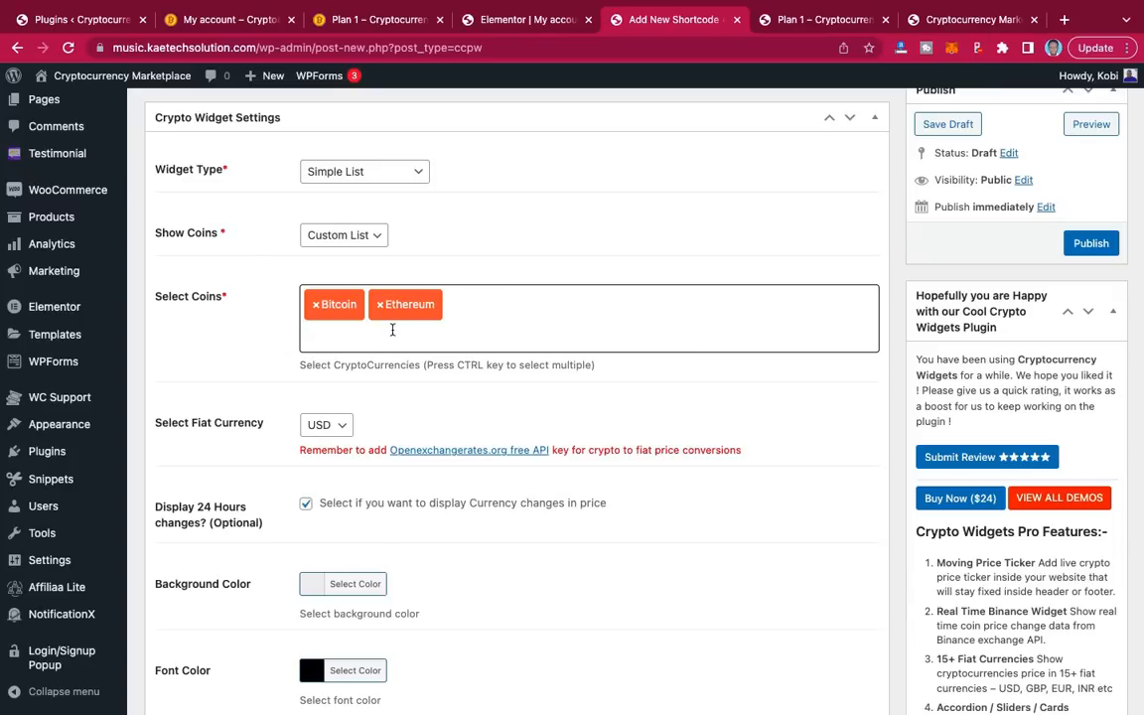
left_click(393, 330)
left_click(357, 422)
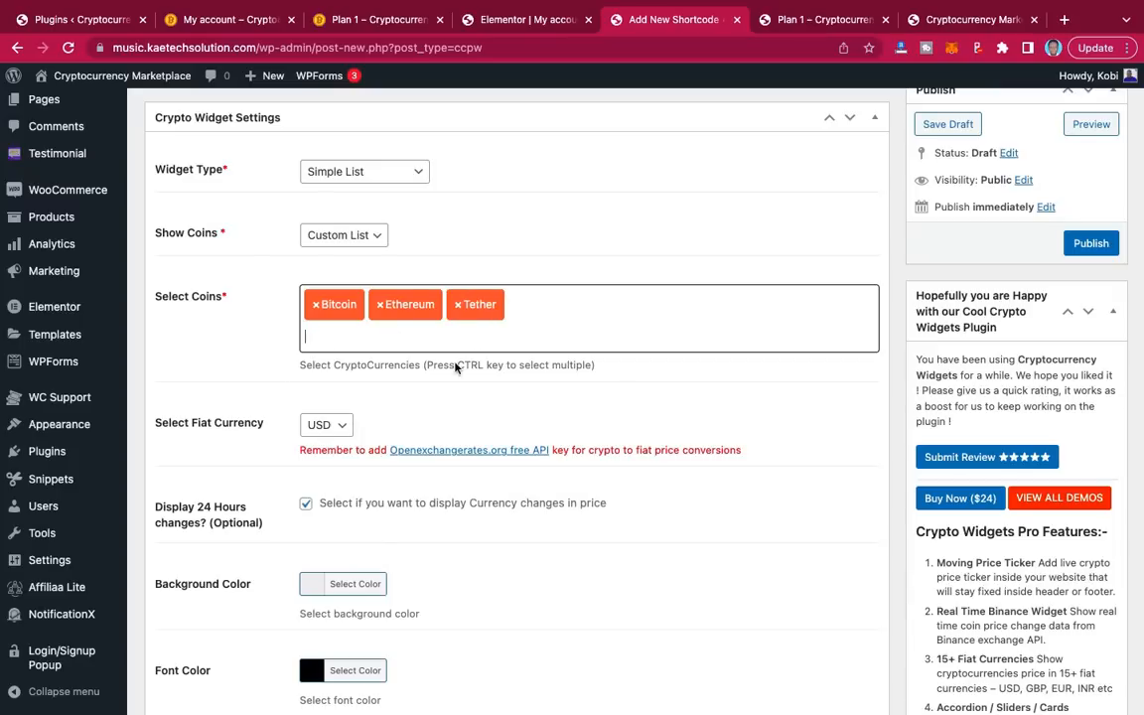
left_click(483, 339)
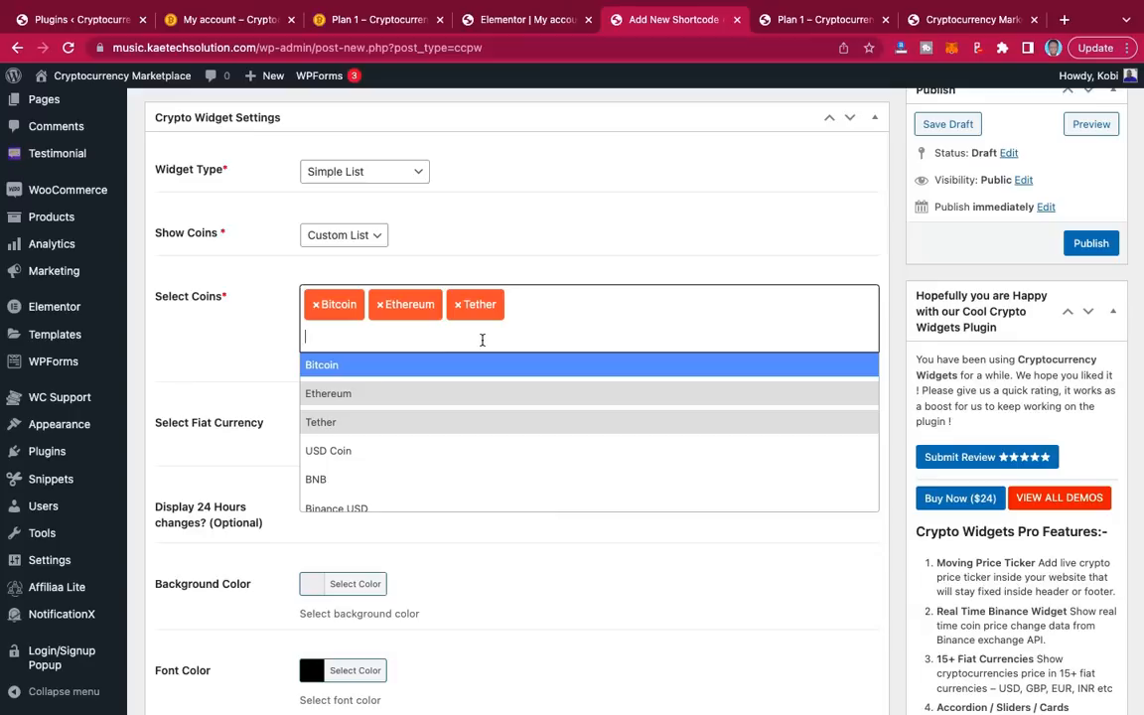
left_click(409, 454)
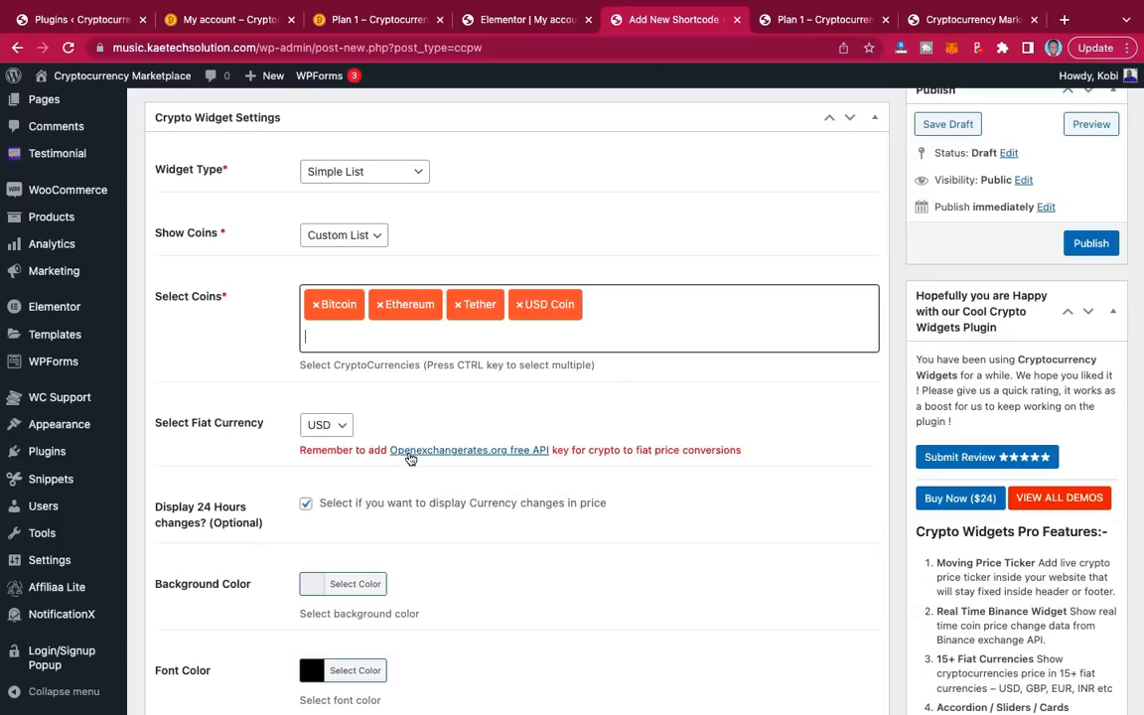
Step: Compare against the live My account page's coins, then add Binance USD to the list
left_click(233, 21)
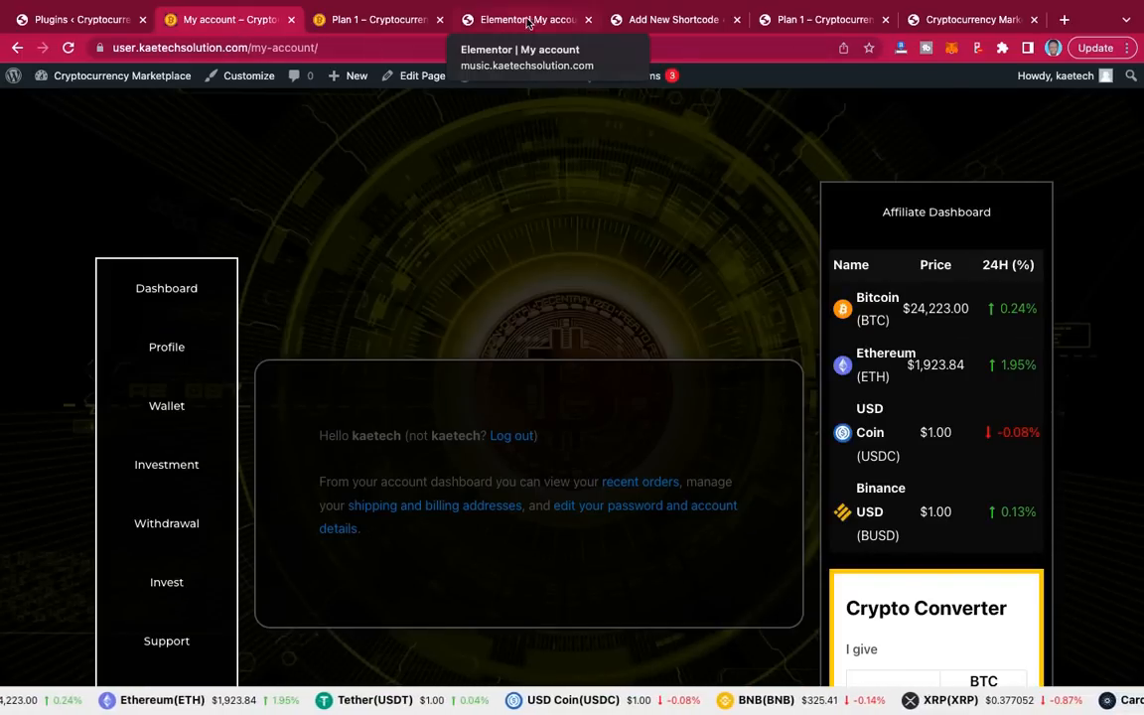
left_click(660, 18)
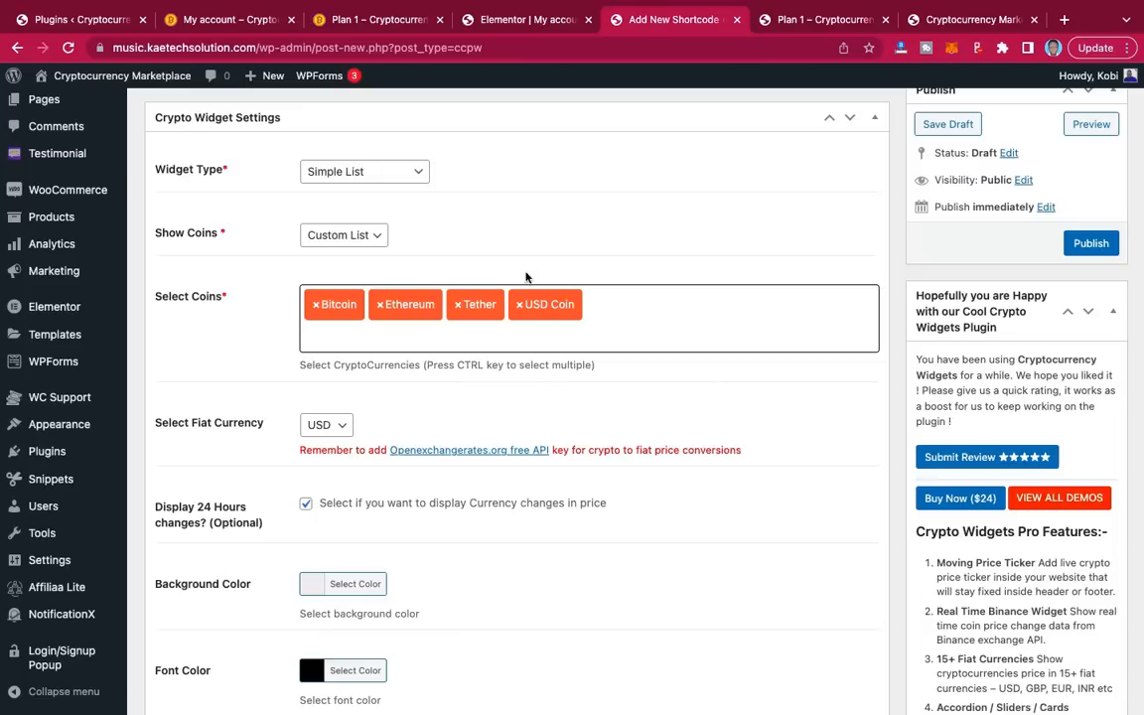
left_click(619, 323)
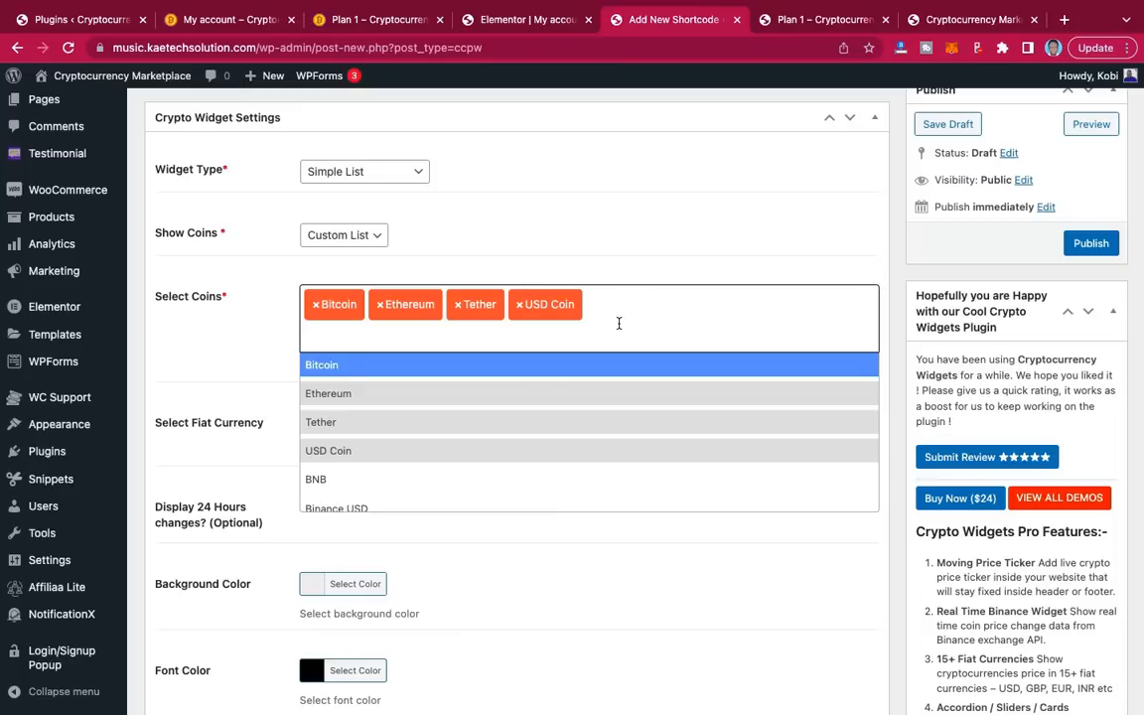
left_click(368, 507)
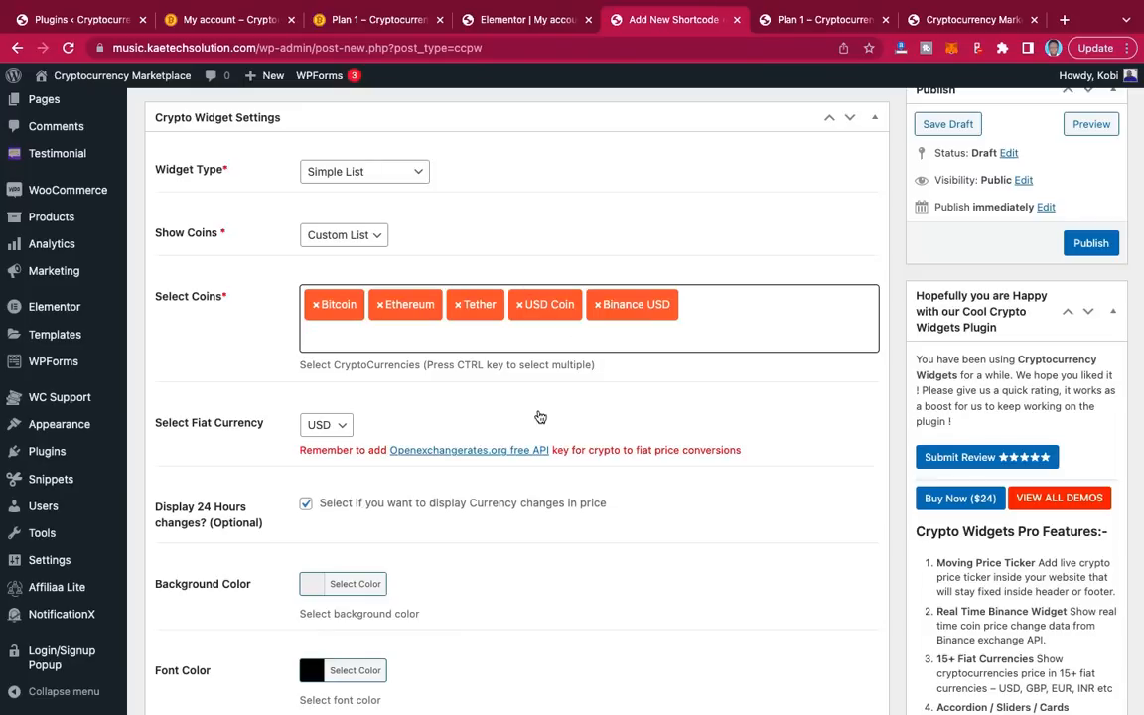
scroll(671, 423, "down", 3)
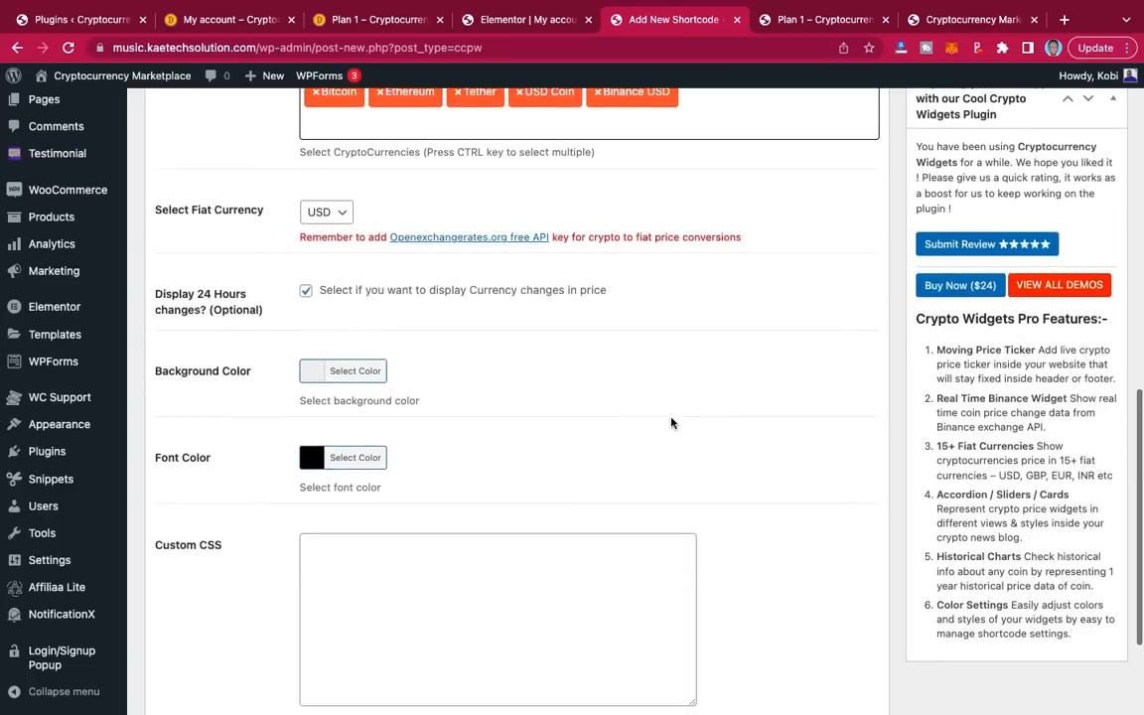
scroll(671, 423, "up", 5)
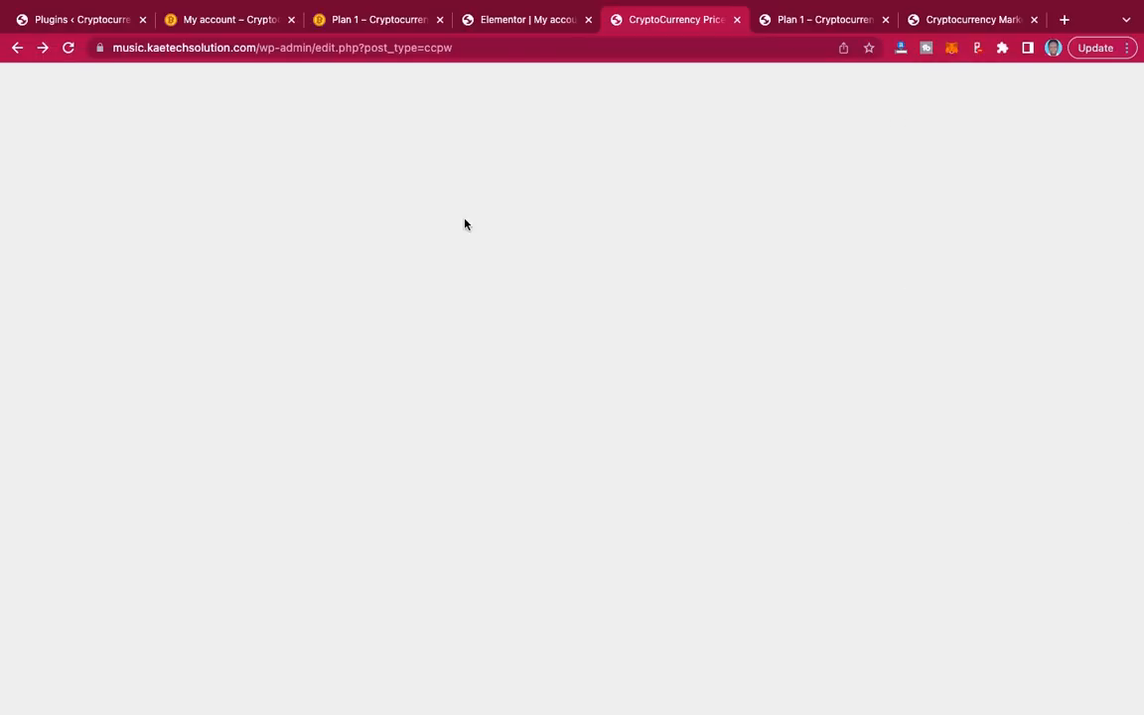
Step: Go back and start a fresh Add New Shortcode crypto widget, assigned [ccpw id="335"]
left_click(17, 48)
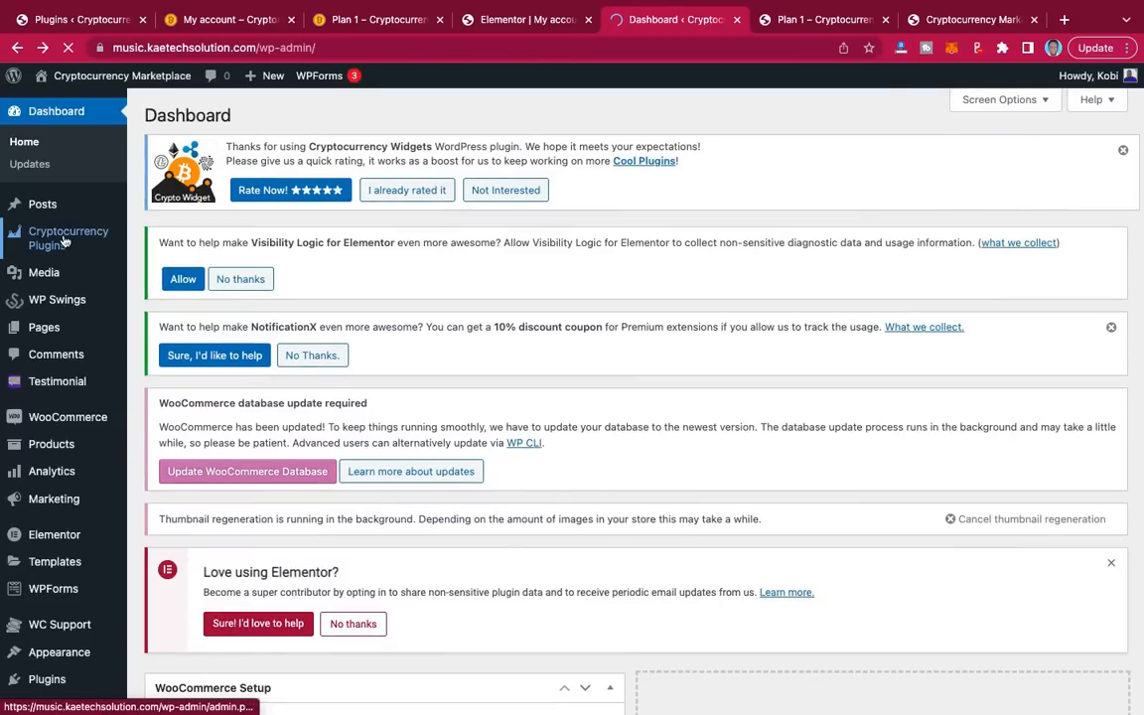
mouse_move(65, 238)
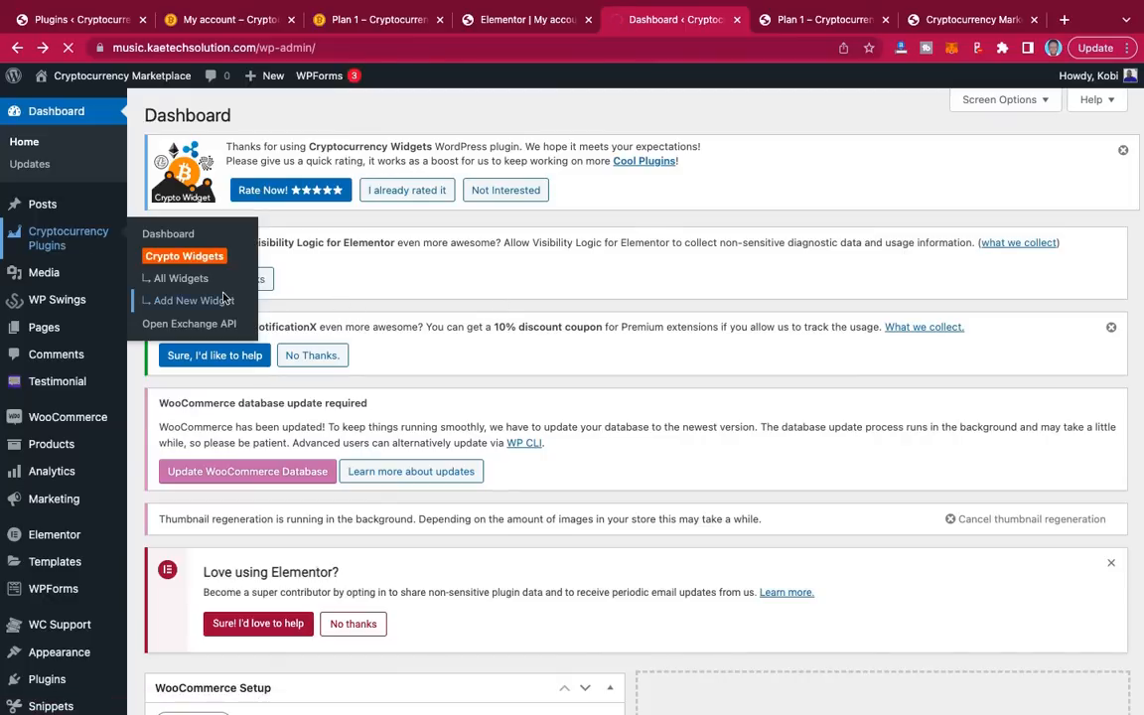
left_click(190, 300)
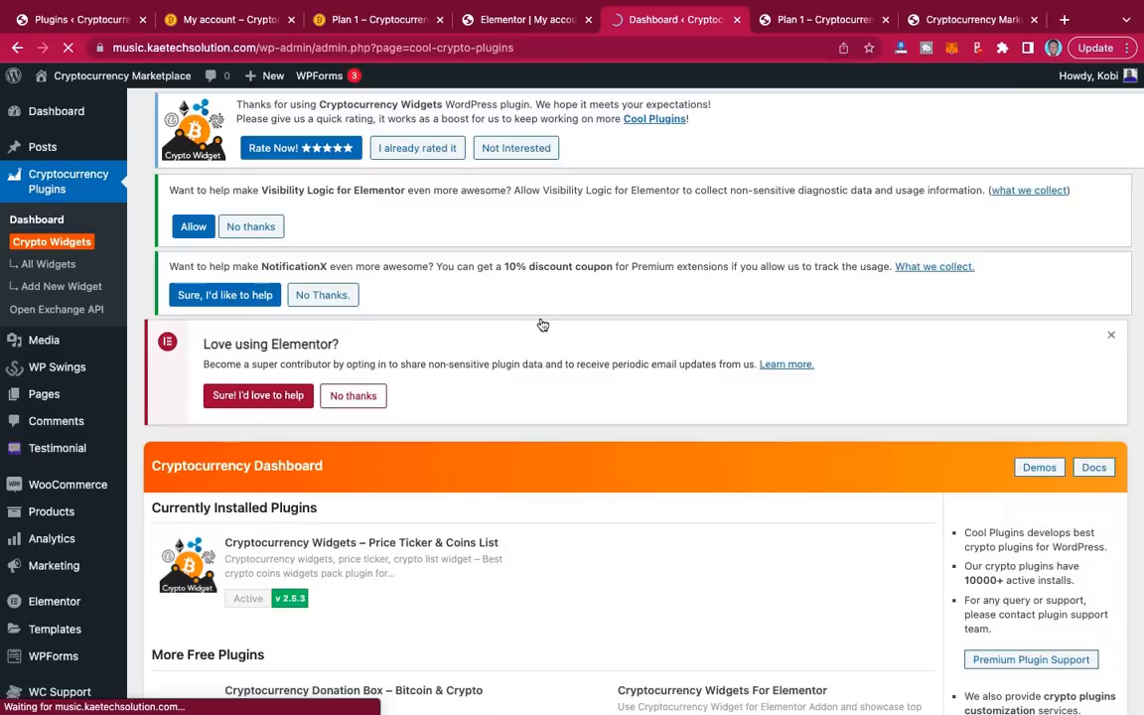
left_click(65, 289)
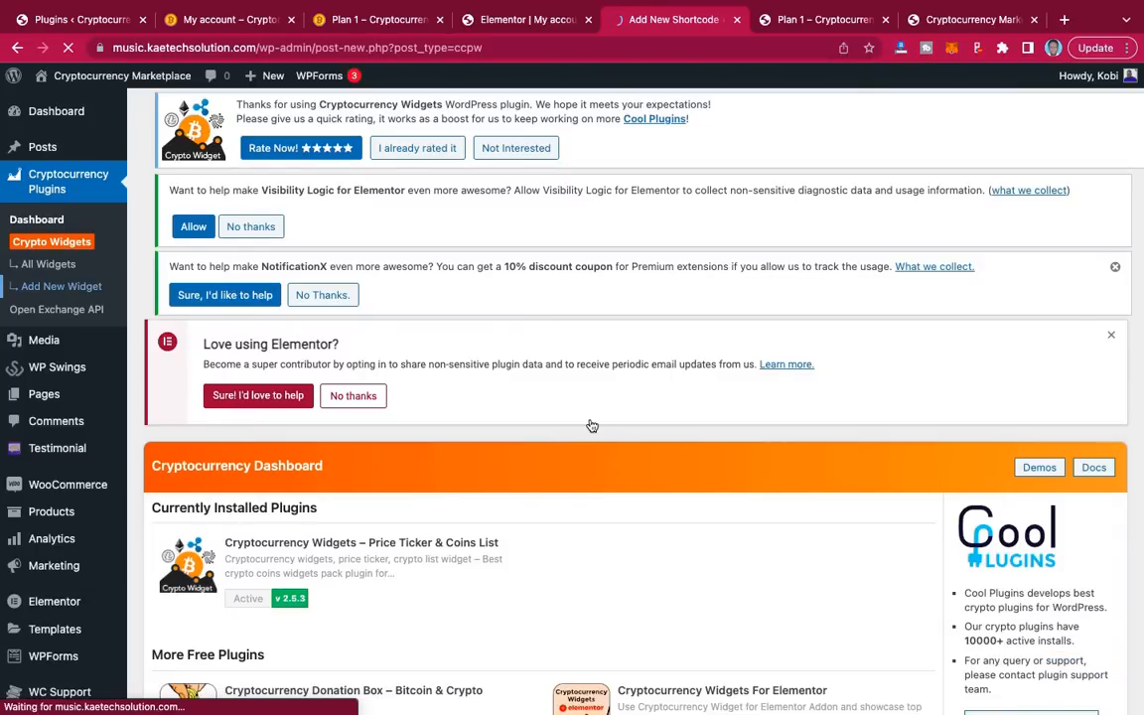
scroll(592, 426, "down", 6)
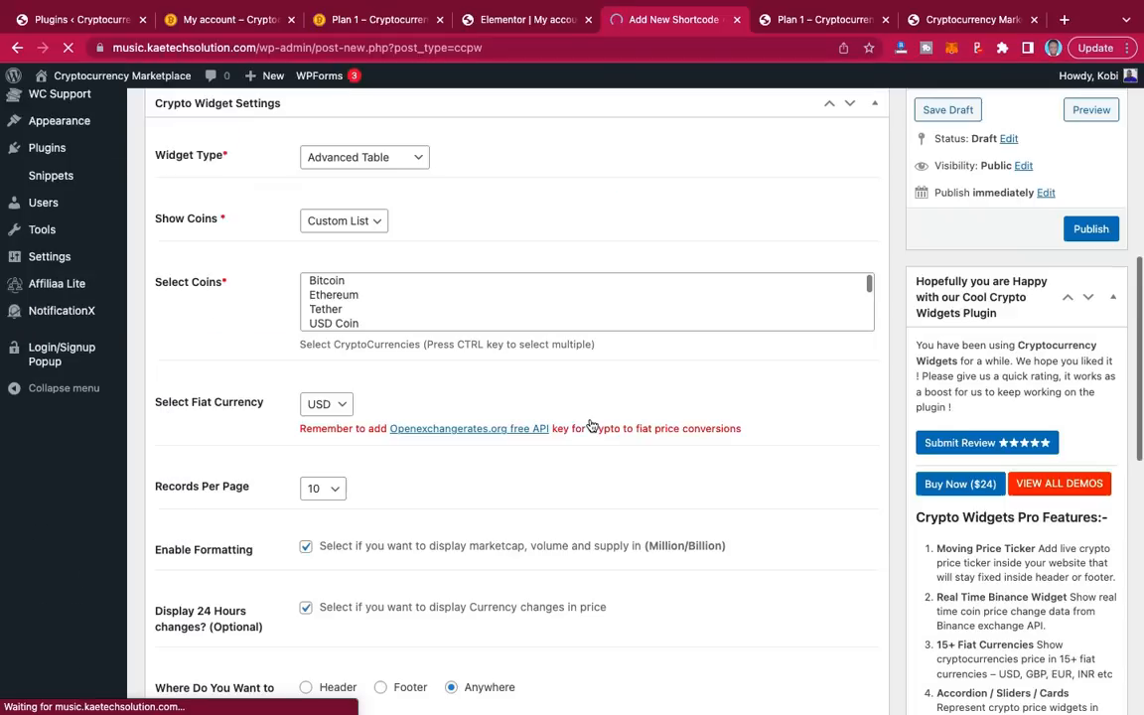
scroll(590, 426, "up", 3)
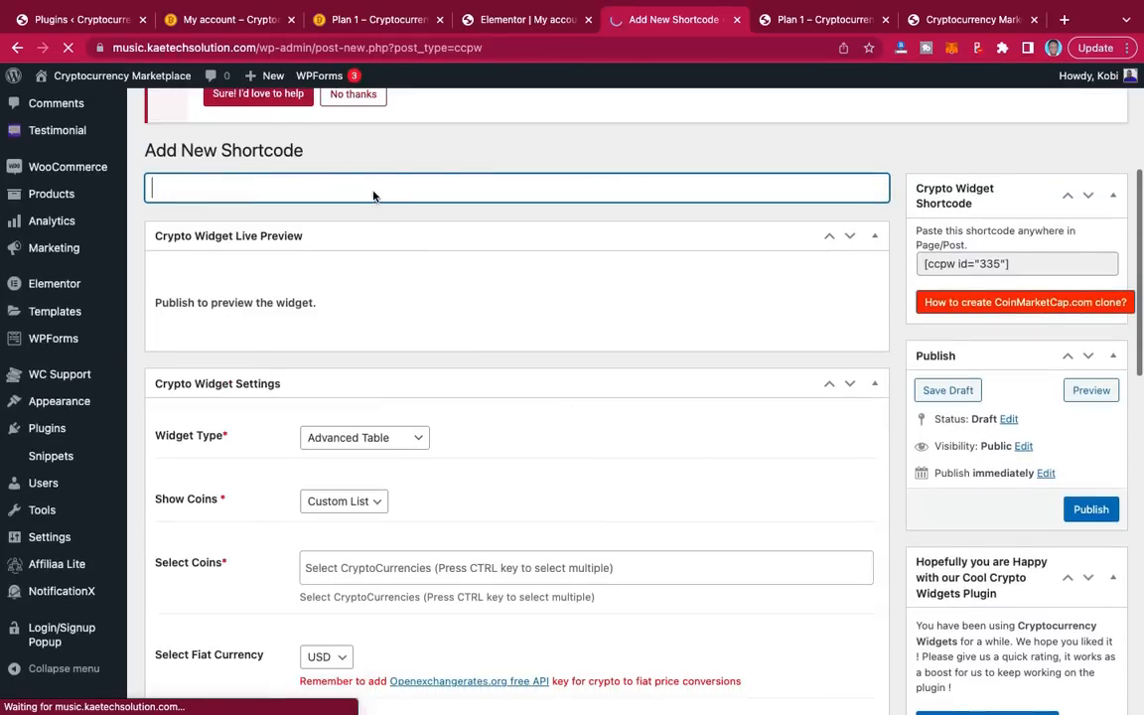
Step: Title the new widget 'Simple list' and set its Widget Type to Simple List
type("S")
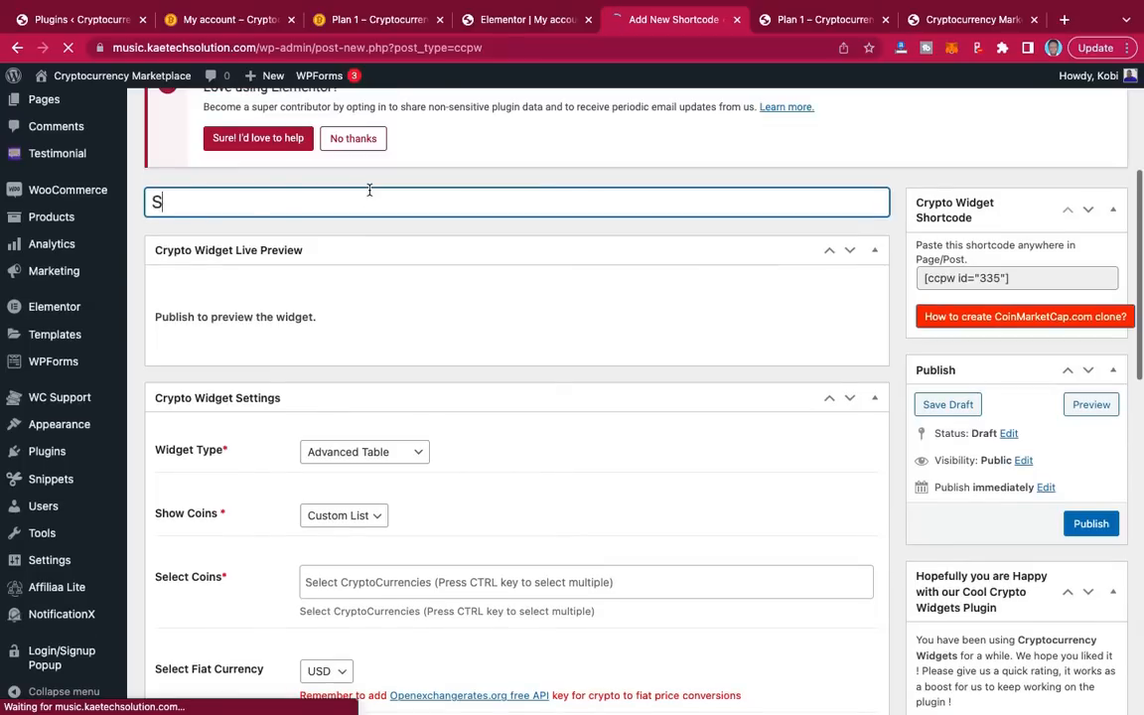
type("imple list")
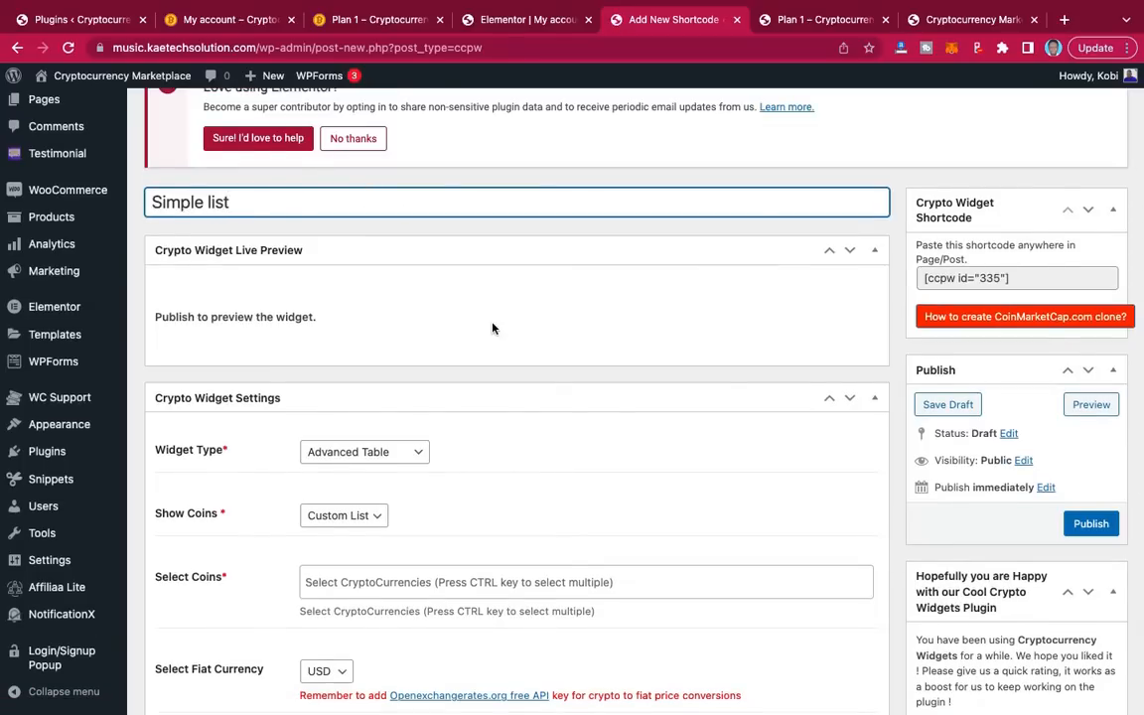
scroll(492, 328, "down", 3)
left_click(401, 311)
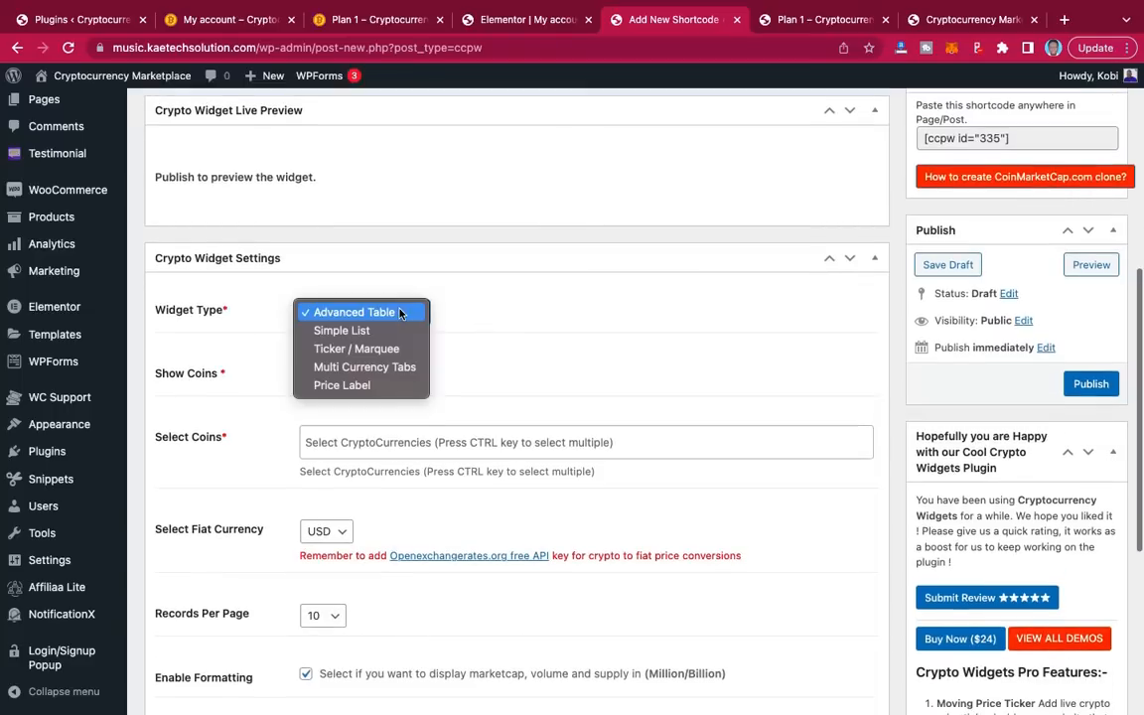
key("Escape")
left_click(386, 332)
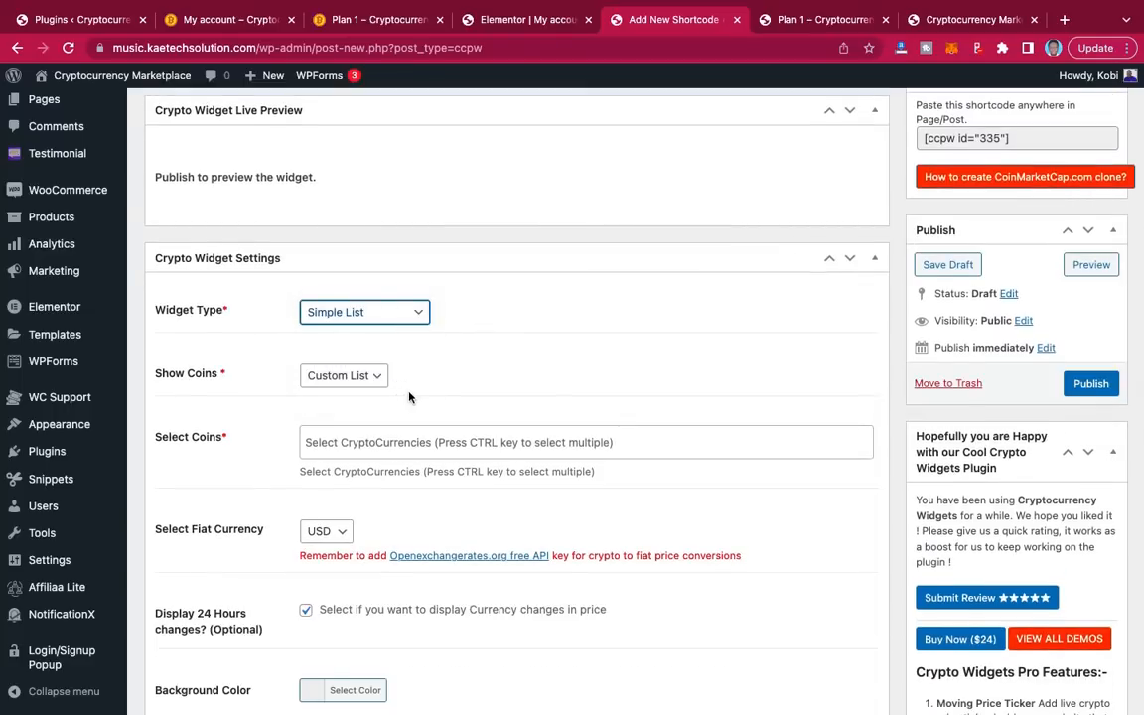
Step: Choose Bitcoin, Ethereum, Tether, USD Coin and Binance USD as the widget's coins
scroll(408, 397, "down", 1)
left_click(408, 396)
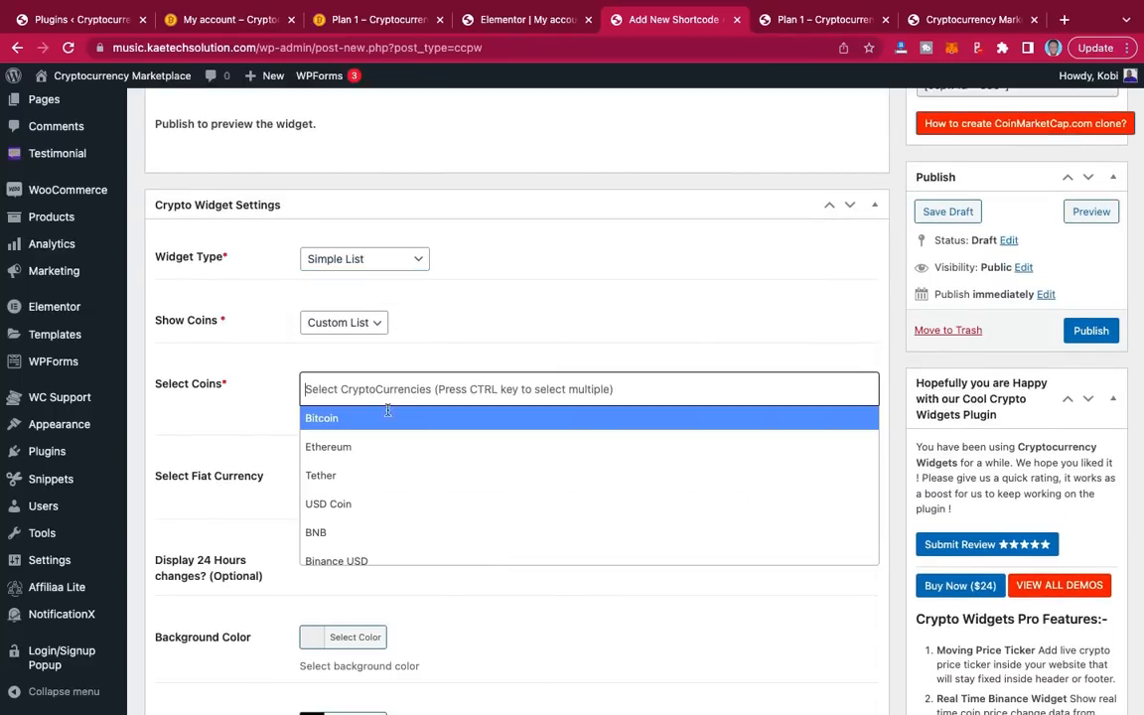
left_click(388, 418)
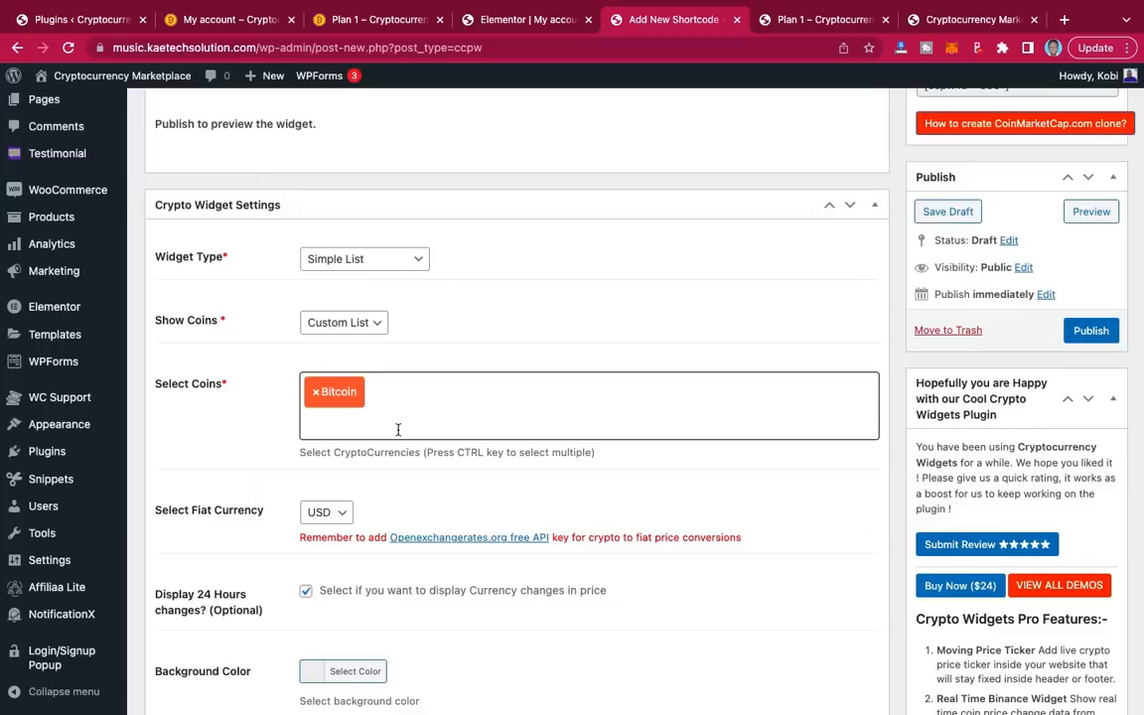
left_click(397, 429)
left_click(370, 476)
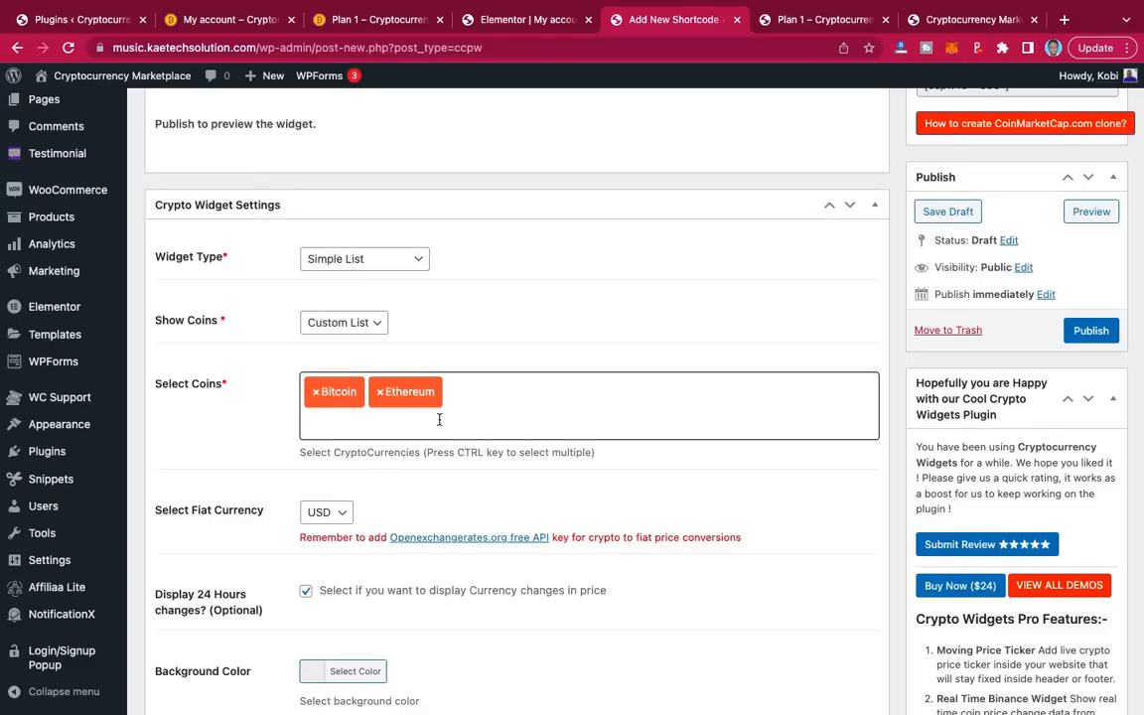
left_click(397, 427)
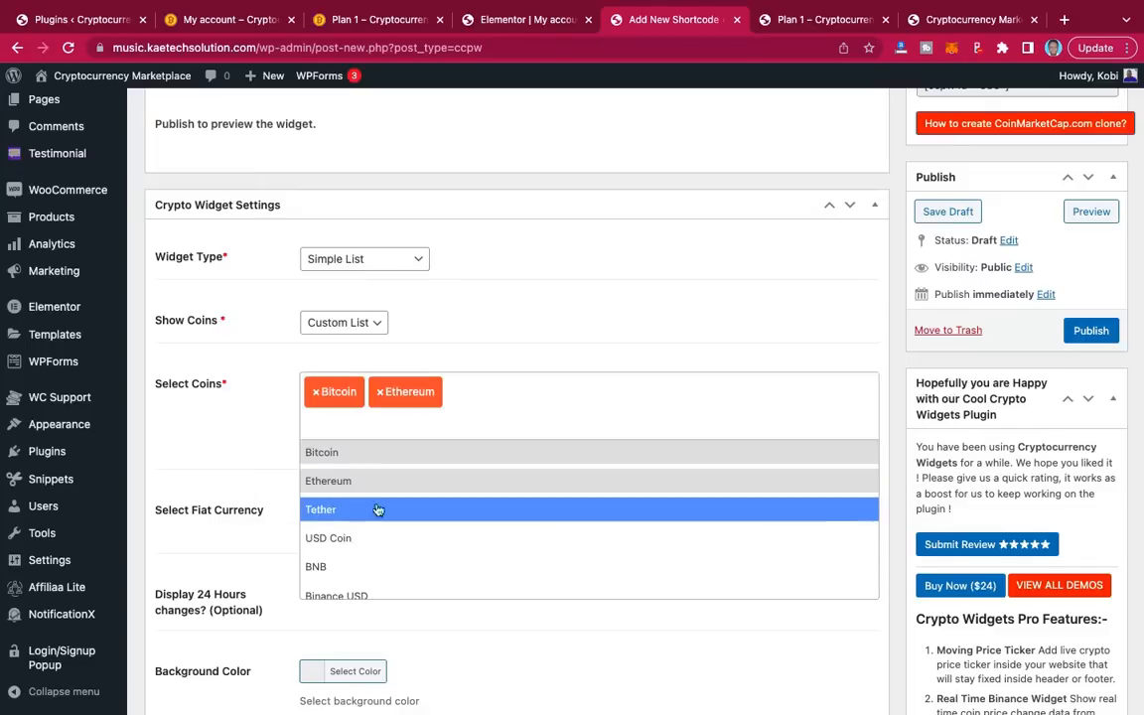
left_click(379, 510)
left_click(402, 425)
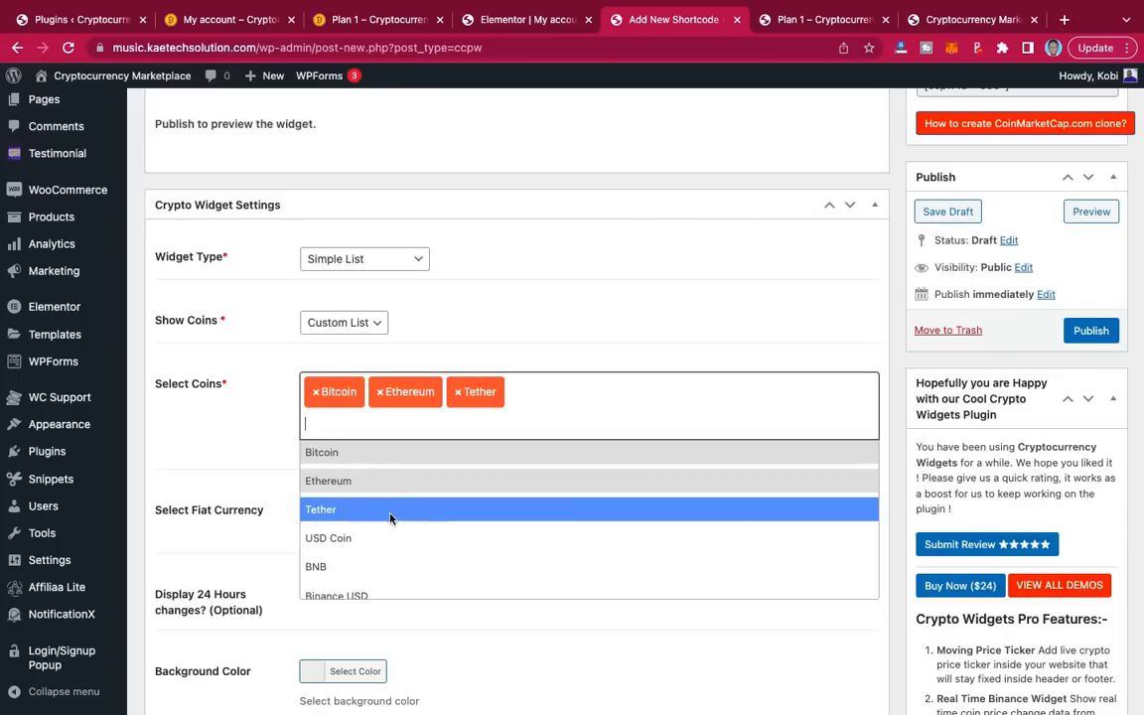
left_click(370, 539)
left_click(554, 427)
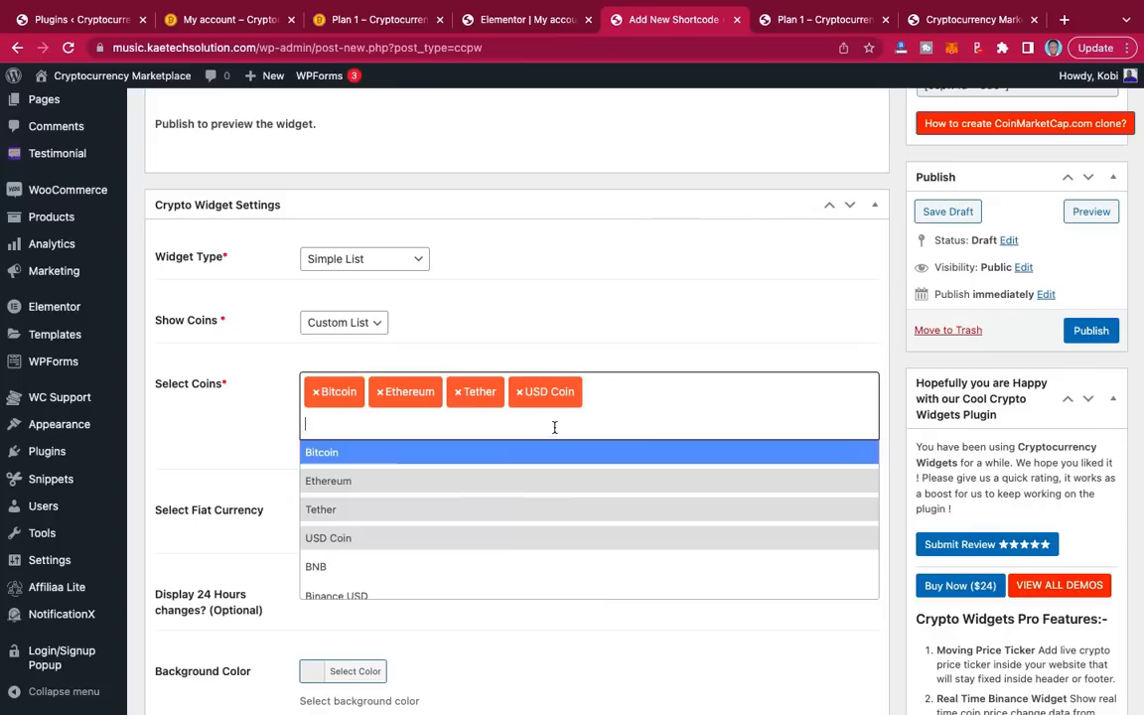
left_click(343, 595)
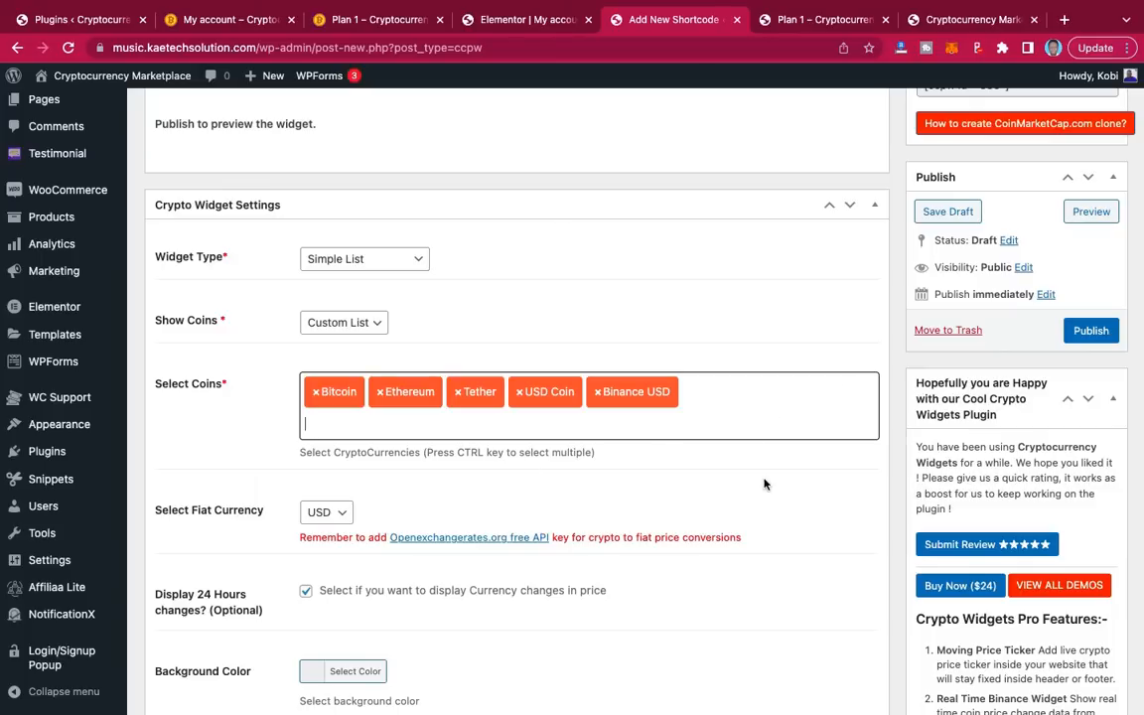
Step: Publish the widget, copy its [ccpw id=335] shortcode, and return to the Elementor editor
left_click(1088, 332)
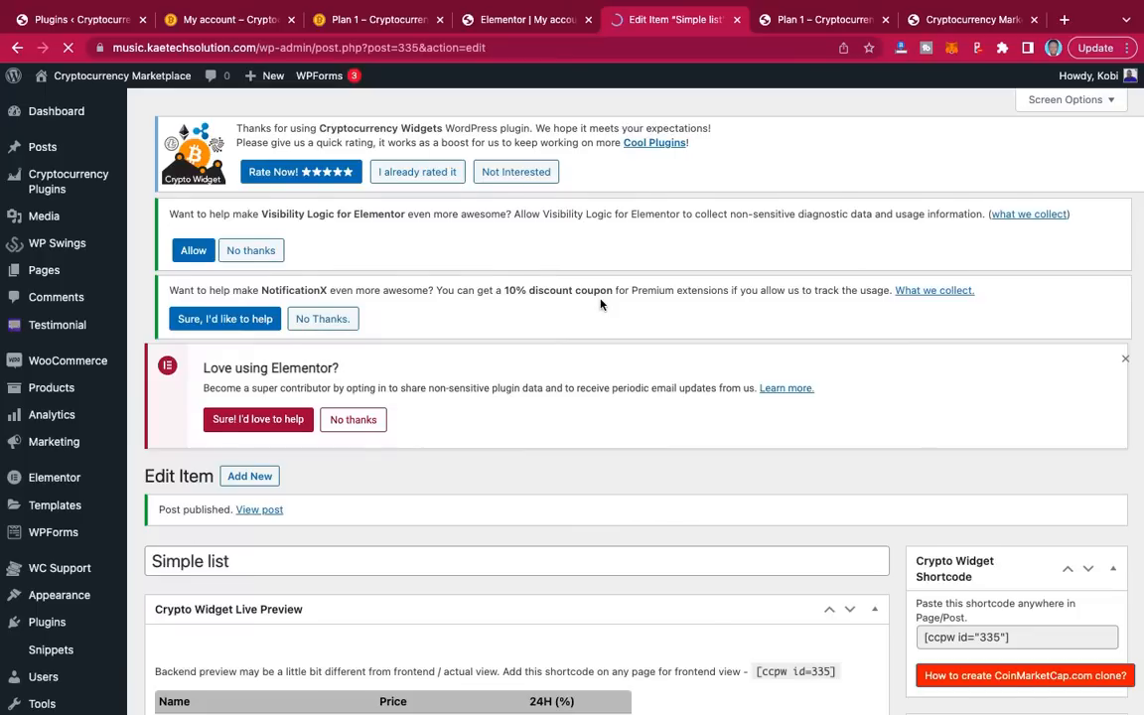
scroll(599, 303, "down", 5)
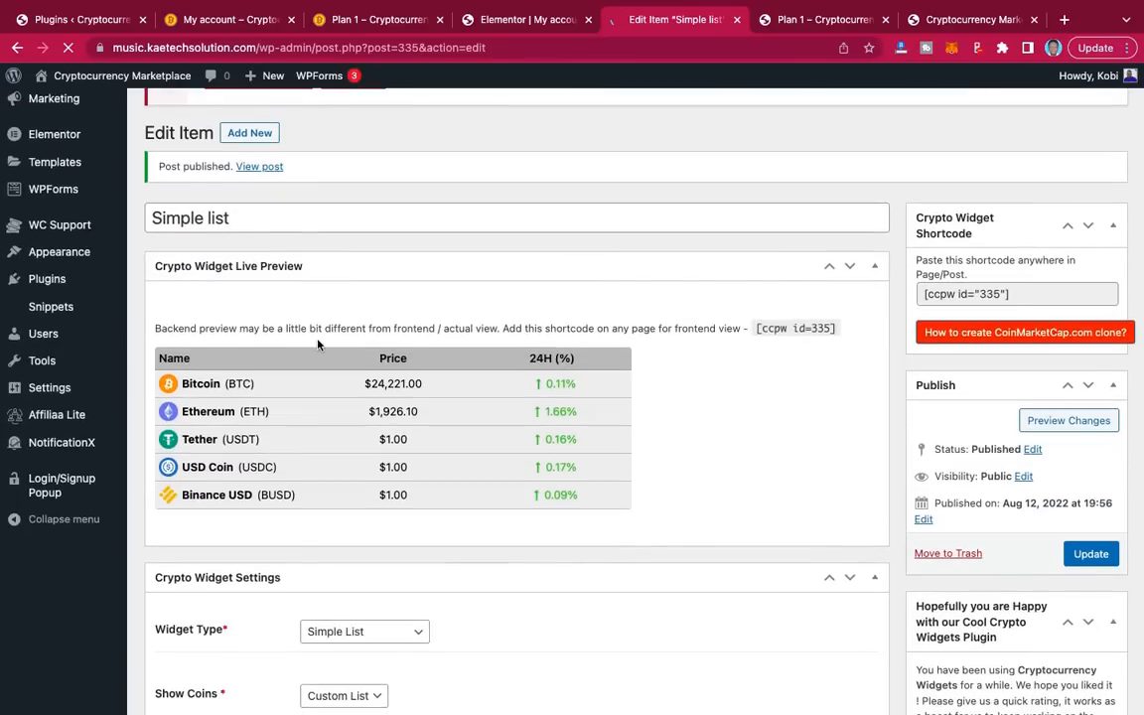
scroll(682, 448, "up", 1)
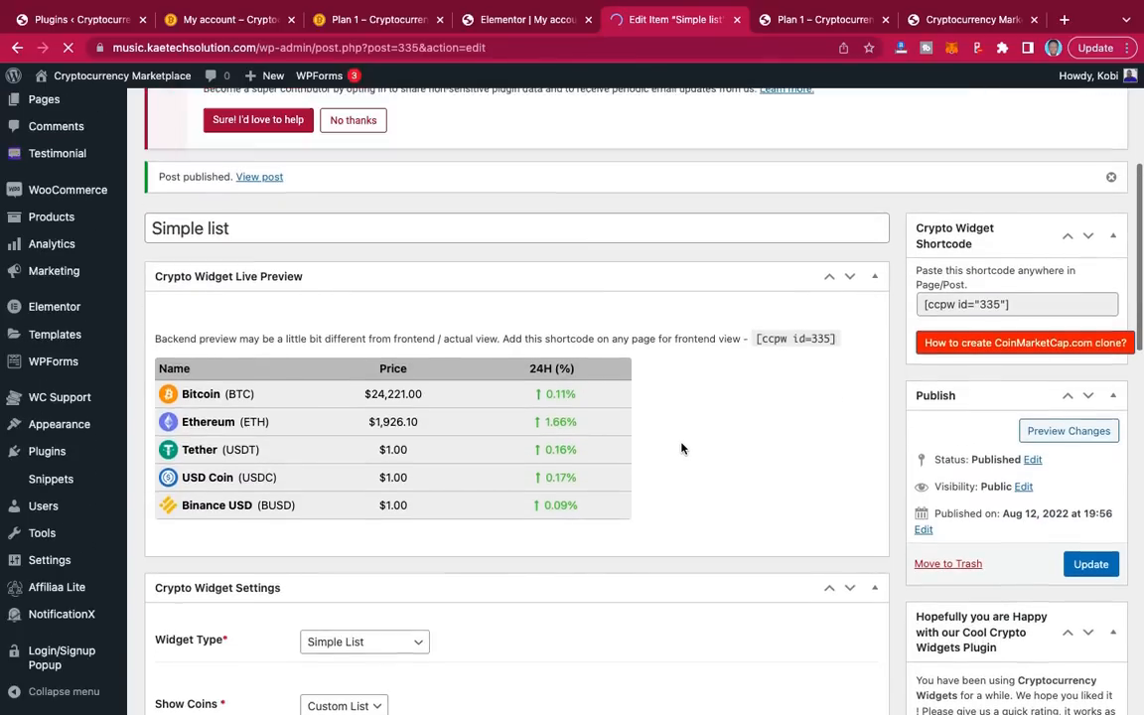
scroll(681, 448, "down", 2)
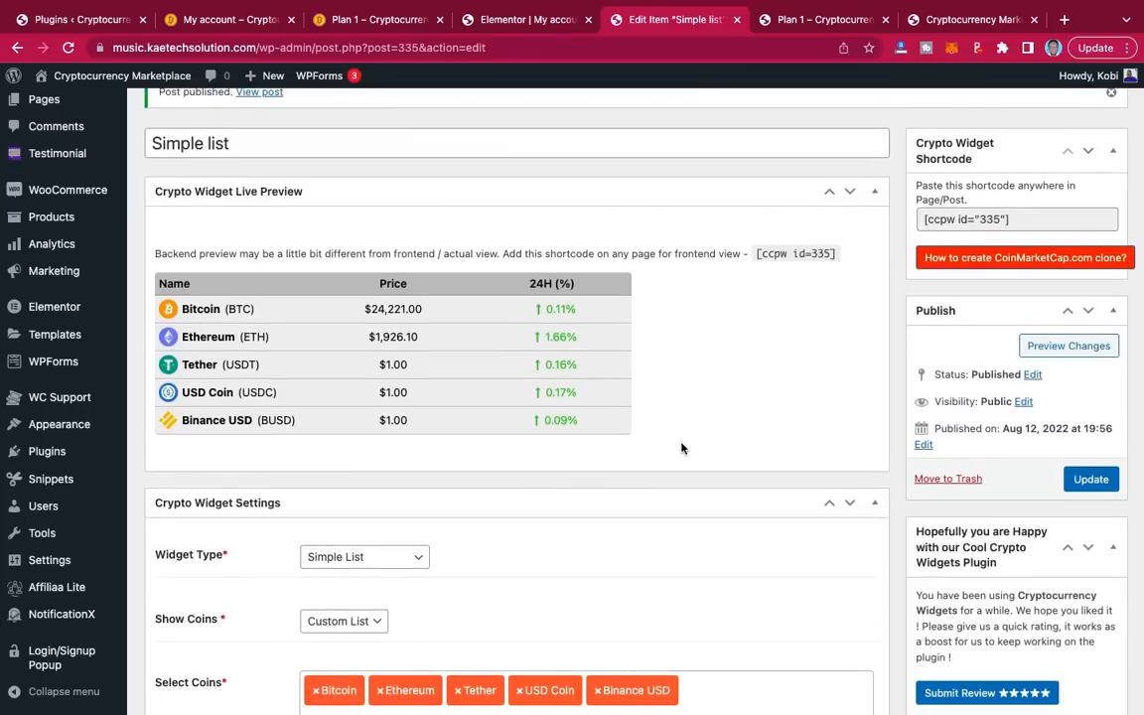
scroll(682, 448, "down", 2)
scroll(682, 447, "up", 2)
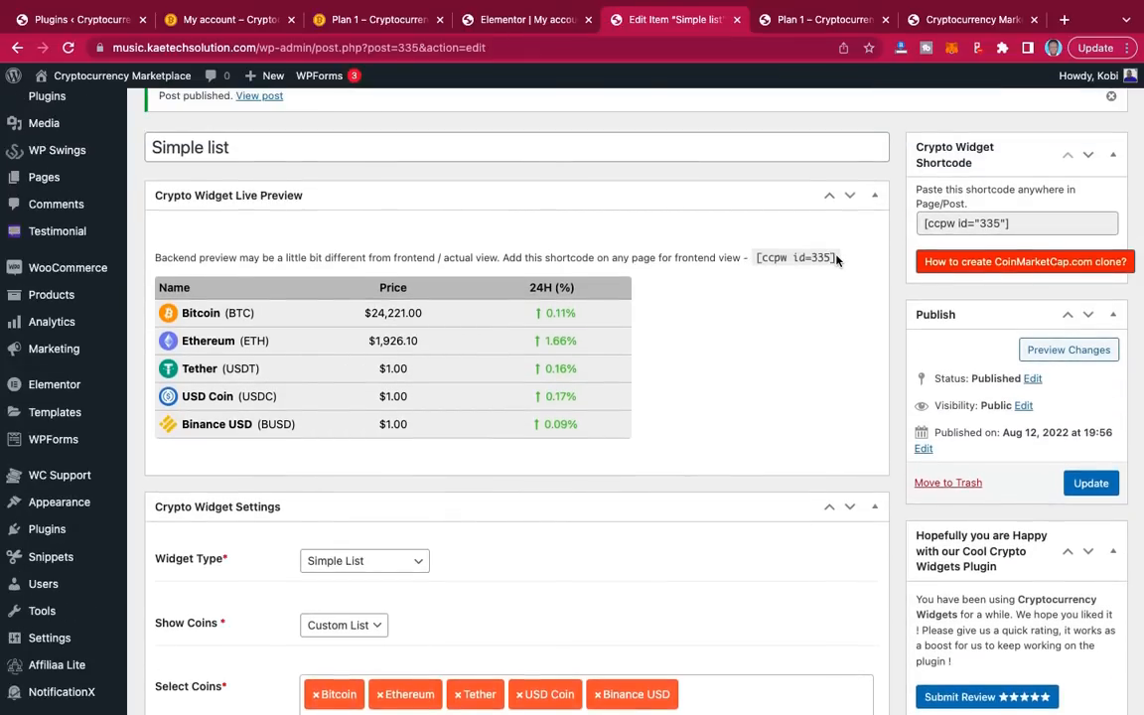
left_click_drag(837, 259, 752, 257)
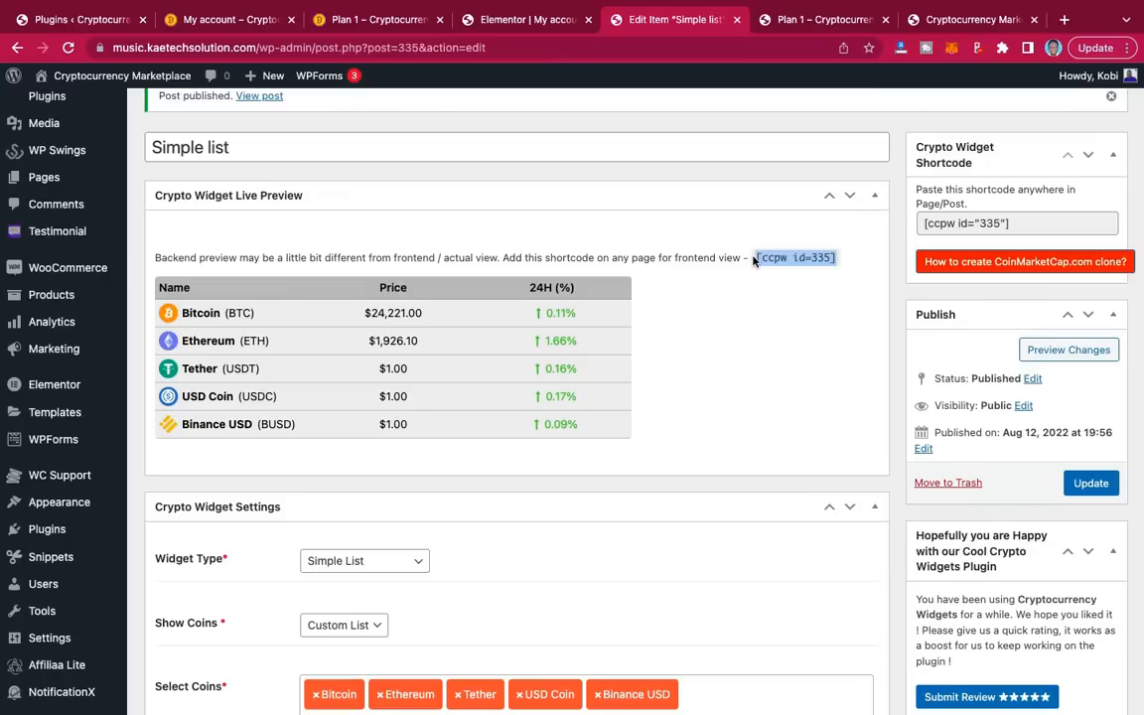
left_click(526, 20)
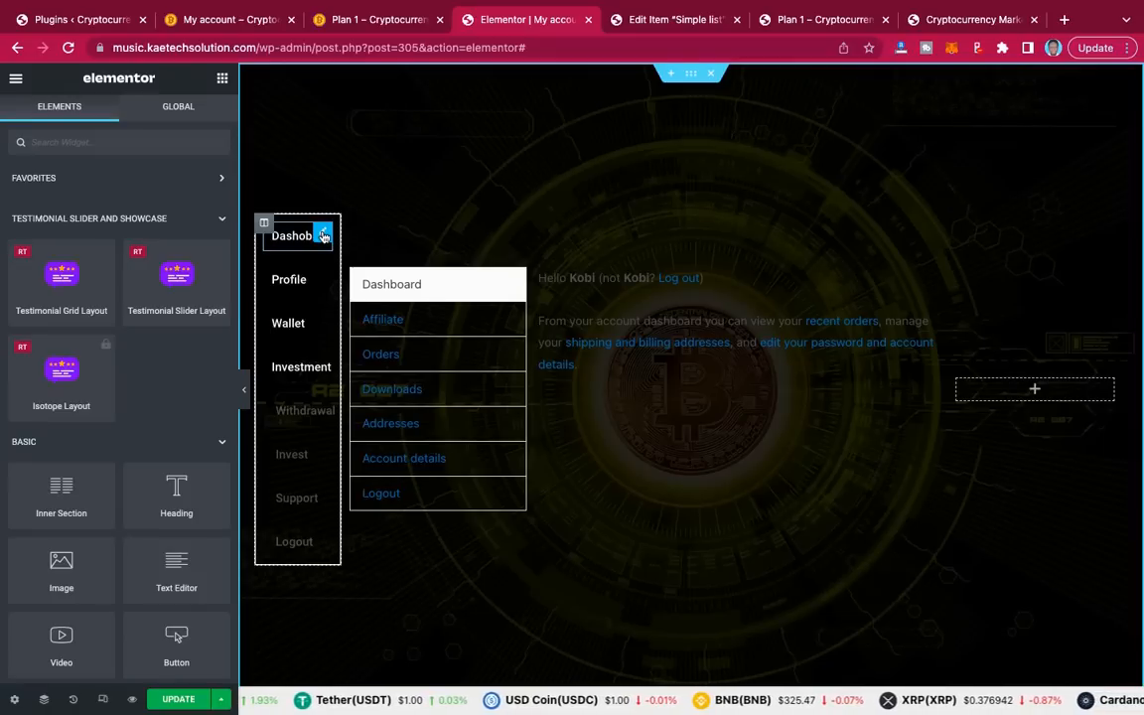
Step: Copy the Dashboard button into the empty right column, center it, and relabel it 'Affiliate Dashboard'
right_click(323, 235)
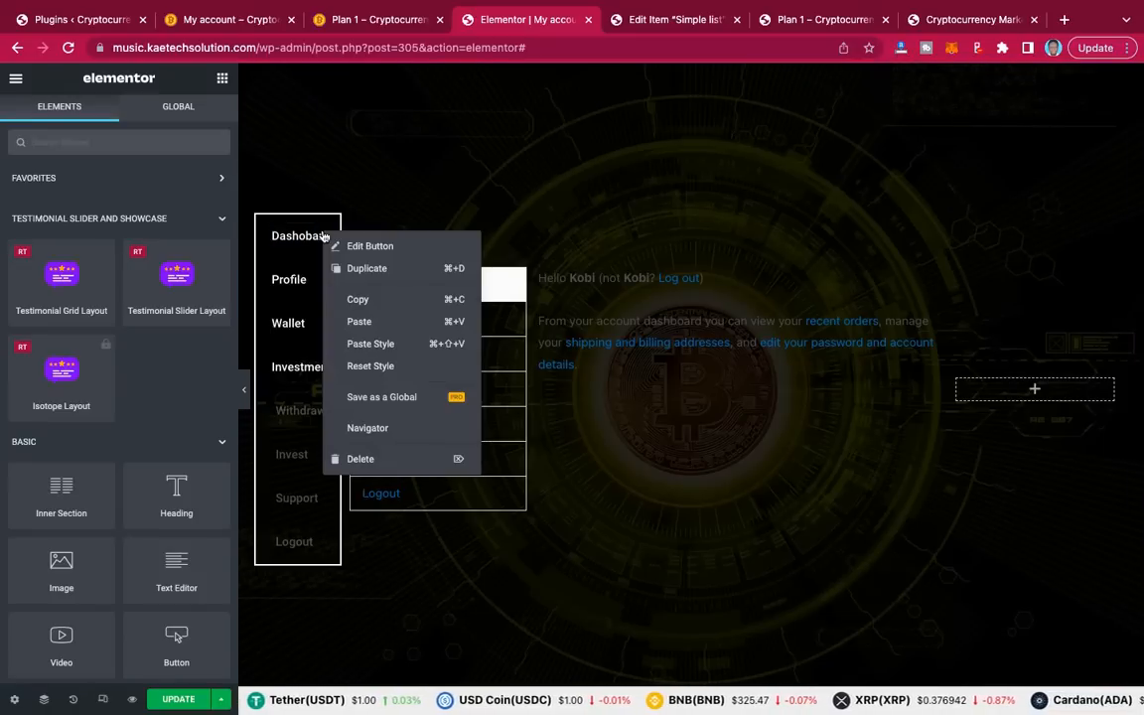
left_click(357, 299)
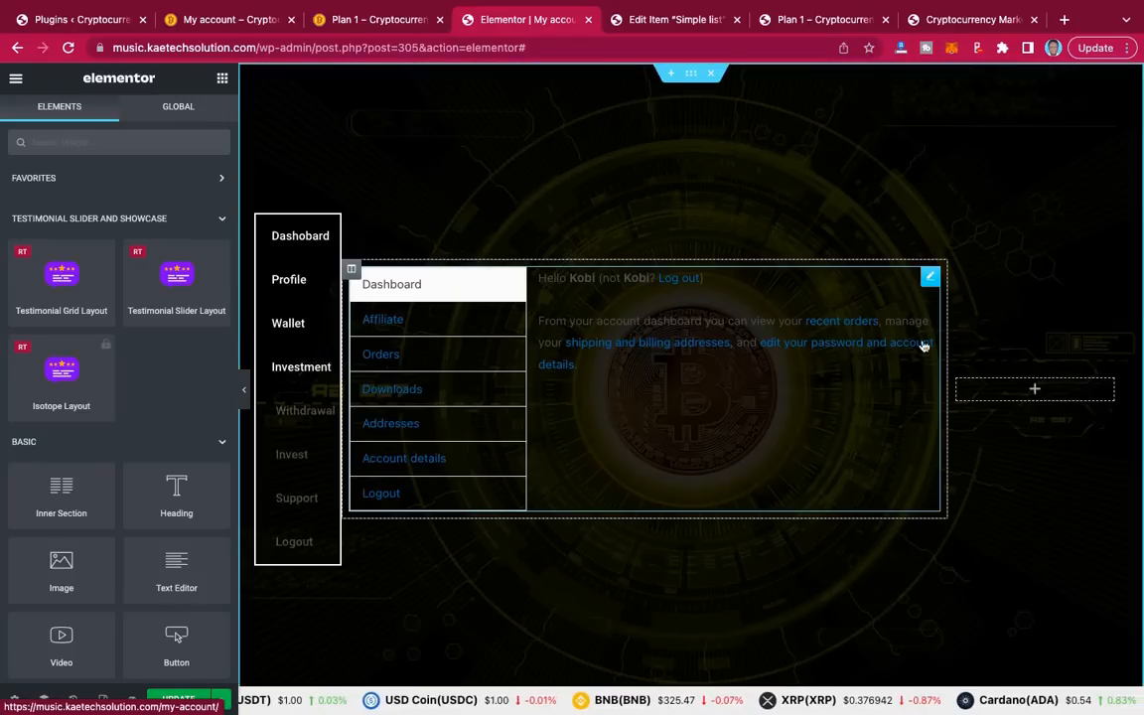
right_click(1035, 393)
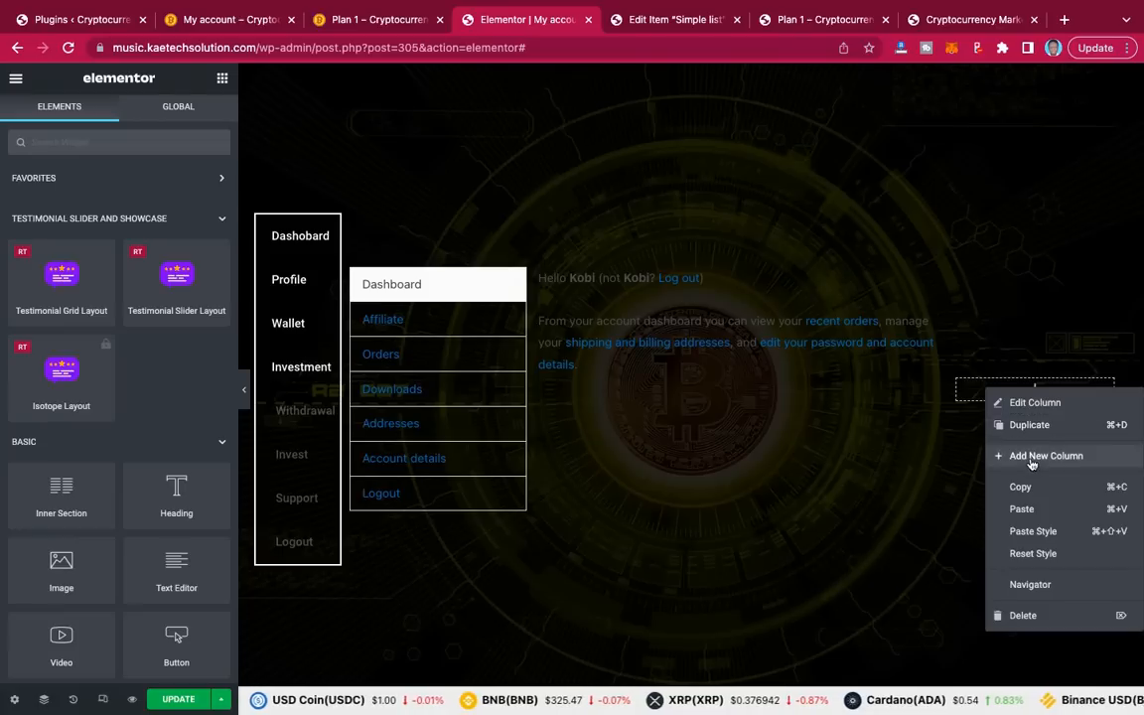
left_click(1028, 509)
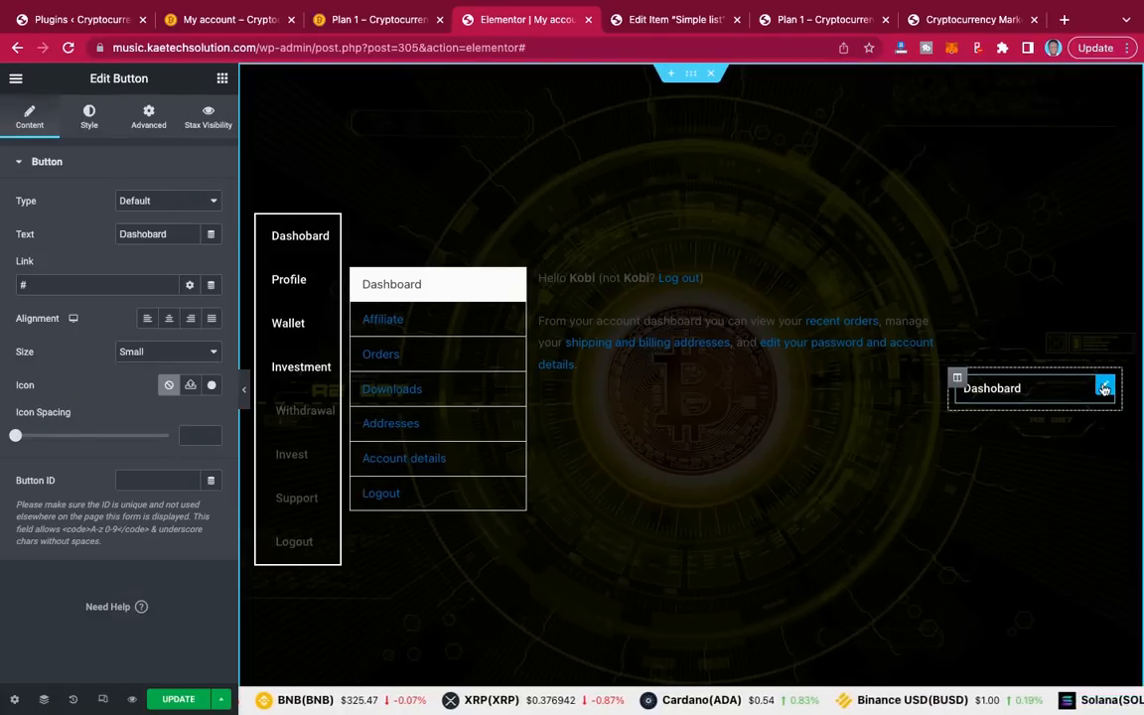
left_click(169, 319)
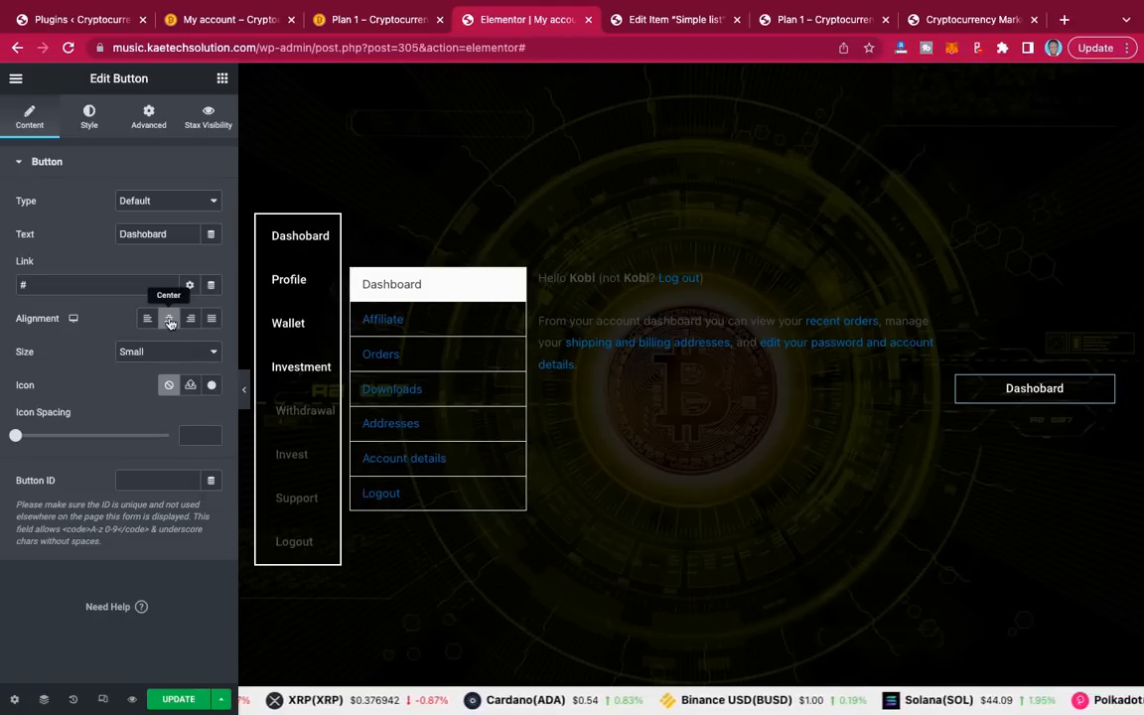
double_click(159, 234)
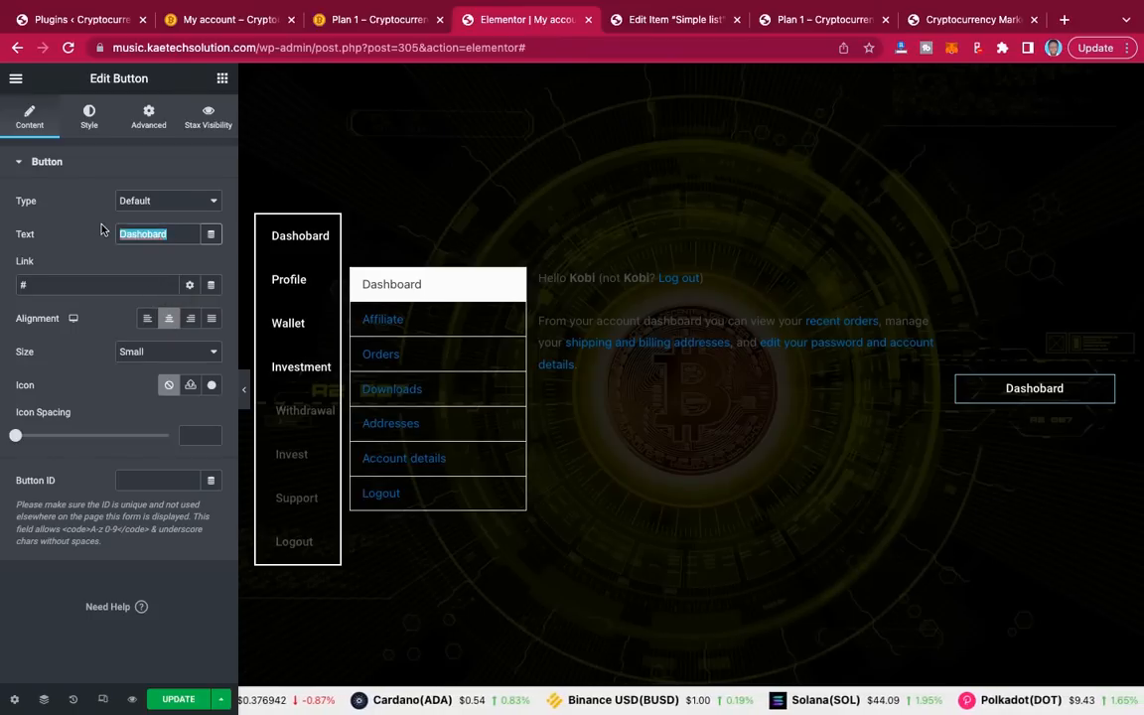
type("Aff")
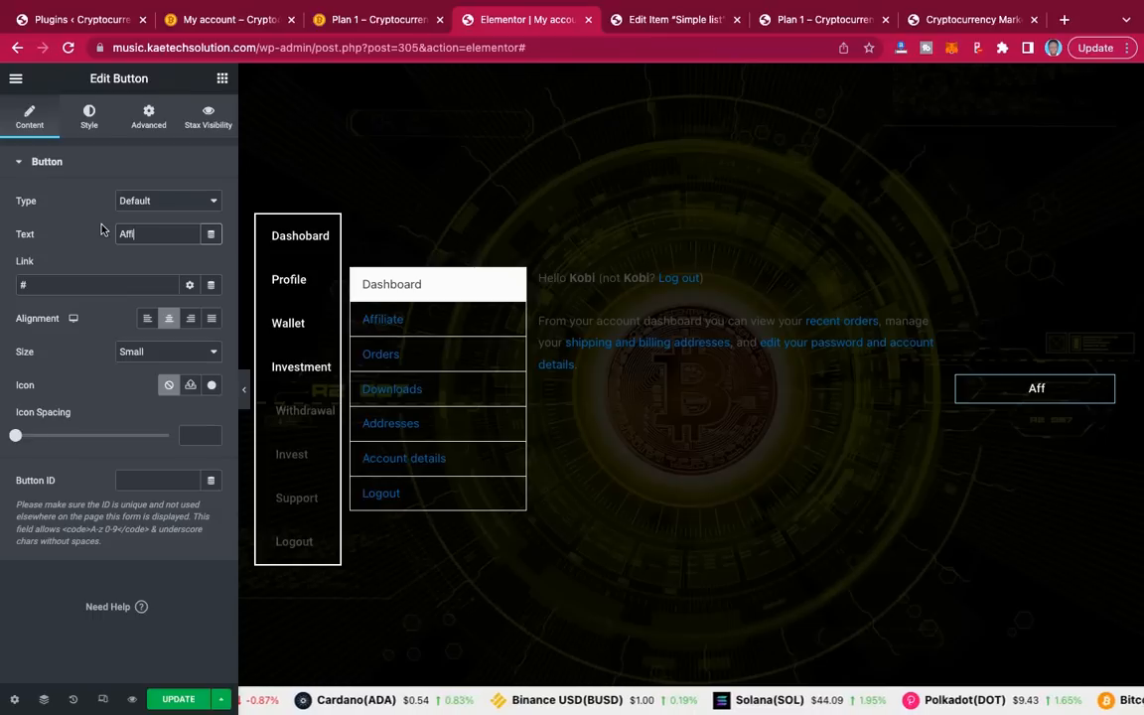
type("i")
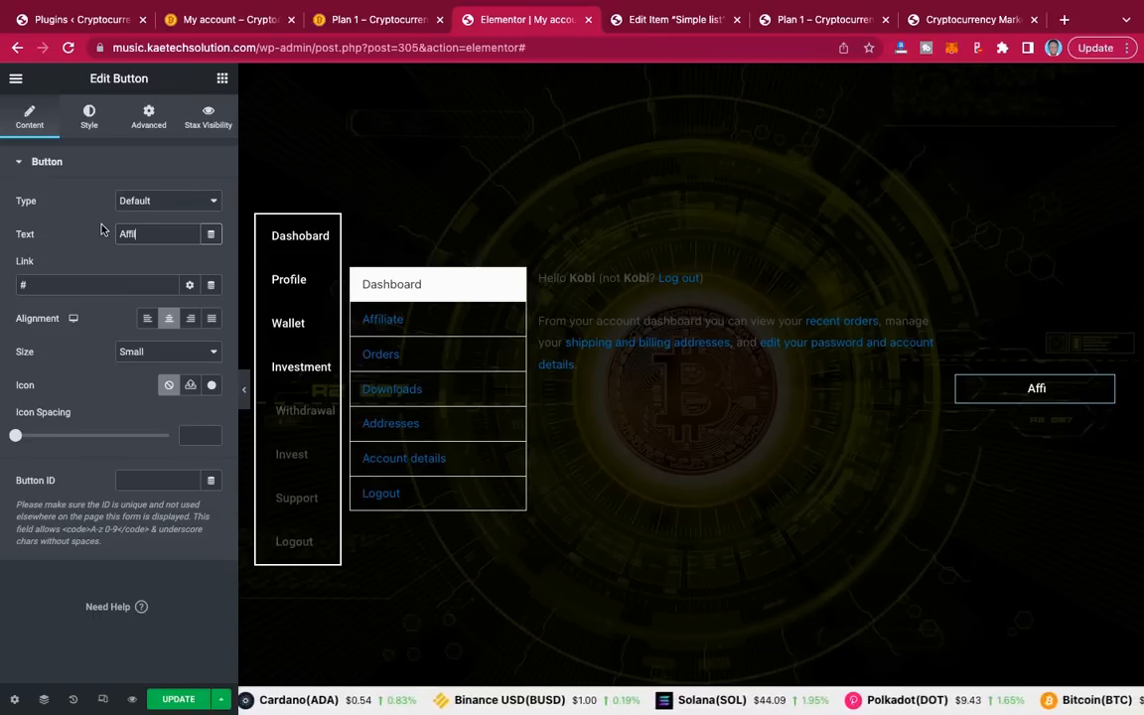
type("liate ")
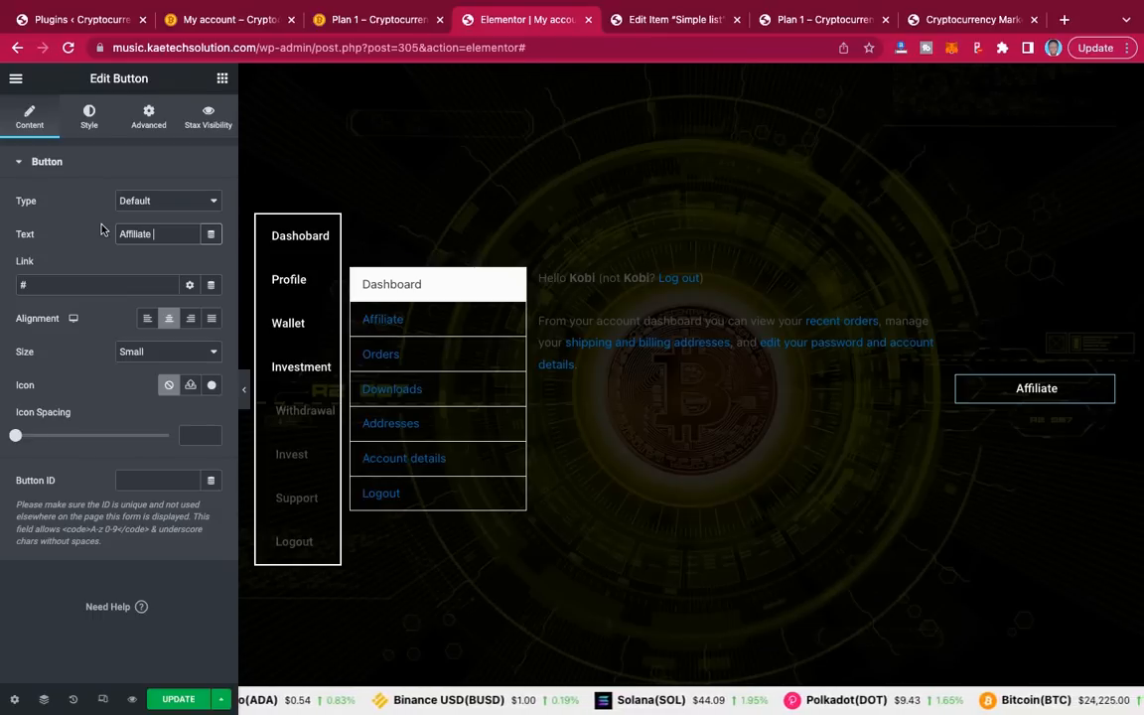
type("Dashbo")
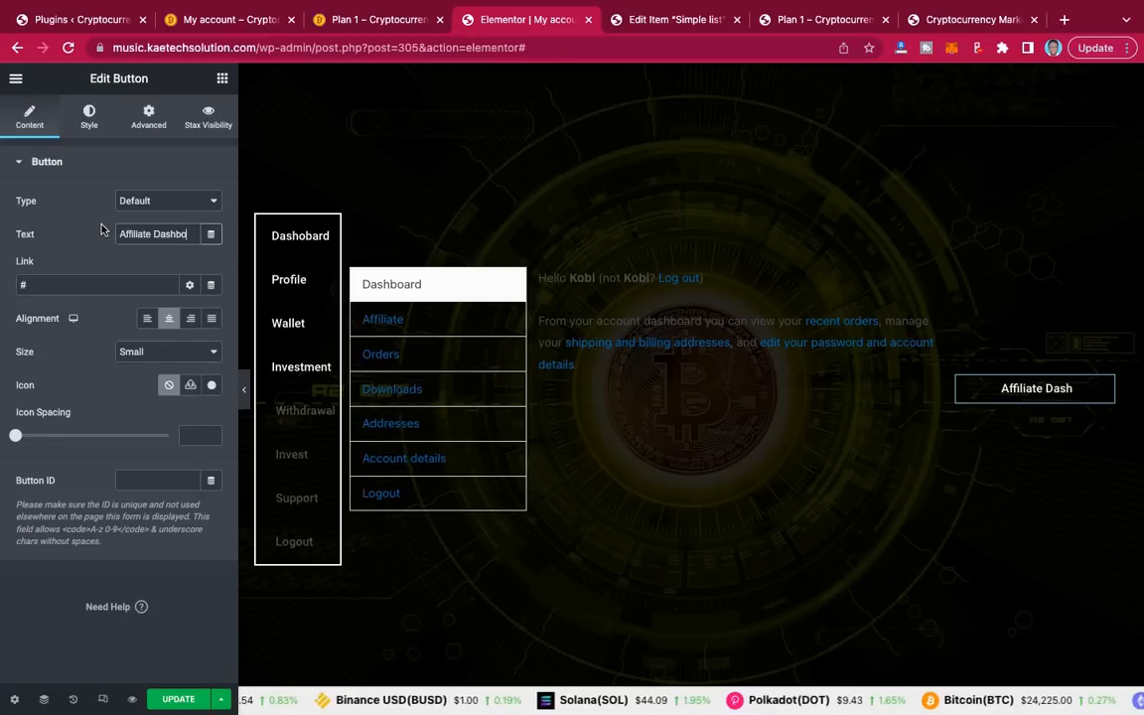
type("ard")
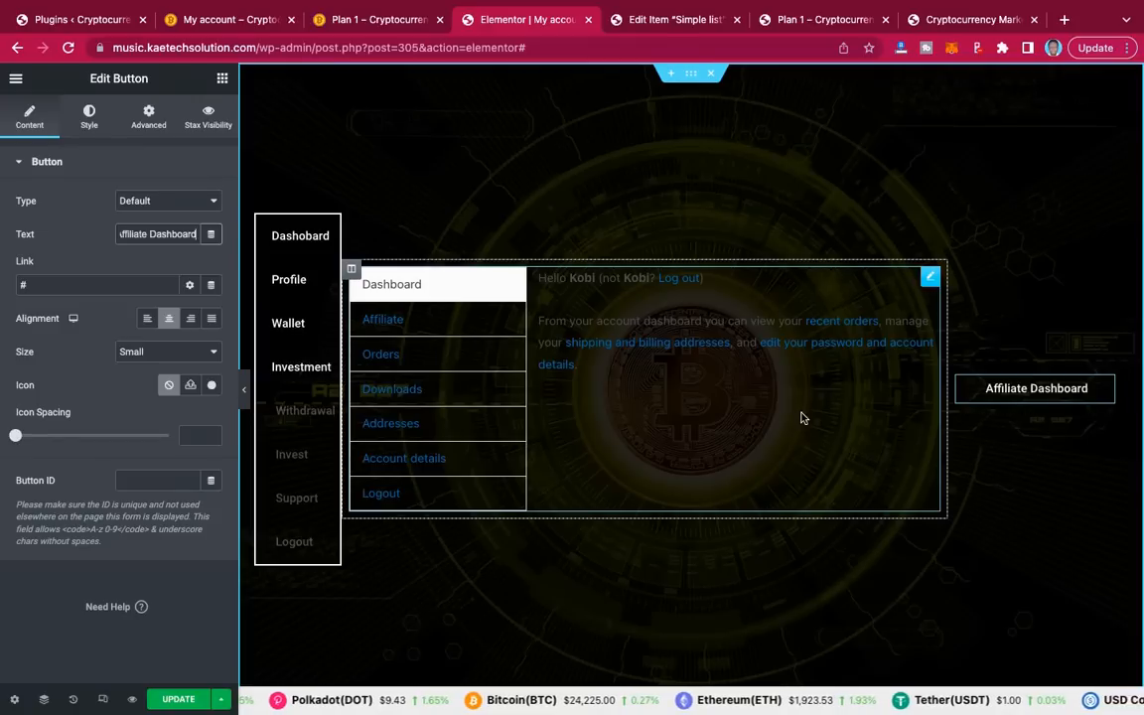
left_click(224, 83)
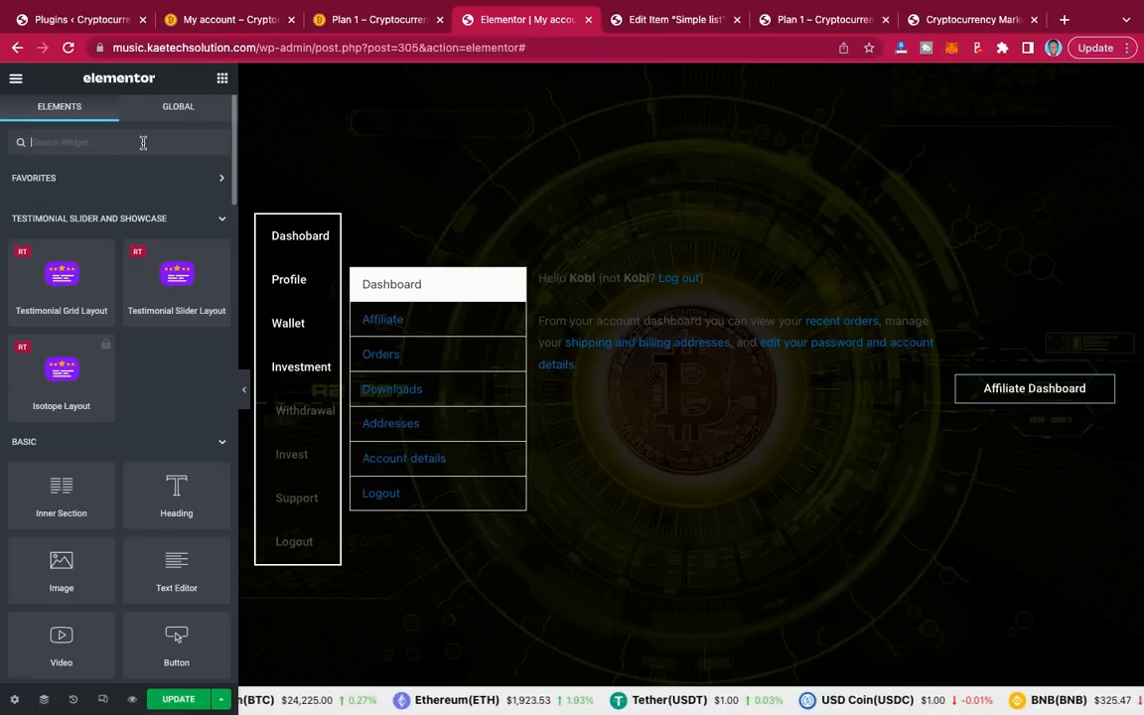
Step: Add a Shortcode widget with [ccpw id=335] below the Affiliate Dashboard button and preview the price table
type("short")
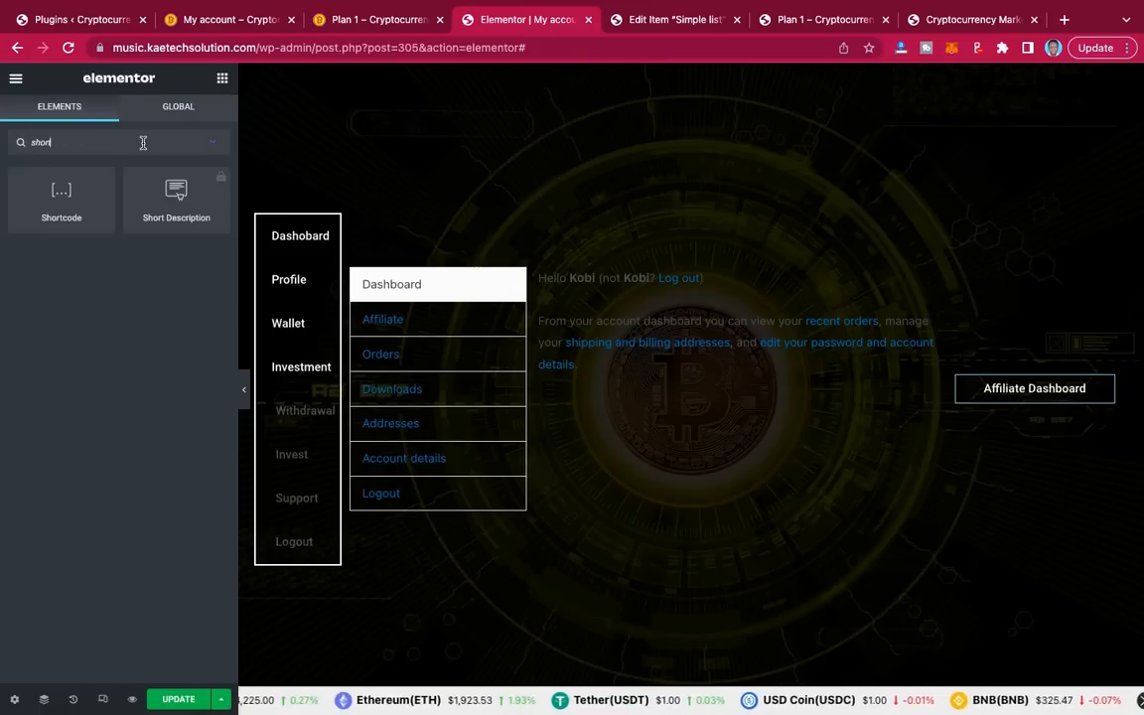
left_click_drag(81, 194, 1050, 398)
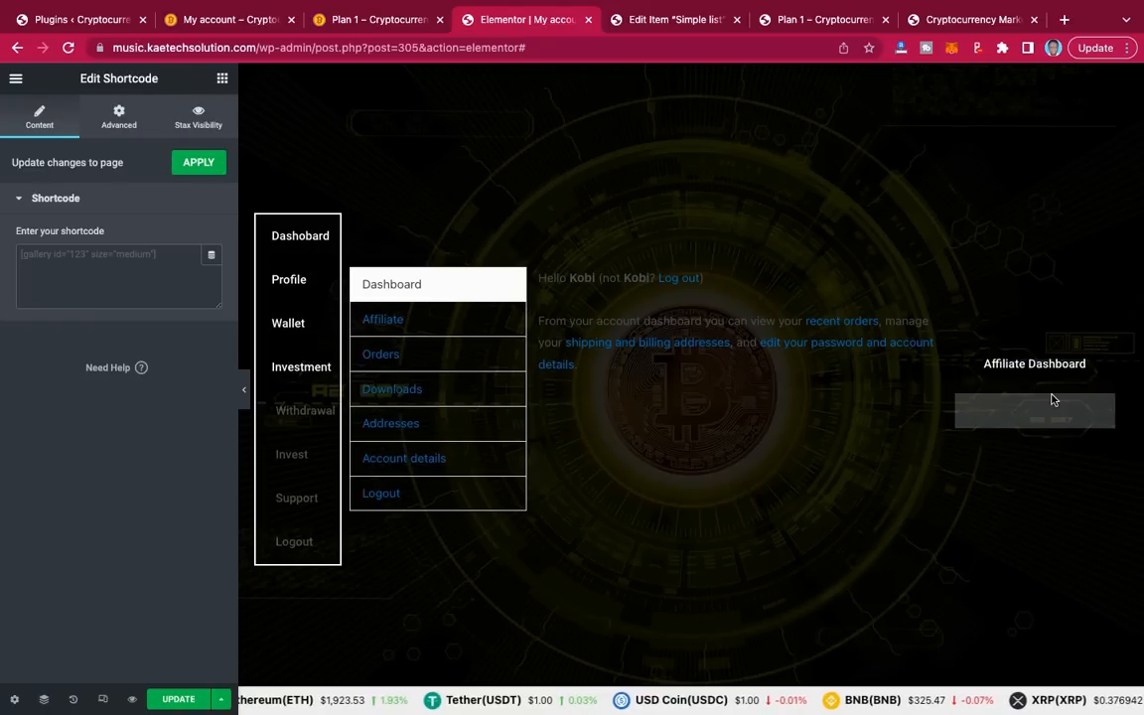
left_click(139, 265)
key("ctrl+v")
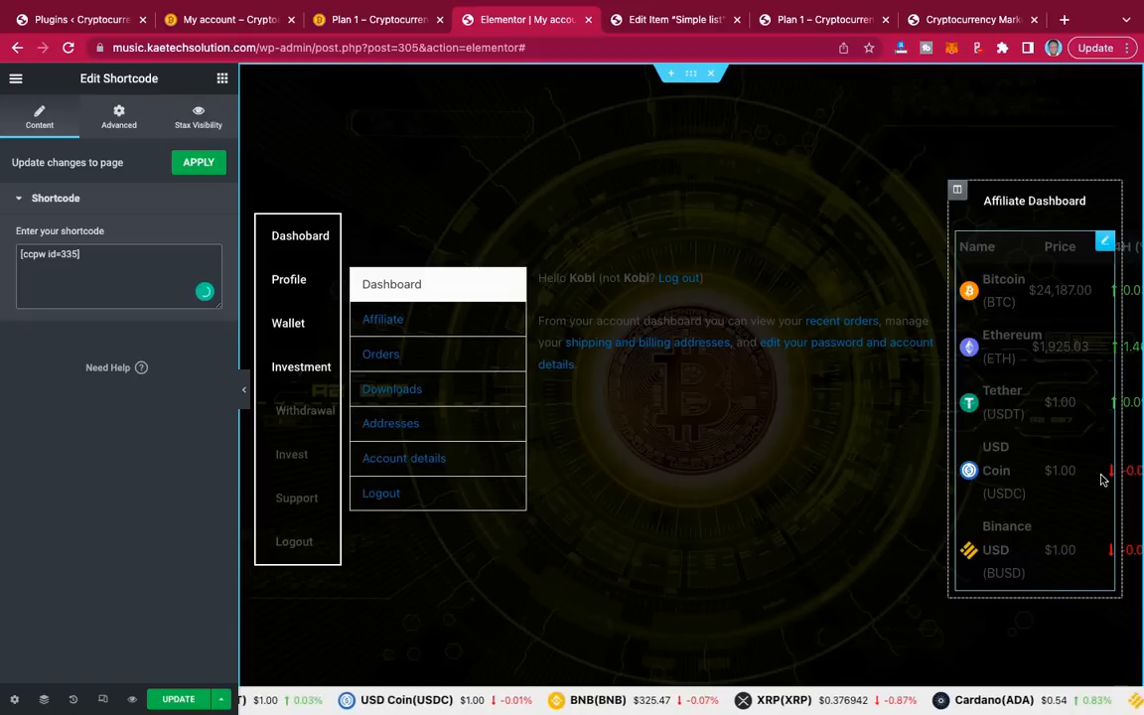
left_click(243, 398)
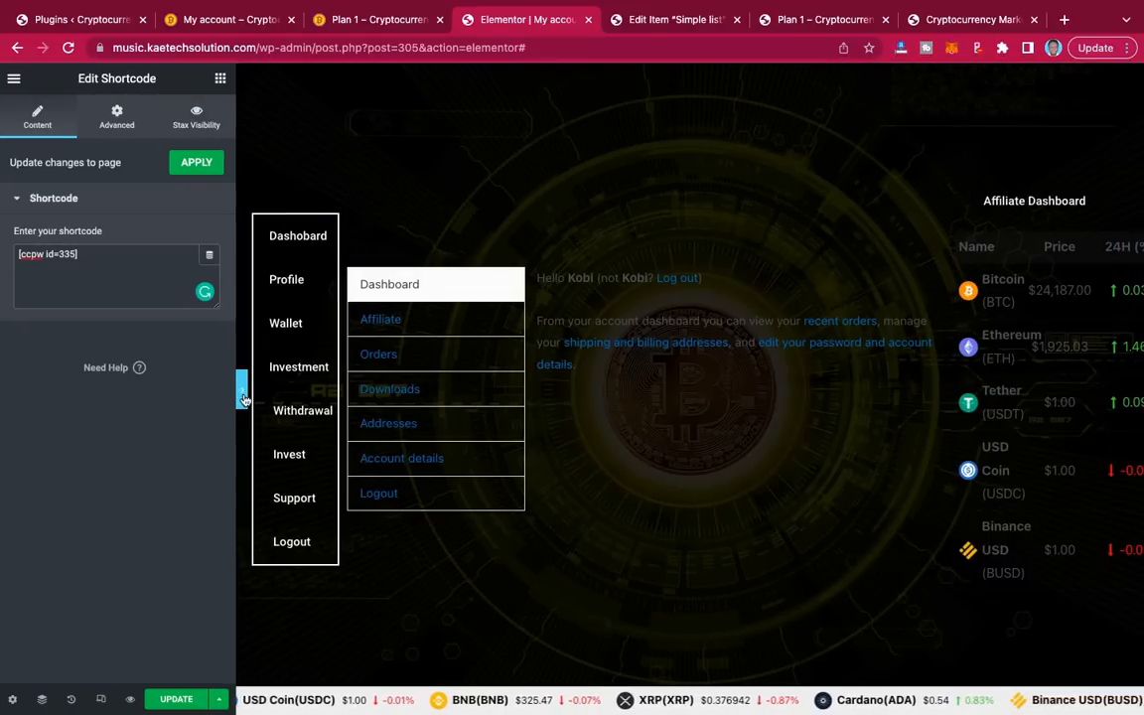
left_click(243, 397)
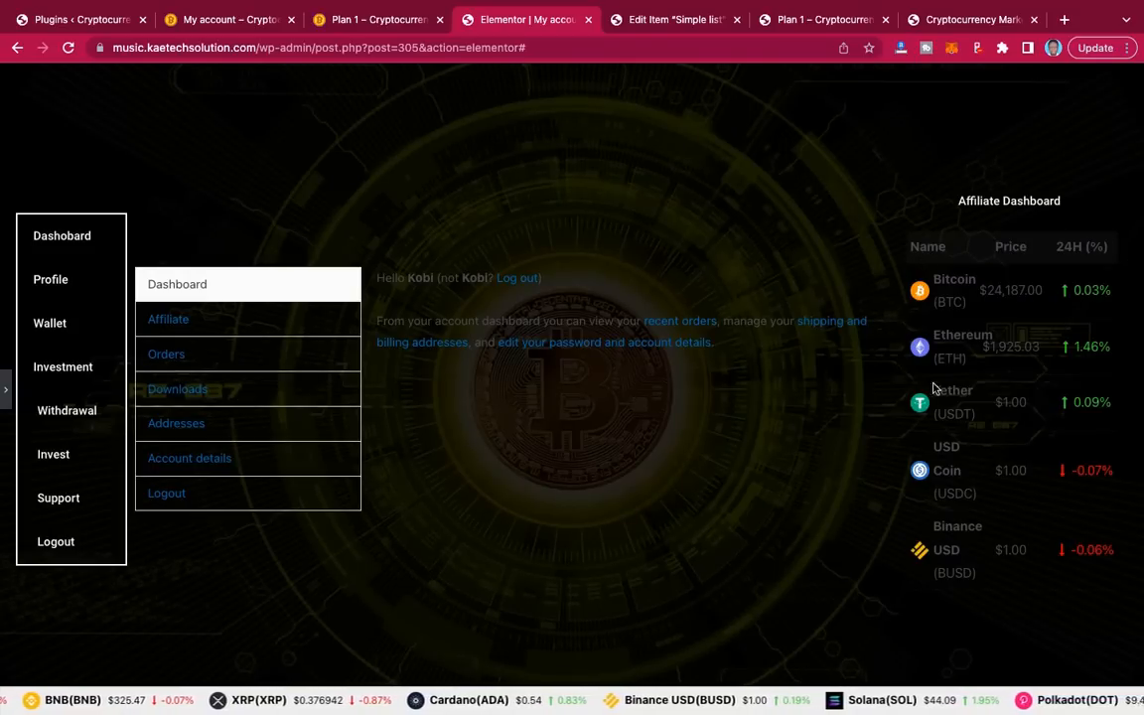
left_click(6, 389)
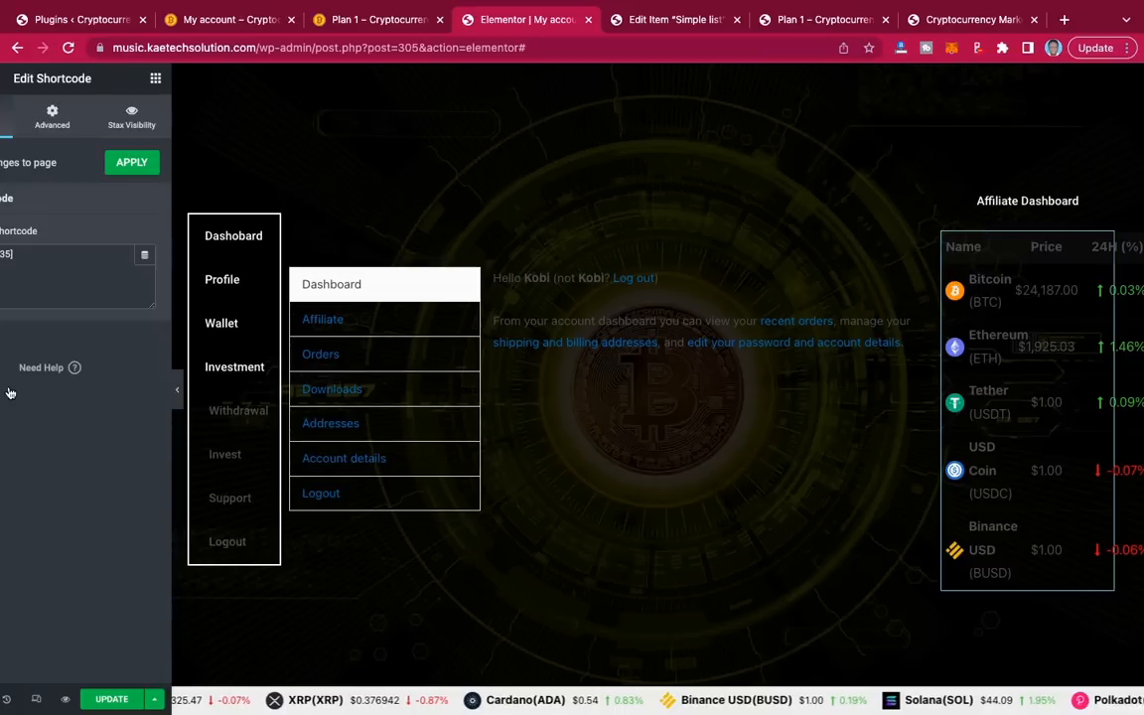
left_click(220, 21)
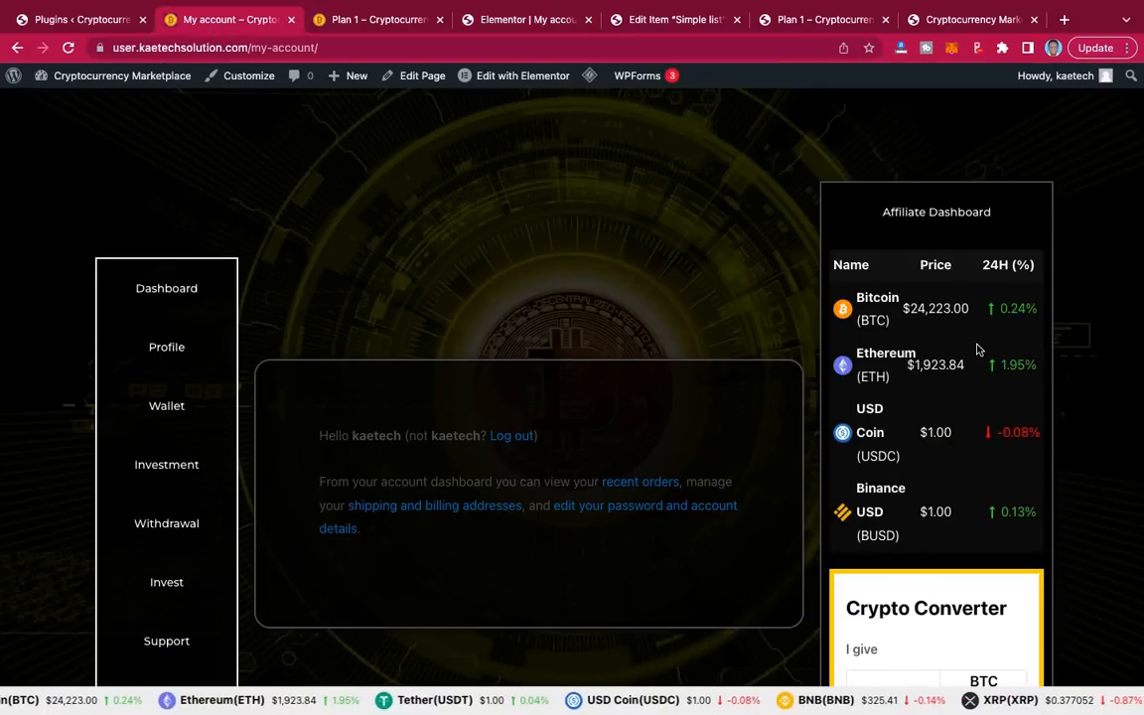
scroll(978, 349, "down", 3)
scroll(978, 349, "up", 3)
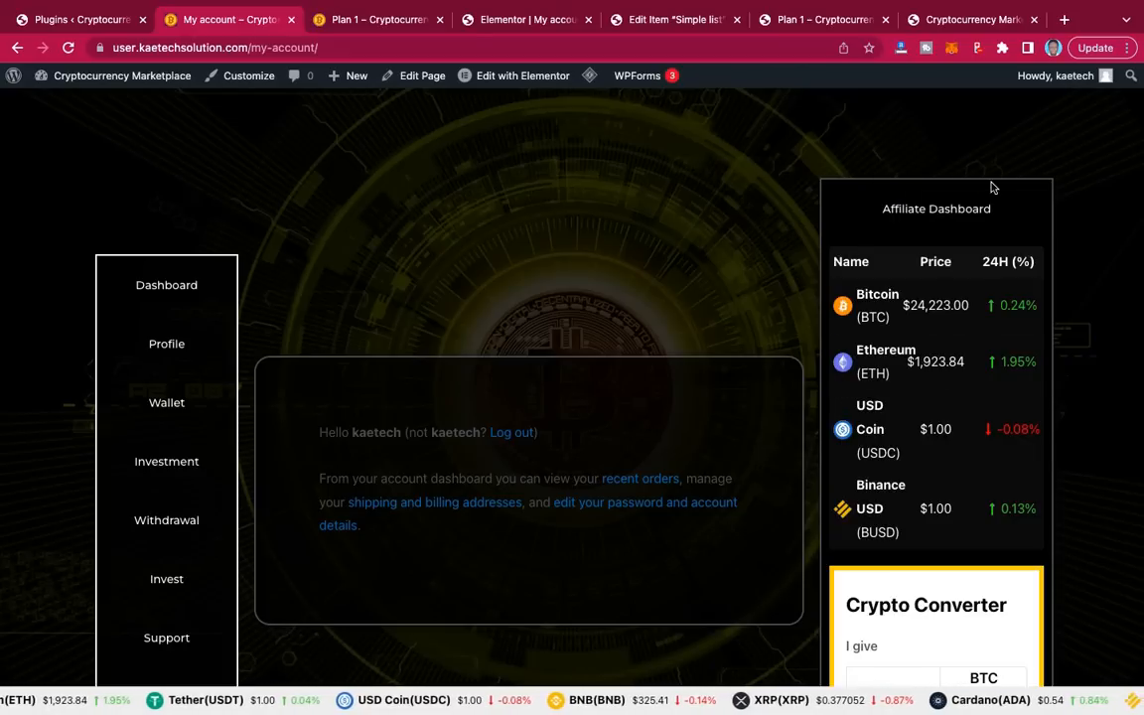
left_click(533, 23)
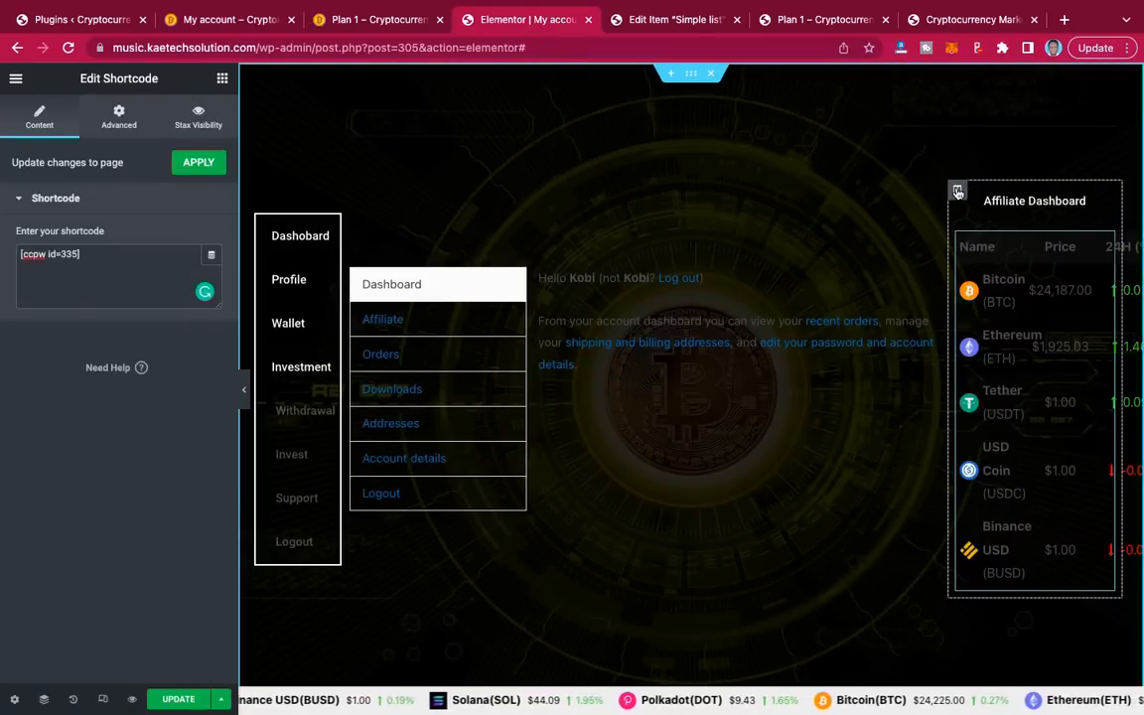
Step: Give the right column a solid 2 px semi-transparent white border and preview it
left_click(957, 191)
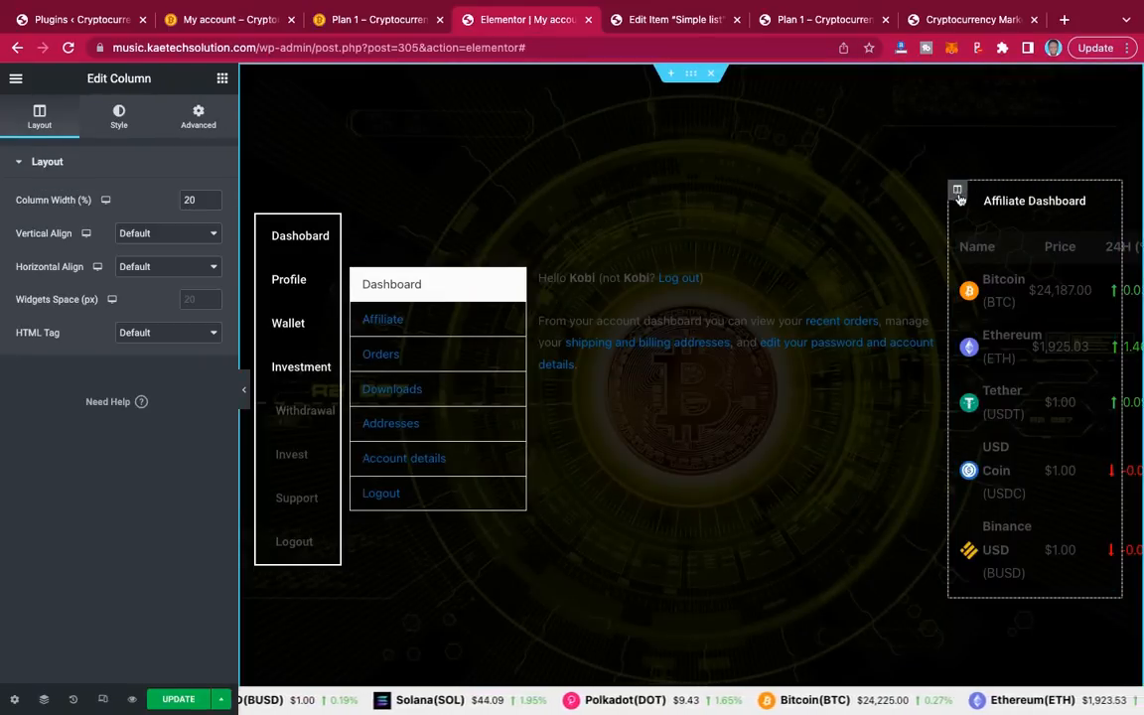
left_click(116, 120)
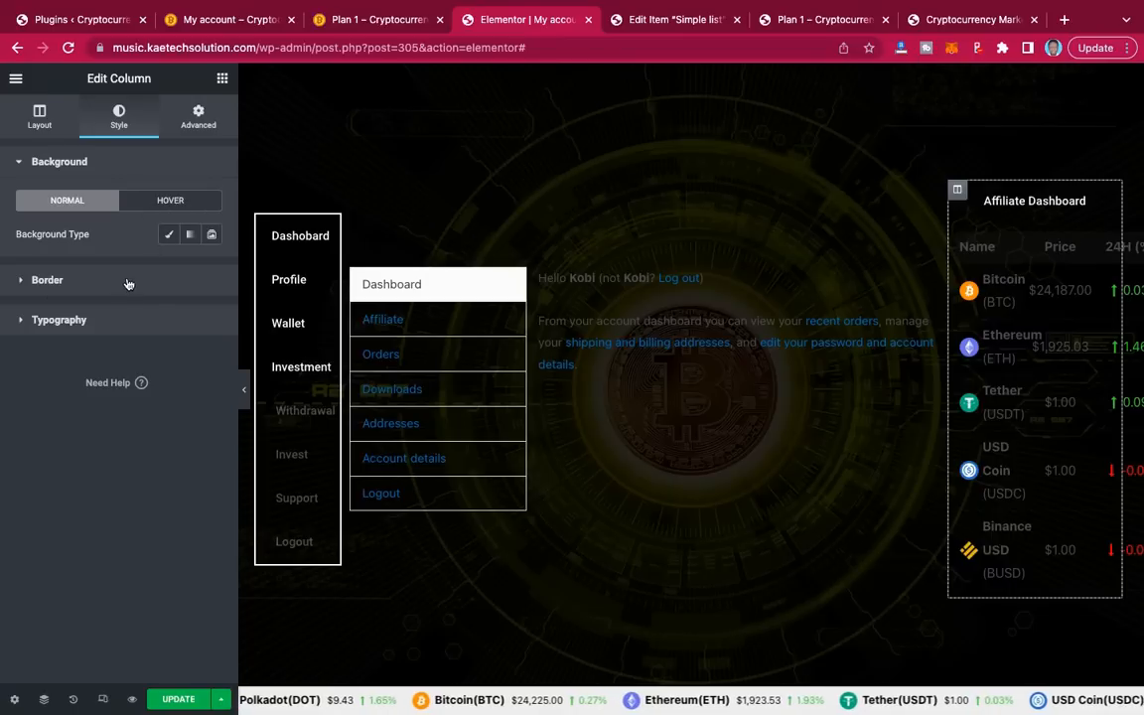
left_click(50, 282)
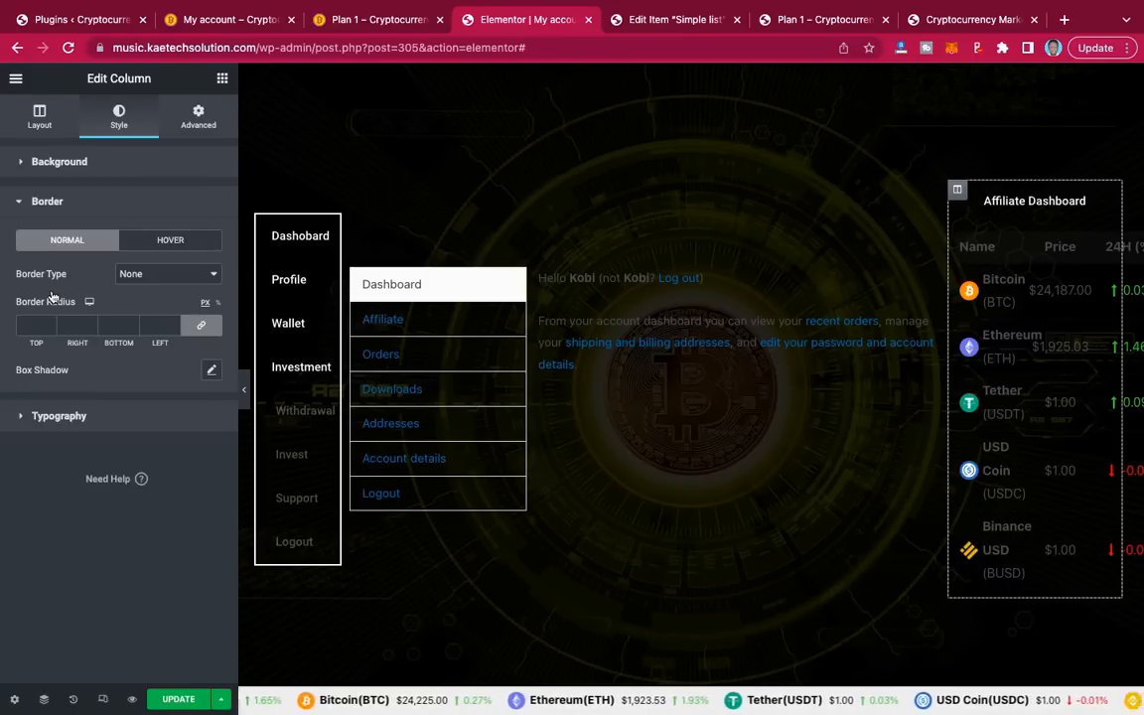
left_click(164, 273)
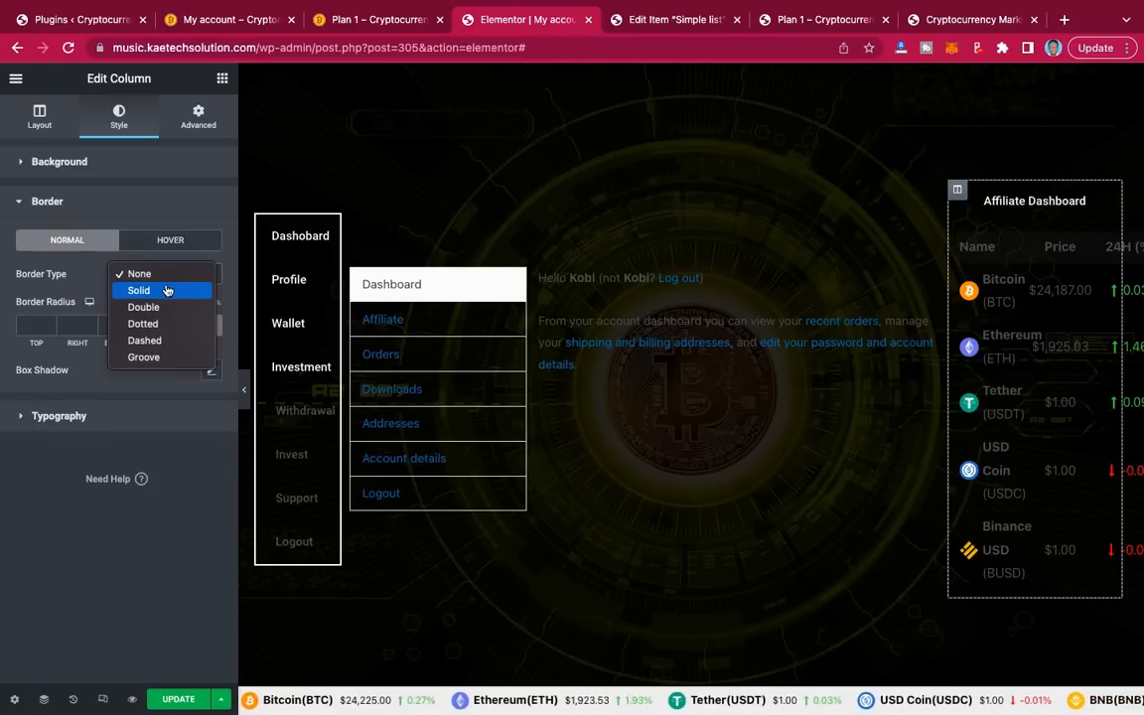
left_click(167, 290)
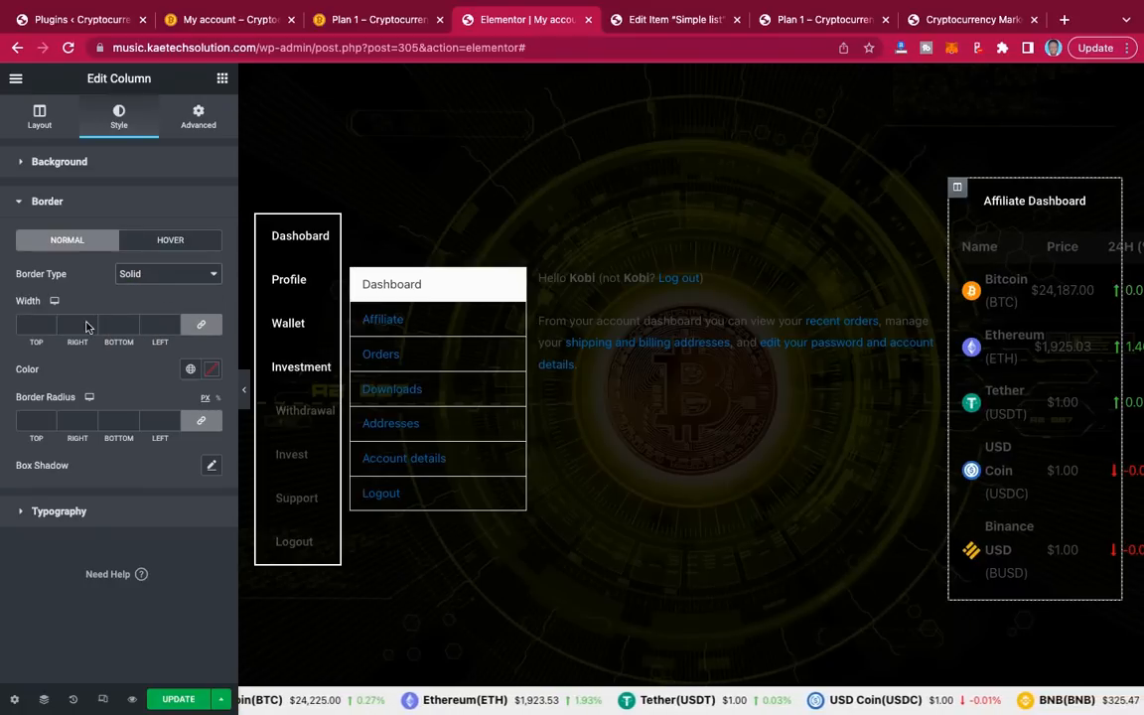
left_click(30, 325)
type("2")
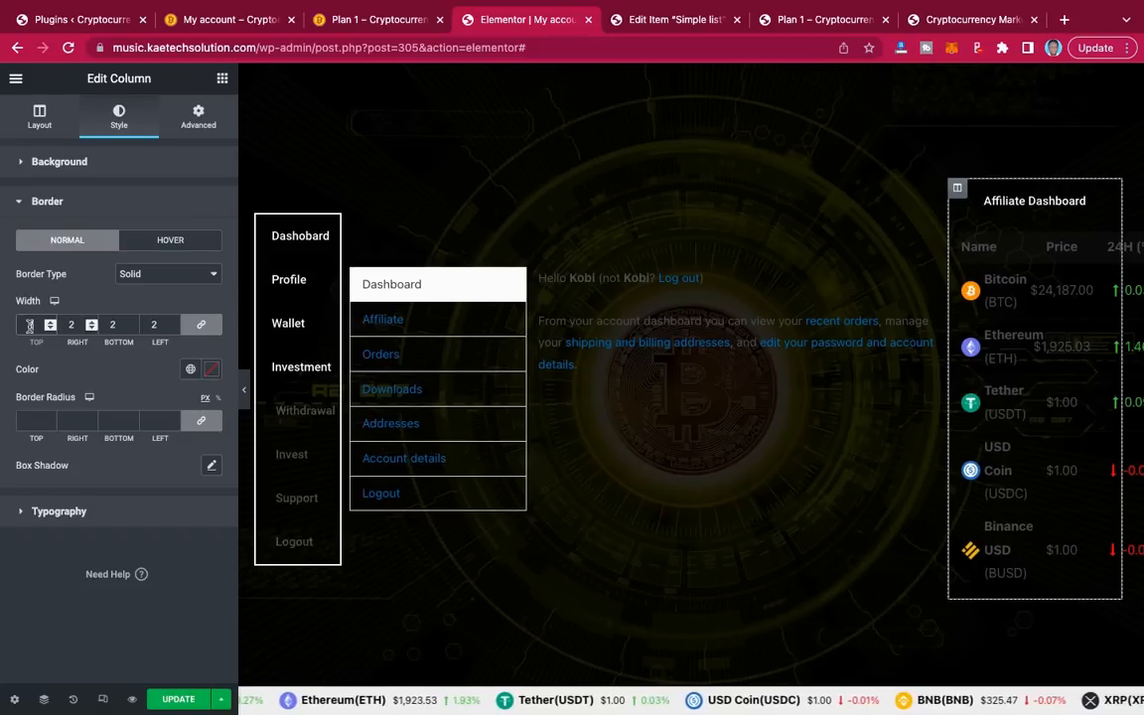
left_click(212, 370)
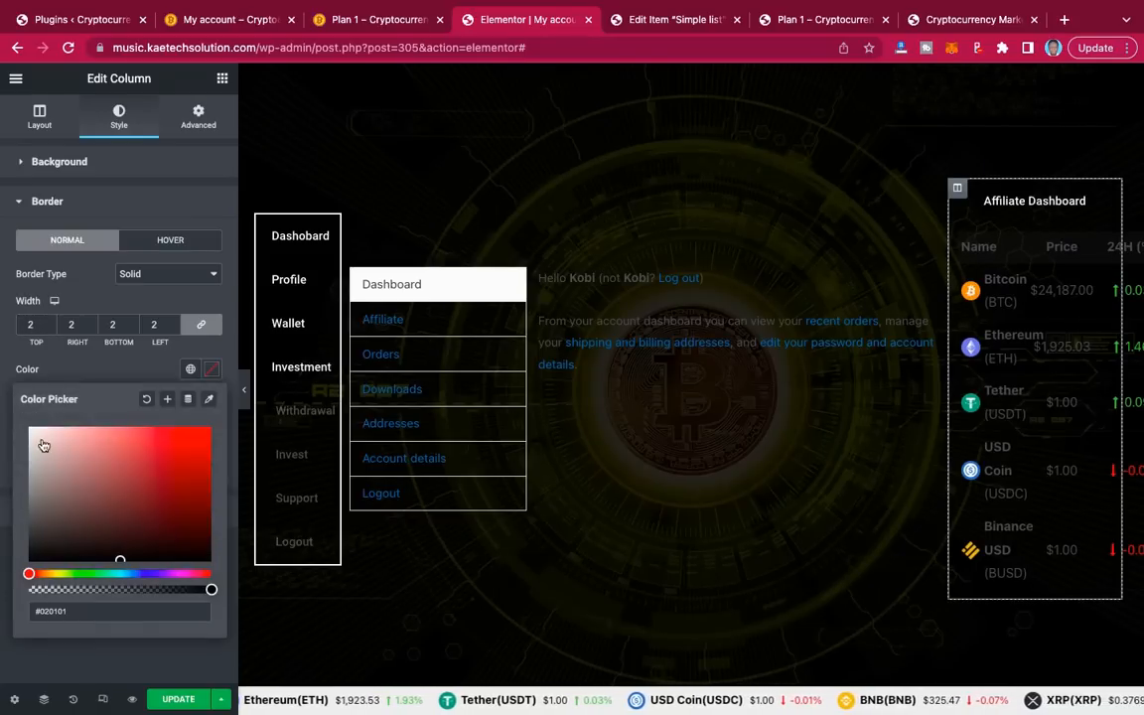
left_click_drag(33, 440, 14, 425)
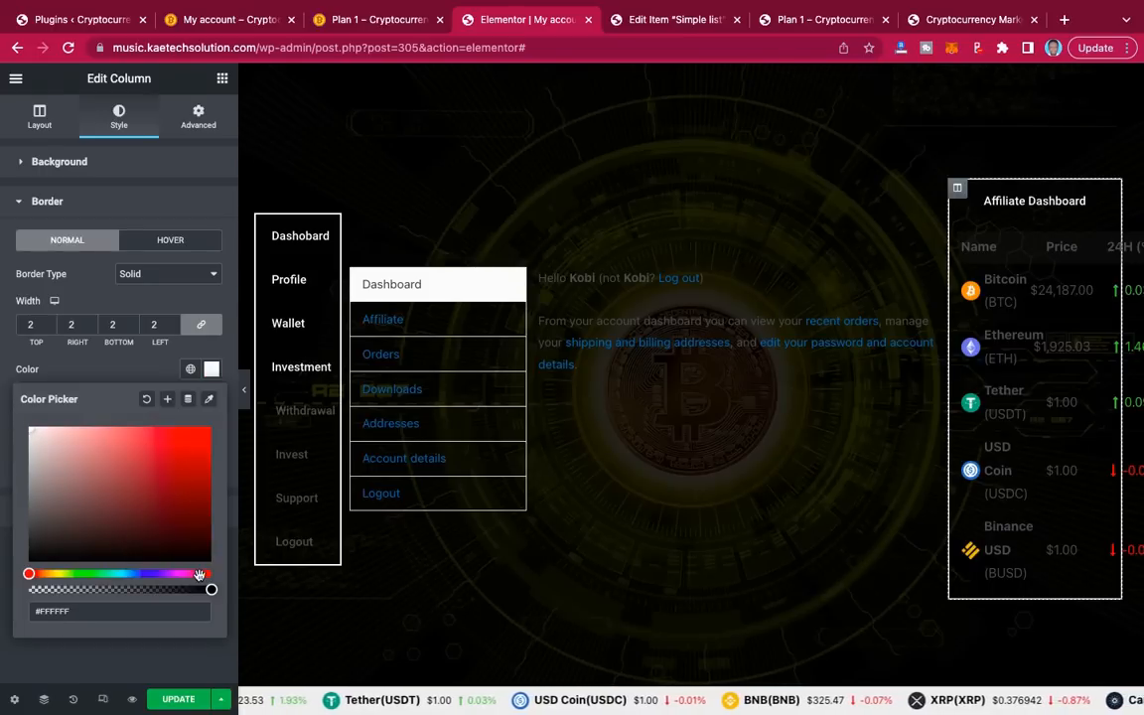
left_click_drag(211, 590, 114, 590)
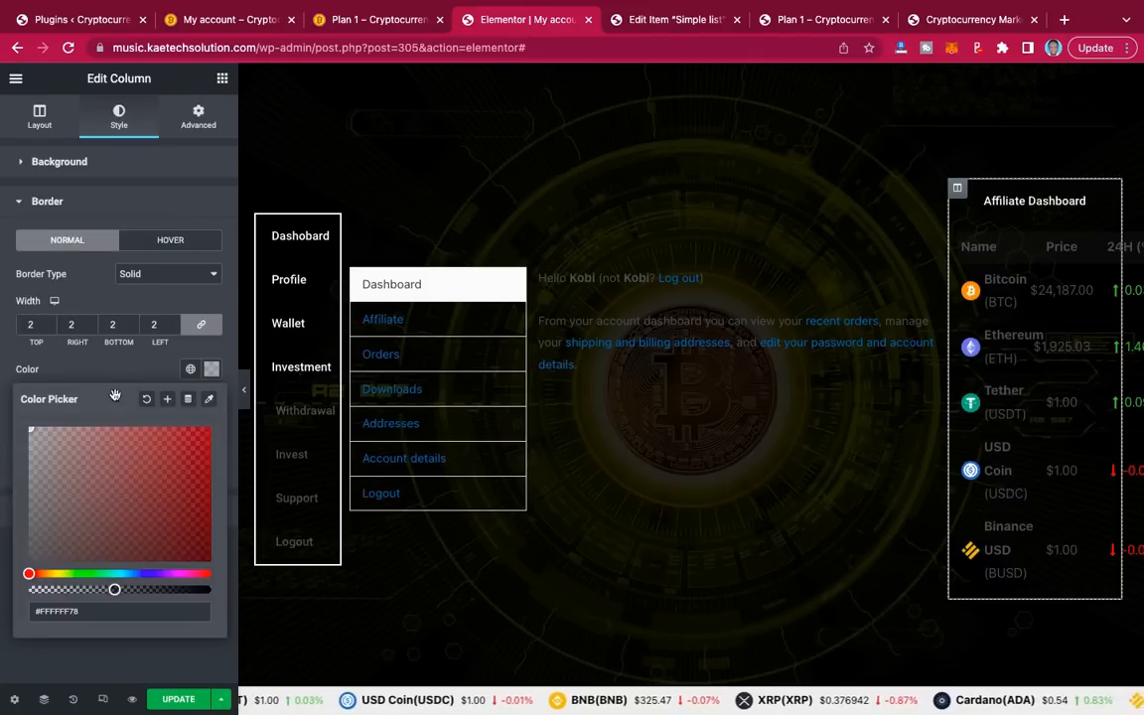
left_click(106, 350)
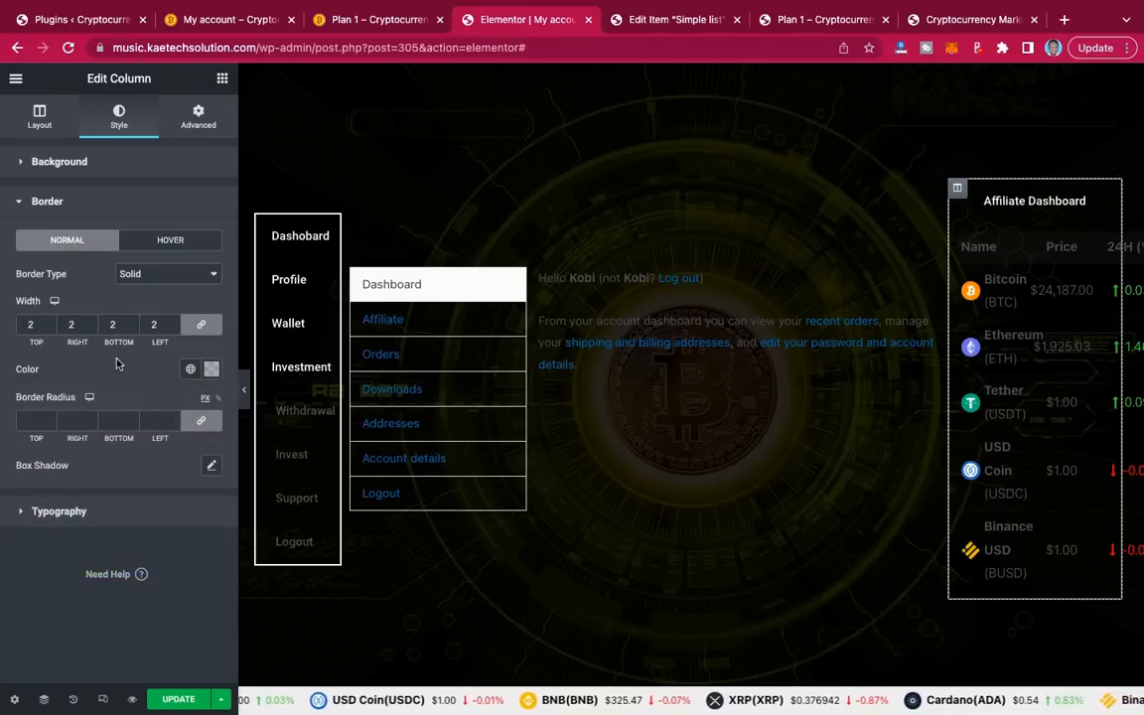
left_click(243, 392)
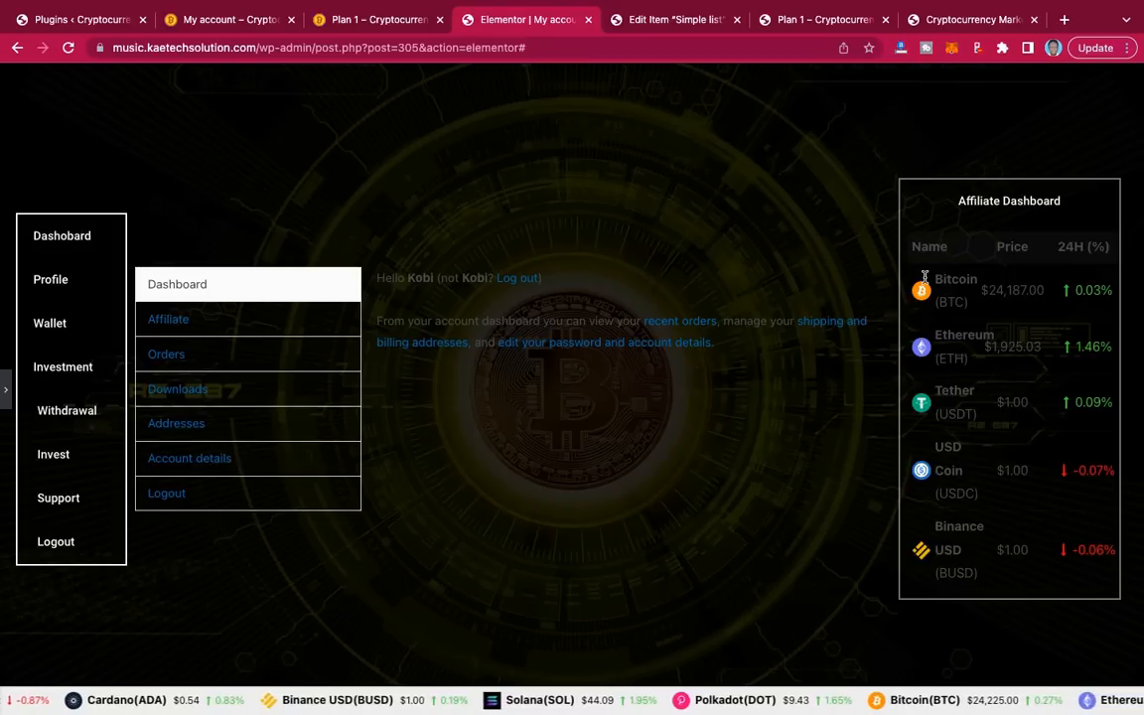
Step: Scroll through the live My account page's price table and Crypto Converter column
left_click(249, 19)
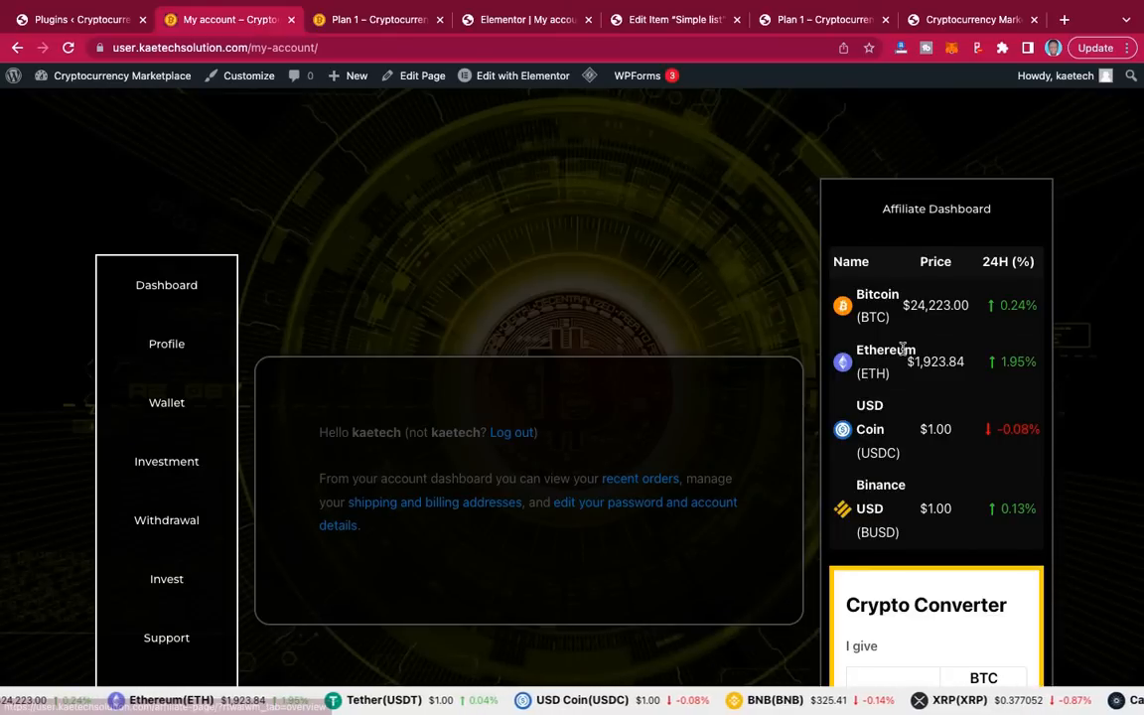
scroll(871, 498, "down", 3)
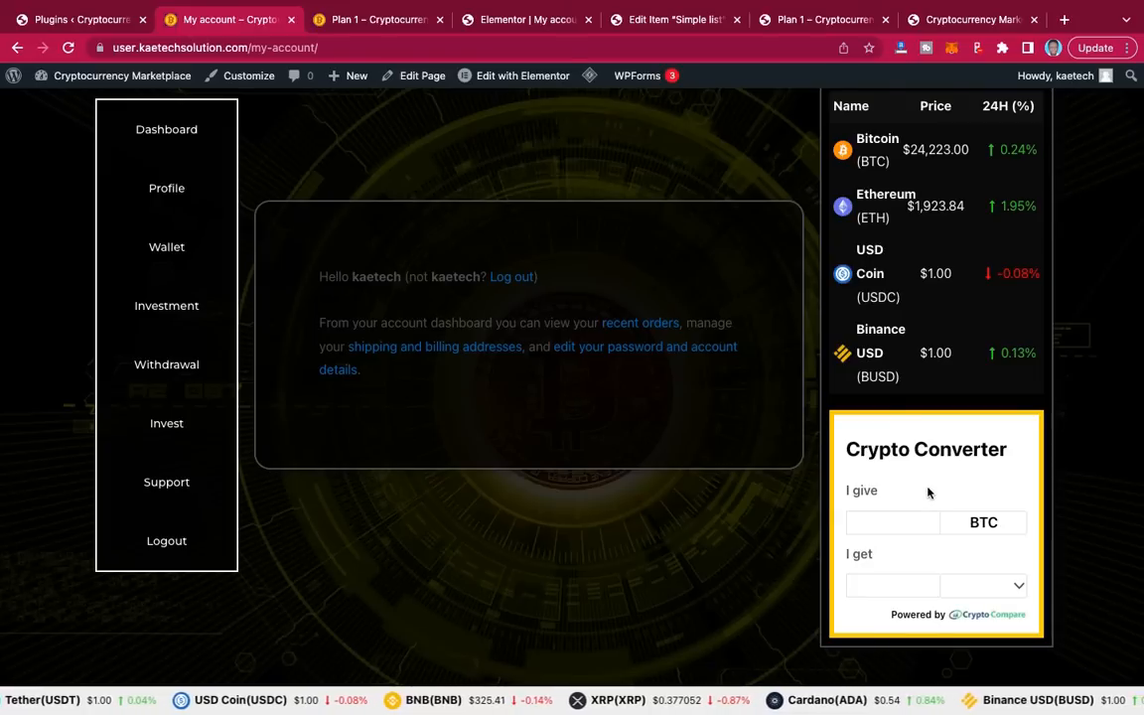
Step: Switch to the Cryptocurrency Marketplace home page, view its investment plans, and launch Edit with Elementor
left_click(951, 20)
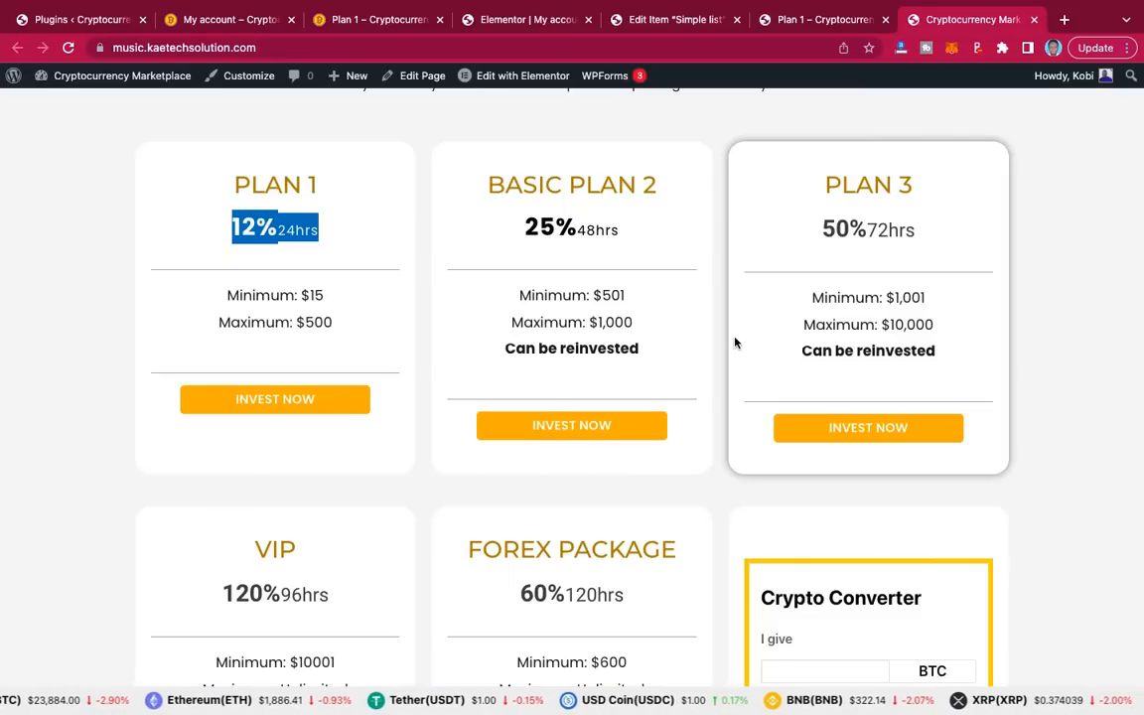
scroll(895, 507, "down", 2)
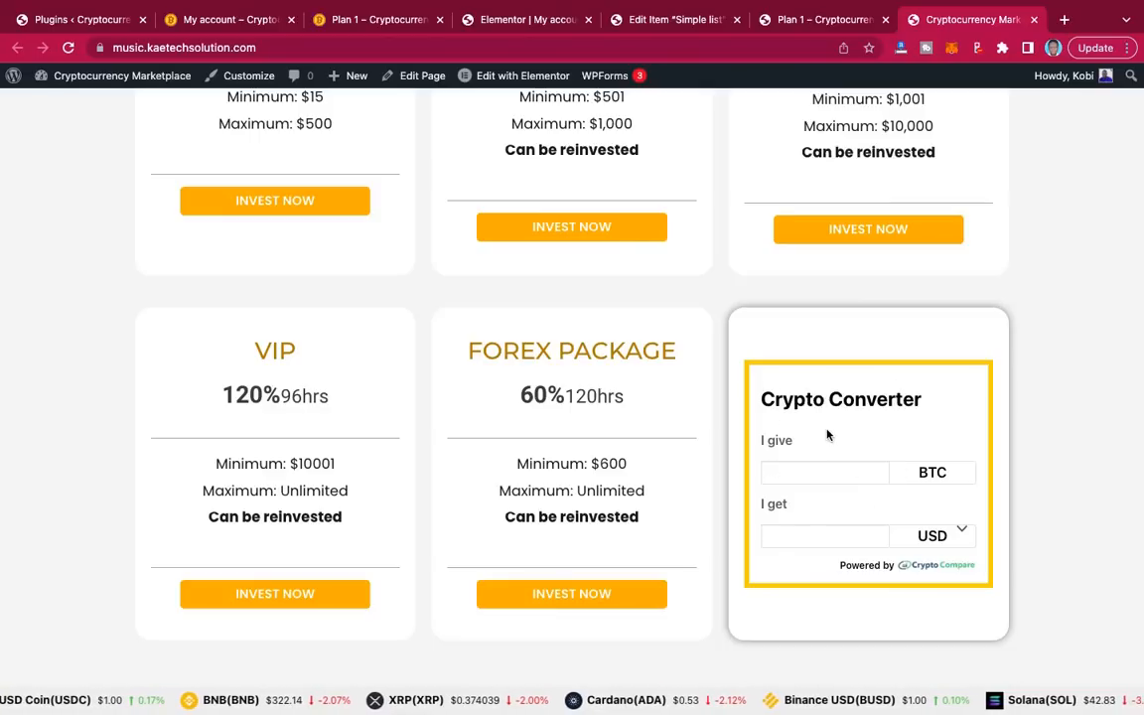
left_click(529, 79)
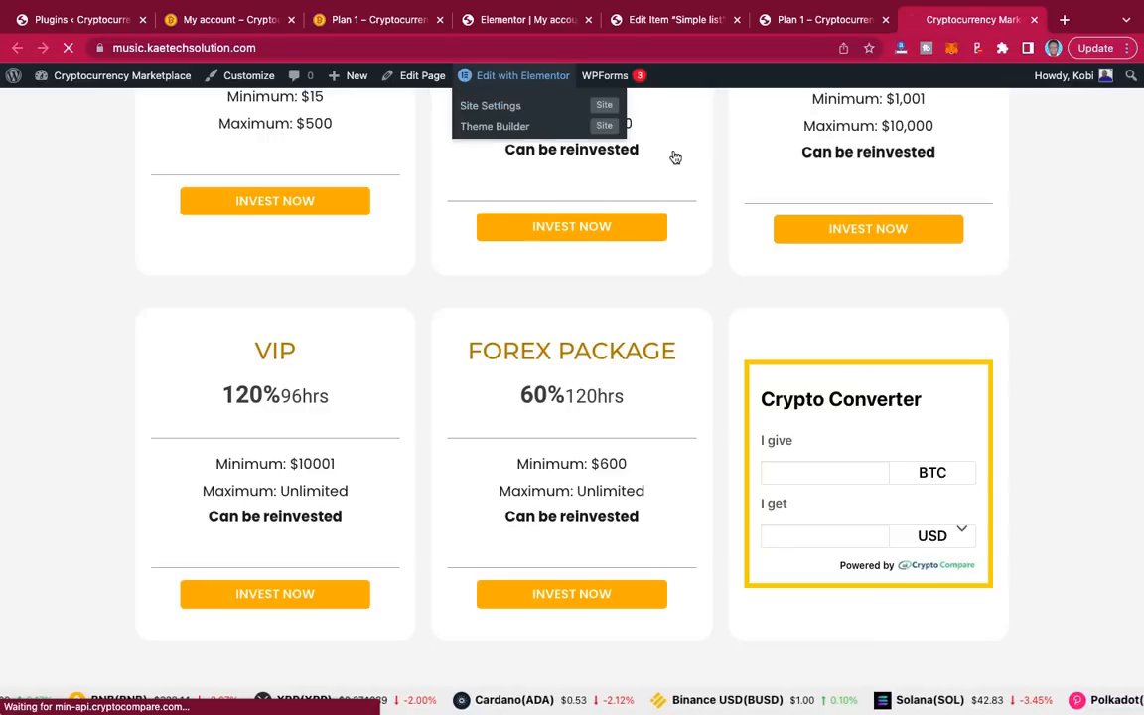
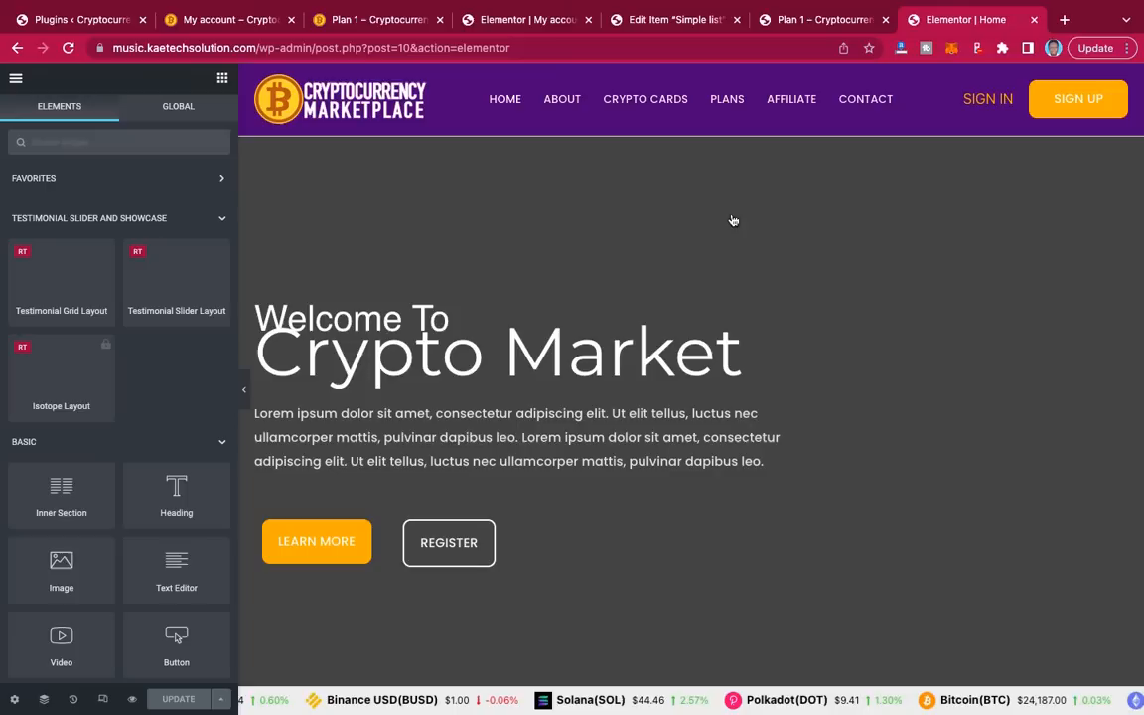
Step: Copy the crypto converter script from the Home page's HTML widget, then switch to the My account editor
scroll(885, 402, "down", 15)
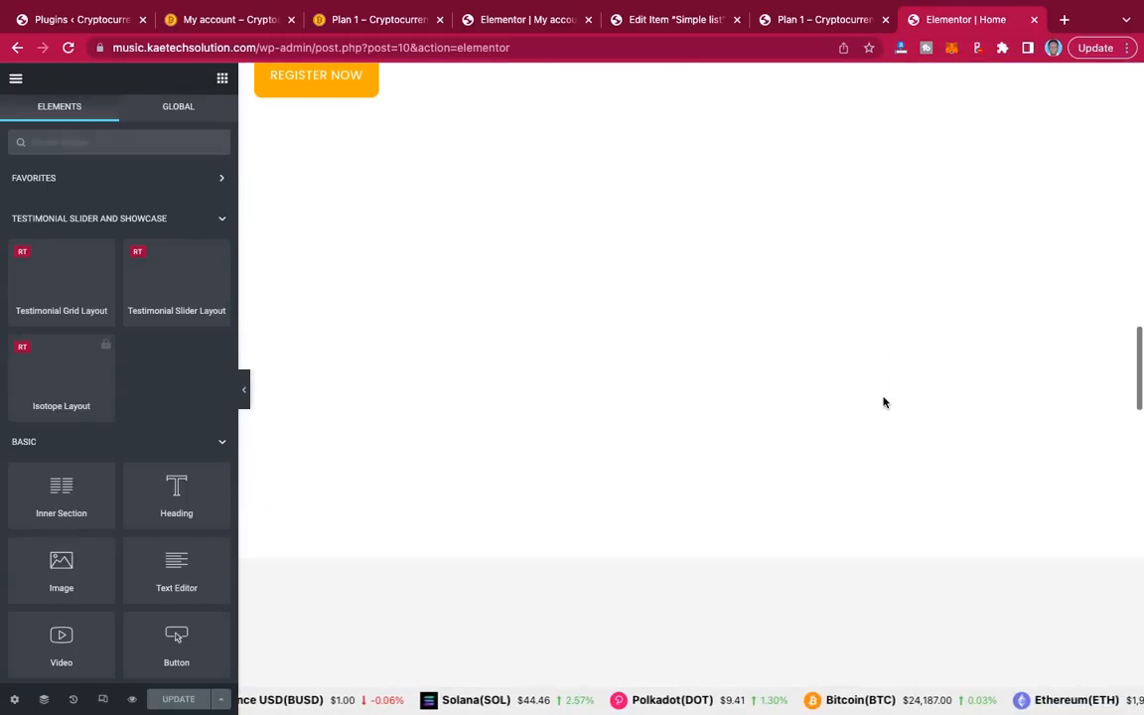
scroll(885, 401, "down", 5)
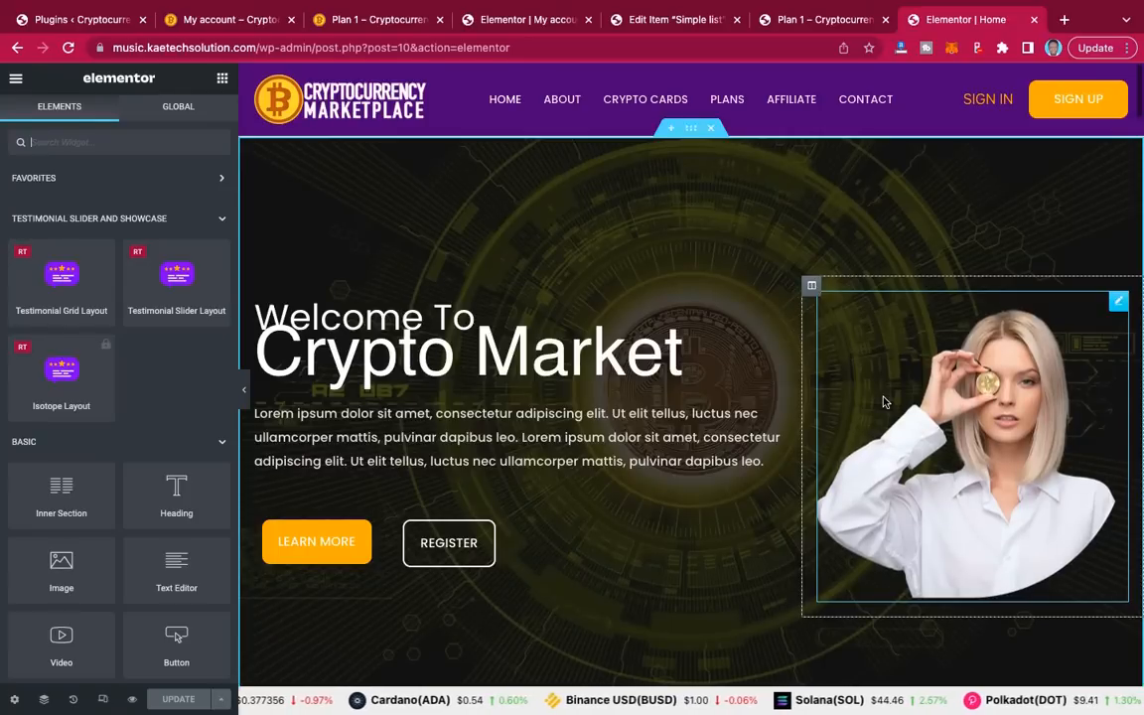
scroll(885, 401, "down", 10)
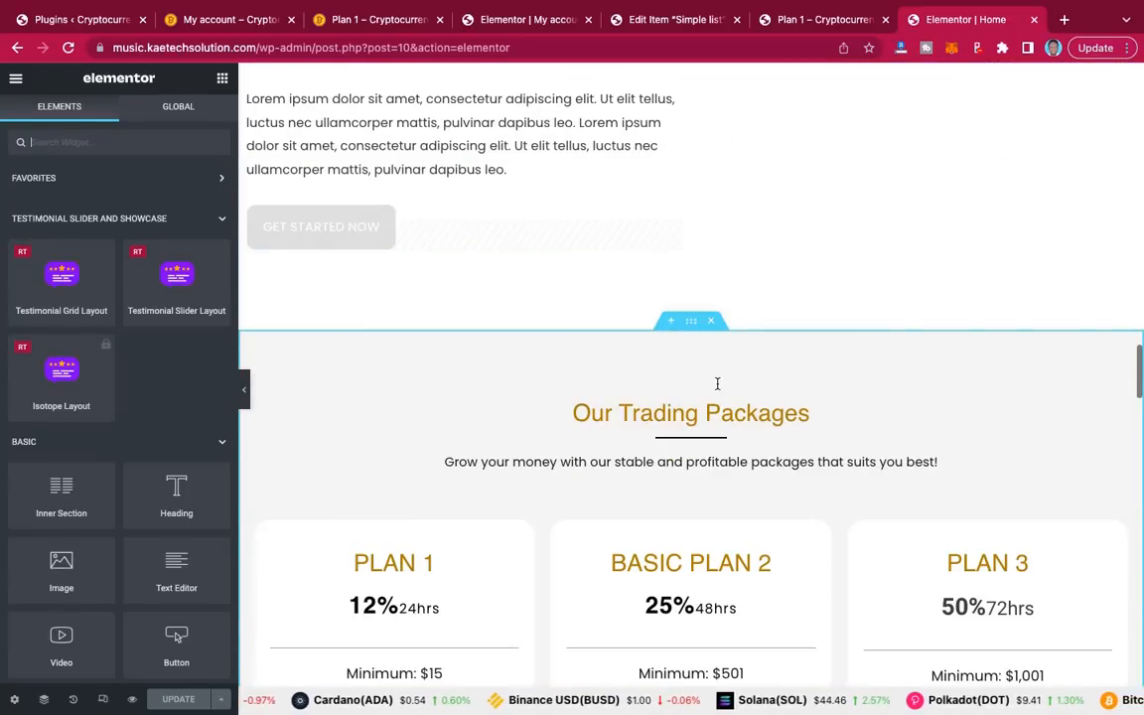
scroll(717, 384, "down", 10)
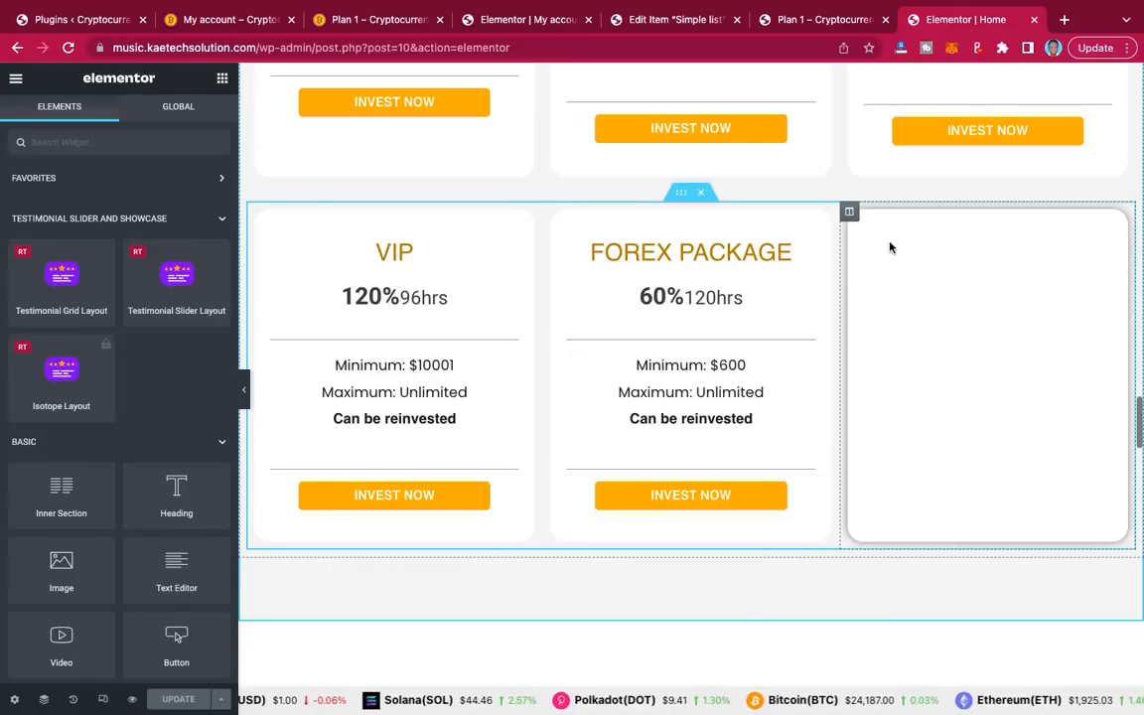
scroll(1041, 446, "down", 2)
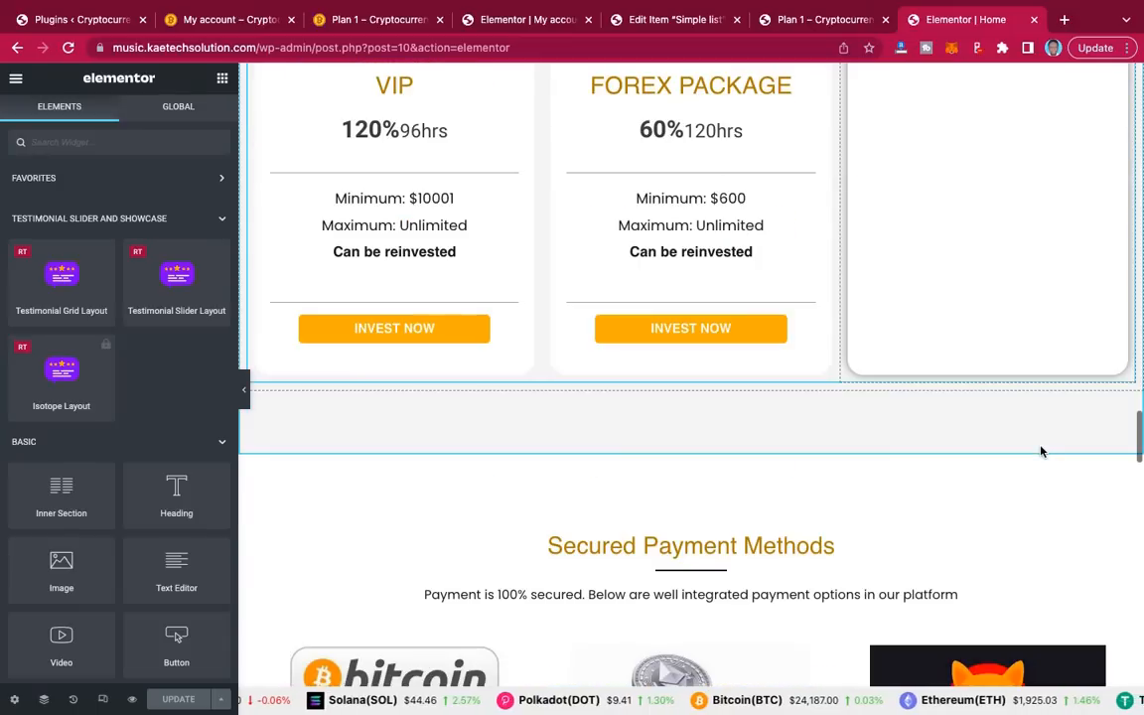
scroll(1040, 451, "down", 10)
scroll(1042, 397, "up", 12)
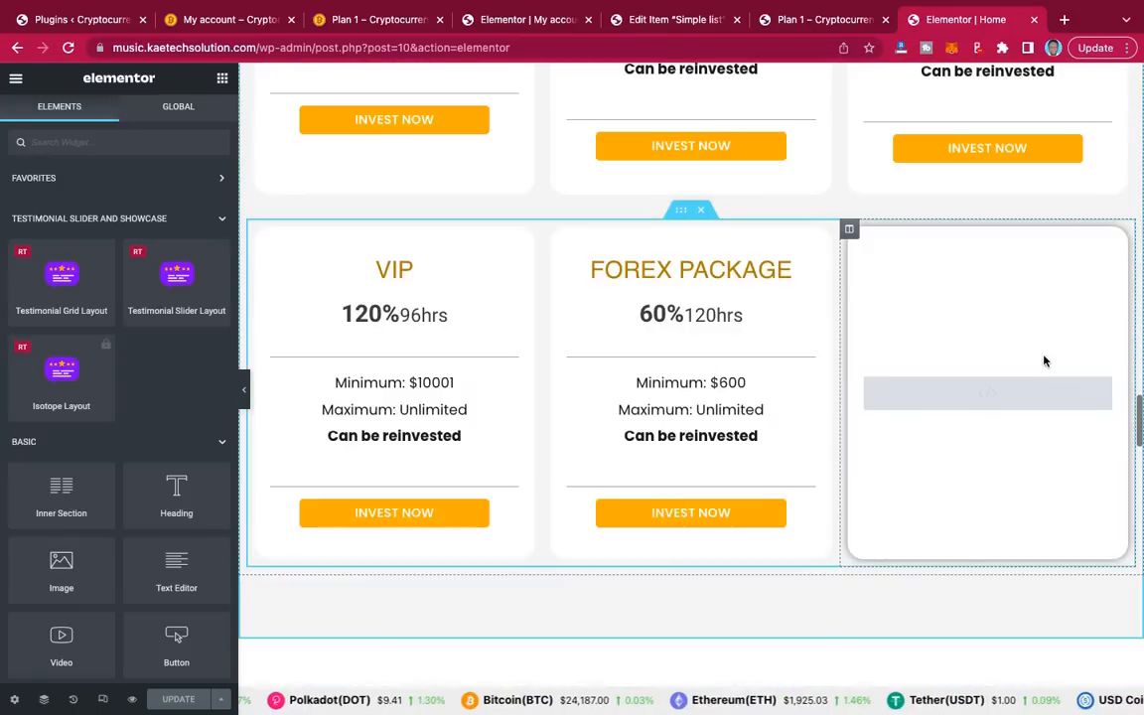
mouse_move(1101, 390)
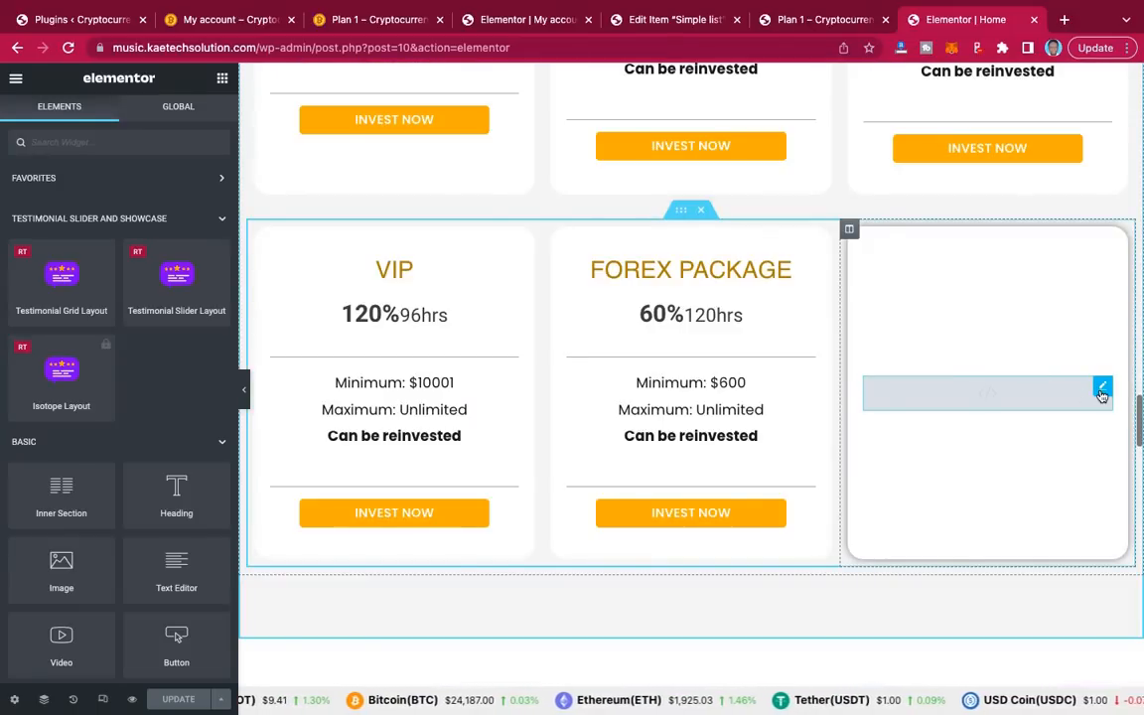
left_click(1102, 389)
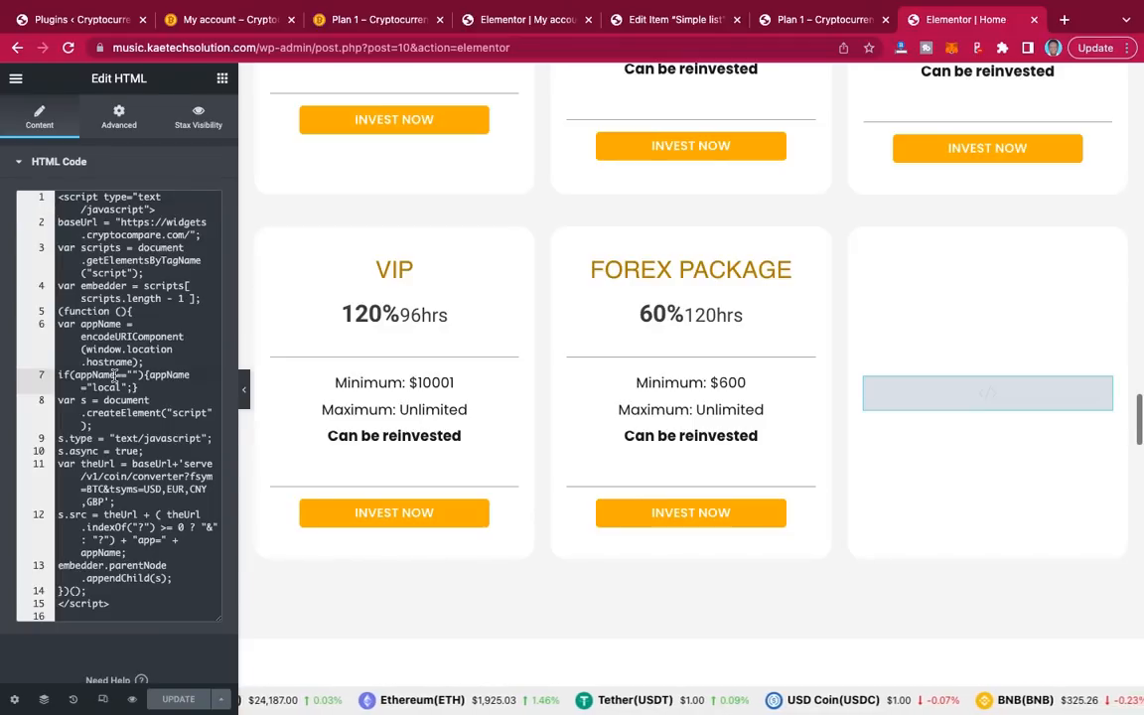
key("ctrl+a")
key("super+c")
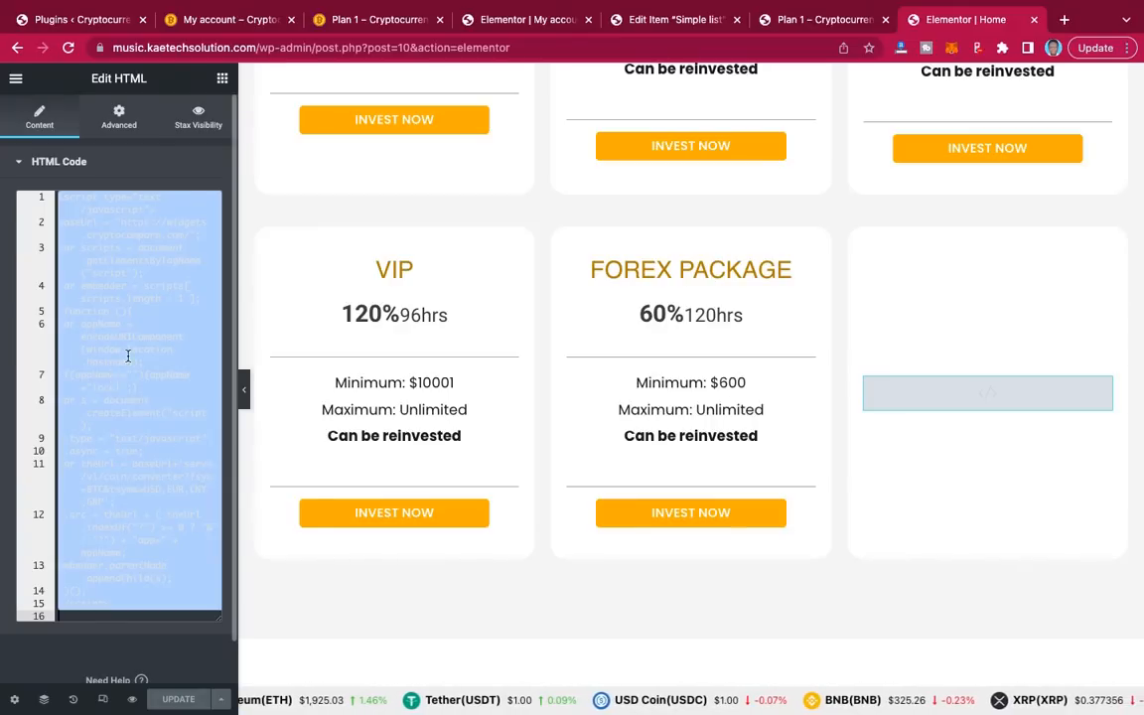
left_click(127, 355)
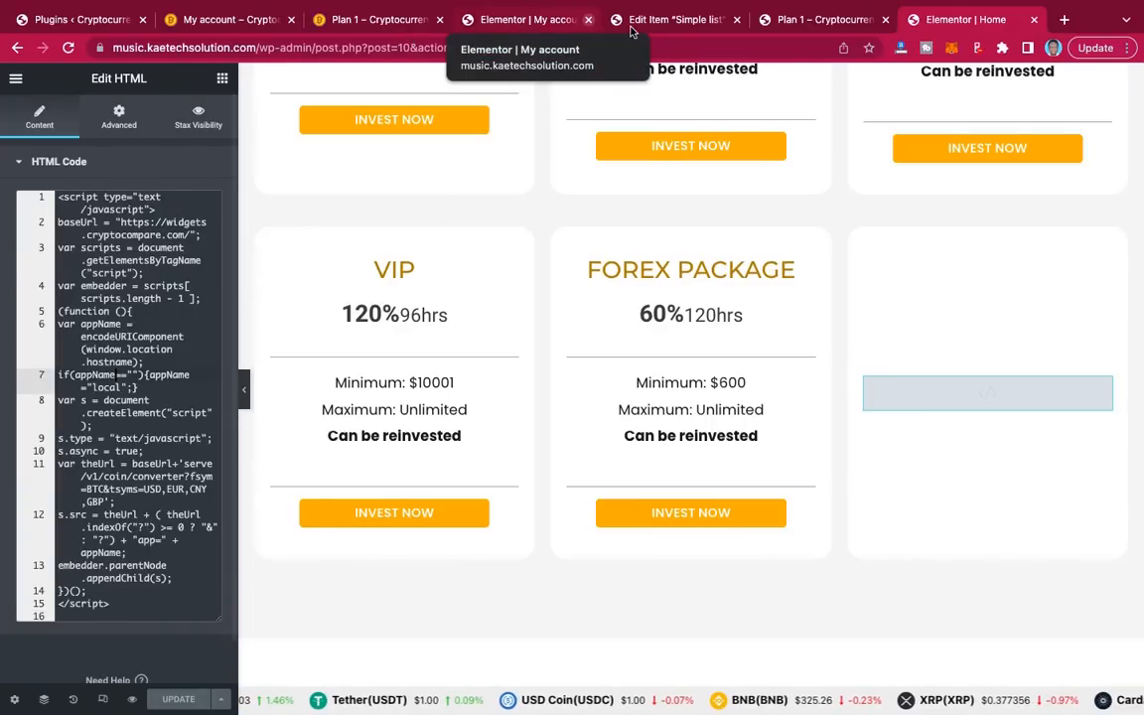
left_click(526, 20)
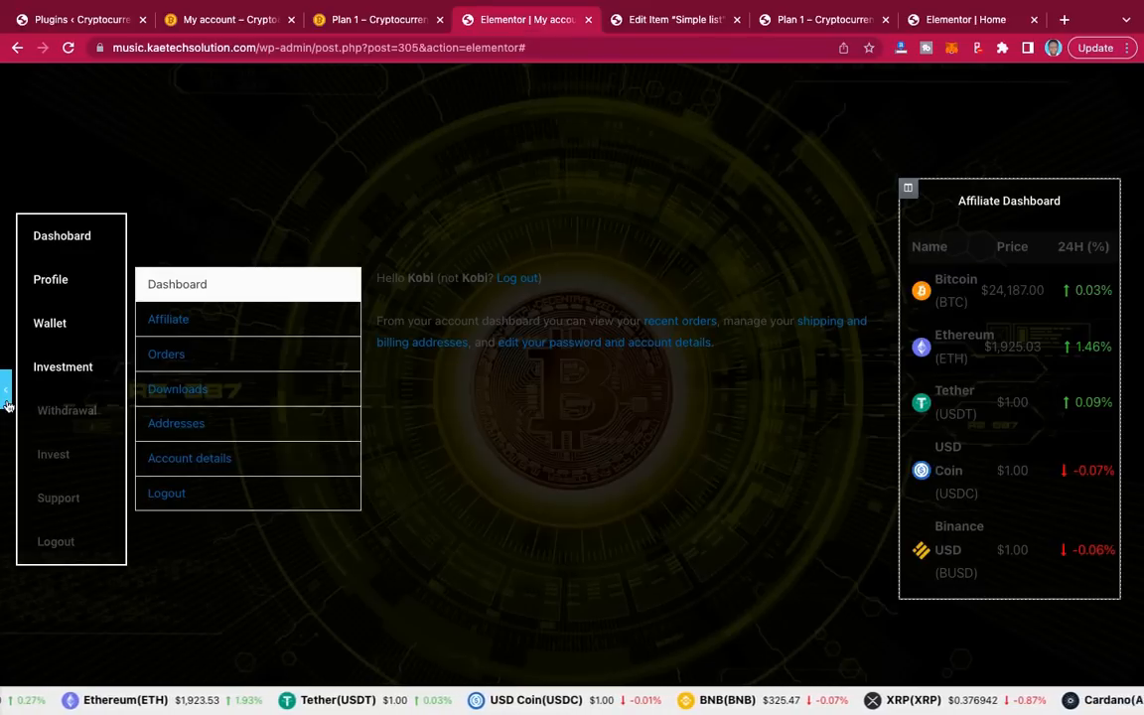
Step: Delete the empty shortcode widget under the Affiliate Dashboard price table on My account
left_click(5, 395)
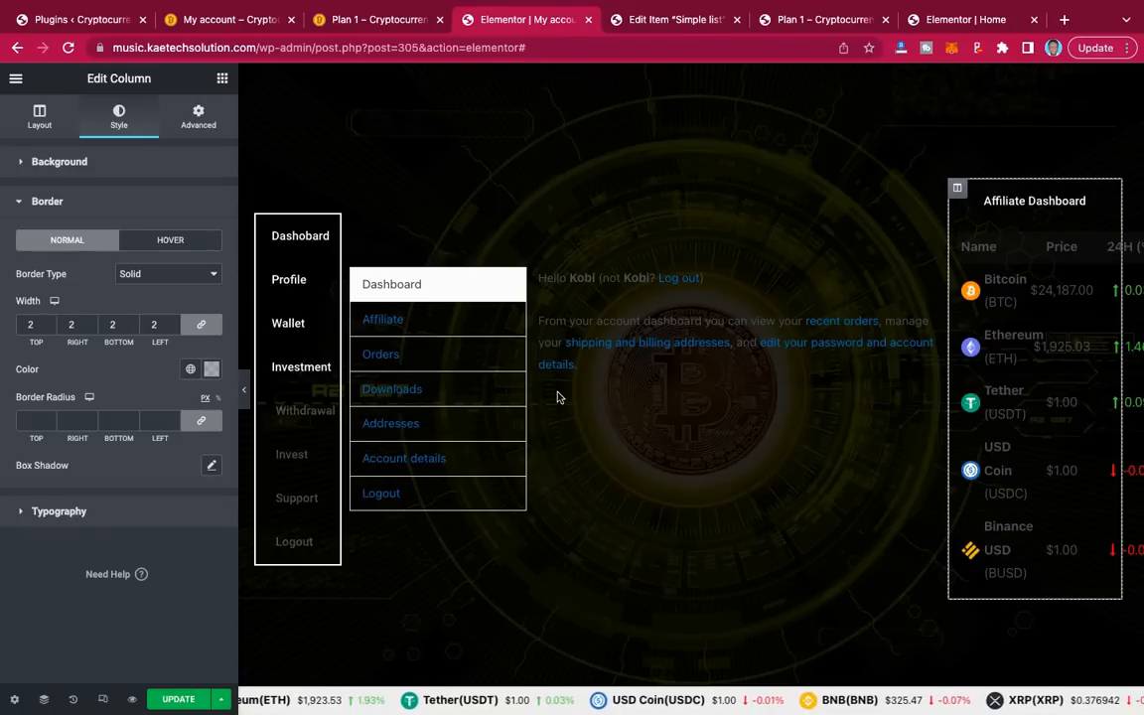
left_click(223, 79)
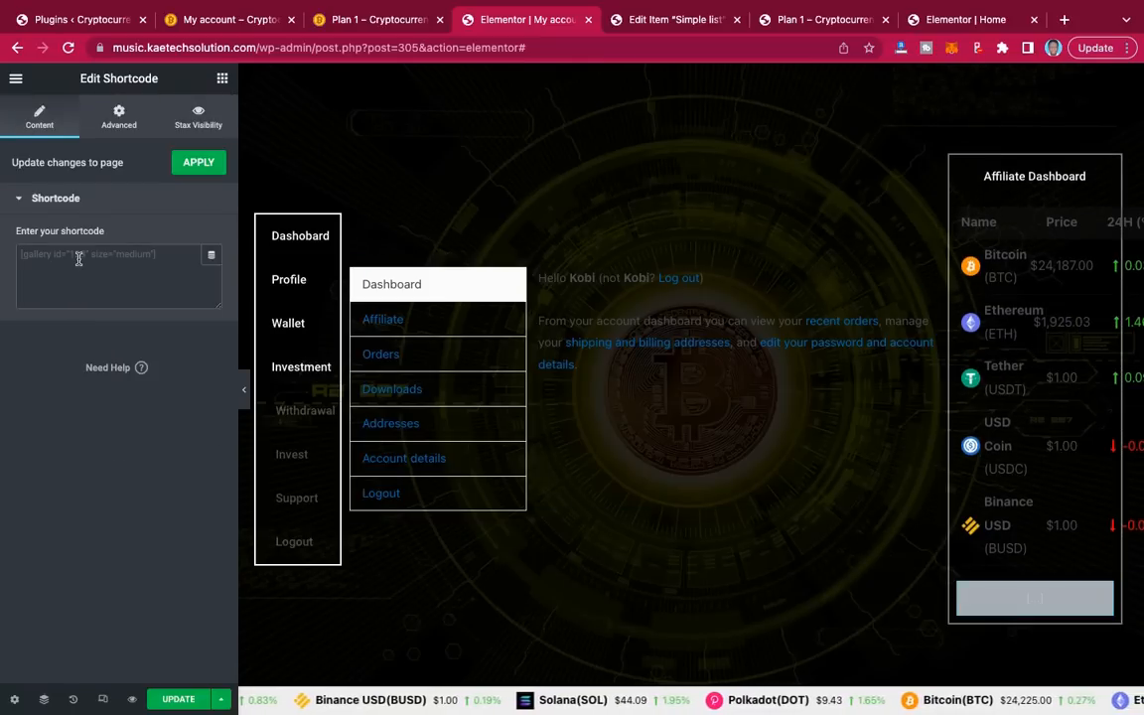
left_click(79, 258)
key("super+v")
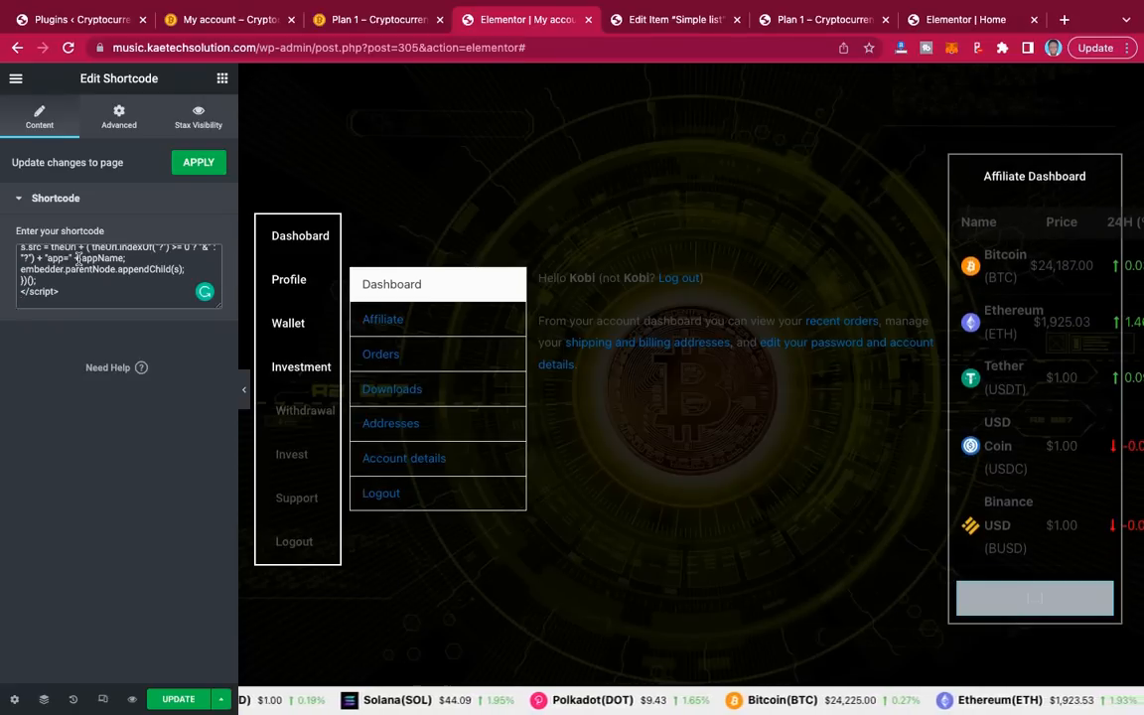
key("super+a")
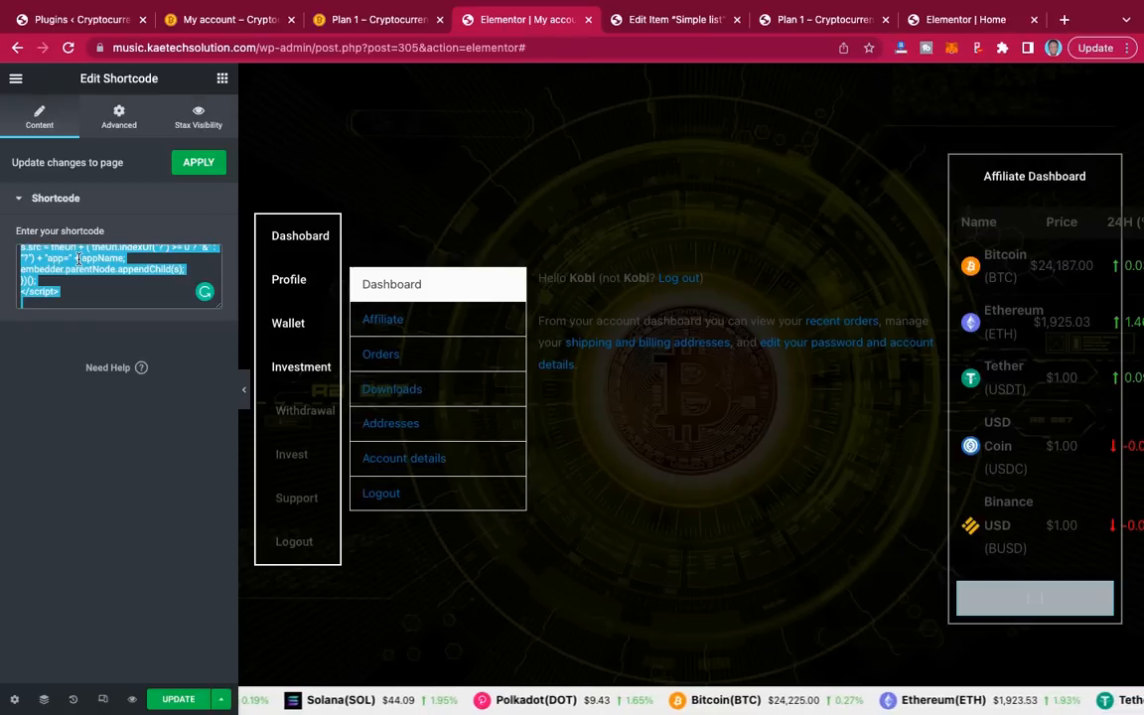
key("BackSpace")
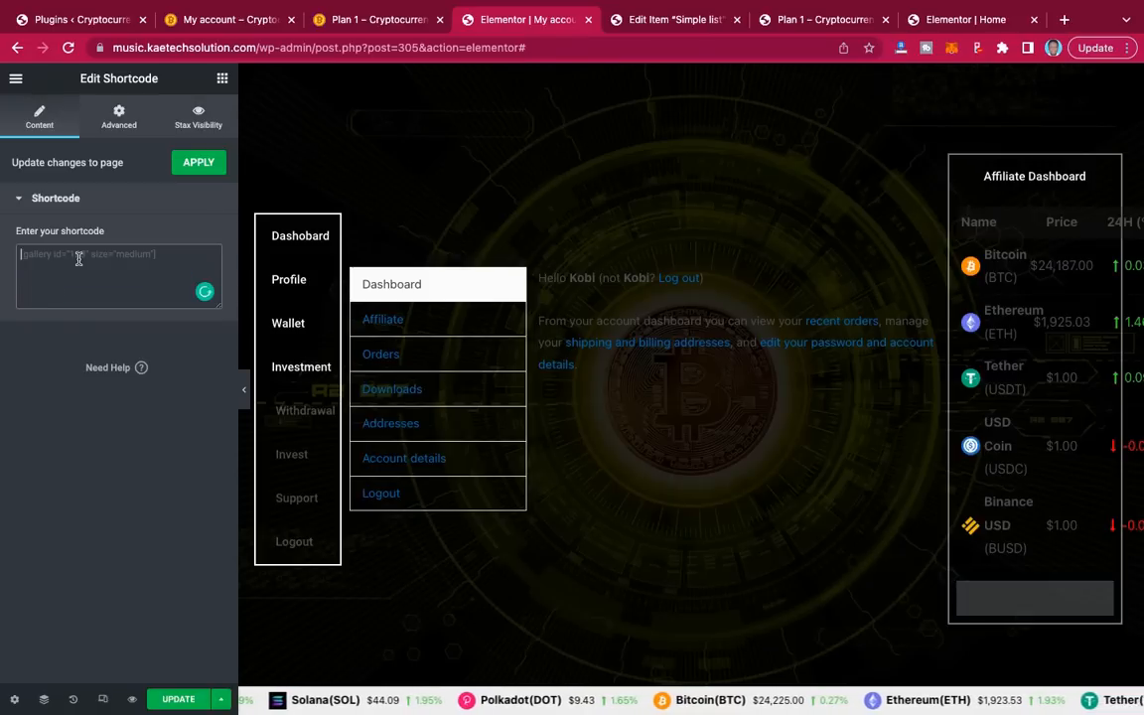
right_click(1100, 592)
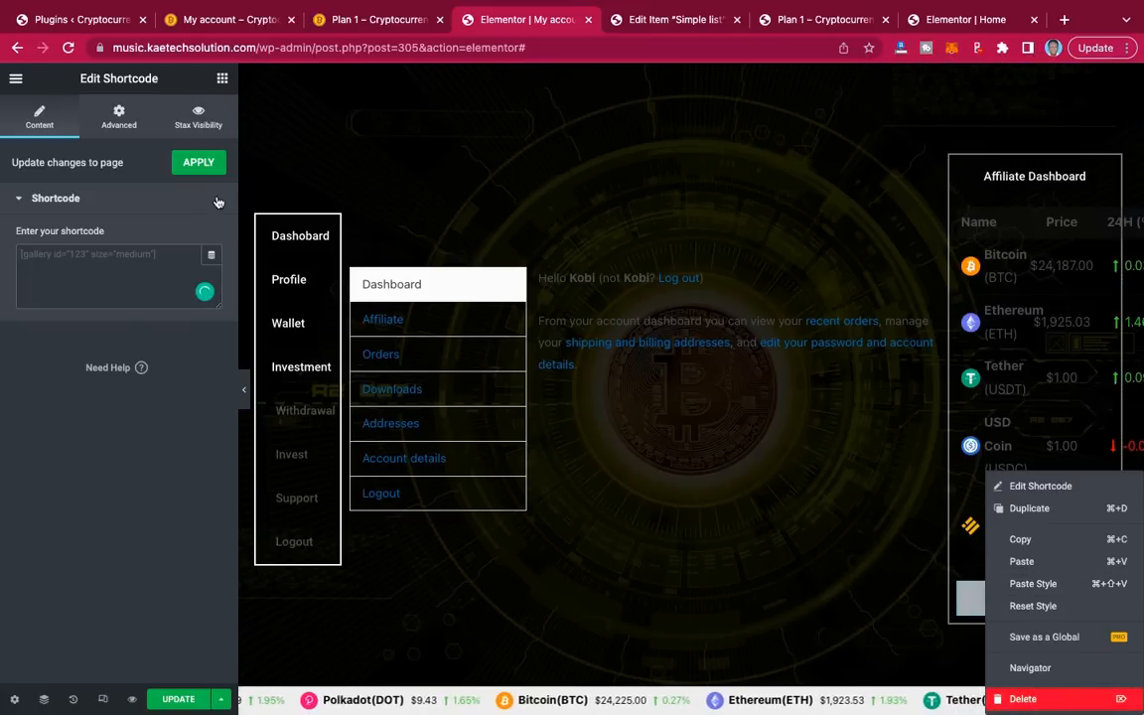
key("Delete")
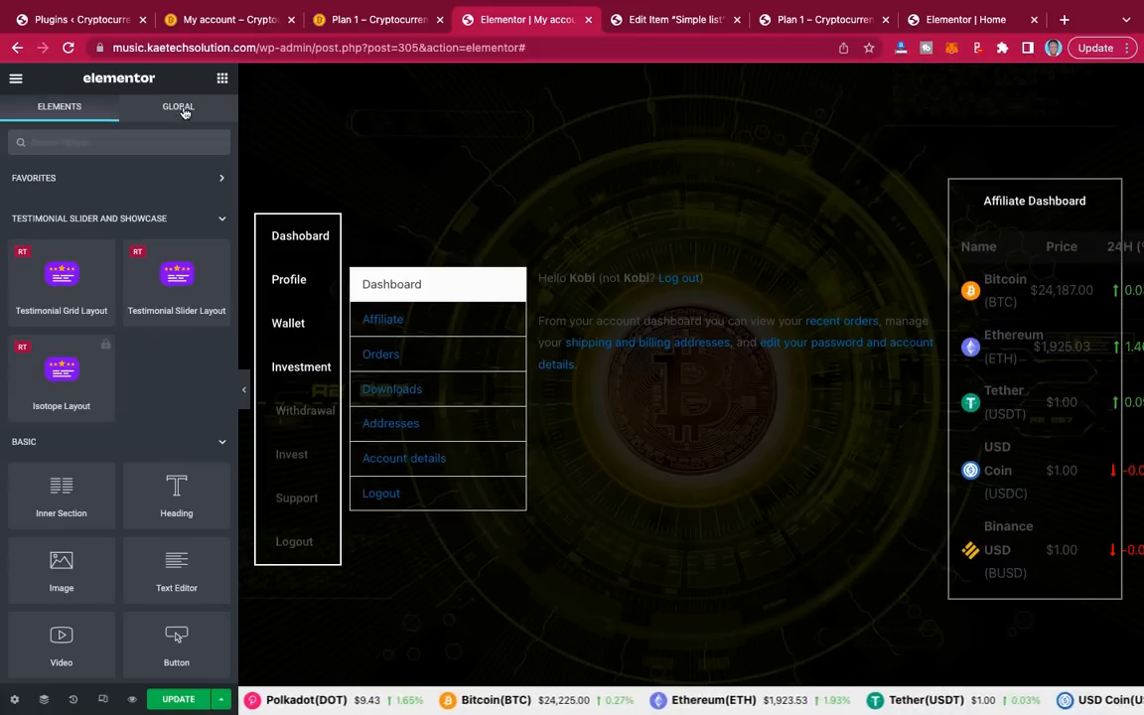
Step: Drop an HTML widget under Affiliate Dashboard, paste the CryptoCompare script into it, and update
left_click(147, 140)
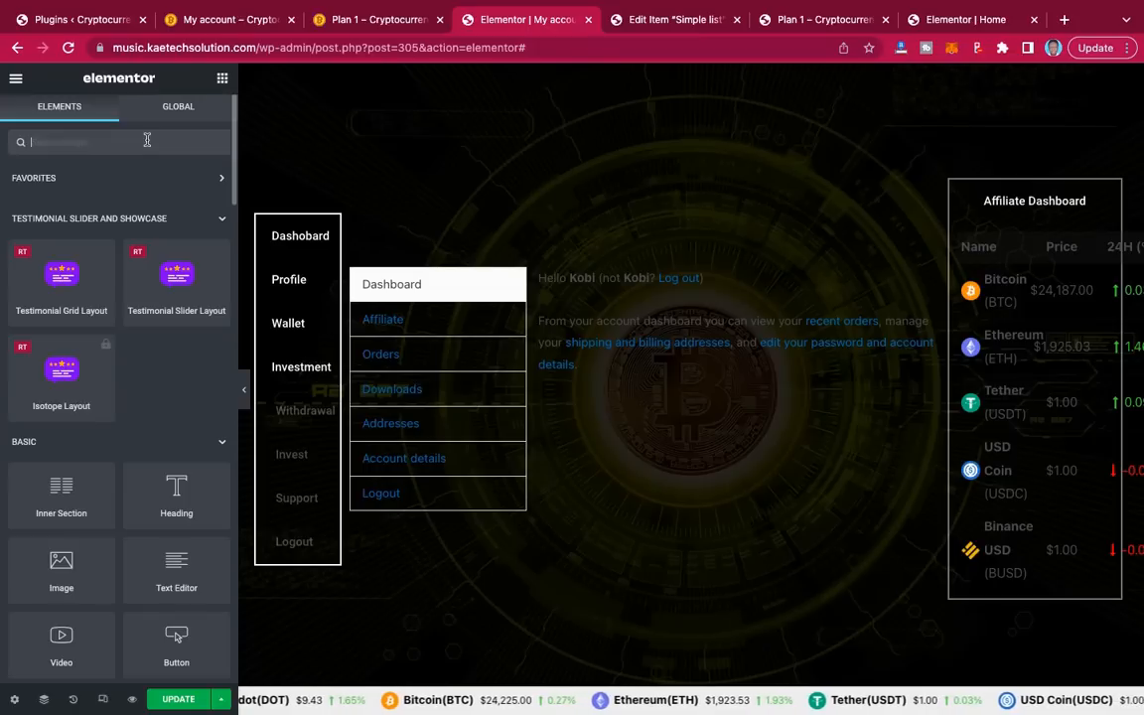
type("h")
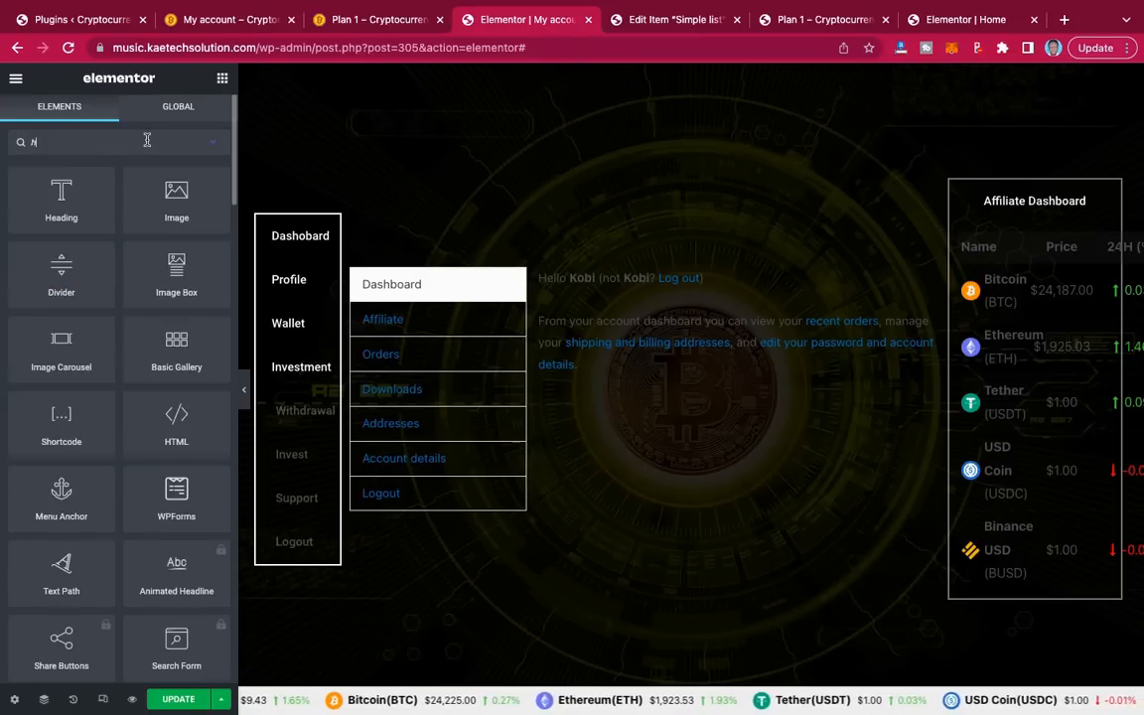
type("tml")
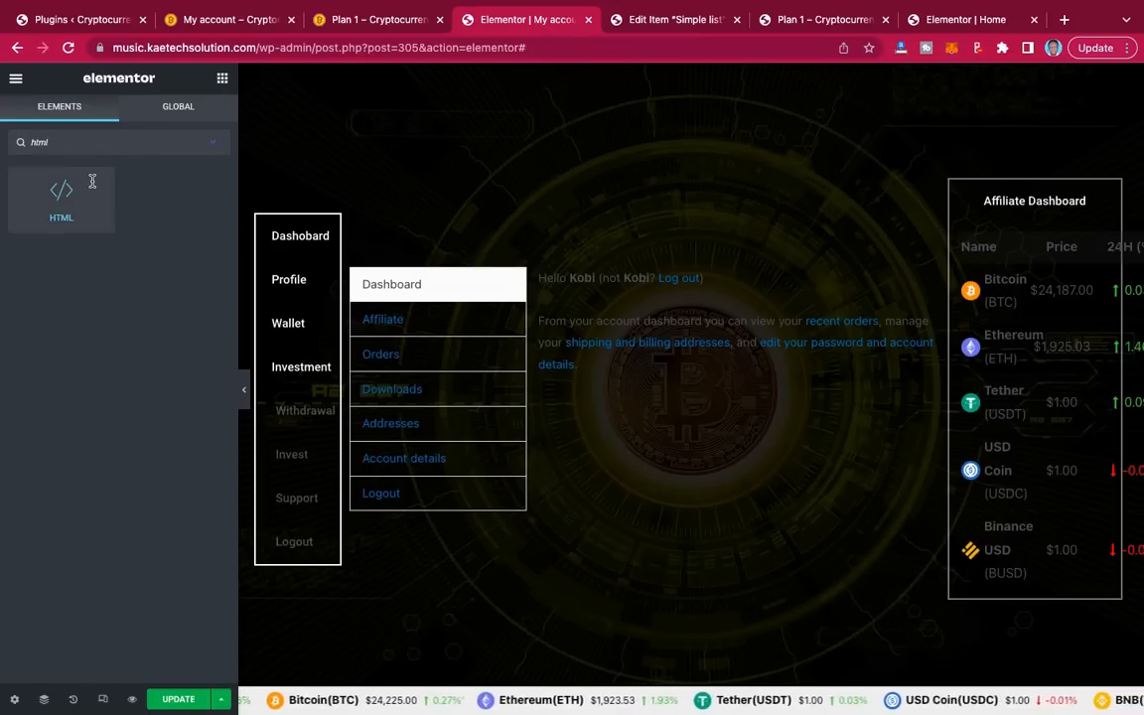
left_click_drag(56, 192, 1033, 587)
left_click(104, 201)
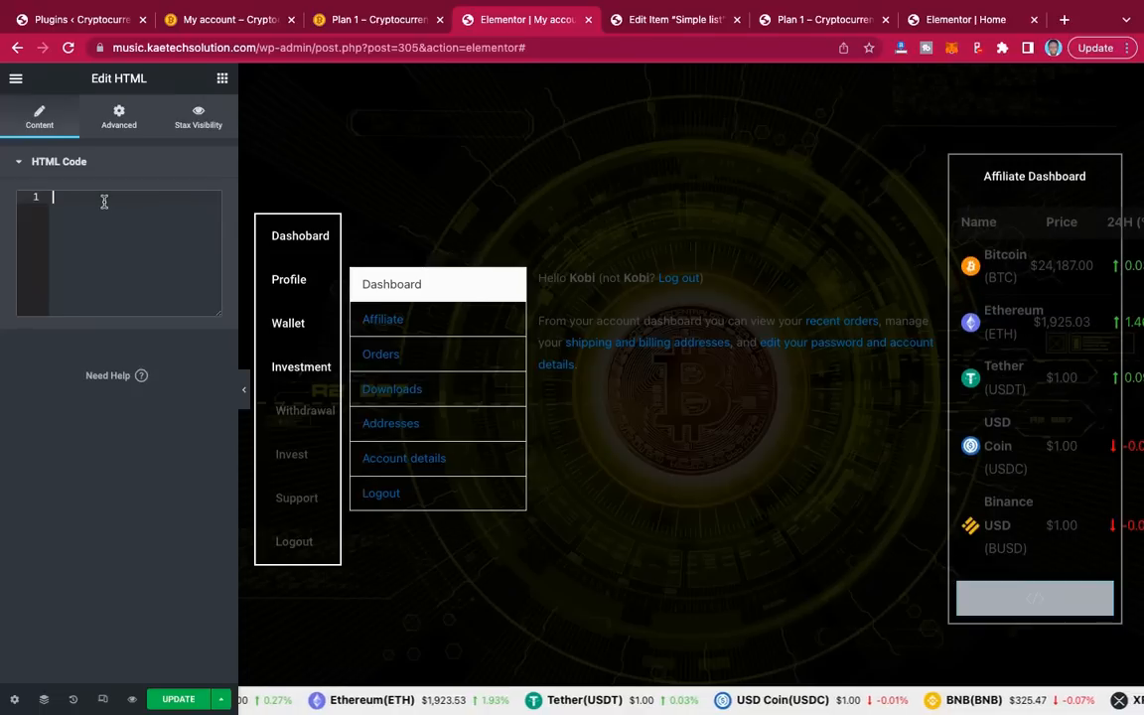
key("super+v")
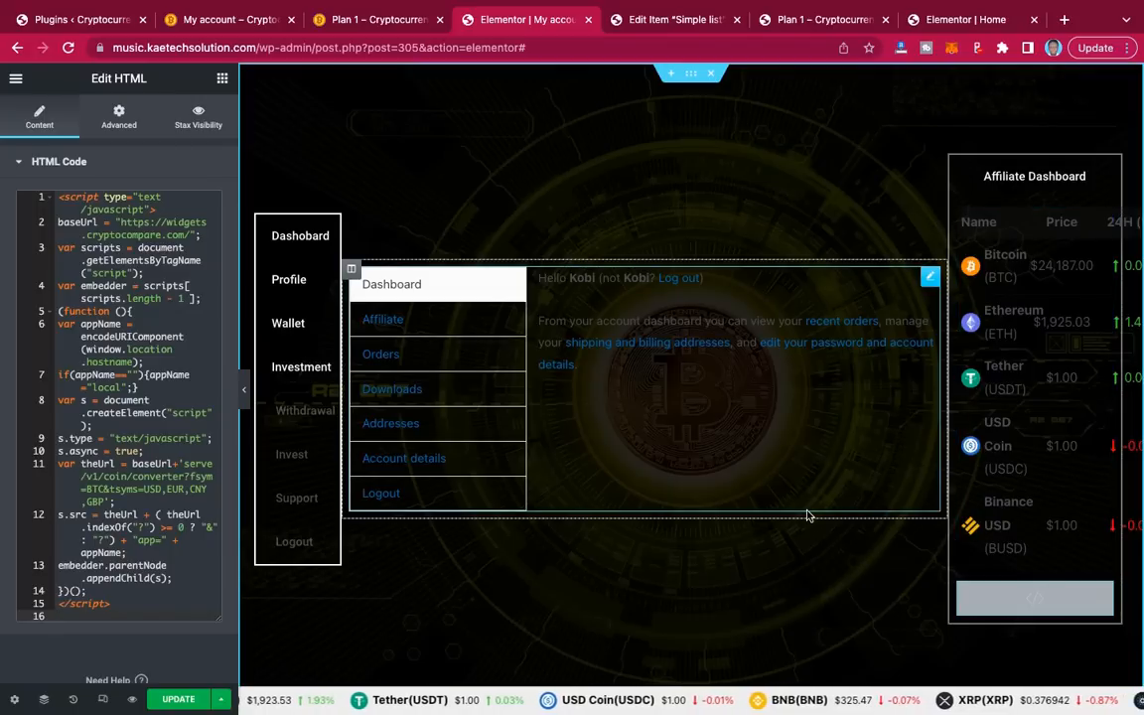
left_click(181, 701)
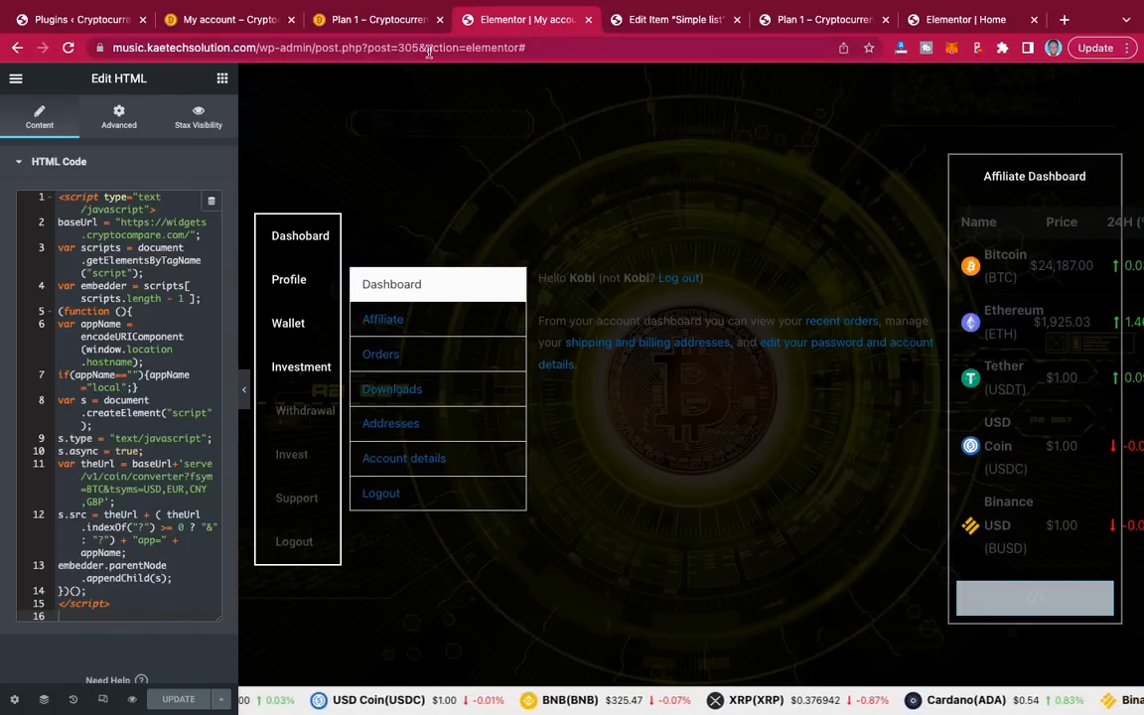
Step: Load the live site's my-account page by editing the browser address
left_click(645, 27)
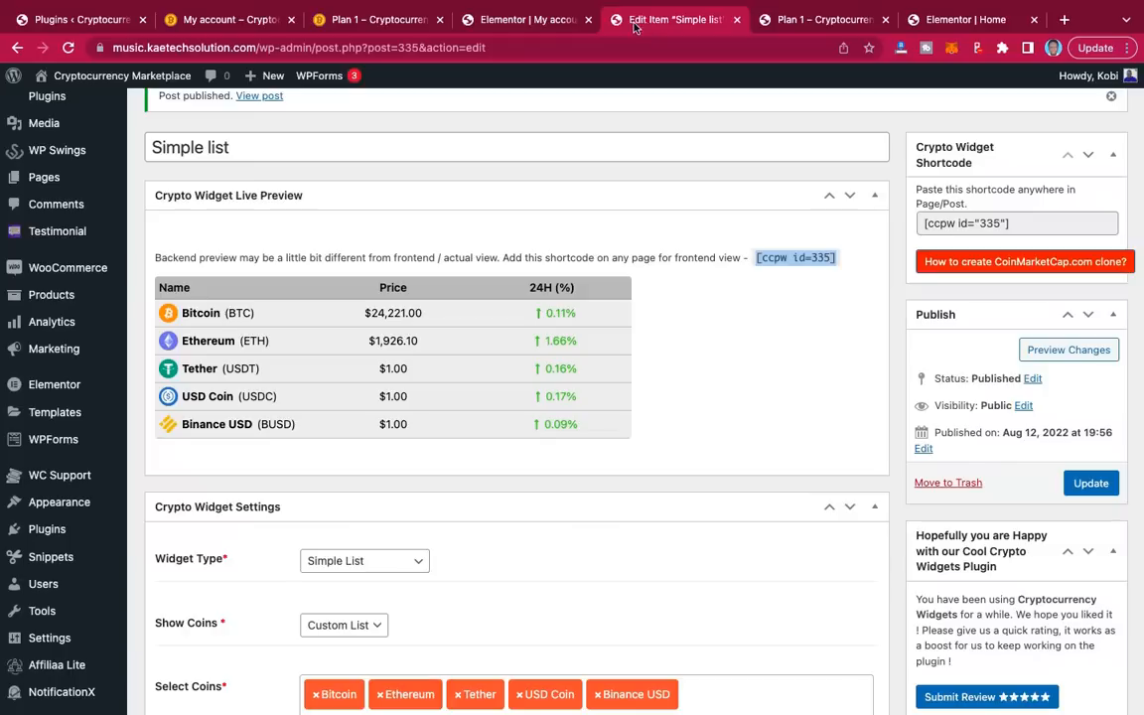
left_click(547, 46)
left_click(547, 47)
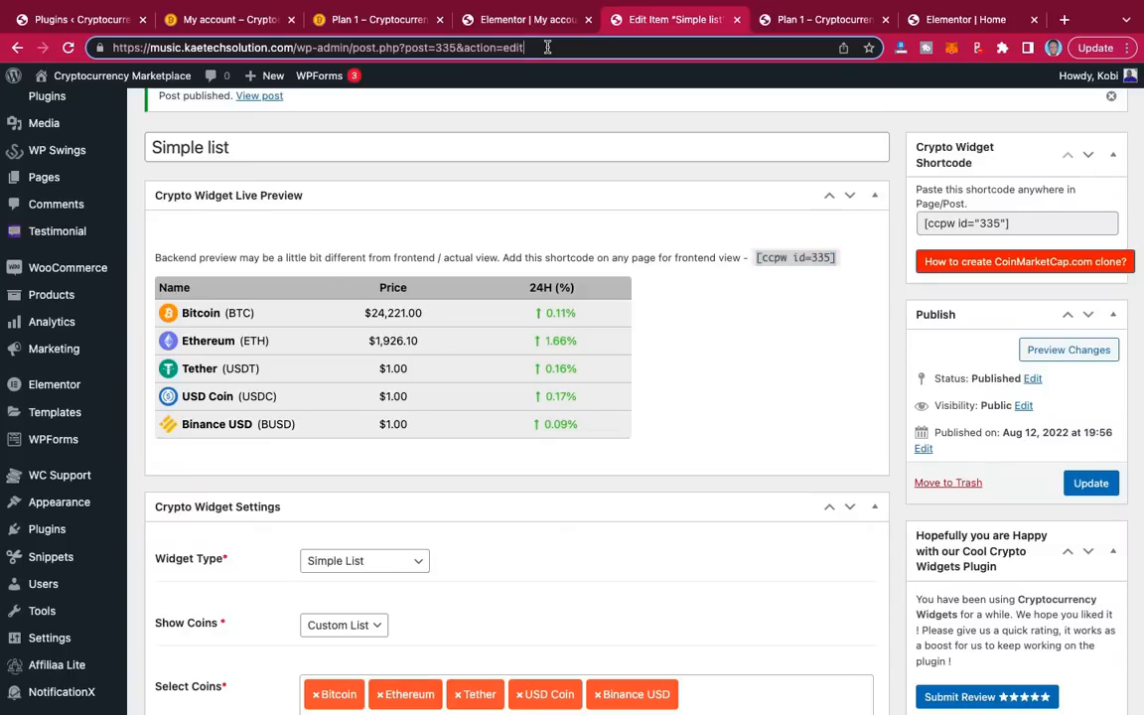
key("BackSpace")
key("BackSpace")
key("BackSpace")
key("BackSpace")
key("BackSpace")
key("BackSpace")
key("BackSpace")
key("BackSpace")
key("BackSpace")
key("BackSpace")
key("BackSpace")
key("BackSpace")
key("BackSpace")
key("BackSpace")
key("BackSpace")
key("BackSpace")
key("BackSpace")
key("BackSpace")
key("BackSpace")
key("BackSpace")
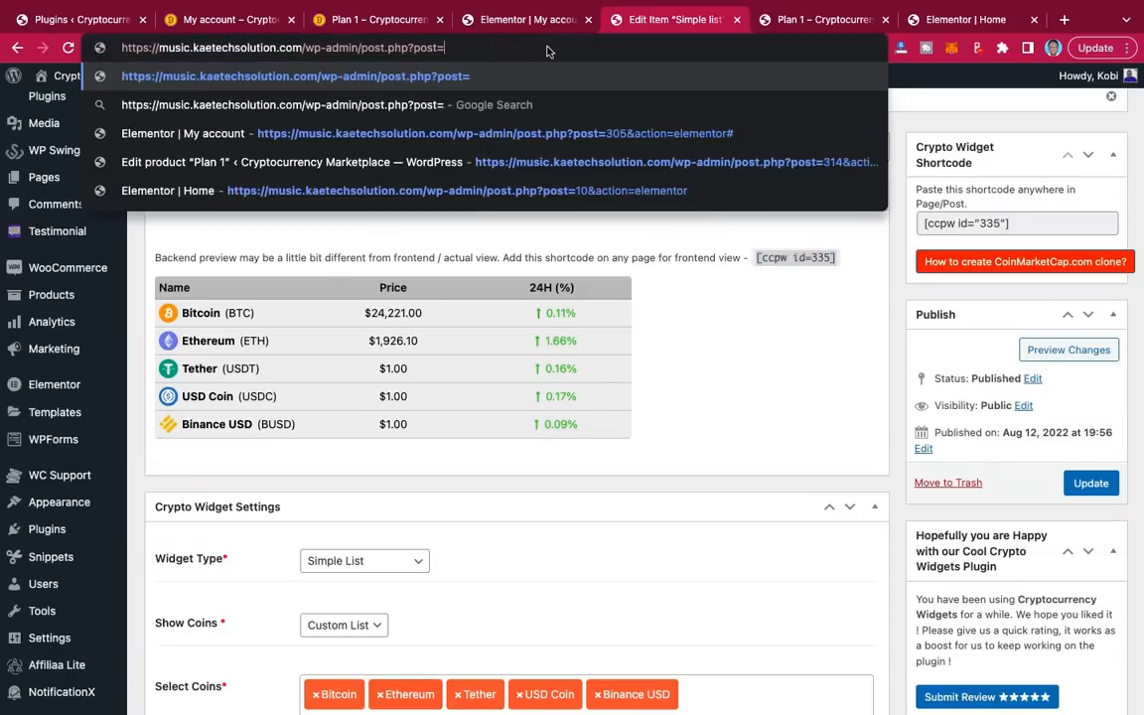
key("BackSpace")
key("BackSpace")
key("BackSpace")
key("BackSpace")
key("BackSpace")
key("BackSpace")
key("BackSpace")
key("BackSpace")
key("BackSpace")
key("BackSpace")
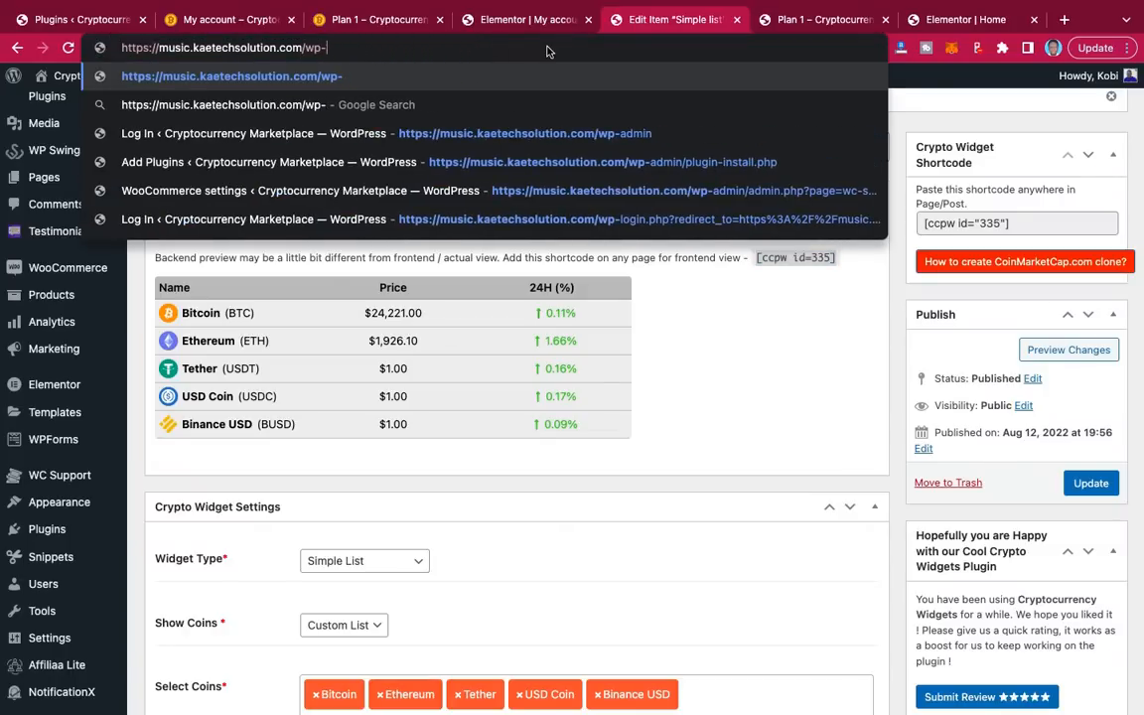
type("my")
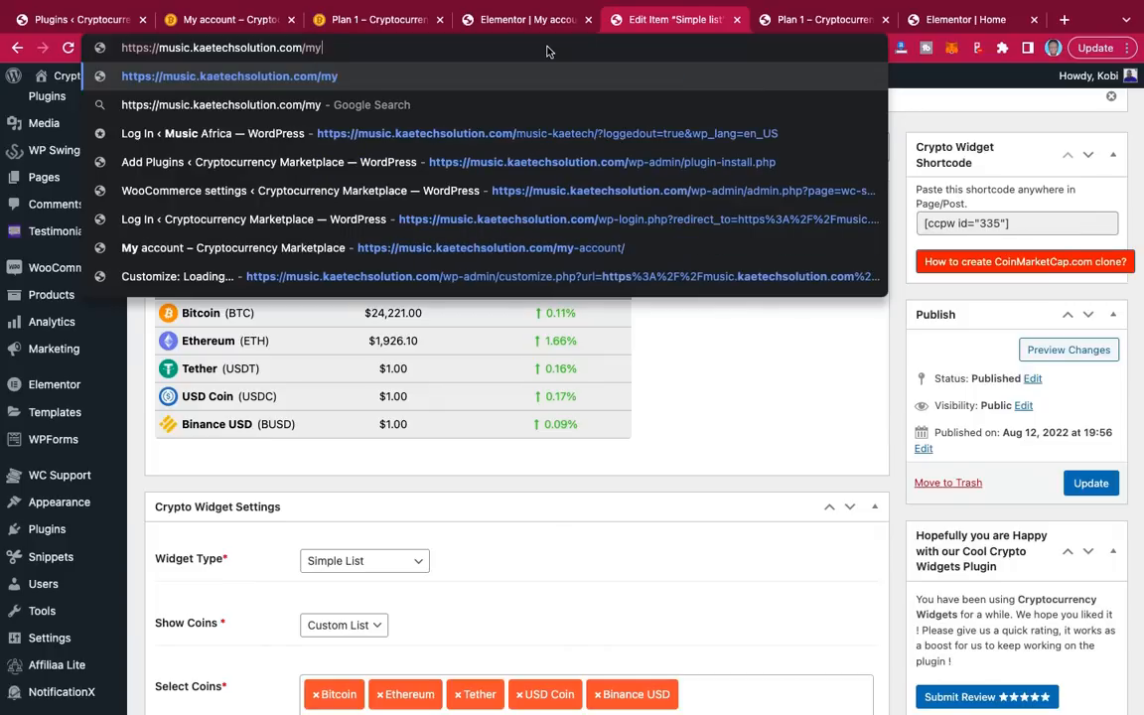
type("-account")
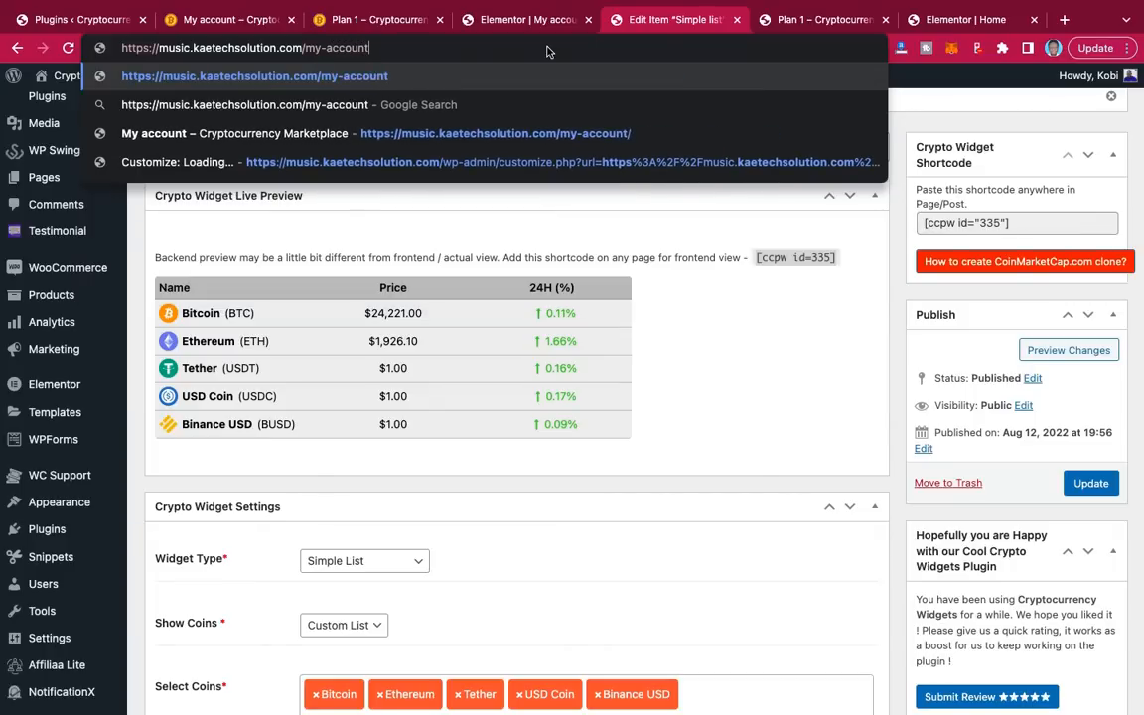
key("Return")
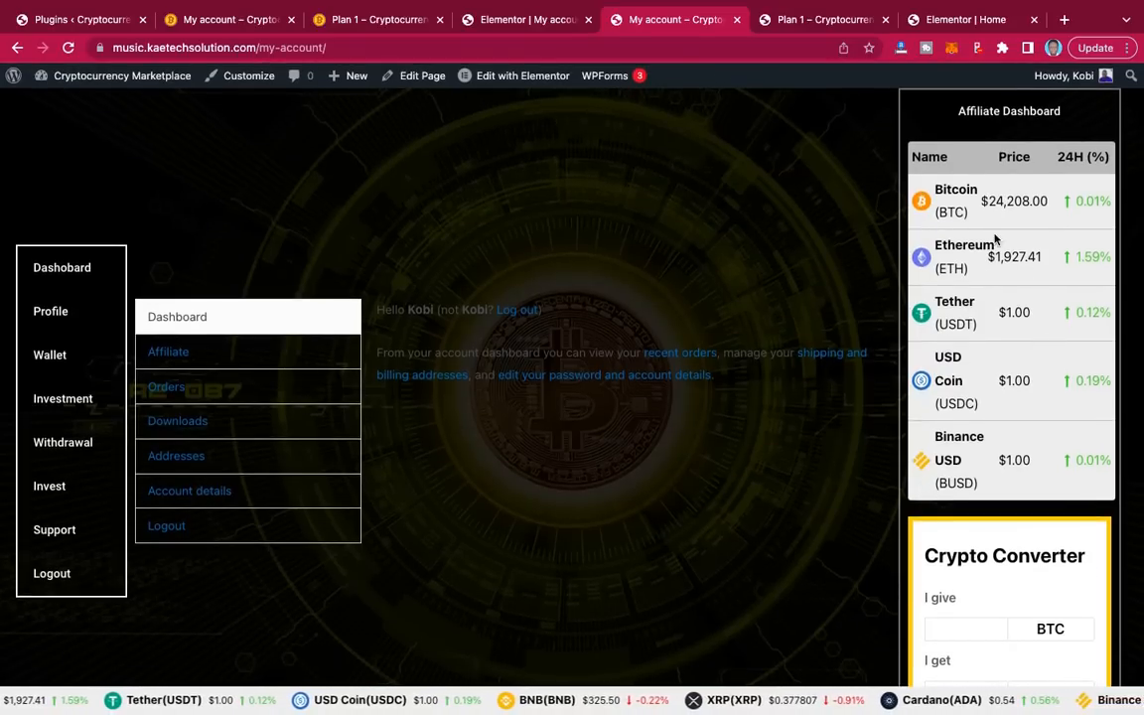
Step: Compare the other site's live My account page, scrolling through its price table and Crypto Converter
scroll(770, 375, "down", 1)
scroll(771, 376, "up", 1)
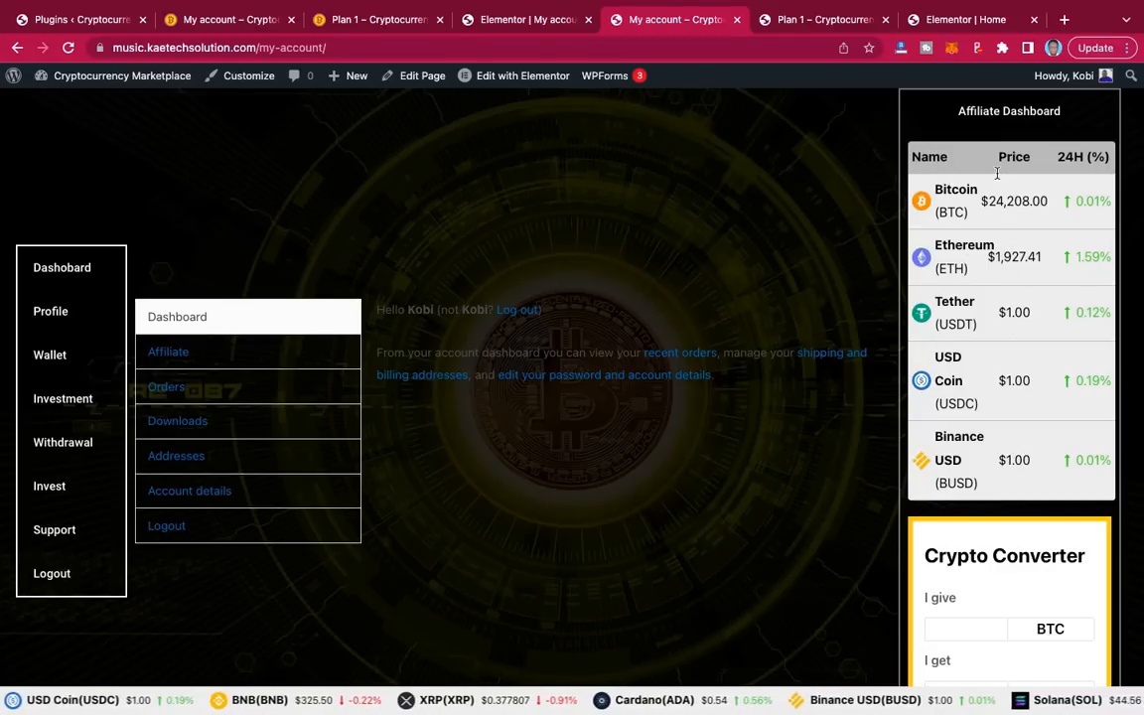
left_click(226, 20)
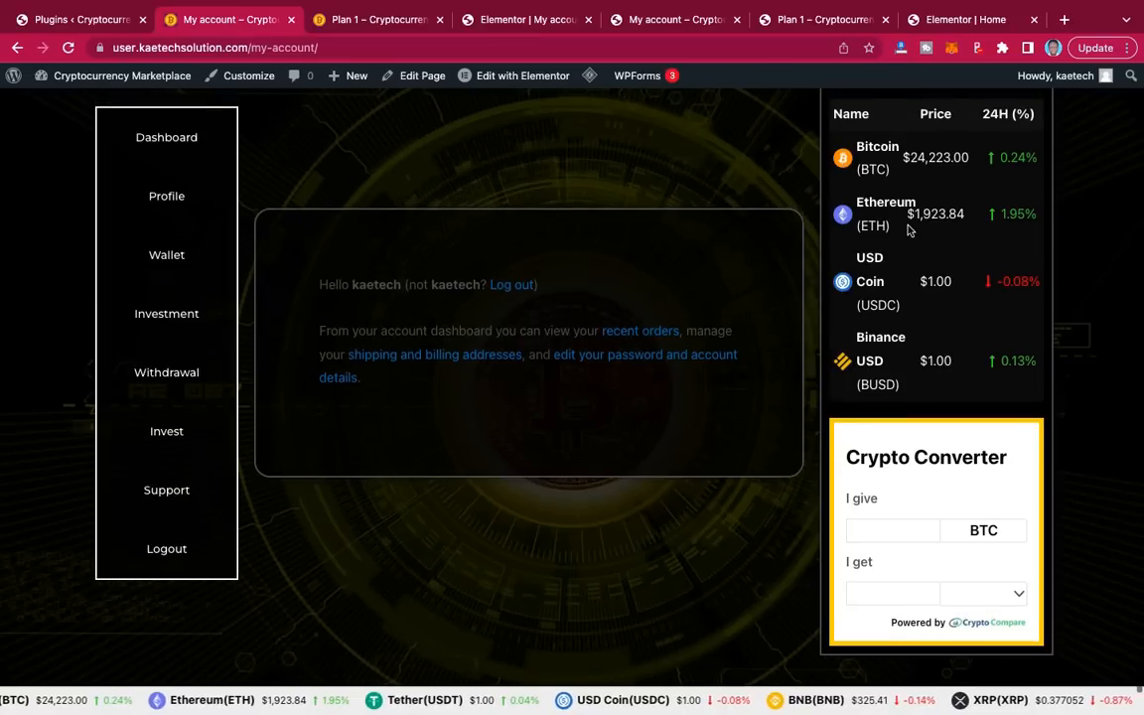
scroll(908, 229, "up", 2)
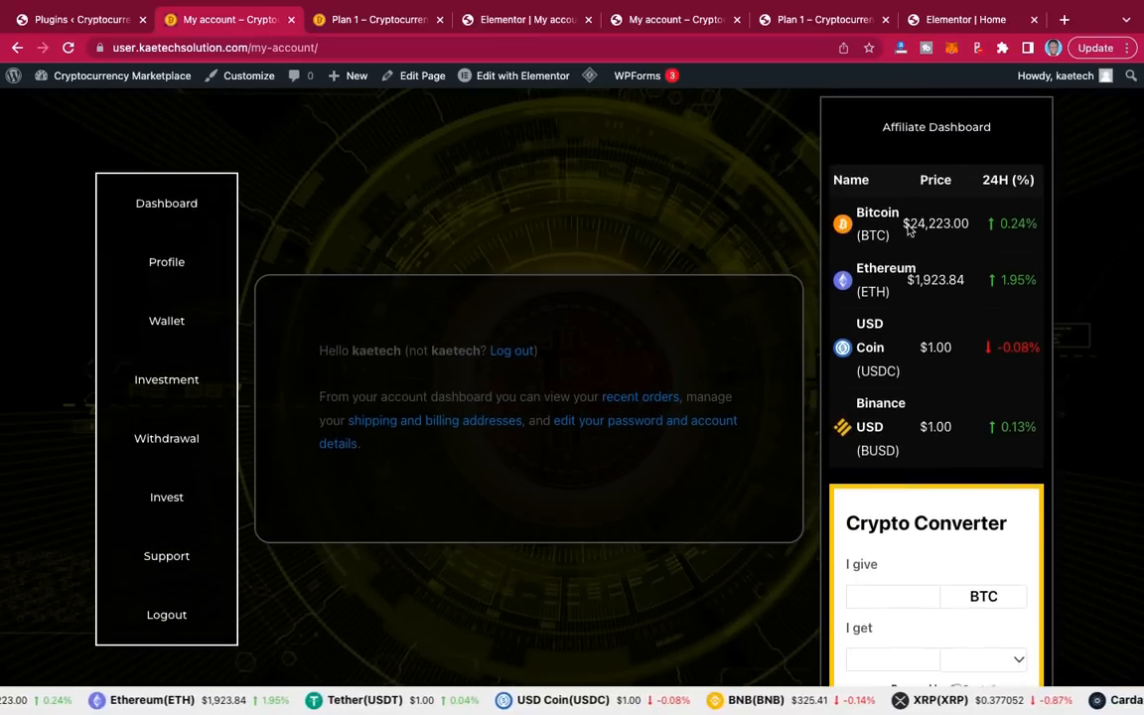
left_click(541, 22)
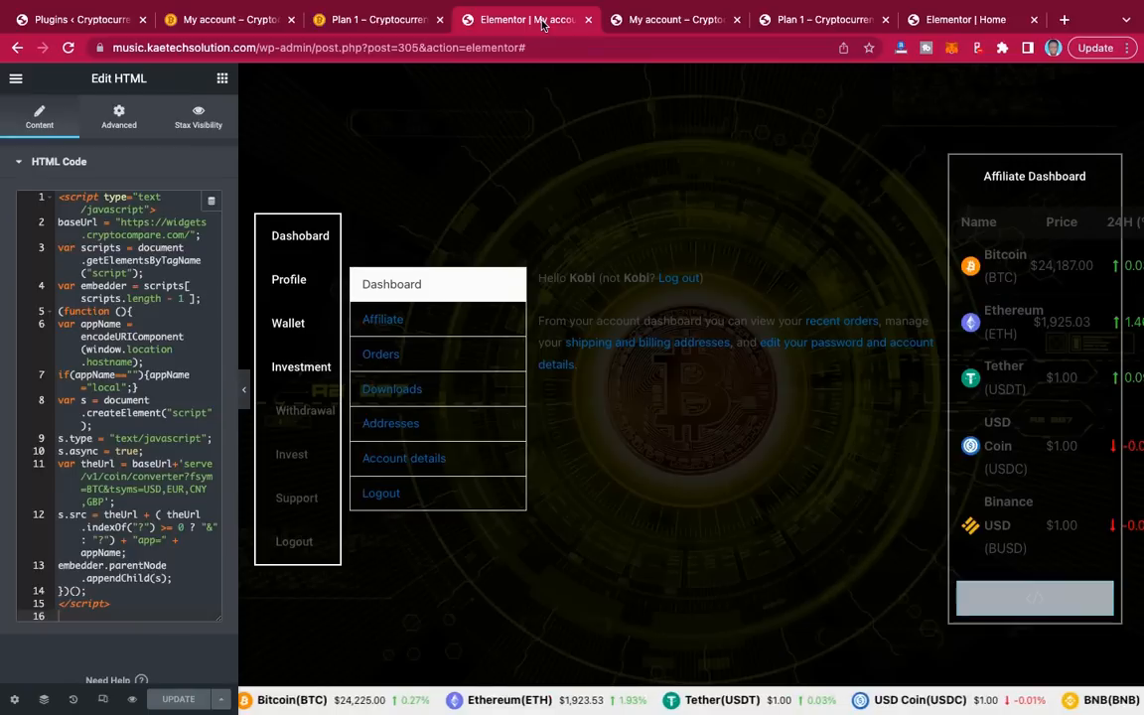
left_click(651, 22)
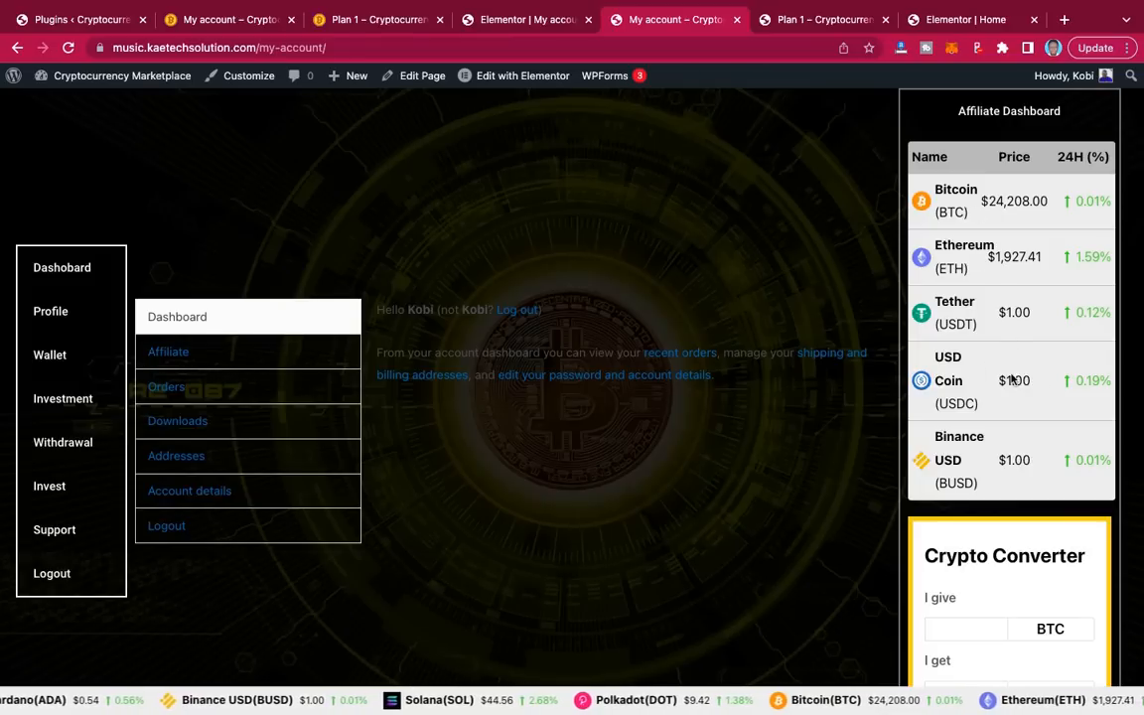
left_click(209, 17)
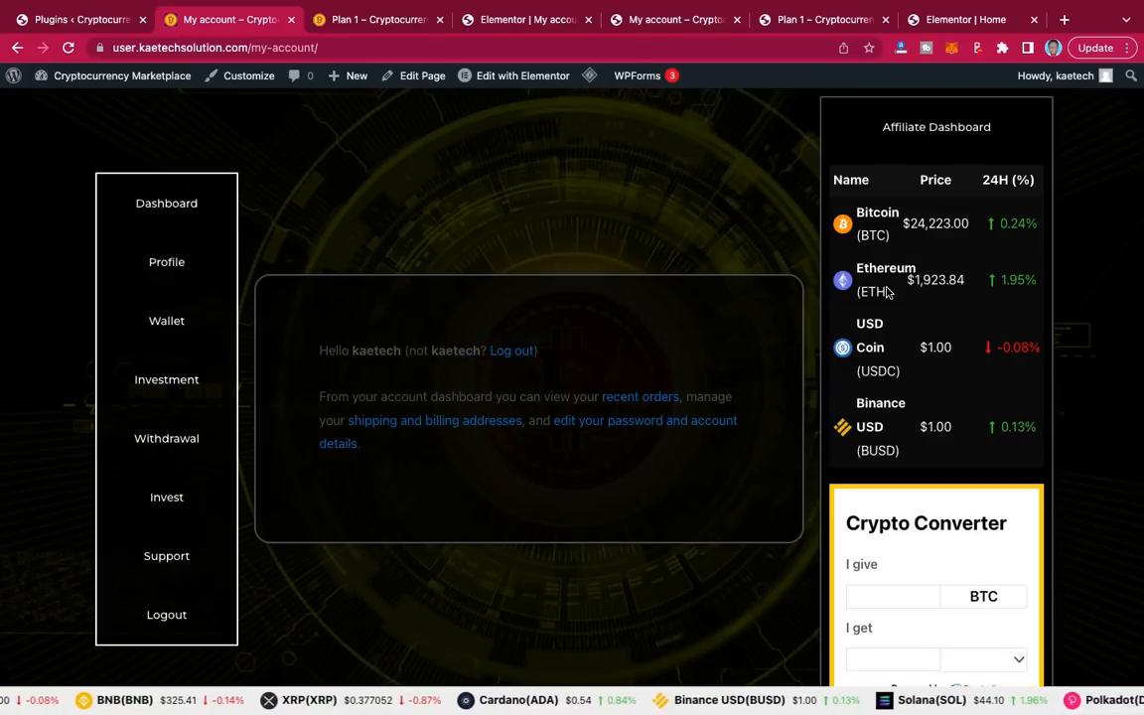
scroll(874, 491, "down", 1)
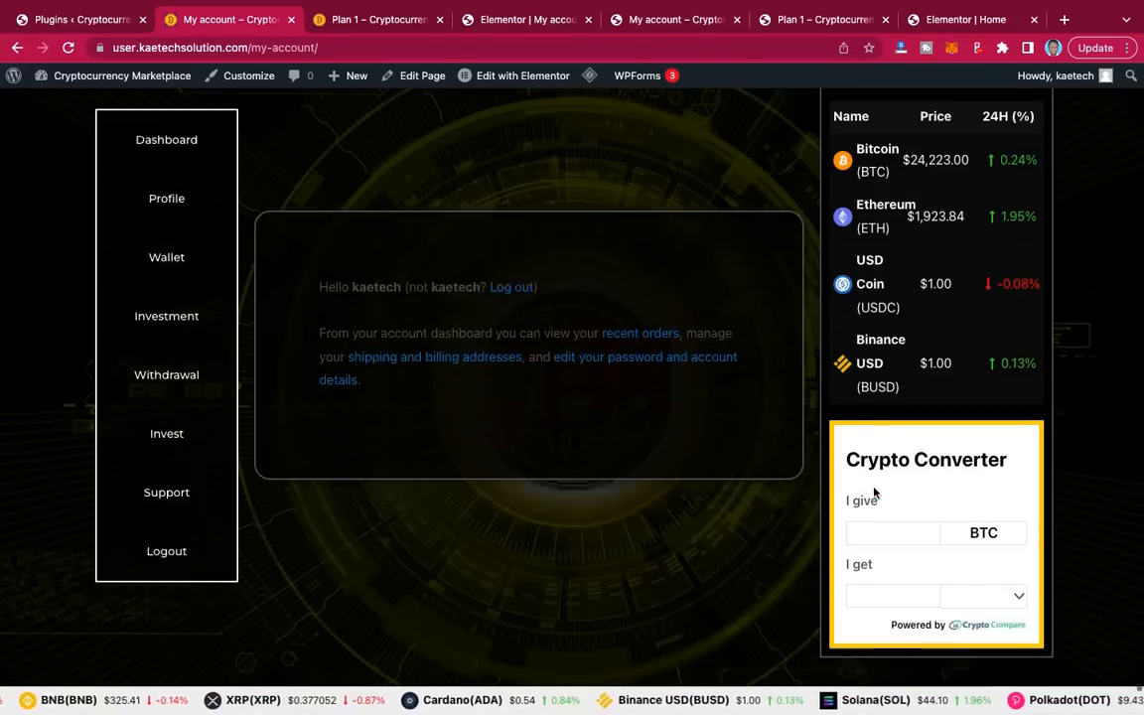
scroll(874, 492, "up", 2)
scroll(873, 491, "down", 3)
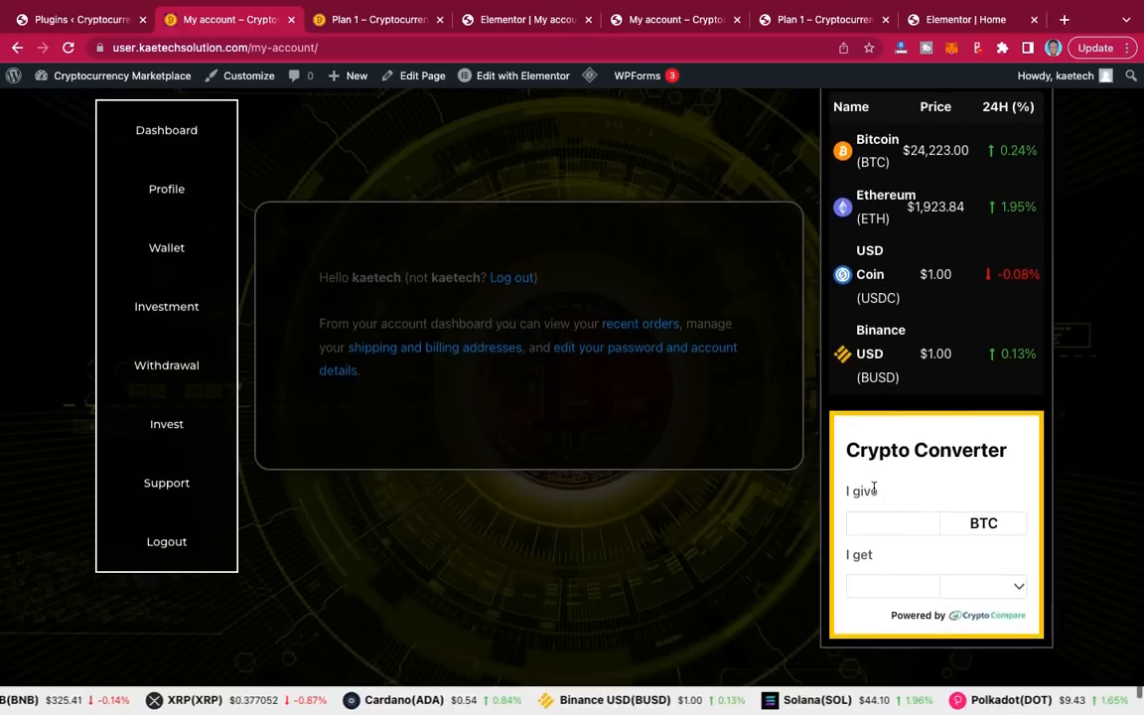
scroll(873, 491, "up", 1)
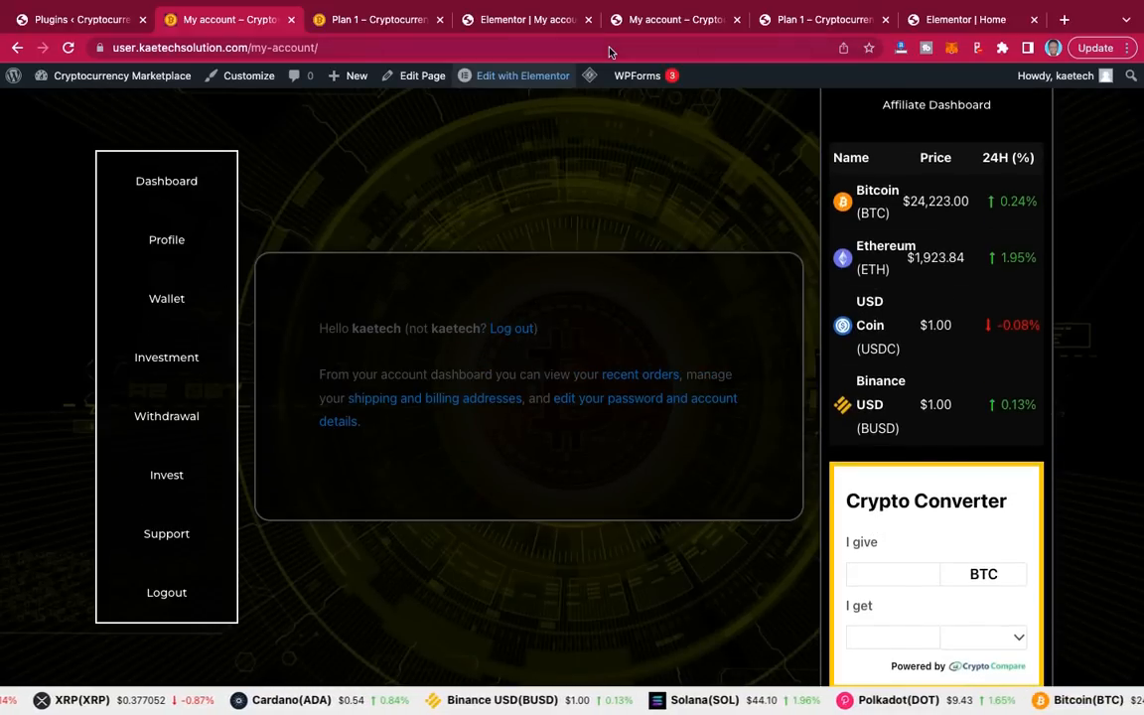
Step: Open the Affiliate Dashboard price table's shortcode [ccpw id=335] in the Elementor editor
left_click(491, 22)
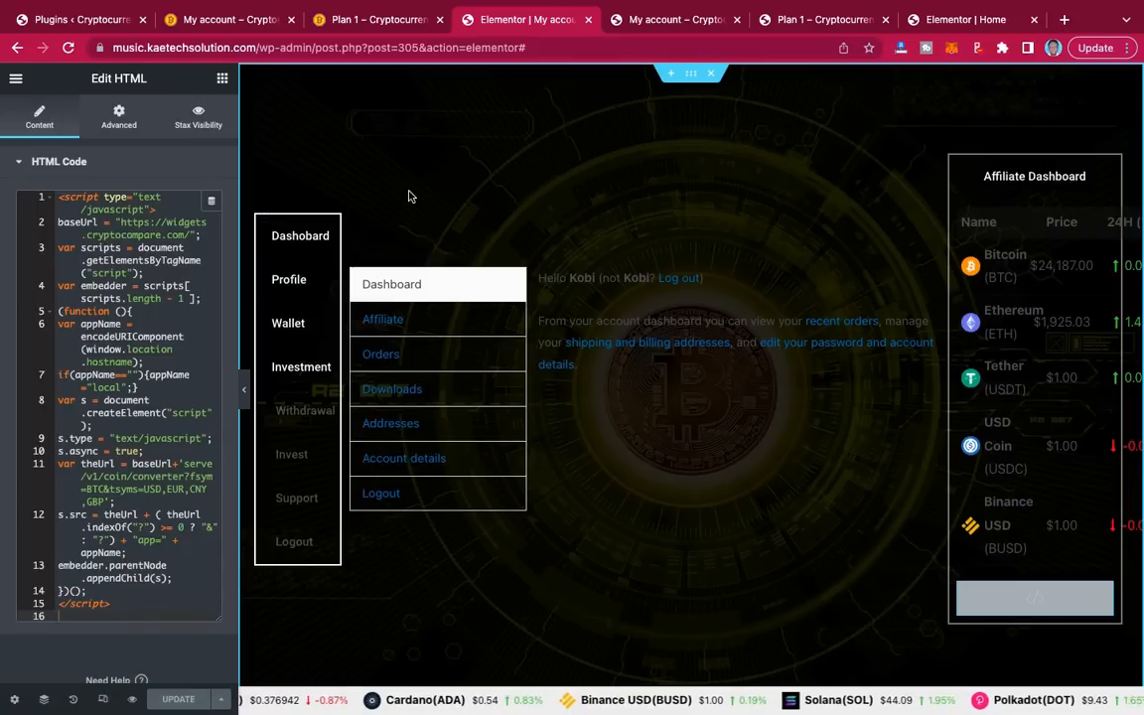
left_click(1104, 218)
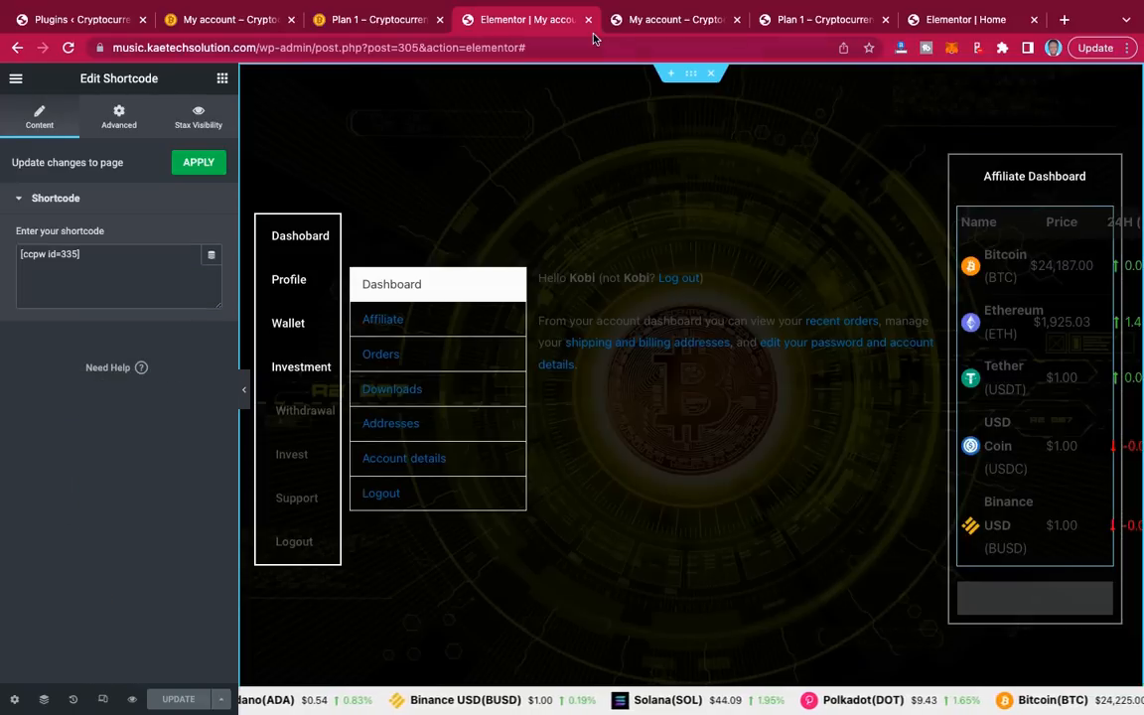
Step: Remove Tether and USD Coin from the Simple list widget, leaving Bitcoin, Ethereum and Binance USD
left_click(644, 30)
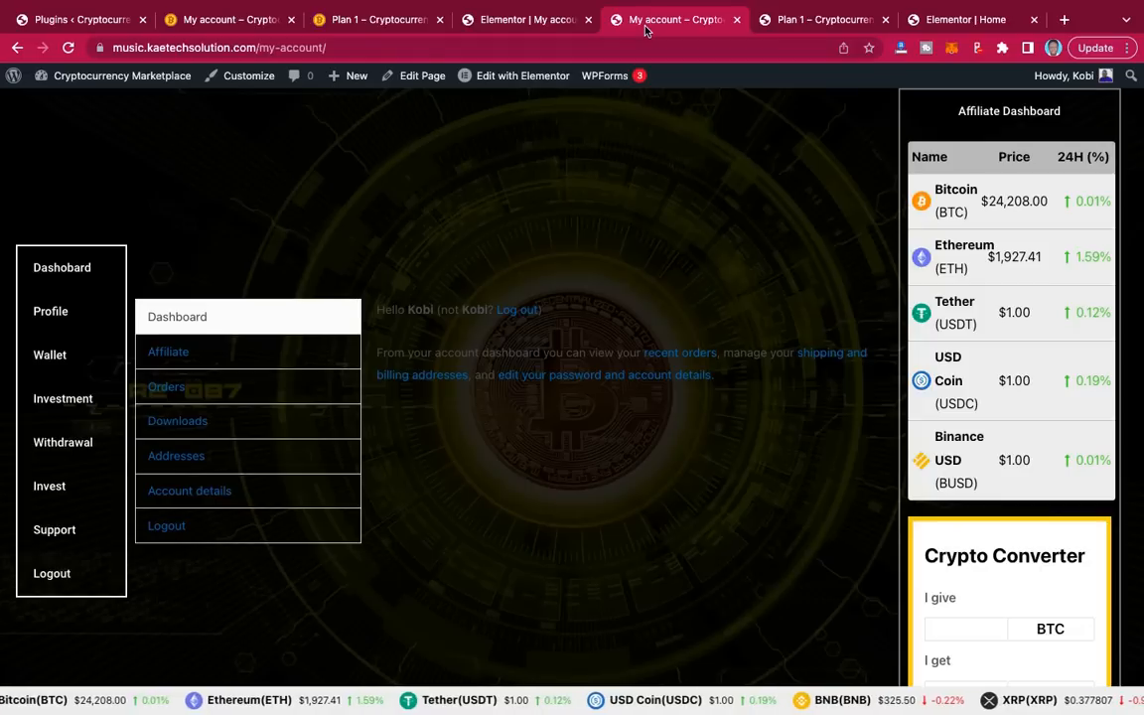
left_click(19, 49)
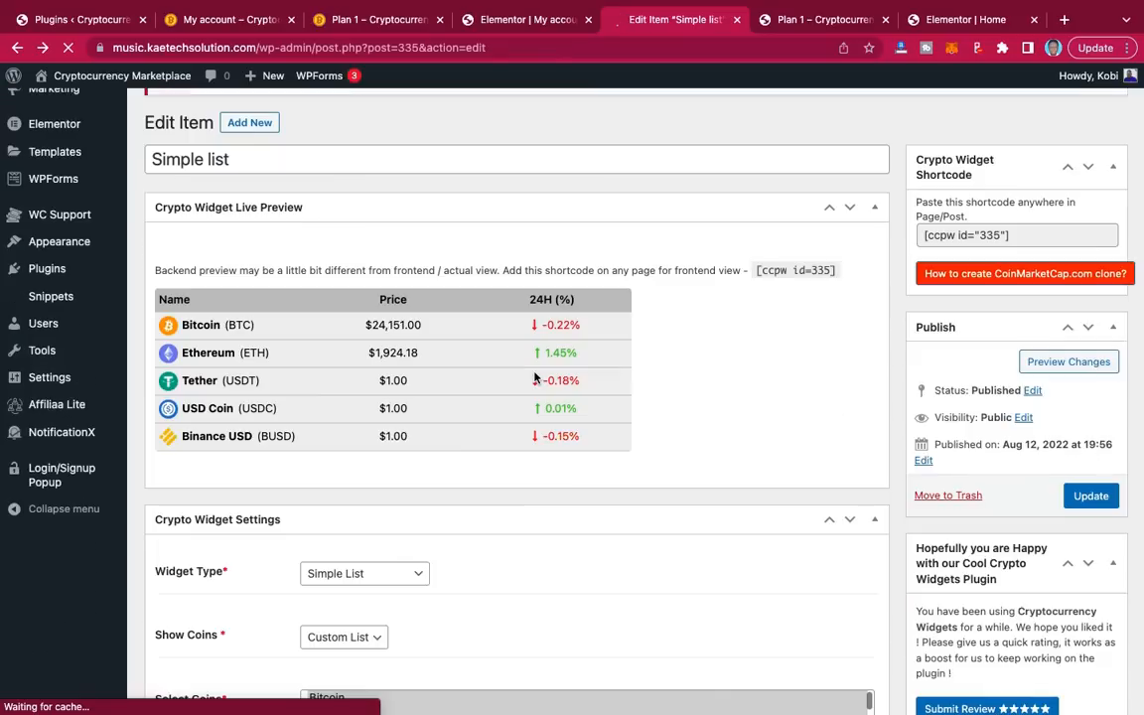
scroll(534, 376, "down", 3)
scroll(534, 376, "down", 2)
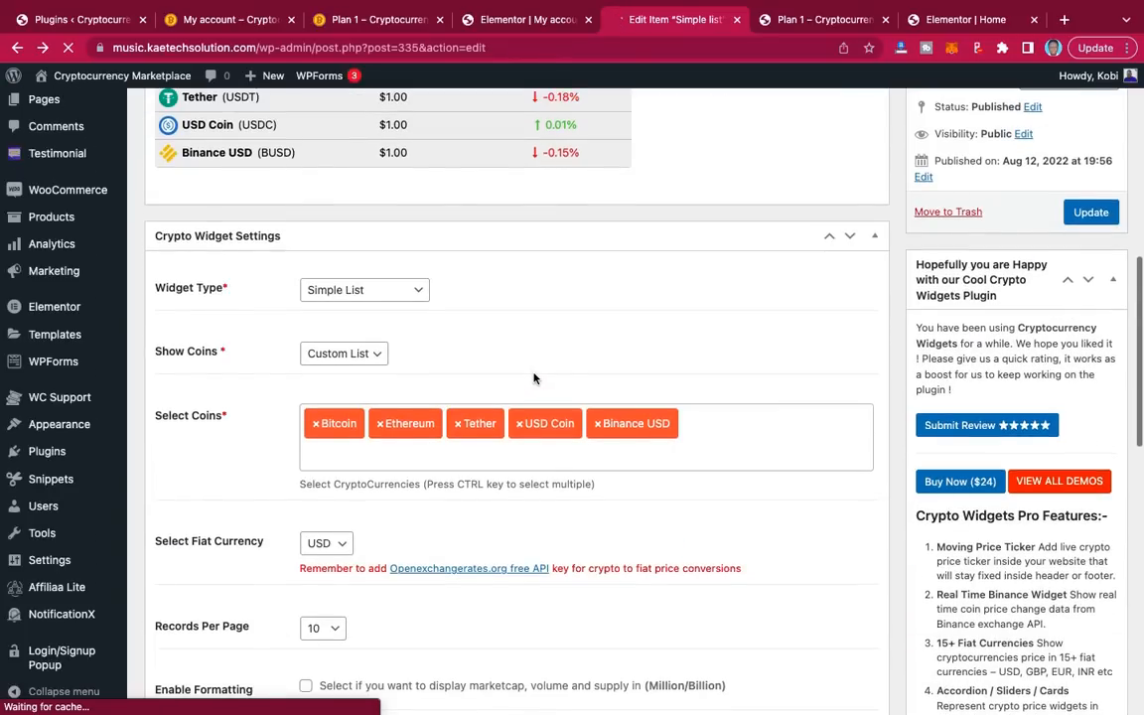
left_click(459, 425)
left_click(199, 422)
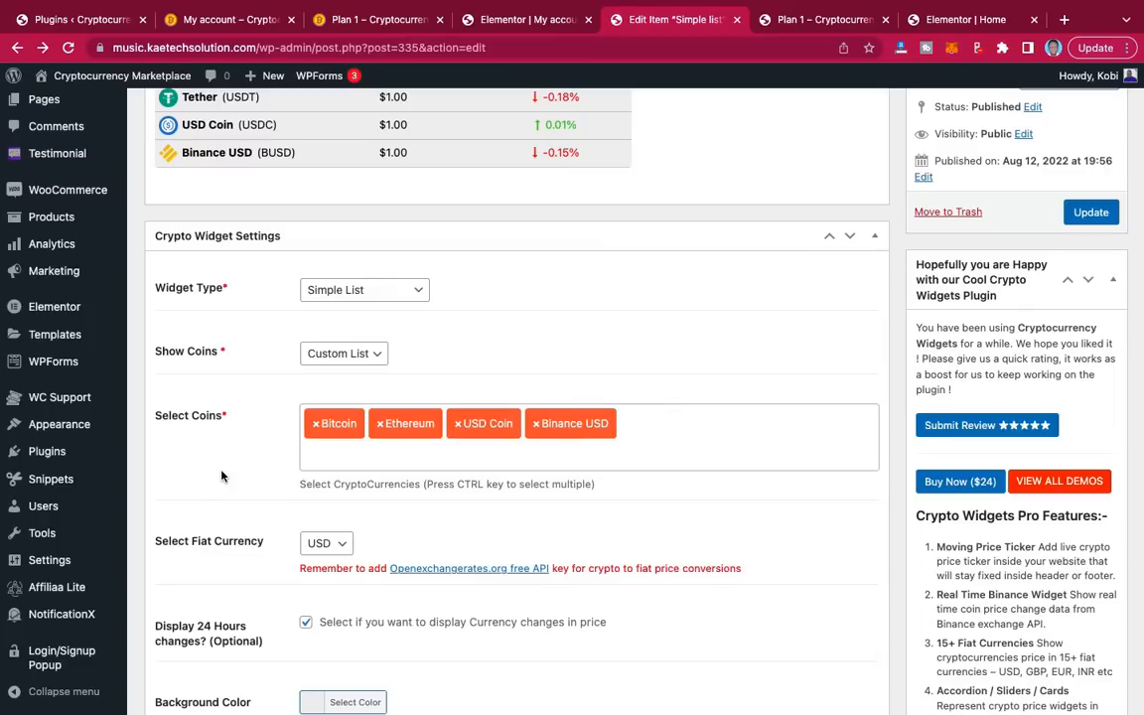
left_click(458, 425)
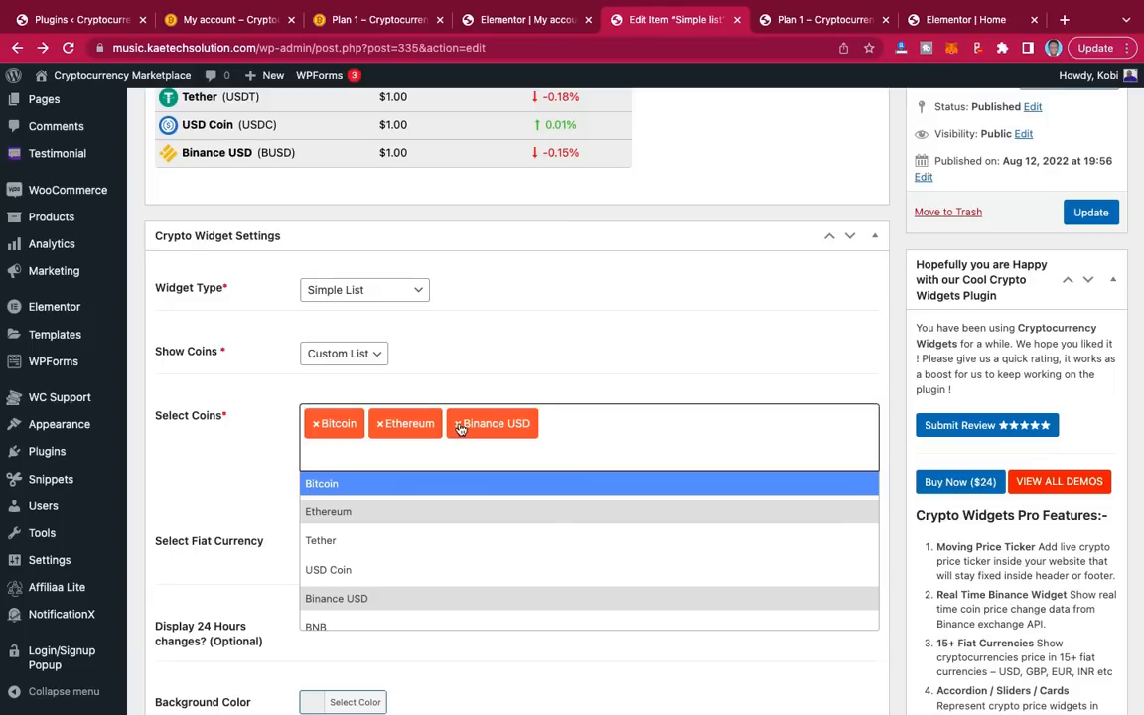
left_click(230, 465)
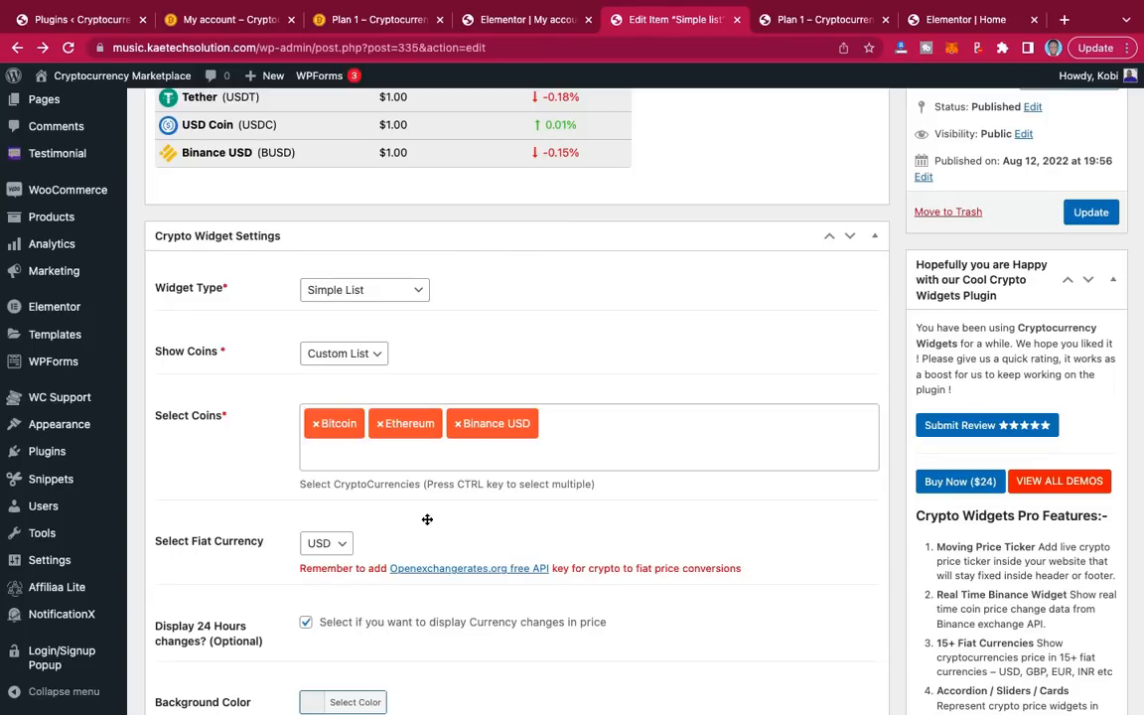
Step: Set the Simple list widget's font colour to white #ffffff
scroll(427, 537, "down", 5)
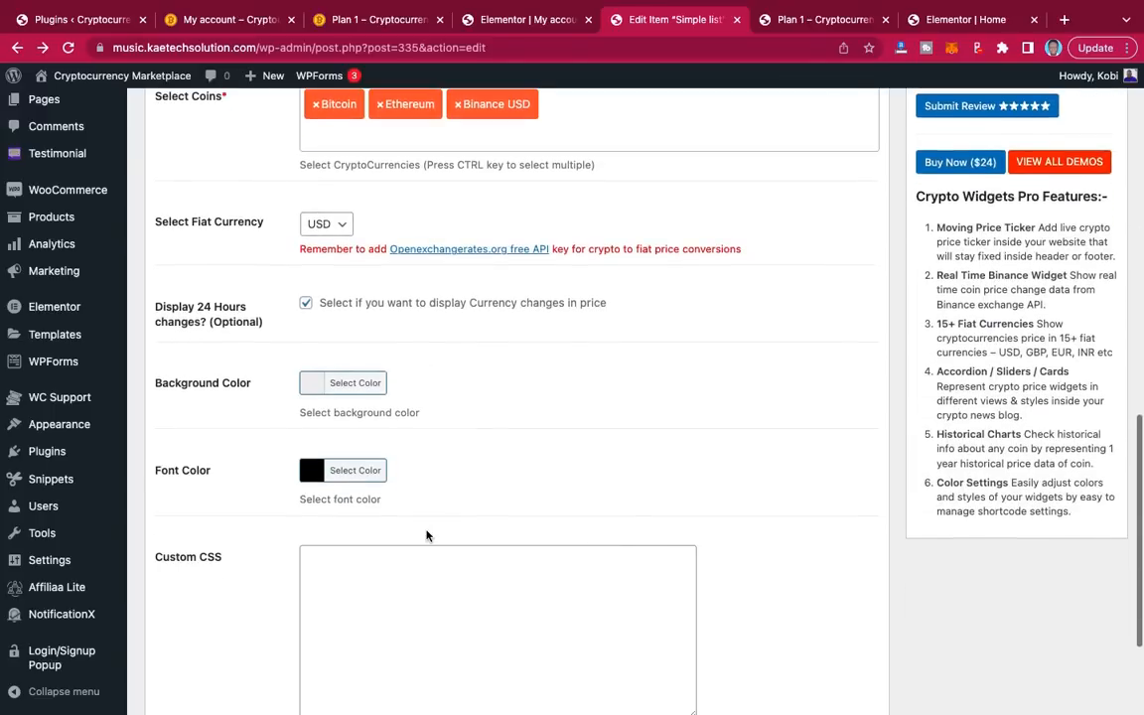
left_click(309, 470)
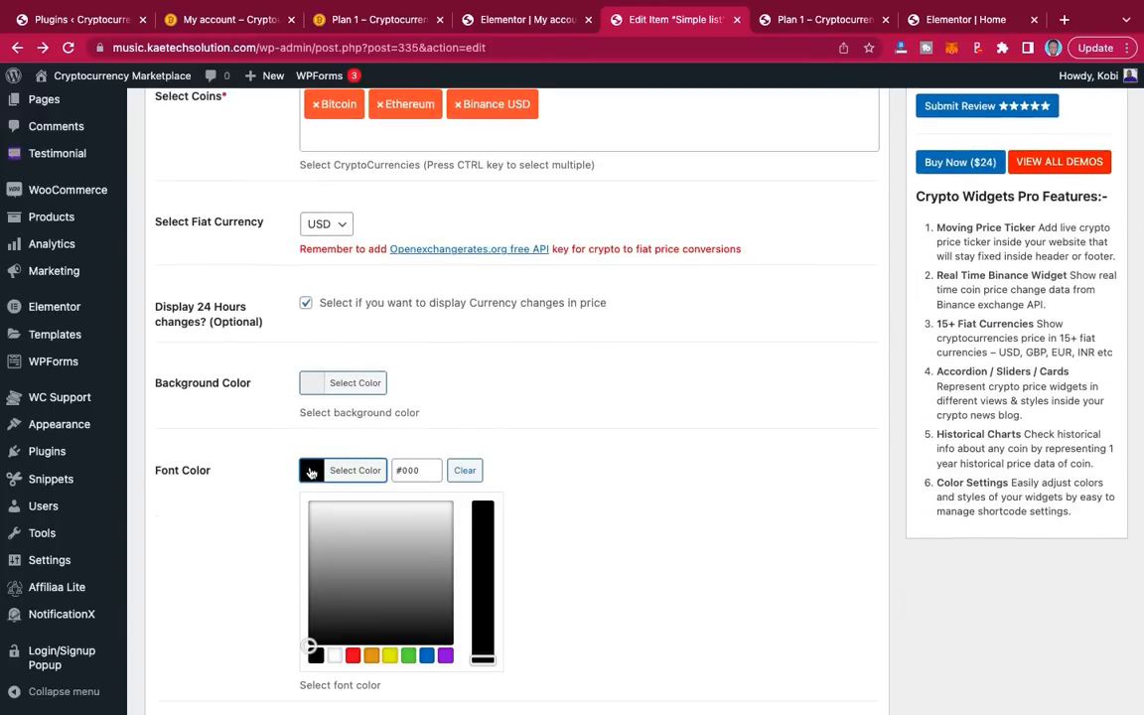
left_click(321, 519)
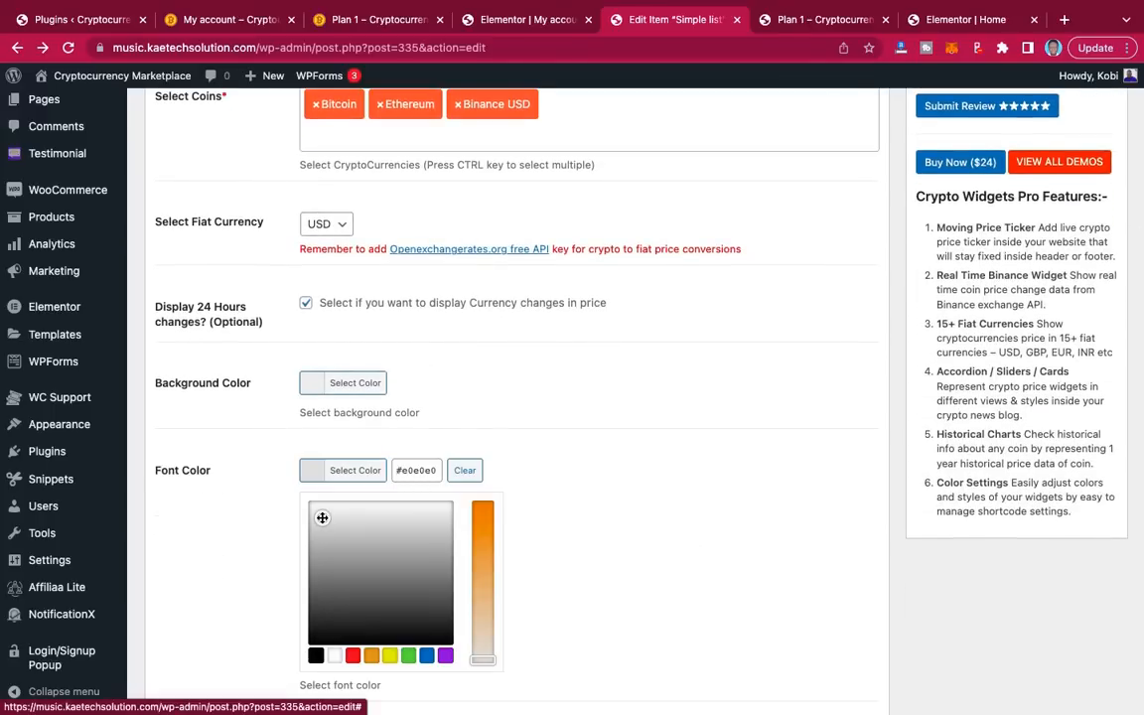
left_click_drag(322, 518, 305, 493)
left_click(229, 415)
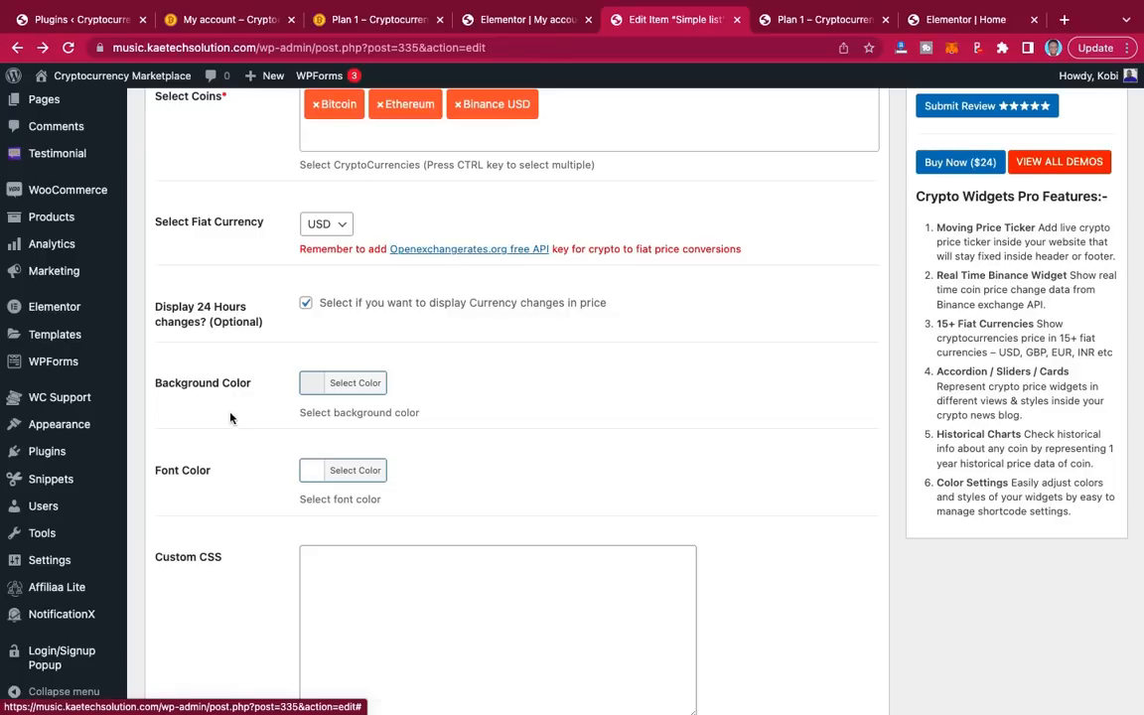
Step: Clear the widget's #eee background colour, save it, and view the Plan 1 page
left_click(316, 387)
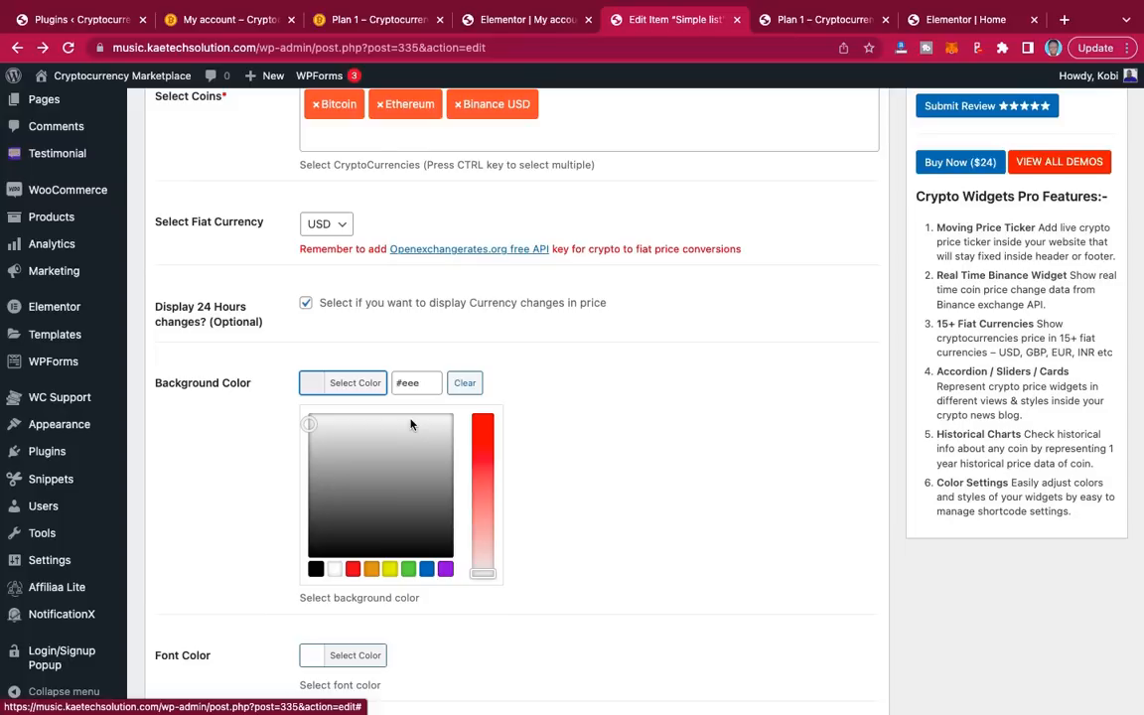
left_click(463, 386)
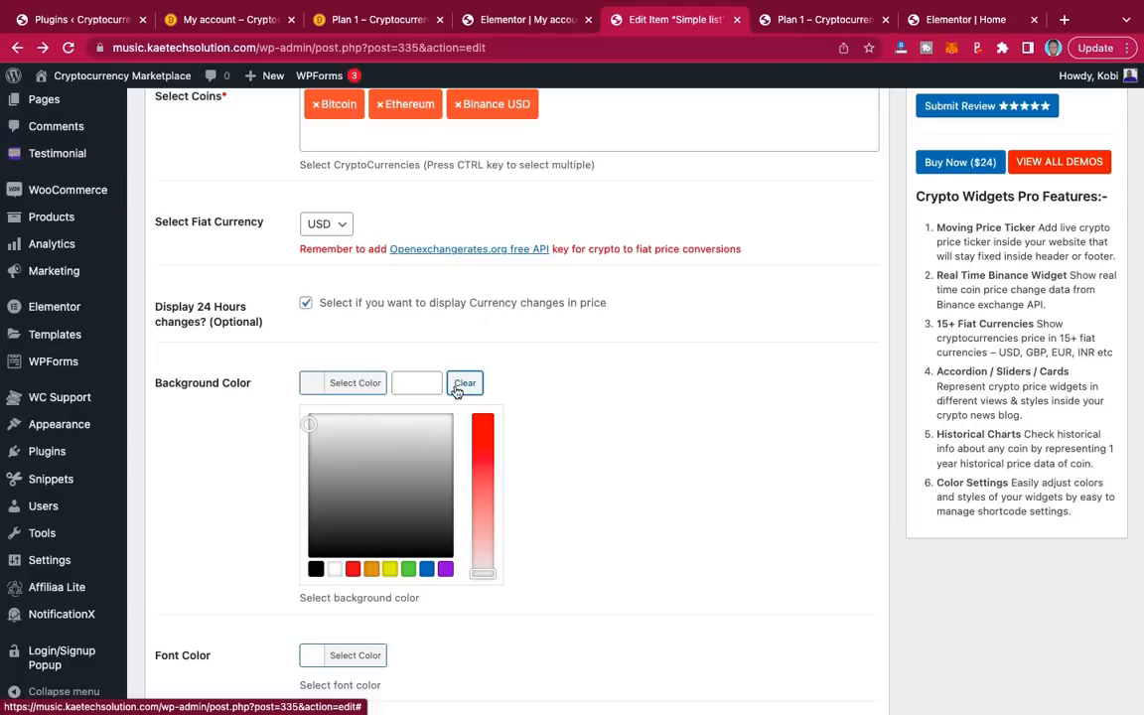
left_click(229, 440)
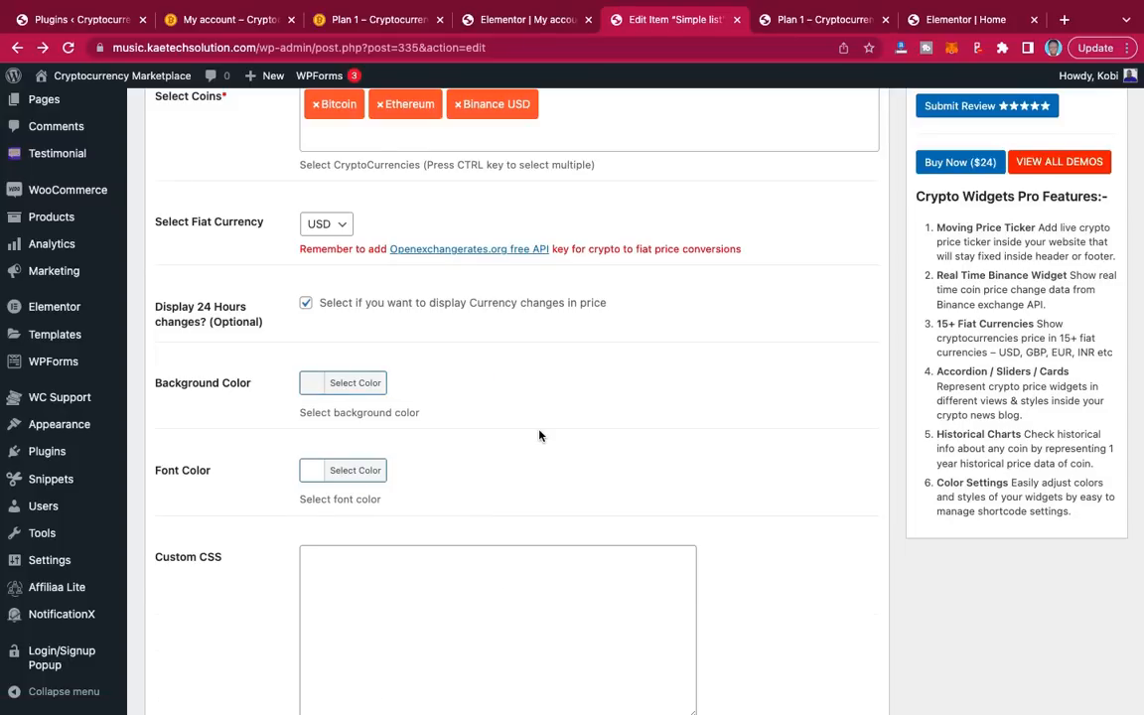
scroll(752, 308, "up", 5)
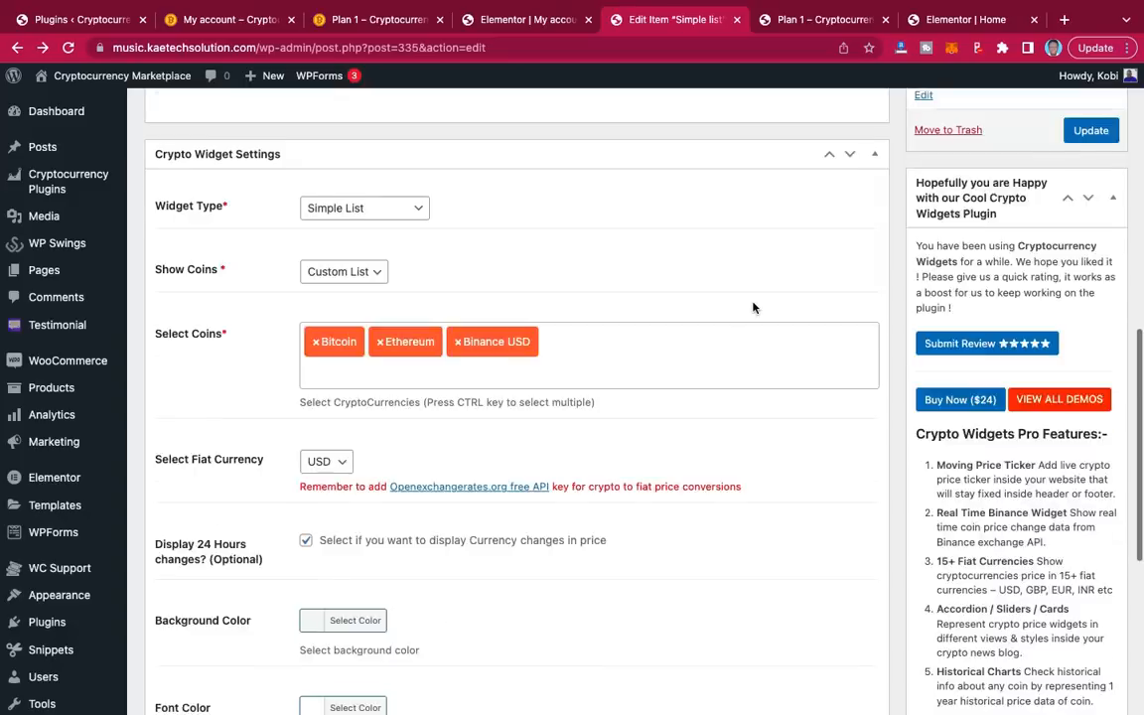
left_click(1089, 421)
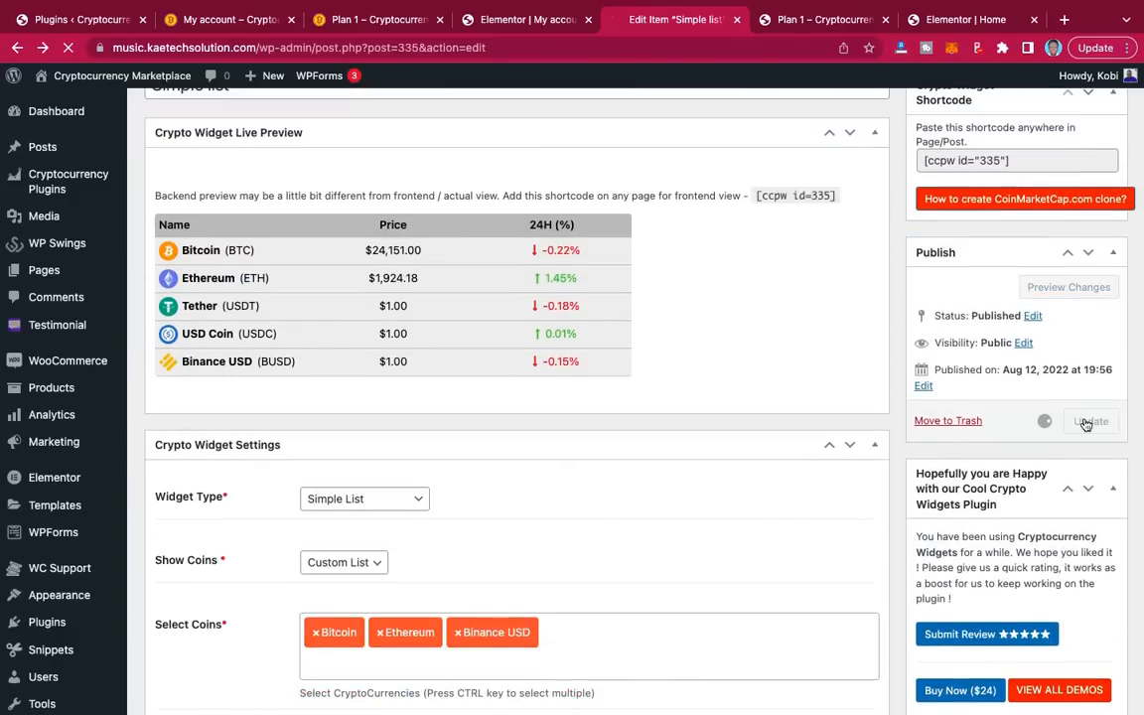
left_click(810, 22)
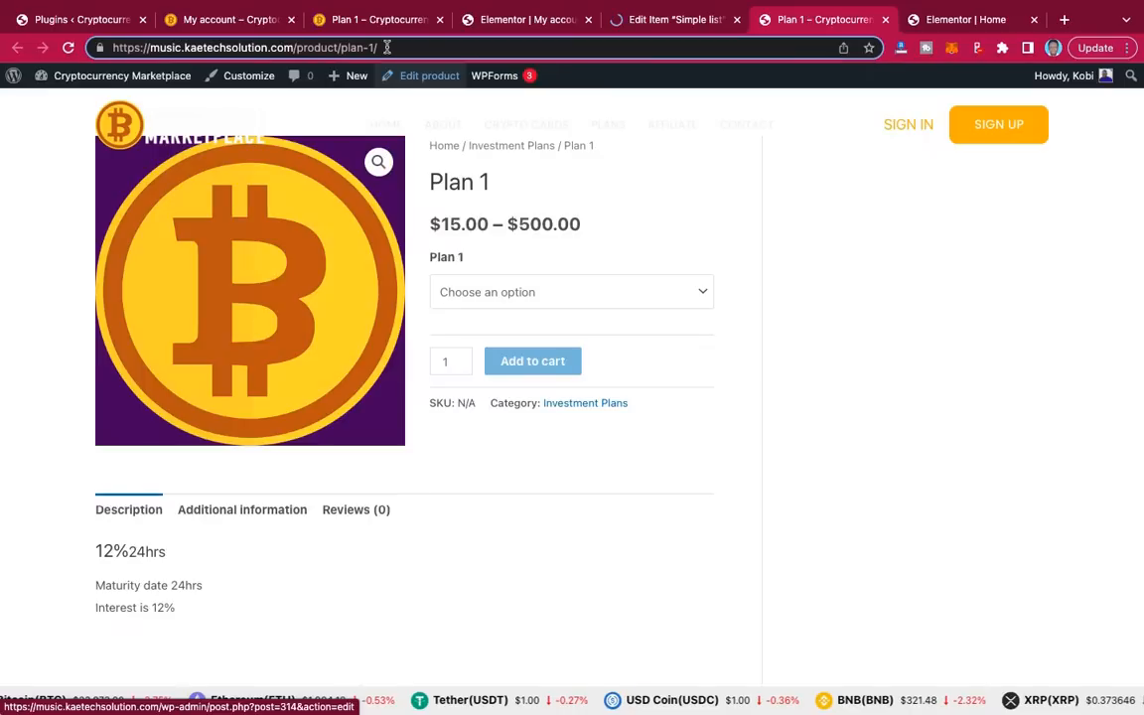
Step: Swap the product/plan-1/ path for my-account to load My account, then return to the Simple list editor
left_click_drag(387, 47, 298, 50)
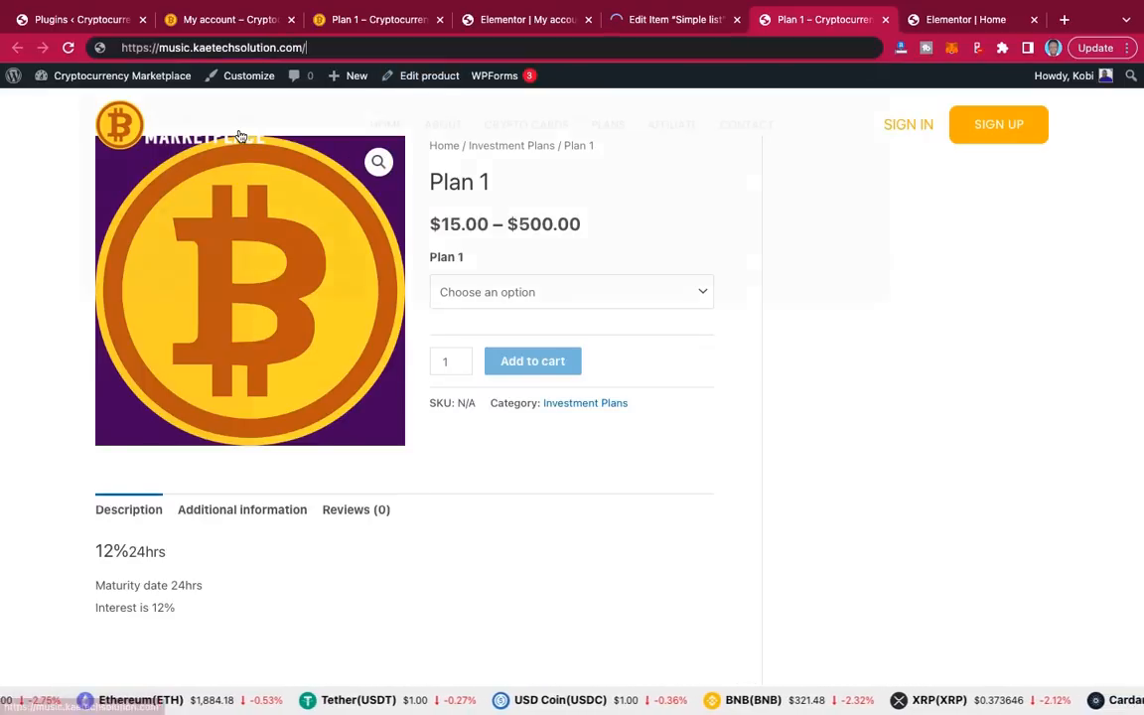
key("BackSpace")
type("my")
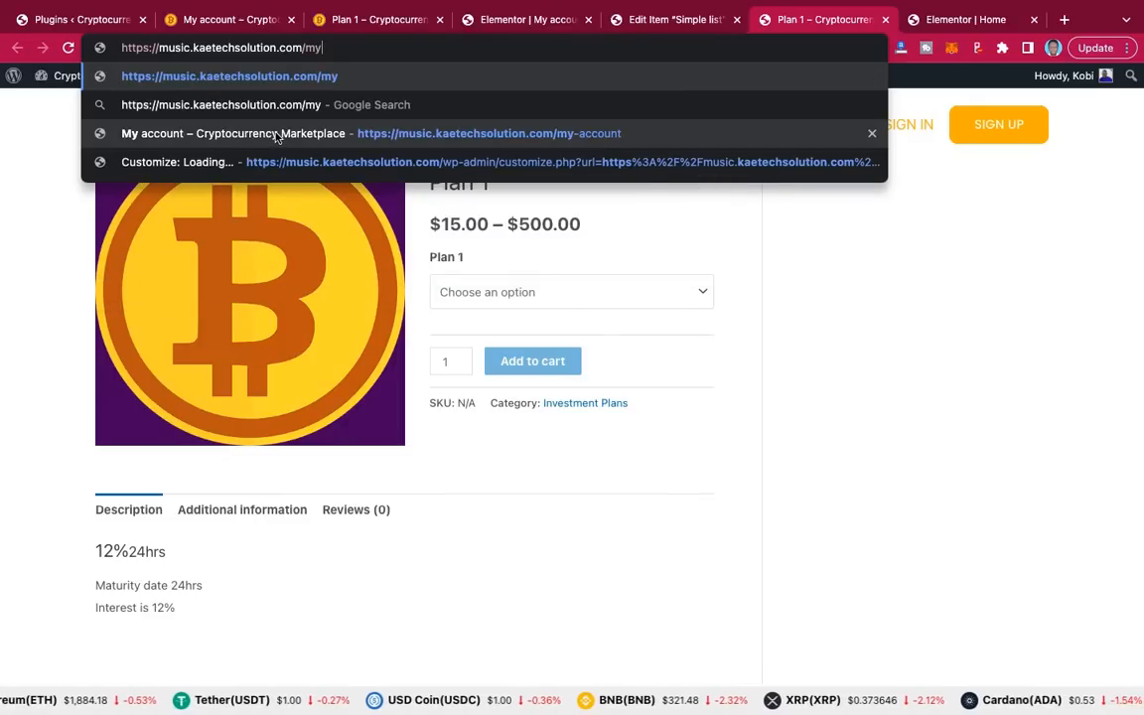
left_click(277, 138)
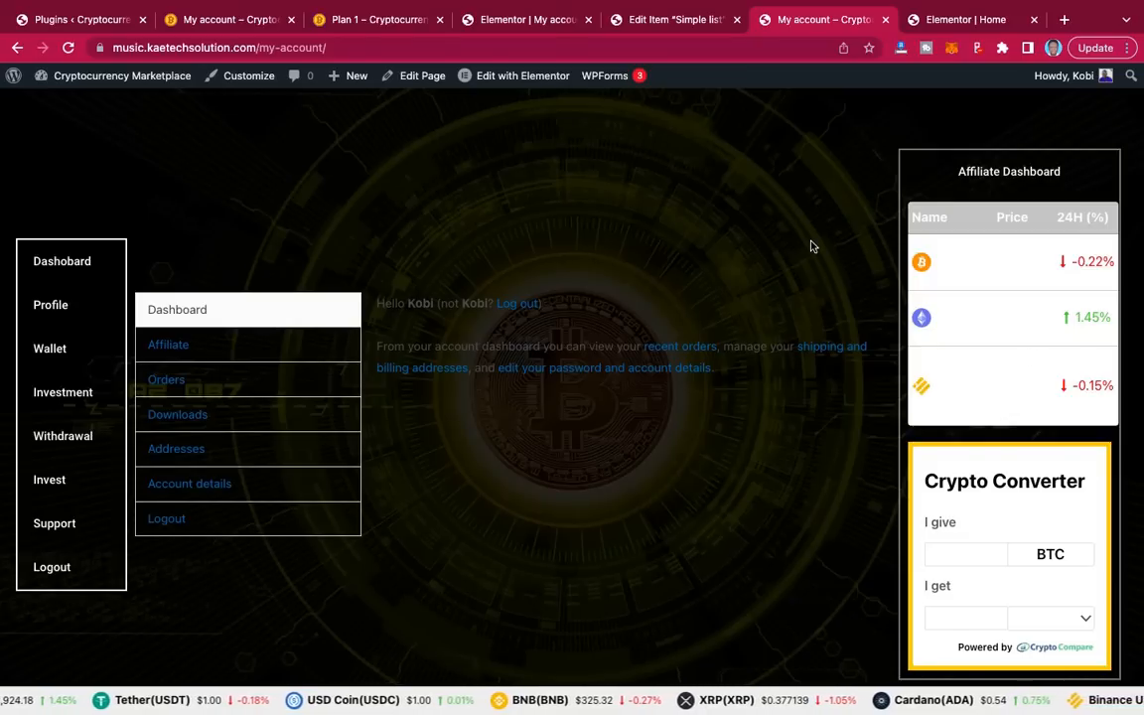
key("ctrl+shift+Tab")
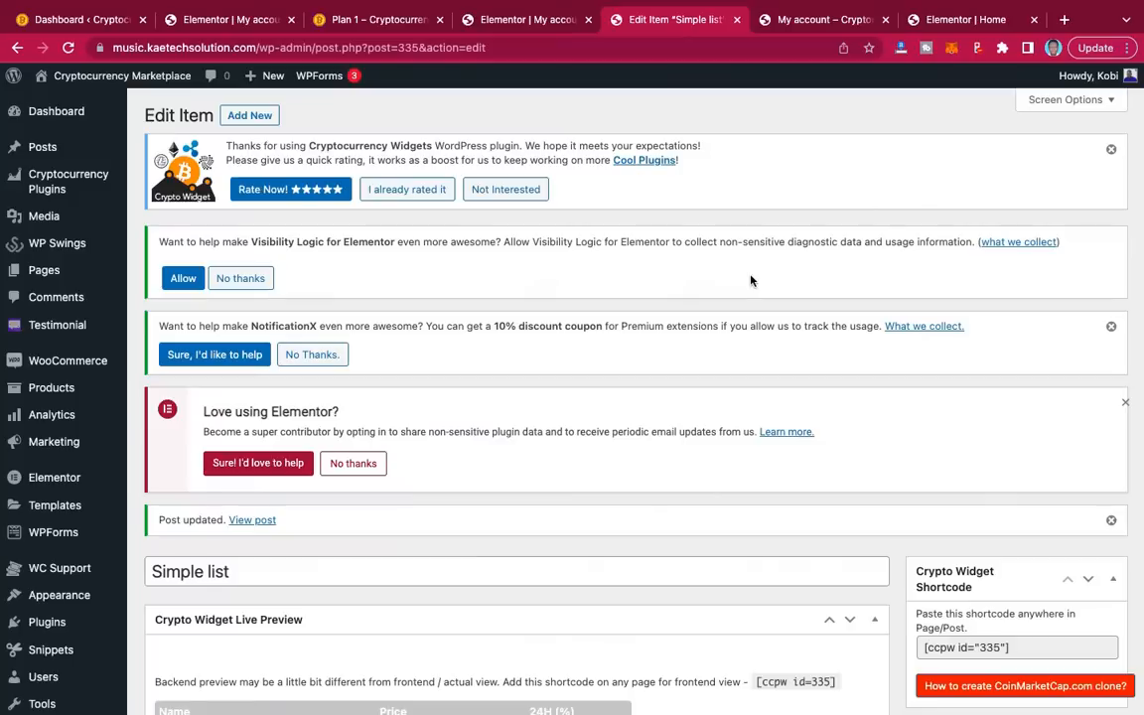
Step: Set the Simple list widget's background to black #000000, update it, and return to My account
scroll(518, 452, "down", 2)
scroll(518, 456, "down", 5)
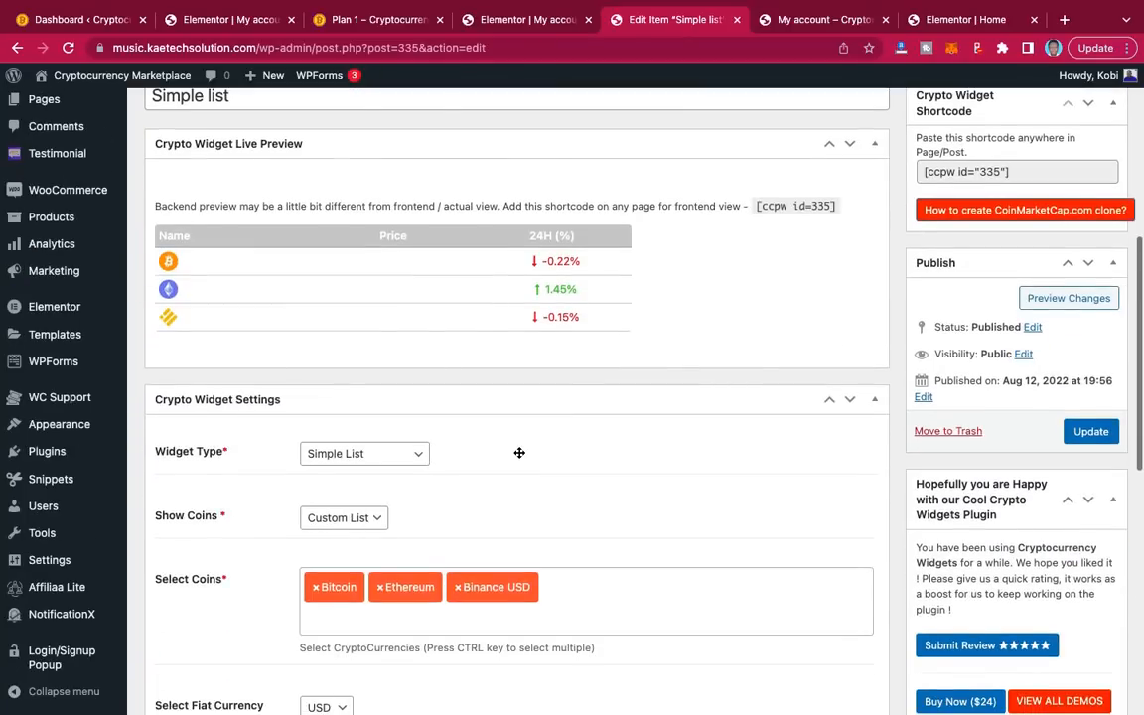
scroll(519, 456, "down", 3)
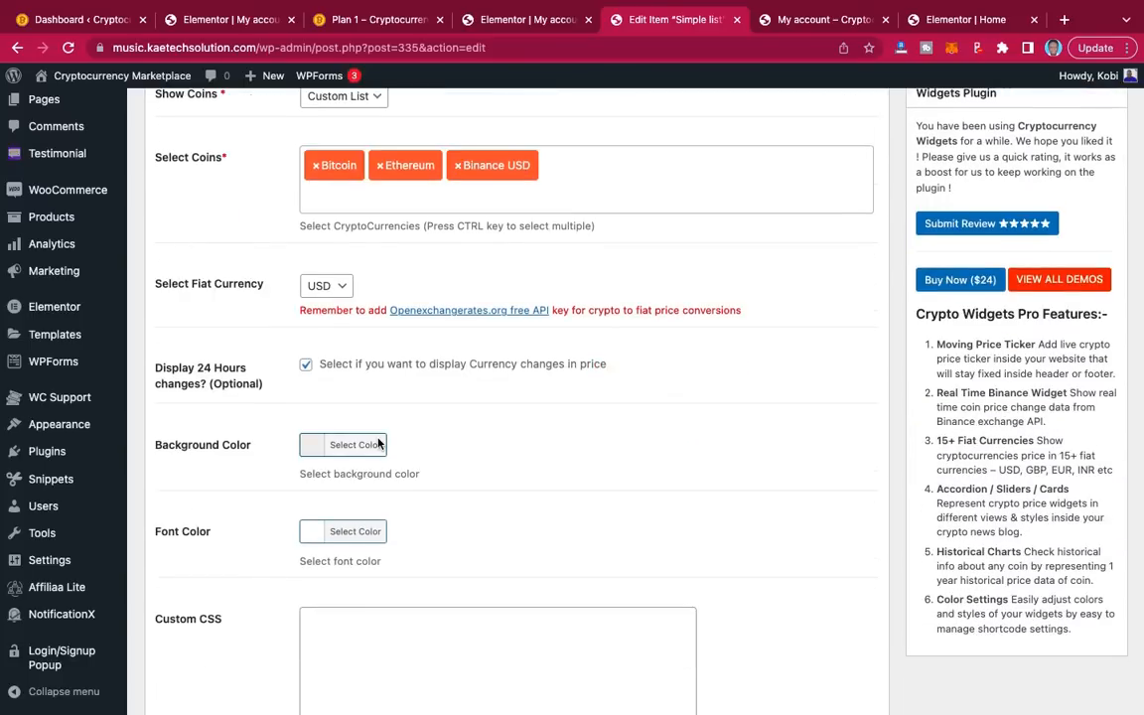
scroll(378, 444, "down", 1)
left_click(347, 360)
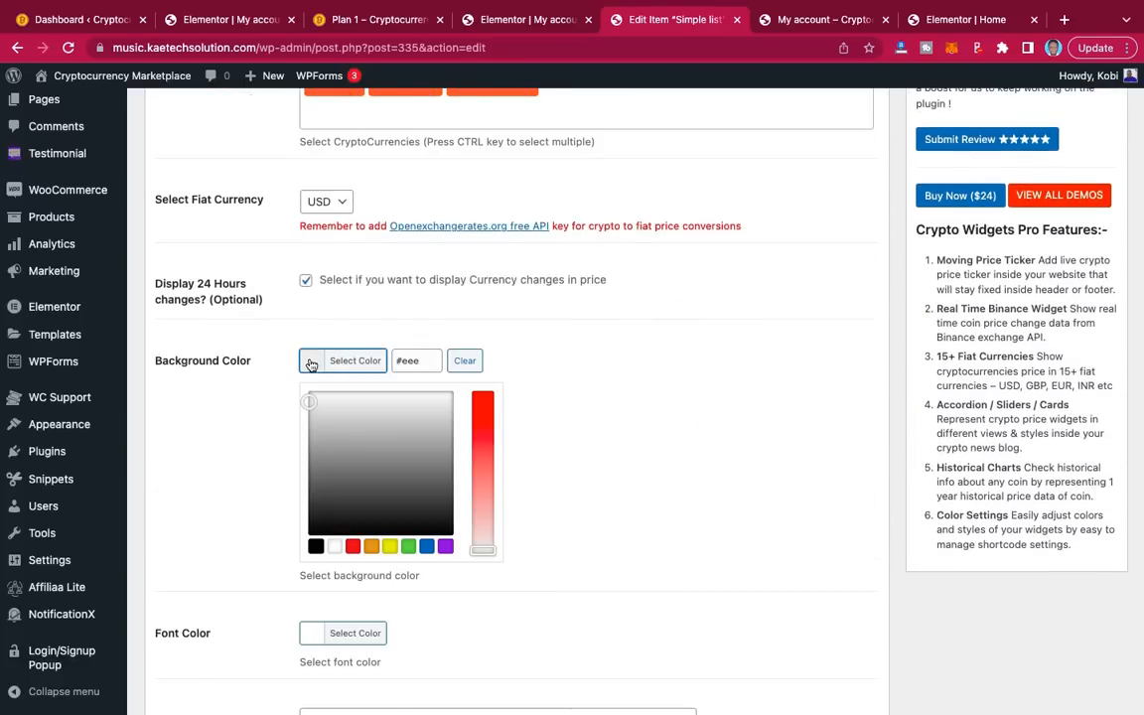
left_click(314, 547)
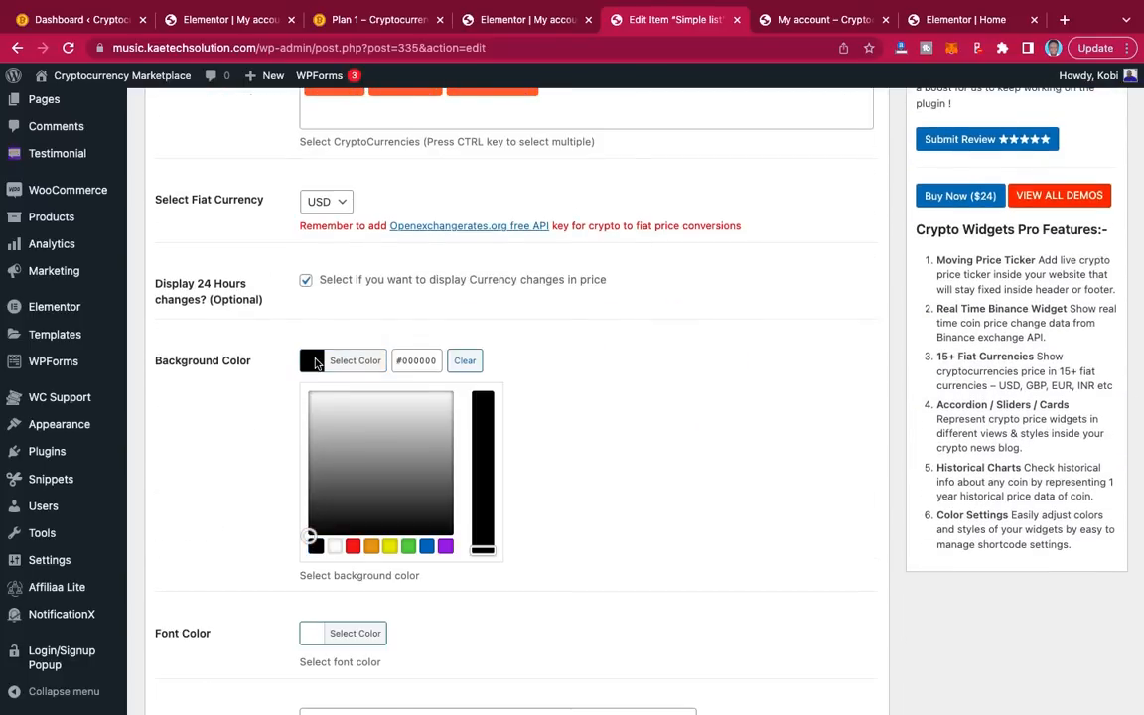
left_click(290, 402)
scroll(317, 365, "up", 6)
scroll(317, 366, "down", 3)
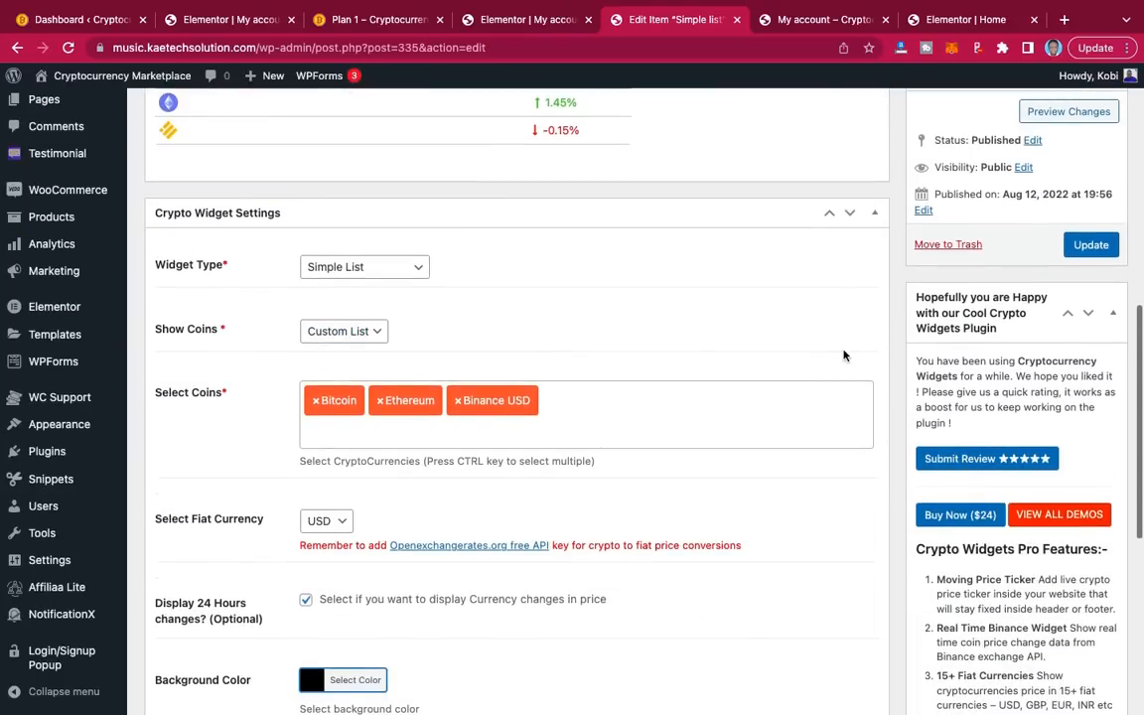
left_click(1090, 244)
scroll(670, 317, "up", 1)
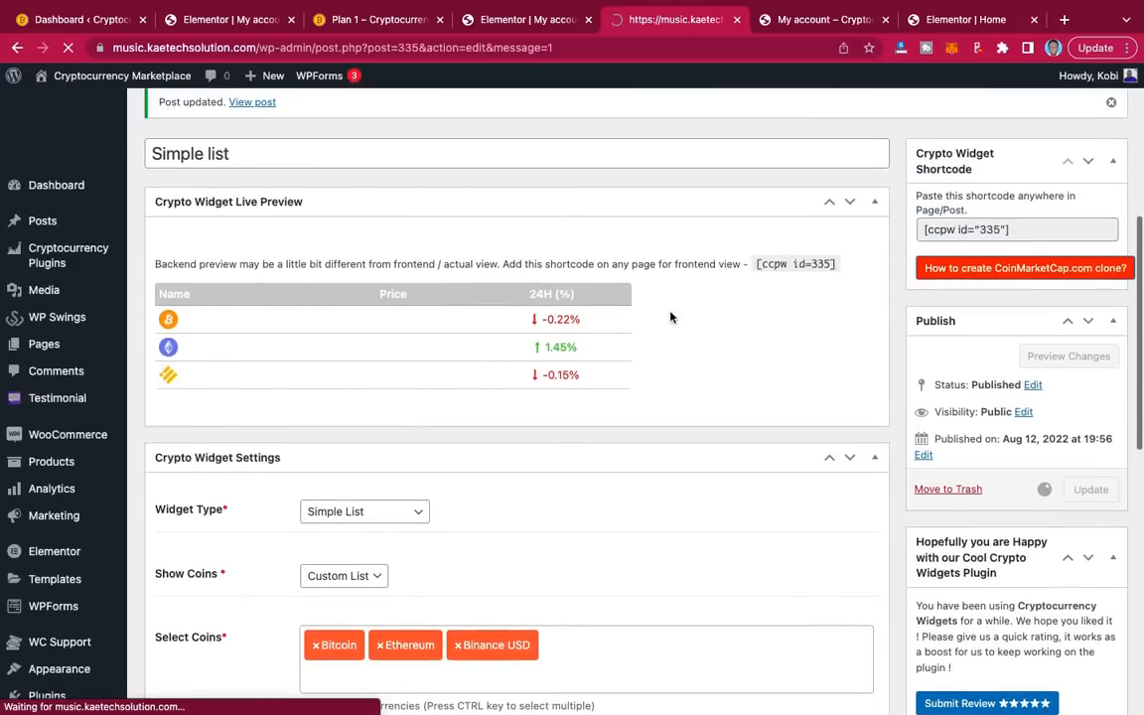
scroll(671, 317, "down", 4)
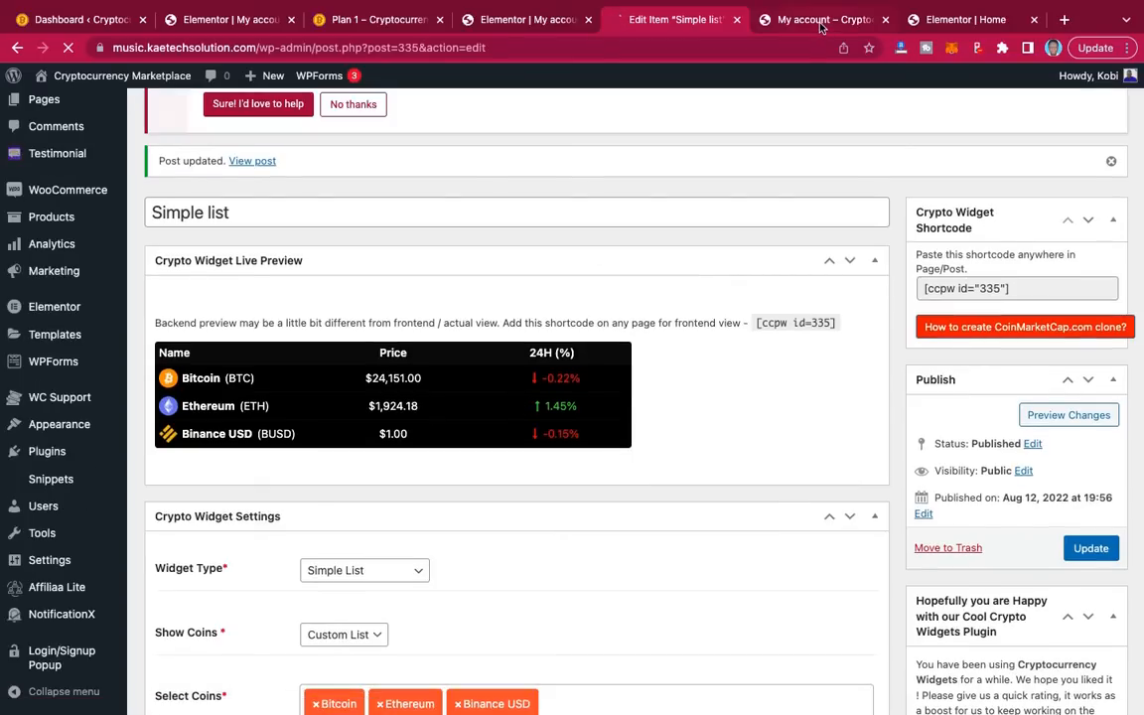
left_click(820, 20)
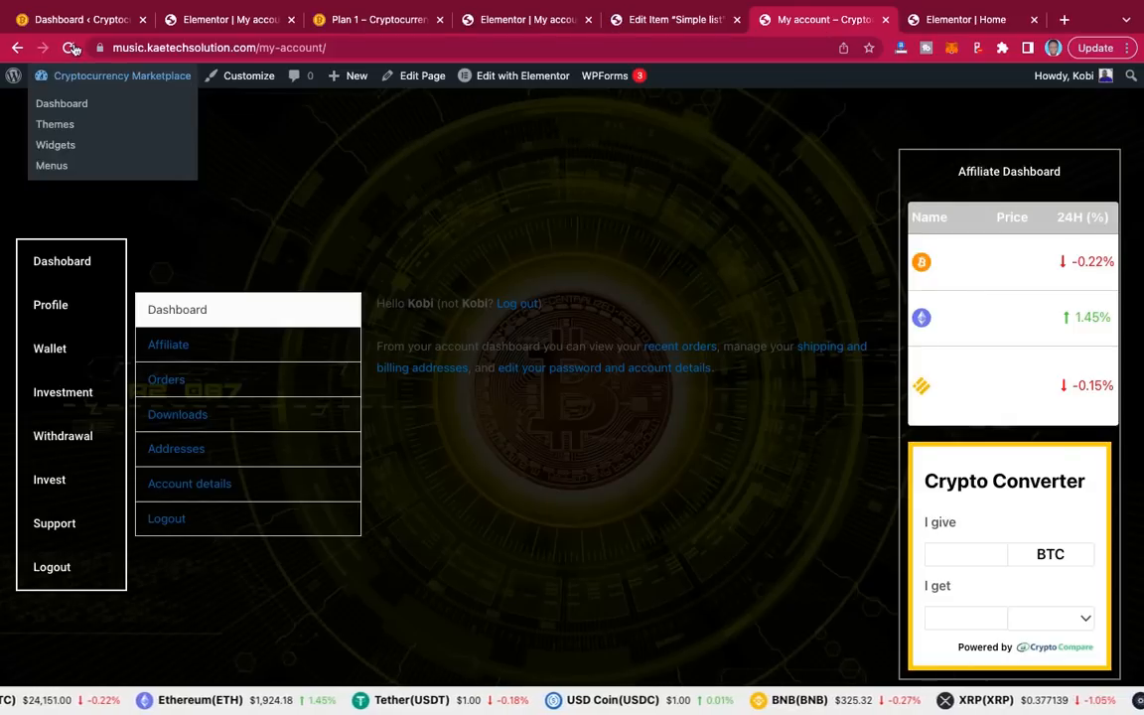
Step: Reload the My account page to show coin names and prices, test the Dashboard button, and return to Elementor
left_click(70, 48)
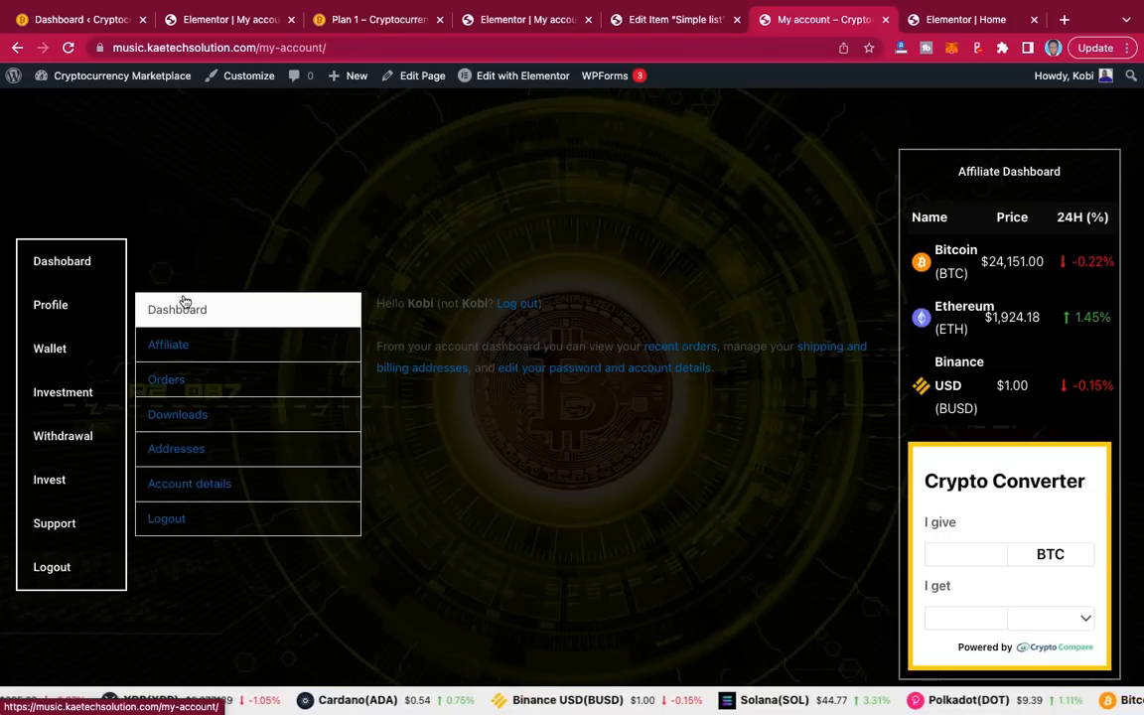
left_click(329, 47)
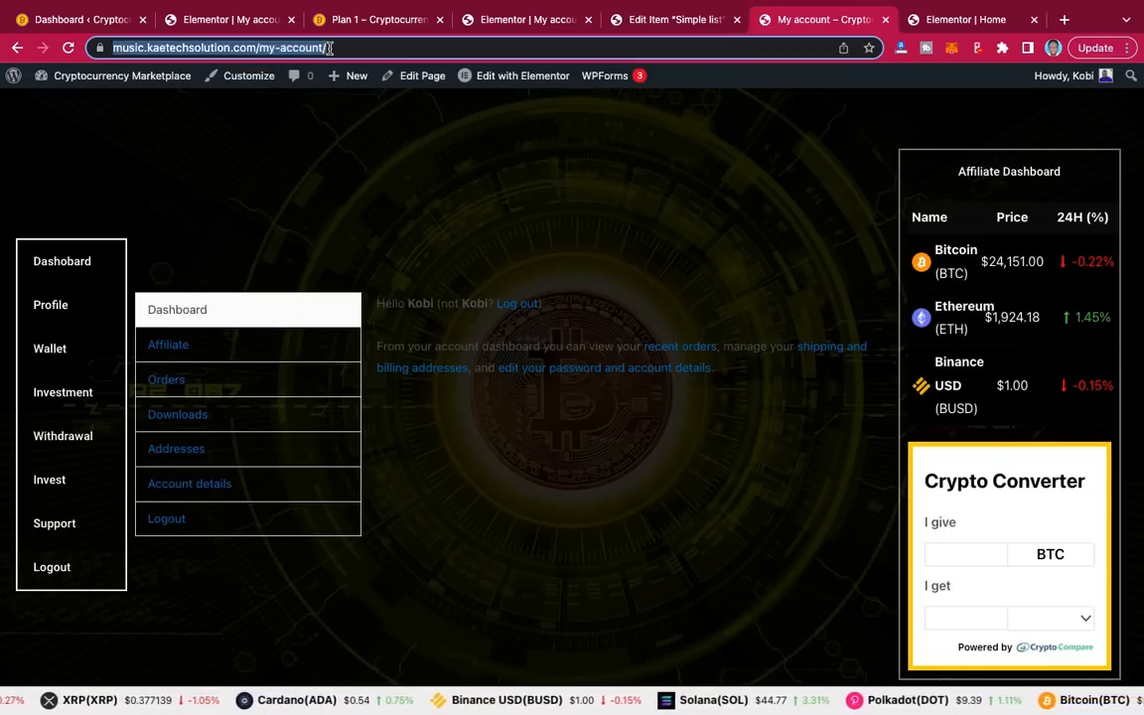
left_click(61, 269)
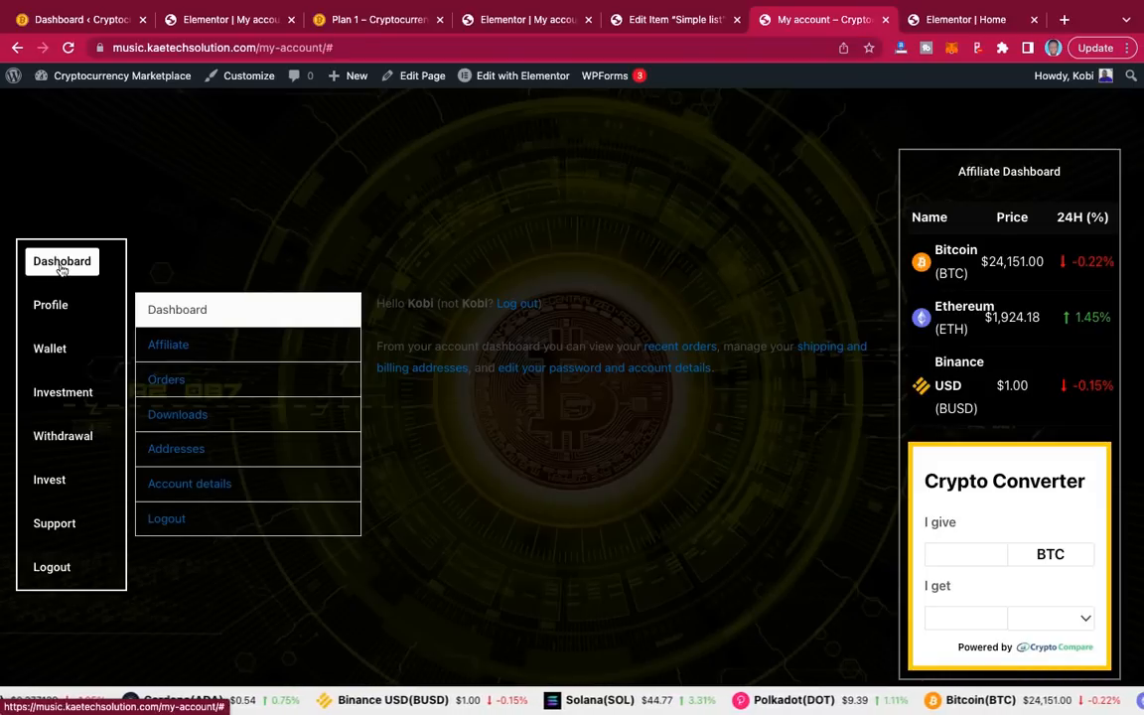
left_click(529, 19)
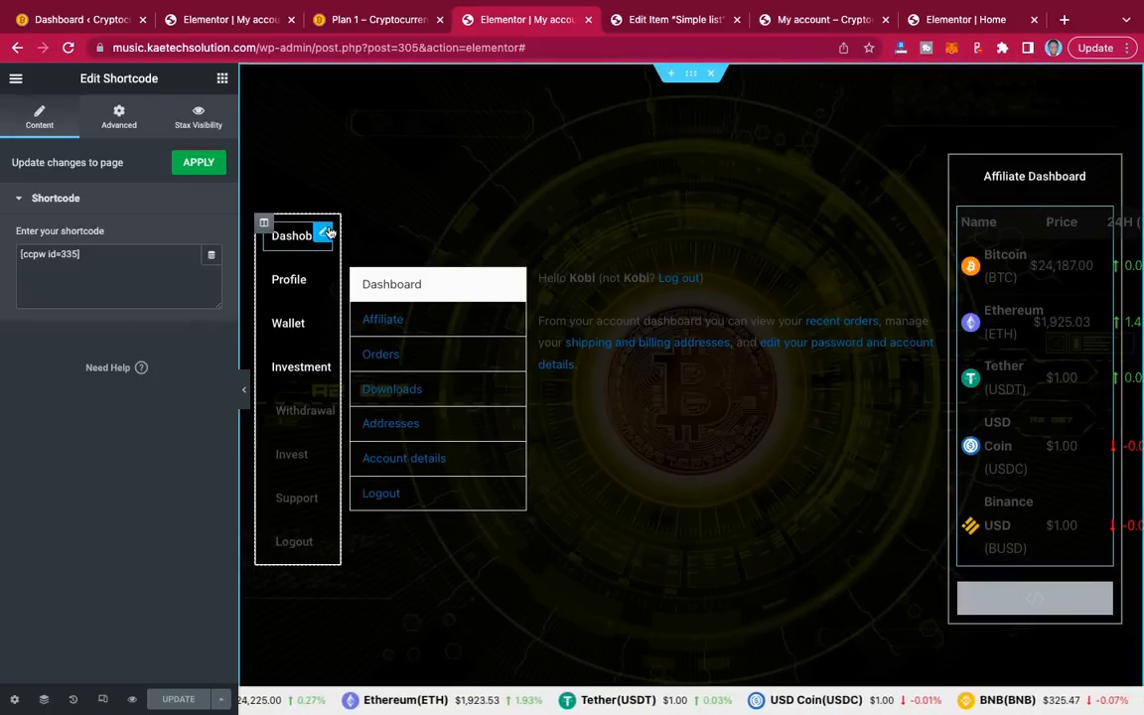
Step: Replace the sidebar Dashboard button's '#' link with the pasted my-account URL
left_click(326, 233)
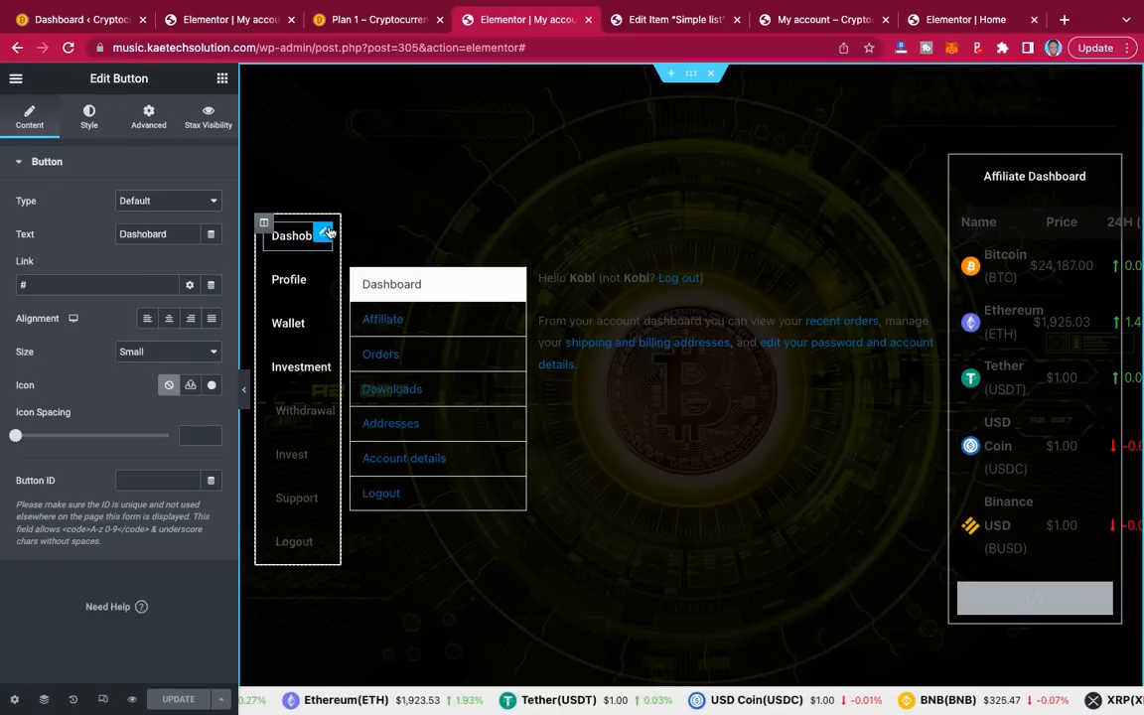
left_click(73, 283)
key("ctrl+v")
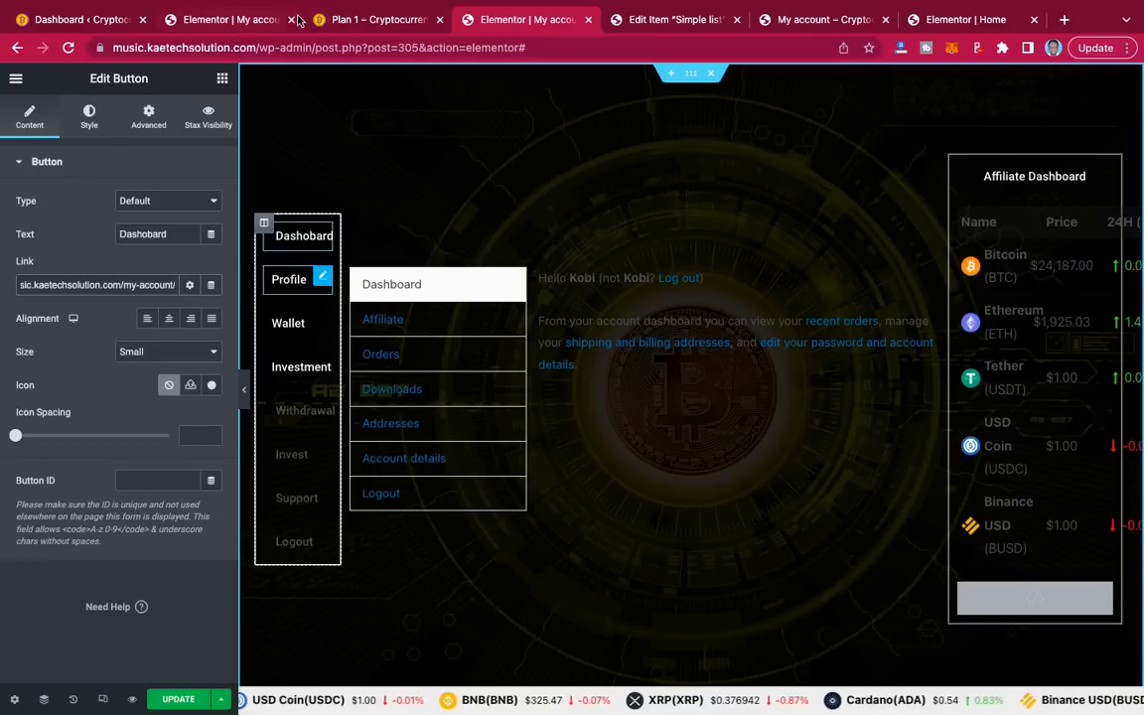
Step: On the live page, copy the Account details link address, then go back to the Elementor tab
left_click(833, 24)
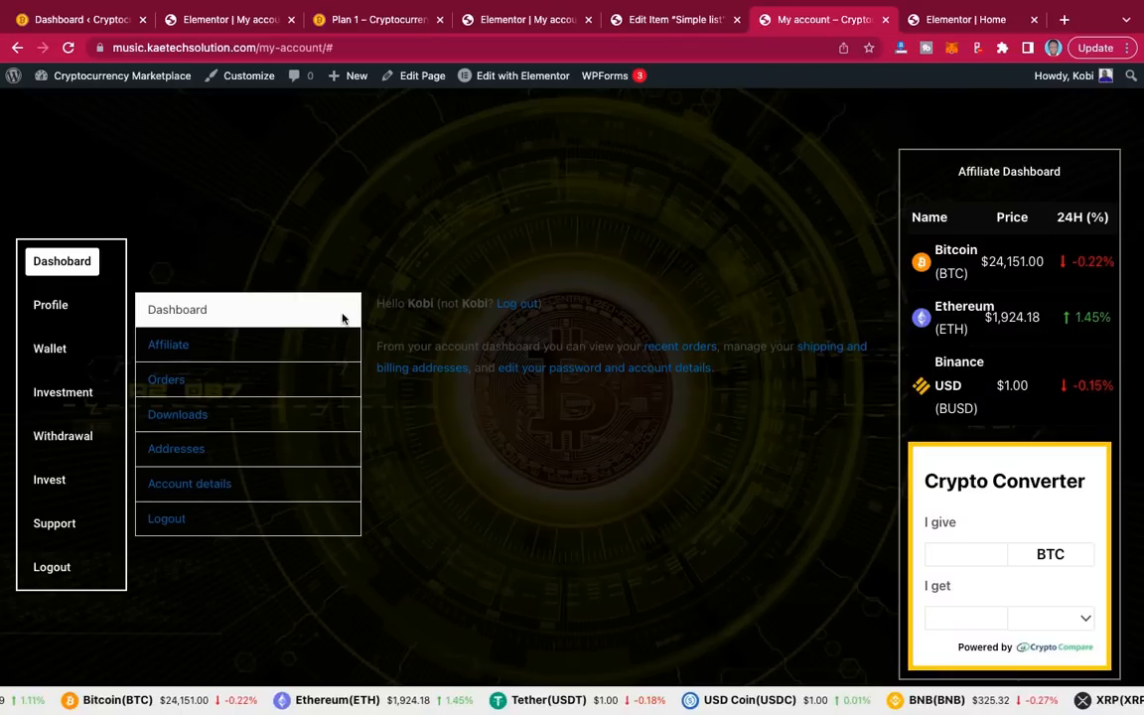
triple_click(182, 492)
right_click(187, 487)
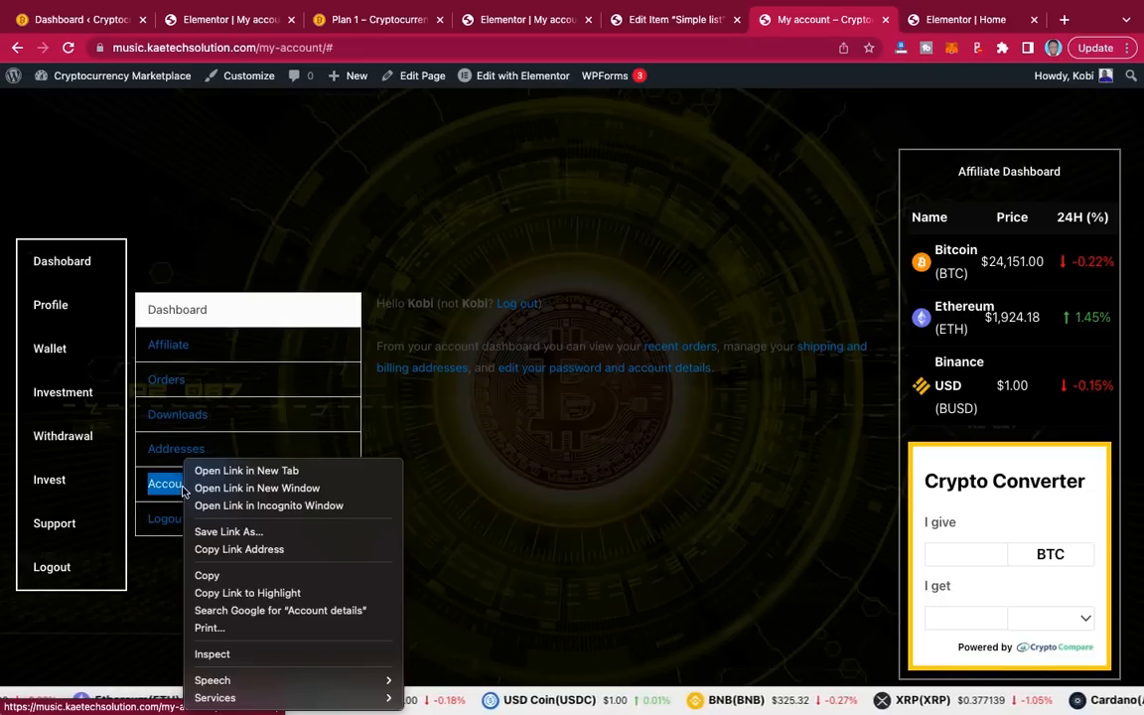
left_click(217, 550)
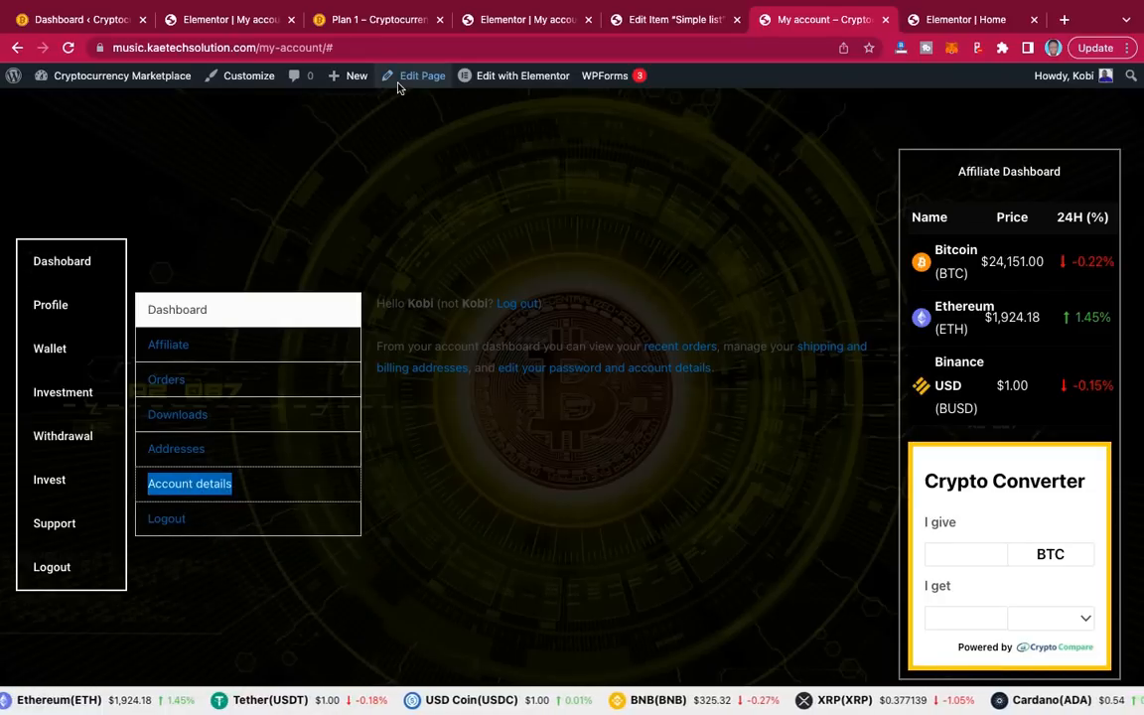
left_click(517, 22)
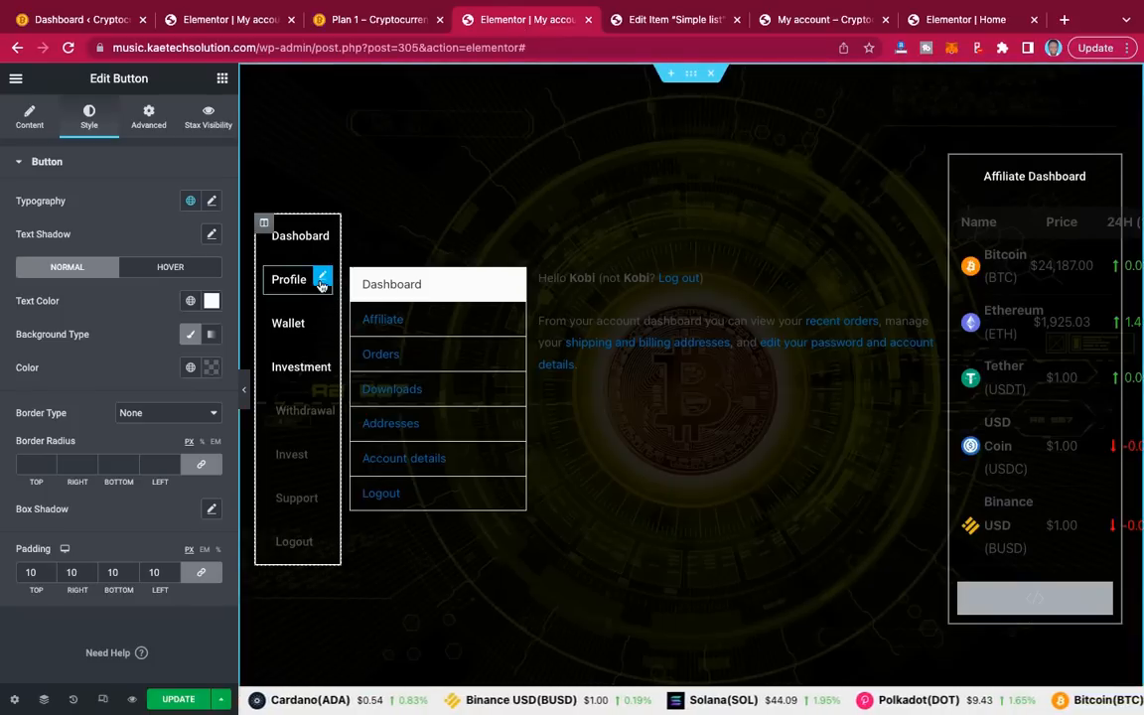
Step: Replace the Profile button's '#' link with the pasted edit-account URL
left_click(30, 129)
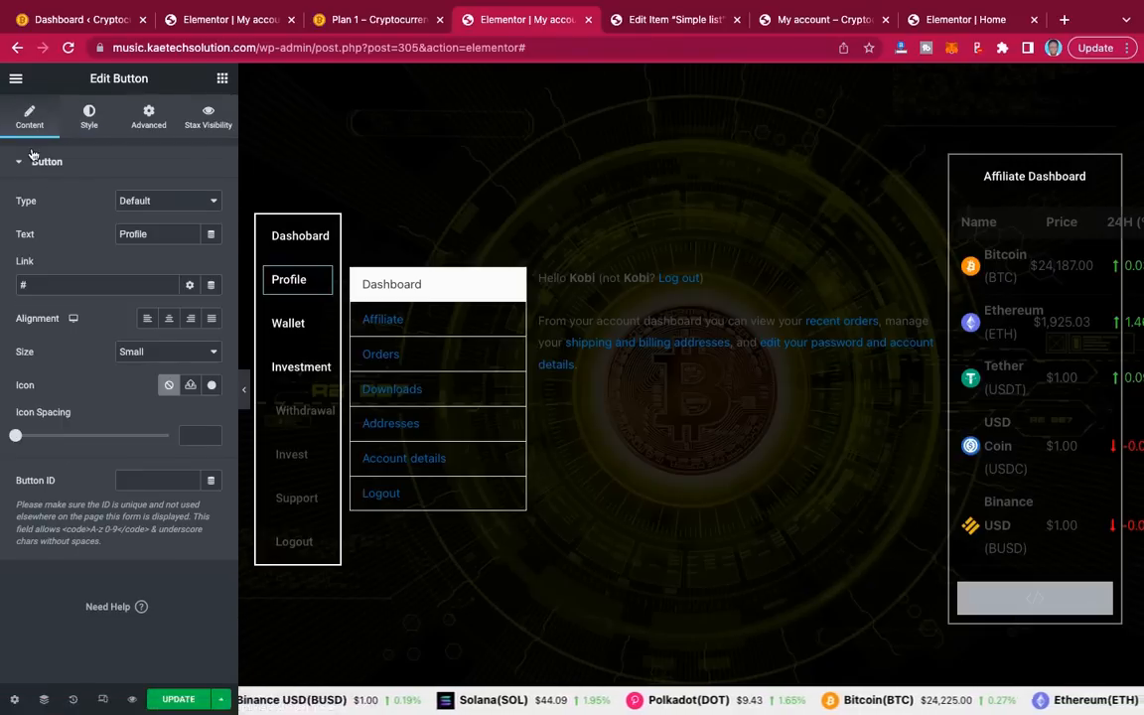
left_click_drag(58, 285, 6, 284)
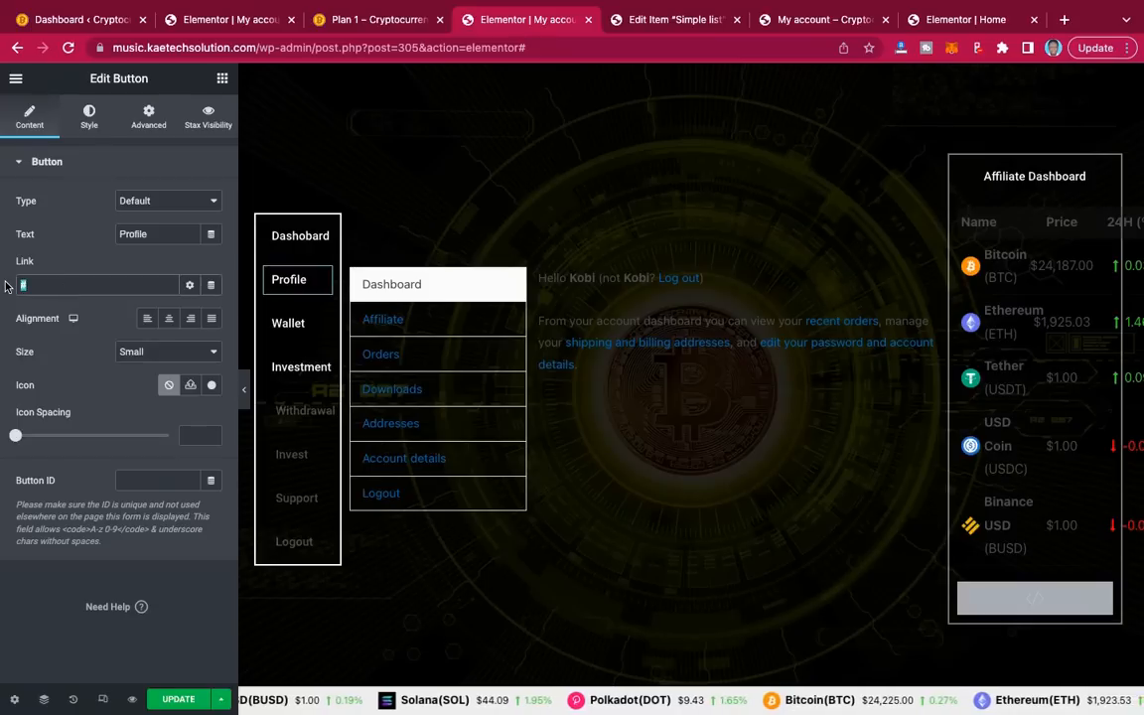
key("ctrl+v")
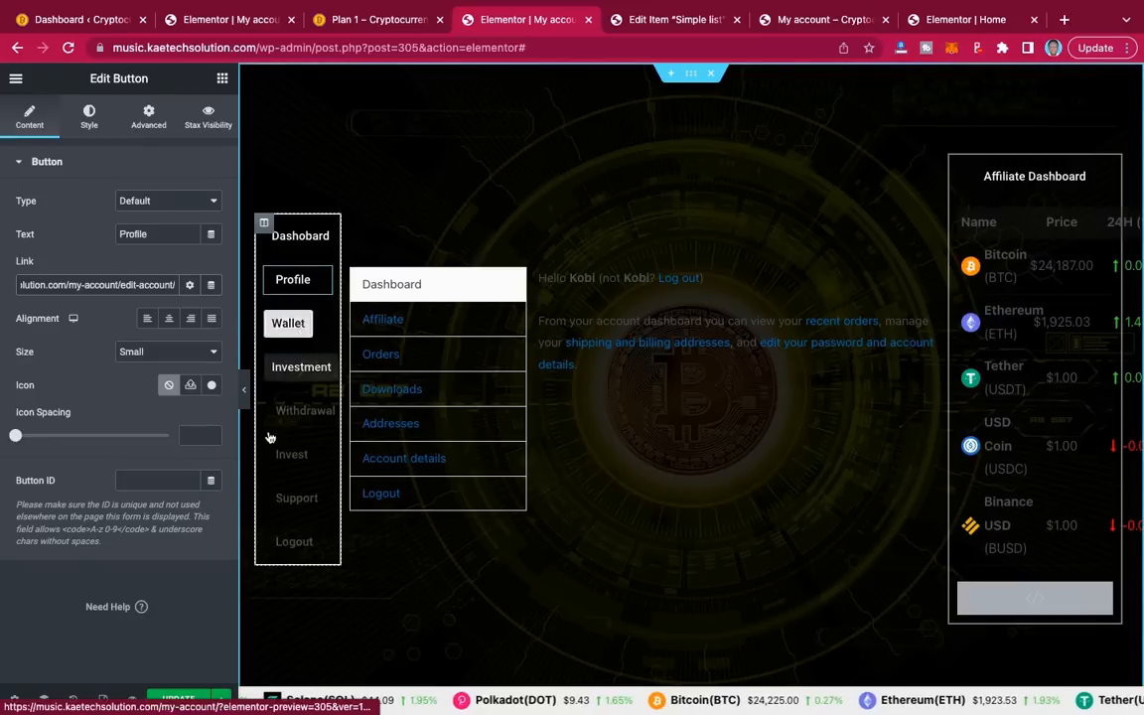
Step: Save the page with UPDATE, then bring up the Orders link's options on the live My account page
left_click(186, 706)
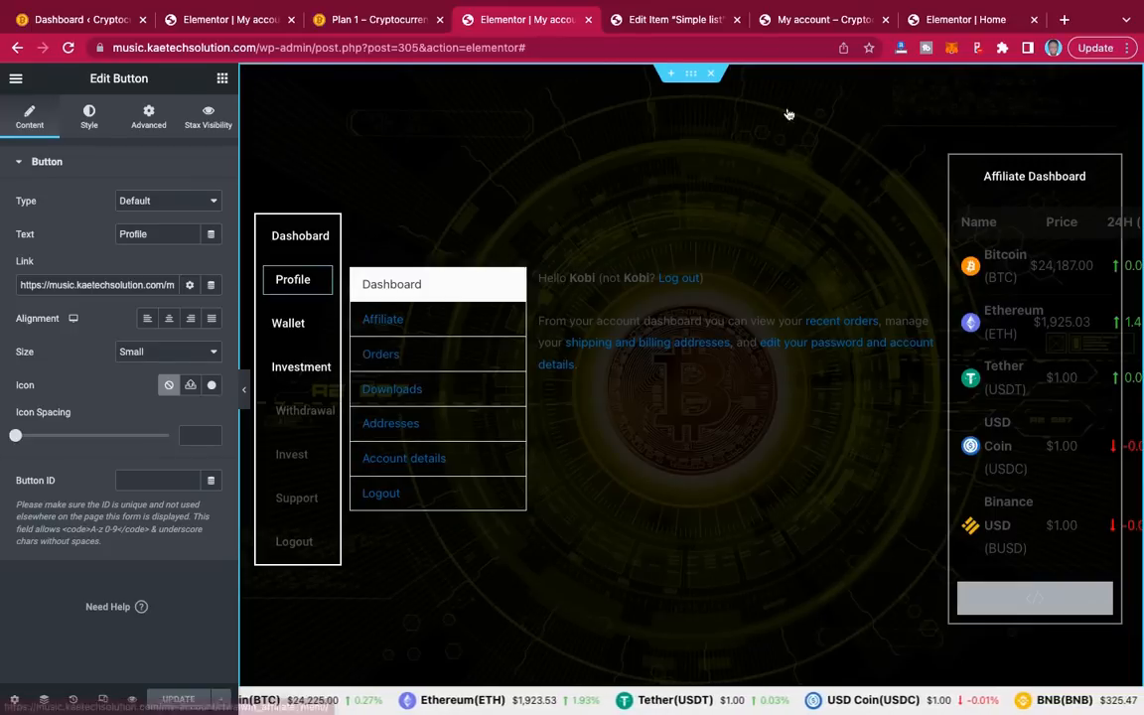
left_click(818, 22)
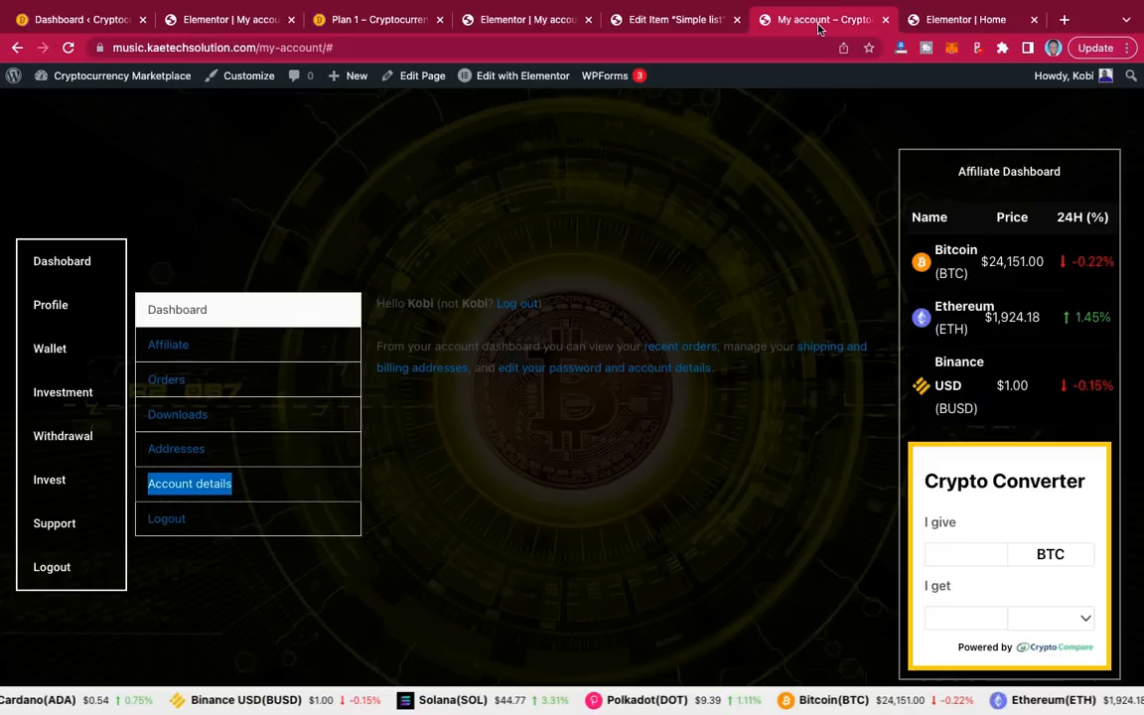
right_click(169, 382)
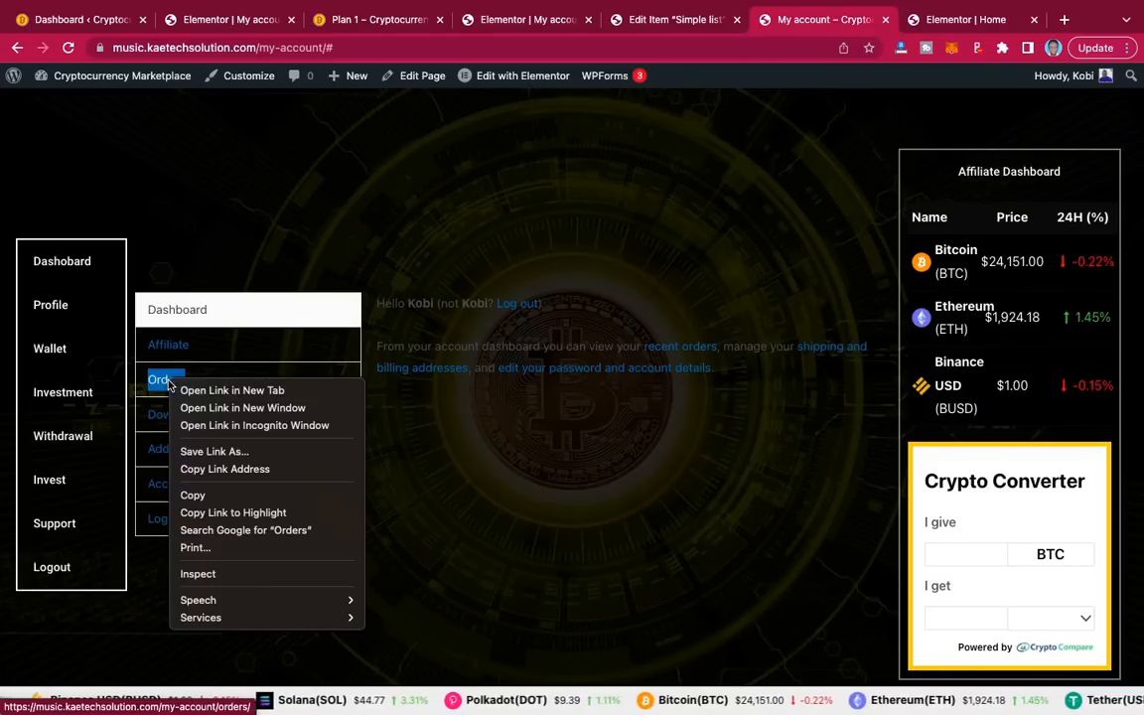
Step: Copy the Orders link address and paste it as the Investment button's link in place of '#'
left_click(216, 476)
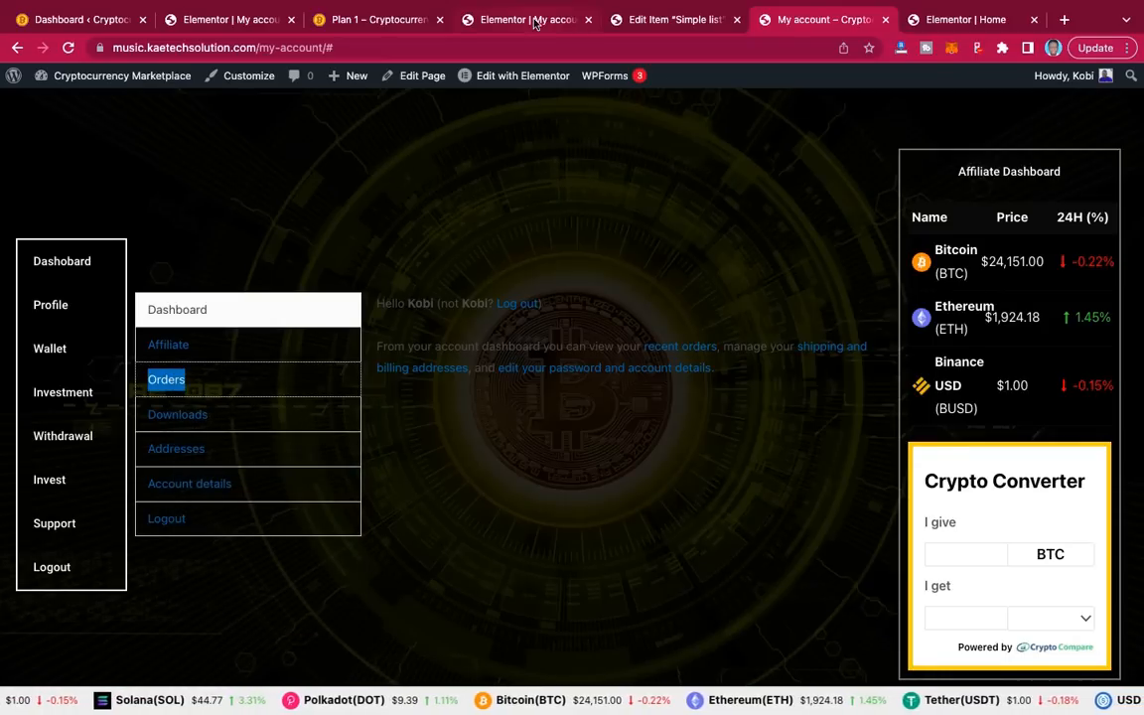
left_click(567, 27)
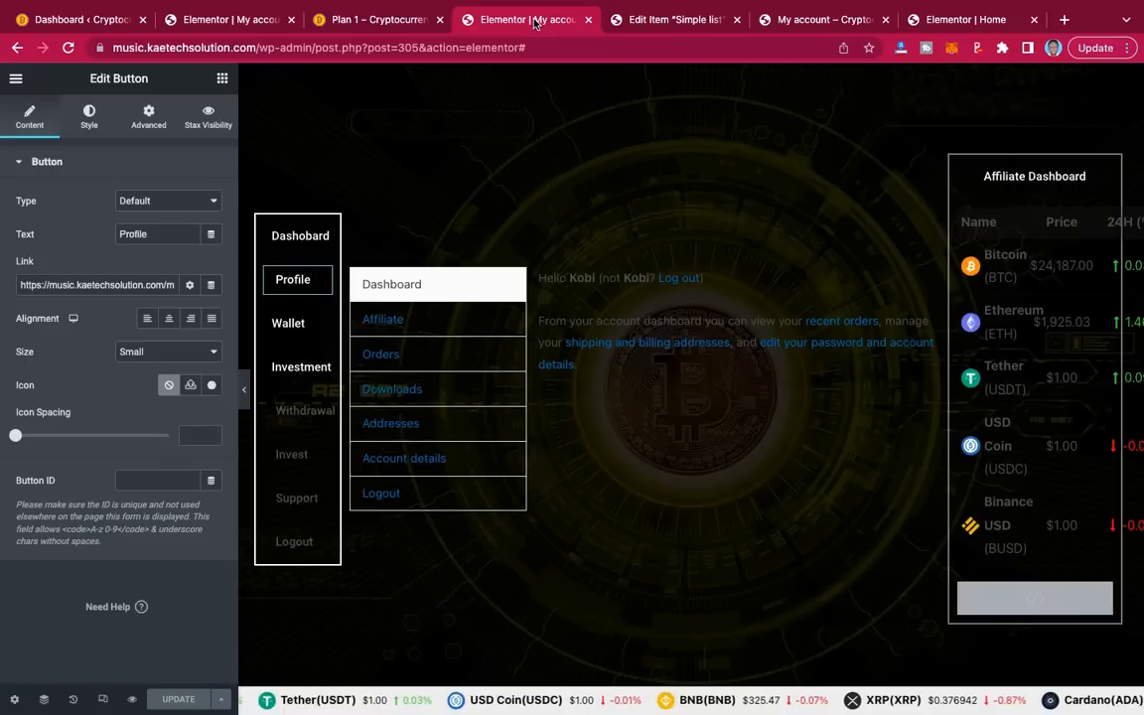
left_click(323, 366)
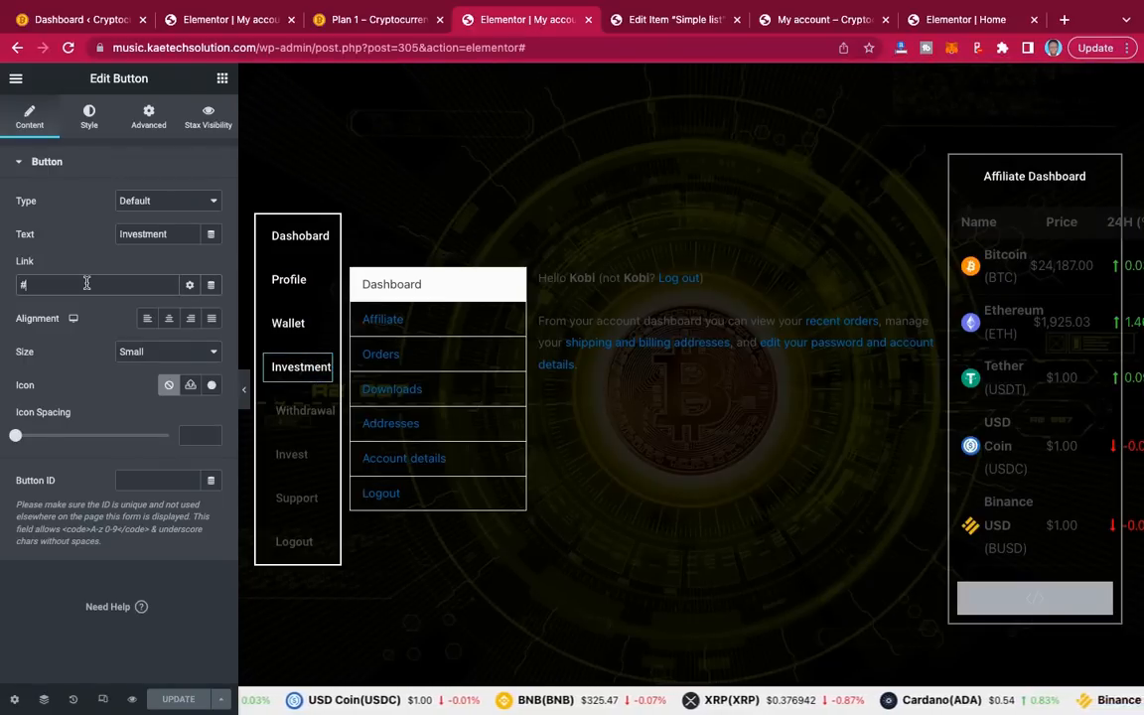
left_click(87, 284)
key("ctrl+a")
key("BackSpace")
key("ctrl+v")
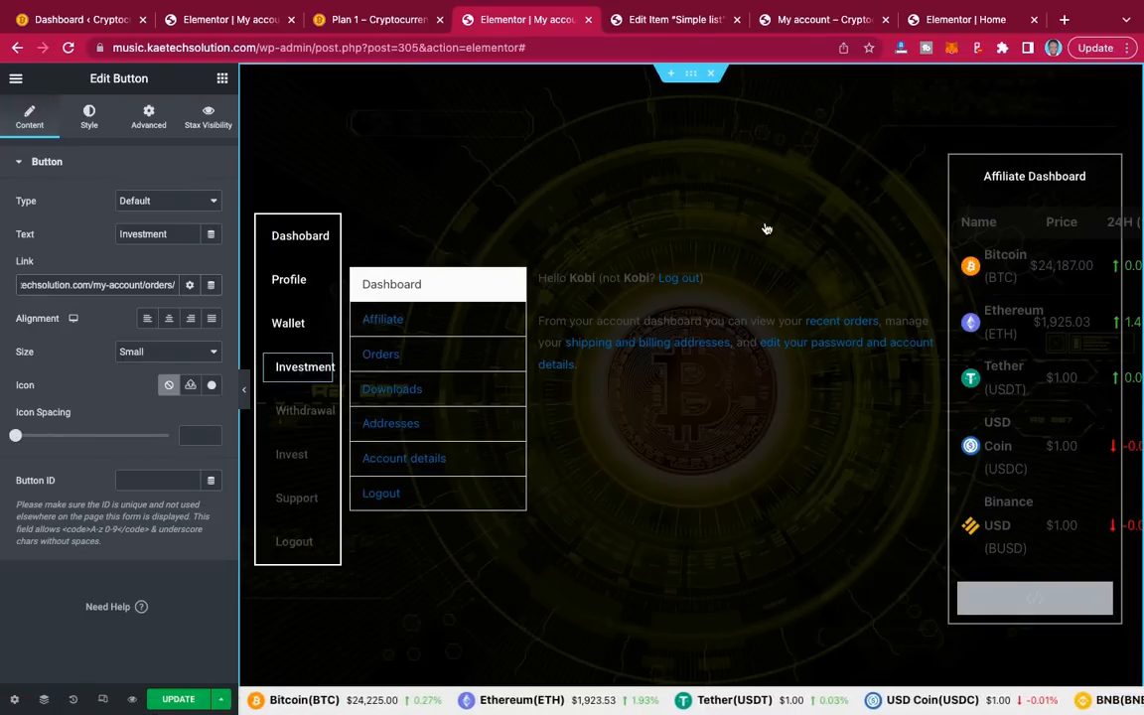
left_click(811, 22)
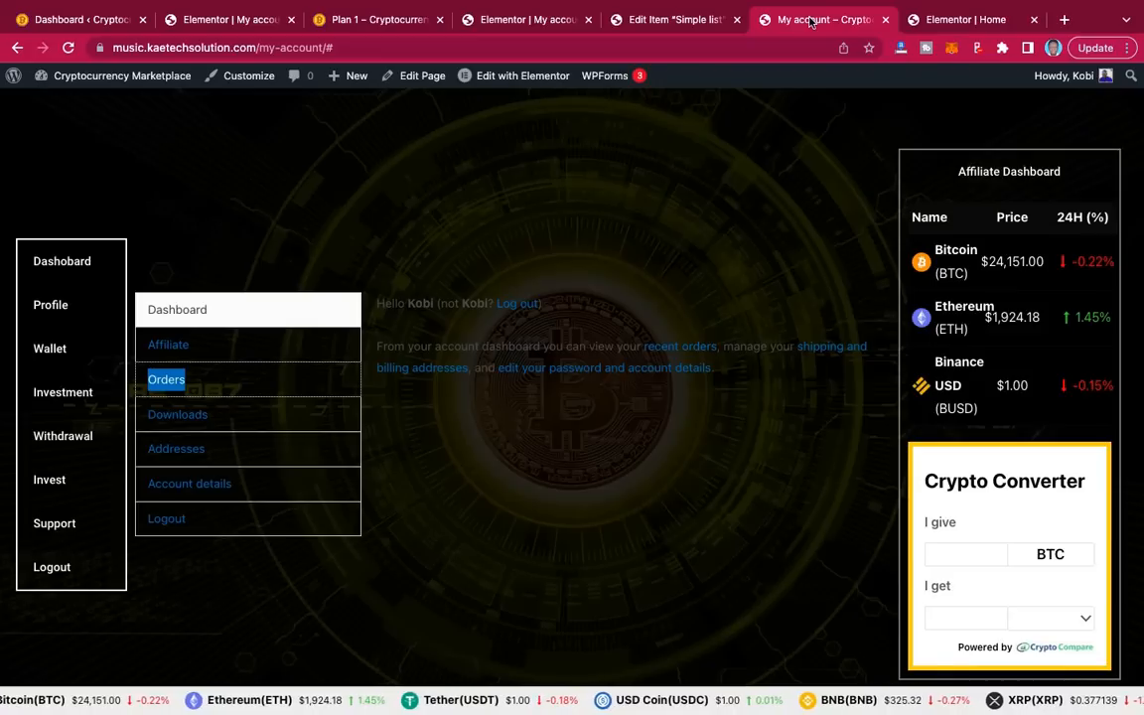
Step: Copy the live Logout link address, paste it into the Logout button's Link, and save with UPDATE
right_click(167, 520)
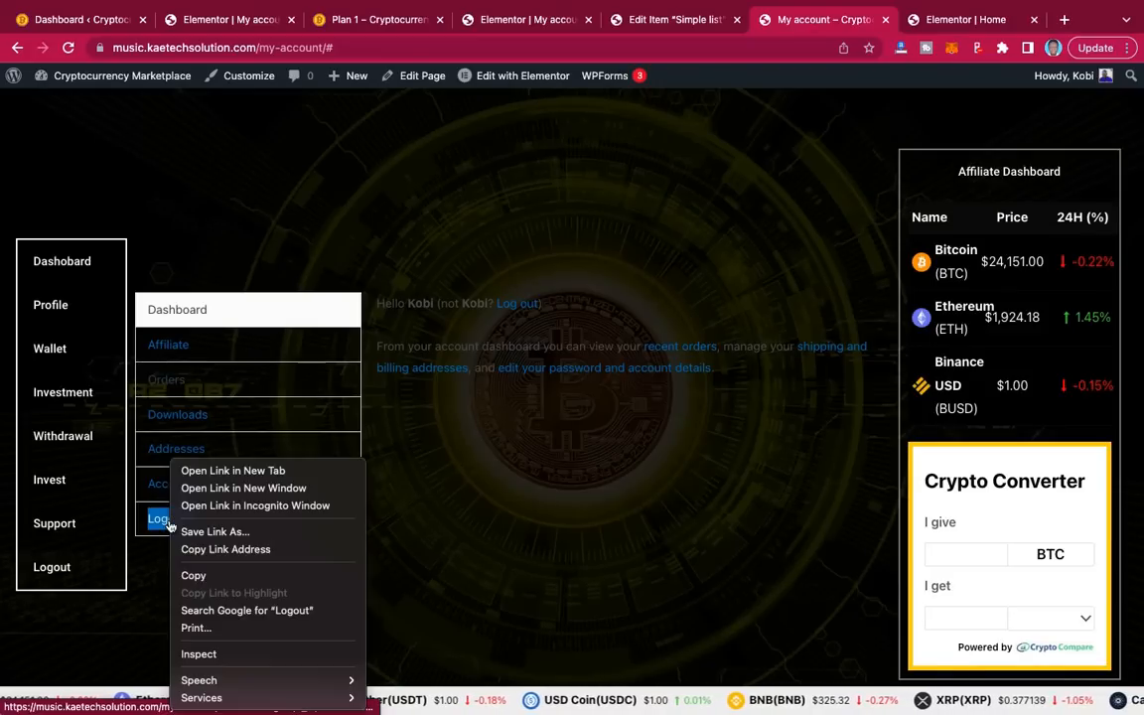
left_click(220, 552)
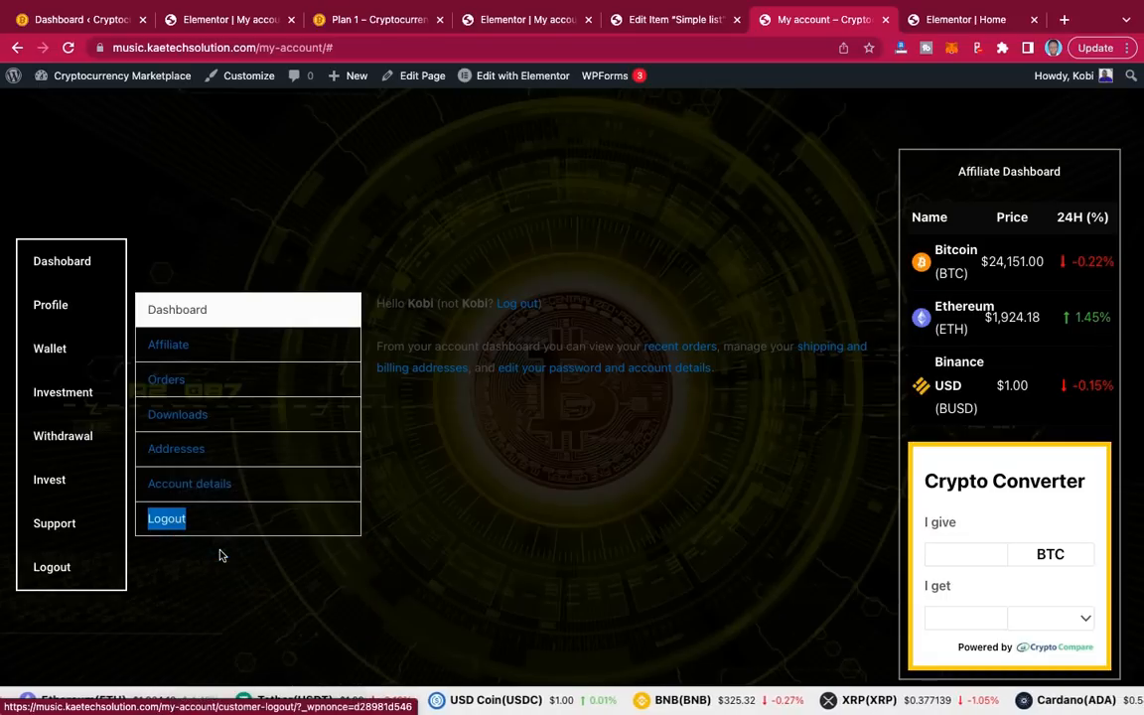
left_click(524, 19)
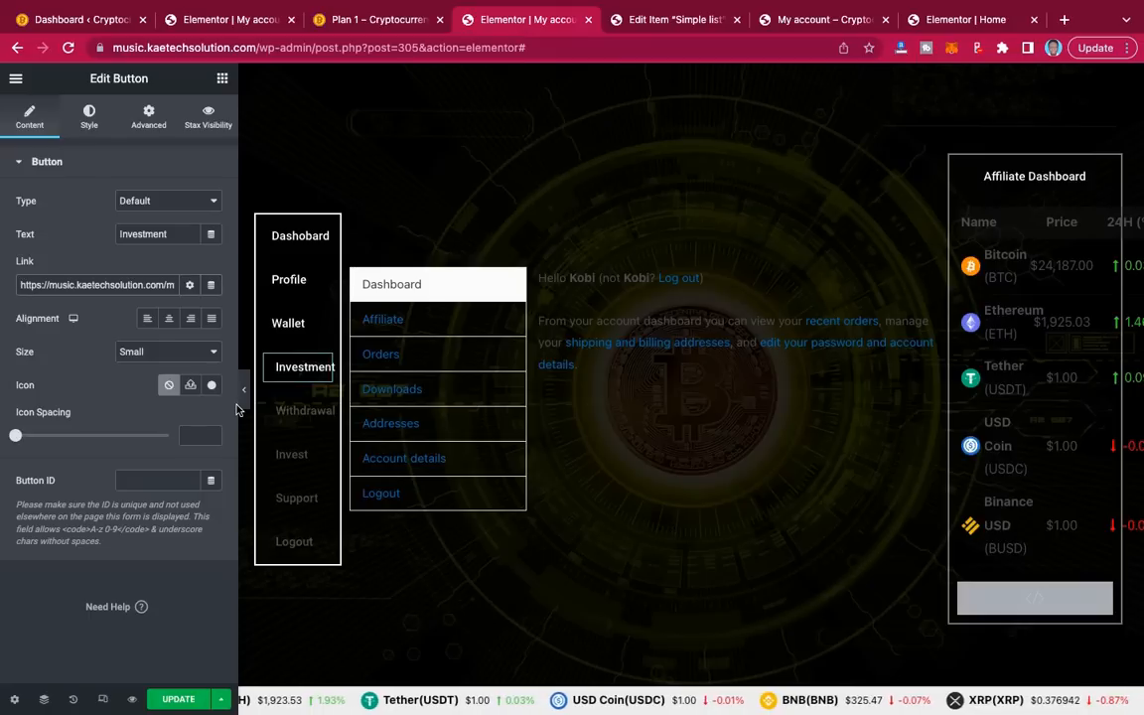
left_click(322, 545)
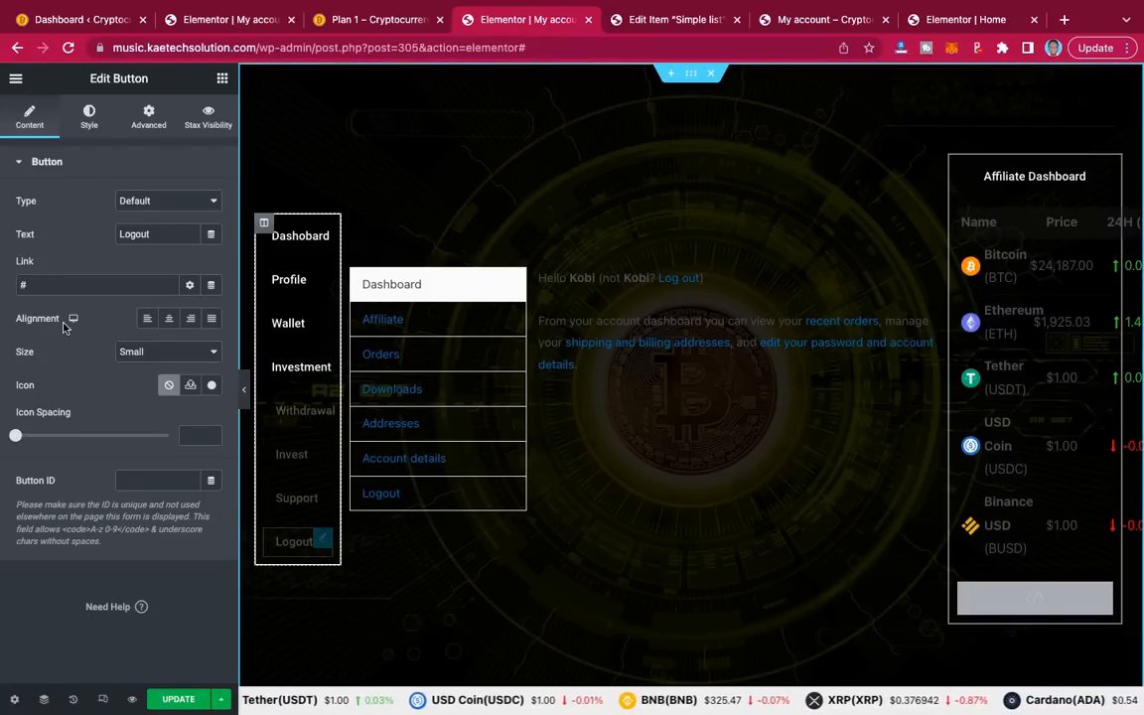
left_click_drag(40, 286, 9, 283)
key("super+v")
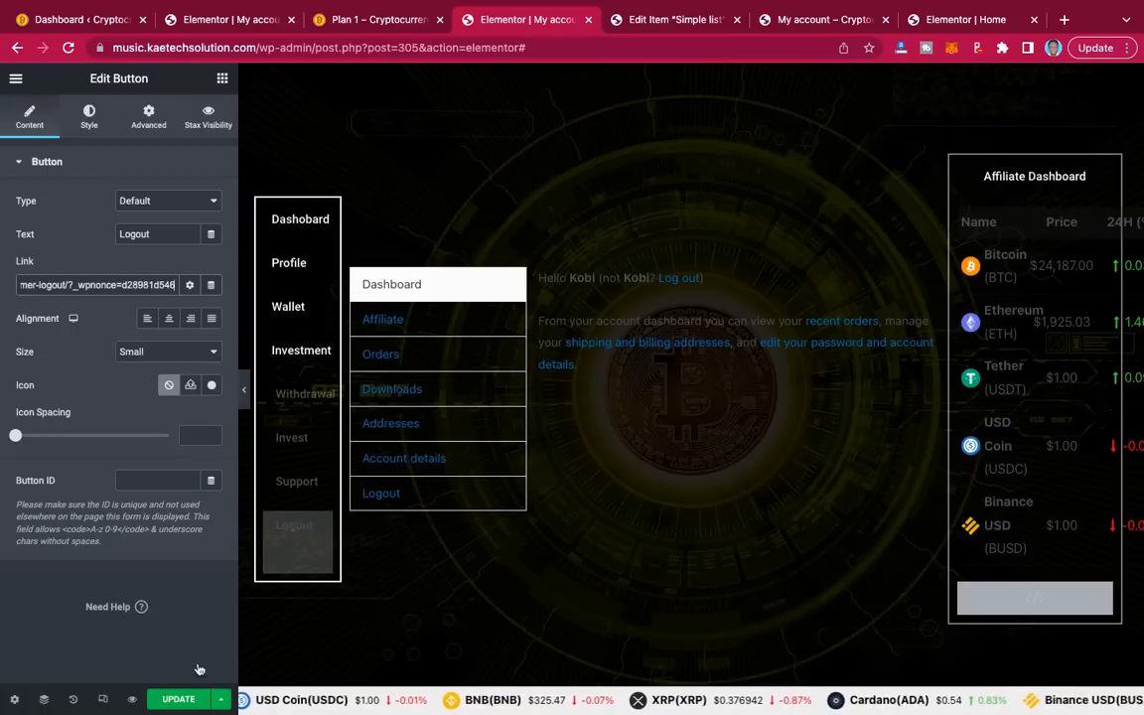
left_click(180, 700)
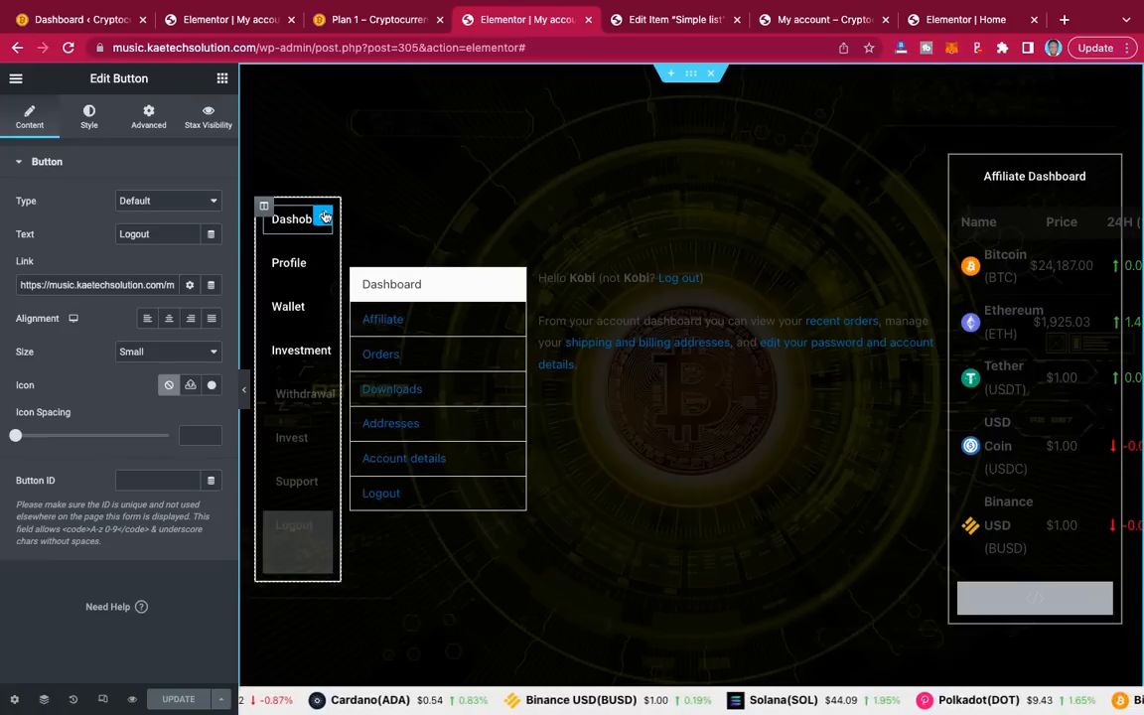
Step: Set the Dashobard button's Advanced margin to 10 px top and 10 px bottom
left_click(323, 216)
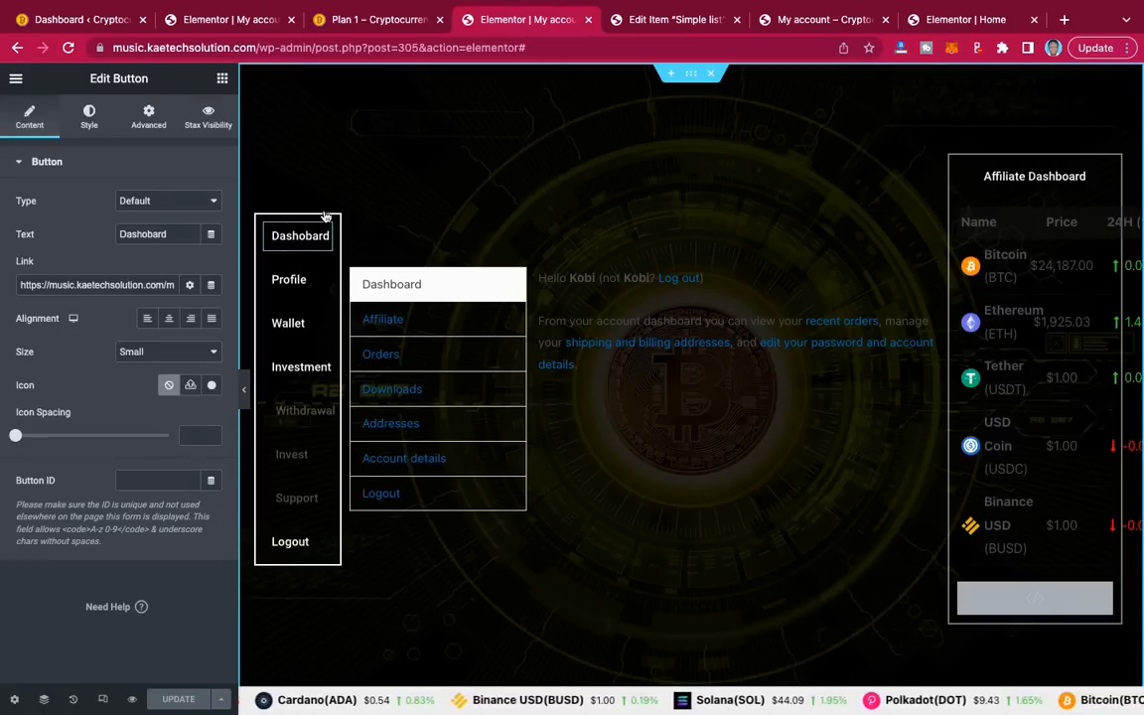
left_click(207, 117)
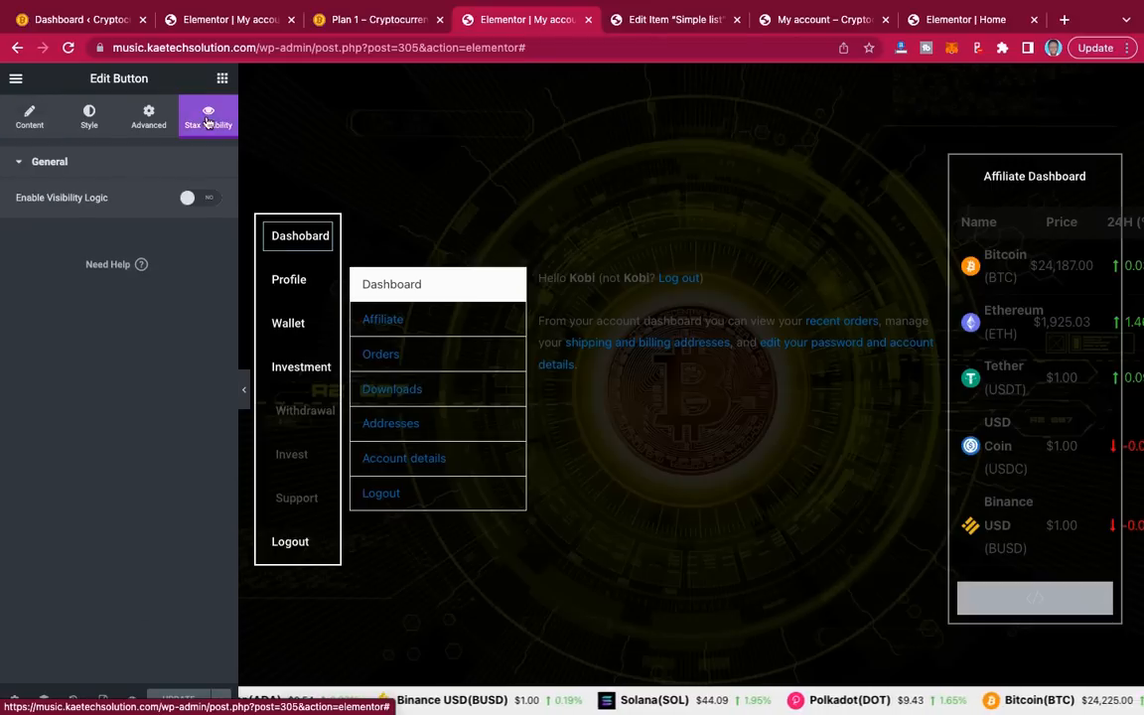
left_click(152, 118)
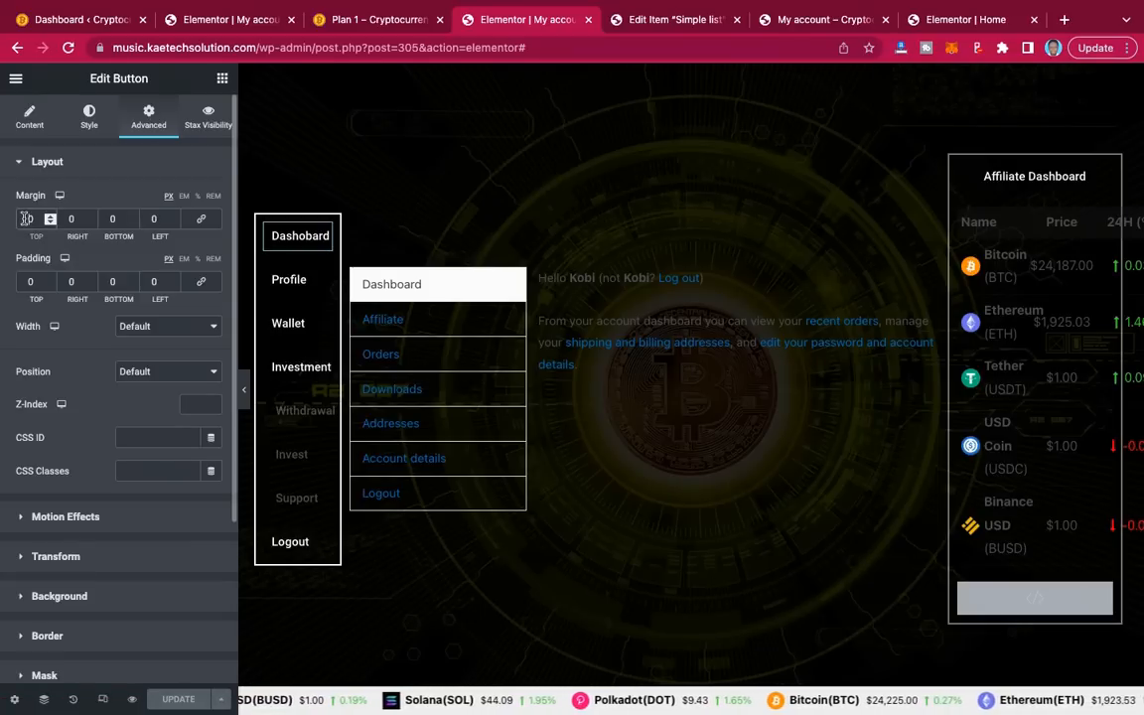
type("2")
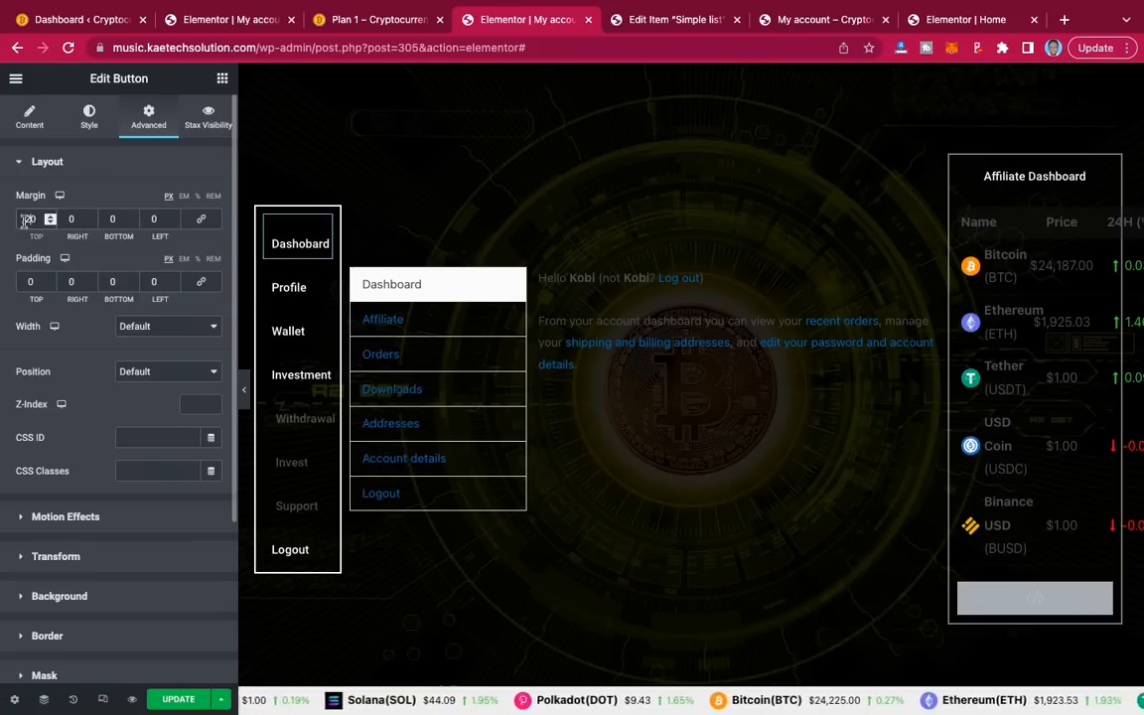
left_click(110, 219)
type("2")
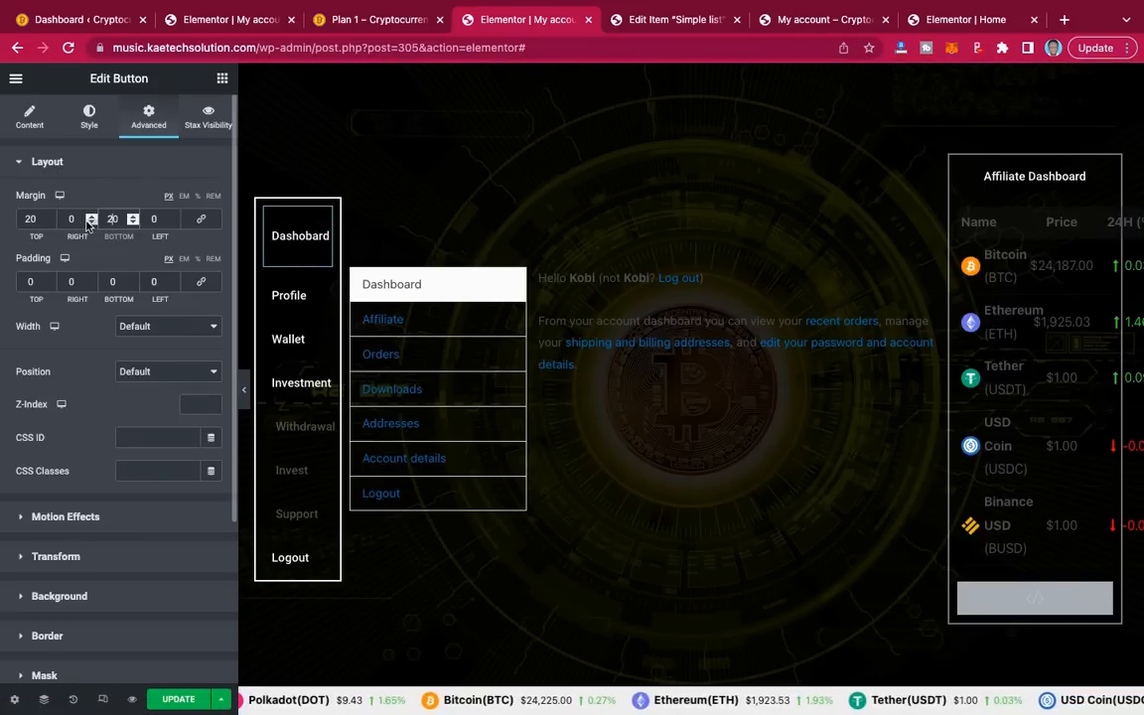
key("BackSpace")
type("1")
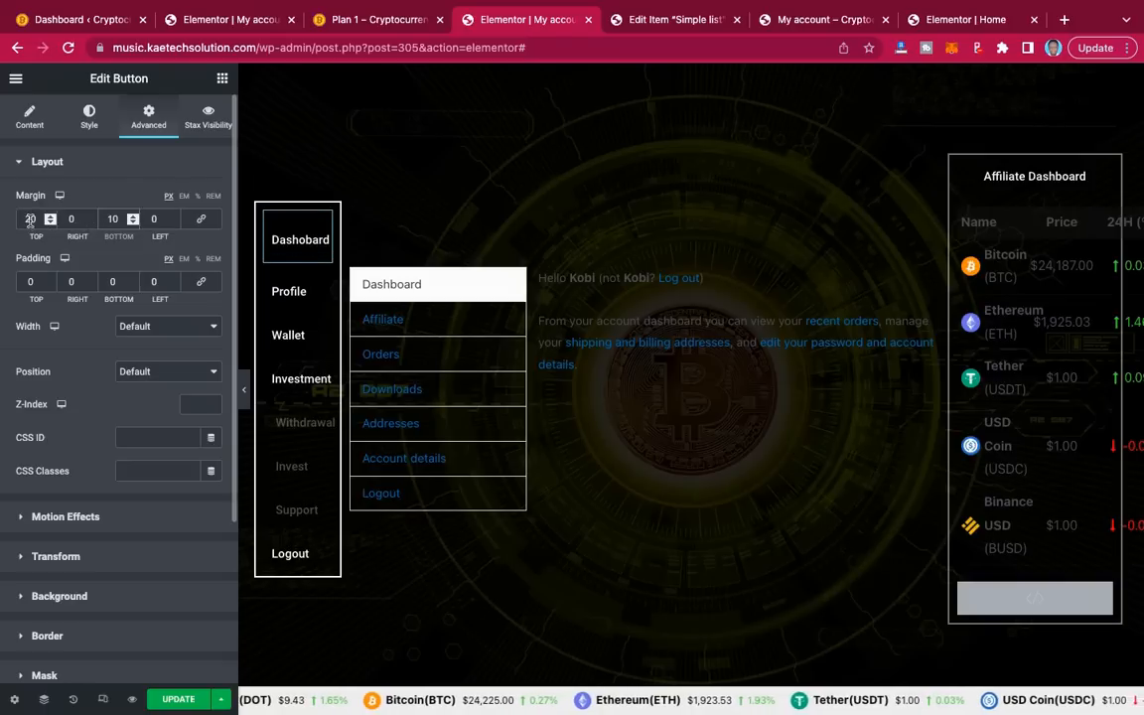
left_click(31, 219)
key("BackSpace")
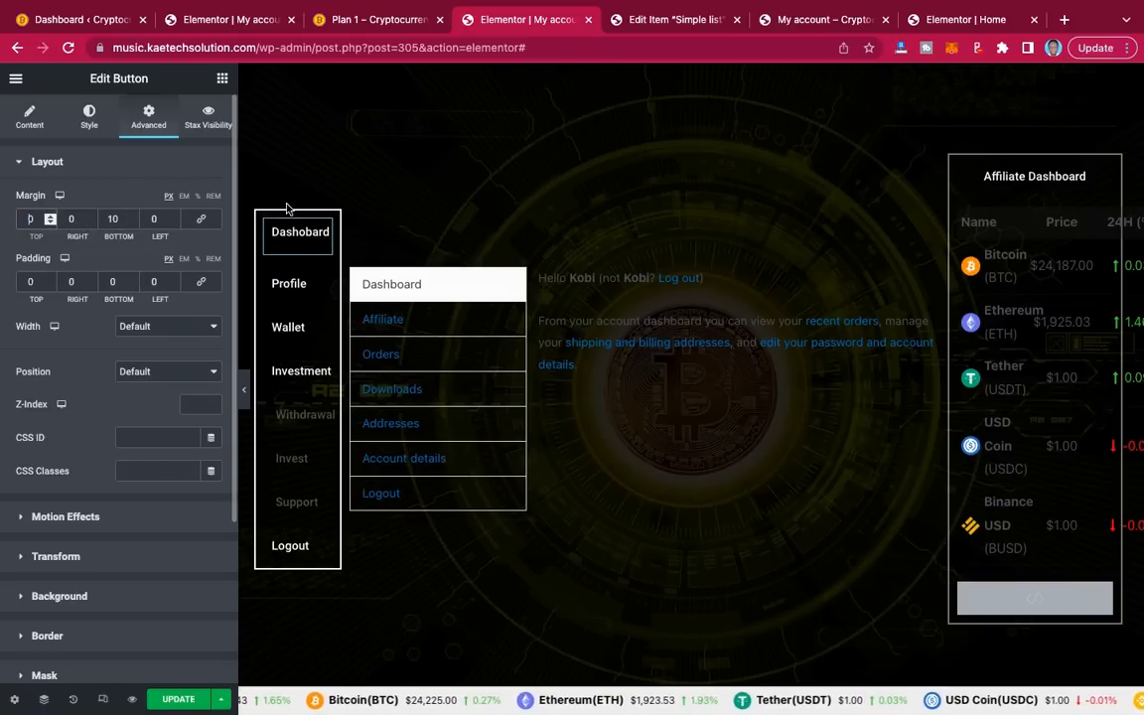
type("1")
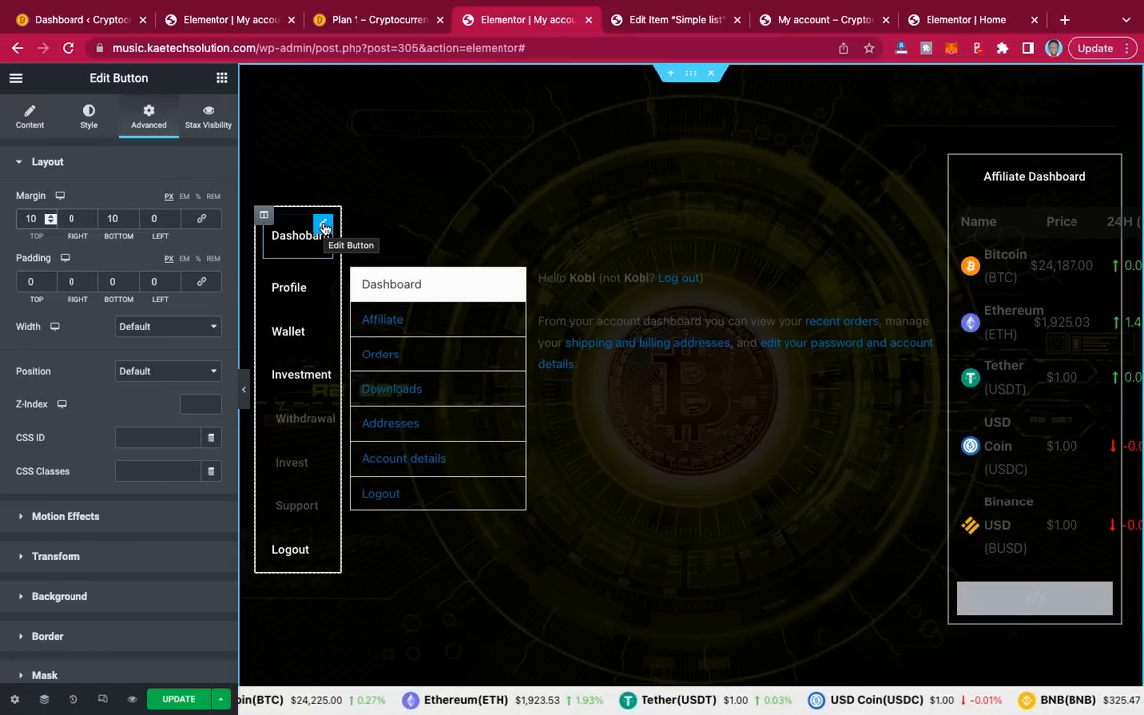
Step: Copy the Dashobard button and paste its style onto the Profile, Wallet, Investment and Withdrawal buttons
right_click(324, 228)
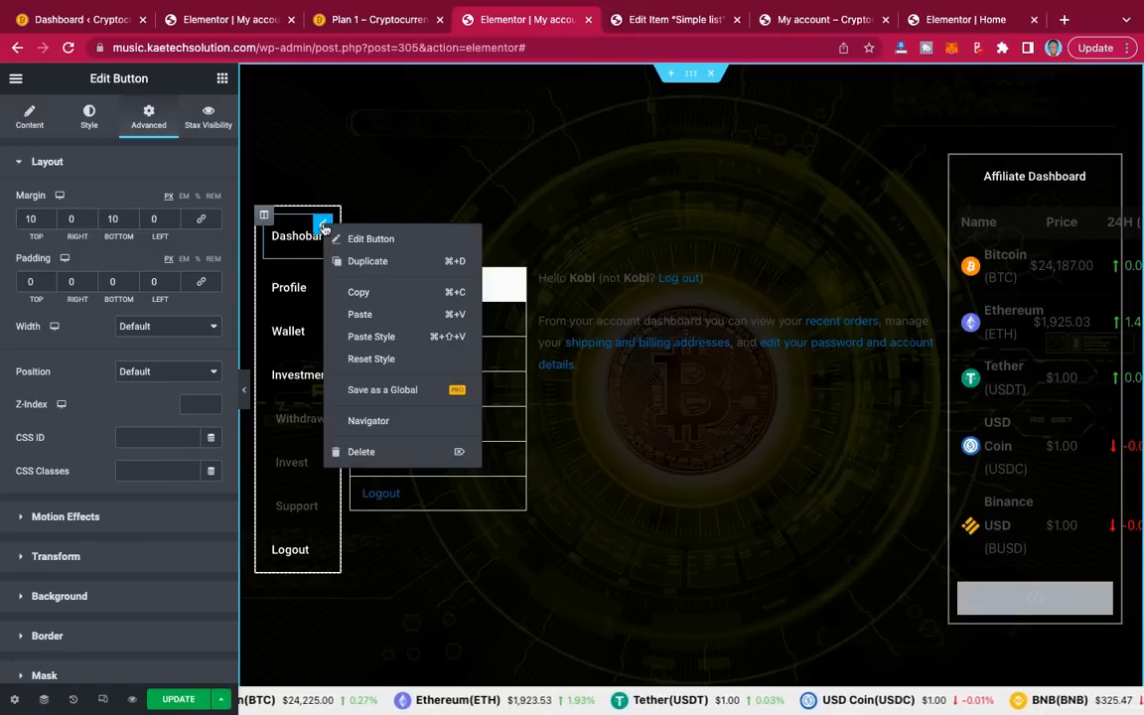
left_click(360, 293)
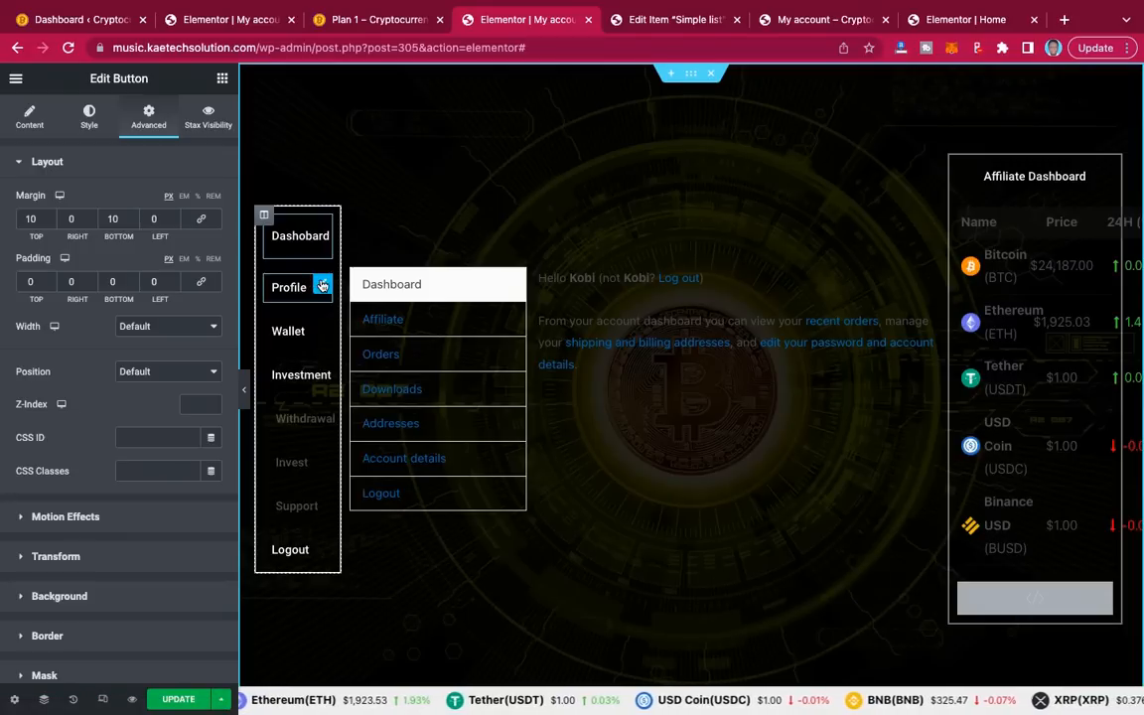
right_click(322, 285)
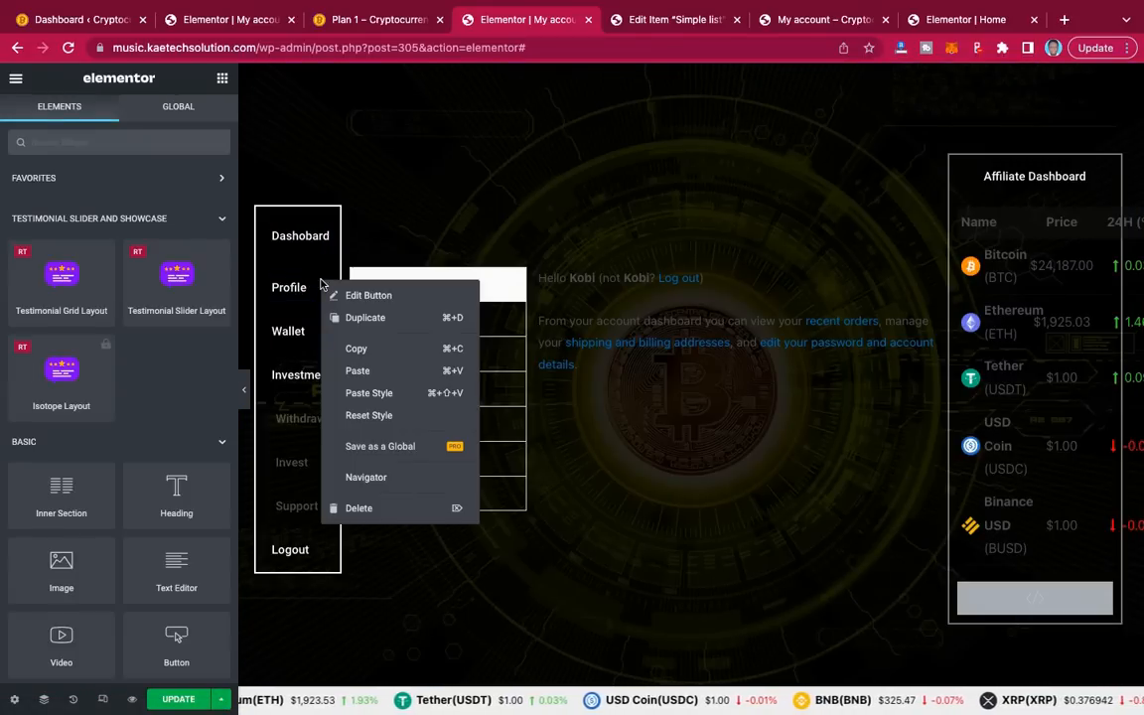
left_click(369, 393)
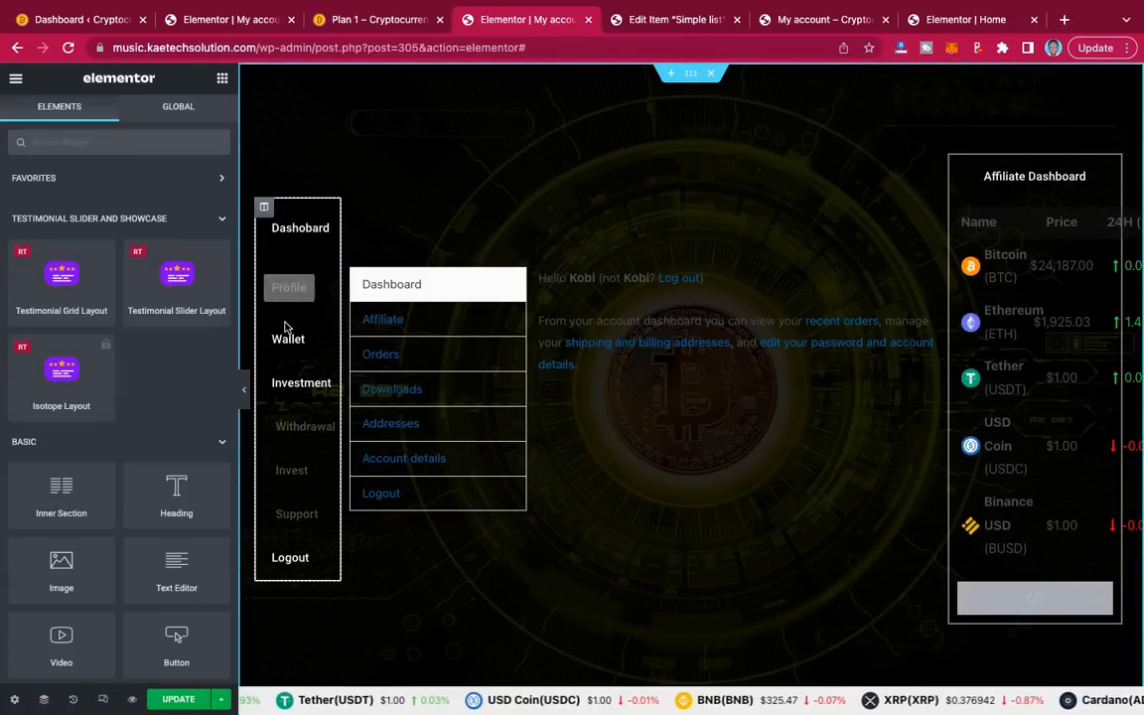
right_click(324, 339)
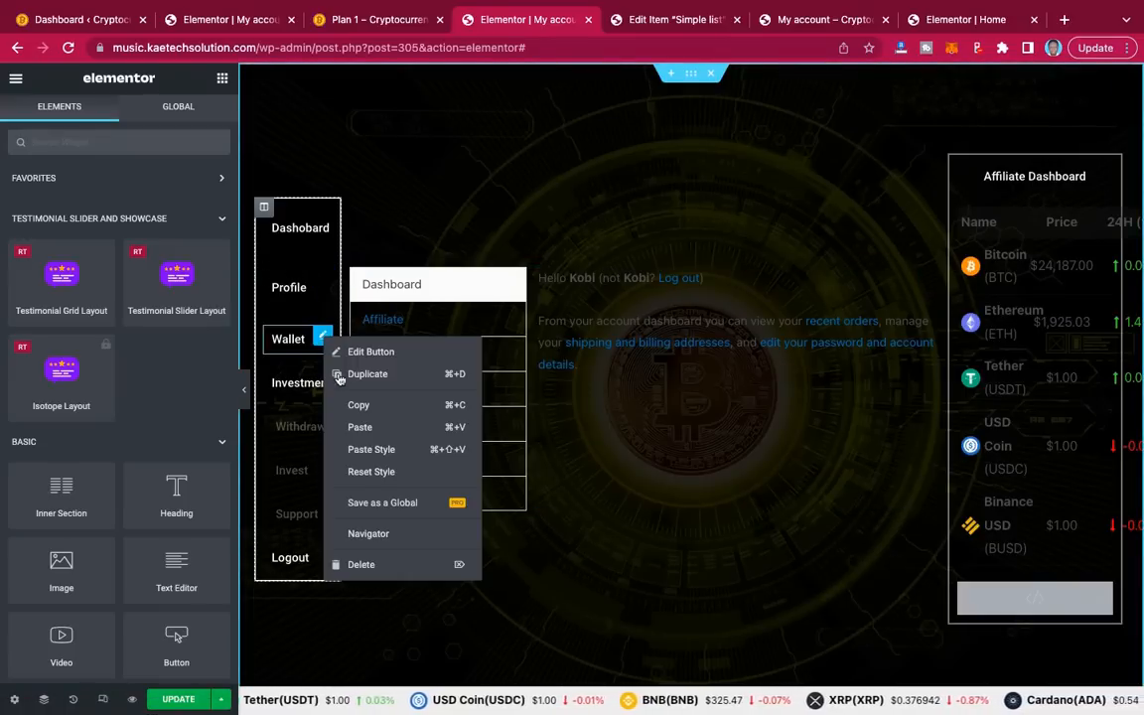
left_click(367, 448)
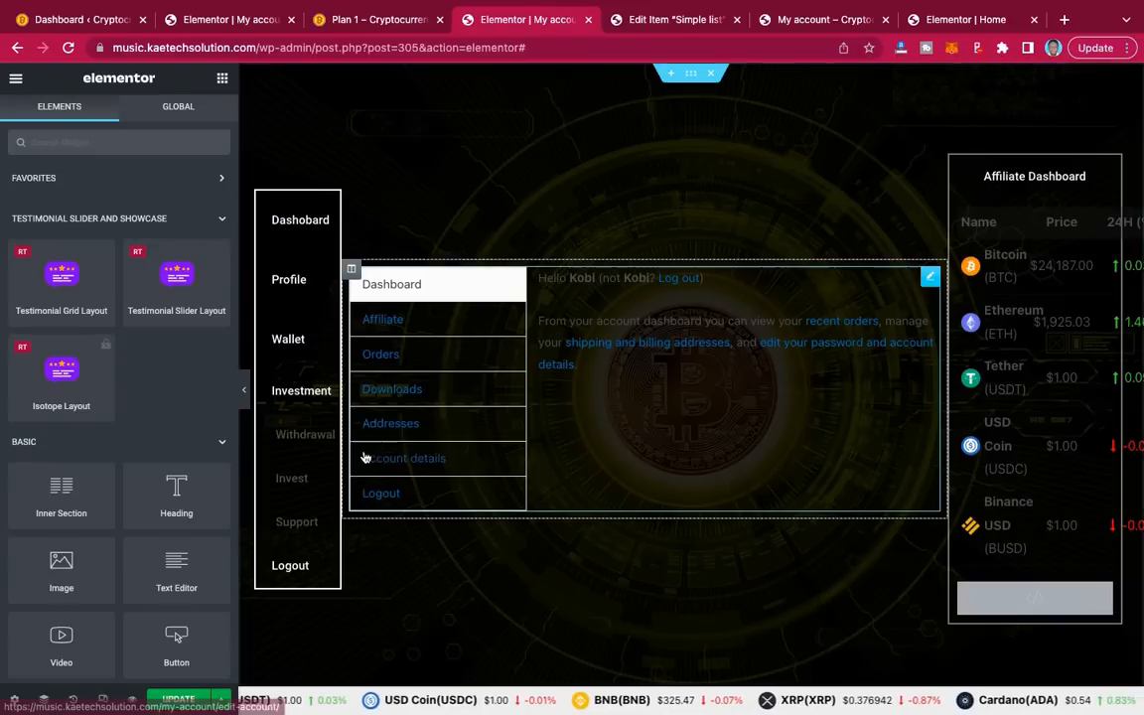
right_click(320, 392)
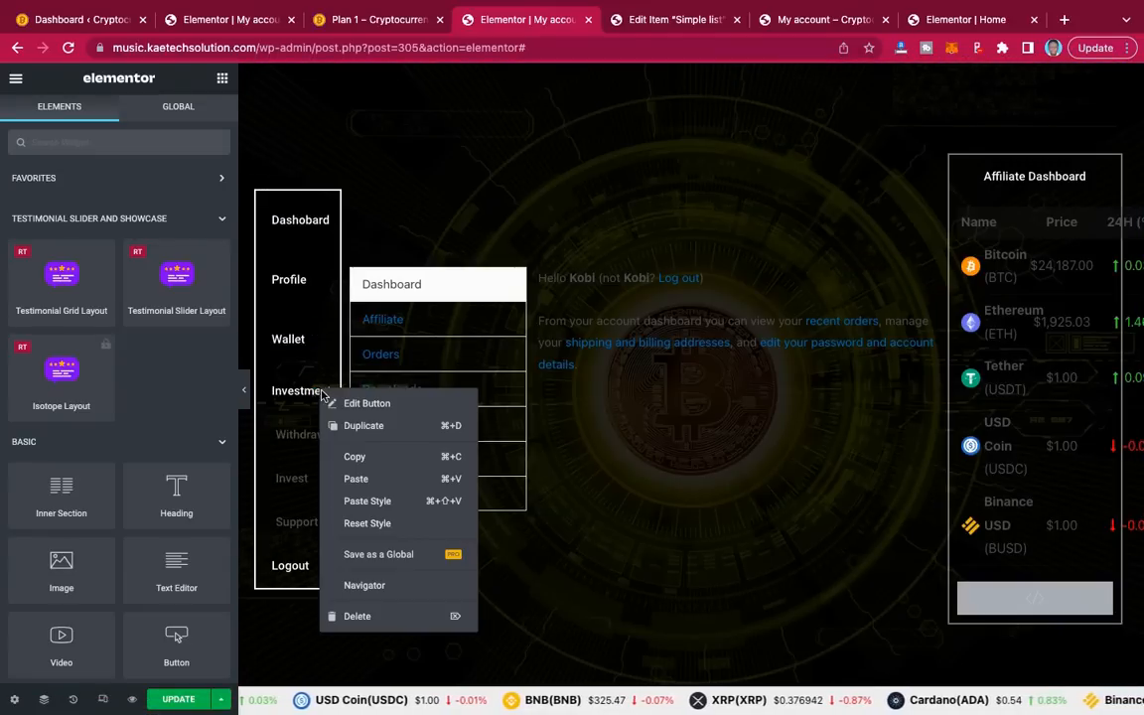
left_click(361, 503)
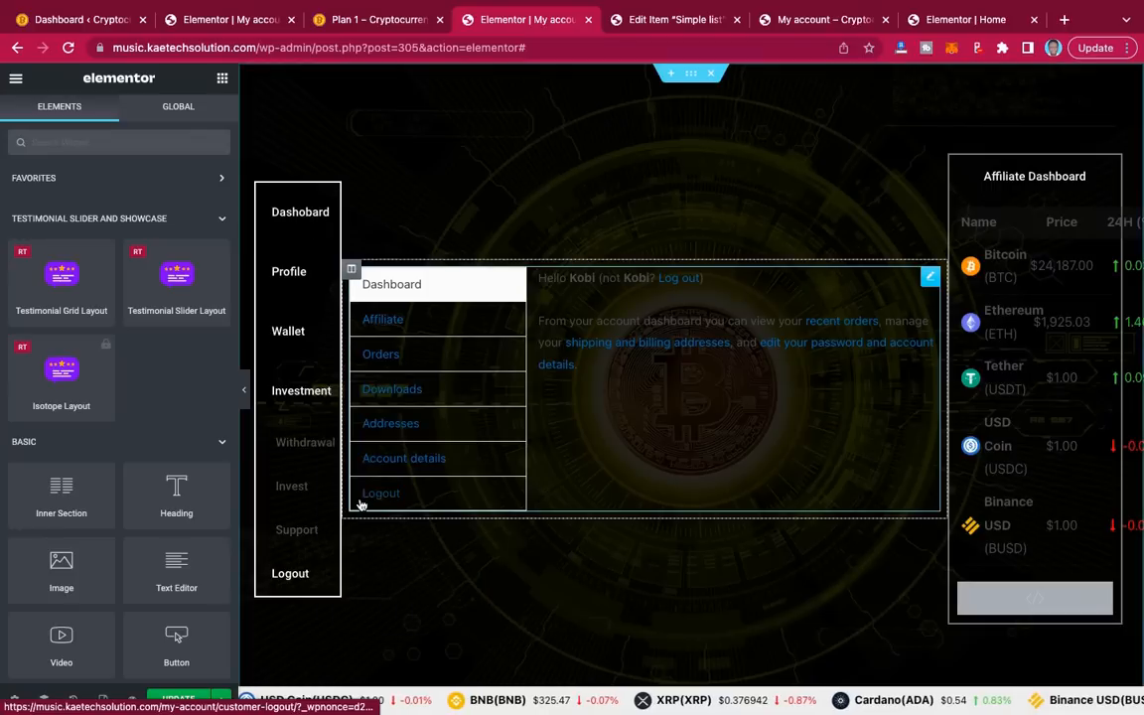
right_click(320, 440)
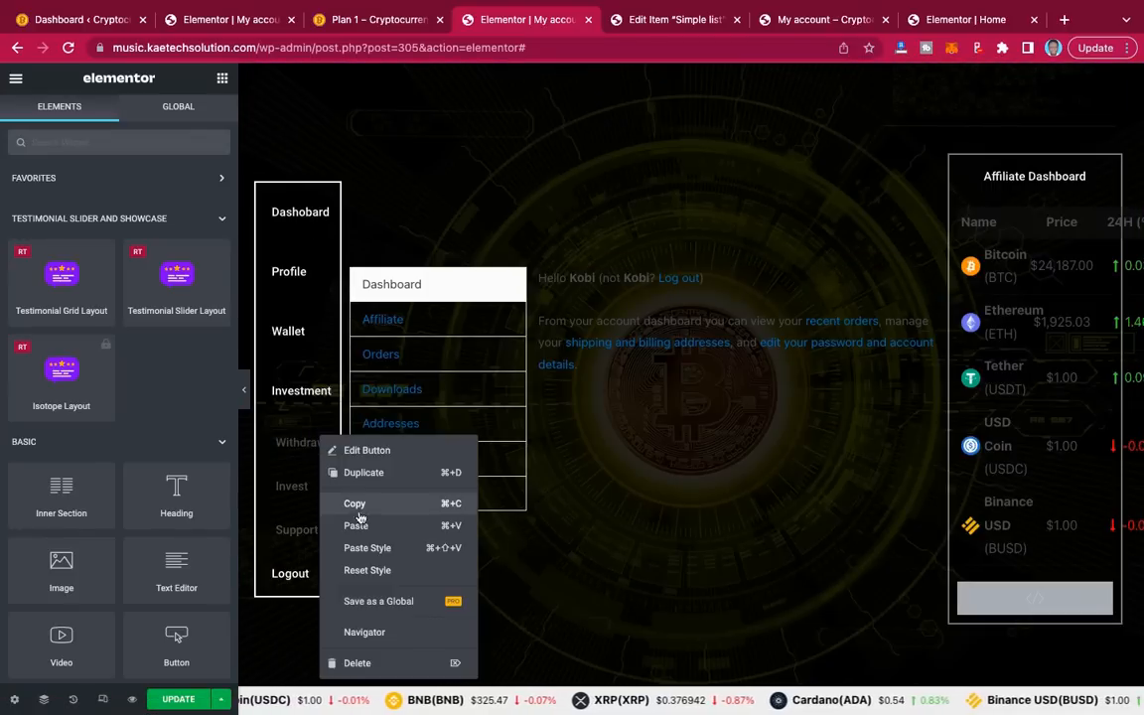
left_click(368, 549)
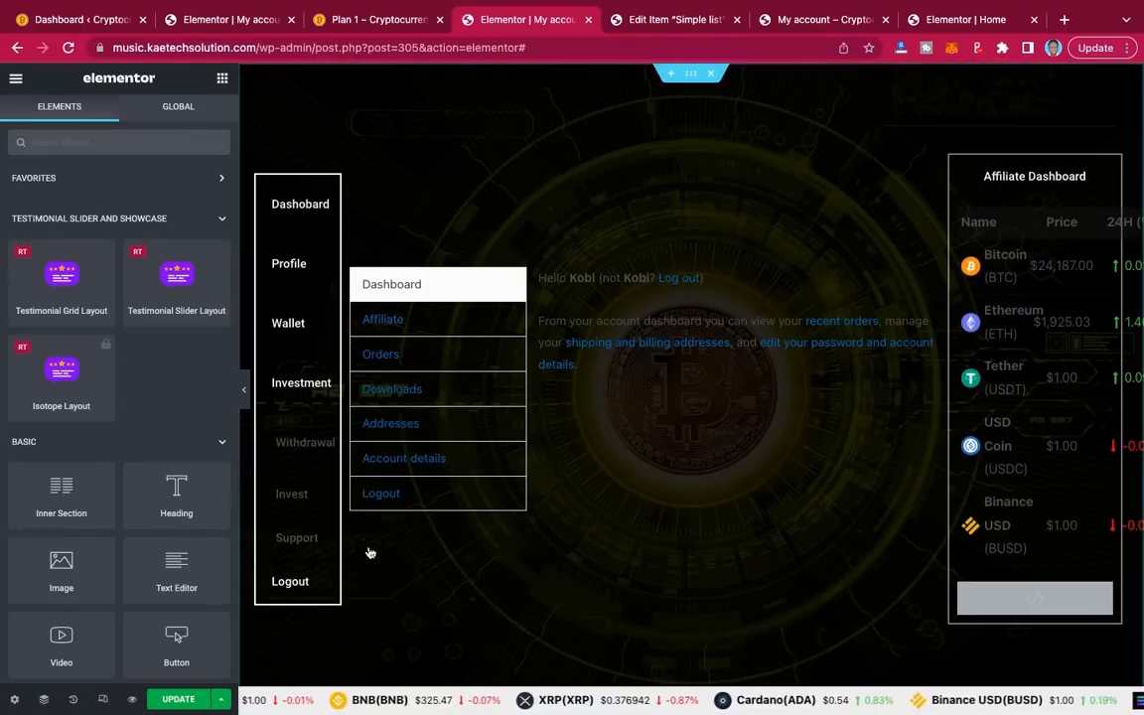
Step: Paste the same copied style onto the Invest, Support and Logout buttons
right_click(323, 495)
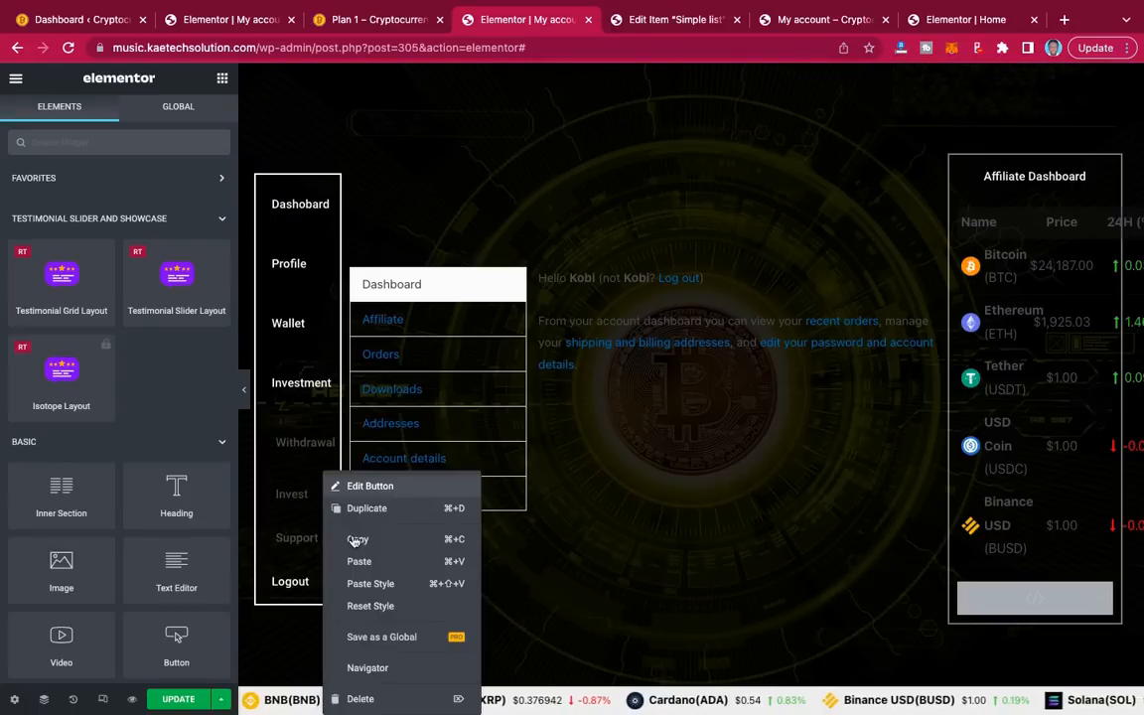
left_click(371, 585)
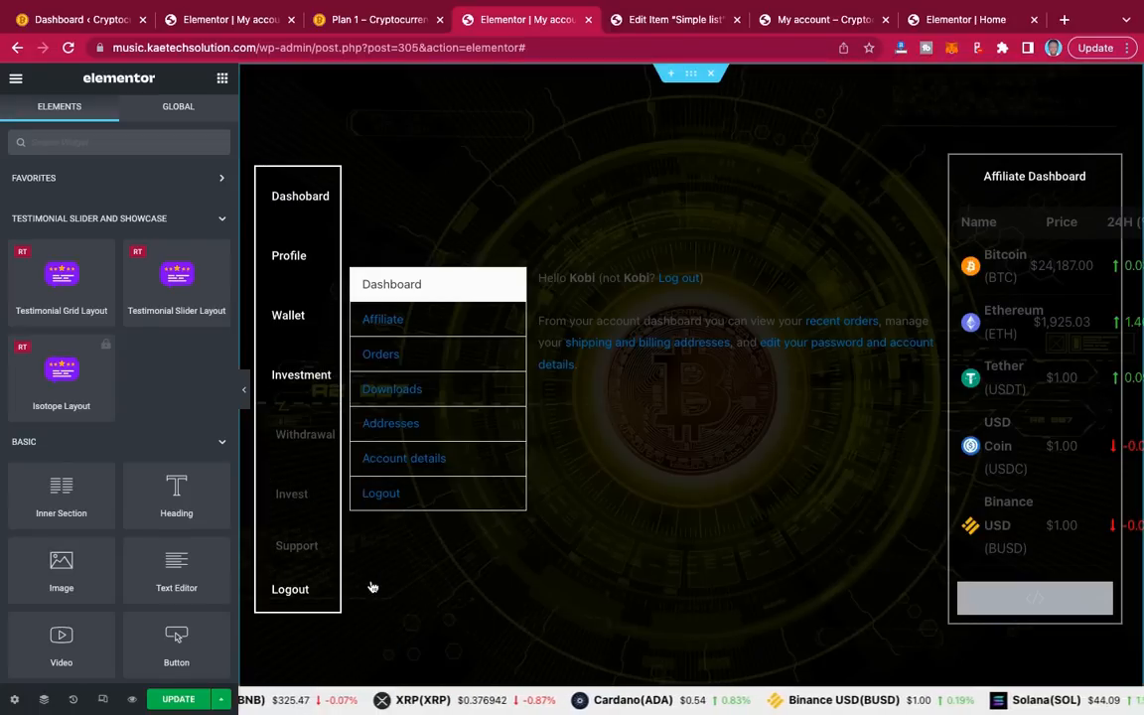
right_click(320, 548)
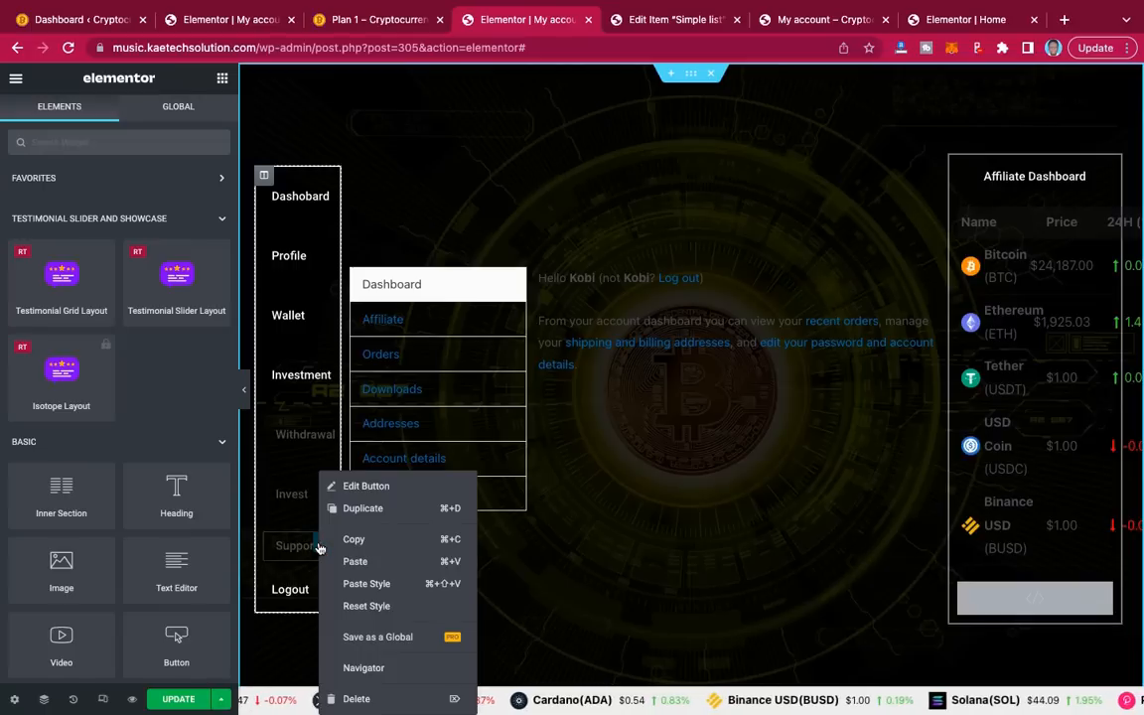
left_click(374, 586)
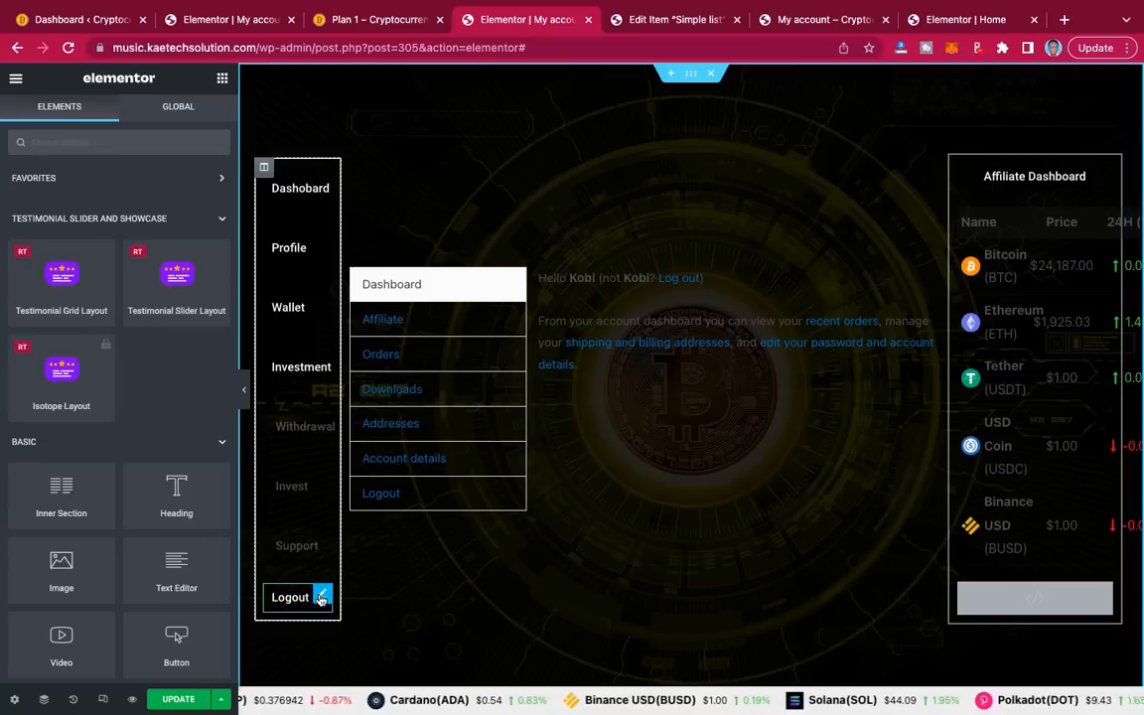
right_click(321, 596)
left_click(366, 585)
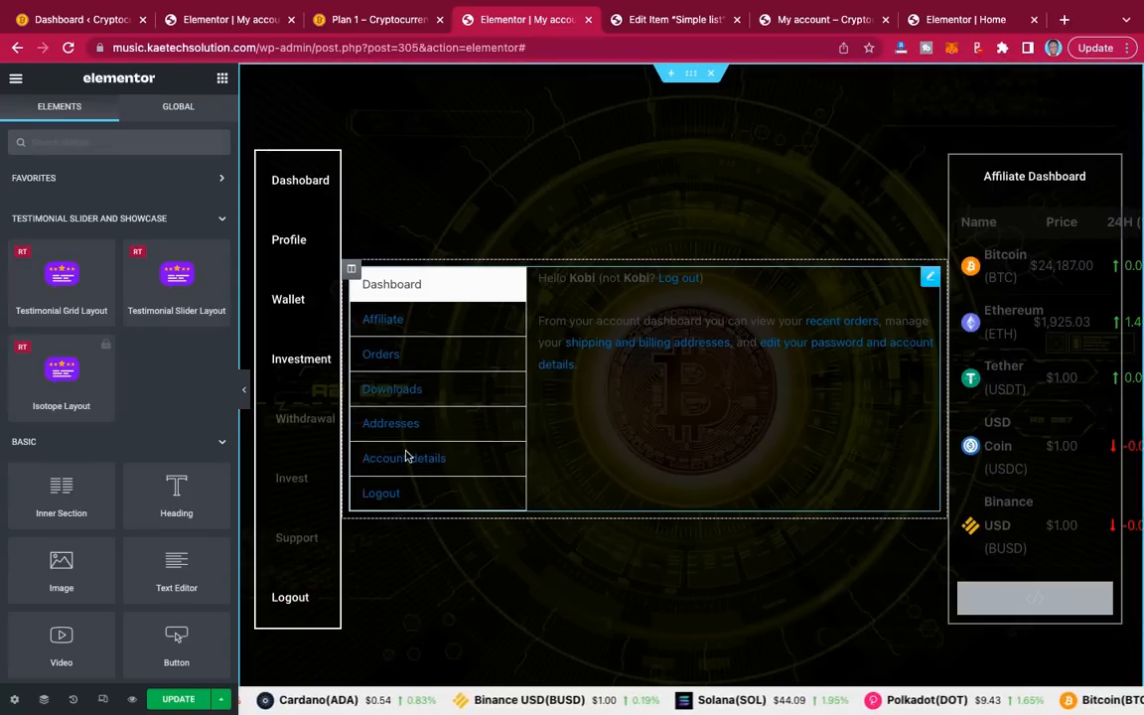
Step: Preview the page with the editing panel collapsed, then restore the panel and save with UPDATE
left_click(244, 389)
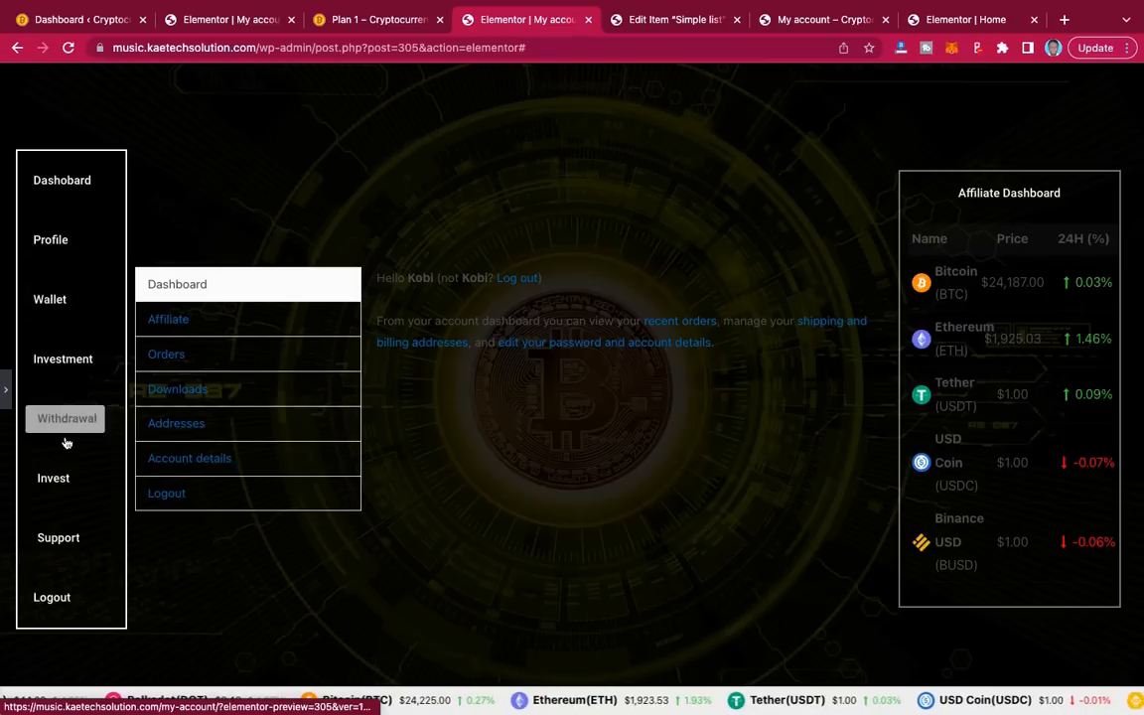
left_click(6, 396)
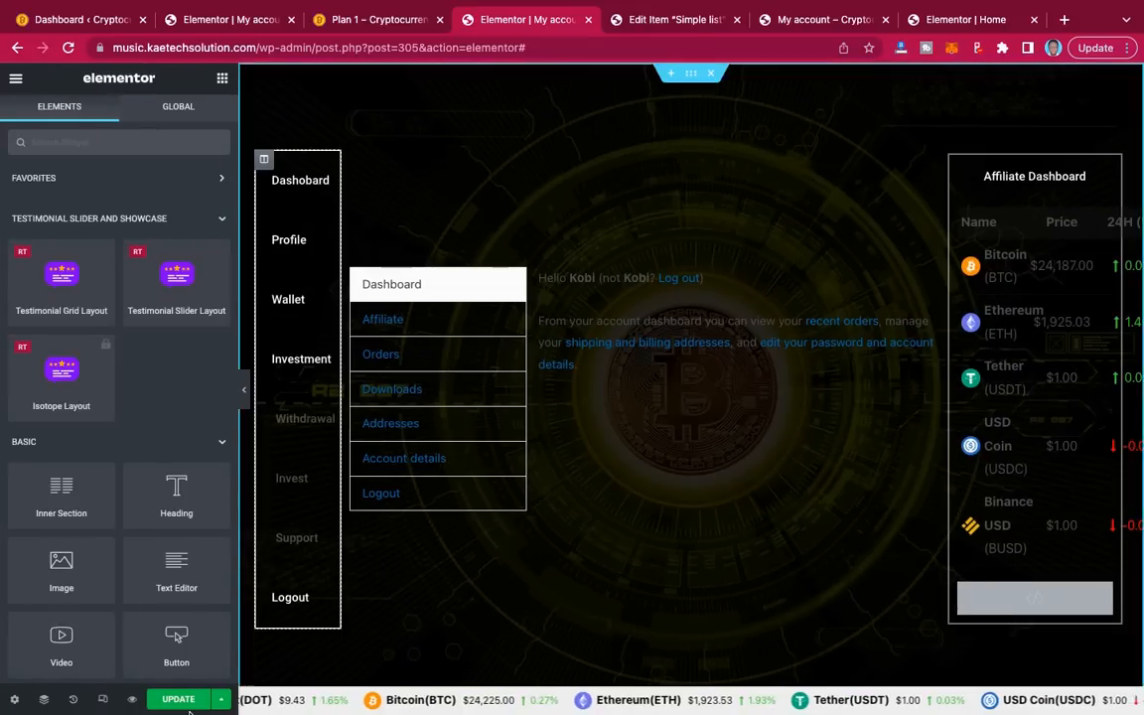
left_click(179, 700)
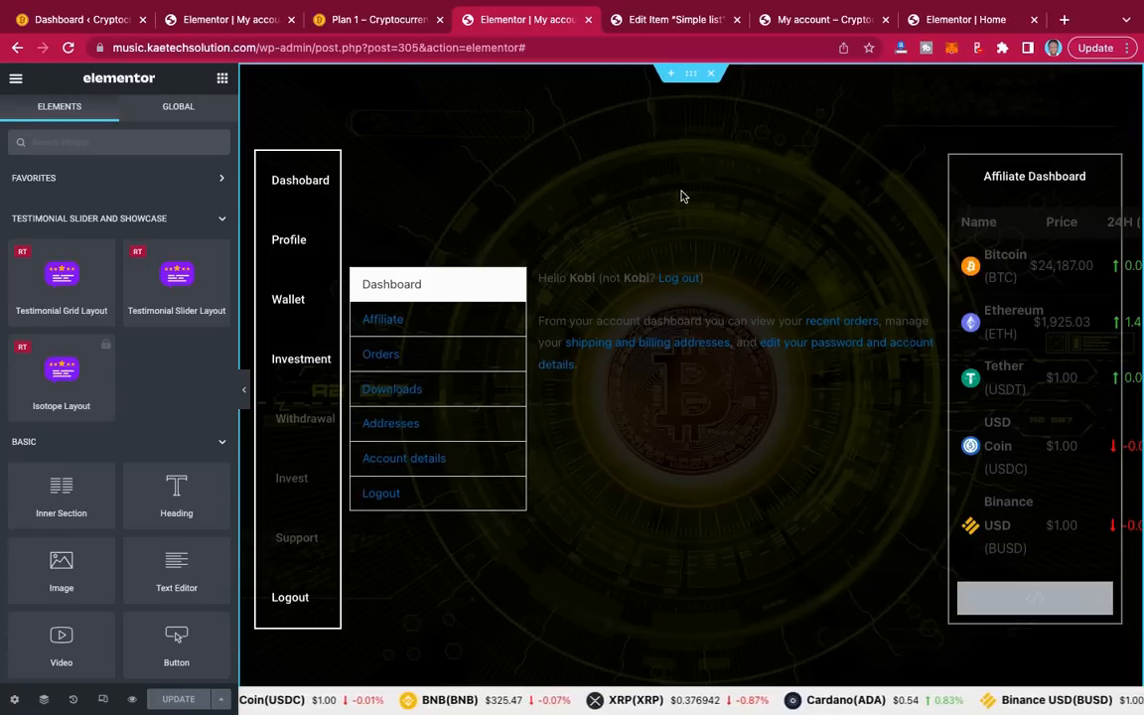
Step: From the live My account page, open the Customizer's Additional CSS editor
left_click(797, 25)
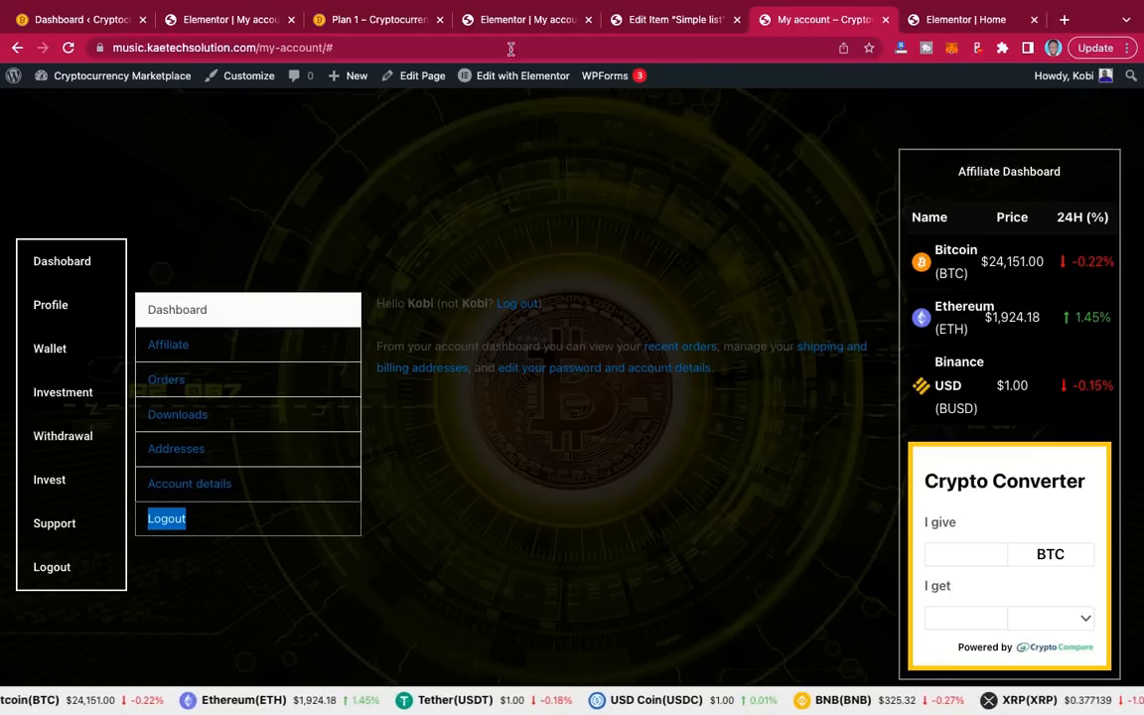
left_click(394, 47)
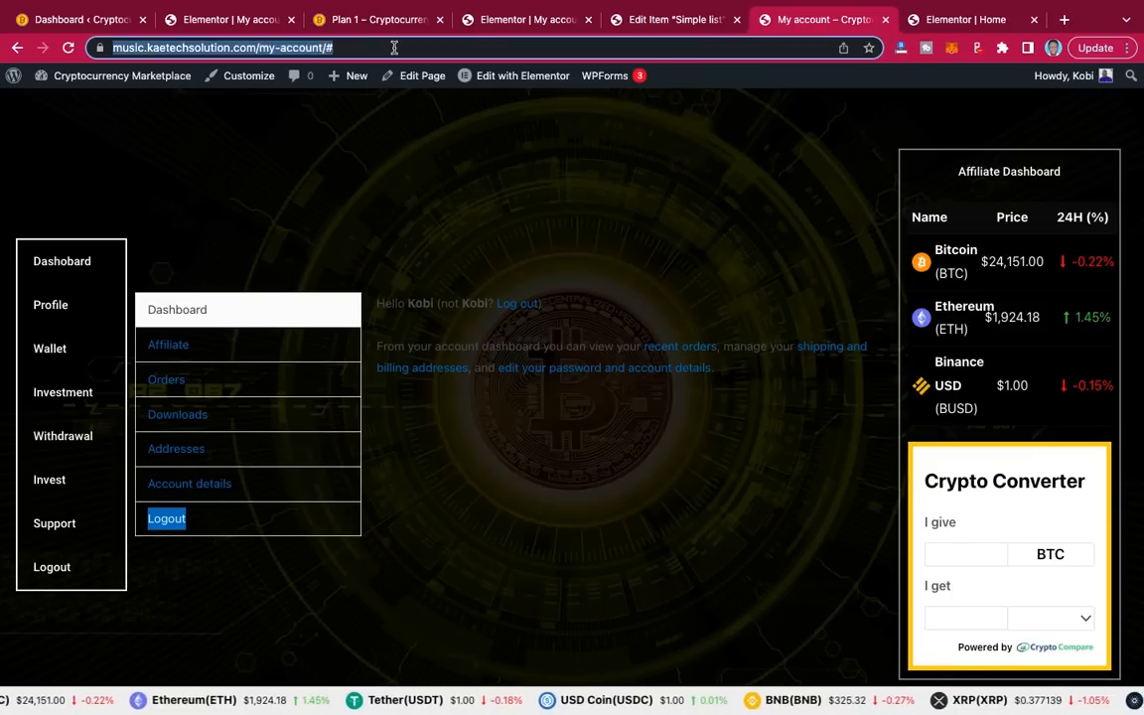
left_click(249, 78)
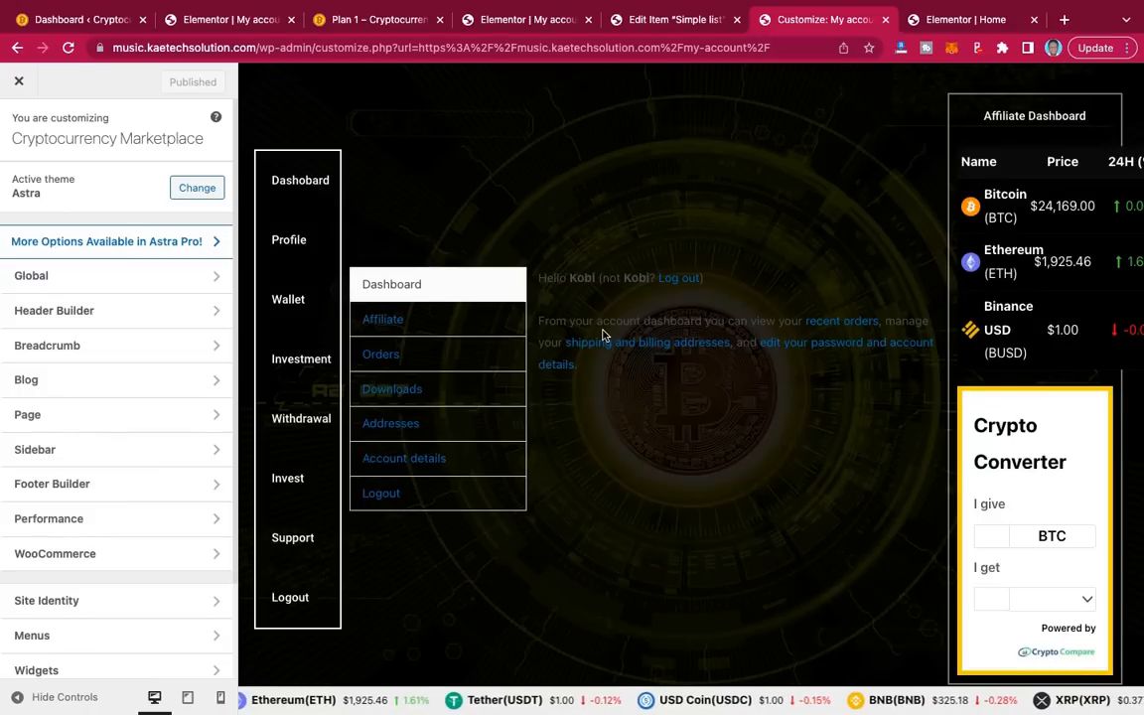
scroll(106, 454, "down", 2)
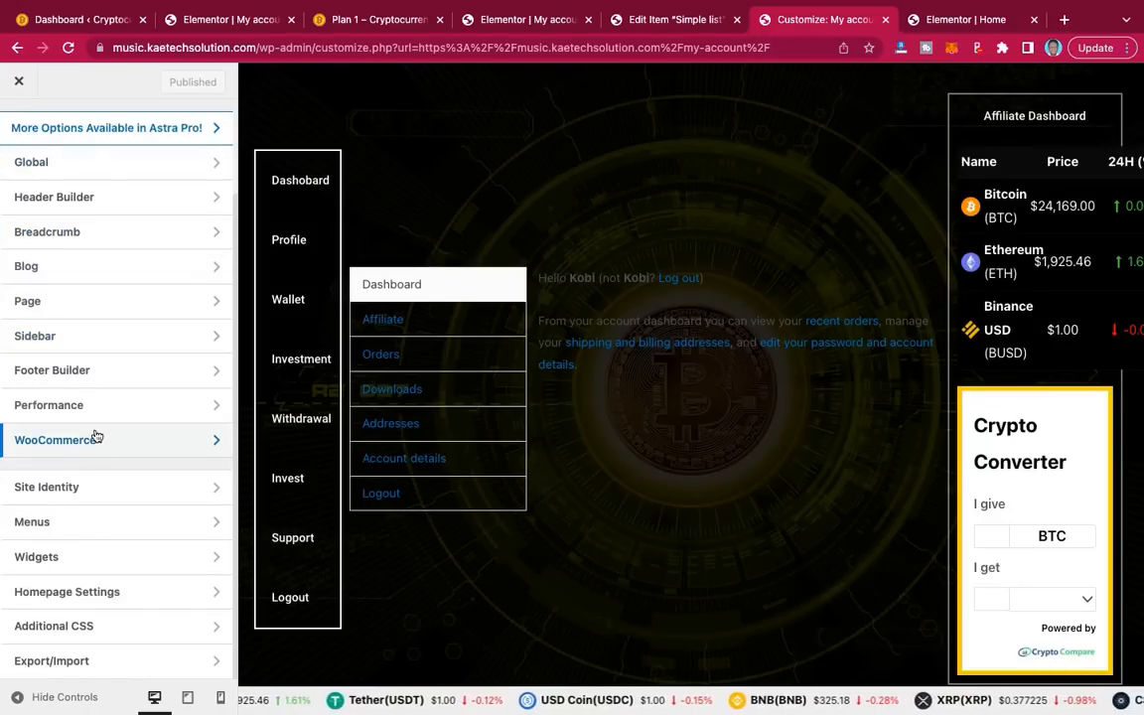
left_click(120, 630)
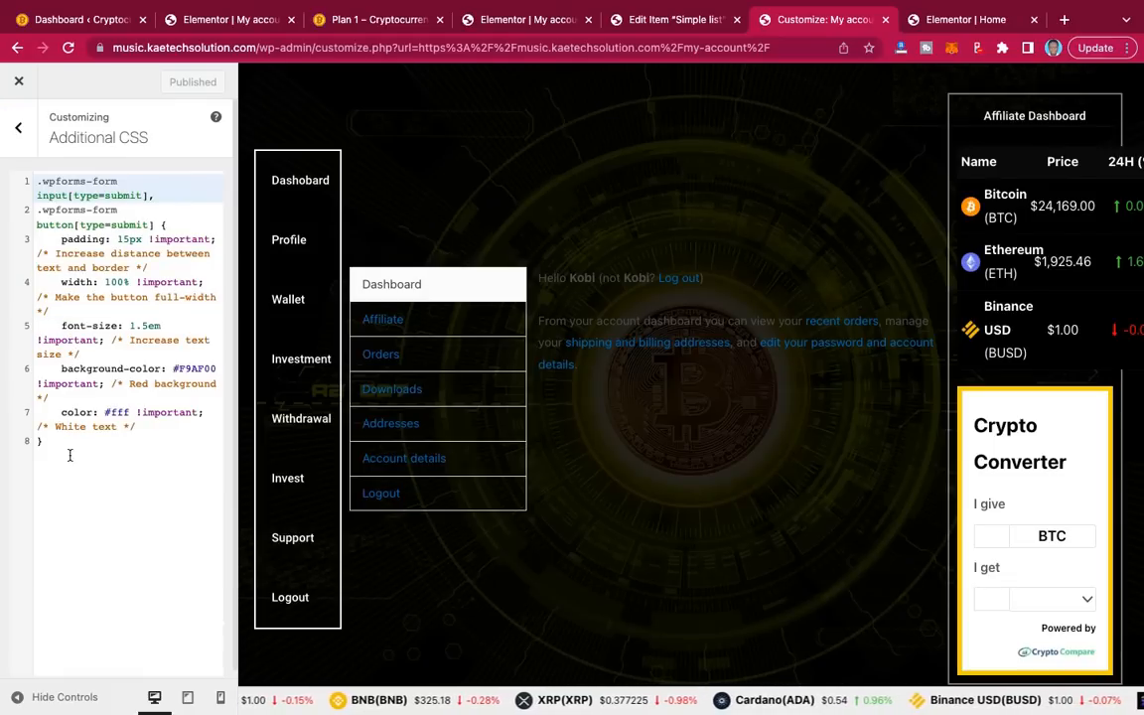
Step: Paste the my account navigation-hiding, full-width rules below the existing CSS and publish
left_click(56, 427)
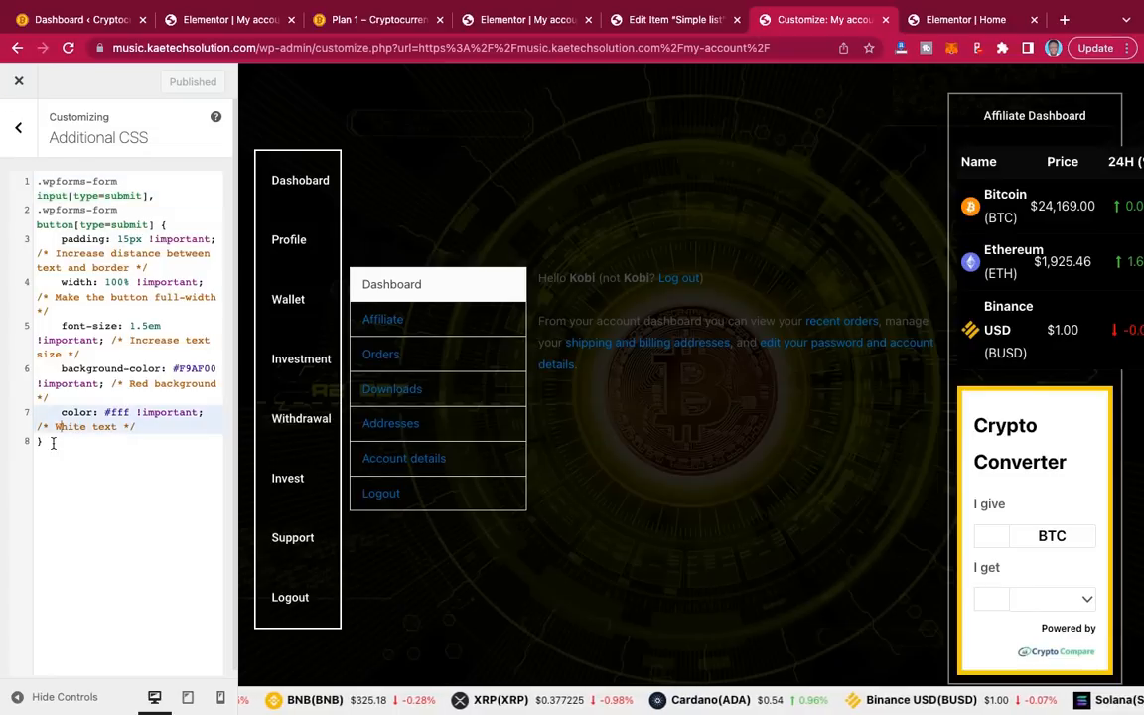
left_click(51, 444)
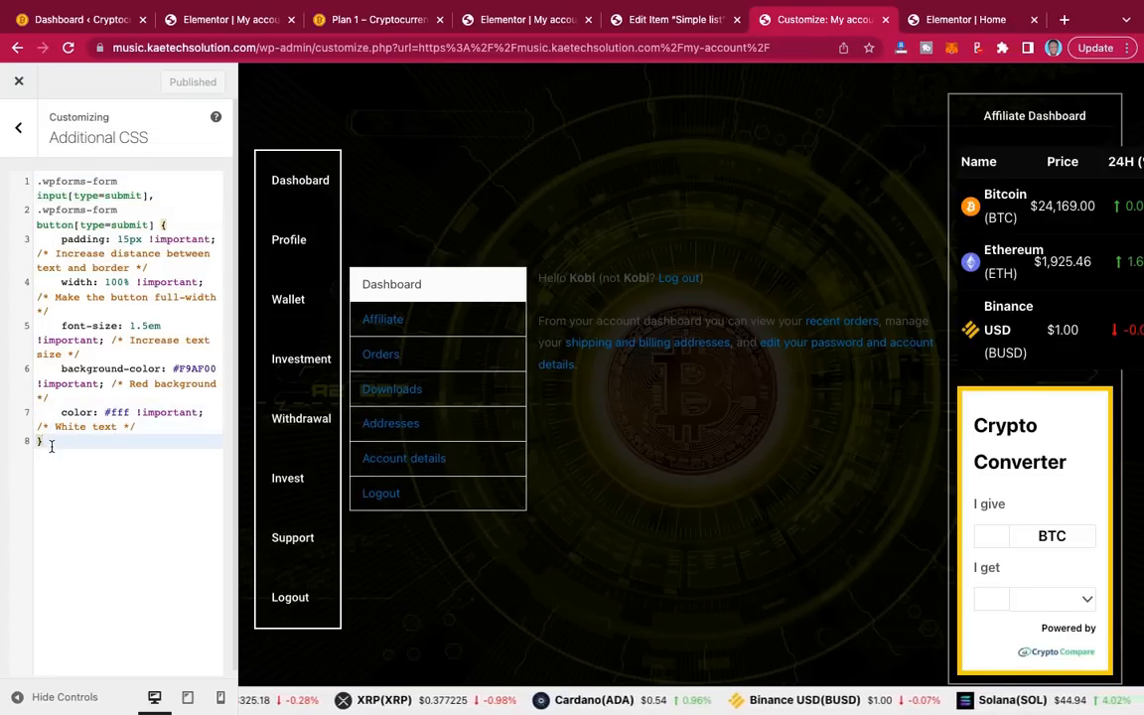
key("Return")
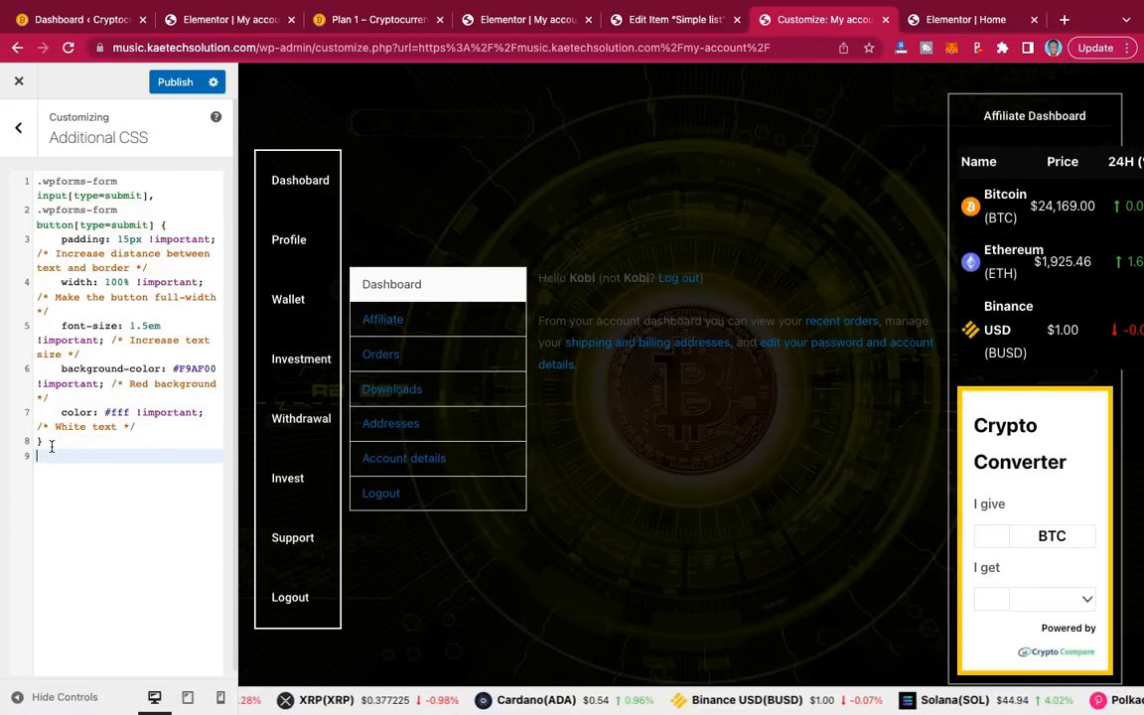
key("Return")
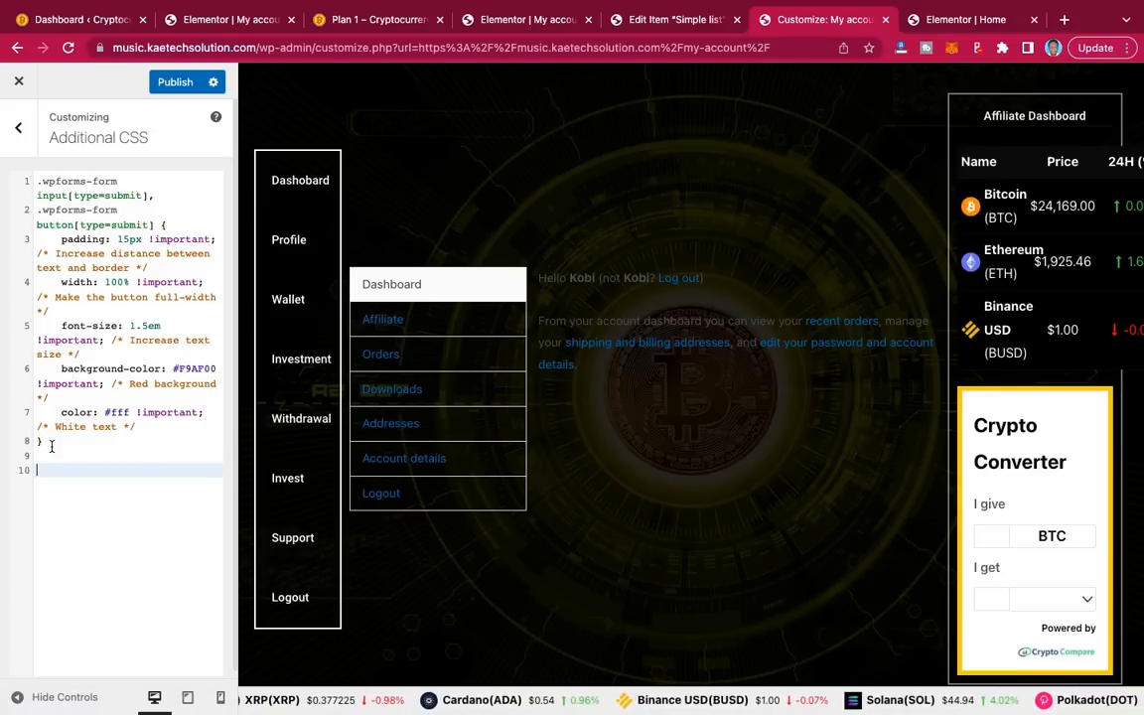
type("/* my account*/ .woocommerce-MyAccount-navigation { display:none; } .woocommerce-account .woocommerce-MyAccount-content { width: 100%; }")
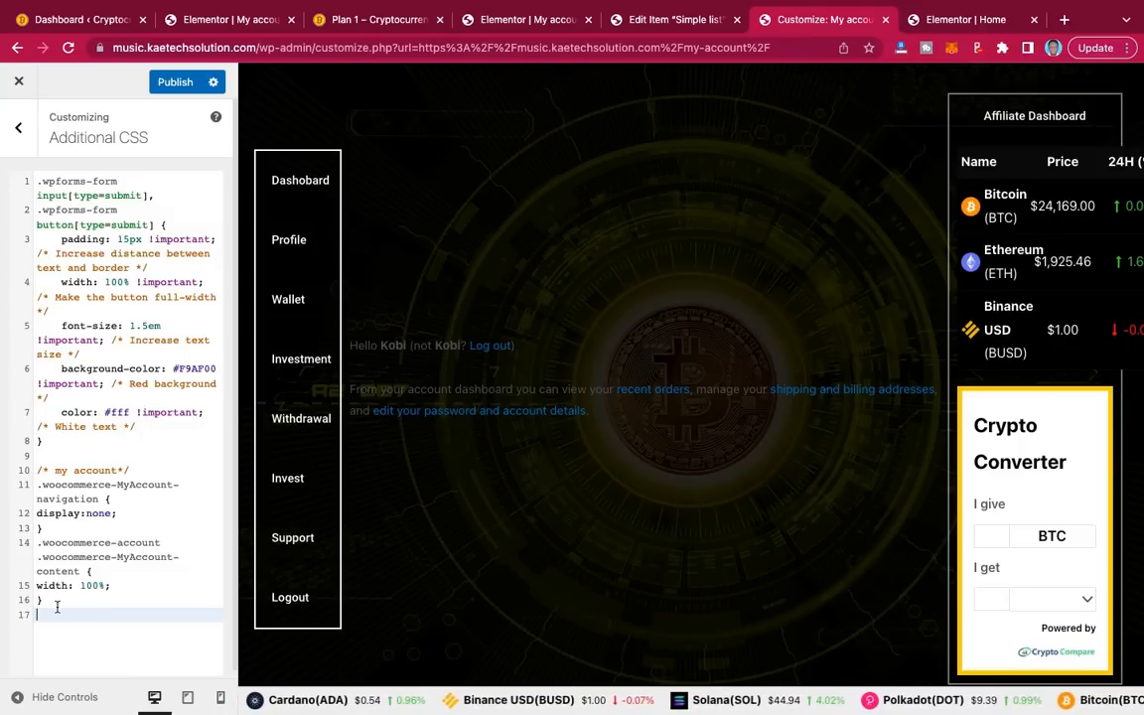
left_click_drag(55, 605, 38, 466)
key("BackSpace")
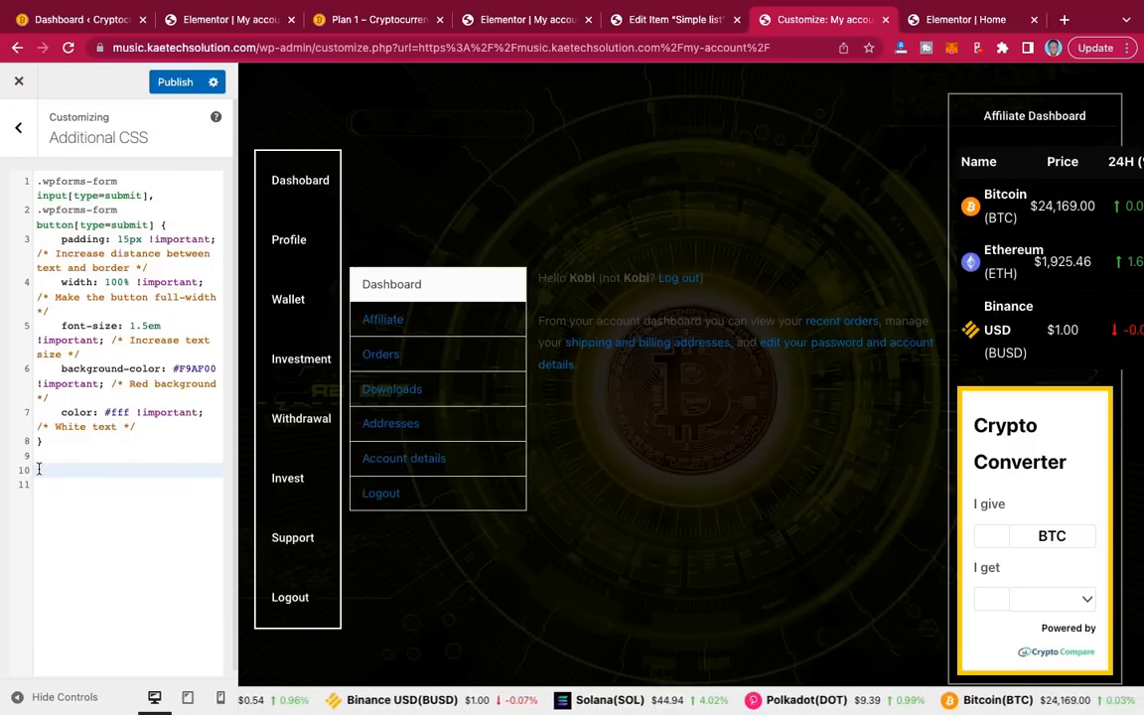
key("ctrl+z")
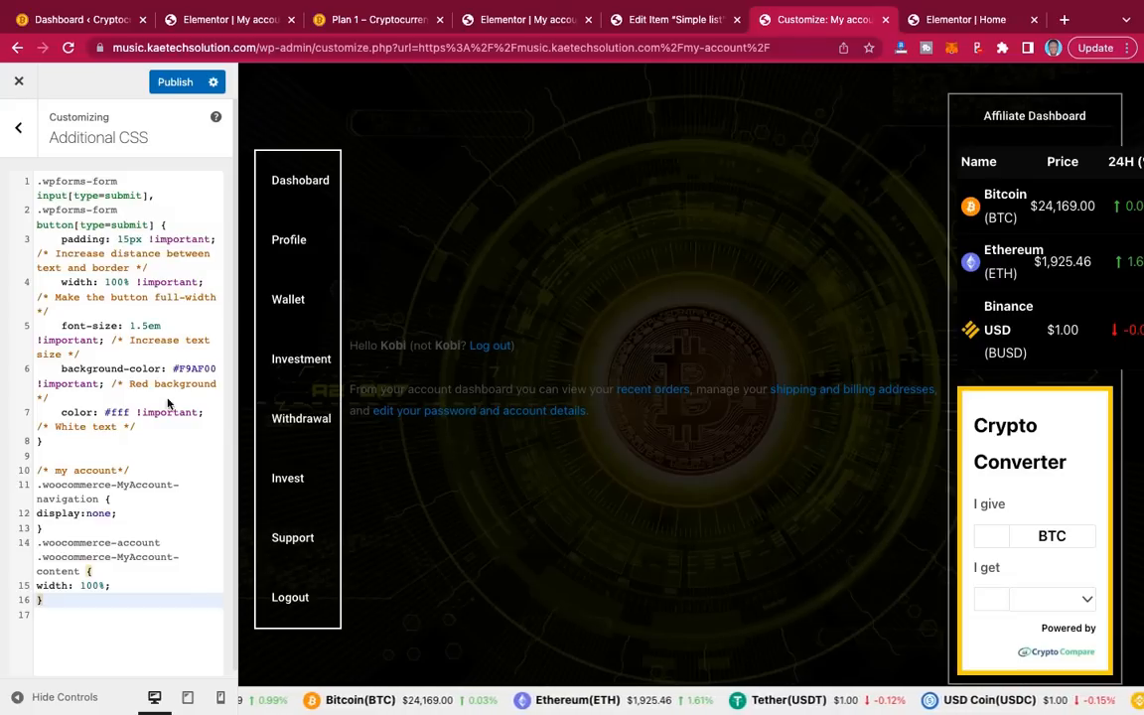
left_click(175, 84)
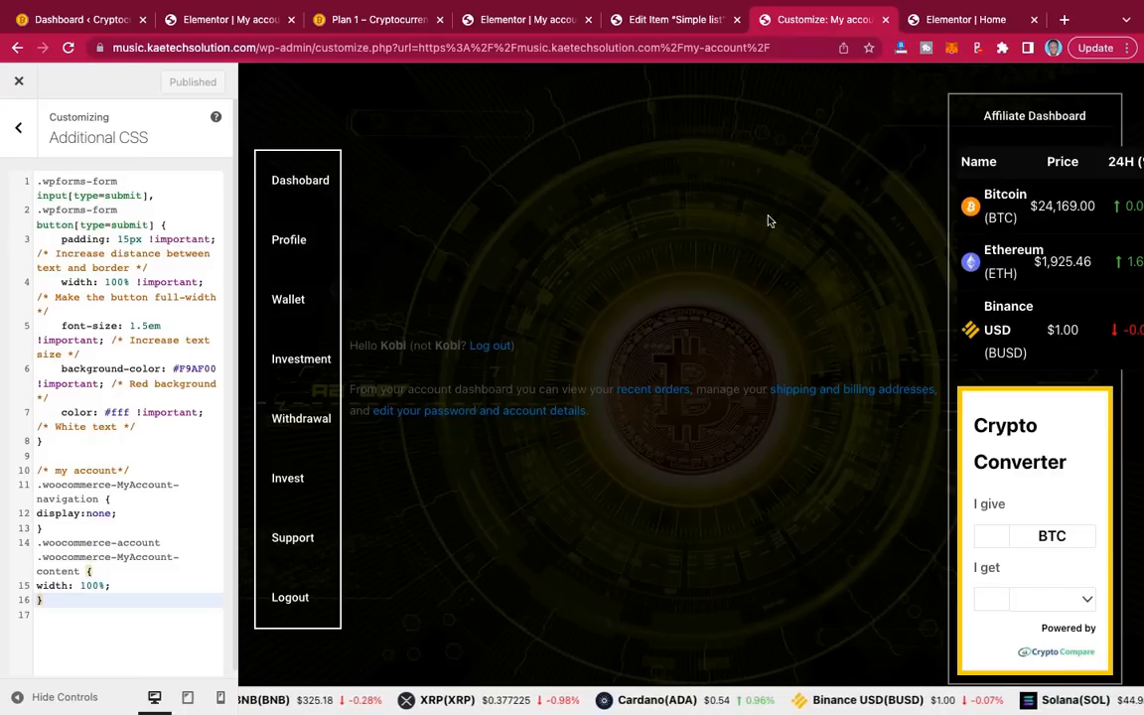
Step: Load the front-end My account page to check that only the custom sidebar buttons show
left_click(288, 145)
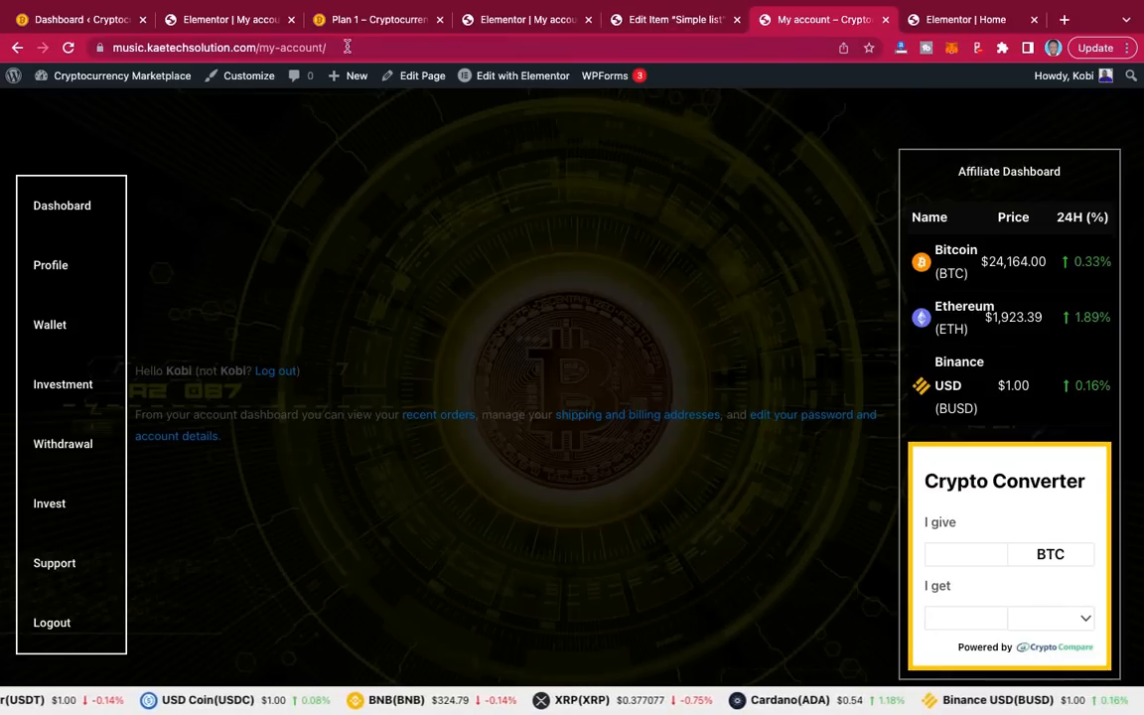
Step: Back in the Elementor editor, set the account content column's border type to Solid
mouse_move(596, 76)
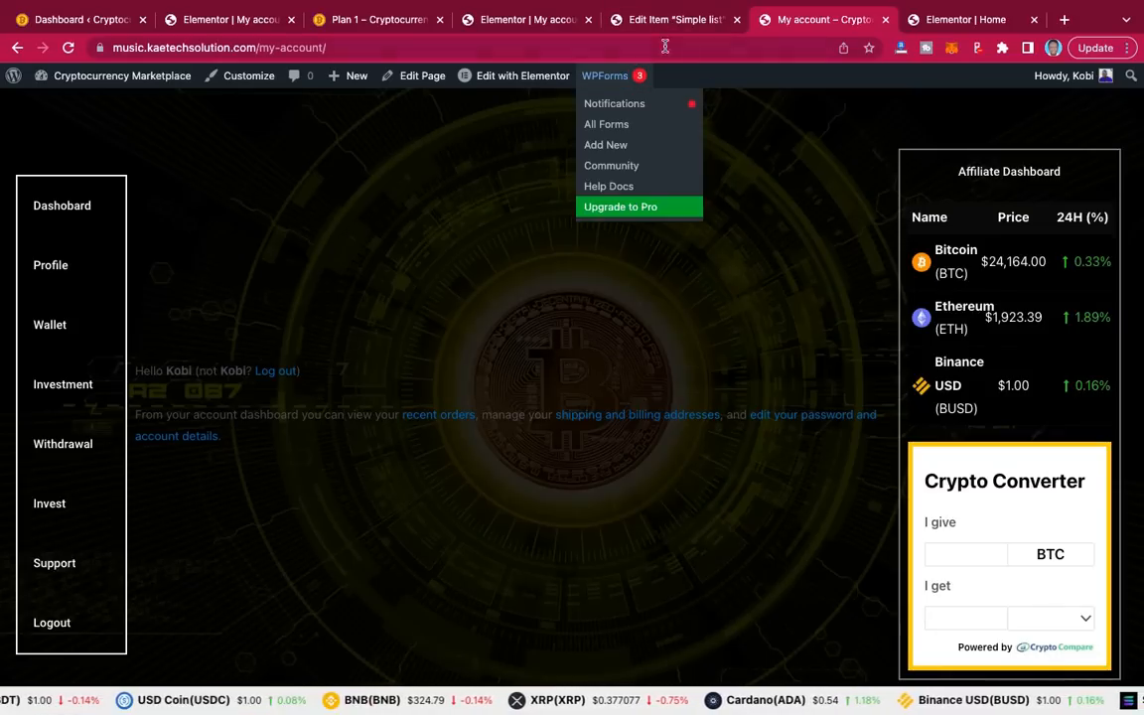
left_click(531, 19)
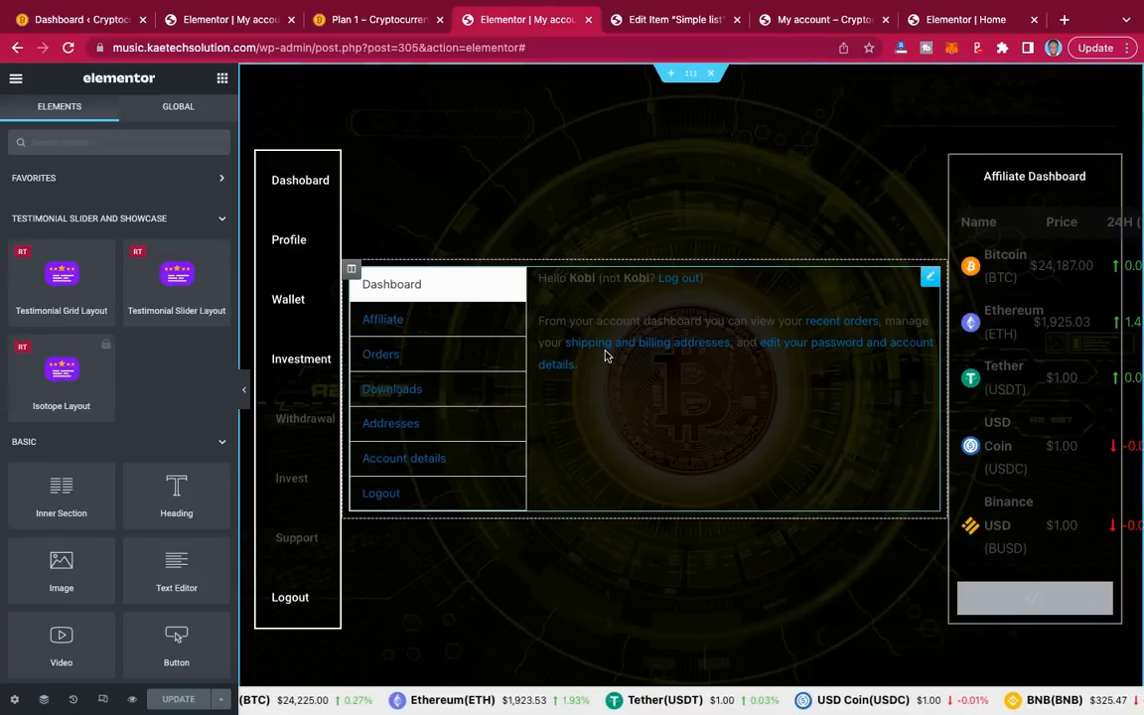
left_click(351, 271)
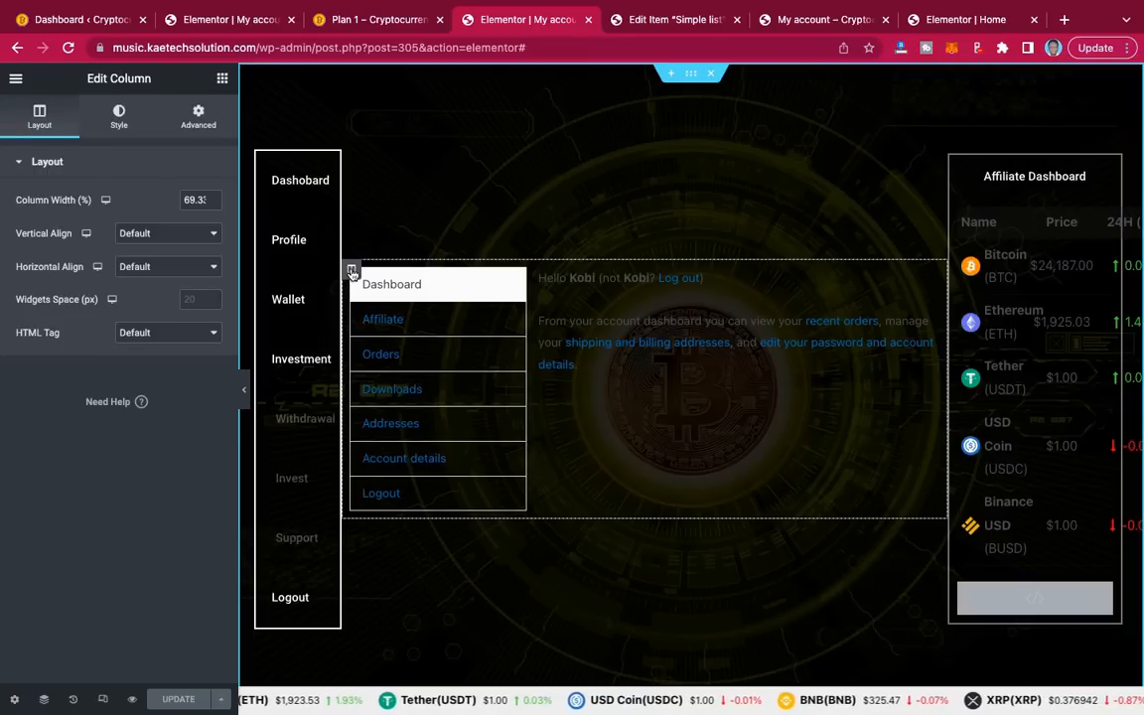
left_click(120, 119)
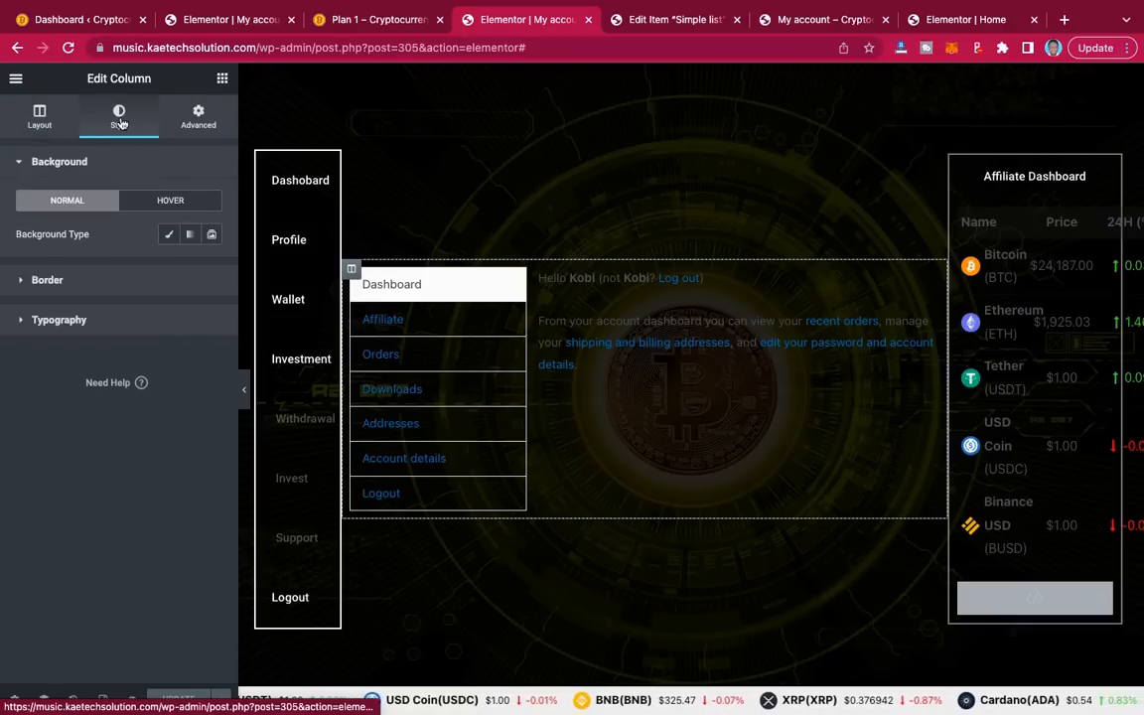
left_click(71, 282)
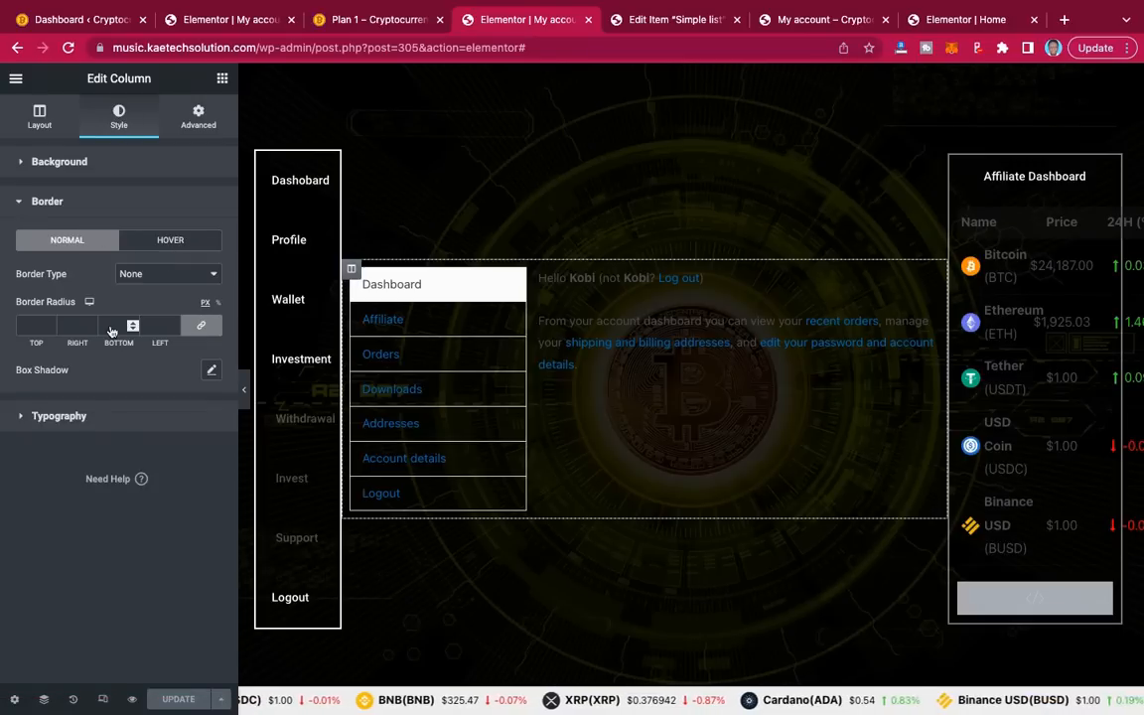
left_click(169, 273)
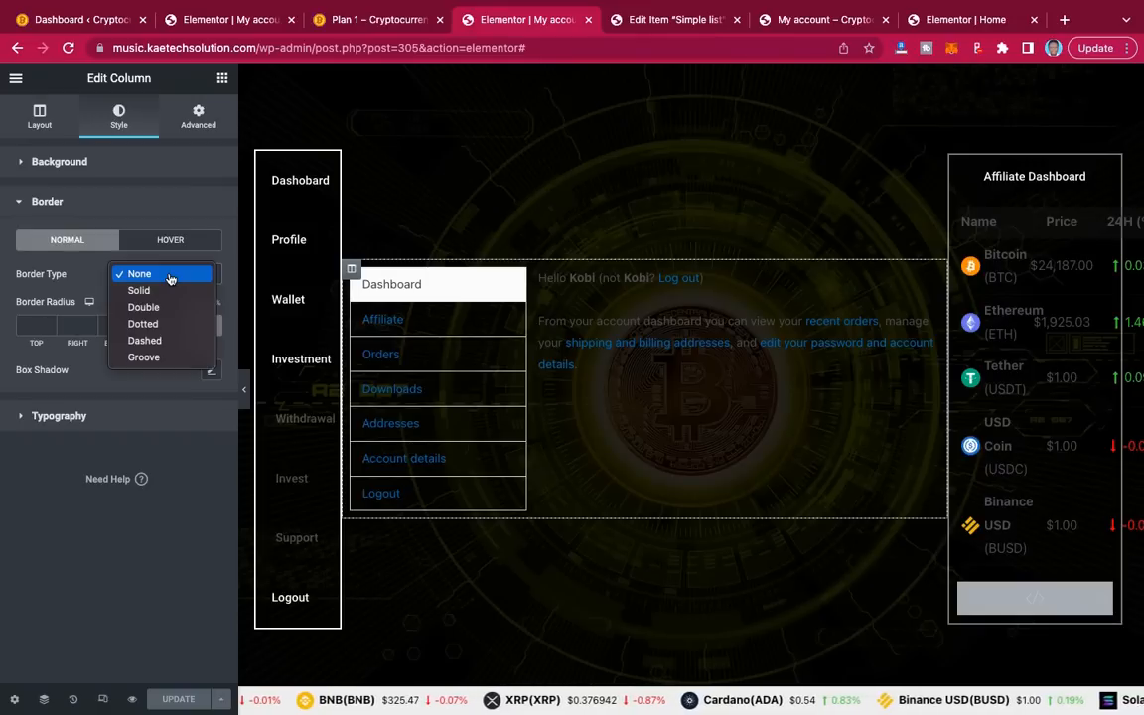
key("Escape")
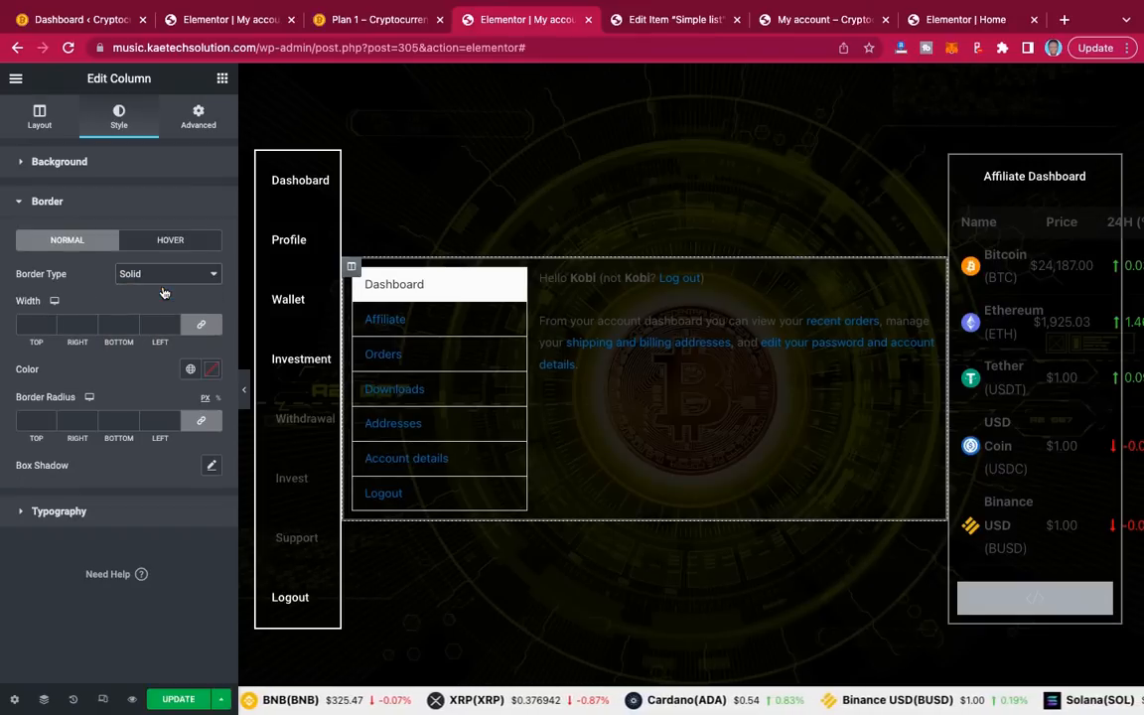
Step: Give the column a 2px border width and linked 20px corner radius, previewing with the panel hidden
left_click(31, 328)
type("2")
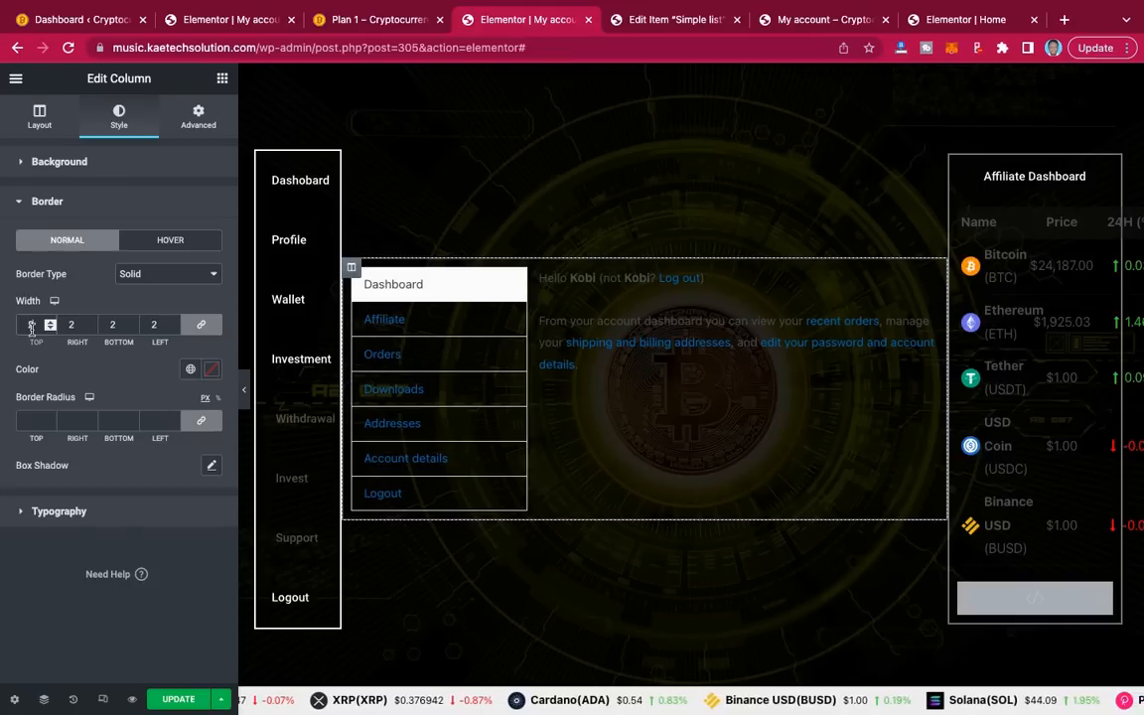
left_click(31, 421)
type("20")
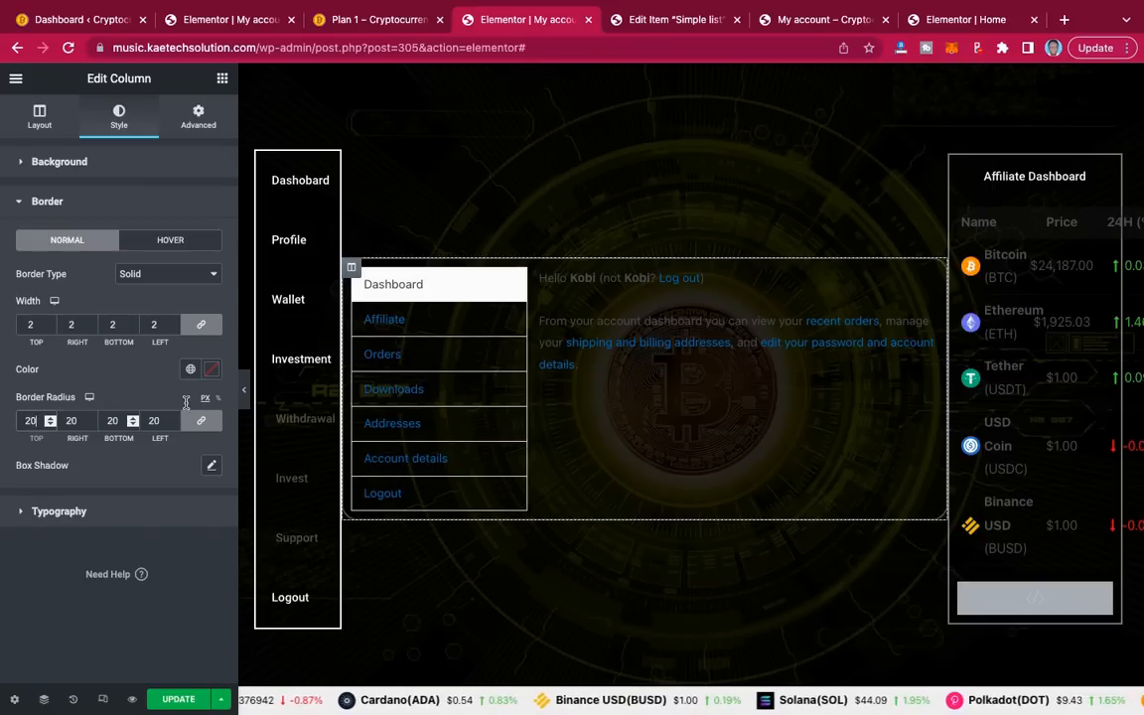
left_click(243, 398)
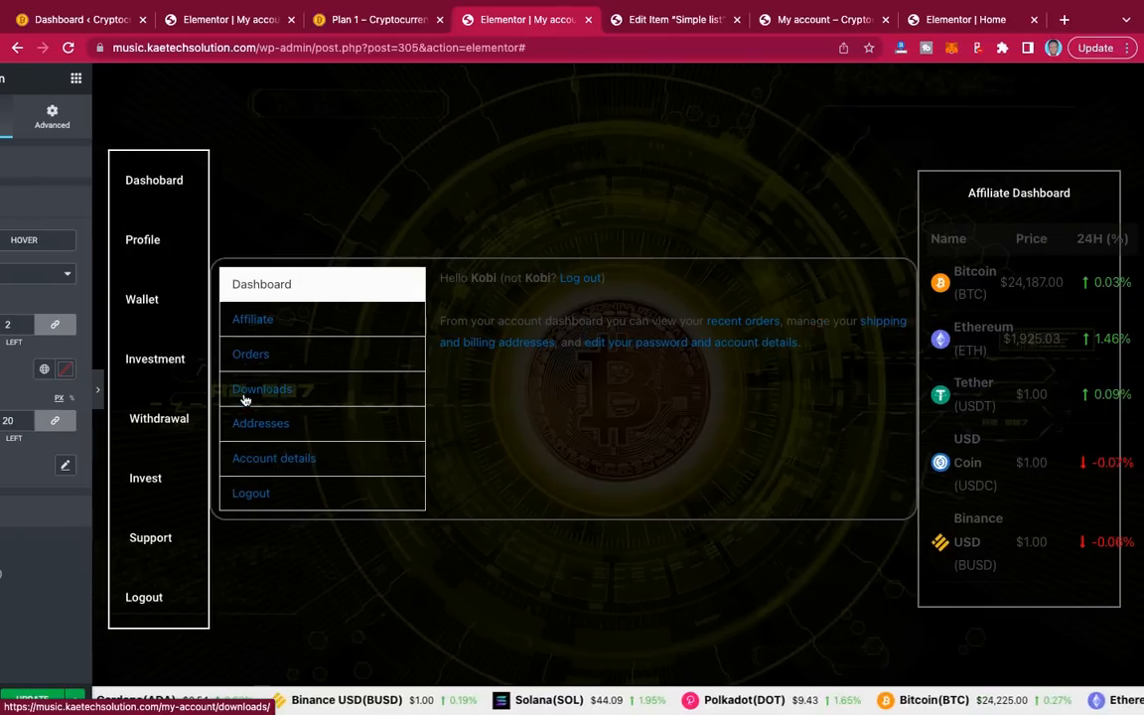
left_click(98, 390)
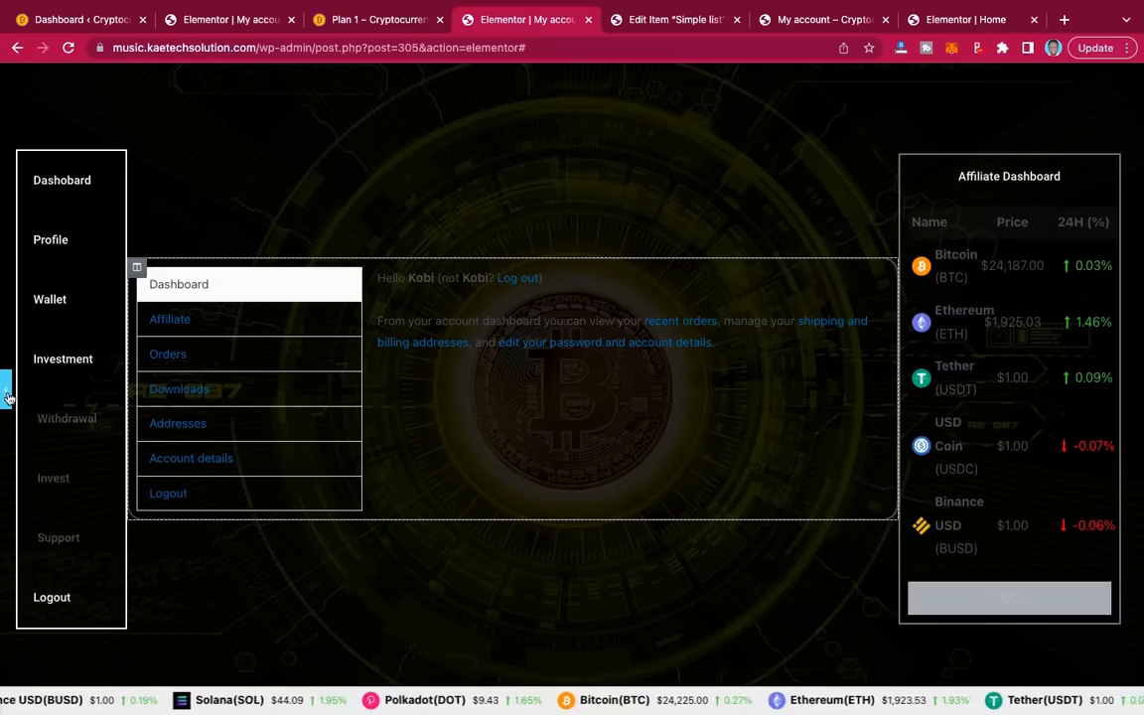
left_click(7, 394)
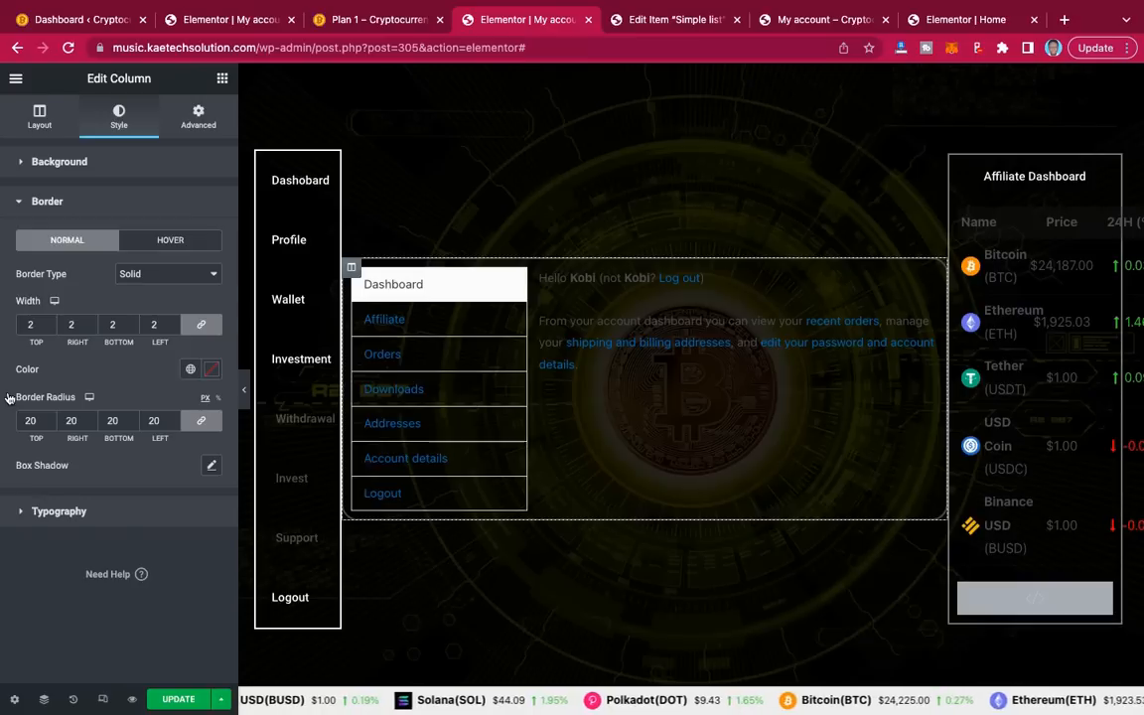
left_click(201, 124)
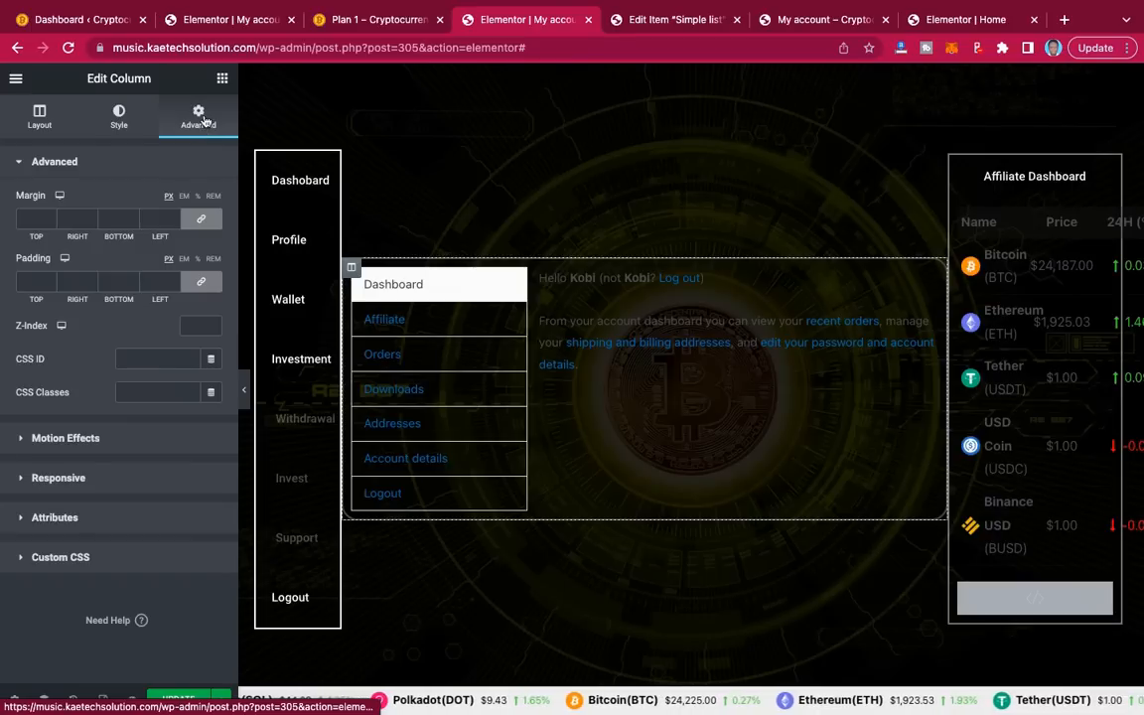
Step: Set a linked 20px margin on the account content column and preview it
left_click(28, 219)
type("20")
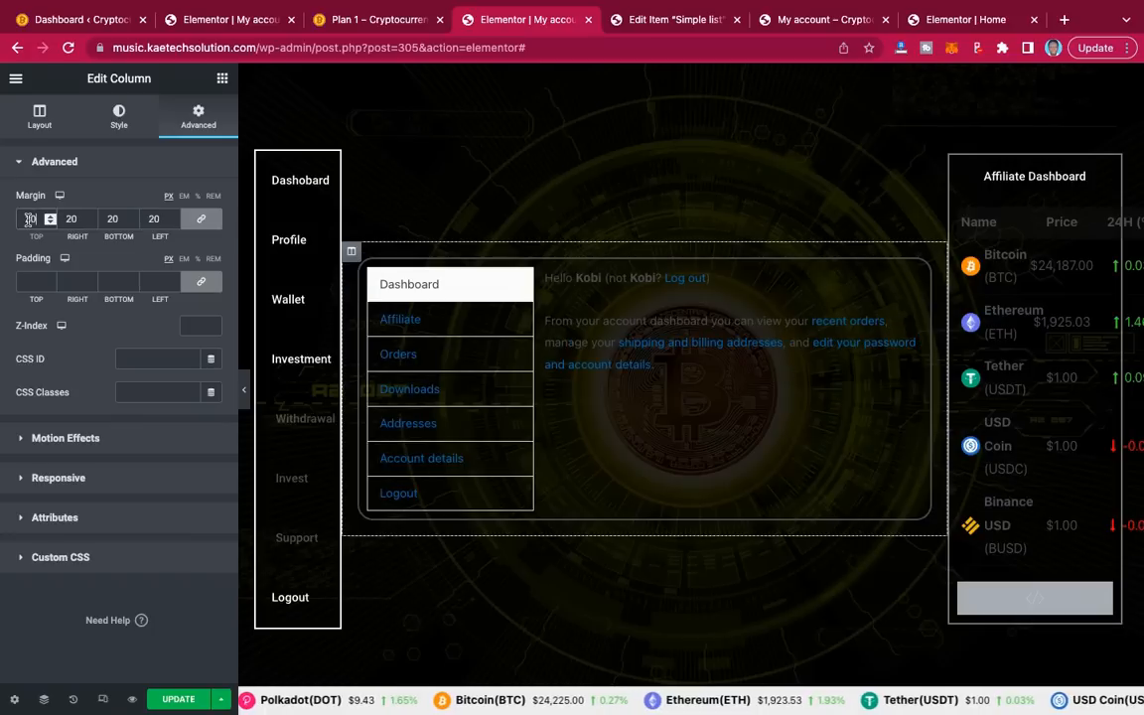
left_click(244, 396)
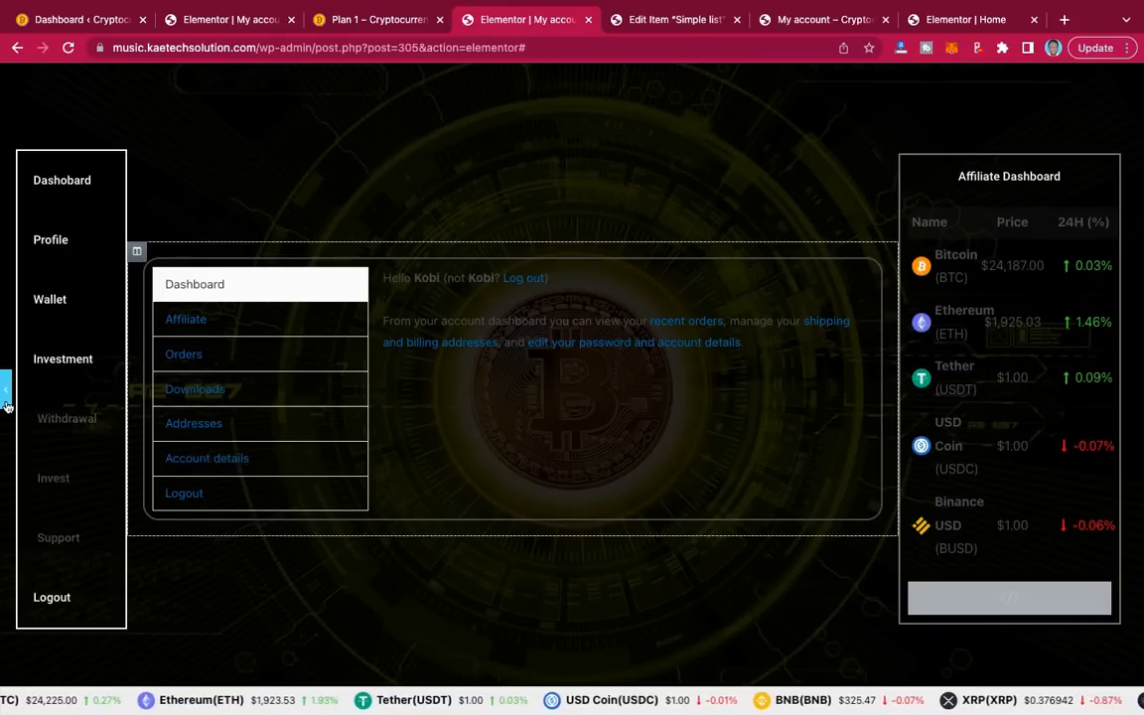
left_click(6, 404)
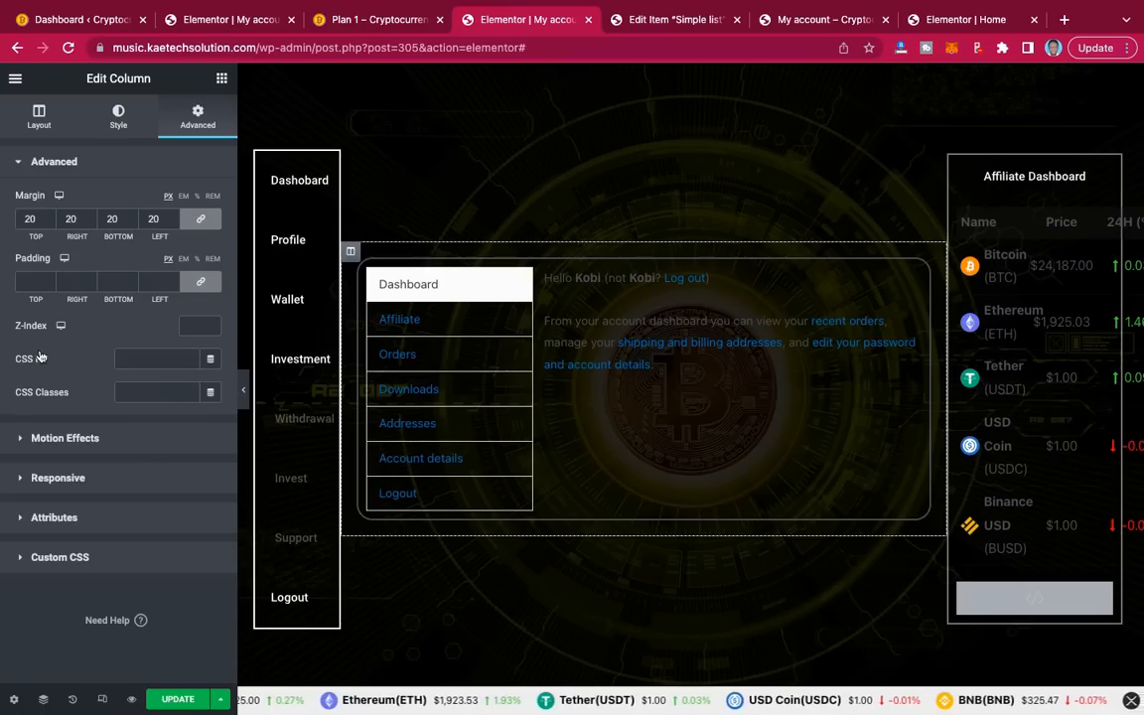
Step: Add linked 20px padding on every side, preview the spacing, and update the page
left_click(29, 283)
type("20")
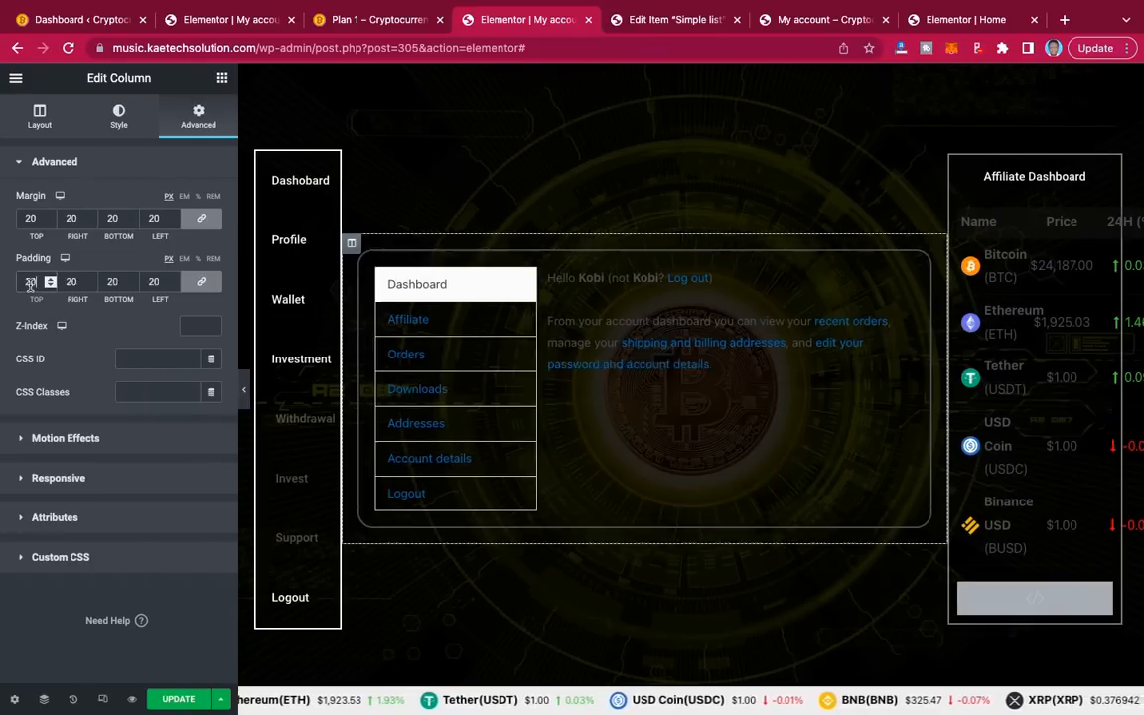
left_click(242, 395)
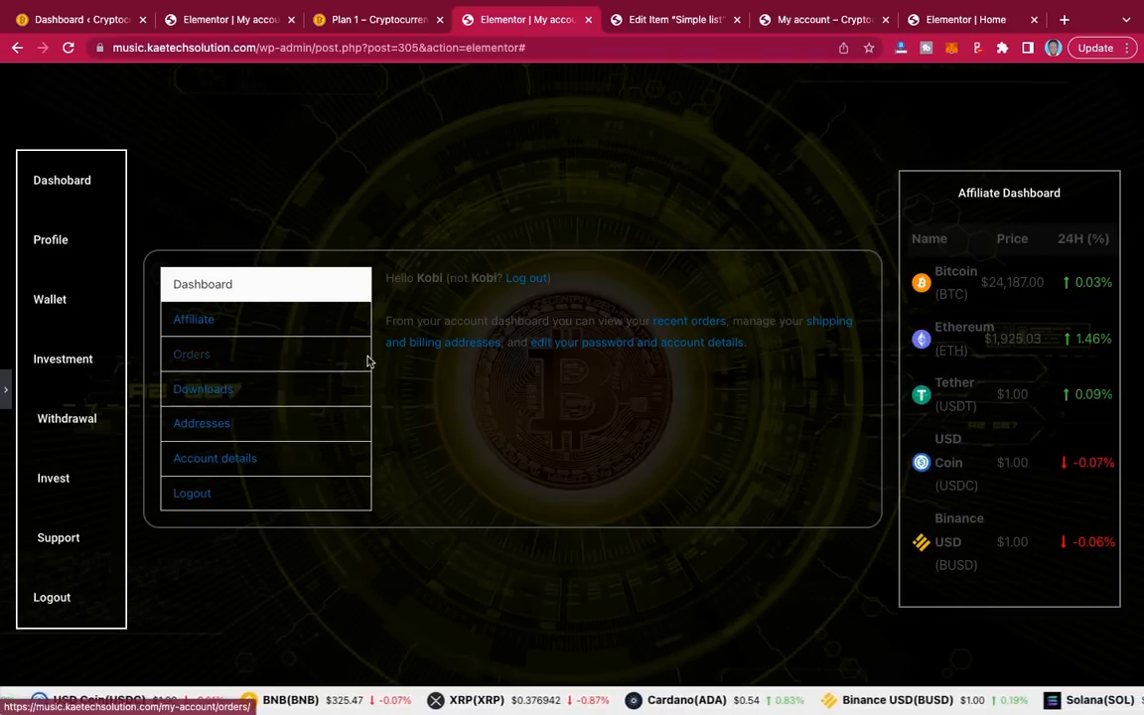
left_click(6, 402)
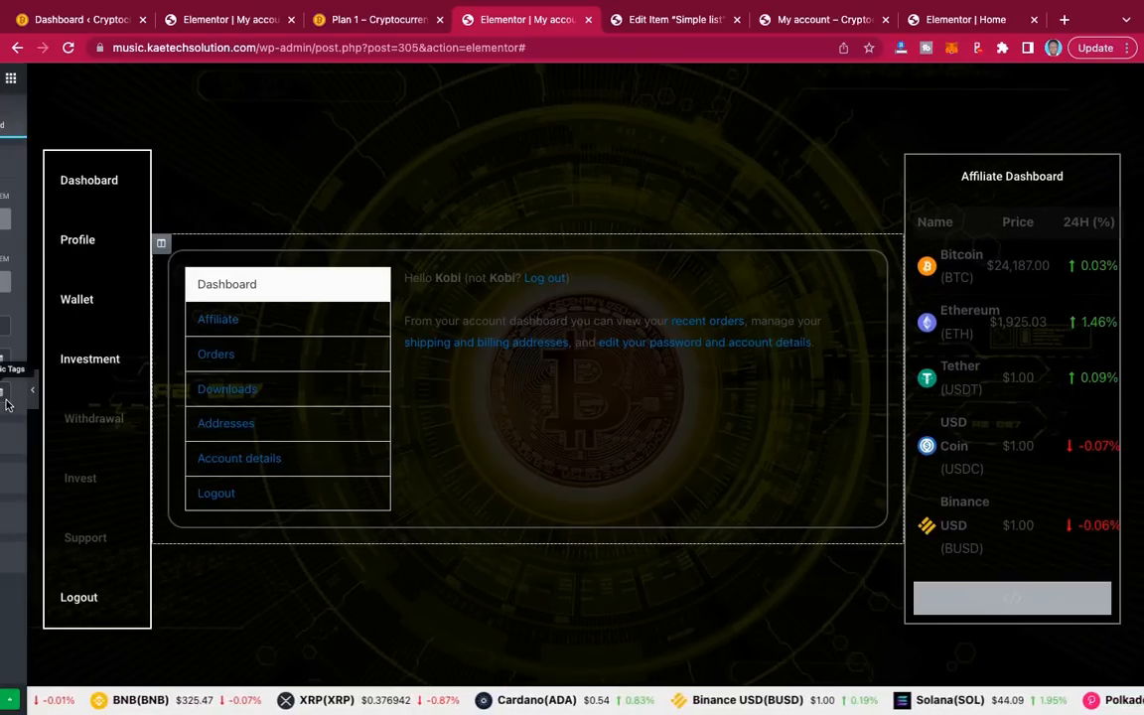
left_click(5, 380)
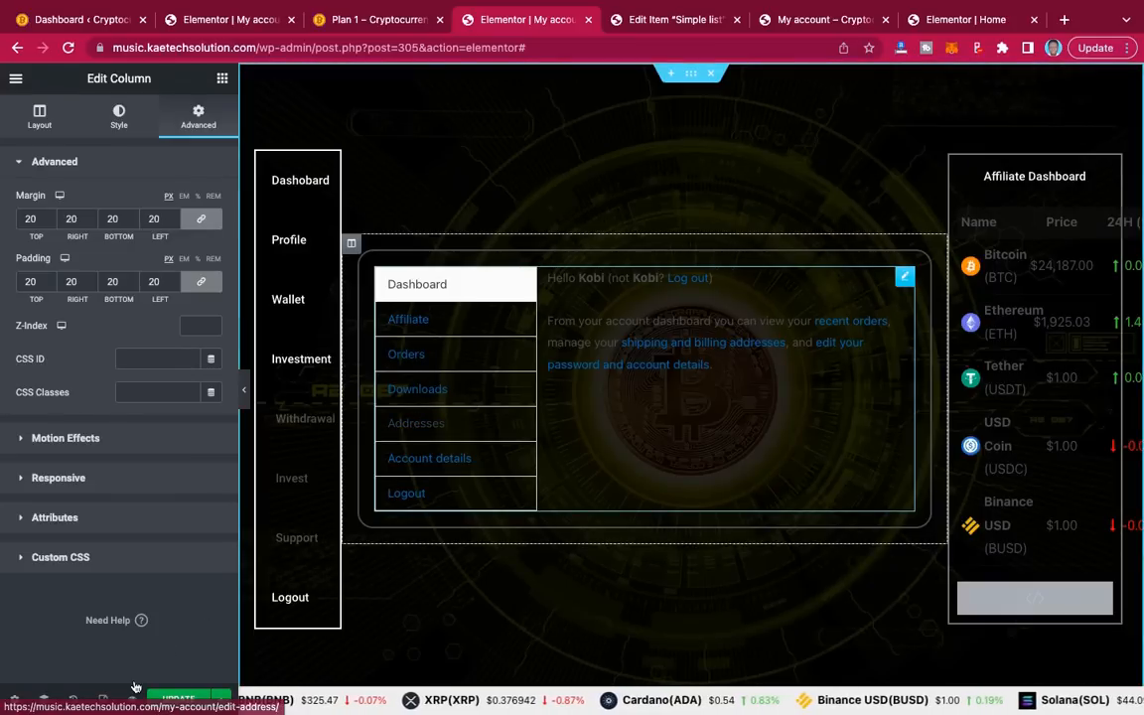
left_click(185, 700)
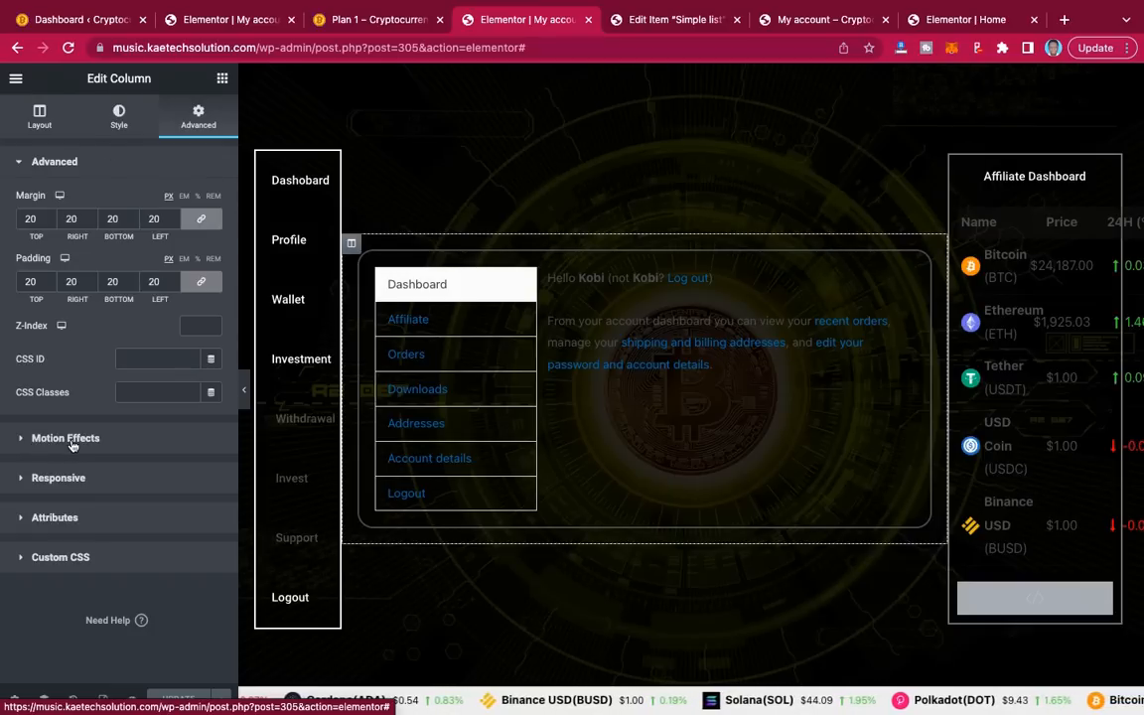
Step: Give the column a Classic black background at reduced opacity (#00000091) and update the page
left_click(119, 118)
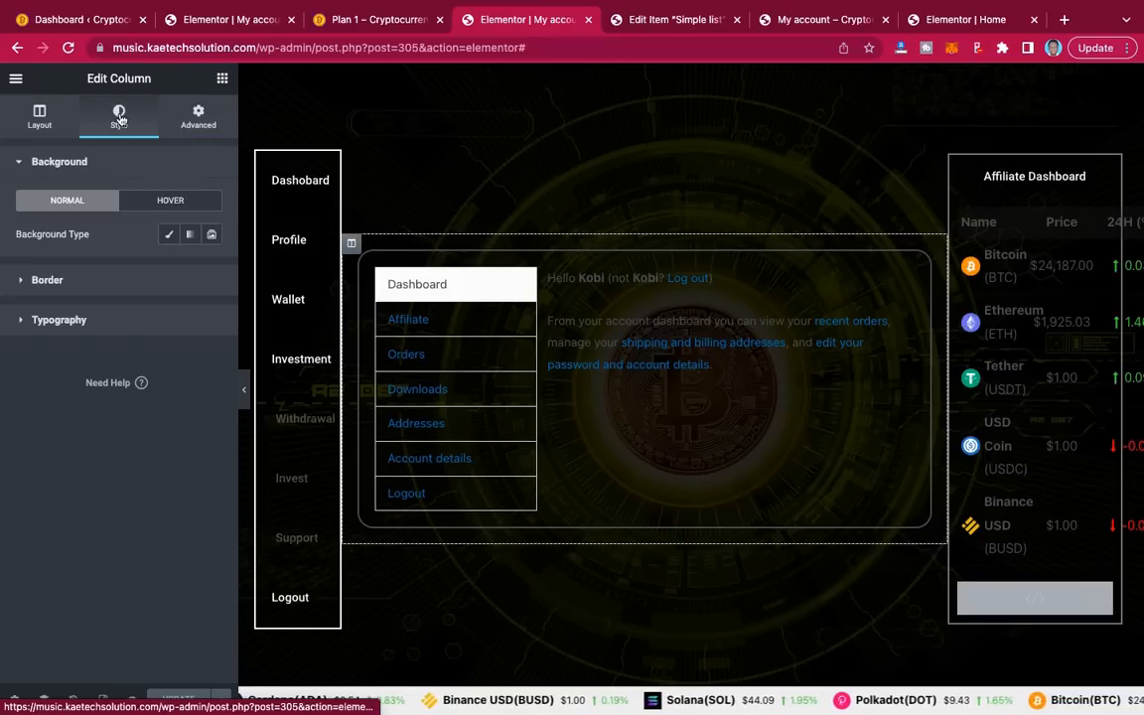
left_click(169, 235)
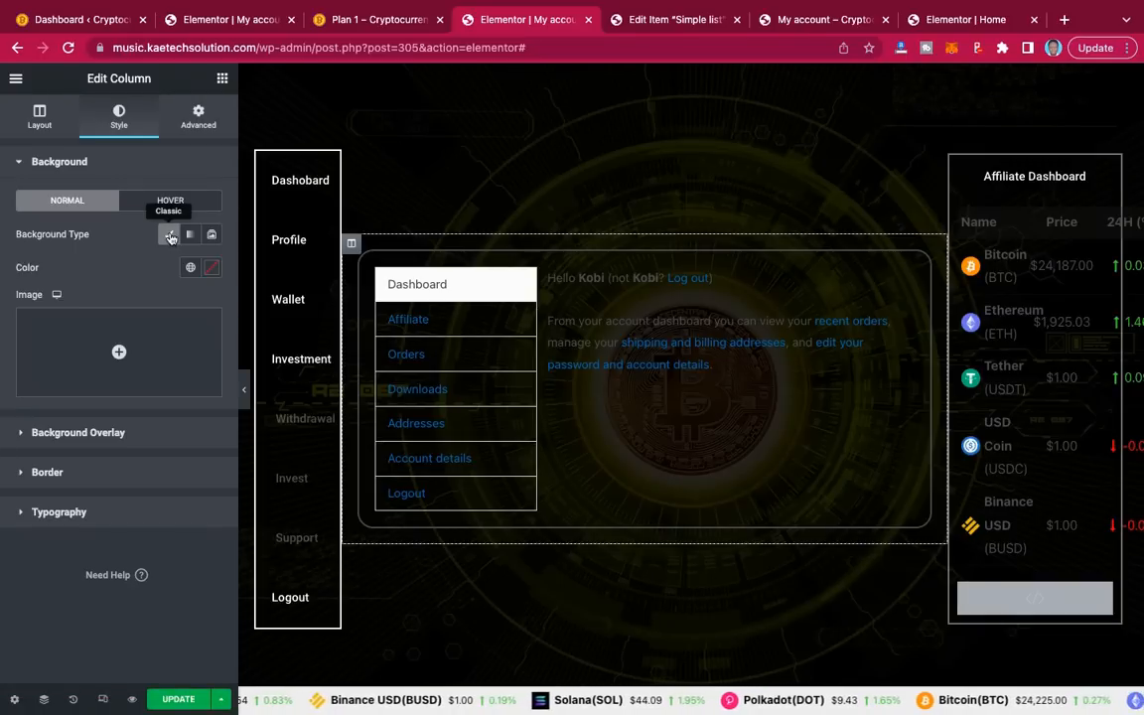
left_click(212, 271)
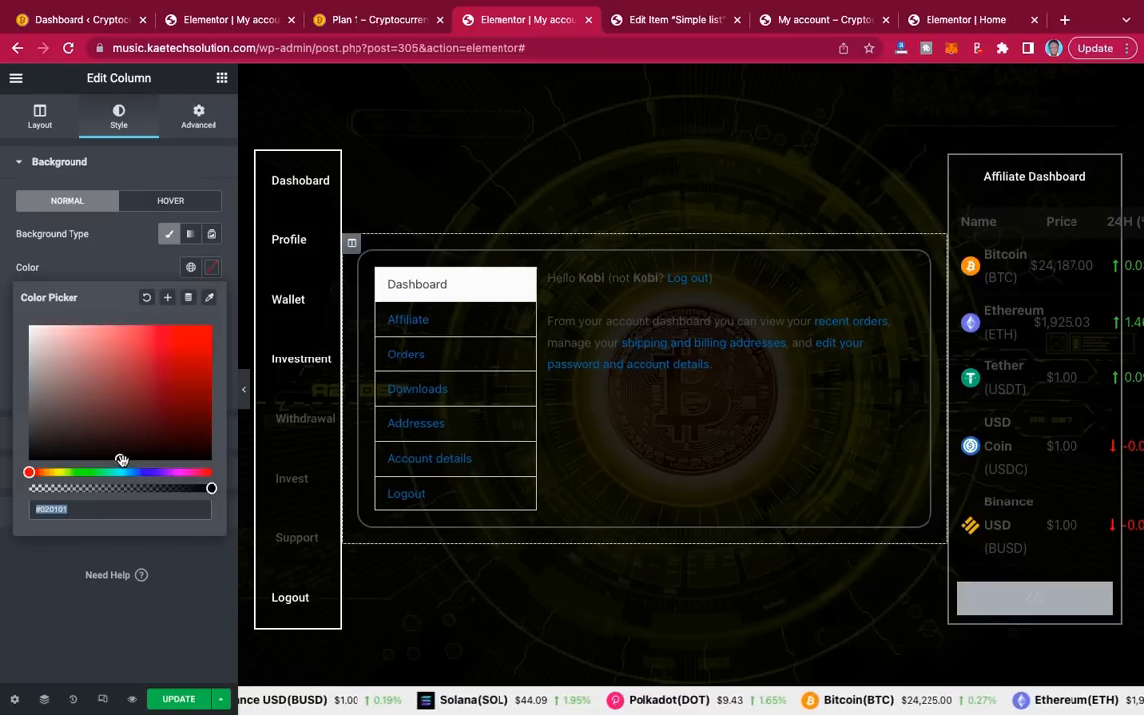
left_click_drag(90, 465, 28, 460)
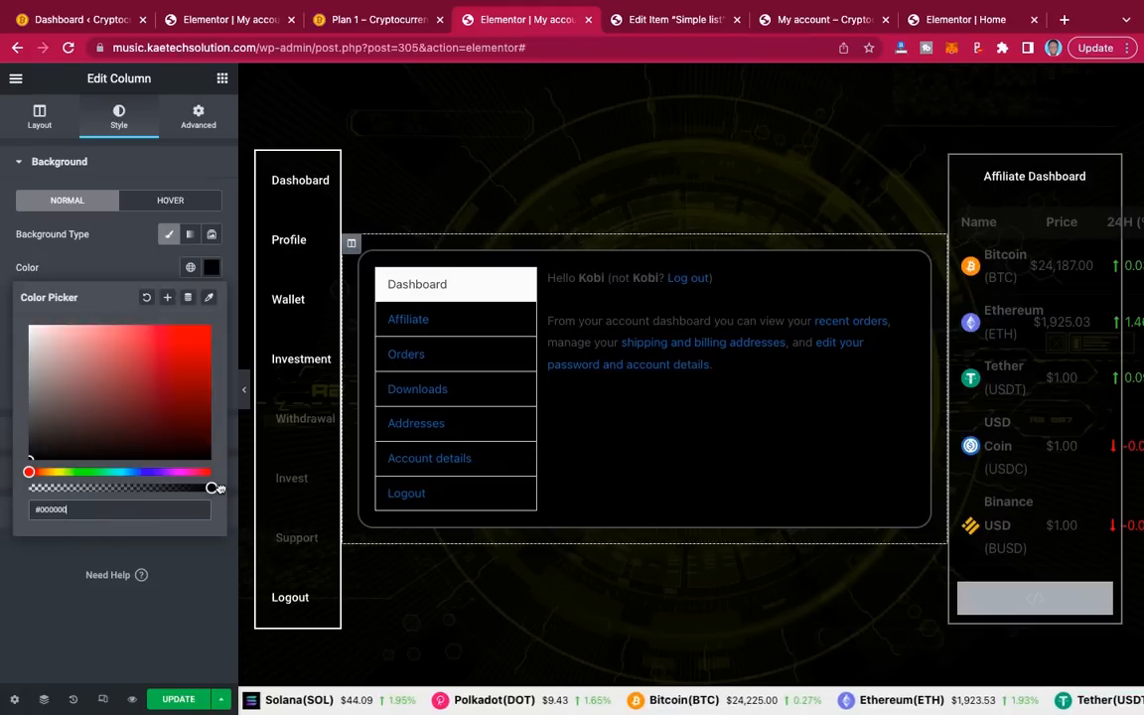
left_click(192, 576)
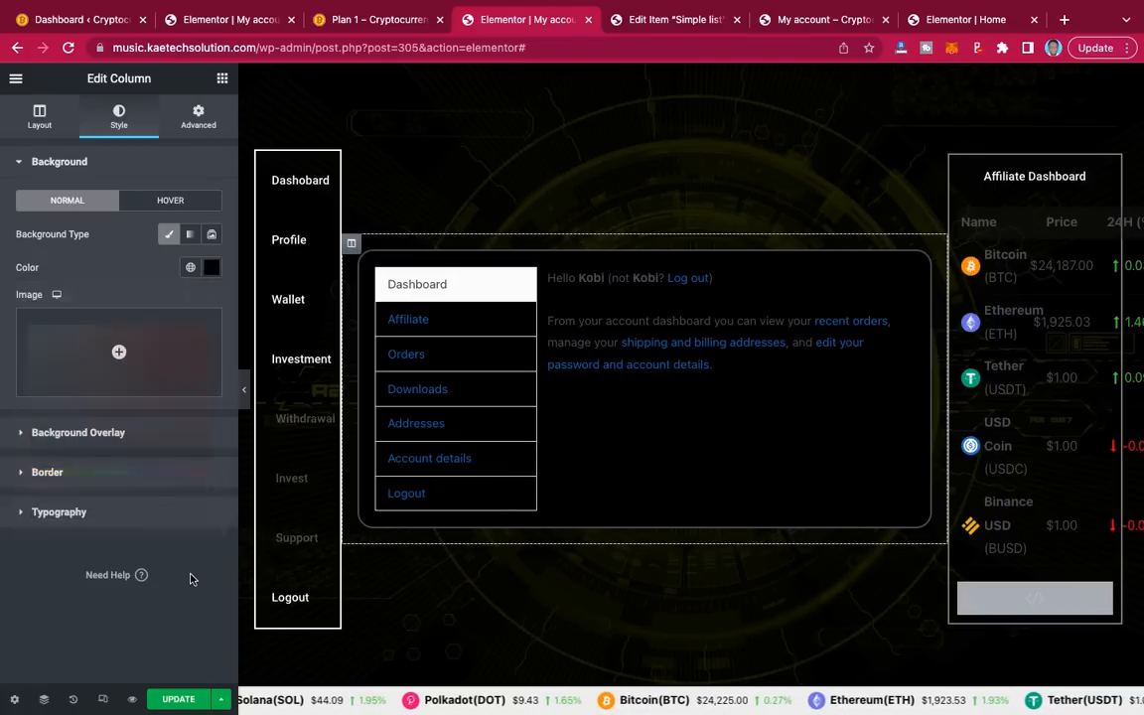
left_click(210, 267)
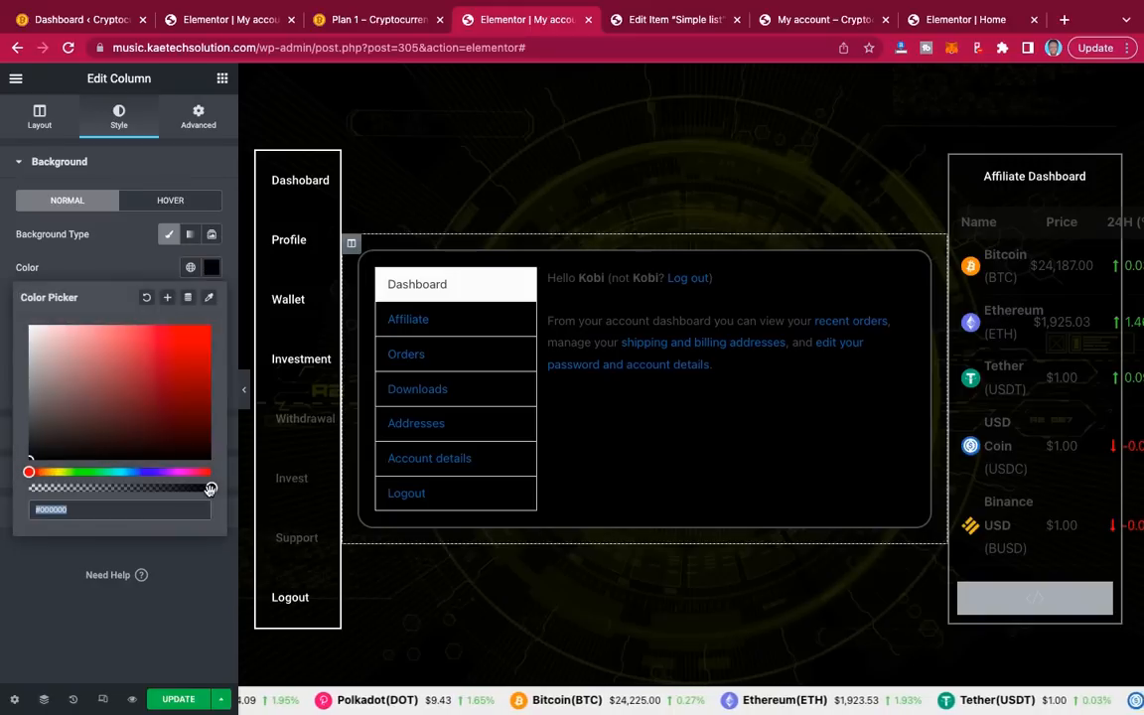
type("FA")
left_click(121, 486)
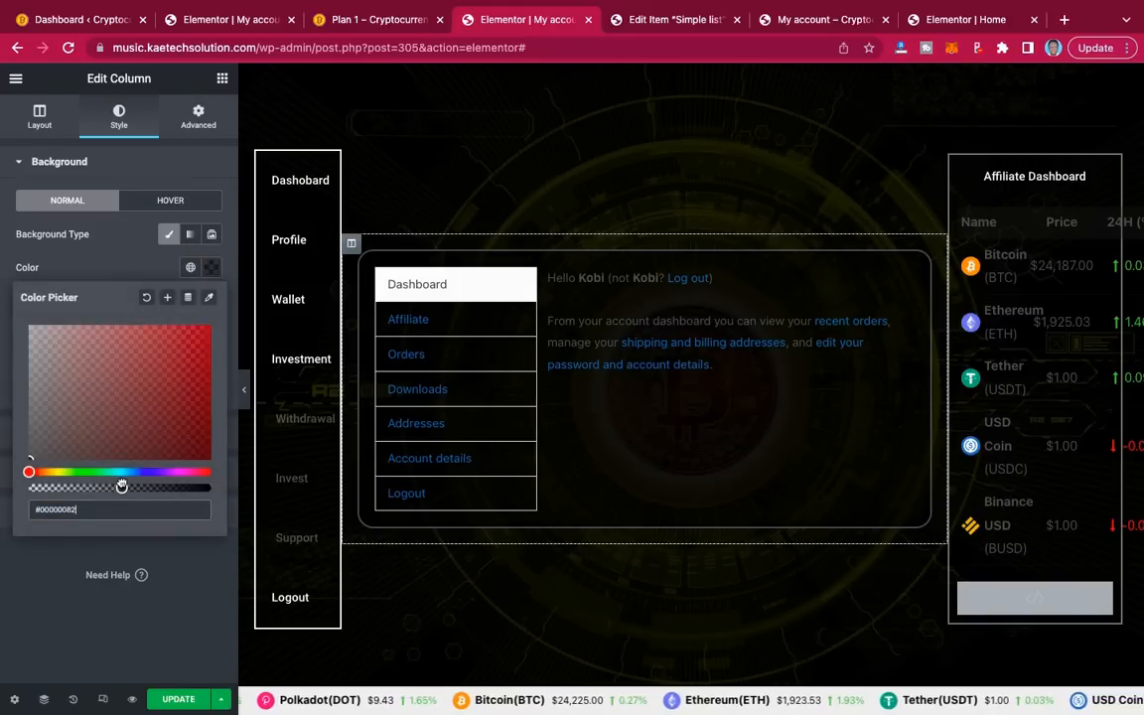
left_click_drag(121, 486, 132, 486)
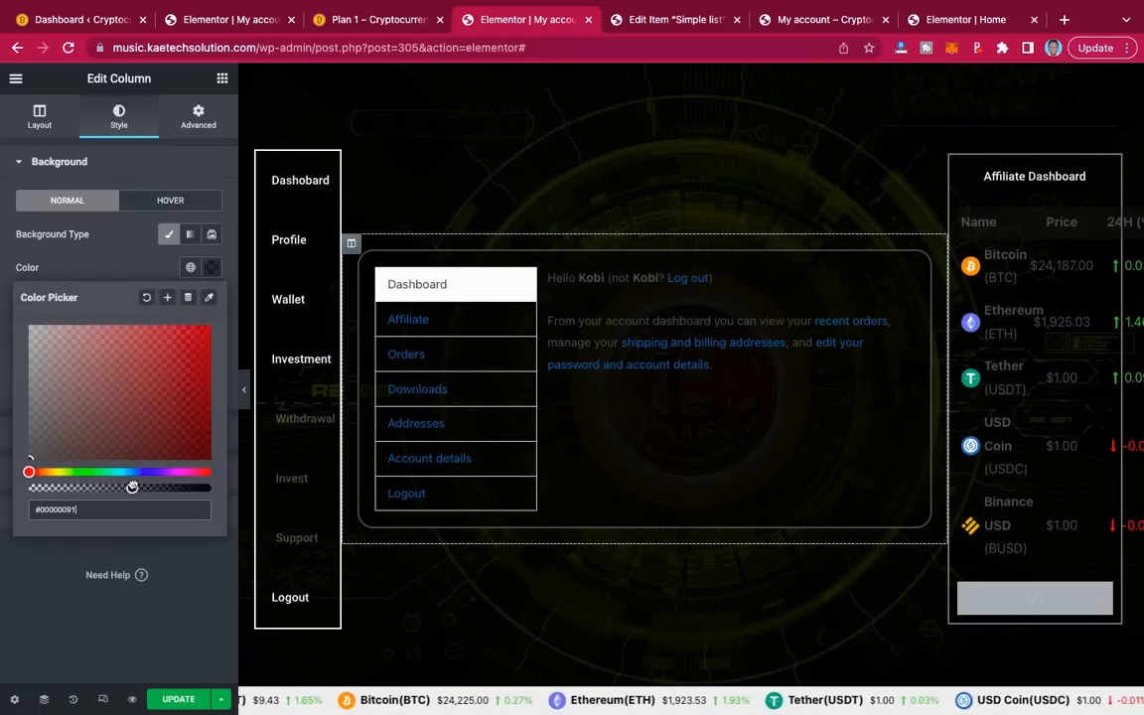
left_click(124, 265)
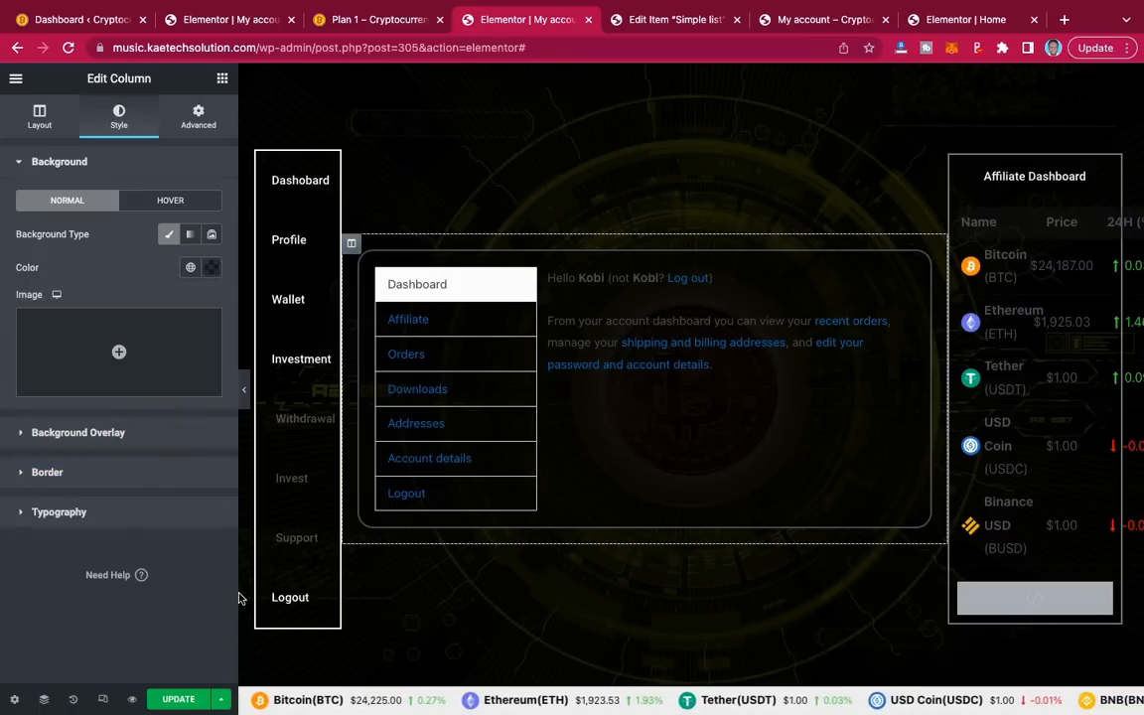
left_click(179, 701)
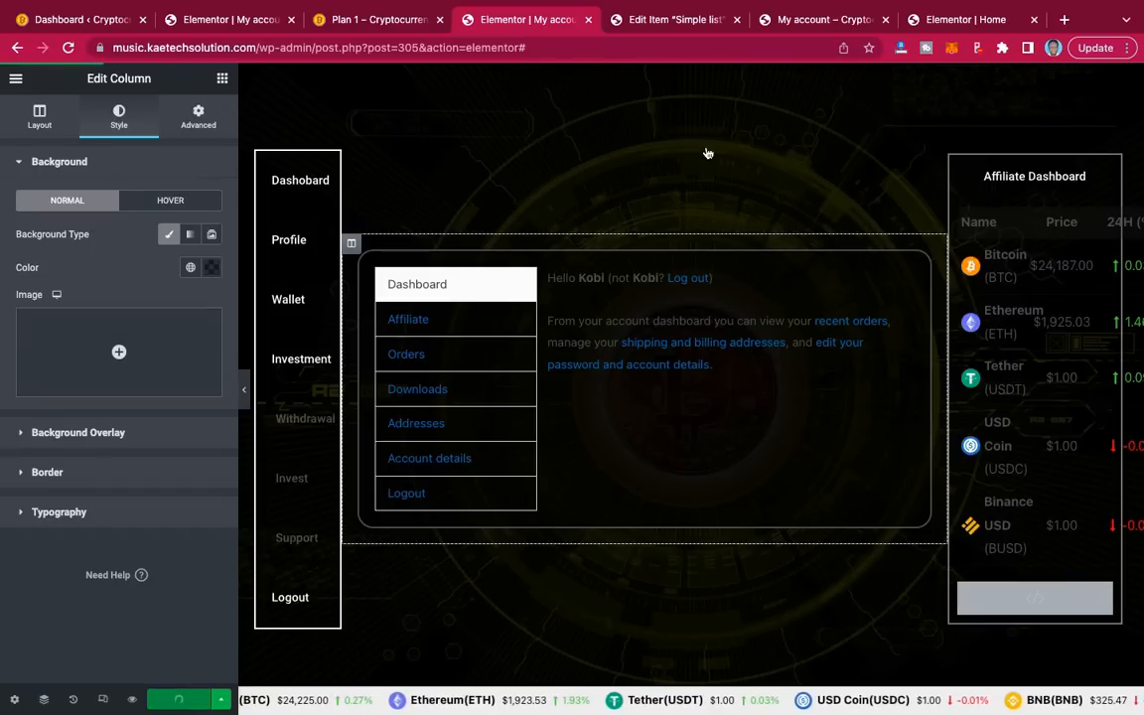
Step: Reload the live My account tab to review the styling, then return to the Simple list widget editor
left_click(810, 20)
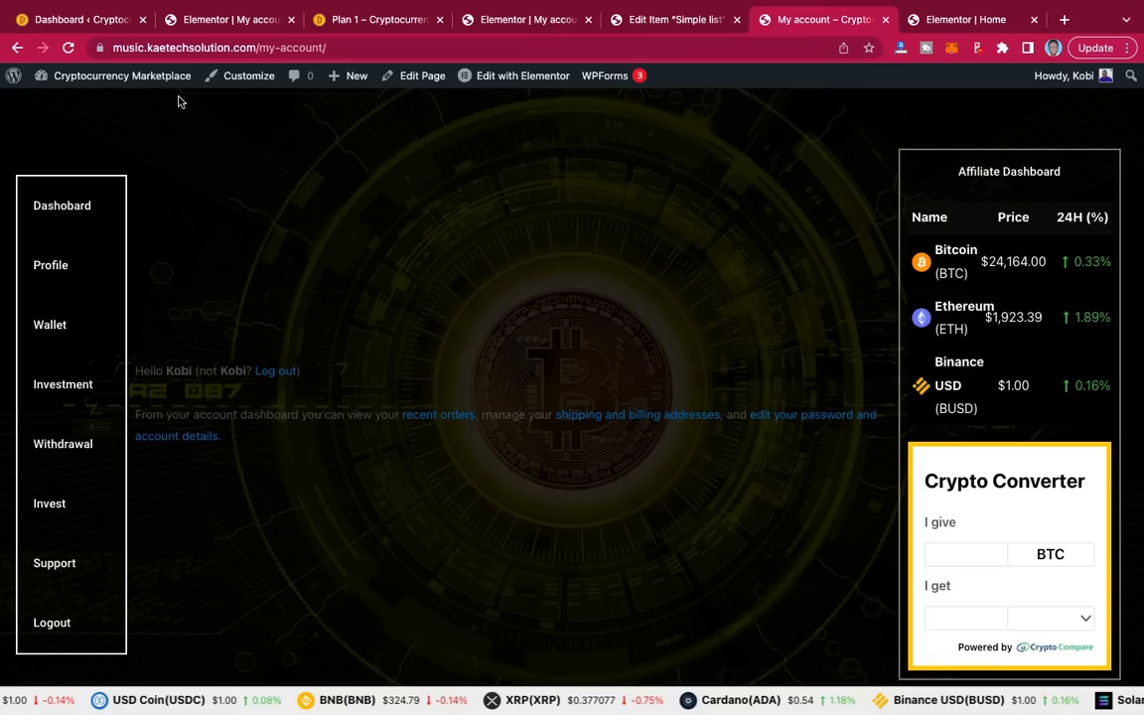
left_click(69, 48)
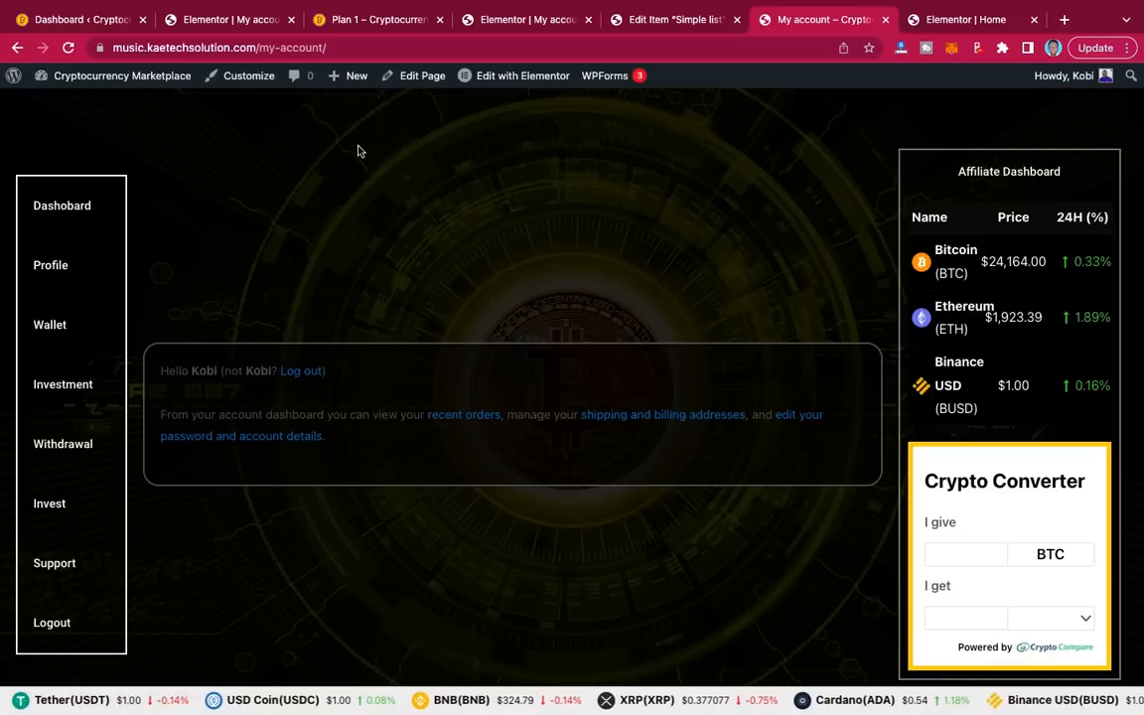
left_click(650, 22)
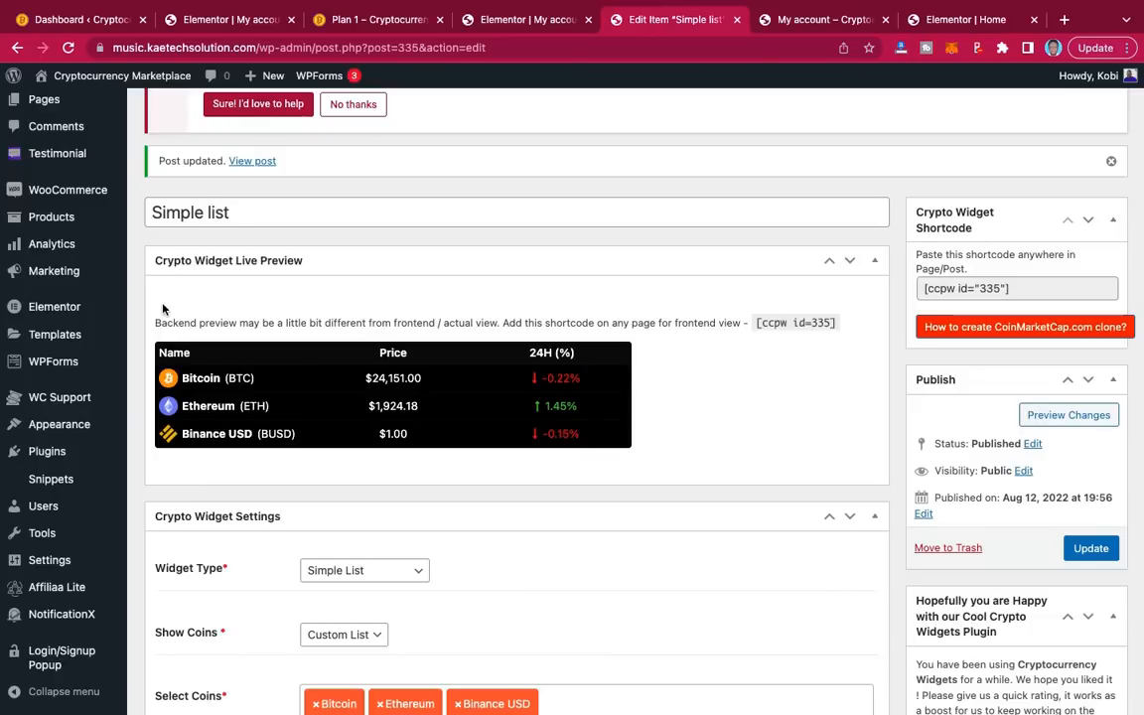
scroll(72, 452, "down", 1)
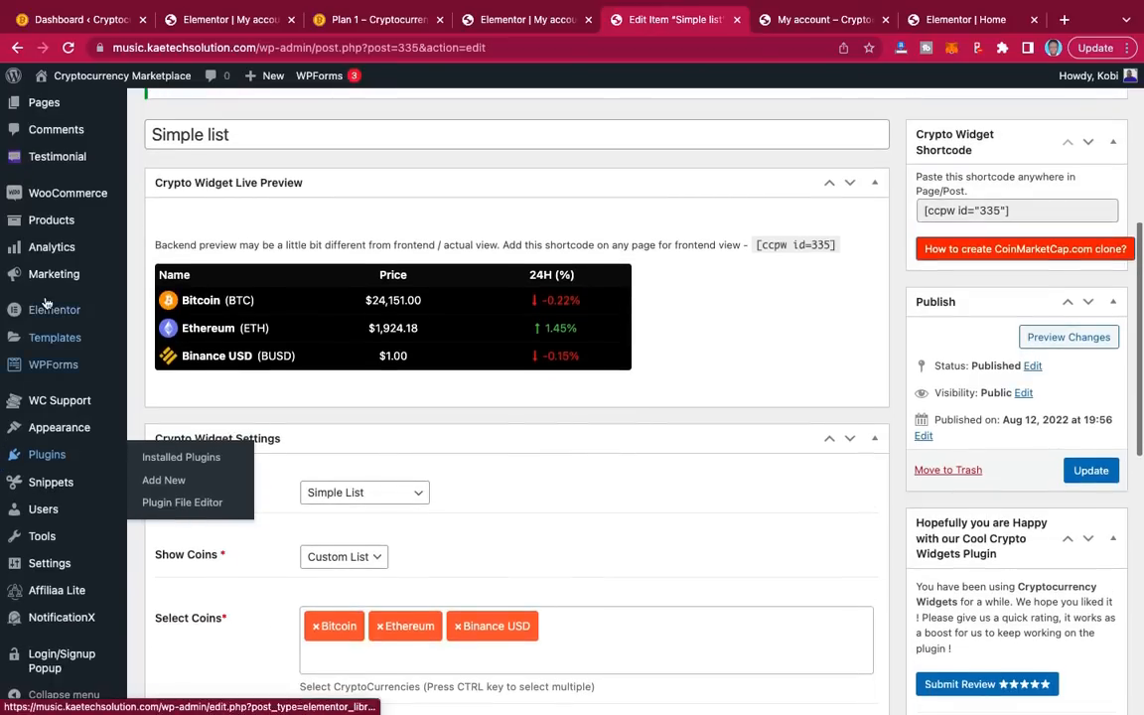
scroll(44, 303, "up", 4)
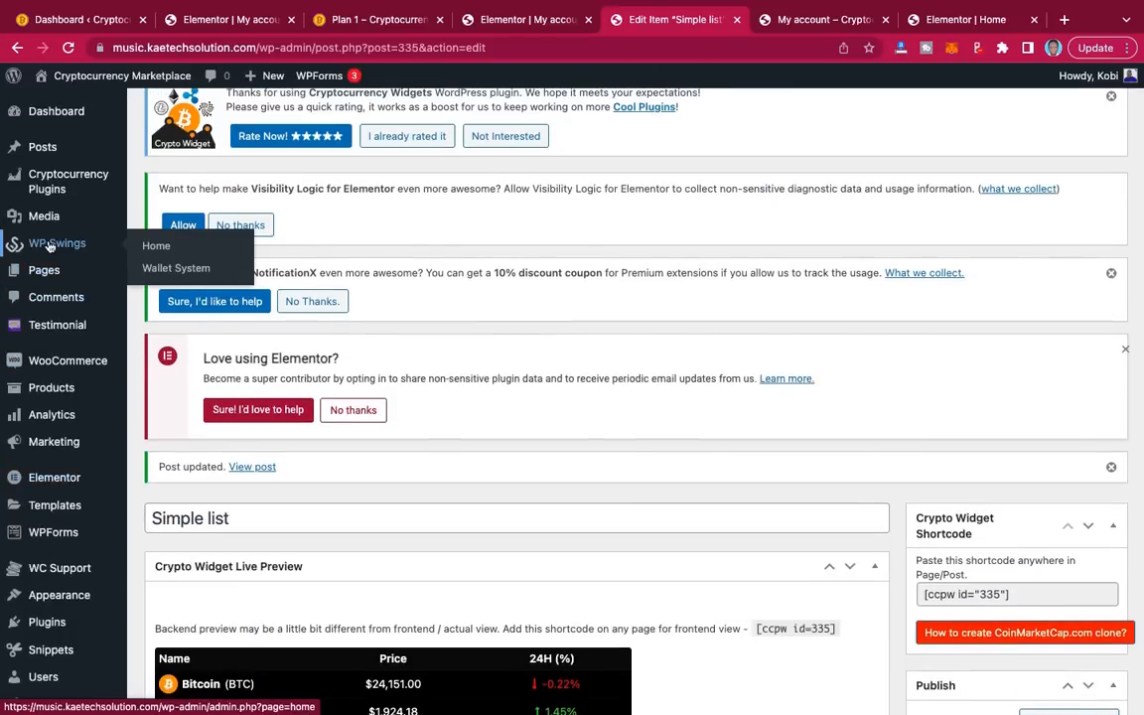
left_click(161, 250)
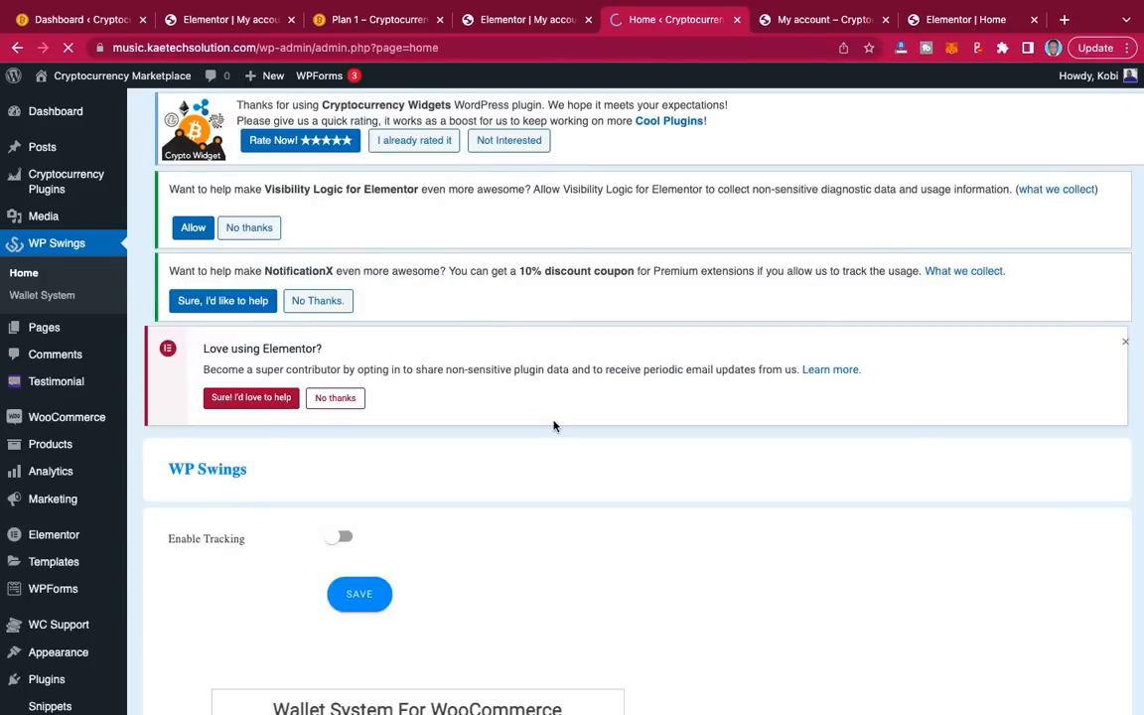
scroll(553, 426, "down", 4)
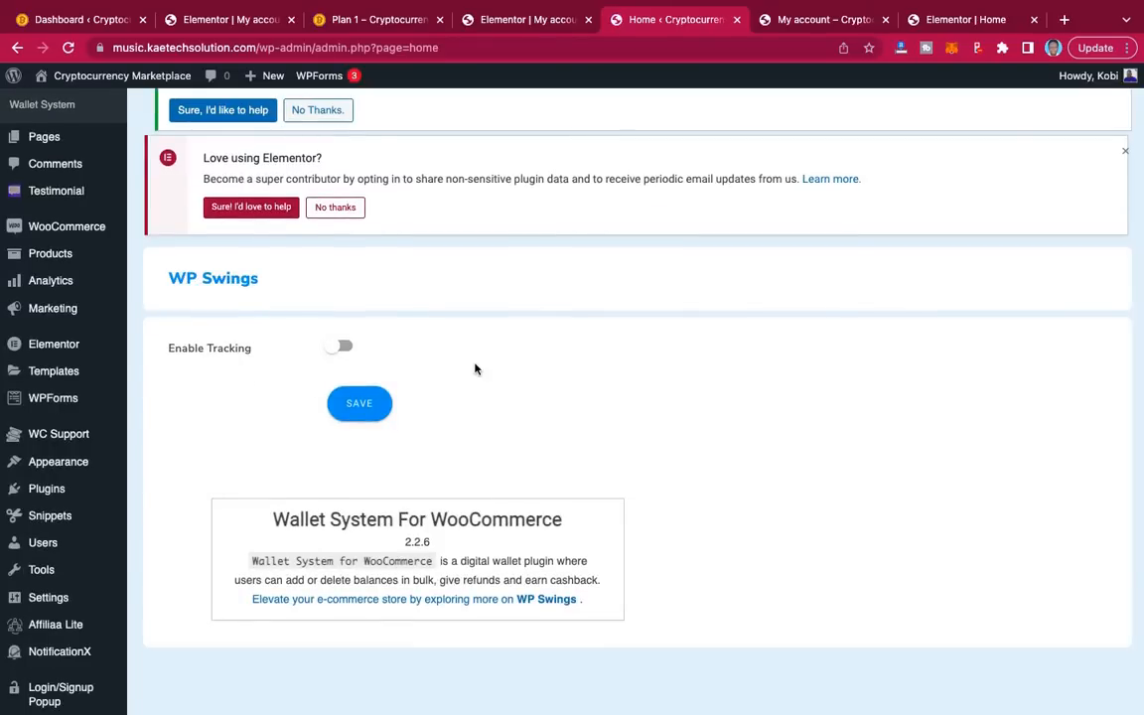
scroll(474, 368, "down", 1)
scroll(475, 367, "up", 4)
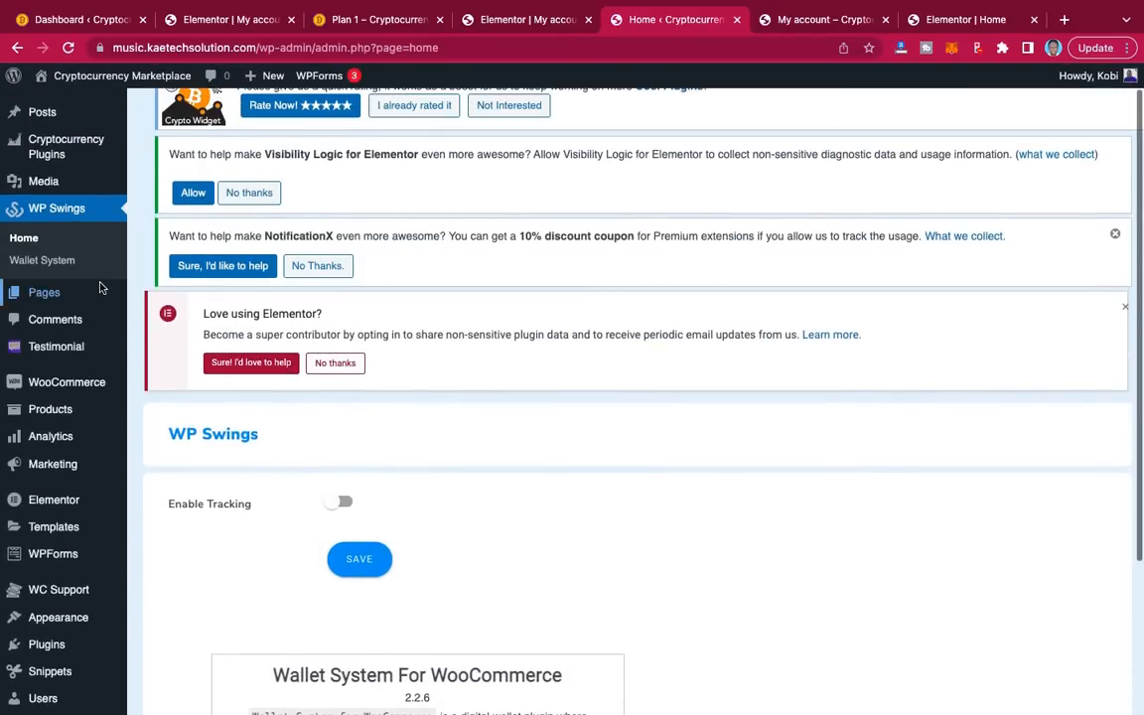
Step: Enable wallet, Wallet Recharge, Refund To Wallet and Send Email, keep Manual Wallet Amount, and save
left_click(38, 263)
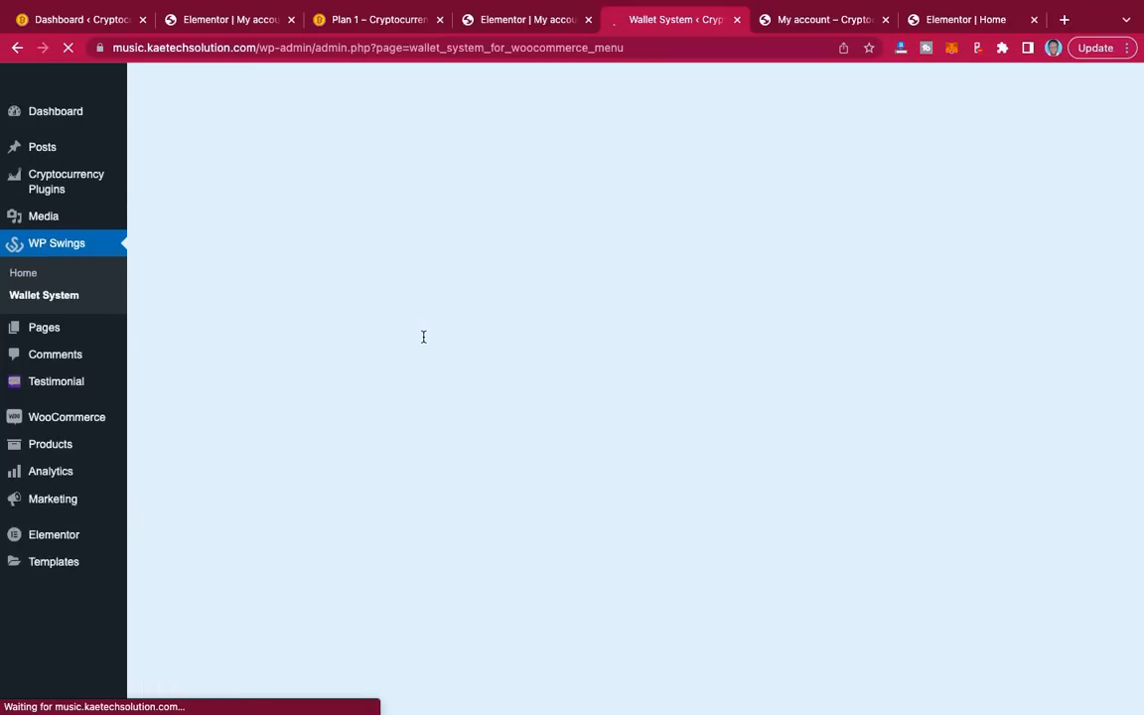
scroll(423, 338, "down", 8)
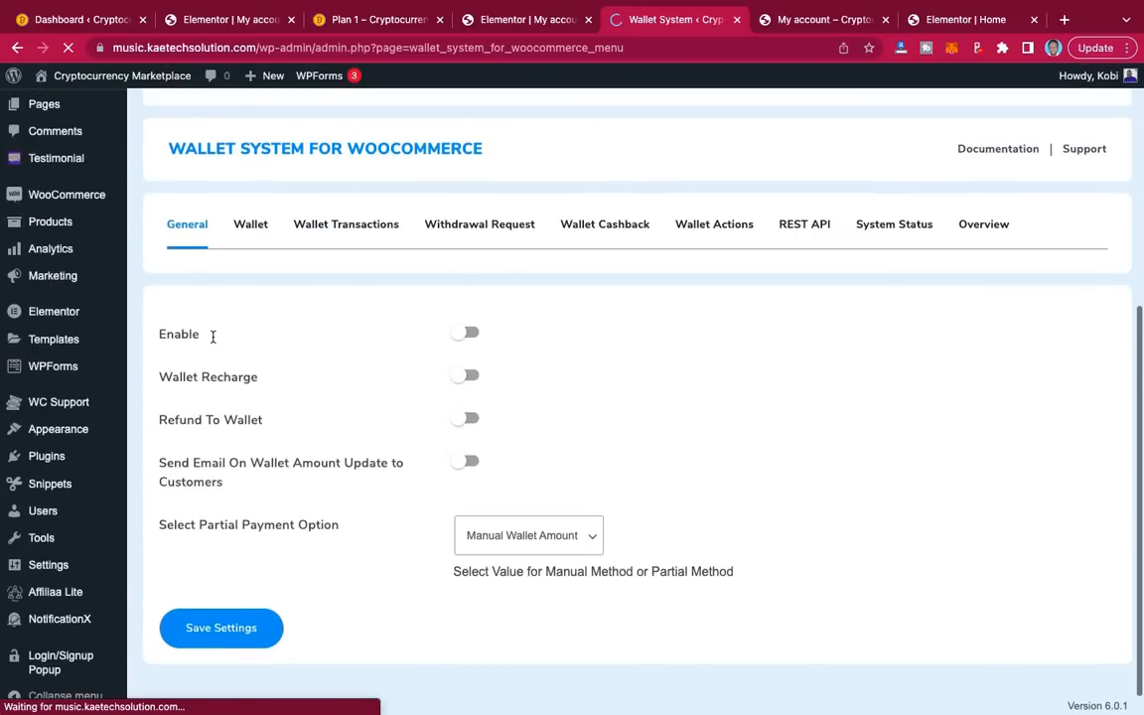
left_click(470, 335)
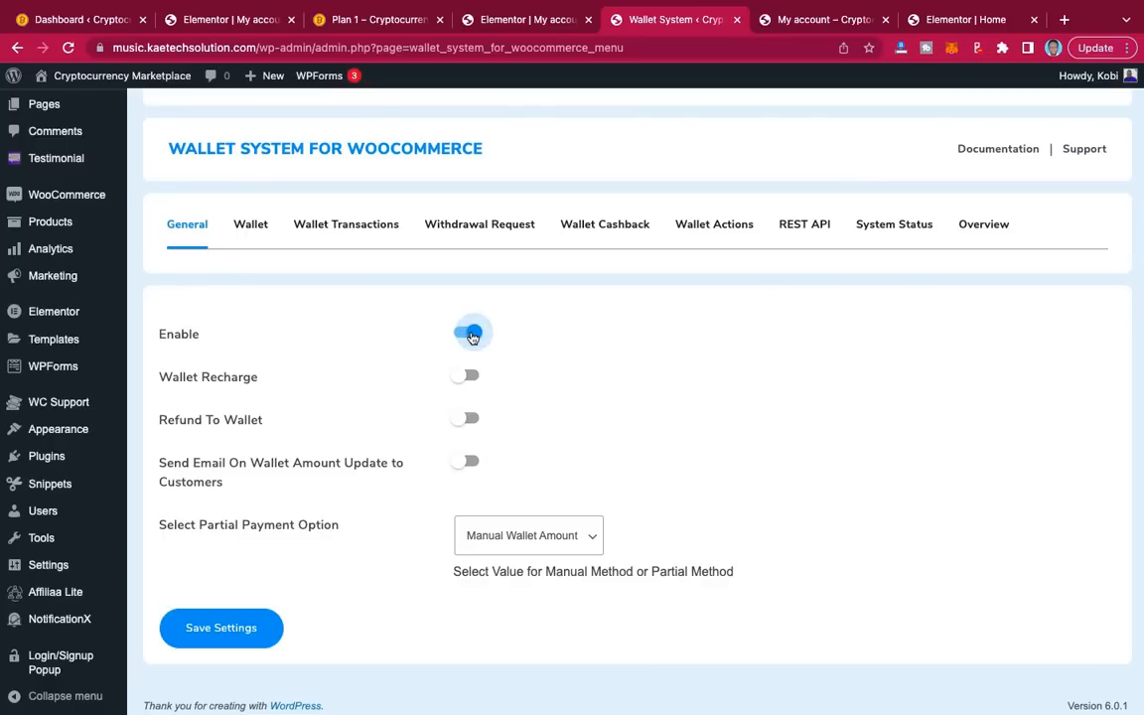
left_click(472, 382)
left_click(467, 418)
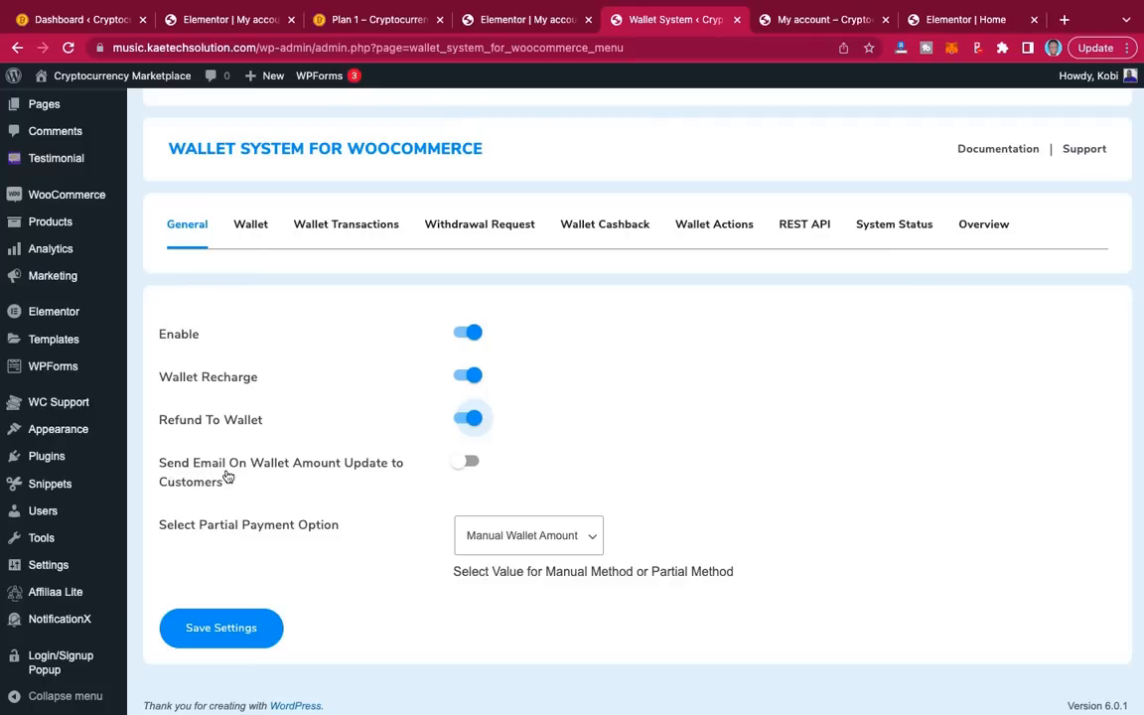
left_click(470, 464)
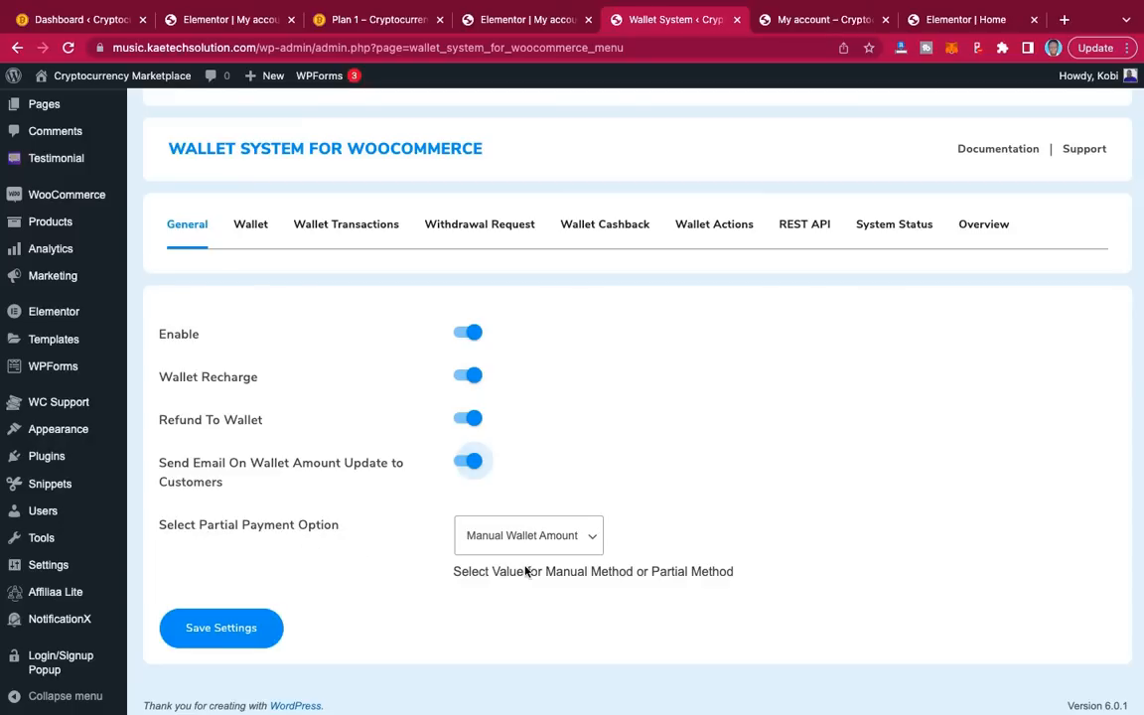
left_click(601, 543)
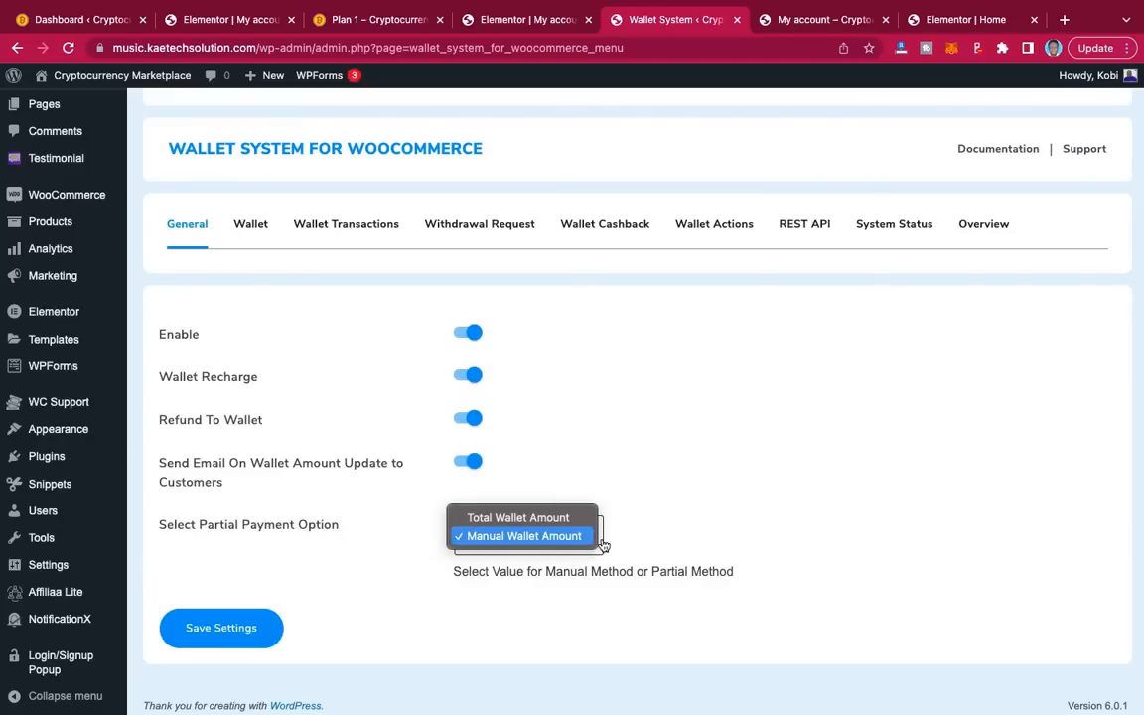
left_click(656, 542)
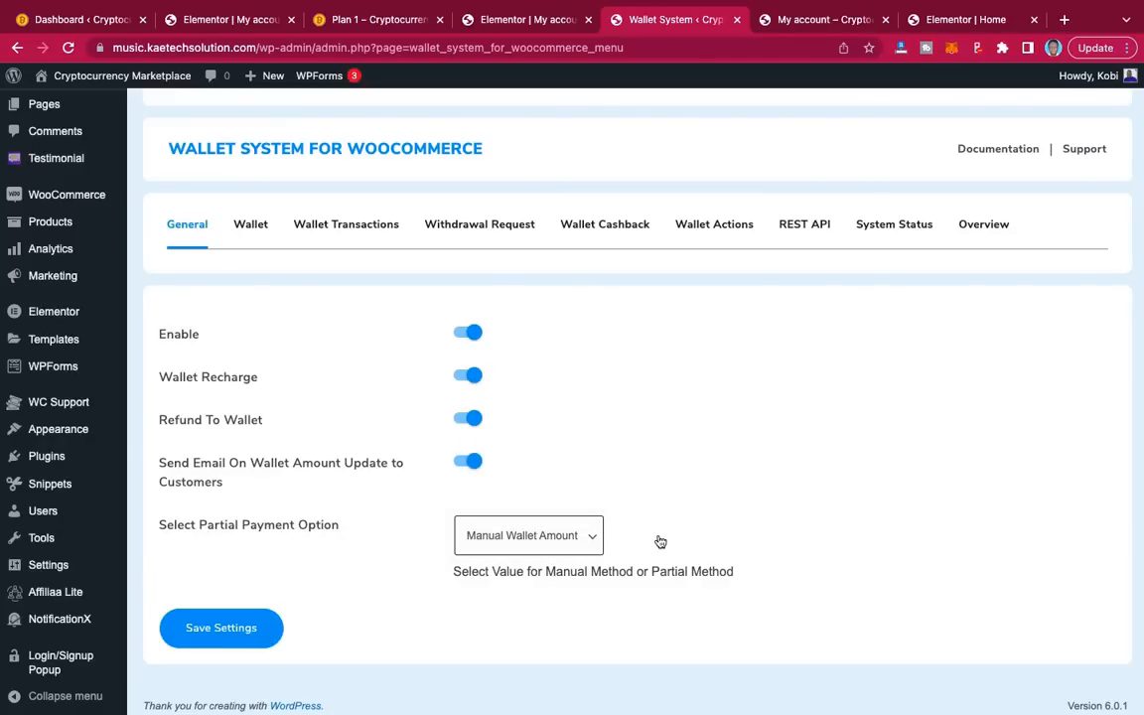
left_click(223, 629)
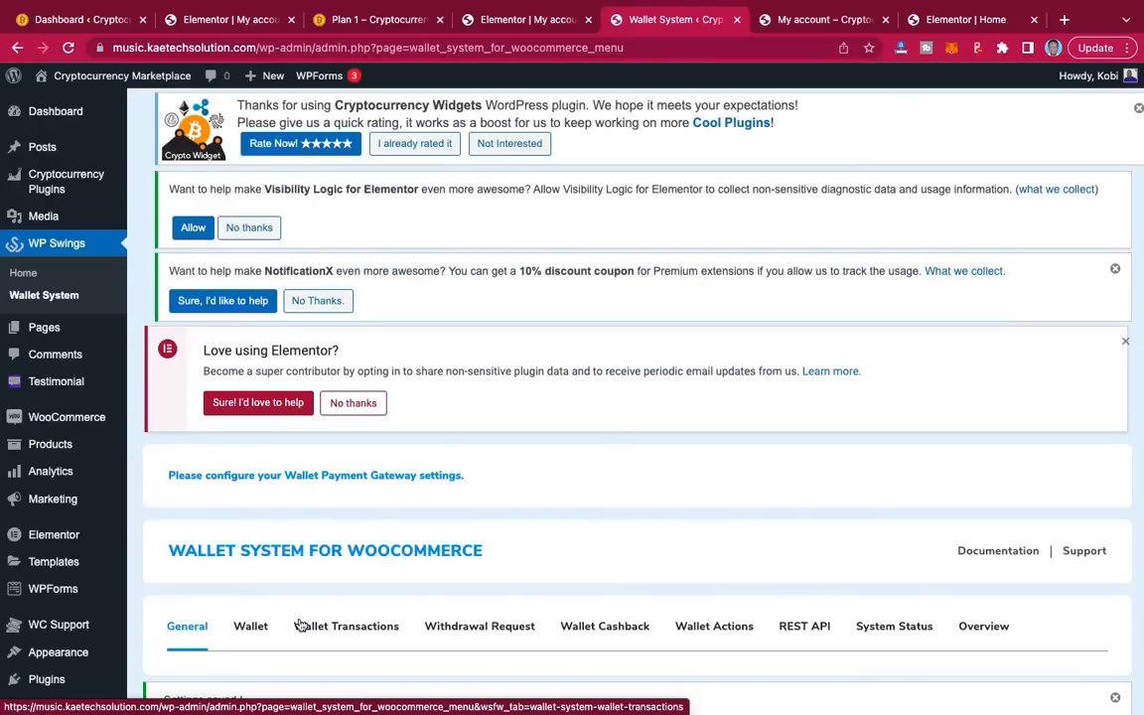
scroll(300, 624, "down", 5)
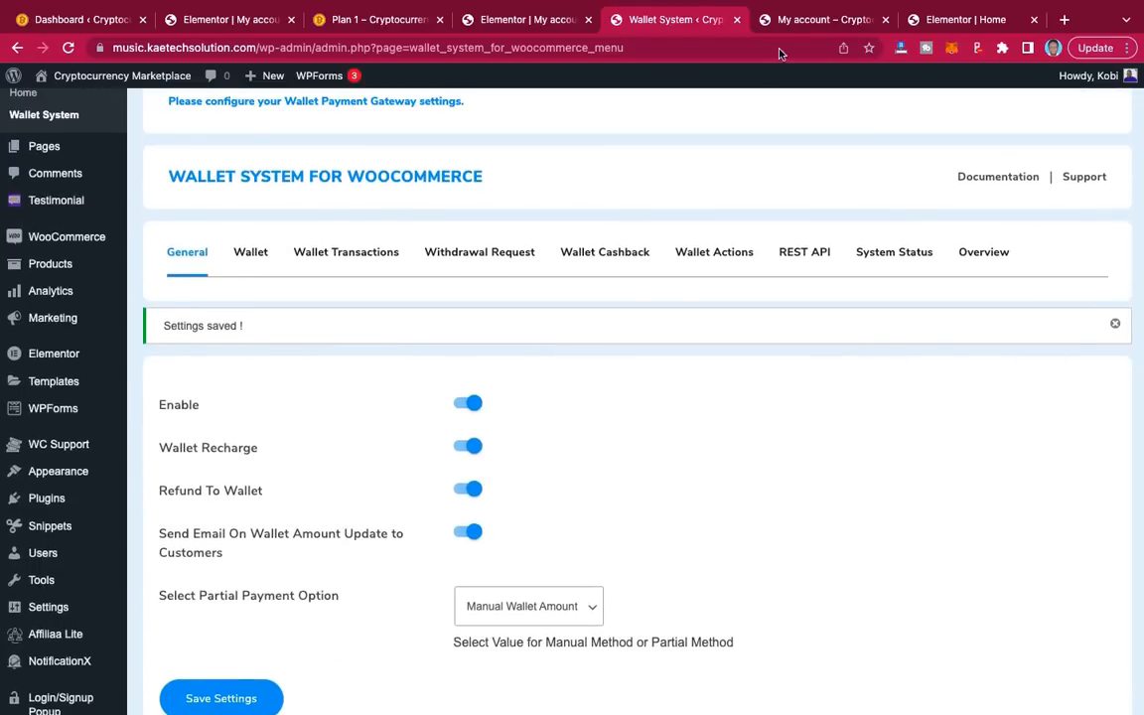
Step: Reload the My account tab and launch the Astra Customizer from the admin toolbar
left_click(797, 26)
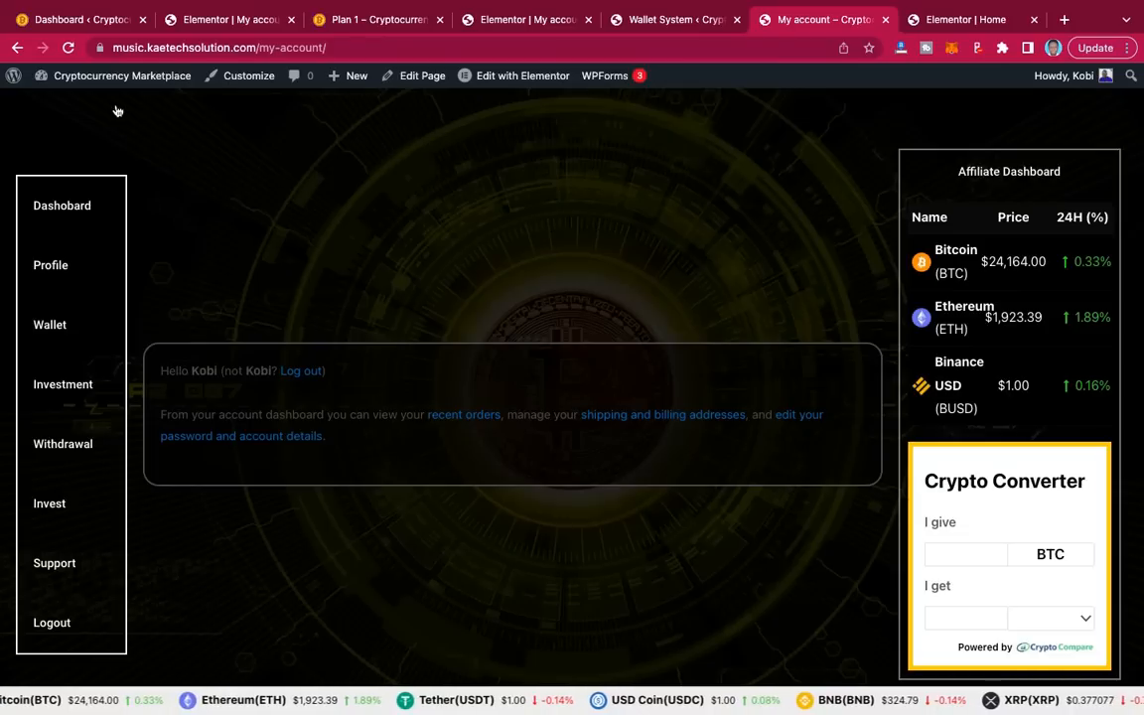
left_click(69, 47)
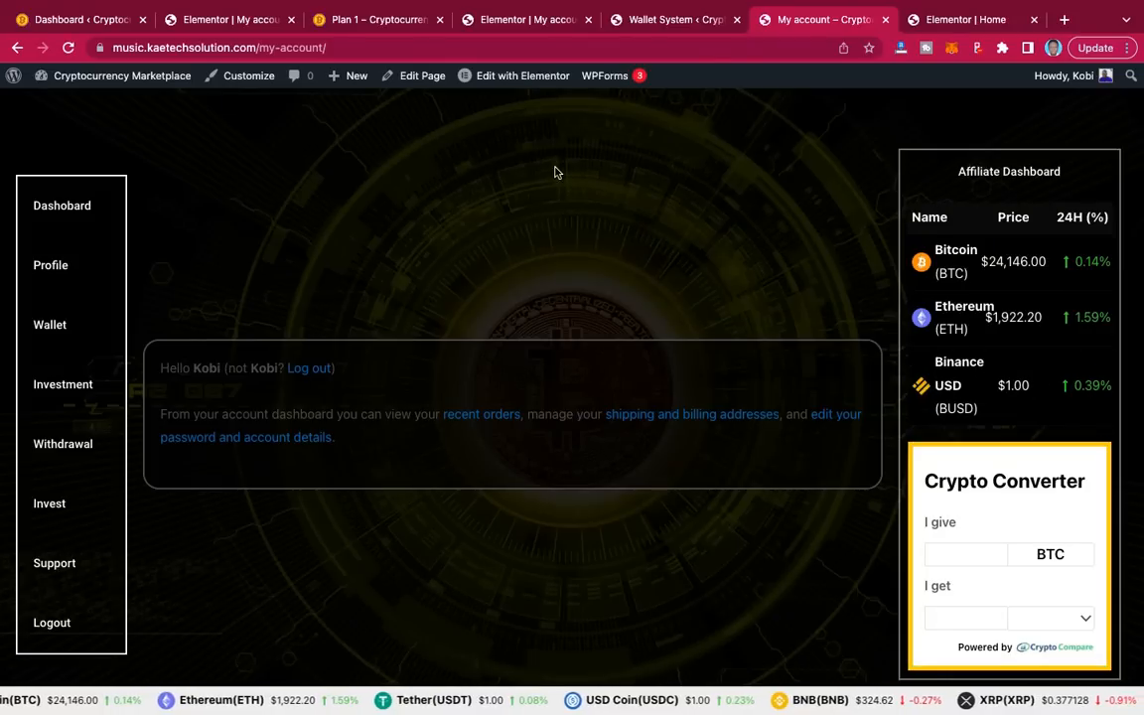
left_click(251, 85)
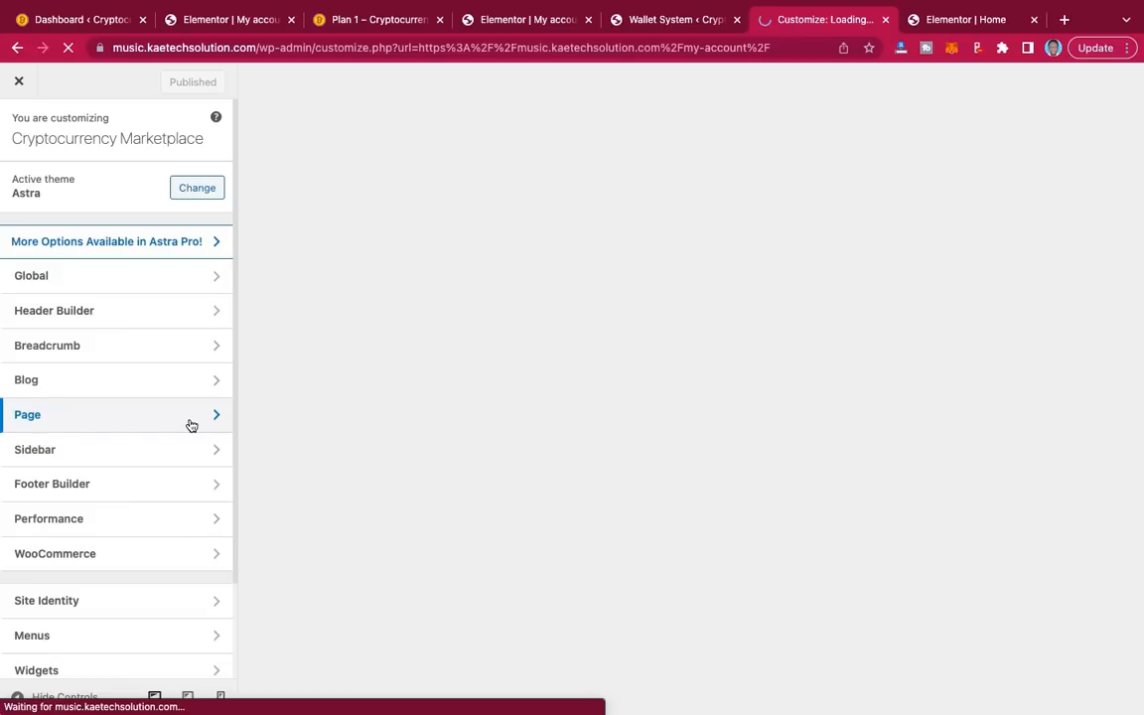
Step: Dismiss the shortcode context menu in the Elementor tab and return to the Customizer
left_click(516, 23)
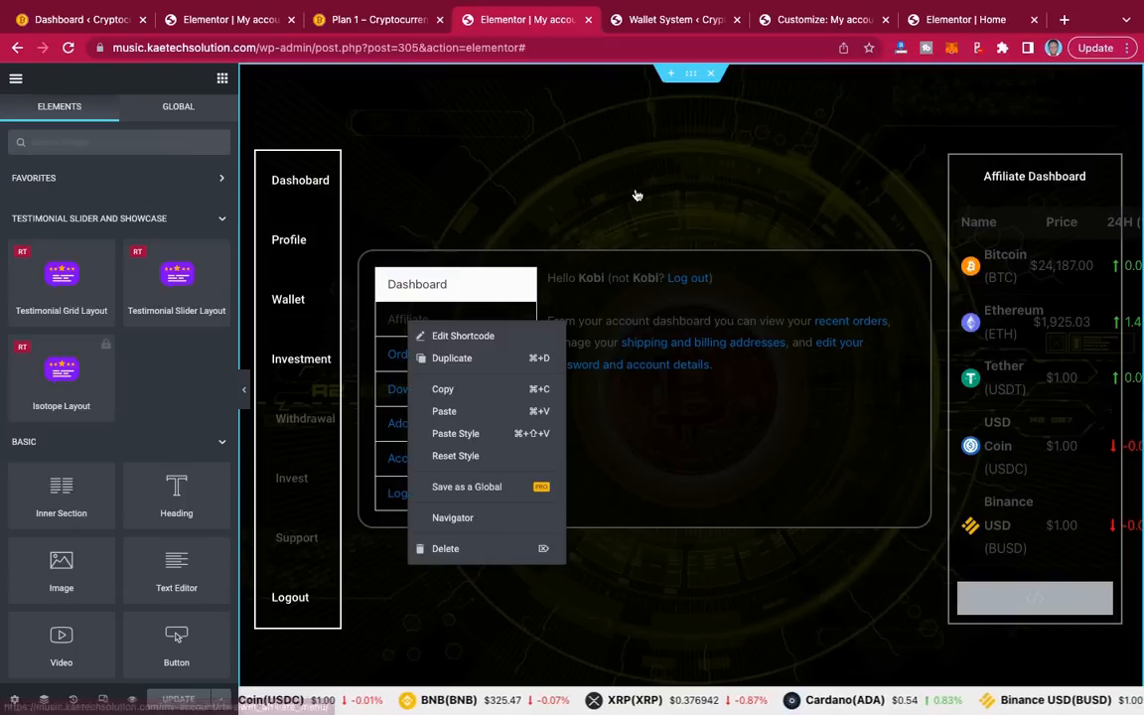
left_click(579, 201)
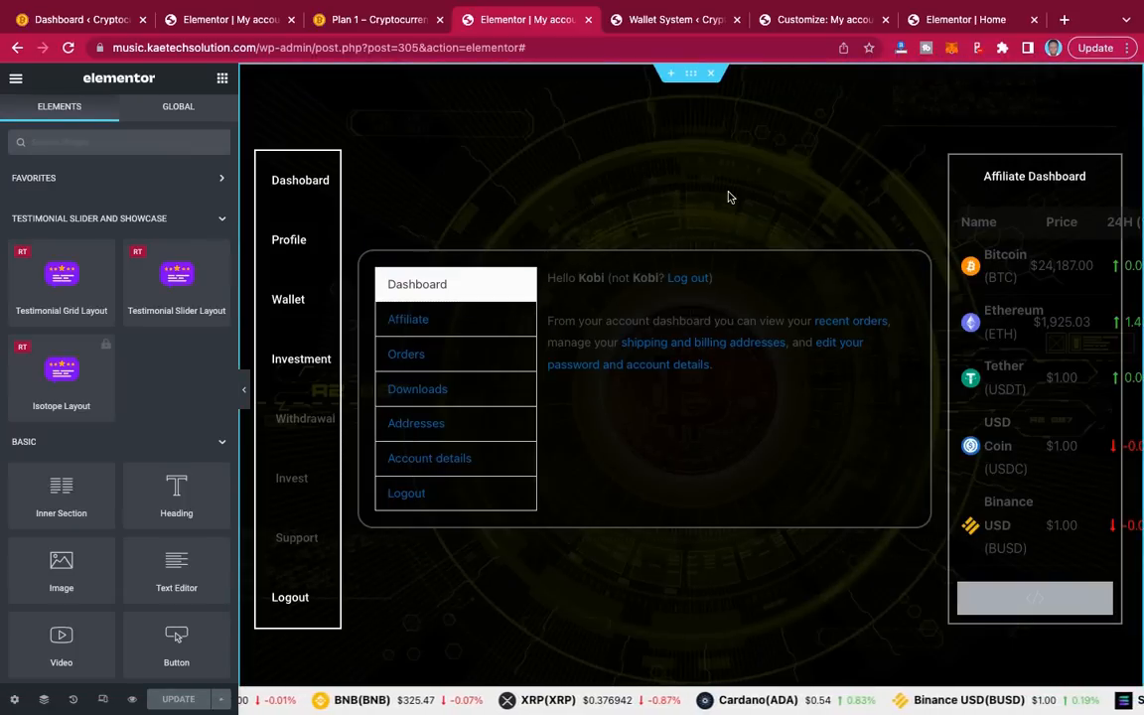
left_click(825, 20)
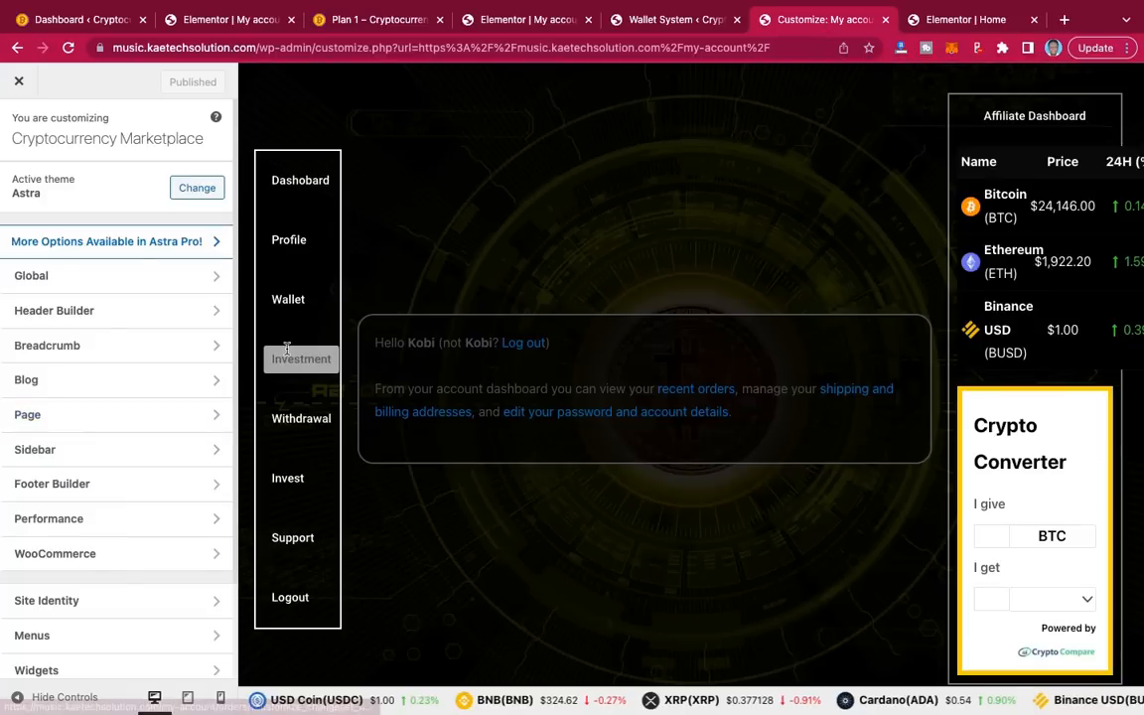
scroll(117, 585, "down", 2)
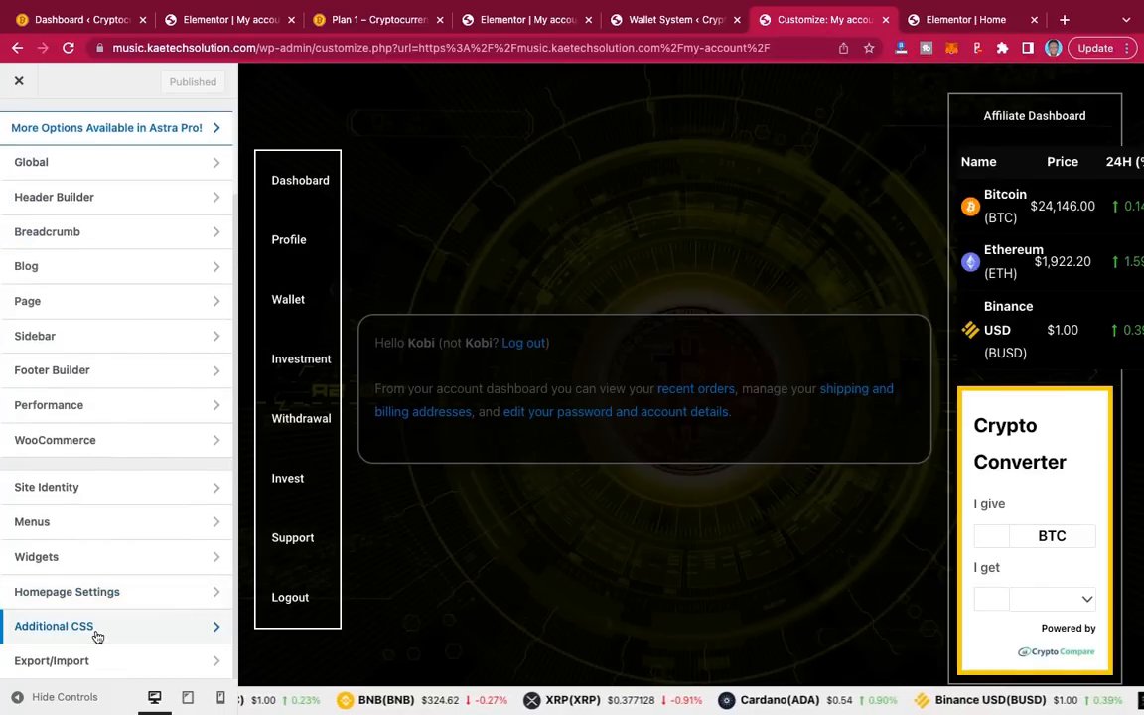
Step: Delete the /* my account*/ rules on lines 10–16 from Additional CSS and publish
left_click(97, 626)
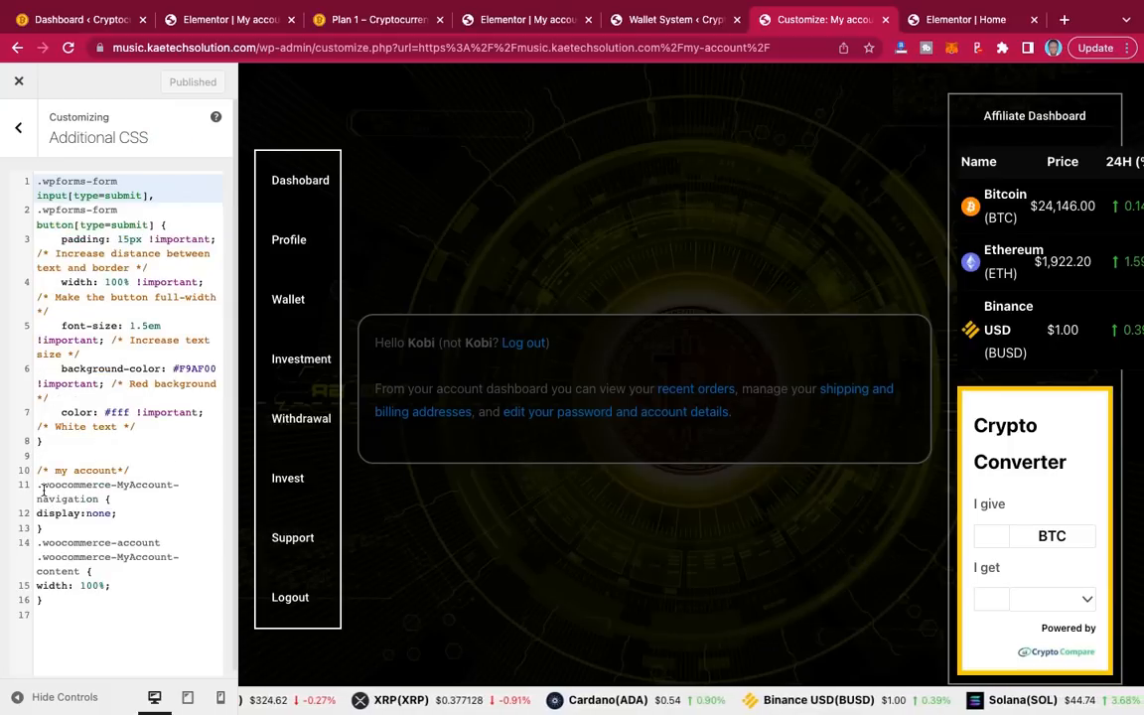
left_click(37, 470)
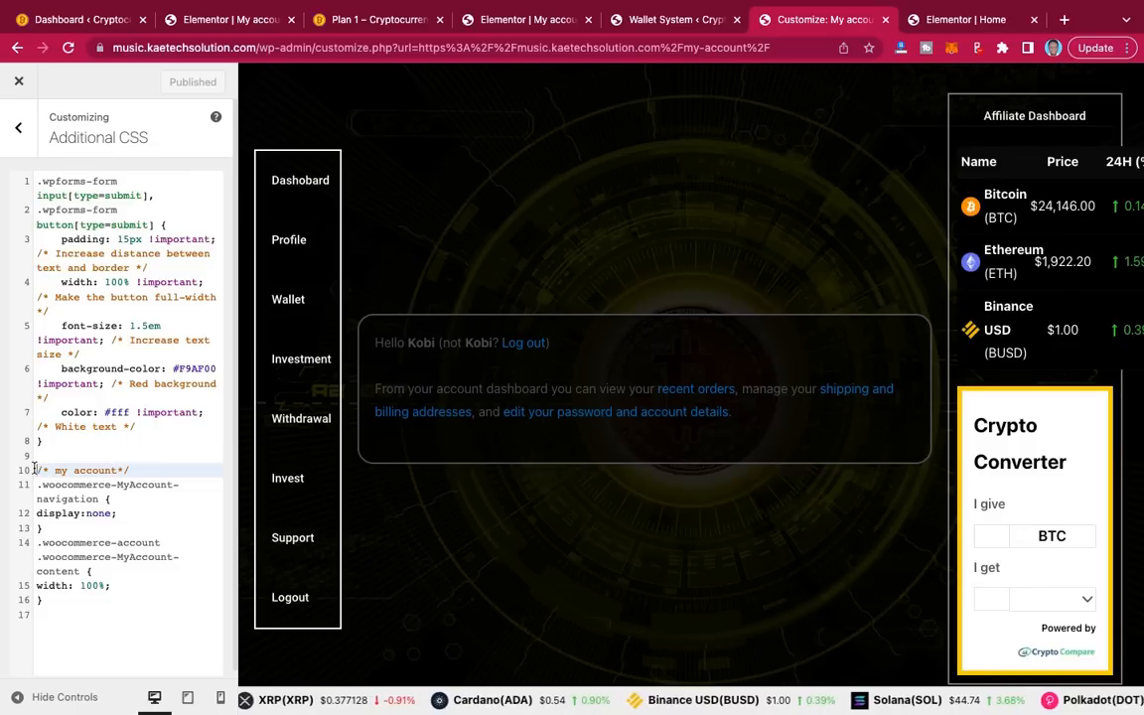
left_click(101, 604, "shift")
key("ctrl+c")
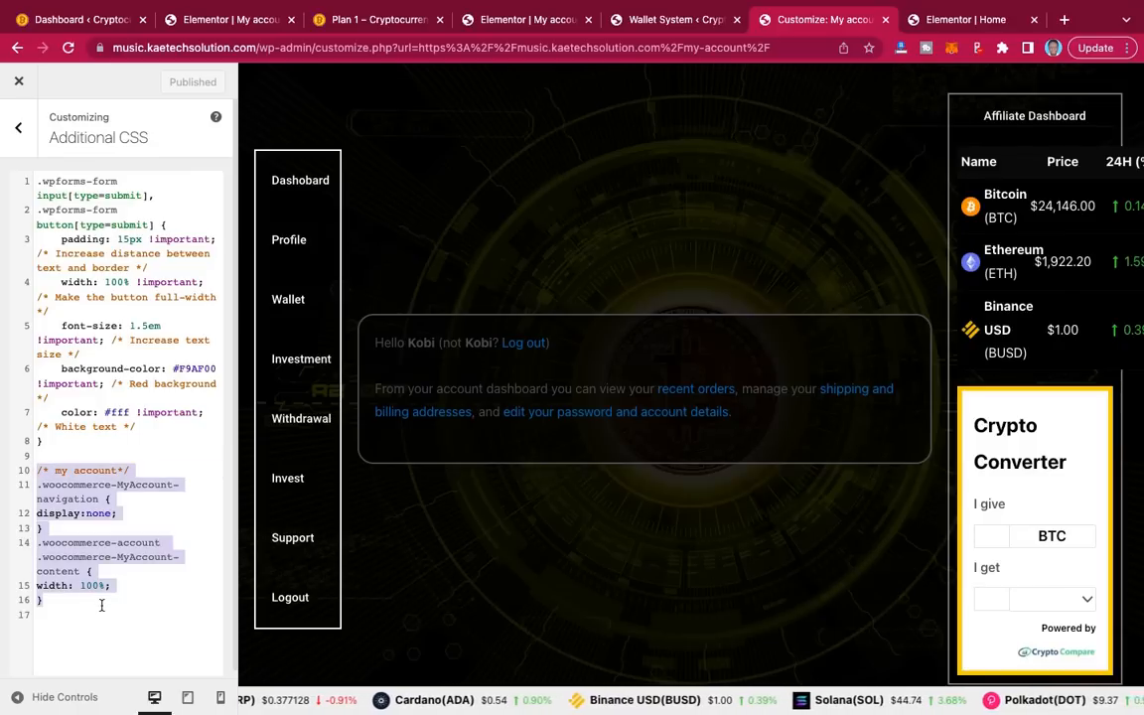
key("BackSpace")
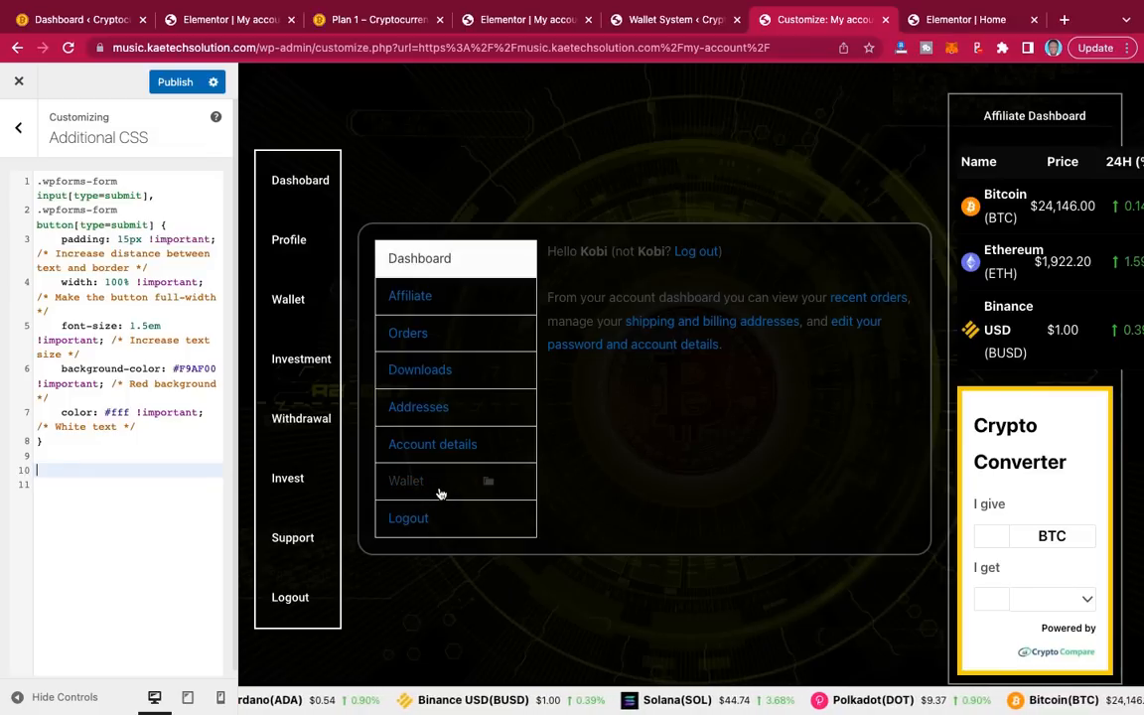
left_click(173, 83)
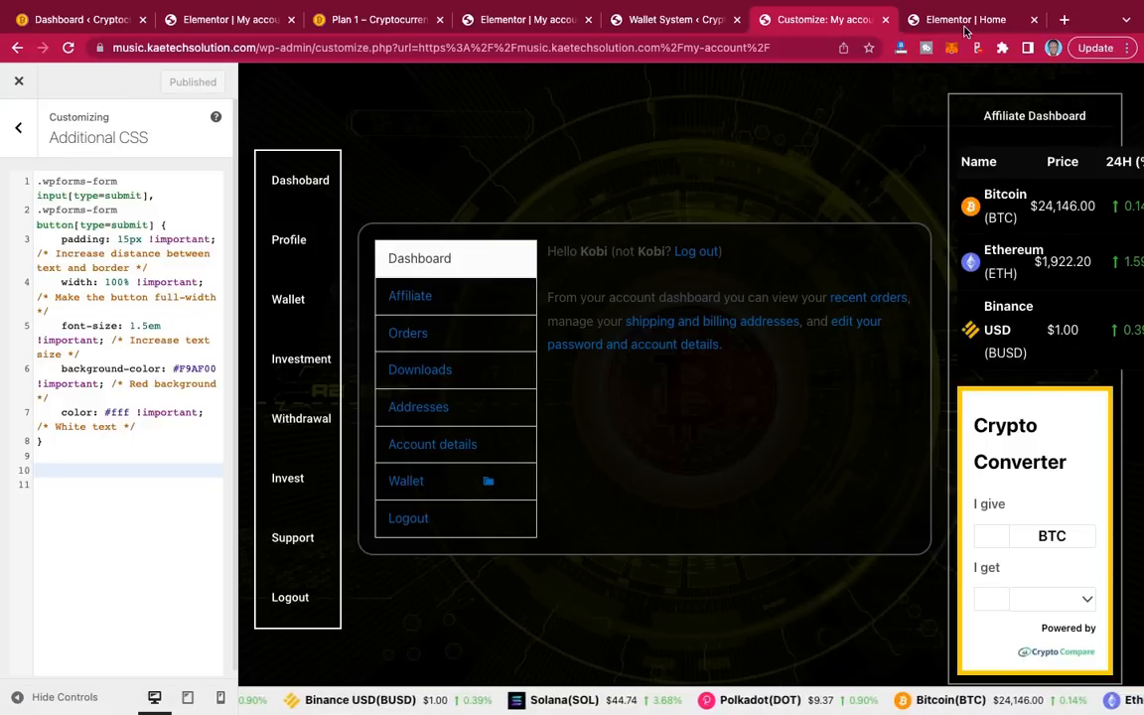
Step: In the Elementor Home tab, navigate to the live My account page and open its Wallet section
left_click(988, 20)
left_click(476, 47)
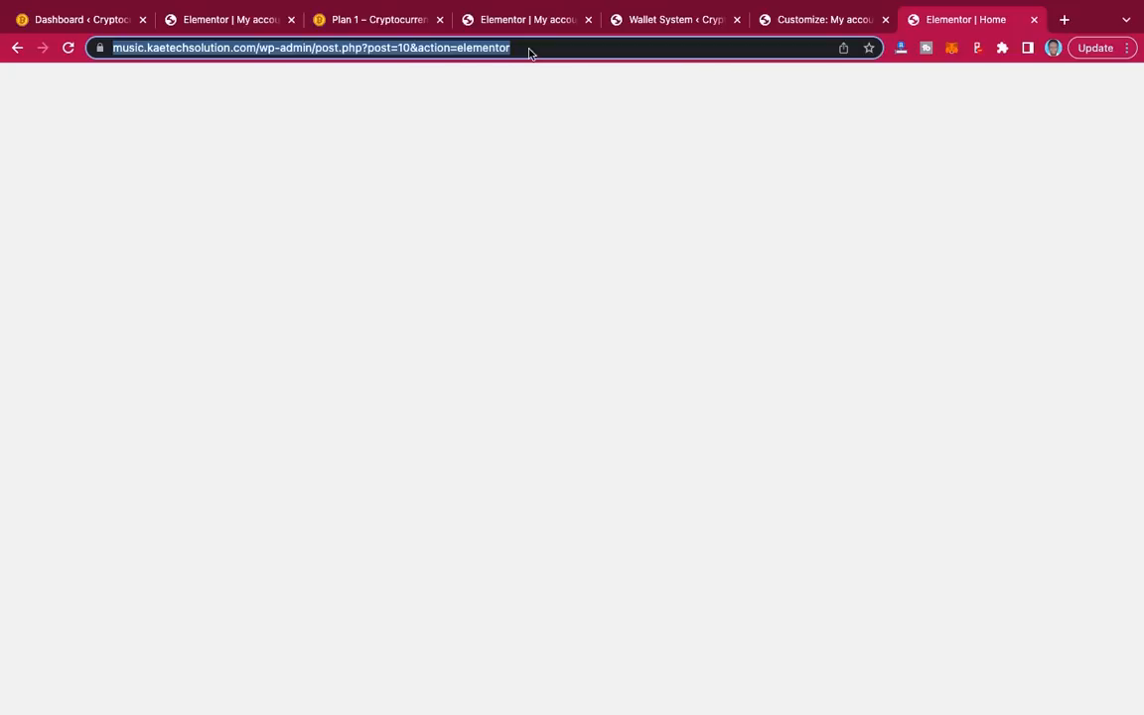
left_click(561, 47)
left_click_drag(561, 48, 299, 47)
key("BackSpace")
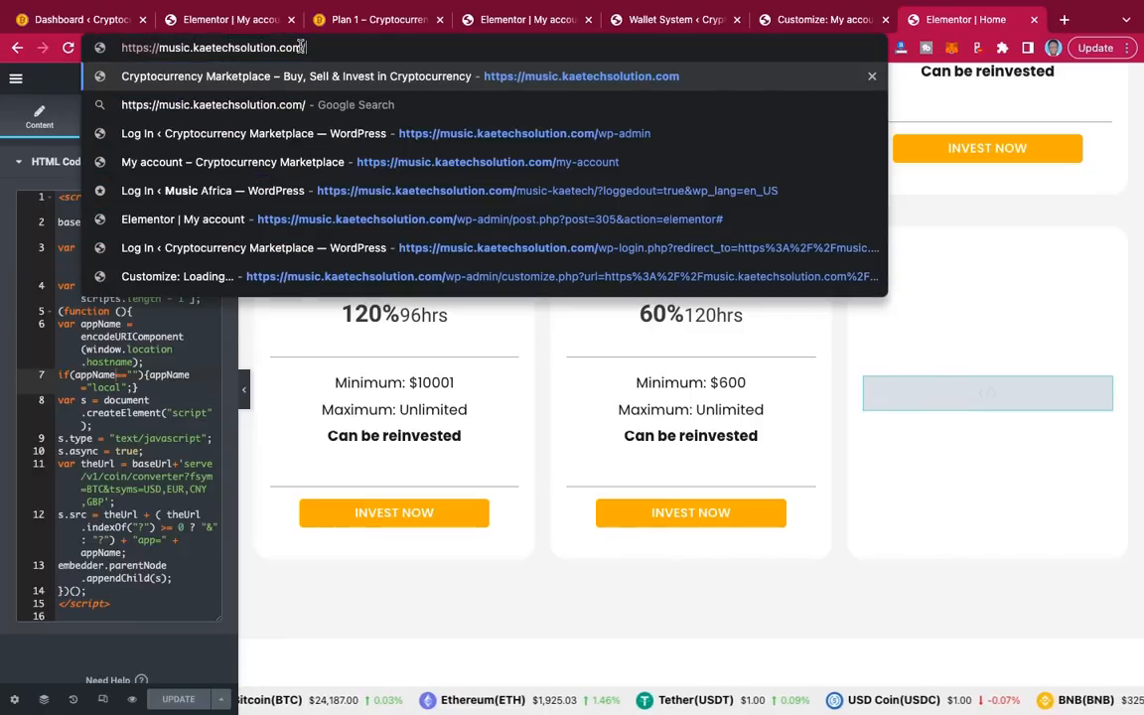
left_click(318, 162)
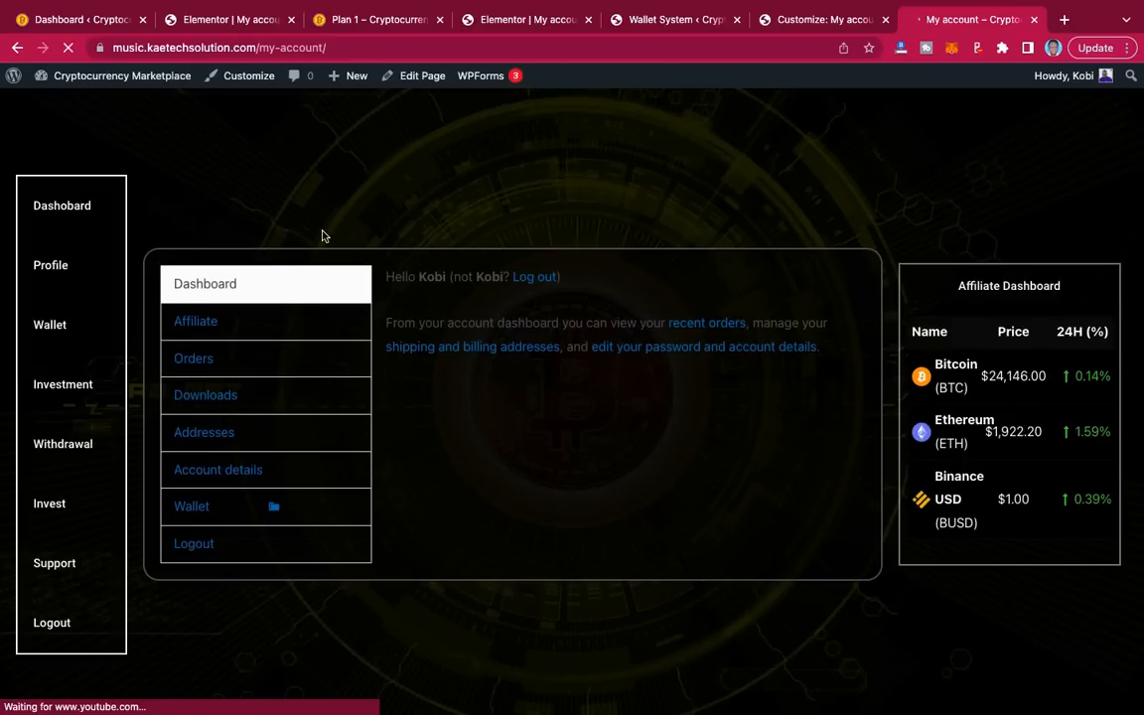
left_click(195, 513)
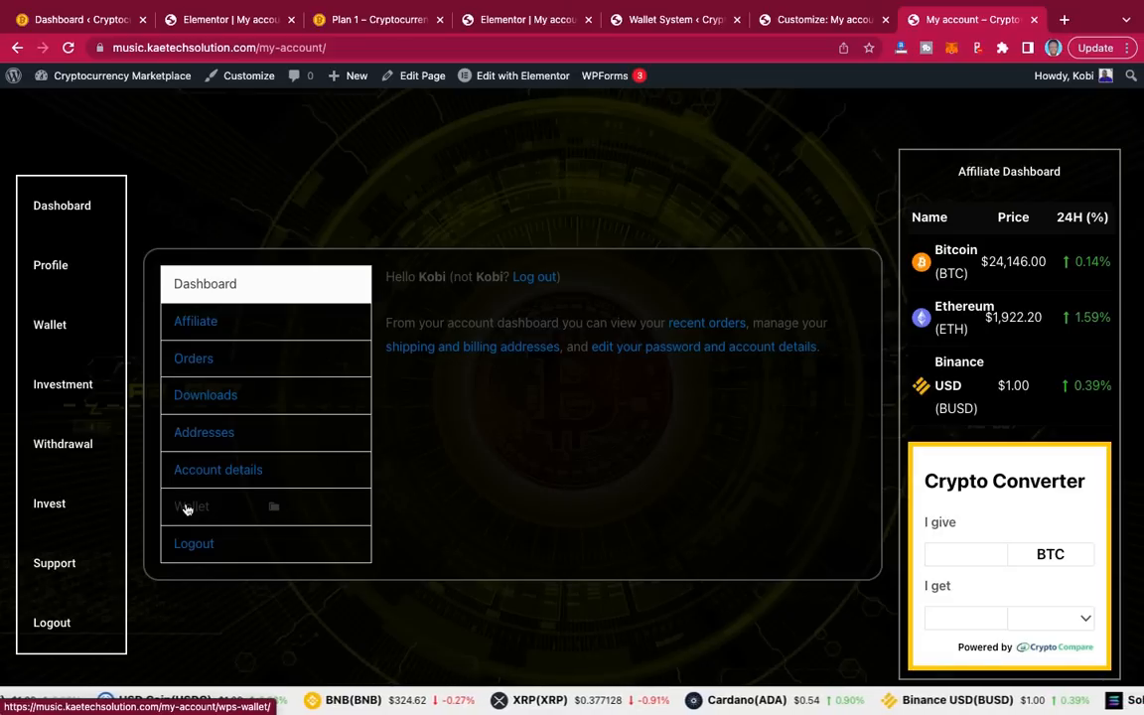
Step: Open the sidebar Wallet button's settings in Elementor and select its # placeholder link
left_click(652, 20)
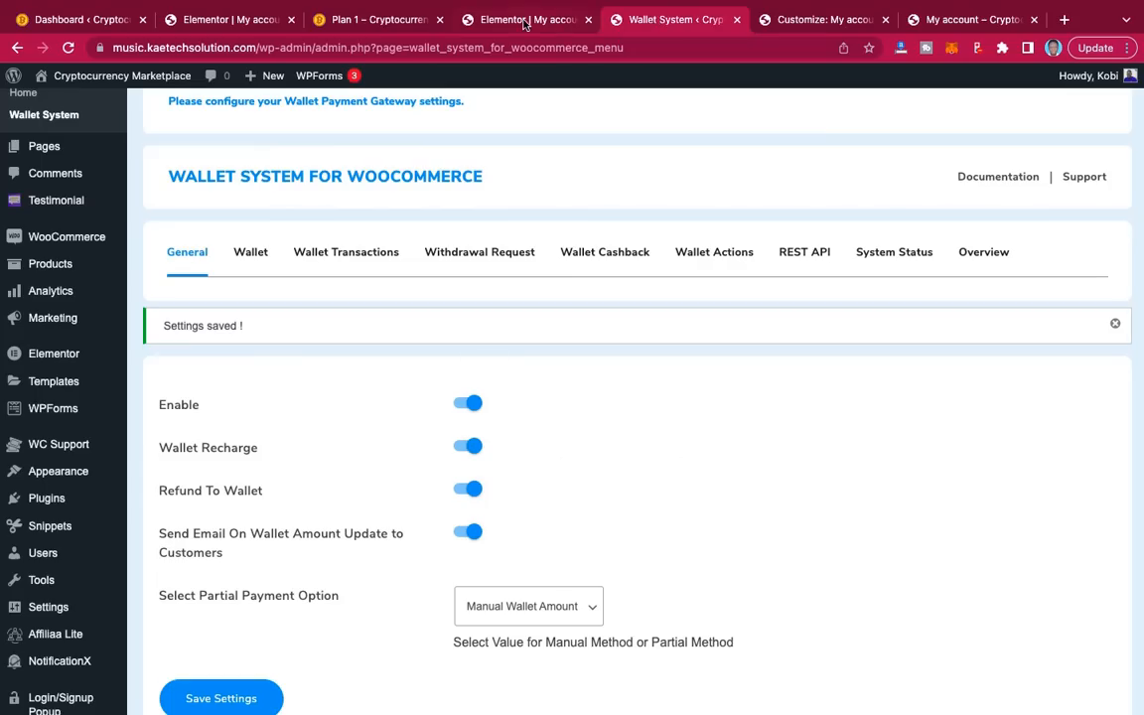
left_click(475, 21)
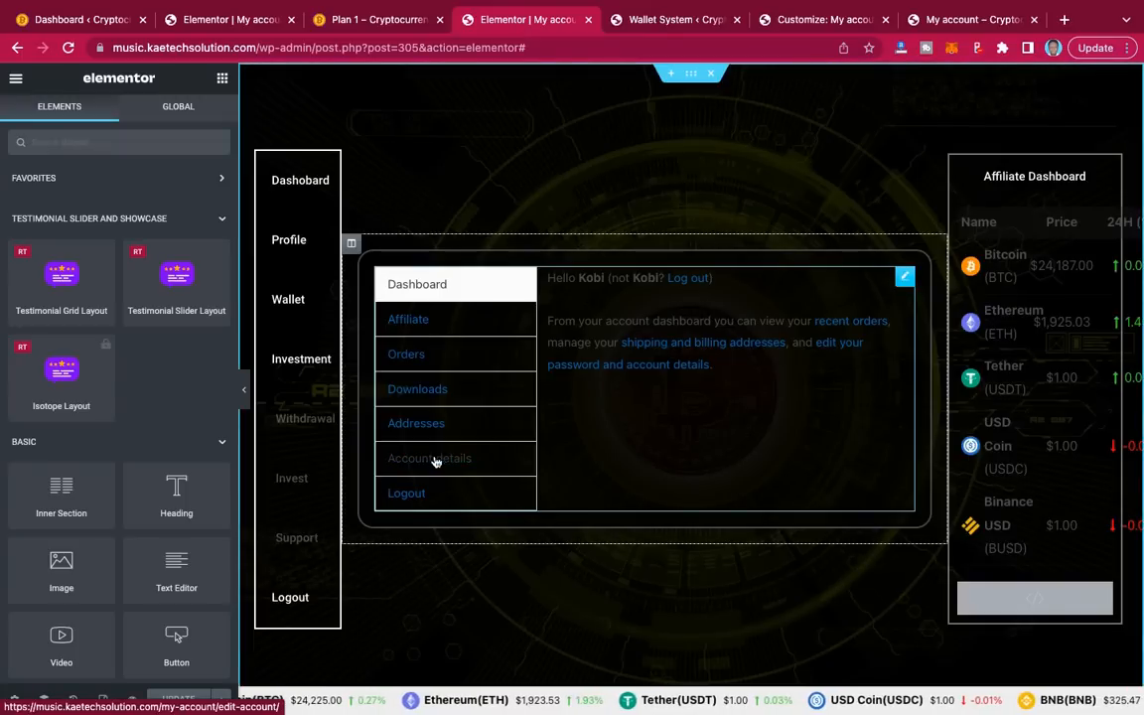
left_click(324, 288)
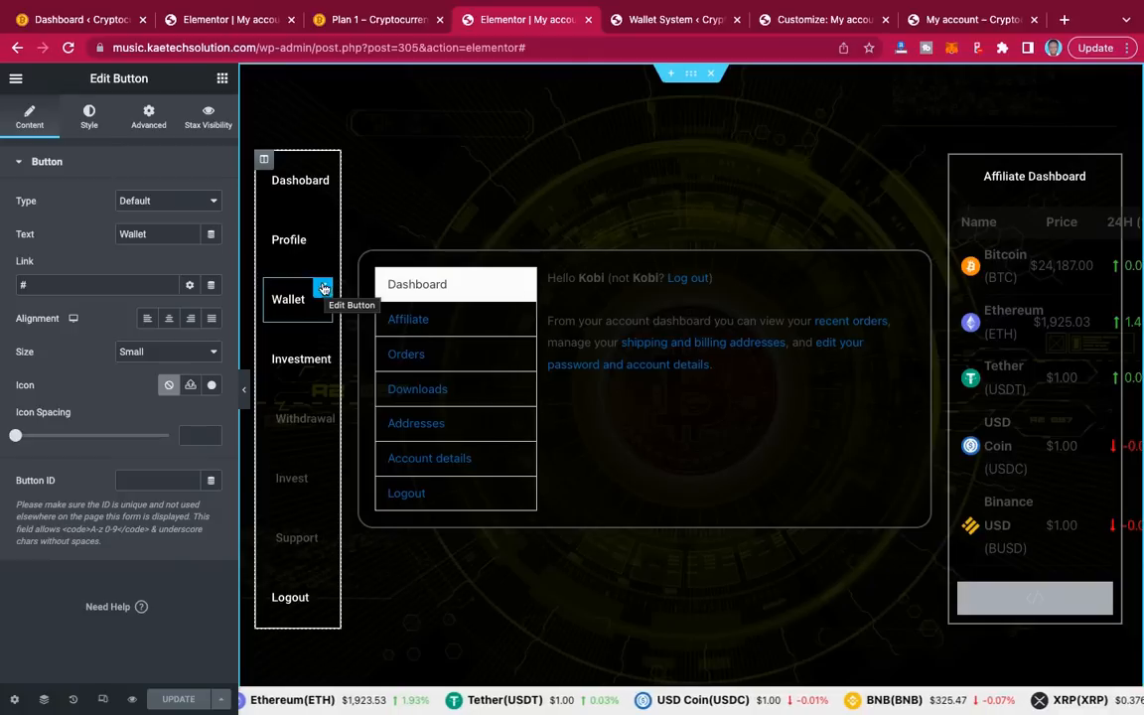
double_click(42, 285)
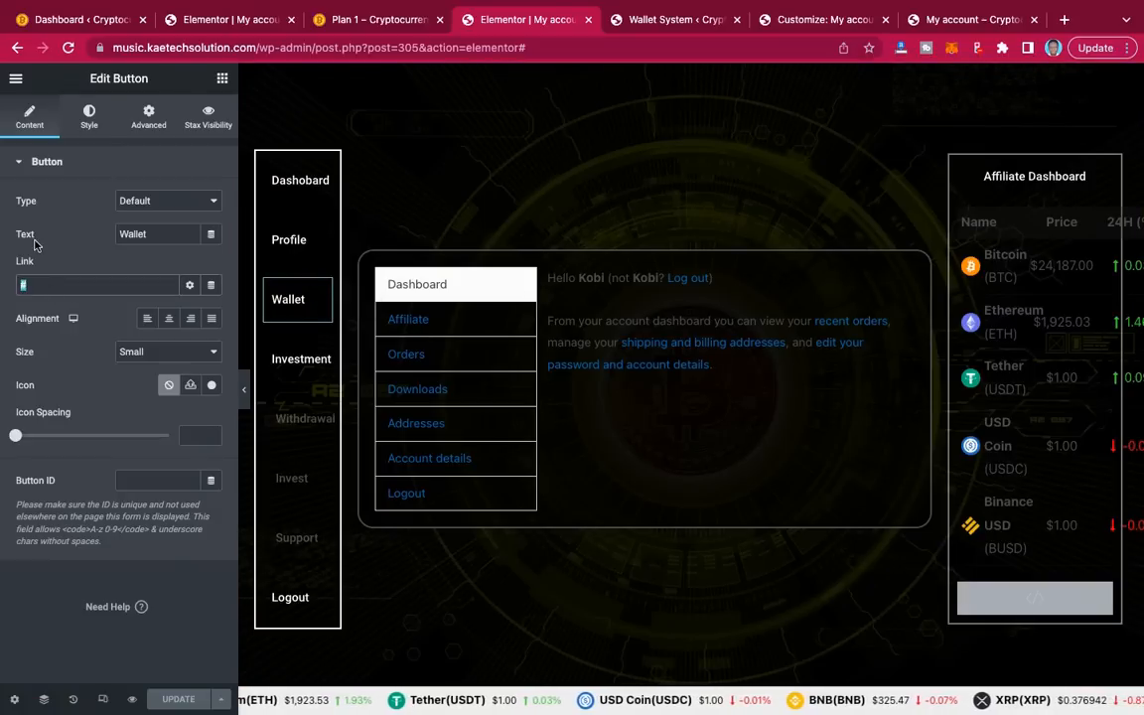
Step: Paste the CSS hiding the default account navigation into Additional CSS
left_click(787, 25)
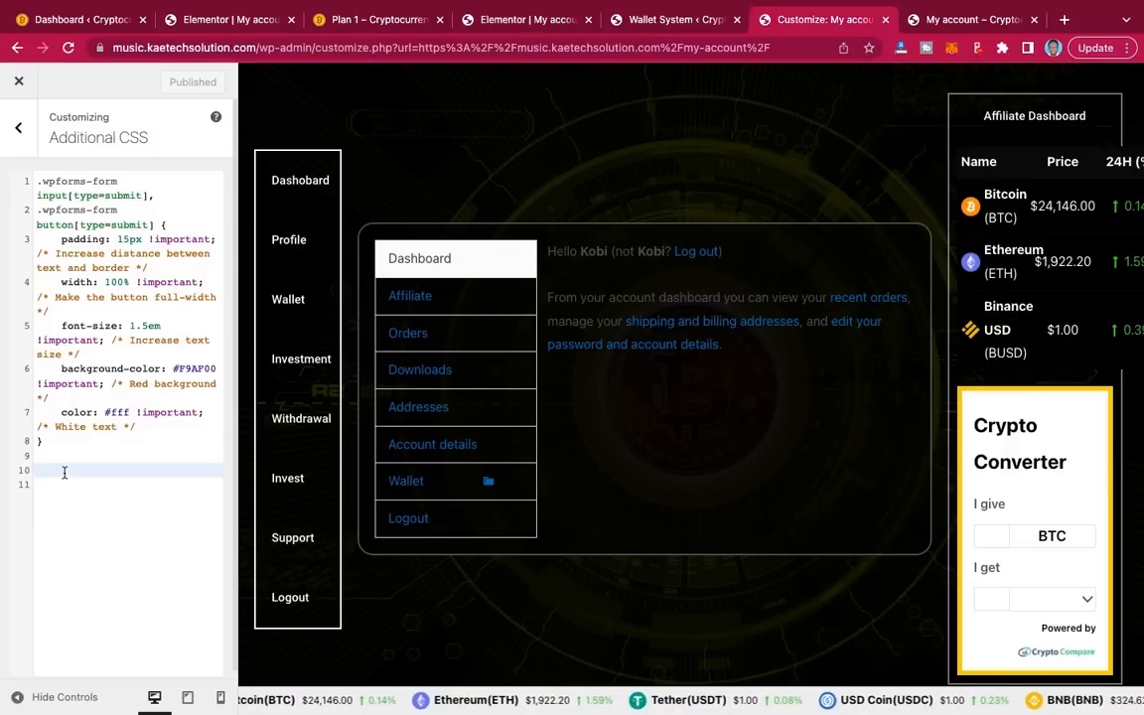
key("ctrl+v")
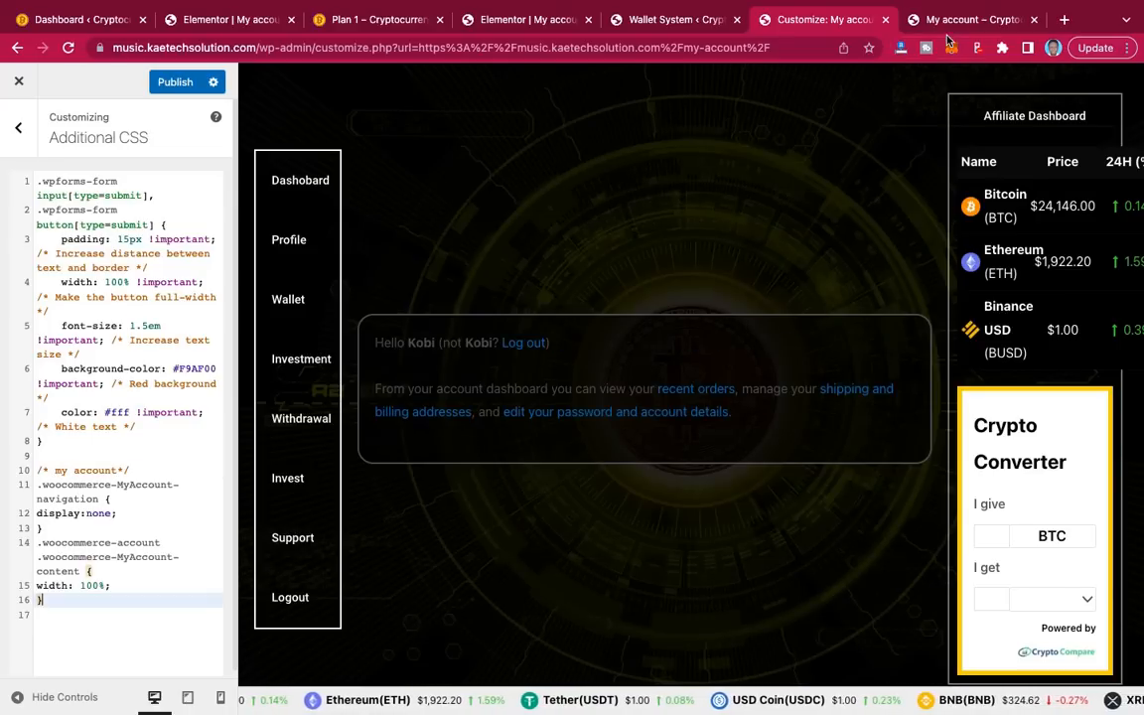
left_click(531, 20)
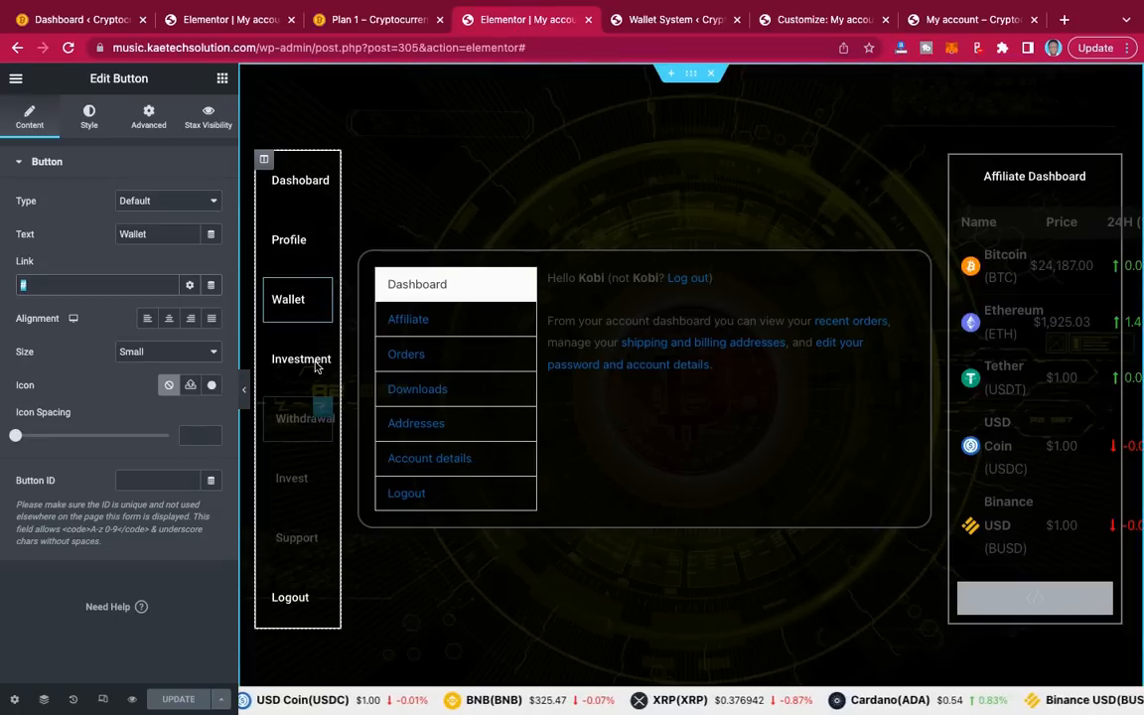
Step: Undo the last edit and select the Dashboard button's full my-account link URL
mouse_move(321, 296)
mouse_move(323, 229)
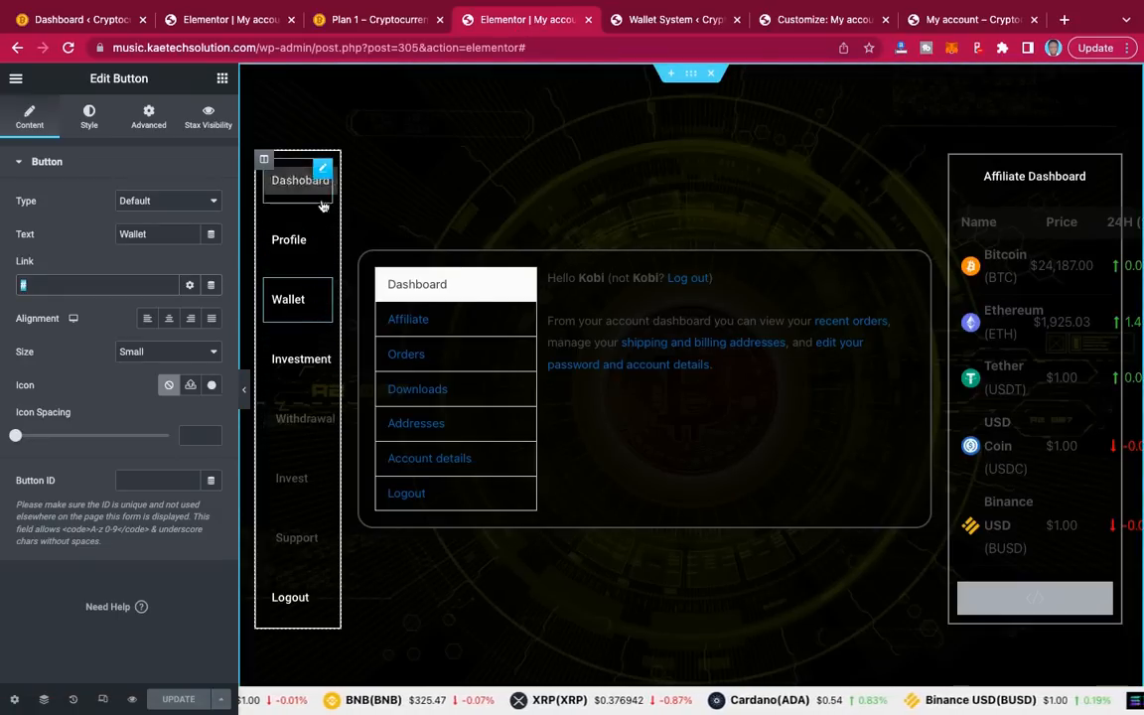
mouse_move(323, 180)
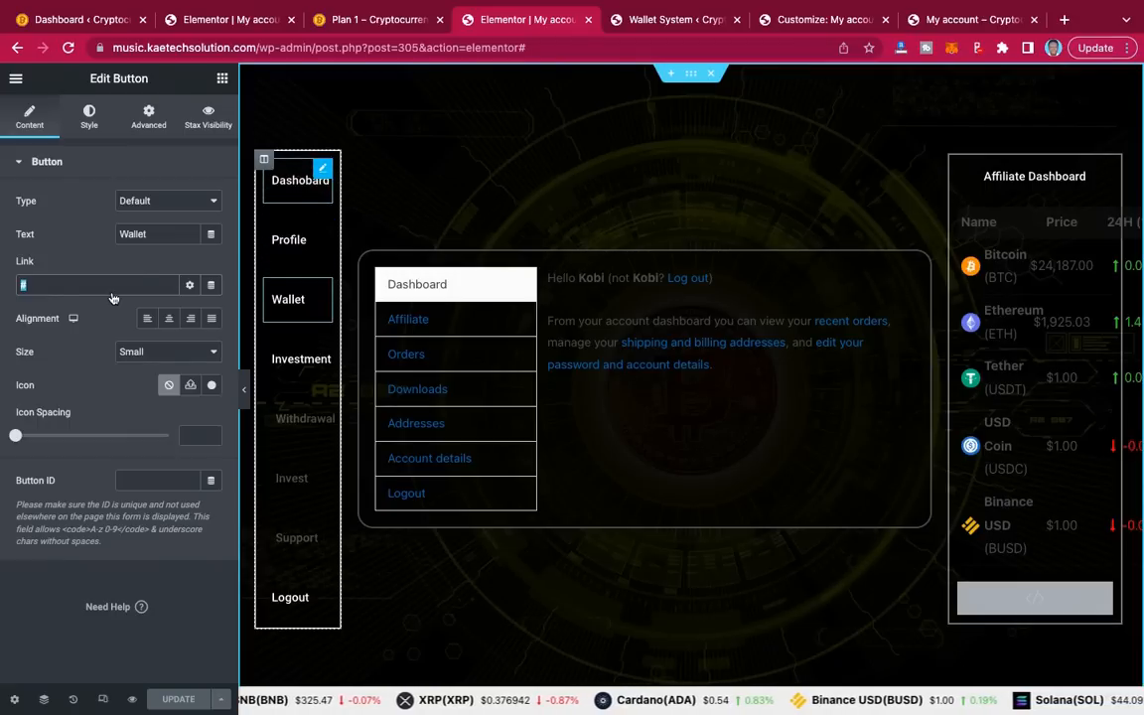
key("ctrl+z")
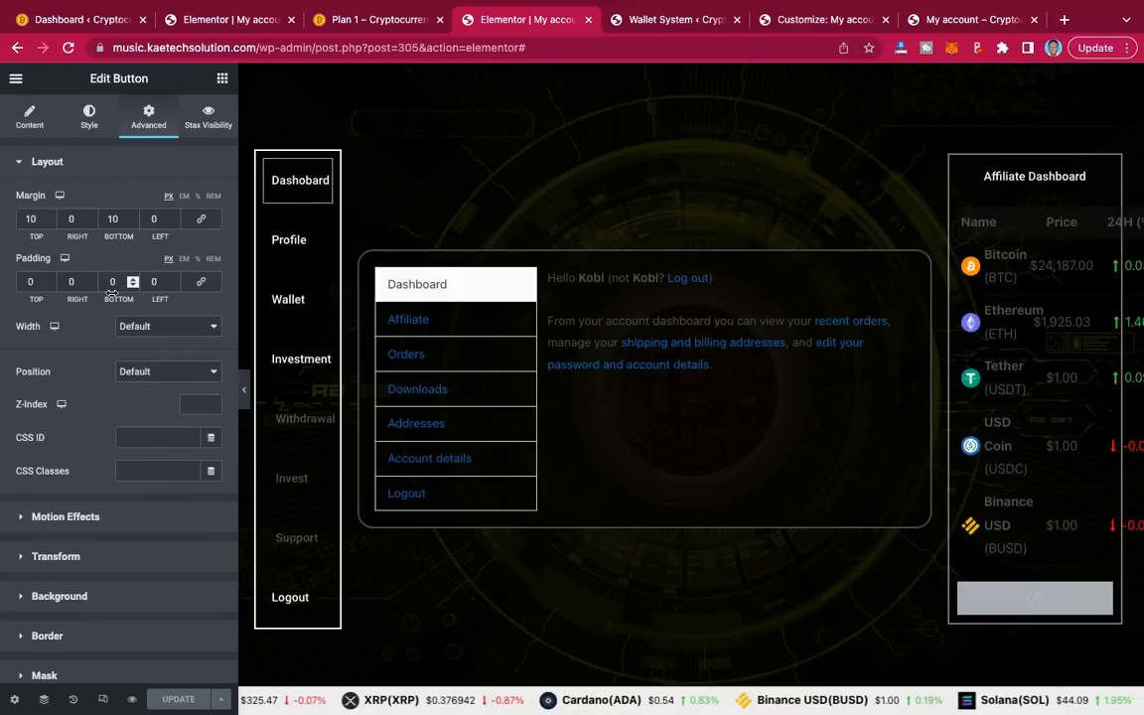
left_click(30, 120)
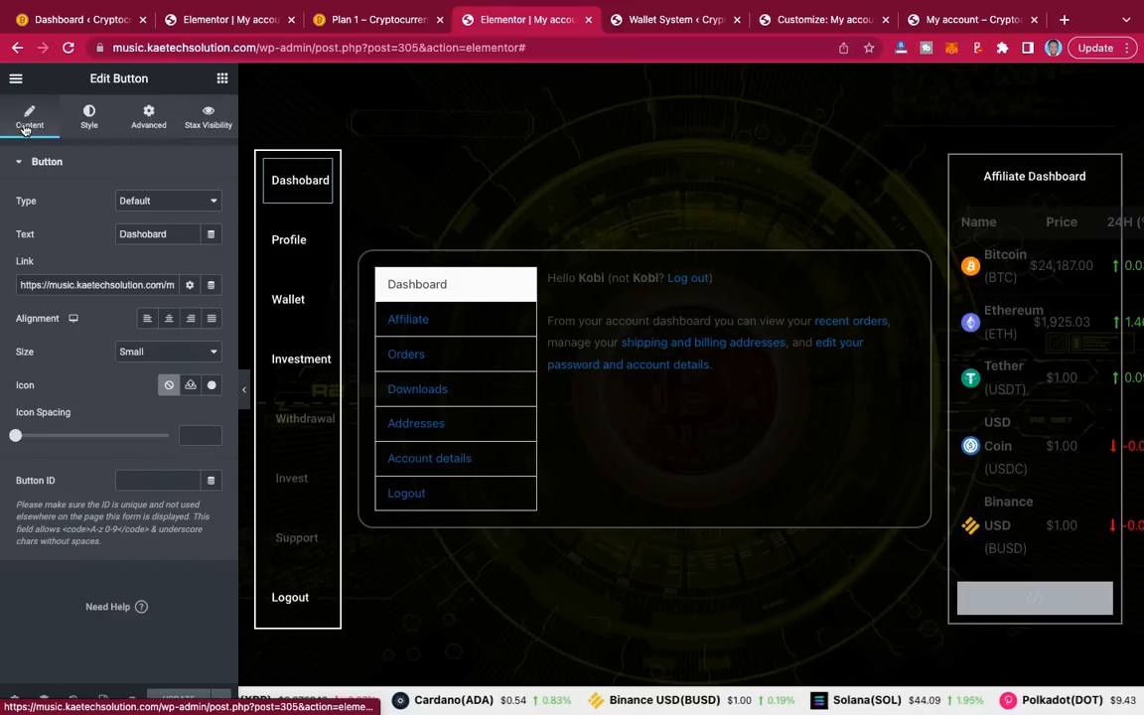
triple_click(124, 284)
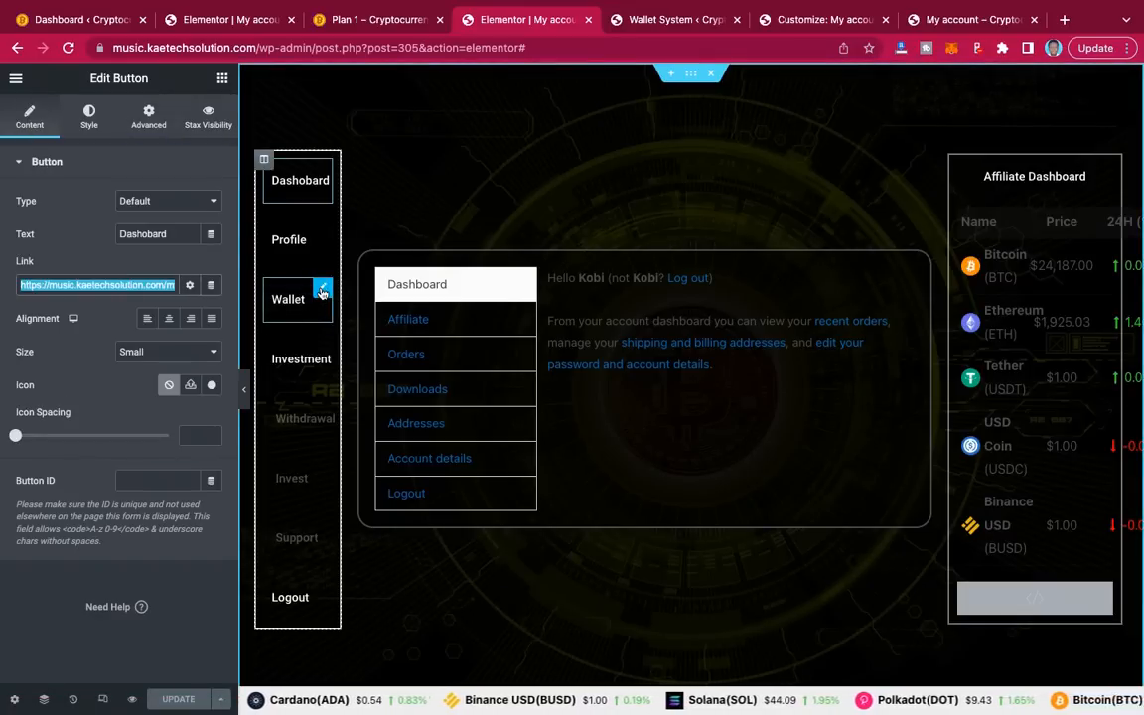
Step: Link the Wallet button to the my-account URL ending in /wps-wallet and update the page
left_click(322, 289)
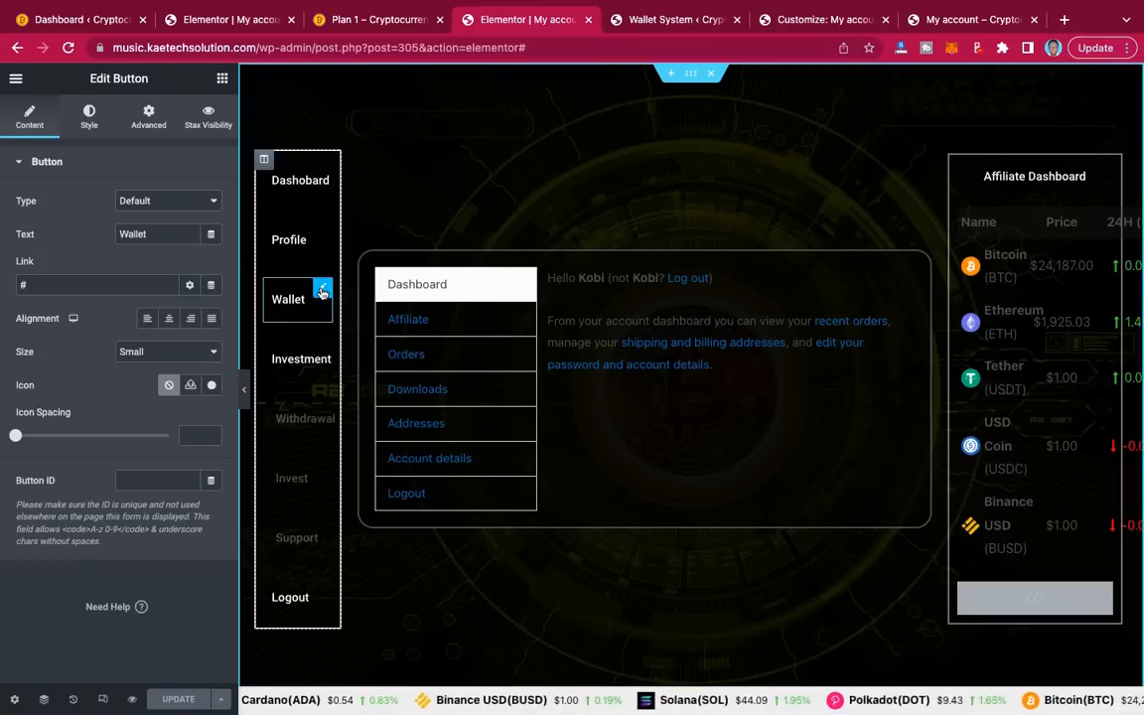
left_click(97, 286)
key("super+v")
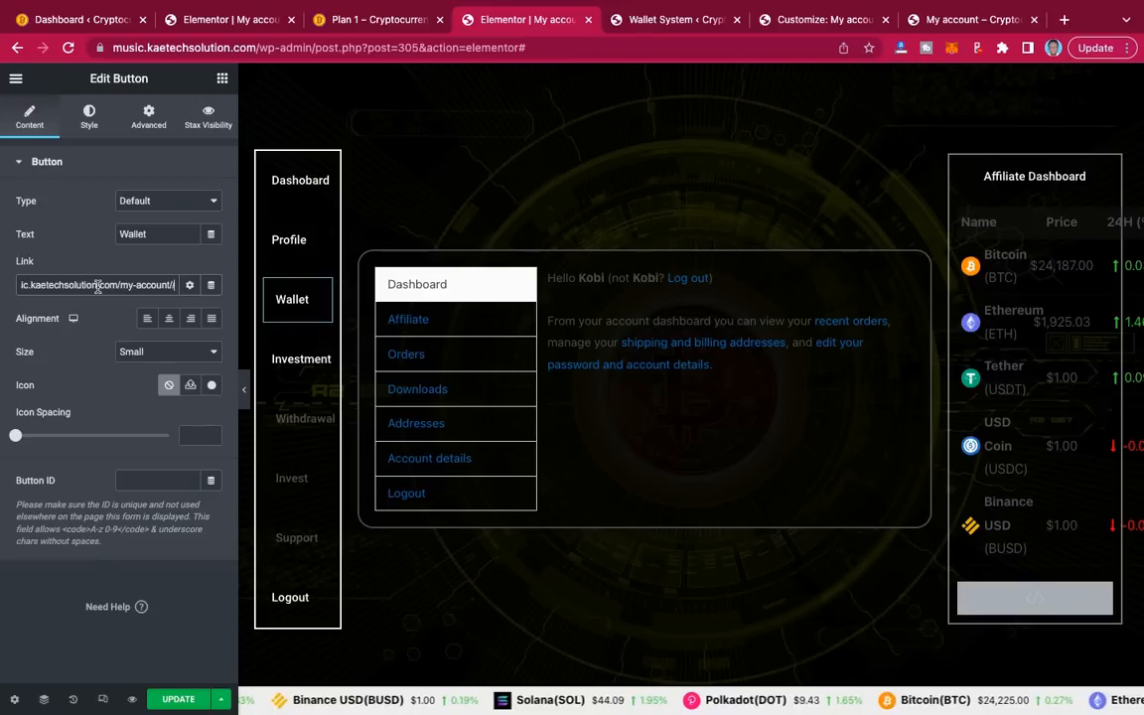
key("BackSpace")
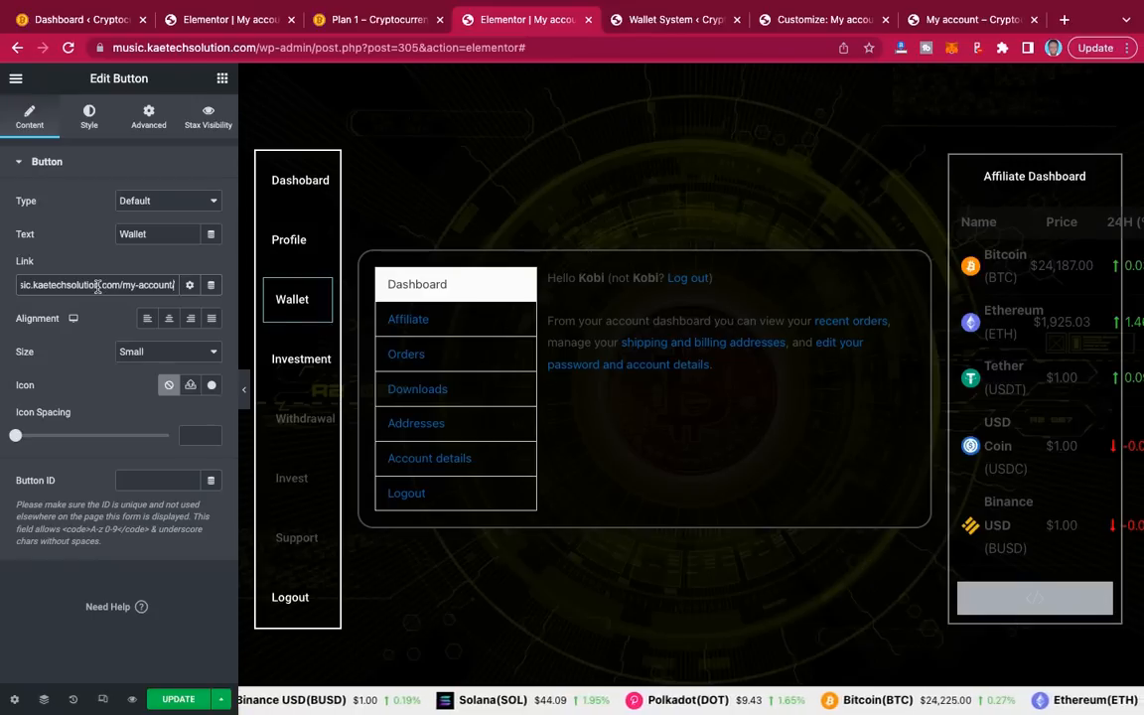
type("/wps-")
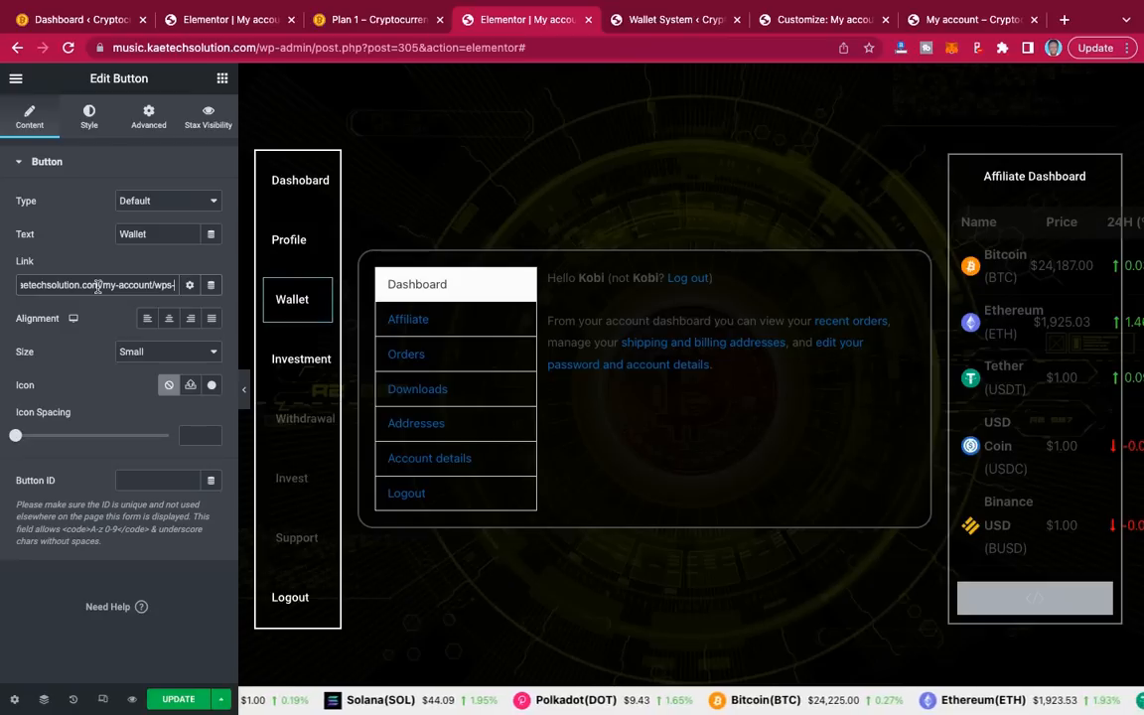
type("wallet")
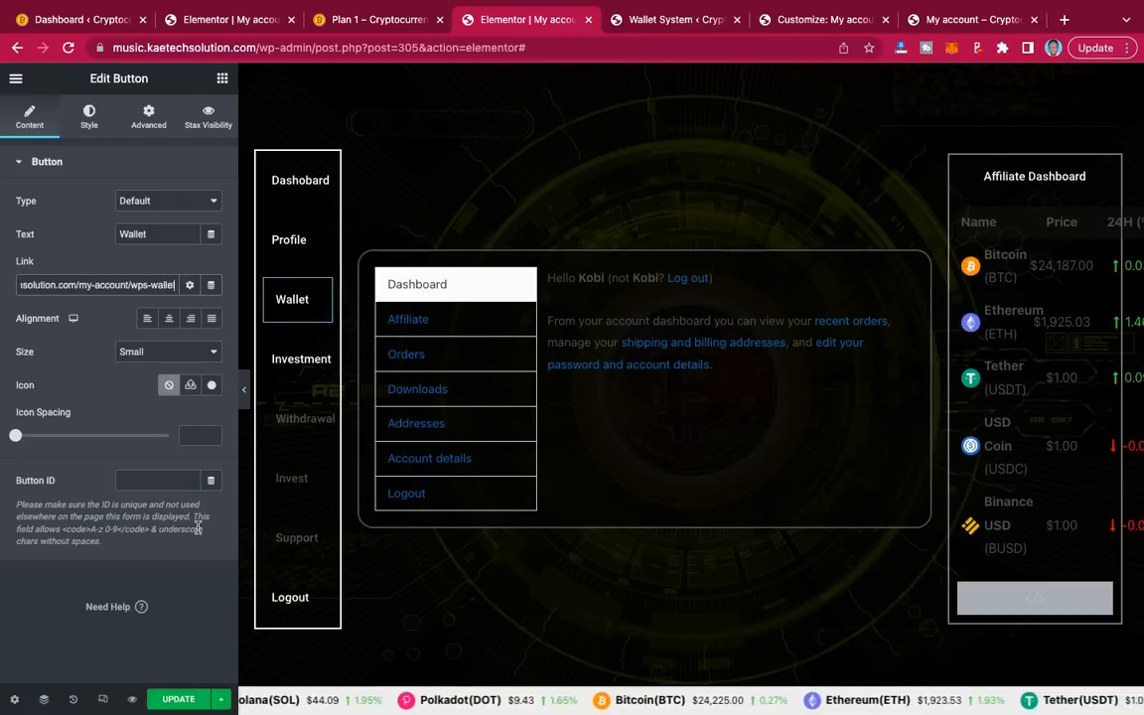
left_click(180, 700)
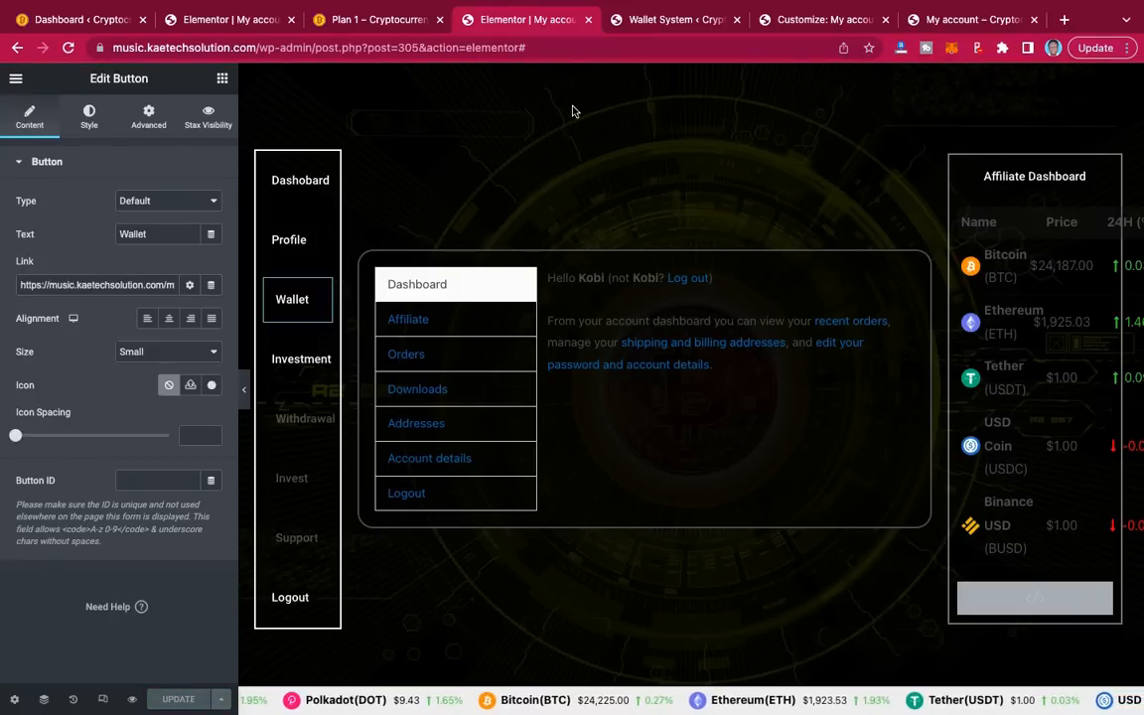
left_click(802, 20)
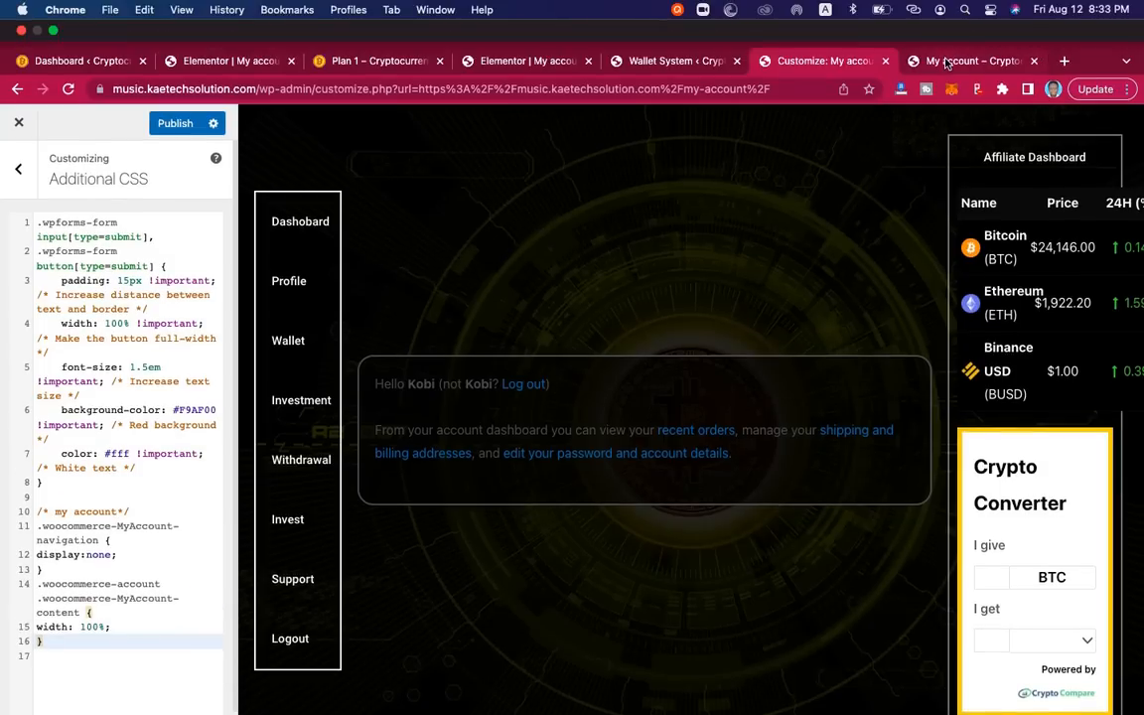
Step: Copy the Affiliate link address from the live My account page
left_click(946, 63)
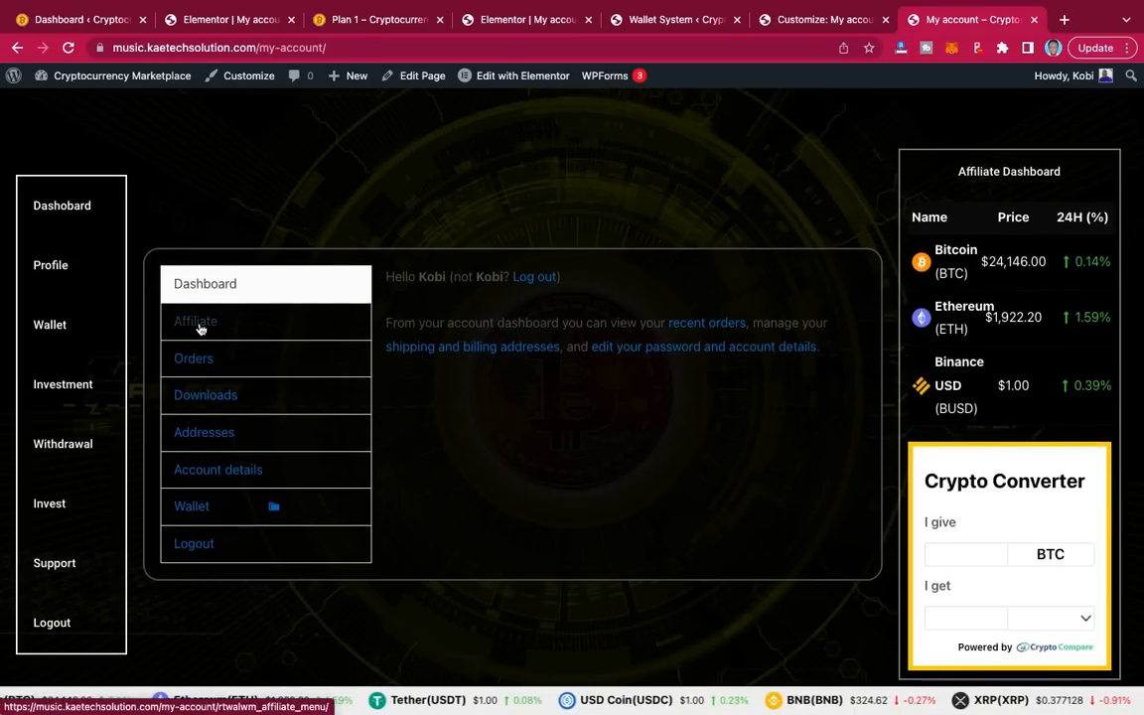
right_click(199, 328)
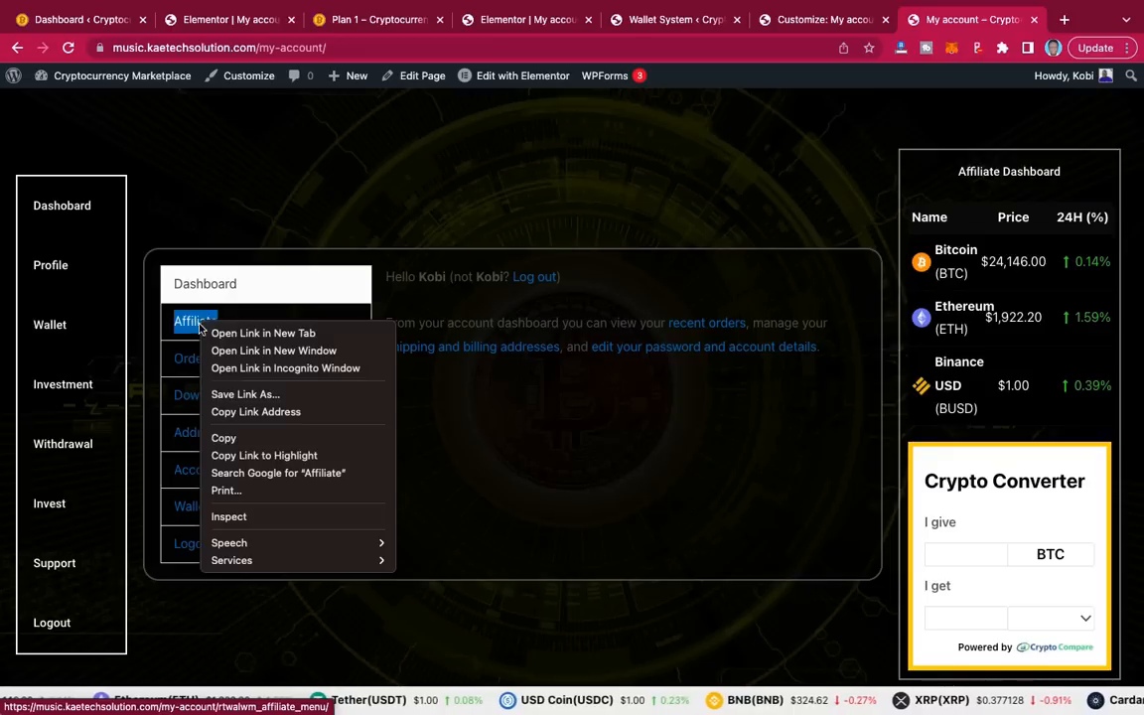
left_click(256, 411)
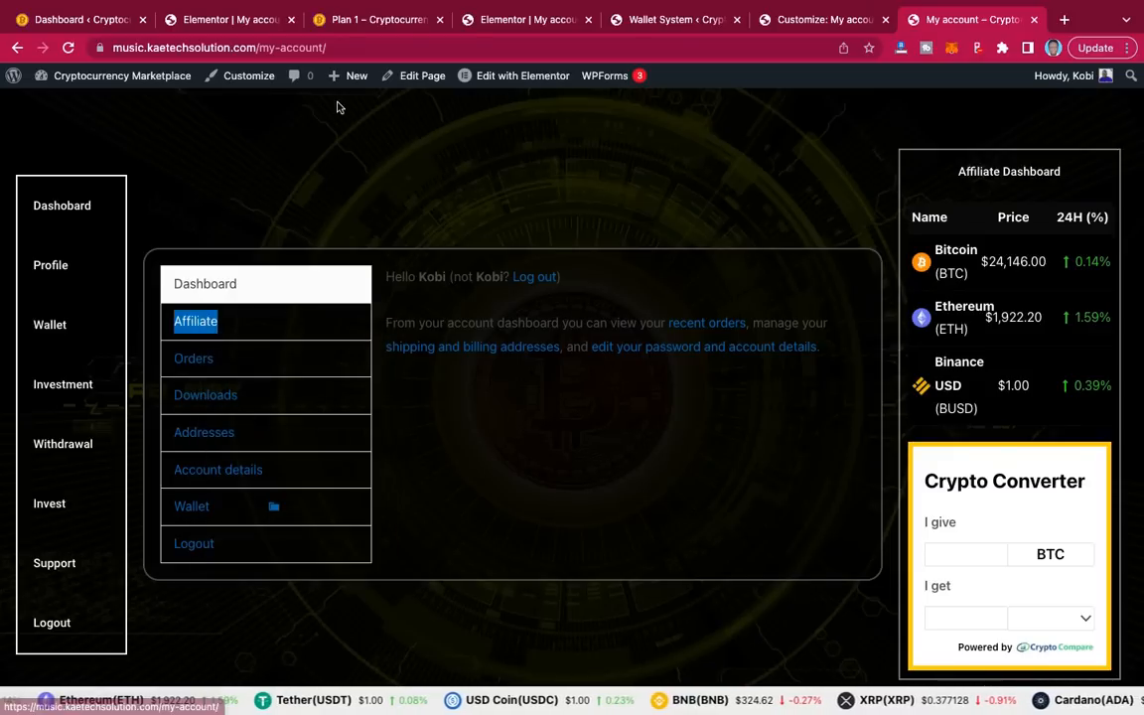
Step: Replace the Affiliate Dashboard button's '#' link with the copied rtwalwm_affiliate_menu address
left_click(541, 20)
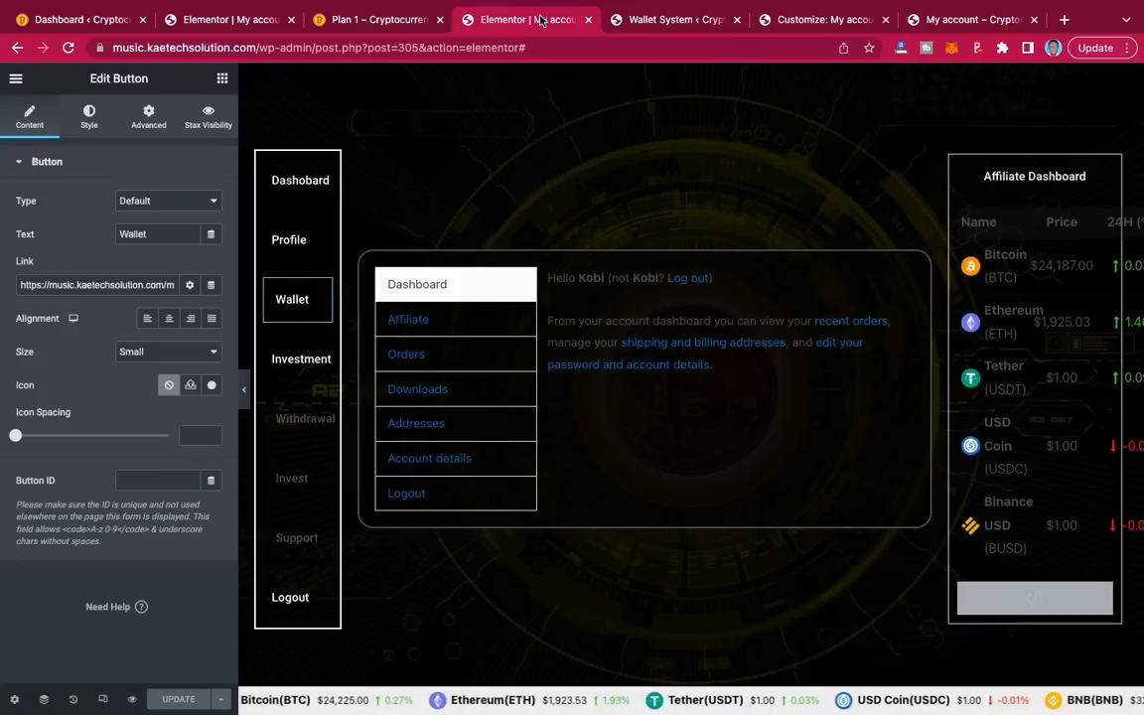
left_click(1102, 175)
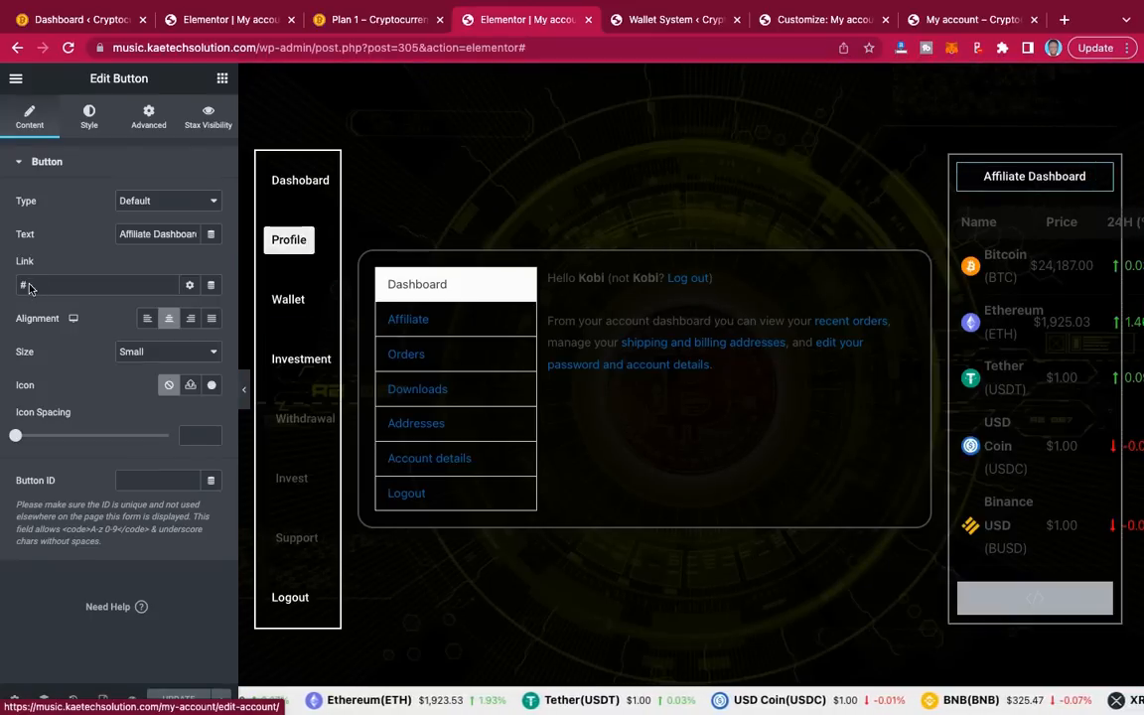
left_click_drag(40, 285, 3, 285)
key("ctrl+v")
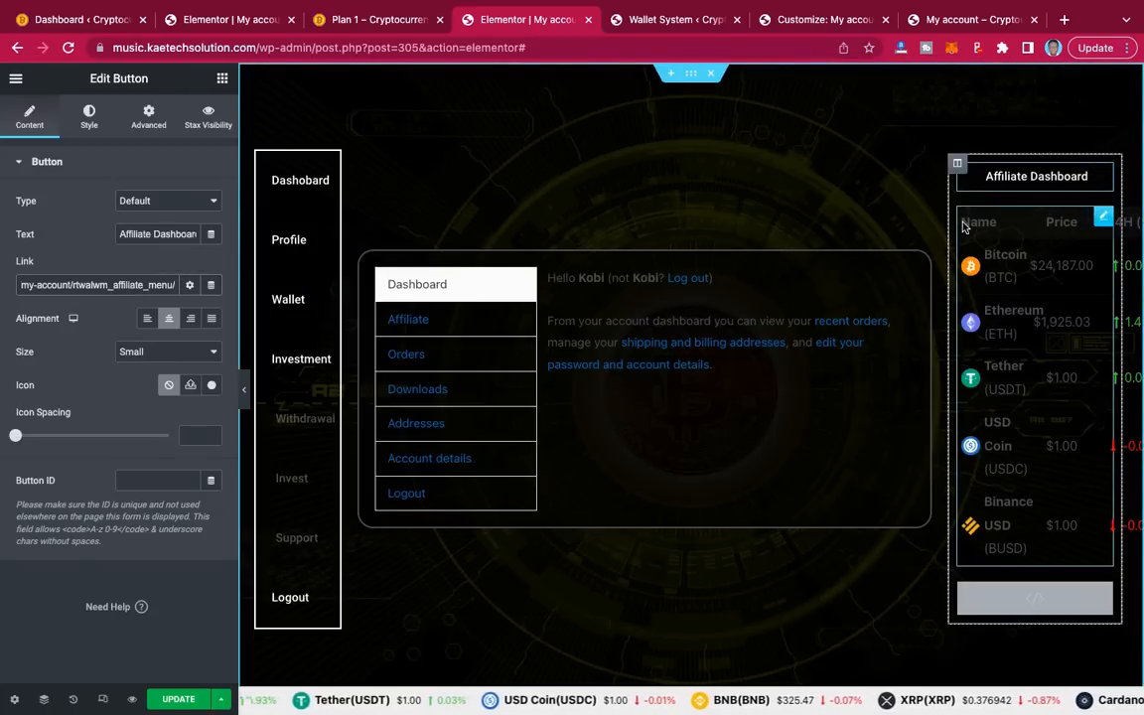
left_click(1103, 216)
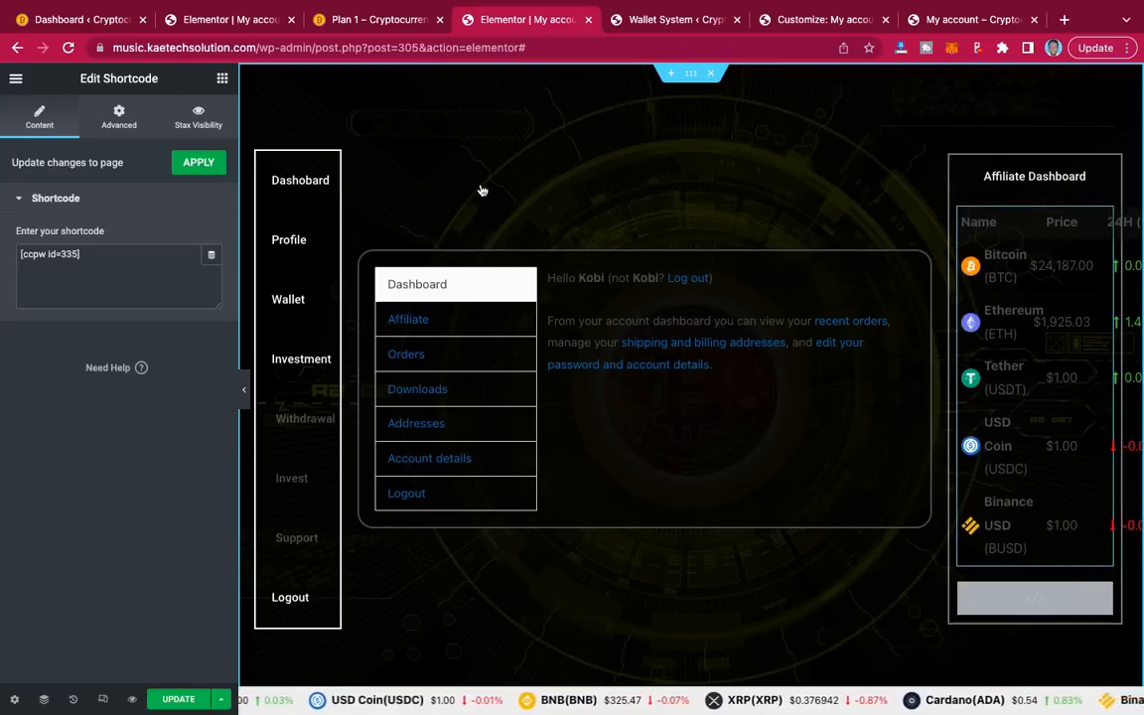
Step: Give the price table shortcode a solid 1 px border under Advanced > Border
left_click(119, 117)
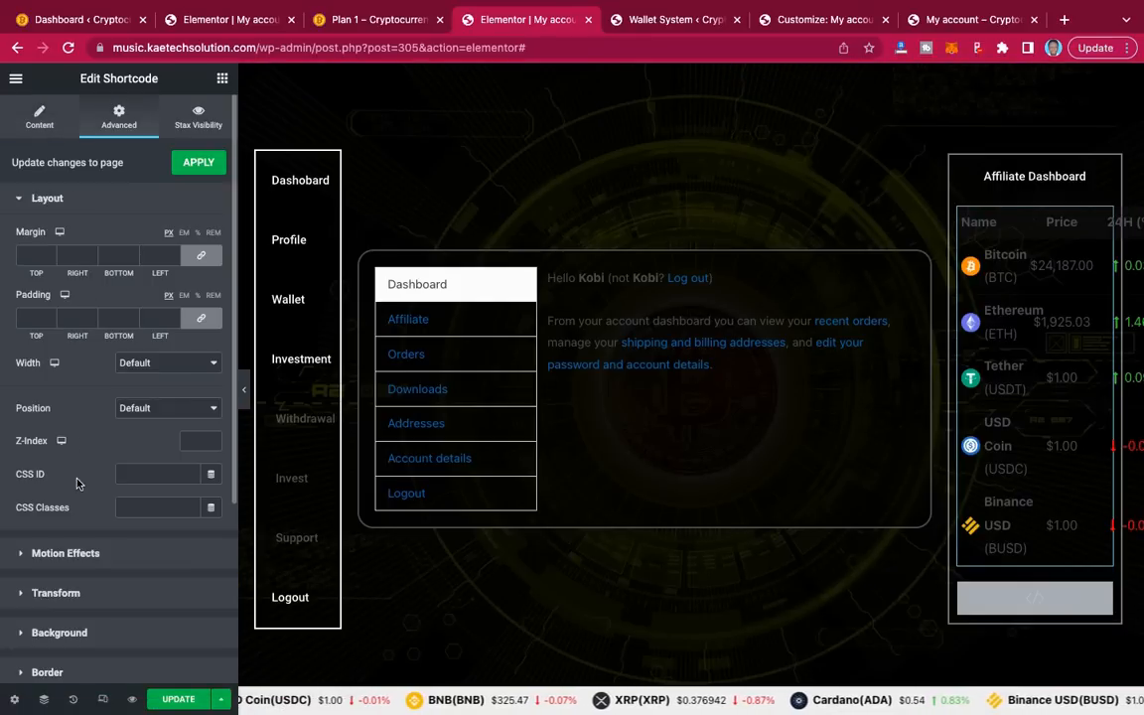
scroll(58, 497, "down", 5)
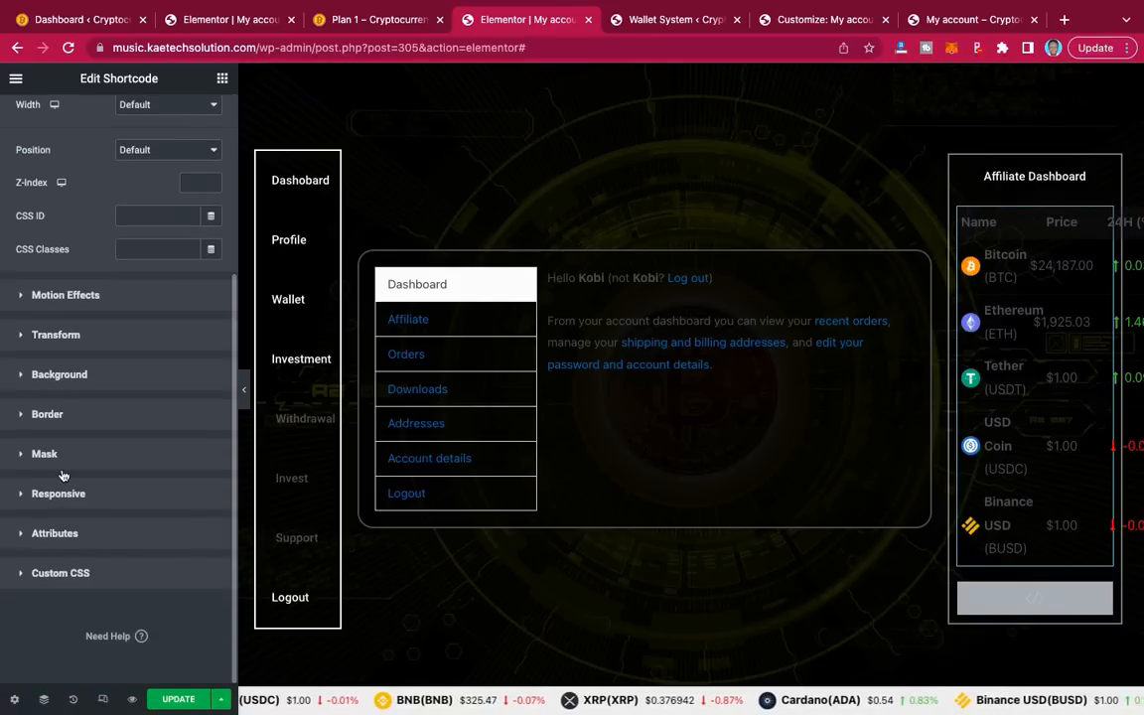
left_click(75, 416)
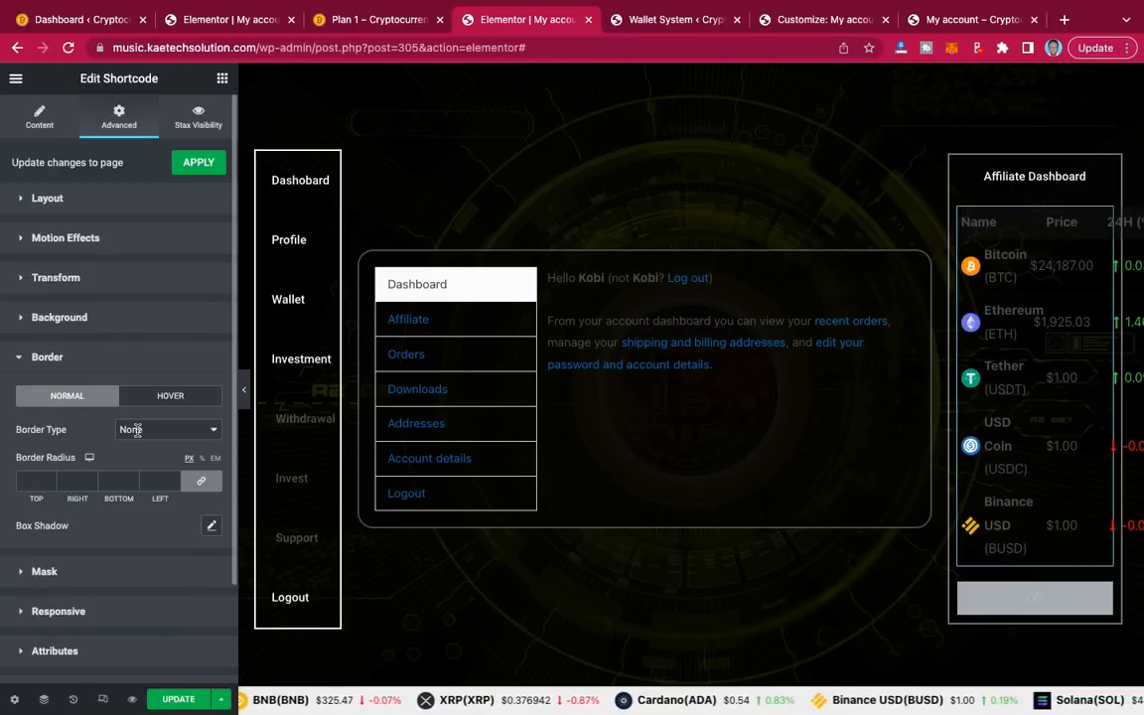
left_click(136, 429)
left_click(138, 444)
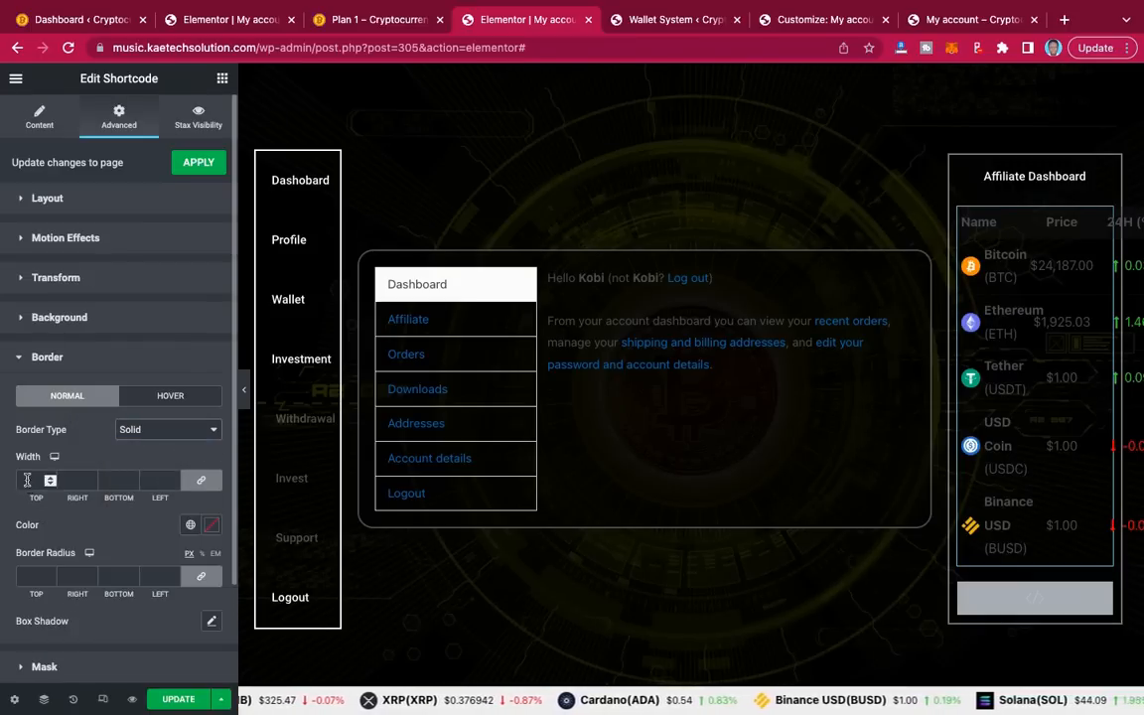
left_click(28, 479)
type("1")
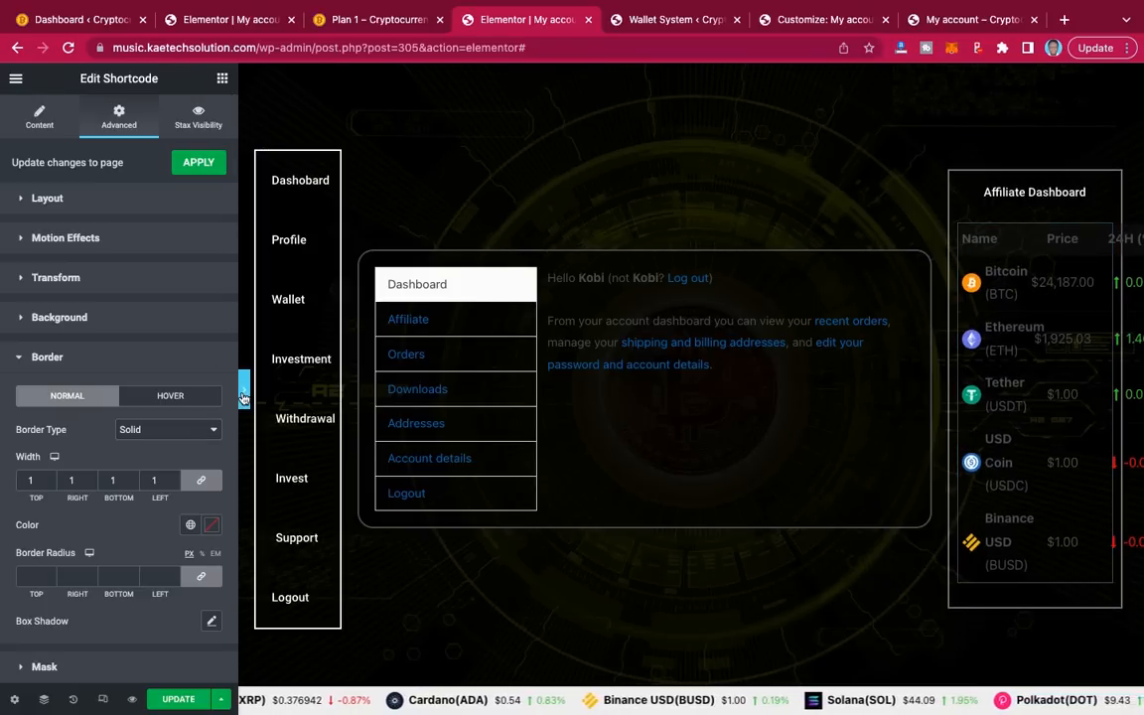
Step: After a full-width preview, set the border type to None and update the page
left_click(242, 396)
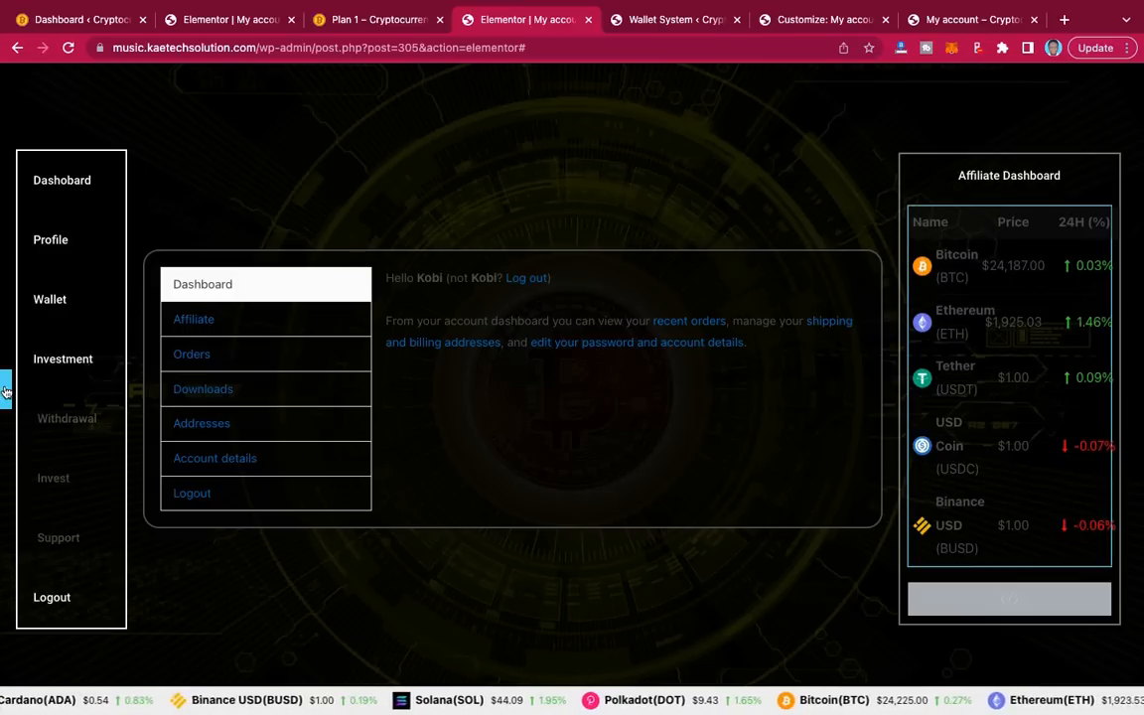
left_click(5, 392)
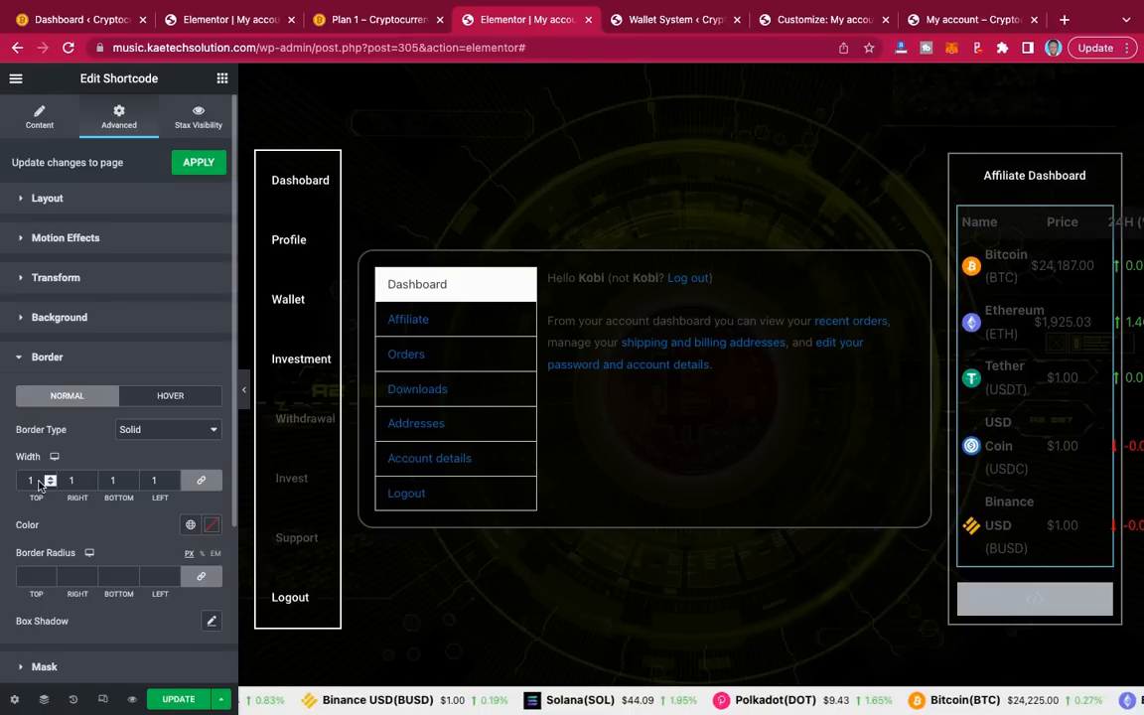
left_click(159, 429)
left_click(151, 411)
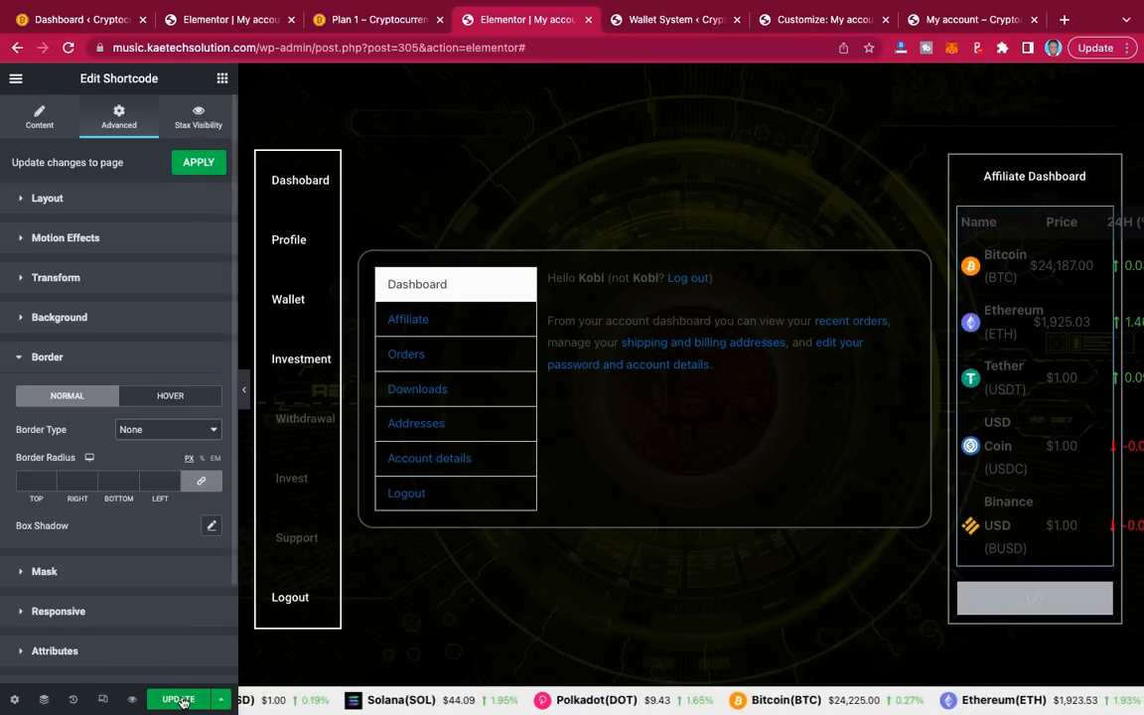
left_click(181, 700)
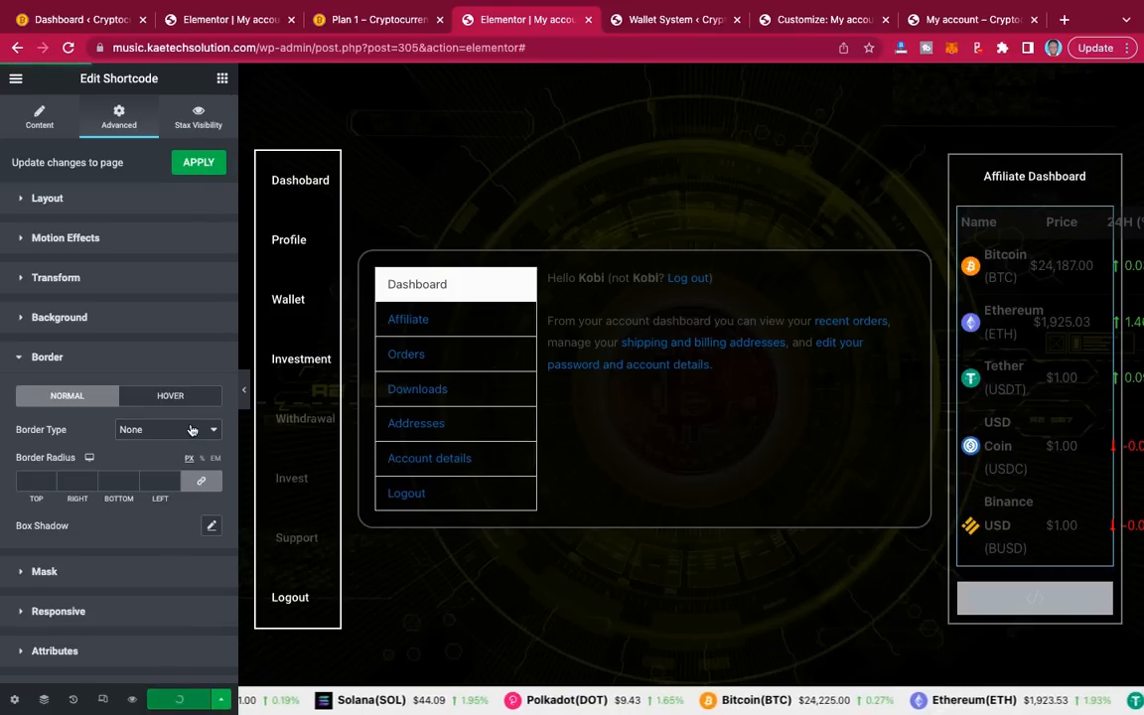
left_click(197, 163)
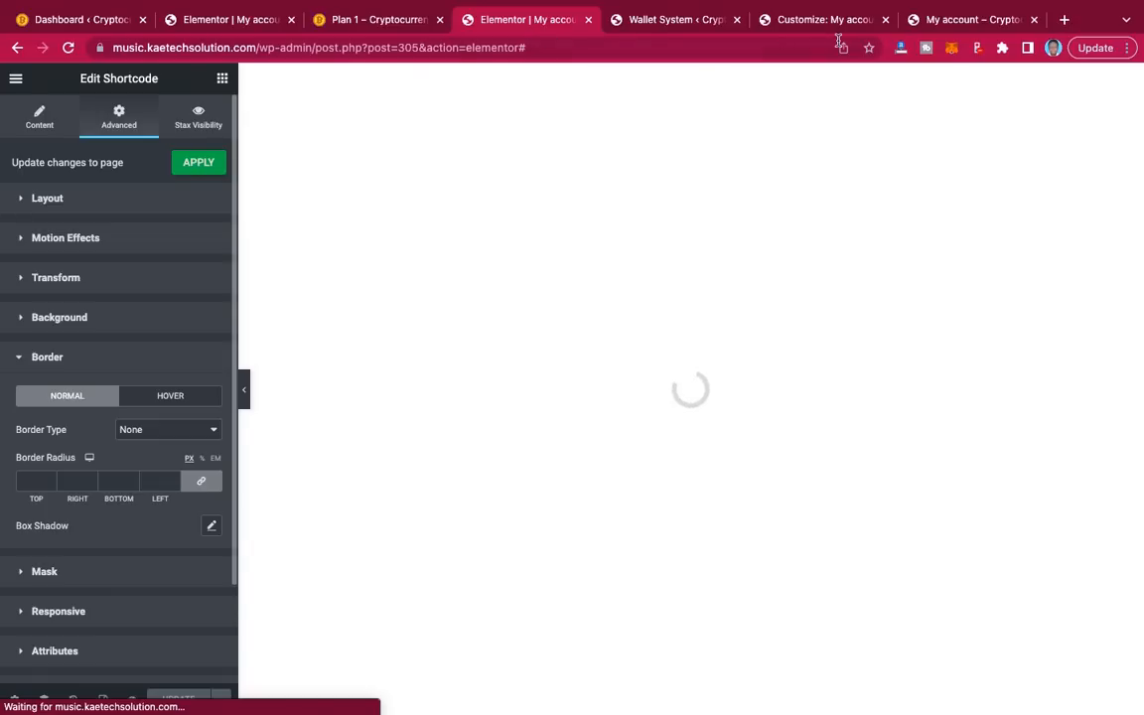
Step: Publish the custom CSS in the Customizer and reload the live My account page
left_click(816, 22)
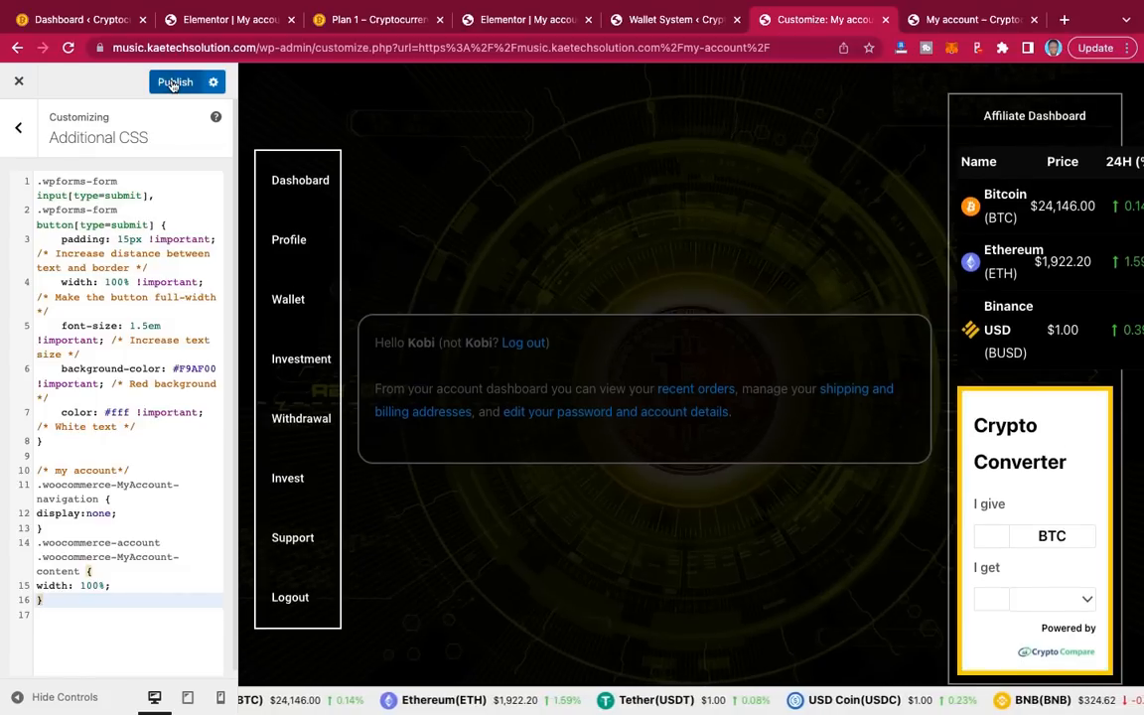
left_click(173, 82)
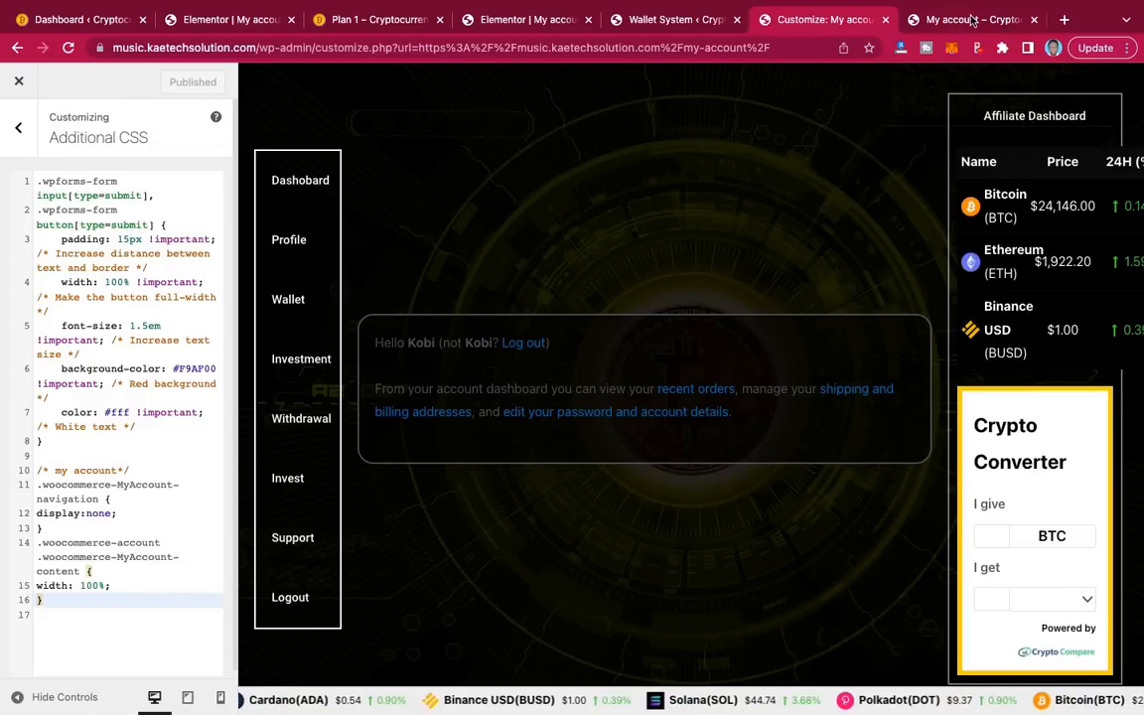
left_click(968, 20)
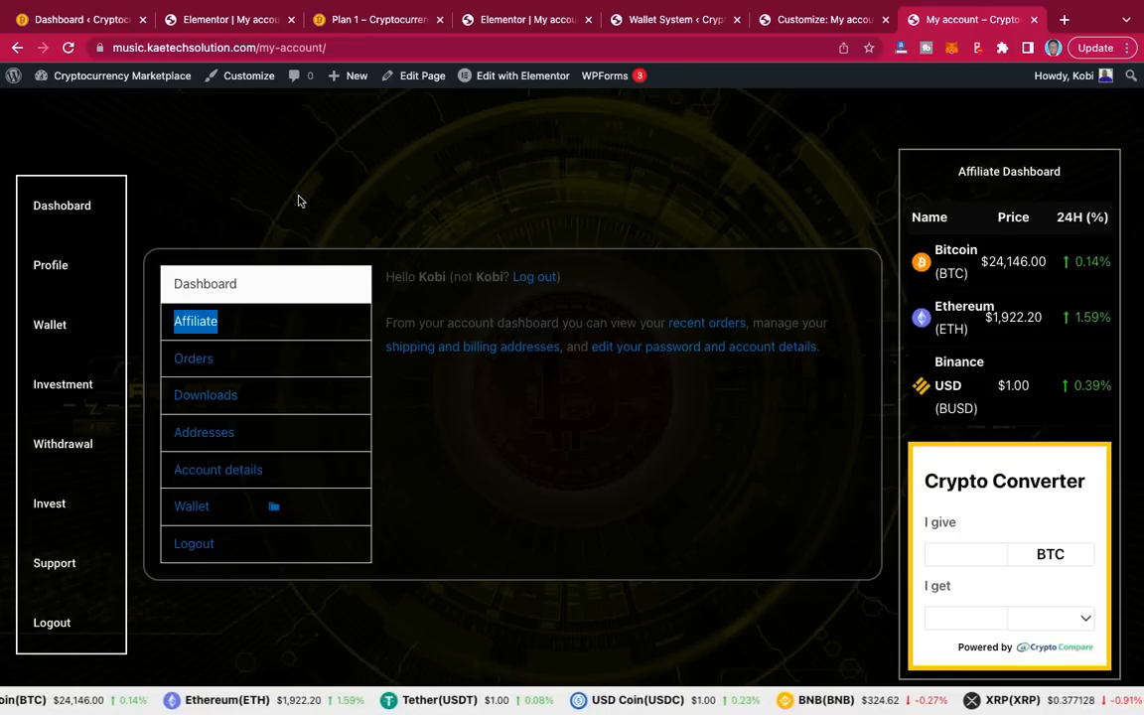
left_click(69, 47)
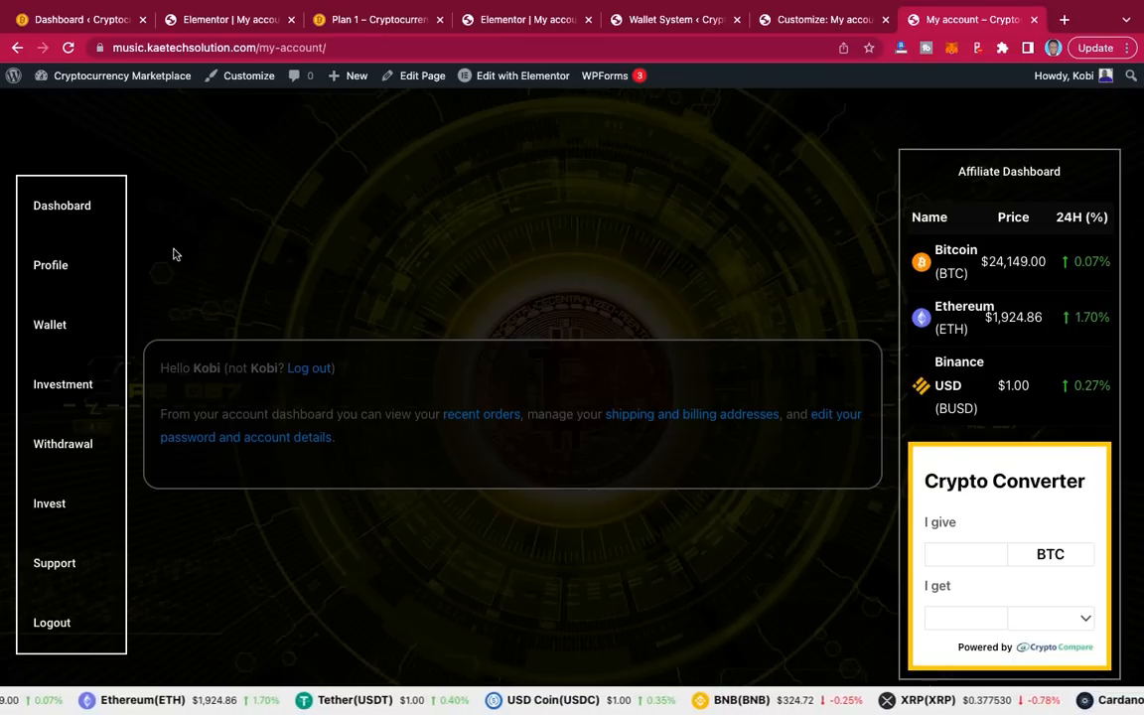
Step: Open the live Wallet section and copy the Wallet Withdrawal Request link address
left_click(48, 324)
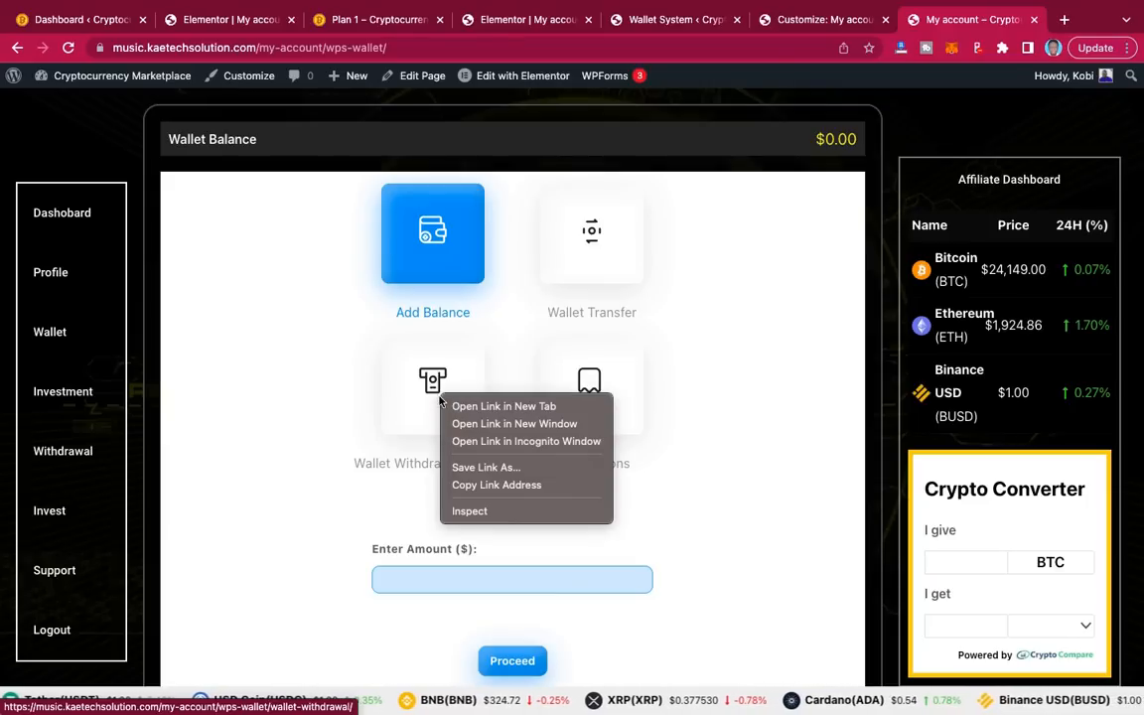
left_click(474, 486)
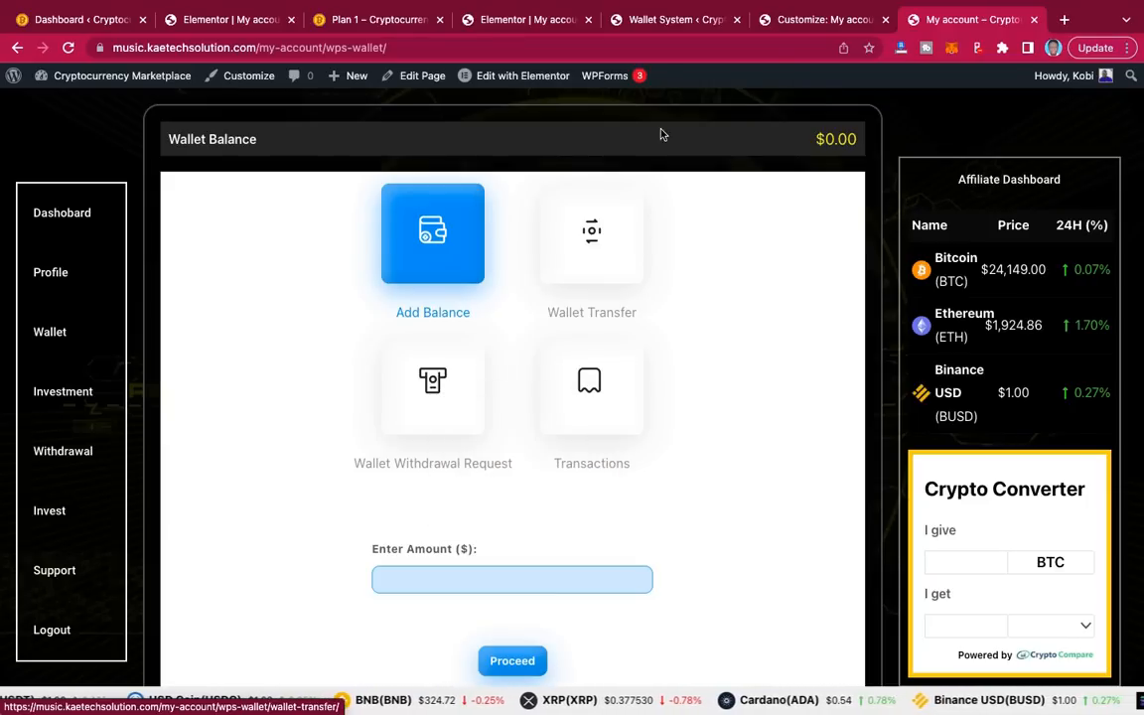
left_click(526, 20)
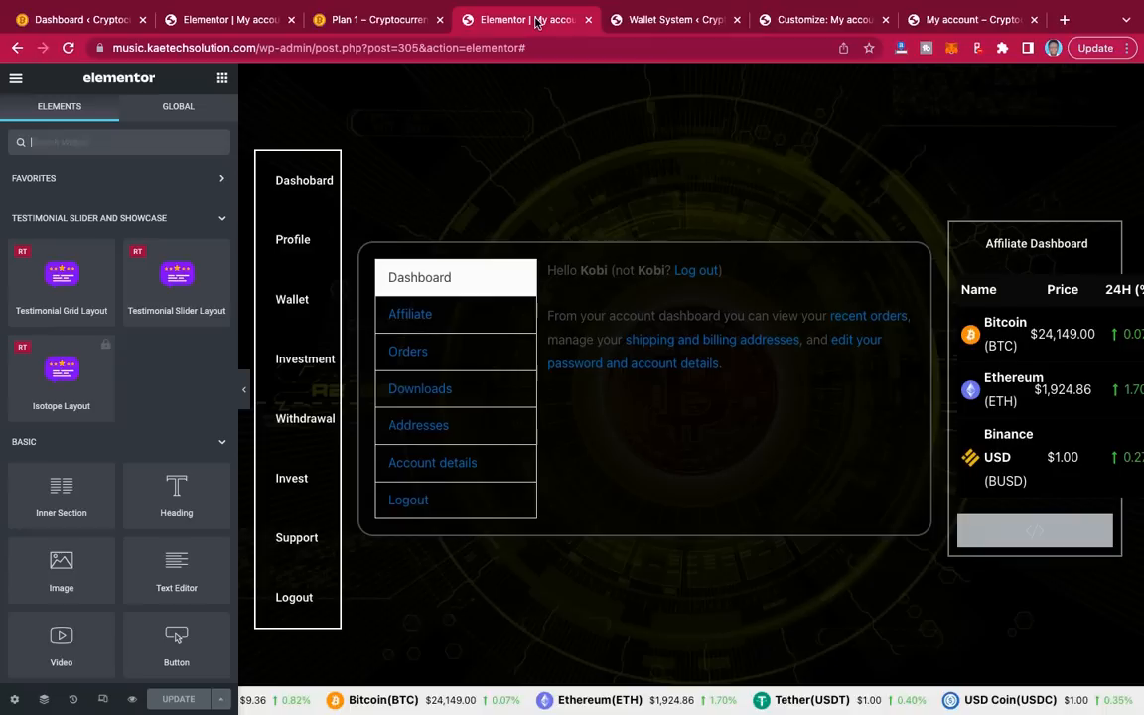
Step: Replace the Withdrawal button's '#' link with the wallet-withdrawal URL and update the page
left_click(322, 408)
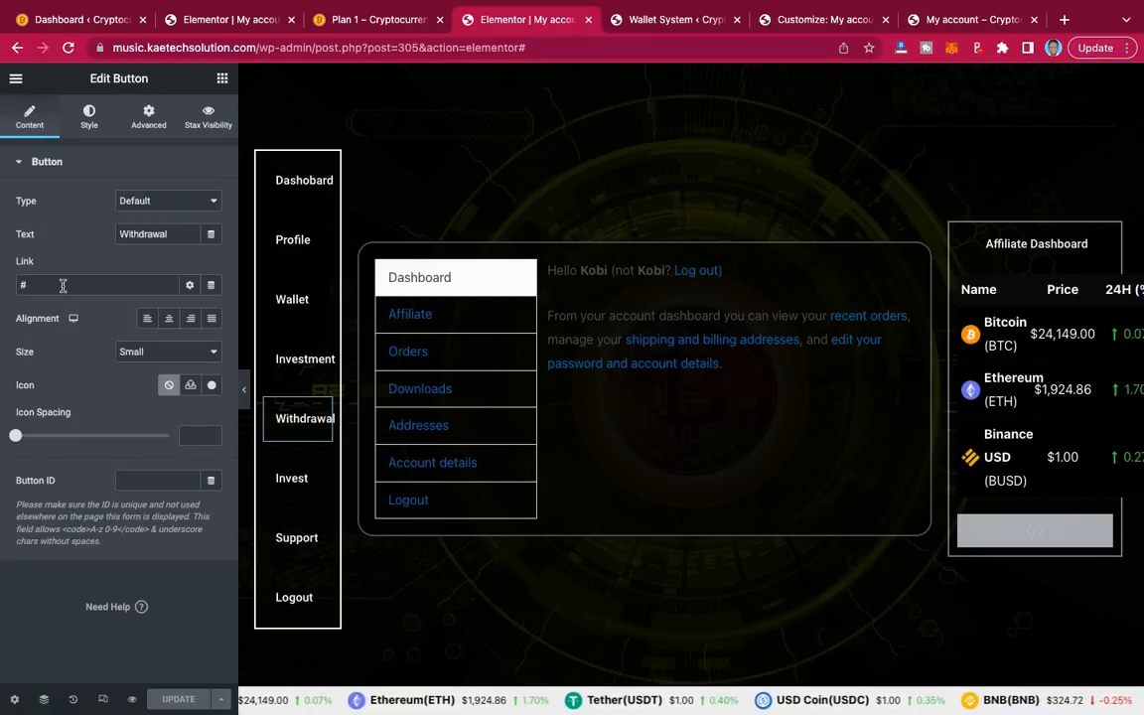
left_click_drag(62, 284, 2, 288)
key("ctrl+v")
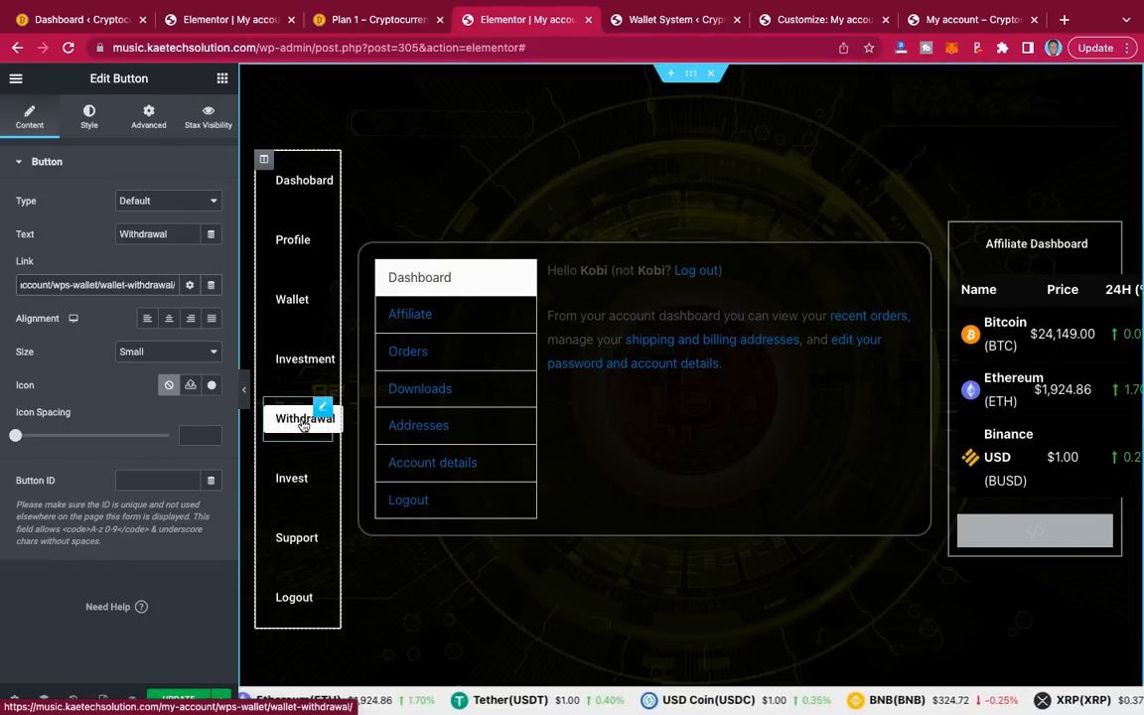
left_click(181, 698)
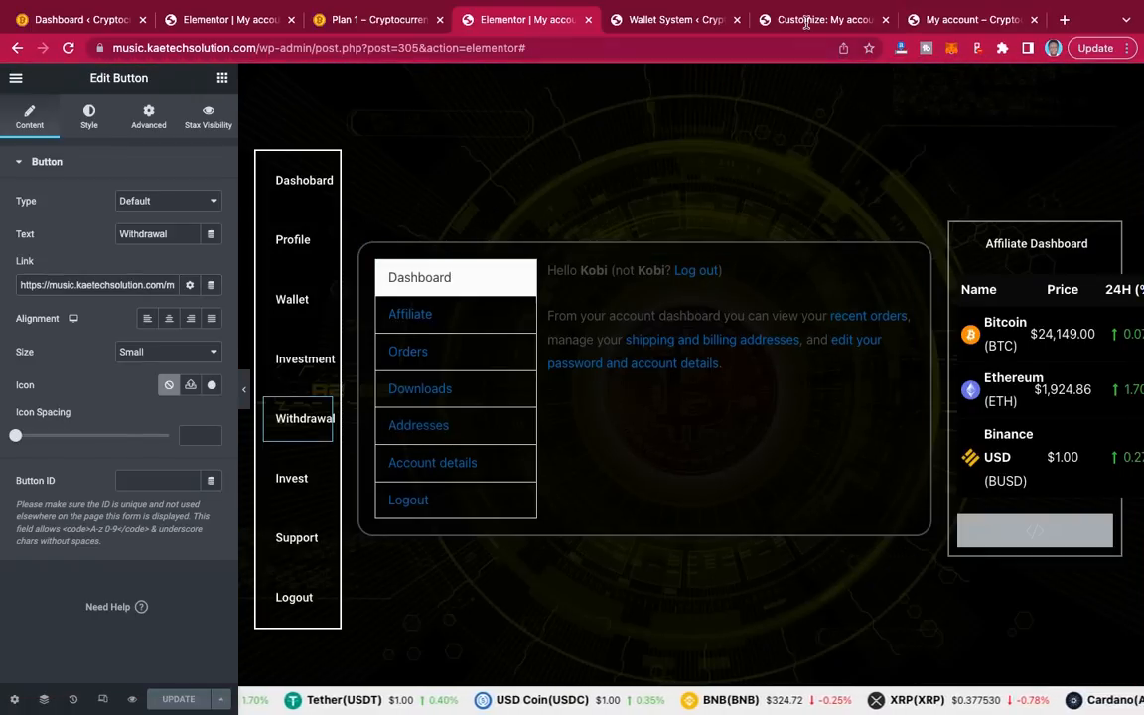
left_click(937, 16)
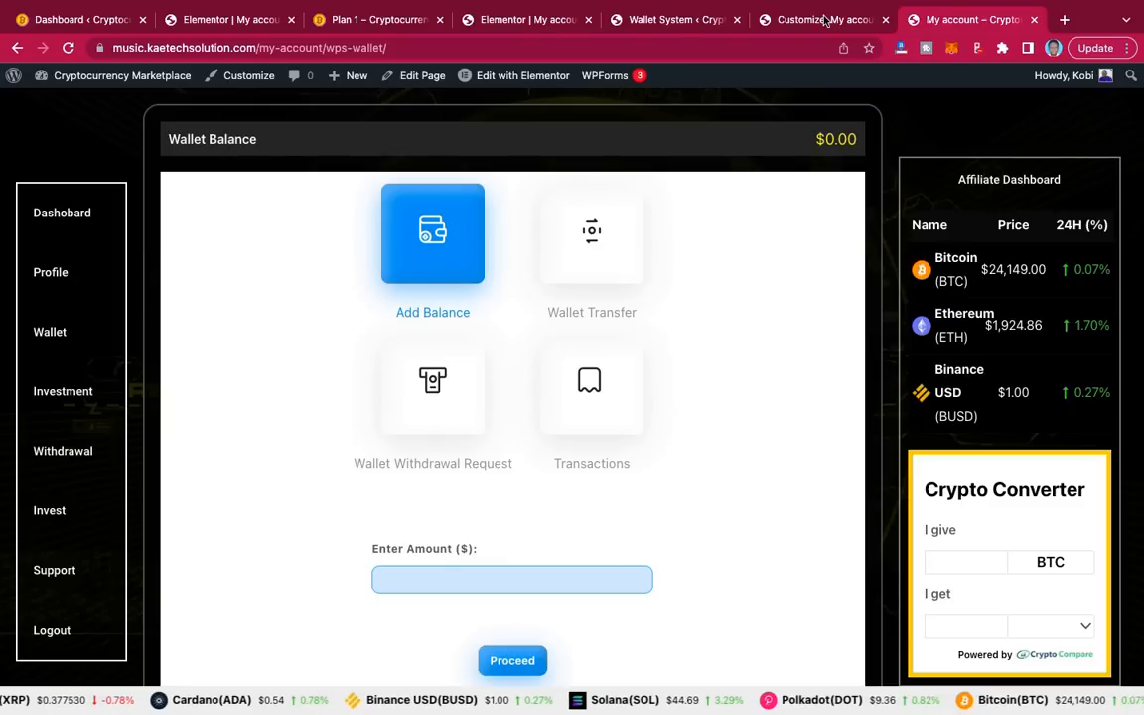
Step: Reload the live page and confirm Withdrawal opens the wallet withdrawal page
left_click(67, 46)
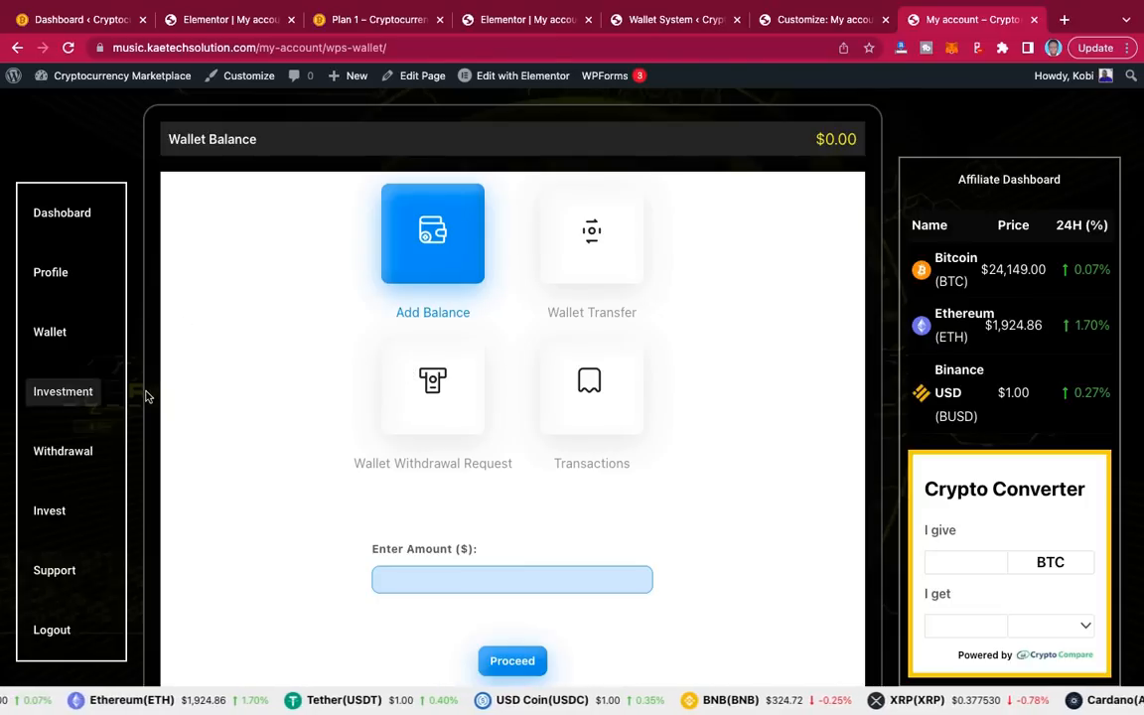
left_click(61, 456)
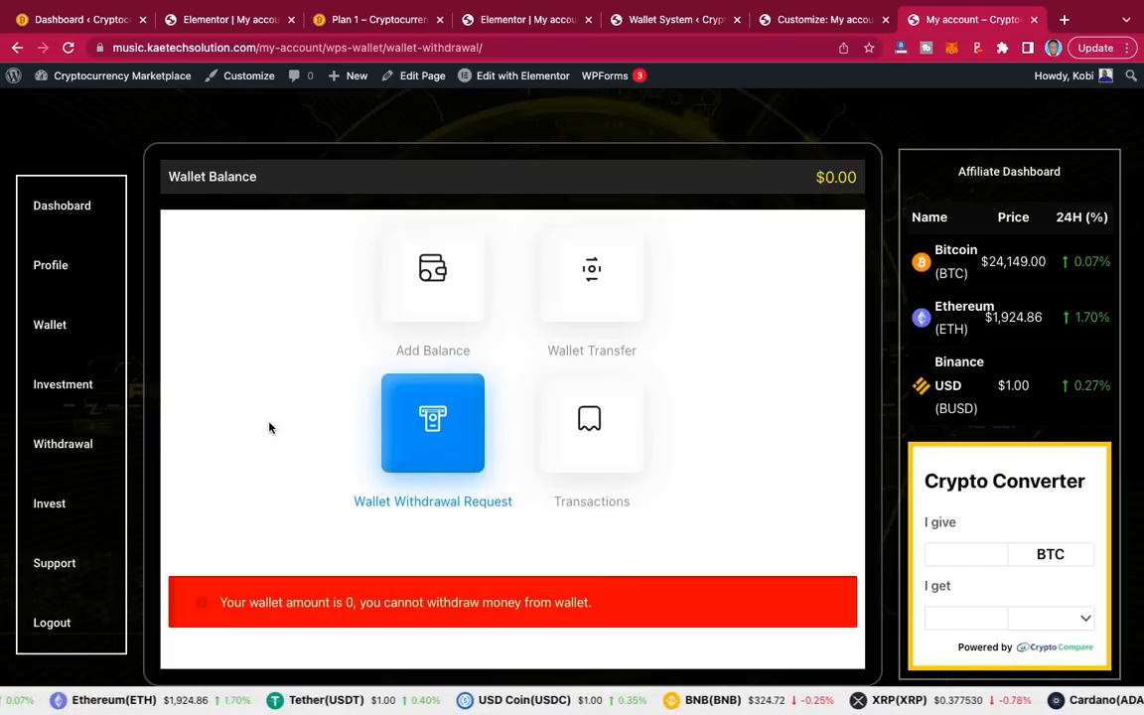
scroll(268, 419, "down", 1)
scroll(268, 418, "up", 1)
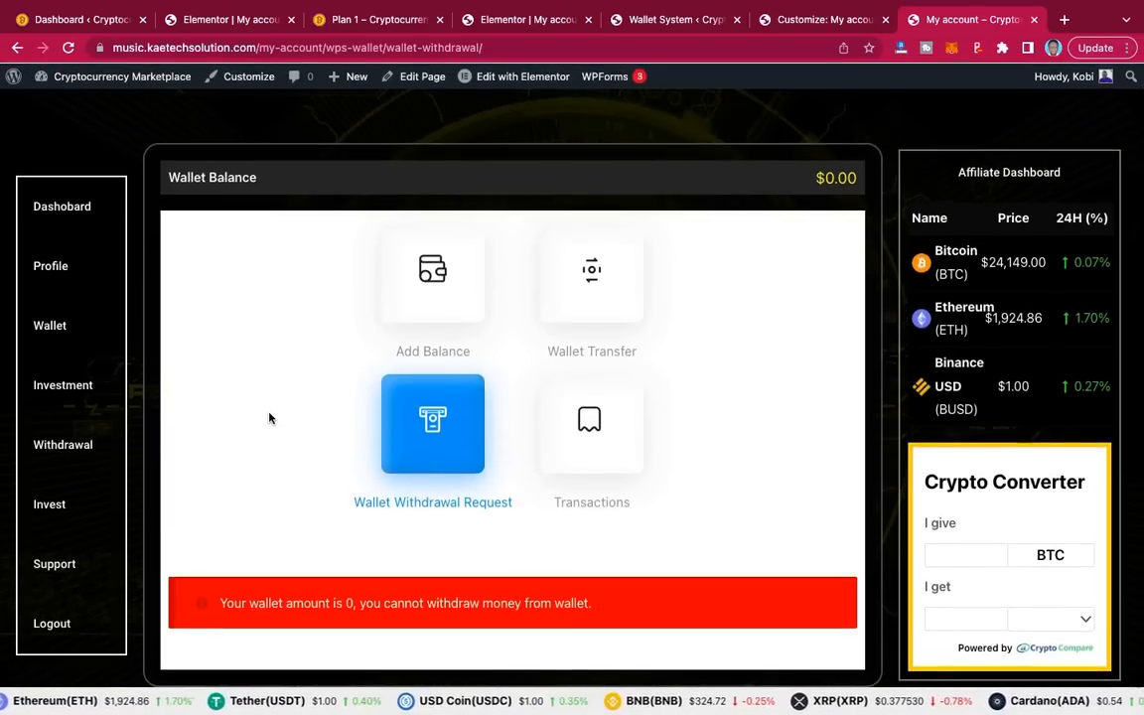
scroll(268, 418, "down", 1)
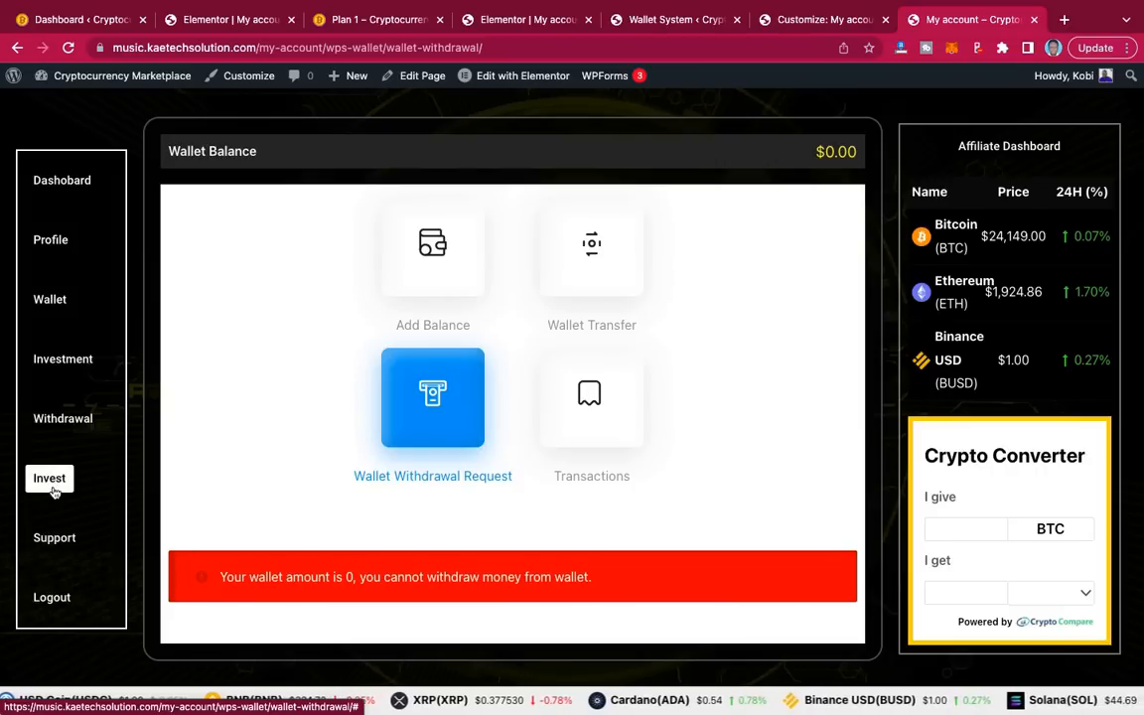
Step: Test the Profile, Investment, Support and Invest buttons; Investment shows the empty Orders page
left_click(57, 240)
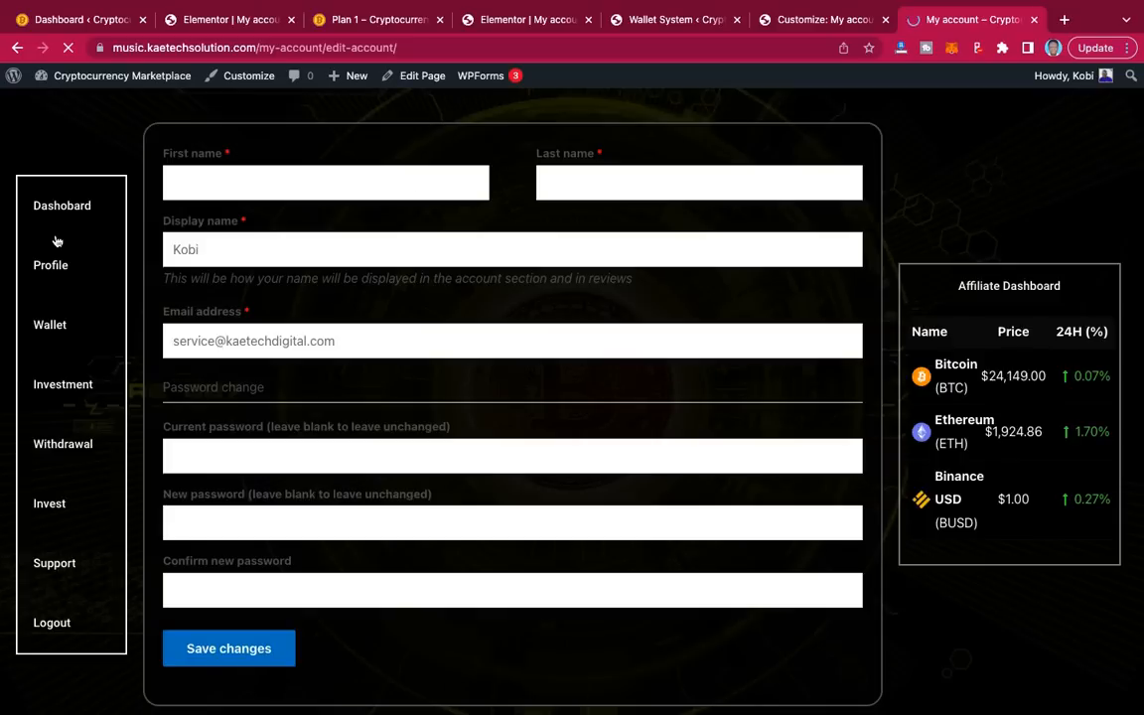
left_click(59, 387)
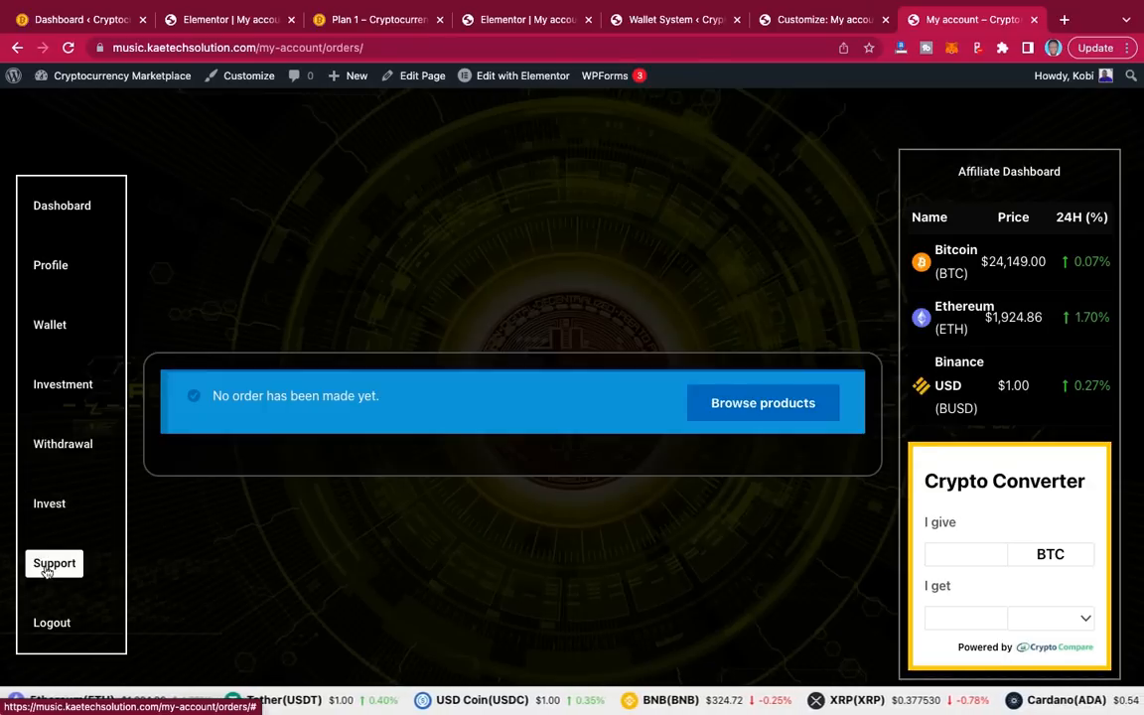
left_click(51, 510)
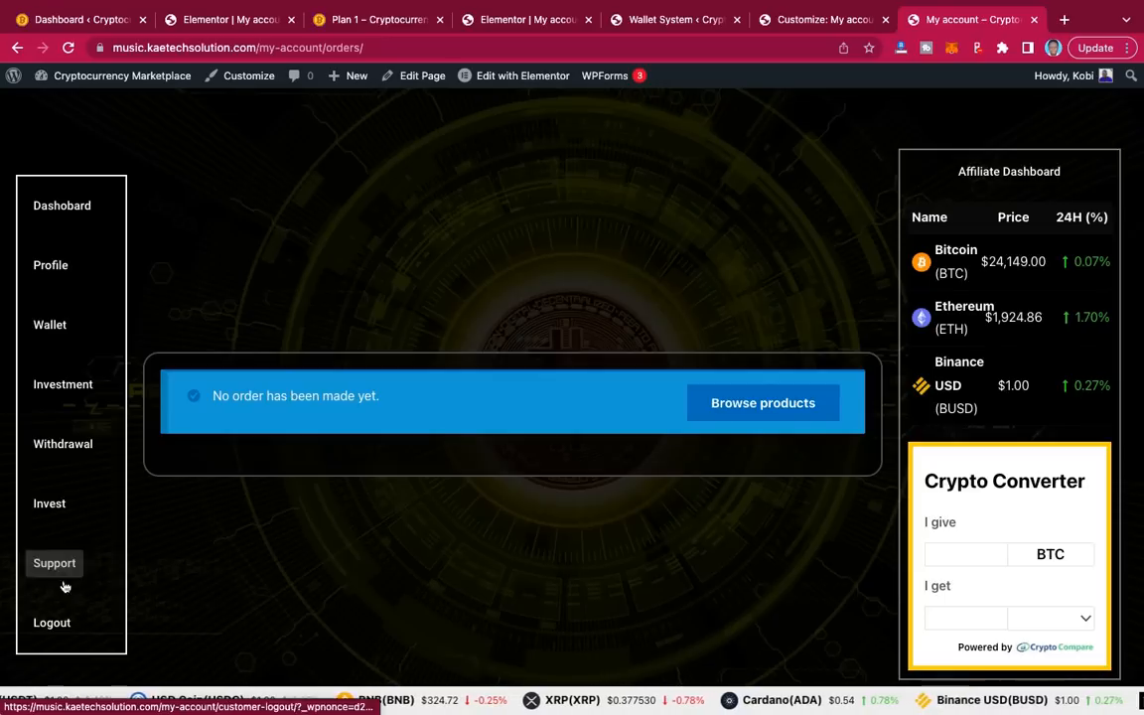
left_click(61, 510)
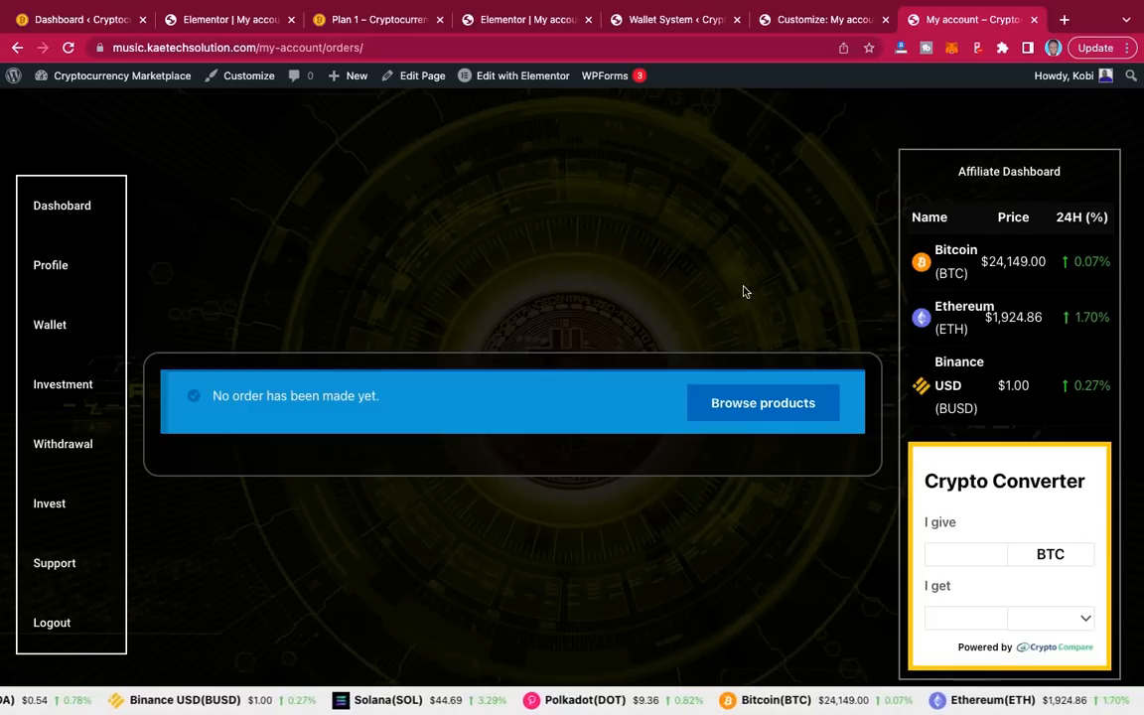
scroll(745, 291, "down", 2)
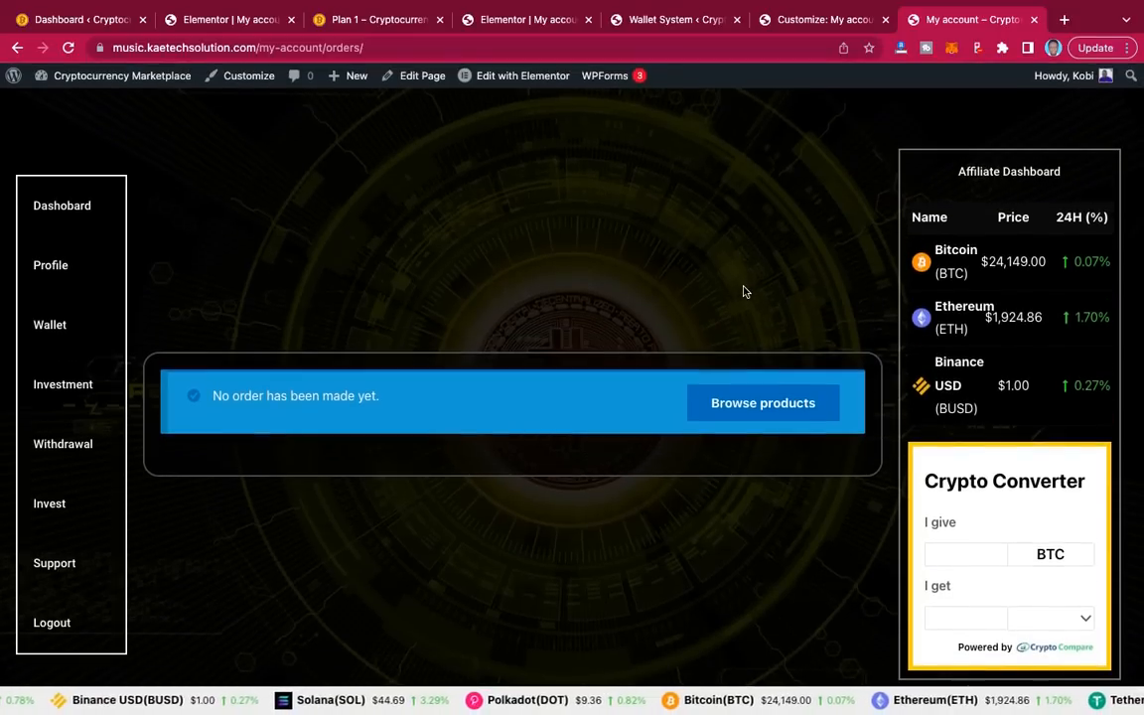